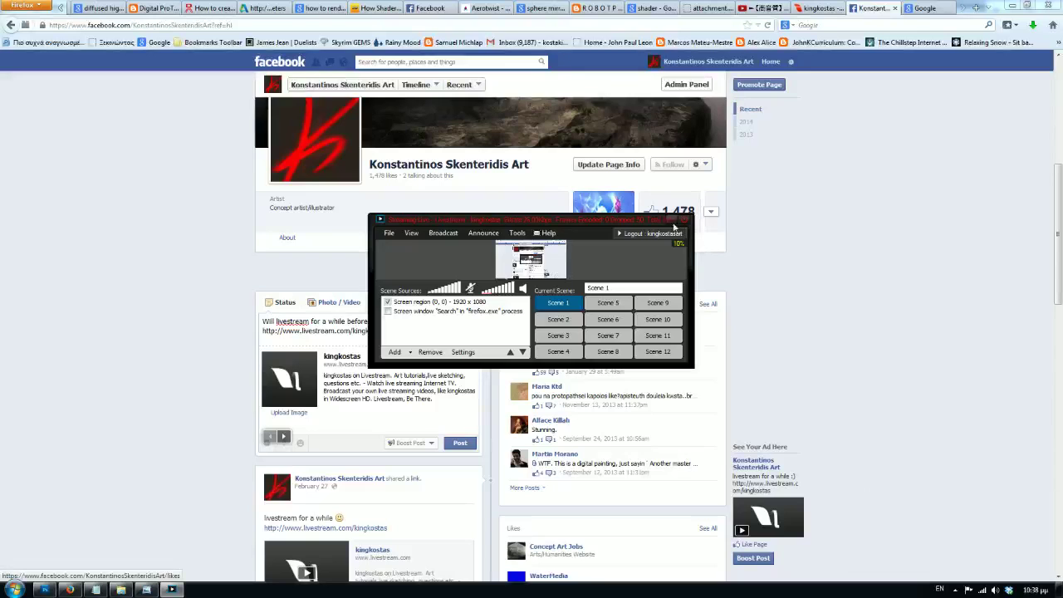
Step: Publish the livestream post on the Facebook page and share the kingkostas channel to Facebook
left_click(459, 444)
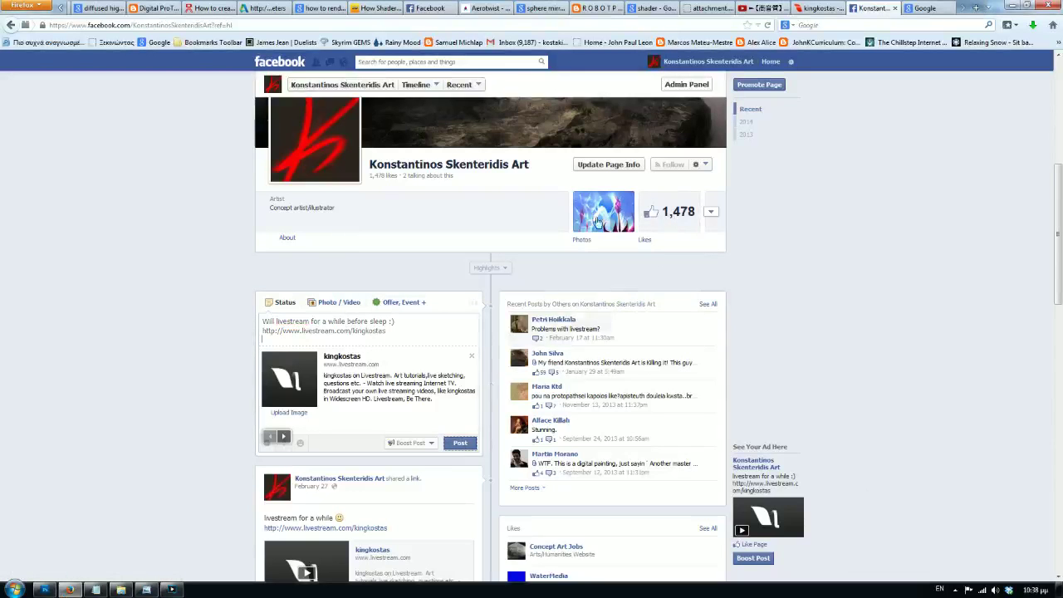
left_click(818, 7)
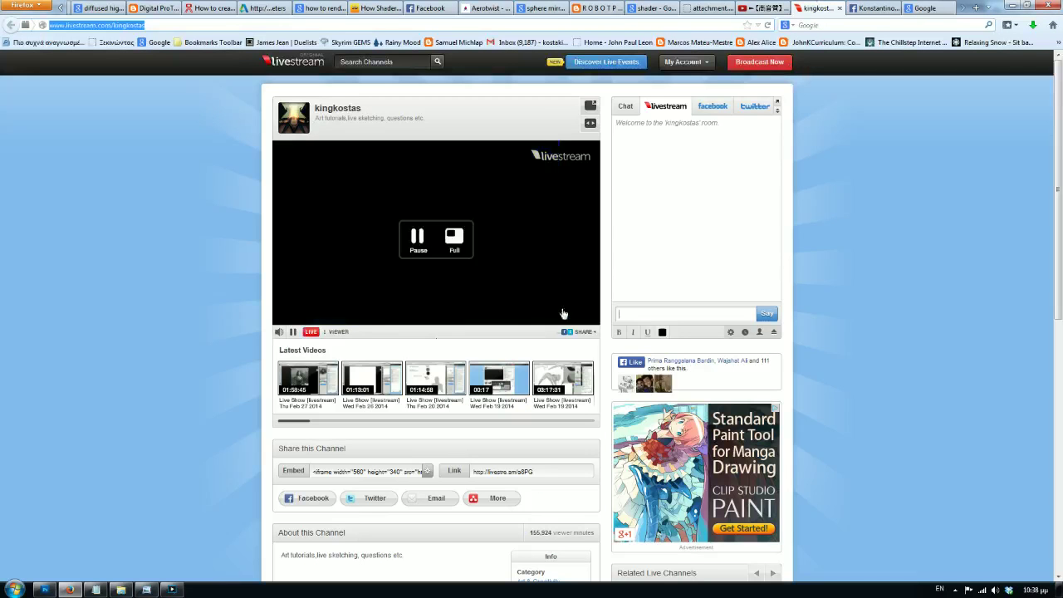
left_click(564, 334)
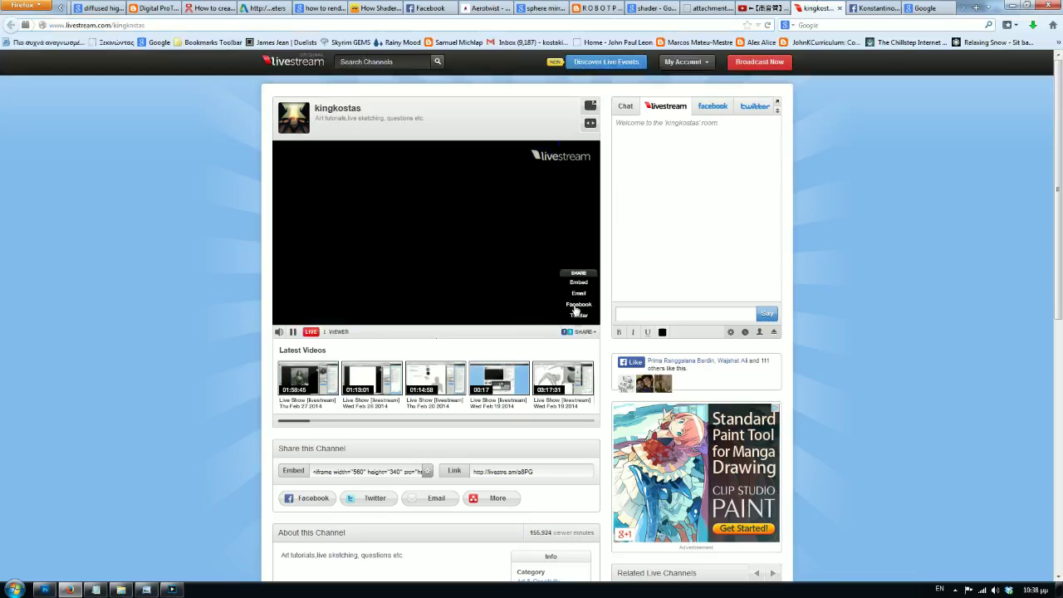
left_click(574, 311)
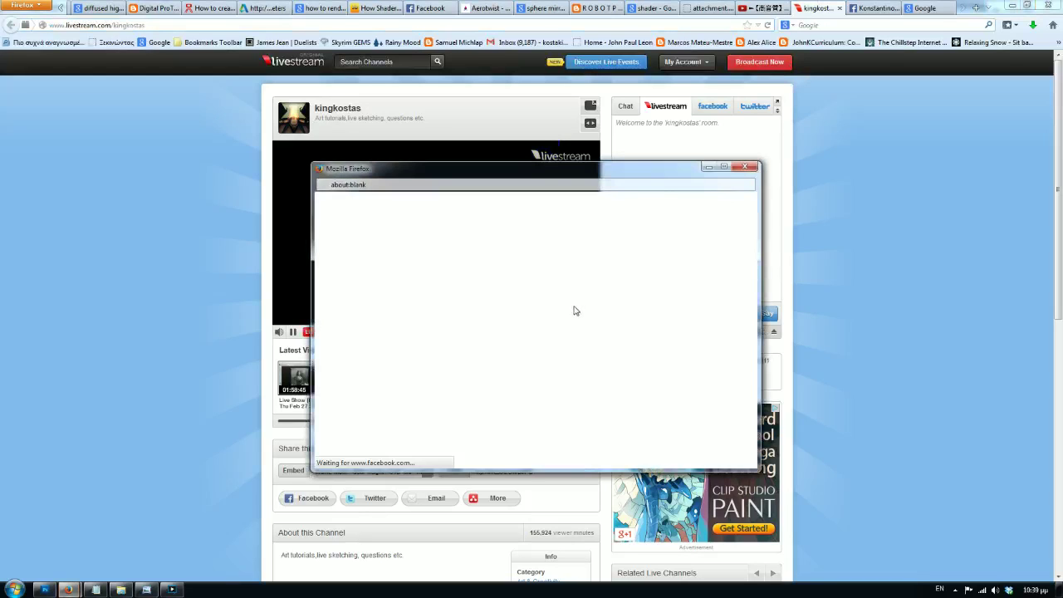
left_click(280, 338)
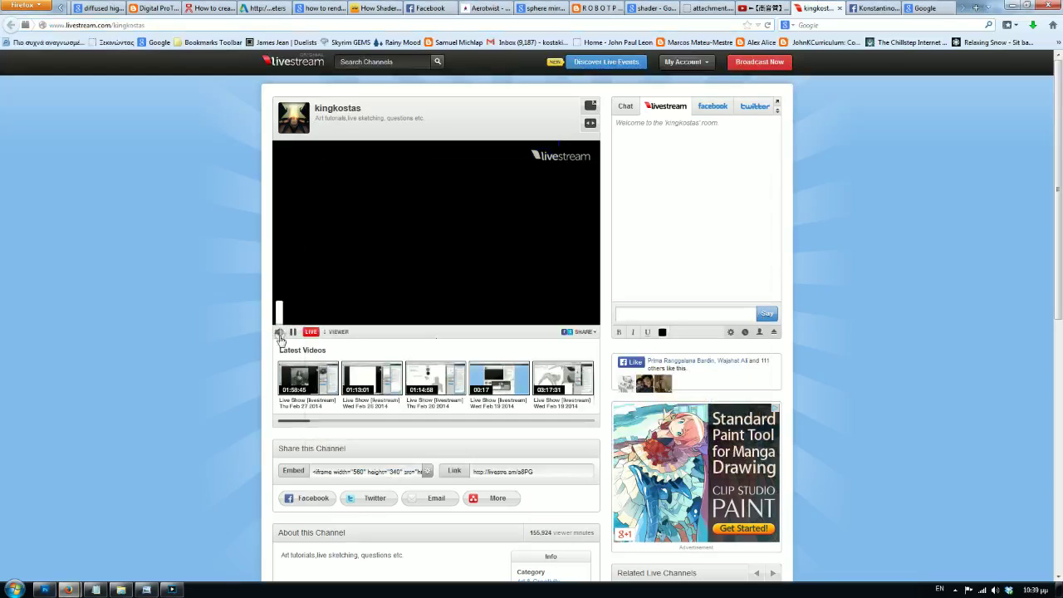
Step: Check the broadcaster window, then reopen the stream's Facebook share window from the livestream page
left_click(172, 590)
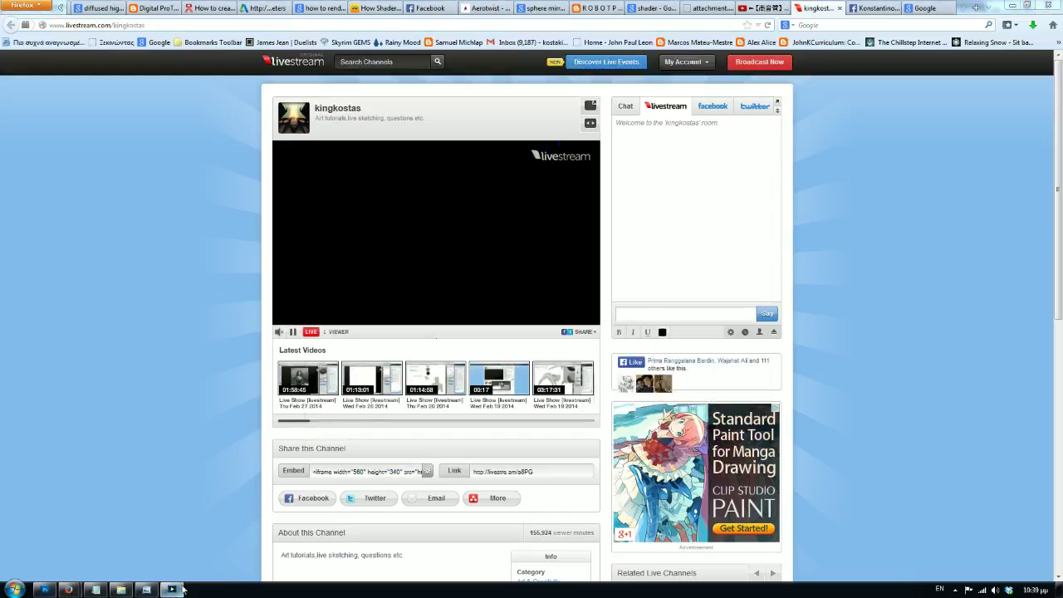
left_click(801, 213)
left_click(566, 332)
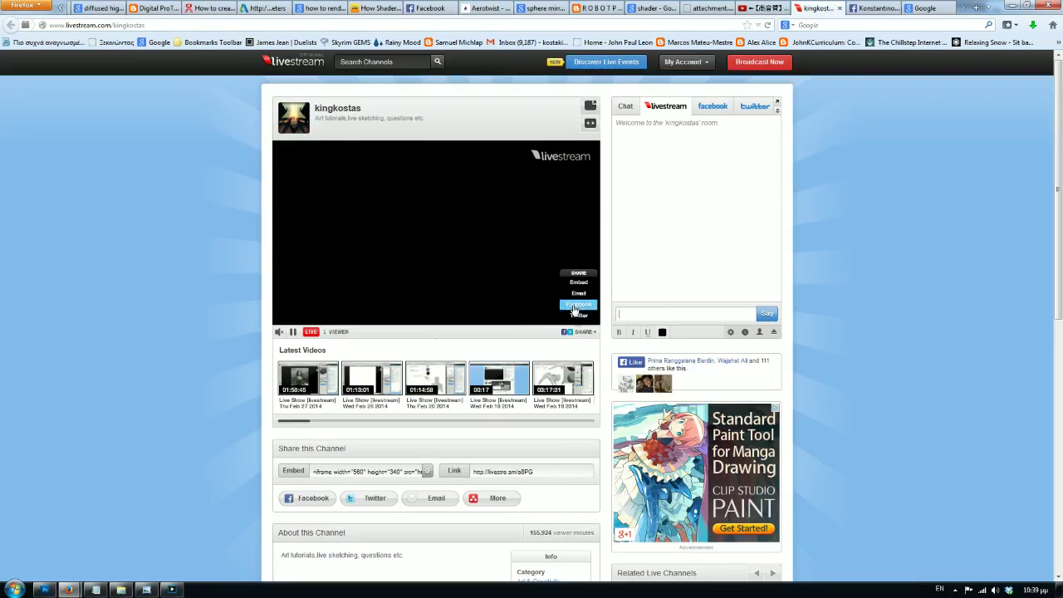
left_click(575, 306)
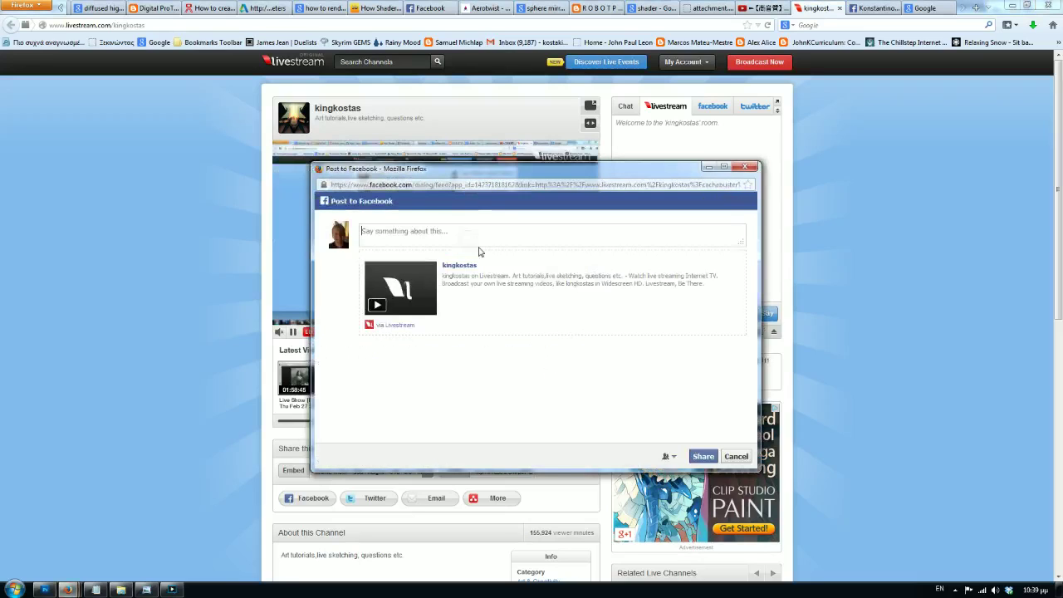
Step: Share the kingkostas stream with the note 'will livestream for a while :)' and close the confirmation
type("will livestream for")
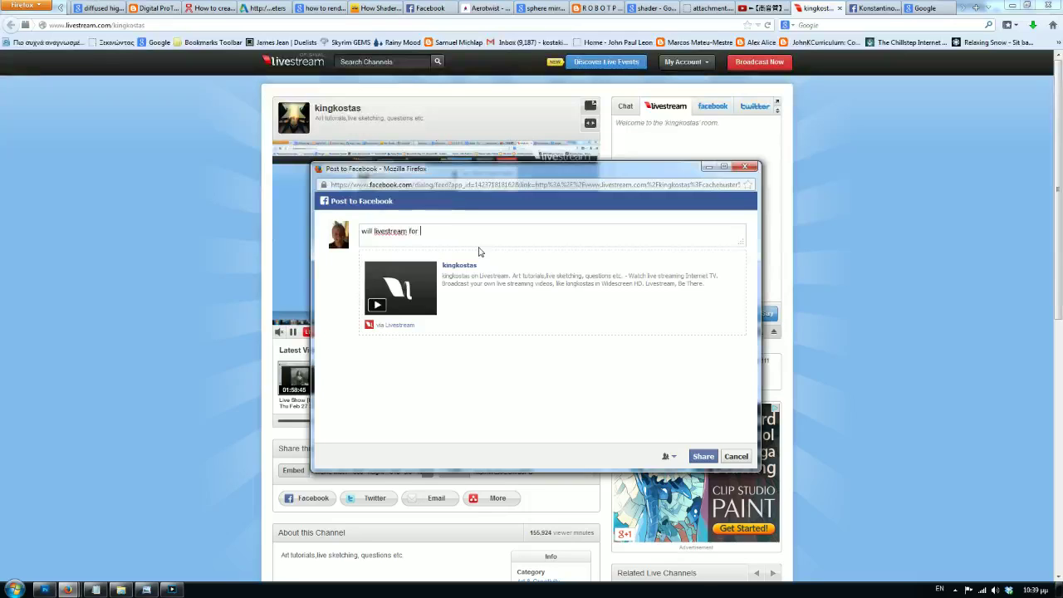
type(" a while :)")
left_click(702, 457)
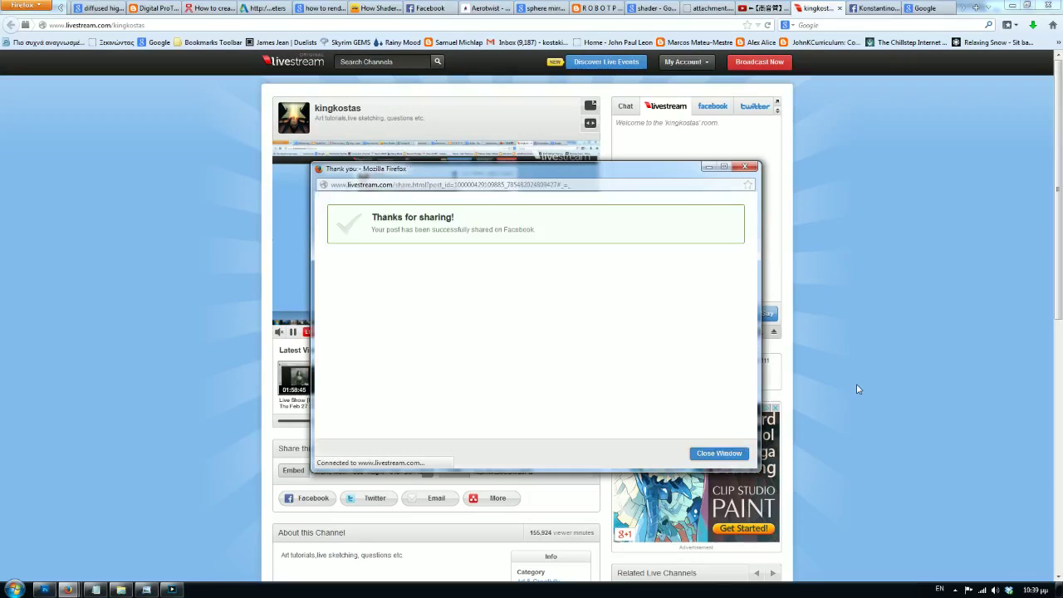
left_click(717, 451)
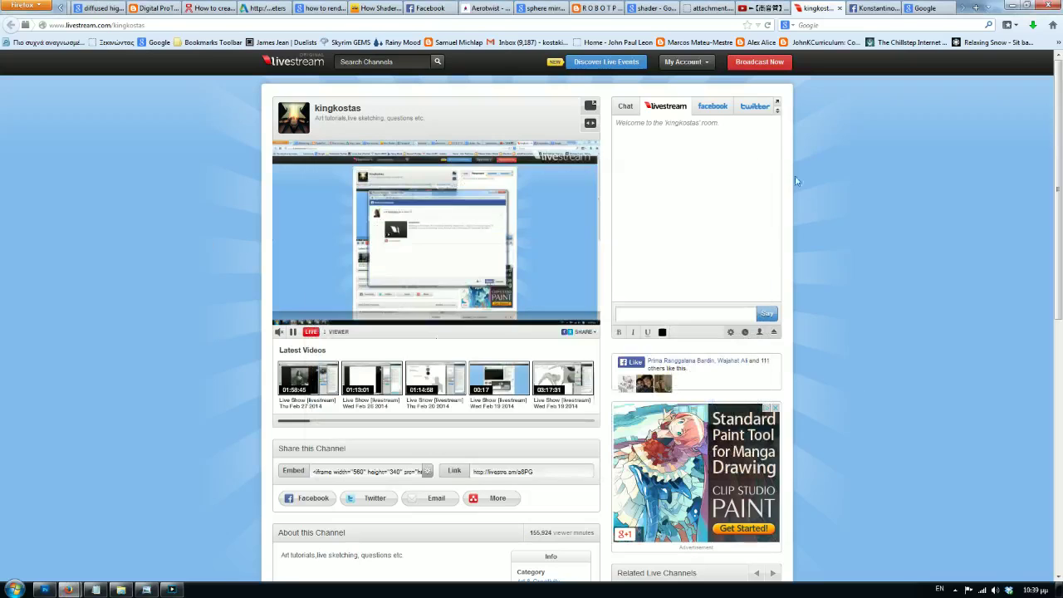
left_click(776, 104)
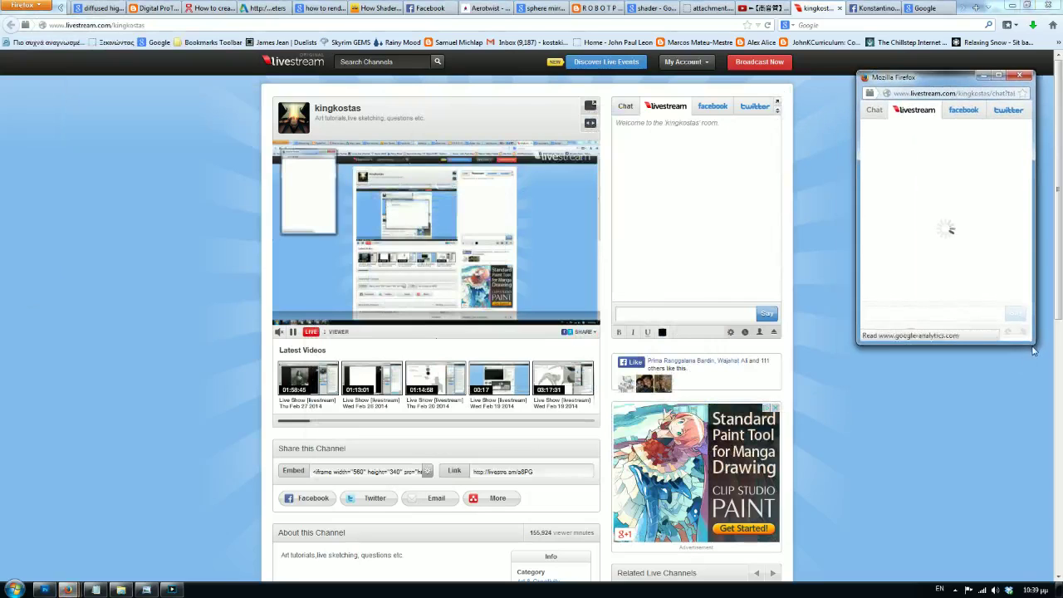
left_click_drag(1019, 352, 1032, 552)
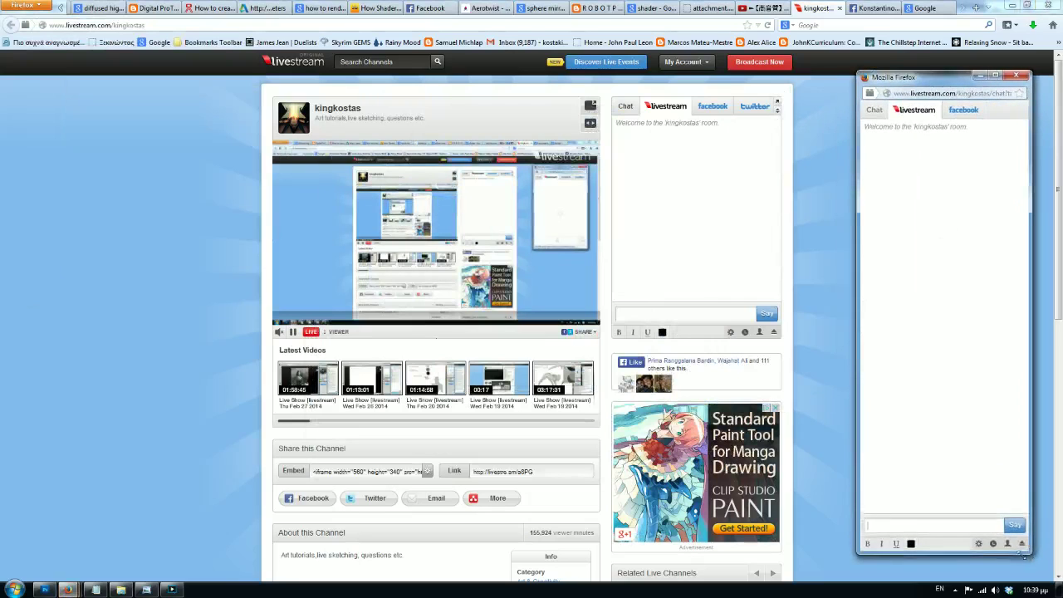
left_click(44, 589)
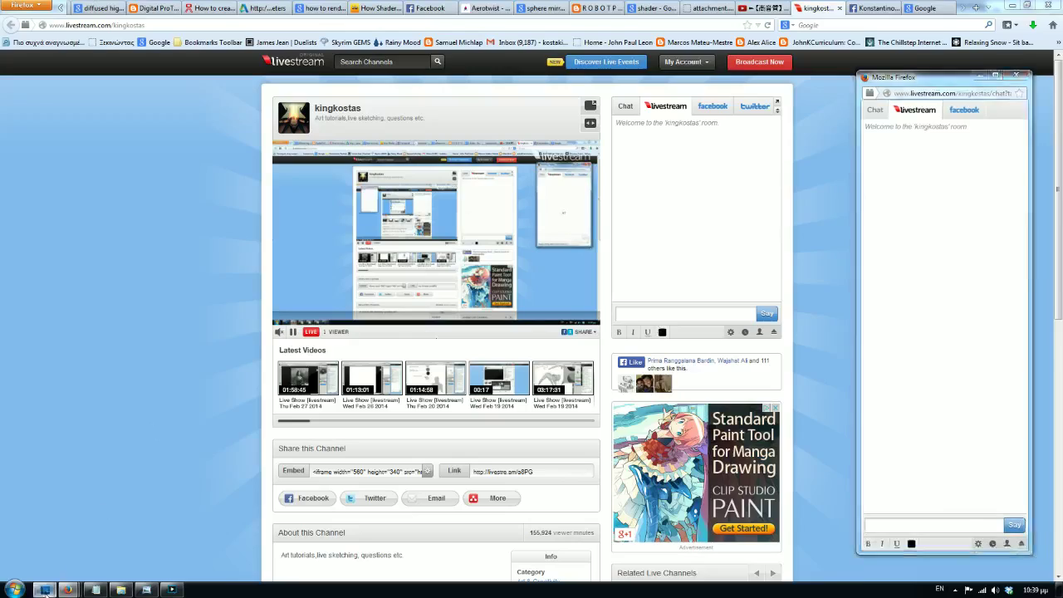
Step: Restore the Photoshop window and create a blank Untitled-1 document from a size preset
left_click(1026, 9)
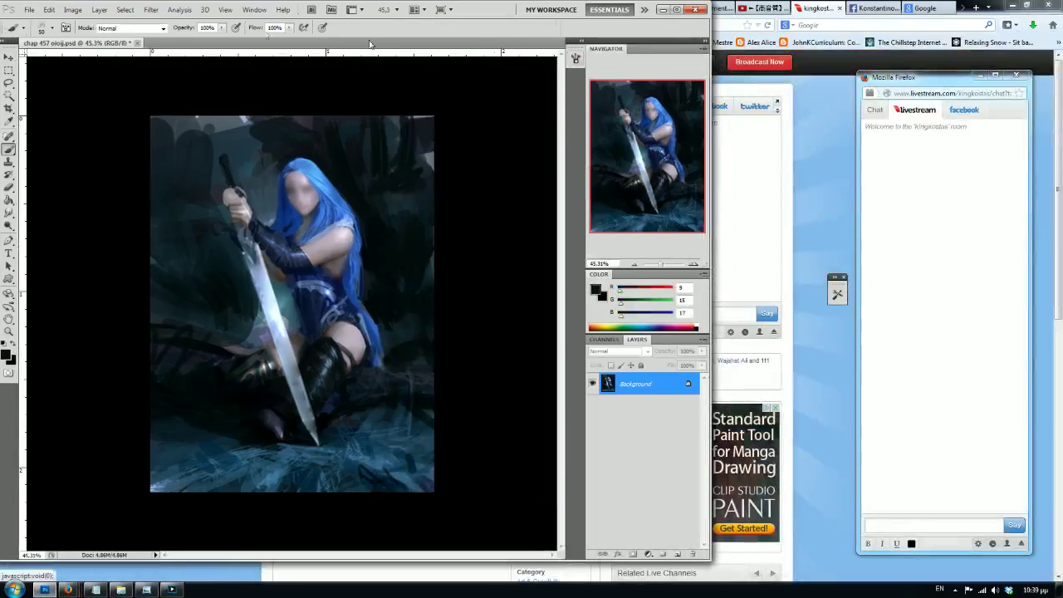
left_click(28, 9)
left_click(34, 22)
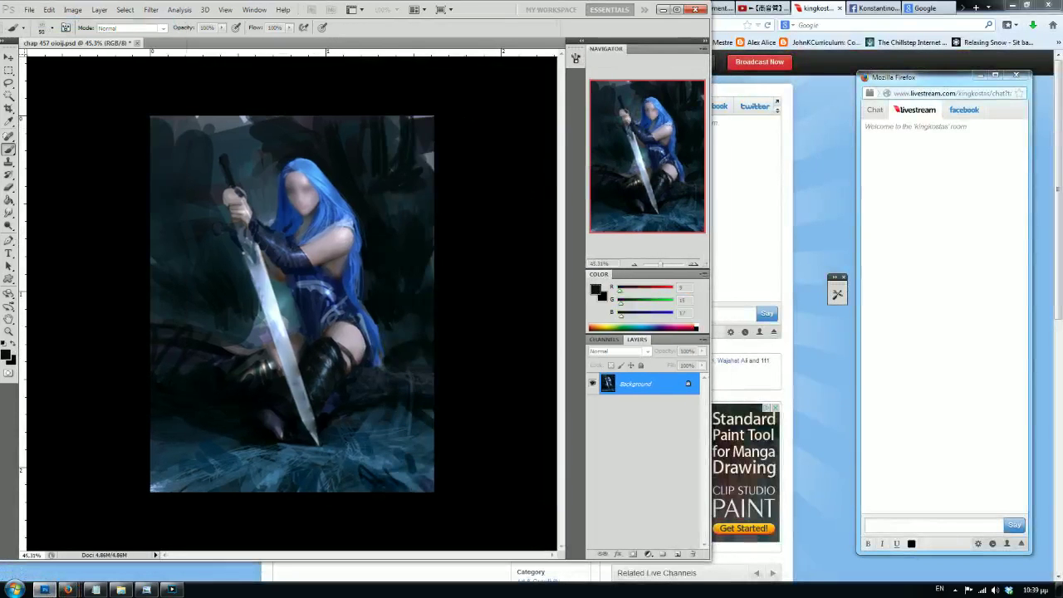
left_click(537, 181)
left_click(536, 199)
left_click(615, 158)
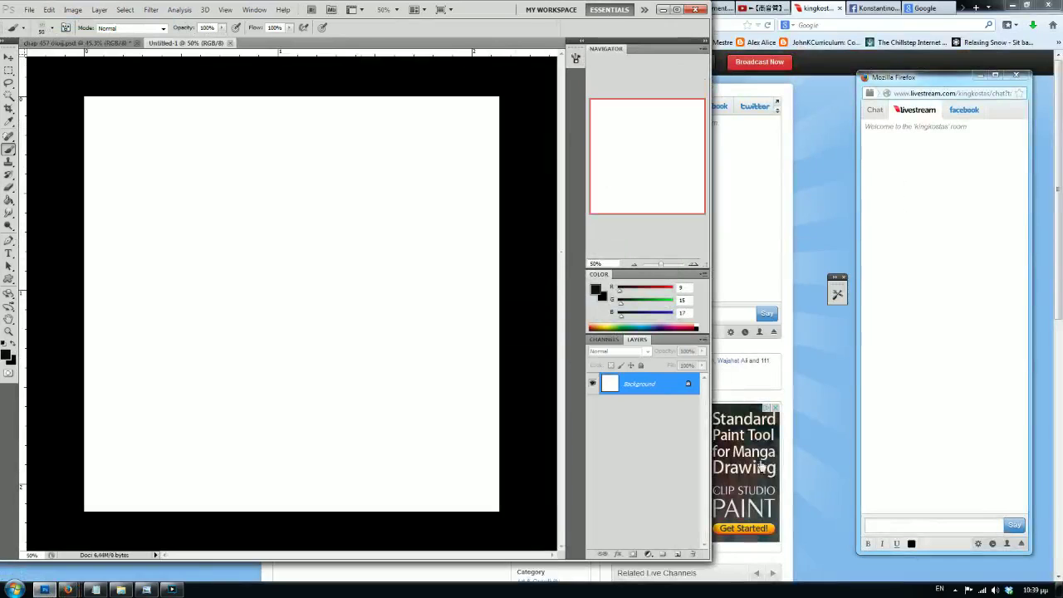
Step: Widen the Photoshop window, move it beside the chat, and pick the Crop tool
left_click_drag(710, 559, 805, 556)
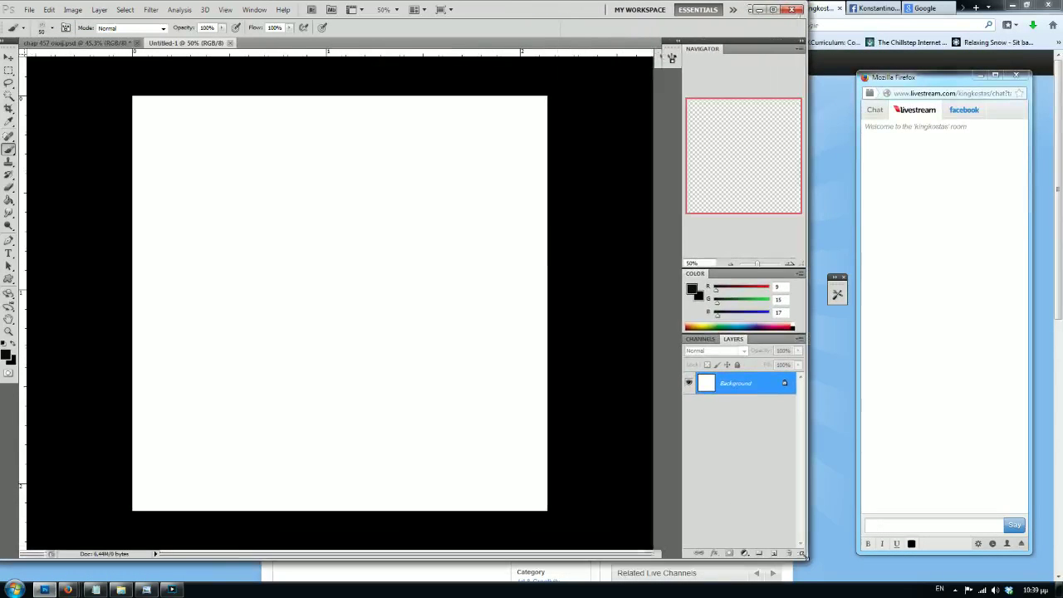
left_click_drag(539, 21, 553, 37)
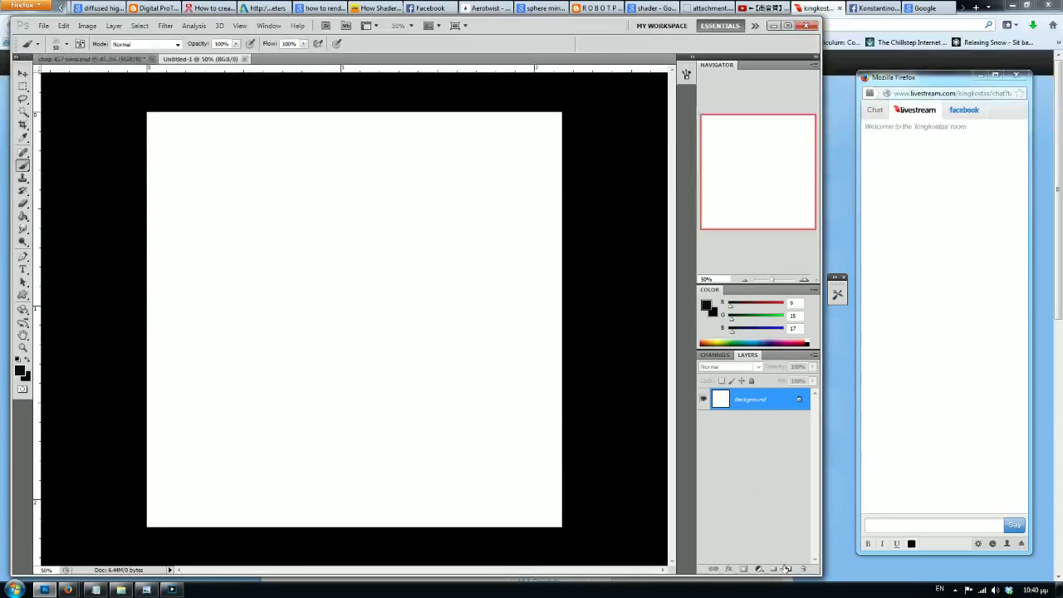
left_click(24, 124)
Step: Crop the canvas to its left portrait portion and load the Z- Hard Round 90 translucent brush
left_click_drag(132, 118, 458, 554)
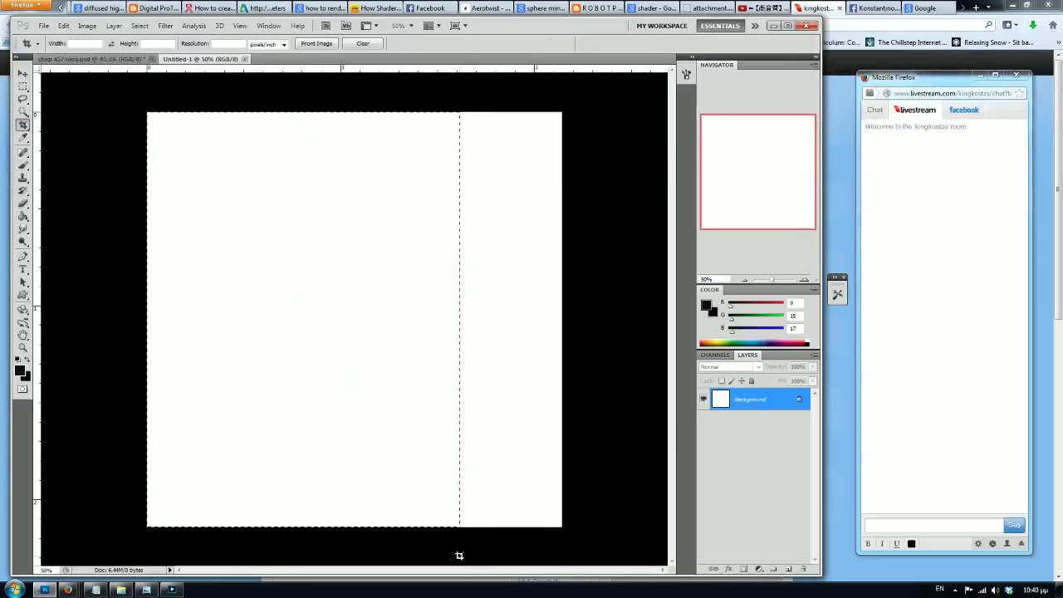
key("Return")
left_click(23, 165)
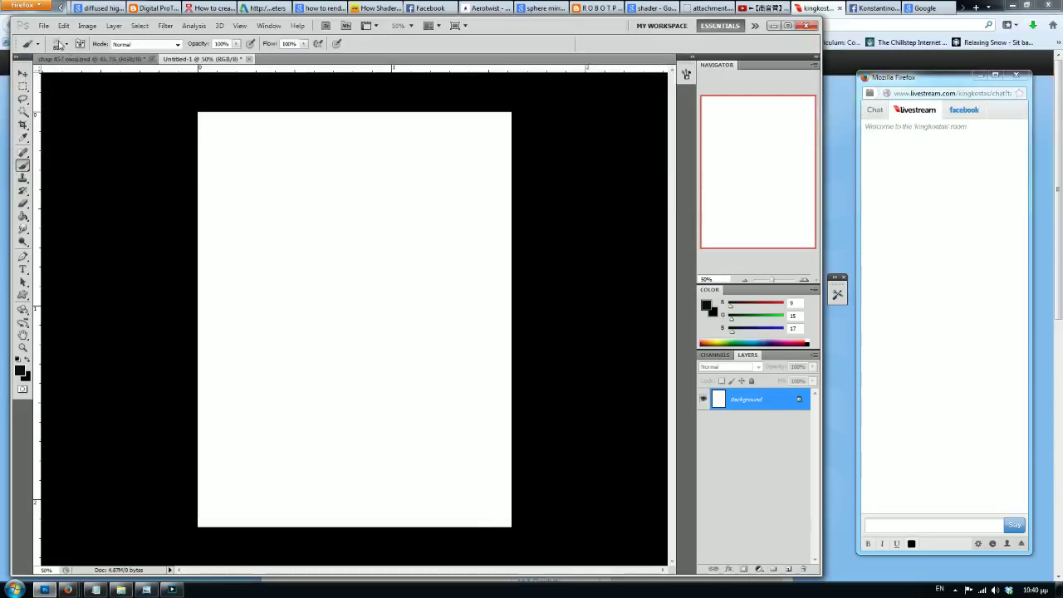
left_click(835, 295)
scroll(817, 371, "down", 15)
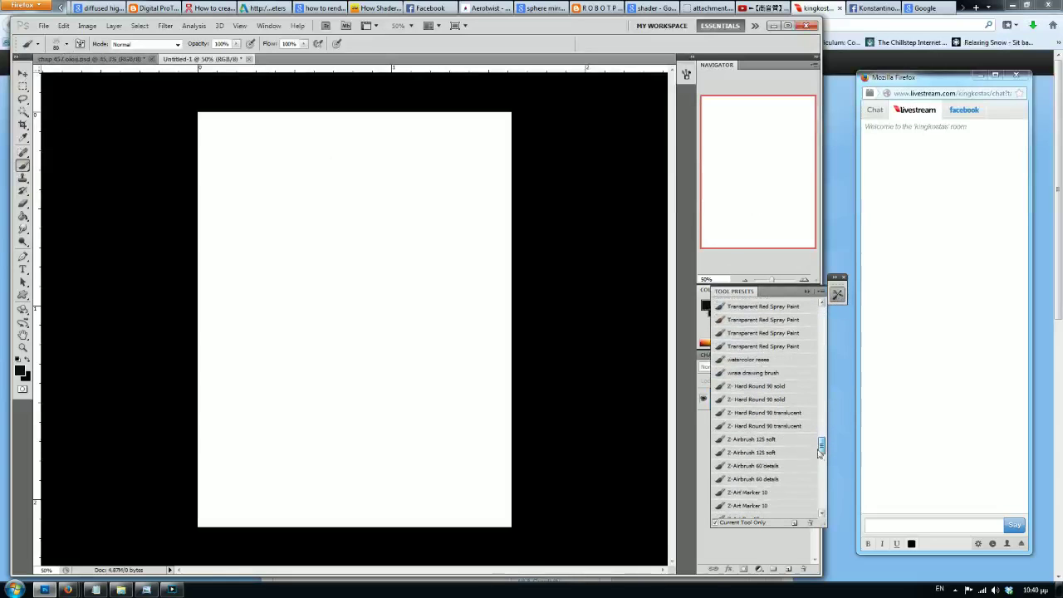
left_click(764, 413)
left_click(835, 296)
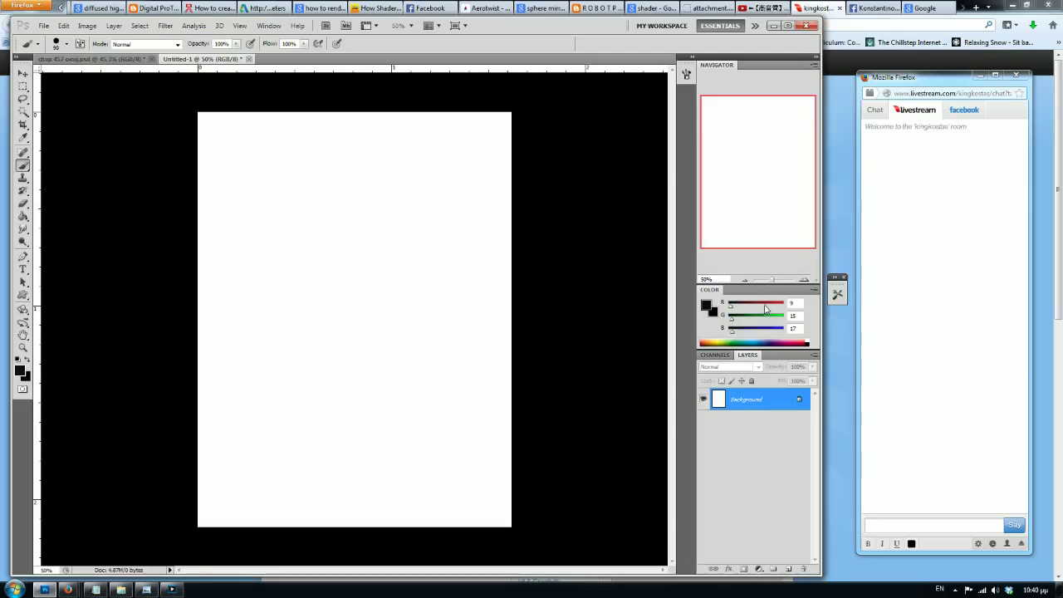
Step: Block in a large steel-blue shape, pale green bands, and greyish-green strokes at upper left
left_click_drag(754, 330, 758, 332)
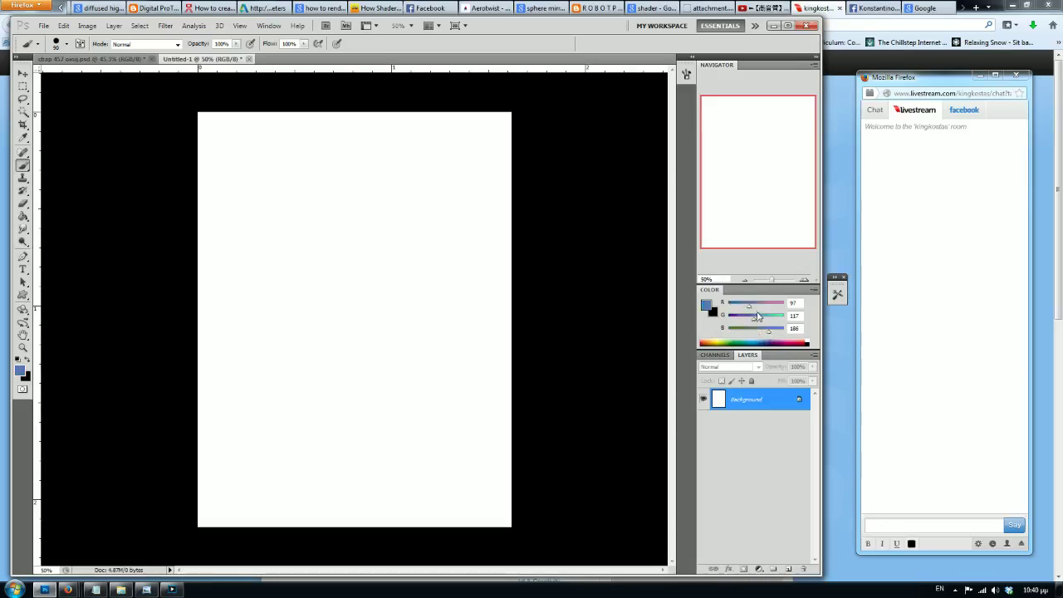
mouse_move(478, 165)
left_mouse_down()
mouse_move(429, 158)
mouse_move(474, 237)
mouse_move(324, 431)
left_mouse_up()
mouse_move(752, 319)
left_mouse_down()
mouse_move(778, 318)
mouse_move(767, 328)
left_mouse_up()
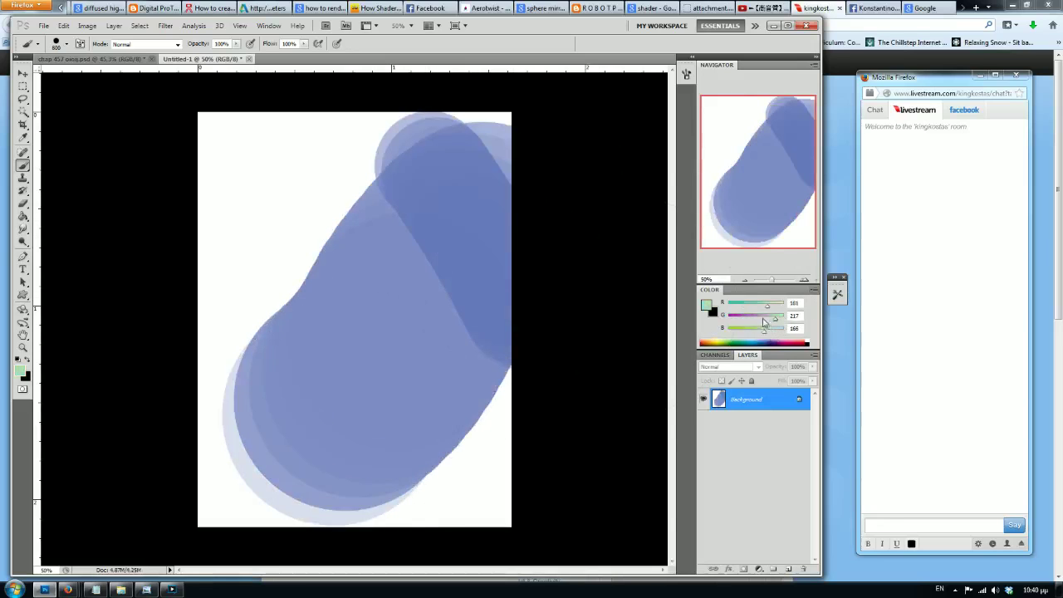
mouse_move(153, 270)
left_mouse_down()
mouse_move(496, 327)
mouse_move(486, 309)
mouse_move(469, 390)
left_mouse_up()
mouse_move(323, 377)
left_mouse_down()
mouse_move(235, 328)
mouse_move(199, 353)
mouse_move(387, 326)
left_mouse_up()
left_click(387, 326, "alt")
key("bracketright")
key("bracketright")
key("bracketright")
key("bracketright")
key("bracketright")
key("bracketright")
key("bracketright")
mouse_move(335, 121)
left_mouse_down()
mouse_move(335, 149)
mouse_move(296, 230)
mouse_move(254, 171)
mouse_move(330, 126)
mouse_move(366, 220)
left_mouse_up()
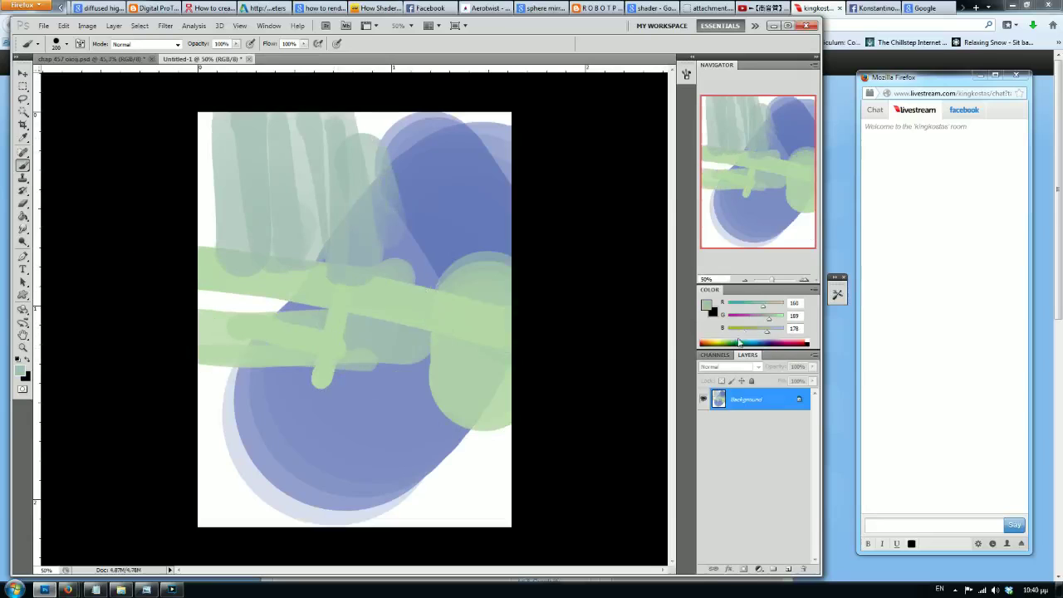
Step: Paint dark grey shapes: a mid-canvas oval, blocks, a wide lower band, dabs and thin strokes
left_click_drag(750, 317, 745, 320)
left_click_drag(369, 304, 419, 322)
mouse_move(490, 270)
left_mouse_down()
mouse_move(444, 212)
mouse_move(478, 282)
left_mouse_up()
left_click_drag(467, 340, 473, 353)
key("bracketright")
key("bracketright")
key("bracketright")
key("bracketright")
key("bracketright")
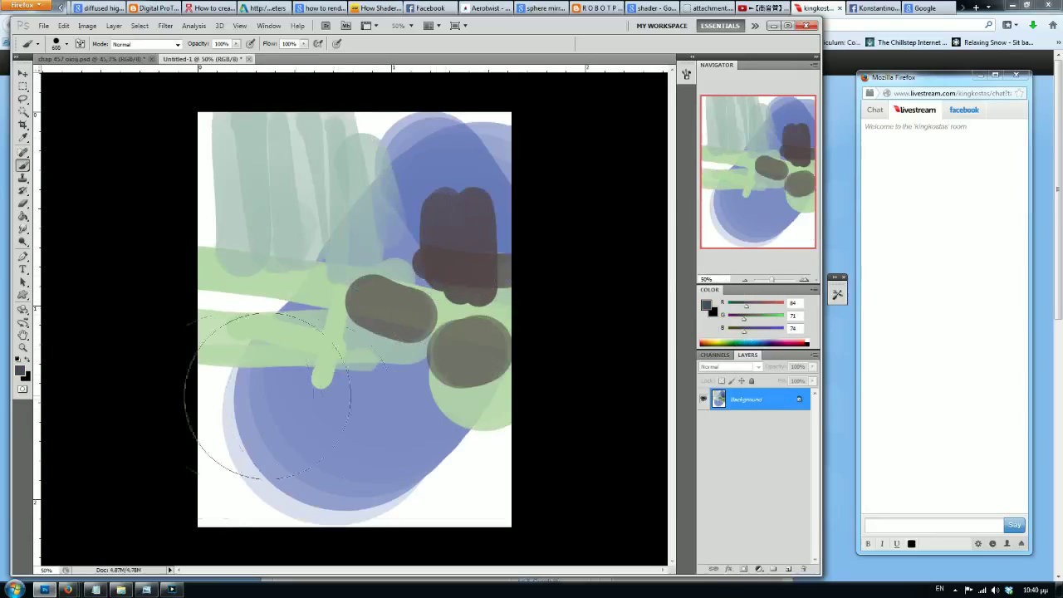
mouse_move(469, 436)
left_mouse_down()
mouse_move(398, 461)
mouse_move(220, 482)
left_mouse_up()
key("bracketleft")
key("bracketleft")
key("bracketleft")
key("bracketleft")
left_click(316, 390)
key("bracketleft")
key("bracketleft")
key("bracketleft")
left_click(240, 398)
key("bracketleft")
key("bracketleft")
key("bracketleft")
key("bracketleft")
left_click_drag(260, 183, 266, 292)
mouse_move(253, 266)
left_mouse_down()
mouse_move(203, 264)
mouse_move(274, 249)
mouse_move(389, 262)
left_mouse_up()
key("bracketright")
key("bracketright")
key("bracketright")
key("bracketleft")
key("bracketleft")
key("bracketleft")
Step: Paint sampled light green over the dark blob at upper left
left_click(322, 307, "alt")
mouse_move(324, 300)
left_mouse_down()
mouse_move(296, 261)
mouse_move(249, 258)
left_mouse_up()
mouse_move(228, 249)
left_mouse_down()
mouse_move(274, 290)
mouse_move(216, 270)
left_mouse_up()
key("bracketright")
key("bracketright")
key("bracketright")
left_click_drag(407, 186, 415, 298)
Step: Add blue diagonal and horizontal strokes across the left, with green along the blue band
left_click(390, 383, "alt")
left_click_drag(365, 458, 436, 390)
key("bracketleft")
key("bracketleft")
key("bracketleft")
key("bracketleft")
key("bracketleft")
key("bracketleft")
left_click(396, 362, "alt")
left_click_drag(487, 345, 290, 359)
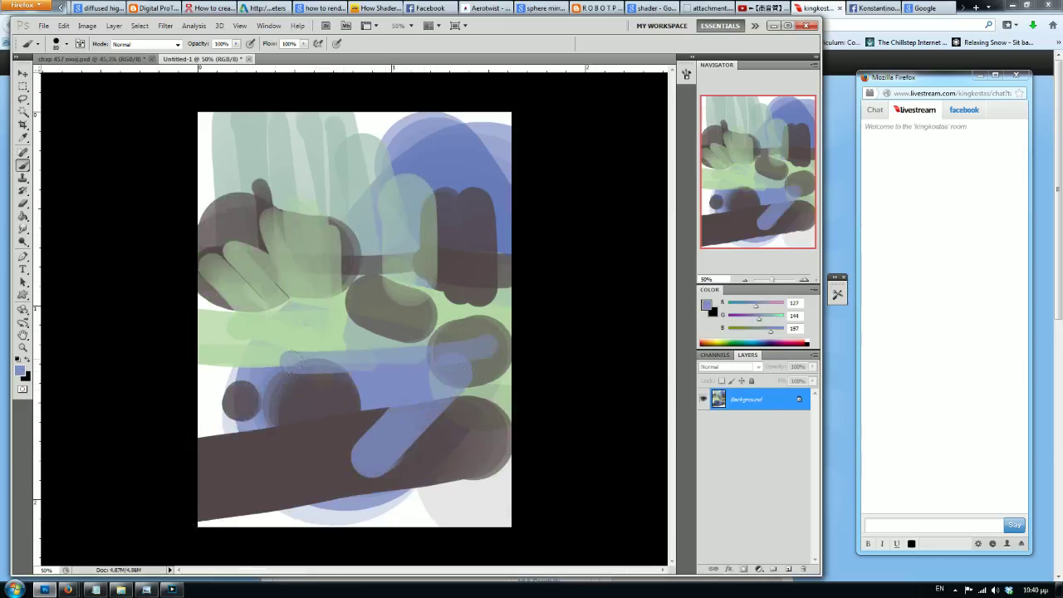
left_click_drag(390, 337, 199, 337)
left_click(308, 310, "alt")
mouse_move(362, 347)
left_mouse_down()
mouse_move(218, 348)
mouse_move(217, 380)
mouse_move(249, 399)
mouse_move(374, 397)
left_mouse_up()
Step: Sweep broad pale green over the lower dark bar and add dark strokes beneath it
key("bracketright")
key("bracketright")
key("bracketright")
key("bracketright")
key("bracketright")
left_click_drag(440, 391, 283, 419)
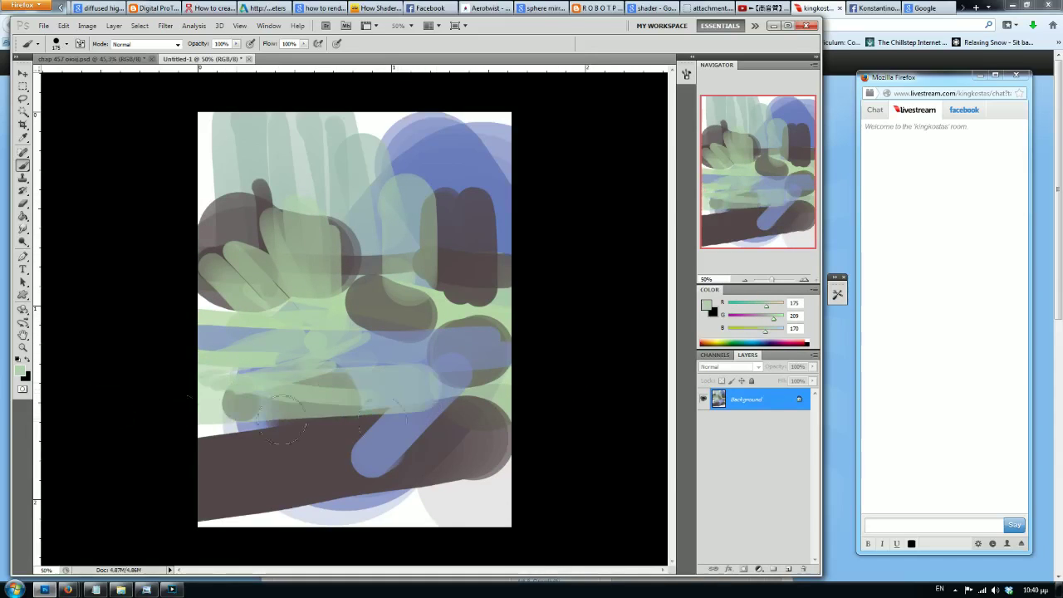
left_click_drag(526, 410, 171, 439)
left_click_drag(548, 424, 215, 448)
left_click(374, 440, "alt")
key("bracketleft")
mouse_move(375, 441)
left_mouse_down()
mouse_move(430, 523)
mouse_move(489, 482)
left_mouse_up()
Step: Cover the dark bars and middle shapes with pale green using a brush enlarged to 200
left_click(414, 398, "alt")
mouse_move(427, 415)
left_mouse_down()
mouse_move(415, 448)
mouse_move(365, 515)
left_mouse_up()
left_click_drag(398, 436, 299, 527)
mouse_move(381, 519)
left_mouse_down()
mouse_move(445, 465)
mouse_move(260, 517)
left_mouse_up()
key("bracketright")
key("bracketright")
left_click_drag(357, 328, 490, 316)
mouse_move(332, 299)
left_mouse_down()
mouse_move(432, 266)
mouse_move(208, 266)
left_mouse_up()
Step: With the brush shrunk to 125, spread sampled blue across the top right
key("bracketleft")
key("bracketleft")
key("bracketleft")
left_click(451, 154, "alt")
mouse_move(473, 145)
left_mouse_down()
mouse_move(475, 109)
mouse_move(491, 118)
mouse_move(472, 171)
mouse_move(406, 118)
mouse_move(380, 165)
mouse_move(352, 117)
mouse_move(316, 116)
left_mouse_up()
key("bracketleft")
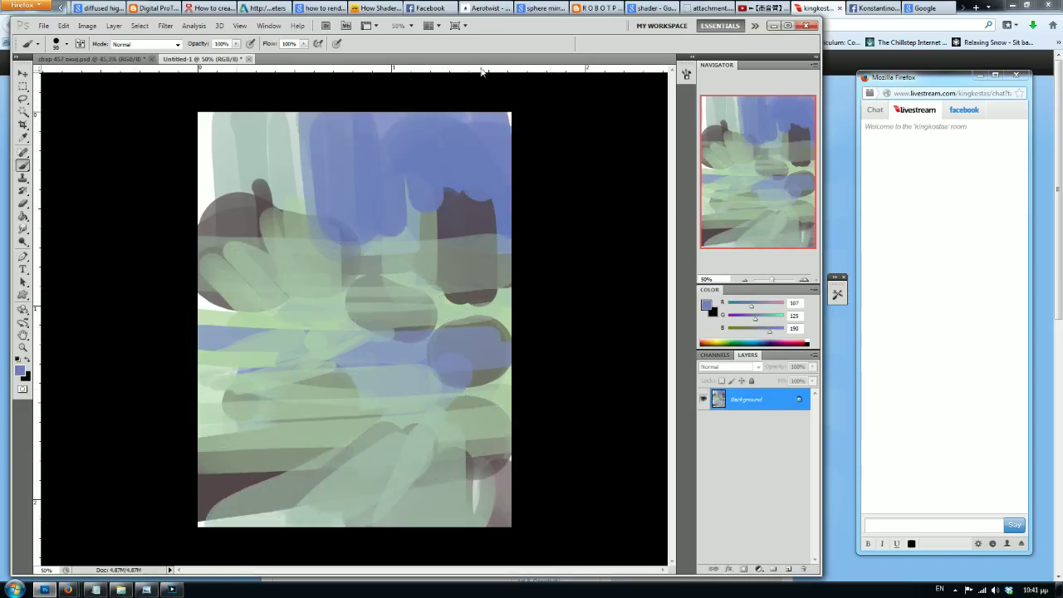
Step: Paint blue over the right dark blob, lighten the colour, and streak blue-grey across the lower left
left_click_drag(484, 362, 453, 349)
left_click(765, 319)
left_click(762, 309)
mouse_move(396, 446)
left_mouse_down()
mouse_move(249, 494)
mouse_move(409, 413)
left_mouse_up()
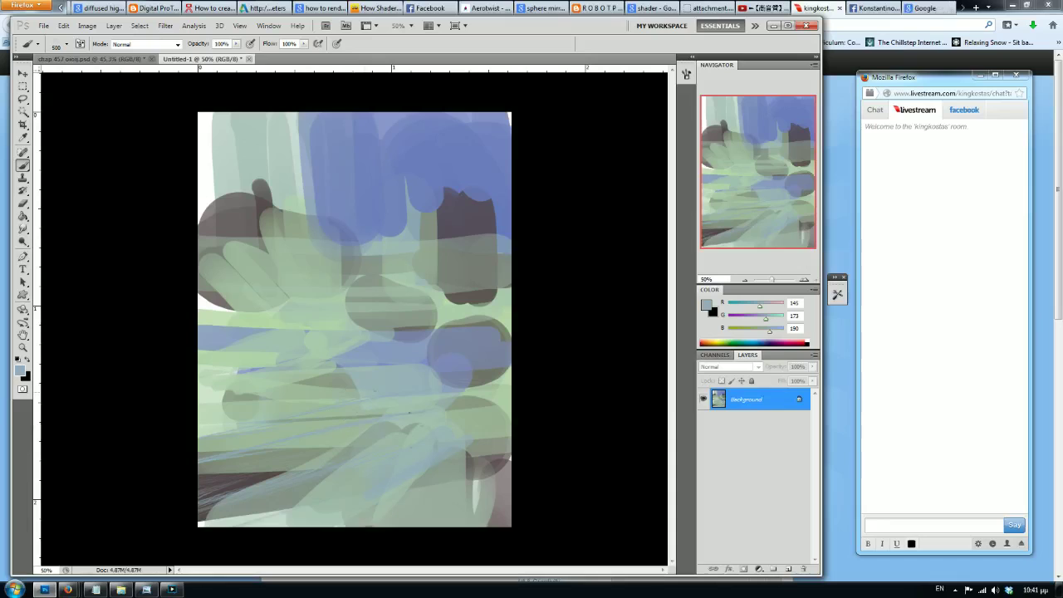
Step: Sample muted greens, set the brush to 76, and scratch light texture over the lower canvas
left_click(469, 299, "alt")
key("bracketleft")
key("bracketleft")
key("bracketleft")
key("bracketleft")
key("bracketleft")
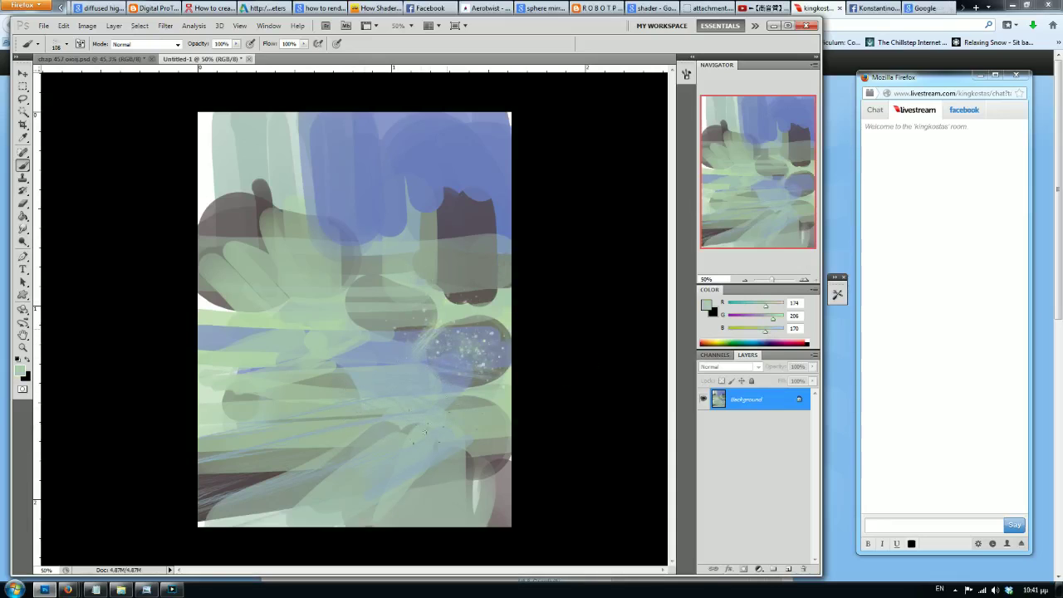
left_click(340, 430, "alt")
key("bracketleft")
key("bracketleft")
key("bracketleft")
key("bracketleft")
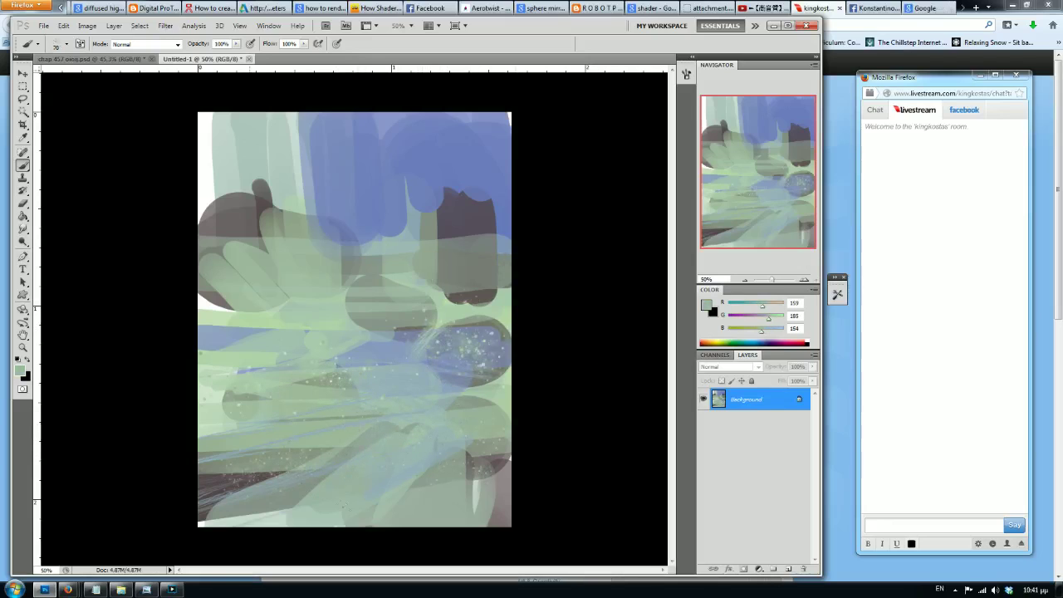
left_click(313, 416, "alt")
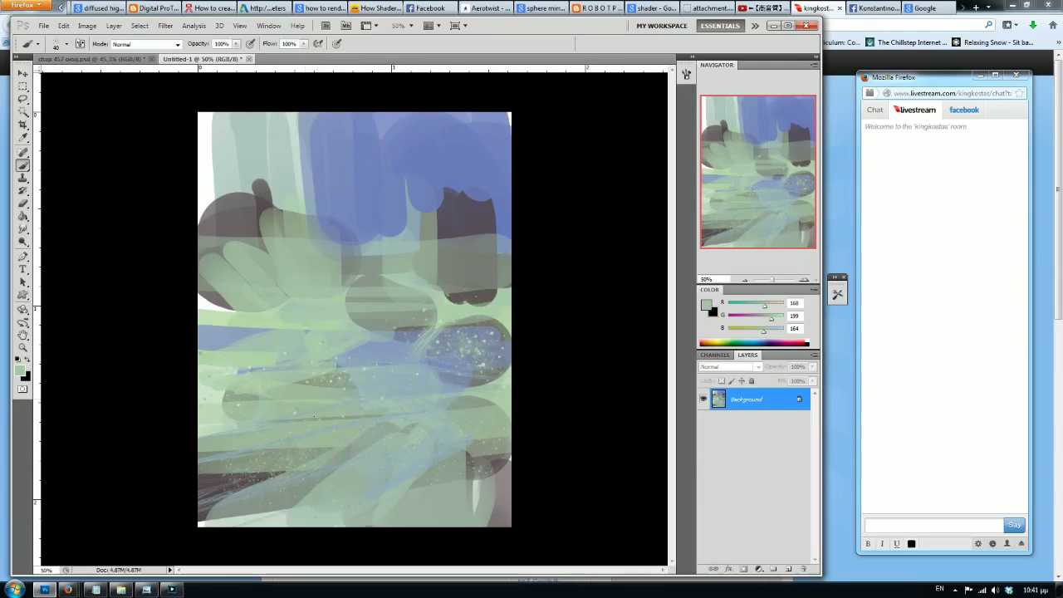
key("bracketright")
key("bracketright")
key("bracketleft")
key("bracketright")
key("bracketright")
key("bracketright")
left_click(417, 404, "alt")
key("bracketleft")
key("bracketleft")
key("bracketleft")
key("bracketleft")
left_click_drag(224, 486, 307, 457)
left_click_drag(204, 498, 311, 485)
left_click_drag(506, 473, 411, 490)
Step: Scratch pale green strokes across the middle band with a 175-px brush
key("bracketright")
left_click(408, 378, "alt")
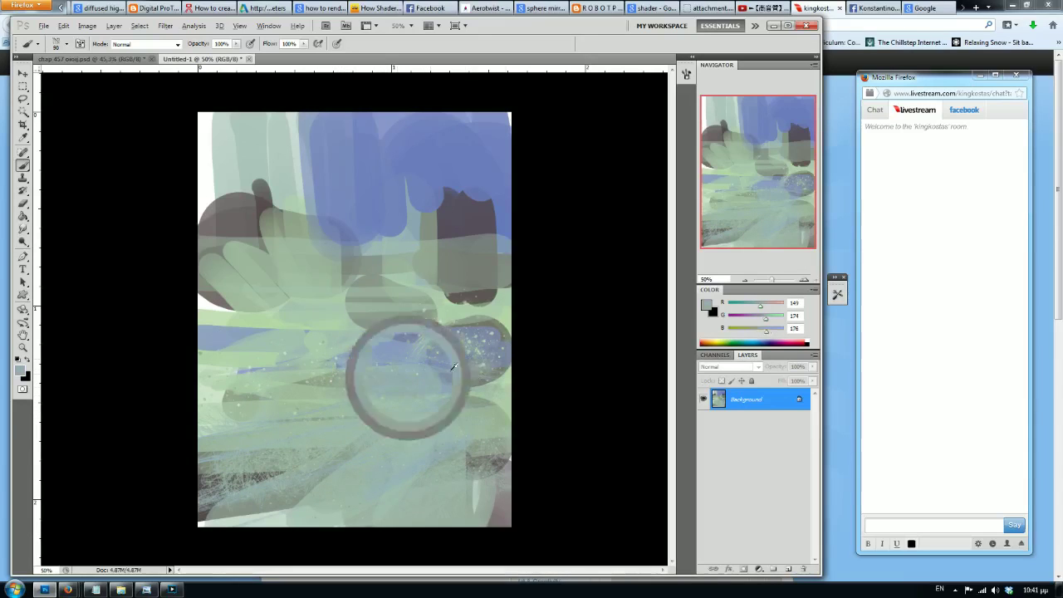
key("bracketright")
key("bracketright")
key("bracketright")
key("bracketright")
left_click(304, 308, "alt")
mouse_move(207, 334)
left_mouse_down()
mouse_move(390, 341)
mouse_move(256, 375)
mouse_move(465, 398)
left_mouse_up()
key("bracketleft")
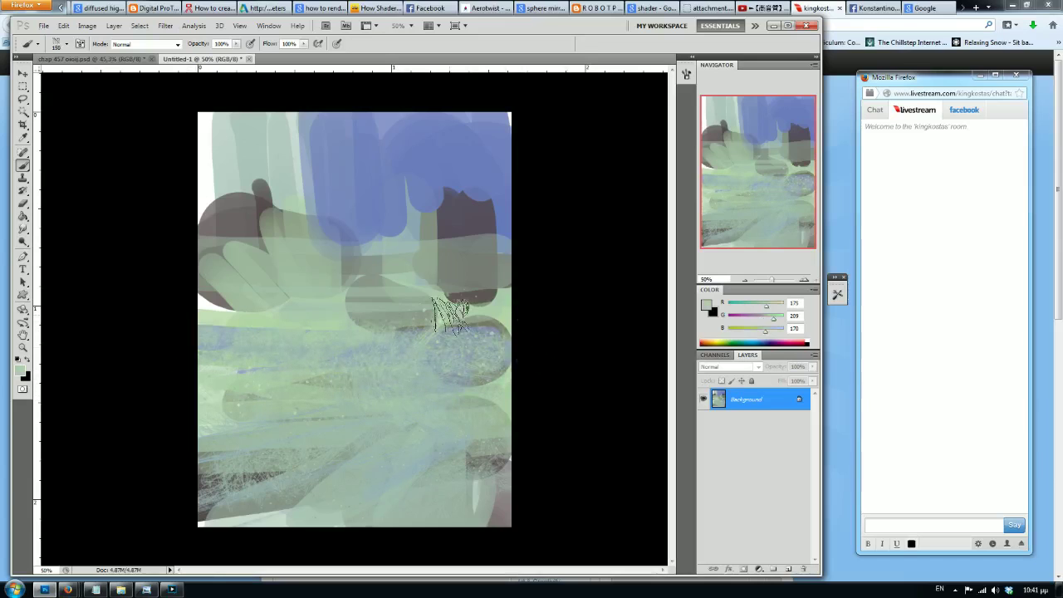
Step: Switch to a hard round brush preset and paint dark and blue strokes near the upper right
left_click(837, 293)
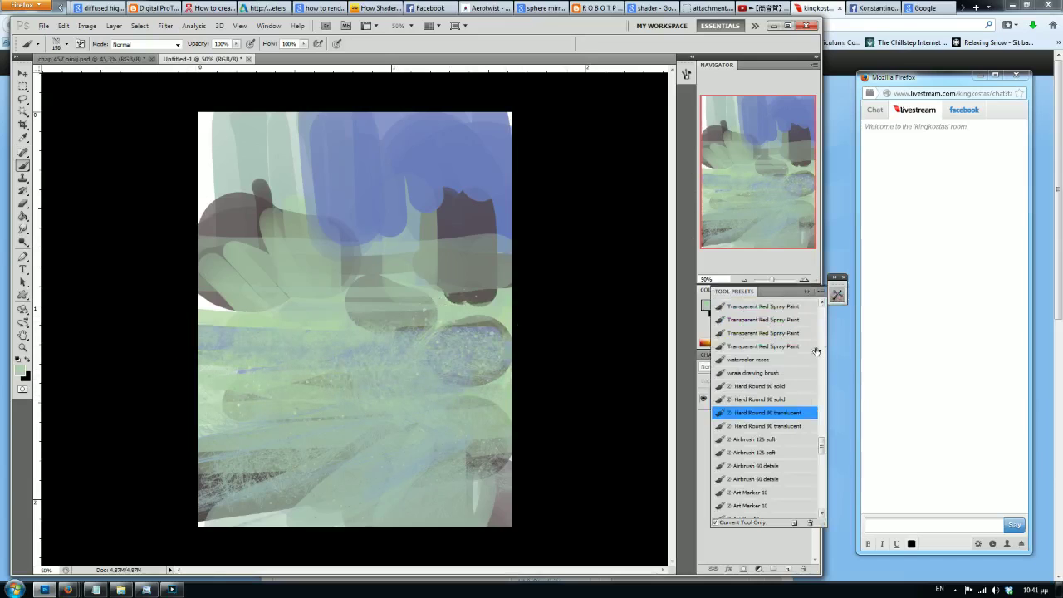
left_click(836, 296)
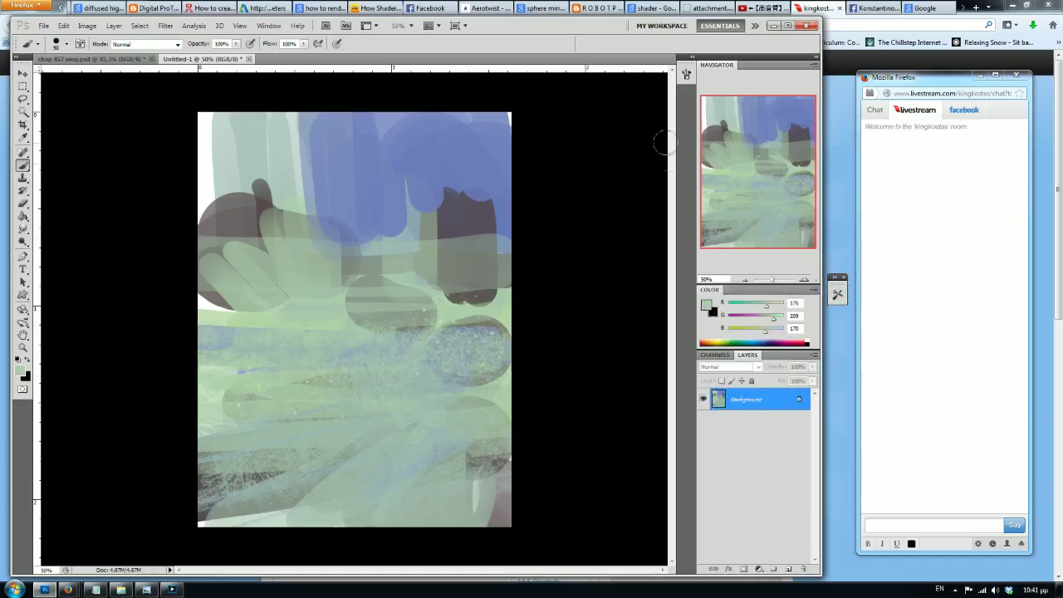
left_click(461, 220, "alt")
mouse_move(501, 165)
left_mouse_down()
mouse_move(480, 239)
mouse_move(415, 217)
left_mouse_up()
left_click(464, 193, "alt")
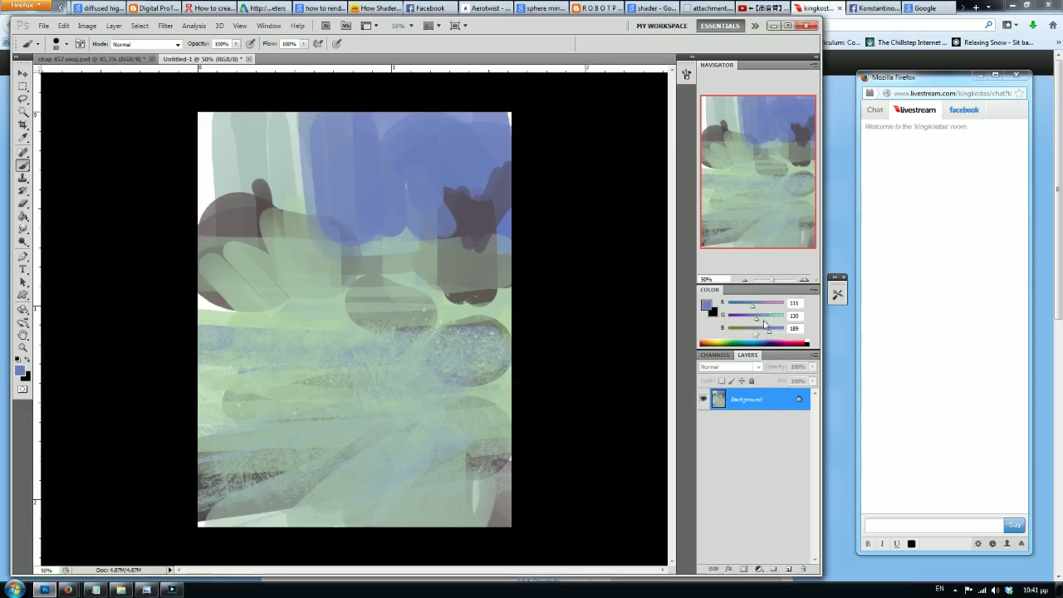
Step: Paint long dark grey strokes across the bottom of the canvas
left_click_drag(752, 329, 745, 328)
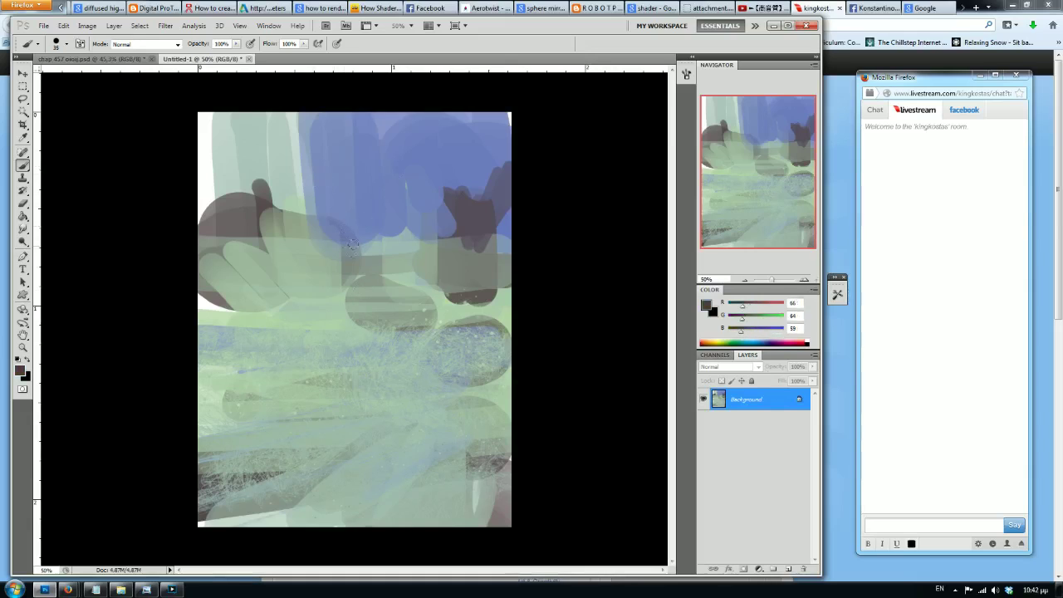
mouse_move(510, 488)
left_mouse_down()
mouse_move(355, 510)
mouse_move(369, 514)
mouse_move(458, 505)
mouse_move(516, 483)
mouse_move(284, 490)
left_mouse_up()
left_click_drag(423, 458, 488, 446)
mouse_move(440, 461)
left_mouse_down()
mouse_move(442, 475)
mouse_move(265, 495)
left_mouse_up()
Step: Block in a dark standing figure at upper centre and flip the canvas horizontally
mouse_move(309, 166)
left_mouse_down()
mouse_move(332, 199)
mouse_move(332, 241)
mouse_move(357, 245)
mouse_move(354, 273)
left_mouse_up()
mouse_move(340, 202)
left_mouse_down()
mouse_move(343, 231)
mouse_move(373, 223)
left_mouse_up()
mouse_move(338, 231)
left_mouse_down()
mouse_move(374, 214)
mouse_move(394, 239)
mouse_move(376, 326)
left_mouse_up()
key("ctrl+shift+h")
Step: Enlarge the figure's body and head with dark paint and add blue vertical strokes to the sky
mouse_move(351, 280)
left_mouse_down()
mouse_move(363, 338)
mouse_move(377, 337)
mouse_move(382, 247)
mouse_move(380, 308)
mouse_move(324, 282)
left_mouse_up()
mouse_move(370, 211)
left_mouse_down()
mouse_move(378, 162)
mouse_move(389, 177)
mouse_move(415, 146)
mouse_move(390, 191)
mouse_move(407, 211)
mouse_move(452, 183)
mouse_move(465, 225)
mouse_move(506, 207)
left_mouse_up()
left_click(366, 165, "alt")
left_click(415, 145, "alt")
left_click(378, 135, "alt")
mouse_move(403, 99)
left_mouse_down()
mouse_move(438, 123)
mouse_move(443, 271)
mouse_move(439, 210)
mouse_move(498, 249)
left_mouse_up()
left_click(427, 208, "alt")
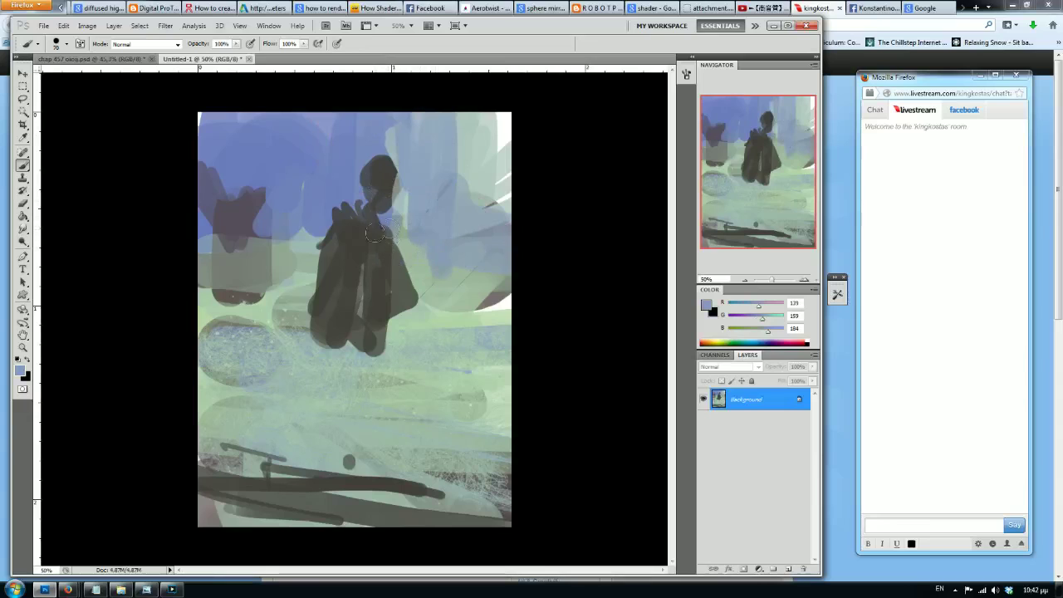
Step: Paint peach then light pink skin tones on the head and outstretched arm, then flip the canvas
left_click_drag(787, 316, 774, 316)
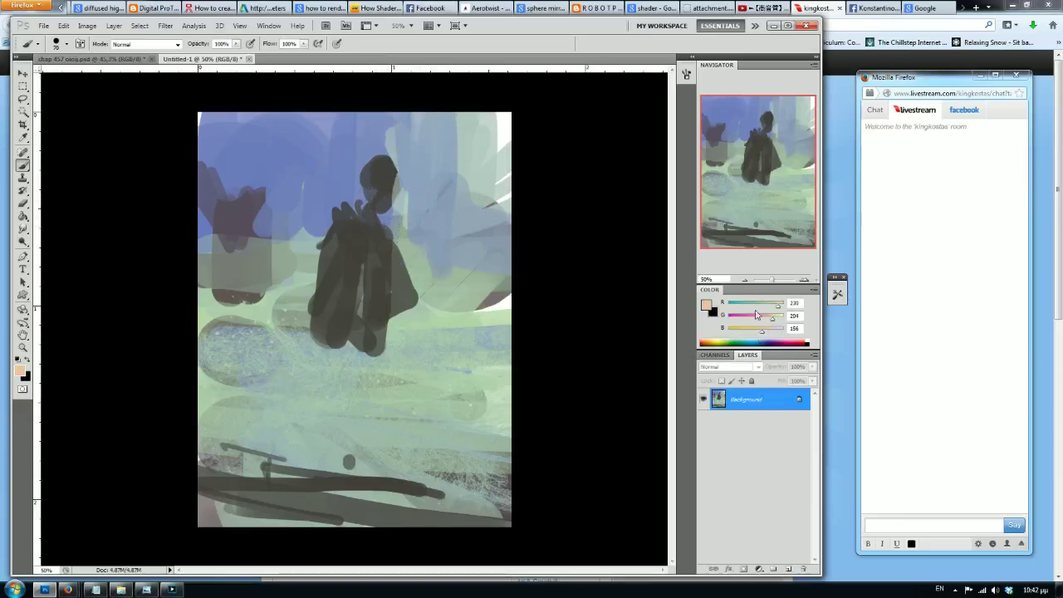
mouse_move(382, 165)
left_mouse_down()
mouse_move(390, 173)
mouse_move(378, 187)
left_mouse_up()
left_click(765, 339)
mouse_move(352, 220)
left_mouse_down()
mouse_move(319, 240)
mouse_move(312, 272)
mouse_move(327, 219)
mouse_move(241, 276)
left_mouse_up()
key("h")
Step: Draw thin black contour lines on the hand, shoulder and arm
left_click(341, 251, "alt")
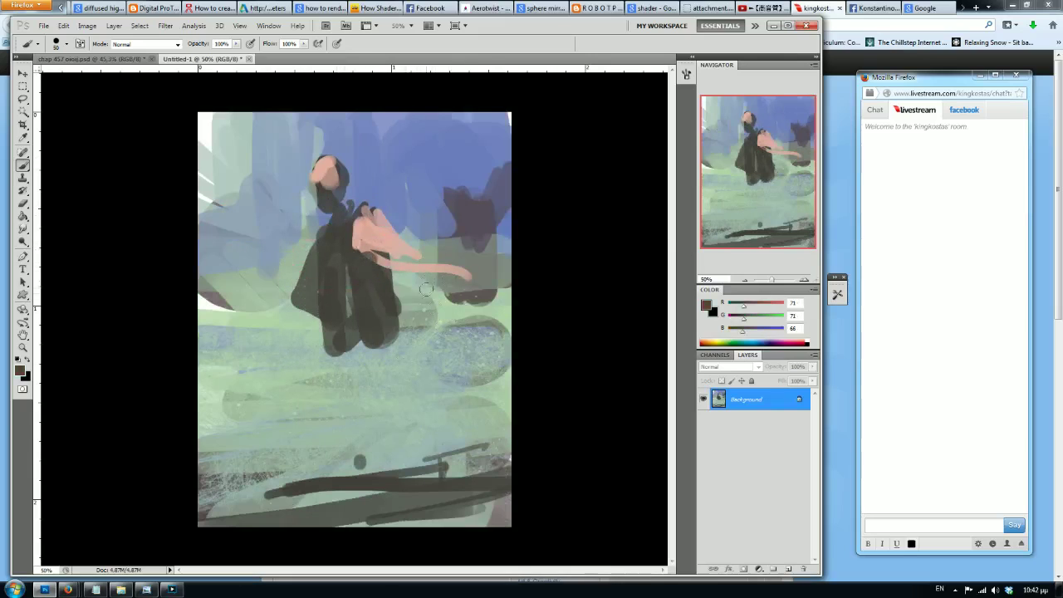
left_click(598, 284, "alt")
left_click_drag(402, 218, 378, 257)
mouse_move(324, 216)
left_mouse_down()
mouse_move(304, 242)
mouse_move(313, 268)
mouse_move(309, 232)
left_mouse_up()
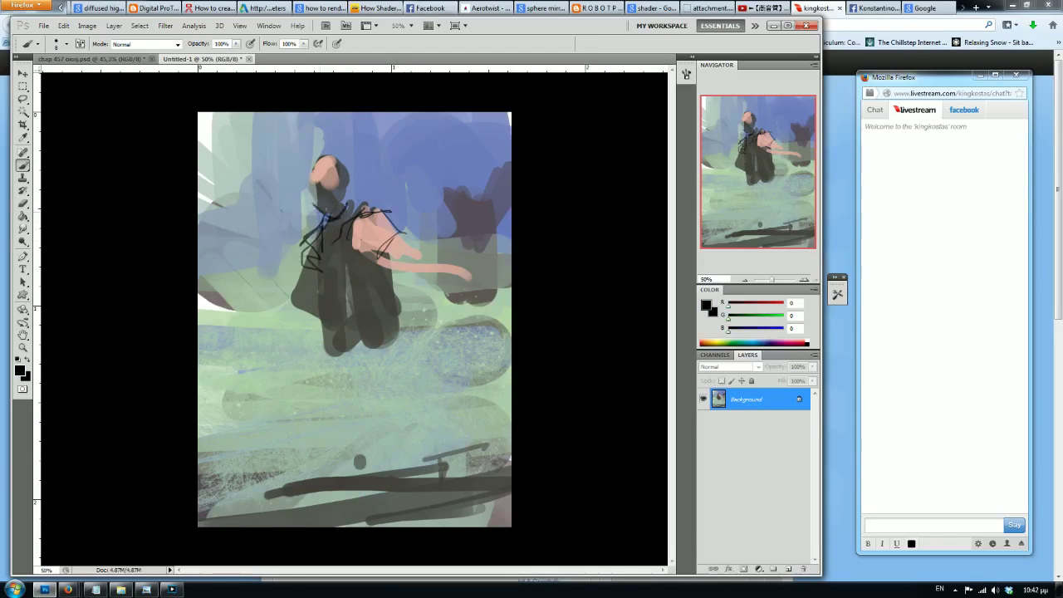
Step: Outline the top and right of the head, then paint light green along the figure's edges
left_click_drag(328, 158, 348, 204)
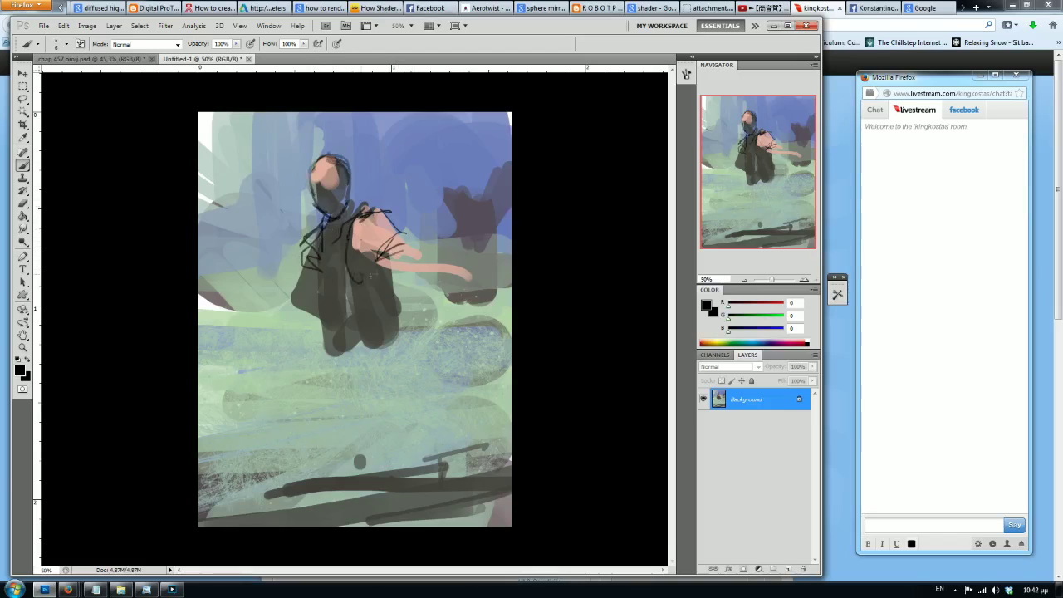
left_click(387, 309, "alt")
mouse_move(382, 272)
left_mouse_down()
mouse_move(387, 316)
mouse_move(401, 309)
left_mouse_up()
left_click(290, 272, "alt")
left_click_drag(292, 264, 300, 314)
Step: Mirror the canvas and outline the lower body, shoulder and chest in black
key("ctrl+shift+h")
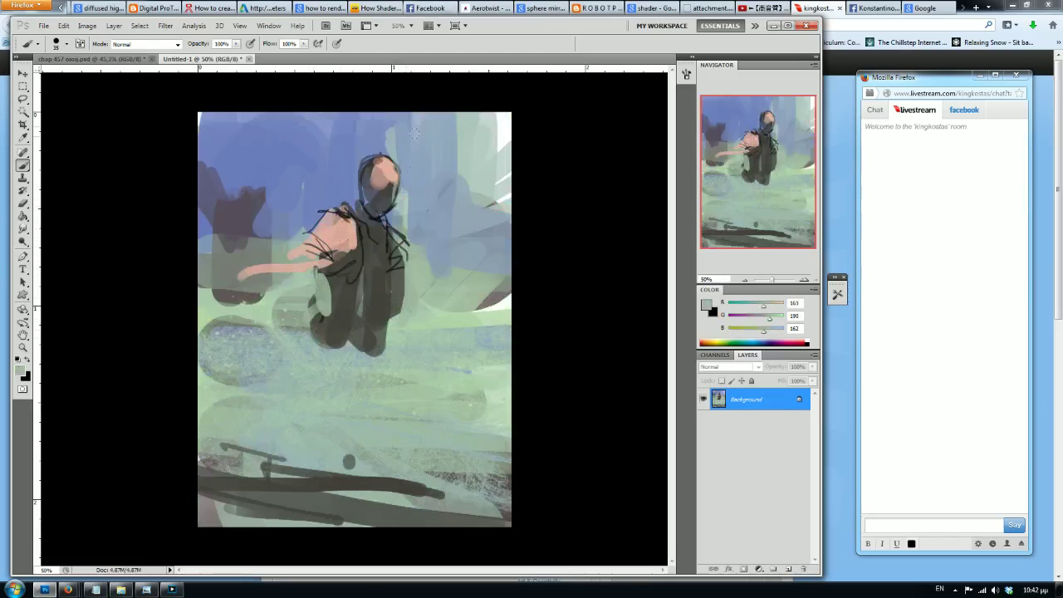
left_click(557, 332, "alt")
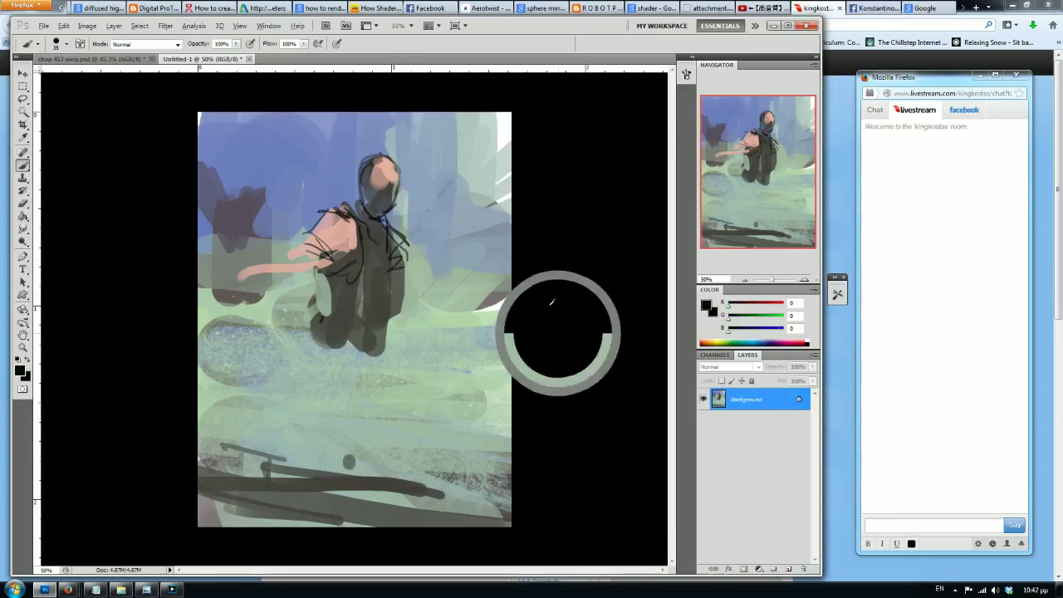
mouse_move(397, 259)
left_mouse_down()
mouse_move(390, 309)
mouse_move(370, 327)
mouse_move(328, 297)
mouse_move(315, 261)
left_mouse_up()
mouse_move(342, 209)
left_mouse_down()
mouse_move(350, 259)
mouse_move(330, 274)
left_mouse_up()
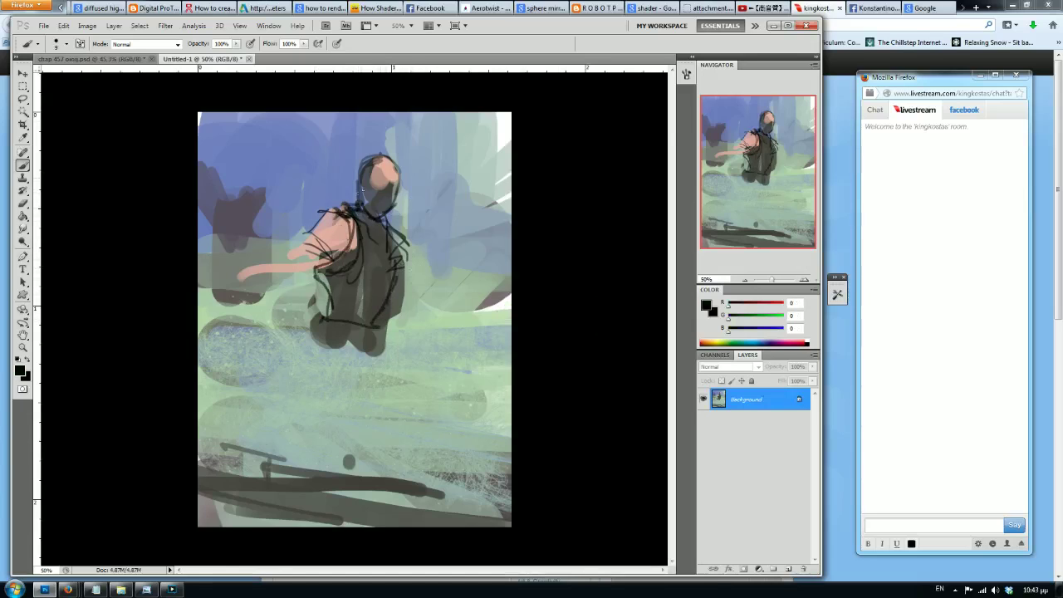
Step: Repaint the head and arm down to the hand in skin tone at brush size 40
left_click(382, 172, "alt")
key("bracketright")
key("bracketright")
key("bracketright")
key("bracketright")
mouse_move(384, 181)
left_mouse_down()
mouse_move(368, 209)
mouse_move(365, 174)
left_mouse_up()
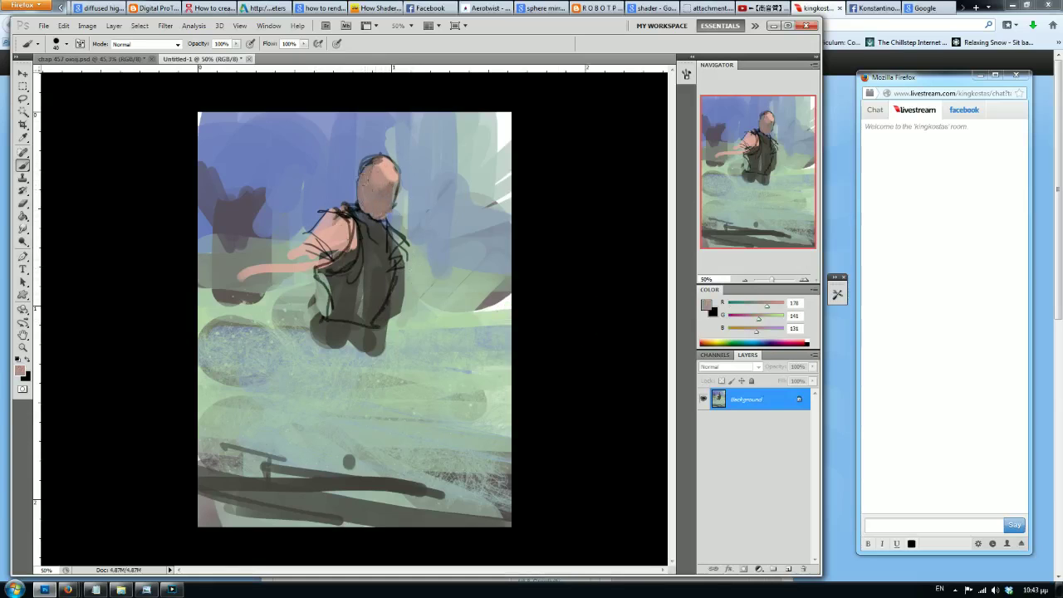
key("bracketright")
key("bracketright")
left_click_drag(335, 248, 249, 272)
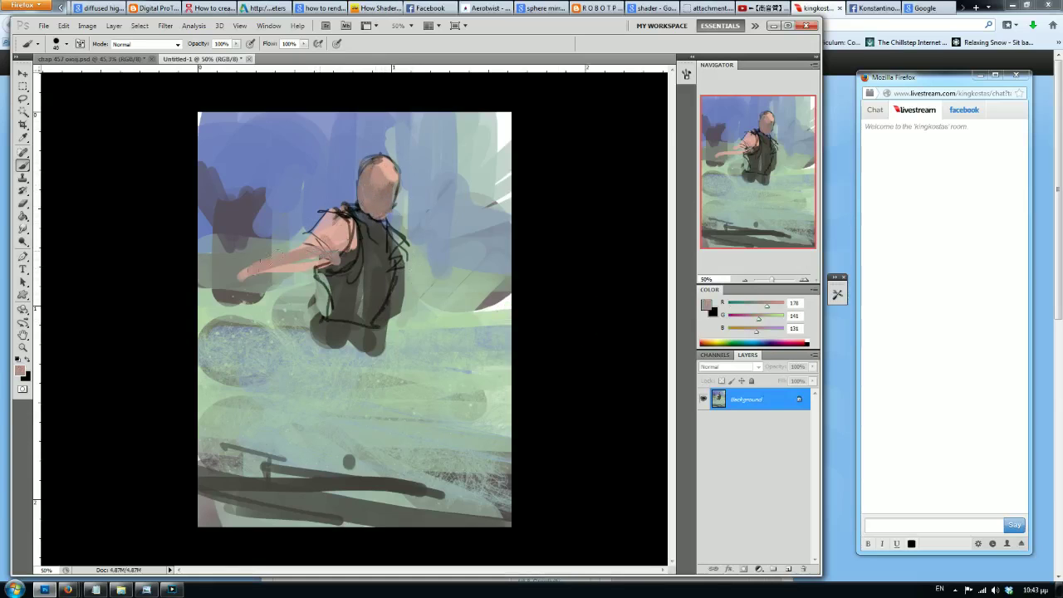
left_click_drag(318, 214, 254, 290)
Step: Paint sky blue over the arm and hand with a 125 brush
left_click(287, 292, "alt")
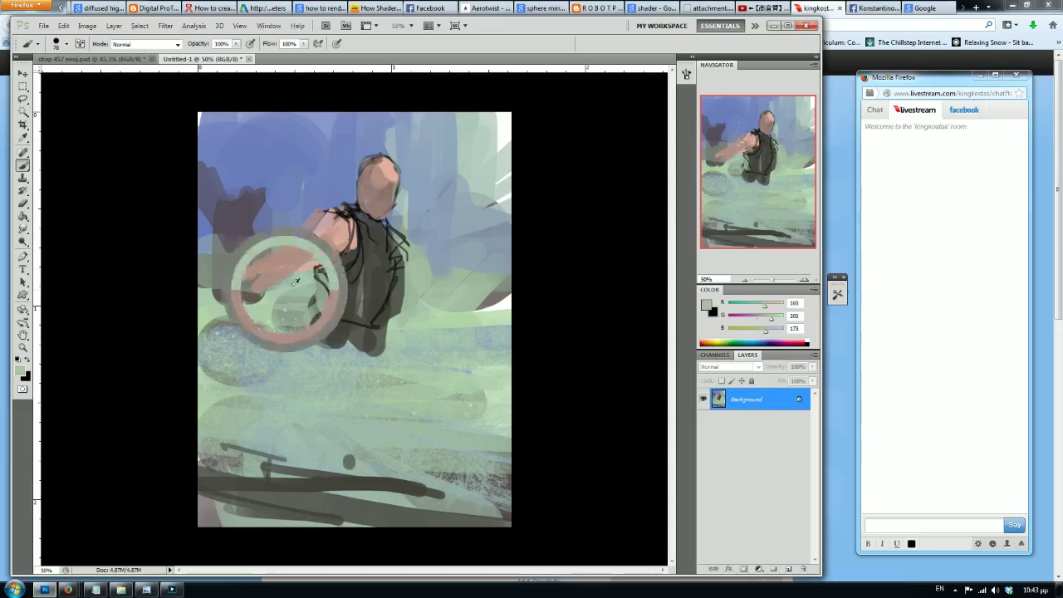
left_click(276, 217, "alt")
key("bracketright")
key("bracketright")
key("bracketright")
key("bracketright")
key("bracketright")
key("bracketright")
key("bracketright")
mouse_move(266, 212)
left_mouse_down()
mouse_move(241, 249)
mouse_move(253, 282)
left_mouse_up()
Step: Draw thin black lines over the torso, waist and neck with a smaller brush
key("bracketleft")
key("bracketleft")
key("bracketleft")
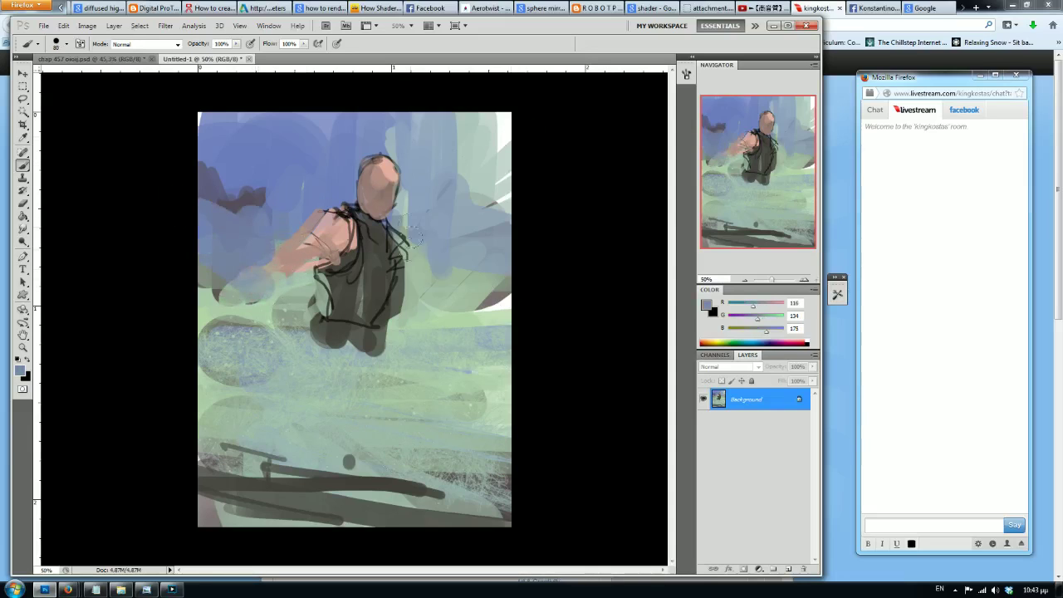
key("bracketleft")
key("bracketleft")
key("bracketleft")
key("bracketleft")
key("bracketleft")
key("x")
mouse_move(359, 235)
left_mouse_down()
mouse_move(362, 321)
mouse_move(366, 293)
mouse_move(385, 274)
left_mouse_up()
mouse_move(339, 212)
left_mouse_down()
mouse_move(392, 263)
mouse_move(430, 275)
mouse_move(436, 294)
left_mouse_up()
Step: Mirror the canvas, line the left of the head and neck, and darken the torso edges
key("ctrl+shift+h")
mouse_move(321, 176)
left_mouse_down()
mouse_move(312, 231)
mouse_move(311, 215)
left_mouse_up()
mouse_move(387, 307)
left_mouse_down()
mouse_move(383, 339)
mouse_move(324, 357)
left_mouse_up()
left_click_drag(322, 347, 317, 309)
mouse_move(390, 328)
left_mouse_down()
mouse_move(393, 275)
mouse_move(380, 299)
left_mouse_up()
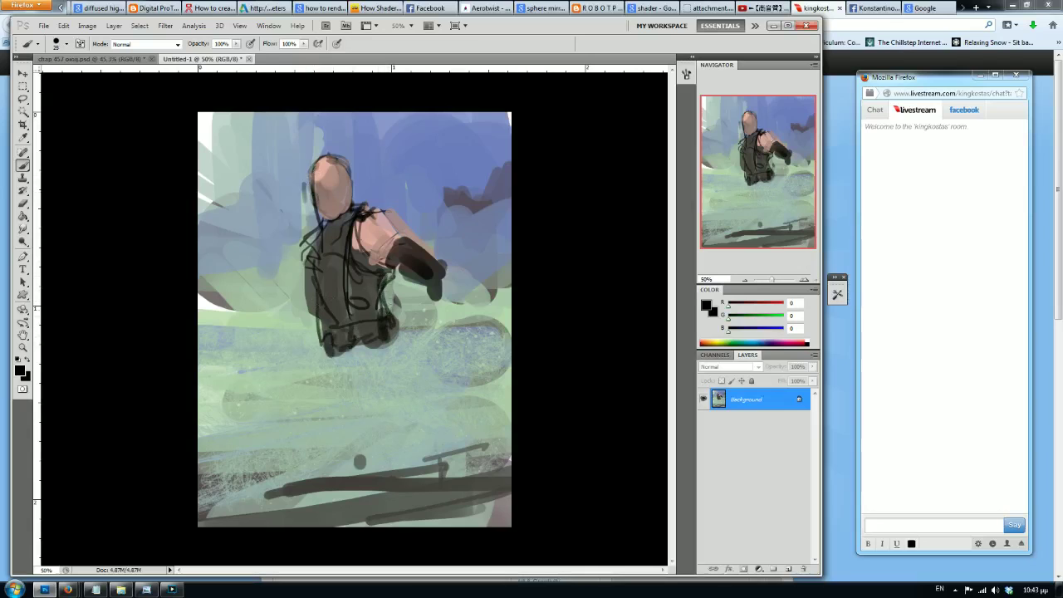
left_click(455, 243, "alt")
Step: Paint near-black strokes around the figure's hand with a 100 brush
left_click(417, 264, "alt")
mouse_move(407, 241)
left_mouse_down()
mouse_move(417, 275)
mouse_move(497, 296)
mouse_move(501, 328)
left_mouse_up()
key("bracketright")
key("bracketright")
key("bracketright")
key("bracketright")
key("bracketright")
key("bracketright")
left_click_drag(420, 337, 420, 395)
mouse_move(403, 340)
left_mouse_down()
mouse_move(423, 388)
mouse_move(415, 377)
mouse_move(487, 372)
left_mouse_up()
Step: Add dark blobs and long dark strokes across the lower canvas
mouse_move(274, 388)
left_mouse_down()
mouse_move(220, 415)
mouse_move(241, 486)
left_mouse_up()
left_click_drag(203, 419, 203, 482)
left_click_drag(203, 456, 508, 436)
key("bracketleft")
key("bracketleft")
key("bracketleft")
key("bracketleft")
left_click_drag(423, 431, 425, 476)
key("bracketright")
key("bracketright")
key("bracketright")
Step: Mirror the canvas, brush skin pink over the arm and repaint the head as a clean pink shape
key("h")
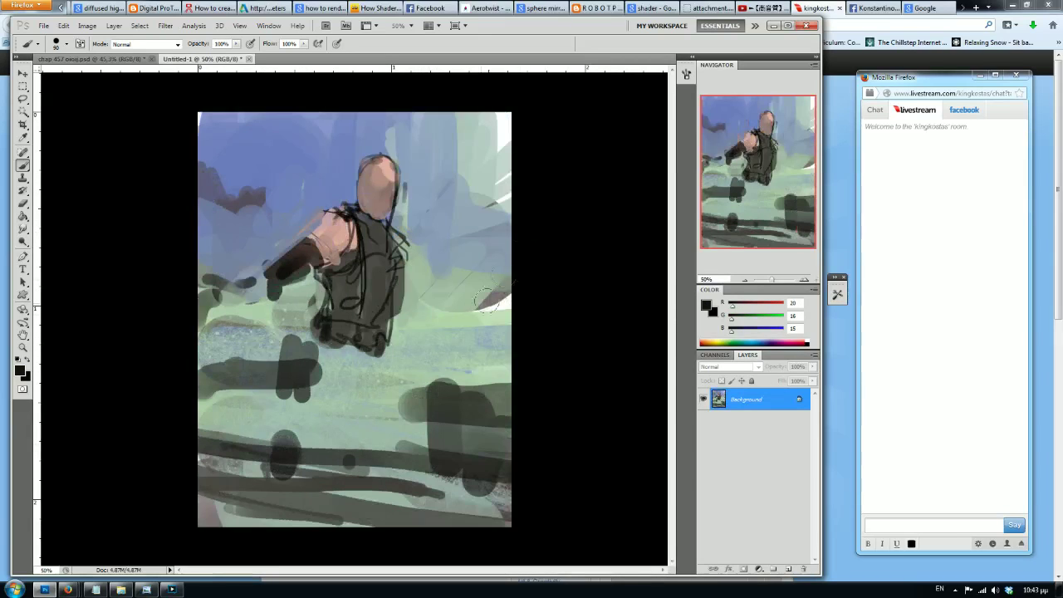
left_click(345, 231, "alt")
mouse_move(339, 216)
left_mouse_down()
mouse_move(344, 229)
mouse_move(320, 241)
left_mouse_up()
left_click(339, 223, "alt")
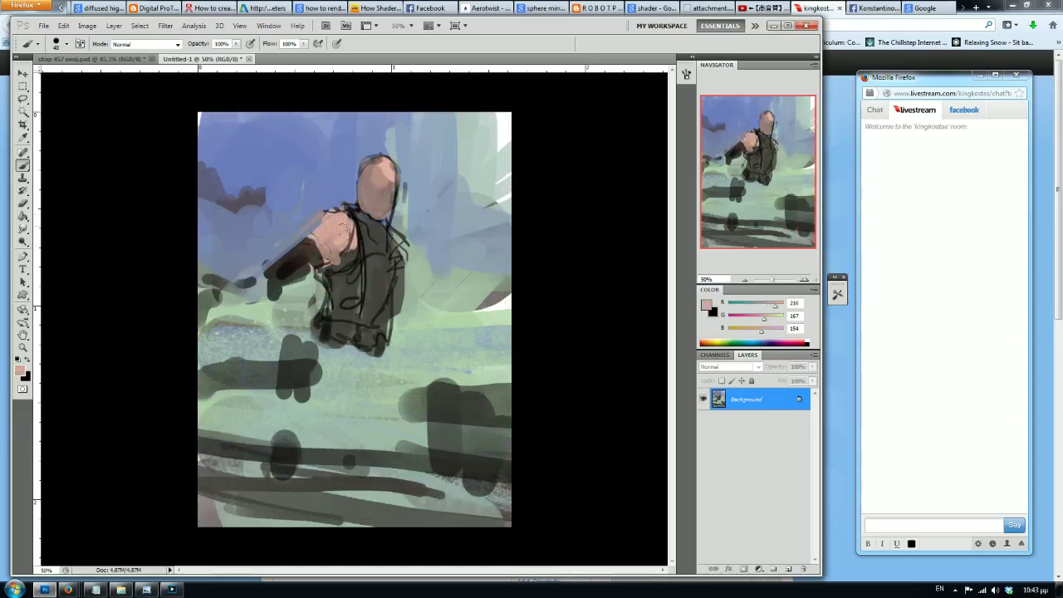
mouse_move(382, 167)
left_mouse_down()
mouse_move(390, 175)
mouse_move(365, 166)
mouse_move(389, 166)
mouse_move(405, 193)
mouse_move(390, 162)
mouse_move(353, 166)
mouse_move(395, 148)
mouse_move(414, 194)
mouse_move(444, 159)
mouse_move(461, 249)
mouse_move(420, 324)
left_mouse_up()
Step: Brush radiating sky-blue strokes beside and right of the figure with a 45 brush
left_click(346, 171, "alt")
key("bracketright")
left_click_drag(452, 245, 407, 341)
left_click_drag(498, 253, 464, 365)
key("bracketright")
key("bracketright")
key("bracketright")
key("bracketright")
Step: Paint darkened grey-purple strokes into the upper-right sky and right of the arm, then mirror back
key("h")
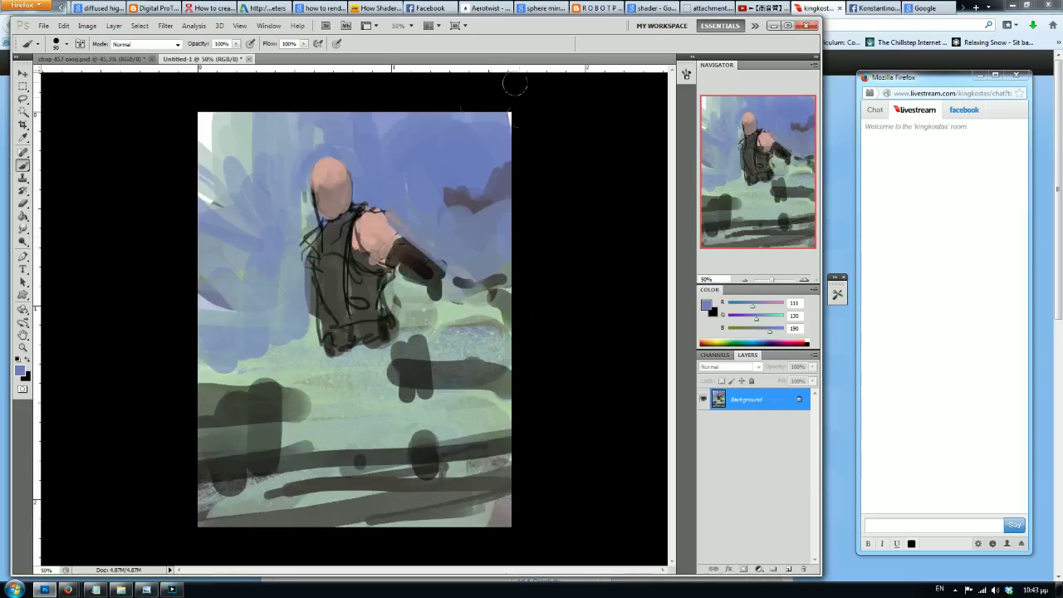
left_click(449, 181, "alt")
mouse_move(469, 184)
left_mouse_down()
mouse_move(470, 242)
mouse_move(428, 249)
mouse_move(475, 235)
mouse_move(477, 266)
mouse_move(455, 305)
left_mouse_up()
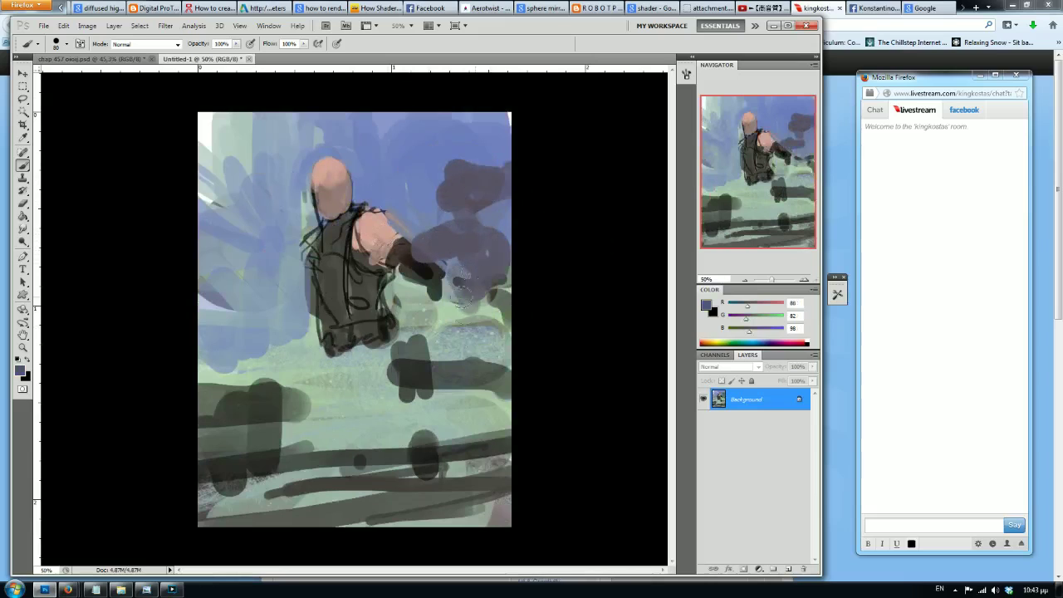
left_click_drag(739, 307, 738, 306)
left_click_drag(738, 319, 739, 333)
left_click_drag(456, 218, 508, 193)
mouse_move(502, 254)
left_mouse_down()
mouse_move(479, 266)
mouse_move(444, 251)
mouse_move(470, 264)
mouse_move(508, 229)
mouse_move(478, 320)
mouse_move(428, 349)
mouse_move(485, 340)
mouse_move(429, 300)
mouse_move(486, 336)
mouse_move(498, 303)
mouse_move(415, 308)
mouse_move(448, 249)
left_mouse_up()
key("ctrl+shift+h")
Step: Paint blue-grey over the bright patch at the top-right edge
left_click(424, 305, "alt")
left_click(441, 326, "alt")
key("bracketright")
key("bracketright")
key("bracketright")
key("bracketright")
key("bracketright")
key("bracketright")
key("bracketright")
key("bracketleft")
key("bracketleft")
key("bracketleft")
key("bracketleft")
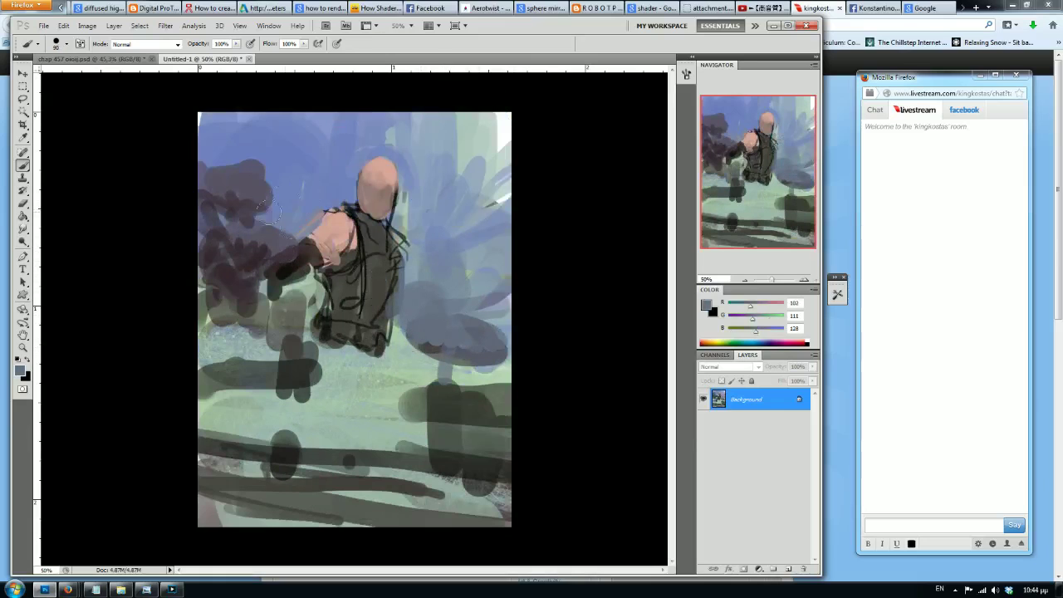
left_click(491, 120, "alt")
left_click(498, 133, "alt")
left_click_drag(499, 116, 502, 214)
Step: Extend the head's skin area downward with a smaller brush and mirror the canvas
key("bracketright")
key("bracketright")
left_click(420, 208, "alt")
key("bracketleft")
key("bracketleft")
key("bracketleft")
key("bracketleft")
key("bracketleft")
key("bracketleft")
key("bracketleft")
left_click(370, 174, "alt")
left_click_drag(361, 175, 359, 209)
left_click(381, 171, "alt")
key("bracketleft")
key("ctrl+shift+h")
left_click(339, 167, "alt")
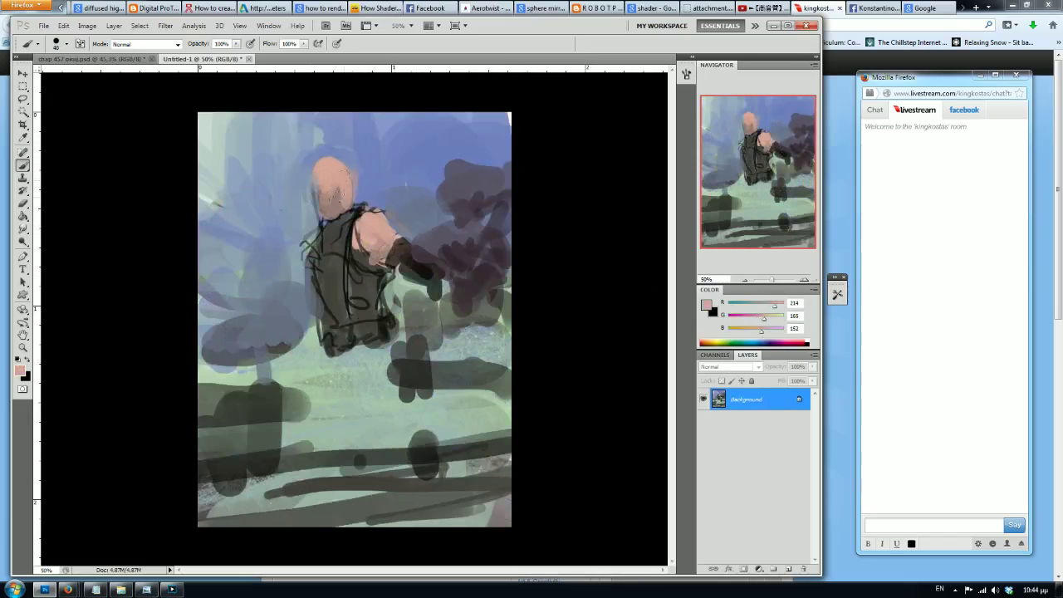
Step: Mix a dark brown with the Color sliders and repaint the left edge of head and neck
left_click(343, 208, "alt")
left_click(332, 171, "alt")
left_click(750, 305)
left_click(739, 316)
left_click(738, 329)
mouse_move(328, 214)
left_mouse_down()
mouse_move(316, 170)
mouse_move(335, 214)
left_mouse_up()
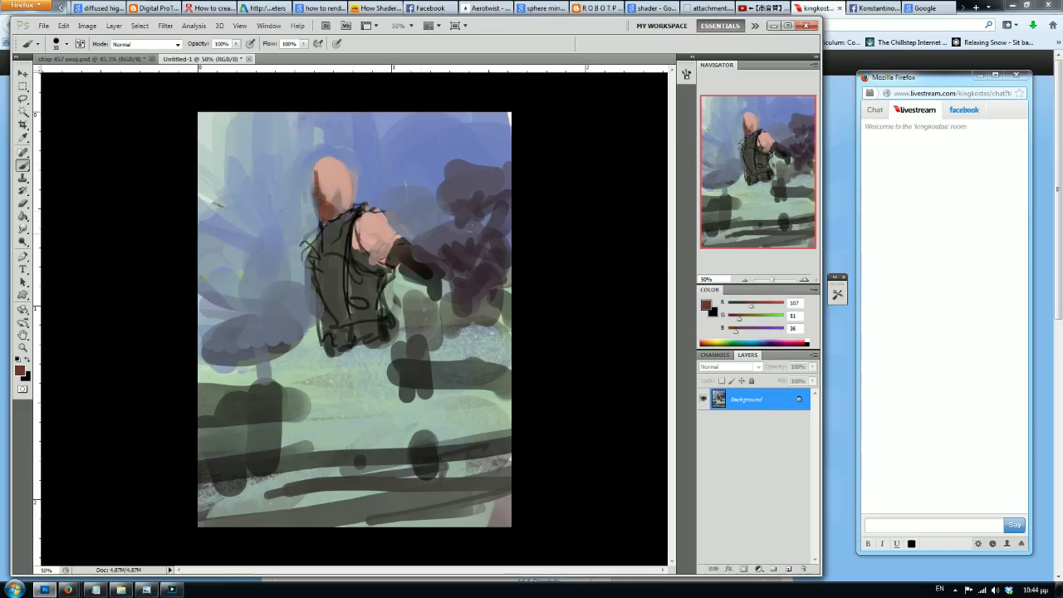
left_click(747, 307)
left_click_drag(330, 220, 315, 169)
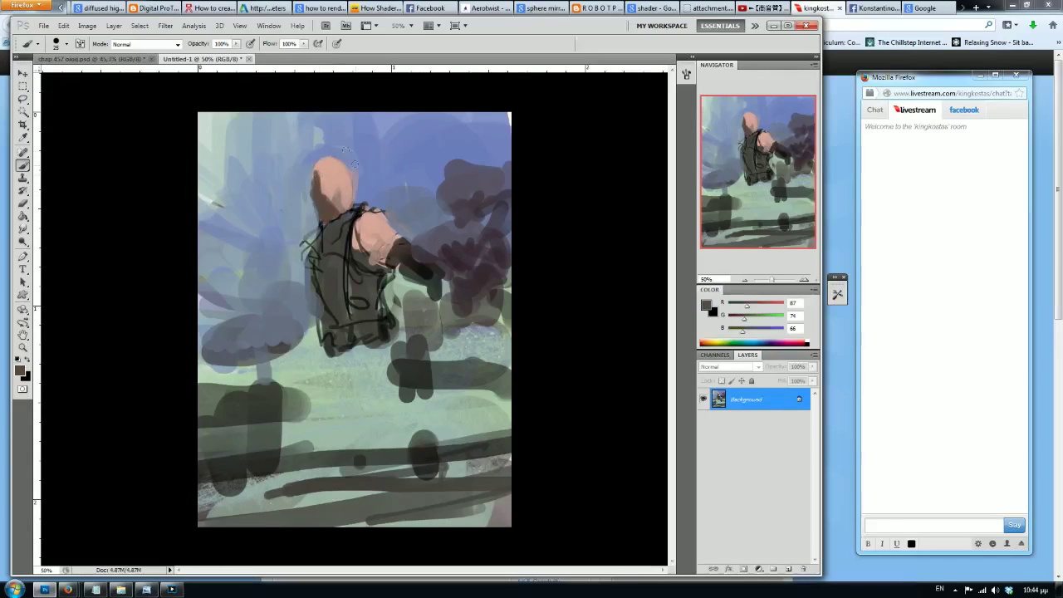
Step: Repaint the head's left edge in flesh and add a dark stroke near the shoulder
key("alt")
left_click(308, 177, "alt")
left_click_drag(314, 186, 315, 165)
left_click_drag(323, 202, 320, 168)
left_click(320, 195, "alt")
key("bracketright")
mouse_move(355, 230)
left_mouse_down()
mouse_move(359, 249)
mouse_move(379, 231)
left_mouse_up()
left_click(379, 209, "alt")
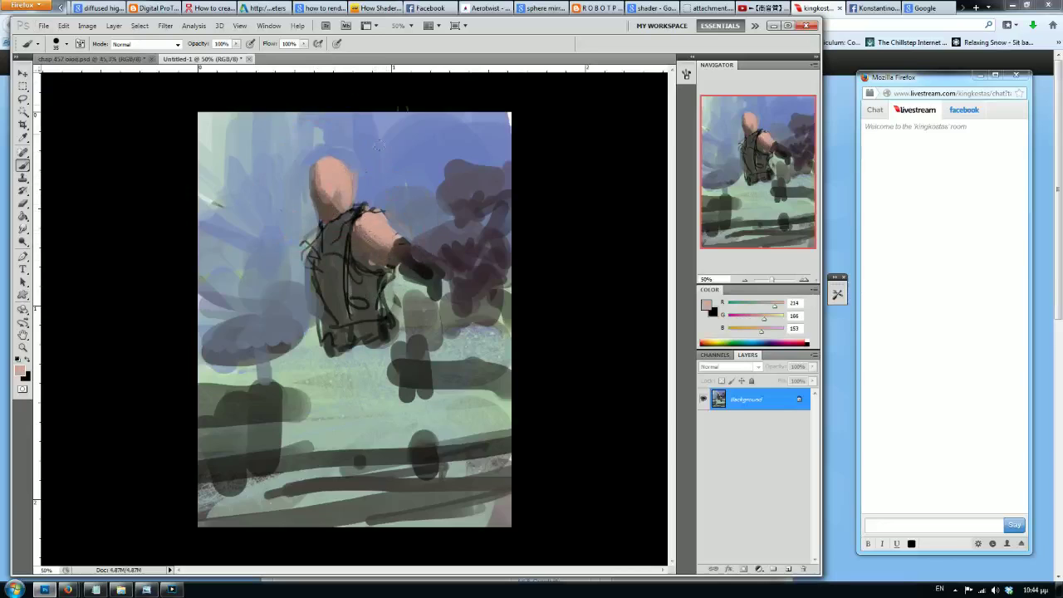
Step: Mix a brownish tan and shade the top and right side of the vest
key("h")
left_click(370, 245, "alt")
mouse_move(741, 306)
left_mouse_down()
mouse_move(756, 307)
mouse_move(760, 322)
mouse_move(747, 321)
mouse_move(751, 307)
left_mouse_up()
left_click_drag(747, 318, 745, 325)
left_click_drag(330, 214, 382, 224)
key("h")
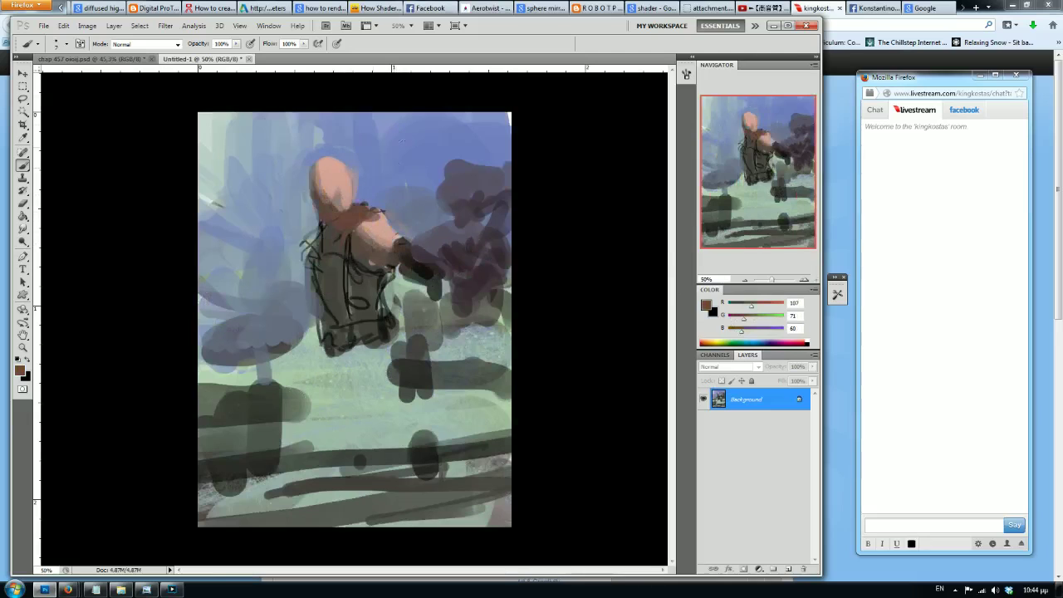
mouse_move(354, 308)
left_mouse_down()
mouse_move(382, 319)
mouse_move(387, 283)
left_mouse_up()
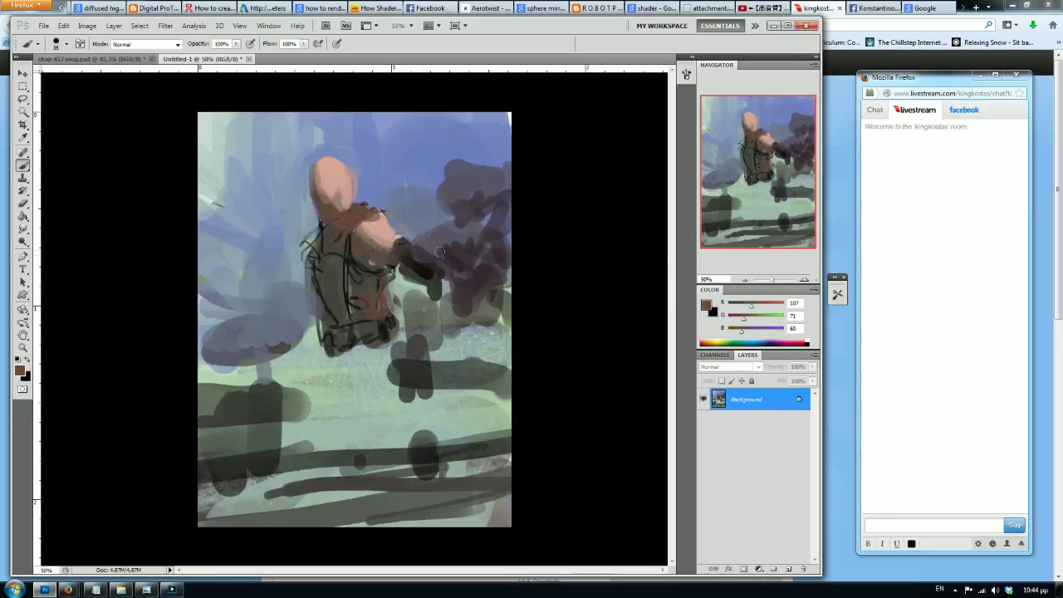
Step: Paint light blue over the purple area beside the head
left_click(392, 223, "alt")
mouse_move(407, 232)
left_mouse_down()
mouse_move(427, 230)
mouse_move(439, 198)
mouse_move(485, 170)
mouse_move(439, 206)
left_mouse_up()
left_click(485, 169, "alt")
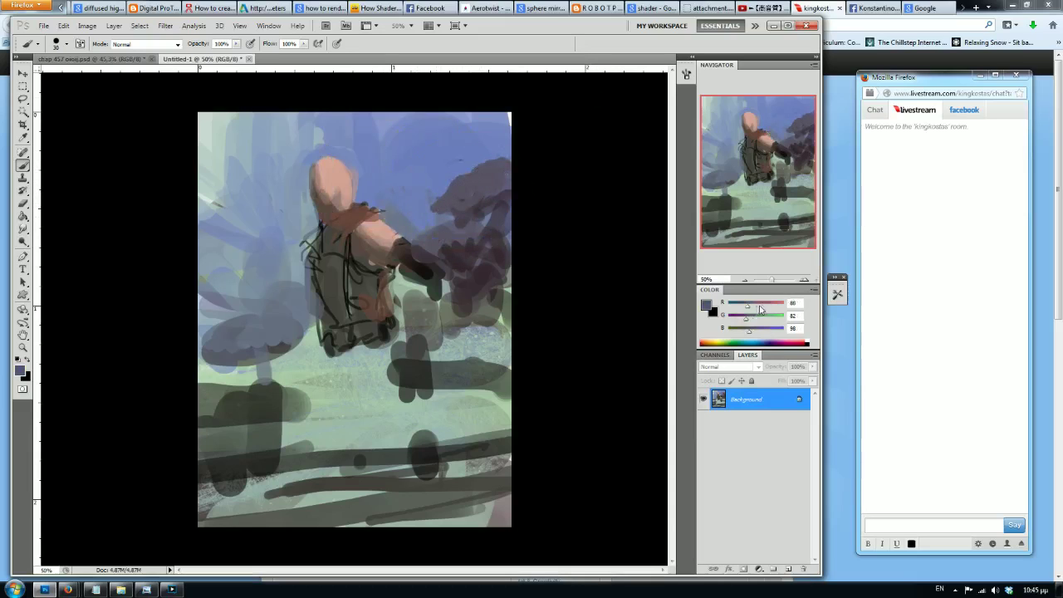
Step: Add thin grey-blue strokes and a squiggle over the purple shapes and dark oval
left_click(752, 340)
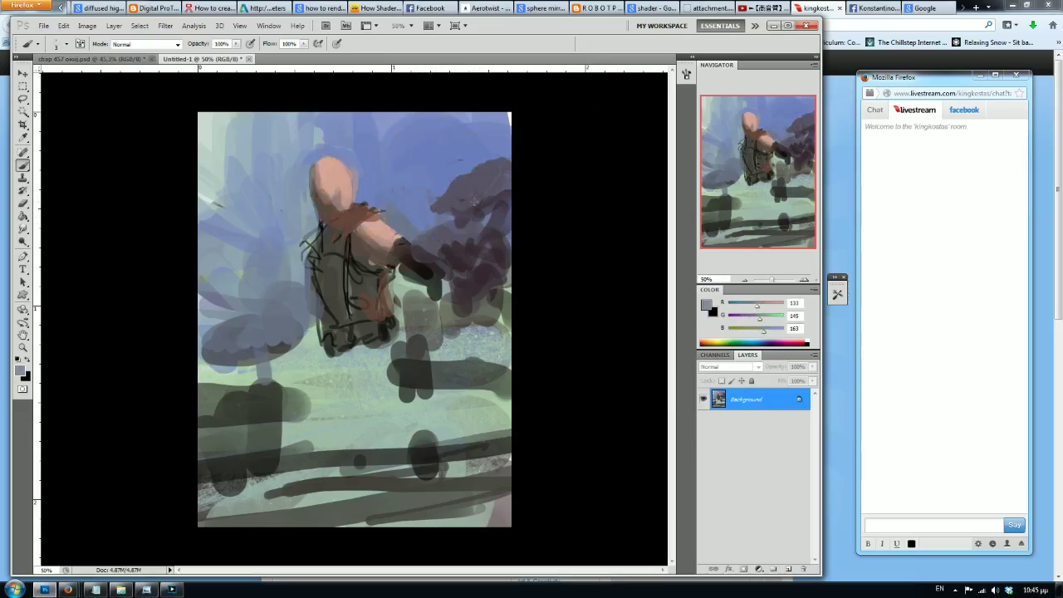
left_click_drag(474, 193, 487, 168)
left_click_drag(434, 241, 480, 234)
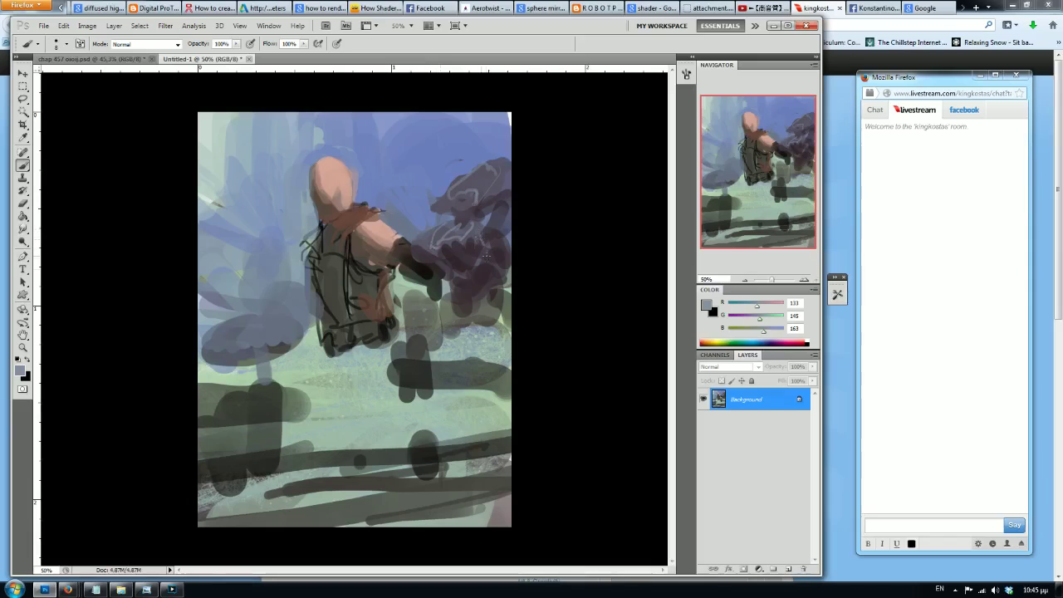
key("bracketleft")
key("bracketleft")
key("bracketleft")
left_click_drag(258, 332, 309, 292)
key("h")
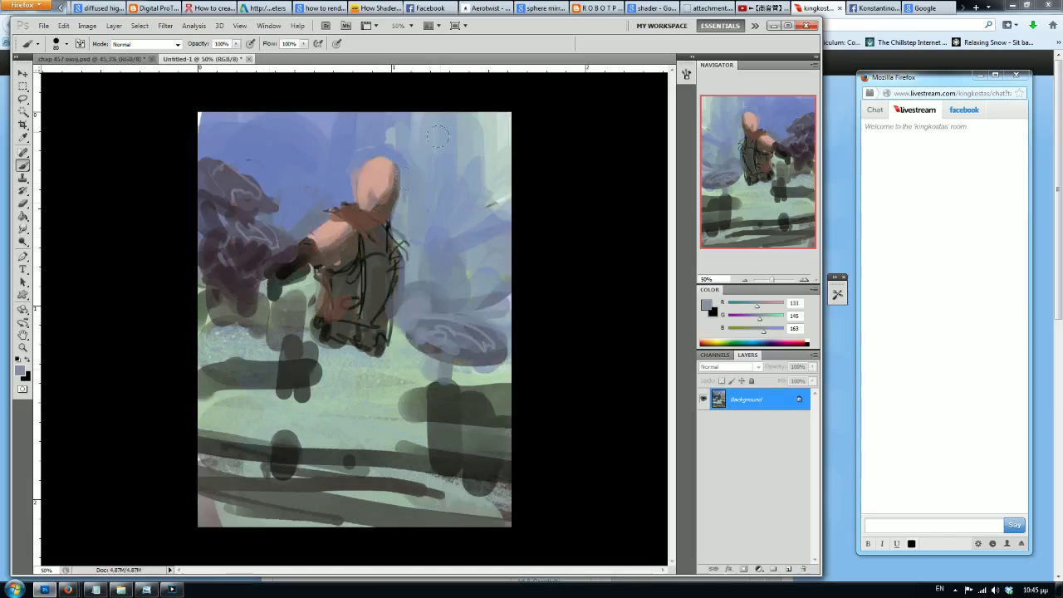
Step: Paint blue-violet and dark violet strokes from the top edge down near the head
left_click(254, 240, "alt")
left_click_drag(321, 115, 292, 220)
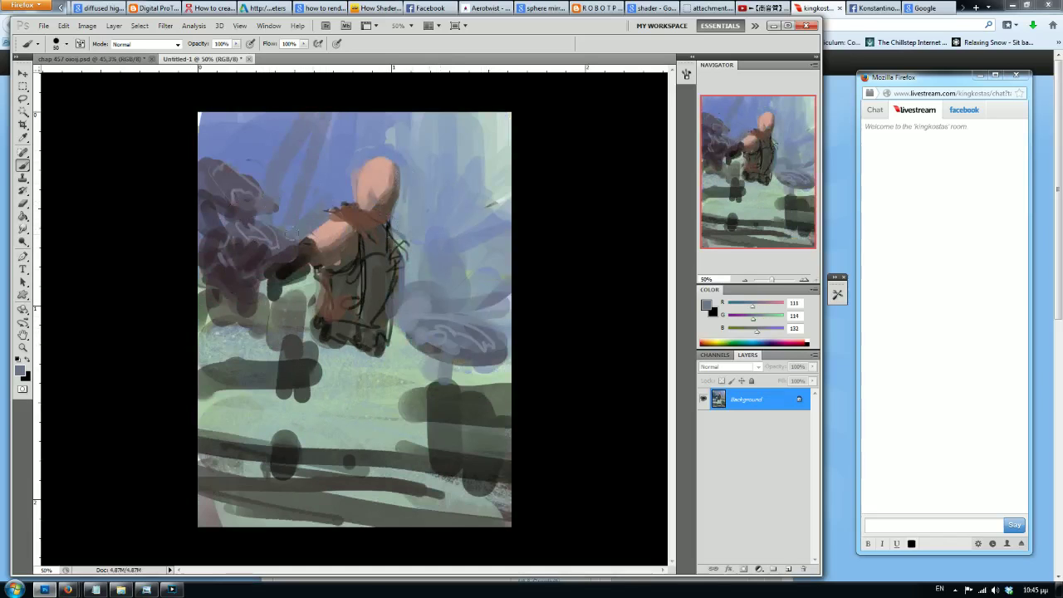
left_click(267, 243, "alt")
left_click_drag(325, 116, 288, 239)
mouse_move(317, 166)
left_mouse_down()
mouse_move(357, 199)
mouse_move(352, 158)
mouse_move(309, 176)
left_mouse_up()
left_click_drag(348, 118, 303, 170)
Step: Smooth the head with light pink skin tone
left_click(328, 203, "alt")
left_click(372, 177, "alt")
mouse_move(373, 173)
left_mouse_down()
mouse_move(362, 187)
mouse_move(359, 147)
left_mouse_up()
Step: Brush blue-grey and grey-green strokes across the upper-right sky
left_click(353, 187, "alt")
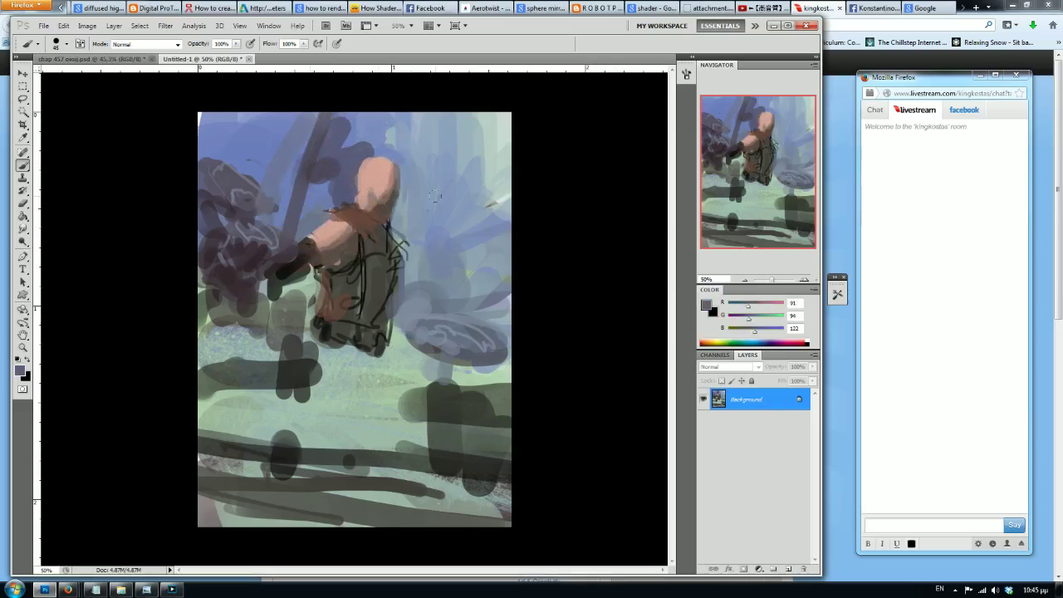
left_click_drag(490, 231, 452, 249)
left_click(494, 209, "alt")
mouse_move(494, 209)
left_mouse_down()
mouse_move(457, 145)
mouse_move(461, 125)
left_mouse_up()
left_click(444, 186, "alt")
mouse_move(439, 178)
left_mouse_down()
mouse_move(477, 102)
mouse_move(455, 170)
mouse_move(488, 174)
mouse_move(490, 208)
left_mouse_up()
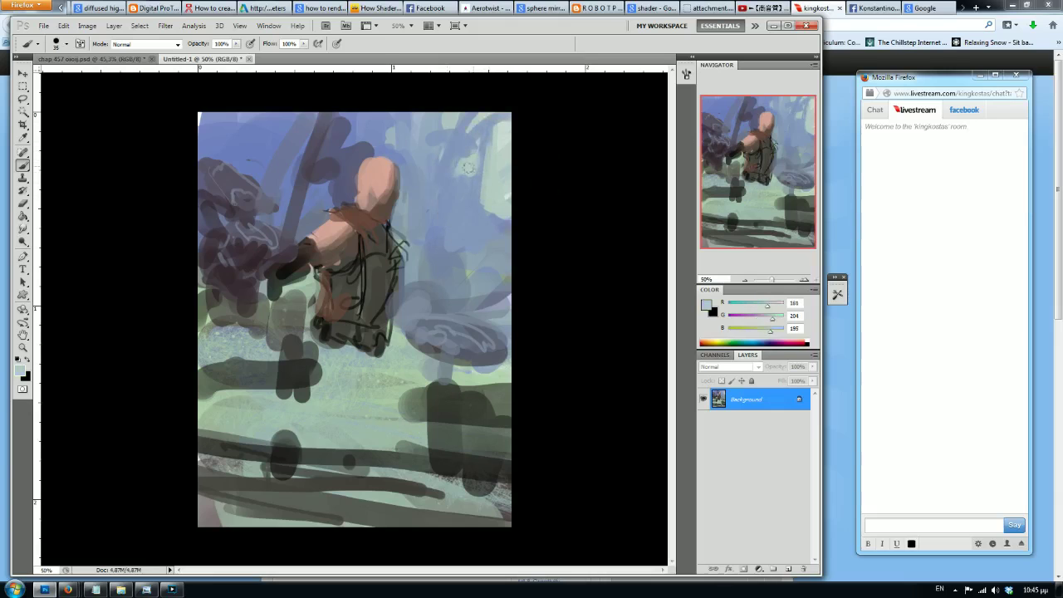
Step: Mirror the canvas and paint light blue-grey down the left edge with a larger brush
left_click(301, 142, "alt")
key("ctrl+shift+h")
left_click(217, 200, "alt")
mouse_move(220, 220)
left_mouse_down()
mouse_move(193, 174)
mouse_move(216, 175)
mouse_move(215, 125)
left_mouse_up()
key("bracketright")
key("bracketright")
left_click(222, 236, "alt")
left_click(271, 231, "alt")
mouse_move(270, 234)
left_mouse_down()
mouse_move(239, 272)
mouse_move(220, 301)
left_mouse_up()
Step: Paint light blue-green over the lower-left area with a much larger brush
key("bracketright")
key("bracketright")
key("bracketright")
key("bracketright")
key("bracketright")
key("bracketright")
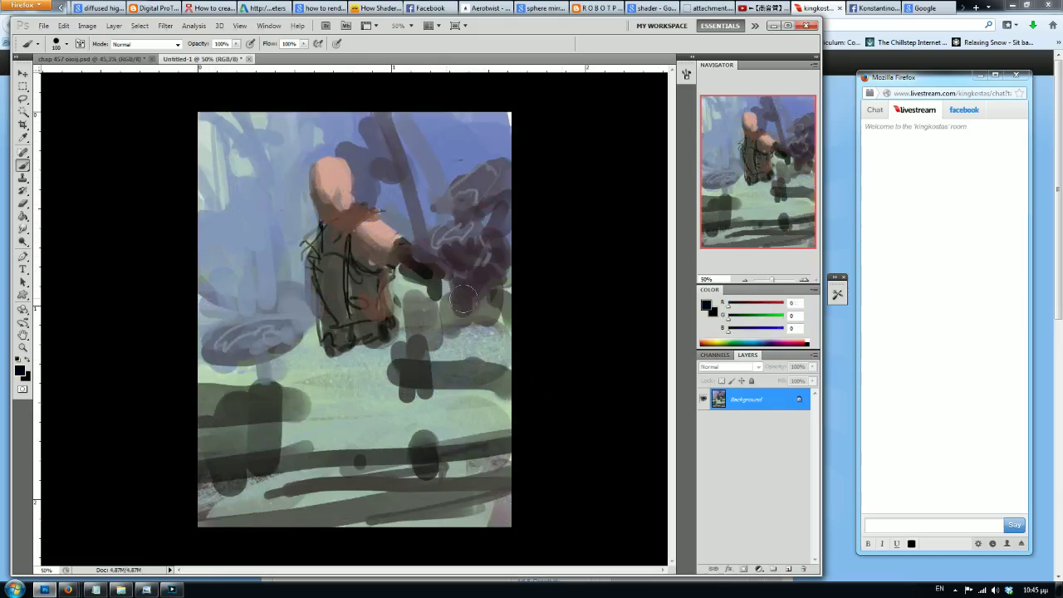
left_click(286, 371, "alt")
left_click(286, 371, "alt")
mouse_move(290, 374)
left_mouse_down()
mouse_move(287, 424)
mouse_move(240, 344)
left_mouse_up()
Step: Send 'Hello mate :D!!!!' in the Livestream chat
left_click(897, 525)
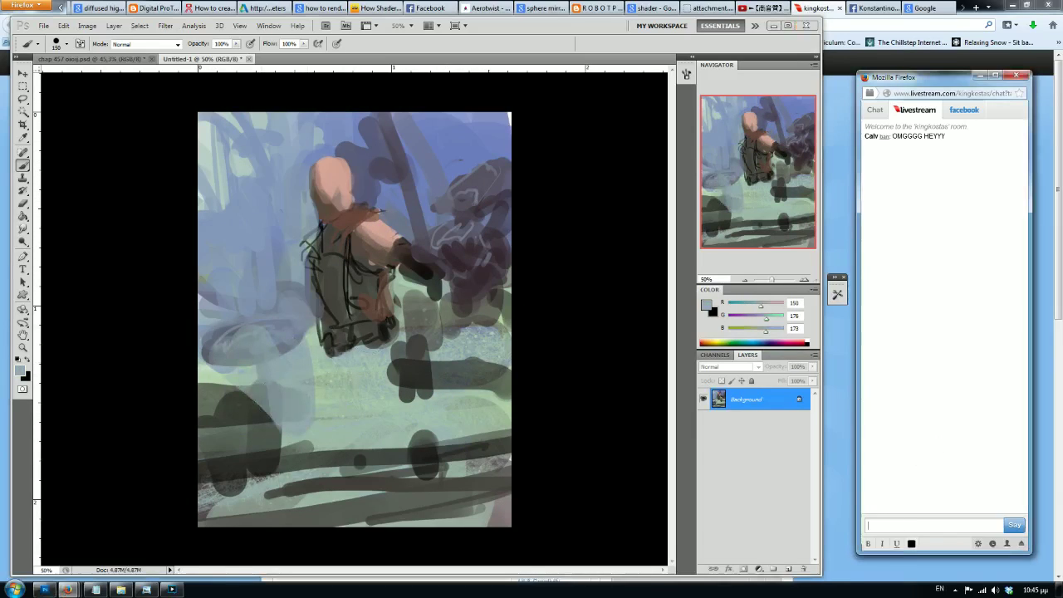
type("Hello mate :D!!!!")
key("Return")
Step: Paint light blue-grey strokes across the lower and left areas of the painting
left_click(571, 370)
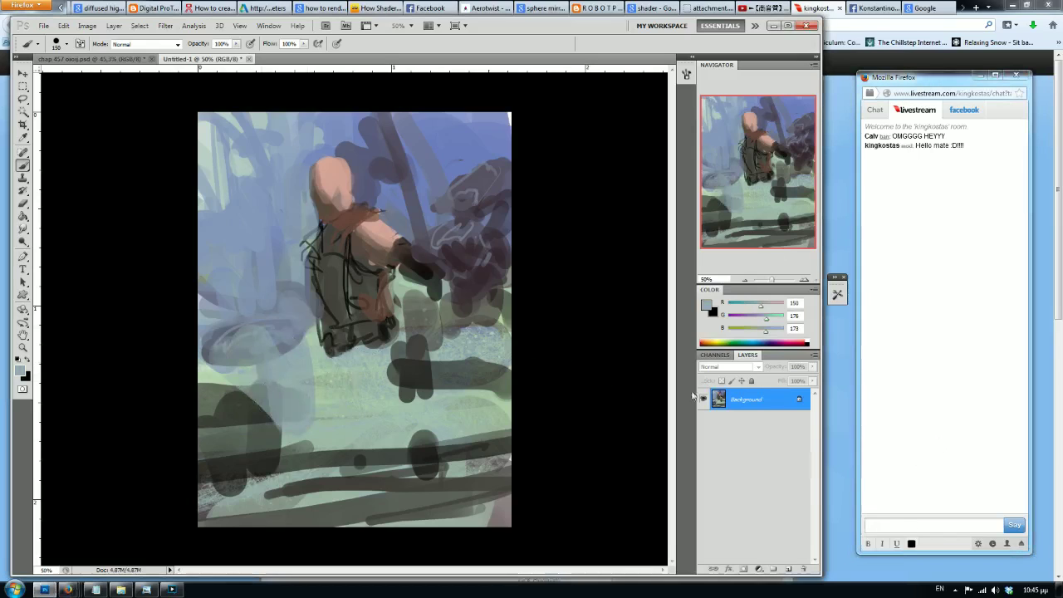
left_click_drag(312, 355, 287, 308)
mouse_move(249, 352)
left_mouse_down()
mouse_move(292, 408)
mouse_move(216, 390)
mouse_move(203, 452)
left_mouse_up()
mouse_move(204, 332)
left_mouse_down()
mouse_move(277, 270)
mouse_move(303, 306)
left_mouse_up()
key("bracketleft")
key("bracketleft")
key("bracketleft")
key("bracketleft")
Step: Paint over the white top-right corner with purple and pale blue-green strokes
left_click(463, 157, "alt")
left_click_drag(503, 148, 465, 178)
left_click(464, 143, "alt")
left_click_drag(502, 111, 503, 131)
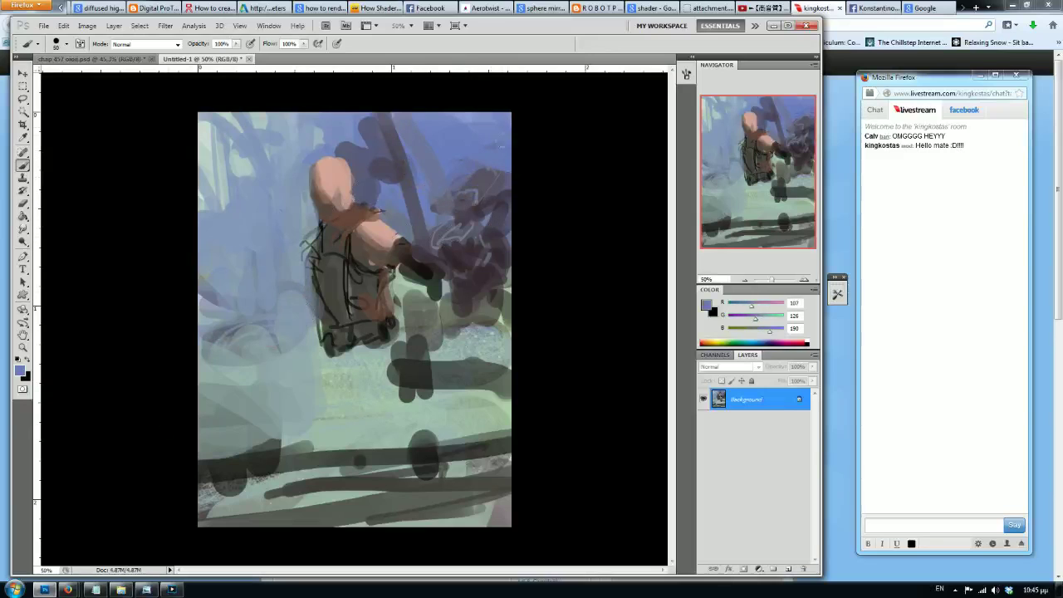
left_click(331, 134, "alt")
key("bracketleft")
key("bracketleft")
key("bracketleft")
key("bracketleft")
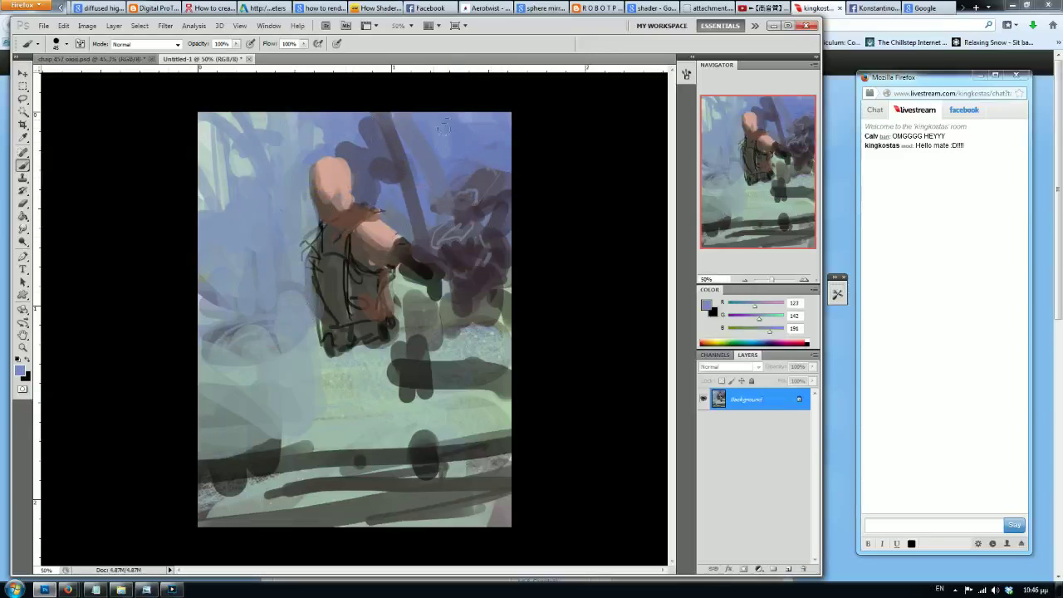
left_click(257, 116, "alt")
left_click_drag(463, 113, 466, 142)
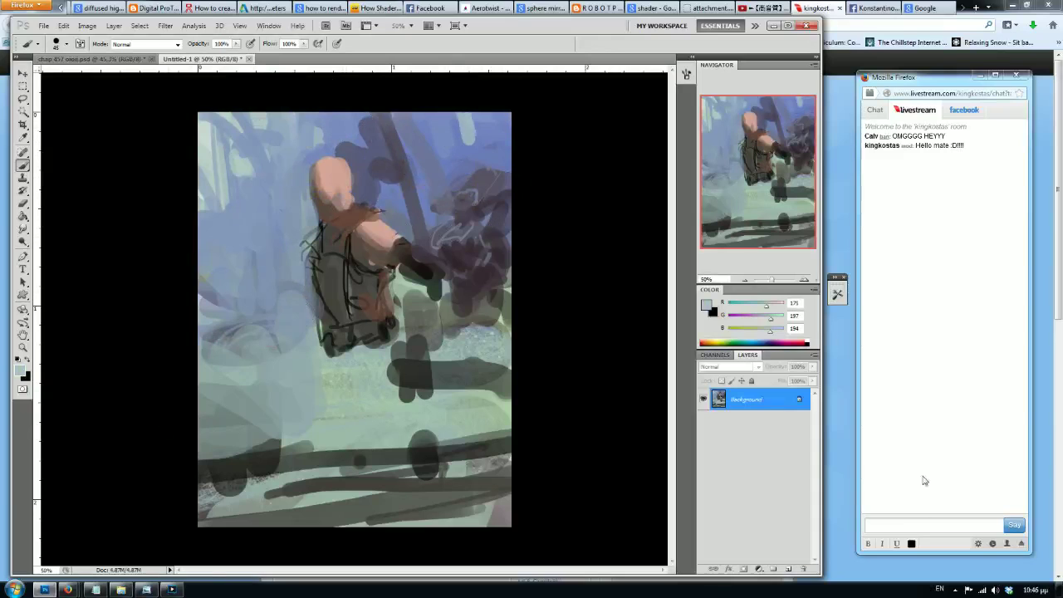
Step: Send 'how are you?' in the Livestream chat
left_click(920, 524)
type("how are you?")
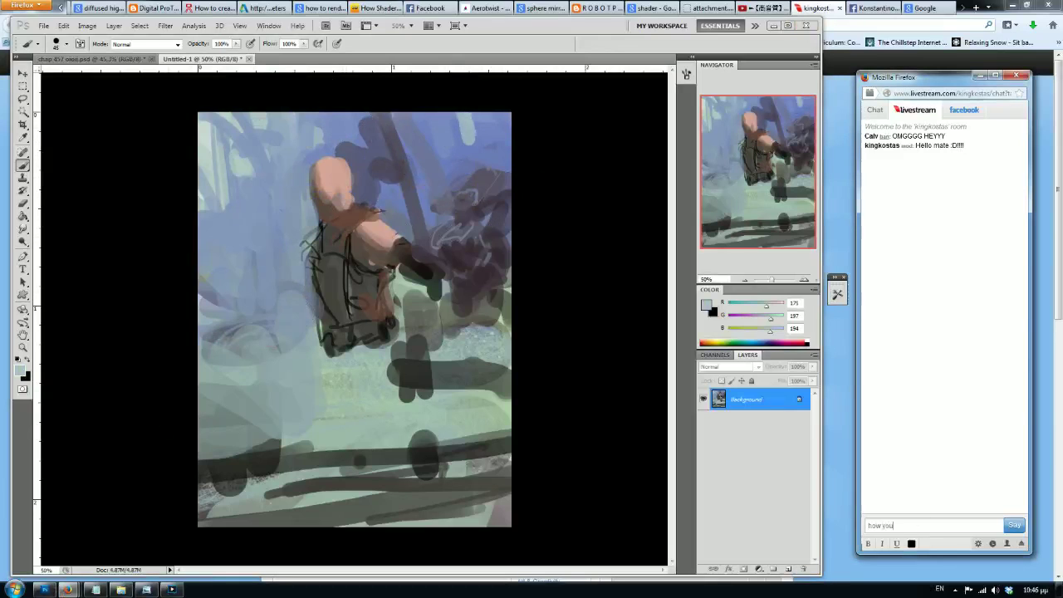
key("Return")
Step: Add light sky-coloured strokes in the upper right and mirror the canvas horizontally
left_click(527, 98)
left_click(475, 110, "alt")
mouse_move(486, 137)
left_mouse_down()
mouse_move(494, 113)
mouse_move(500, 145)
mouse_move(437, 122)
mouse_move(462, 143)
left_mouse_up()
left_click(503, 151, "alt")
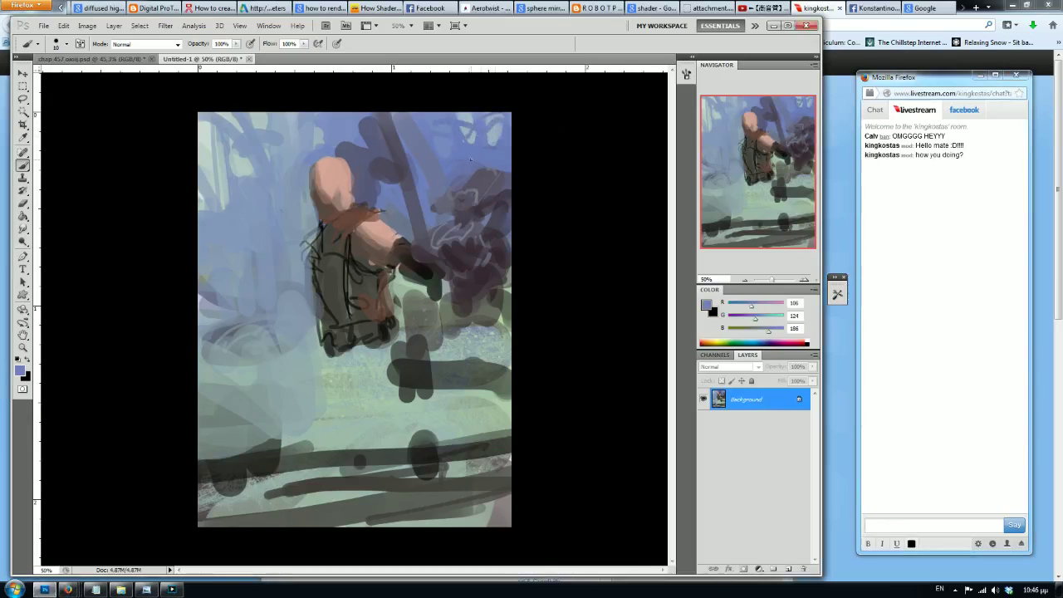
key("ctrl+shift+h")
key("r")
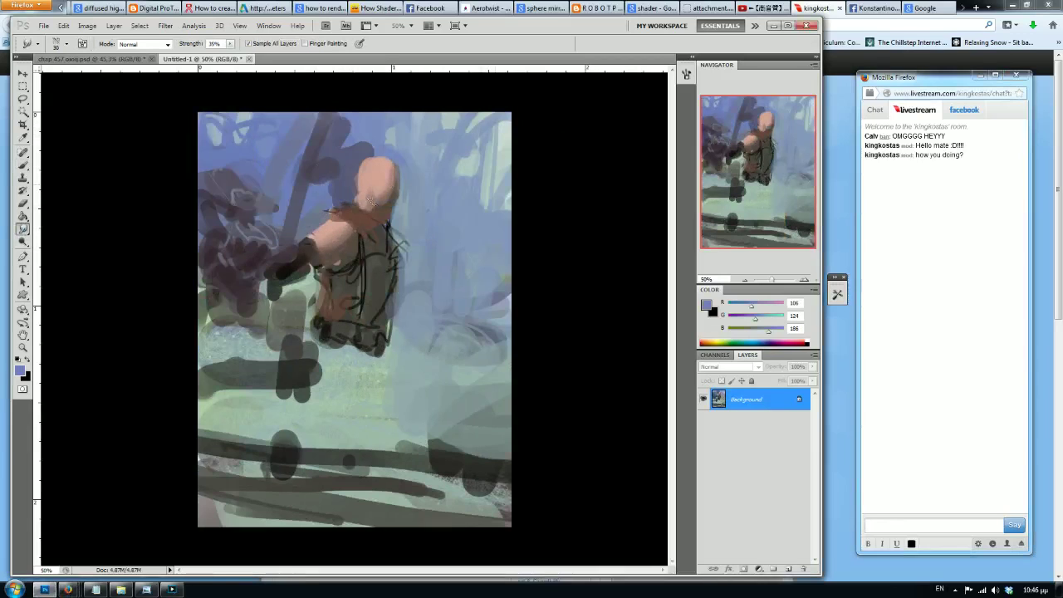
Step: Lasso-select the background beside and above the figure and open the Filter menu
key("l")
mouse_move(407, 249)
left_mouse_down()
mouse_move(432, 415)
mouse_move(523, 116)
mouse_move(192, 239)
mouse_move(265, 247)
mouse_move(198, 291)
left_mouse_up()
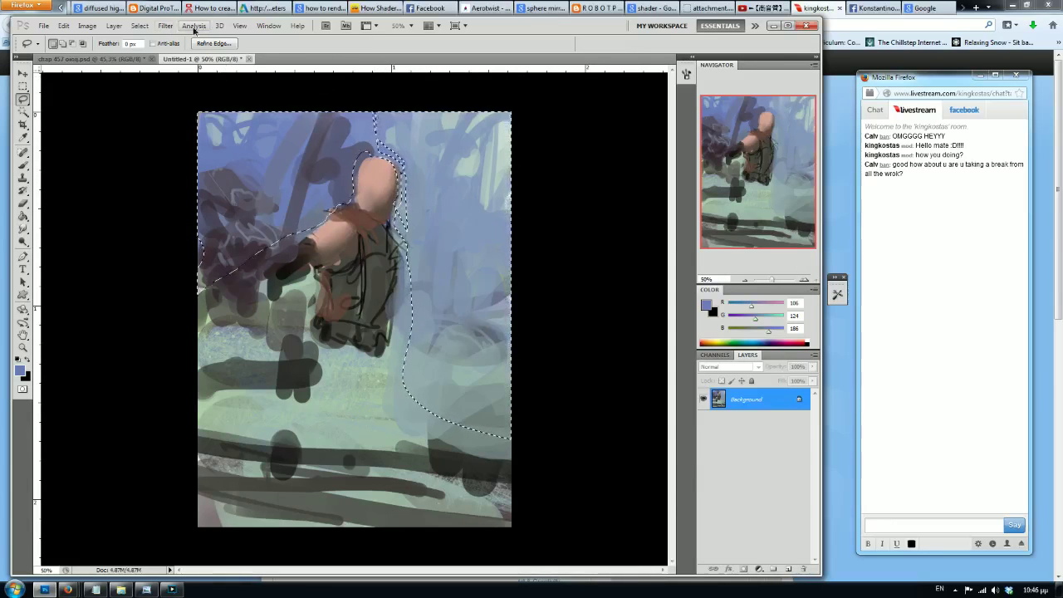
left_click(165, 26)
Step: Apply Gaussian Blur to the selected background, deselect, and mirror the canvas horizontally
mouse_move(176, 126)
left_click(316, 168)
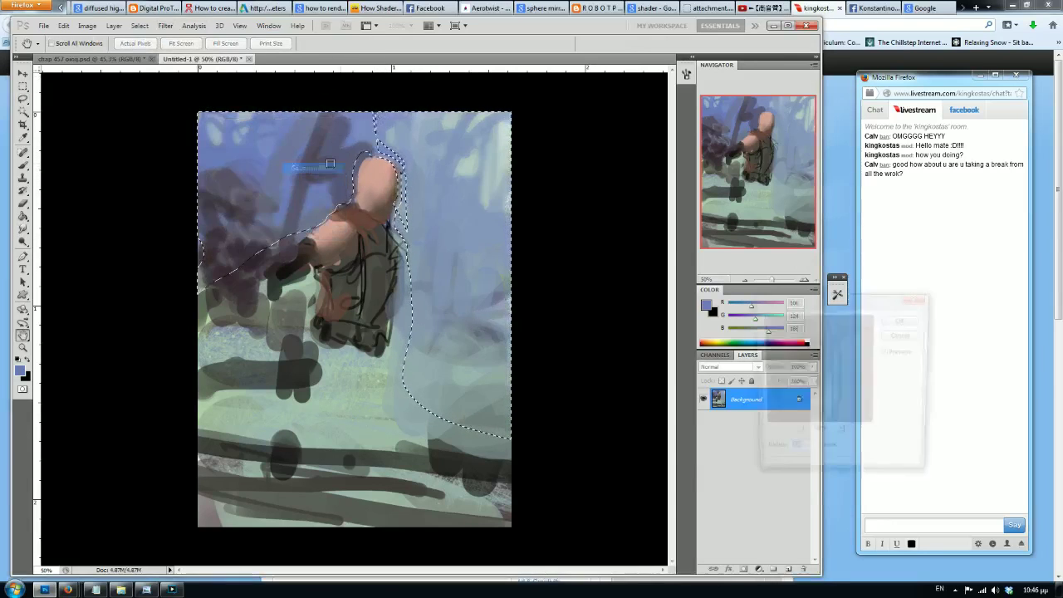
key("Return")
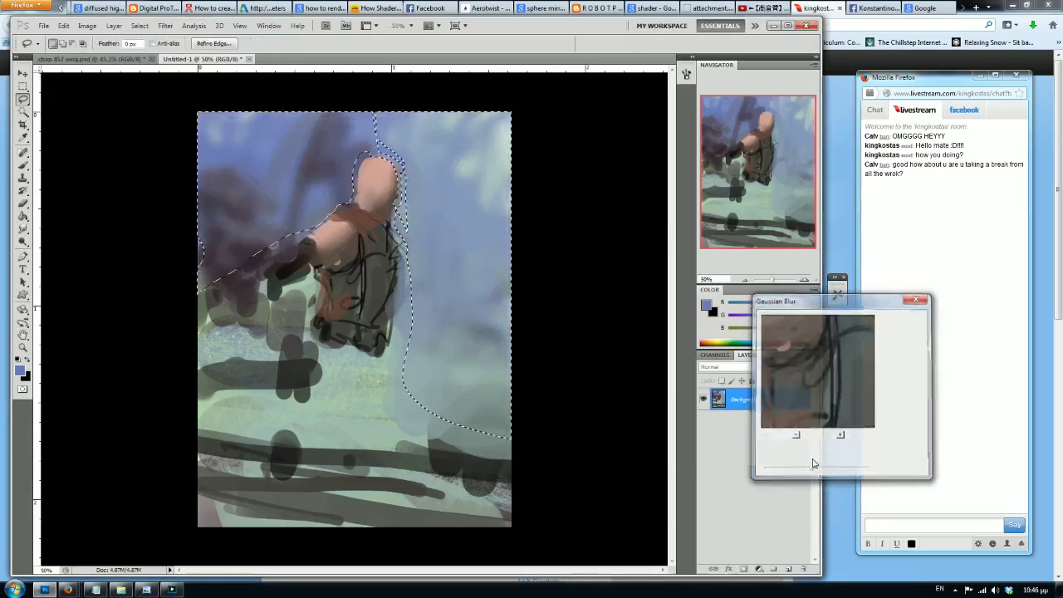
key("ctrl+d")
key("ctrl+shift+h")
left_click(905, 525)
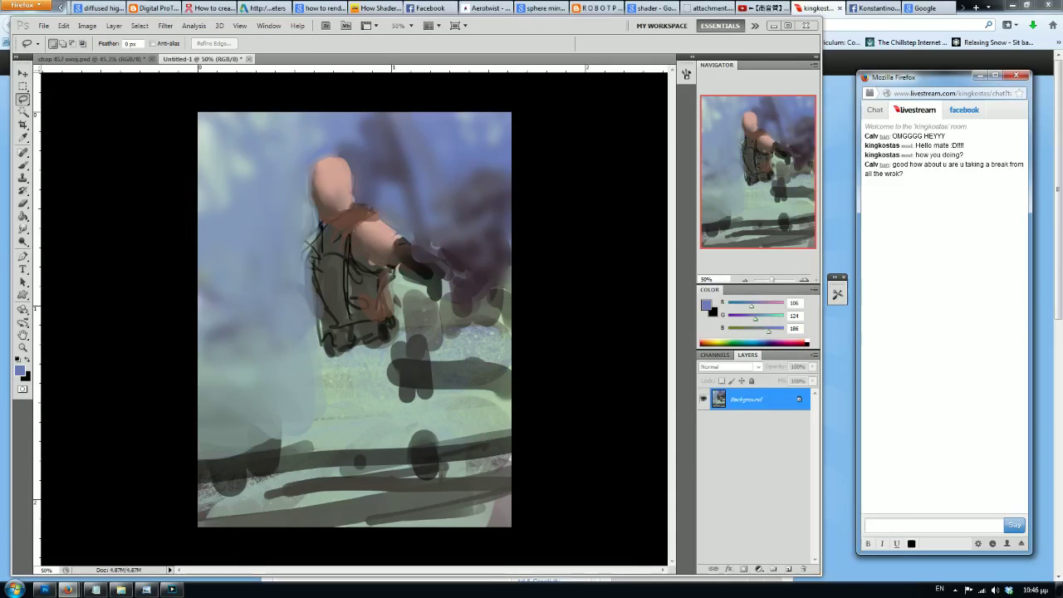
Step: Post 'finished for today, relaxing before bed' and a message about learning values to explain them simply
type("finished fo")
type("r today ")
type(":) now")
type(" relaxing a little before bed")
key("Return")
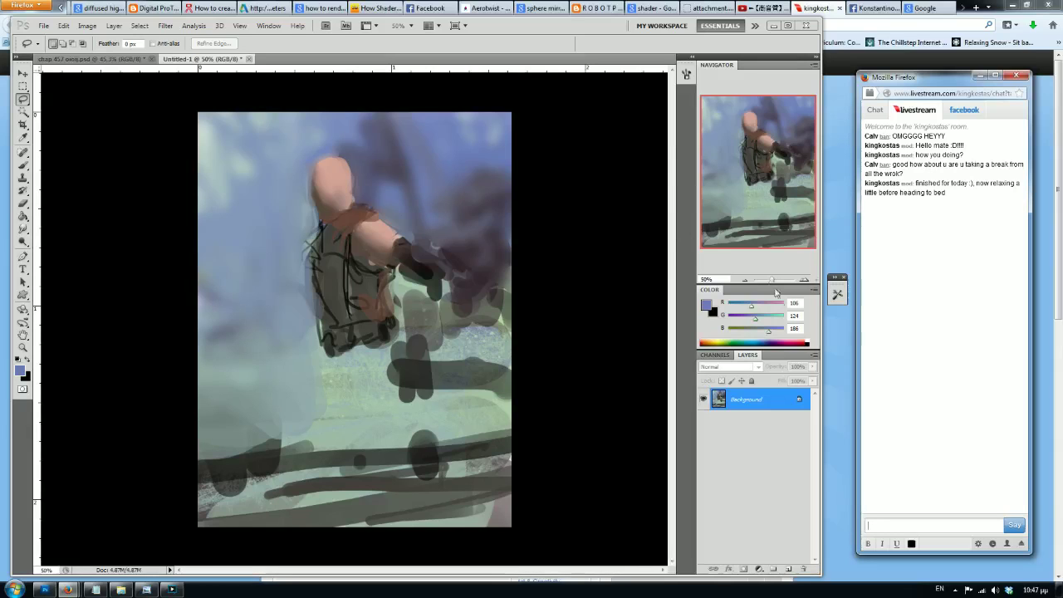
left_click(881, 524)
type("also on the side")
type(" i try to")
type(" learn more about some")
type(" aspects of values to be able to exapl")
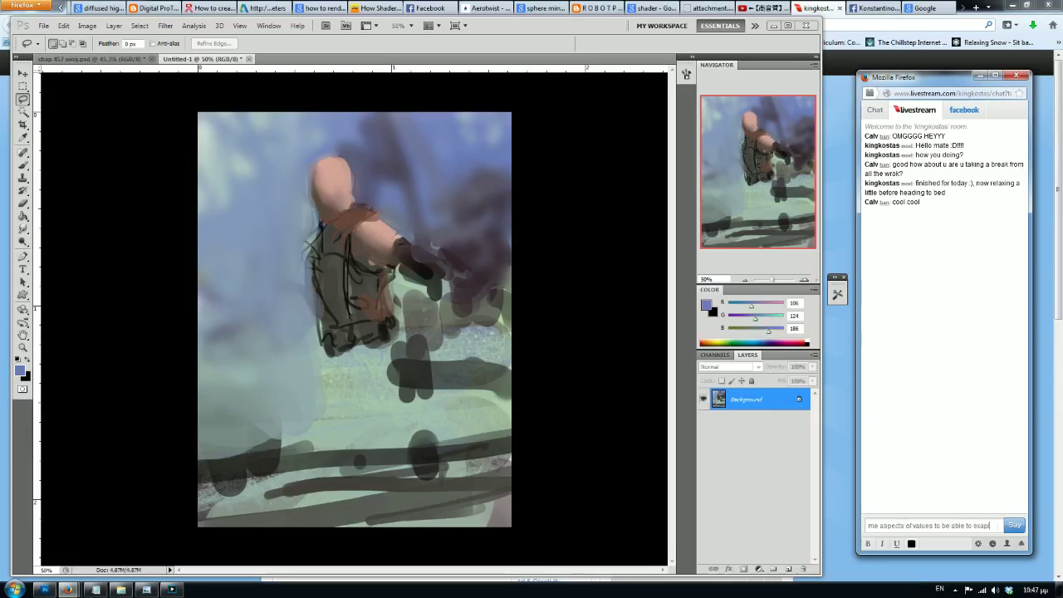
key("BackSpace")
key("BackSpace")
key("BackSpace")
type("plain it")
type(" properl")
type("y and on a simplified manne")
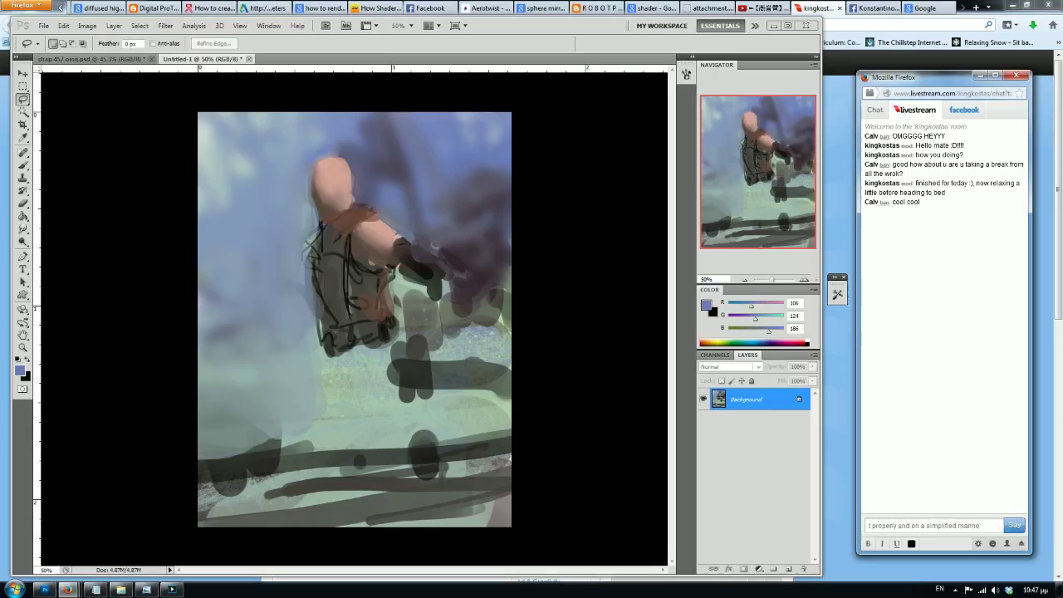
type("r when i step back in f")
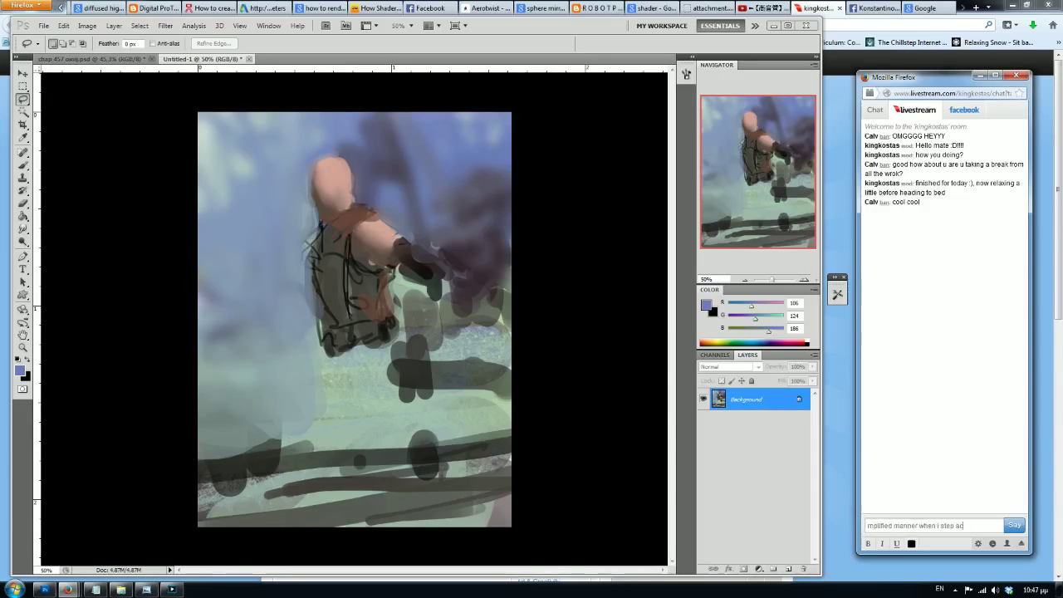
type("back in rythm")
key("Return")
Step: Post that things should become more understandable, and that understanding better helps explain them better
type("hopefully things will be more und")
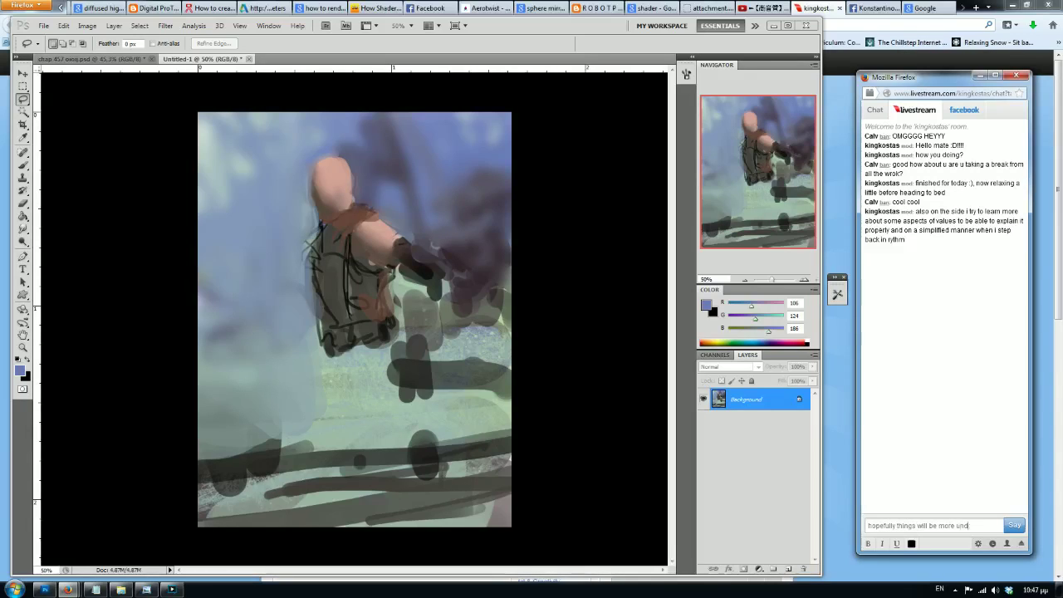
type("erstanda")
key("Return")
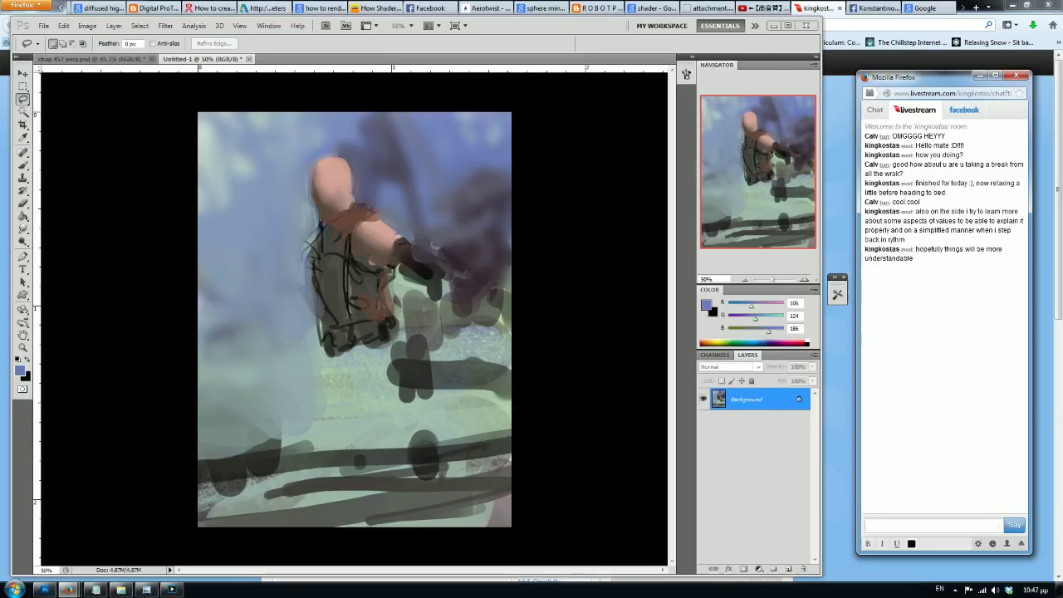
type("i am also learning s")
type("o if i understand things better i will be able to explin them")
key("BackSpace")
key("BackSpace")
key("BackSpace")
key("BackSpace")
key("BackSpace")
key("BackSpace")
key("BackSpace")
key("BackSpace")
key("BackSpace")
key("BackSpace")
type("plain them better")
key("Return")
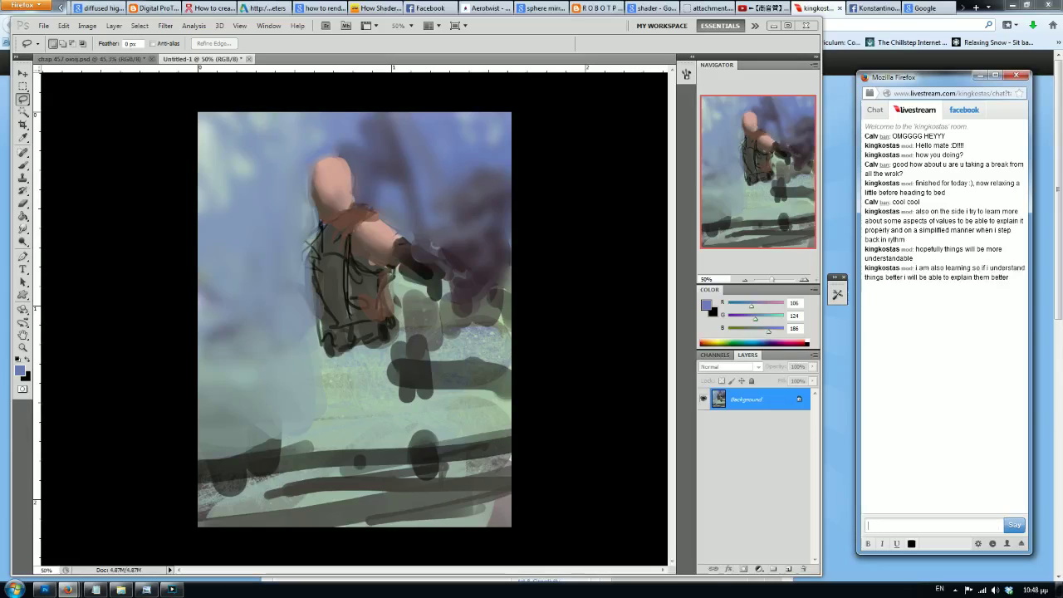
Step: Paint a blue-grey stroke along the arm's edge and try, then undo, dark purple background strokes
left_click(498, 140)
key("b")
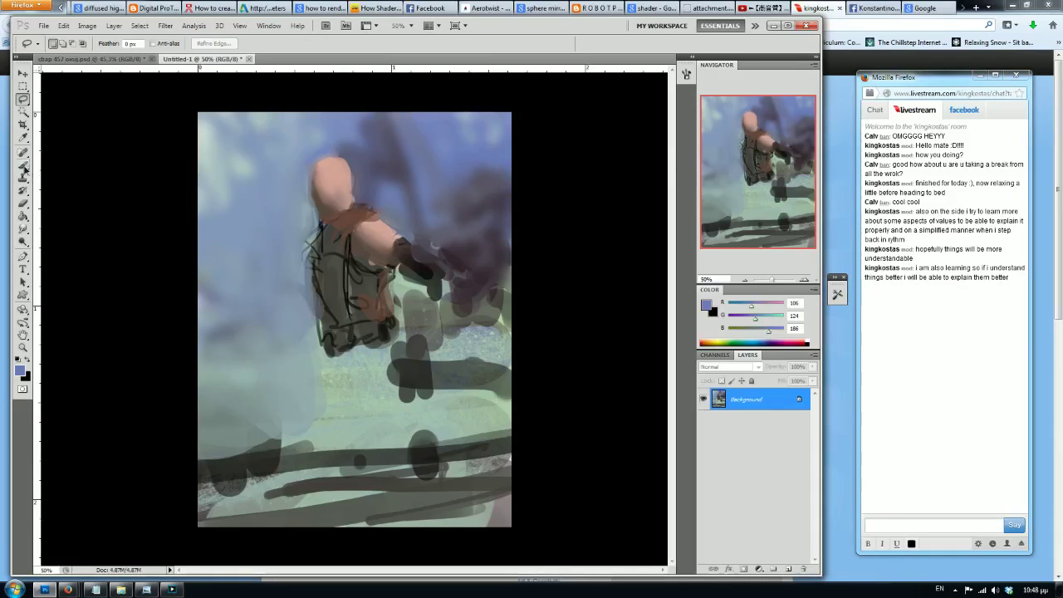
left_click(301, 222, "alt")
left_click_drag(311, 191, 318, 215)
left_click(323, 139, "alt")
left_click(333, 142, "alt")
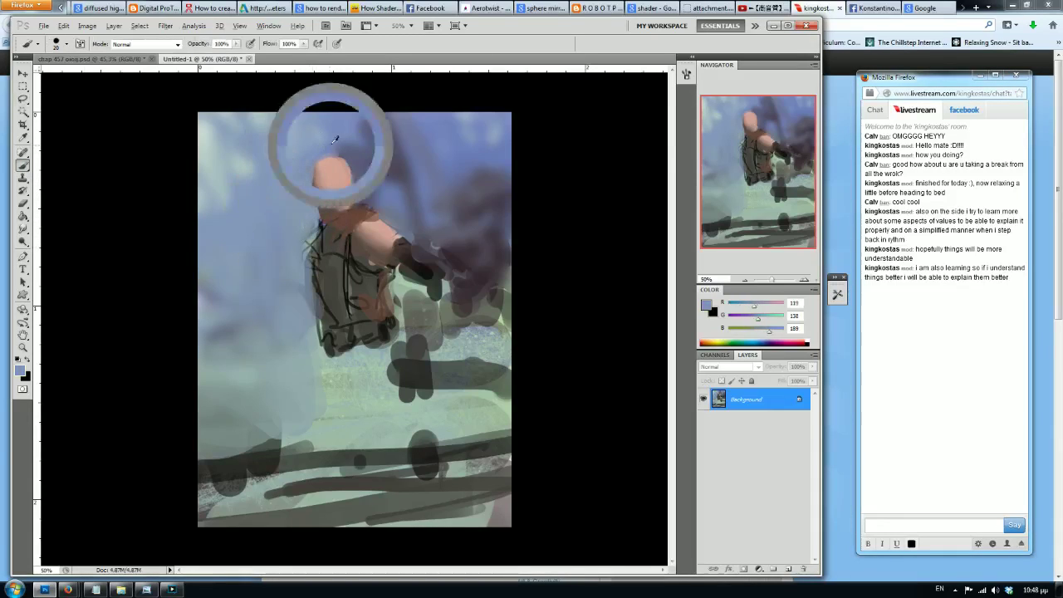
left_click(397, 169, "alt")
mouse_move(397, 169)
left_mouse_down()
mouse_move(438, 172)
mouse_move(437, 183)
left_mouse_up()
key("ctrl+z")
left_click(471, 166, "alt")
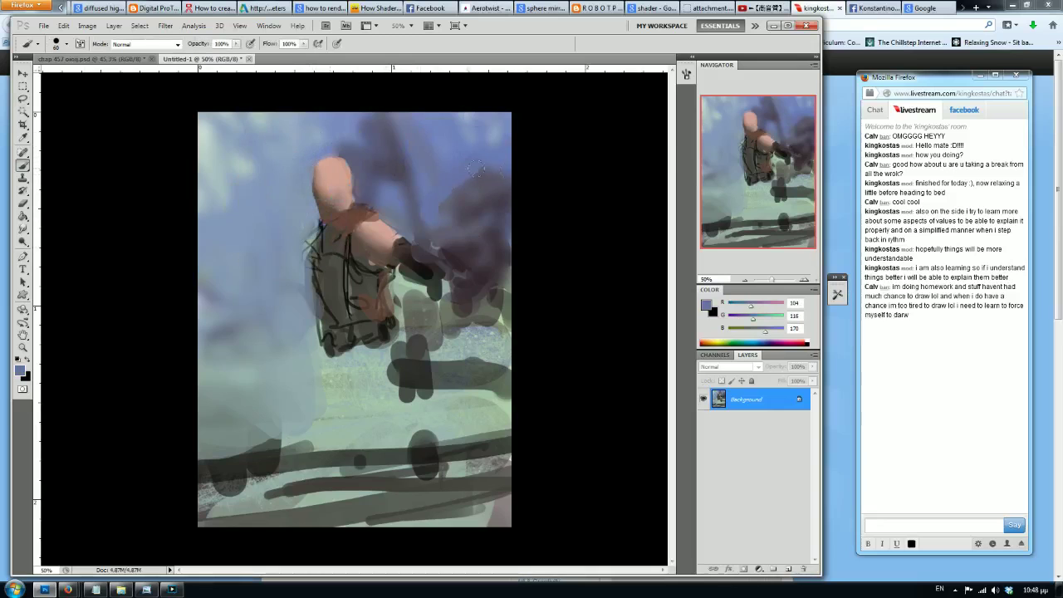
Step: Mirror the canvas and paint black strokes over the figure's torso
key("ctrl+shift+h")
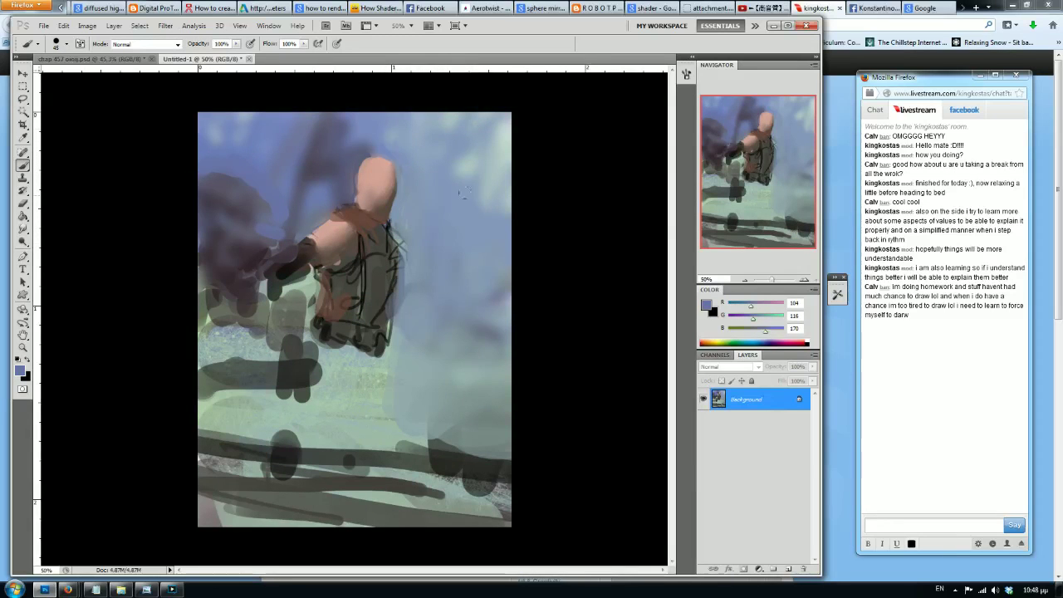
left_click(639, 304, "alt")
mouse_move(341, 242)
left_mouse_down()
mouse_move(348, 284)
mouse_move(366, 289)
mouse_move(370, 270)
mouse_move(373, 305)
left_mouse_up()
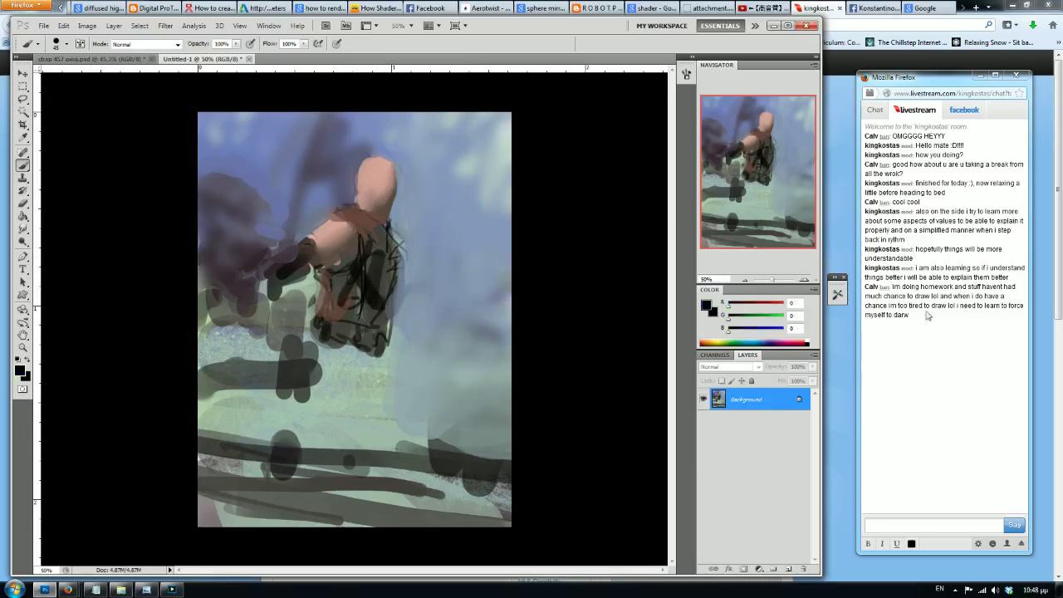
Step: Reply 'no worries take your time, everything in its time' in the chat
left_click(938, 523)
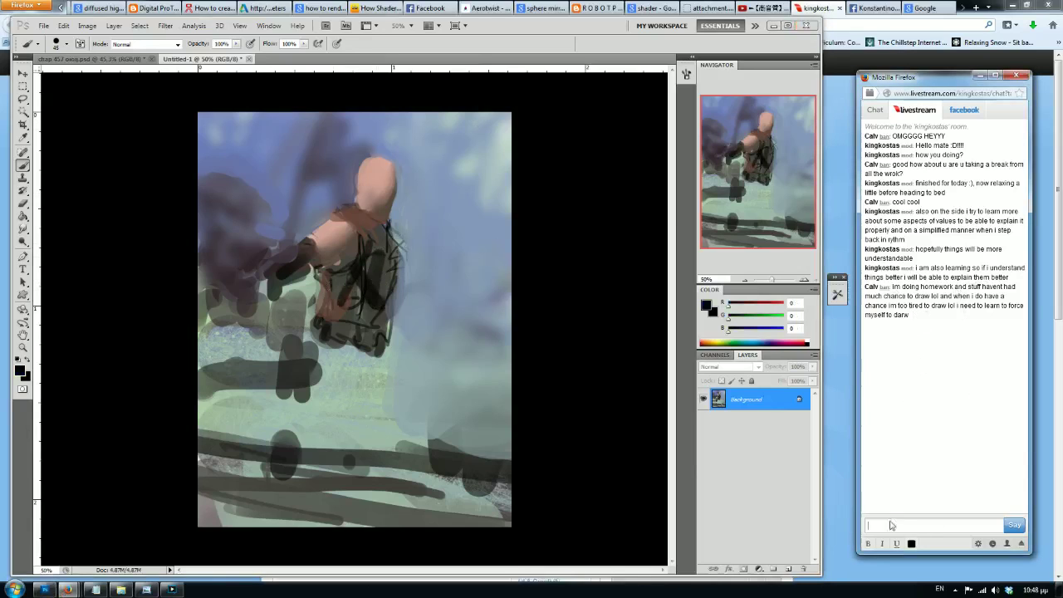
type("no worries take your time")
type(", everything")
type(" in its time")
key("Return")
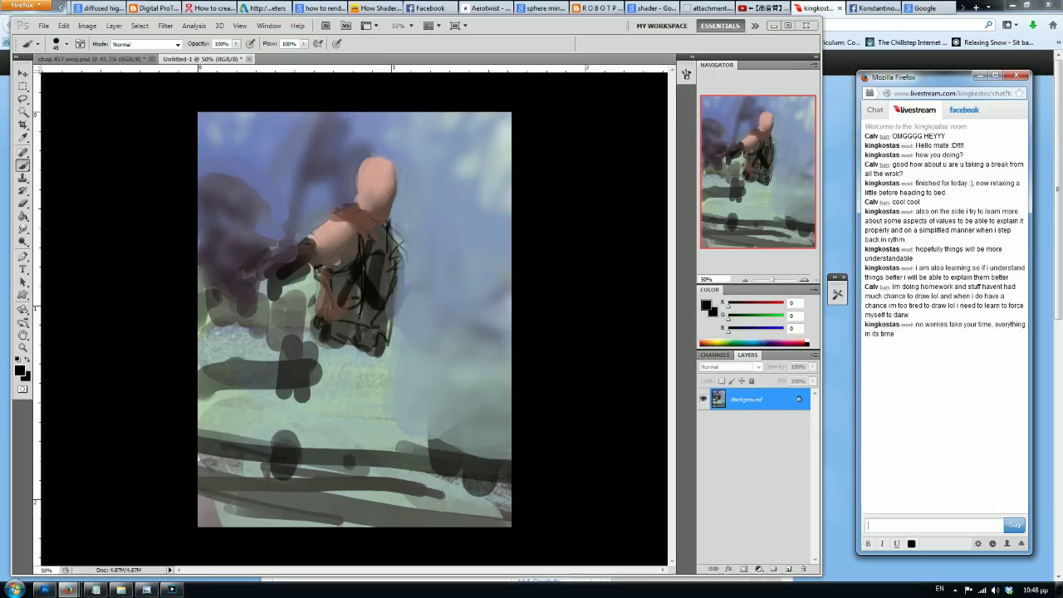
Step: Paint more black across the torso and mirror the canvas back
left_click(423, 249)
left_click(403, 242, "alt")
left_click(340, 253, "alt")
mouse_move(378, 258)
left_mouse_down()
mouse_move(405, 232)
mouse_move(393, 234)
mouse_move(393, 282)
mouse_move(375, 304)
mouse_move(344, 299)
mouse_move(342, 279)
mouse_move(363, 254)
mouse_move(345, 261)
mouse_move(373, 251)
left_mouse_up()
left_click(400, 236, "alt")
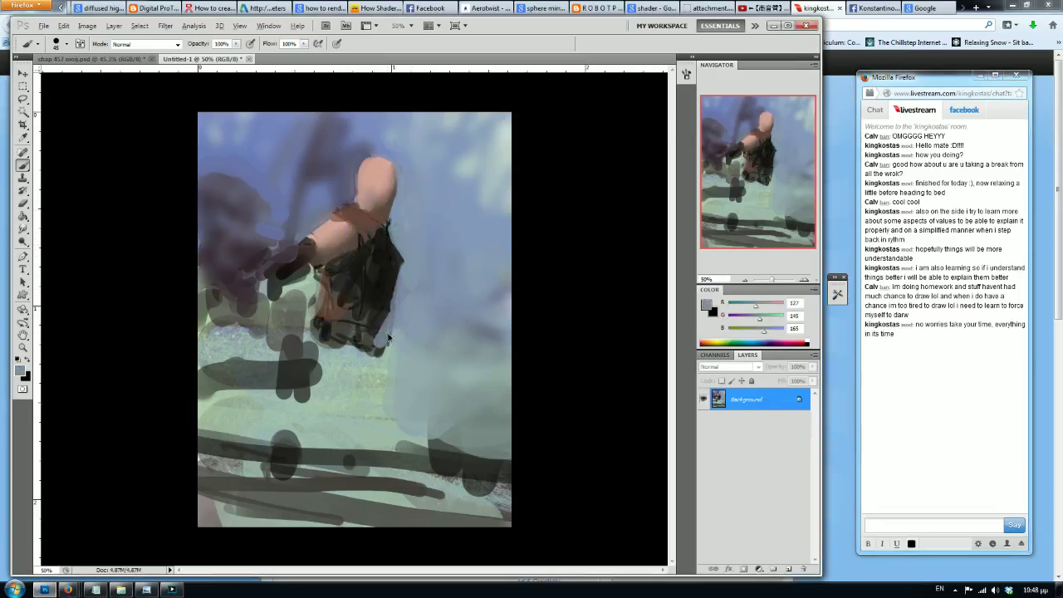
key("ctrl+shift+h")
Step: Cover the brown marks on the arm with sampled skin pink
left_click(356, 235, "alt")
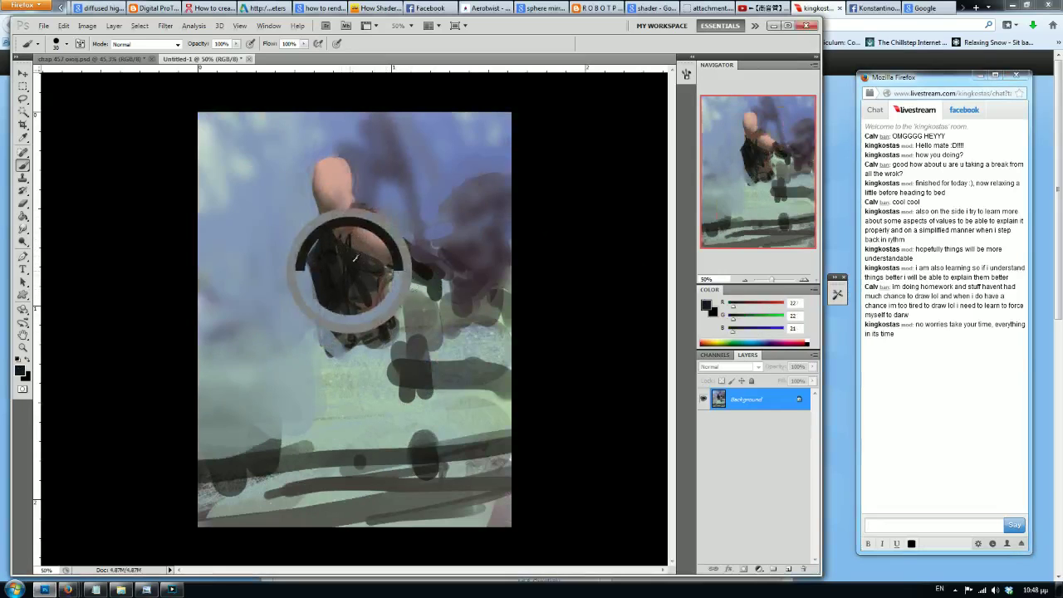
mouse_move(370, 221)
left_mouse_down()
mouse_move(366, 231)
mouse_move(380, 226)
left_mouse_up()
left_click(390, 224, "alt")
left_click(395, 232, "alt")
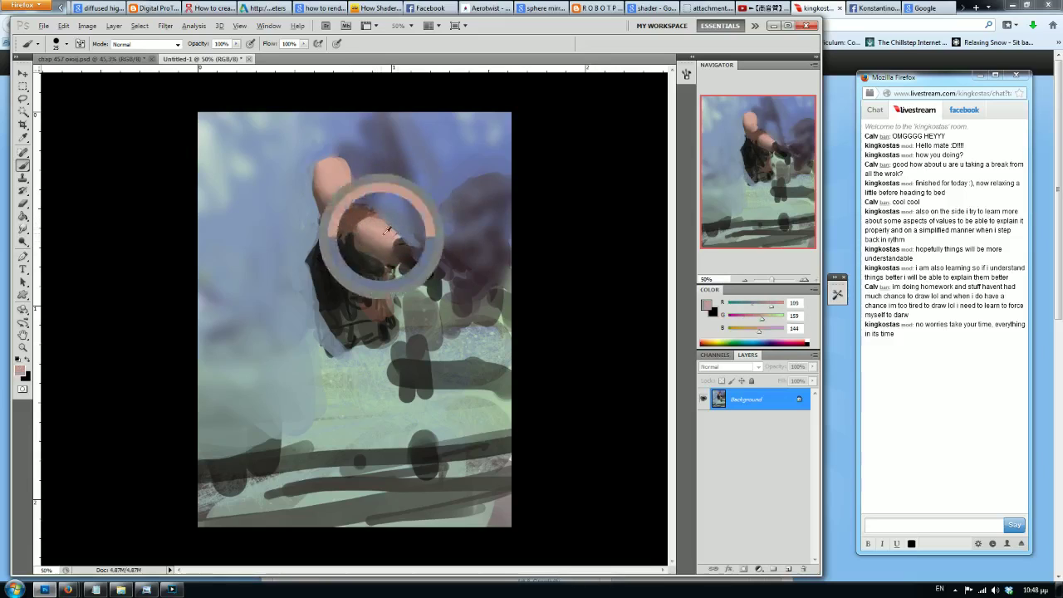
left_click(362, 222, "alt")
left_click(349, 244, "alt")
Step: Darken the bottom of the torso and arm, then lay blue-grey strokes over the arm
left_click(411, 272, "alt")
mouse_move(410, 261)
left_mouse_down()
mouse_move(409, 289)
mouse_move(440, 278)
left_mouse_up()
left_click(411, 265, "alt")
left_click(338, 286, "alt")
mouse_move(369, 278)
left_mouse_down()
mouse_move(369, 330)
mouse_move(393, 331)
left_mouse_up()
left_click(390, 282, "alt")
left_click(292, 289, "alt")
mouse_move(397, 286)
left_mouse_down()
mouse_move(400, 317)
mouse_move(401, 306)
mouse_move(457, 365)
left_mouse_up()
Step: Lasso the background below and right of the figure, blur it, deselect, and mirror the canvas
key("w")
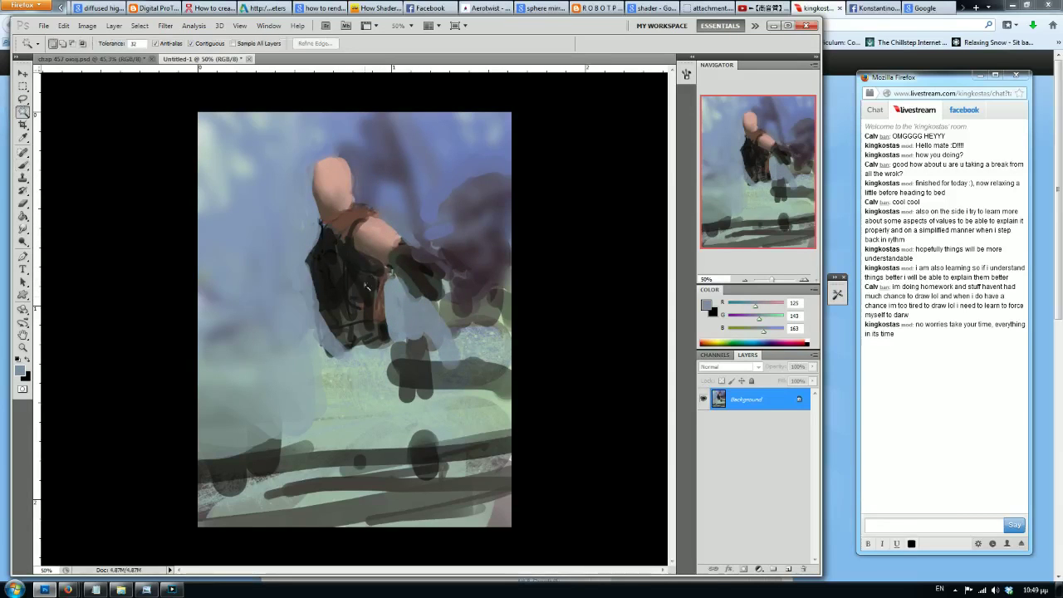
left_click(24, 99)
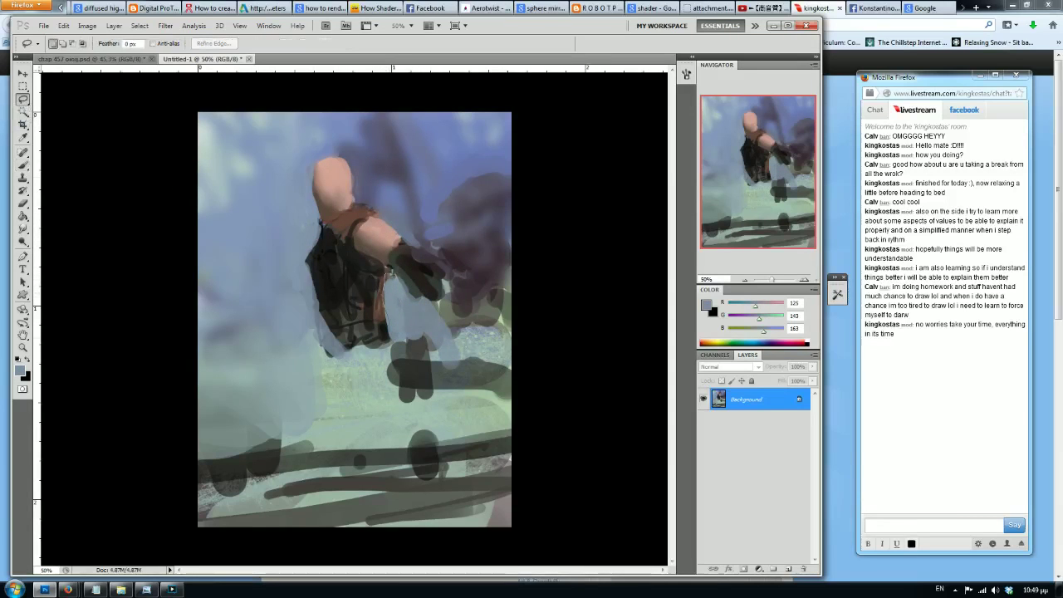
mouse_move(334, 352)
left_mouse_down()
mouse_move(249, 436)
mouse_move(490, 544)
mouse_move(522, 249)
mouse_move(425, 229)
mouse_move(440, 291)
mouse_move(389, 272)
left_mouse_up()
left_click(165, 25)
left_click(182, 38)
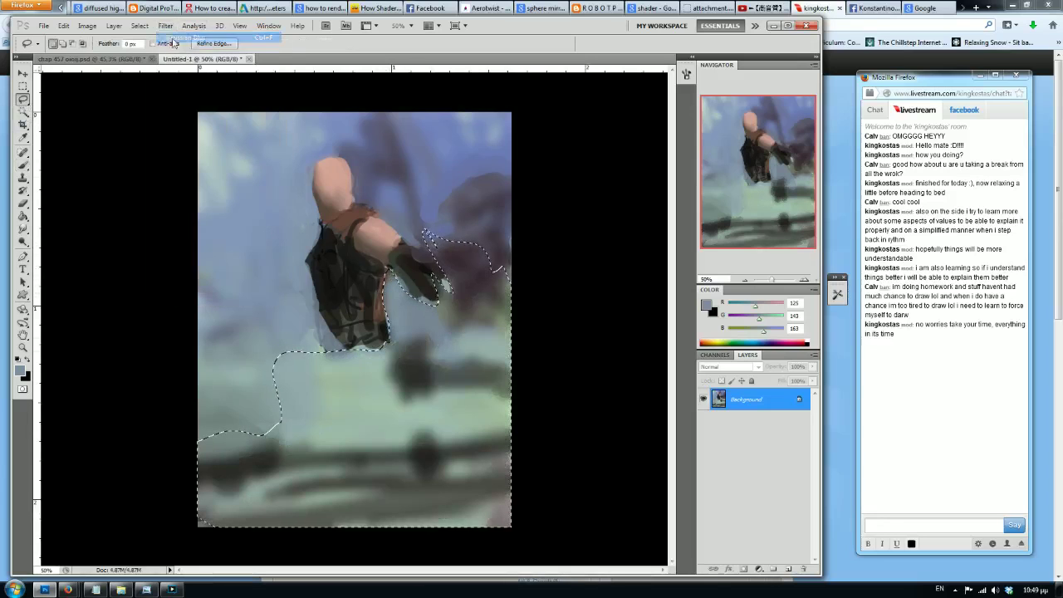
key("ctrl+d")
key("ctrl+shift+h")
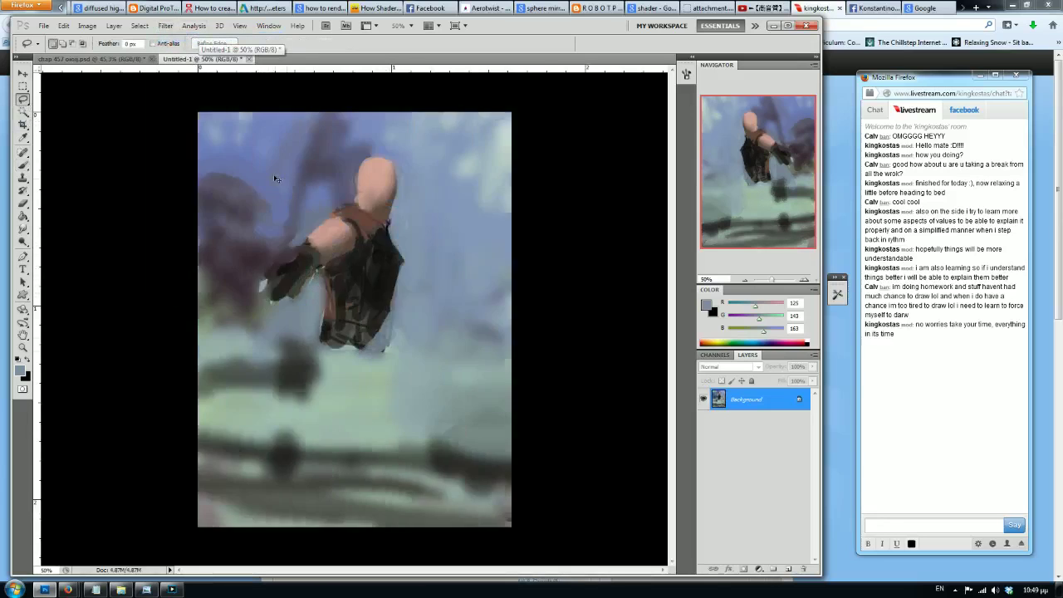
Step: Paint near-black strokes over the figure's body and hand
key("s")
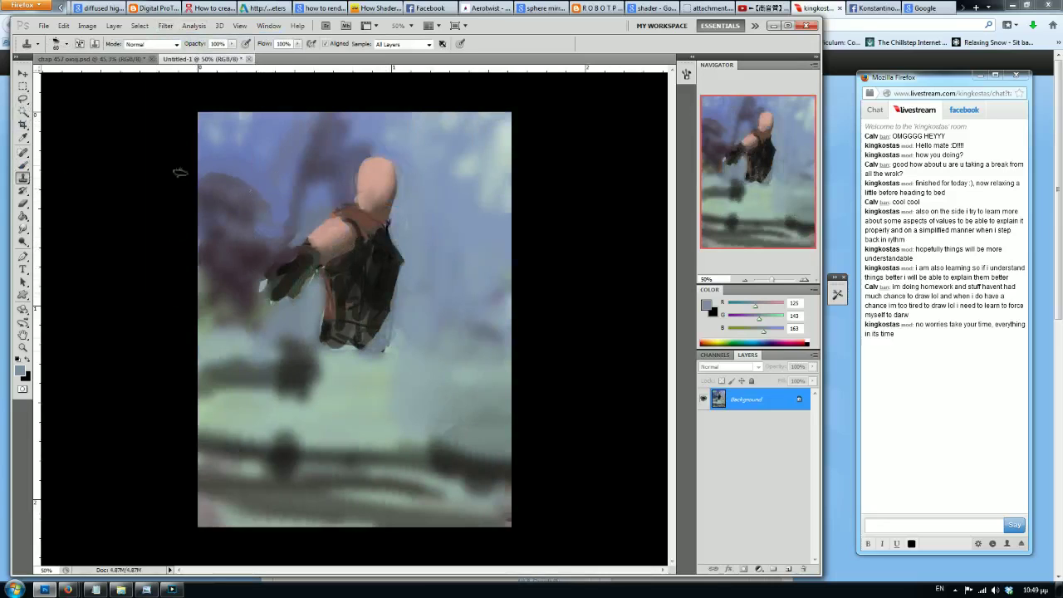
left_click(24, 164)
left_click(381, 265, "alt")
left_click_drag(390, 232, 365, 348)
mouse_move(370, 307)
left_mouse_down()
mouse_move(349, 339)
mouse_move(320, 330)
left_mouse_up()
Step: Lighten the brown patch on the hand with sampled, slightly lighter skin tones
left_click(332, 234, "alt")
mouse_move(331, 235)
left_mouse_down()
mouse_move(329, 249)
mouse_move(352, 219)
left_mouse_up()
left_click(332, 226, "alt")
left_click(334, 232, "alt")
left_click(336, 240, "alt")
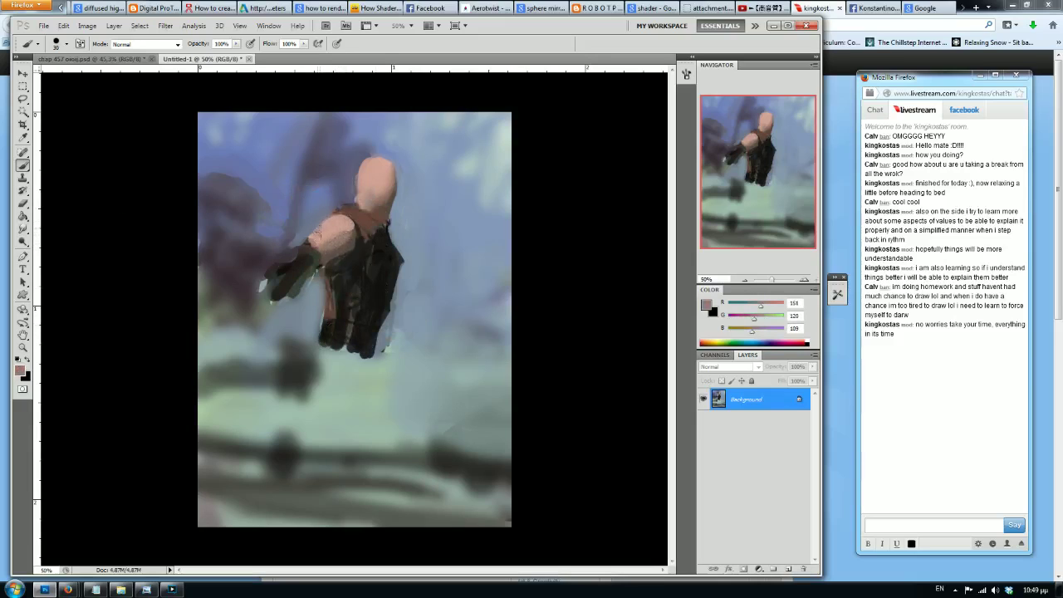
left_click(322, 234, "alt")
left_click(326, 233, "alt")
left_click(332, 208, "alt")
left_click_drag(757, 332, 764, 334)
key("bracketleft")
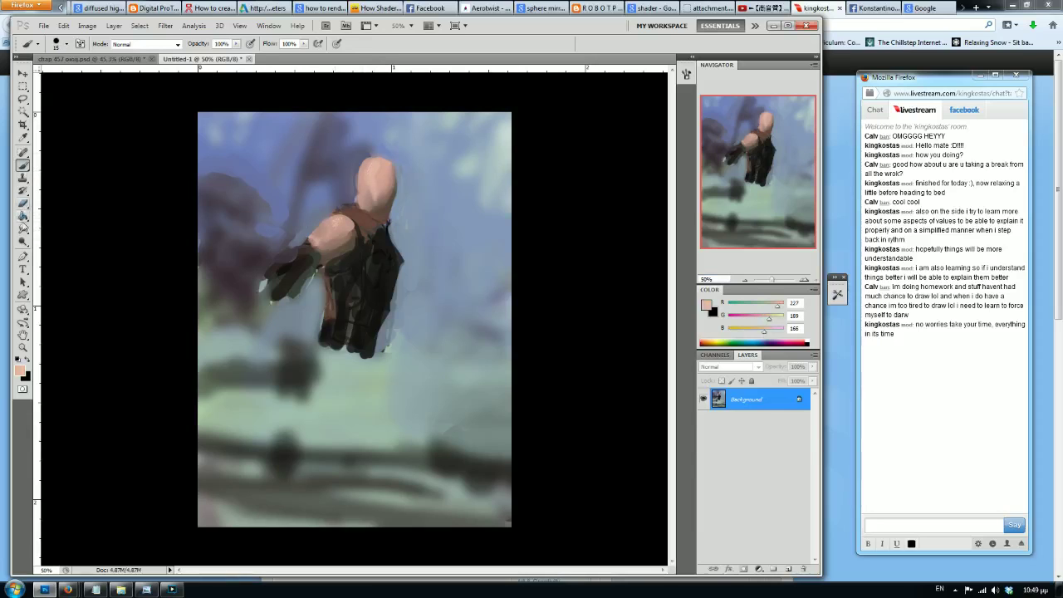
Step: Smudge briefly, mirror the canvas, and darken the right glove and its lower-left edge
left_click(23, 228)
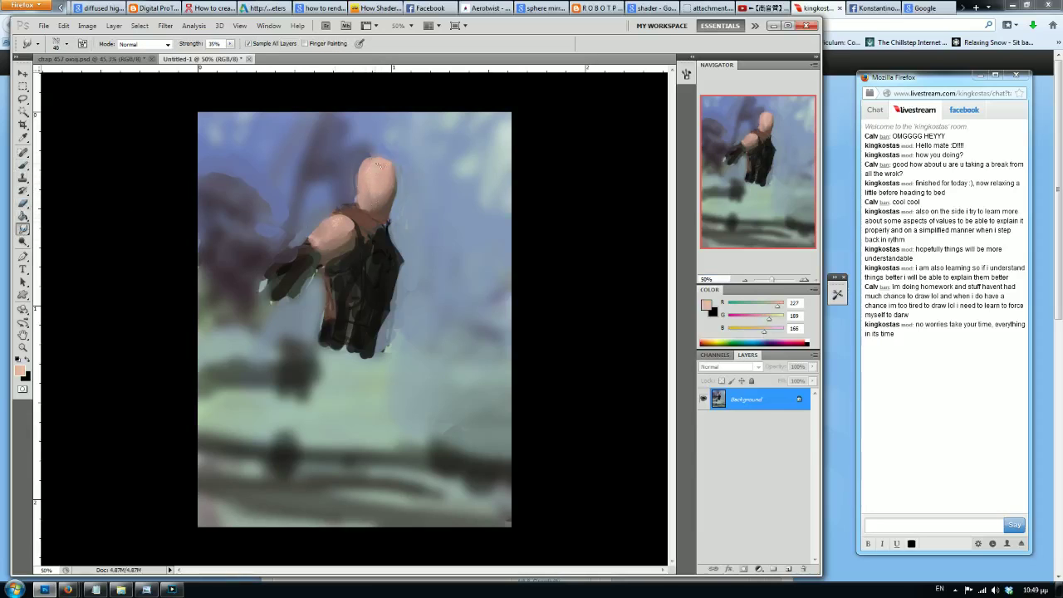
key("h")
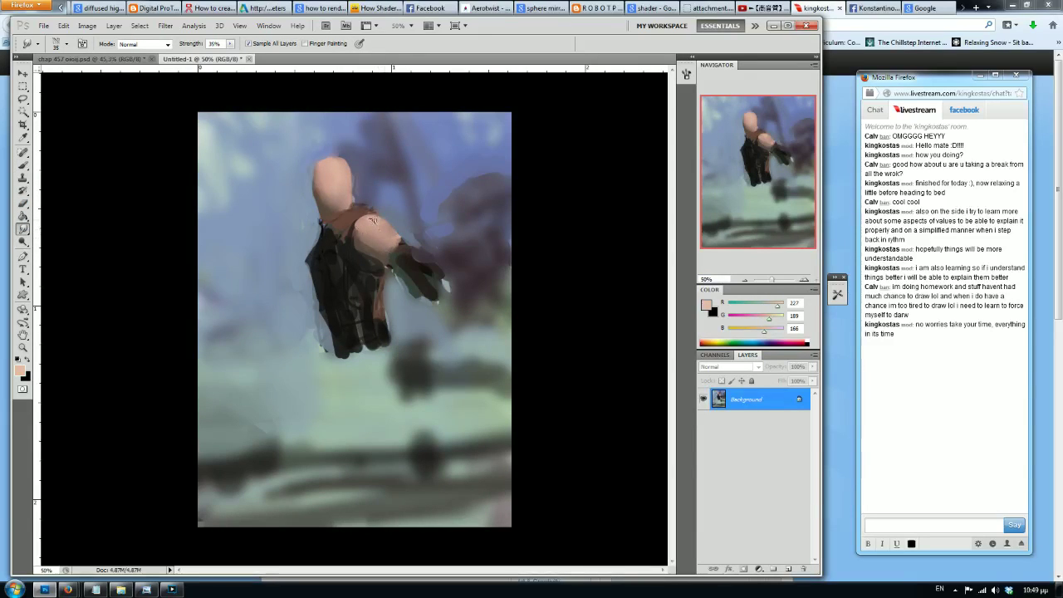
left_click(24, 165)
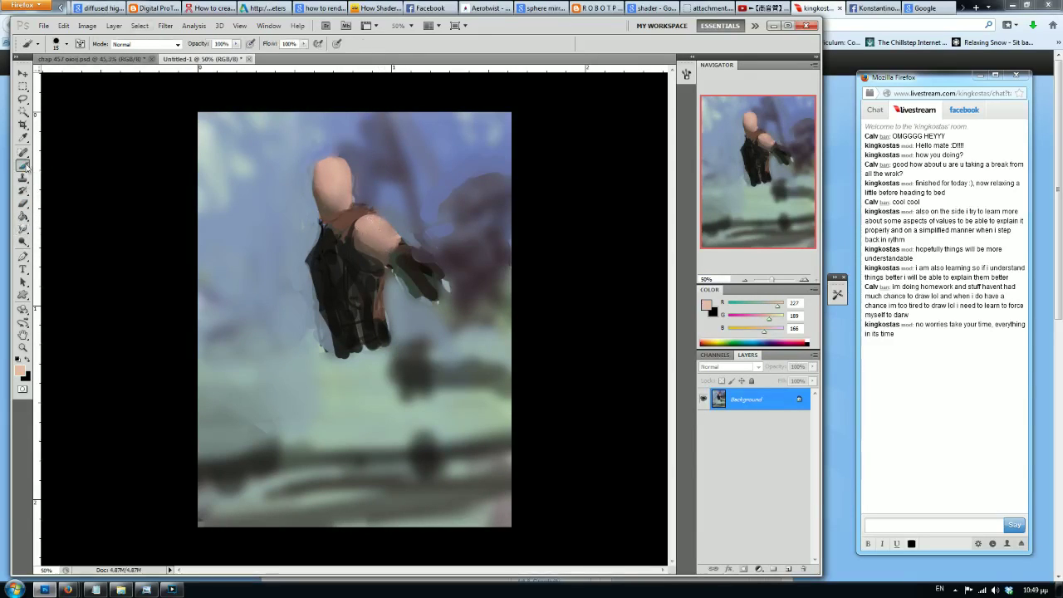
left_click(405, 249, "alt")
left_click_drag(399, 253, 440, 294)
left_click(319, 263, "alt")
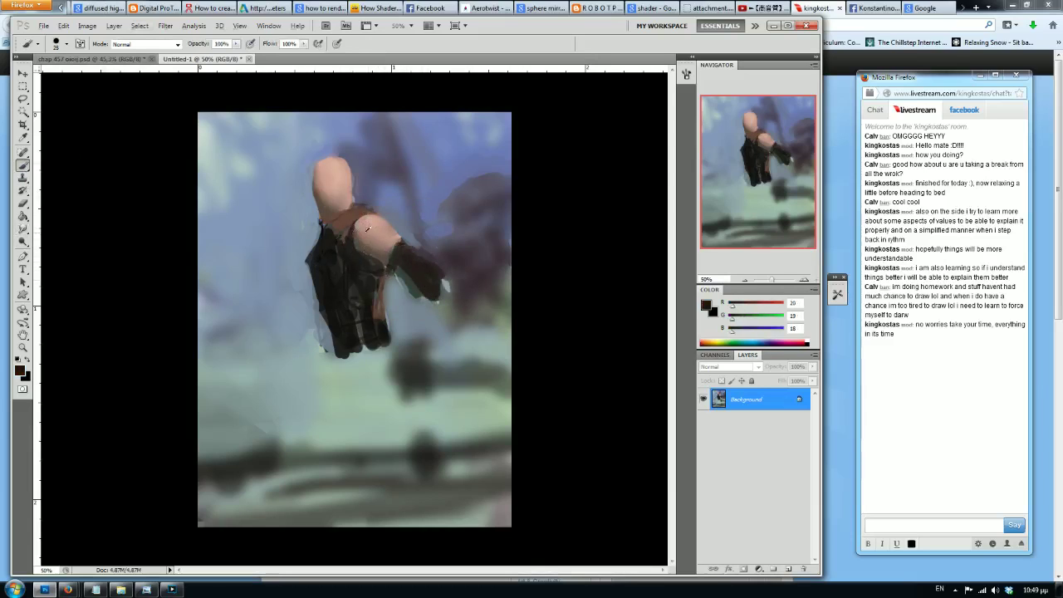
left_click(317, 275, "alt")
mouse_move(317, 275)
left_mouse_down()
mouse_move(308, 303)
mouse_move(300, 293)
mouse_move(289, 301)
mouse_move(298, 314)
mouse_move(273, 310)
left_mouse_up()
key("bracketleft")
Step: Draw a straight dark staff from the hand to the bottom, with a gripping hand and foot
left_click(260, 201)
left_click(310, 499, "shift")
key("ctrl+shift+h")
mouse_move(431, 308)
left_mouse_down()
mouse_move(440, 300)
mouse_move(428, 326)
left_mouse_up()
left_click(397, 505, "shift")
left_click_drag(396, 498, 384, 510)
Step: Paint dark hair strokes over the top and sides of the head and neck
key("bracketright")
key("bracketright")
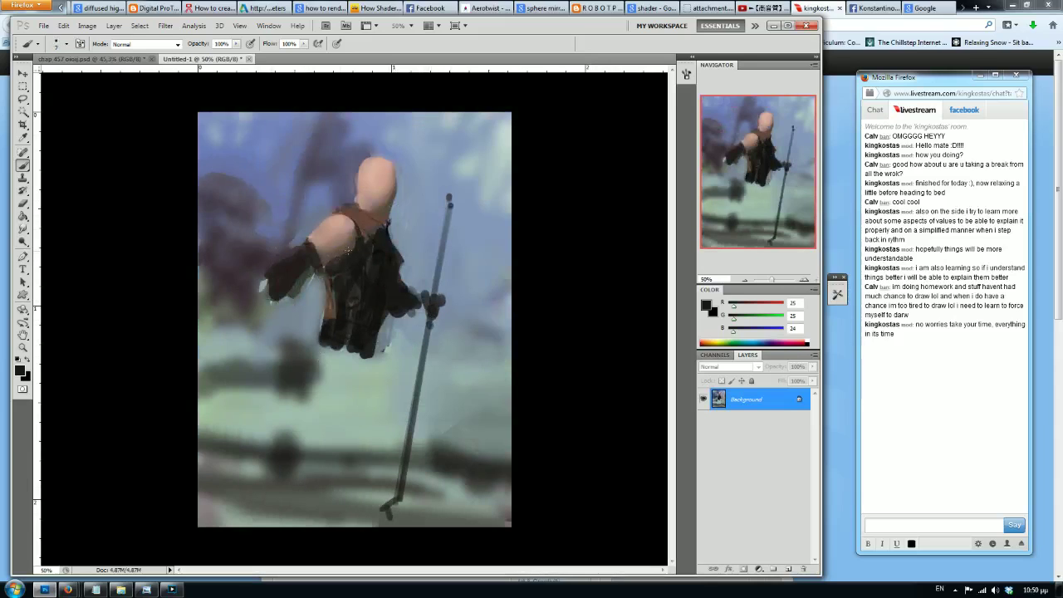
left_click_drag(358, 182, 363, 242)
key("bracketleft")
key("bracketright")
key("bracketright")
key("bracketright")
key("bracketleft")
left_click_drag(390, 219, 390, 241)
mouse_move(398, 191)
left_mouse_down()
mouse_move(395, 224)
mouse_move(387, 221)
left_mouse_up()
mouse_move(384, 153)
left_mouse_down()
mouse_move(357, 139)
mouse_move(354, 119)
mouse_move(399, 99)
mouse_move(359, 156)
mouse_move(356, 175)
mouse_move(371, 154)
mouse_move(345, 221)
left_mouse_up()
Step: Mirror the canvas and shift the shoulder's sampled brown to a reddish painting colour
key("h")
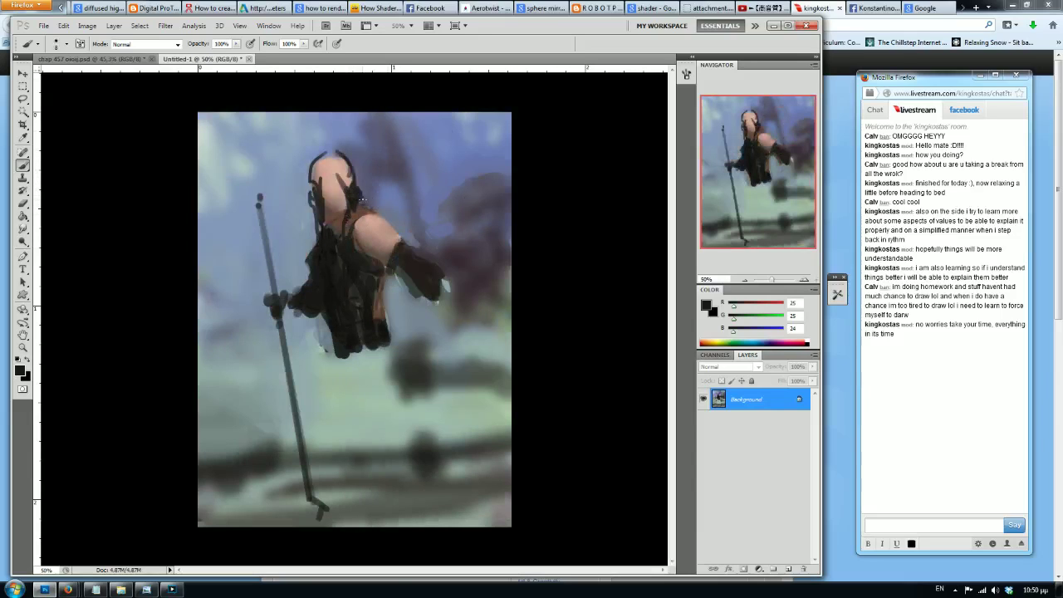
left_click(372, 218, "alt")
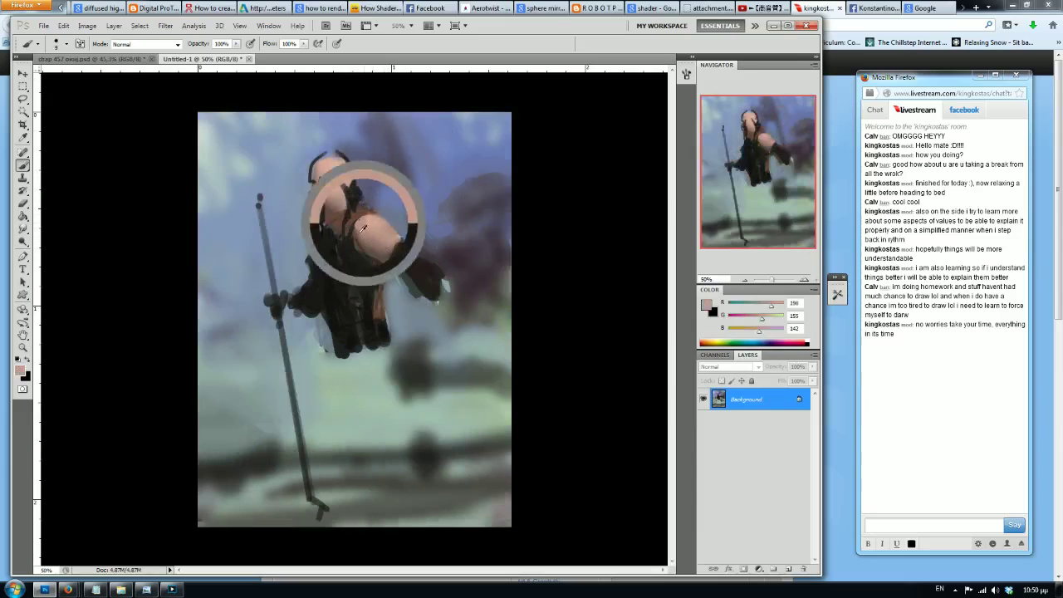
mouse_move(750, 306)
left_mouse_down()
mouse_move(772, 307)
mouse_move(747, 318)
mouse_move(748, 331)
mouse_move(761, 309)
left_mouse_up()
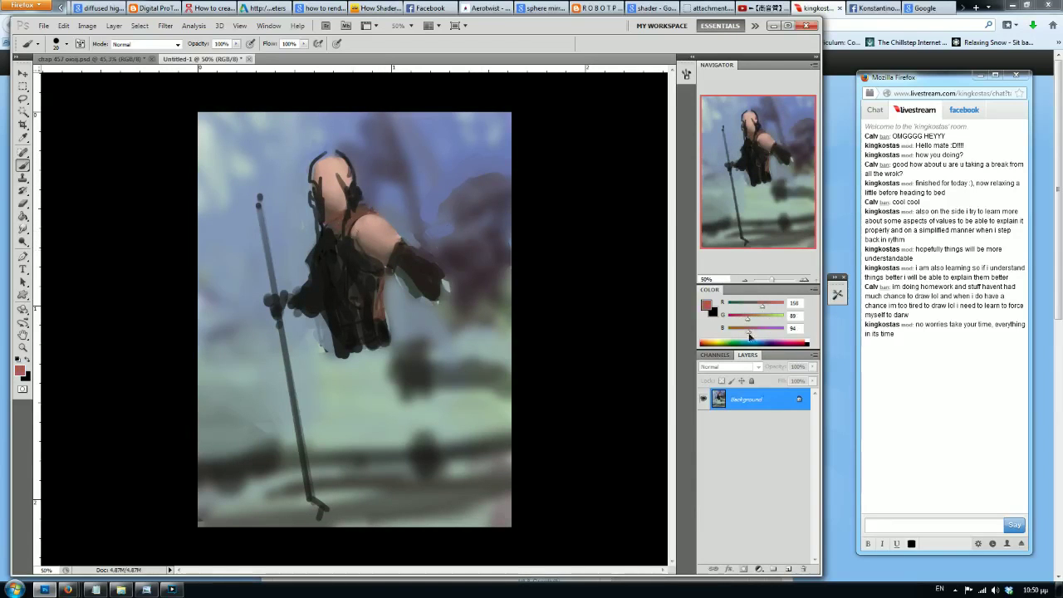
Step: Block in a pink band running down the figure's chest toward the hip
left_click_drag(339, 238, 357, 319)
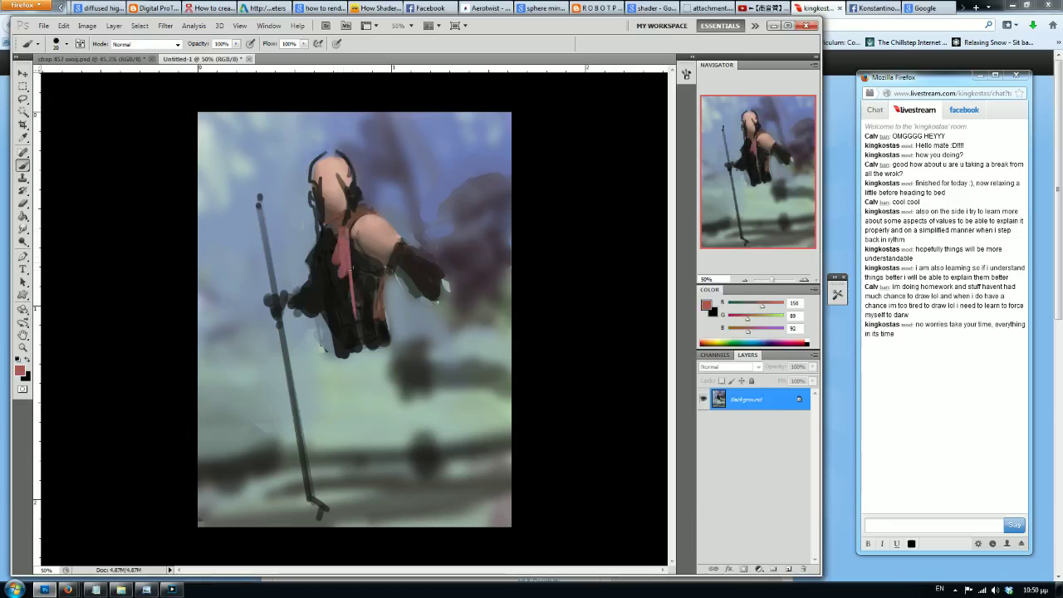
left_click_drag(335, 257, 343, 293)
left_click_drag(332, 239, 349, 307)
left_click_drag(336, 261, 390, 347)
left_click_drag(319, 240, 321, 317)
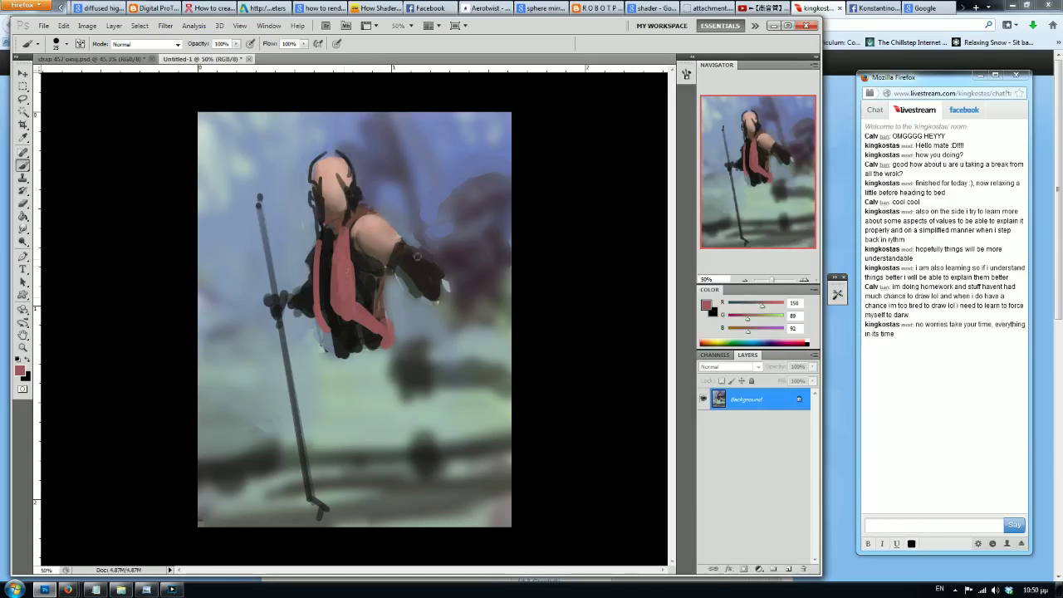
Step: Repaint the chest-to-hip band in a deeper red, including the chest's left edge
mouse_move(762, 305)
left_mouse_down()
mouse_move(733, 330)
mouse_move(758, 306)
mouse_move(733, 318)
left_mouse_up()
left_click_drag(347, 239, 334, 304)
mouse_move(346, 267)
left_mouse_down()
mouse_move(349, 314)
mouse_move(390, 333)
left_mouse_up()
left_click_drag(343, 304, 392, 334)
mouse_move(335, 240)
left_mouse_down()
mouse_move(314, 291)
mouse_move(324, 333)
left_mouse_up()
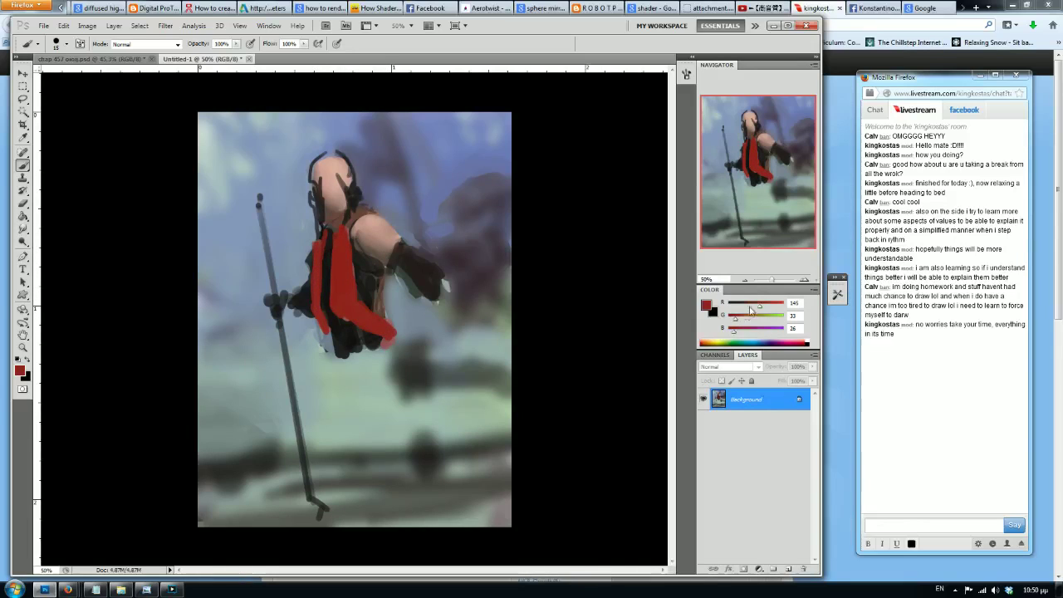
Step: Shade the red cloak with a very dark red and shrink the brush
left_click_drag(758, 306, 742, 307)
left_click(714, 340)
left_click_drag(341, 231, 342, 302)
mouse_move(342, 252)
left_mouse_down()
mouse_move(331, 304)
mouse_move(374, 335)
mouse_move(322, 320)
mouse_move(312, 298)
mouse_move(317, 230)
left_mouse_up()
key("bracketleft")
Step: Blend the cloak's reds with the Smudge tool, checking it in a mirrored view
key("h")
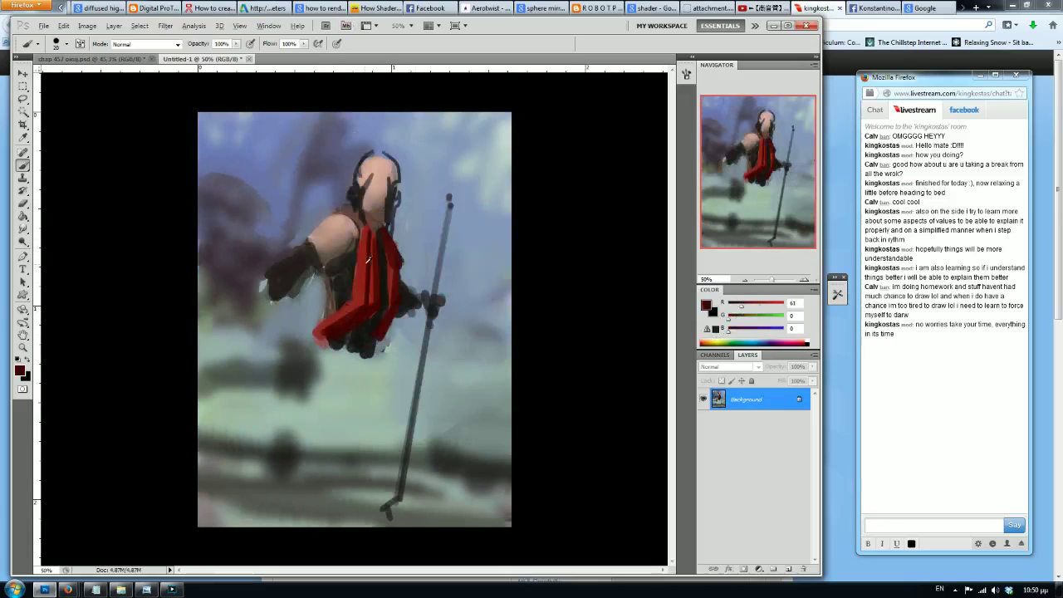
left_click(389, 253, "alt")
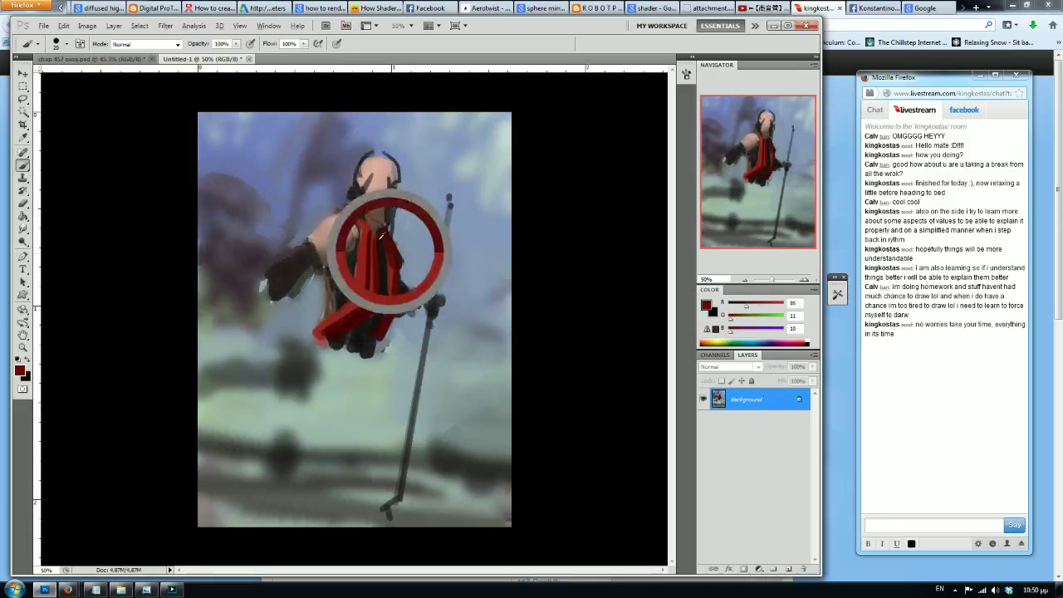
left_click(23, 228)
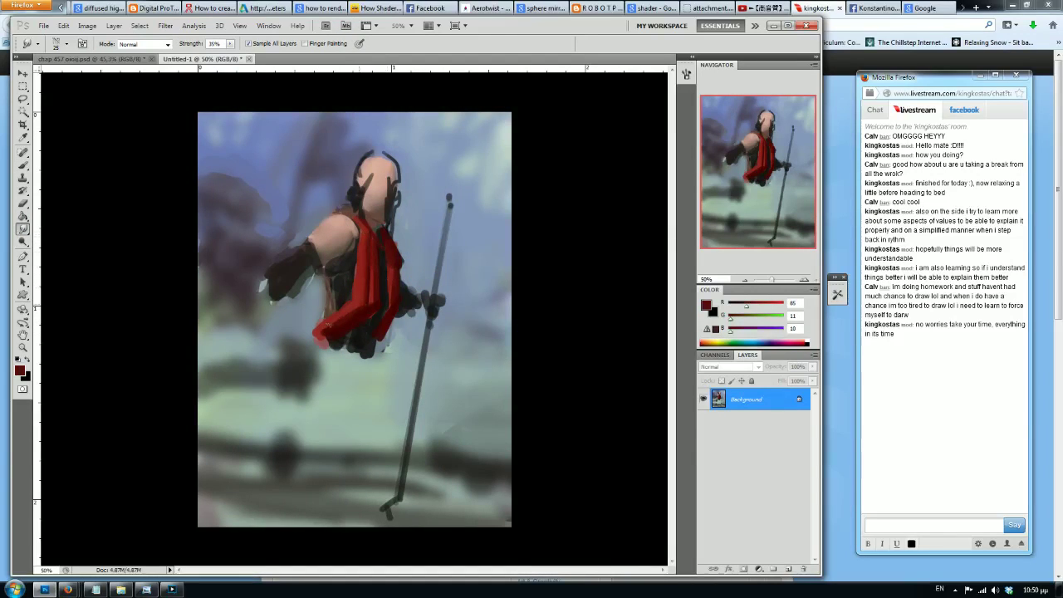
key("ctrl+shift+h")
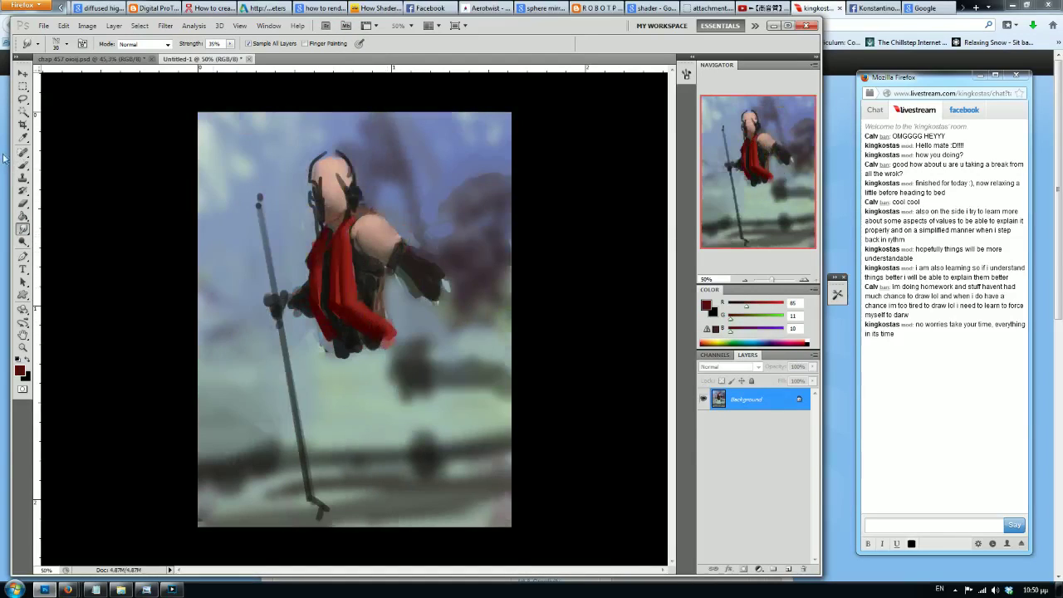
left_click(23, 166)
left_click(344, 303, "alt")
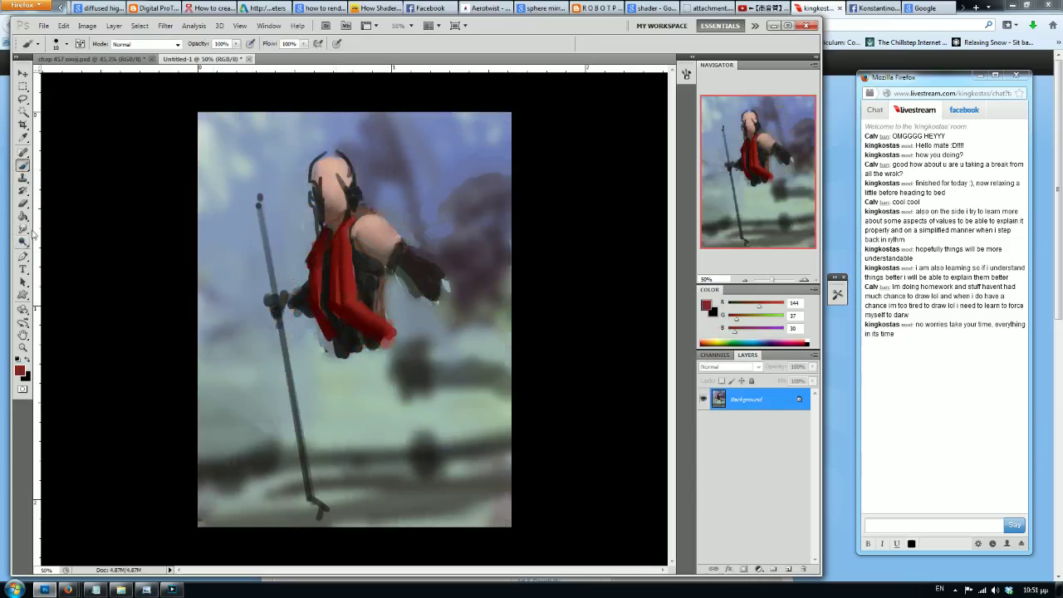
key("r")
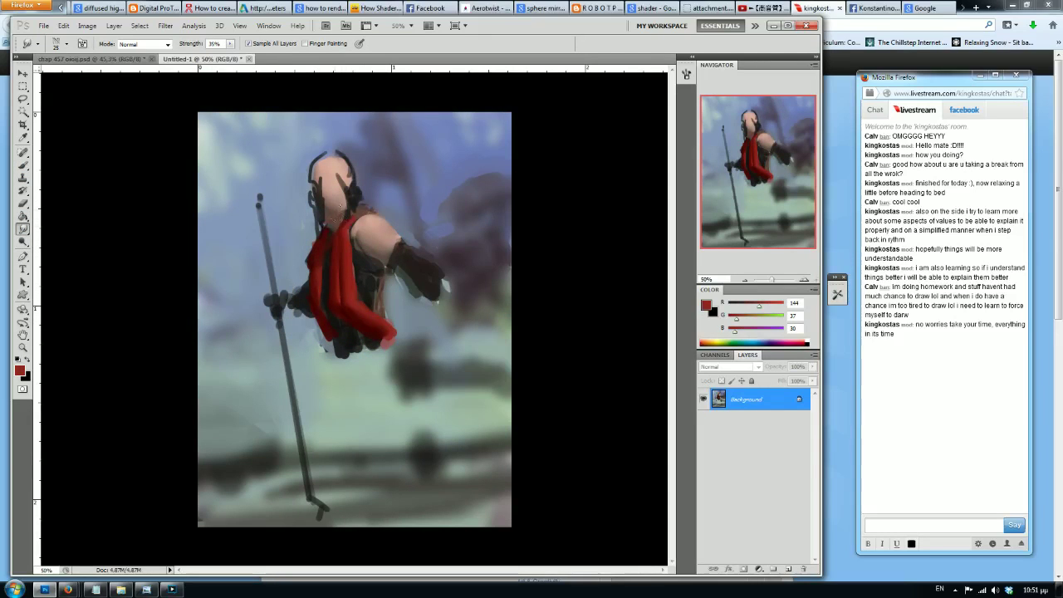
key("b")
Step: Enlarge the brush and sample a range of mid to dark reds across the cloak
left_click(353, 282, "alt")
left_click_drag(353, 282, 347, 285)
key("bracketright")
key("bracketright")
left_click(343, 308, "alt")
left_click(348, 296, "alt")
left_click(351, 264, "alt")
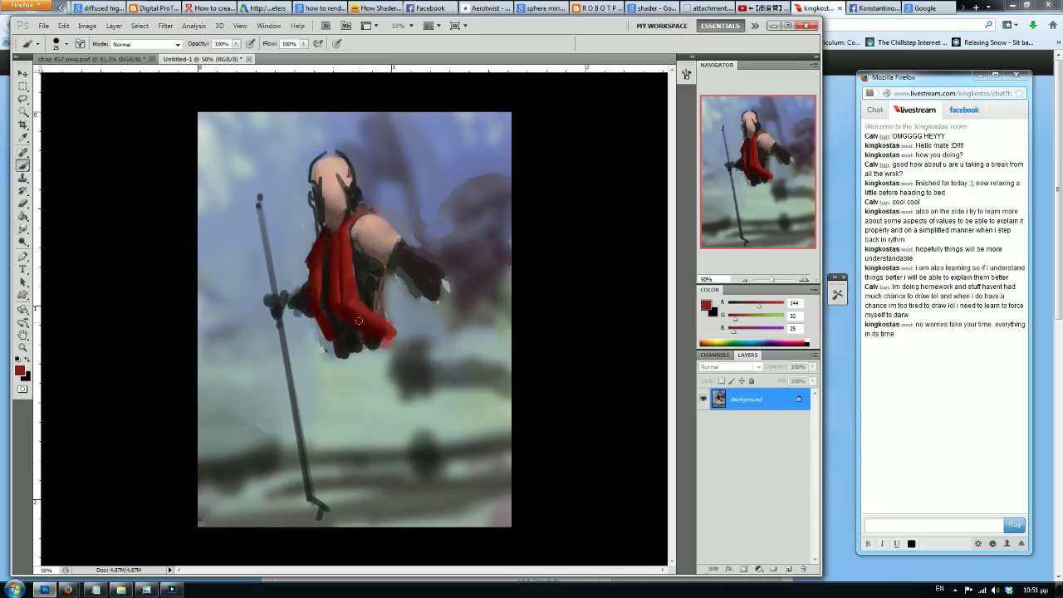
left_click(351, 303, "alt")
left_click(359, 260, "alt")
left_click(350, 272, "alt")
left_click(348, 253, "alt")
left_click(339, 242, "alt")
left_click(317, 286, "alt")
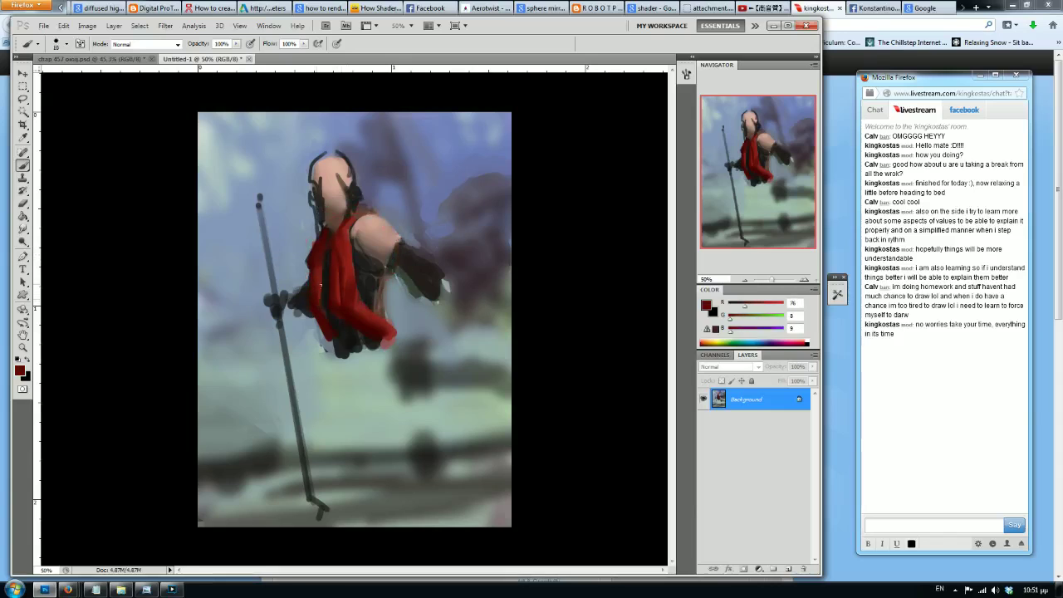
left_click(316, 253, "alt")
Step: Try a light grey-green edge along the shoulder, undo it, and resample the cloak red
left_click(307, 246, "alt")
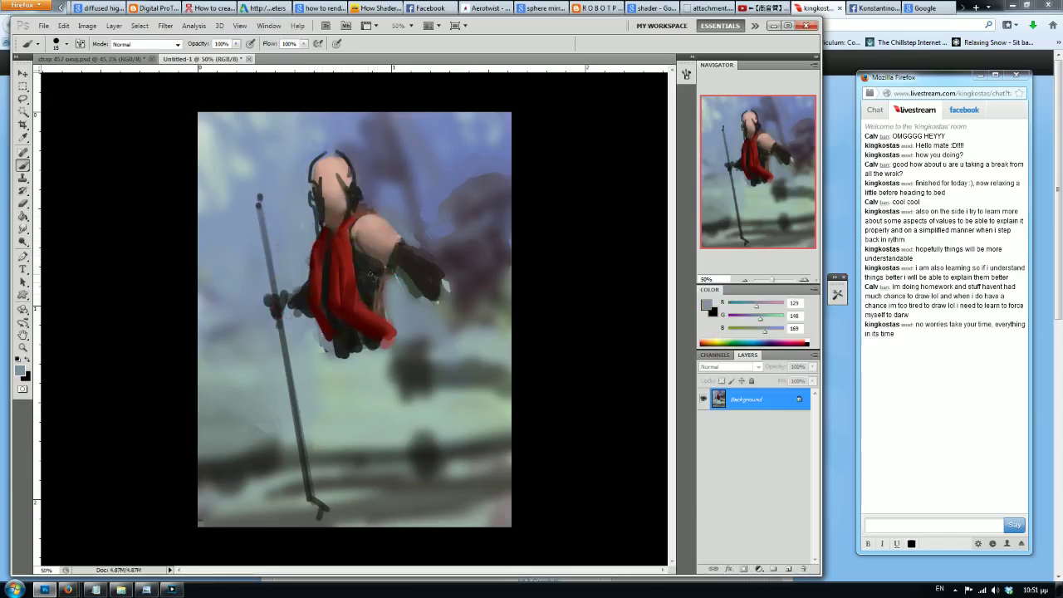
left_click(353, 240, "alt")
left_click(365, 227, "alt")
left_click(242, 167, "alt")
left_click_drag(362, 218, 348, 284)
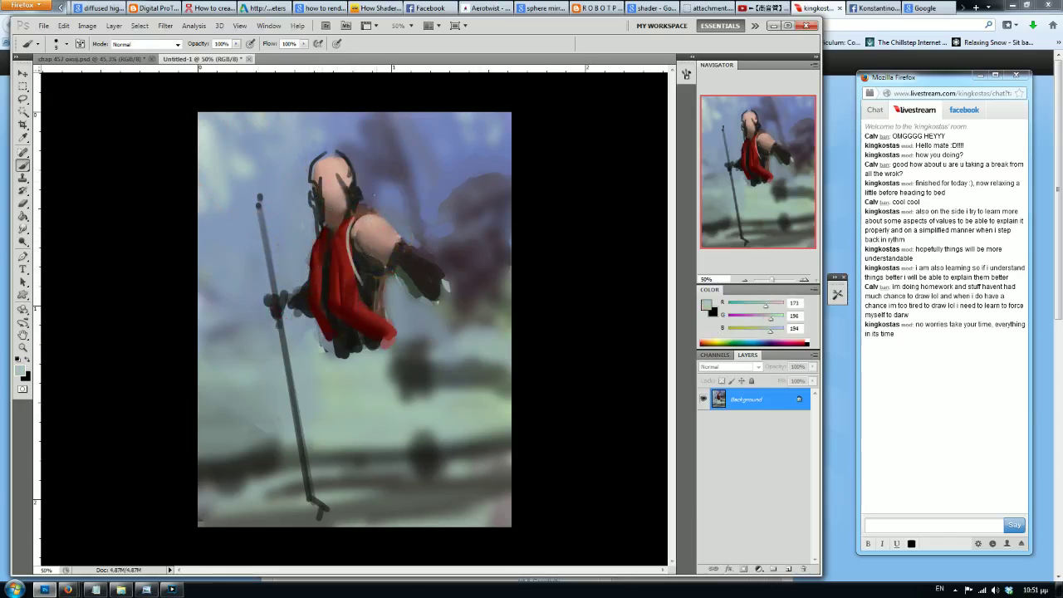
key("ctrl+z")
left_click_drag(357, 215, 348, 253)
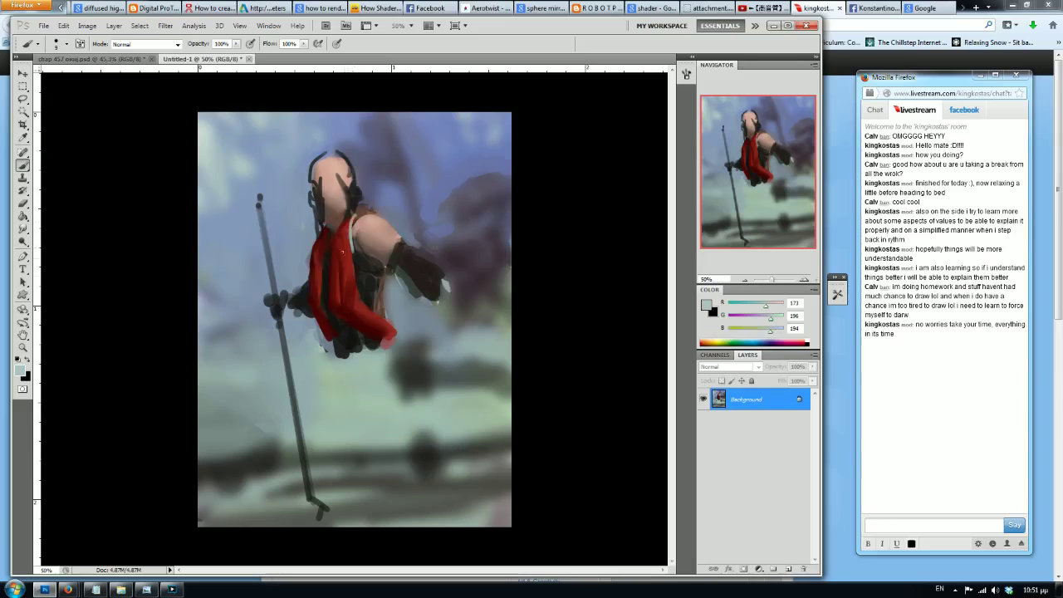
left_click_drag(347, 302, 355, 237)
key("ctrl+alt+z")
key("ctrl+alt+z")
left_click(349, 266, "alt")
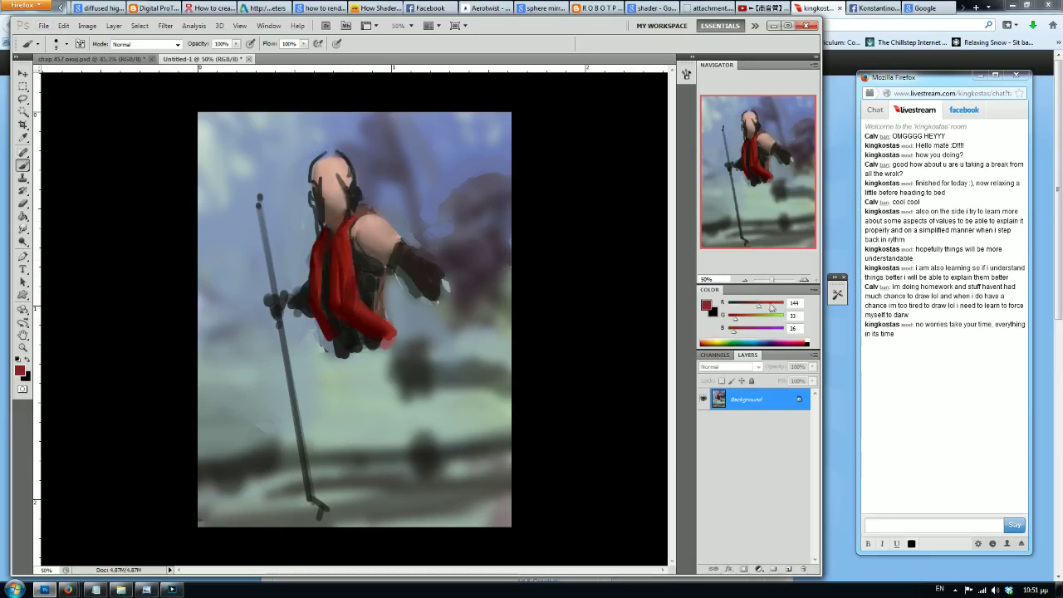
left_click(22, 242)
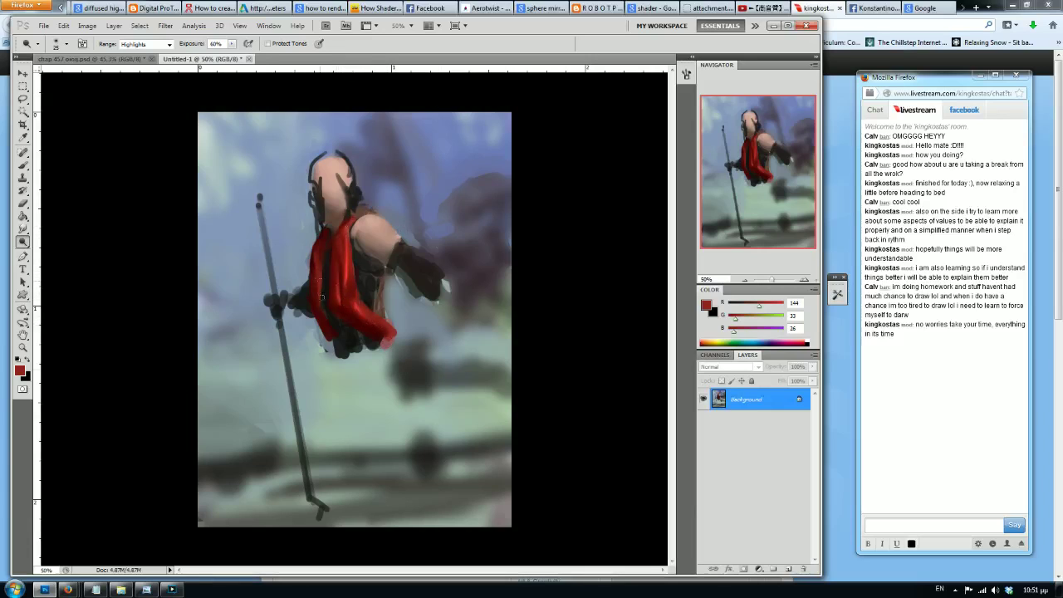
Step: Dodge a bright highlight streak down the red cloak and mirror the canvas
left_click_drag(343, 243, 348, 317)
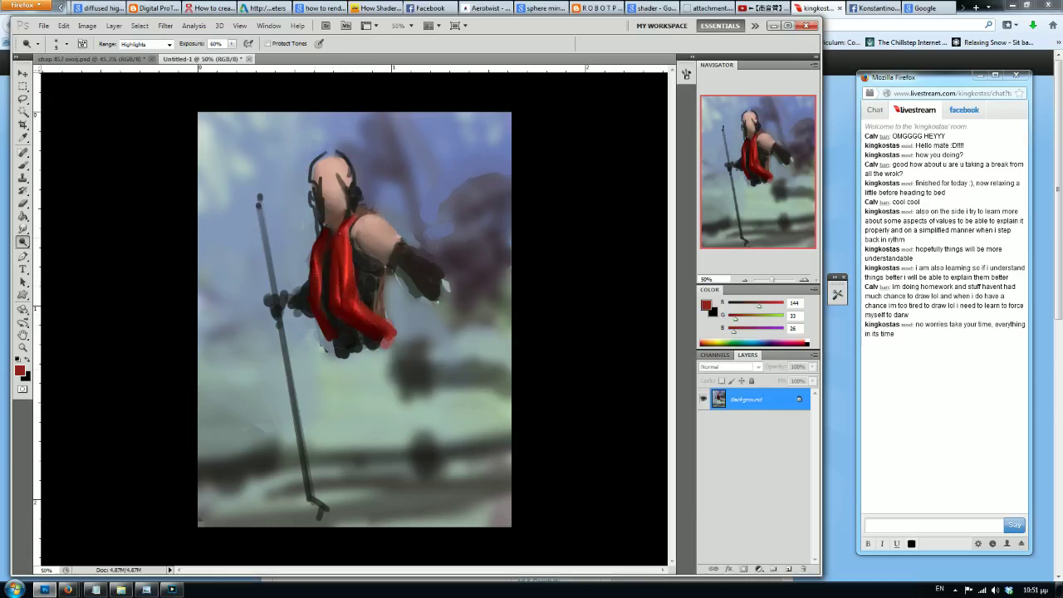
key("ctrl+shift+h")
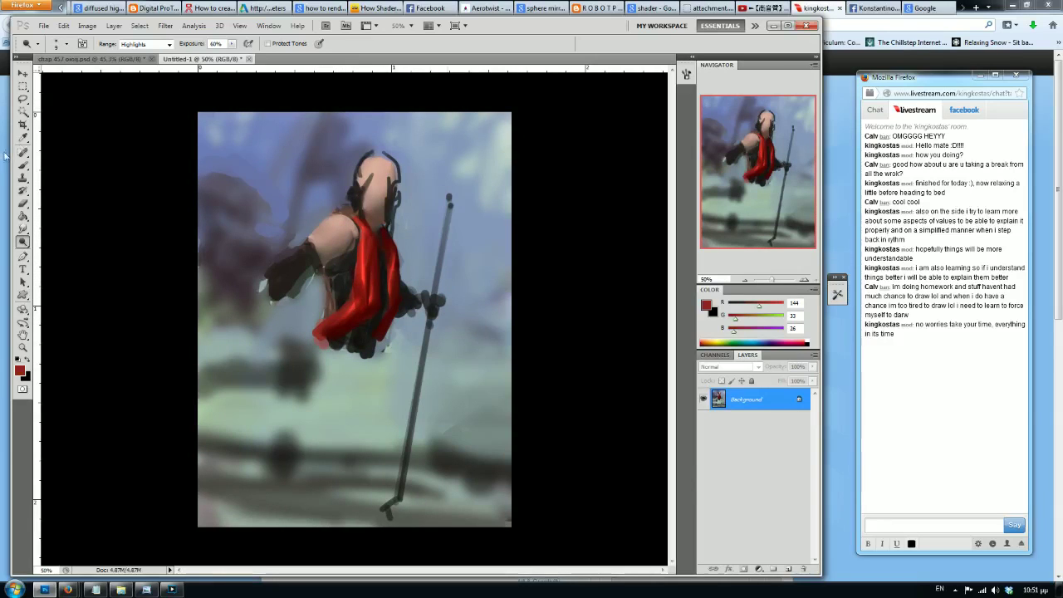
left_click(23, 166)
Step: Mix a muted light red and paint it across the lower cape with a larger brush
left_click(350, 197, "alt")
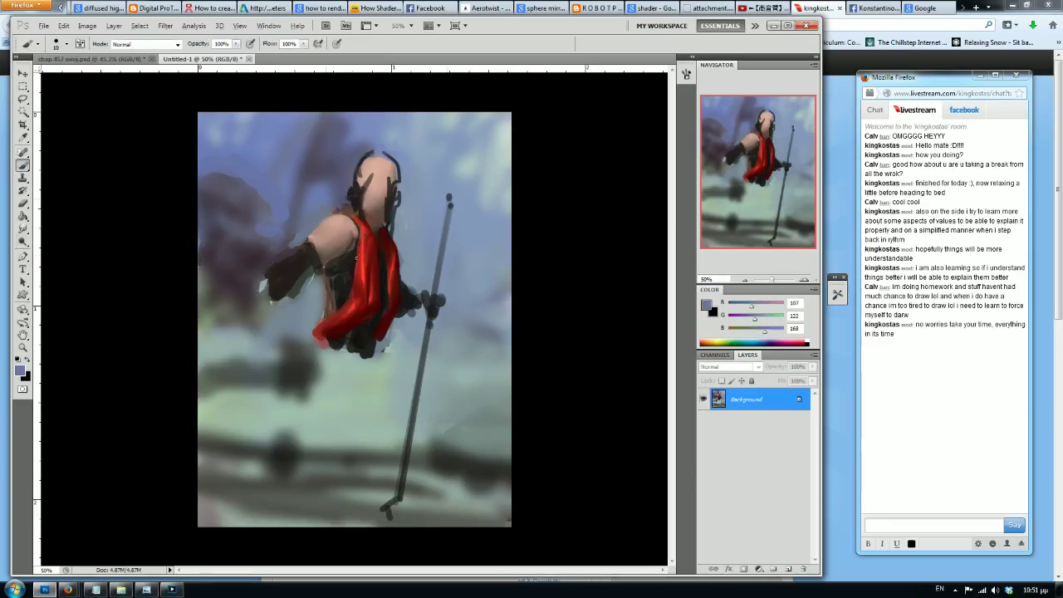
left_click(362, 259, "alt")
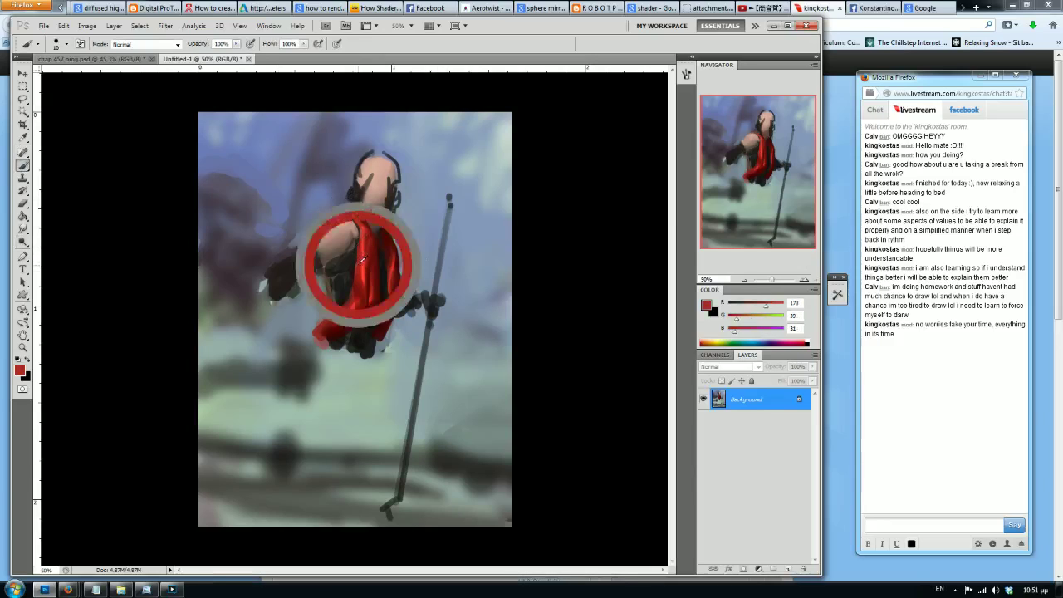
left_click(745, 318)
left_click(745, 329)
left_click(745, 317)
left_click(763, 304)
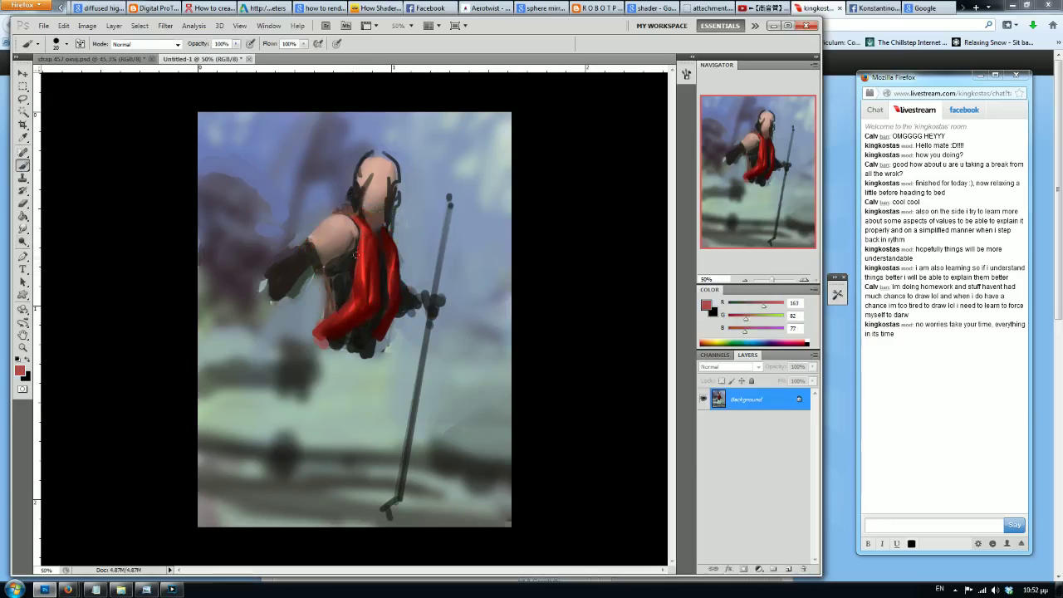
key("bracketright")
left_click_drag(330, 323, 350, 301)
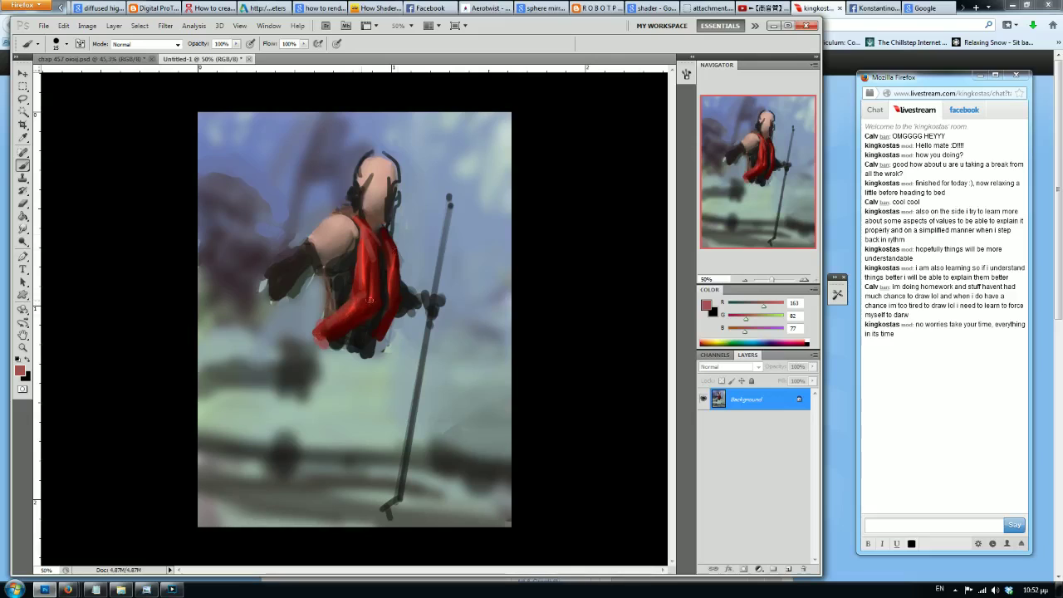
Step: Darken the torso beside the cloak with dark grey and brown strokes, then reset colours
key("h")
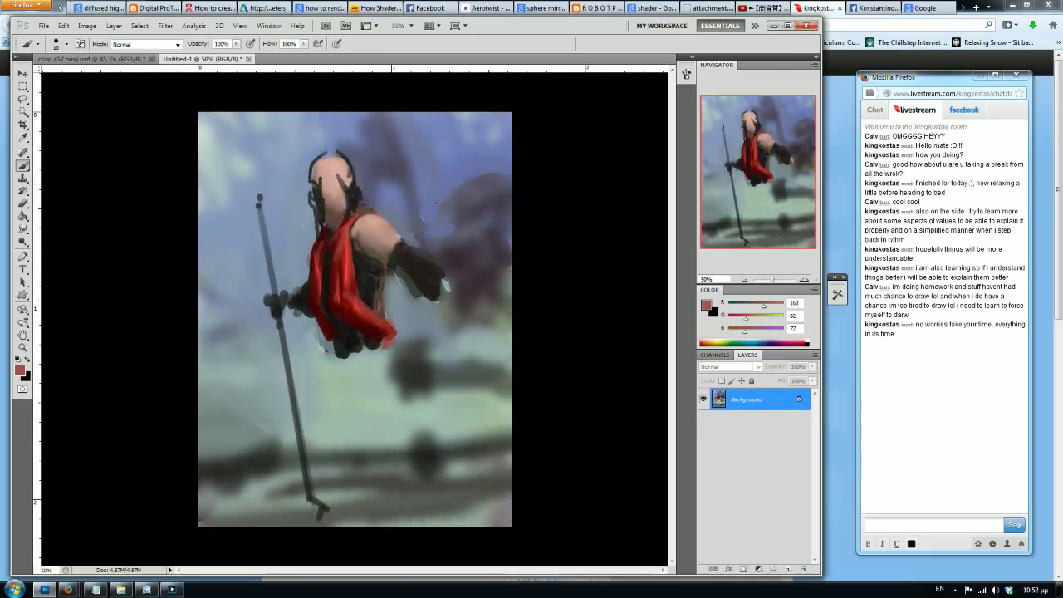
left_click(372, 310, "alt")
key("bracketright")
left_click_drag(404, 277, 387, 320)
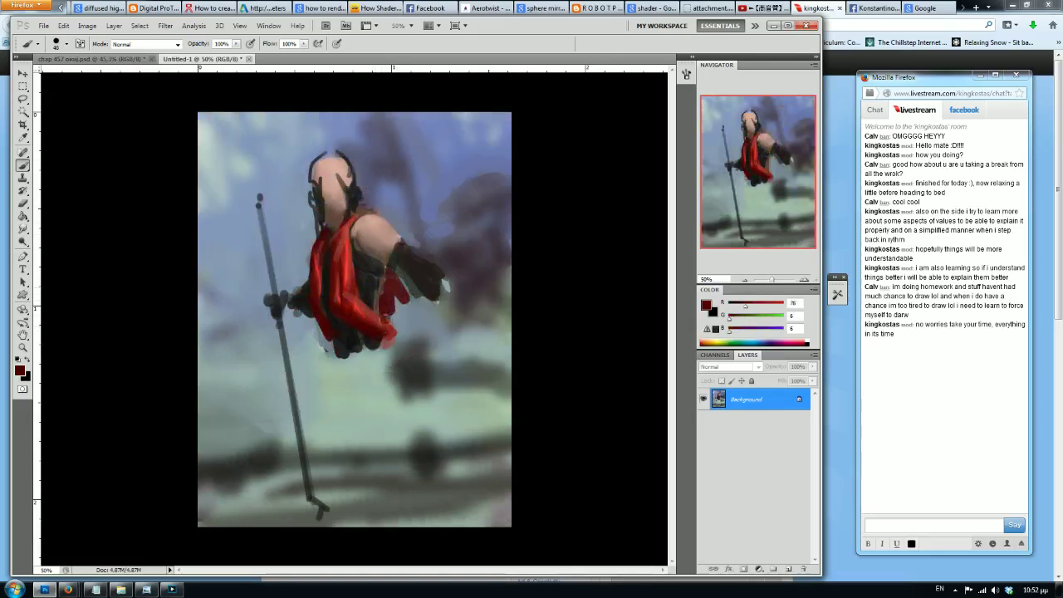
key("ctrl+z")
left_click(399, 309, "alt")
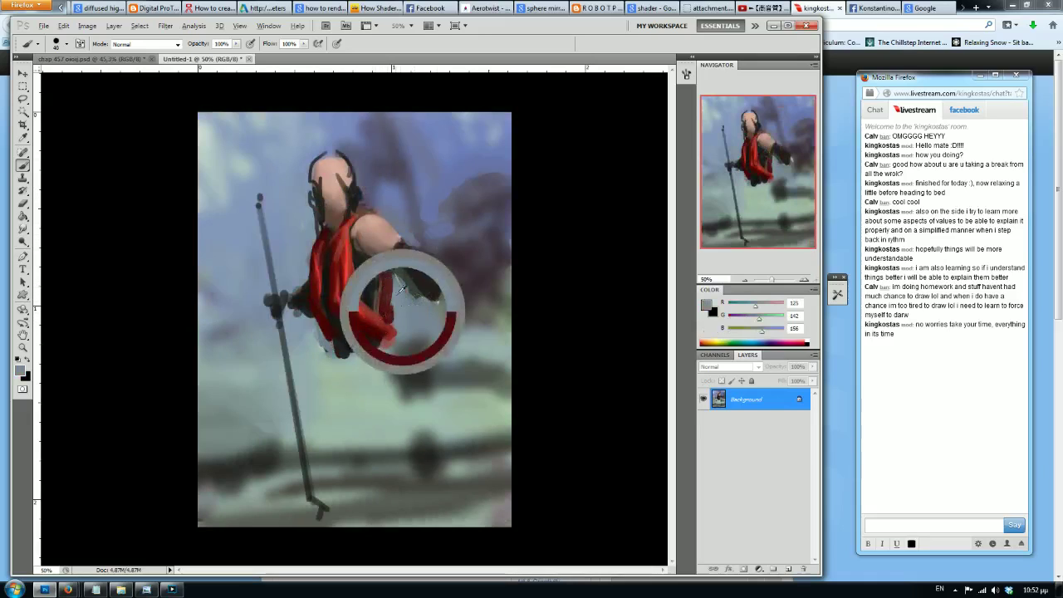
left_click(365, 286, "alt")
left_click_drag(362, 280, 366, 288)
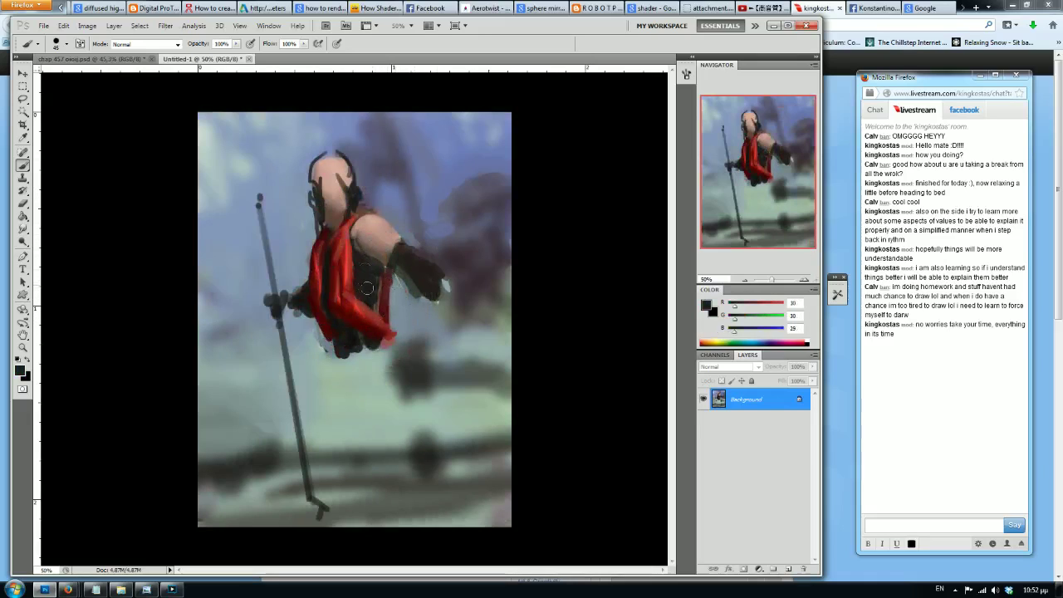
left_click_drag(734, 307, 743, 333)
mouse_move(375, 282)
left_mouse_down()
mouse_move(361, 275)
mouse_move(360, 308)
mouse_move(367, 265)
mouse_move(371, 301)
mouse_move(366, 286)
mouse_move(376, 299)
mouse_move(381, 287)
mouse_move(356, 273)
mouse_move(357, 242)
mouse_move(330, 254)
left_mouse_up()
left_click(366, 266, "alt")
key("d")
Step: In mirrored view, paint light grey-green strokes along the cloak's bottom edge
key("ctrl+shift+h")
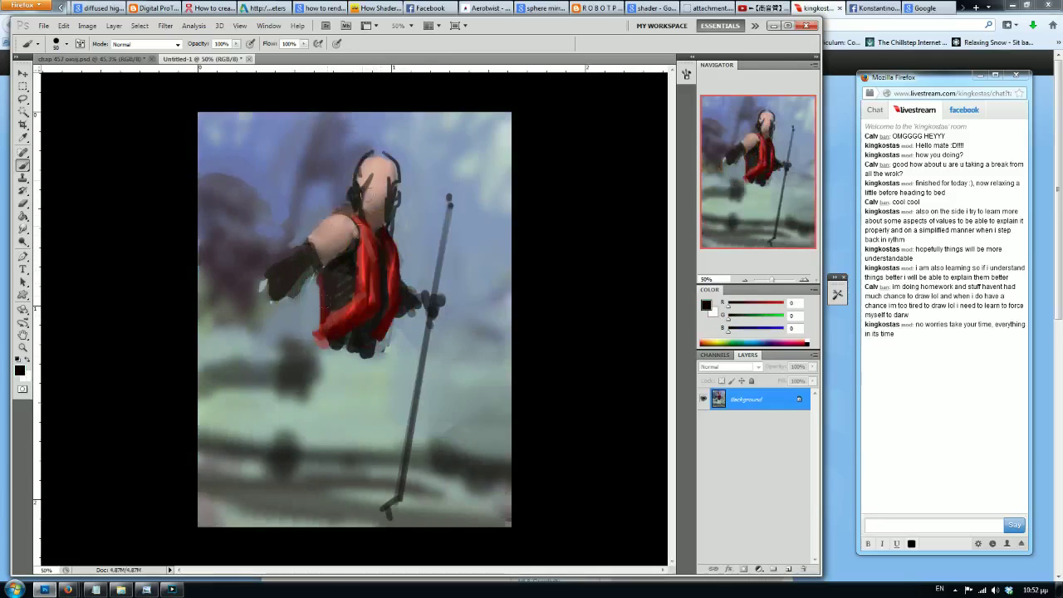
left_click(349, 321, "alt")
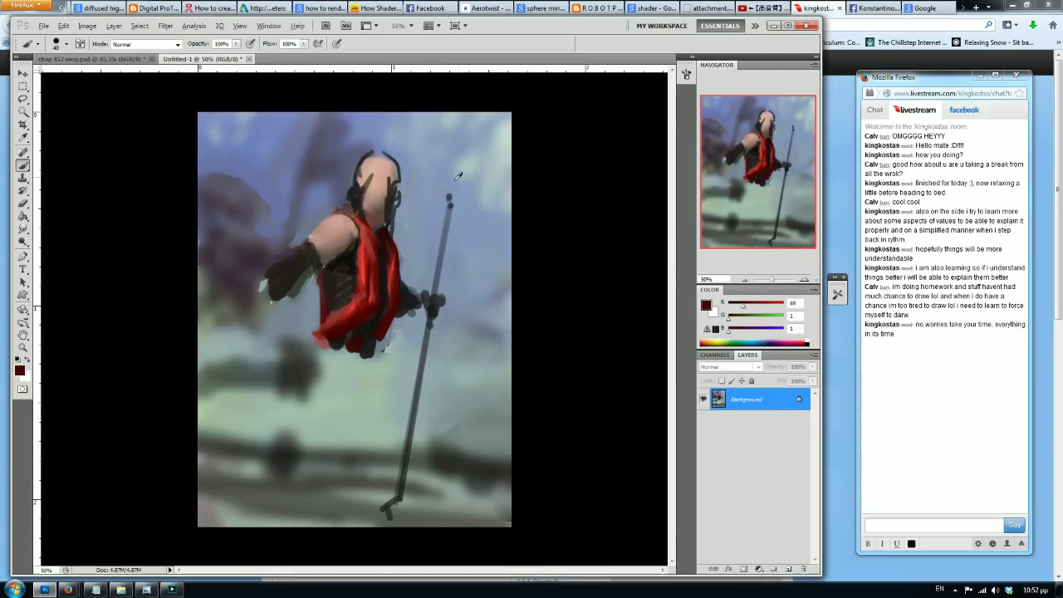
left_click(493, 168, "alt")
mouse_move(321, 345)
left_mouse_down()
mouse_move(374, 330)
mouse_move(367, 352)
mouse_move(335, 339)
mouse_move(379, 332)
left_mouse_up()
Step: Mix a grey-blue and dab it and grey strokes over the cloak's white bottom
left_click(744, 306)
left_click(749, 316)
left_click(749, 328)
left_click(746, 304)
left_click(746, 304)
mouse_move(355, 349)
left_mouse_down()
mouse_move(377, 340)
mouse_move(365, 333)
mouse_move(366, 359)
mouse_move(357, 335)
left_mouse_up()
left_click(340, 346, "alt")
left_click(361, 331, "alt")
left_click(370, 340, "alt")
mouse_move(370, 344)
left_mouse_down()
mouse_move(372, 376)
mouse_move(355, 413)
left_mouse_up()
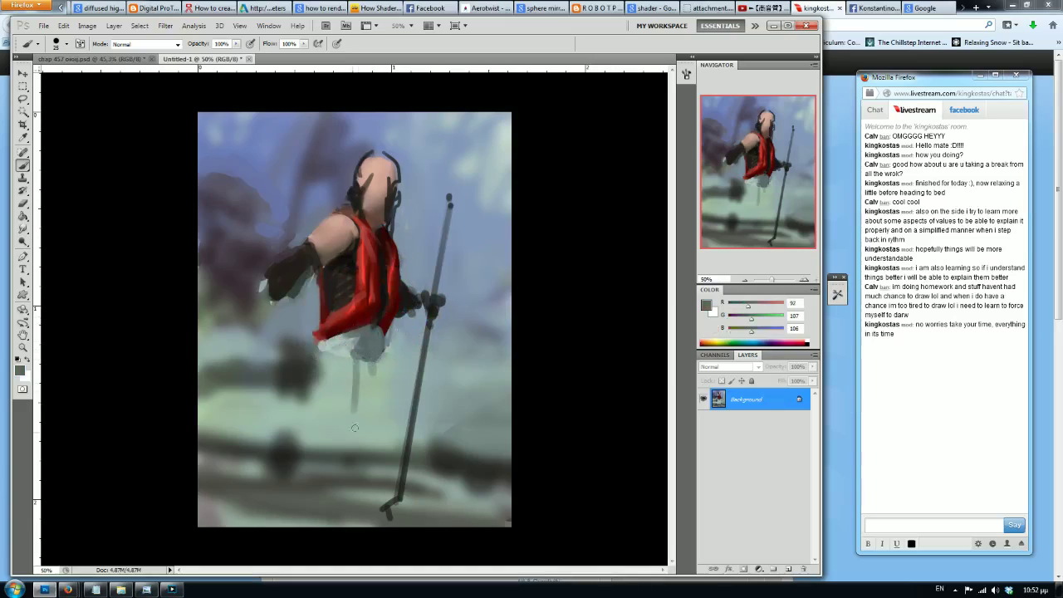
Step: Darken the hand around the staff and below the red cloth with near-black, brush size 15
key("ctrl+shift+h")
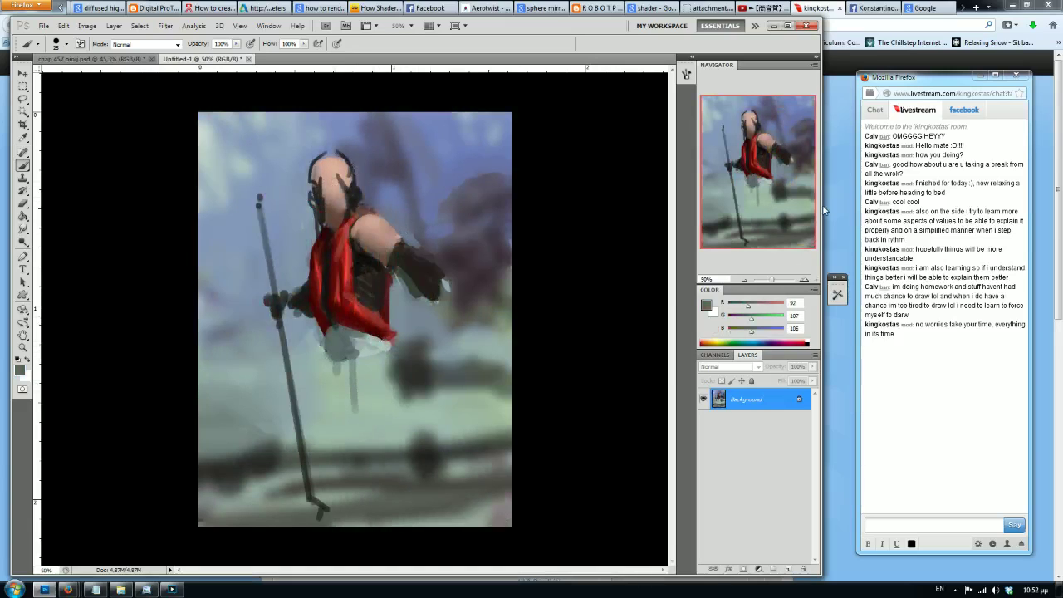
left_click(304, 293, "alt")
left_click_drag(302, 301, 282, 321)
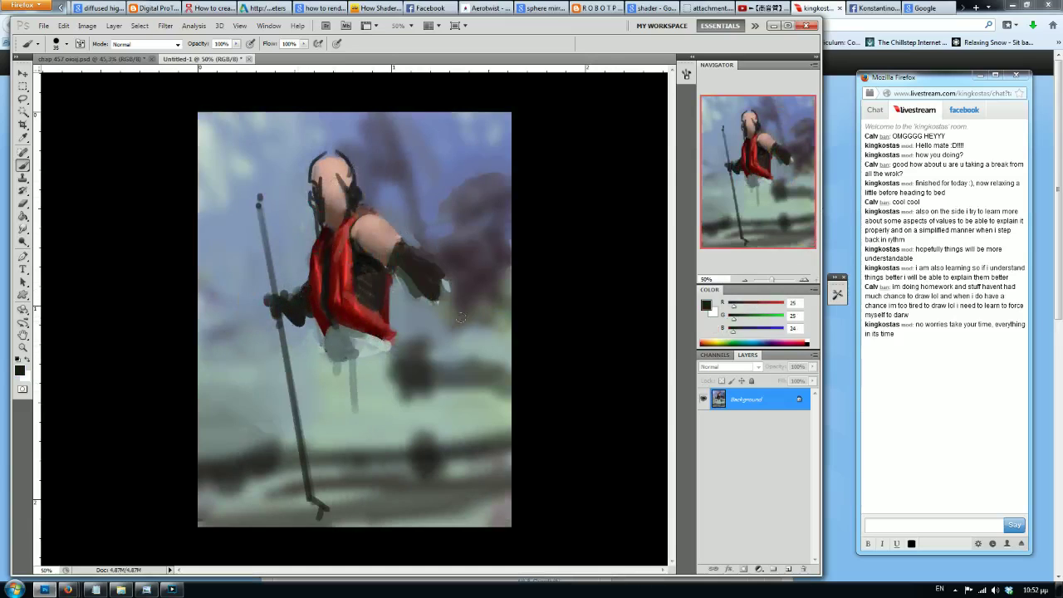
left_click(367, 275, "alt")
mouse_move(370, 336)
left_mouse_down()
mouse_move(392, 355)
mouse_move(372, 353)
mouse_move(372, 344)
mouse_move(329, 366)
left_mouse_up()
key("bracketleft")
key("bracketleft")
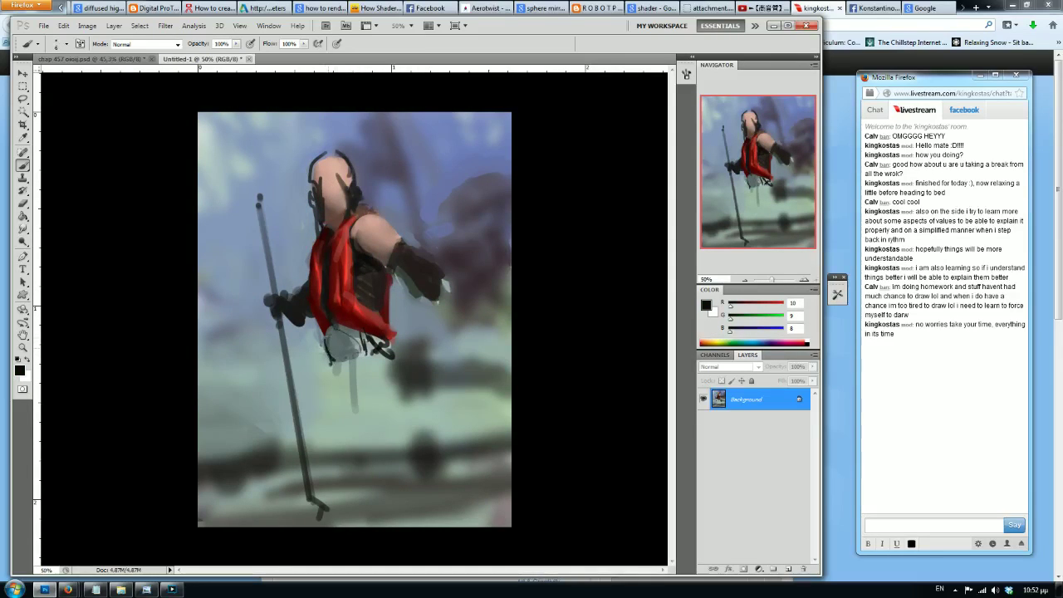
key("bracketright")
left_click_drag(327, 339, 340, 334)
key("h")
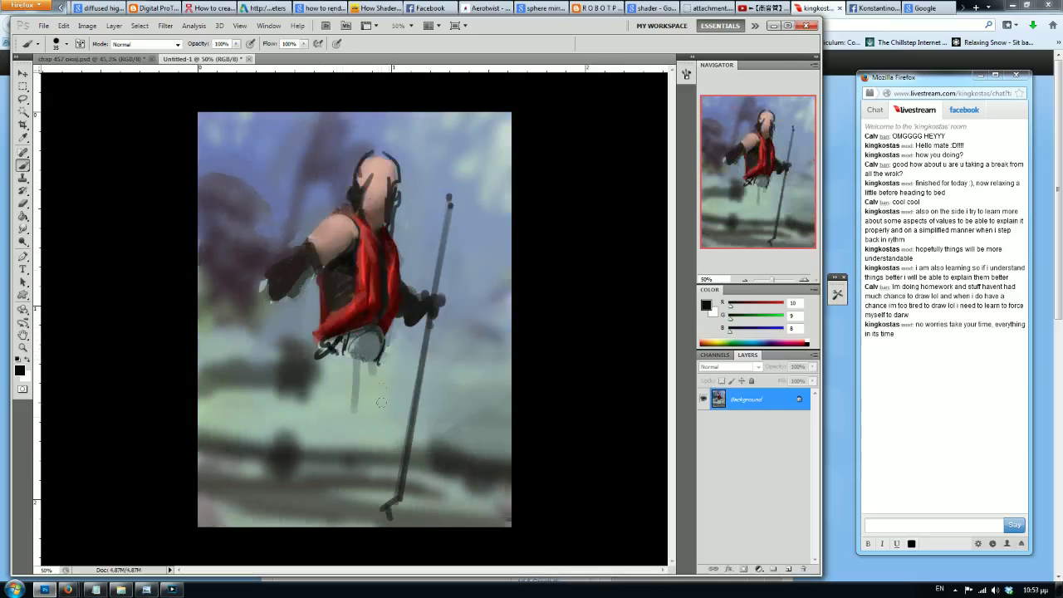
key("alt")
Step: Cover the dark patch at the cloak's lower-left edge with grey-blue sampled beside the arm
key("r")
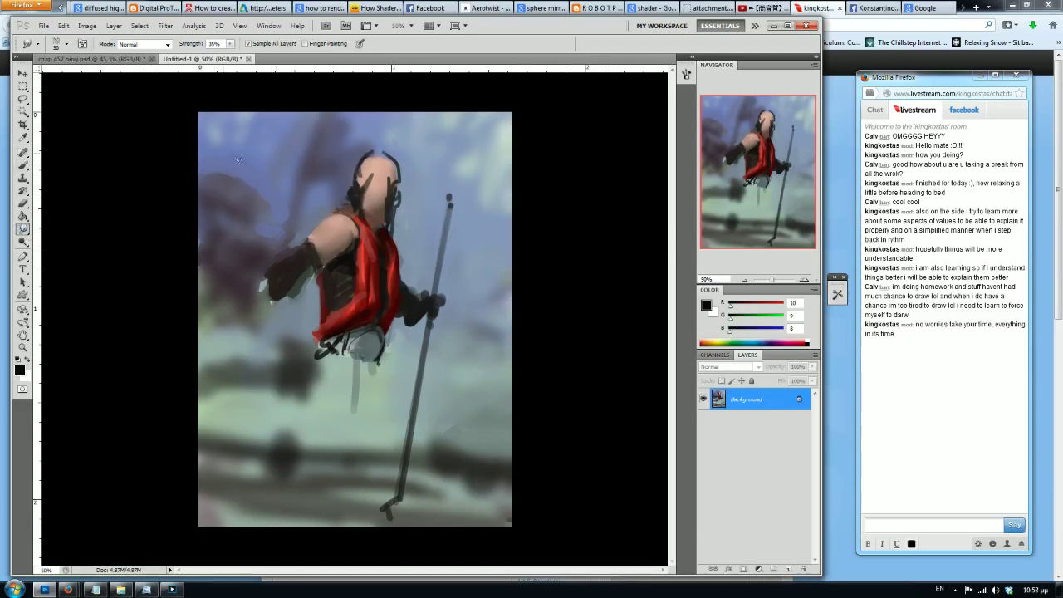
left_click(23, 164)
left_click(361, 340, "alt")
left_click(367, 258, "alt")
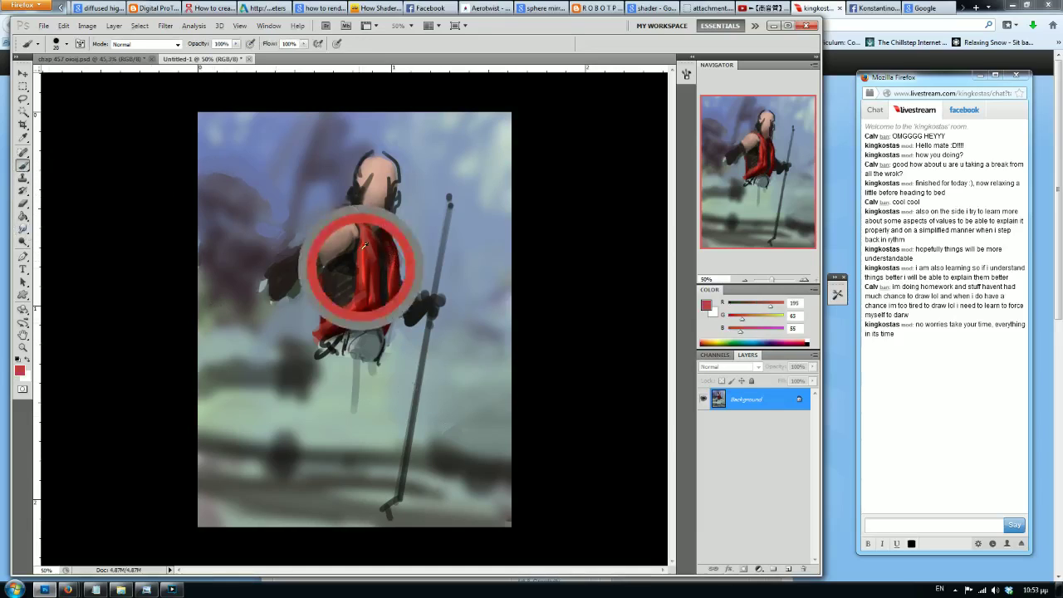
left_click(358, 267, "alt")
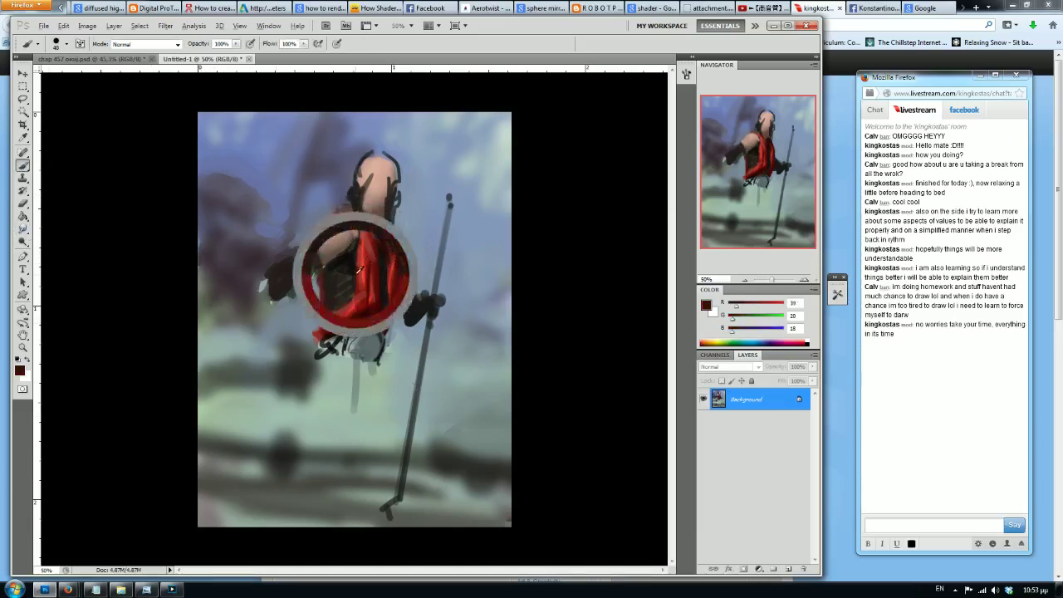
left_click(349, 270, "alt")
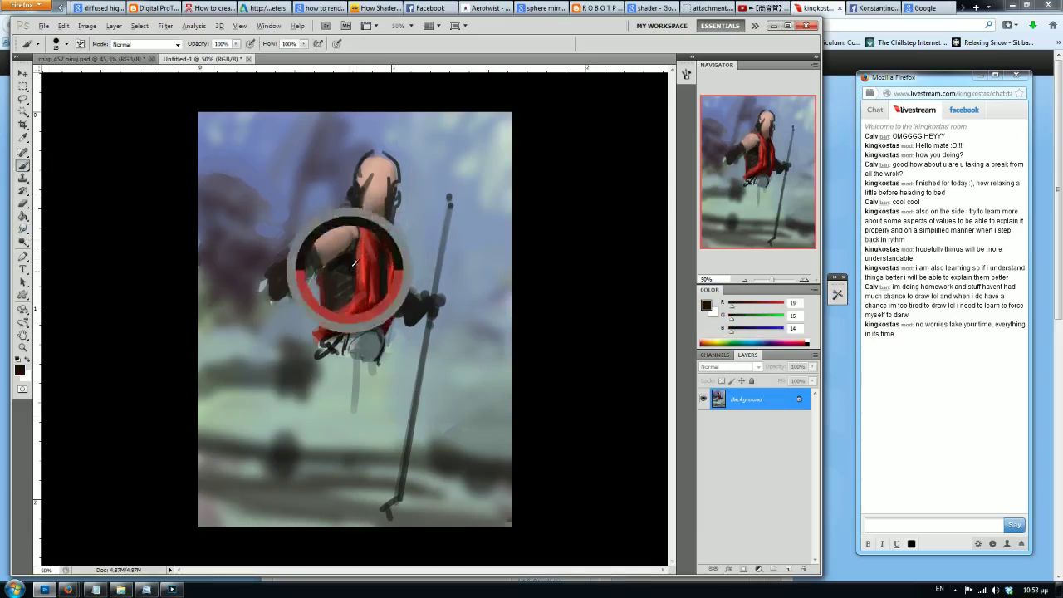
left_click(362, 317, "alt")
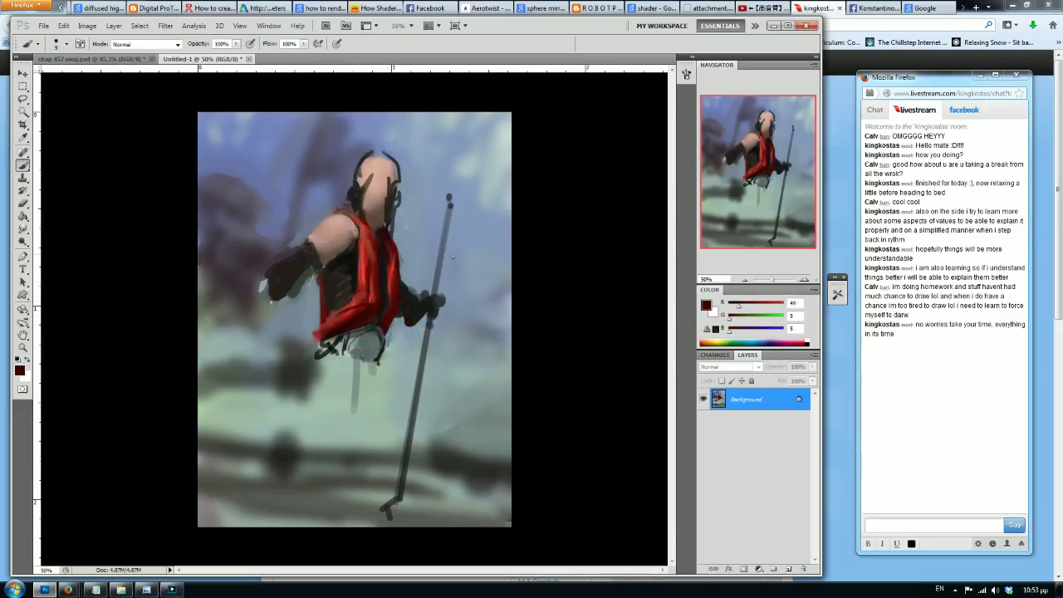
left_click(343, 300, "alt")
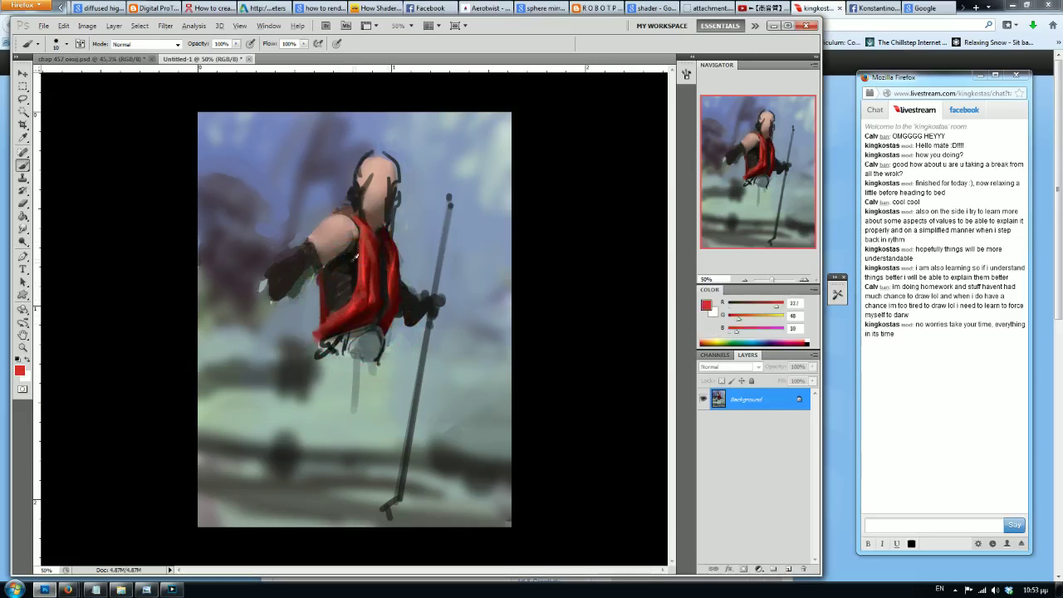
left_click(314, 292, "alt")
left_click_drag(312, 334, 320, 356)
Step: Paint three thin pale strokes down the chest with a size-15 brush
key("ctrl+shift+h")
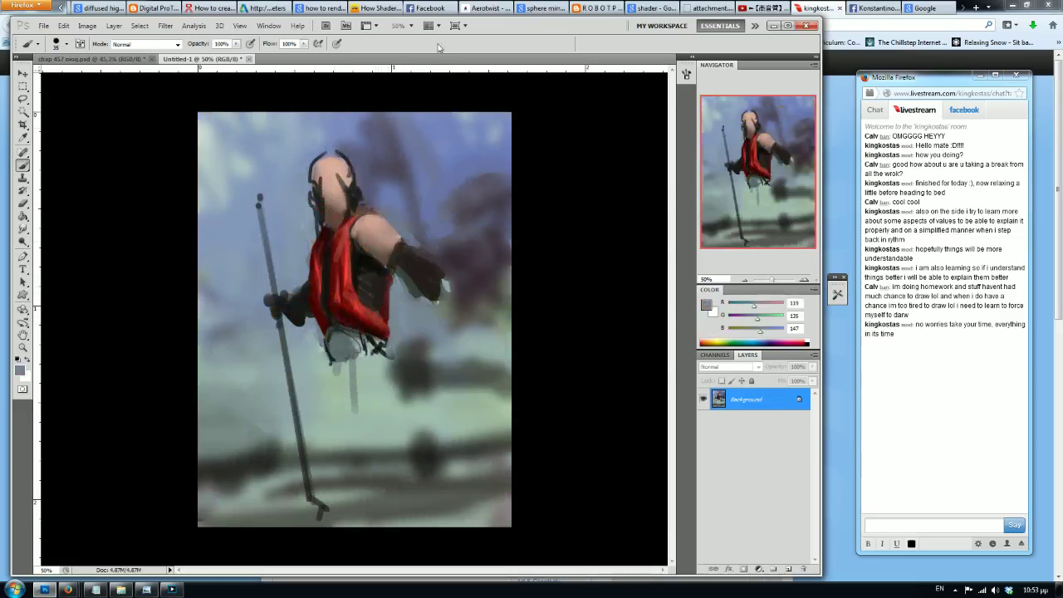
key("bracketleft")
key("bracketleft")
left_click(373, 234, "alt")
left_click(352, 346, "alt")
left_click(357, 378, "alt")
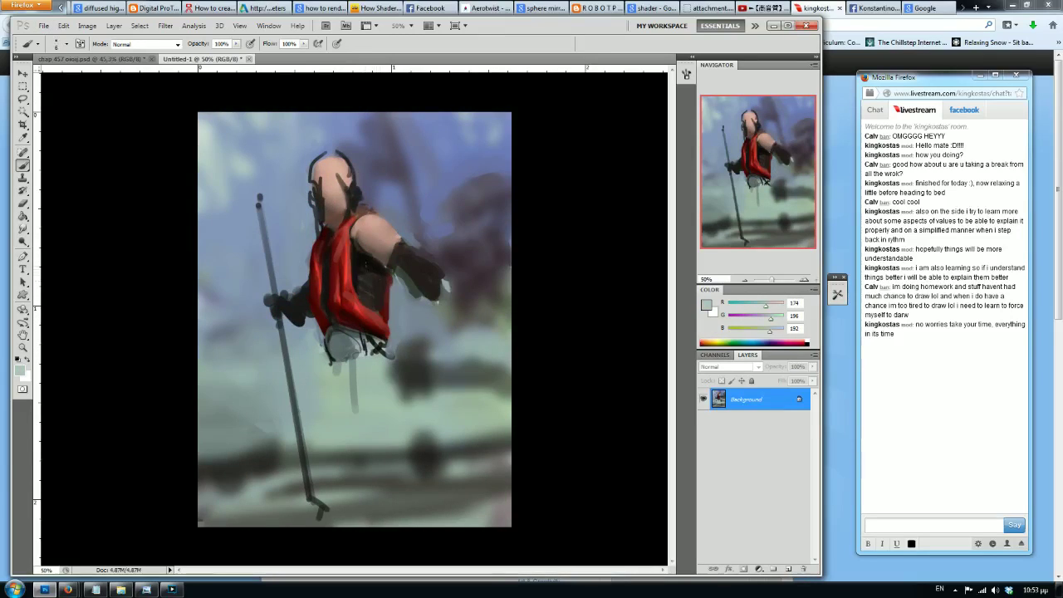
left_click_drag(374, 264, 370, 305)
left_click_drag(355, 246, 370, 277)
left_click_drag(352, 237, 372, 284)
Step: Hatch light grey over the dark chest, then mirror the painting horizontally
left_click_drag(742, 316, 745, 323)
left_click_drag(744, 331, 743, 336)
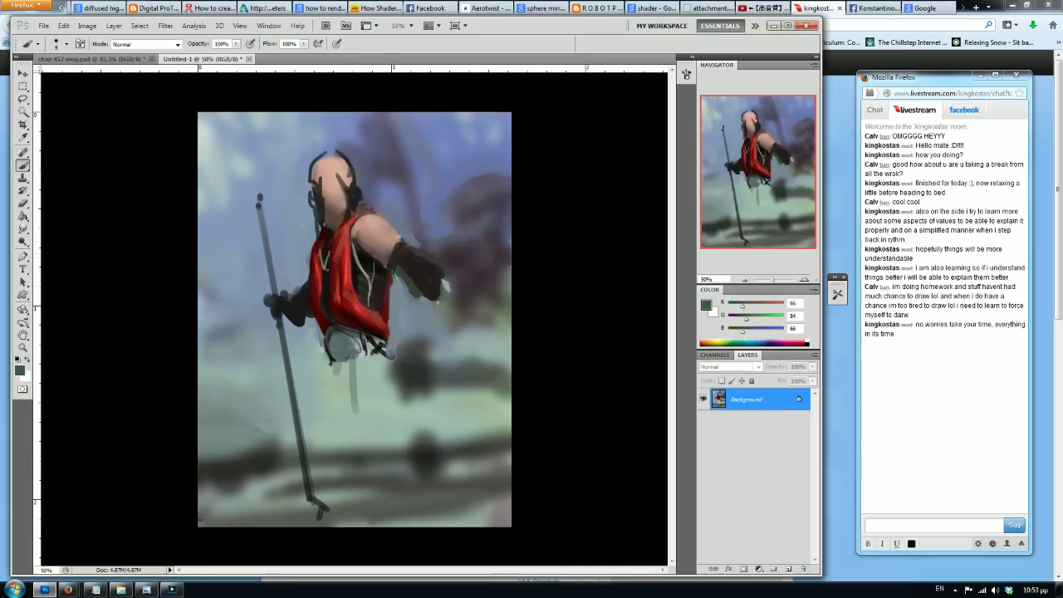
left_click(324, 278, "alt")
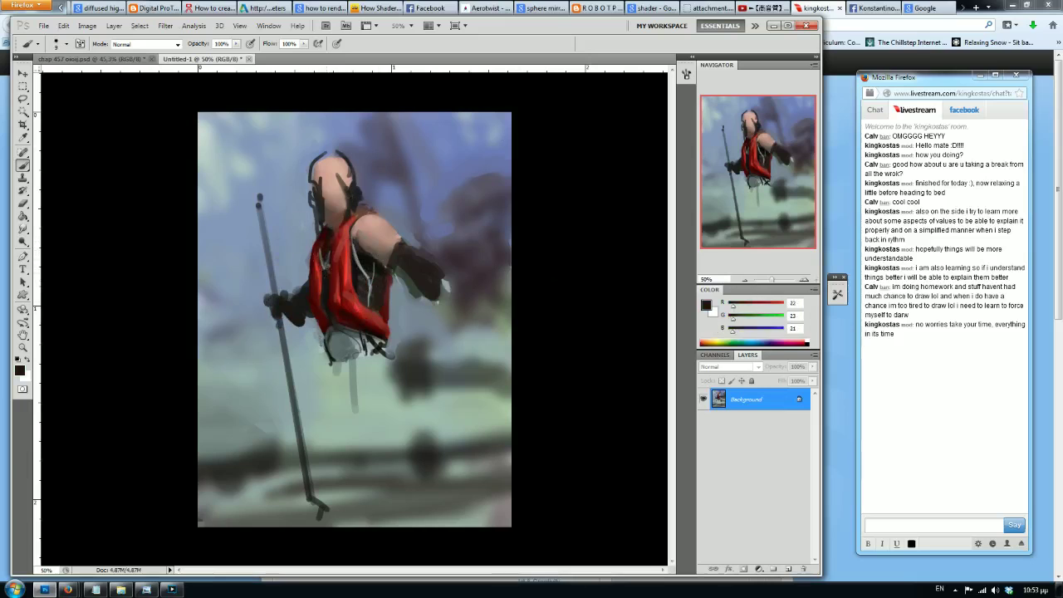
left_click(321, 247, "alt")
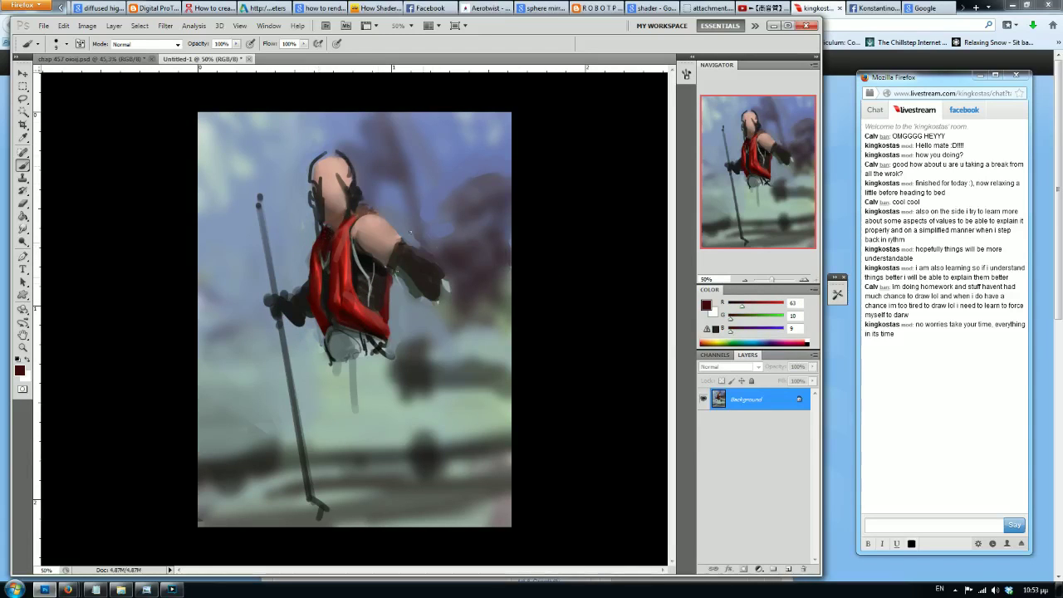
left_click(368, 266, "alt")
left_click(365, 272, "alt")
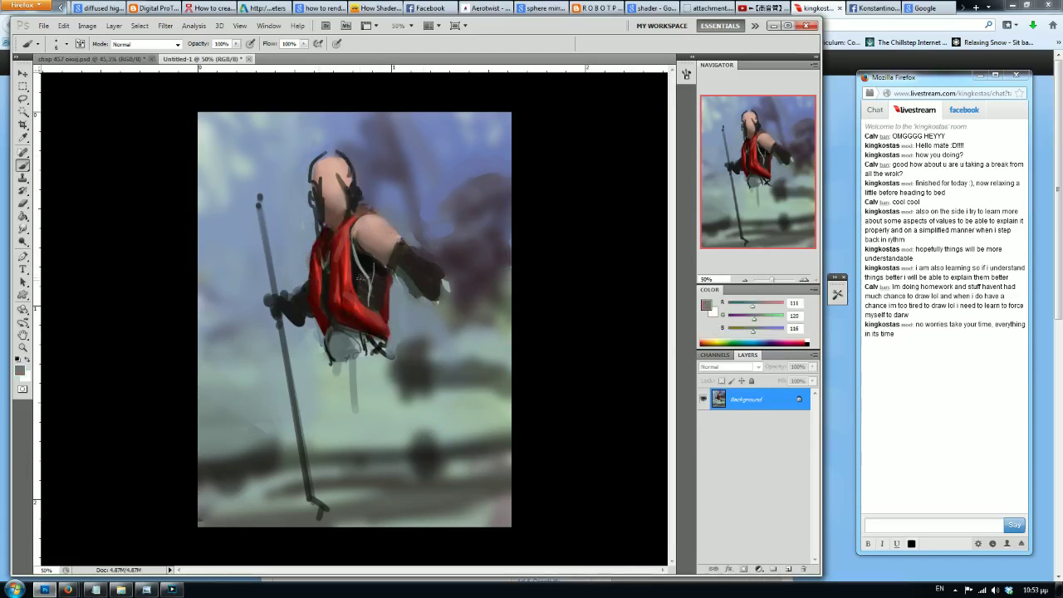
mouse_move(369, 272)
left_mouse_down()
mouse_move(382, 307)
mouse_move(362, 264)
mouse_move(378, 301)
left_mouse_up()
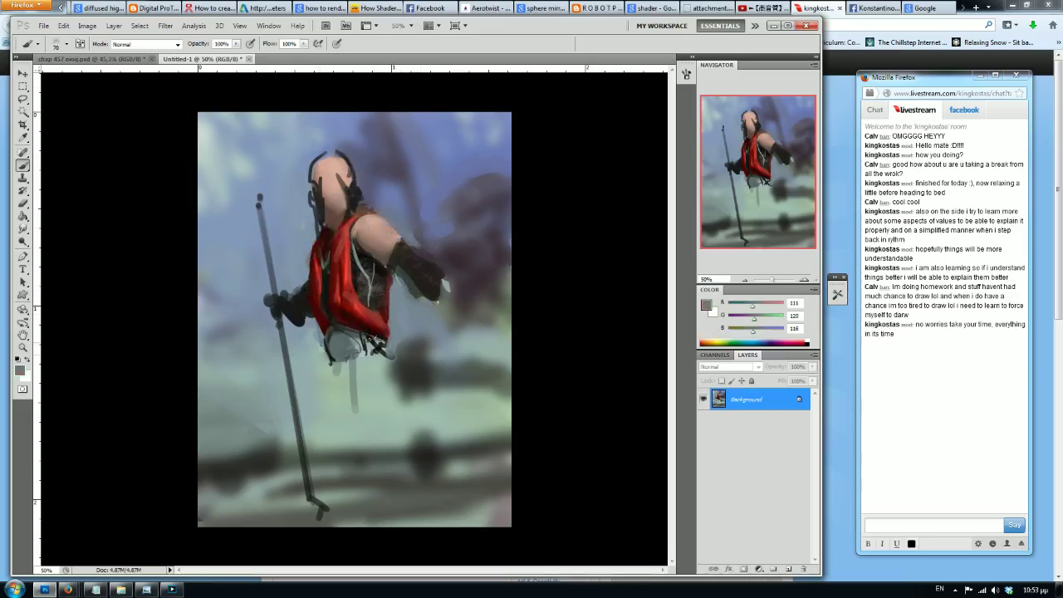
left_click(369, 342, "alt")
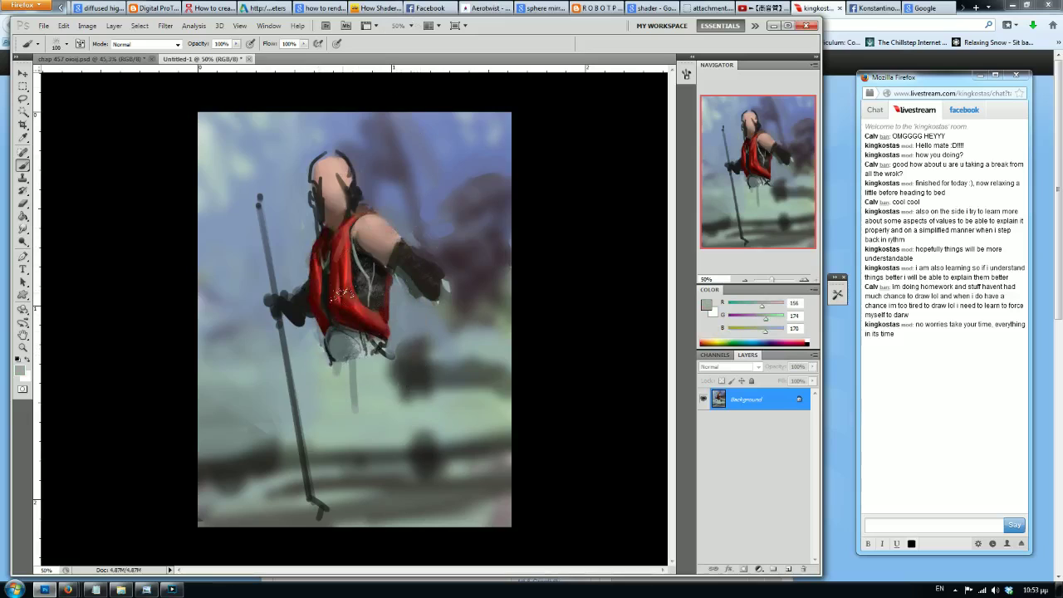
key("h")
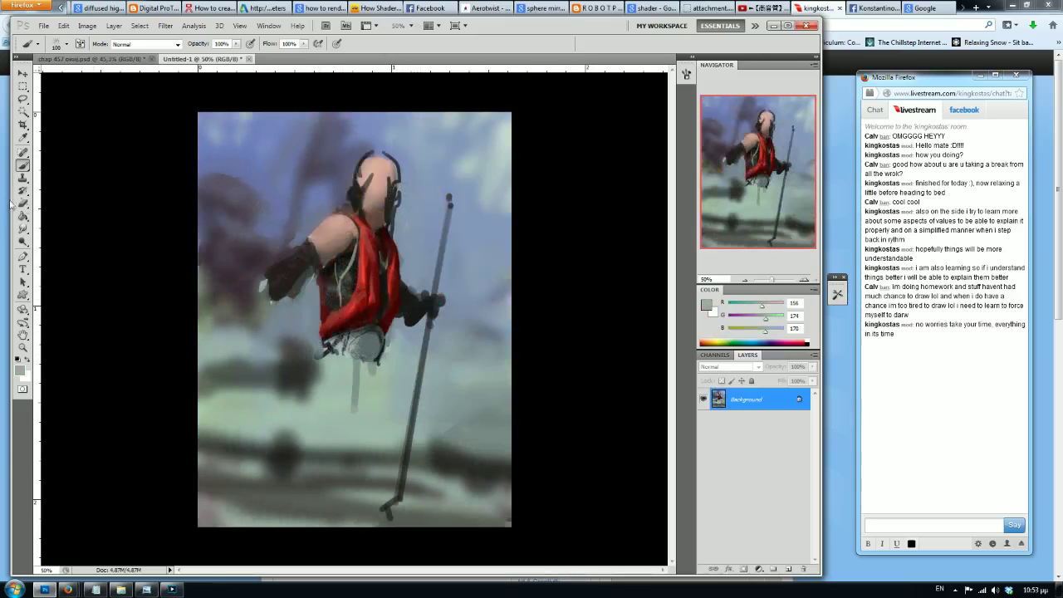
left_click(22, 229)
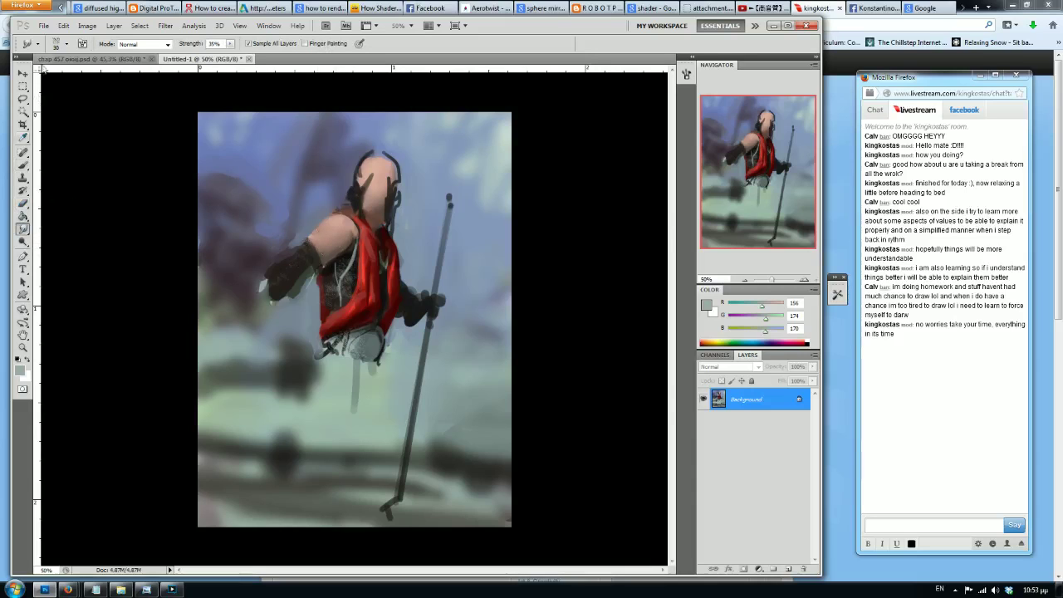
left_click(22, 165)
left_click(63, 25)
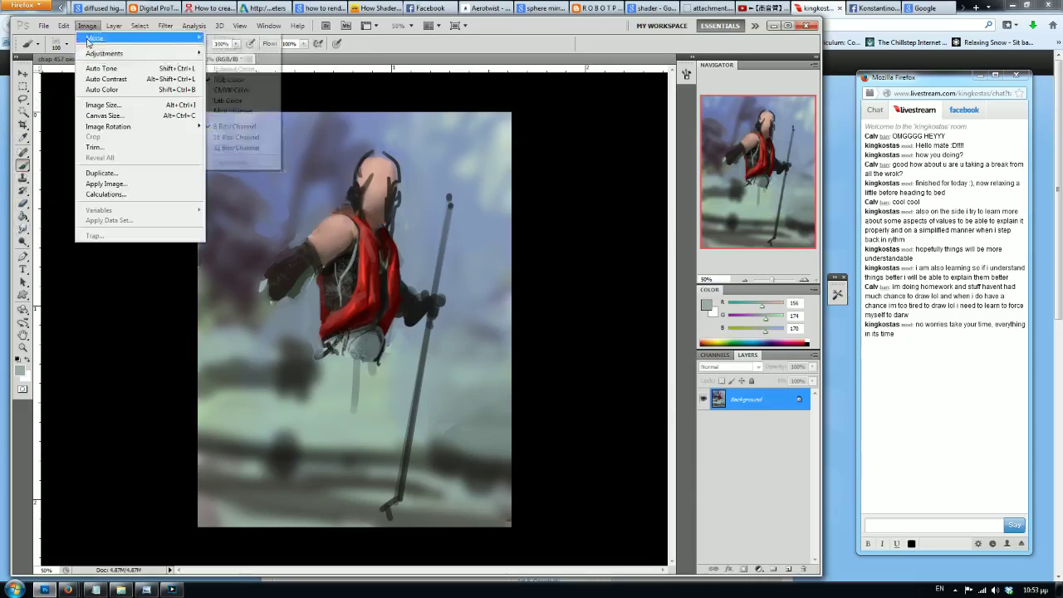
left_click(98, 61)
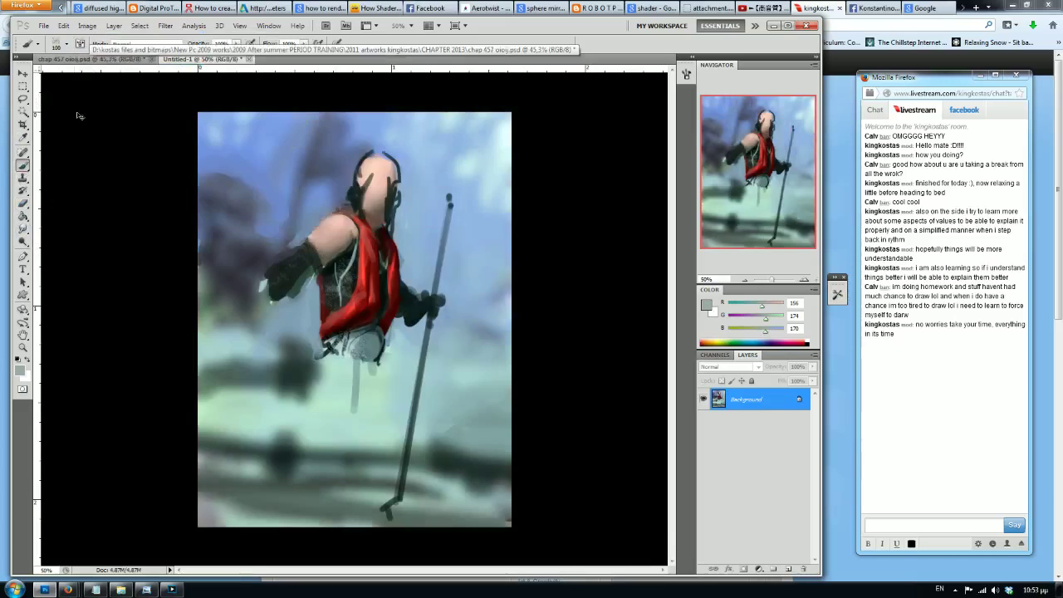
key("h")
left_click(87, 25)
key("Escape")
key("i")
key("ctrl+shift+b")
left_click_drag(837, 295, 886, 295)
left_click(836, 294)
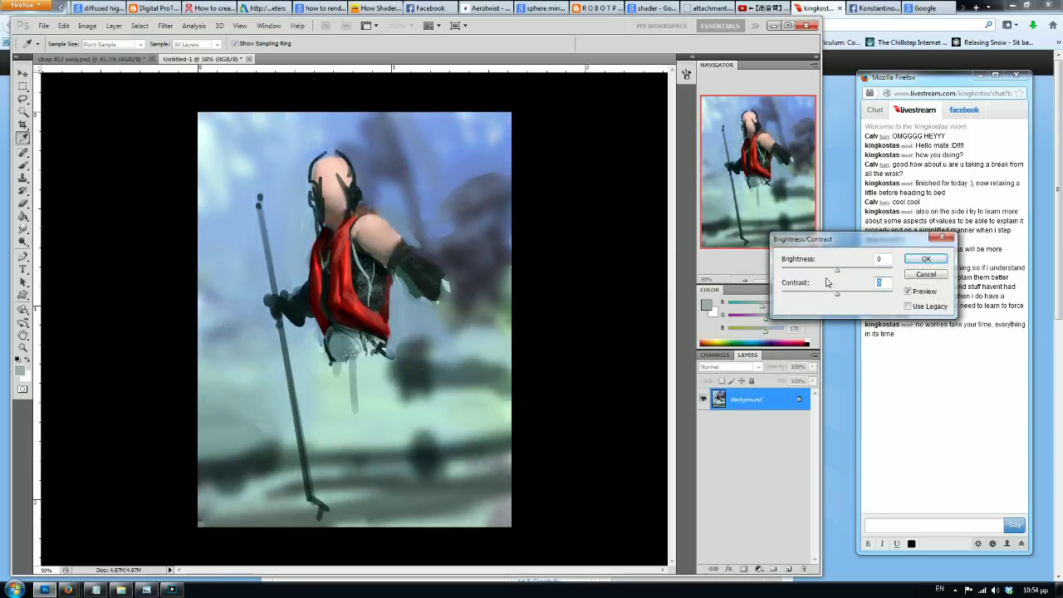
left_click_drag(822, 272, 814, 274)
left_click(913, 278, "alt")
left_click(913, 280)
key("h")
left_click(22, 165)
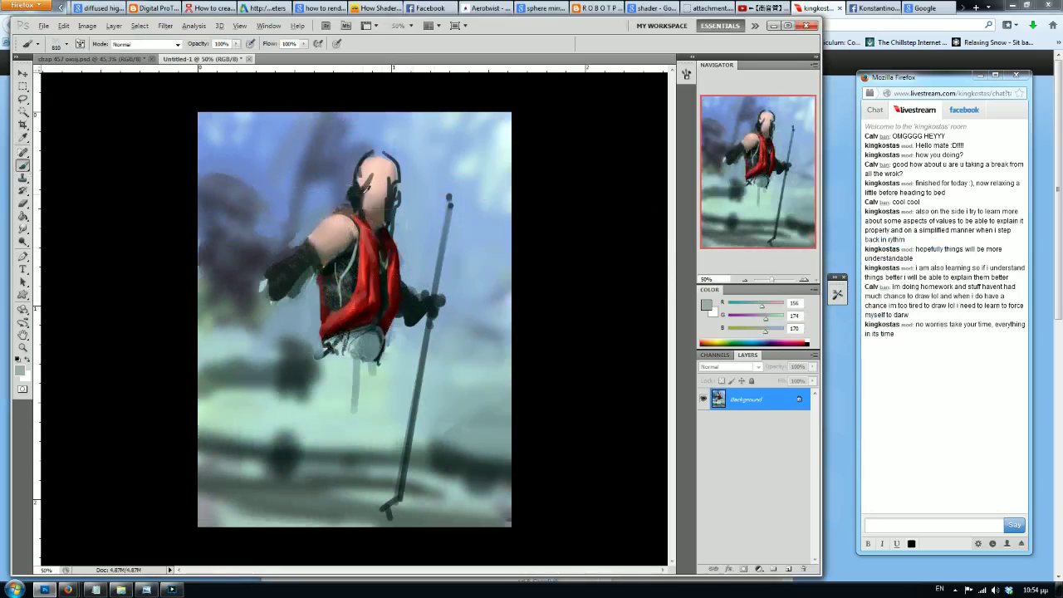
Step: Paint dark hair strands over the helmet and left of the face at brush sizes 125–200
left_click(372, 196, "alt")
key("bracketleft")
key("bracketleft")
key("bracketleft")
left_click_drag(365, 161, 365, 233)
left_click_drag(411, 265, 400, 232)
mouse_move(397, 194)
left_mouse_down()
mouse_move(387, 163)
mouse_move(384, 177)
mouse_move(365, 166)
mouse_move(402, 191)
mouse_move(400, 218)
mouse_move(364, 176)
mouse_move(376, 157)
mouse_move(401, 254)
mouse_move(415, 249)
mouse_move(410, 282)
mouse_move(386, 183)
left_mouse_up()
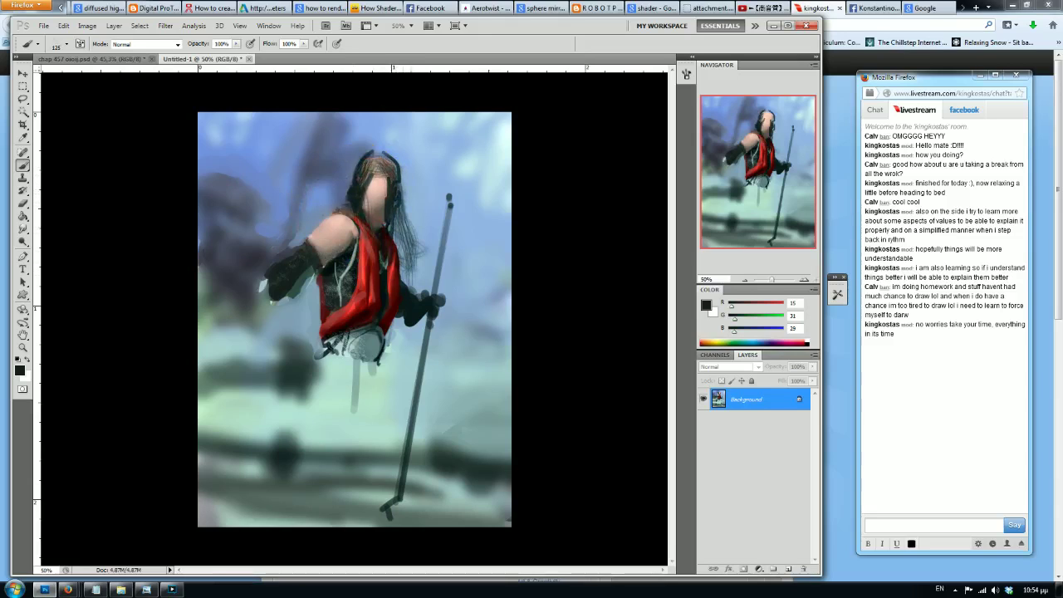
key("h")
key("bracketright")
key("bracketright")
key("bracketright")
key("bracketright")
key("bracketright")
left_click_drag(308, 215, 313, 249)
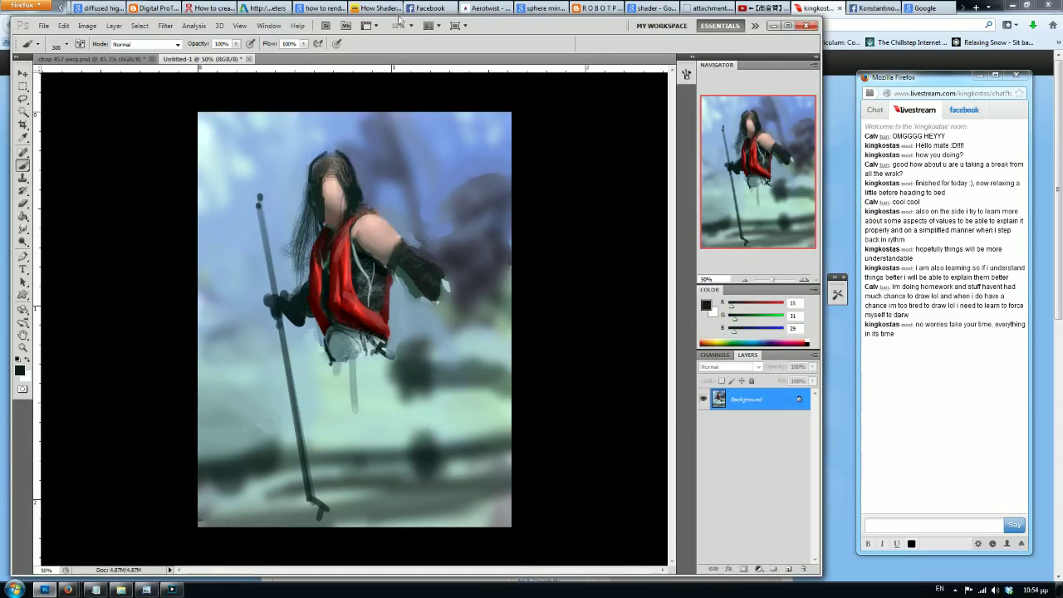
Step: Switch to the Z- Hard Round 90 translucent preset and add a light blue highlight atop the hair
key("bracketright")
left_click(306, 222, "alt")
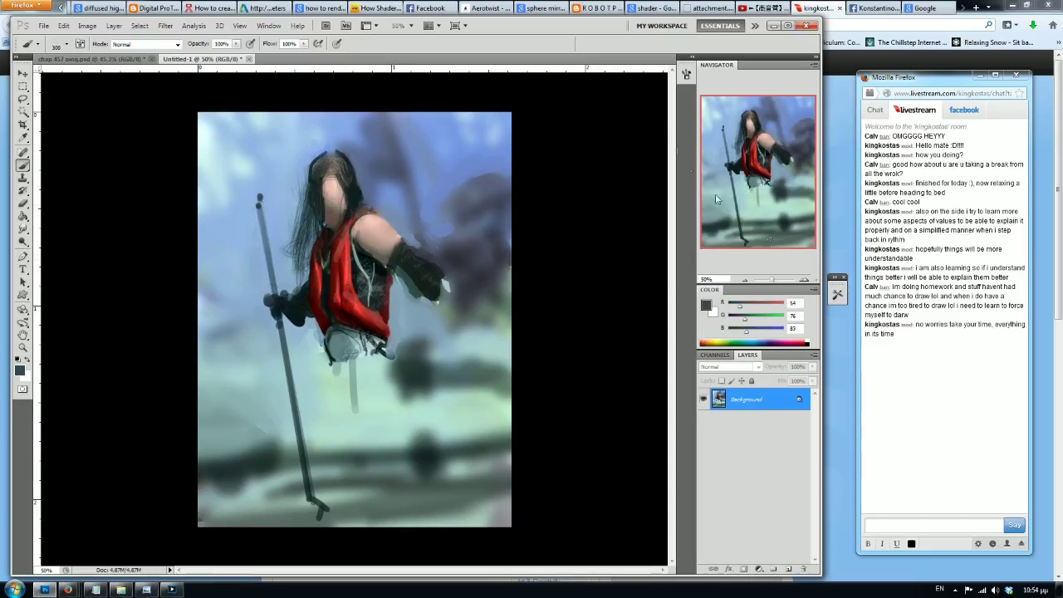
left_click(837, 293)
left_click_drag(822, 316, 824, 440)
left_click(785, 478)
left_click(837, 293)
left_click(392, 199, "alt")
mouse_move(351, 194)
left_mouse_down()
mouse_move(349, 160)
mouse_move(349, 211)
mouse_move(352, 200)
left_mouse_up()
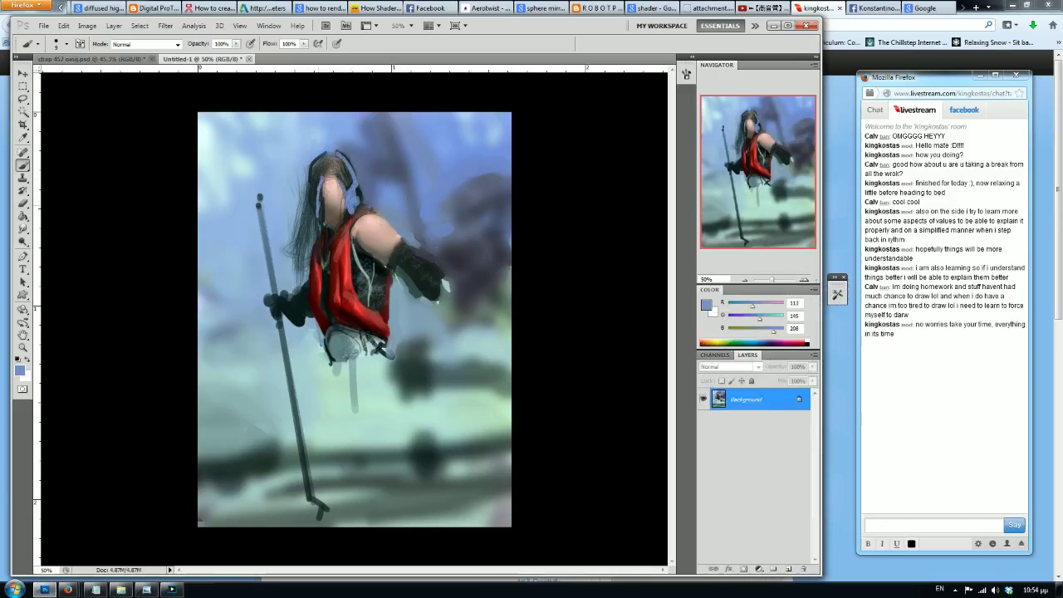
Step: Paint light blue highlights on the top left of the hair, then sample light blue from the headpiece
left_click_drag(316, 158, 310, 183)
left_click(317, 154, "alt")
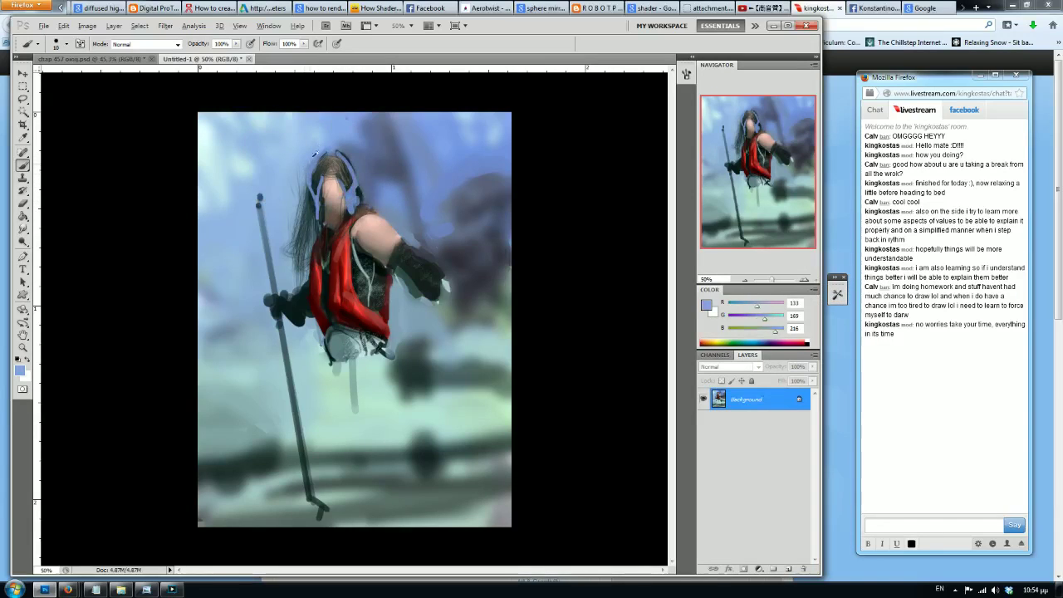
left_click(343, 177, "alt")
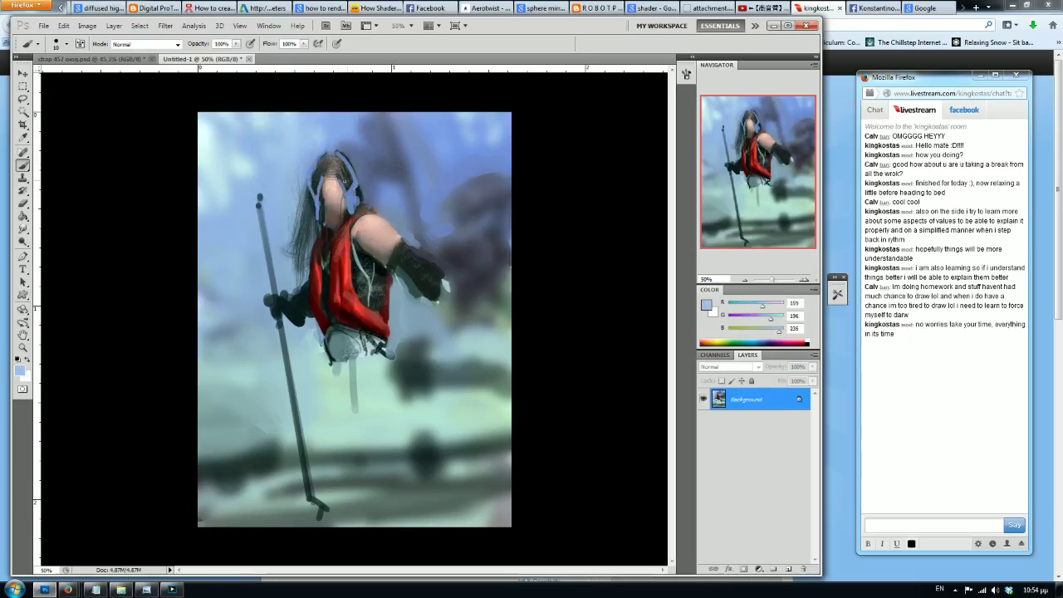
Step: Brighten the headpiece highlights with the Dodge tool at brush sizes 30 and 9
key("o")
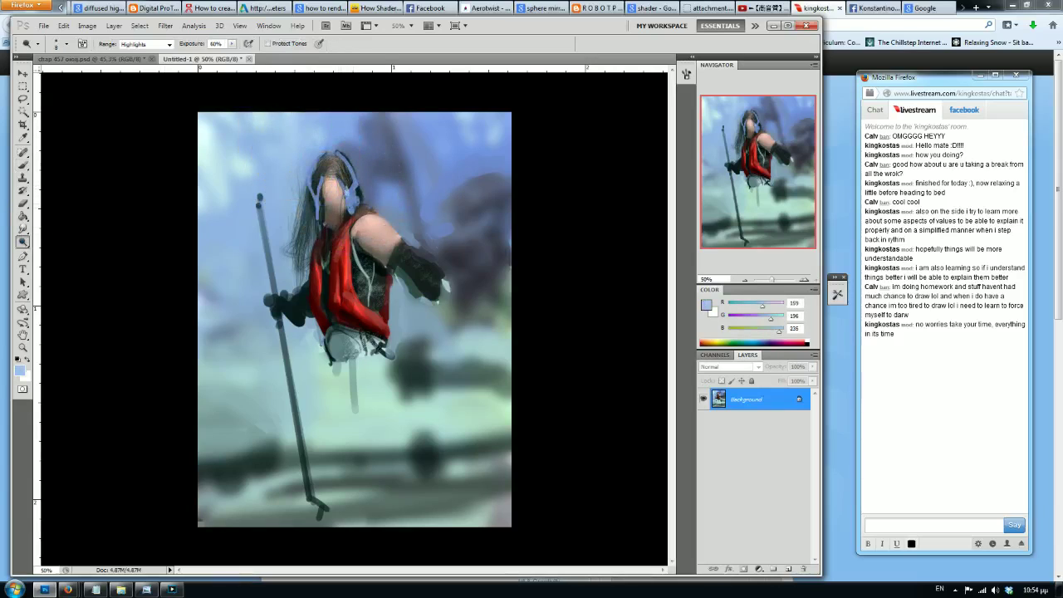
key("bracketright")
key("bracketright")
left_click(349, 207)
key("bracketleft")
key("bracketleft")
key("bracketleft")
left_click_drag(349, 194, 348, 211)
left_click_drag(347, 159, 350, 183)
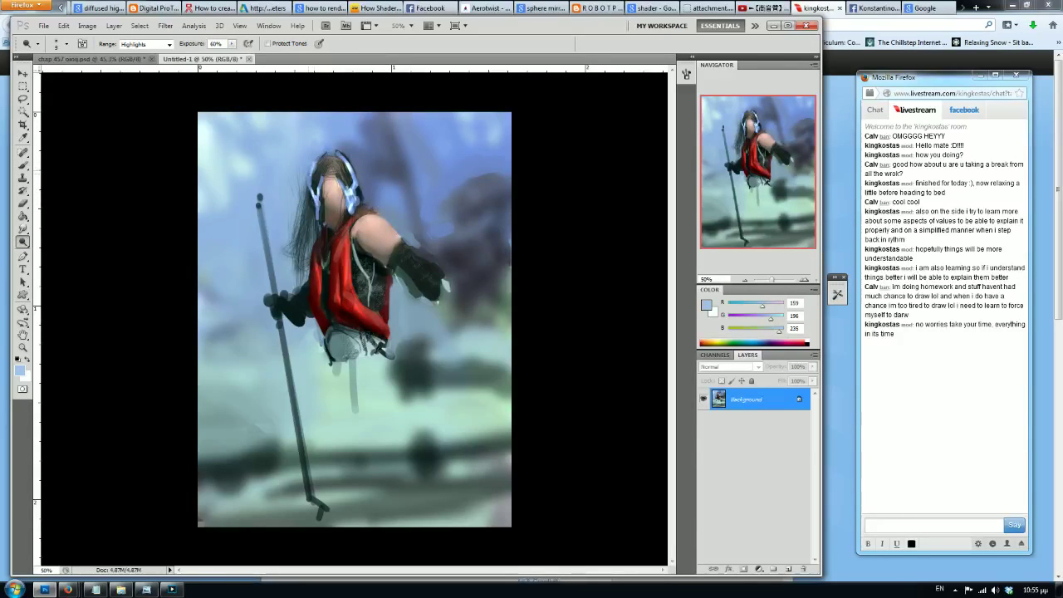
left_click(23, 176)
Step: Clone texture onto the headpiece and hair with a size 25 brush, flipping the canvas horizontally
key("bracketleft")
key("bracketleft")
key("bracketleft")
key("bracketleft")
key("bracketleft")
key("bracketleft")
key("bracketleft")
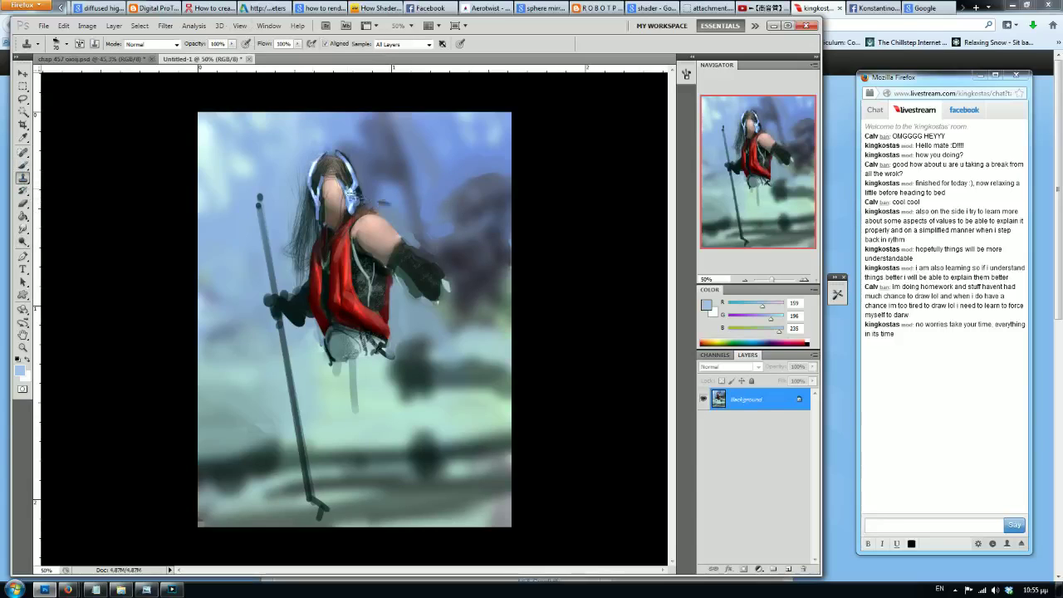
left_click_drag(347, 193, 352, 203)
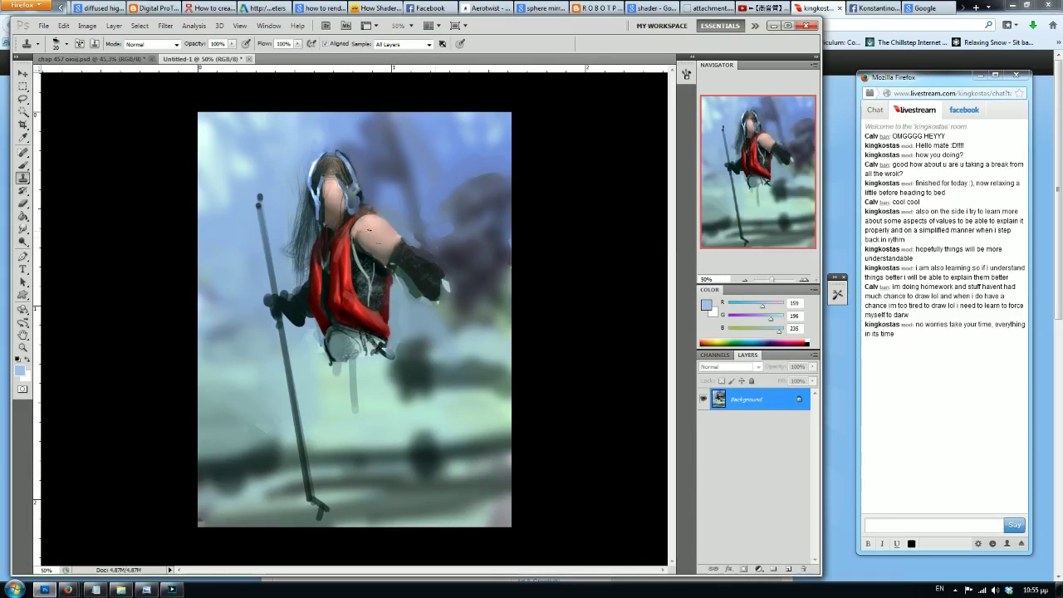
left_click_drag(354, 193, 355, 177)
left_click_drag(317, 205, 318, 222)
key("ctrl+shift+h")
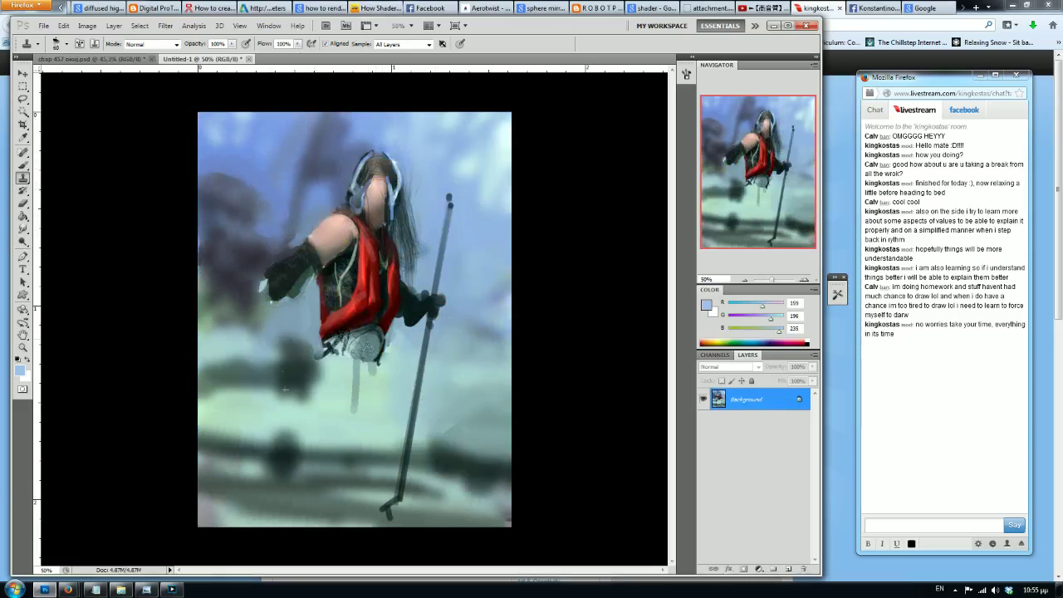
mouse_move(400, 193)
left_mouse_down()
mouse_move(393, 215)
mouse_move(392, 170)
left_mouse_up()
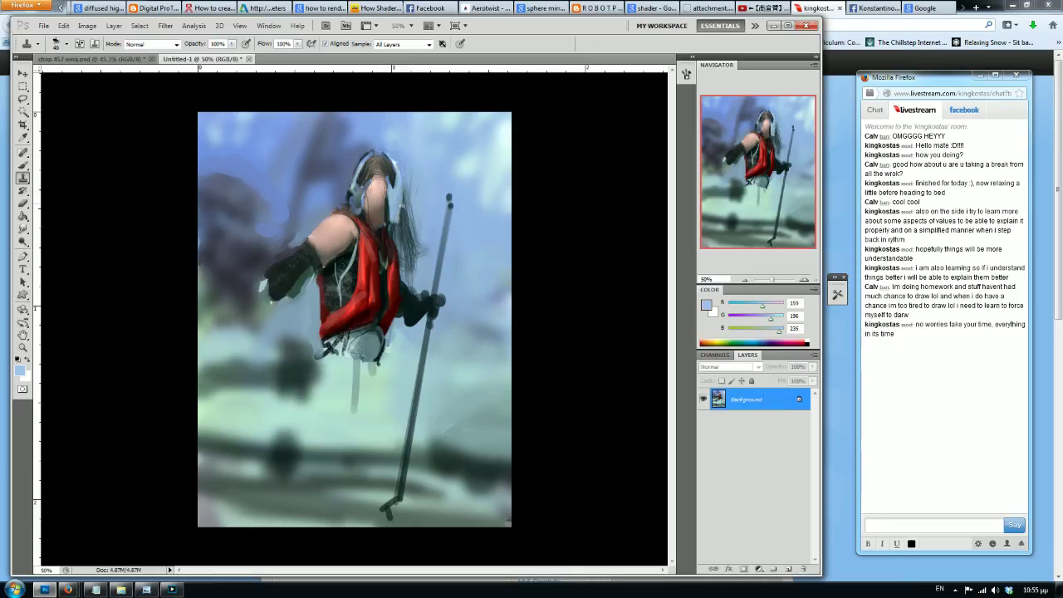
Step: With the Brush, sample skin, dark brown and several light and dark headpiece blues
key("b")
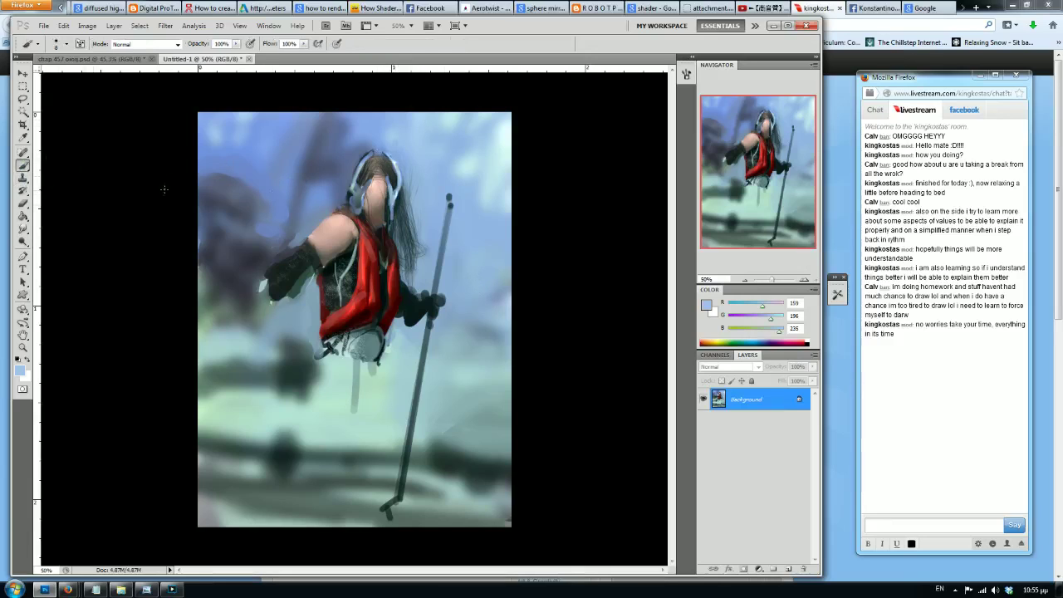
left_click(367, 188, "alt")
left_click(388, 203, "alt")
left_click(394, 183, "alt")
left_click(357, 155, "alt")
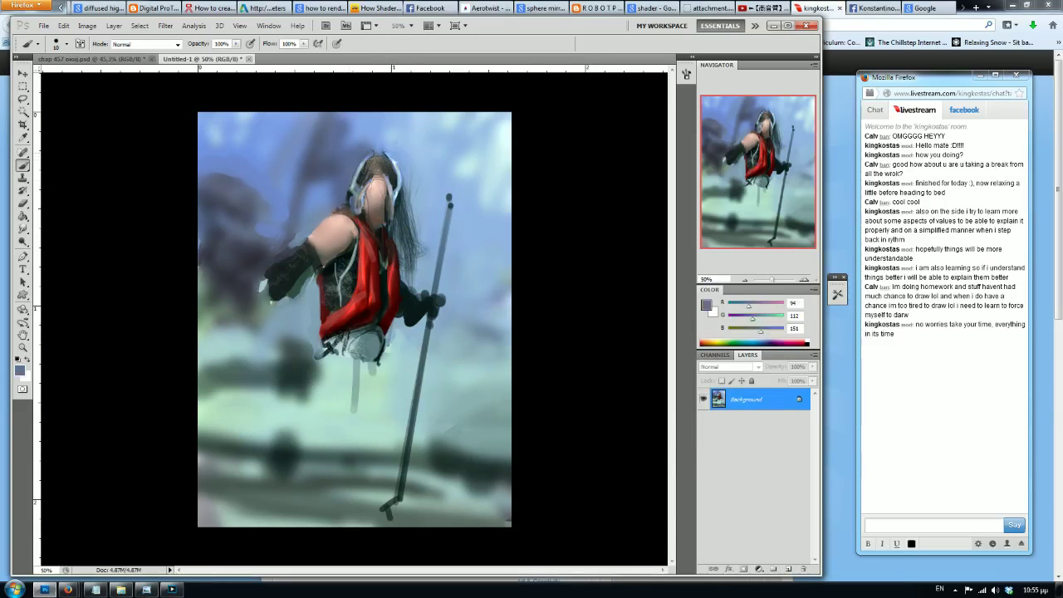
left_click(381, 148, "alt")
left_click(382, 150, "alt")
left_click(388, 157, "alt")
left_click(358, 178, "alt")
left_click(359, 176, "alt")
left_click(393, 181, "alt")
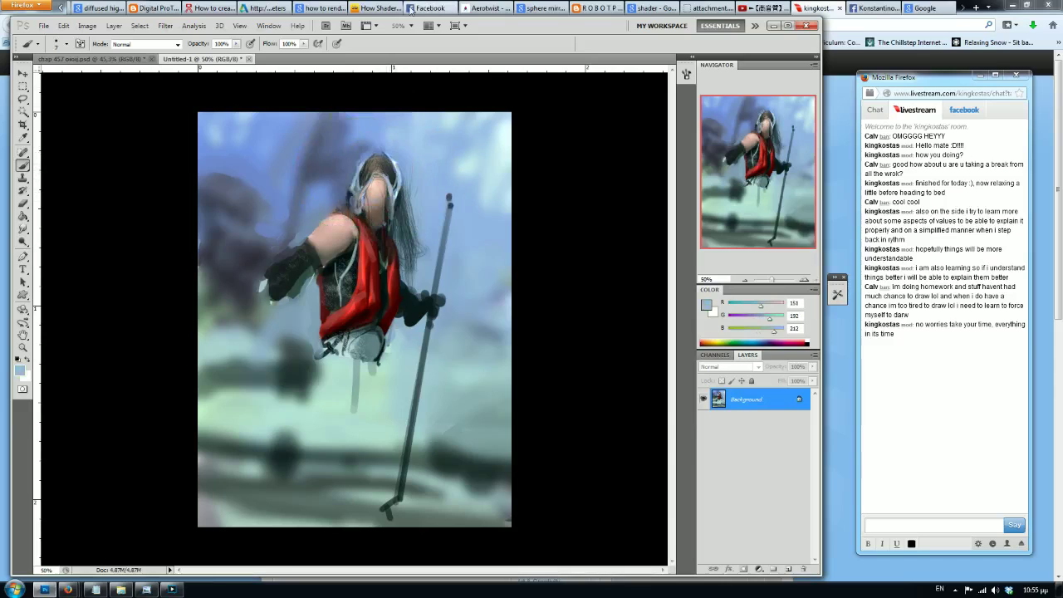
Step: Flip the canvas back, sample headpiece grey-blues and sky blue, then smudge at size 30
key("ctrl+shift+h")
left_click(352, 156, "alt")
left_click(351, 166, "alt")
left_click(345, 166, "alt")
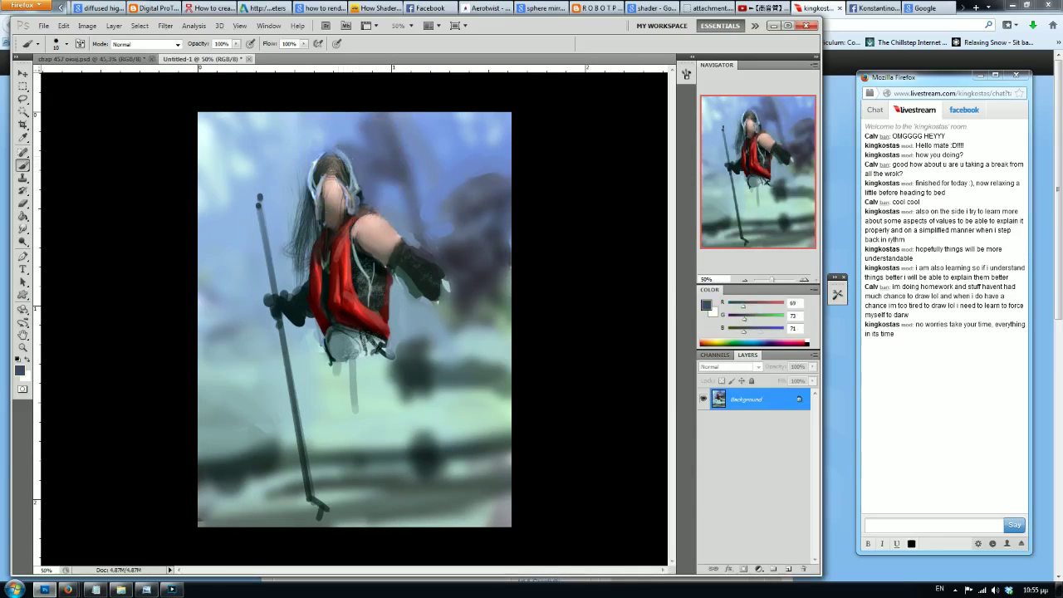
left_click(346, 140, "alt")
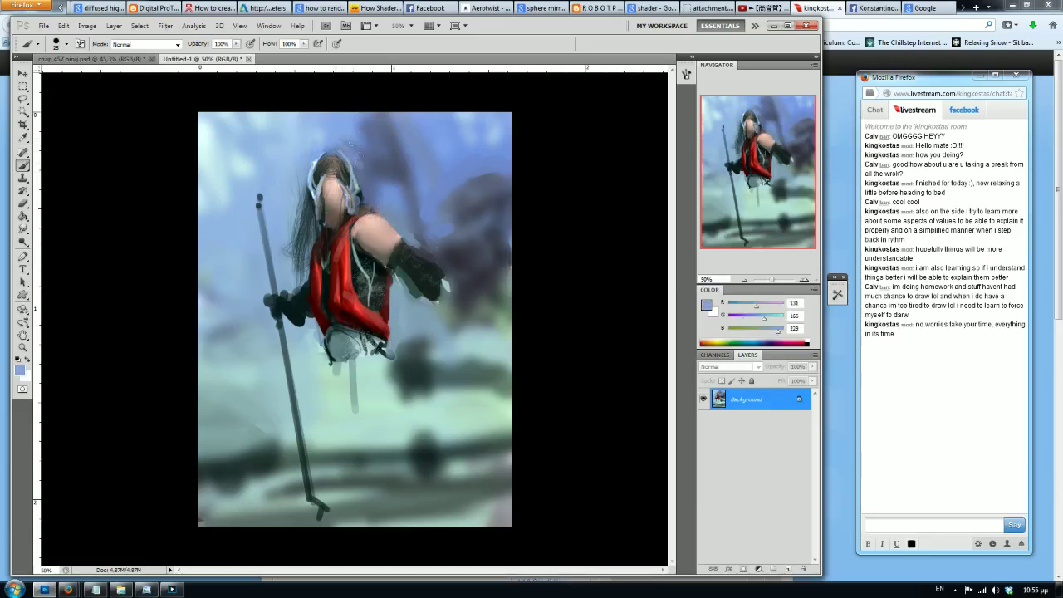
key("r")
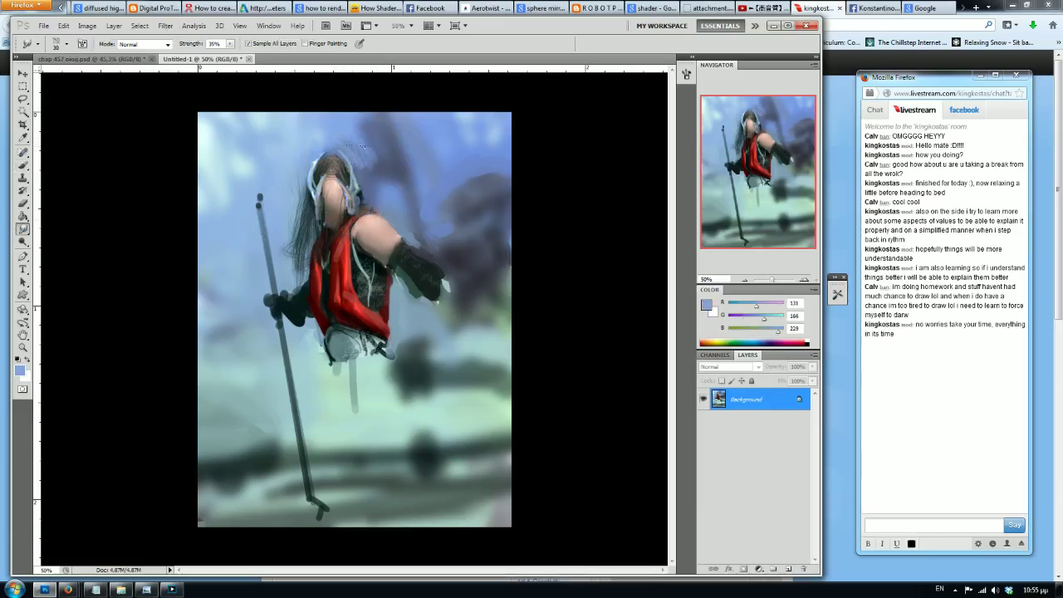
key("bracketleft")
Step: Paint a small dark blue stroke at the face's left edge, then sample hair grey and vest black
key("b")
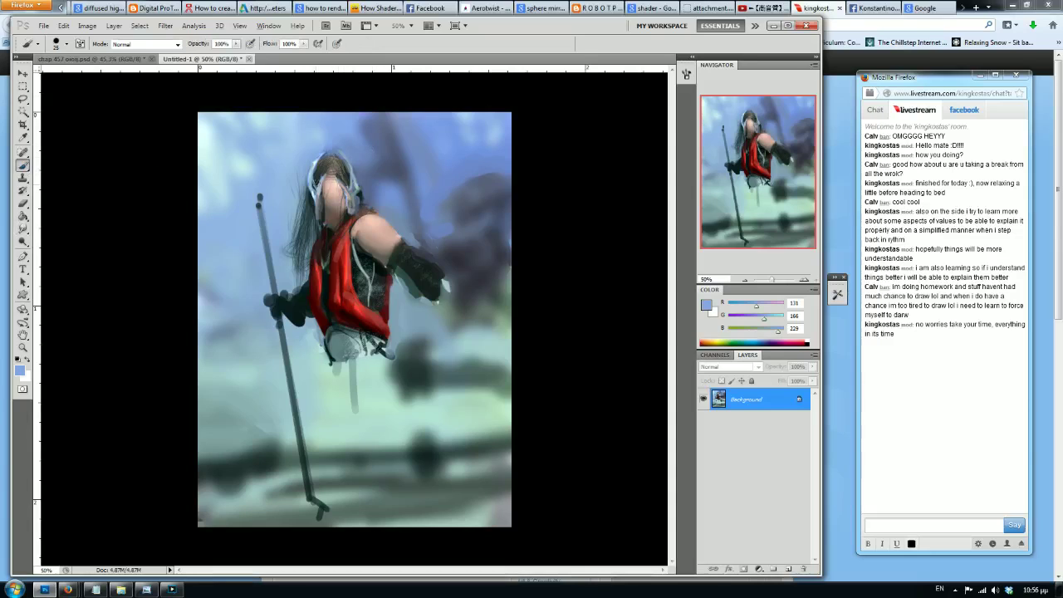
left_click(319, 192, "alt")
key("bracketleft")
key("bracketleft")
left_click_drag(319, 184, 320, 208)
left_click(344, 172, "alt")
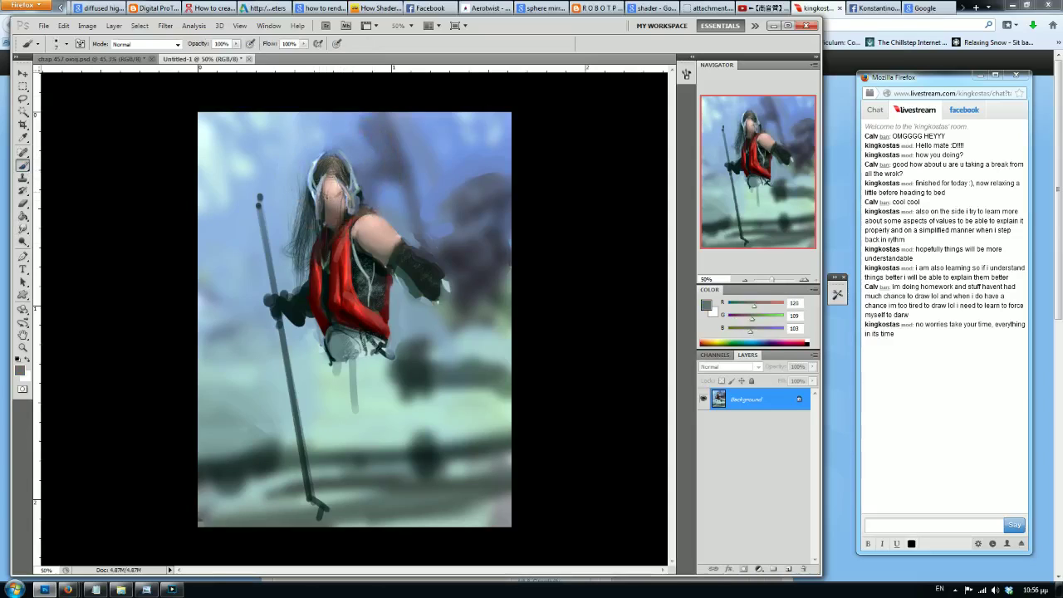
left_click(366, 248, "alt")
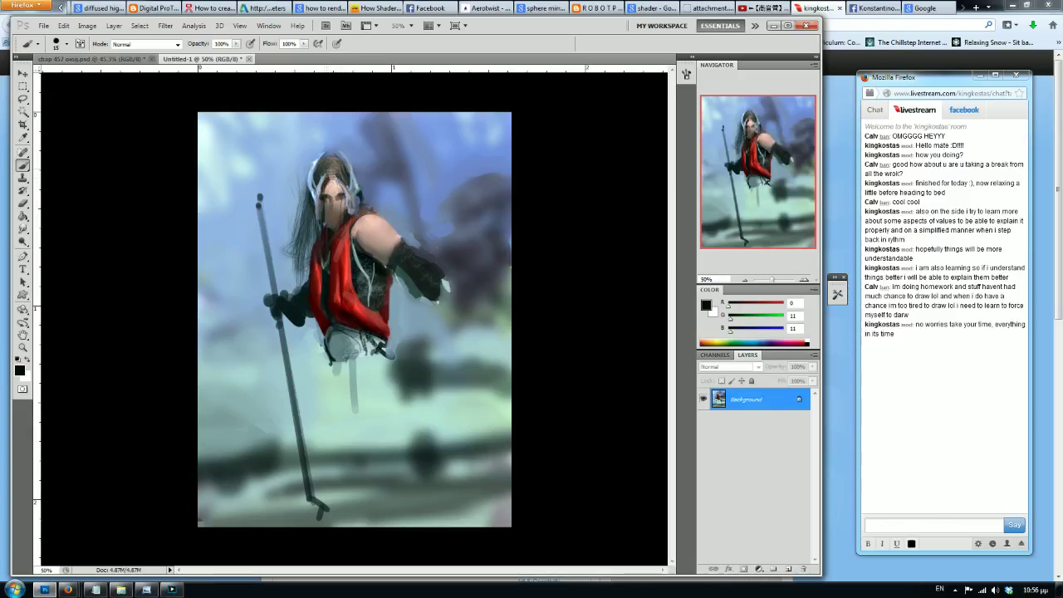
Step: Paint light blue strokes across the top of the head and sample darker grey-blues nearby
key("bracketright")
left_click(304, 187, "alt")
left_click(327, 157, "alt")
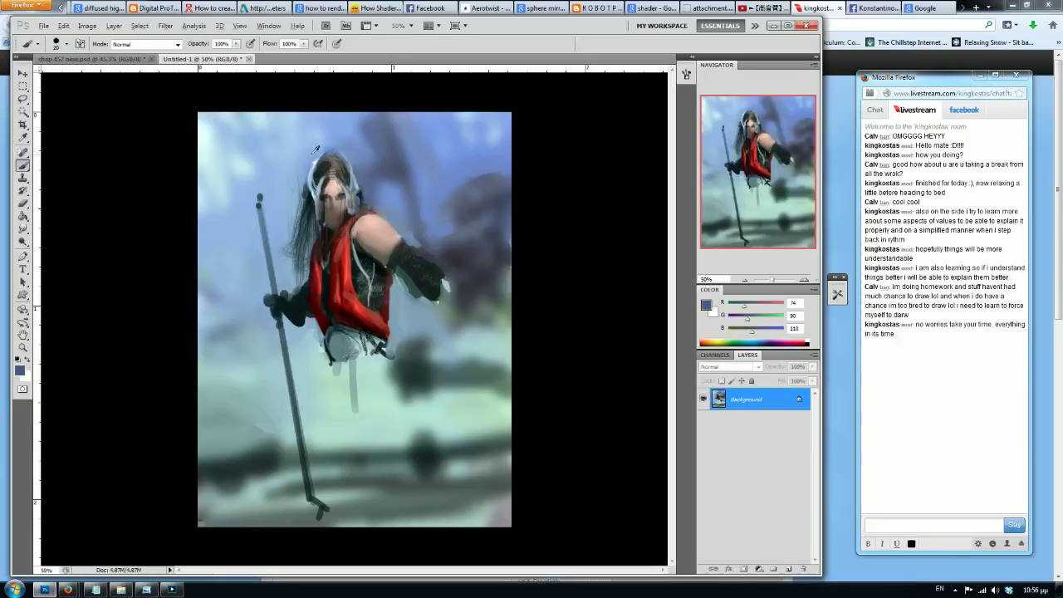
left_click_drag(322, 157, 332, 164)
key("bracketright")
left_click(340, 164, "alt")
left_click(334, 150, "alt")
left_click(331, 172, "alt")
left_click(328, 160, "alt")
left_click(330, 166, "alt")
Step: Flip the canvas, sample the face's skin pink and lighten it to a pale peach
key("h")
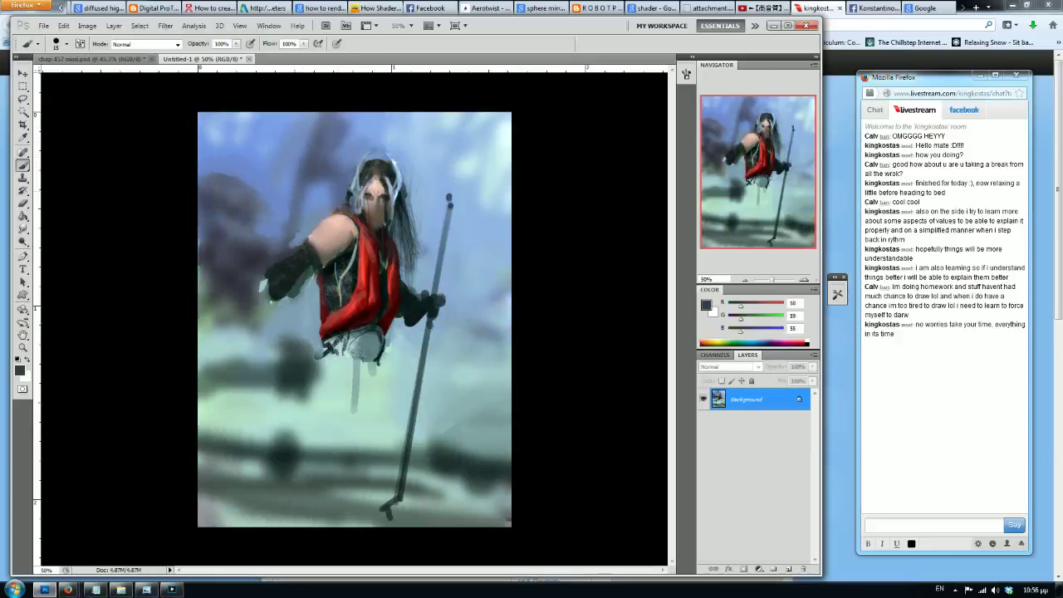
left_click(379, 188, "alt")
left_click(376, 190, "alt")
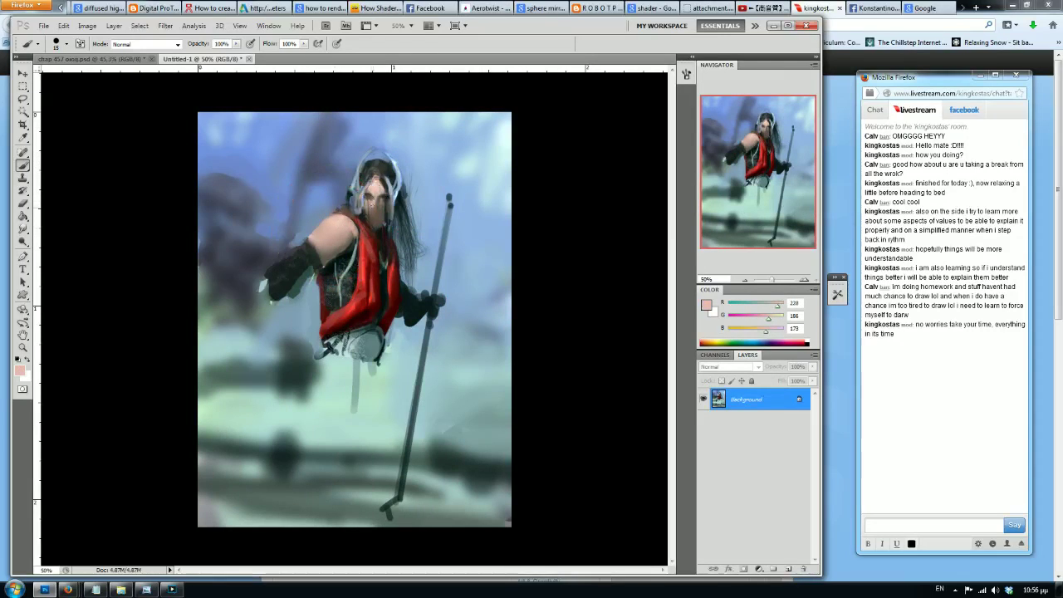
left_click_drag(776, 306, 770, 332)
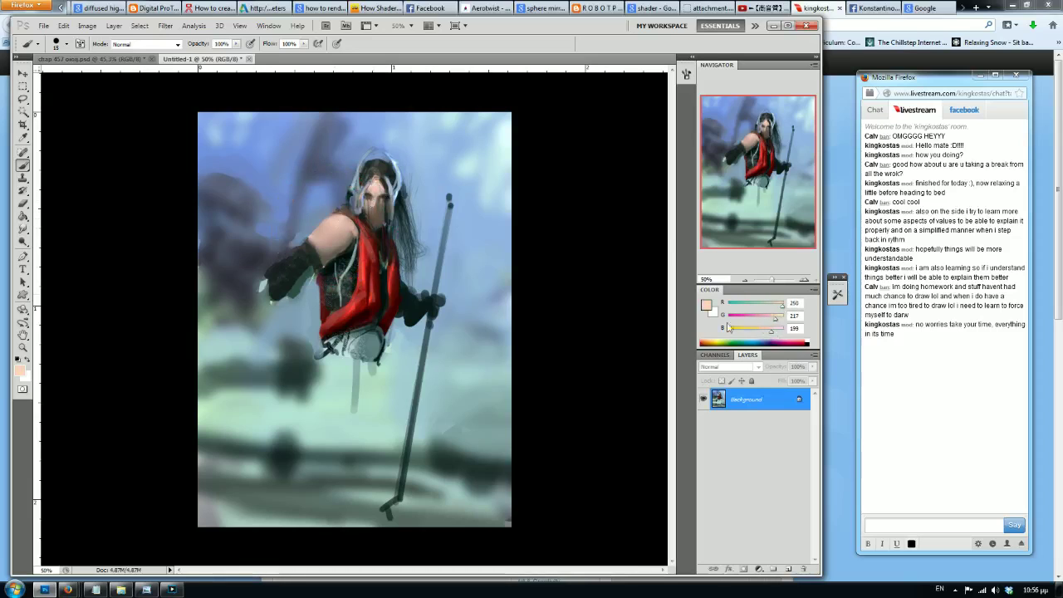
key("bracketleft")
key("bracketright")
Step: Sample face browns, dab a dark mark on the forehead, and flip the canvas back
left_click(375, 190, "alt")
left_click(385, 192, "alt")
key("bracketleft")
key("bracketleft")
left_click(379, 201, "alt")
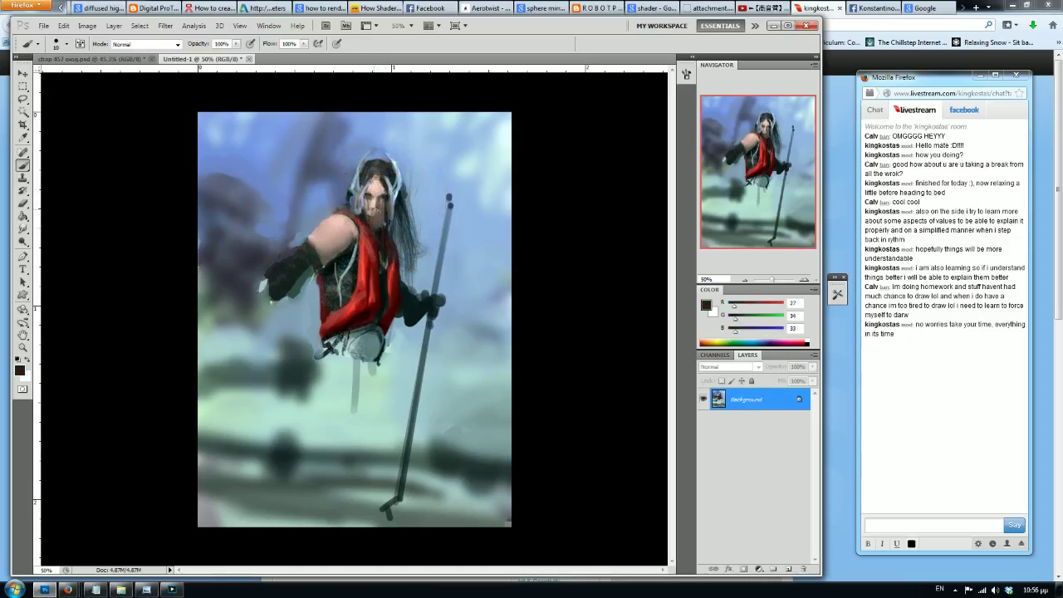
key("bracketright")
left_click(380, 189)
key("ctrl+shift+h")
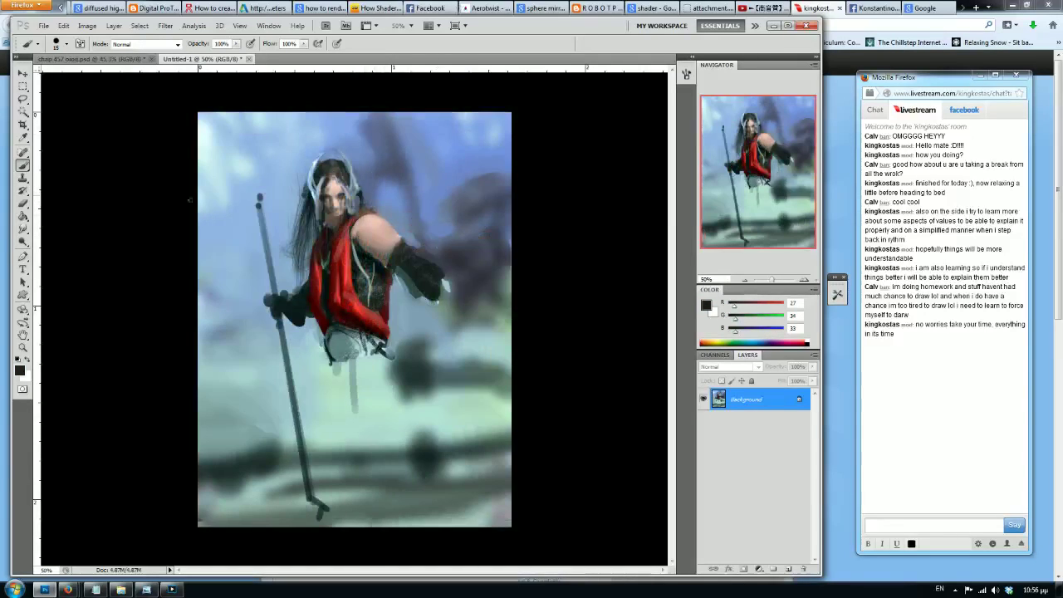
Step: Smudge-blend the face, then sample skin tones and browns from the face with the Brush
left_click(24, 228)
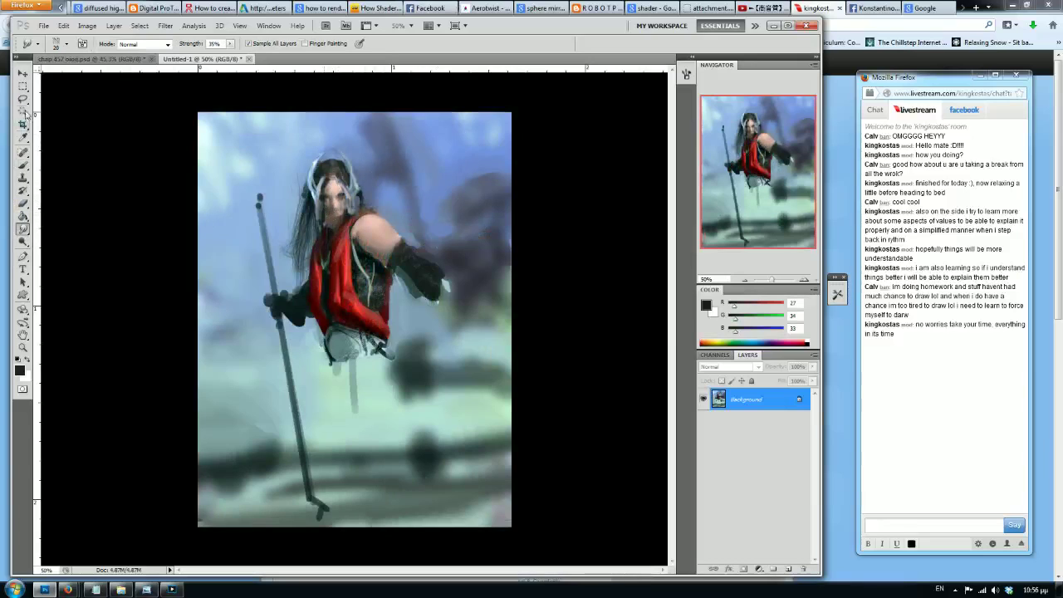
left_click(24, 166)
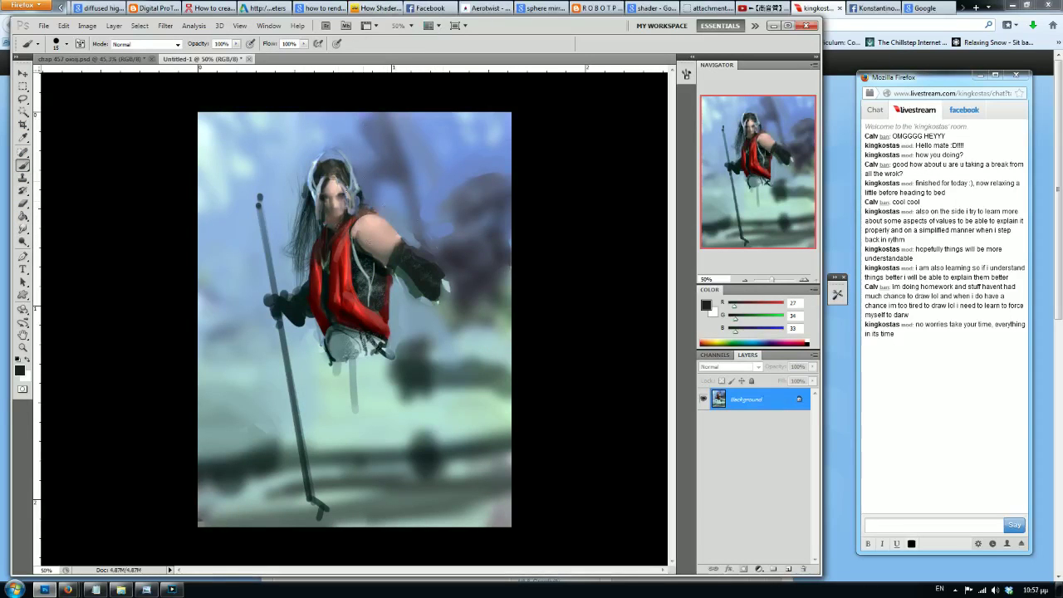
left_click(339, 198, "alt")
key("bracketright")
left_click(332, 213, "alt")
left_click(335, 213, "alt")
left_click(335, 213, "alt")
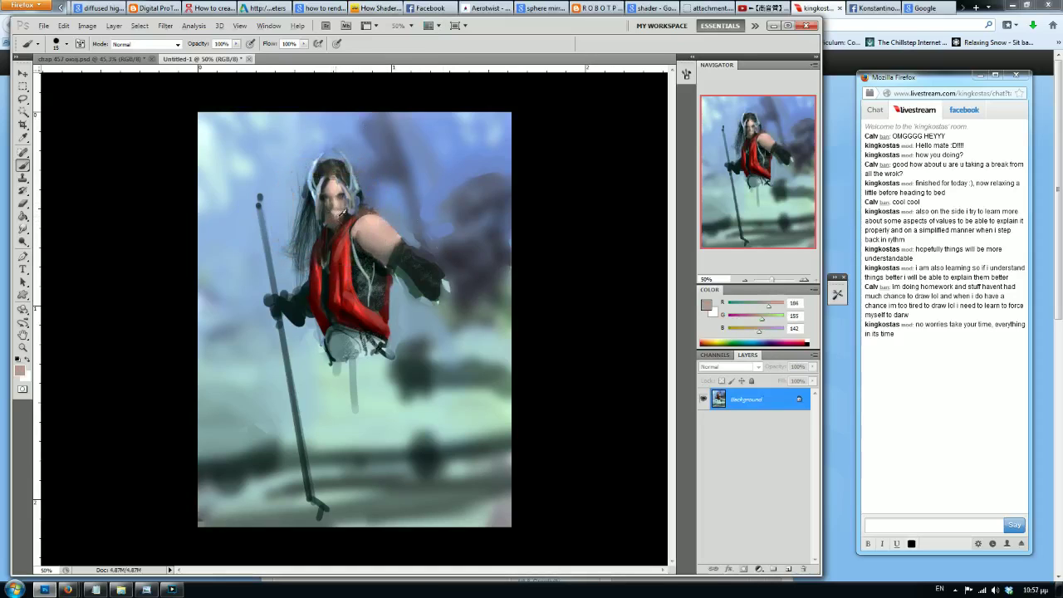
left_click(338, 203, "alt")
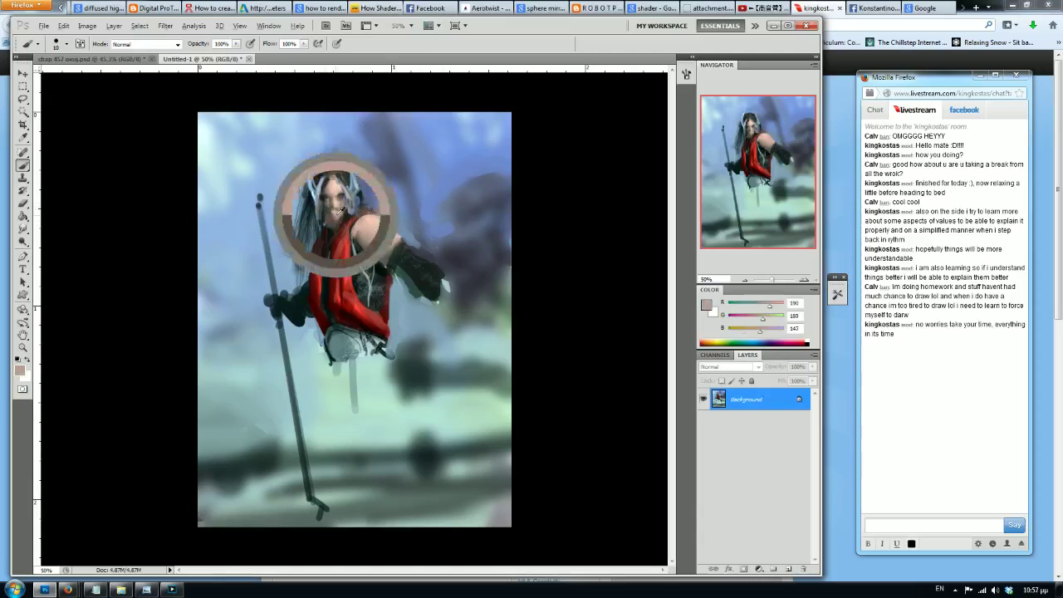
left_click(342, 202, "alt")
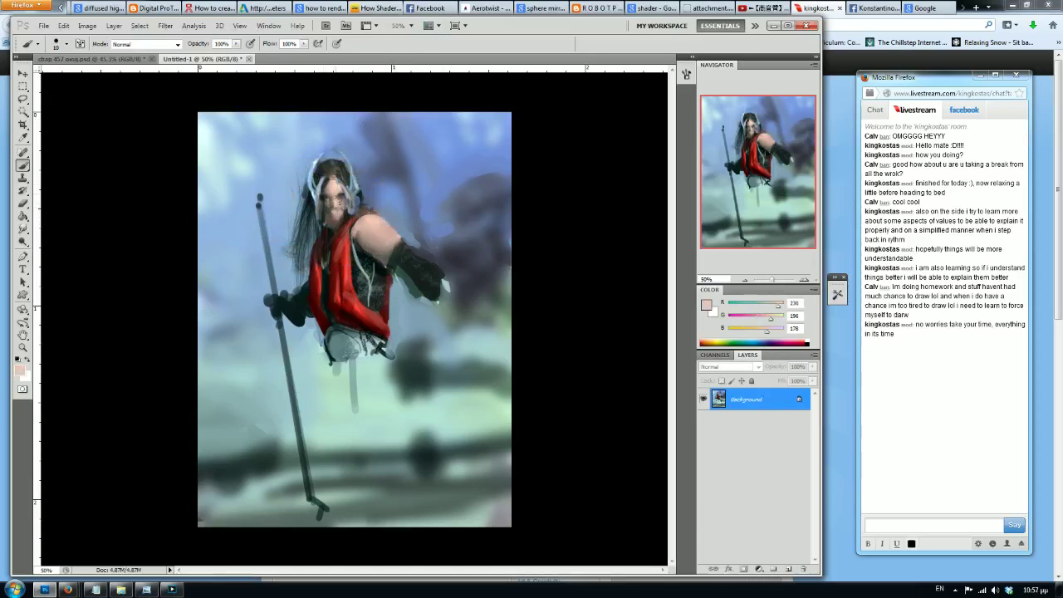
left_click(341, 216, "alt")
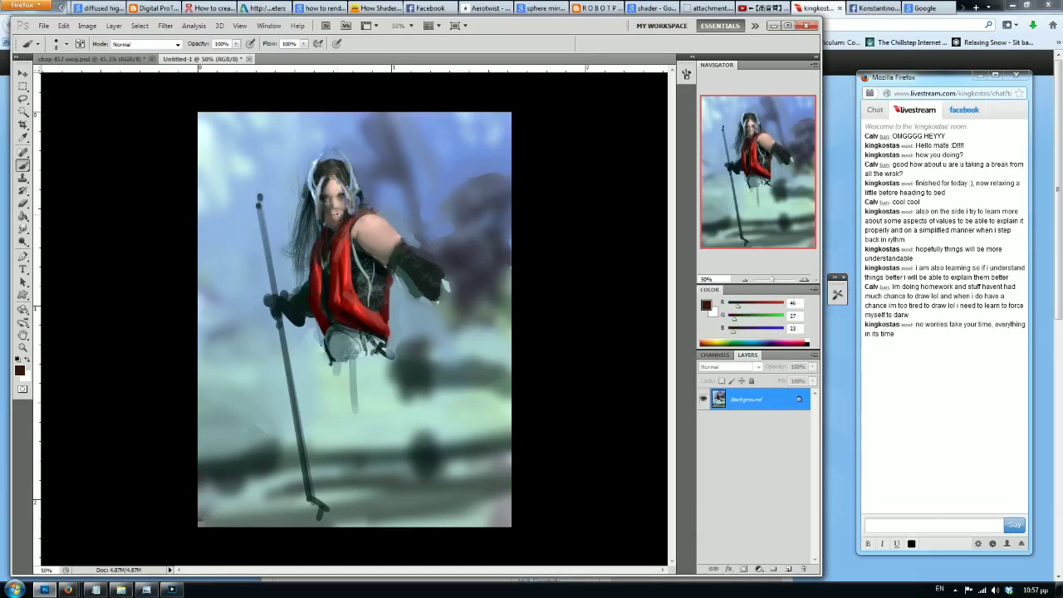
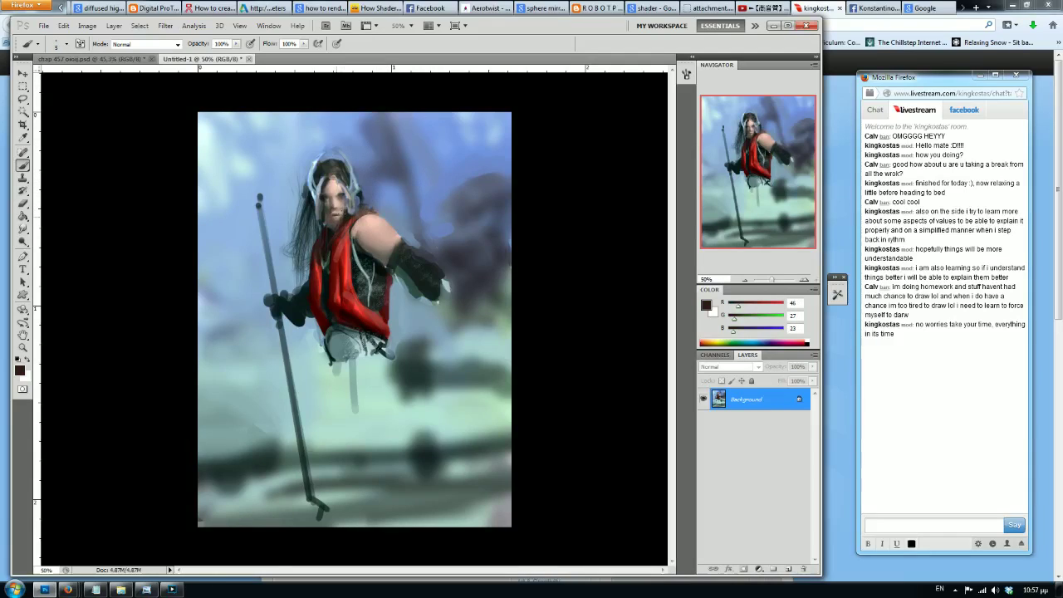
Step: Sample face tones, flip the canvas to check the composition, then flip it back
left_click(342, 207, "alt")
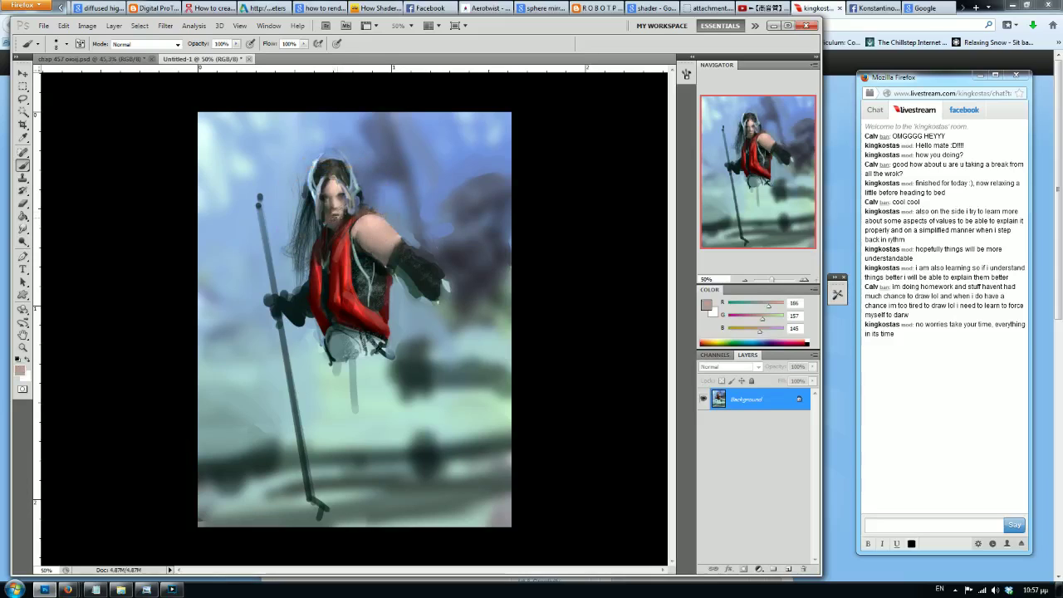
left_click(340, 214, "alt")
key("r")
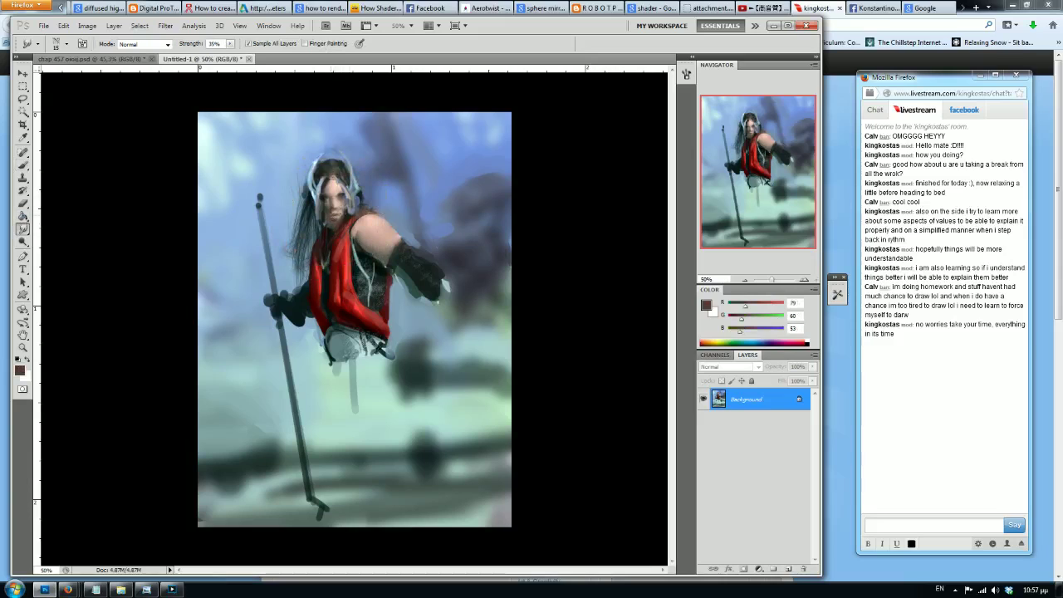
key("h")
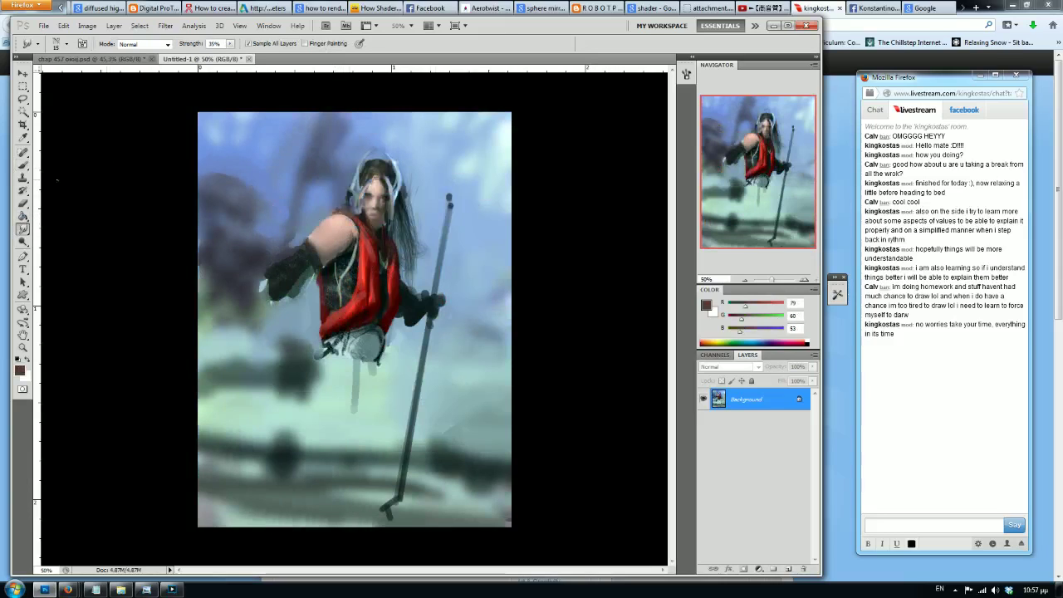
left_click(21, 242)
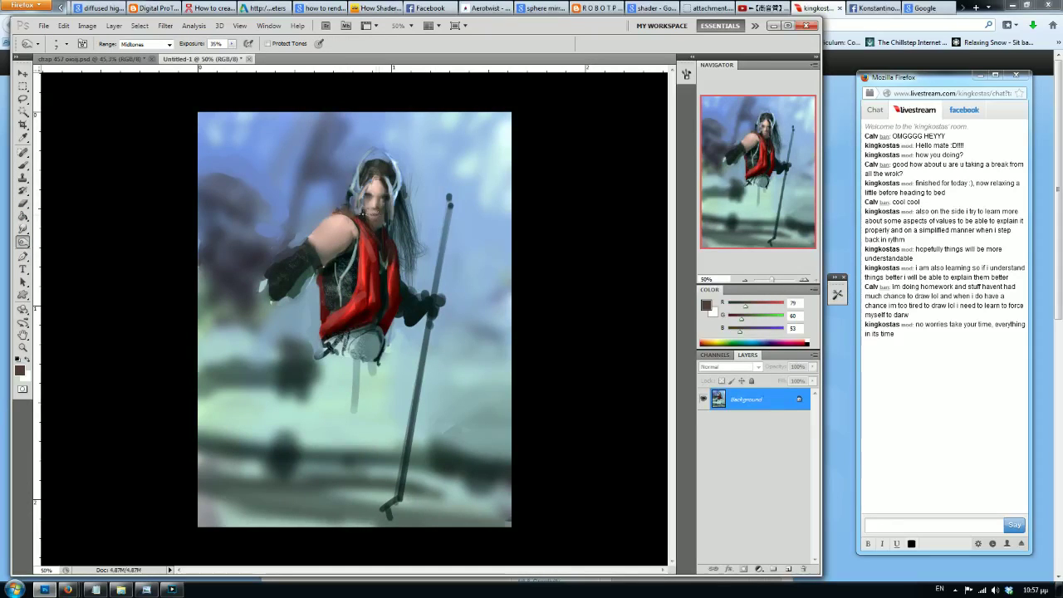
key("bracketright")
key("bracketright")
key("bracketright")
key("bracketright")
key("ctrl+shift+h")
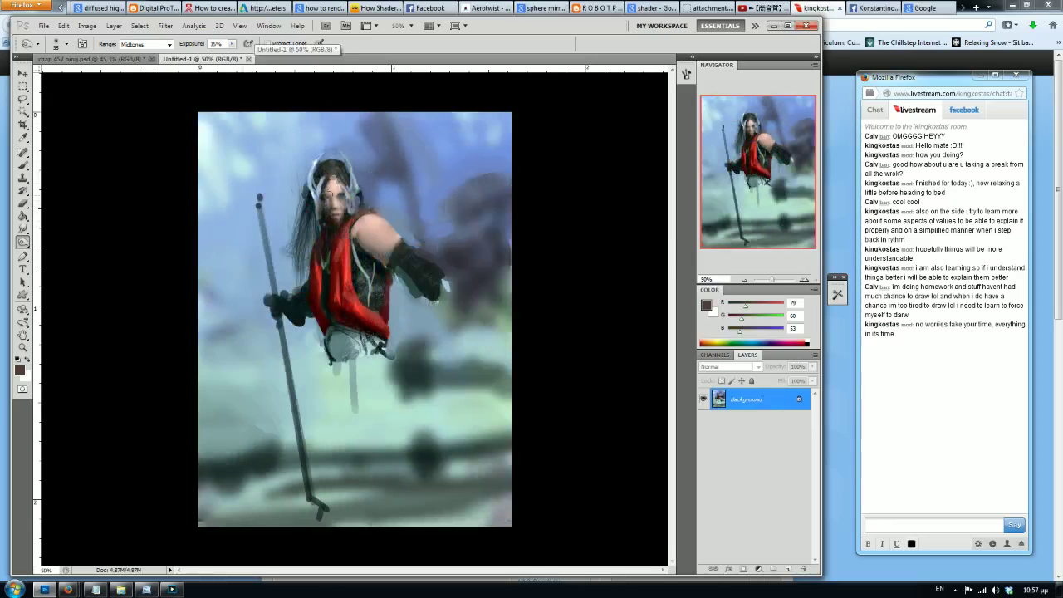
Step: Sample face greys and paint small dark dabs near the mouth with a size-9 brush
left_click(24, 165)
left_click(286, 205, "alt")
left_click(329, 210, "alt")
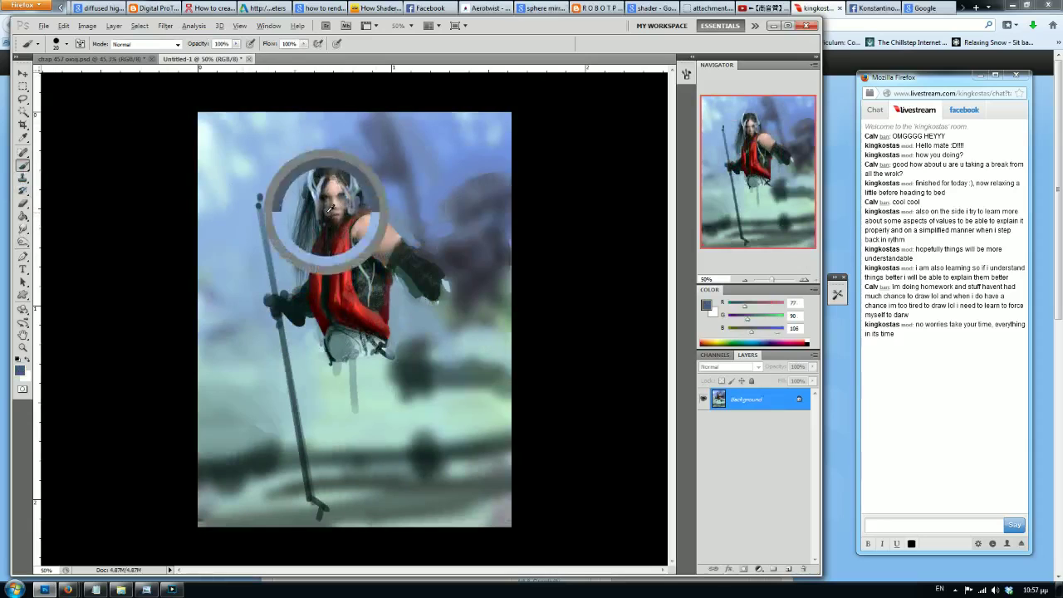
key("x")
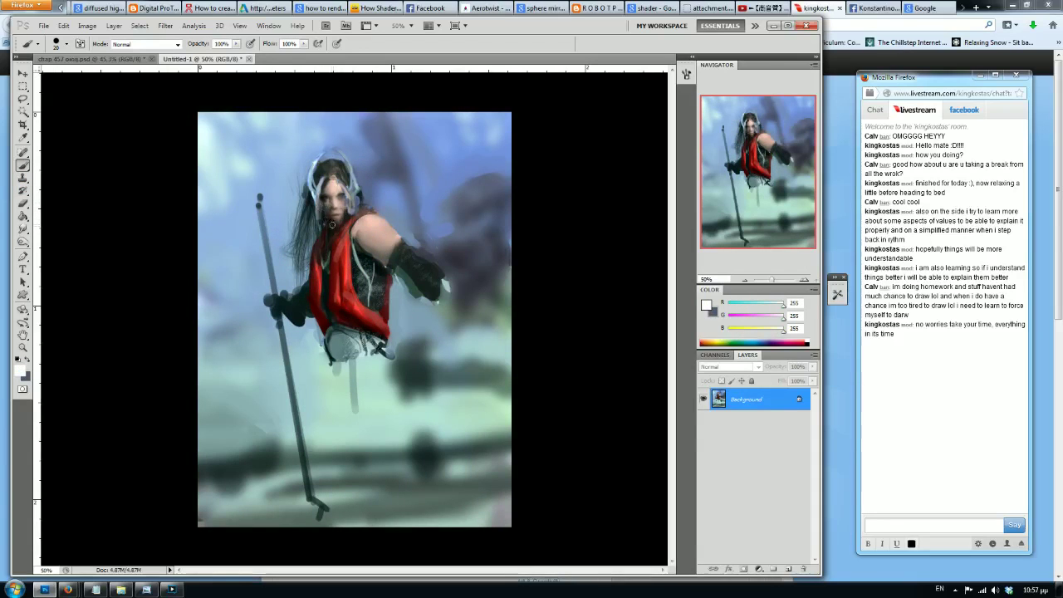
left_click(328, 217, "alt")
key("bracketleft")
key("bracketleft")
key("bracketleft")
left_click(332, 219)
key("bracketright")
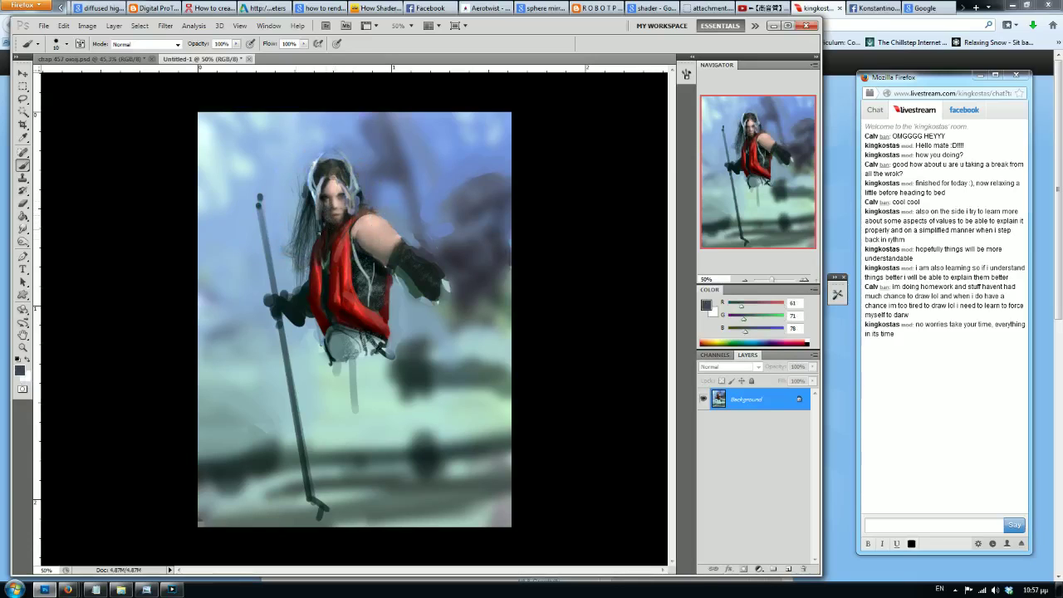
left_click(331, 227, "alt")
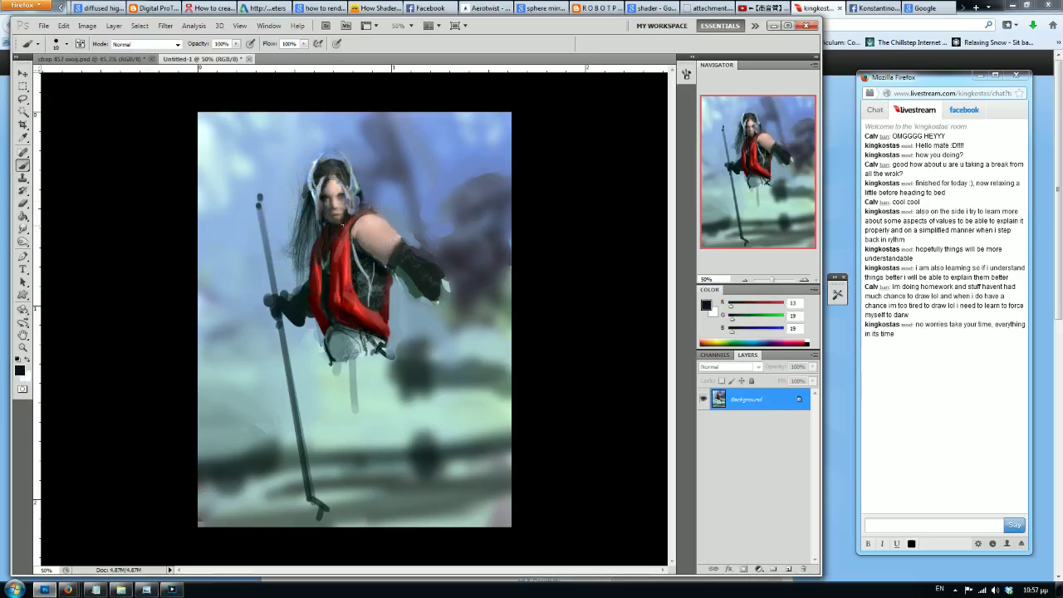
Step: Paint light-blue touches along the hair's top-right edge, undoing a bad stroke by the head
left_click(314, 153, "alt")
left_click_drag(352, 181, 355, 162)
left_click(353, 184, "alt")
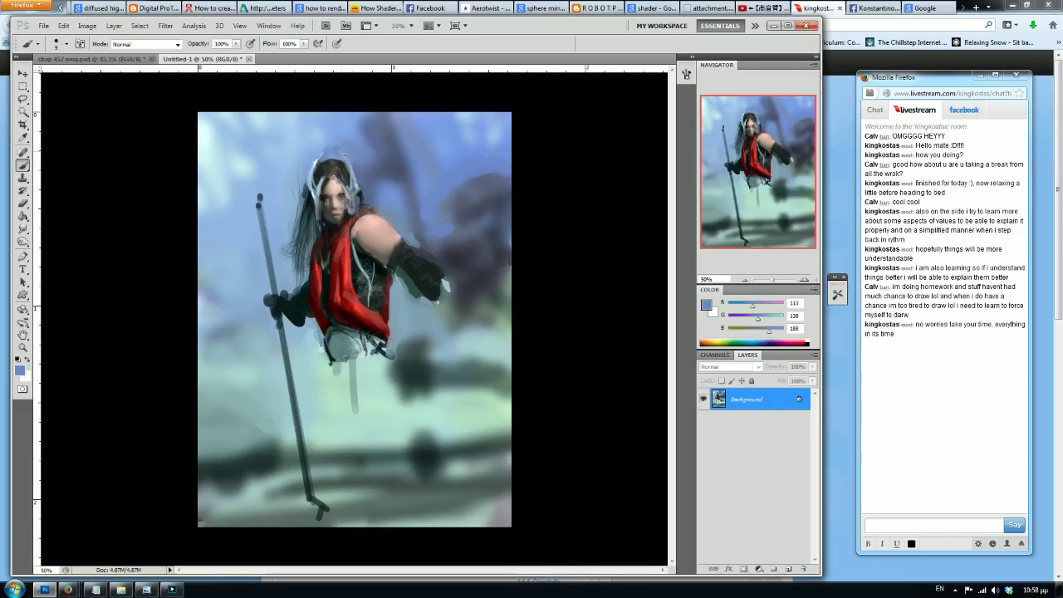
left_click(382, 162, "alt")
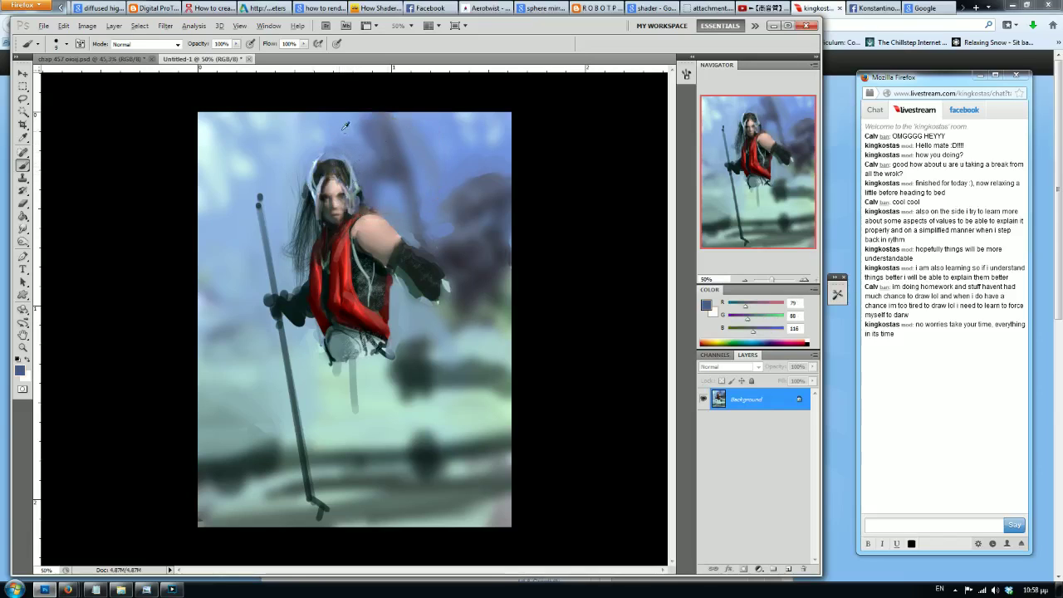
left_click(262, 125, "alt")
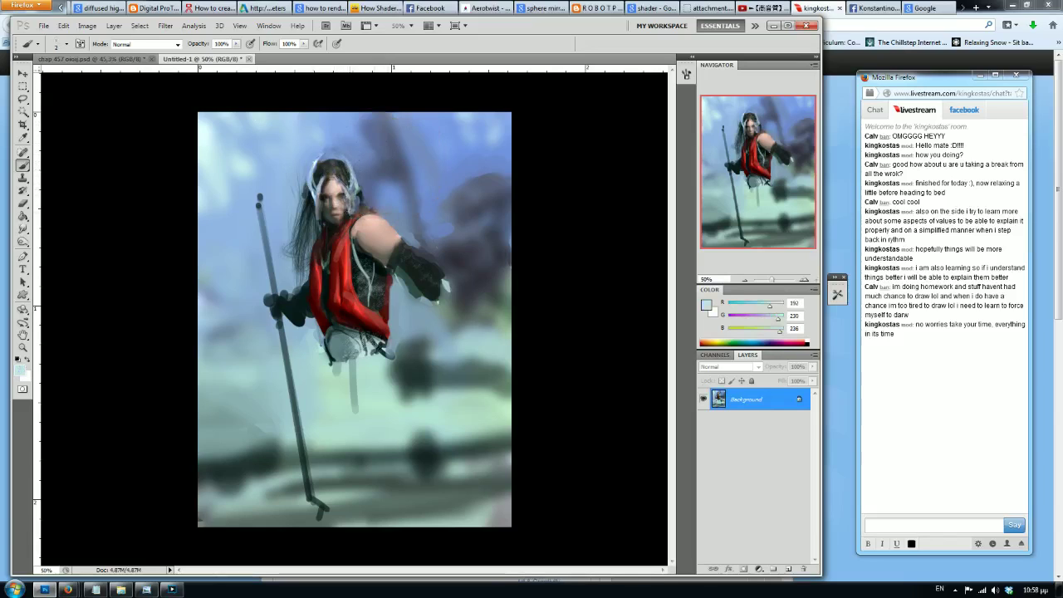
left_click(352, 188, "alt")
left_click_drag(352, 205, 379, 170)
key("ctrl+z")
Step: Undo trial light strokes on the shoulder and forearm, then darken the forearm with a small stroke
left_click(352, 185, "alt")
mouse_move(332, 262)
left_mouse_down()
mouse_move(357, 199)
mouse_move(354, 209)
left_mouse_up()
key("ctrl+z")
key("bracketright")
mouse_move(399, 248)
left_mouse_down()
mouse_move(430, 298)
mouse_move(413, 247)
left_mouse_up()
key("bracketleft")
key("ctrl+z")
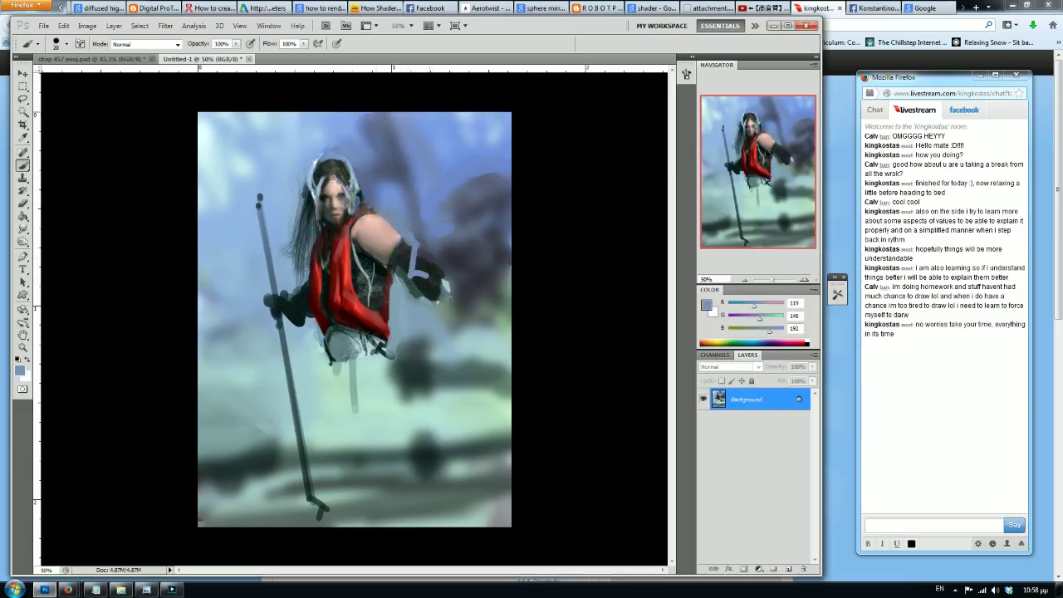
left_click(429, 296, "alt")
left_click_drag(429, 295, 410, 283)
Step: Flip the canvas and dodge the highlights on the left shield
key("h")
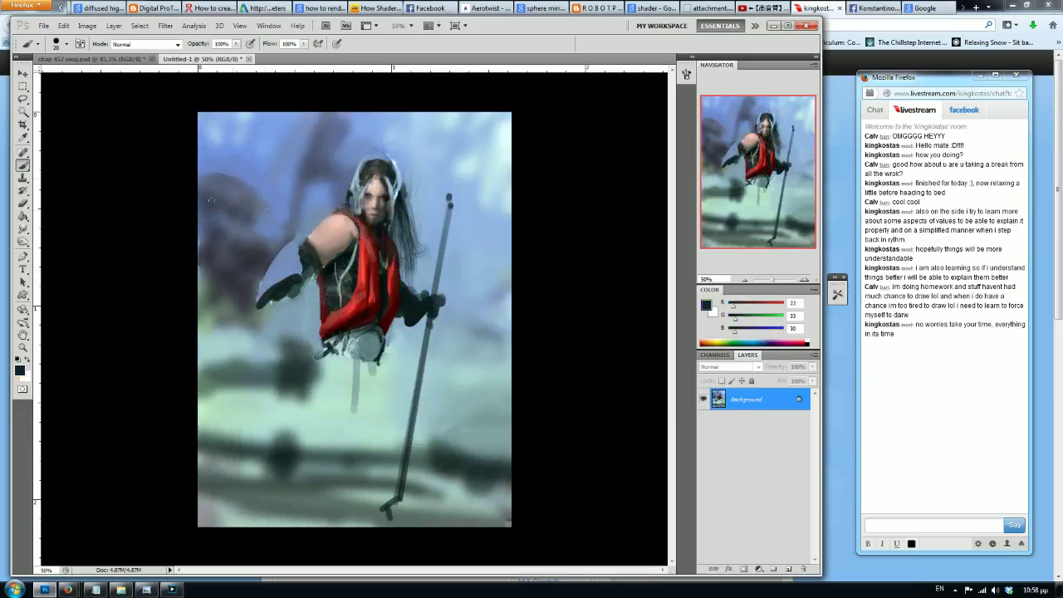
left_click_drag(22, 241, 56, 249)
left_click_drag(276, 281, 288, 264)
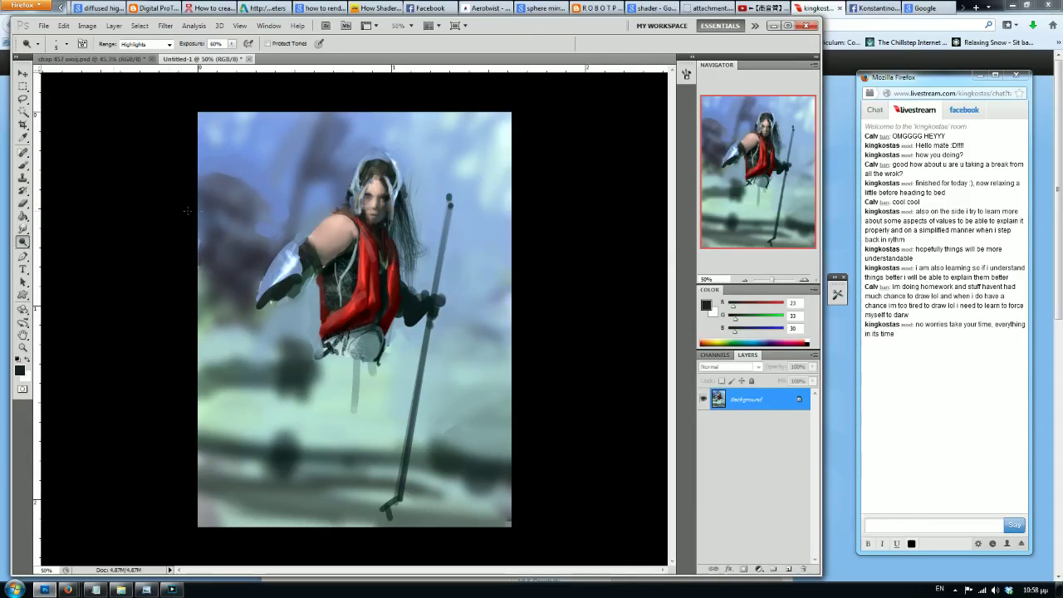
key("b")
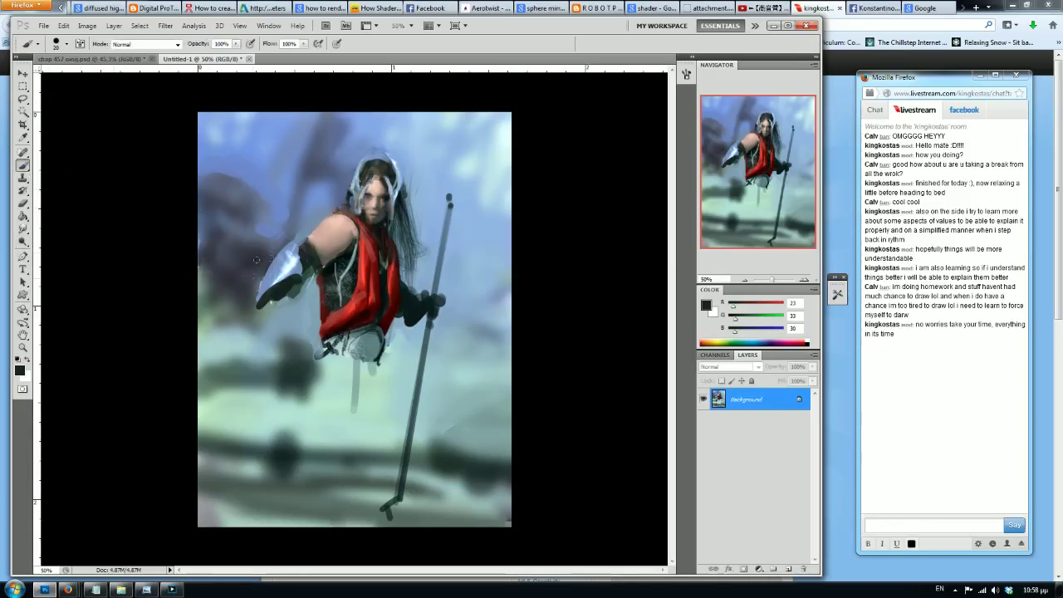
Step: In Color Balance, shift the highlights toward cyan and push the shadows toward blue
left_click(87, 25)
mouse_move(108, 53)
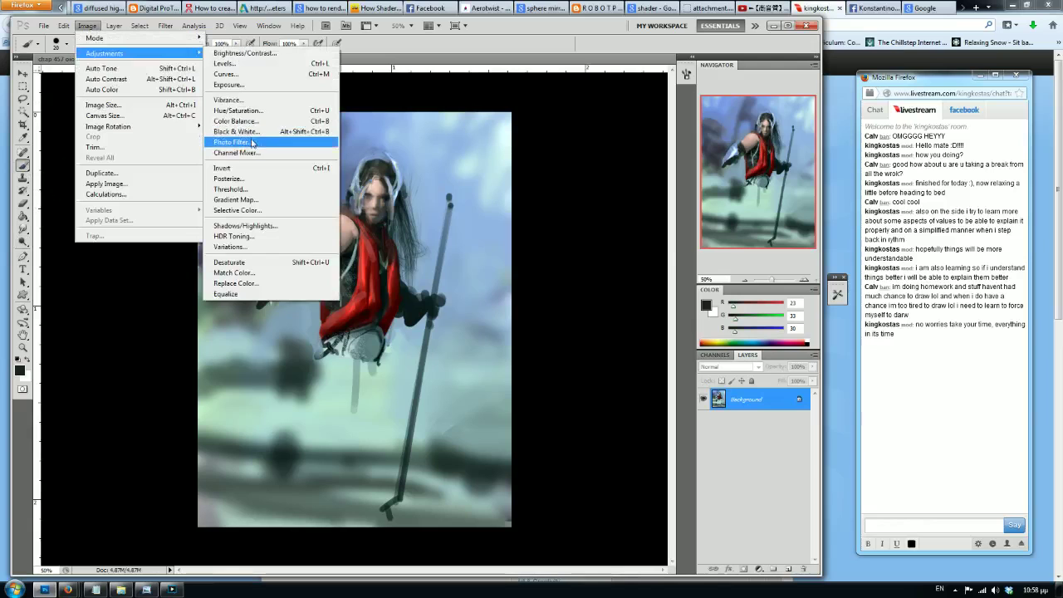
left_click(273, 122)
left_click_drag(700, 157, 678, 143)
left_click(731, 188)
left_click(633, 189)
mouse_move(701, 157)
left_mouse_down()
mouse_move(731, 160)
mouse_move(697, 147)
left_mouse_up()
Step: Reset cyan-red to 0, set the highlights red to +5, apply, and compare before and after
mouse_move(682, 140)
left_mouse_down()
mouse_move(702, 140)
mouse_move(704, 160)
mouse_move(703, 135)
mouse_move(705, 160)
mouse_move(694, 134)
mouse_move(708, 161)
left_mouse_up()
left_click(743, 189)
left_click(697, 159)
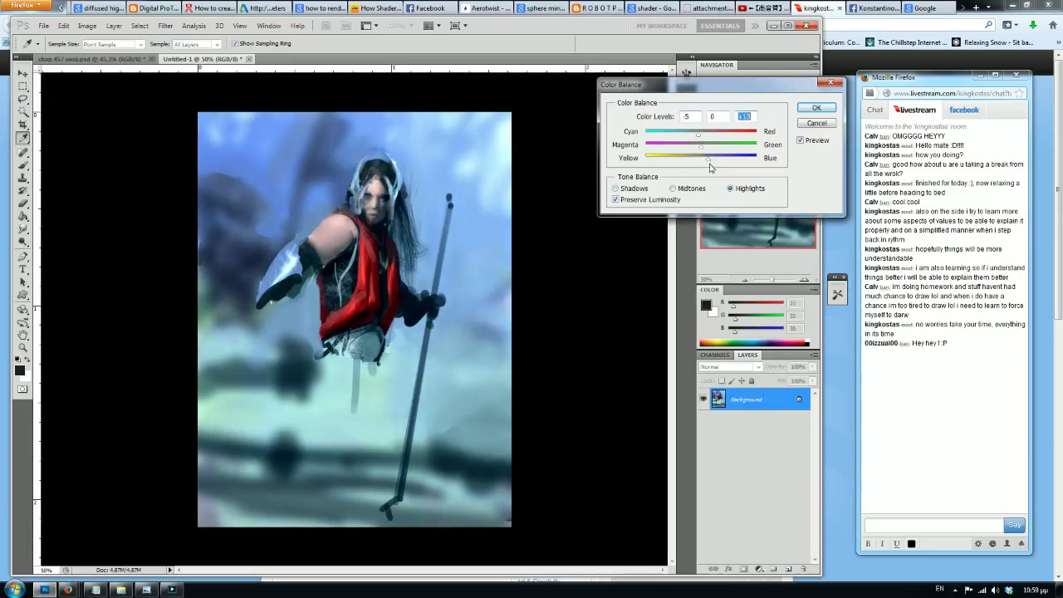
key("Return")
key("b")
key("ctrl+z")
key("ctrl+z")
key("ctrl+z")
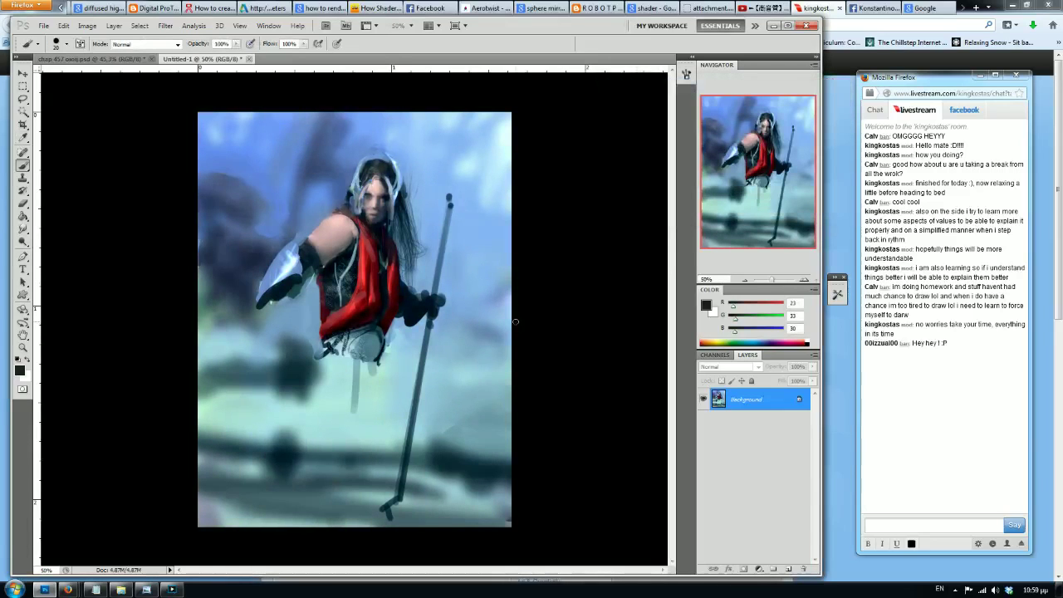
Step: Undo the last edit and send two greetings to a viewer in the livestream chat
key("ctrl+z")
left_click(947, 547)
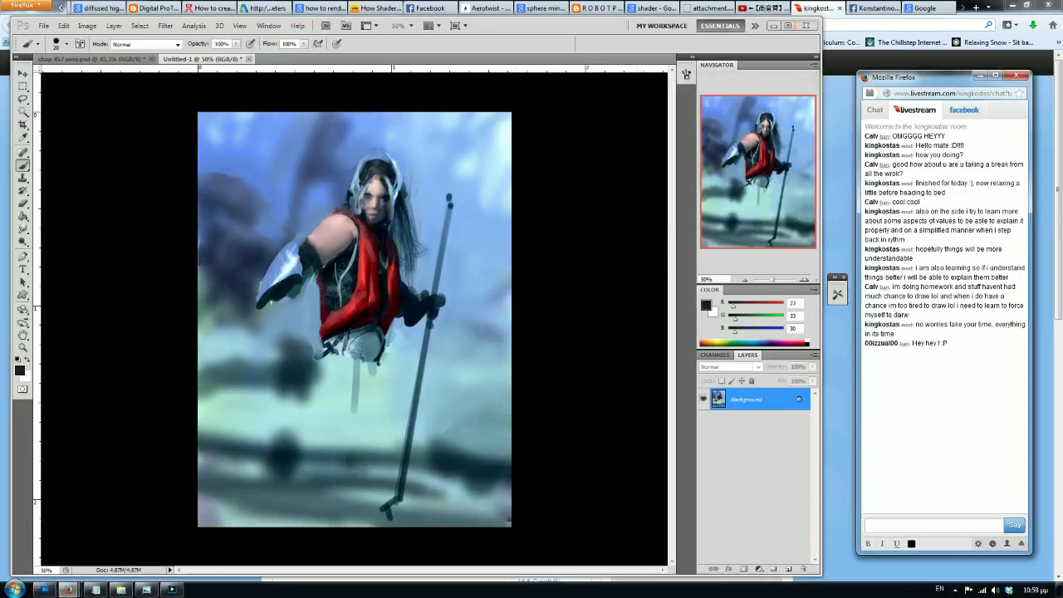
type("yoooo")
type(" izz :P")
key("Return")
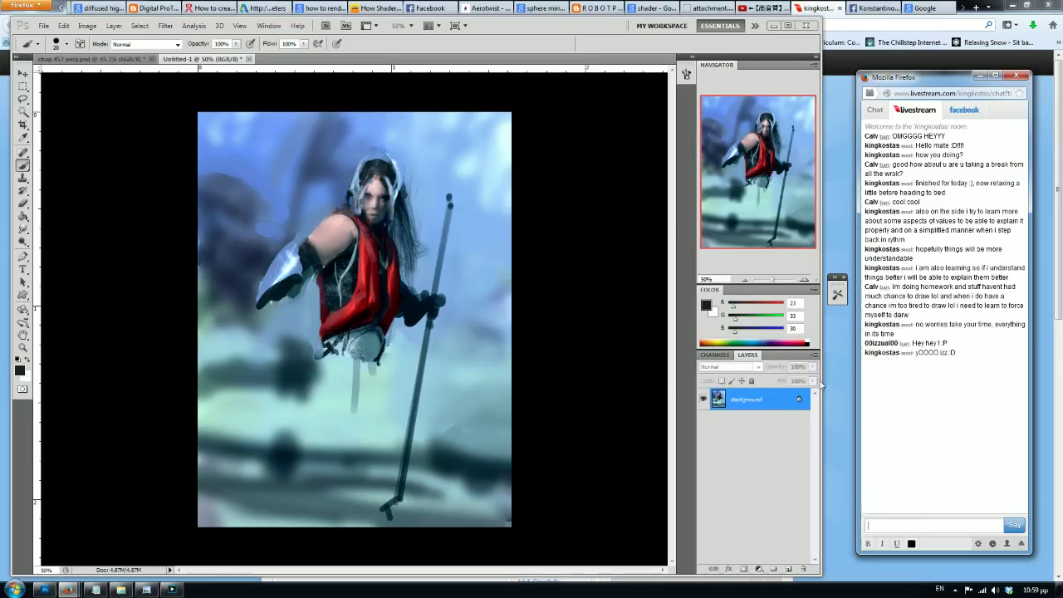
type("haha whats up mate :)")
key("Return")
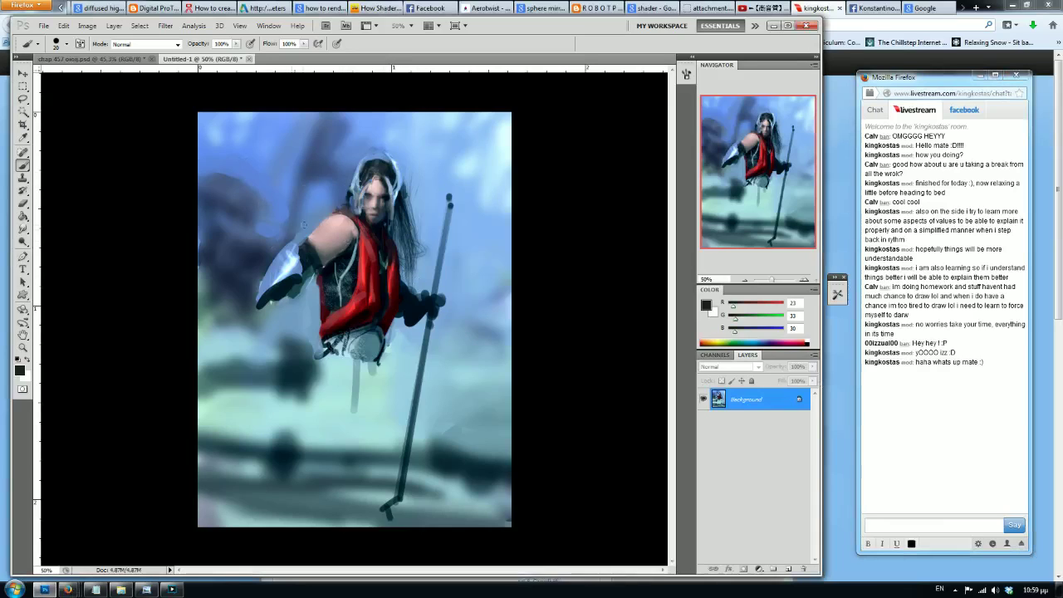
Step: Try a near-black stroke on the arm and undo it
left_click(23, 228)
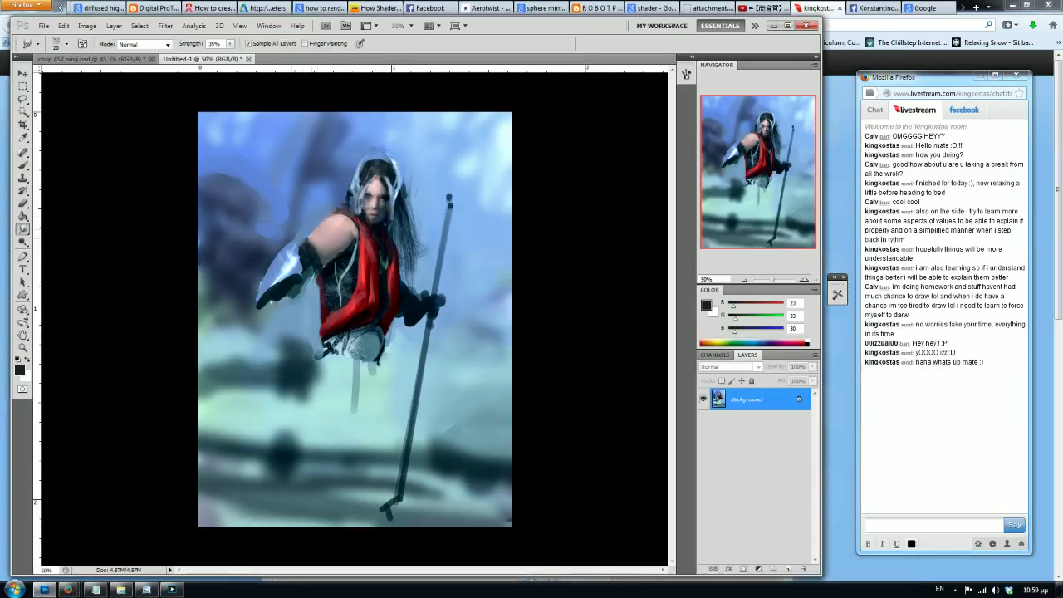
left_click(23, 164)
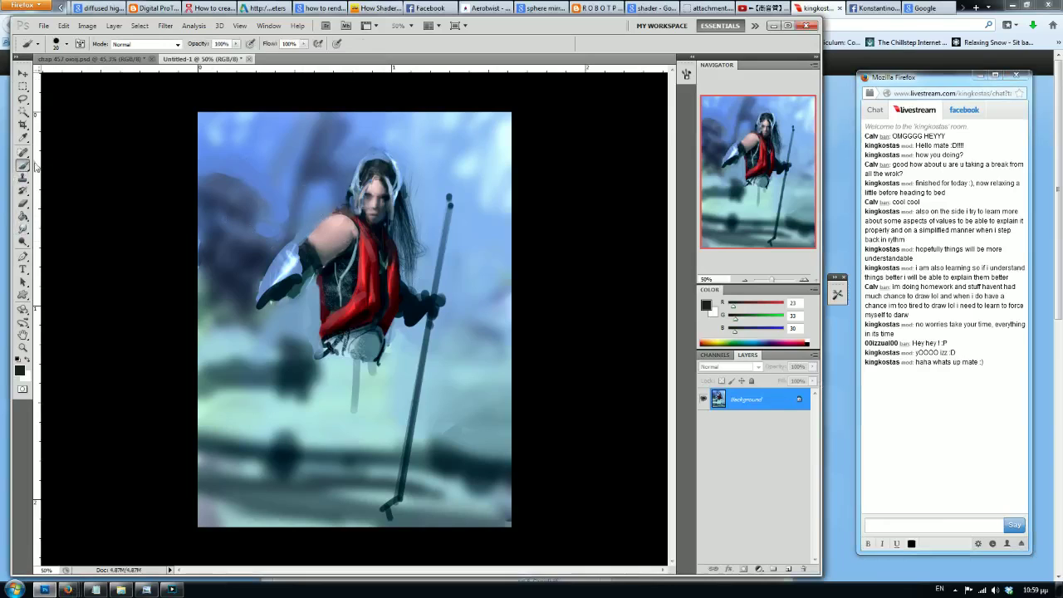
left_click(318, 257, "alt")
left_click_drag(347, 250, 322, 270)
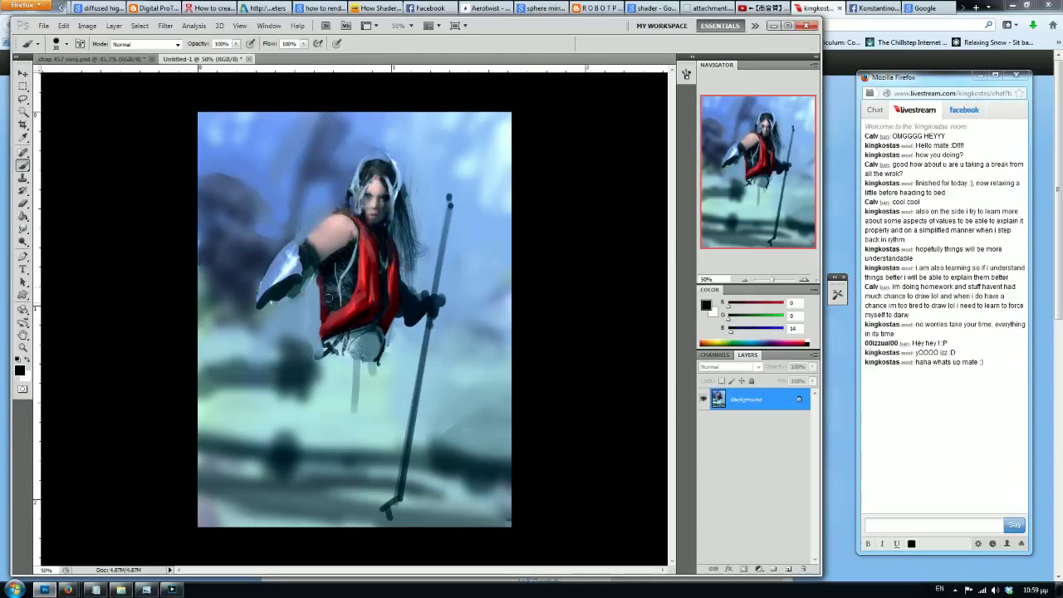
key("ctrl+z")
Step: Sample blues and whites around the bracer and paint dark strokes onto the glove
left_click(349, 247, "alt")
left_click(348, 249, "alt")
left_click(294, 260, "alt")
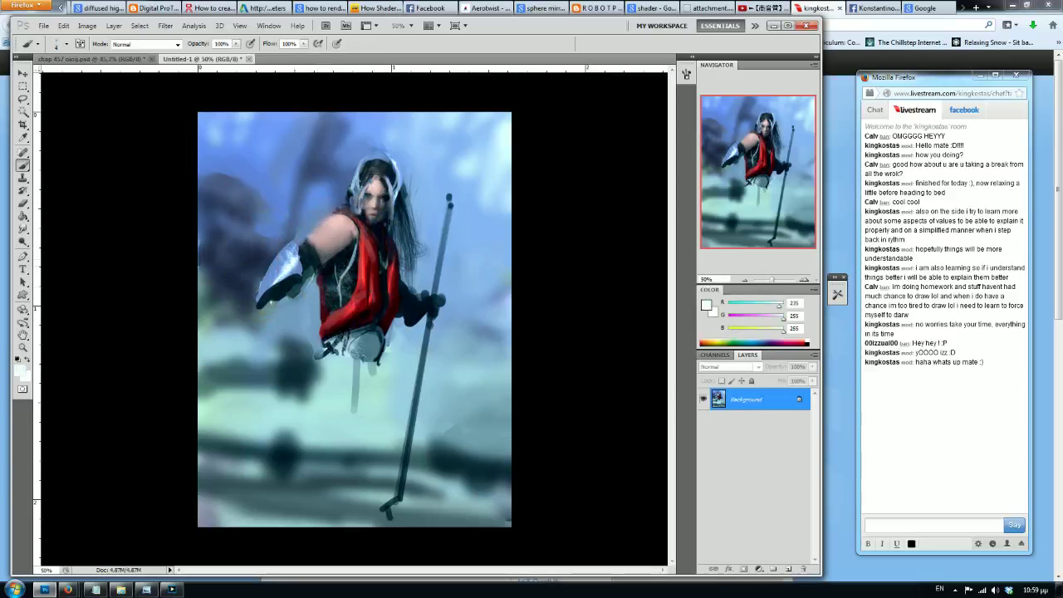
left_click(281, 254, "alt")
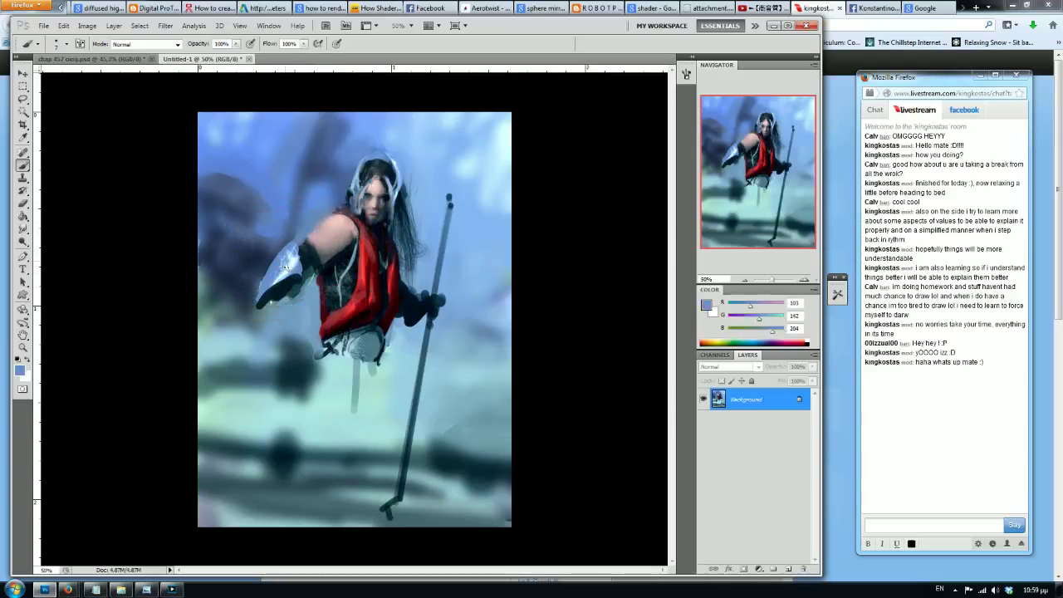
left_click(290, 266, "alt")
left_click(271, 282, "alt")
left_click(263, 282, "alt")
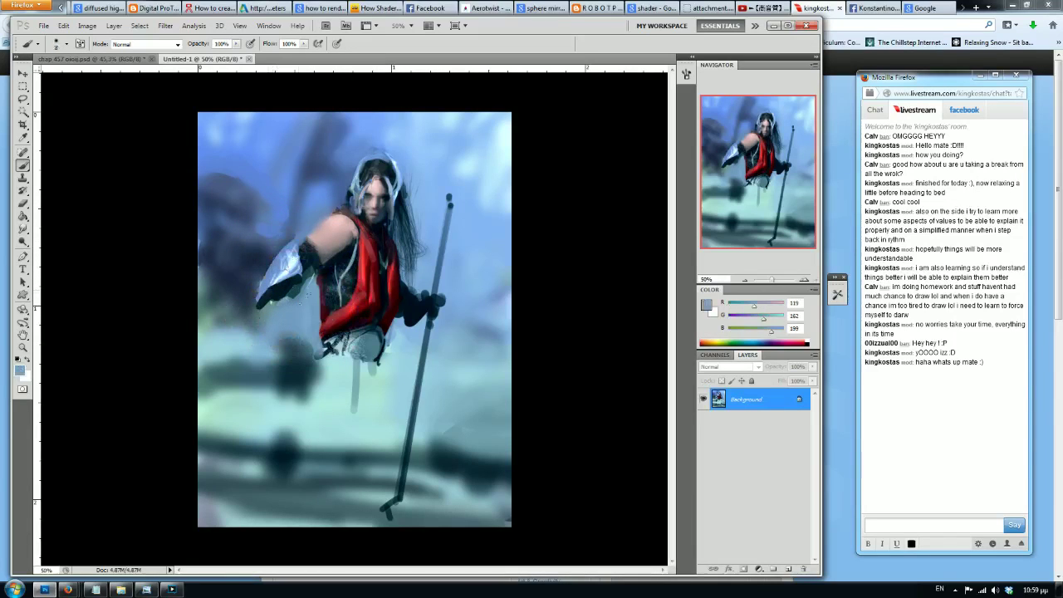
left_click(277, 290, "alt")
left_click_drag(267, 309, 250, 312)
Step: Mirror the painting horizontally and sample darker, greyish-pink and pale skin tones from the shoulder
key("ctrl+shift+h")
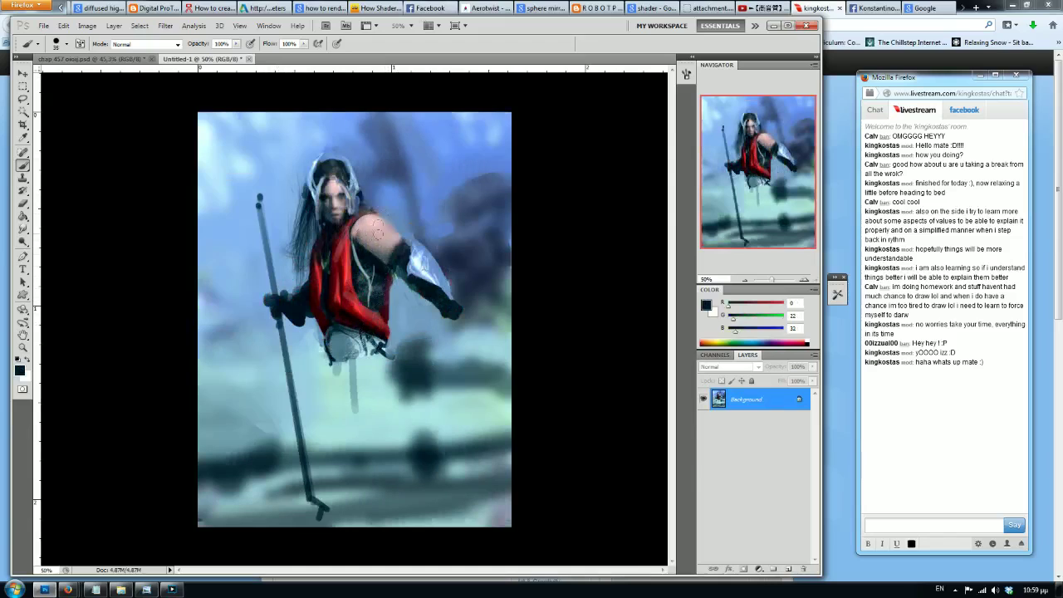
left_click(369, 251, "alt")
key("bracketleft")
key("bracketleft")
left_click(358, 238, "alt")
key("bracketright")
left_click(366, 224, "alt")
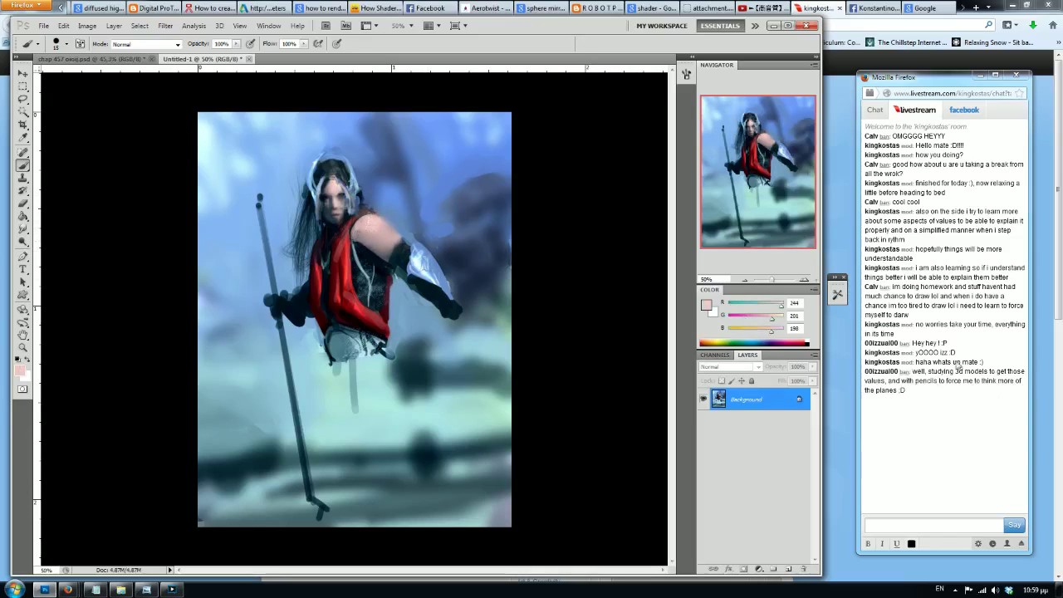
Step: Send 'yeah now that you mantioned this wait' and 'ahah yep lately i have been doing a lot of direct ones mate'
left_click(924, 532)
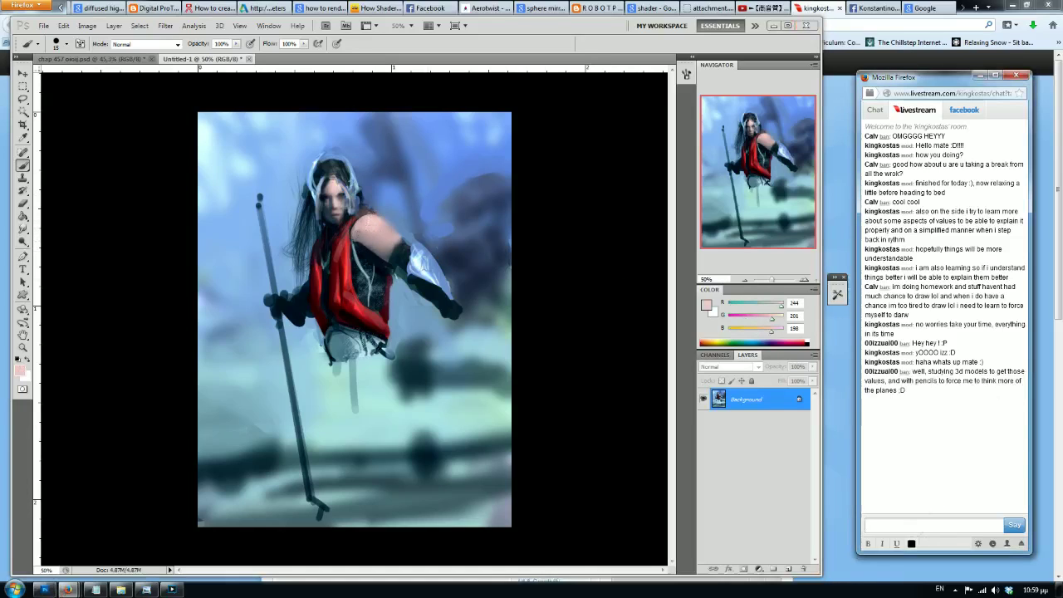
type("yeah now th")
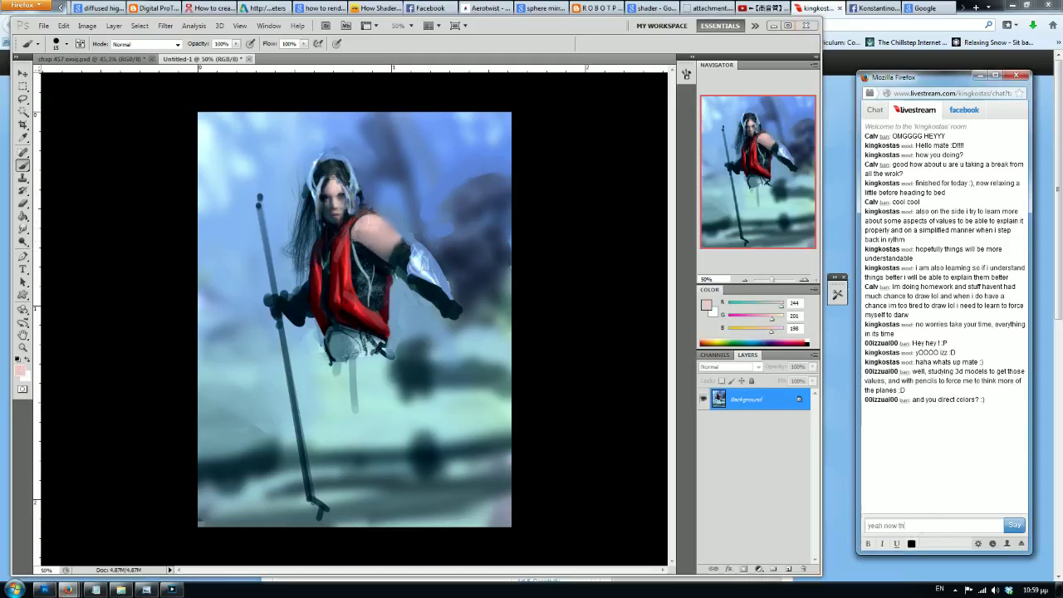
type("at you ma")
type("ntioned th")
type("is")
type(" wait")
key("Return")
type("ahah yep la")
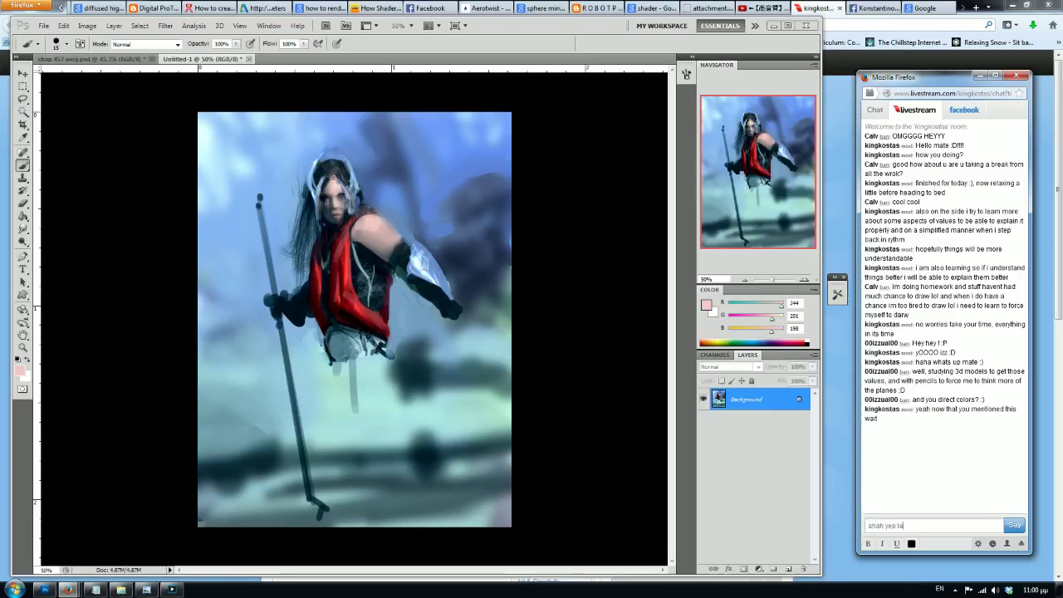
type("tely i have been doi")
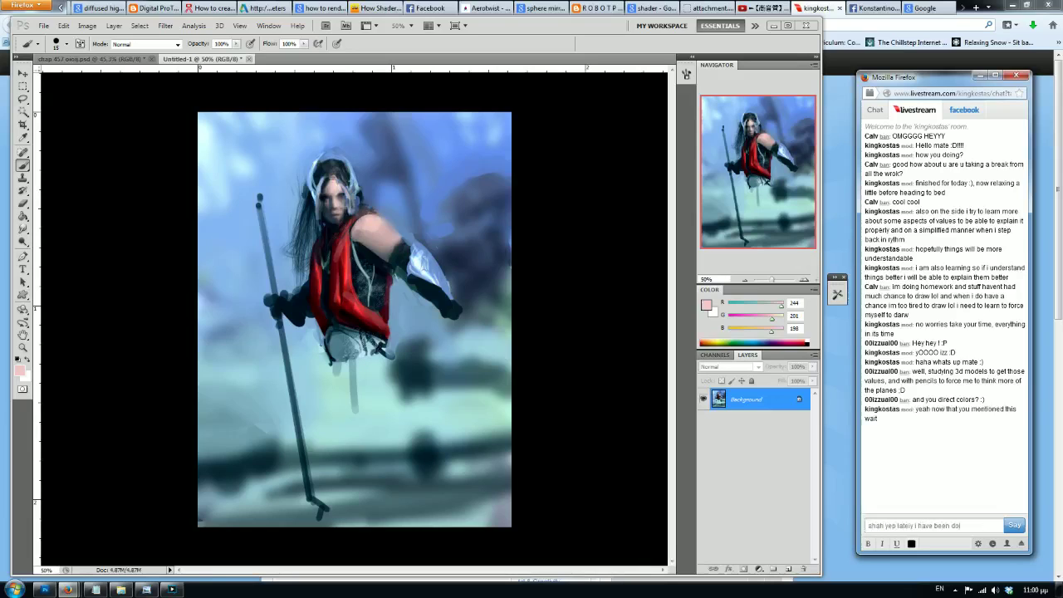
type("ng a lot of direct ones mate")
key("Return")
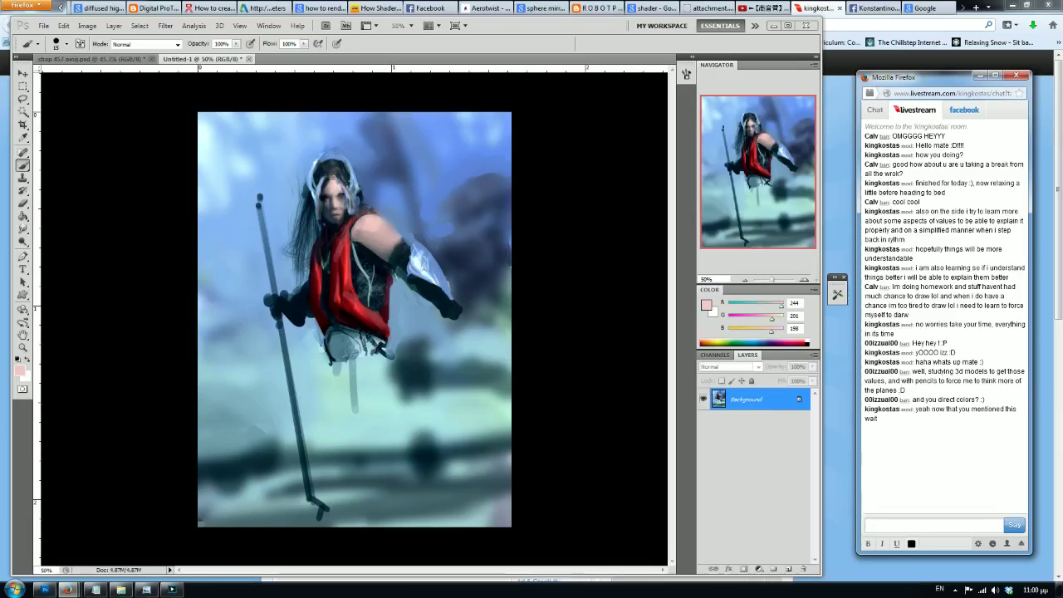
Step: Send 'anyway let me see something' and 'i was checking a lot of shader, rendering science'
type("anywa")
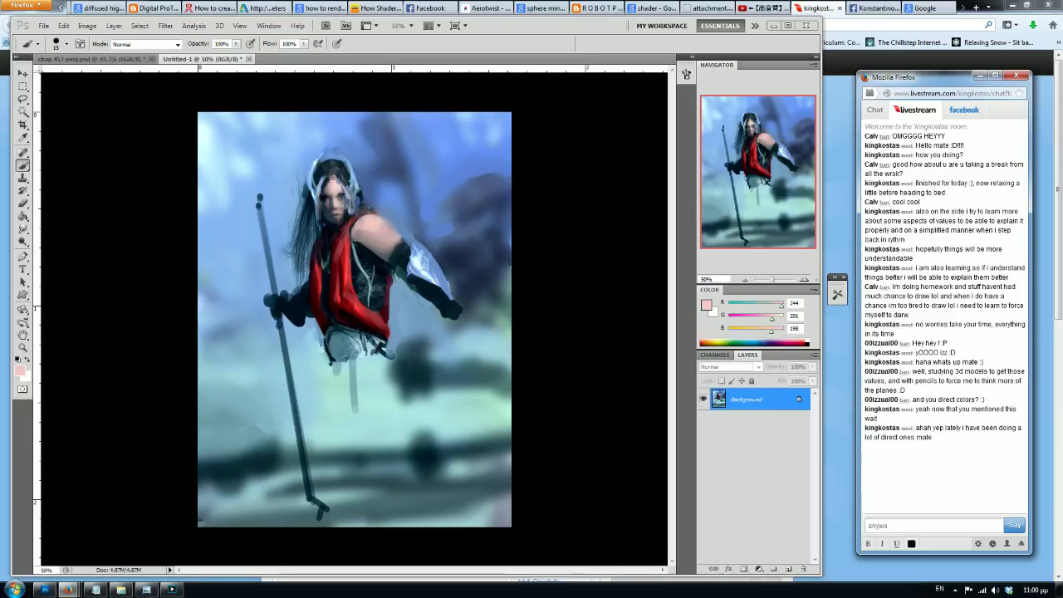
type("y let me see something")
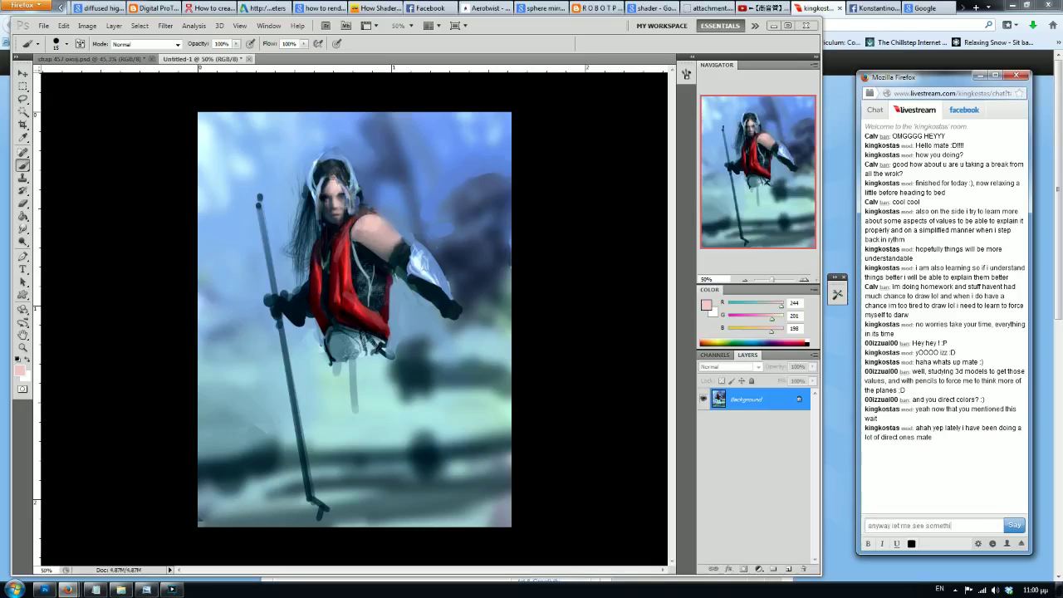
key("Return")
type("i was checking a lot of shader, rendering science")
key("Return")
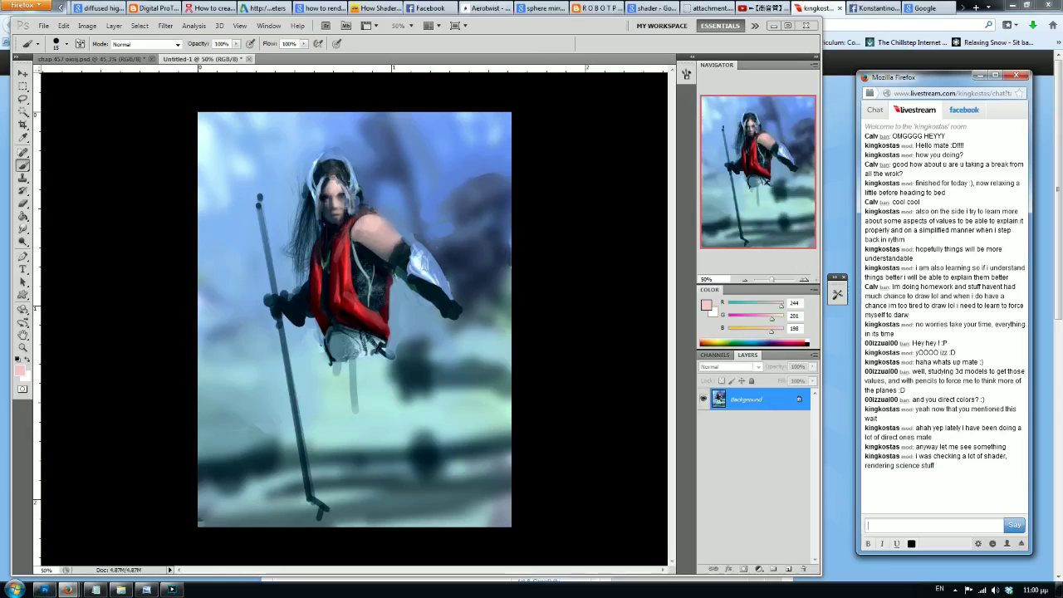
Step: Bring up the NOTES ON PAINTING 2012 window, move it left, narrow it, and scroll down
left_click(96, 590)
left_click_drag(701, 137, 533, 158)
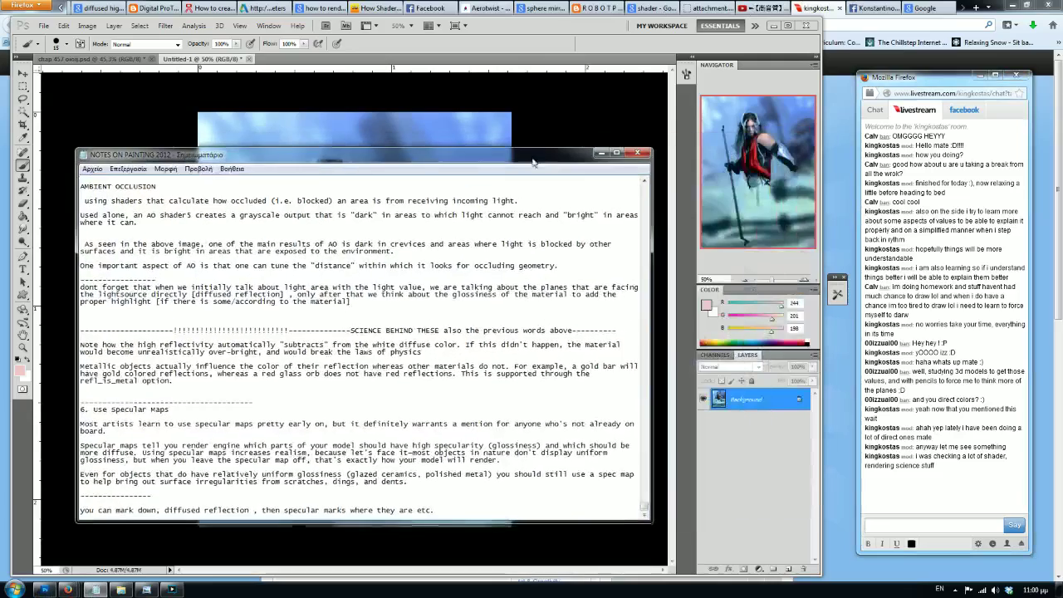
left_click_drag(652, 521, 571, 518)
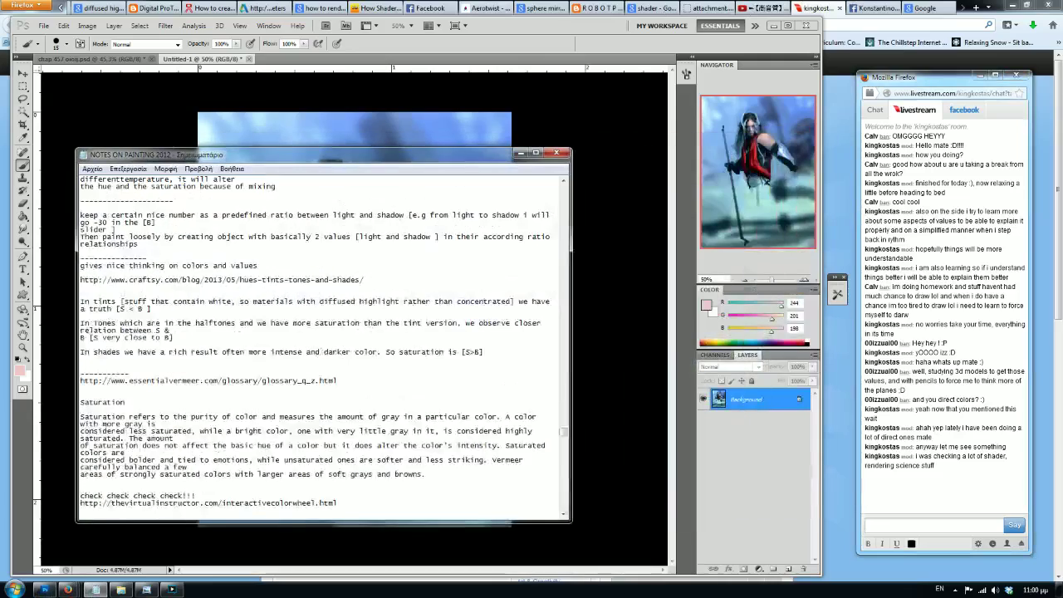
scroll(324, 349, "down", 3)
scroll(324, 349, "down", 3)
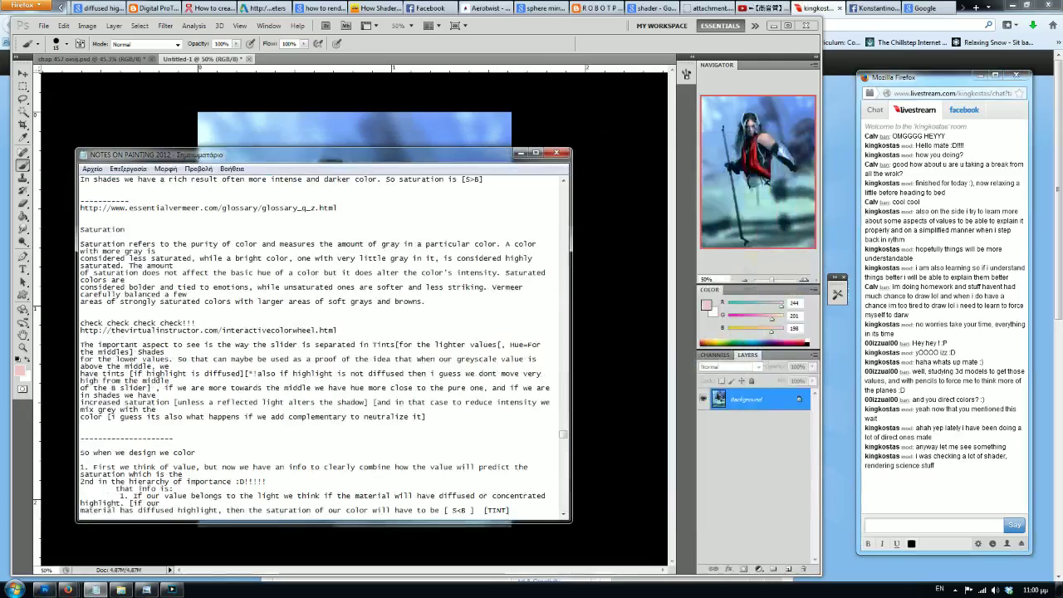
scroll(317, 345, "down", 5)
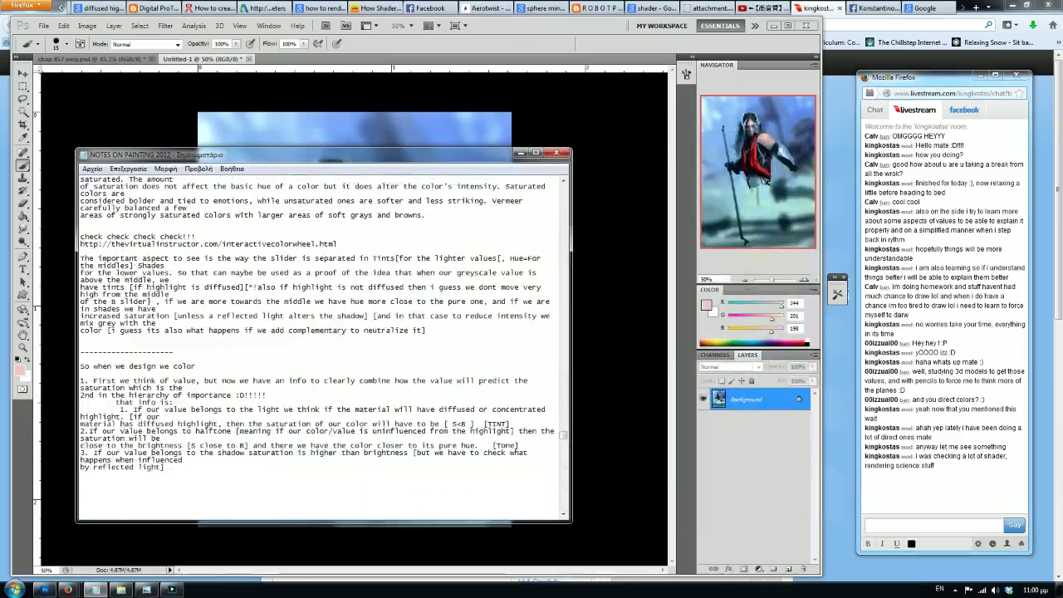
scroll(317, 346, "down", 2)
Step: Scroll back up through the notes on light decay, surface reflectivity and ambient occlusion
left_click_drag(564, 437, 563, 504)
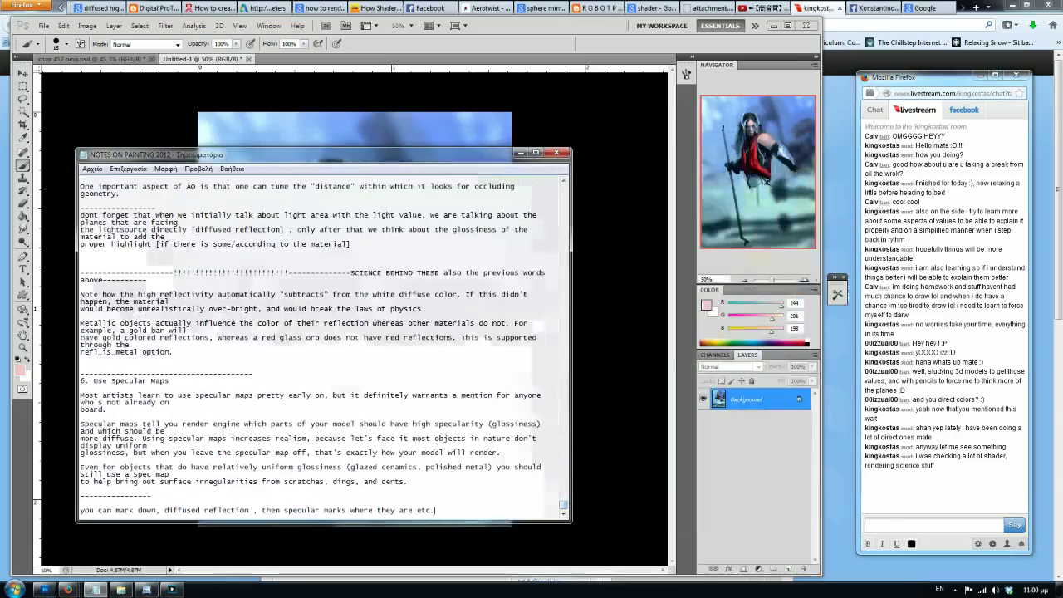
scroll(324, 348, "up", 2)
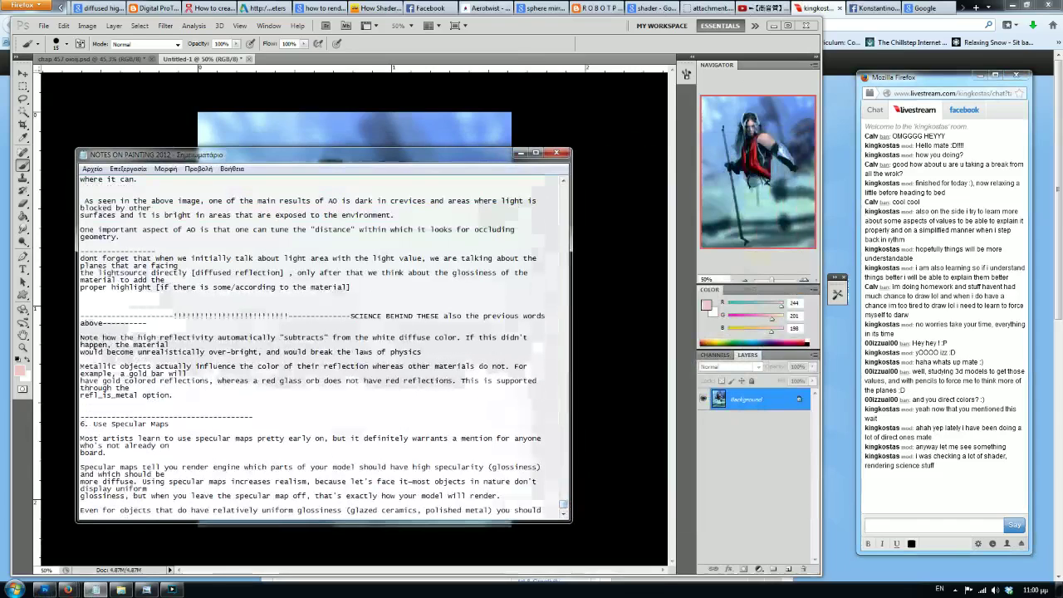
scroll(324, 348, "up", 2)
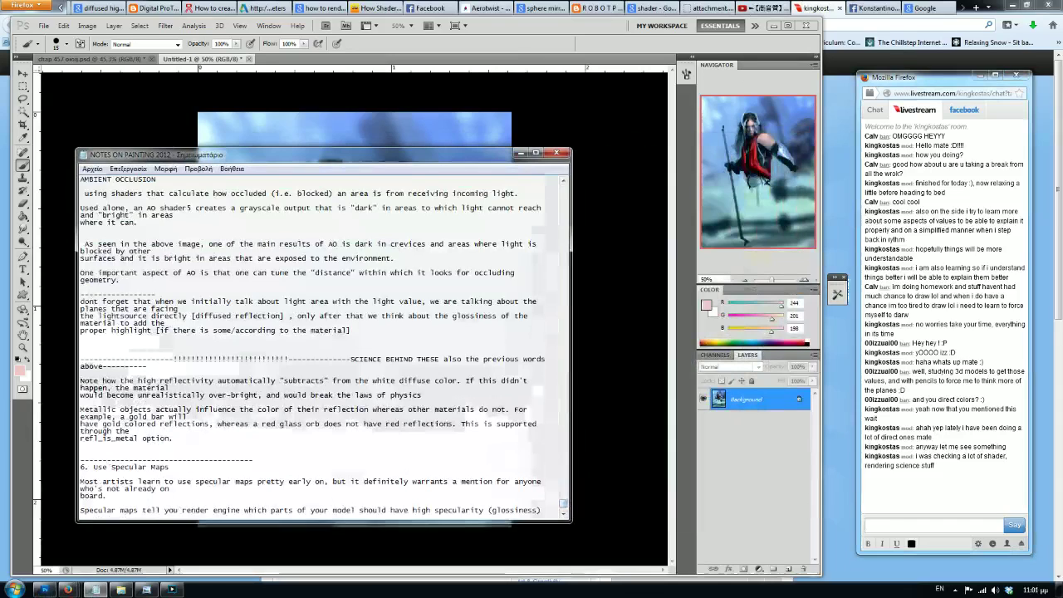
scroll(312, 347, "up", 2)
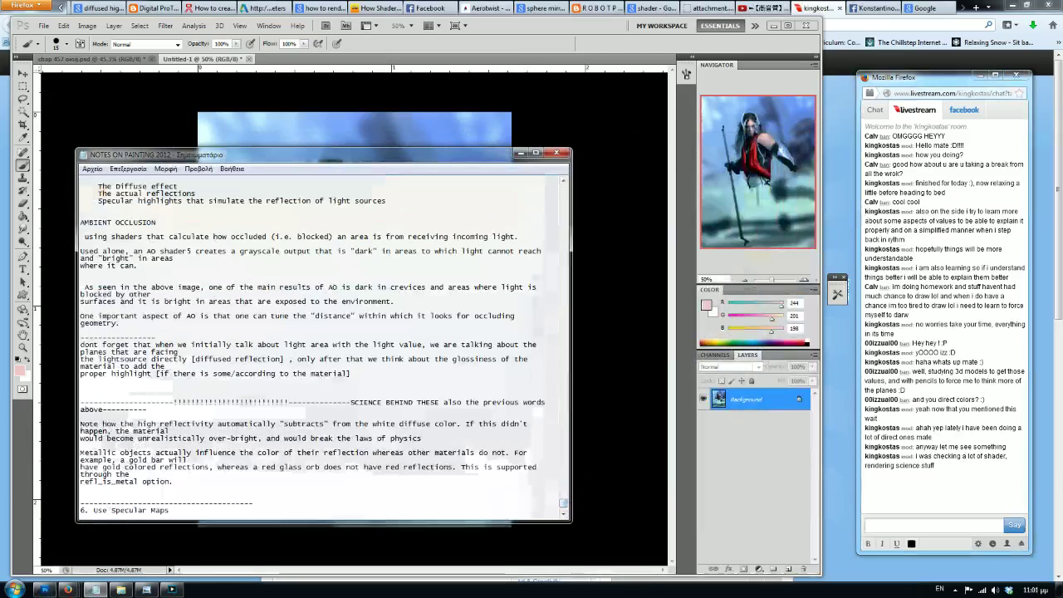
scroll(324, 345, "up", 1)
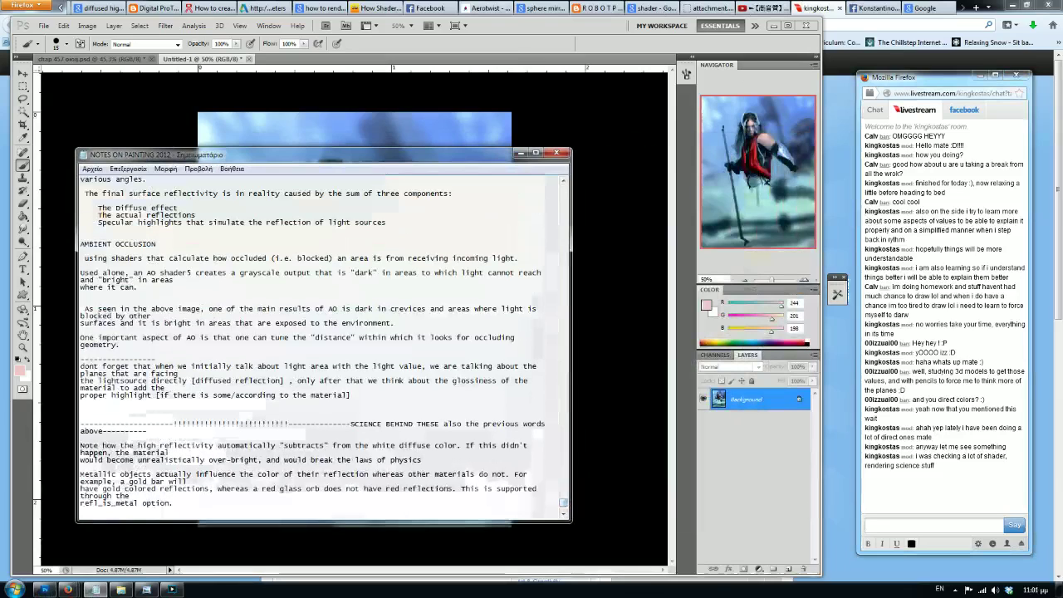
scroll(312, 346, "up", 1)
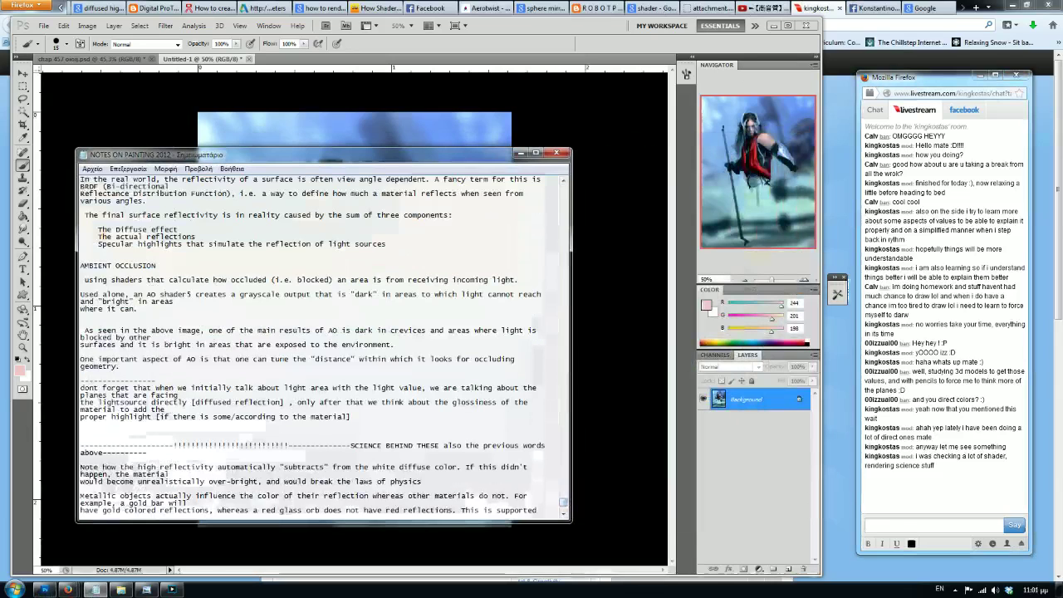
scroll(312, 347, "up", 8)
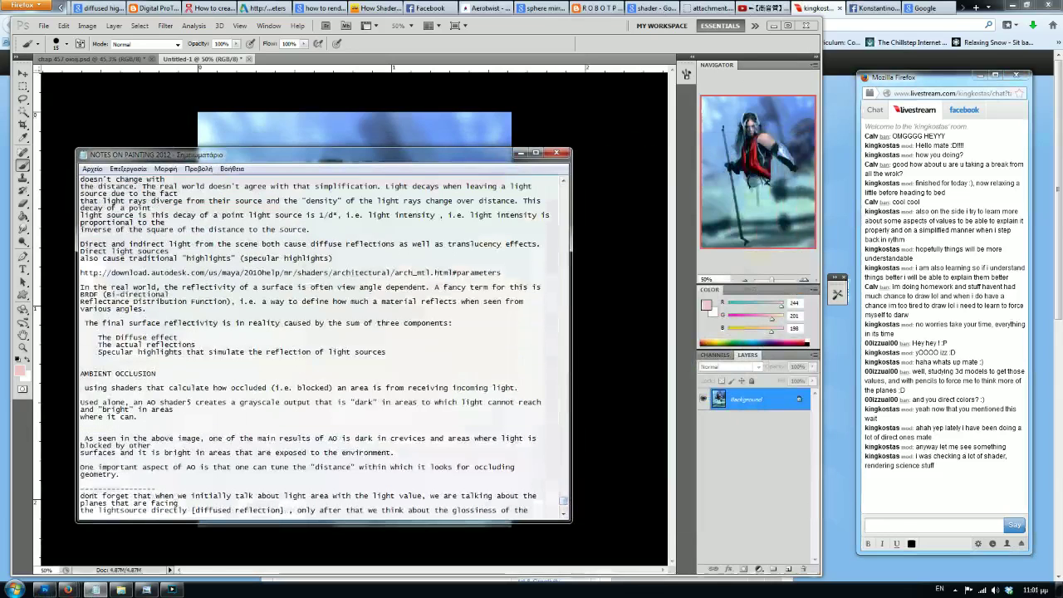
scroll(324, 345, "up", 3)
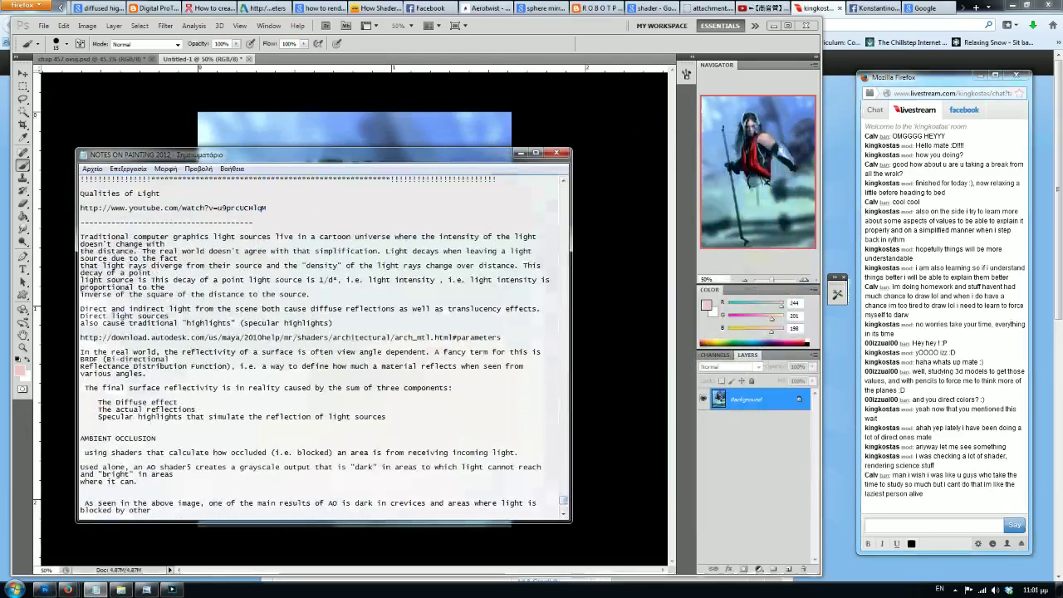
Step: Reply that laziness first made you study so much, but you started at a later age
left_click(930, 525)
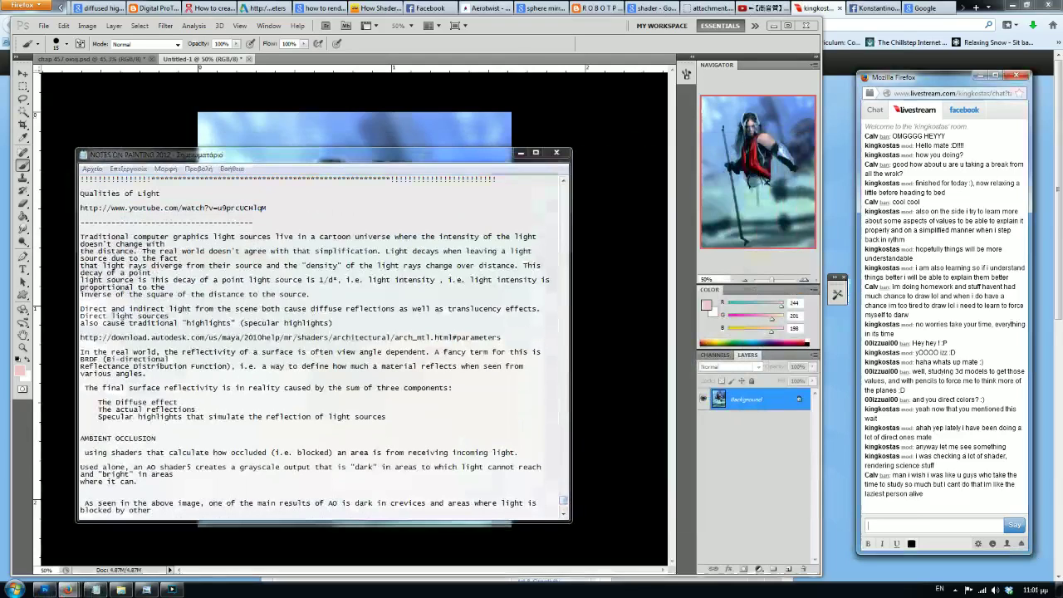
type("ahahah the f")
type("irst thing that made me")
type(" study that much")
type(" was my laz")
type("iness mate")
key("Return")
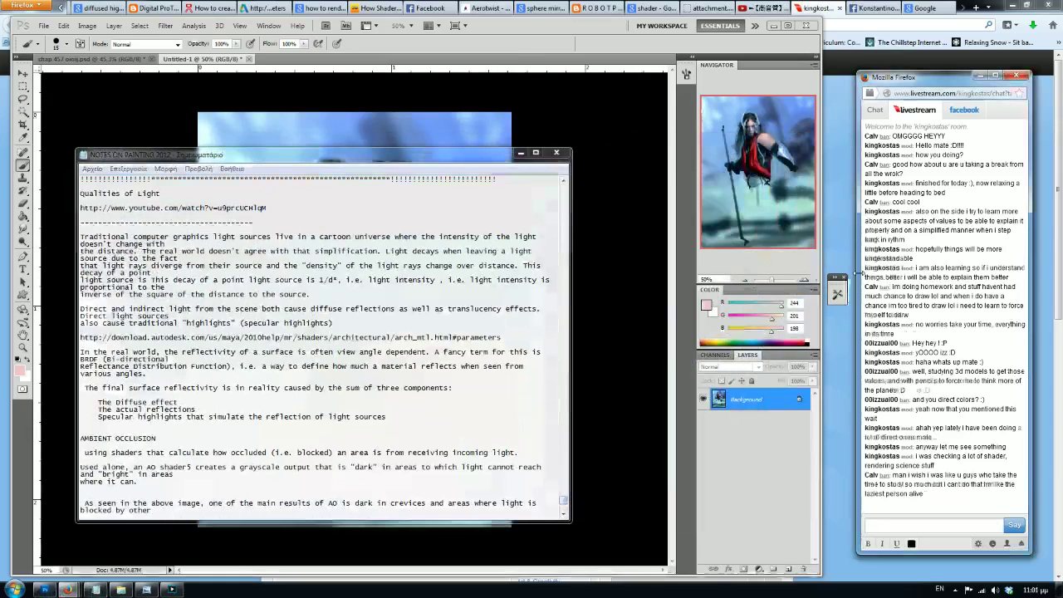
type("but i starter")
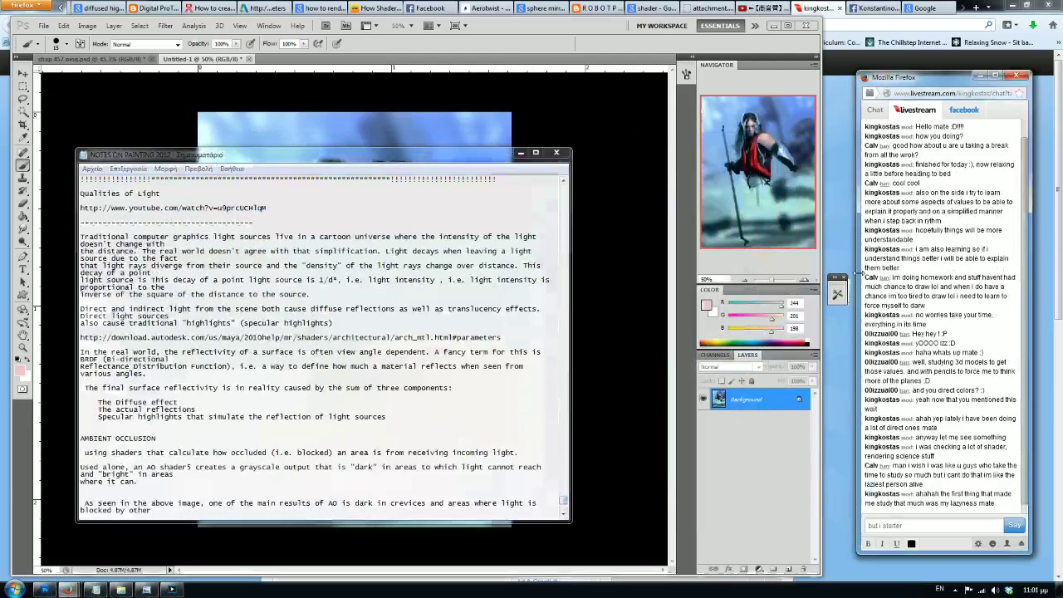
type(" on a later age than you")
key("Return")
Step: Urge the viewer to enjoy the weekend since rushing can burn them out, then send a smiley
type("no worr")
key("BackSpace")
key("BackSpace")
key("BackSpace")
key("BackSpace")
key("BackSpace")
key("BackSpace")
key("BackSpace")
type("now t")
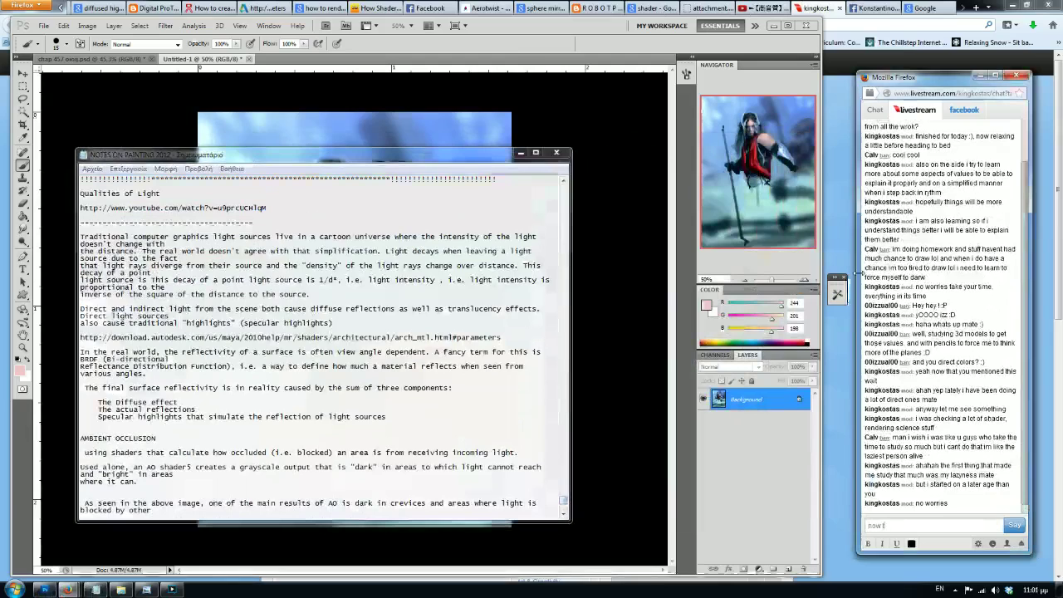
type("ake the time to enjoy your weekend")
key("Return")
type("rus")
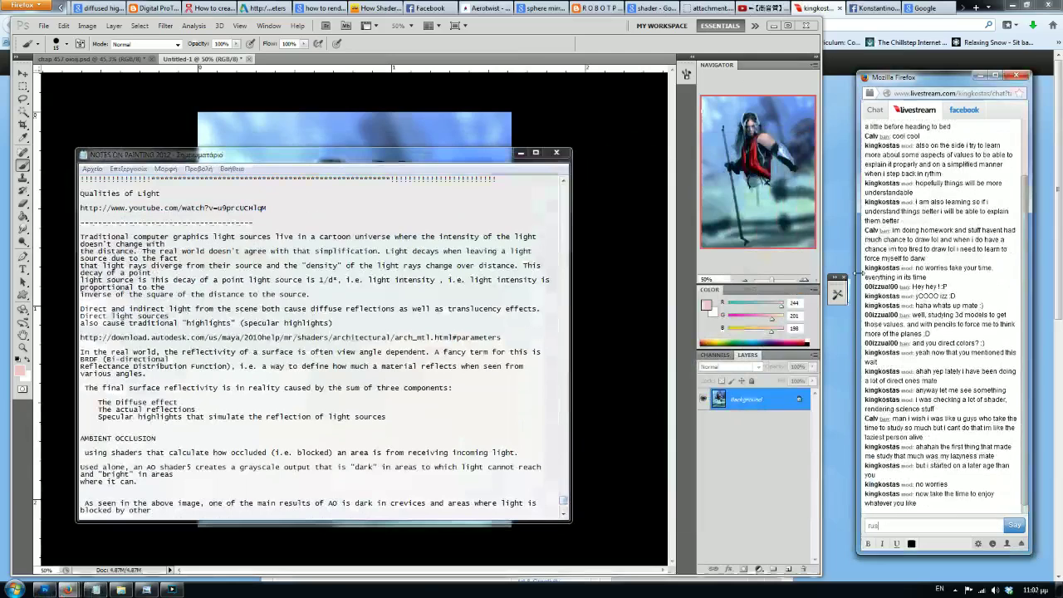
type("hing can end up burno")
type("ng you")
key("Return")
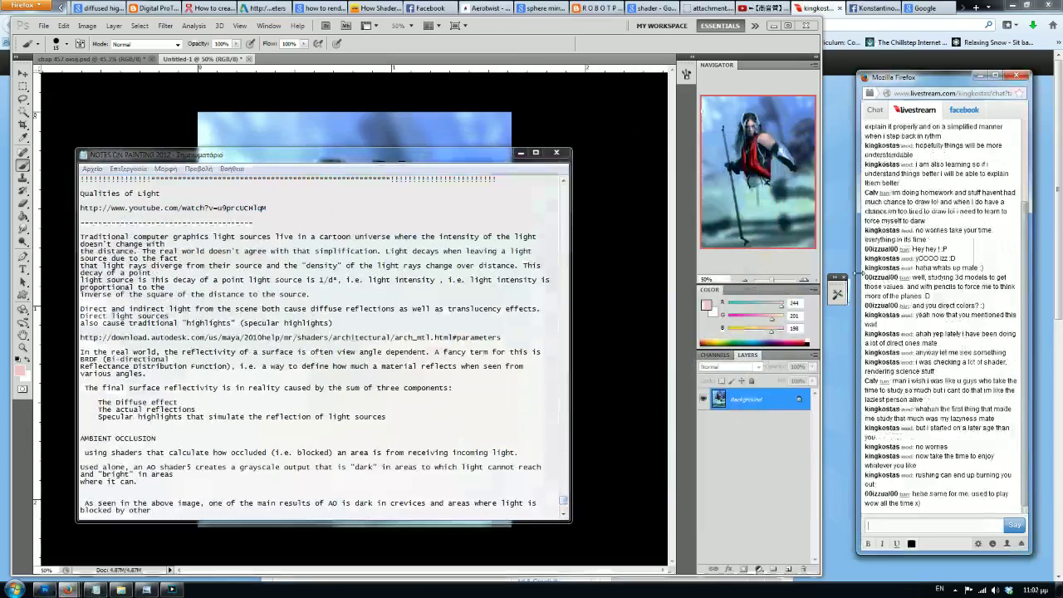
key("Return")
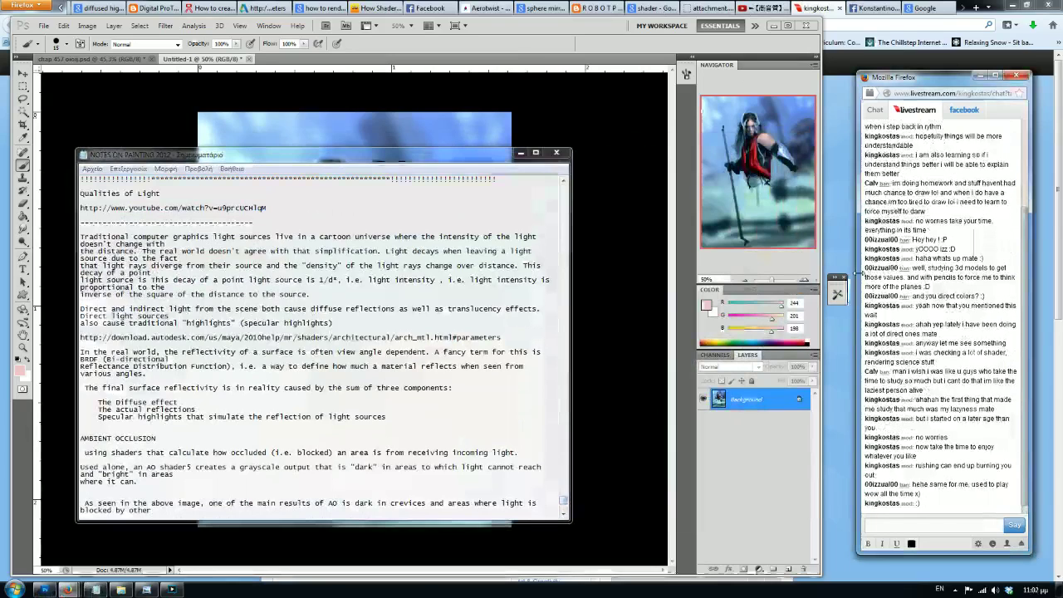
Step: Mention playing Tales of Pirates, calling it the greatest one despite looking simple
type("i was playing tales of pirates ahahah")
key("Return")
type("dunno if you")
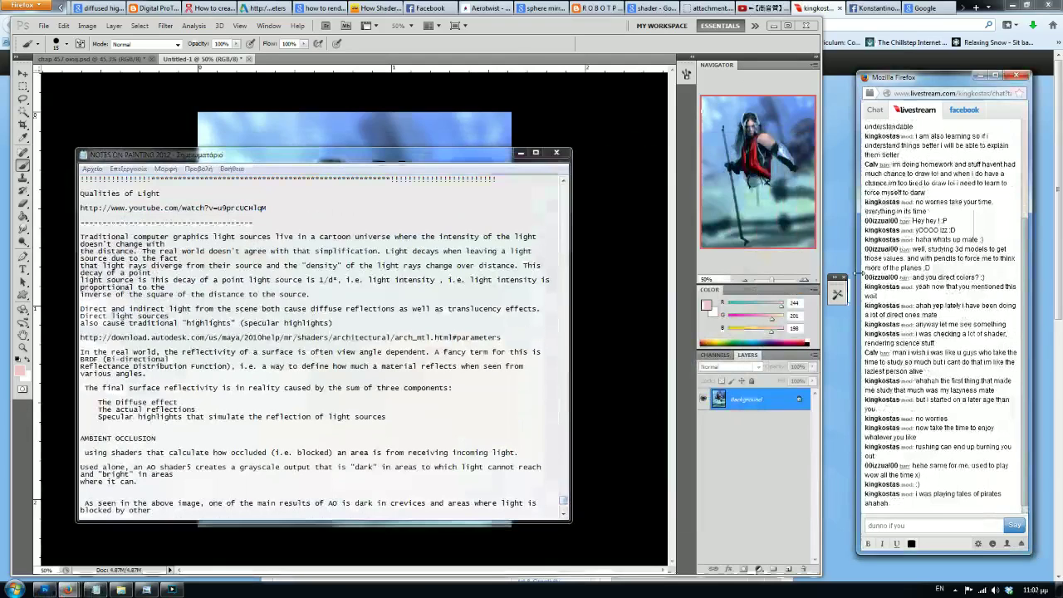
type(" know that game but")
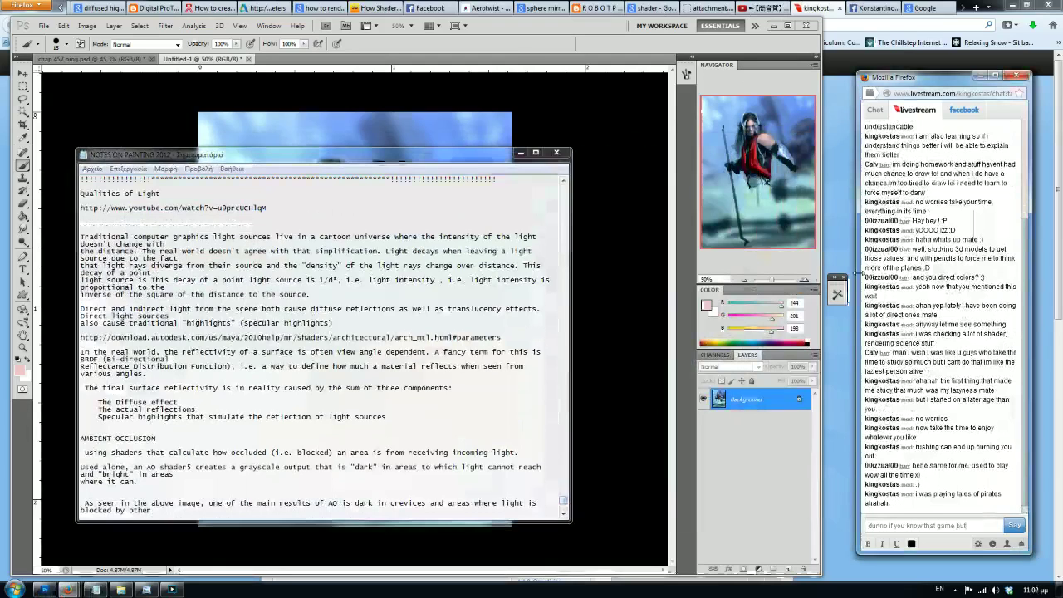
type(" even though it looks cimple, it was the greatest one :Dhaahha")
key("Return")
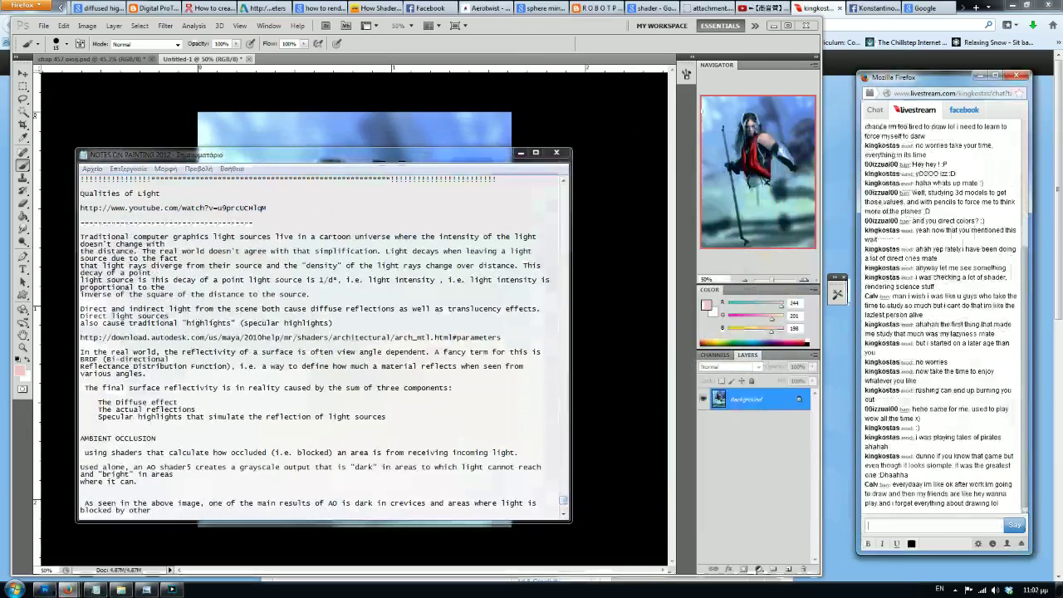
Step: Send 'its ok no worries really' and select the direct and indirect light paragraph in Notepad
left_click(920, 523)
type("its ok no worries really")
key("Return")
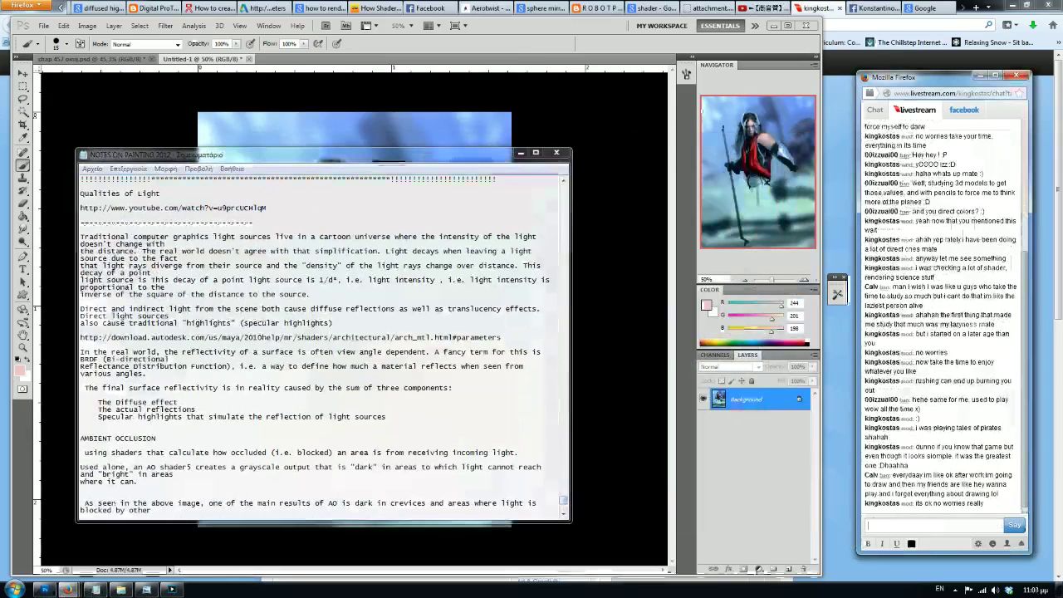
left_click_drag(333, 323, 81, 309)
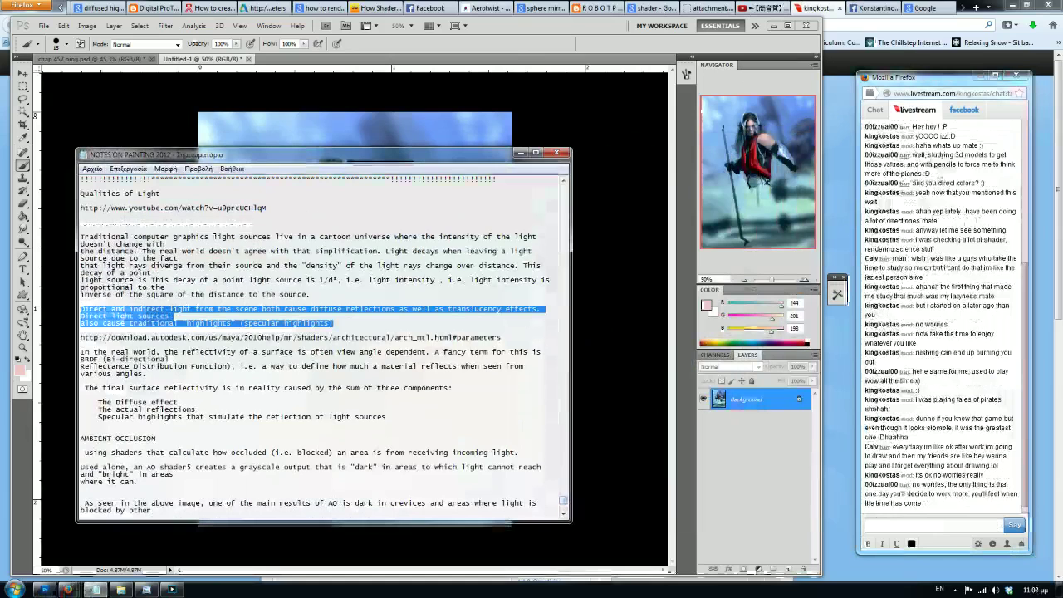
Step: Select the full Qualities of Light YouTube link line in the Notepad notes
scroll(317, 346, "up", 5)
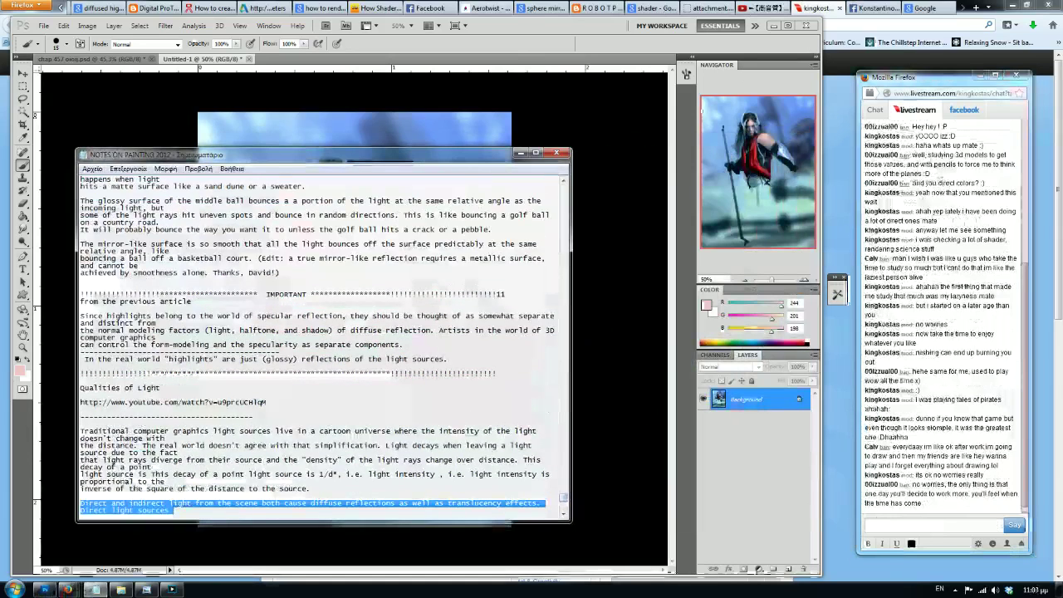
left_click_drag(266, 402, 85, 402)
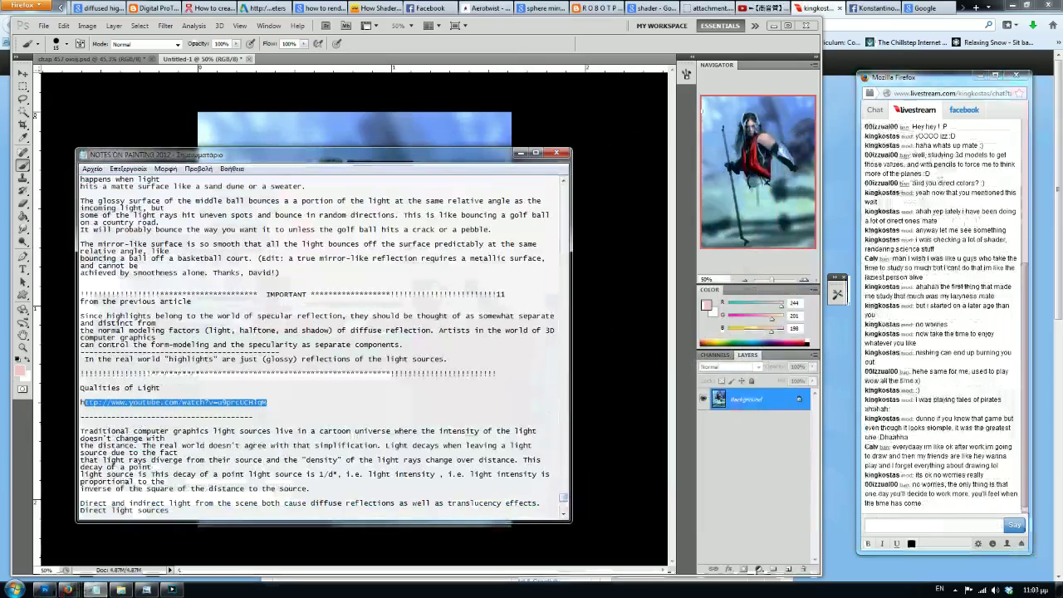
left_click(80, 402)
left_click_drag(266, 401, 80, 402)
Step: Send 'btw check this when you have time', 'from gourney blog' and 'just for lighting.com stuff' in the chat
left_click(877, 524)
type("btw check this when you have time")
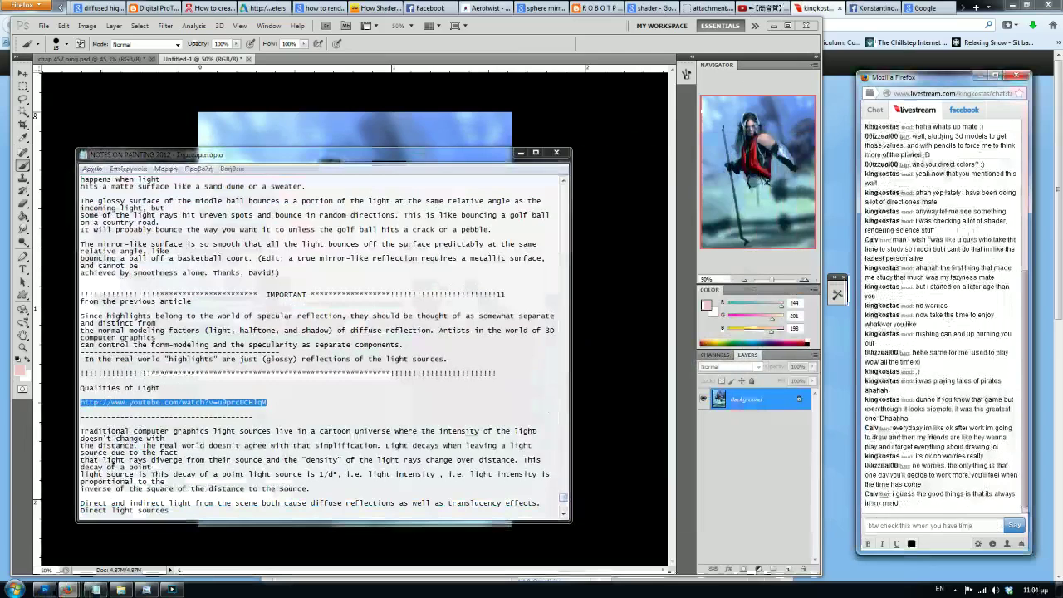
key("Return")
type("f")
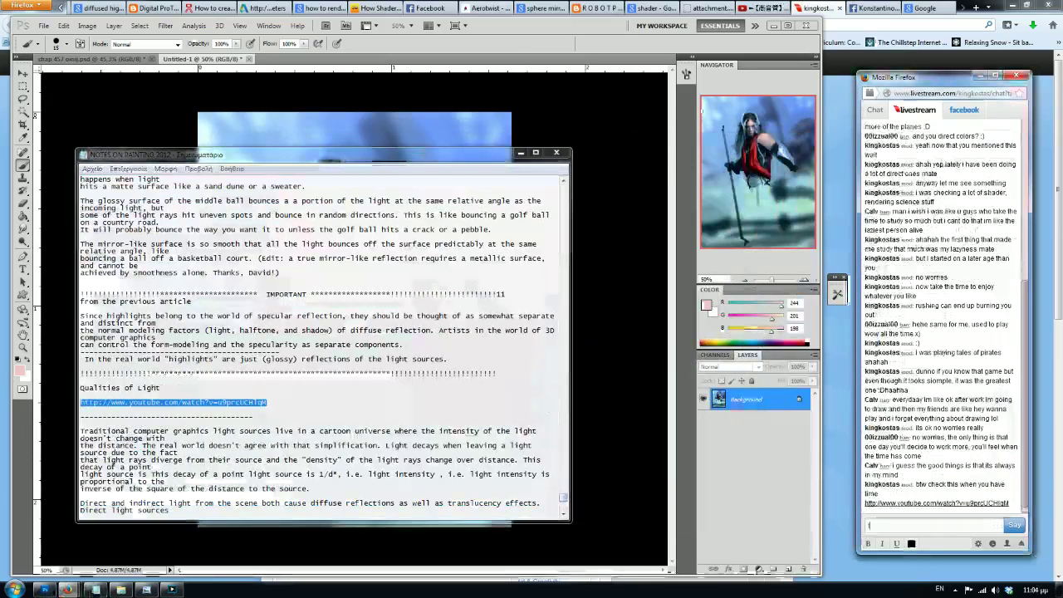
type("rom gourney blog")
key("Return")
type("jus")
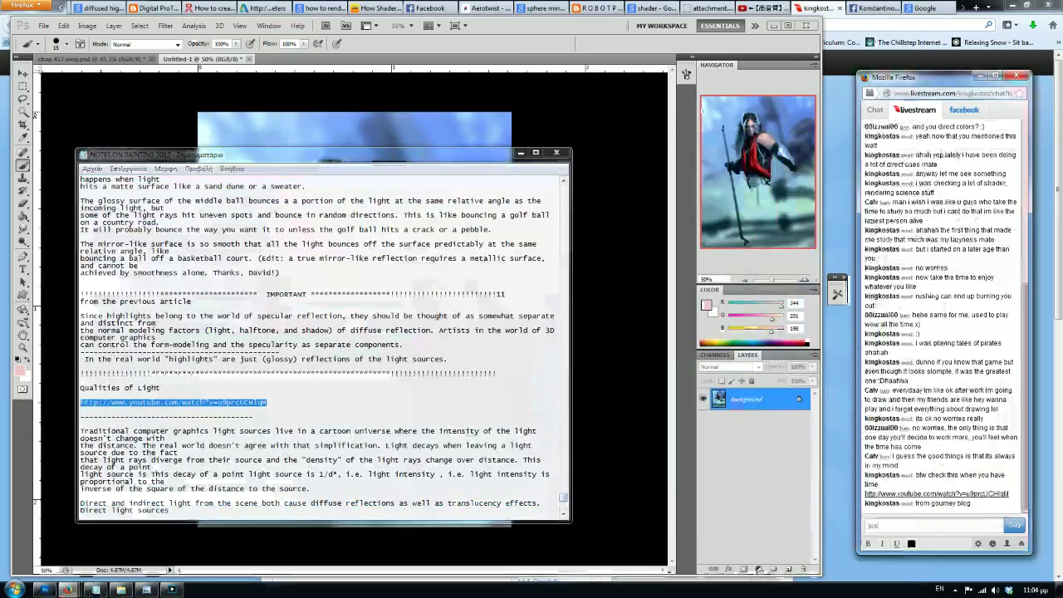
type("t for lighting.com")
type(" stuff")
key("Return")
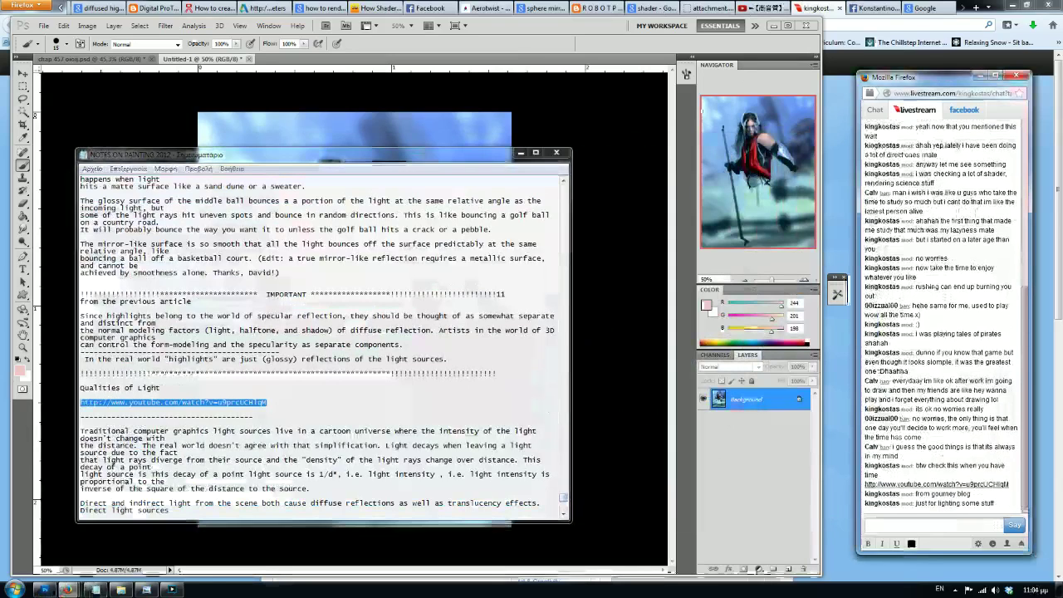
left_click(162, 388)
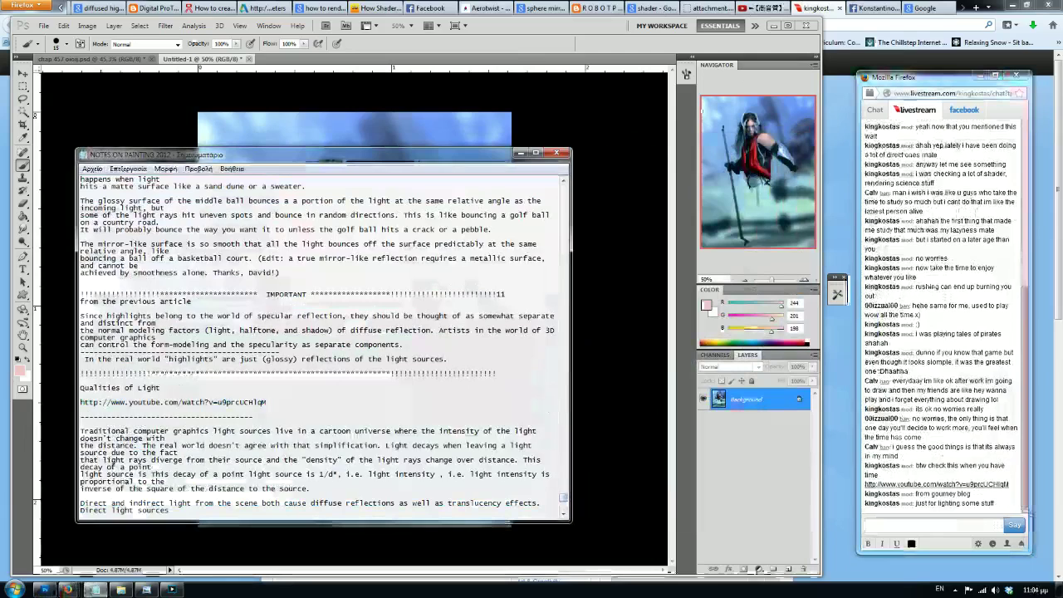
Step: Copy the highlights and specular reflection passage from the notes into the livestream chat
left_click_drag(449, 359, 81, 315)
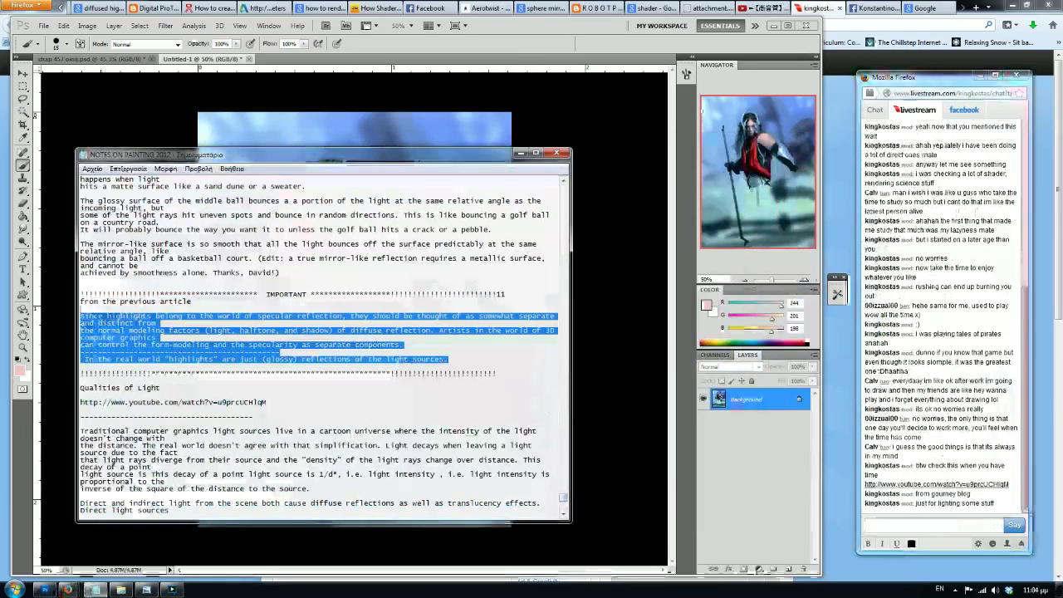
key("ctrl+c")
left_click(930, 525)
key("ctrl+v")
key("Return")
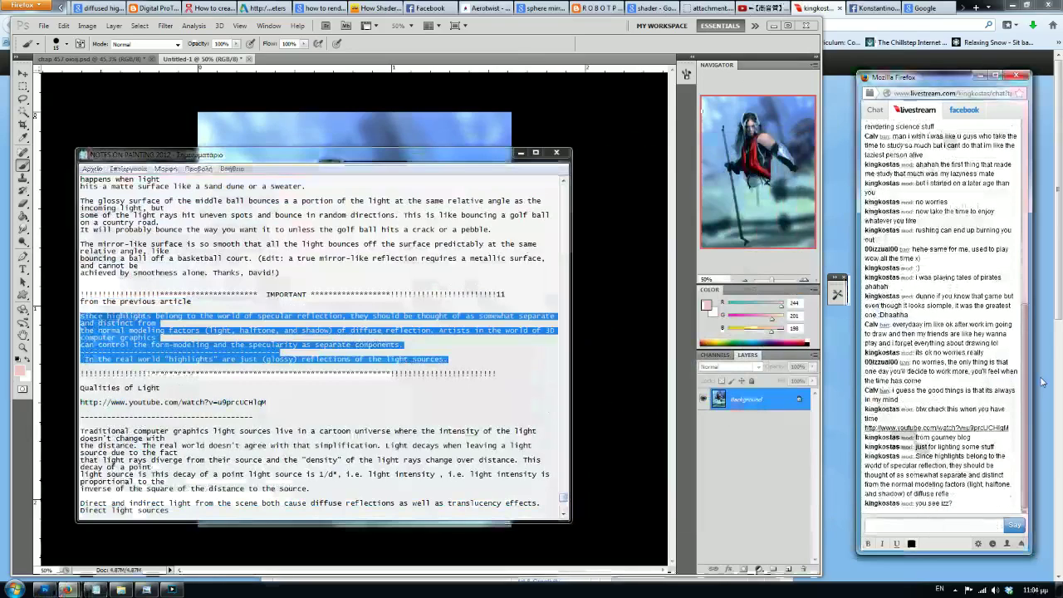
Step: Post chat messages saying highlights are a separate thing and need simplifying to the maximum
type("its a fucking separate thing")
key("Return")
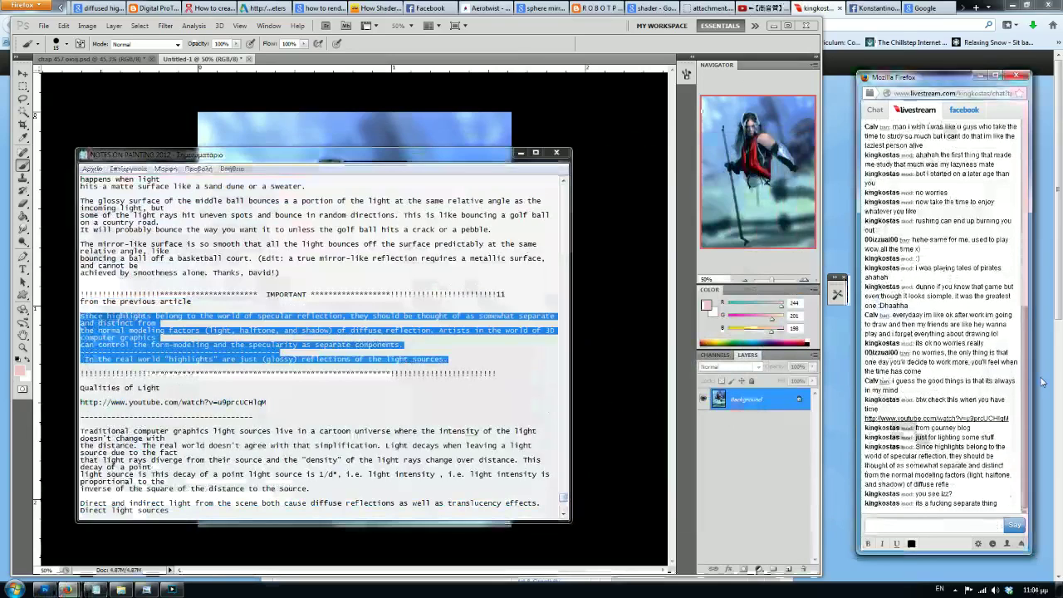
type("this")
key("BackSpace")
key("BackSpace")
type("ese damn highlights")
key("Return")
type("i am burnin")
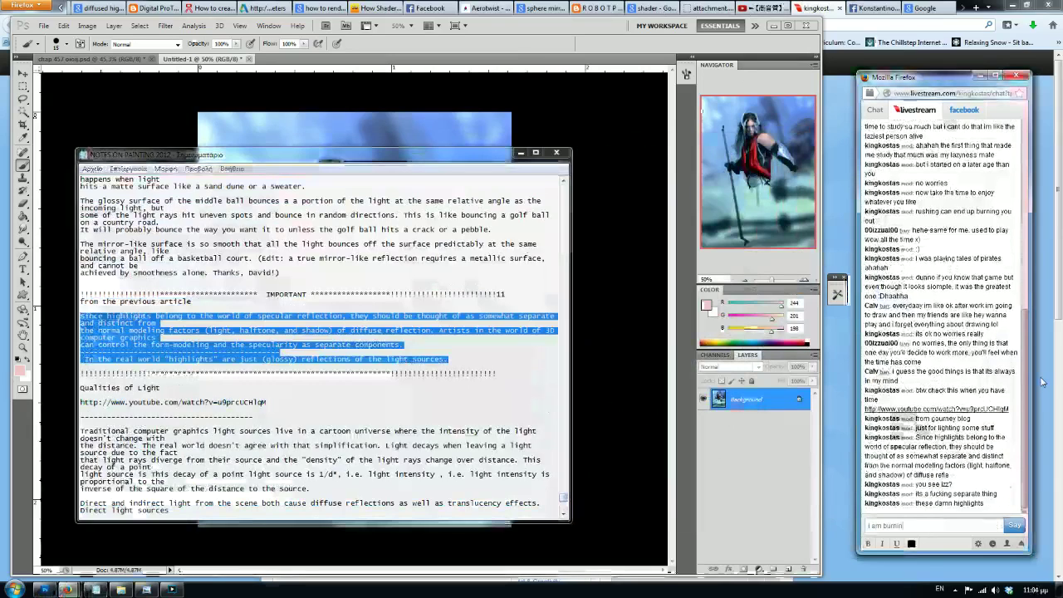
type("g my brain these days to")
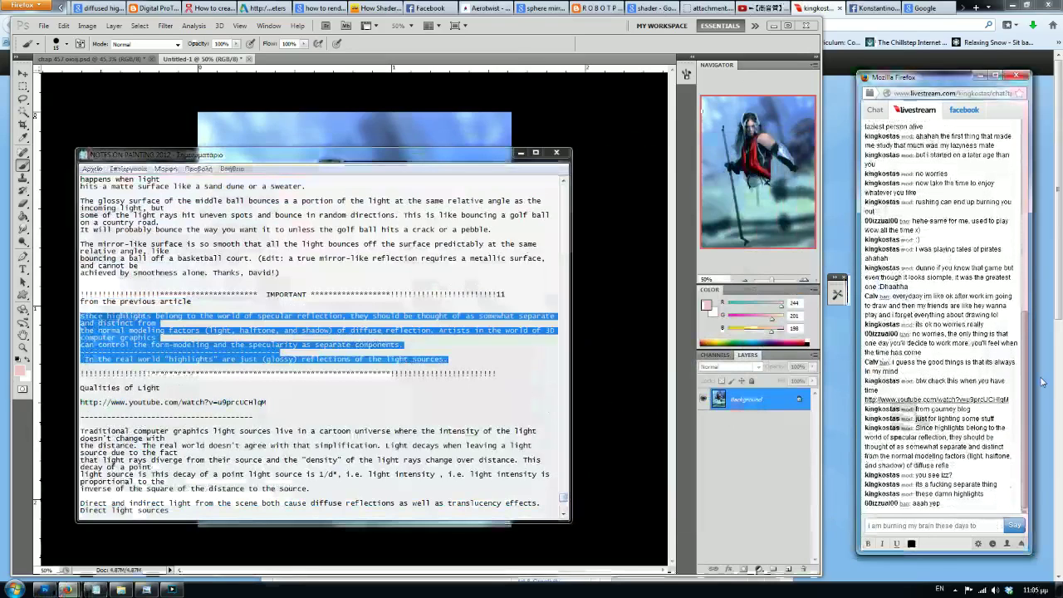
type(" simplify it to maximum")
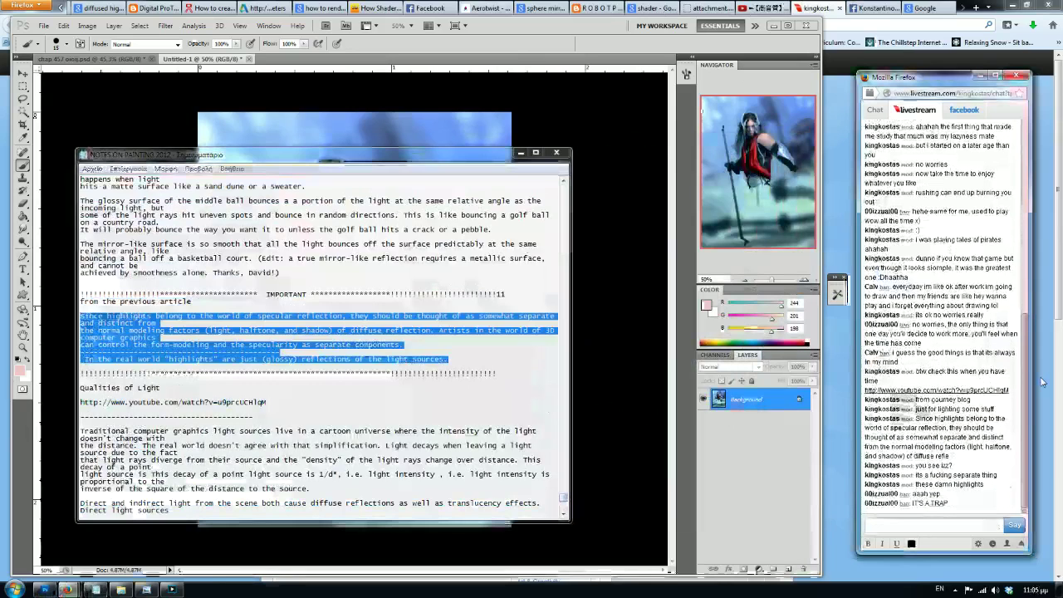
key("Return")
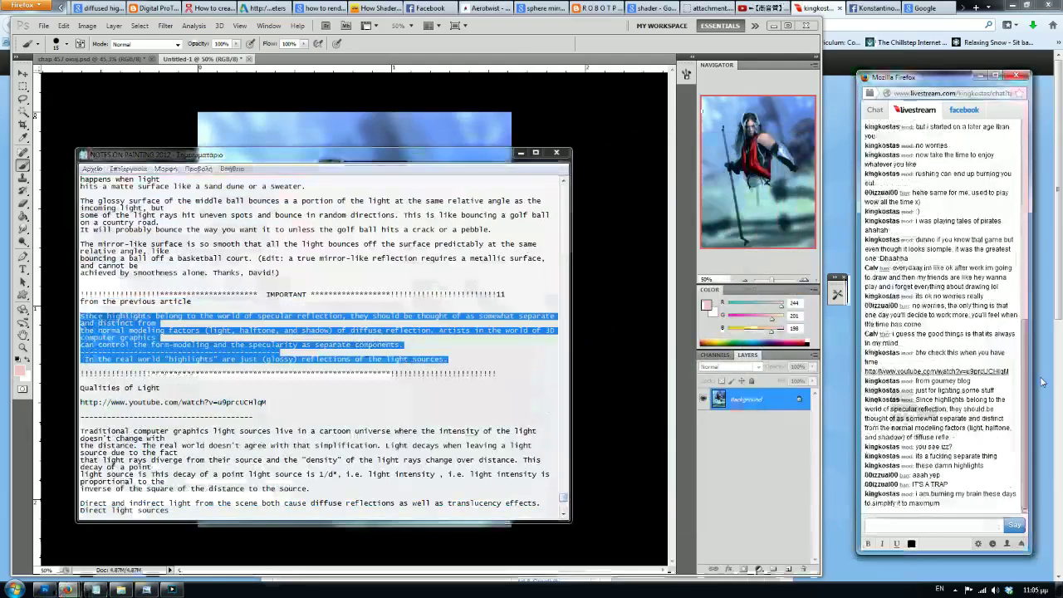
Step: Post that most non-fur materials are somehow glossy with a bit of specular, then show the diffused highlight results
type("usually all of our materials (not the fu")
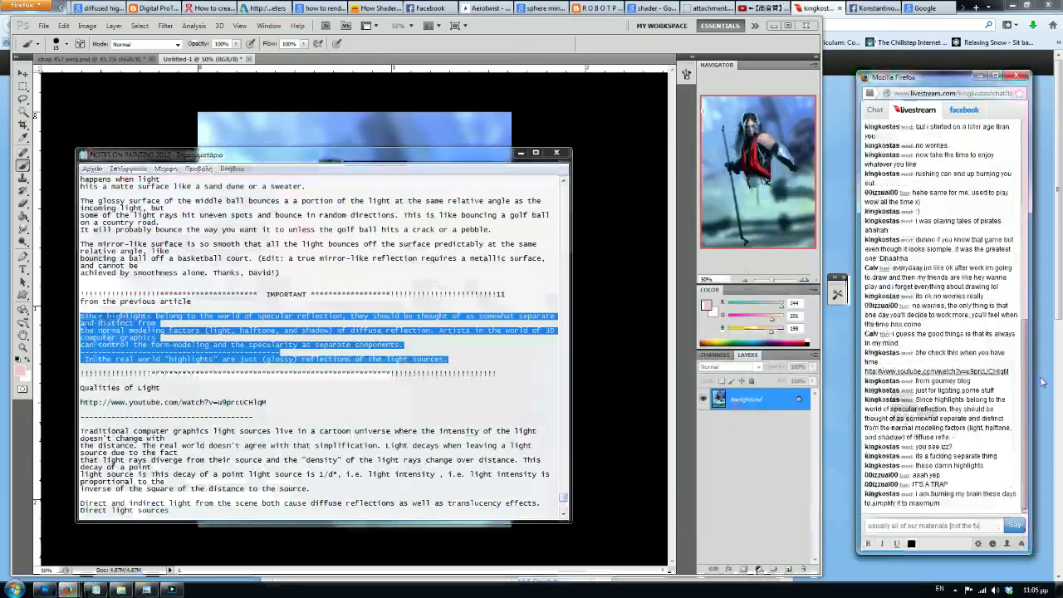
type("r ones) ha")
key("BackSpace")
key("BackSpace")
type("are somehow")
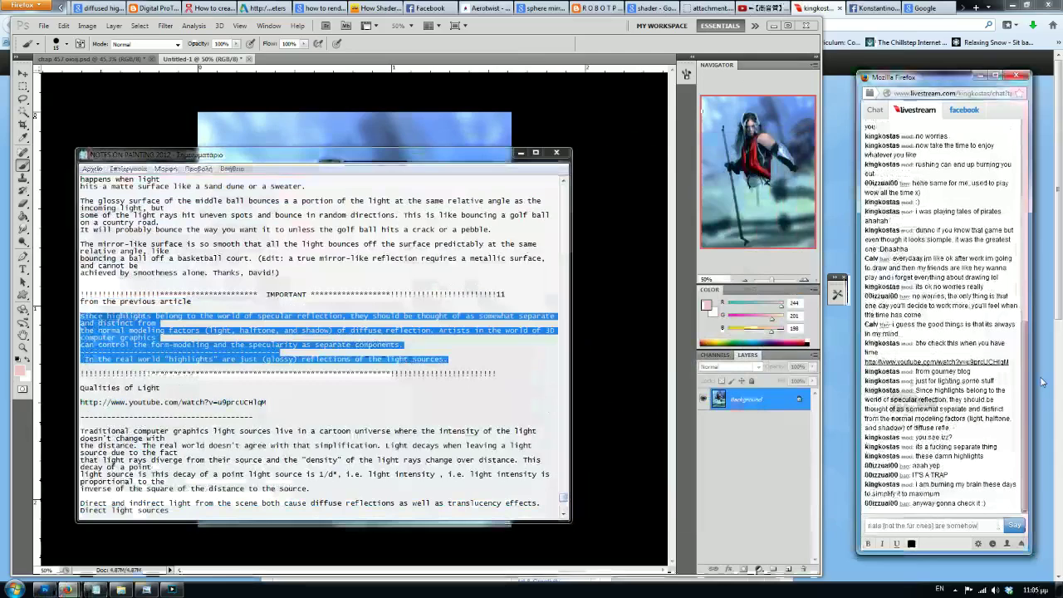
type(" glossy")
key("Return")
type("s")
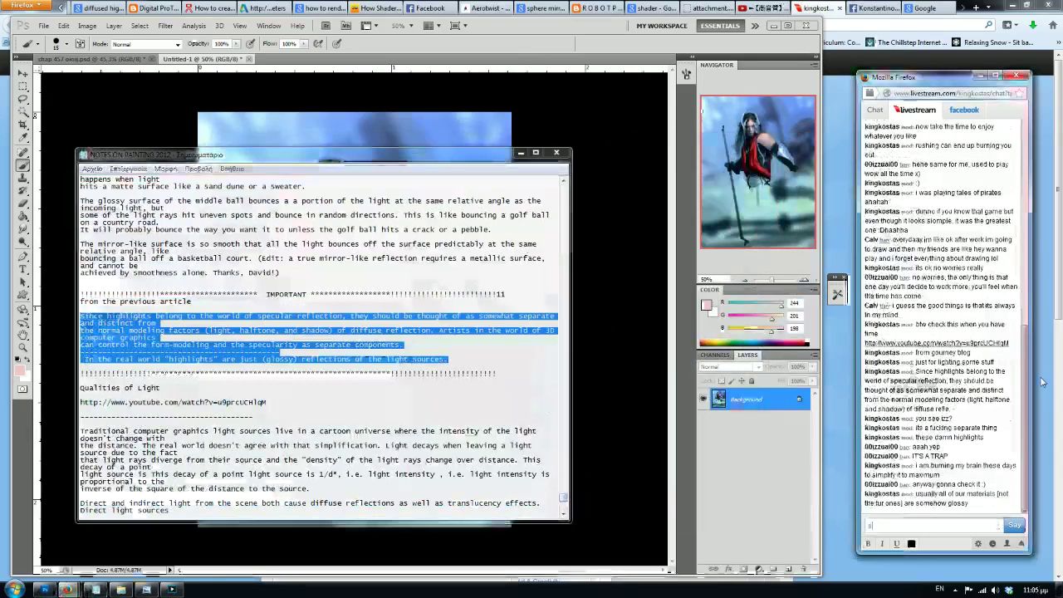
type("o they have a bit of specular")
key("Return")
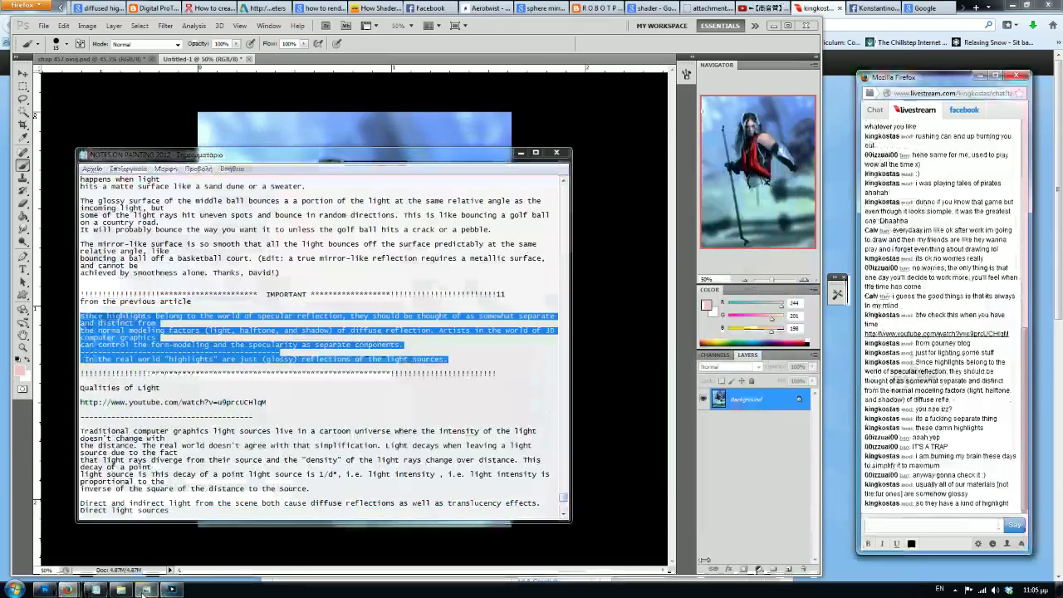
mouse_move(121, 590)
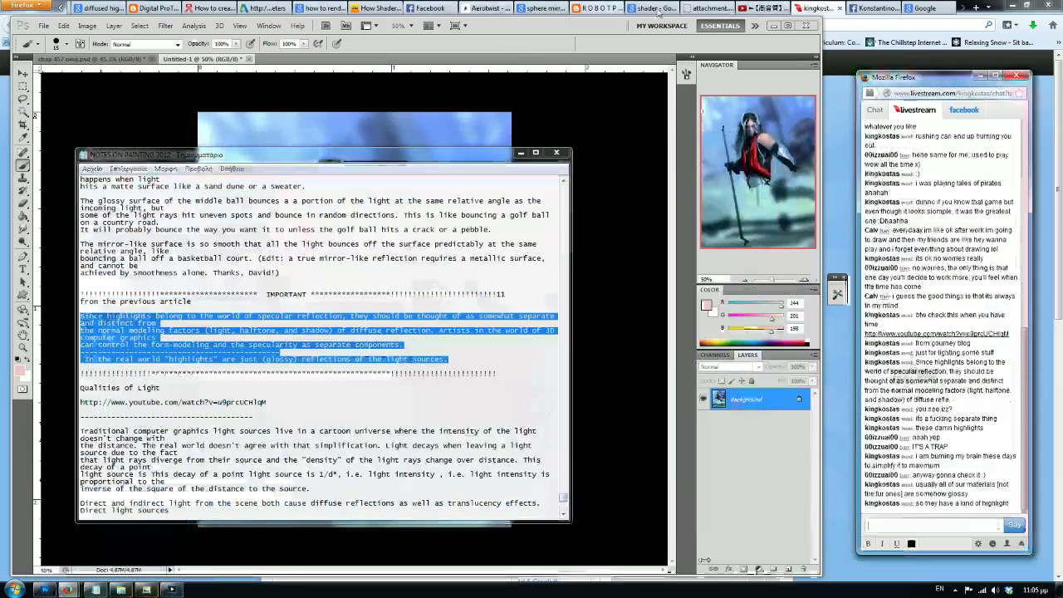
left_click(101, 7)
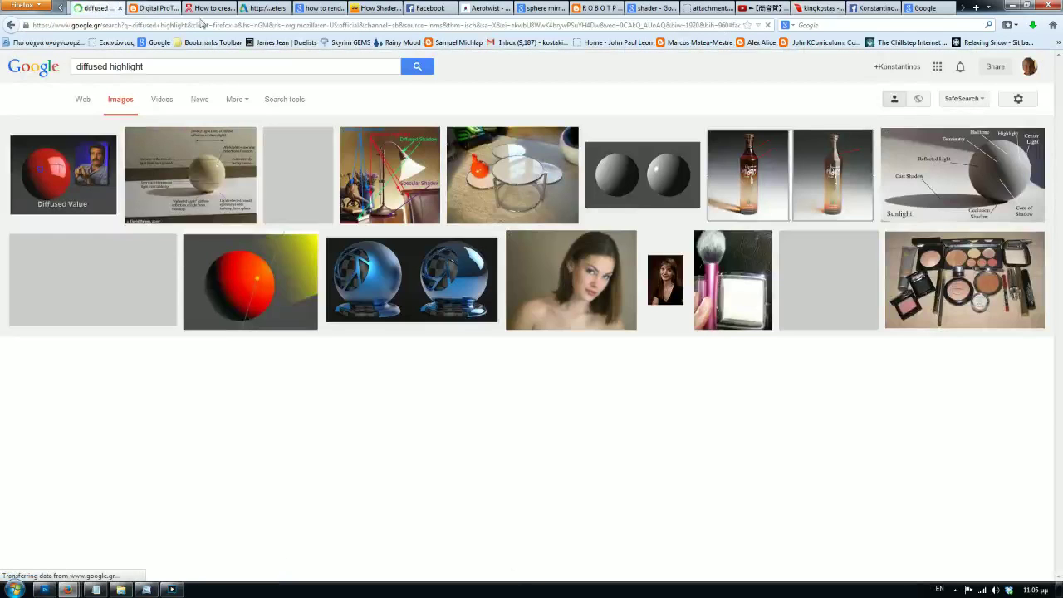
Step: Preview the refl-description.jpg cups diagram of diffuse, reflection and highlight, and copy the image
scroll(407, 7, "up", 2)
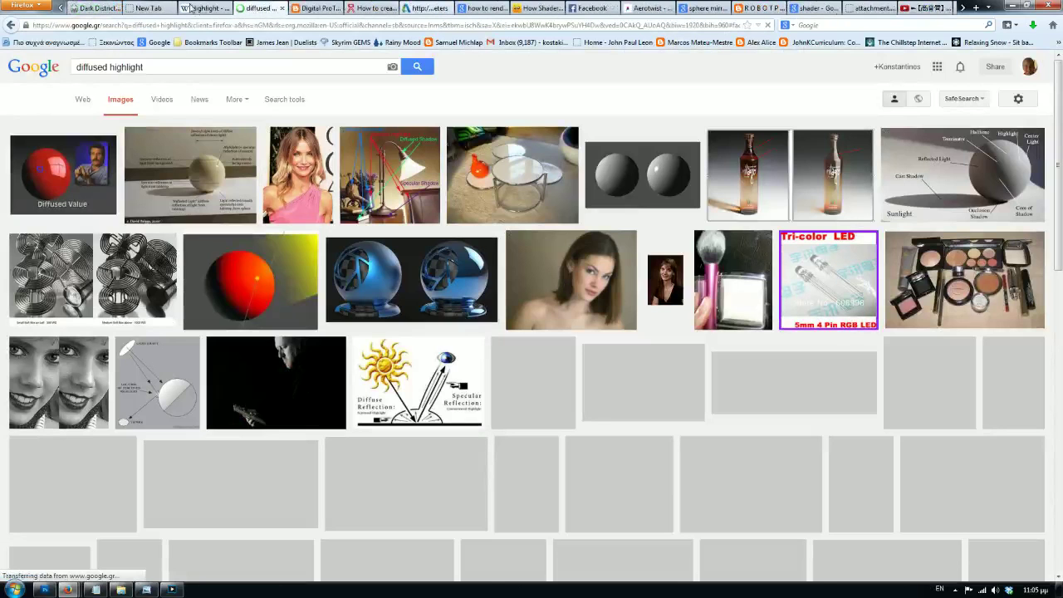
left_click(792, 382)
scroll(592, 8, "down", 3)
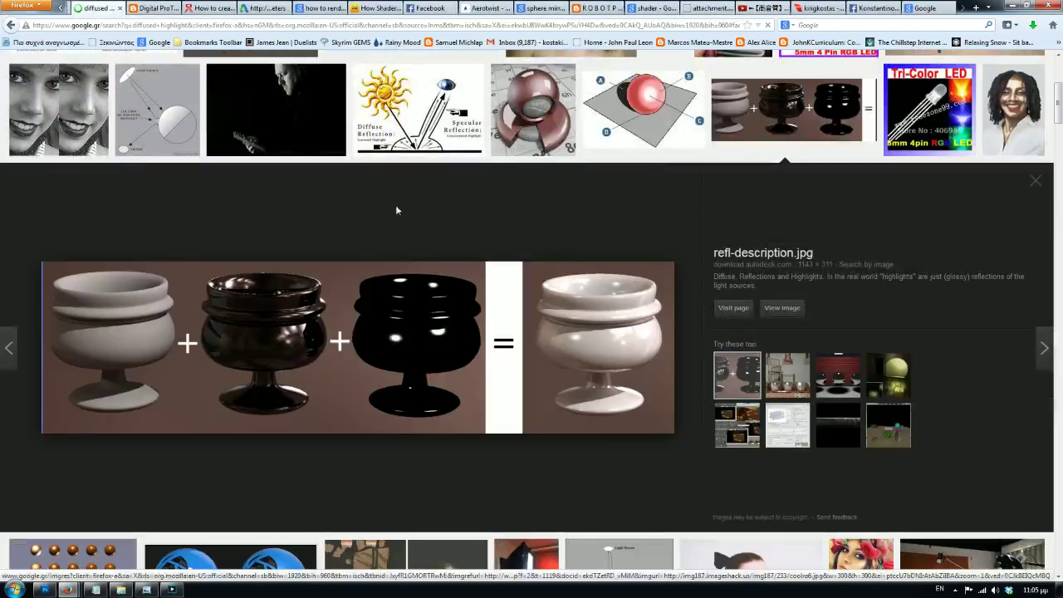
right_click(399, 314)
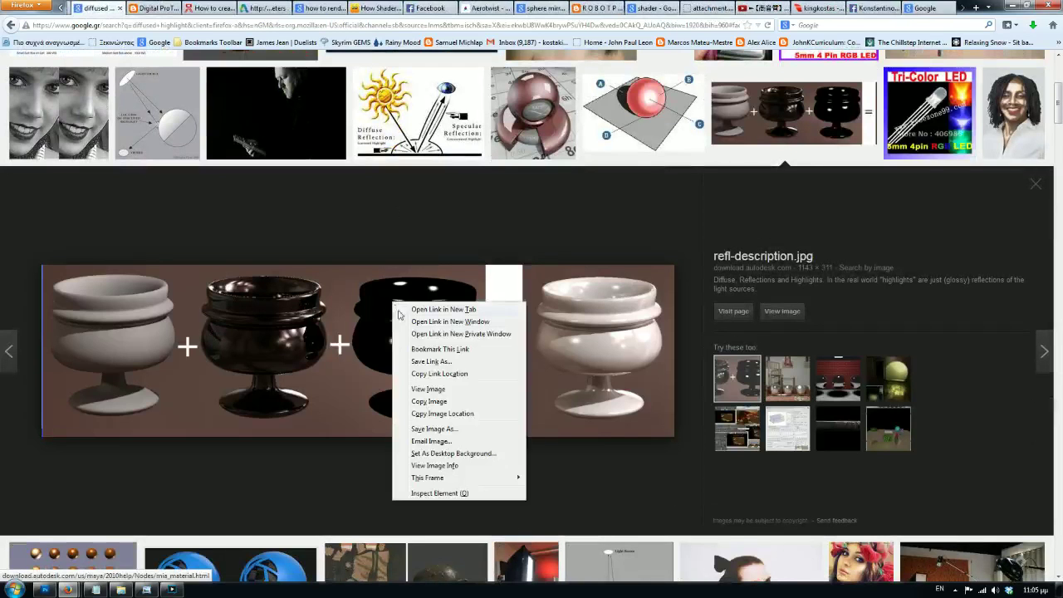
left_click(428, 401)
Step: Paste the cups breakdown image into the painting as Layer 1 and zoom in to 157%
left_click(44, 591)
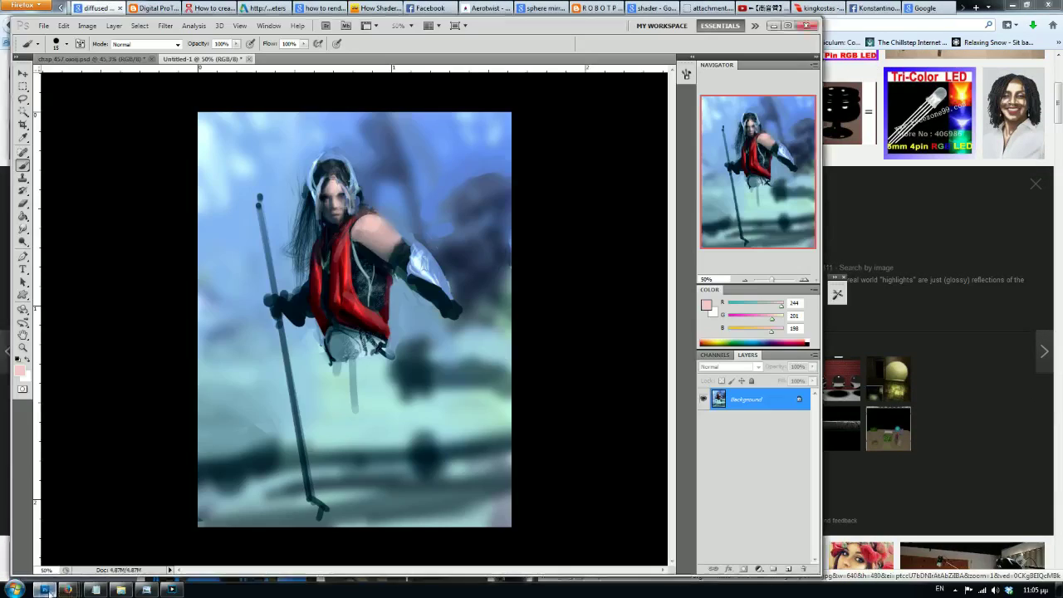
mouse_move(68, 589)
left_click(283, 541)
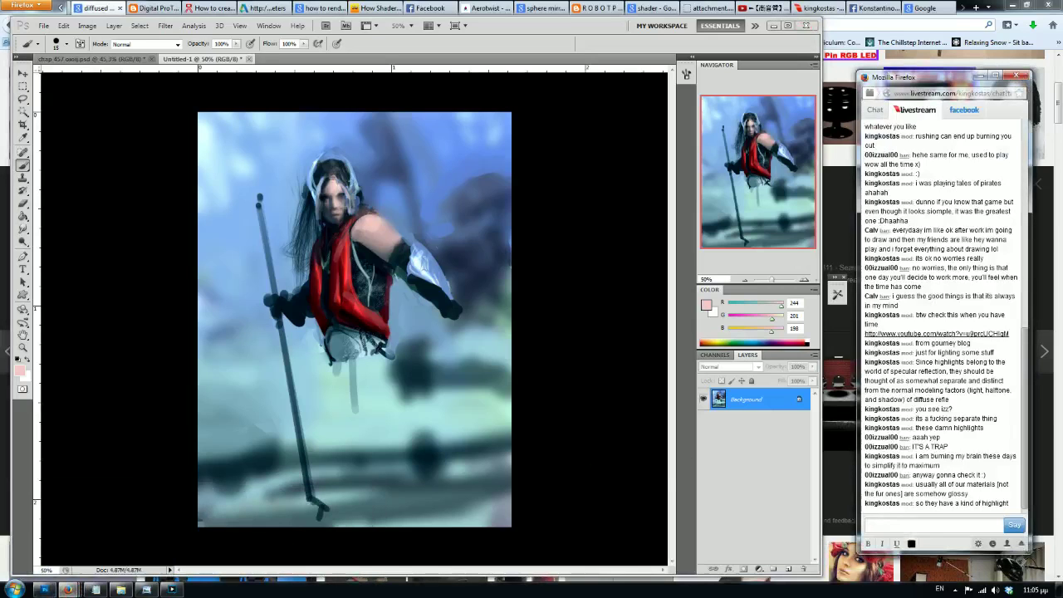
key("ctrl+v")
scroll(239, 320, "up", 3)
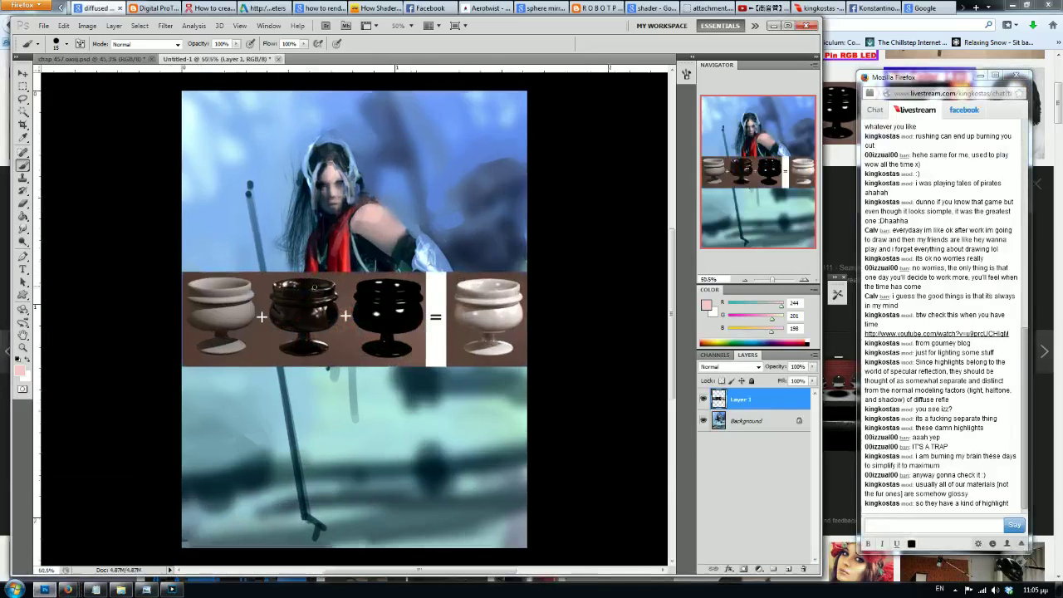
scroll(307, 294, "up", 1)
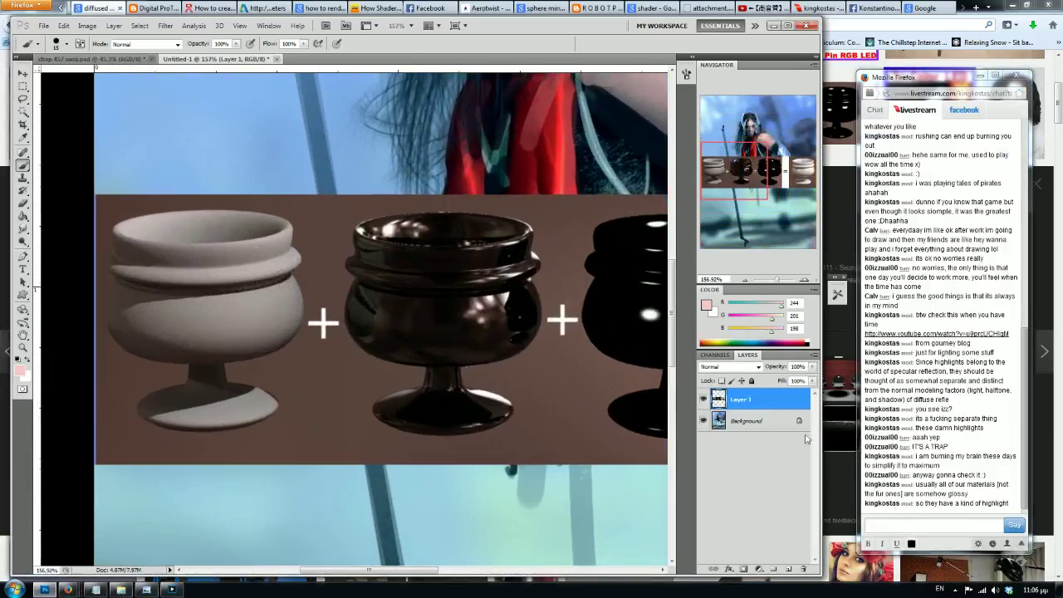
left_click_drag(747, 170, 753, 171)
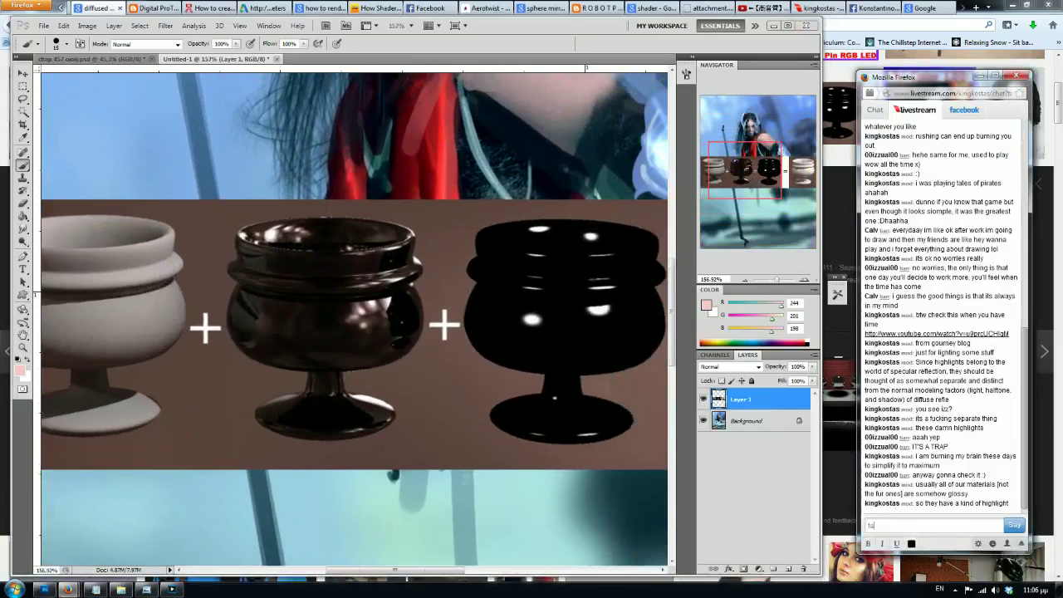
Step: Post 'thats a breakdown' in chat and shift the view toward the left cups
type("thats a breakw")
key("Return")
left_click_drag(719, 159, 714, 161)
Step: Post chat messages that the first cup is basic diffused reflection, not mirror-like reflection
left_click(954, 523)
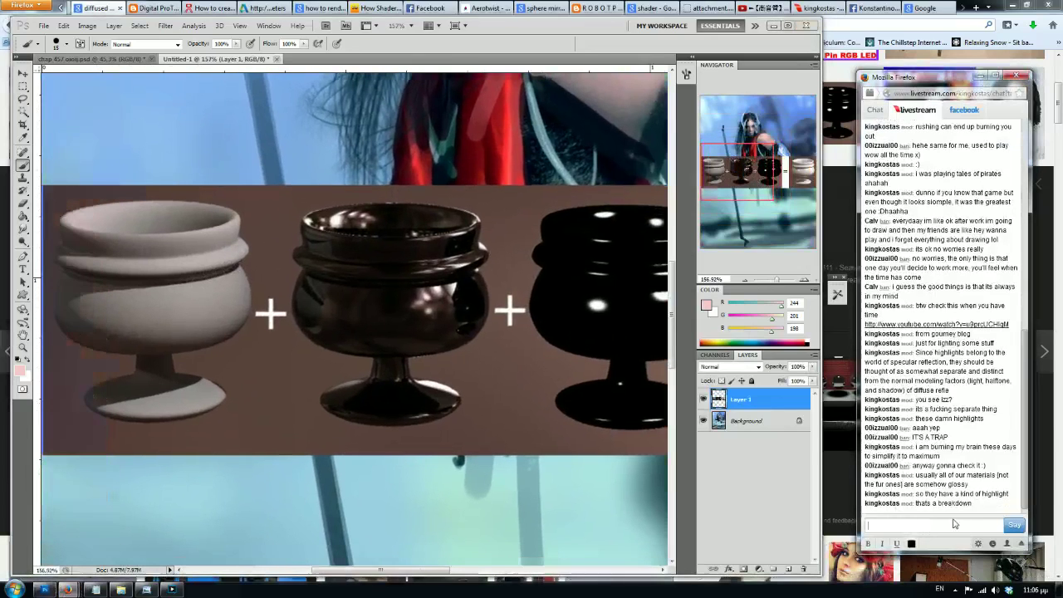
type("first is the basic f")
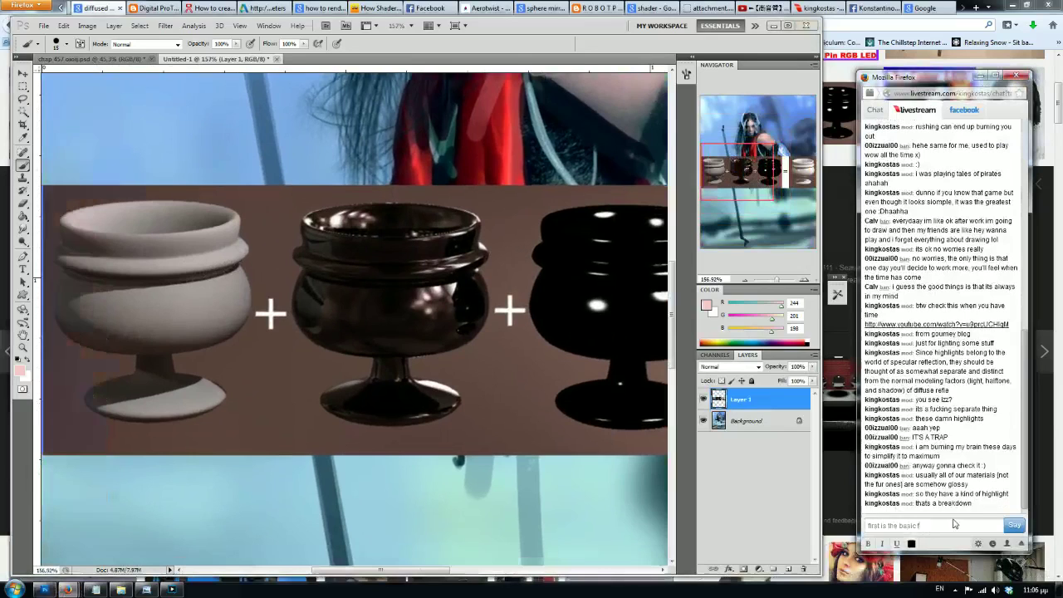
type("ic diffused on")
key("BackSpace")
key("BackSpace")
type("reflection")
key("Return")
type("when i say reflection i dont than mirror stuff atc")
key("Return")
type("rel")
key("BackSpace")
type("flection refers overally to the reflection that comes into our eye i think")
key("Return")
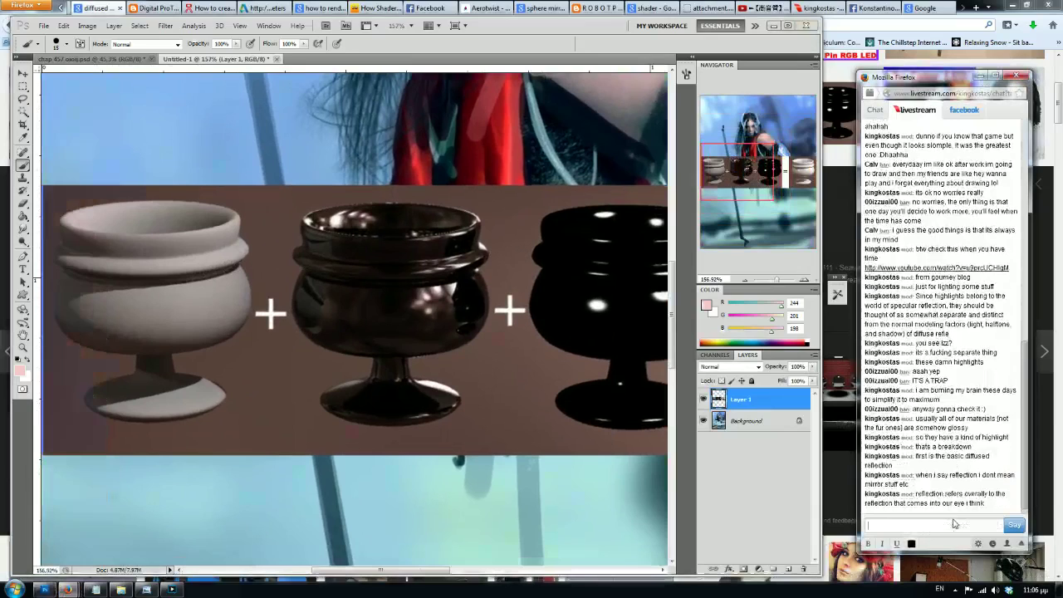
Step: Post that a separate specular map is made to indicate the highlight
type("so they make a separate specular map")
key("Return")
type("to indicate how the highlight will ap")
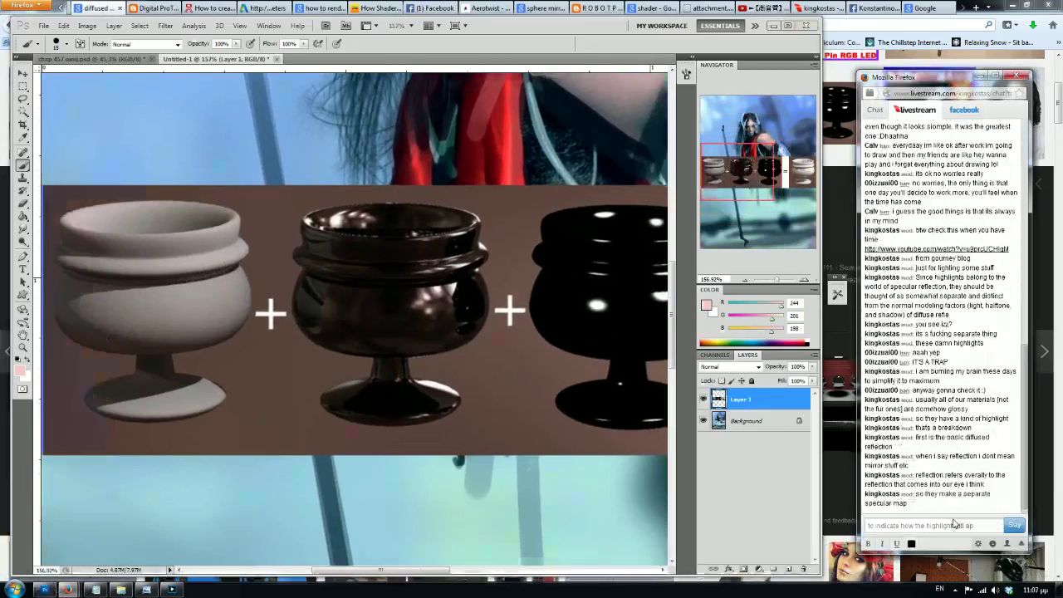
key("Return")
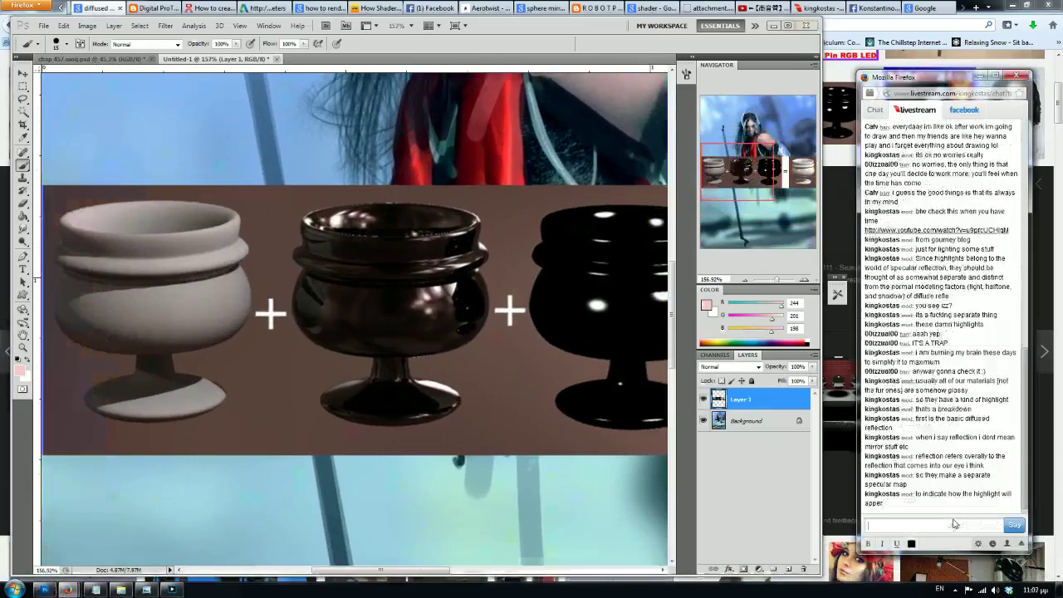
Step: Pan to the right-hand cups and post that shiny materials become more understandable after this breakdown
left_click_drag(747, 168, 783, 168)
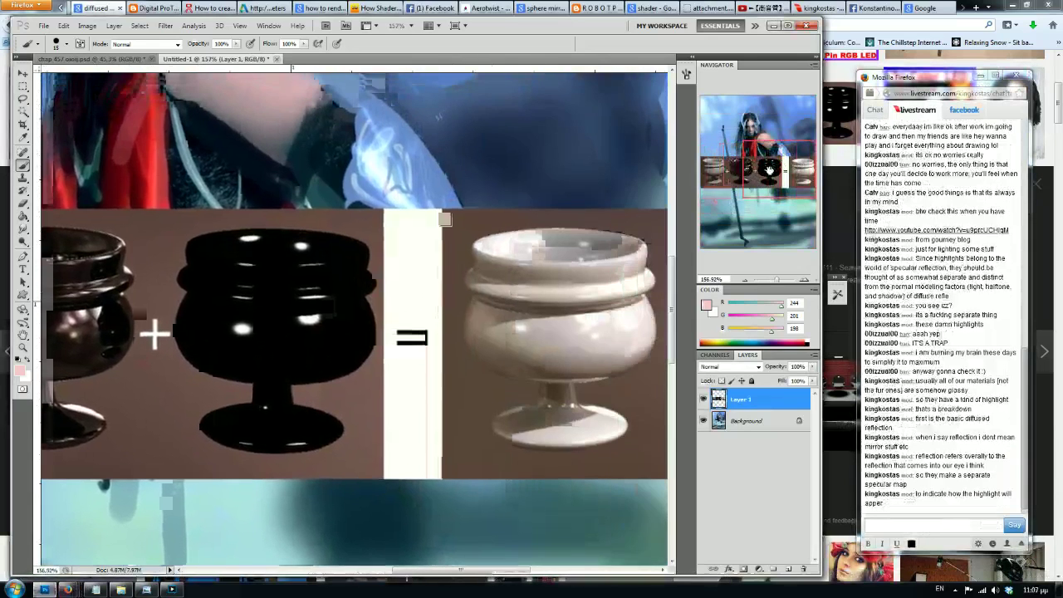
left_click(928, 521)
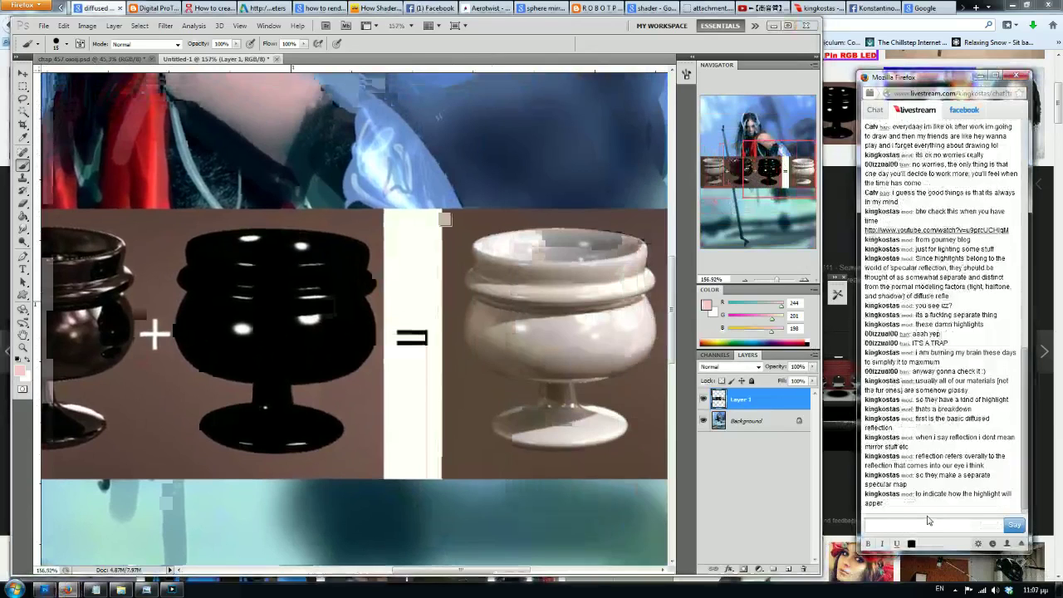
type("after this basic breakdown th")
key("BackSpace")
key("BackSpace")
key("BackSpace")
type("some aspects of shiny materials are becoming")
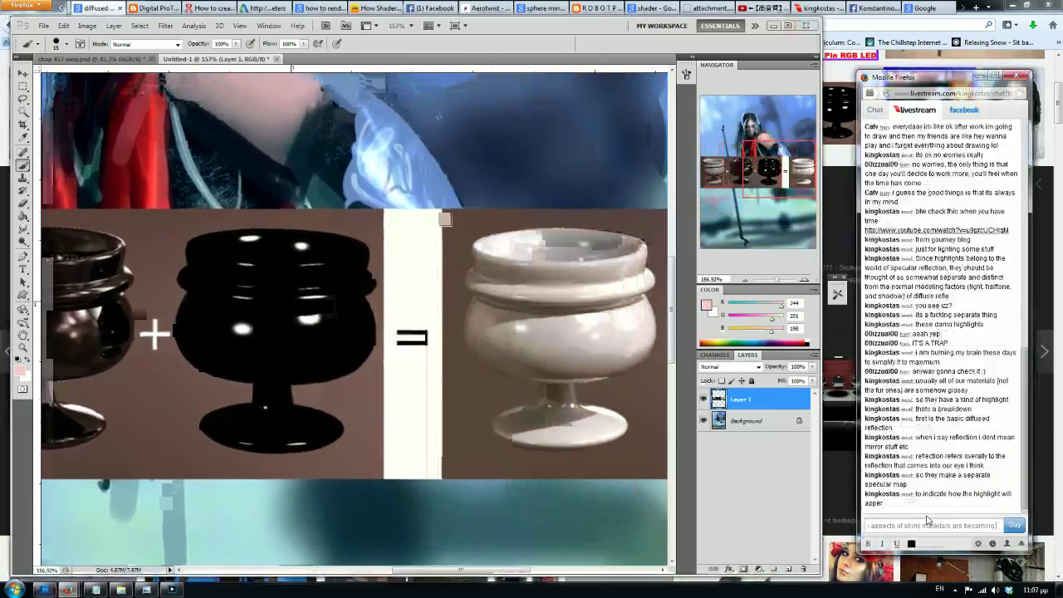
type(" more understandable")
key("Return")
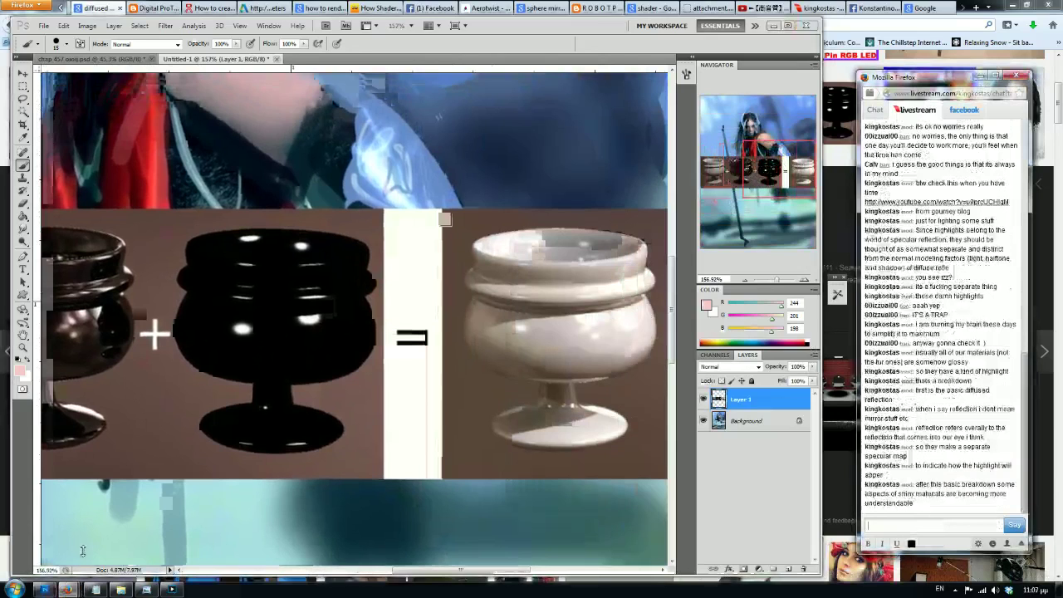
left_click(95, 589)
Step: Scroll the notes down and select the paragraph on metallic objects tinting their reflections
scroll(281, 330, "down", 4)
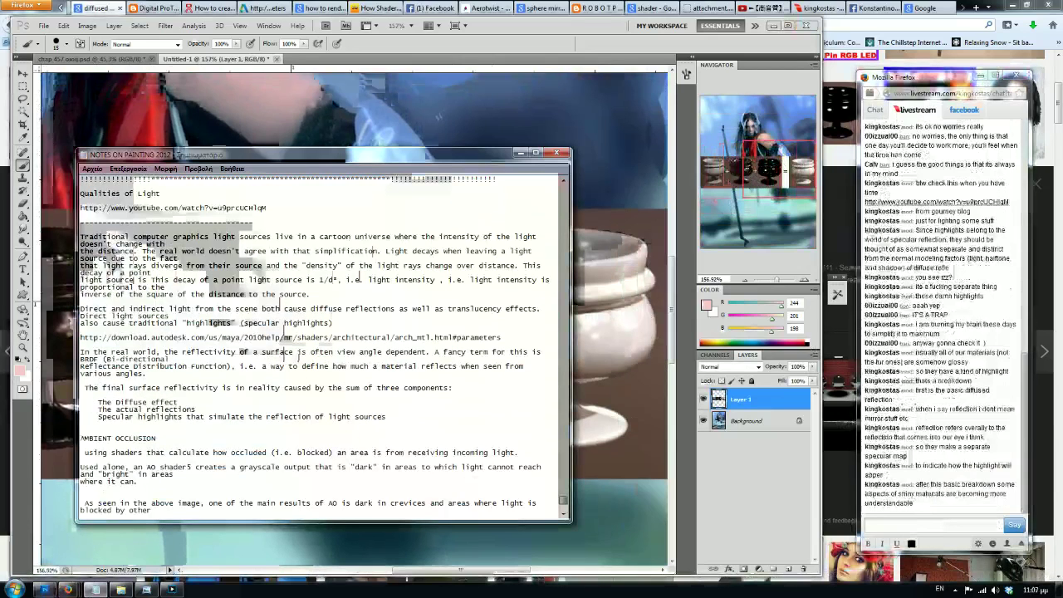
scroll(283, 336, "down", 6)
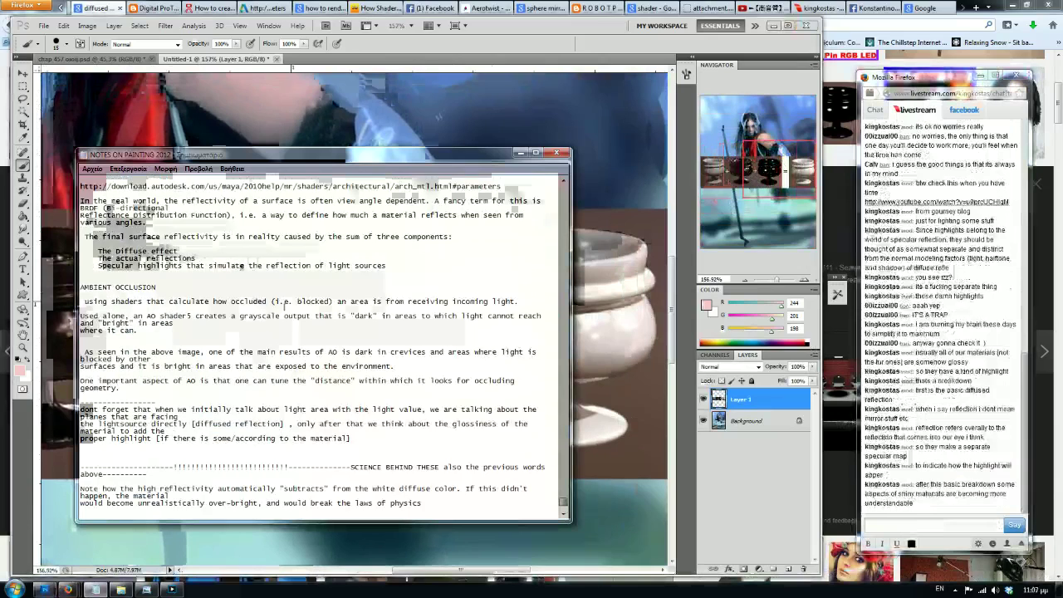
scroll(312, 344, "down", 3)
left_click_drag(173, 395, 79, 337)
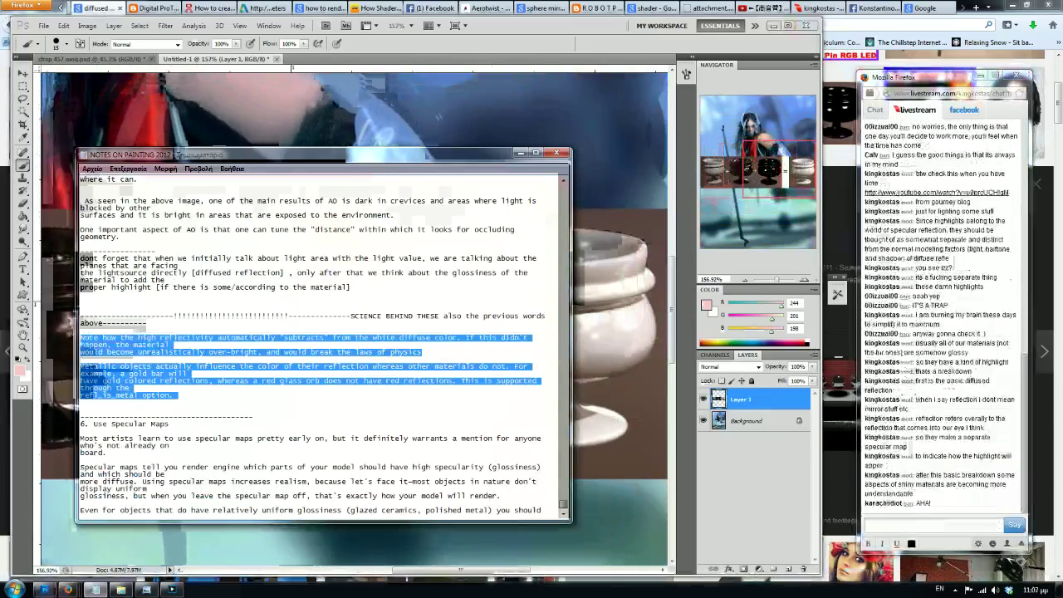
left_click_drag(174, 395, 80, 366)
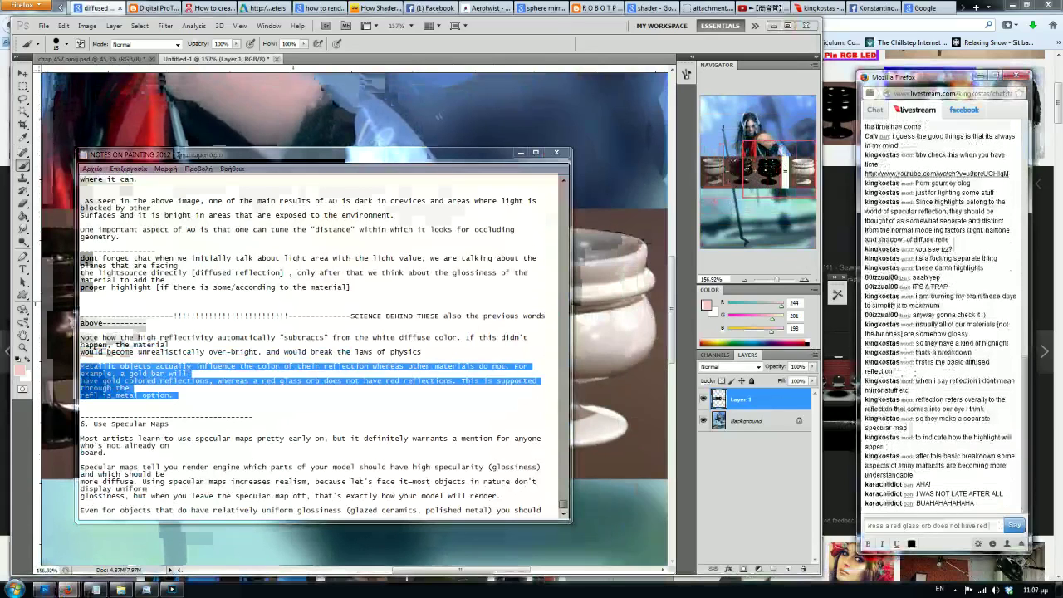
Step: Greet a viewer, offer to send the notes Notepad, and deselect the paragraph
type("ahahah hello mate")
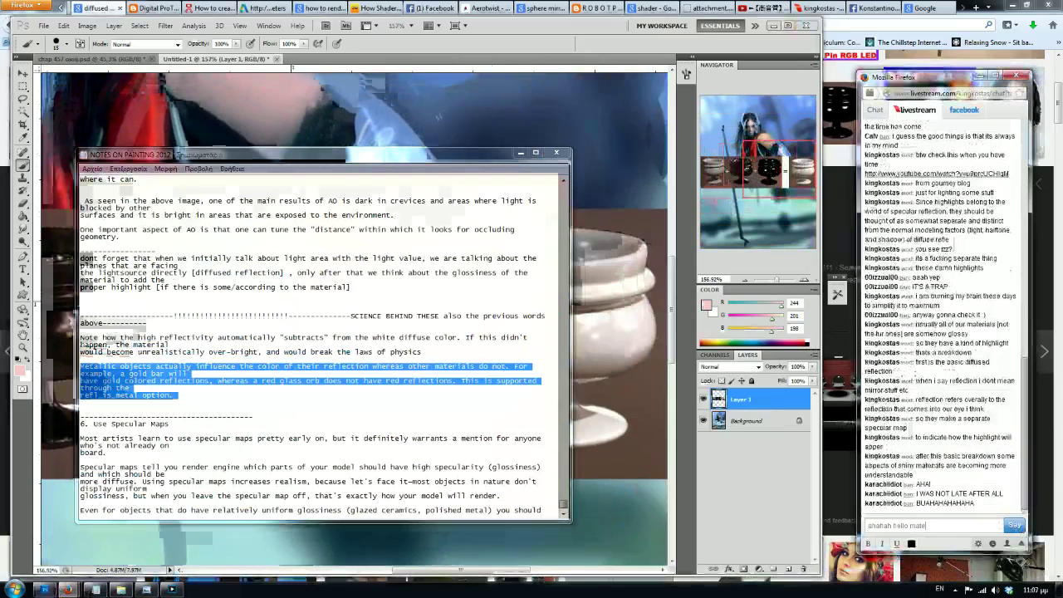
type(" :D!!")
key("Return")
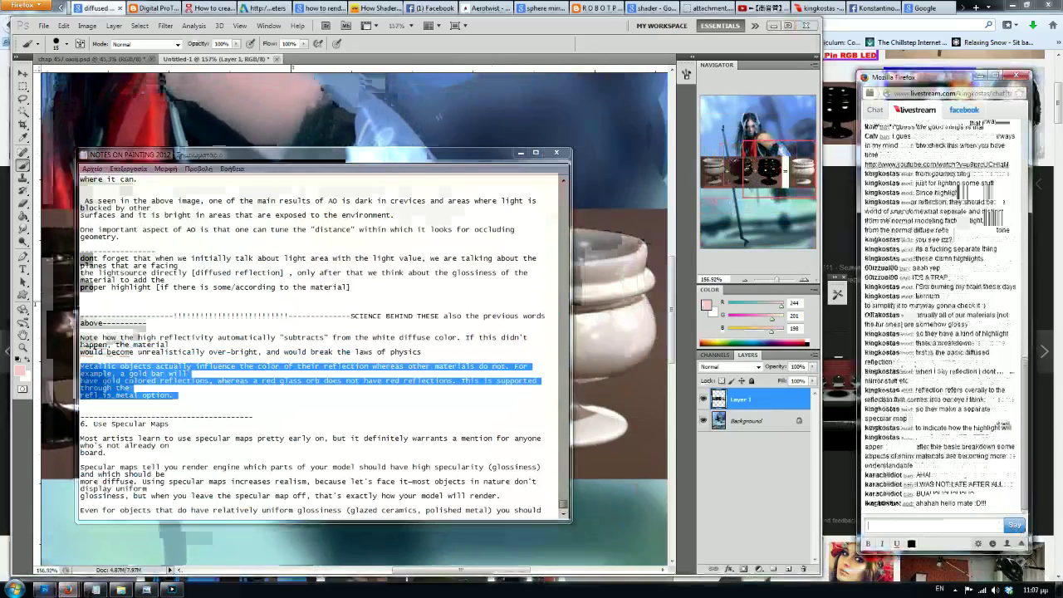
type("ma")
type("tes if you want i can send you this notepa")
type("d where i keep m")
type("y notes etc")
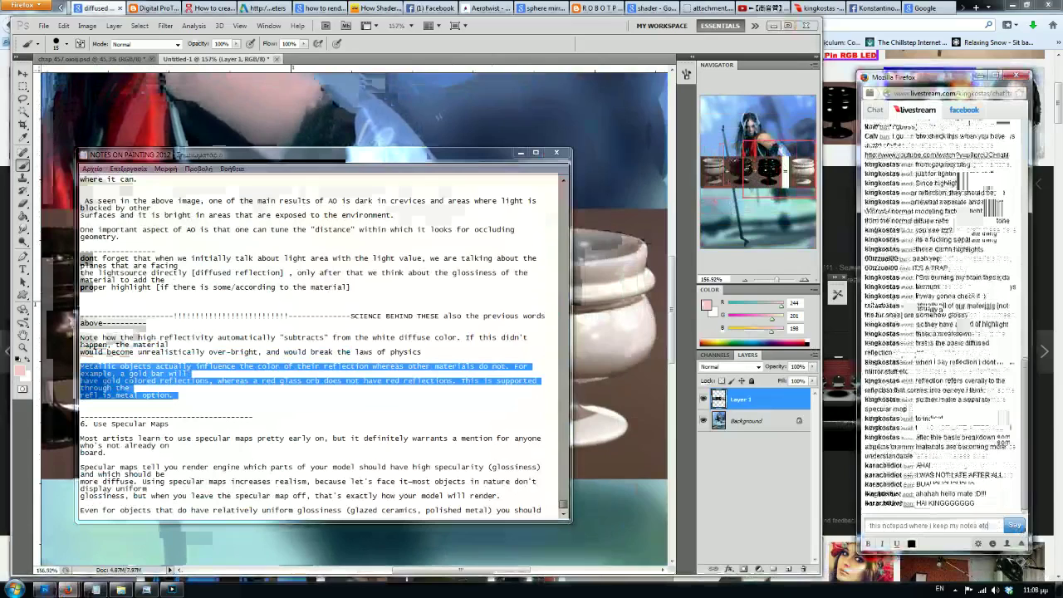
type(", but beware because i always update it and i")
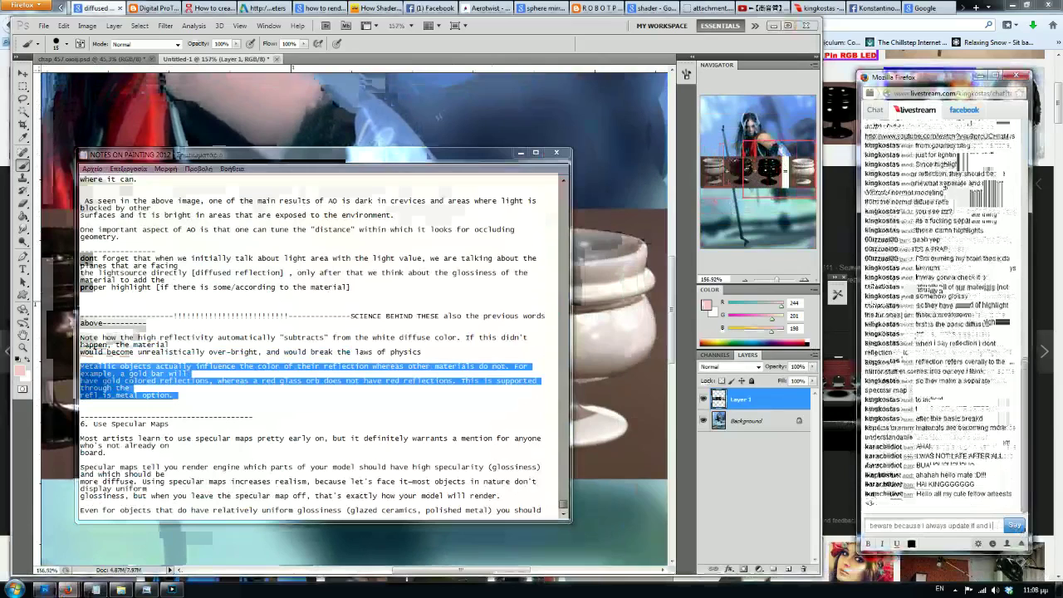
type(" corre")
type("ct mistakes i do")
type(" all the time")
key("Return")
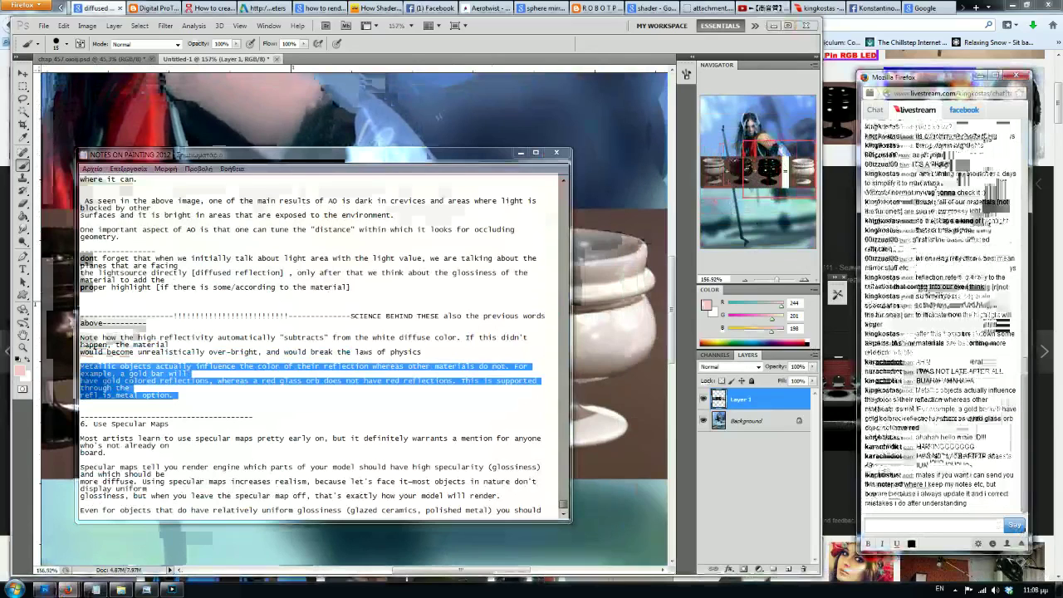
left_click(177, 395)
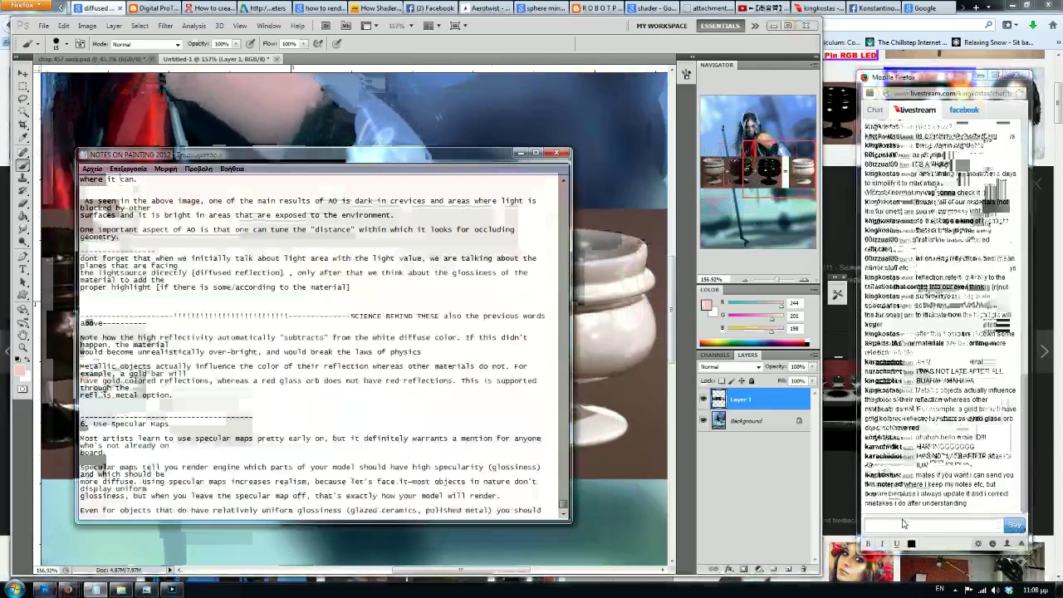
Step: Reply that the notes are updated and will be sent, then post about separating basics from highlights
left_click(903, 523)
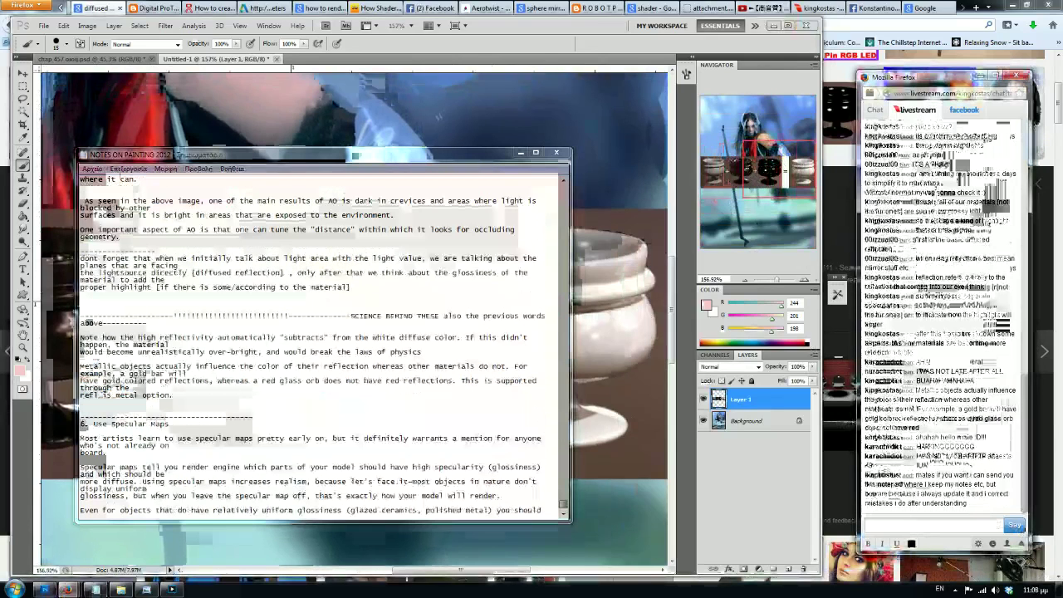
type("izz: have it update")
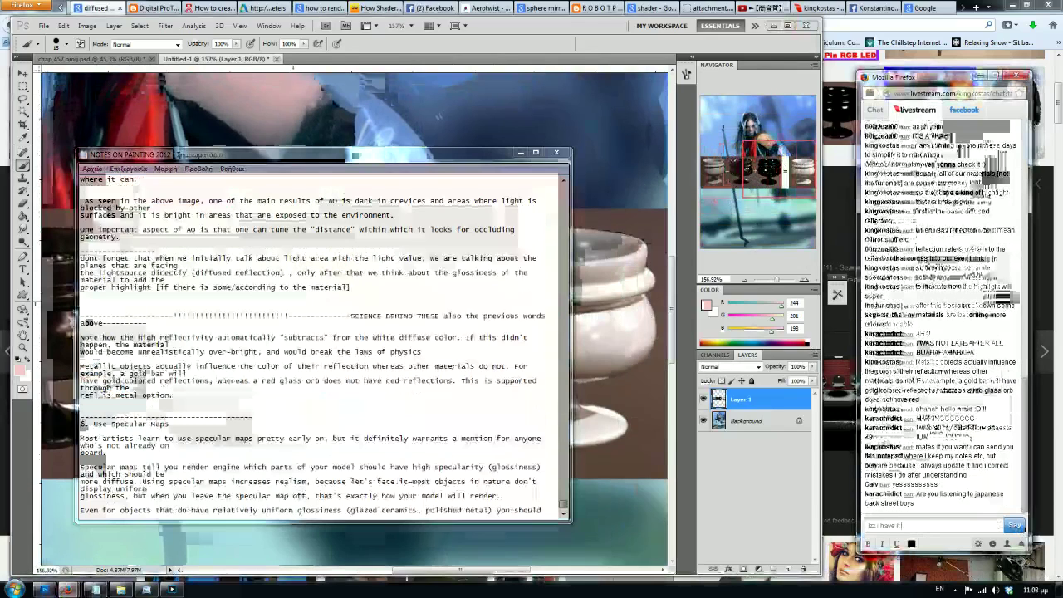
type("d")
key("Return")
type("no problem")
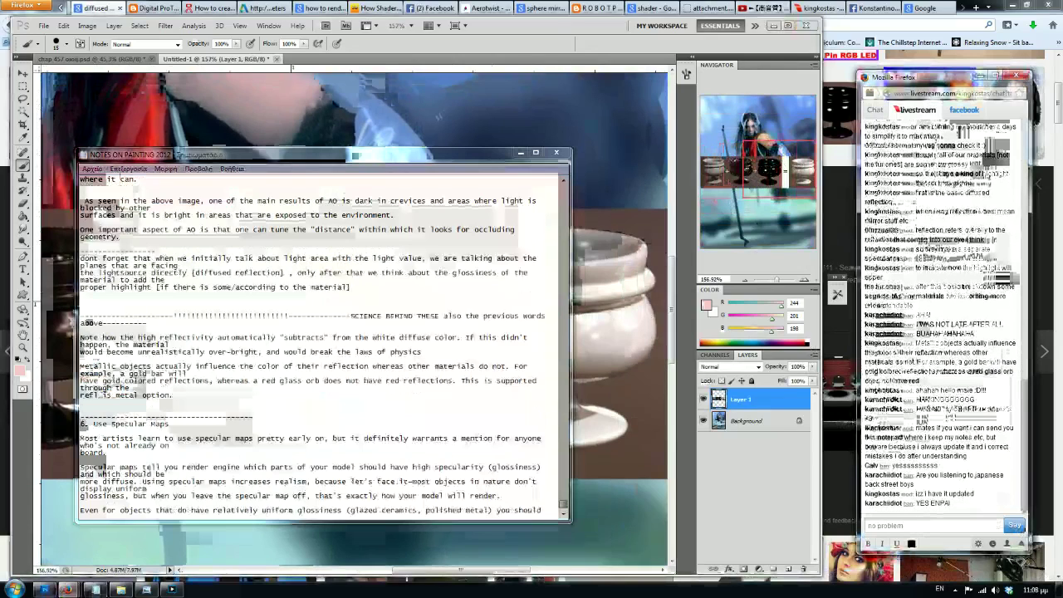
type(" mate will send :D")
key("Return")
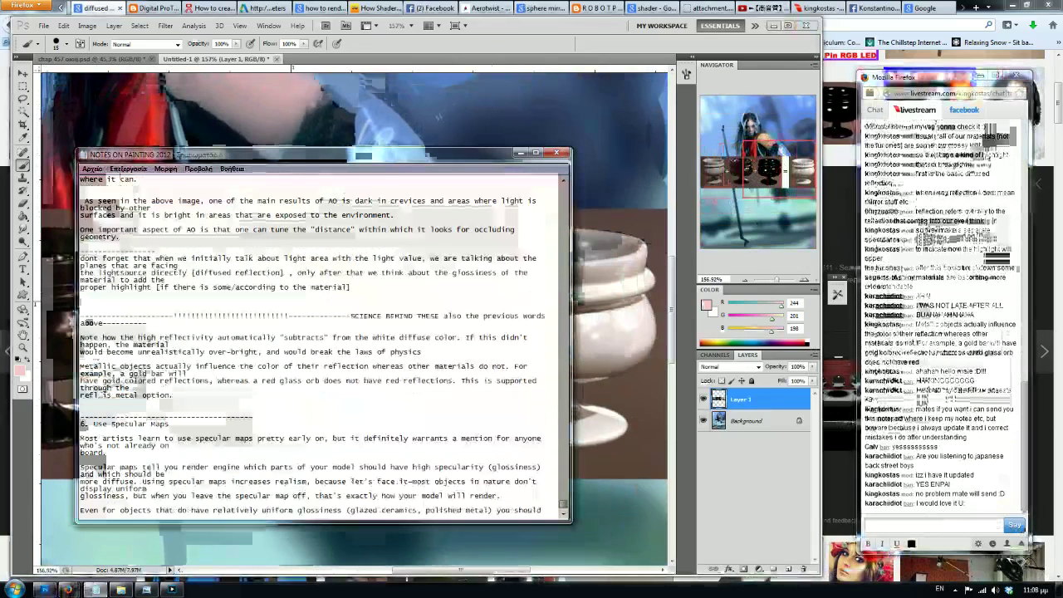
scroll(312, 346, "up", 3)
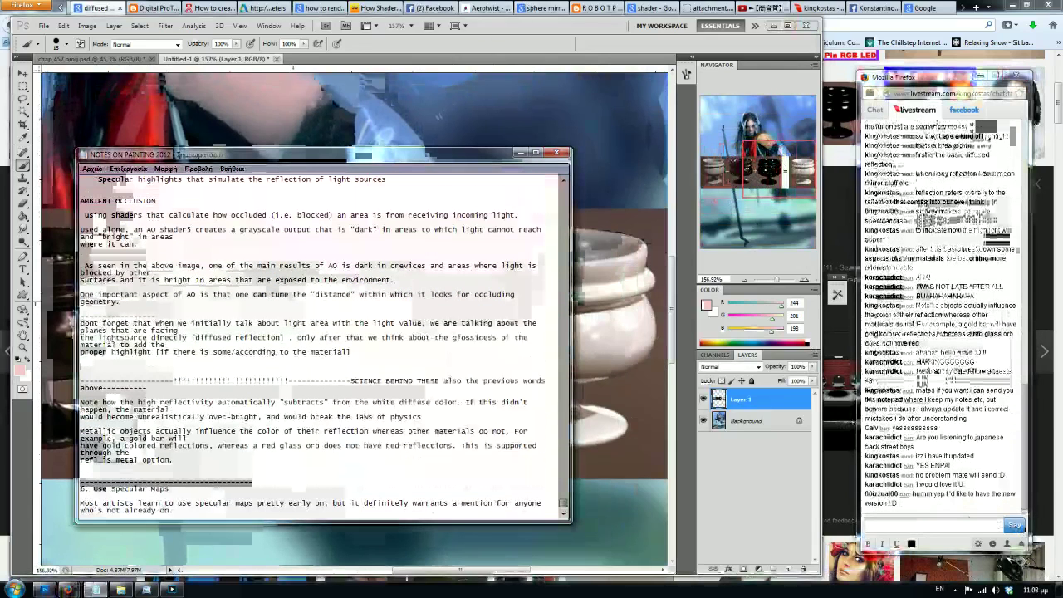
scroll(312, 345, "up", 3)
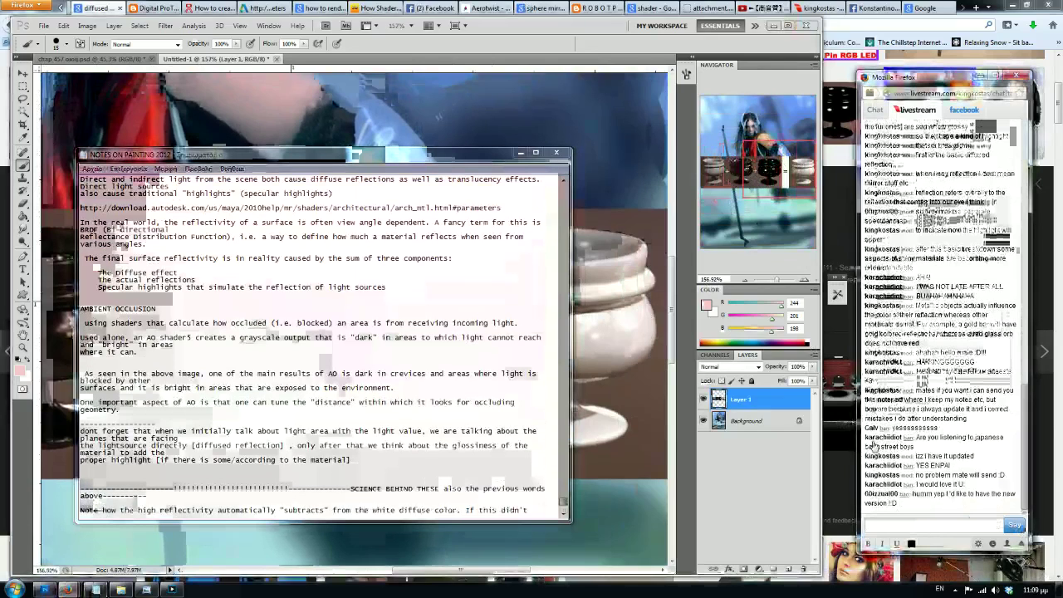
type("really lets")
type(" separate")
type(" the")
type(" basic")
type(" stuff from highligh")
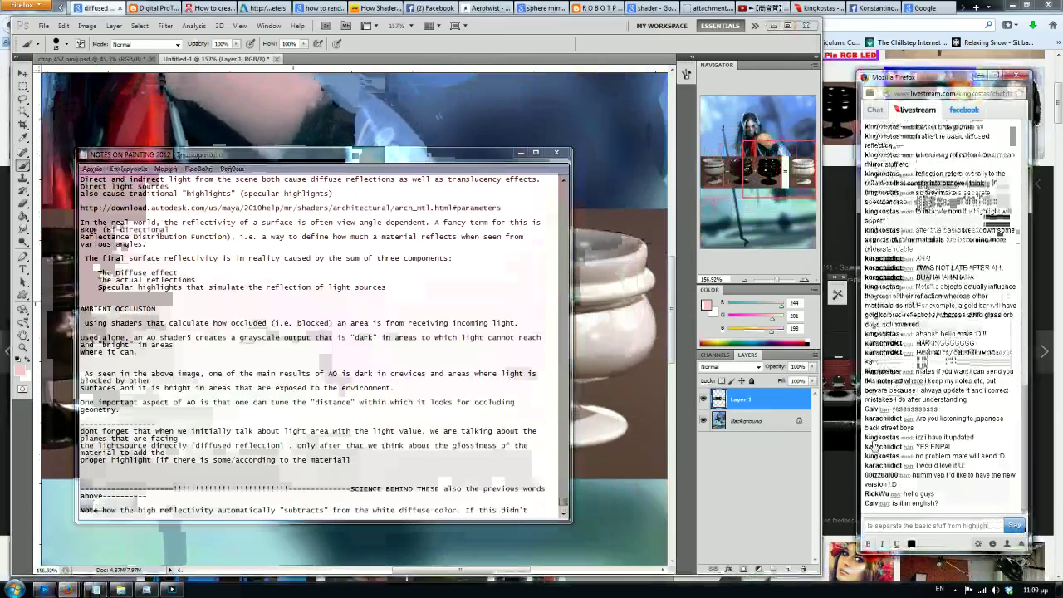
type("t stuff")
key("Return")
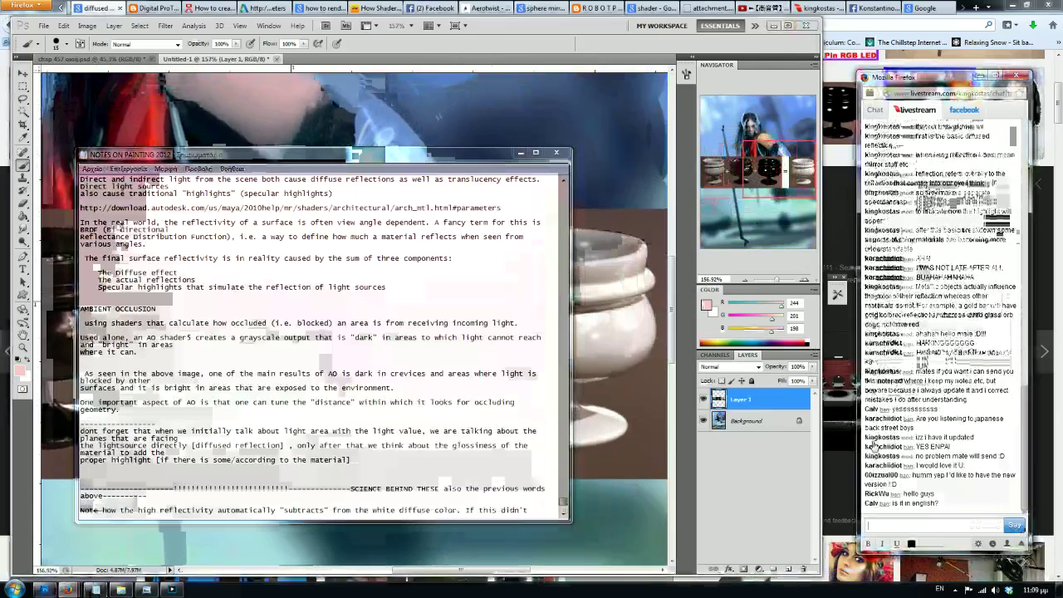
Step: Greet a new viewer, confirm writing in English, and say the notes will simply be sent
type("he")
type("rick")
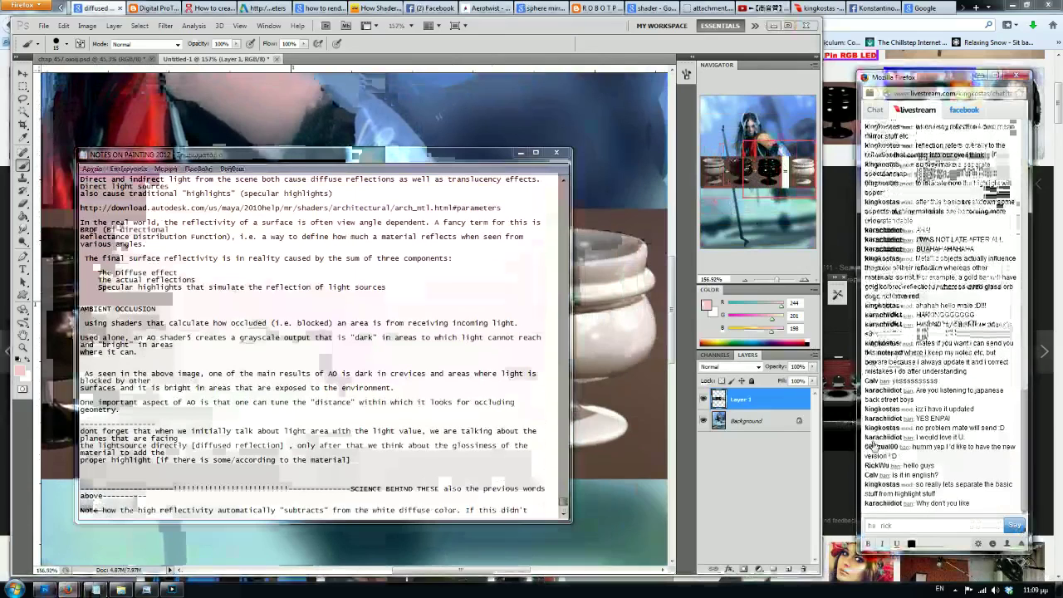
type("lo rick :D")
key("Return")
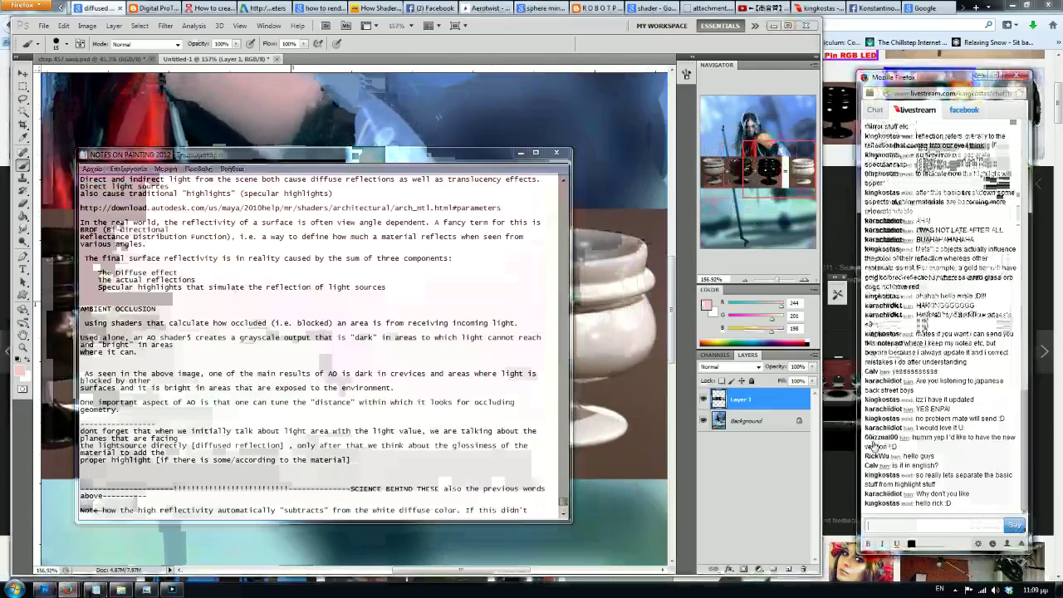
type("mate yep in english , although")
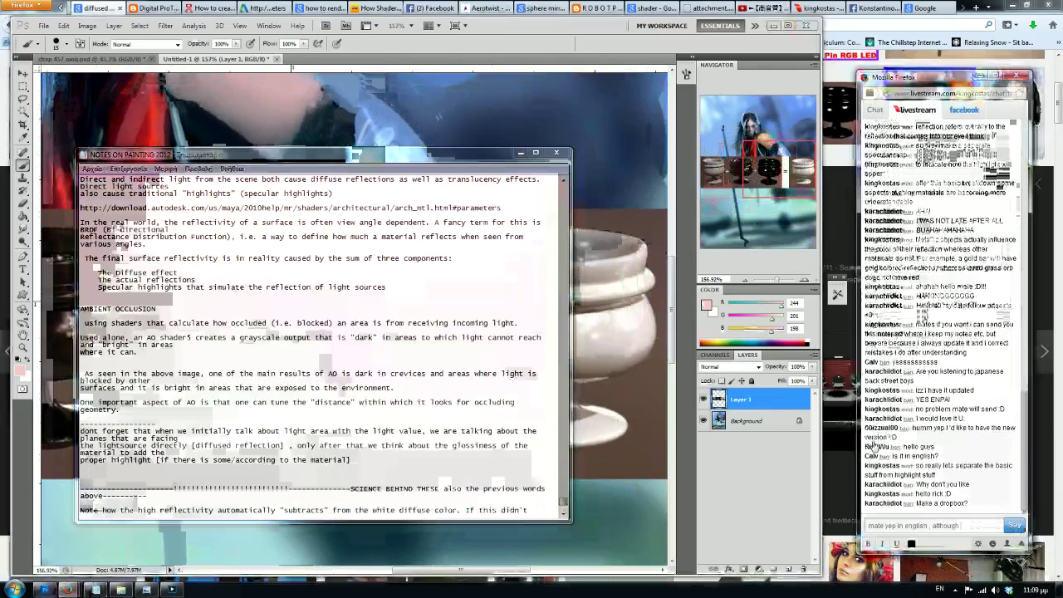
type(" i type some greek here and there")
key("Return")
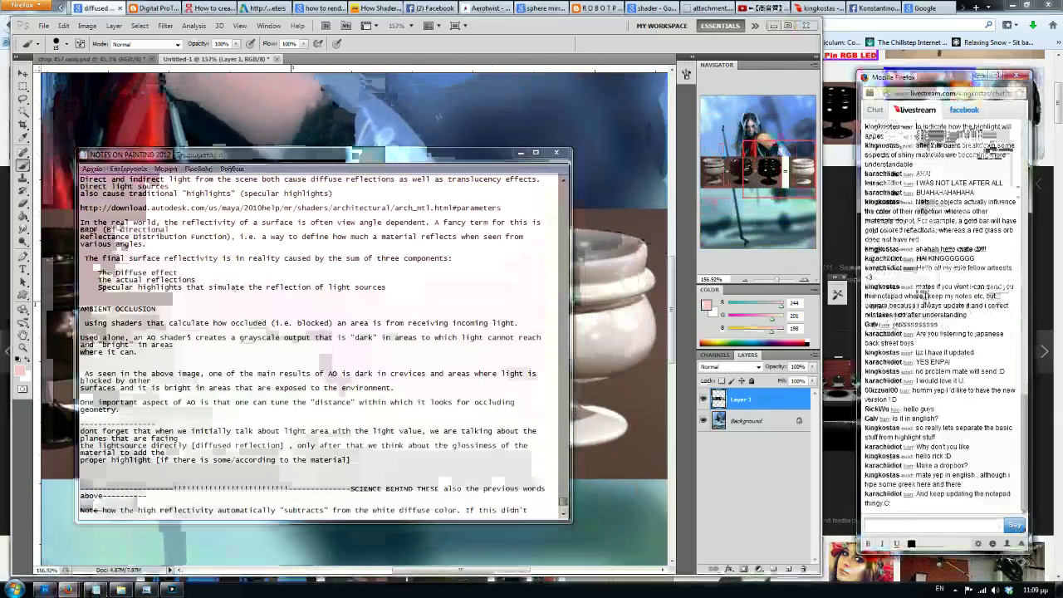
type("mm sounds ")
type("cool mate")
key("Return")
type("for now")
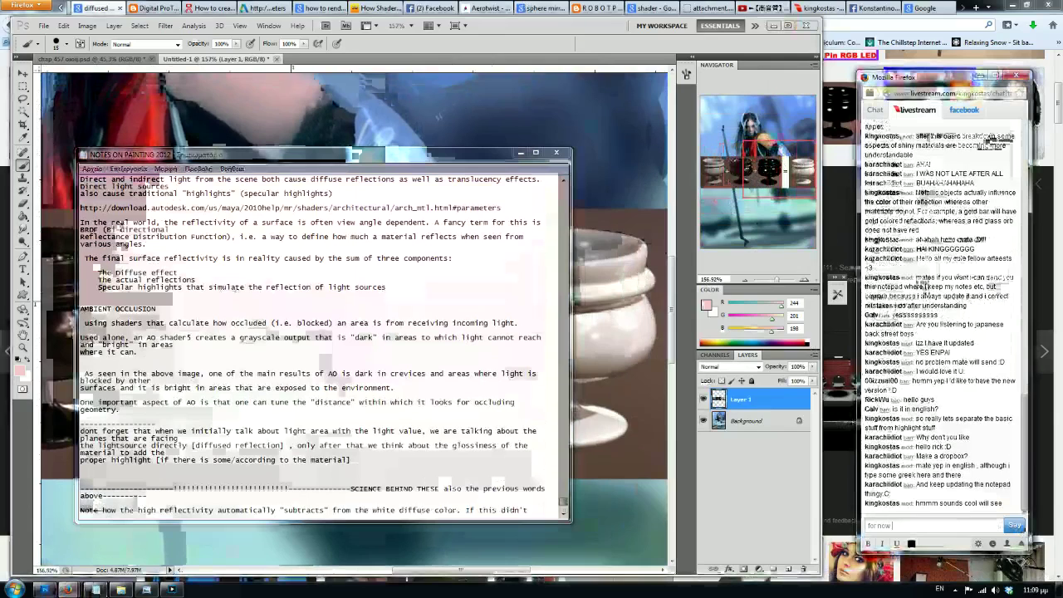
type(" i will simply send it and then we will see :)")
key("Return")
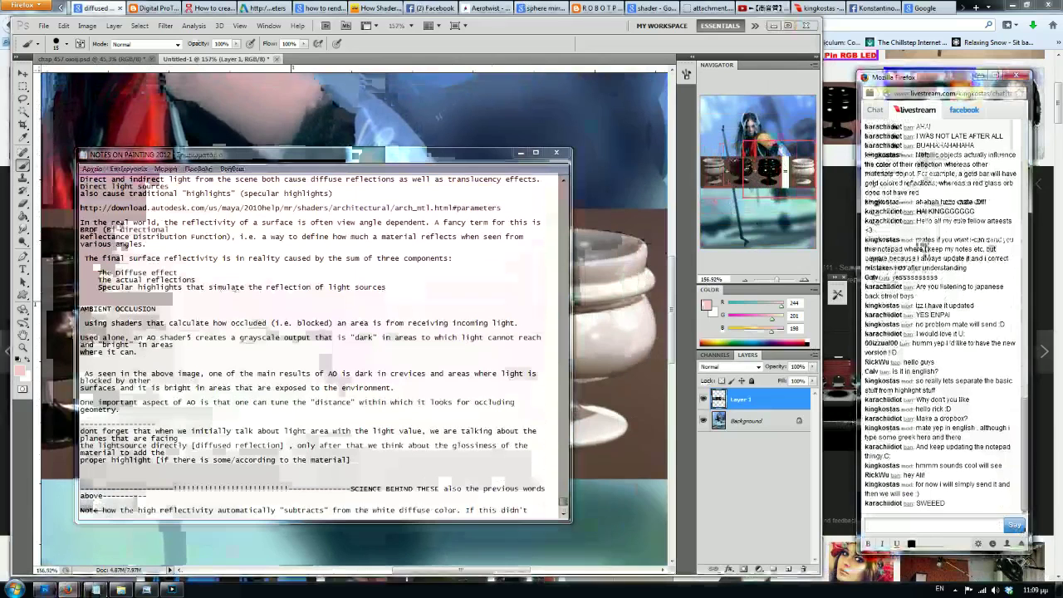
Step: Put the notes window away and post that the ball from Gurney will make sense
left_click(520, 152)
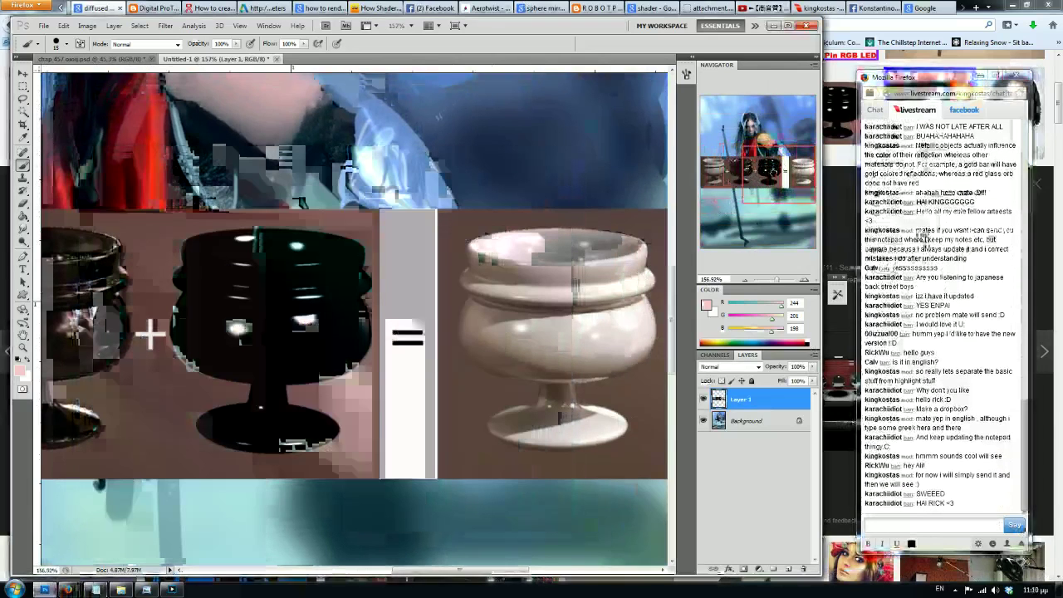
scroll(354, 318, "down", 4)
scroll(374, 386, "up", 1)
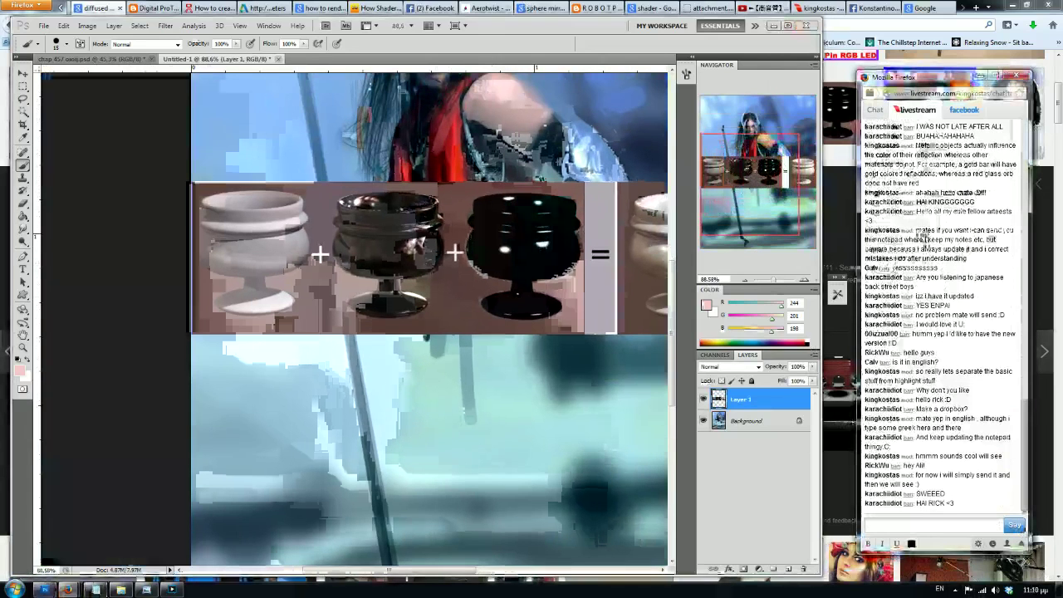
type("t")
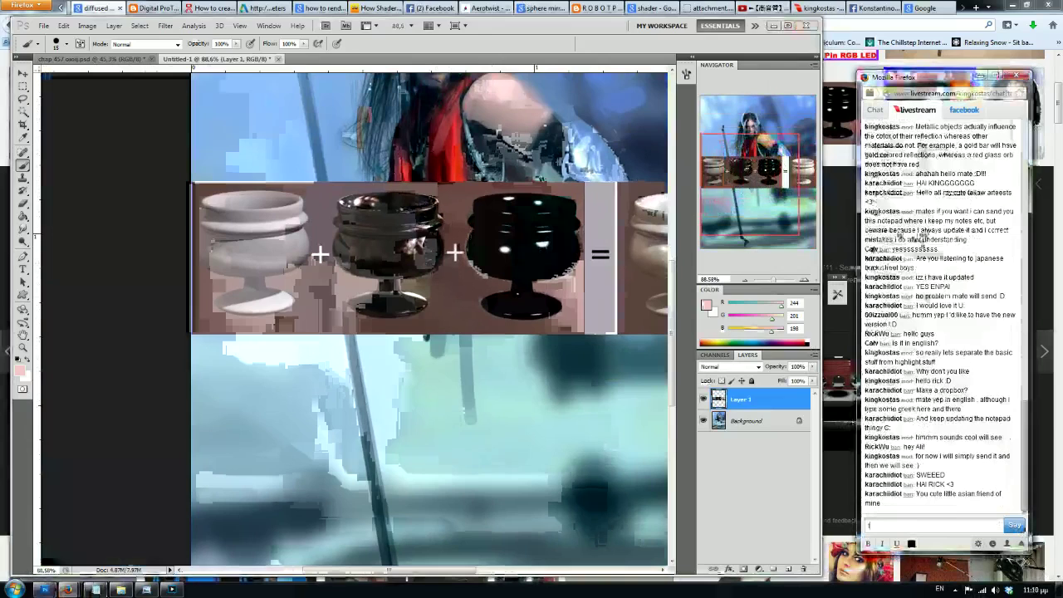
type("he ball from gourney")
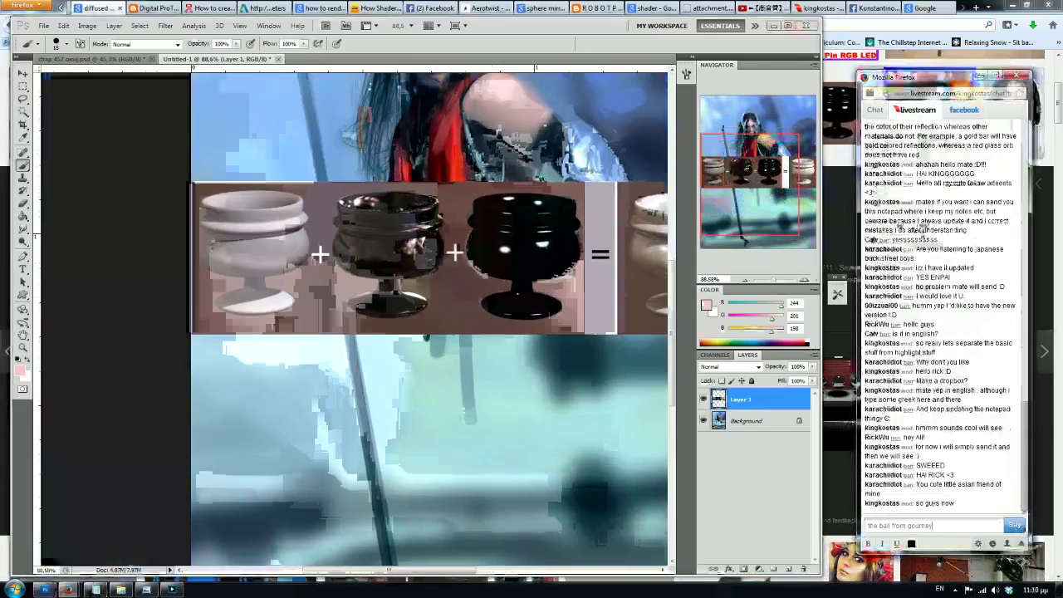
type(" will make sense")
key("Return")
Step: Search Google Images for 'gurney ball light' and copy the labelled sphere lighting diagram
left_click(925, 8)
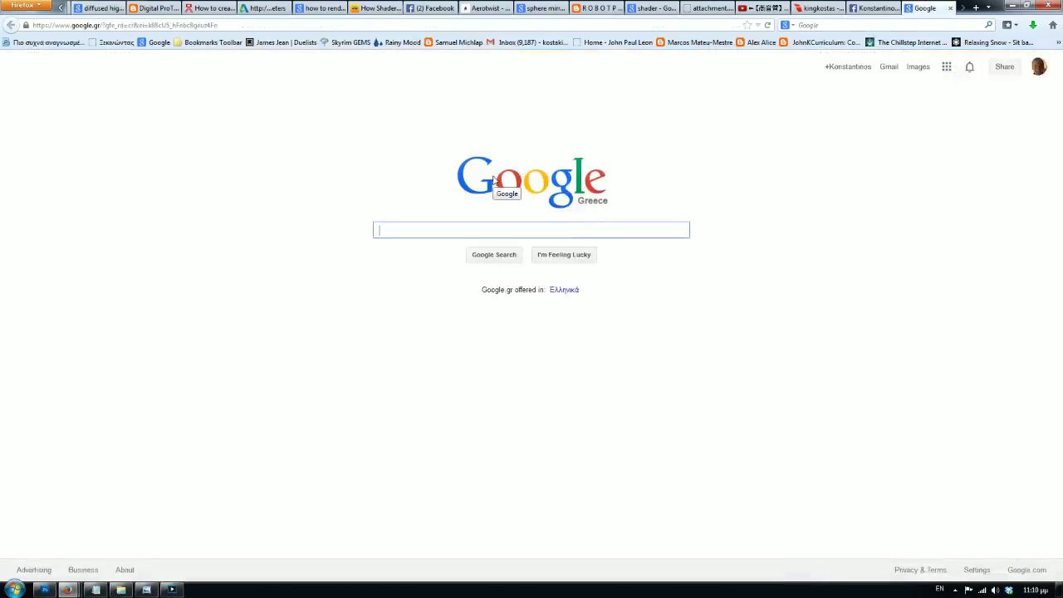
type("gurney ball ")
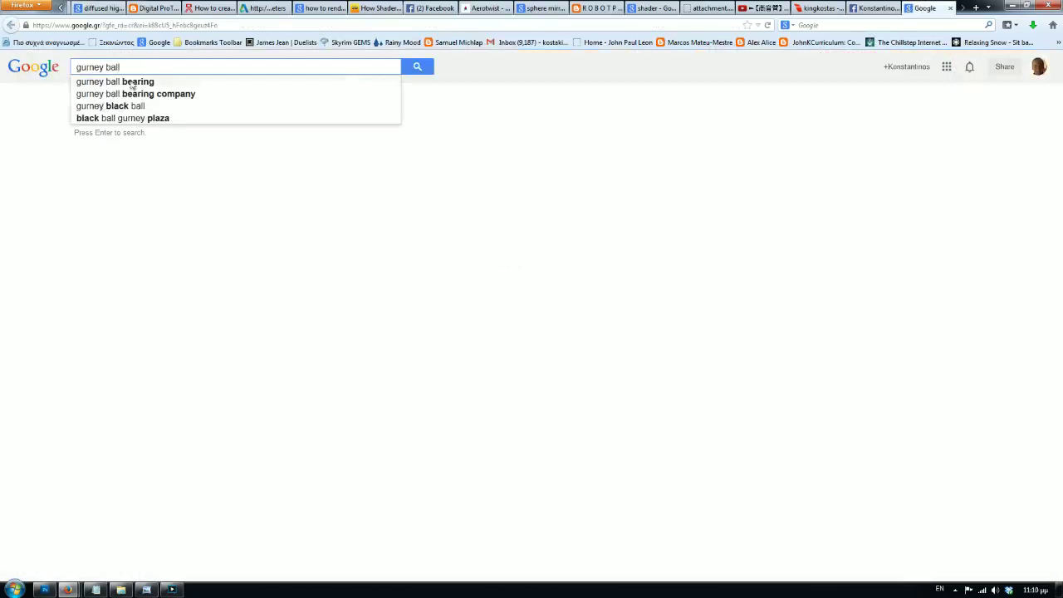
type("light")
key("Return")
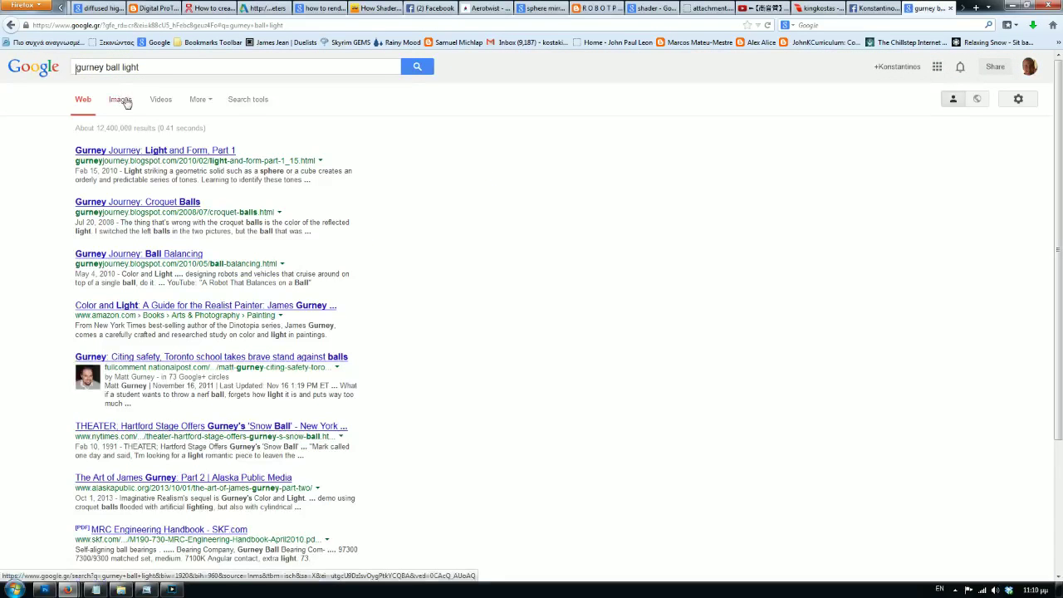
left_click(124, 101)
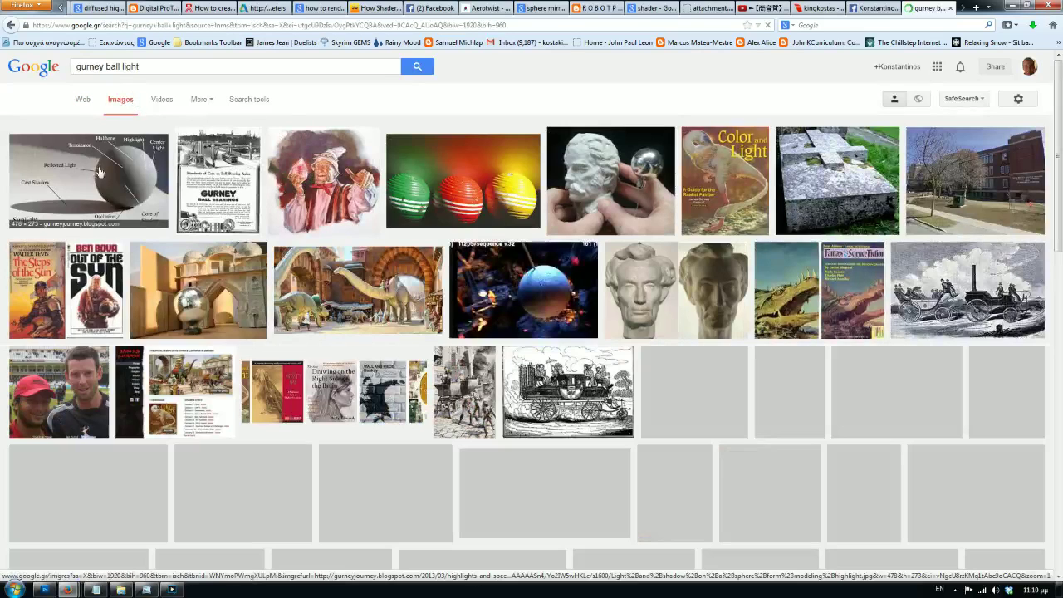
left_click(105, 171)
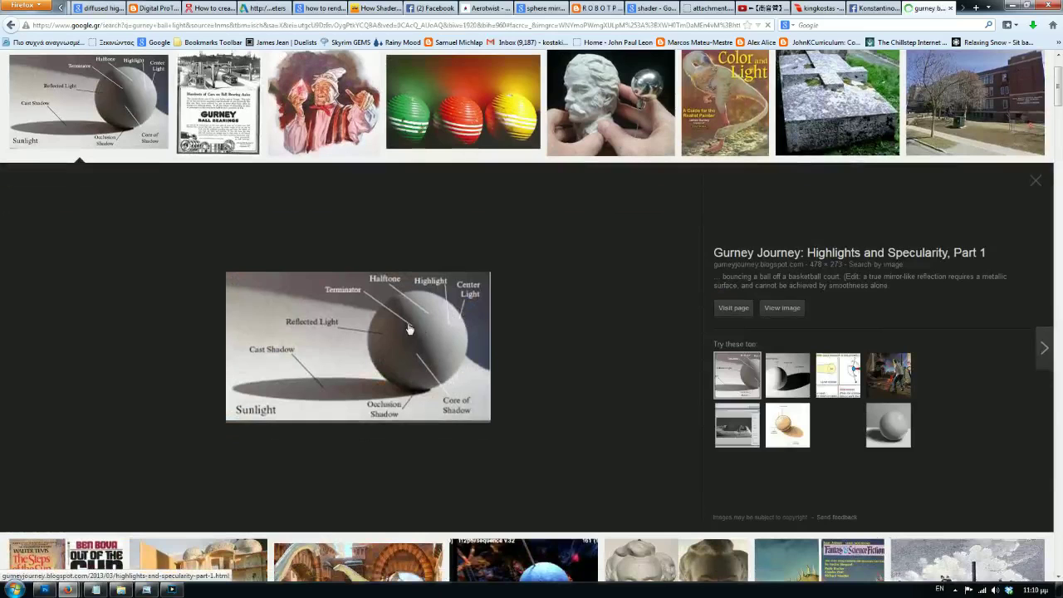
right_click(408, 308)
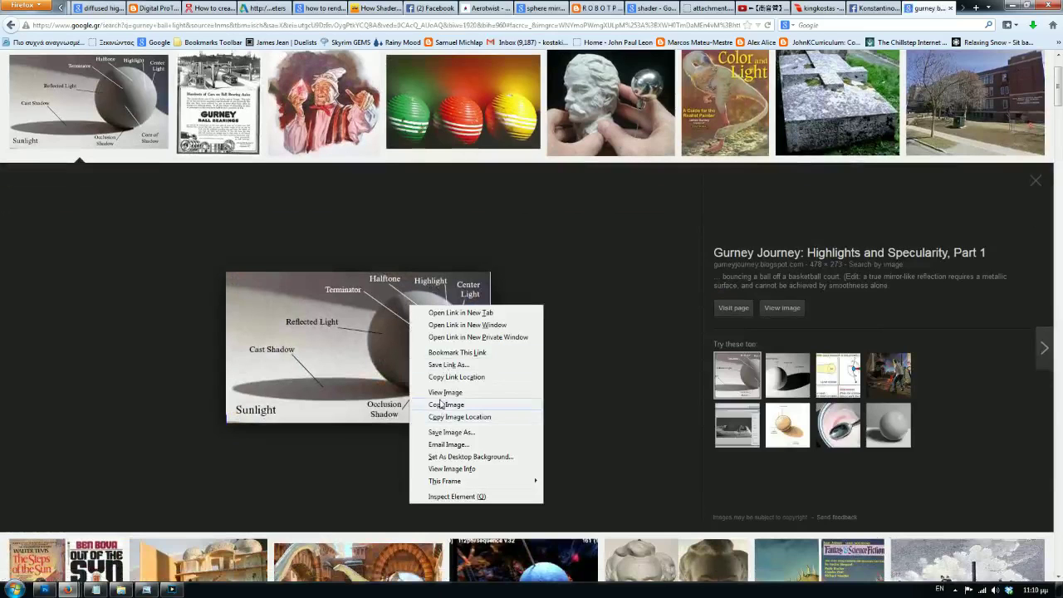
left_click(445, 403)
left_click(44, 590)
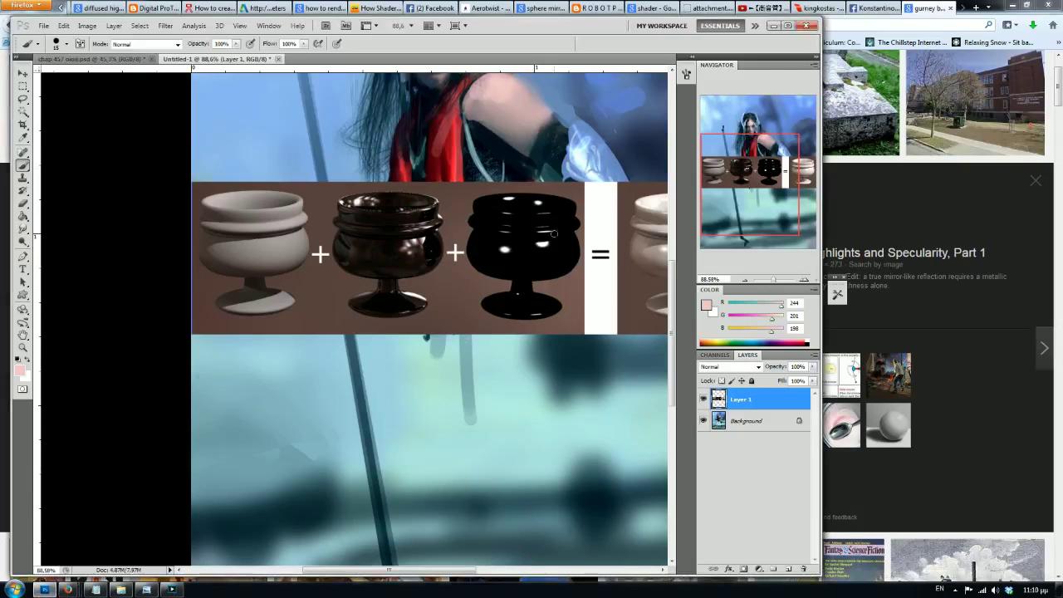
Step: Paste the Gurney sphere diagram as Layer 2, zoom in, and send a smiley in the chat
key("ctrl+v")
key("ctrl+plus")
mouse_move(68, 590)
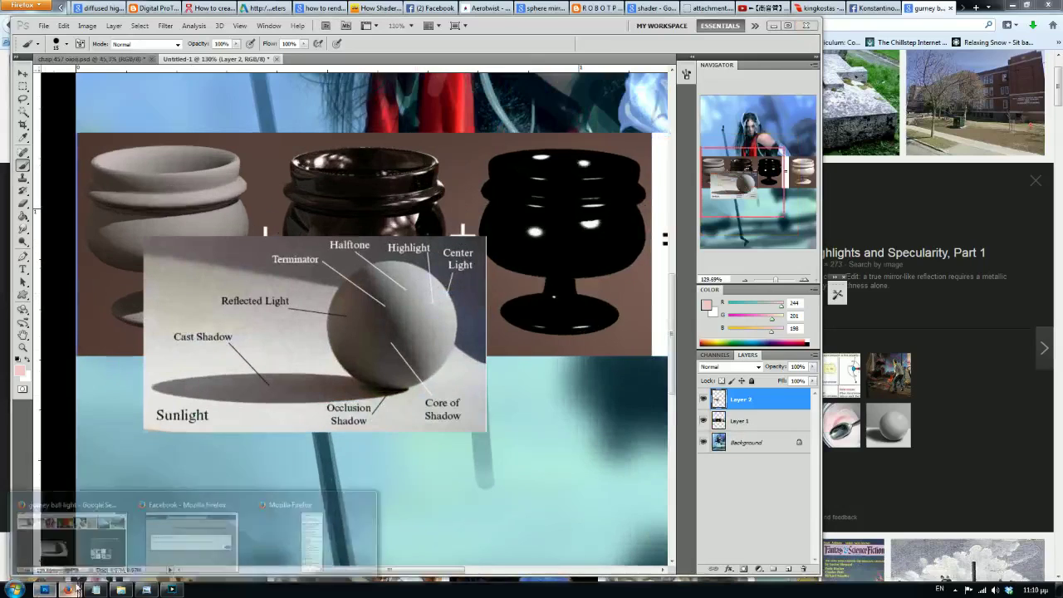
left_click(100, 532)
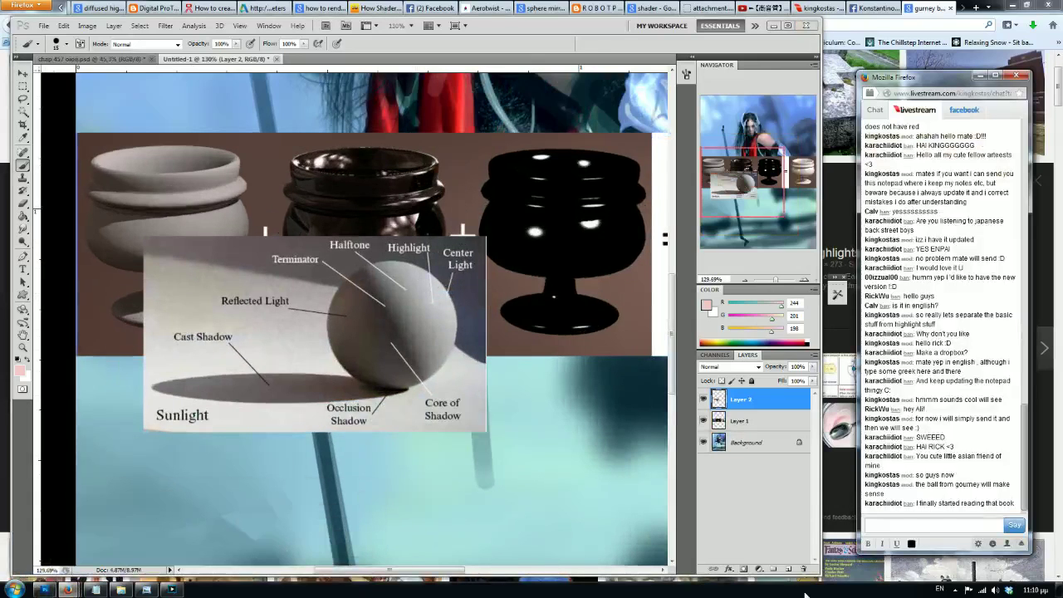
left_click(945, 521)
key("Return")
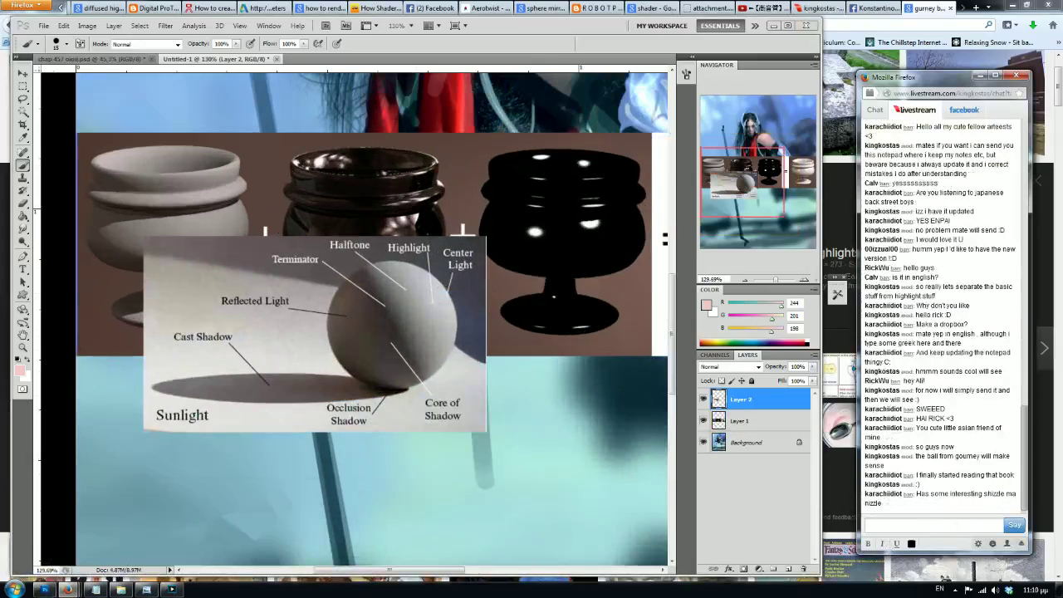
Step: Post that early stages ignore highlights and centre light goes on planes facing the light
type("so in first stages we dont worry about highlight")
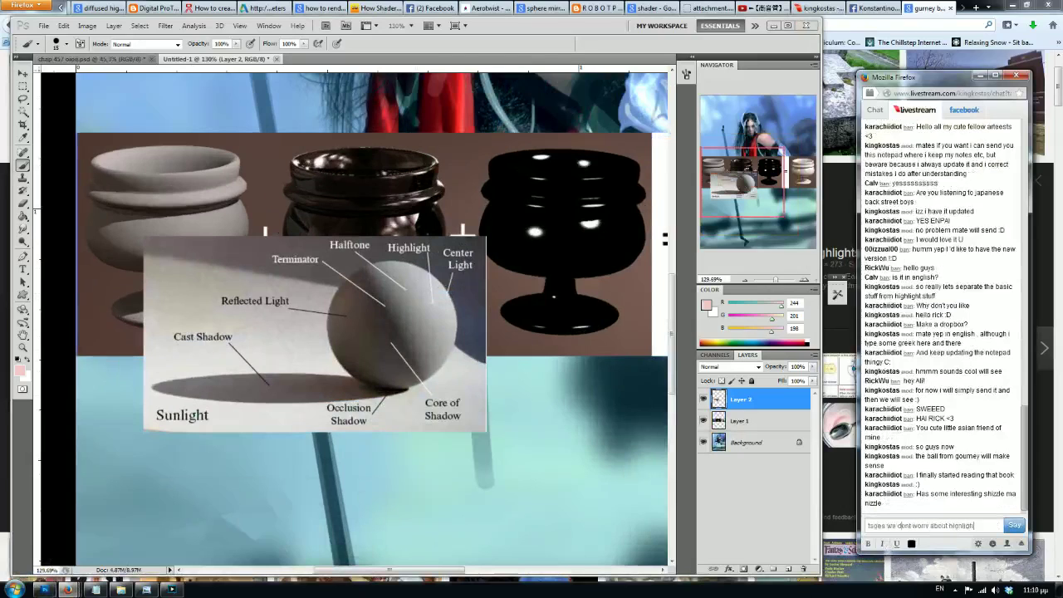
key("Return")
type("so our basic thoug")
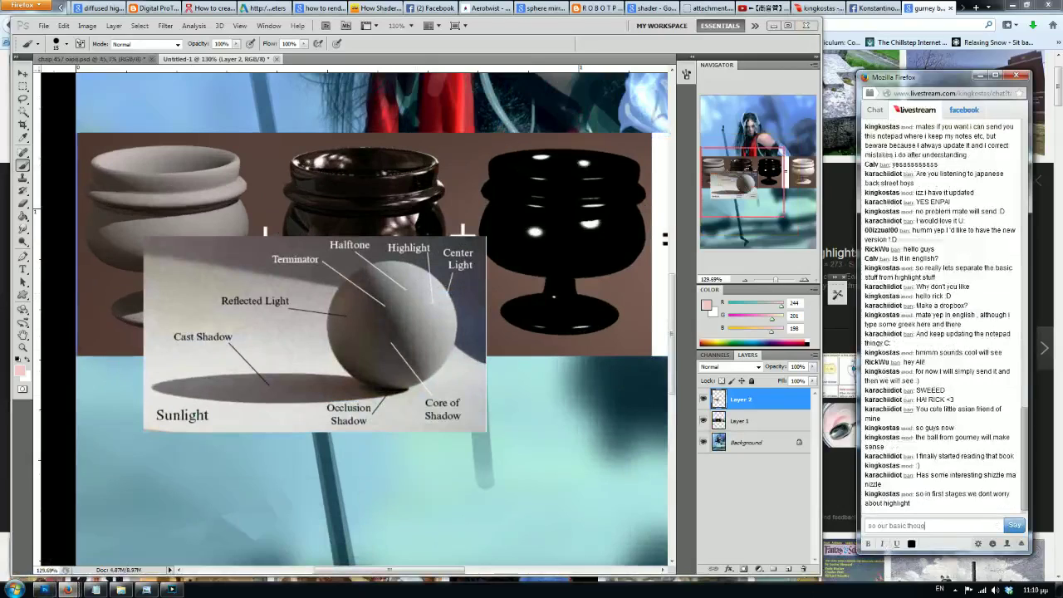
type("ht keeps up as we analyzed in previous times")
key("Return")
type("center")
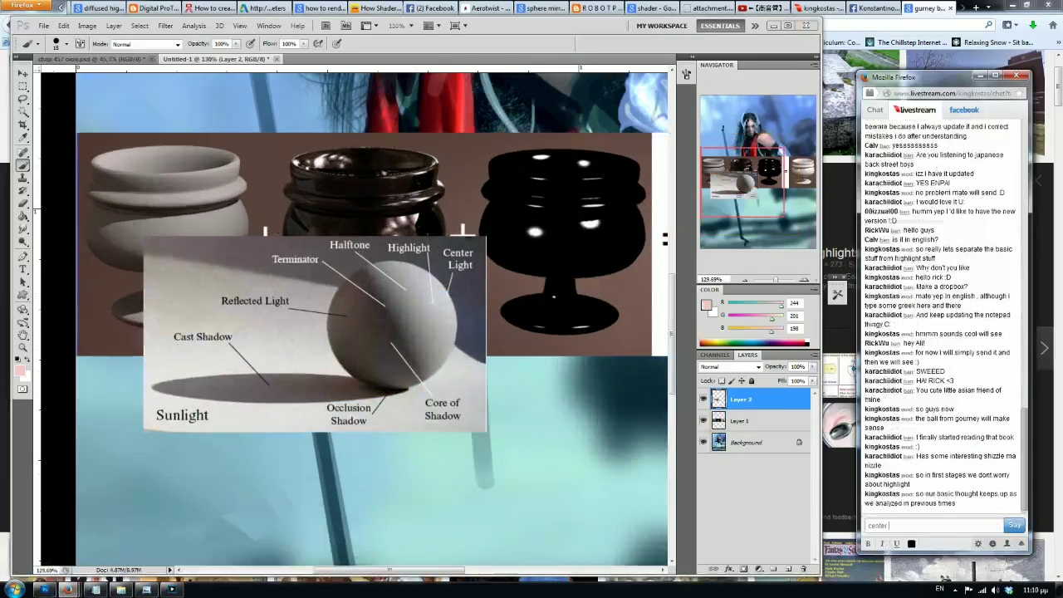
type(" light goes to the planes that")
type(" face the lightsource direct")
key("Return")
Step: Post that the lightest value goes there, and warn to keep highlights in mind for glossy materials
type("our lightest value of th")
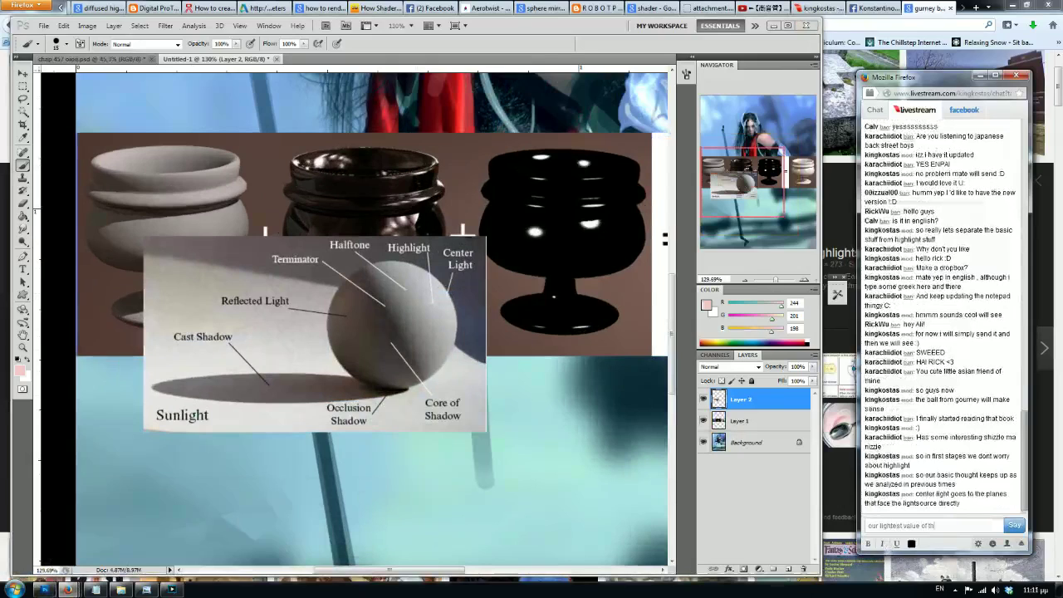
key("BackSpace")
key("BackSpace")
type("will go there")
key("Return")
type("pr")
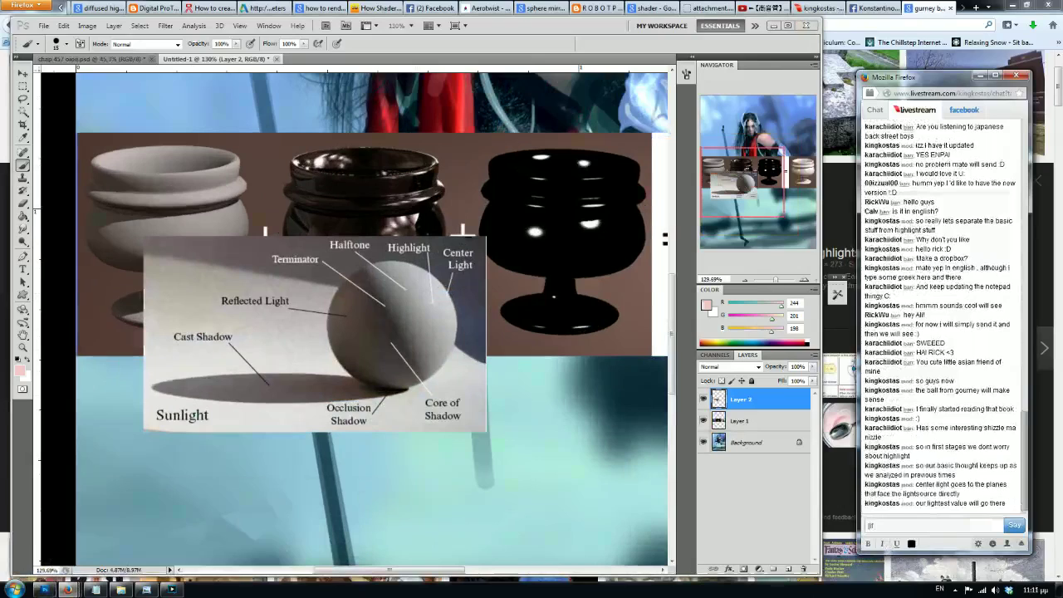
type("ut really beware and keep the")
type(" highlight in your m")
type("ind")
key("Return")
type("because it your material turns to be glossy")
Step: Post that highlights are added later, reflect the light source, and outshine the centre light
key("Return")
type("we will have to add the highlight later")
key("Return")
type("and the")
type(" highlight is a reflection of the light")
type("sour")
type("ce")
key("Return")
type("so it will")
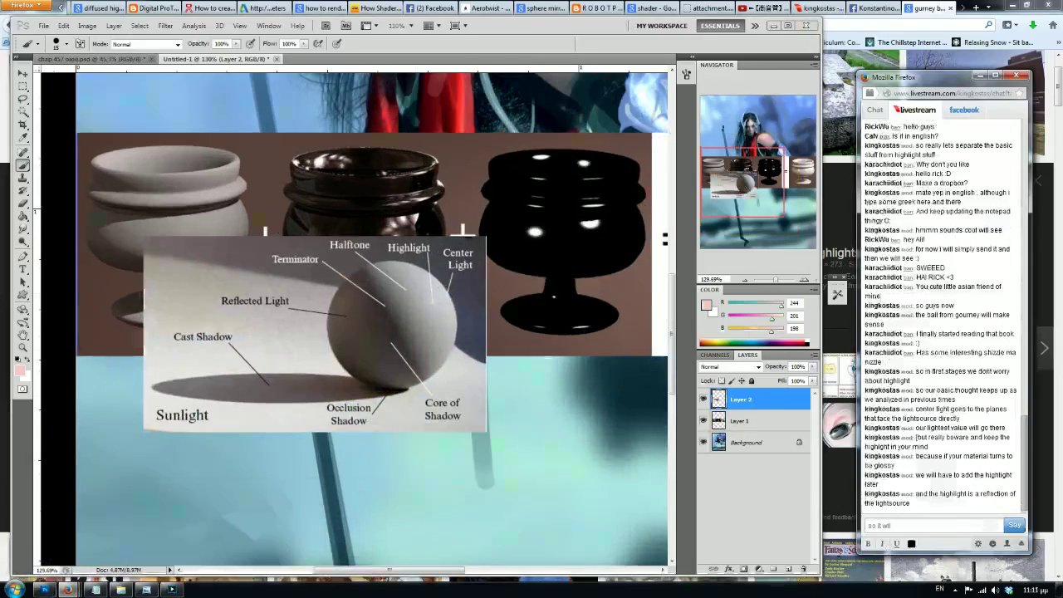
type(" be brighter than the center light, i guess")
key("Return")
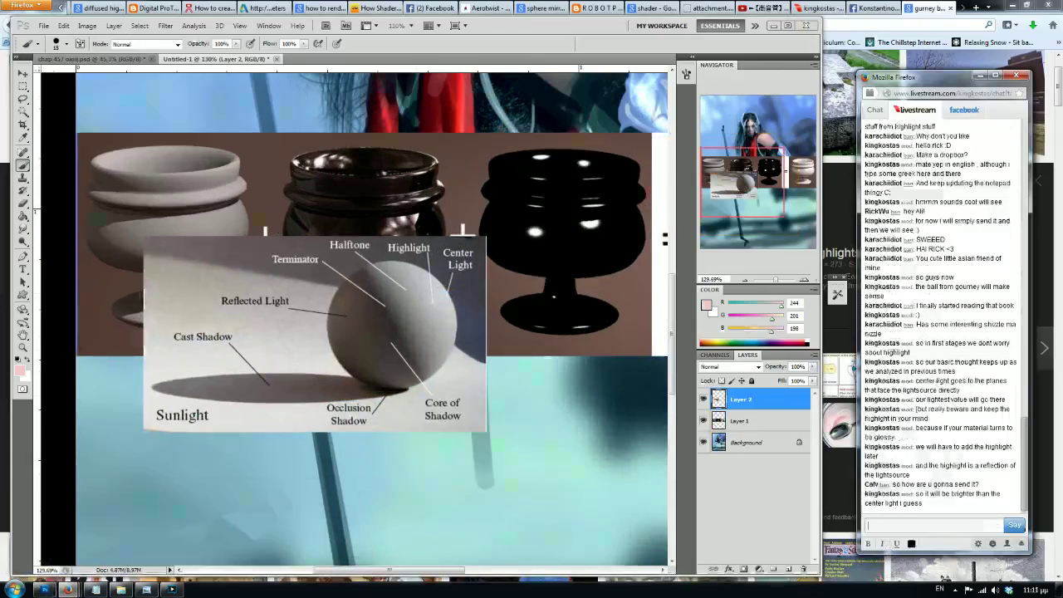
Step: Ask viewers to send their e-mails to the stated address and promise to reply
type("send me your emails")
key("Return")
type("in kostakis mail")
key("Return")
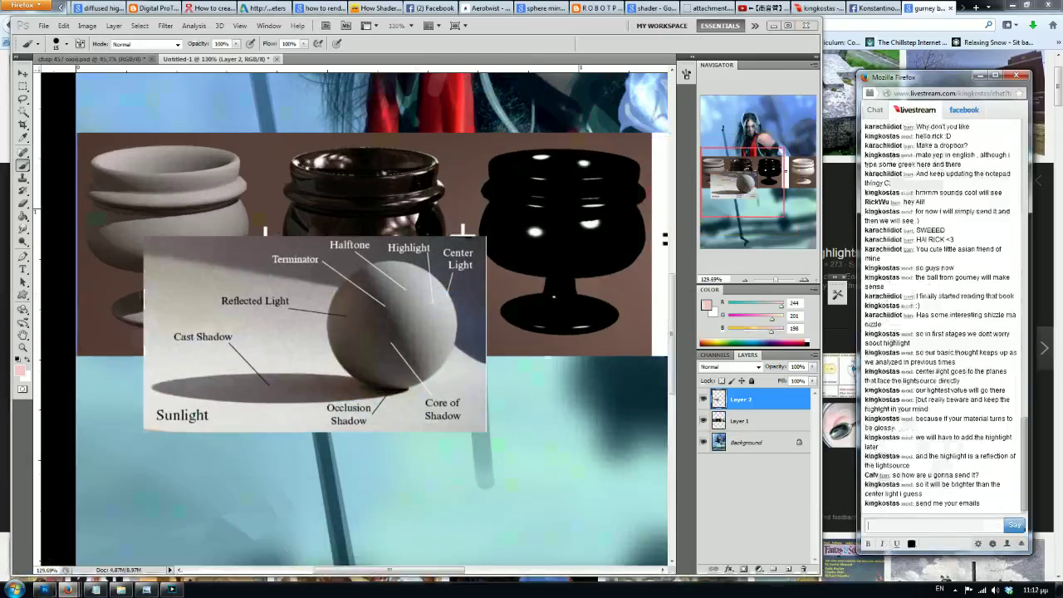
type("i will rep")
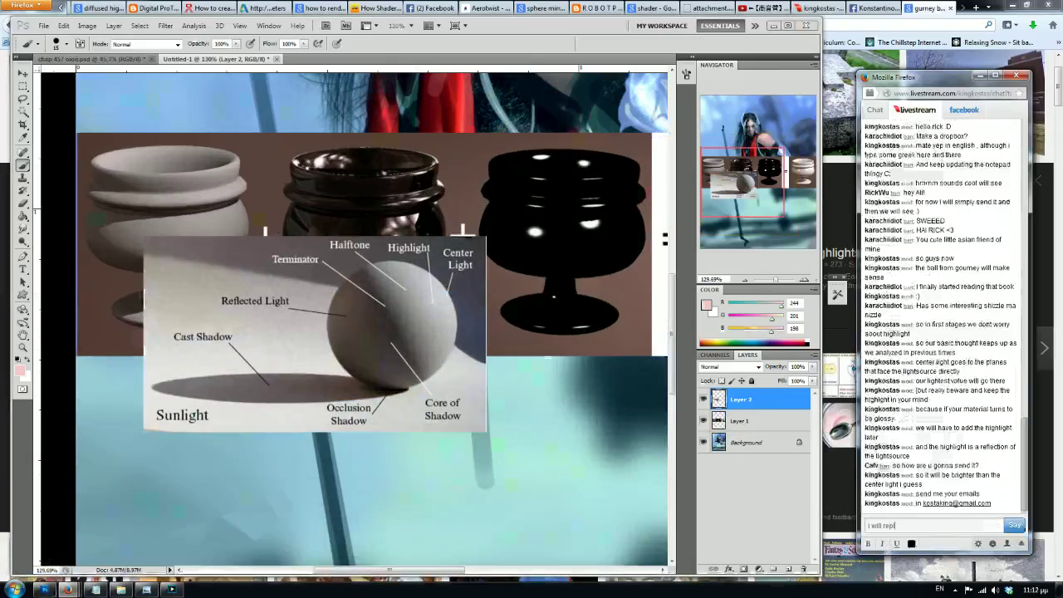
type("ly wit")
key("Return")
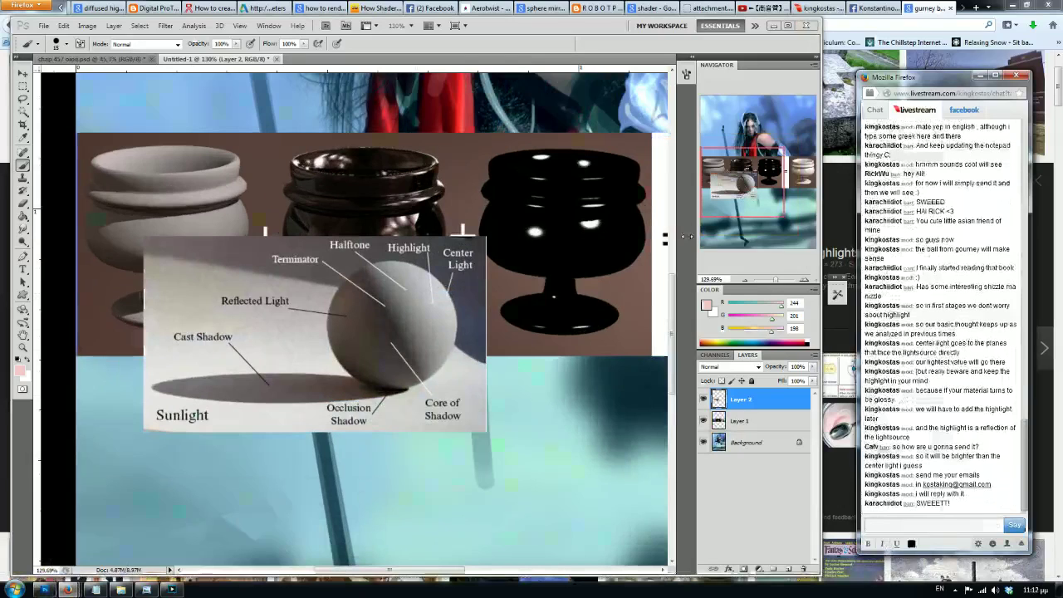
Step: Nudge the reference sheet's view in the Navigator, then send a ':)' smiley to the chat
left_click(732, 197)
left_click_drag(734, 199, 738, 200)
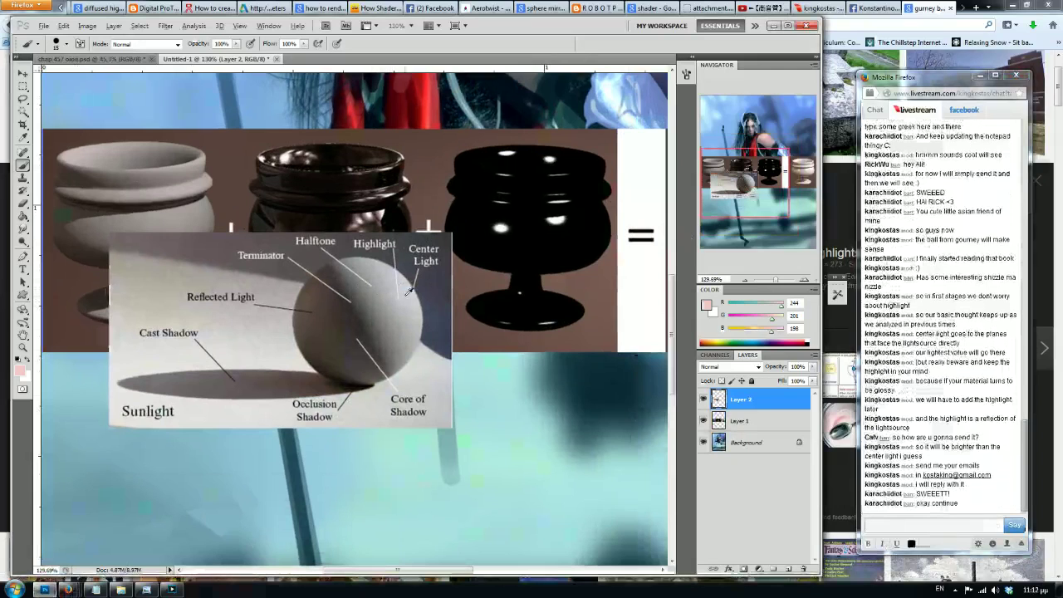
left_click(901, 524)
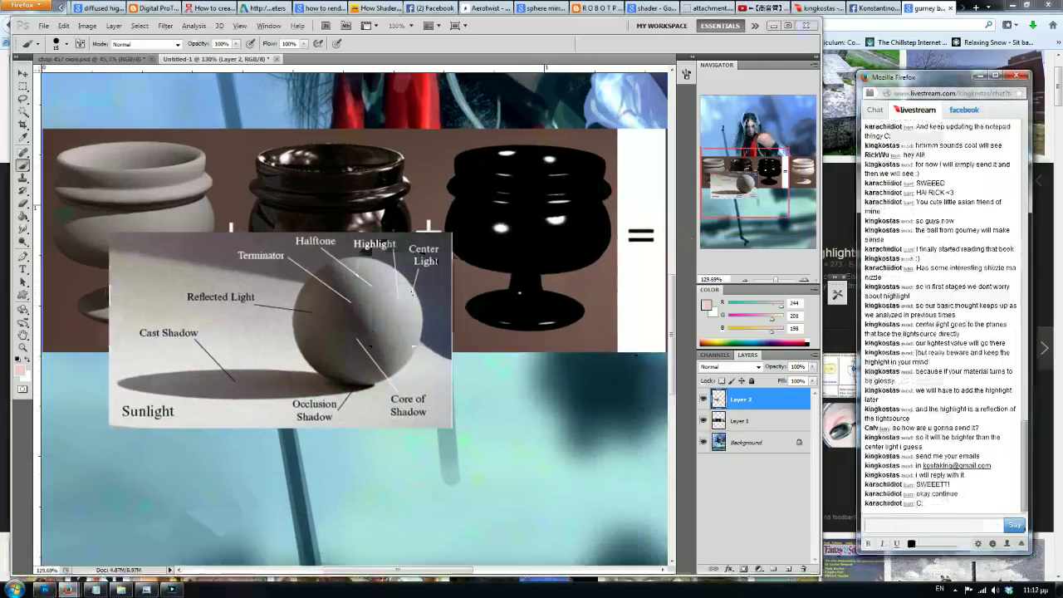
type(":)")
key("Return")
Step: Post that highlights needn't be worried about while thinking in planes
type("ok so i gues snow")
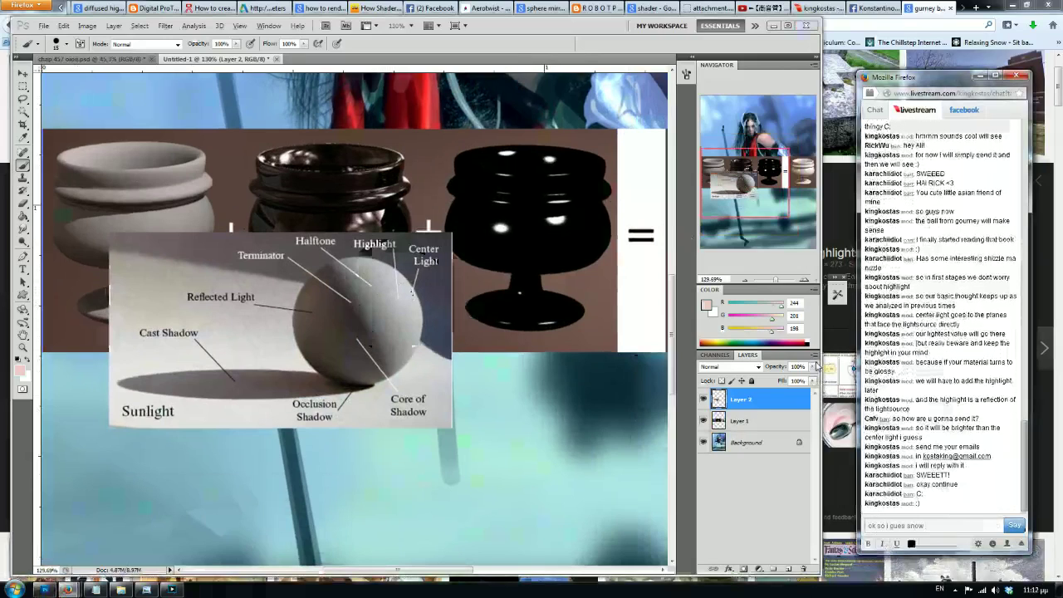
type(" we know what to do")
key("Return")
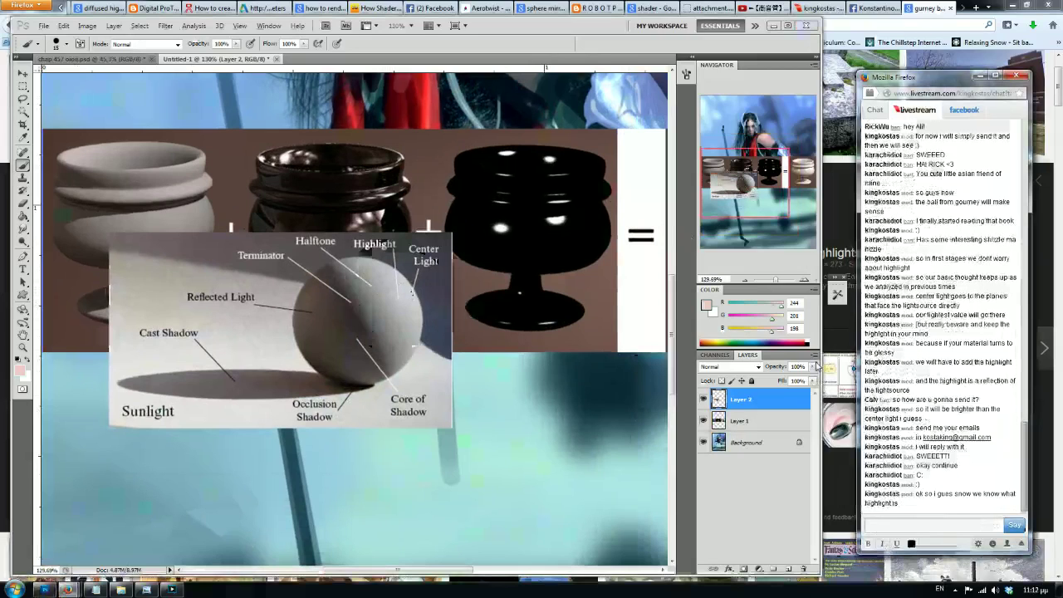
type("we dont have to worry abuout it in the stages where we think planes accord")
key("BackSpace")
key("BackSpace")
key("BackSpace")
key("BackSpace")
key("BackSpace")
key("BackSpace")
key("BackSpace")
key("BackSpace")
key("BackSpace")
key("BackSpace")
key("BackSpace")
key("BackSpace")
key("BackSpace")
key("BackSpace")
key("BackSpace")
key("BackSpace")
key("BackSpace")
key("BackSpace")
key("BackSpace")
key("BackSpace")
Step: Add that highlights are planned early when you know you're painting something metallic
type("unless you really have thought it out and itt it there")
key("Return")
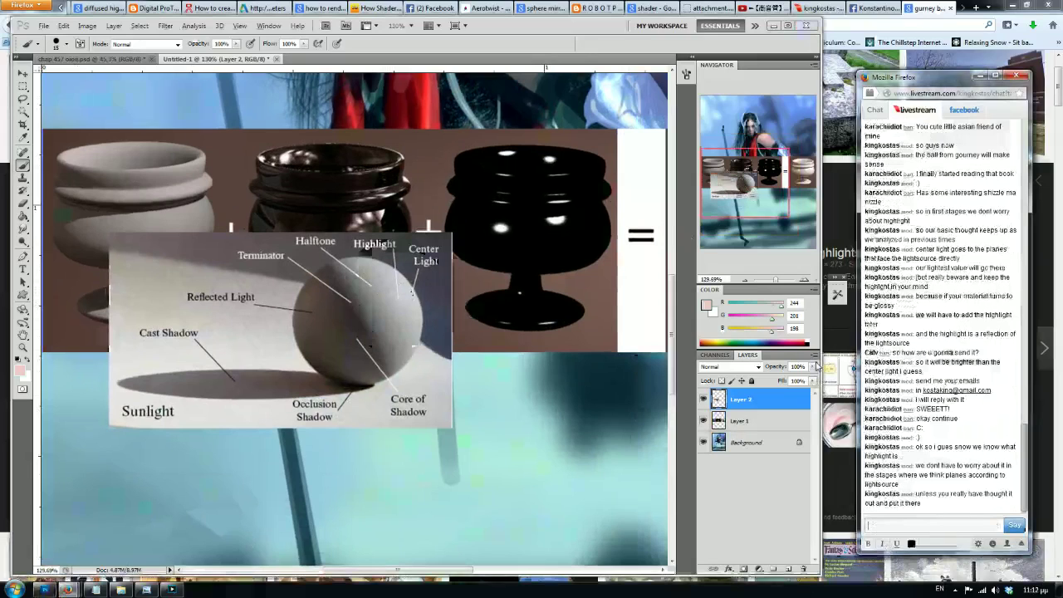
type("like if you know")
type(" that you are doing s")
type("omething metallic a")
type("nd you plan")
type(" your highlight")
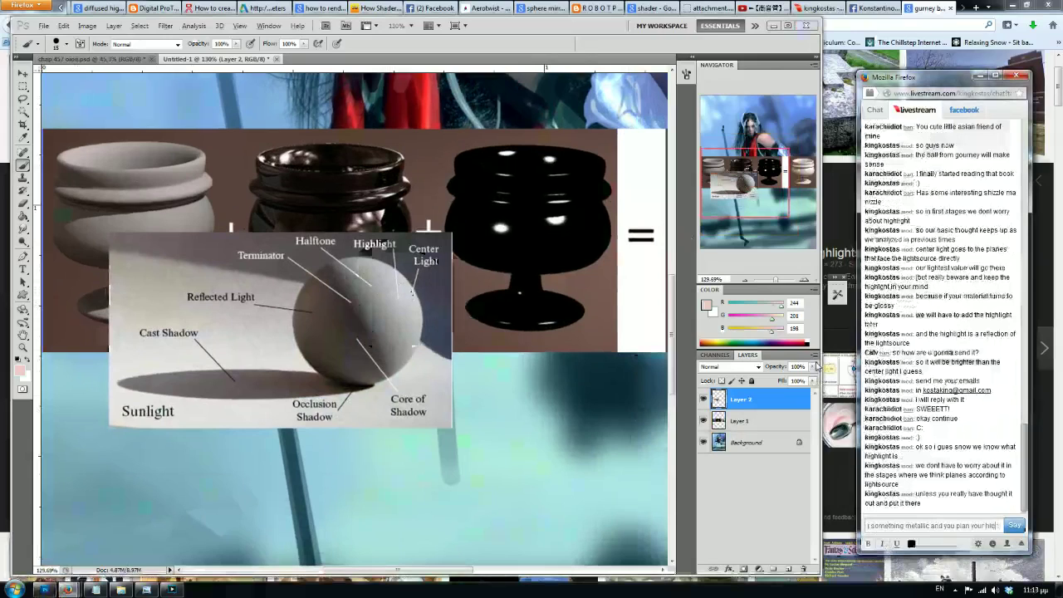
type(" initially")
key("Return")
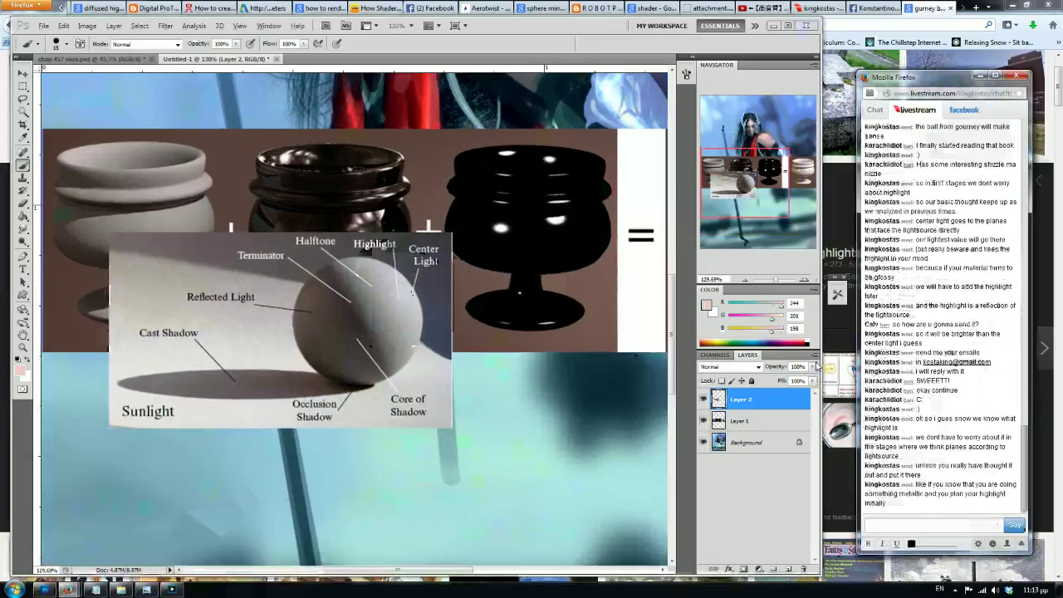
Step: Post that highlights don't appear on planes facing the light directly and behave differently
type("i guess you guys kno")
key("BackSpace")
key("BackSpace")
type("know that highlight doesnt appear on planes that are facing directly")
key("Return")
type("if has anot :( kind of")
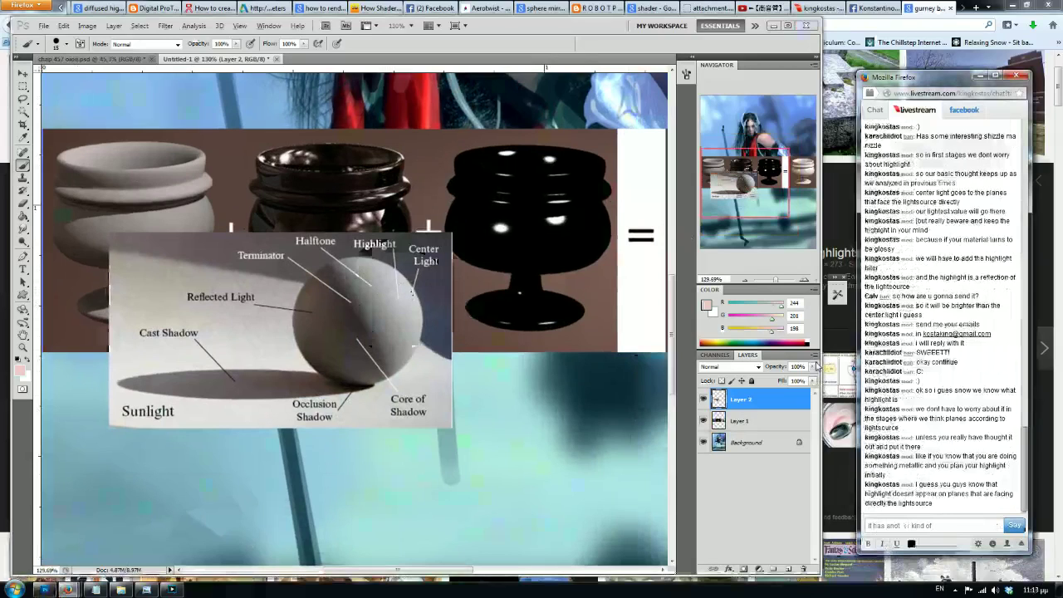
type(" behaviour")
key("Return")
Step: Explain that highlights depend on our eyes, citing Gurney, and move when the eyes move
type("according to our eyes")
key("Return")
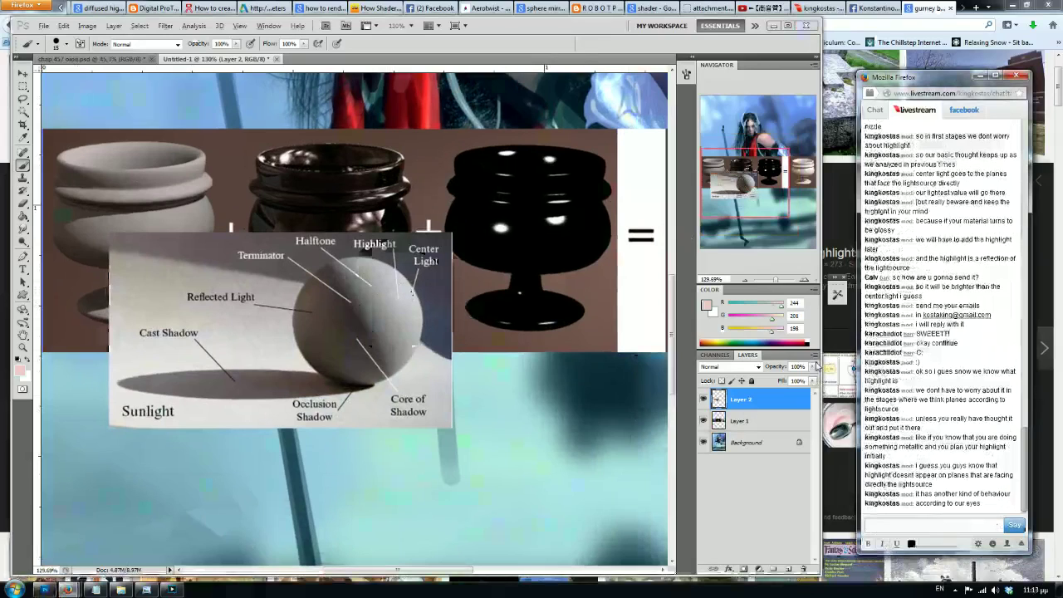
type("the prr")
type("of can be")
type(" found by reading ")
type("gourney and o")
type("ther stuff")
key("Return")
type("but")
type(" also")
type(" the fact the")
type("t when you move you")
type("r eyes the highlig")
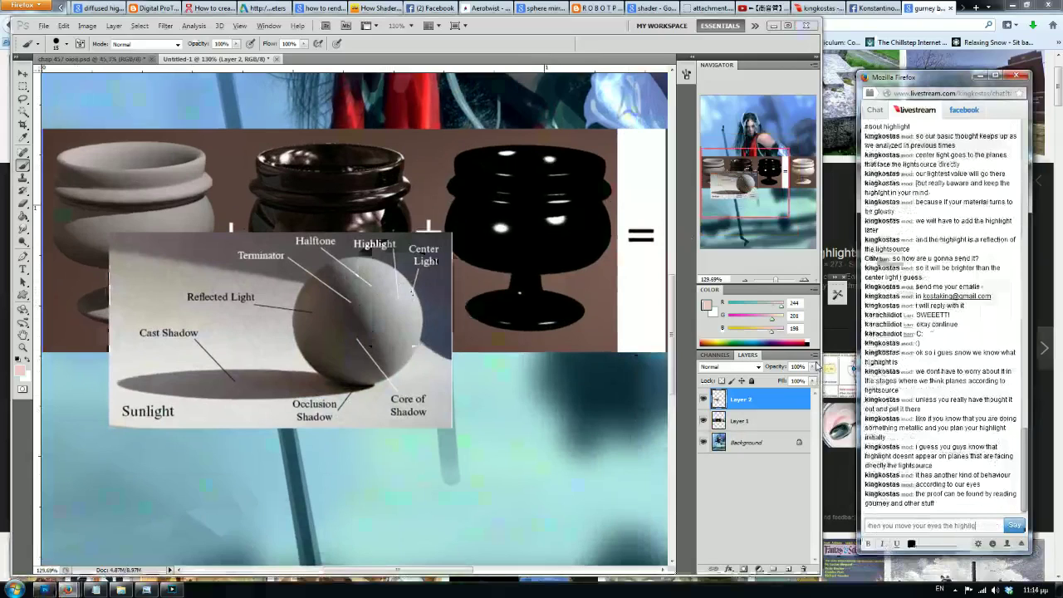
type("ht moves also")
key("Return")
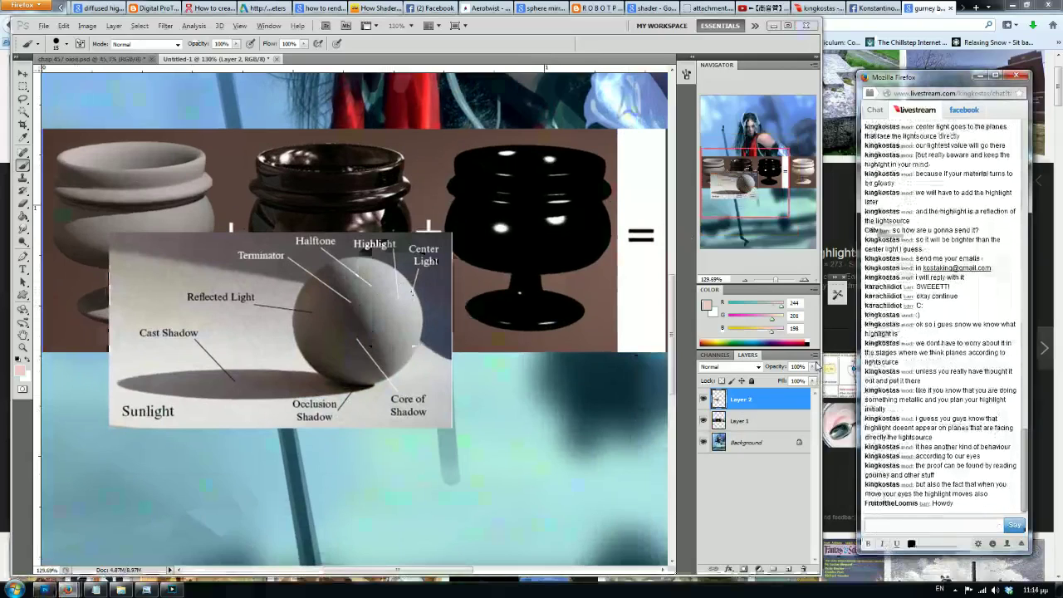
Step: Greet the newly arrived viewer, send a ':)' smiley, and nudge the Navigator view down
type("hey fruit")
key("Return")
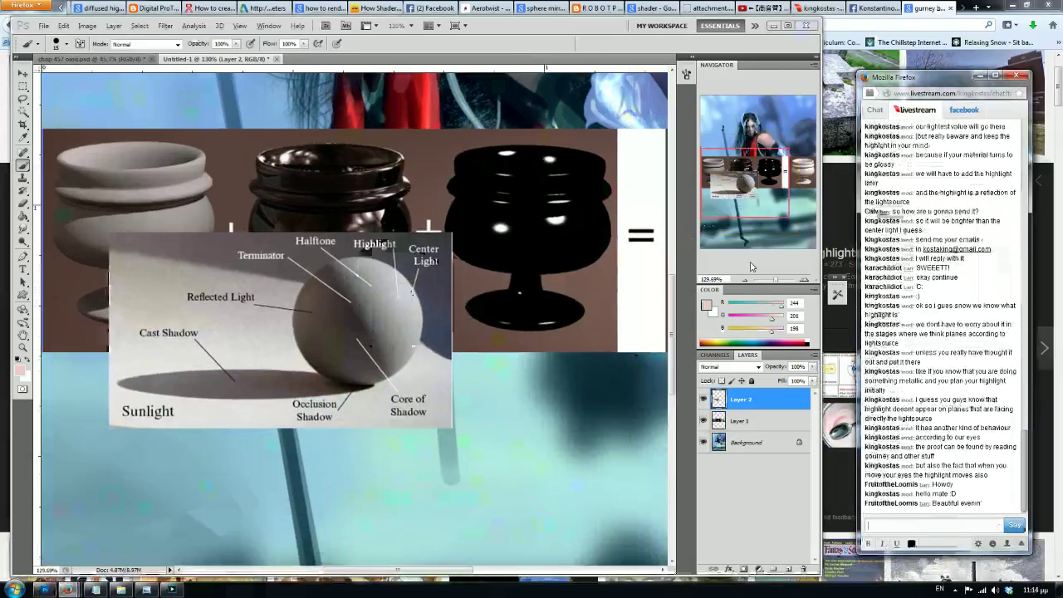
left_click(916, 523)
type(":)")
key("Return")
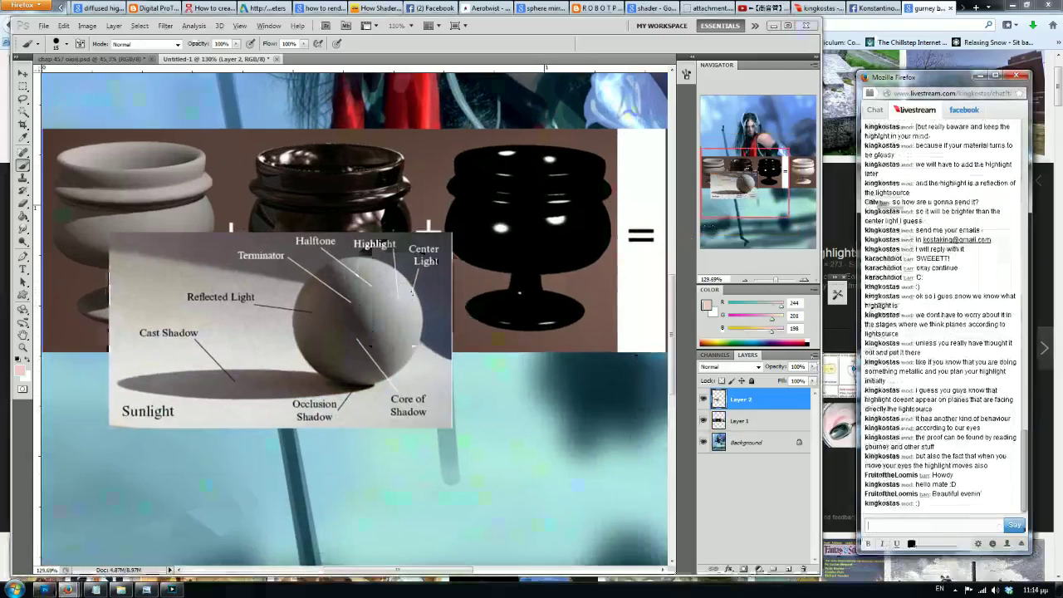
left_click_drag(753, 181, 754, 177)
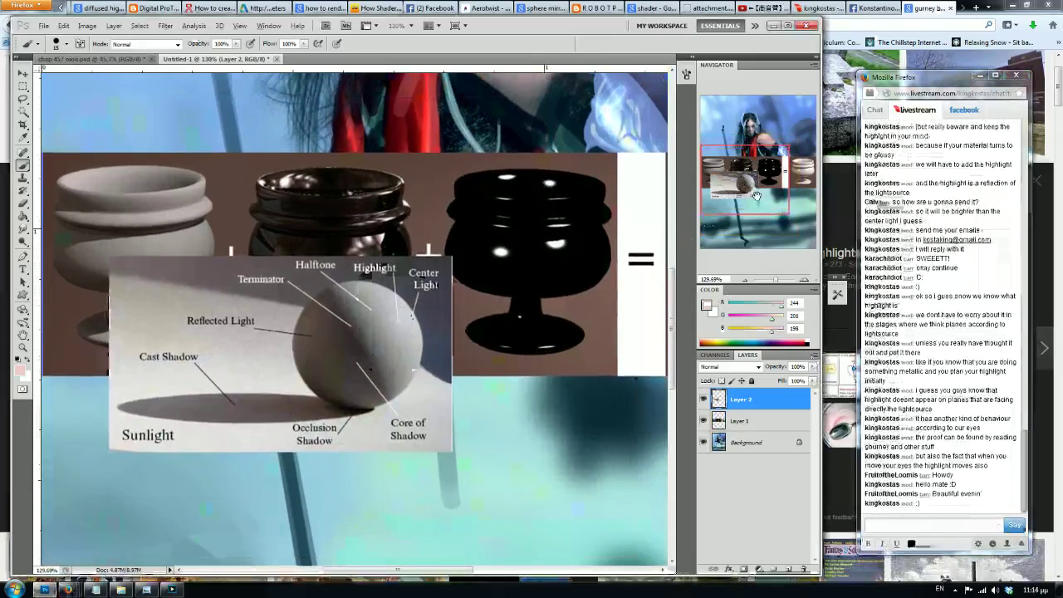
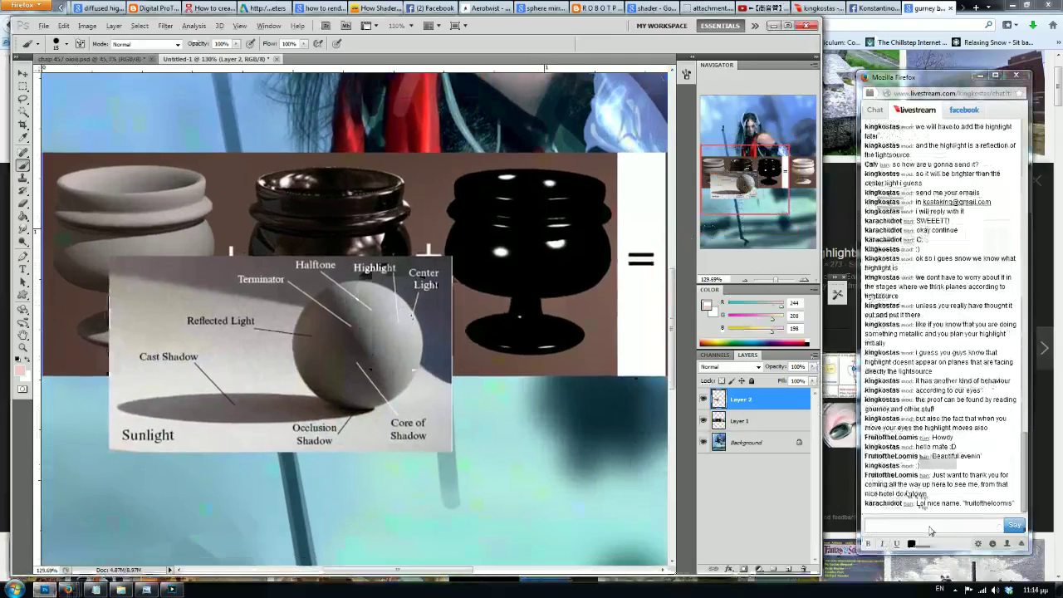
Step: Reply in chat 'lol not sure i understood :P' and then 'aahha'
left_click(930, 530)
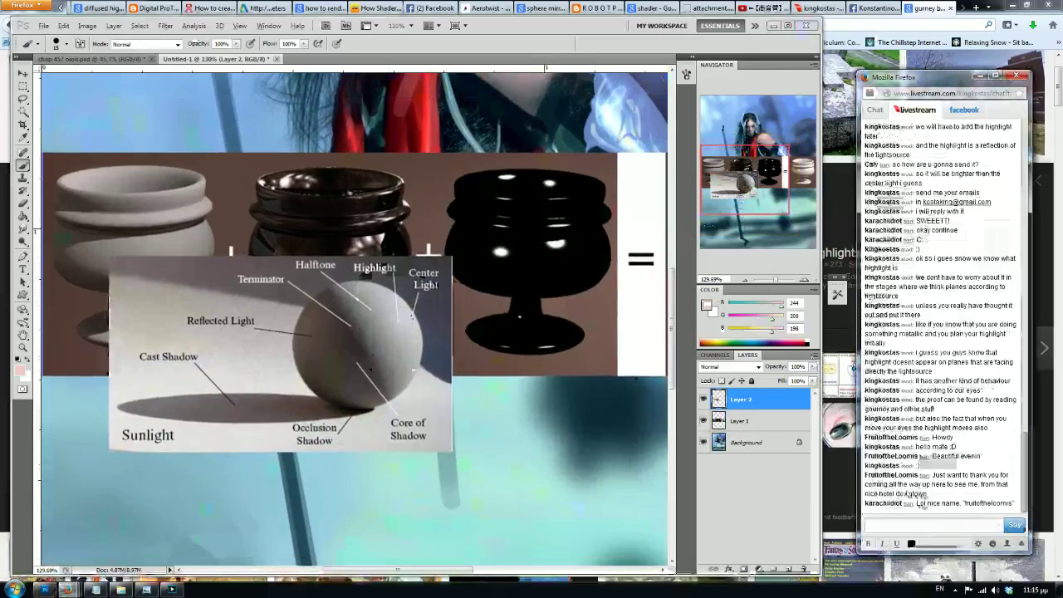
type("lol not sure i understood :P")
key("Return")
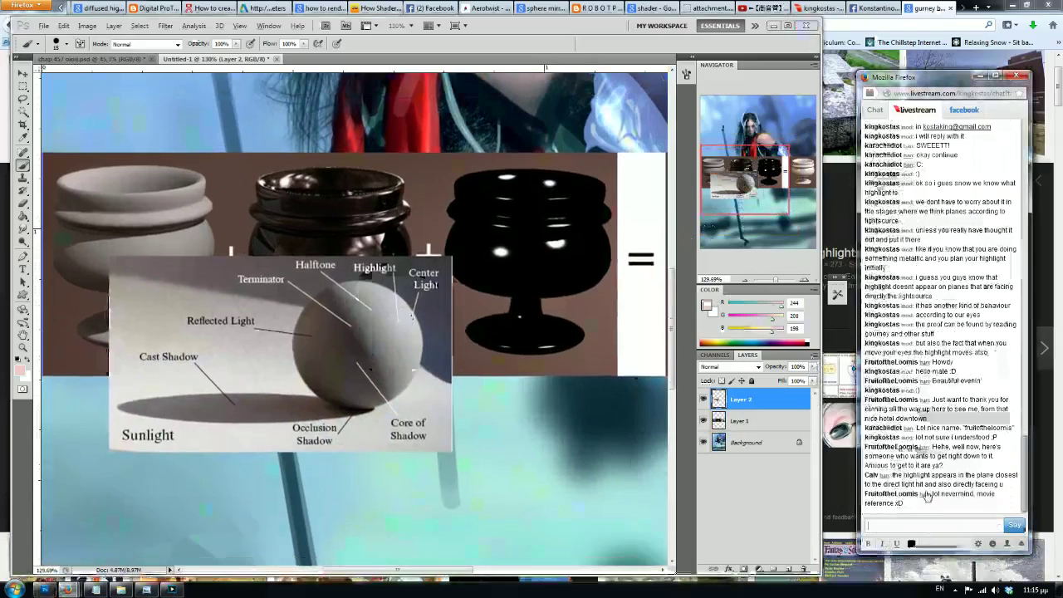
type("aahha")
key("Return")
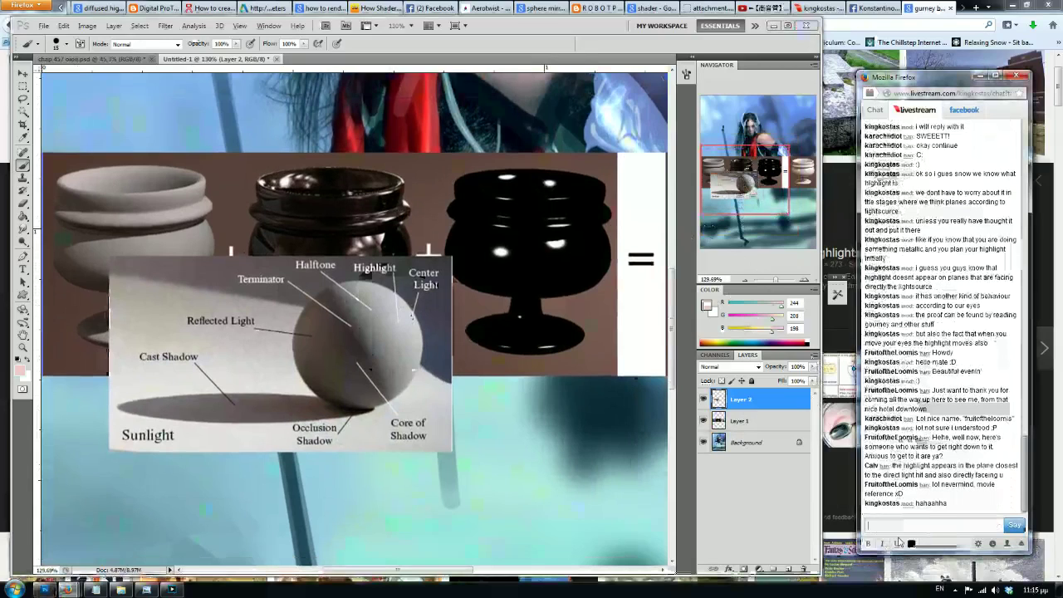
Step: Explain that highlights come from light at the right angle going directly to the eye, and suggest researching it
type("its something like")
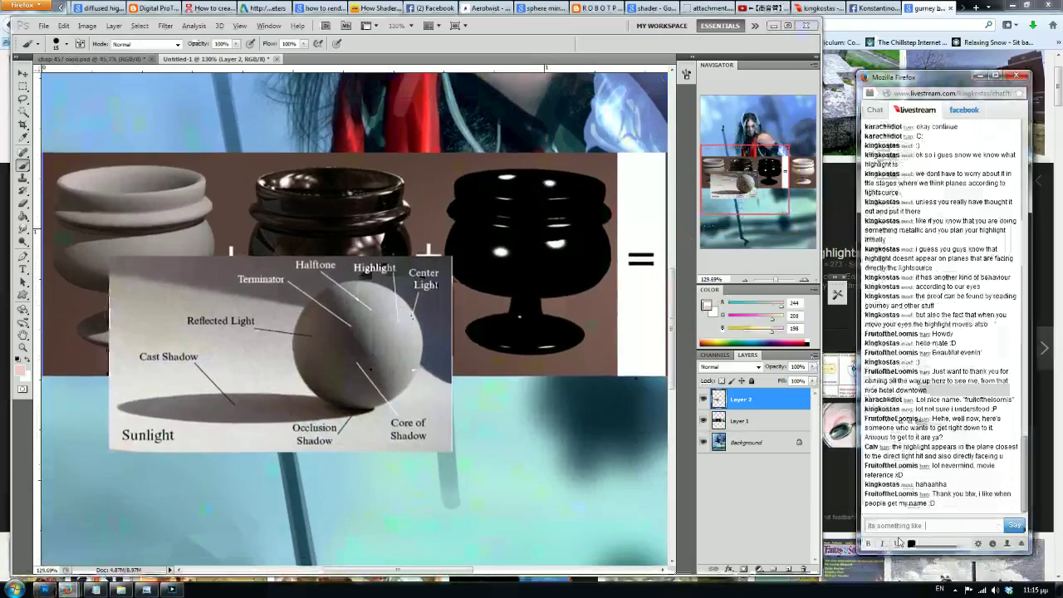
type("if it is in the right angl")
type("e that goes directly to your")
type(" eye")
key("Return")
type("h")
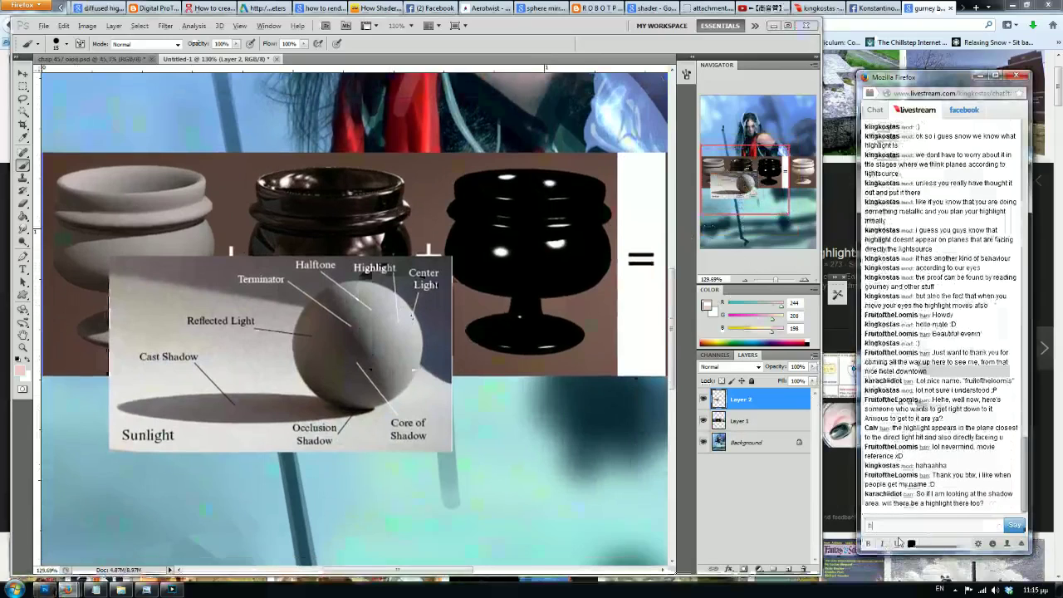
type("haha you will underst")
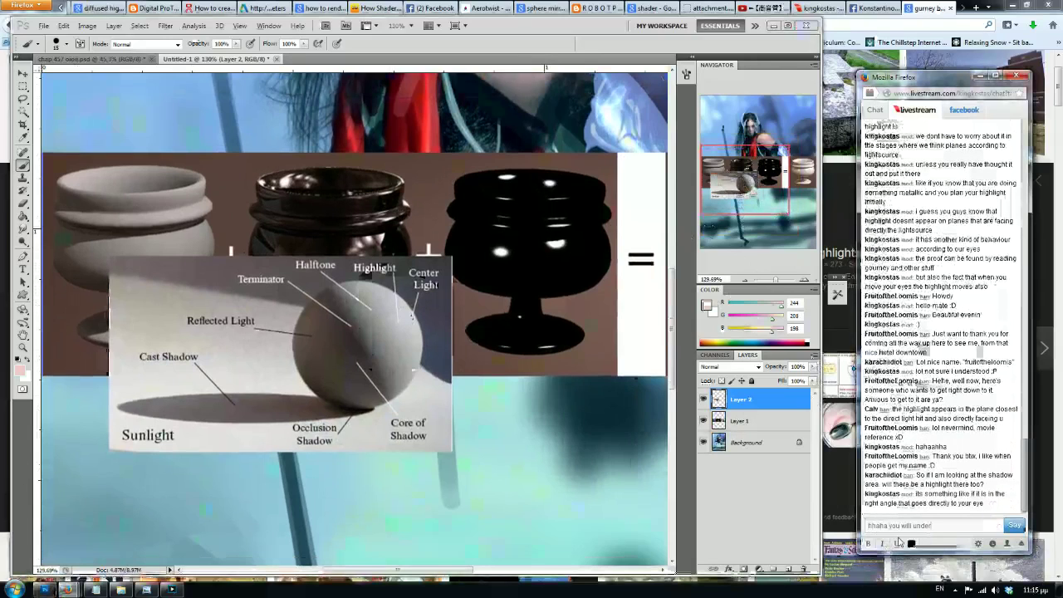
type("and it better if you search the subject")
key("Return")
Step: Name two sources to read, then send 'yeah mate in shiny materials' and 'It will appear there'
type("by go")
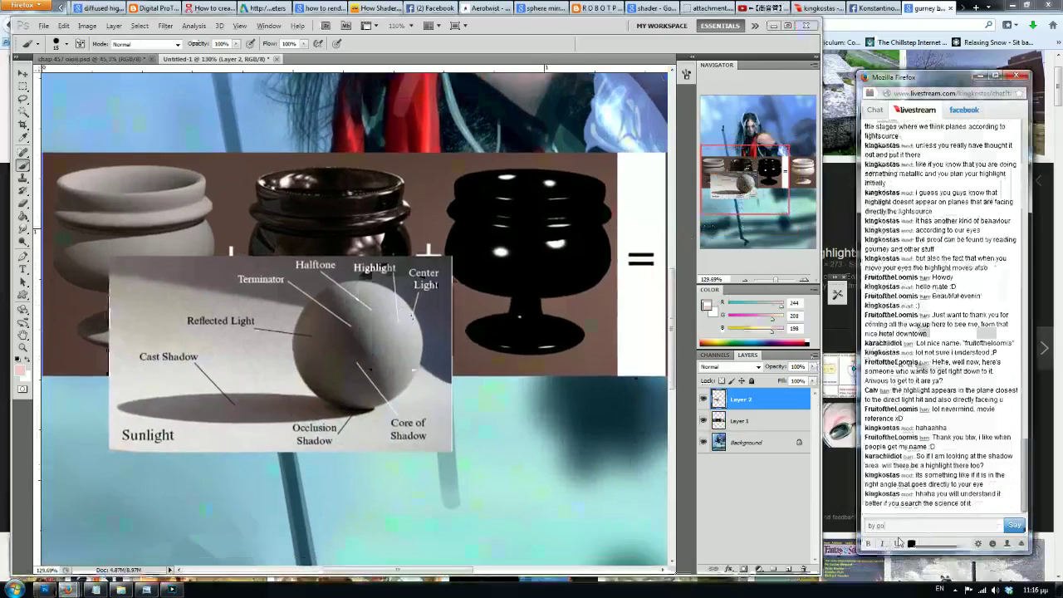
type("urney or i think also in huevaluechroma")
key("Return")
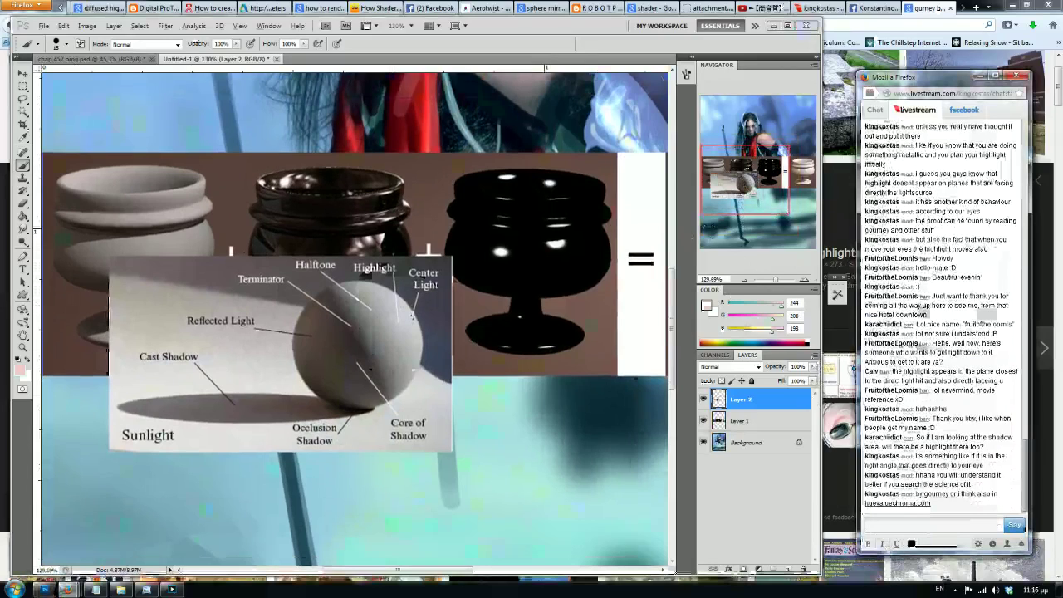
type("yeah mate in shiny materials")
key("Return")
type("It will appear there")
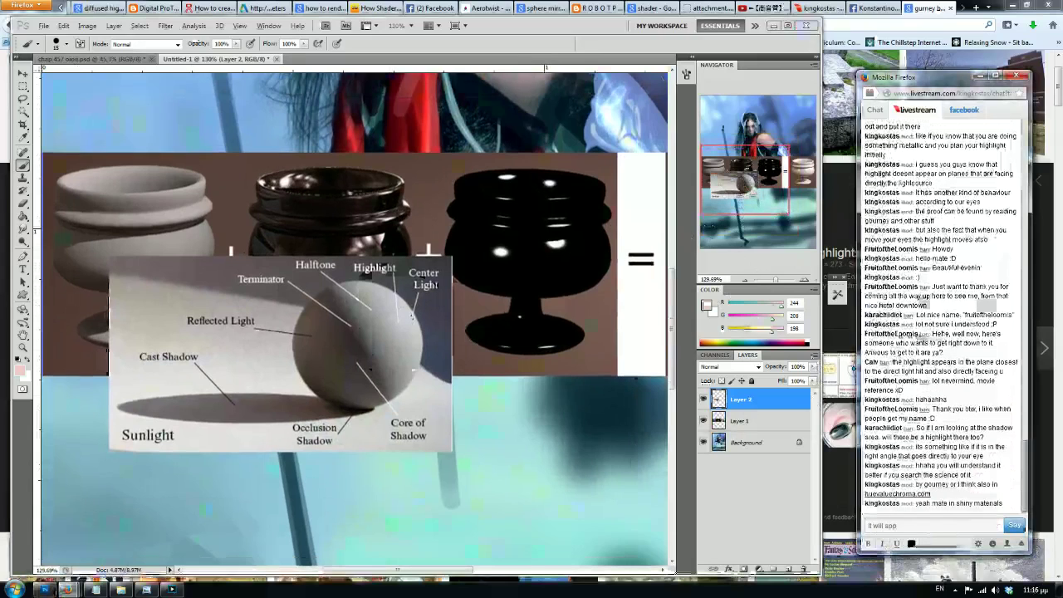
key("Return")
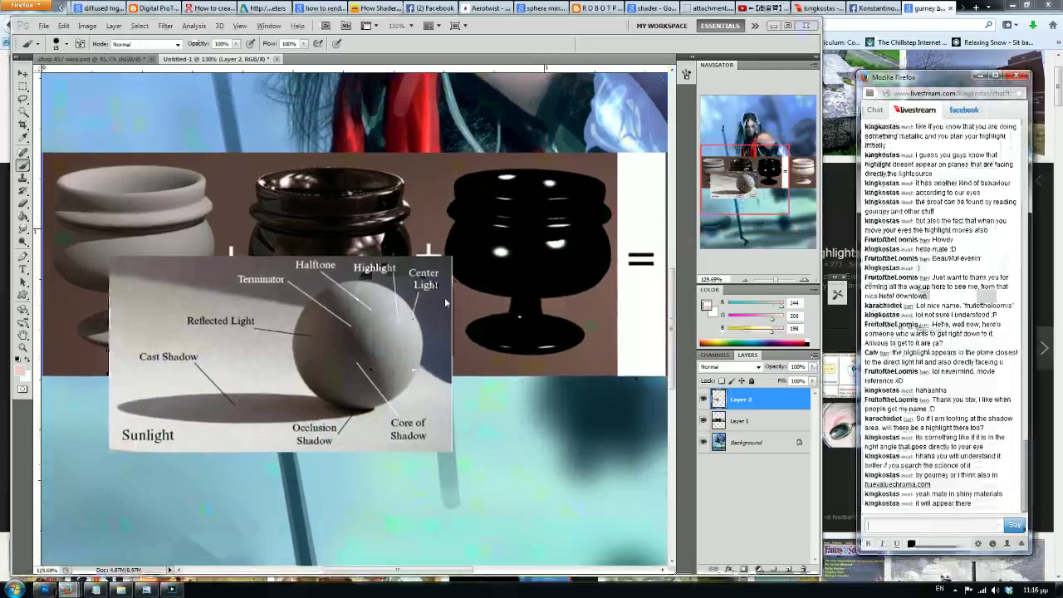
Step: Hide the sphere-lighting diagram layer so the goblet reference shows
left_click(686, 400)
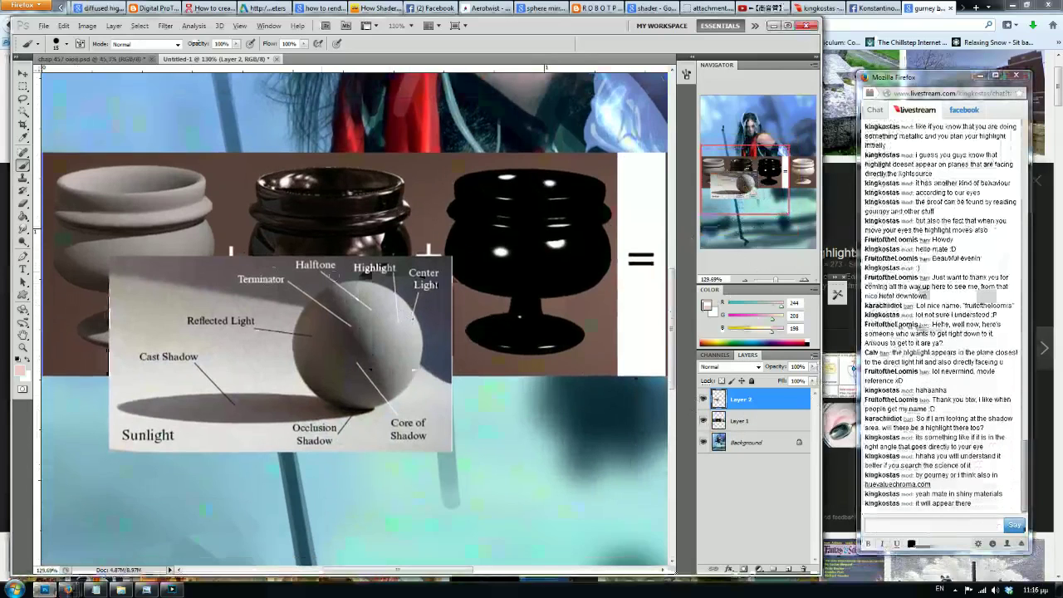
left_click(703, 400)
scroll(249, 274, "up", 2)
scroll(314, 251, "up", 1)
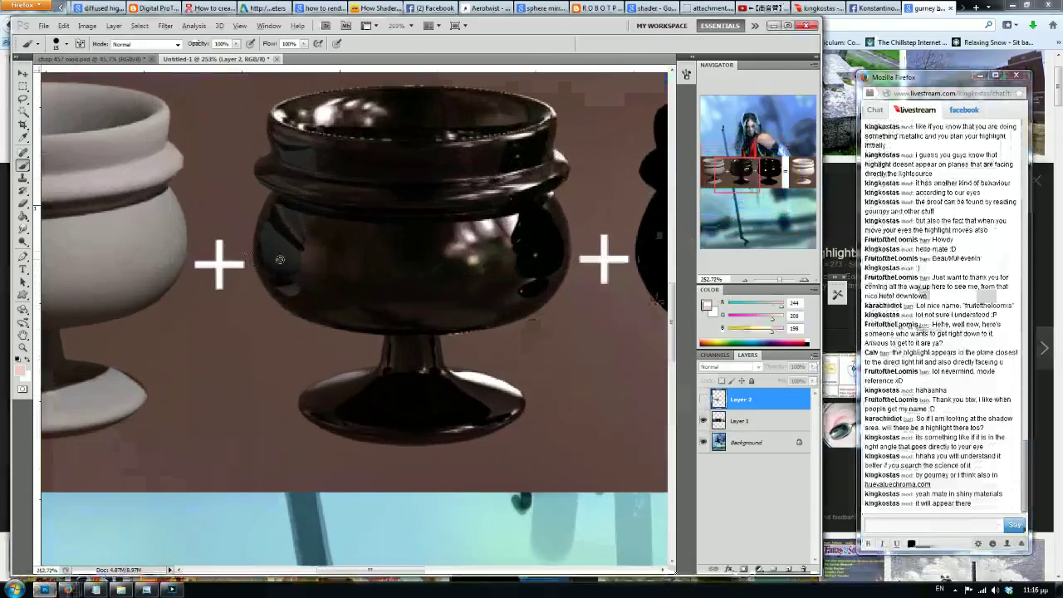
scroll(374, 170, "up", 1)
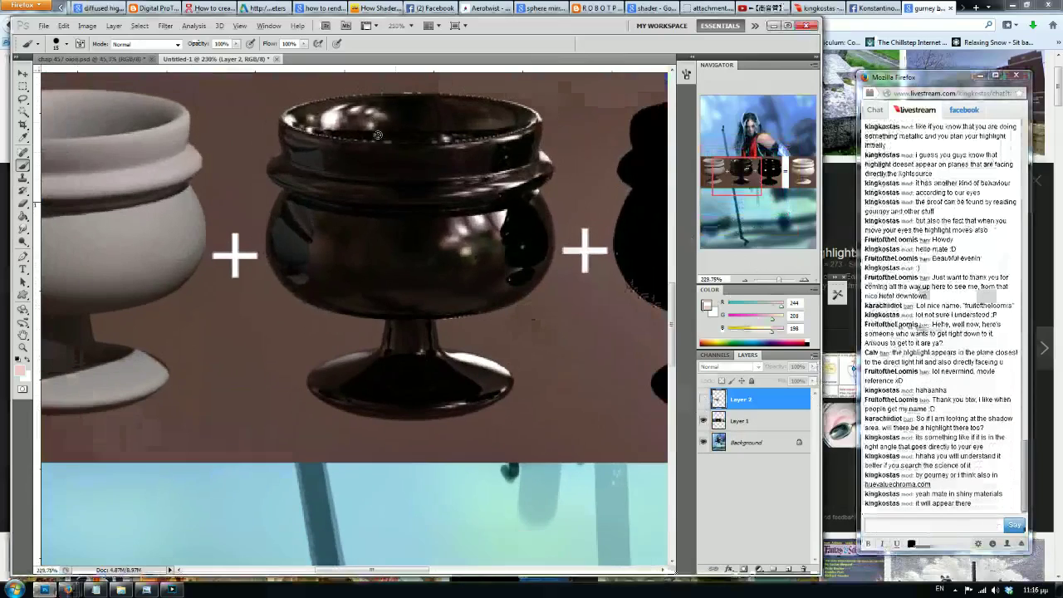
Step: Post chat replies 'look in the reflection' and 'you see the object next to it?'
left_click(869, 519)
type("lo")
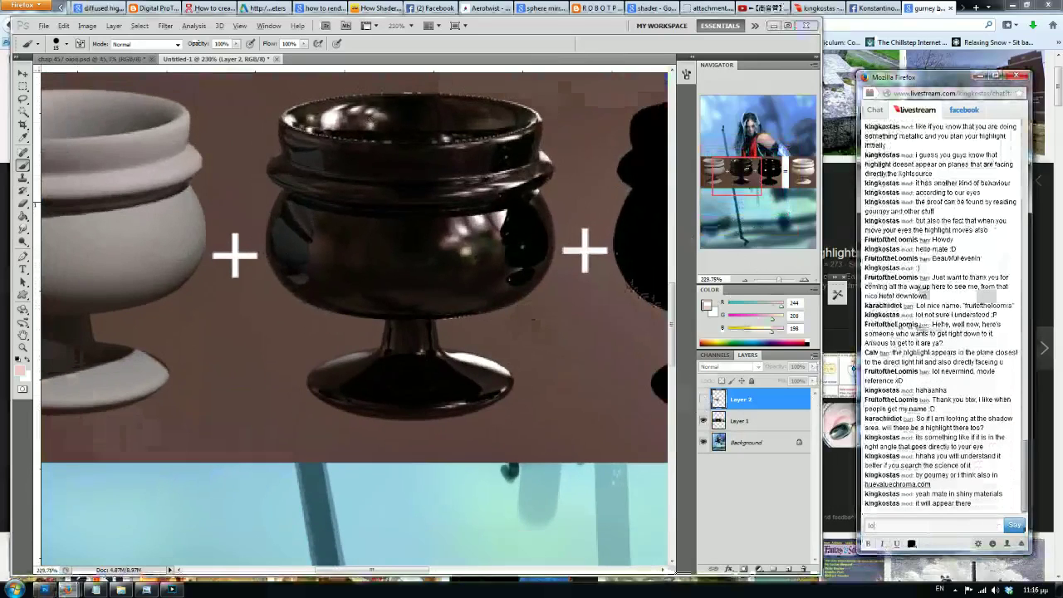
type("ok in the reflection")
key("Return")
type("you ta")
key("BackSpace")
key("BackSpace")
type("see the object bne")
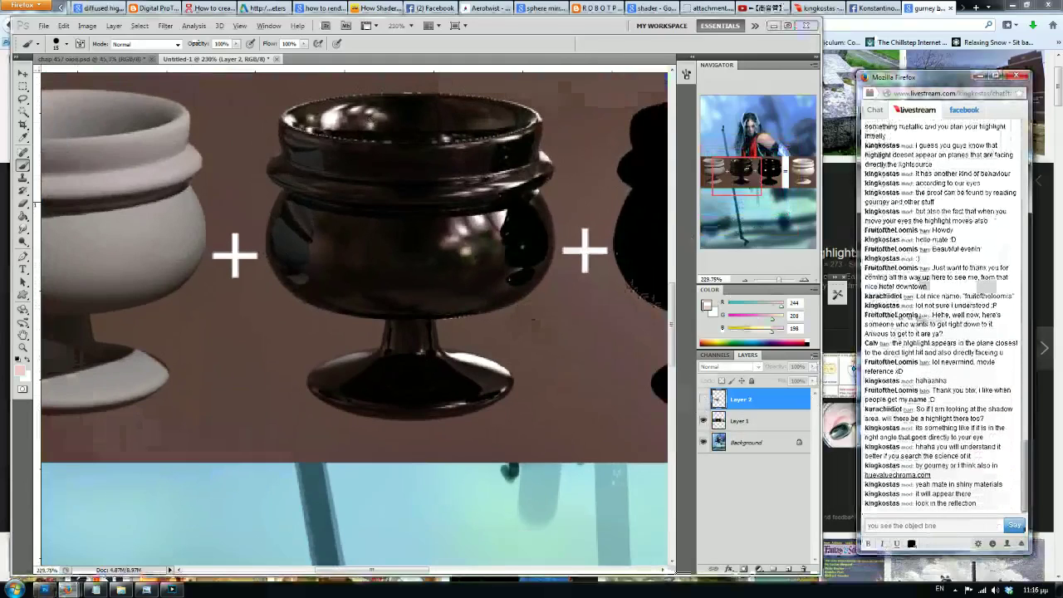
key("BackSpace")
type("next to it?")
key("Return")
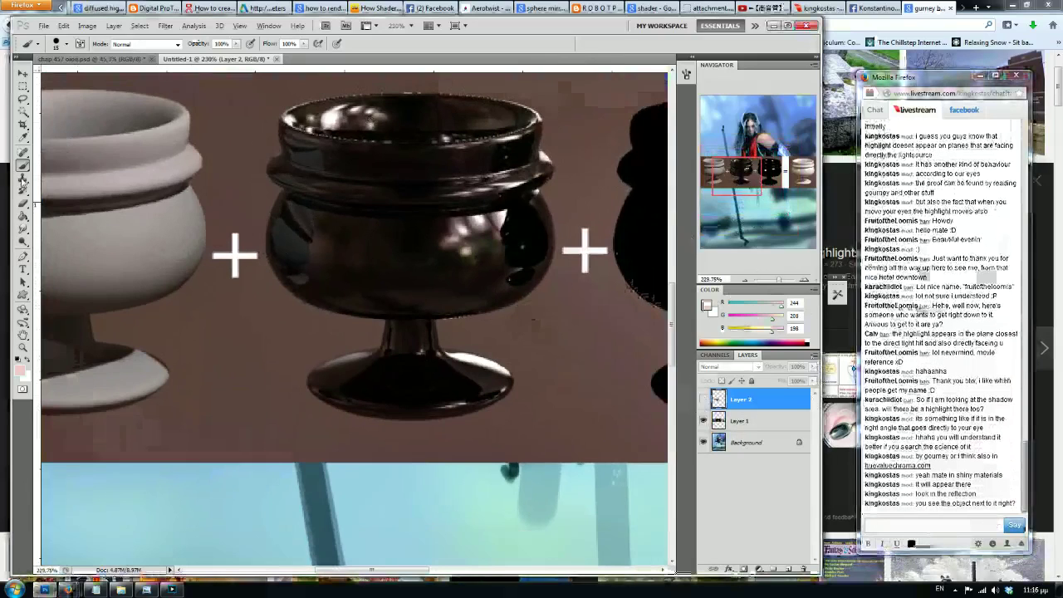
Step: On a new layer, paint a thin white arrow pointing at the left goblet's side
left_click(789, 569)
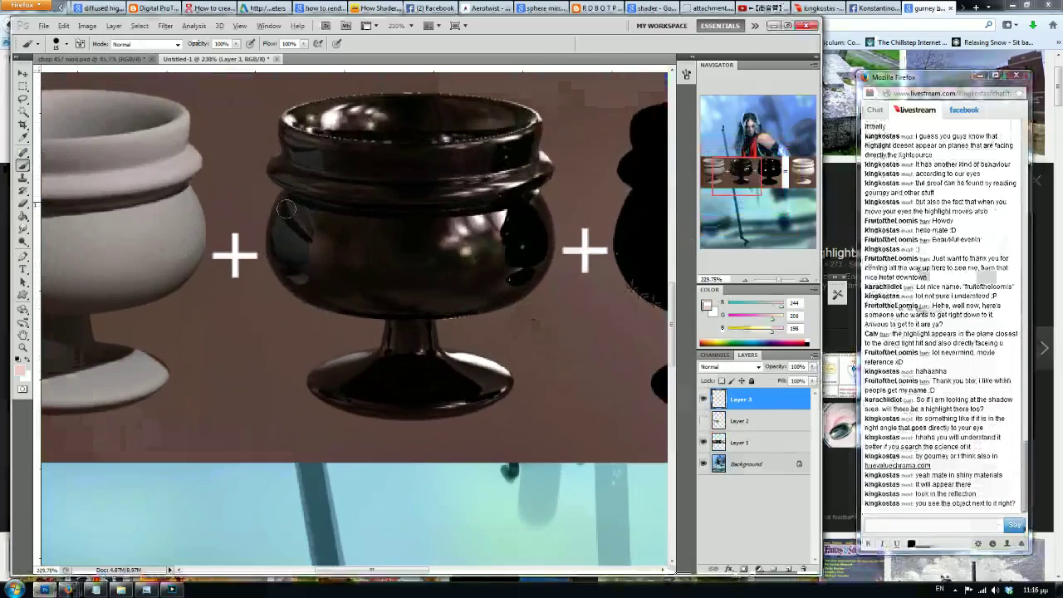
left_click_drag(285, 208, 328, 187)
key("ctrl+z")
key("bracketleft")
key("bracketleft")
key("bracketleft")
key("bracketleft")
key("bracketleft")
left_click_drag(320, 143, 332, 189)
left_click_drag(307, 320, 278, 121)
key("ctrl+alt+z")
key("ctrl+alt+z")
mouse_move(267, 349)
left_mouse_down()
mouse_move(198, 297)
mouse_move(234, 312)
left_mouse_up()
mouse_move(272, 341)
left_mouse_down()
mouse_move(337, 240)
mouse_move(272, 319)
left_mouse_up()
key("ctrl+z")
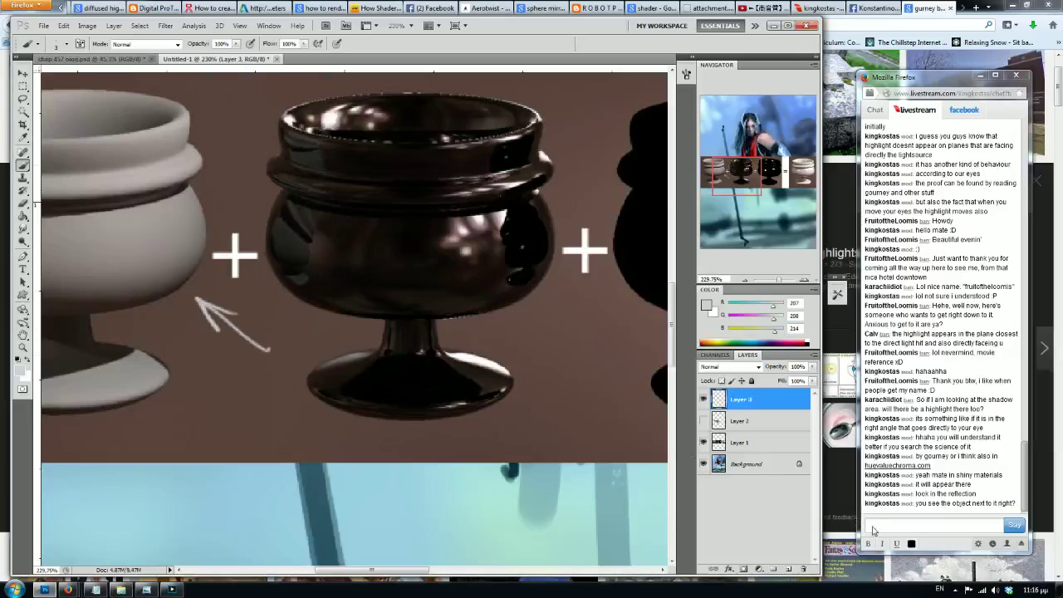
Step: Reply that if the object had a reflection it would be visible in the shadow, 'also here'
left_click(874, 528)
type("If this object had a")
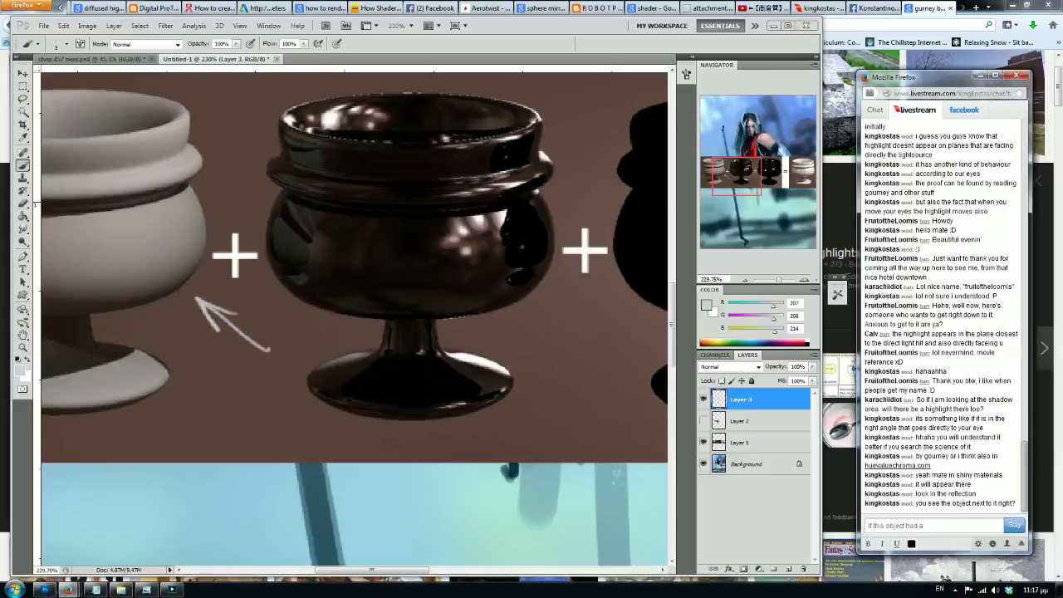
type(" reflection")
key("Return")
type("If wil")
key("BackSpace")
key("BackSpace")
type("ould be")
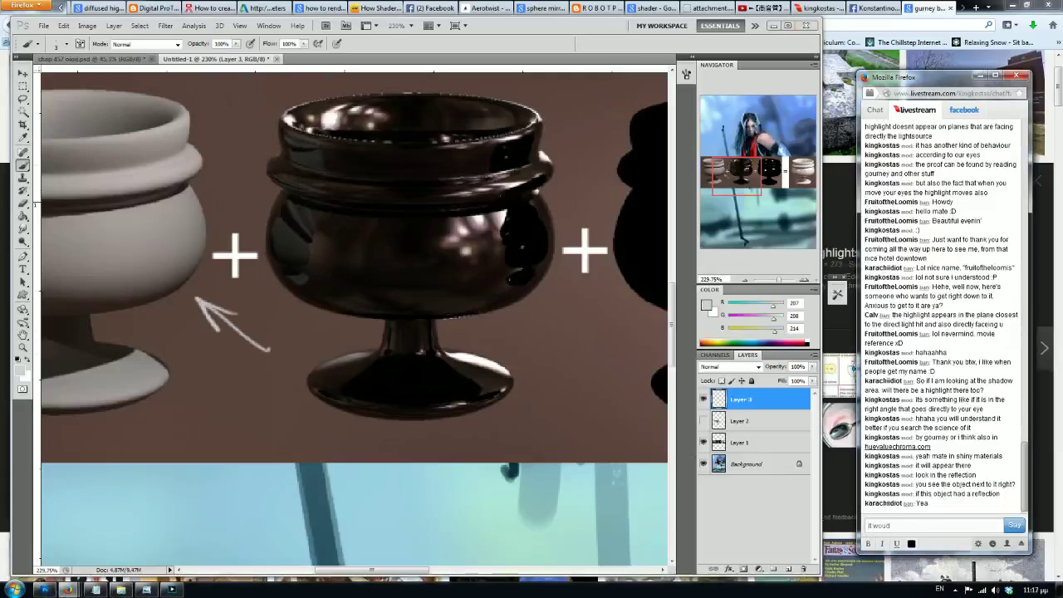
type(" visiuble in the shadow")
key("Return")
type("also here")
key("Return")
Step: Pan to the right goblet and try circling the goblets' highlights in white, undoing each mark
left_click_drag(660, 259, 494, 267)
left_click_drag(558, 222, 554, 220)
key("ctrl+z")
left_click_drag(354, 239, 357, 240)
key("ctrl+z")
left_click_drag(527, 251, 531, 249)
key("ctrl+z")
Step: Switch the paint colour to red and try circling highlights and arrowing to the left goblet, undoing each
left_click_drag(773, 316, 693, 325)
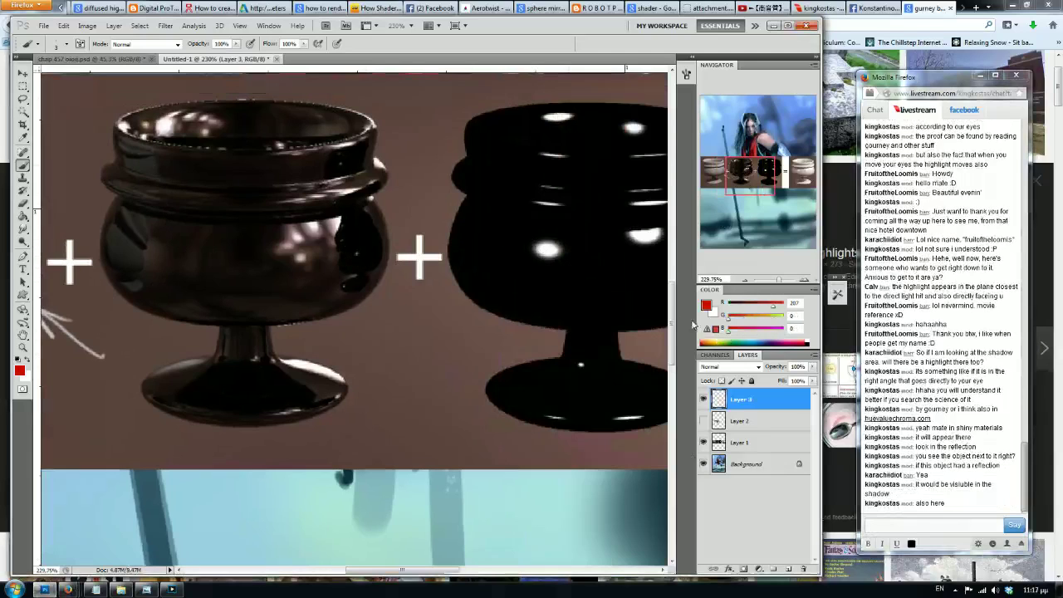
left_click_drag(548, 225, 544, 226)
key("ctrl+z")
left_click_drag(528, 268, 356, 259)
key("ctrl+z")
scroll(356, 259, "up", 2)
key("ctrl+z")
key("ctrl+z")
key("ctrl+z")
scroll(619, 249, "down", 1)
left_click_drag(630, 214, 627, 224)
key("ctrl+z")
scroll(518, 280, "down", 2)
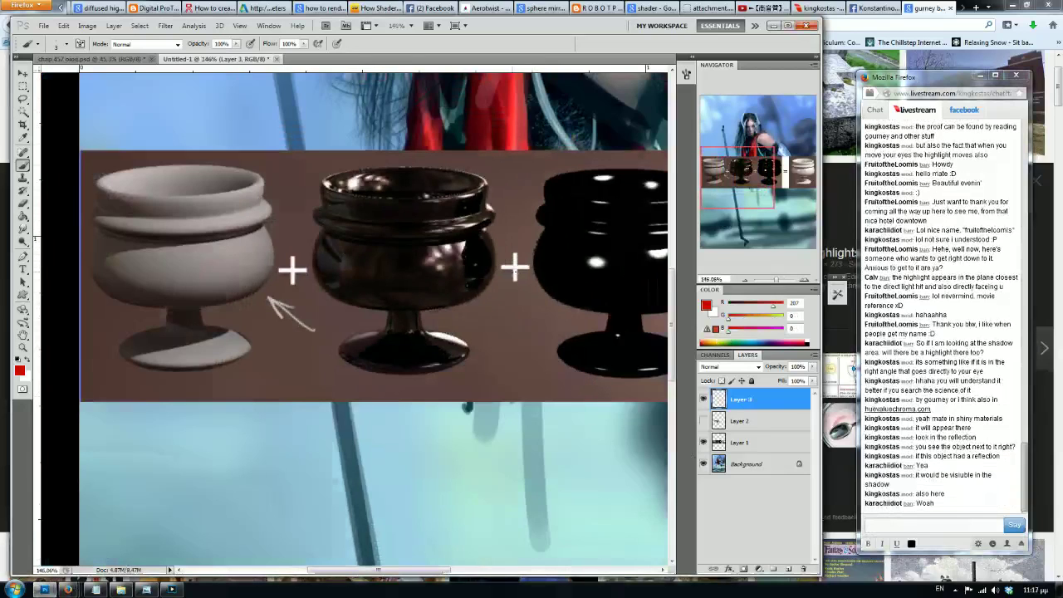
Step: Write in chat that for basic diffuse reflection we can't worry about highlights unless very sure
left_click(889, 526)
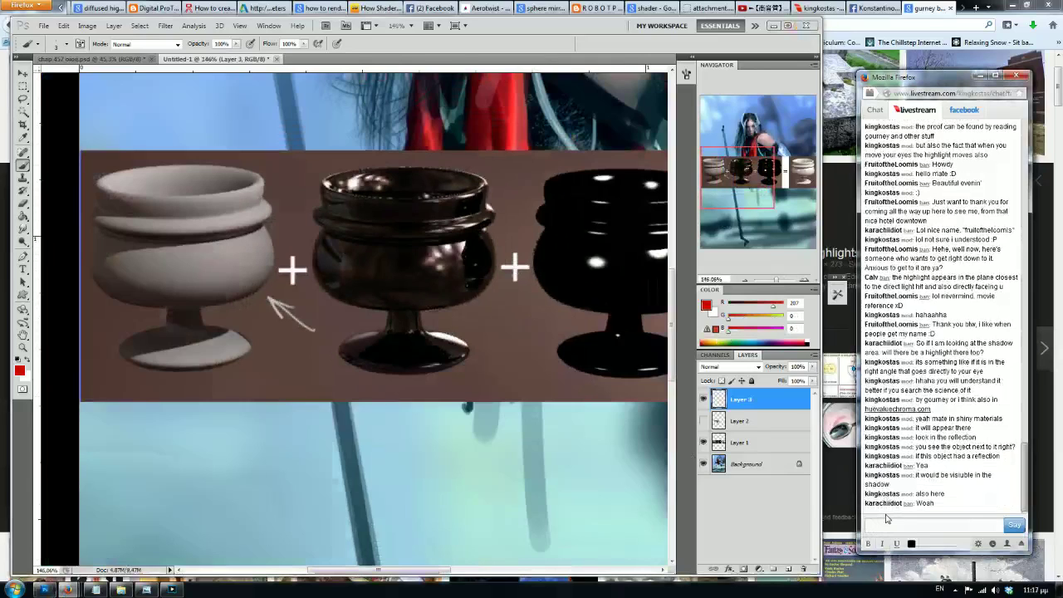
type("but when we wan")
type("t to get the basic ")
type("diffus")
type("e reflection of")
type(" our objects, we ca")
type("nt worry that much")
type(" for the highlights")
key("Return")
type("unle")
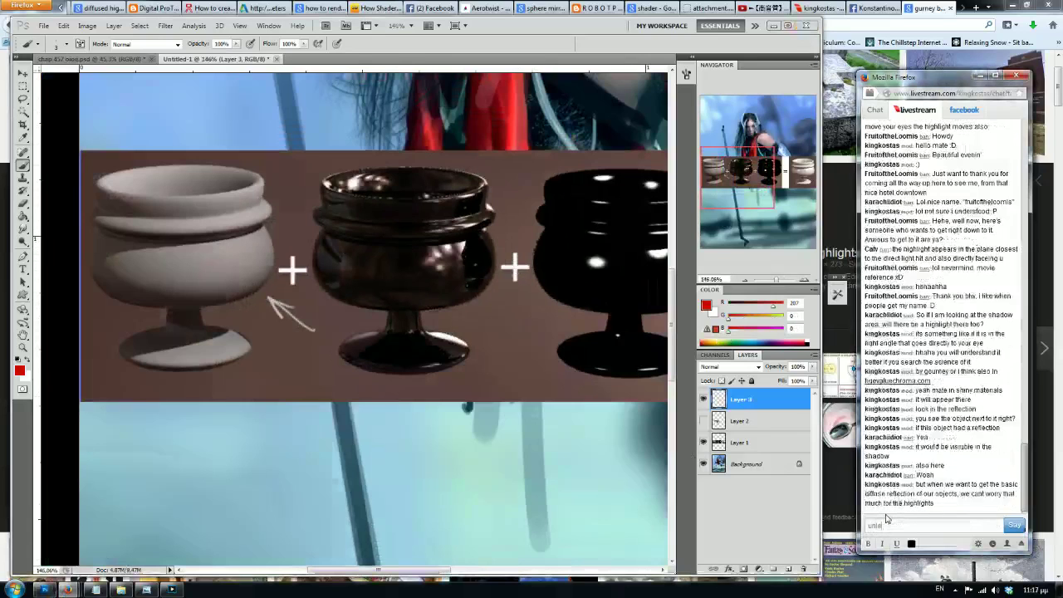
type("ss we are very sure")
key("Return")
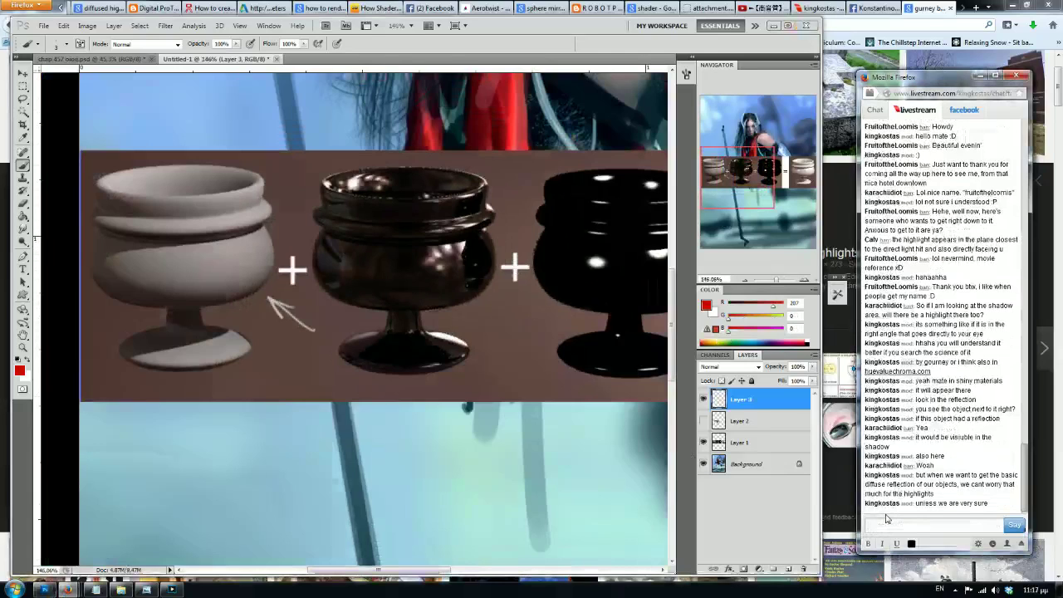
Step: Explain that in 3D software people break shading down and create specular maps
type("in 3d softwares people break down the")
key("Return")
type("so they")
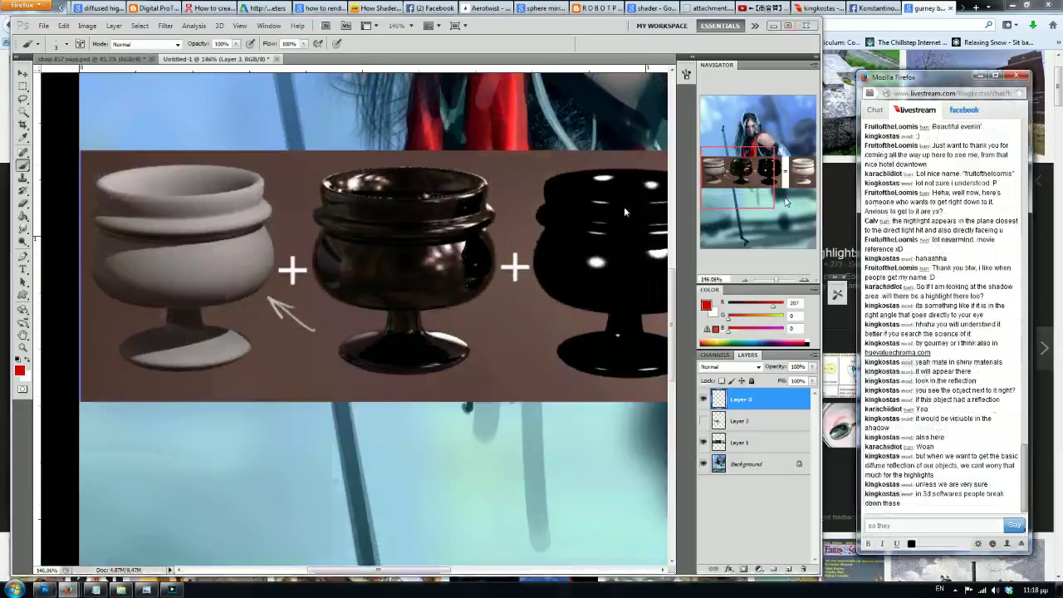
type(" create specular maps")
key("Return")
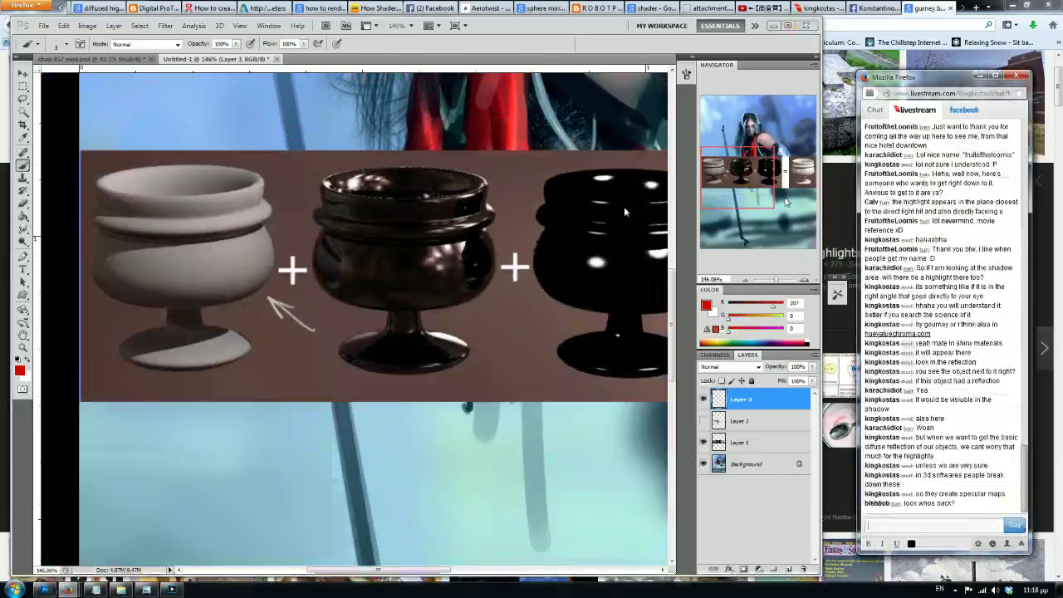
Step: Greet two returning viewers by name, the second with ':D'
type("hi bishbob")
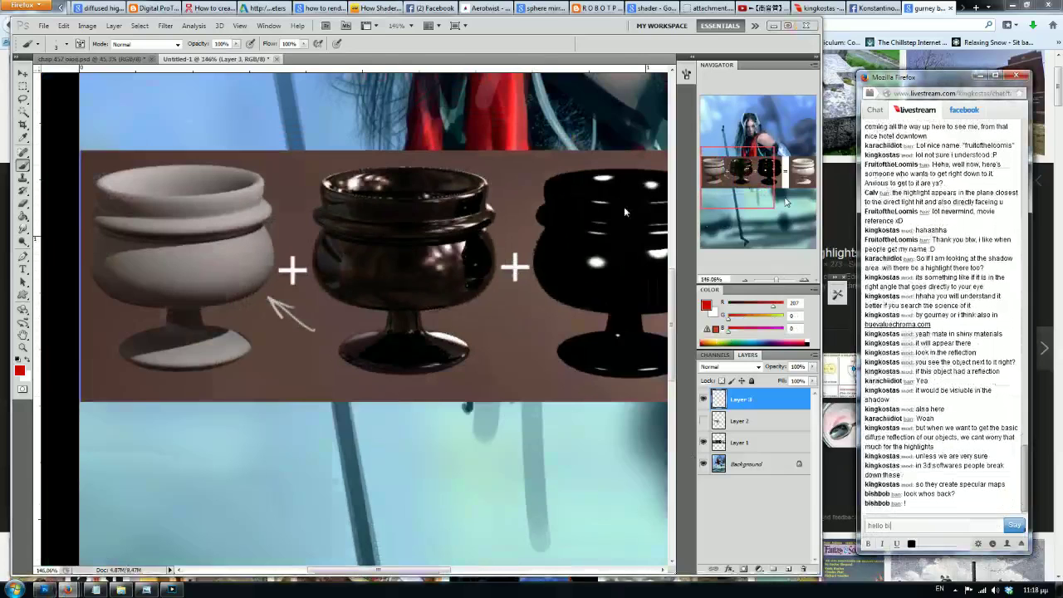
key("Return")
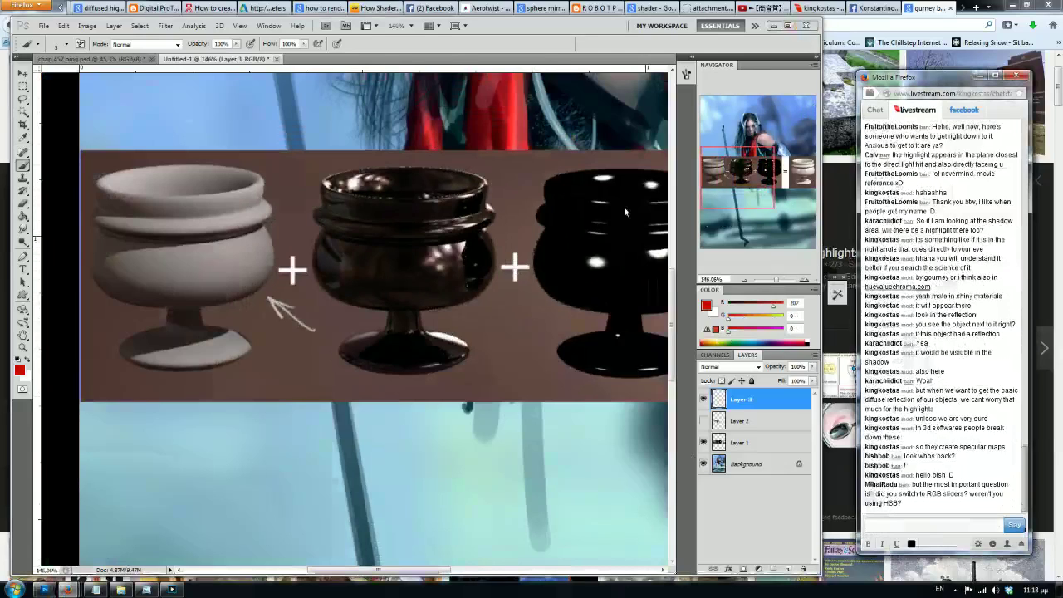
type("hello mihai :D")
key("Return")
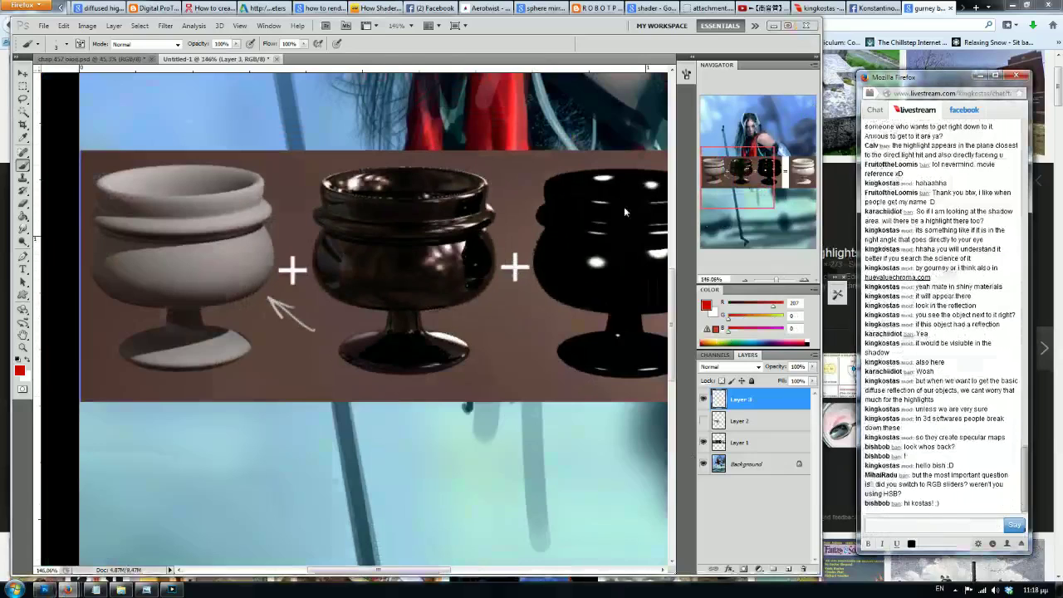
Step: Explain in chat 'back before using HSB i was using RGB'
type("yep")
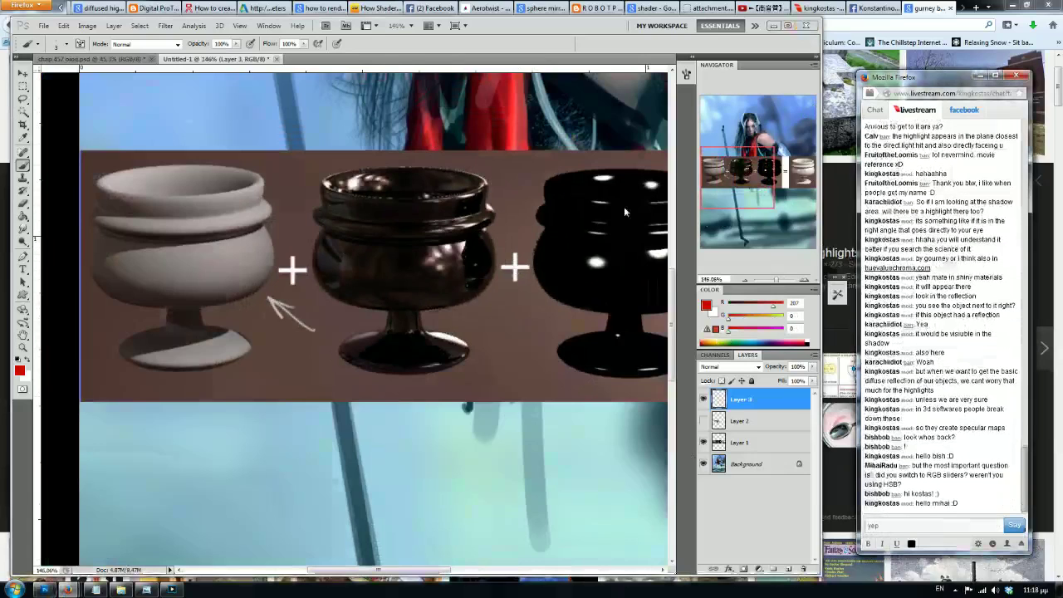
type(" for some reason i can exapl")
key("BackSpace")
key("BackSpace")
key("Return")
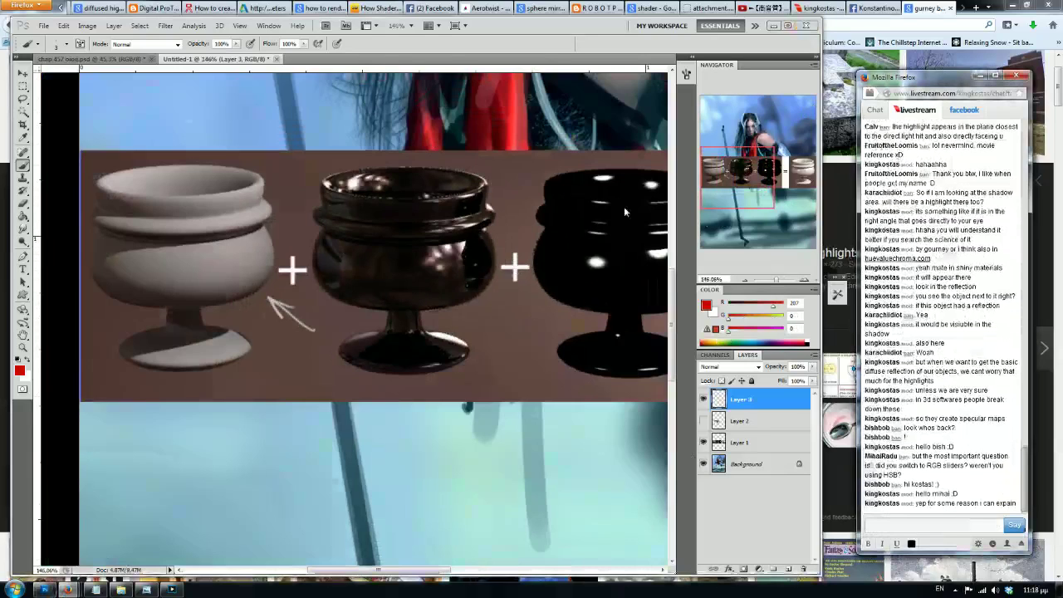
type("back before using HSB i was using RGB")
key("Return")
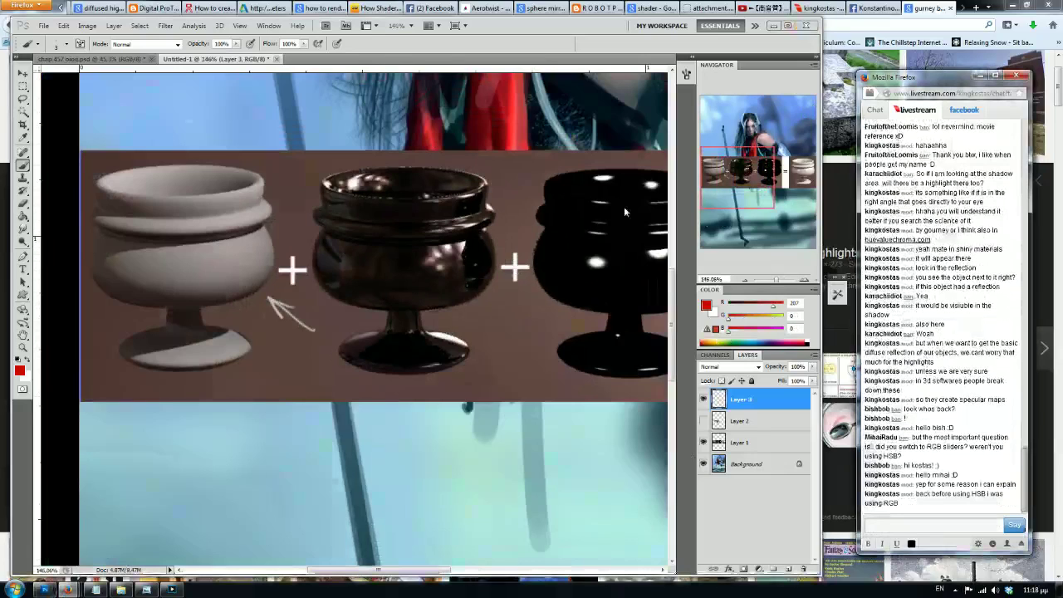
Step: Credit the Light and Colour tutorial, ask if the viewer has checked it, and reply 'ok wait'
type("I learned how to use it from Linrans tutorial")
key("Return")
type("ha")
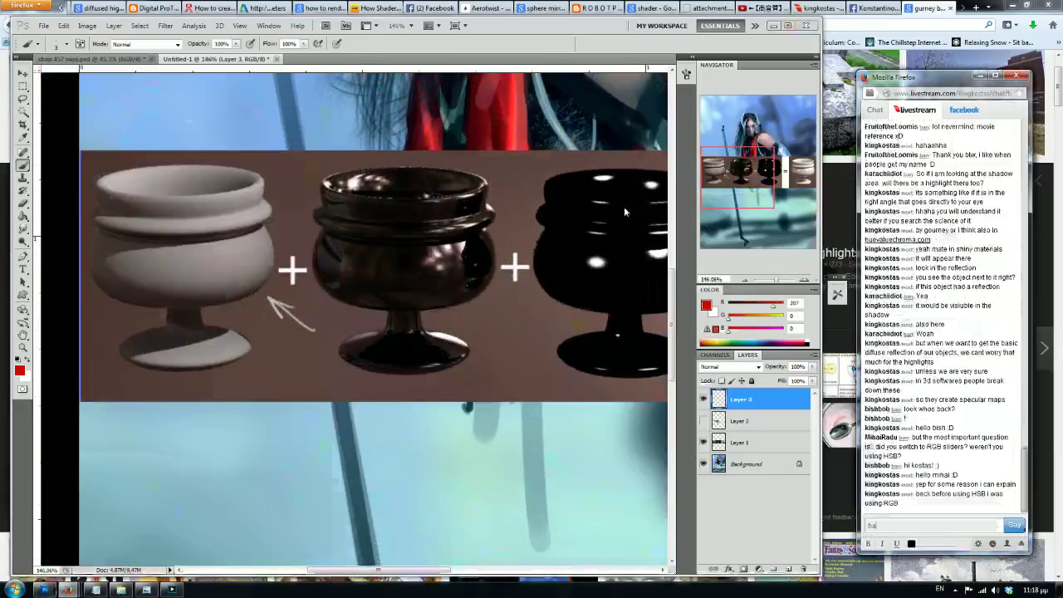
type("ve you checked that")
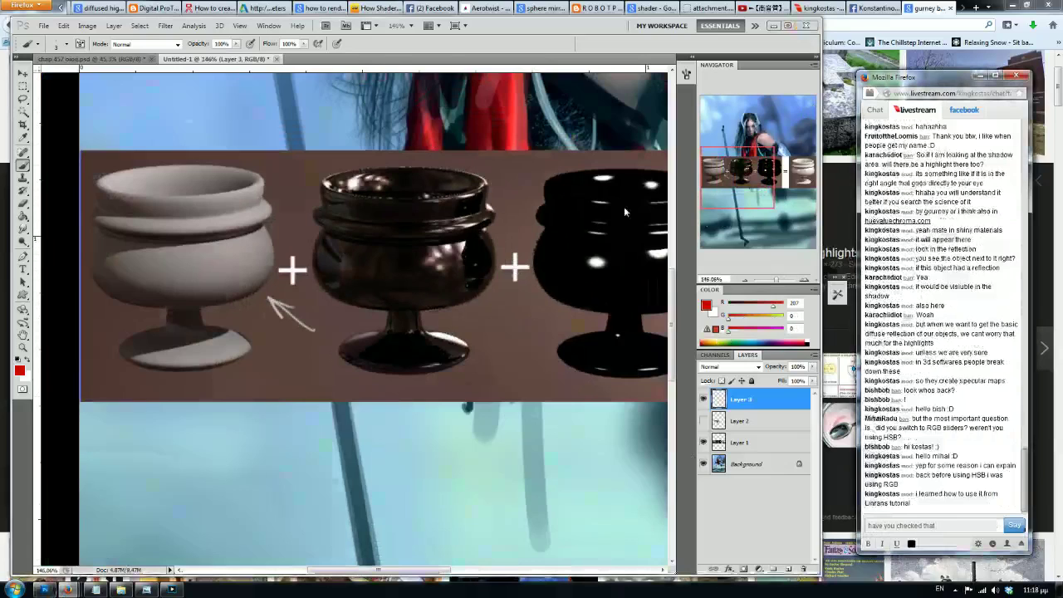
type(" tutorial yet")
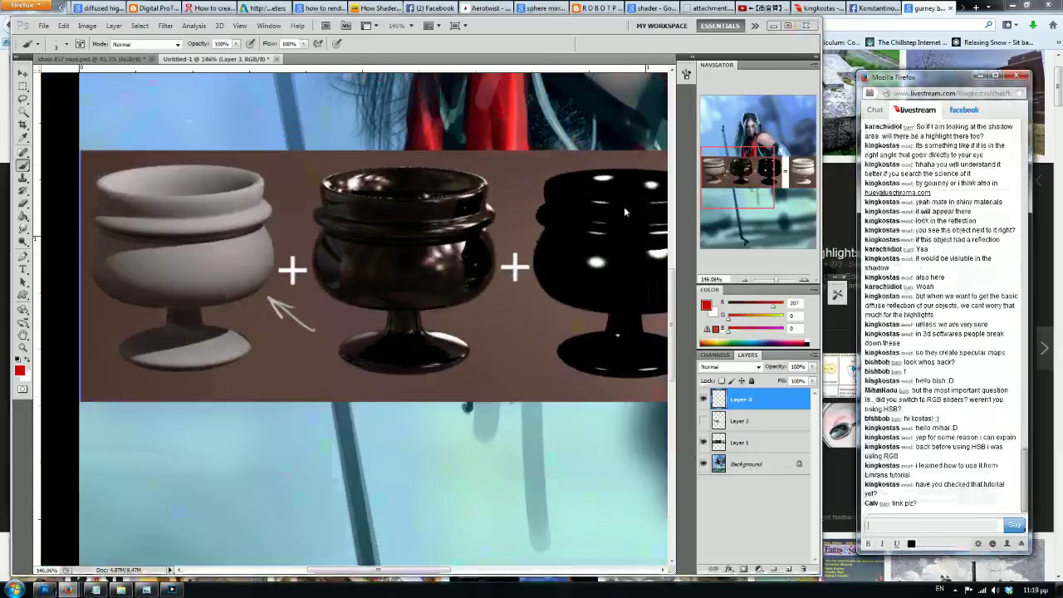
type("ok wait :)")
key("Return")
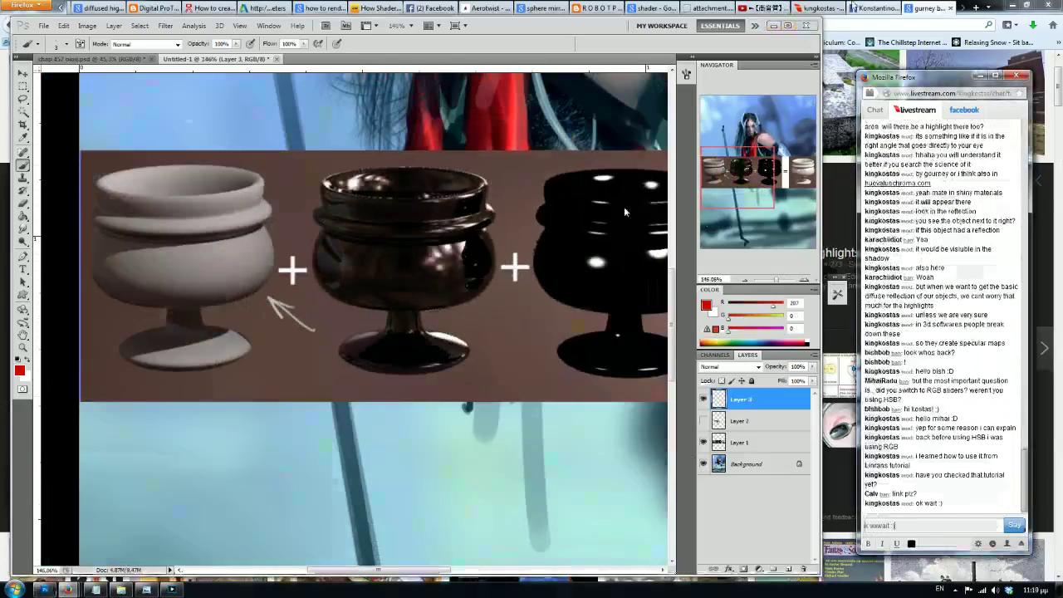
Step: Search 'finrans tutorial' in a new Firefox tab, open the conceptart.org Light and Colour thread, and select its URL
key("ctrl+t")
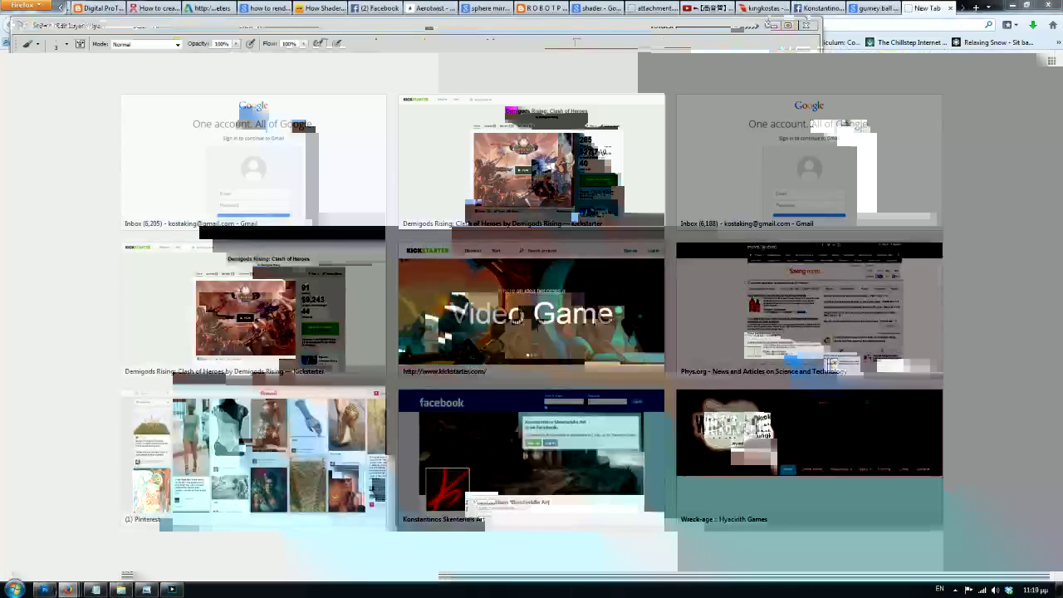
type("fin")
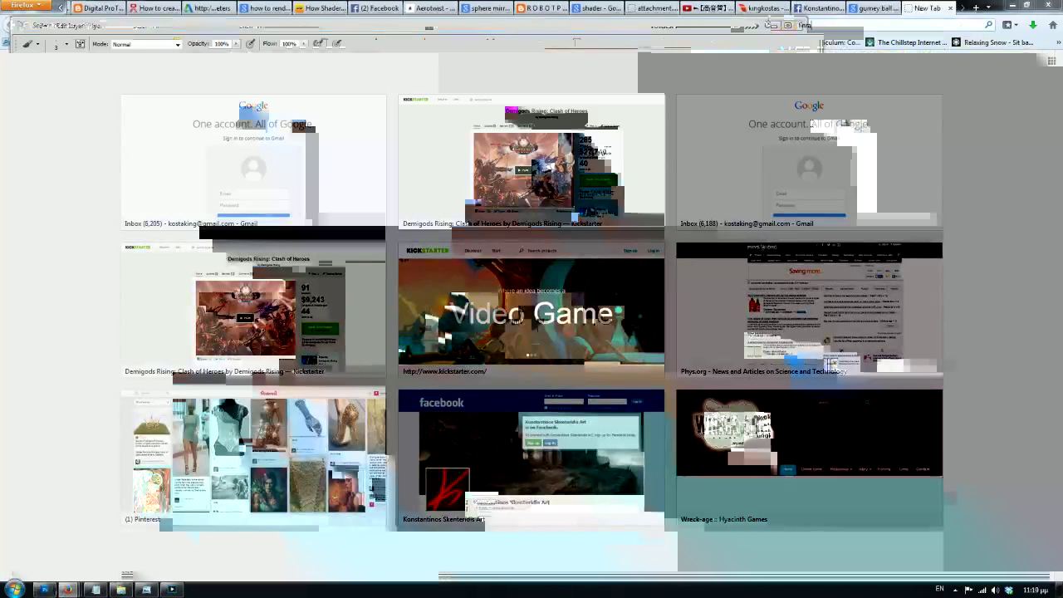
type("rans tutorial")
key("Return")
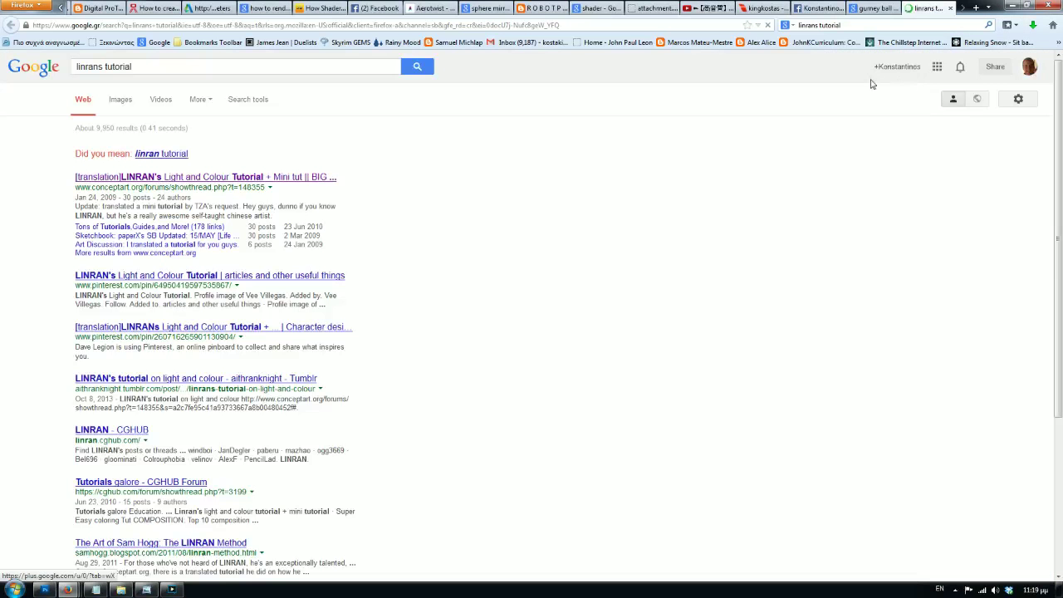
left_click(197, 178)
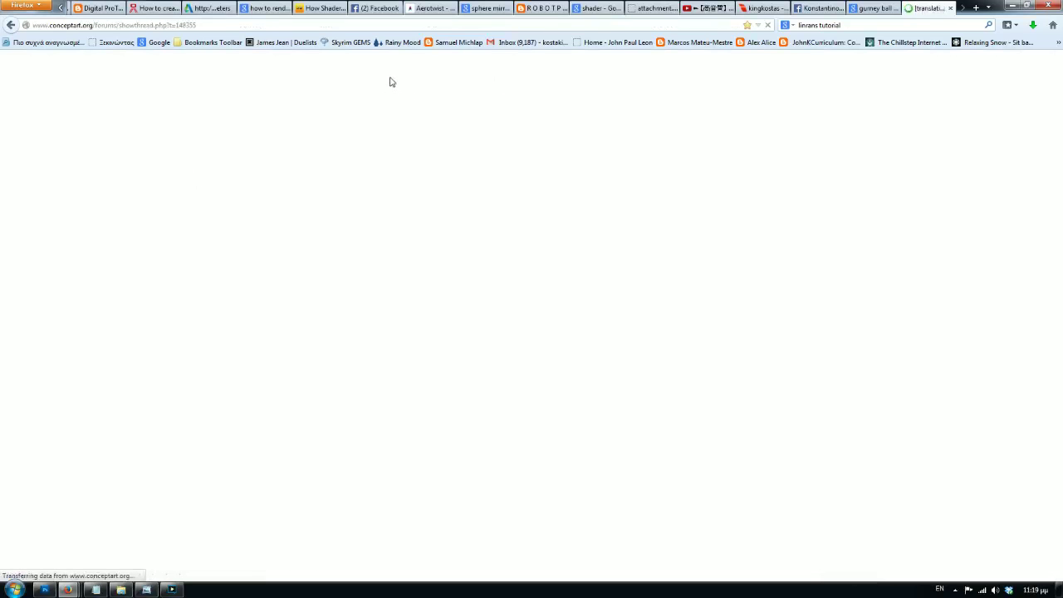
scroll(527, 333, "down", 8)
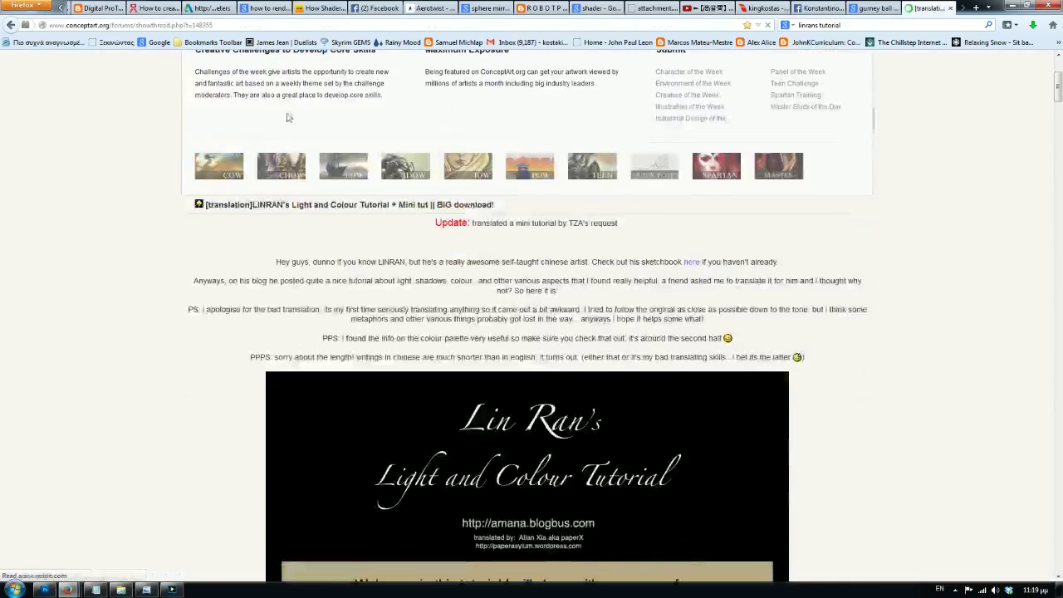
key("ctrl+l")
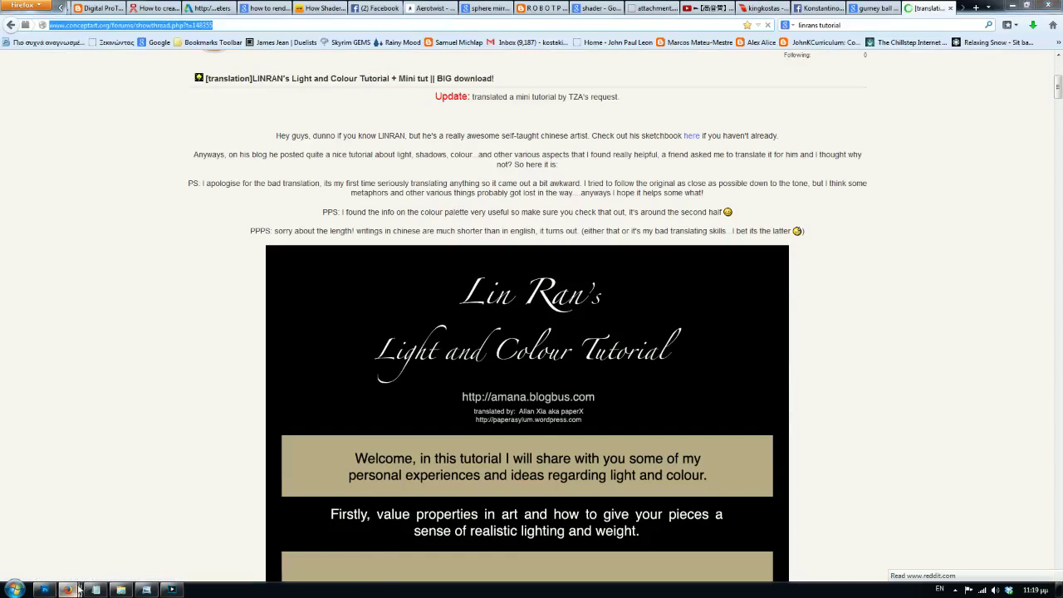
mouse_move(68, 589)
left_click(286, 539)
Step: Paste and post the conceptart.org tutorial thread link in the chat
left_click(44, 589)
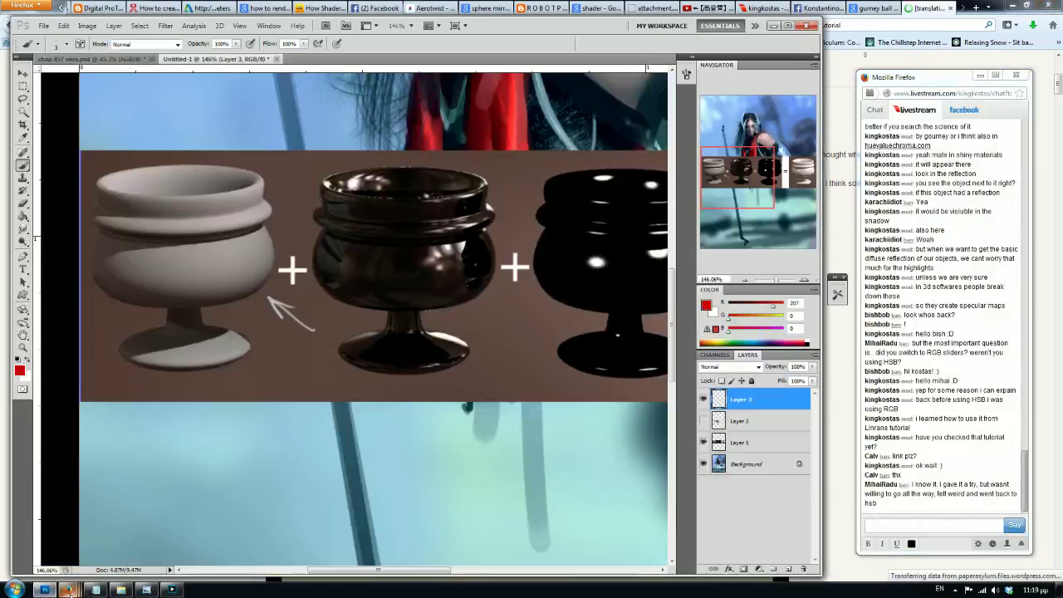
left_click(897, 525)
key("ctrl+v")
key("Return")
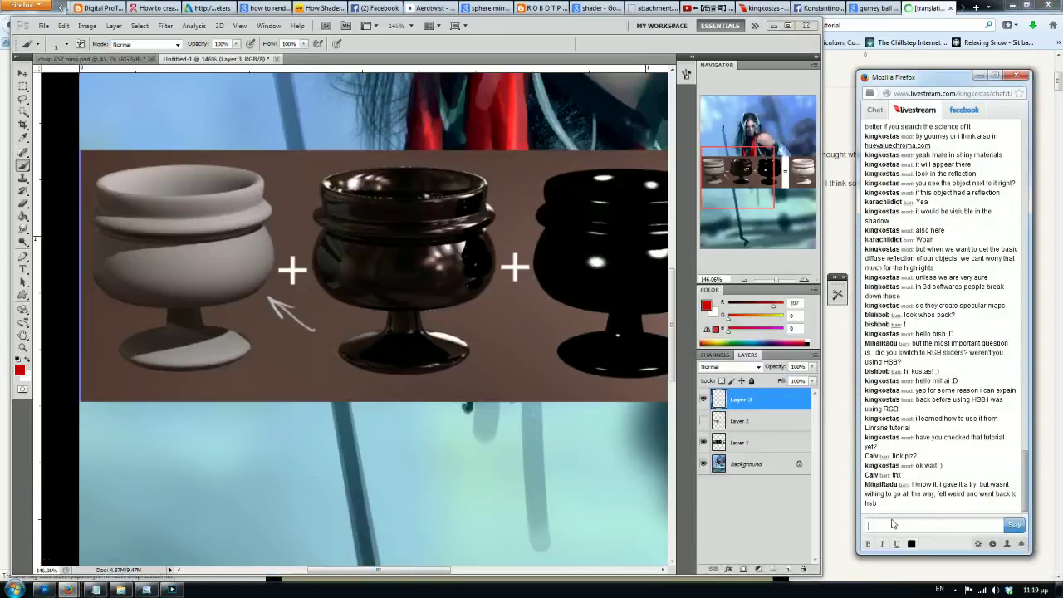
Step: Explain that understanding RGB lets us apply what happens in life, then reply 'mmm'
type("its important to")
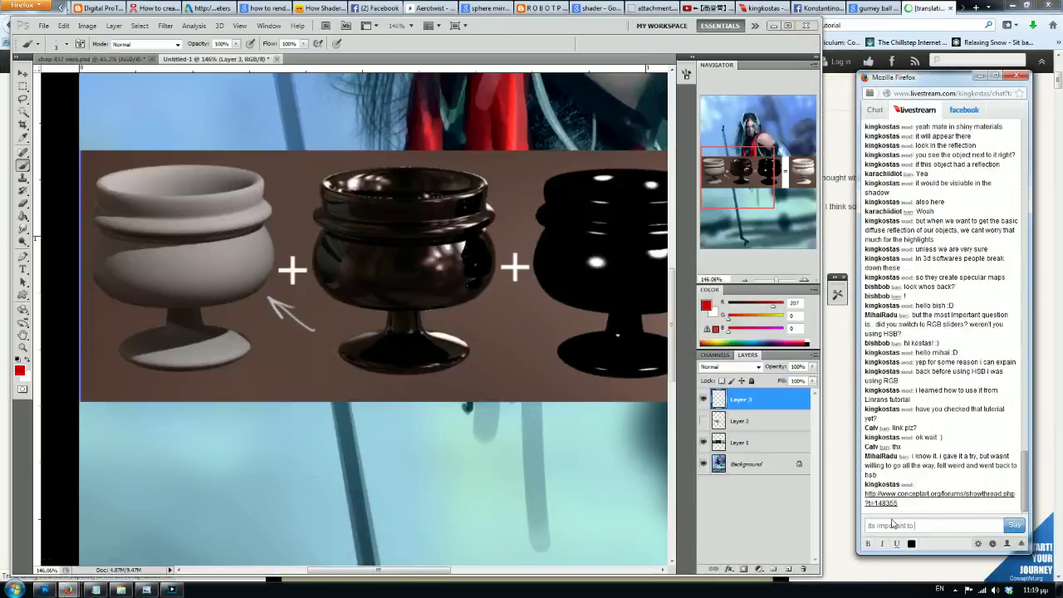
type(" i am what")
type(" is happenin")
type("g")
type(" in the RB")
type("G")
key("BackSpace")
key("BackSpace")
type("GB so that we ca")
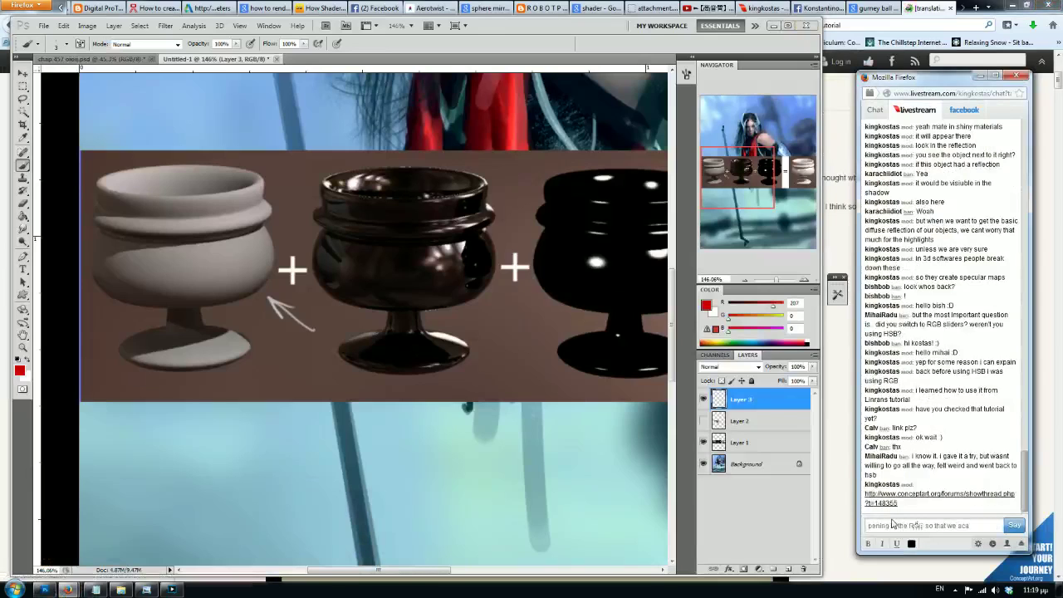
type("n apply the colo")
type("nce that happens")
type(" in life")
key("Return")
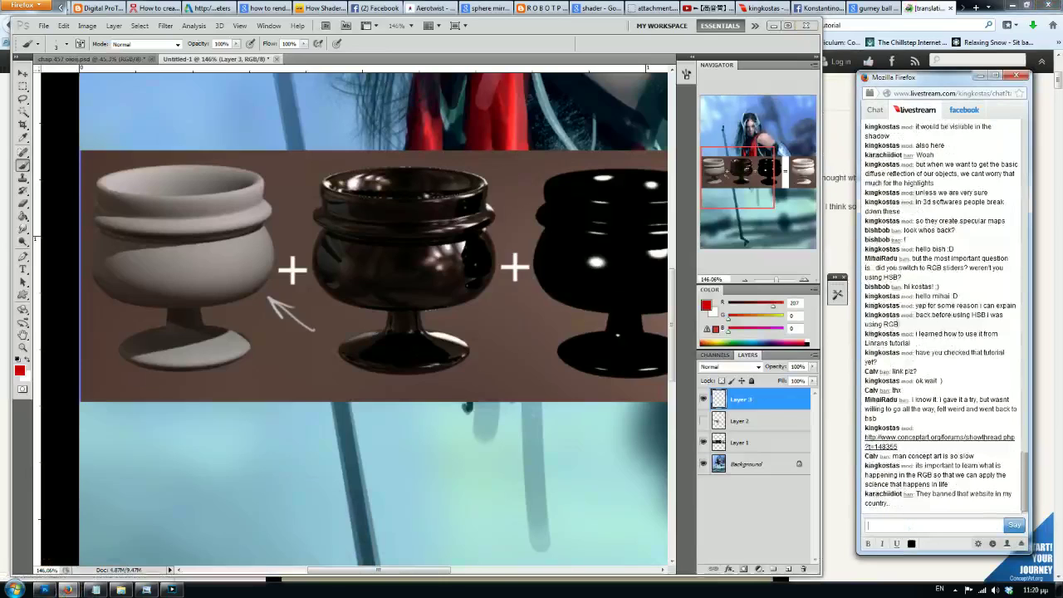
type("mmm")
key("Return")
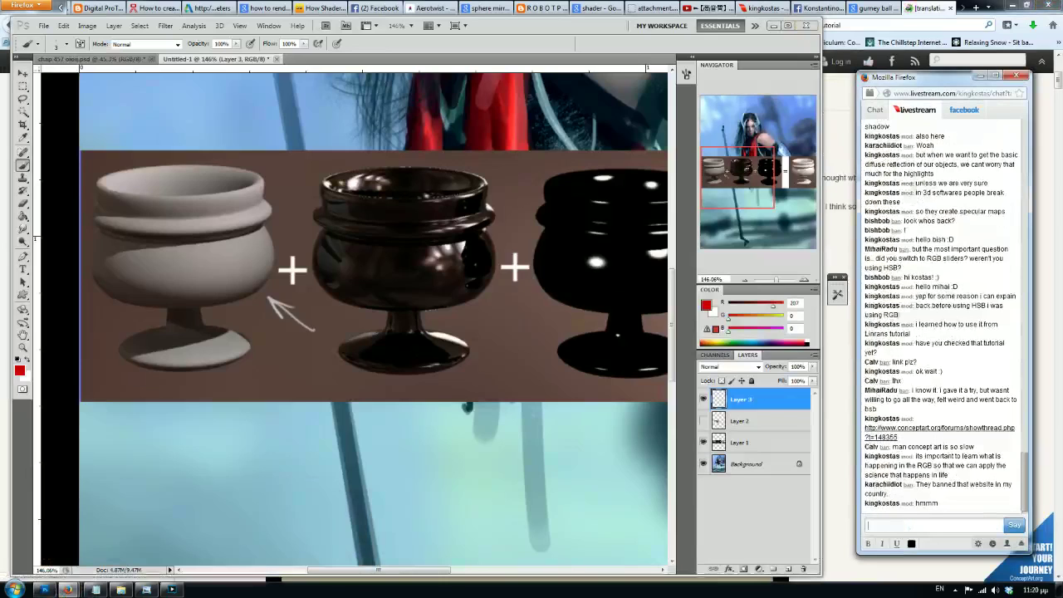
Step: Promise to send a picture later, reply 'yep :)', and suggest staying in RGB for a while
type("I will send you a picture later")
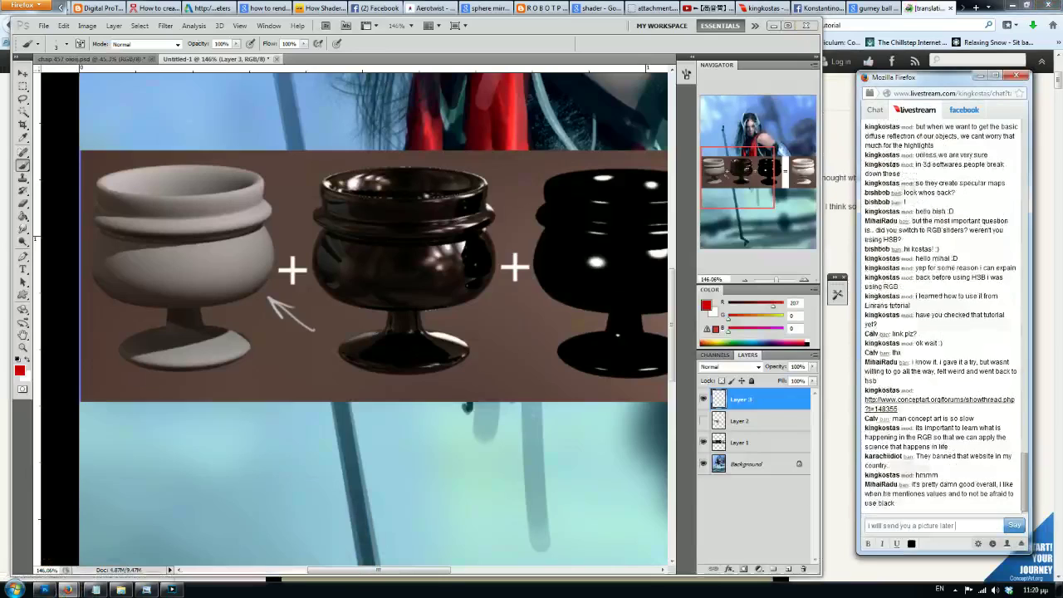
type(" all")
key("Return")
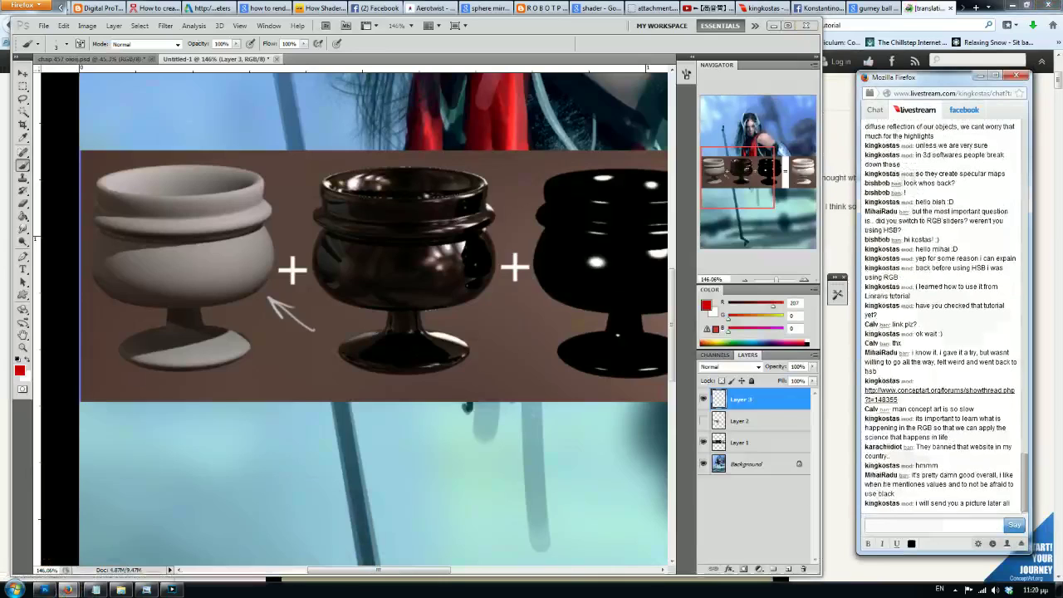
type("yep :)")
key("Return")
type("but ok lets still in RGB for a while")
key("Return")
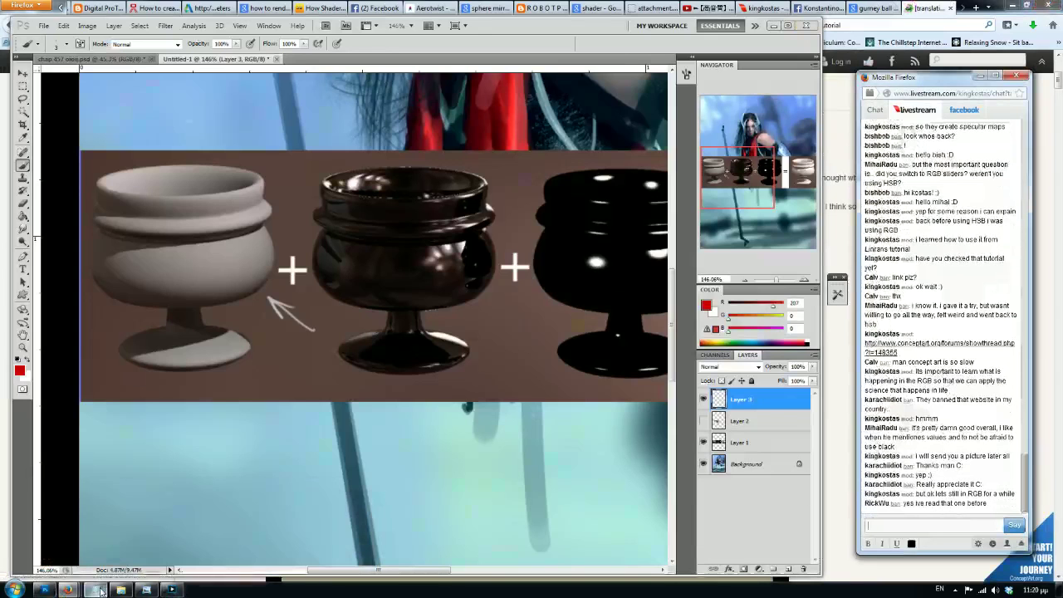
Step: Reply that the science will then be more understandable and 'let me find a certain link'
key("alt+Tab")
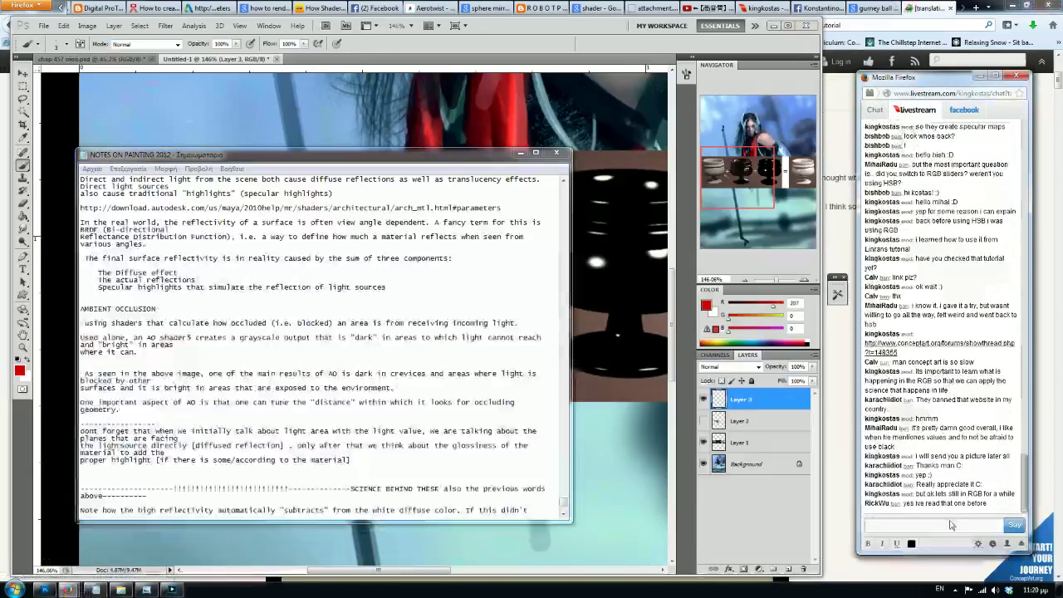
left_click(946, 524)
type("cool,m then the scie")
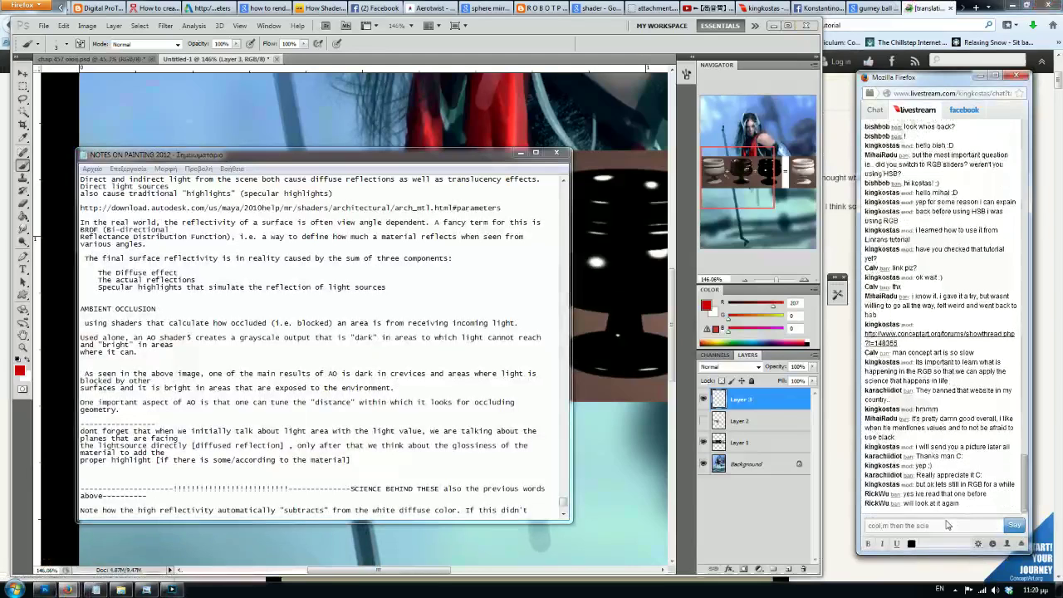
type("nce will be mpore understandable")
key("Return")
type("let me fin")
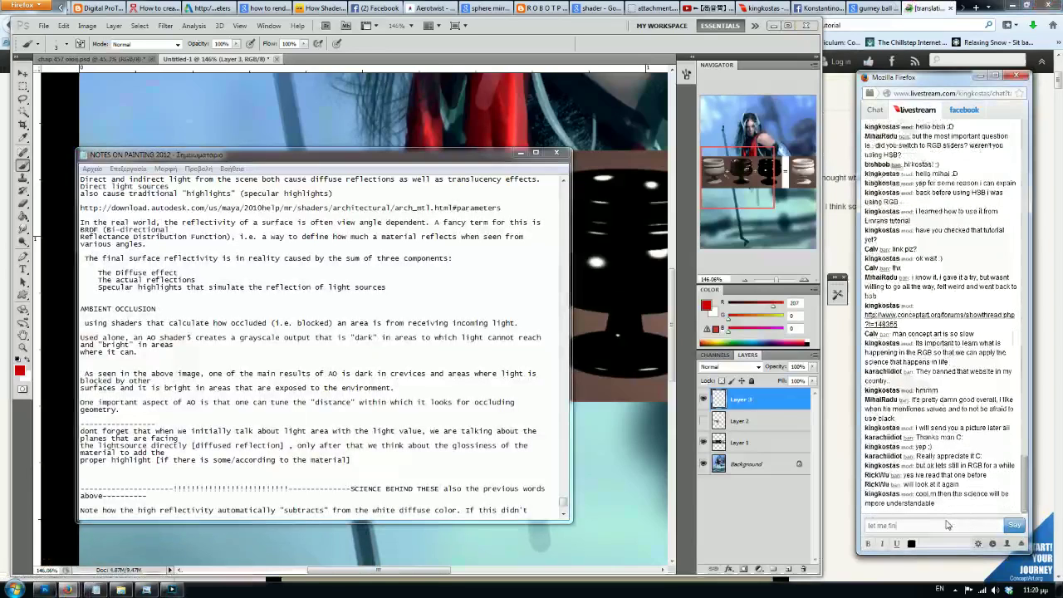
type("d a certain link")
key("Return")
Step: Scroll the NOTES ON PAINTING 2012 file up to the 'In HSB to maintain saturation' note
scroll(323, 345, "up", 15)
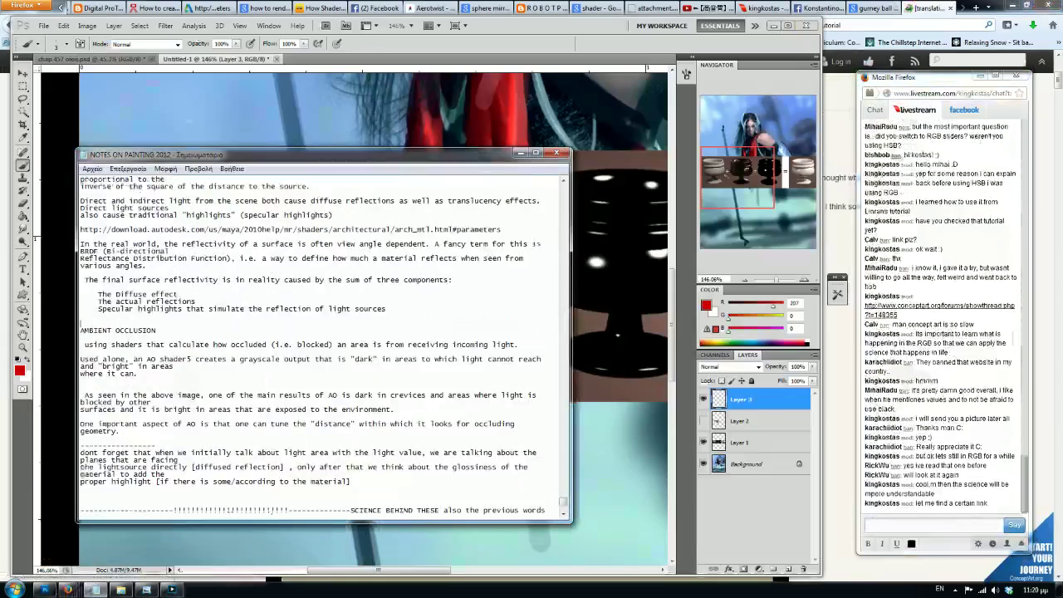
scroll(317, 345, "up", 10)
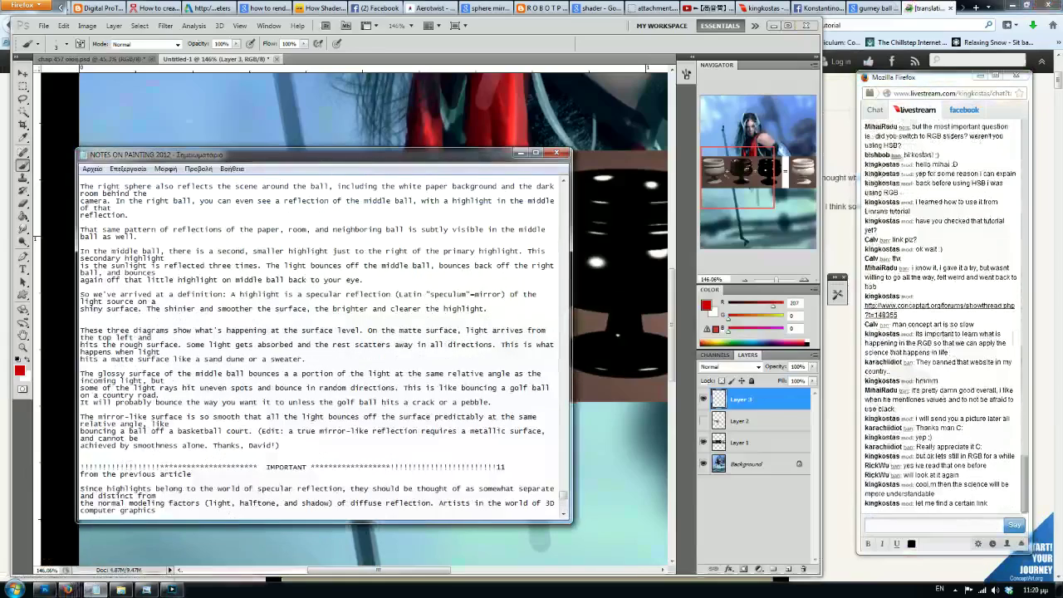
scroll(317, 344, "up", 10)
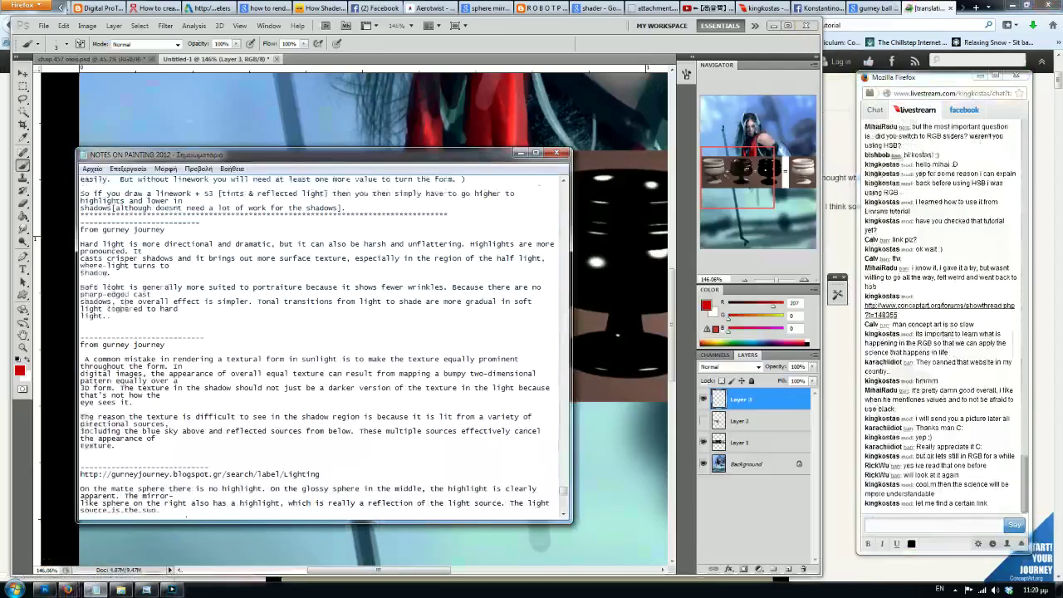
scroll(317, 345, "up", 10)
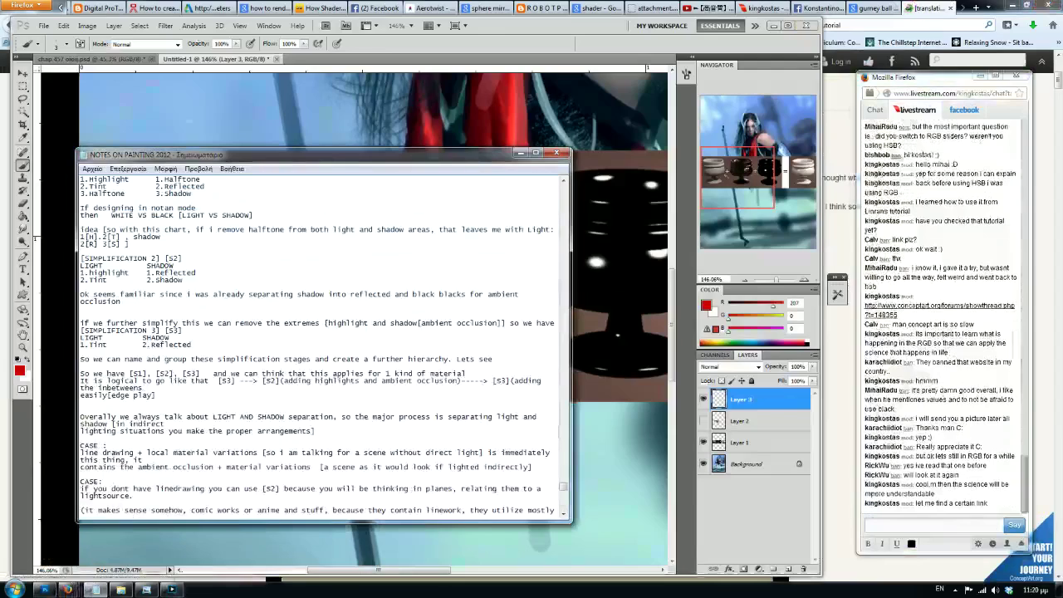
scroll(317, 345, "up", 6)
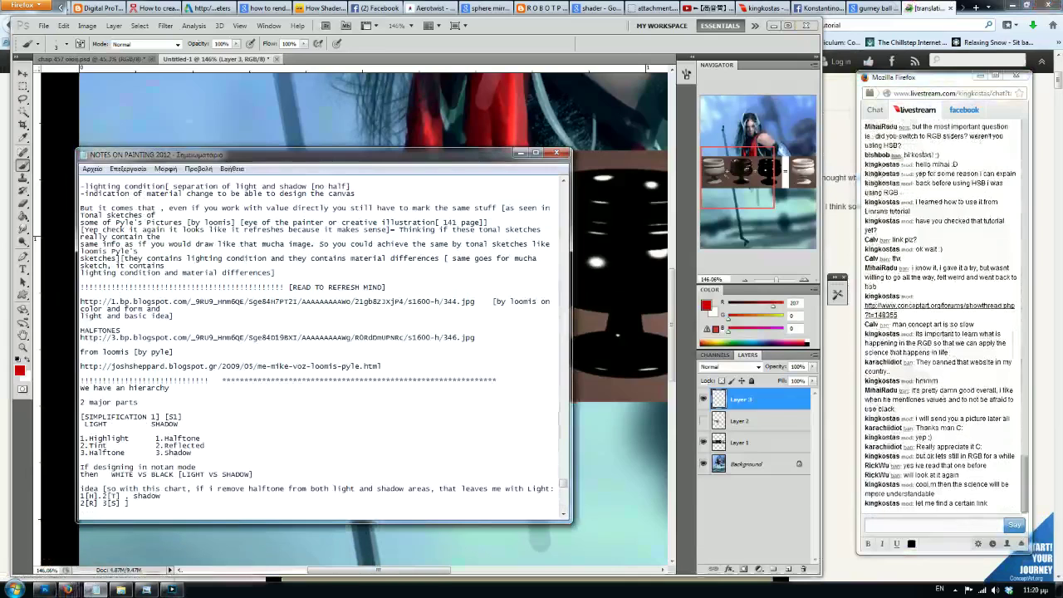
scroll(317, 344, "up", 3)
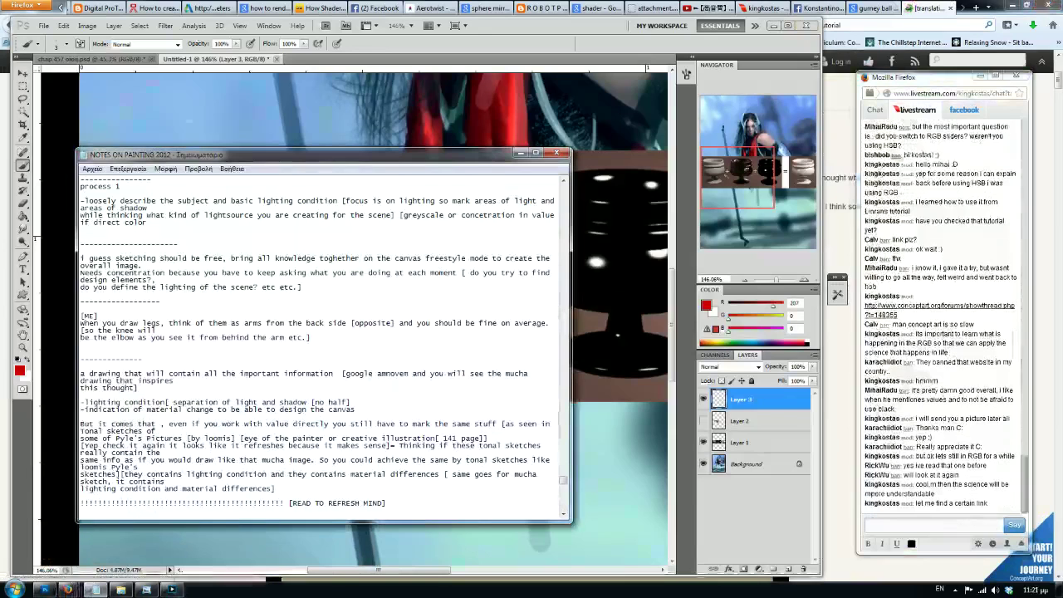
scroll(317, 344, "up", 2)
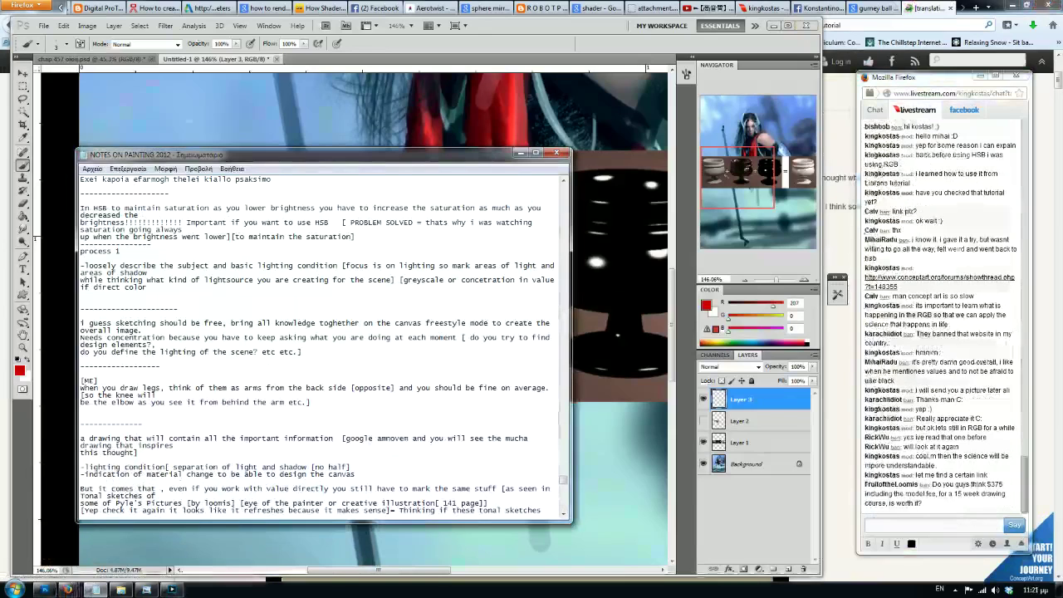
scroll(318, 345, "up", 1)
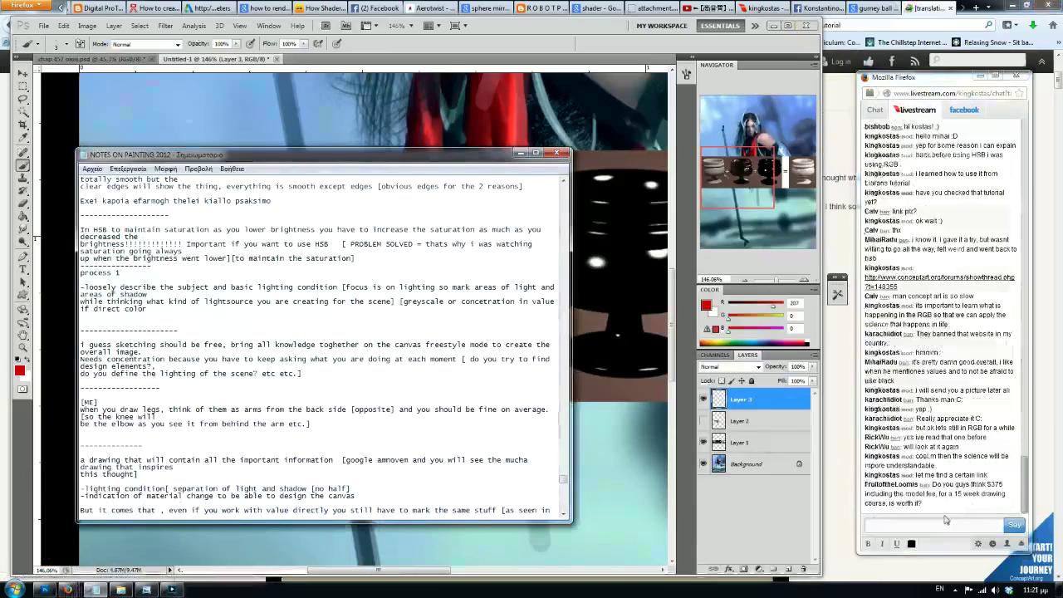
left_click(945, 520)
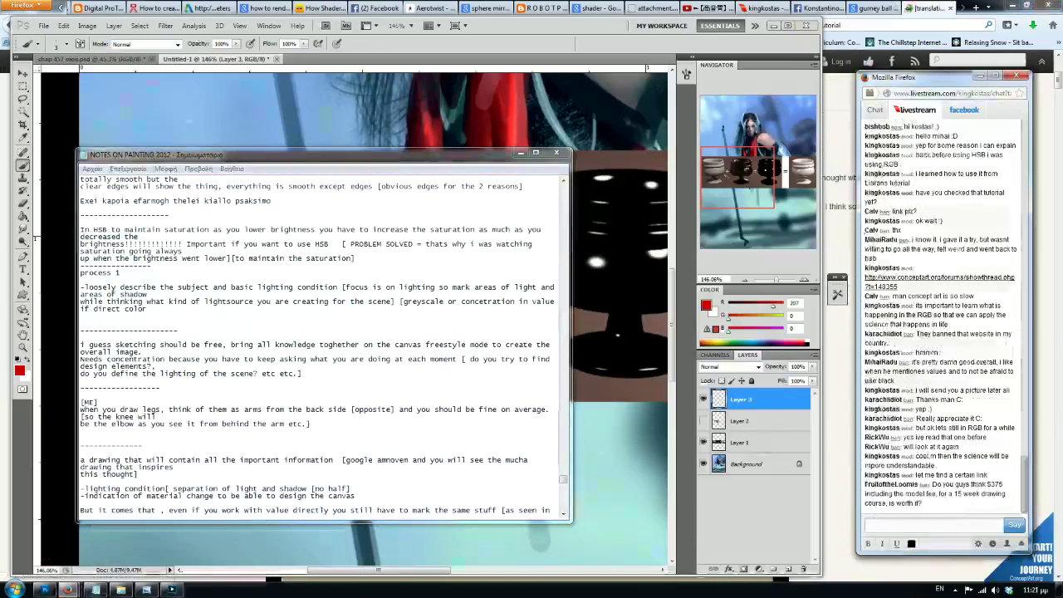
Step: Reply that the $375 course is worth it if affordable, but others can give better opinions
type("i guess if you can afford")
type(" it")
type(" you g")
type("can")
type(" use")
type(" it nice")
type("ly")
key("Return")
type("perso")
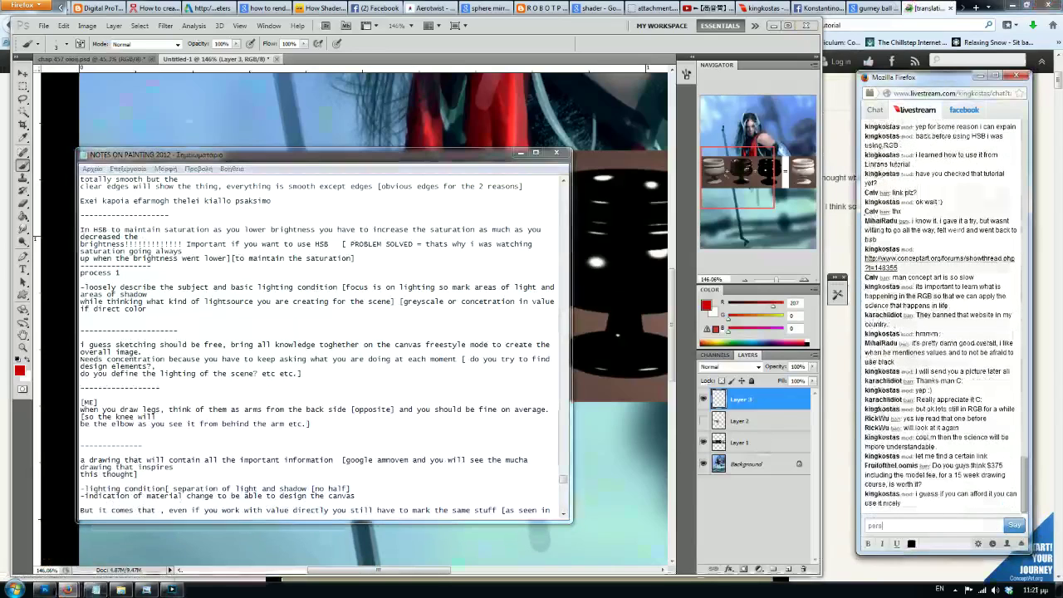
type("nally i havent su")
key("BackSpace")
key("BackSpace")
type("done such stuff so i guess other people can give you betteropinion than")
key("Return")
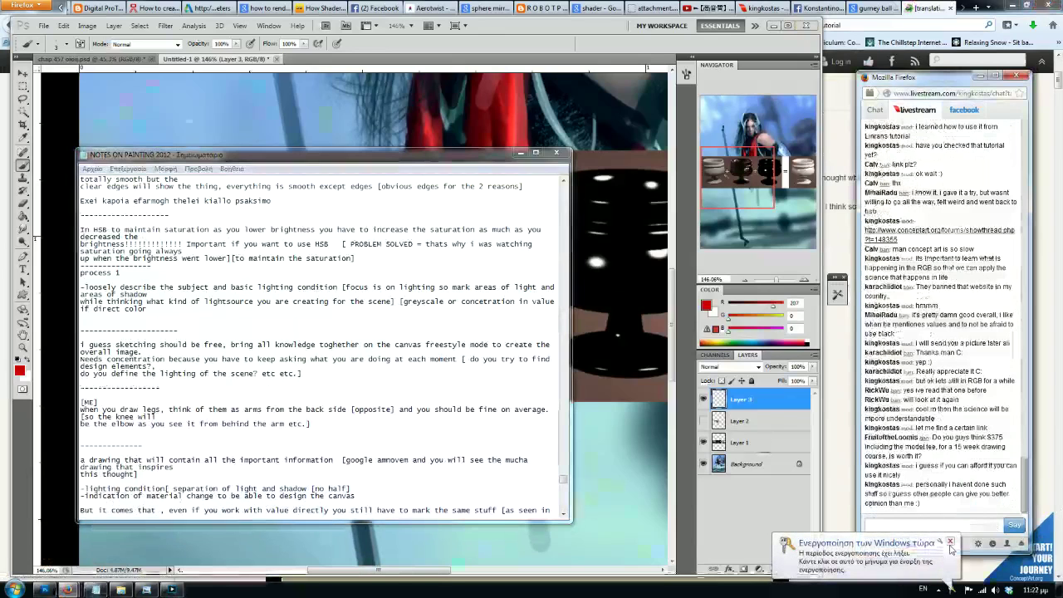
Step: Copy the lodev.org colour tutorial URL from the Notepad painting notes into a new Firefox tab
left_click(949, 541)
scroll(317, 343, "up", 4)
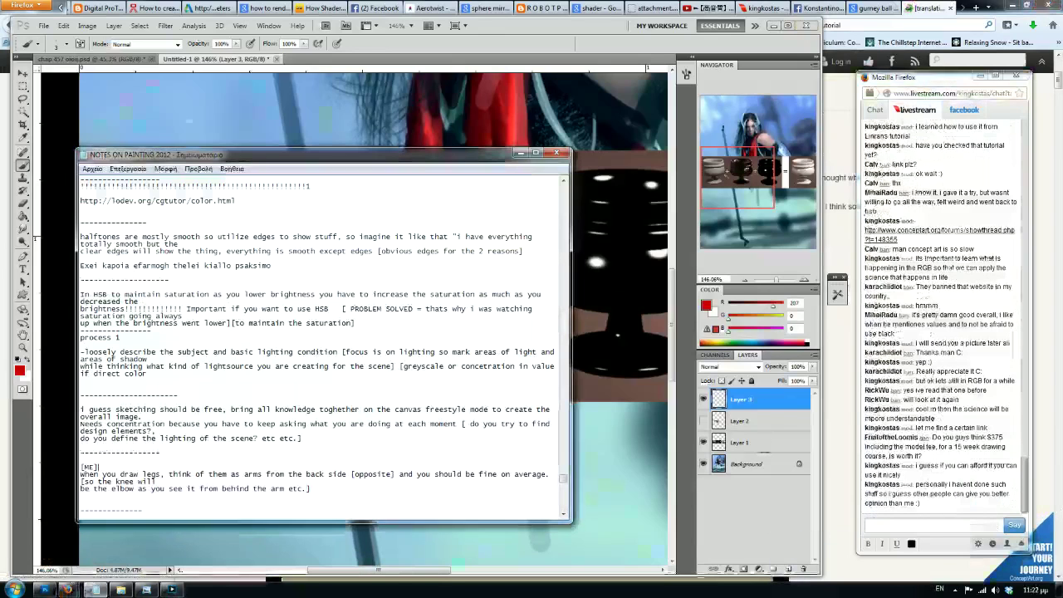
scroll(318, 343, "up", 1)
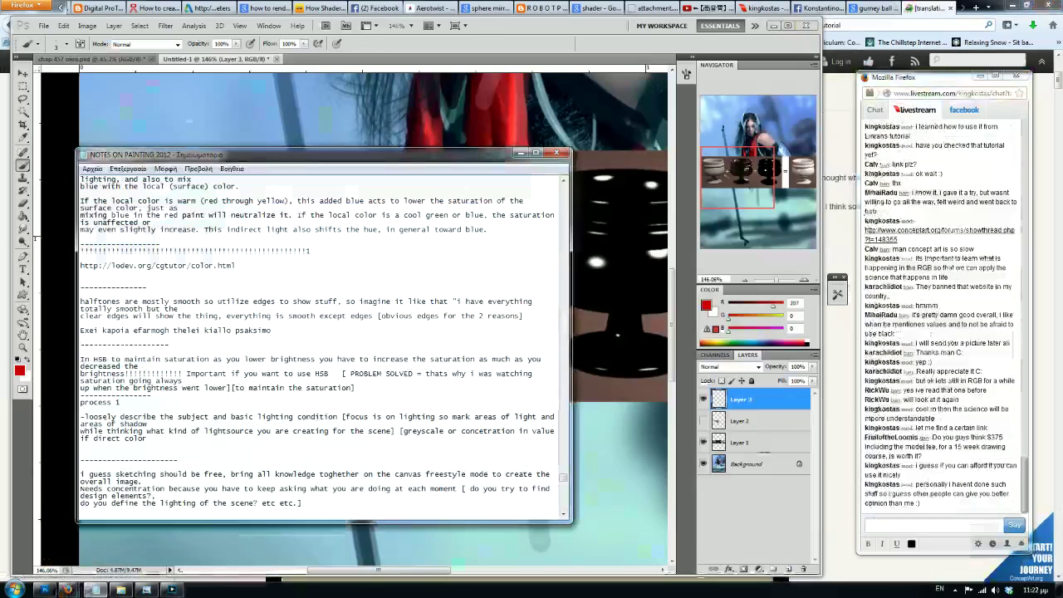
scroll(317, 343, "up", 1)
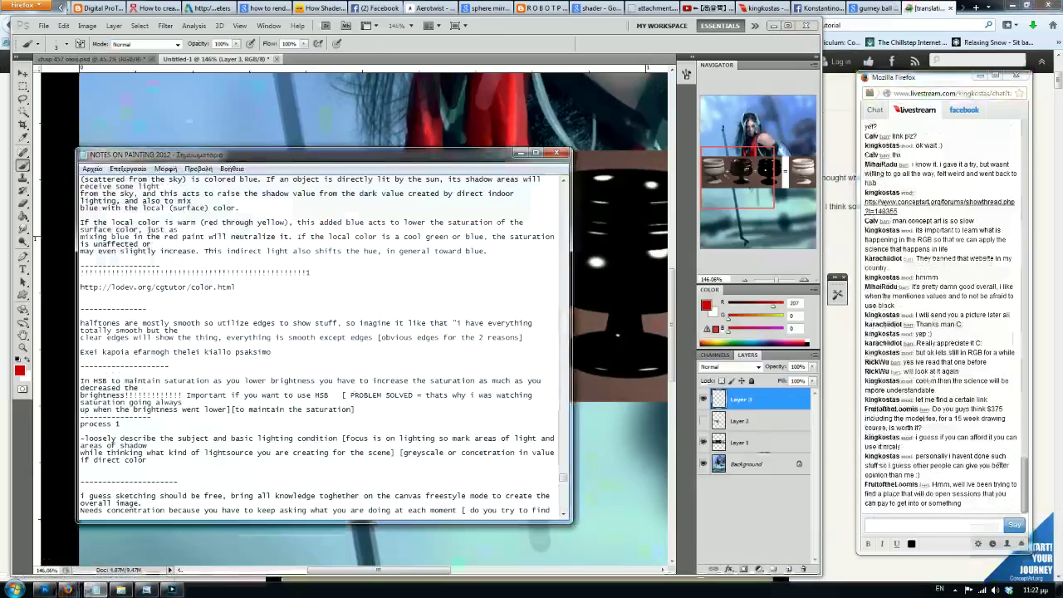
scroll(317, 344, "up", 1)
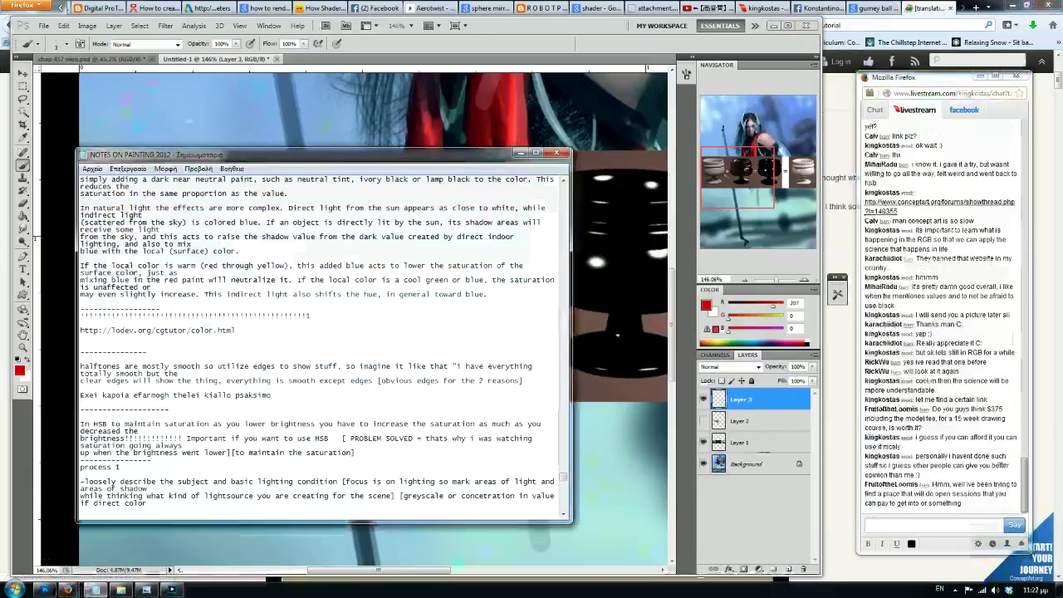
left_click_drag(236, 331, 87, 331)
right_click(91, 332)
left_click(125, 368)
left_click_drag(132, 331, 81, 330)
right_click(83, 331)
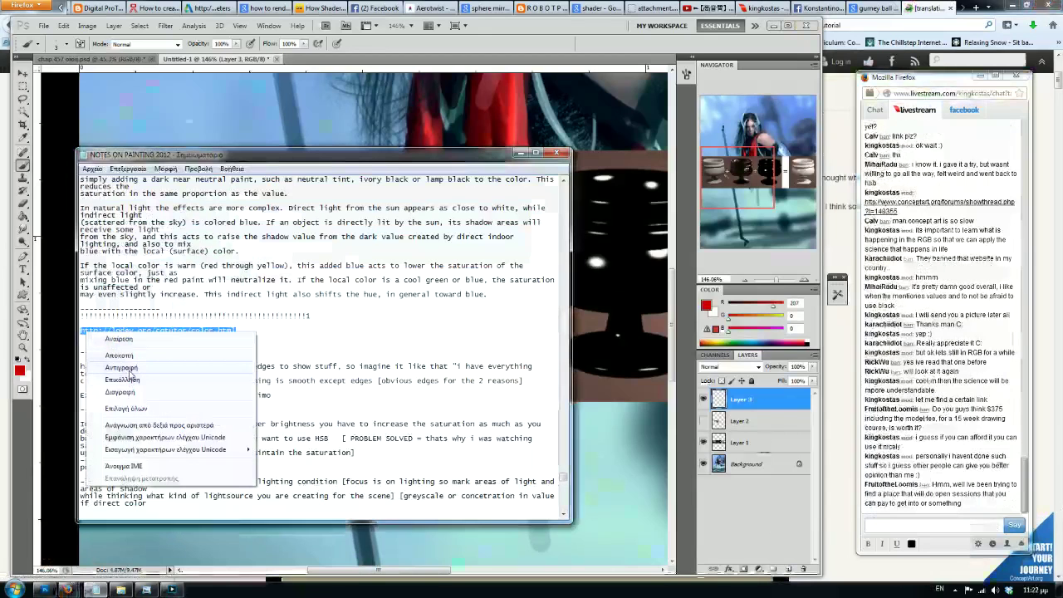
left_click(125, 367)
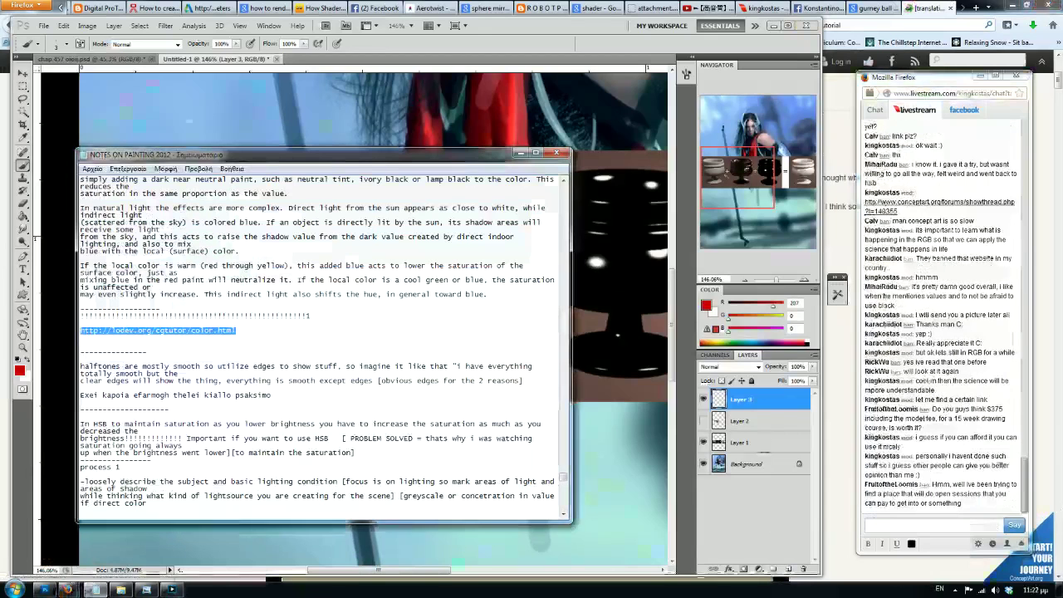
left_click(976, 7)
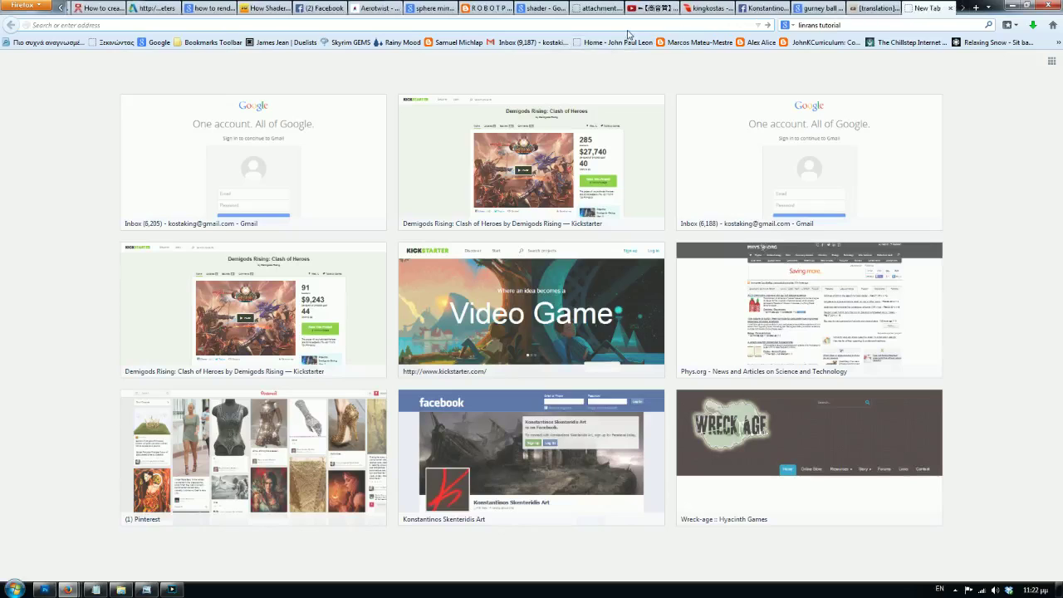
Step: Load the lodev.org colour tutorial from the pasted link and select its address
key("ctrl+v")
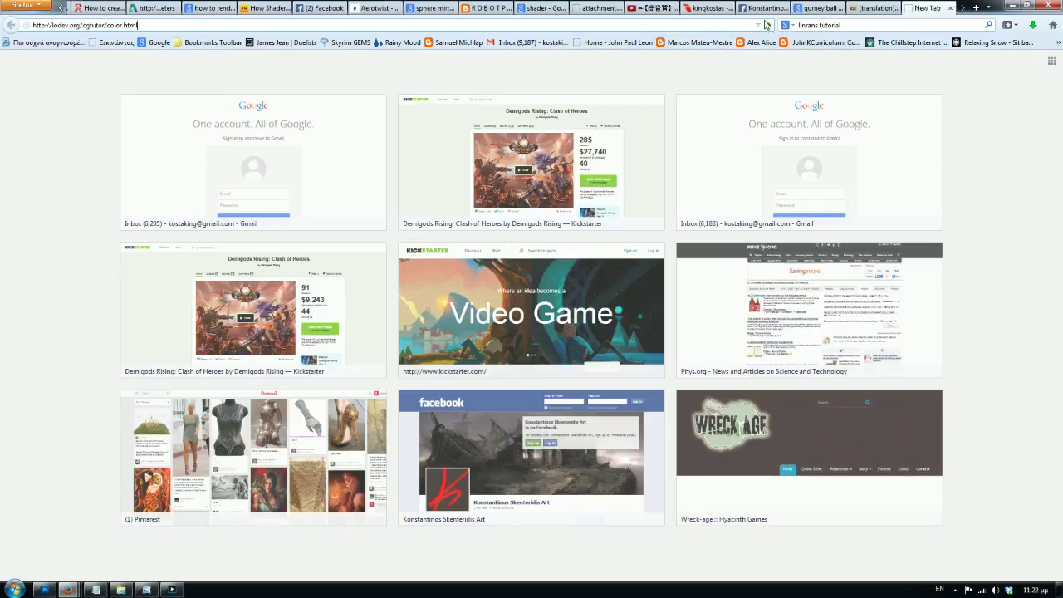
left_click(770, 25)
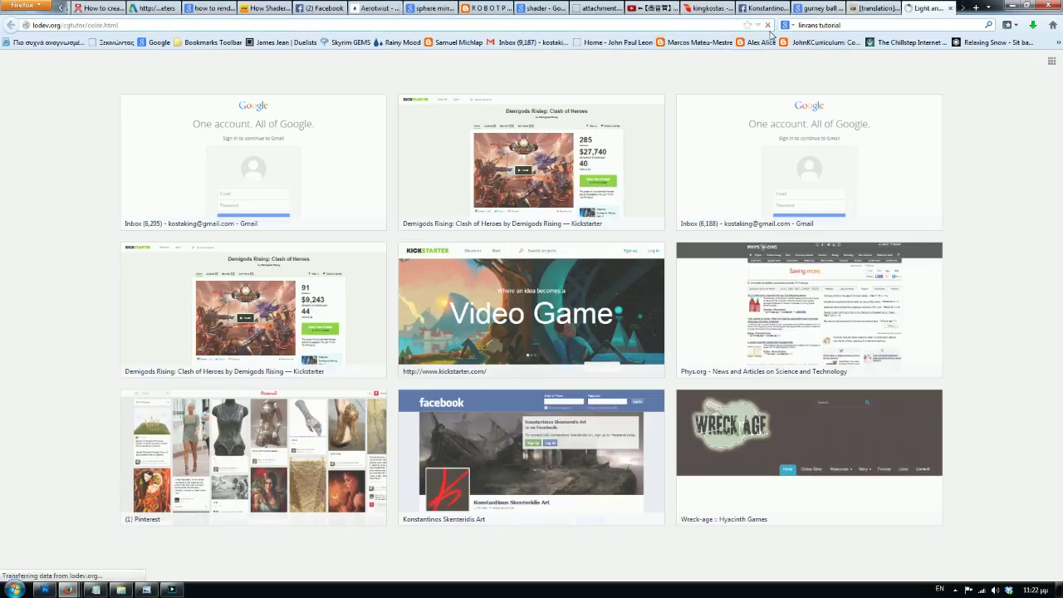
scroll(676, 124, "down", 8)
scroll(656, 124, "up", 3)
key("ctrl+l")
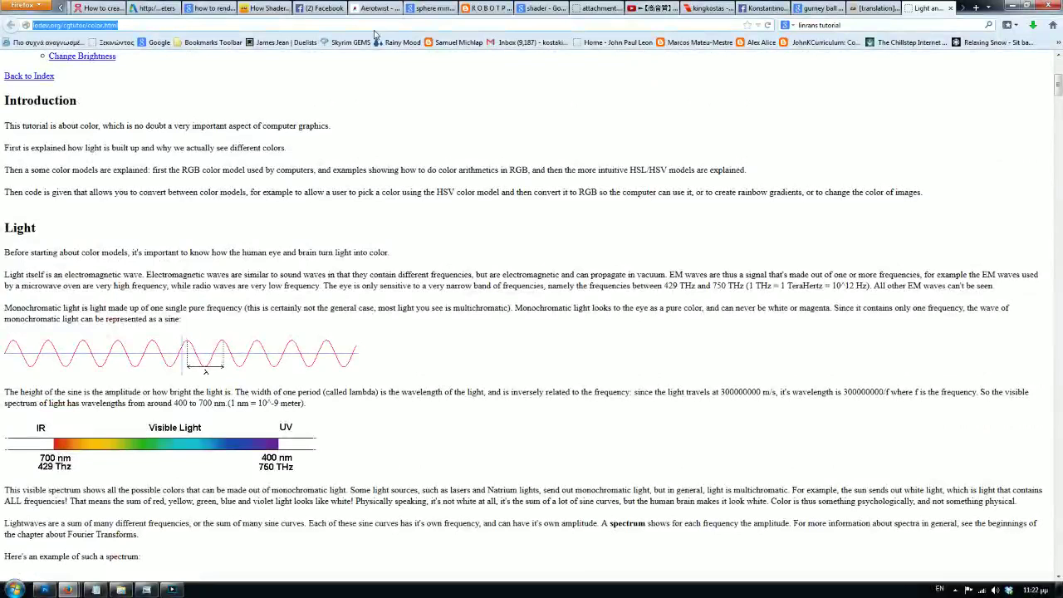
Step: Post 'here mates' in the livestream chat
mouse_move(81, 588)
left_click(348, 510)
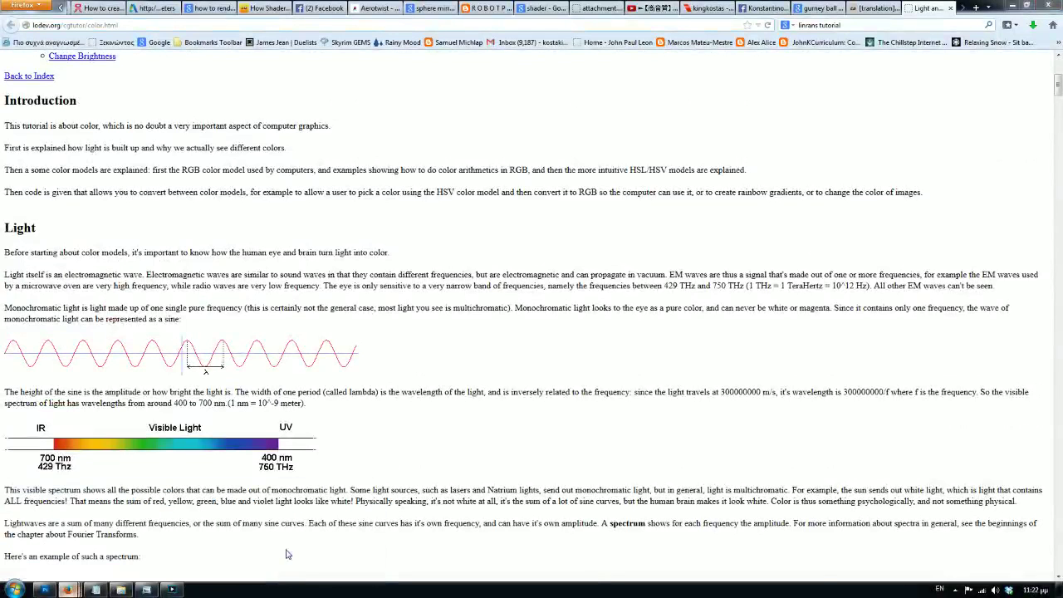
type("here mates")
key("Return")
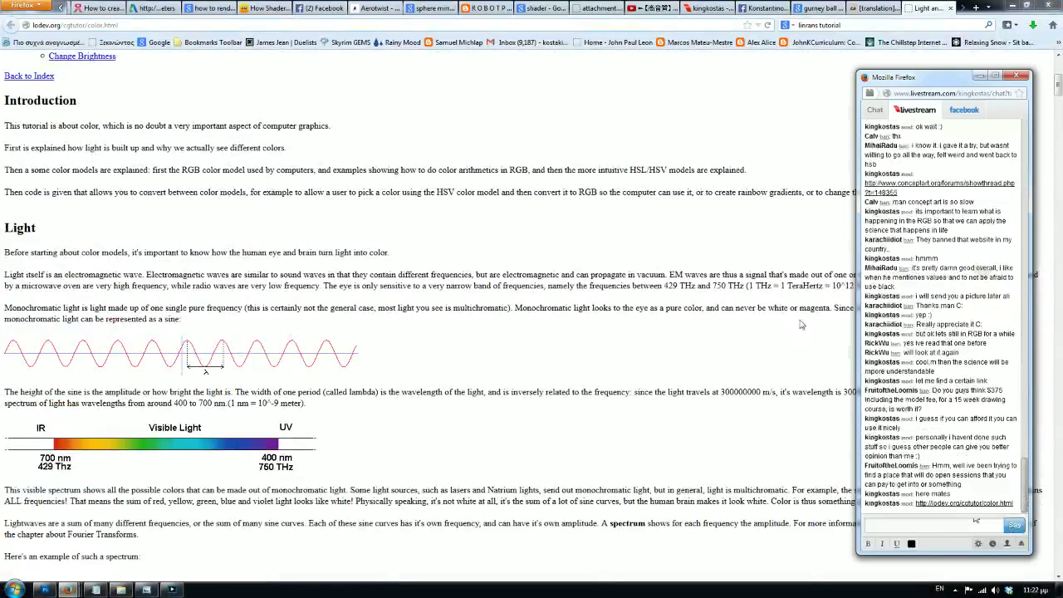
Step: Scroll through the colour tutorial page, then bring the livestream chat back
left_click(918, 6)
scroll(535, 199, "up", 3)
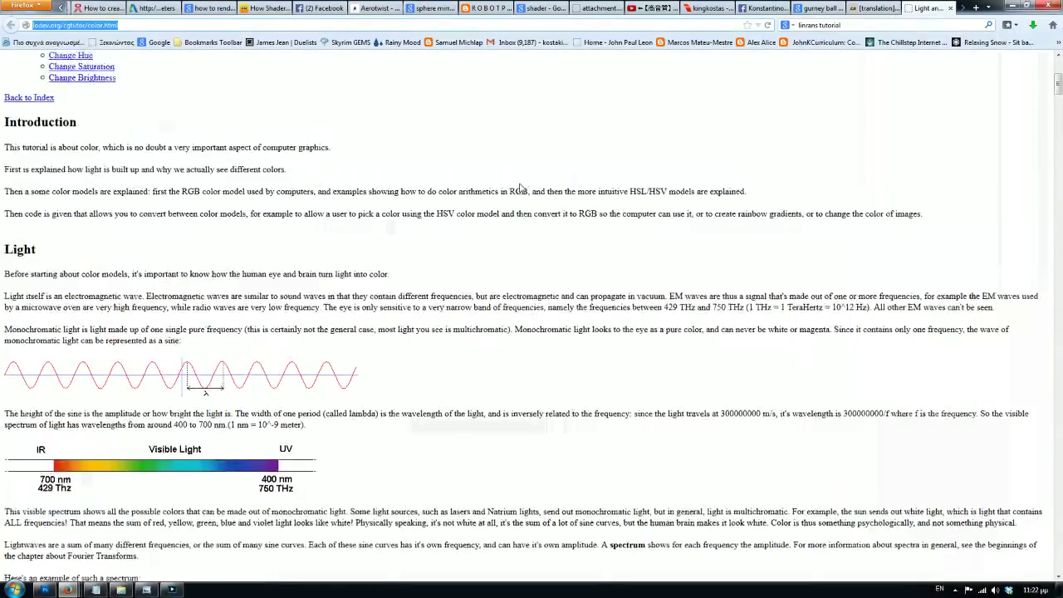
scroll(535, 196, "up", 3)
scroll(523, 207, "down", 3)
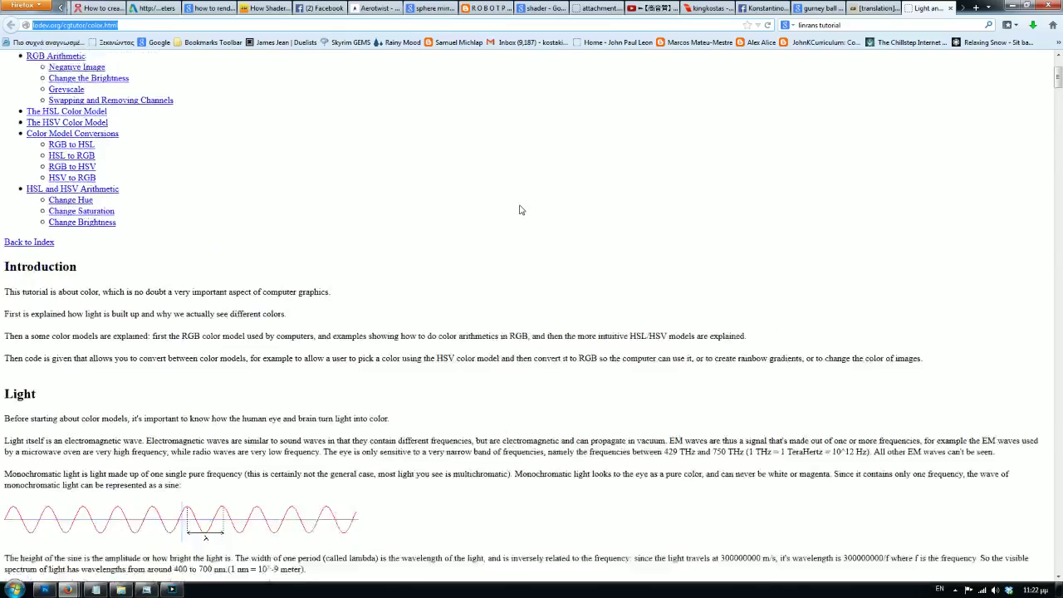
scroll(521, 209, "down", 10)
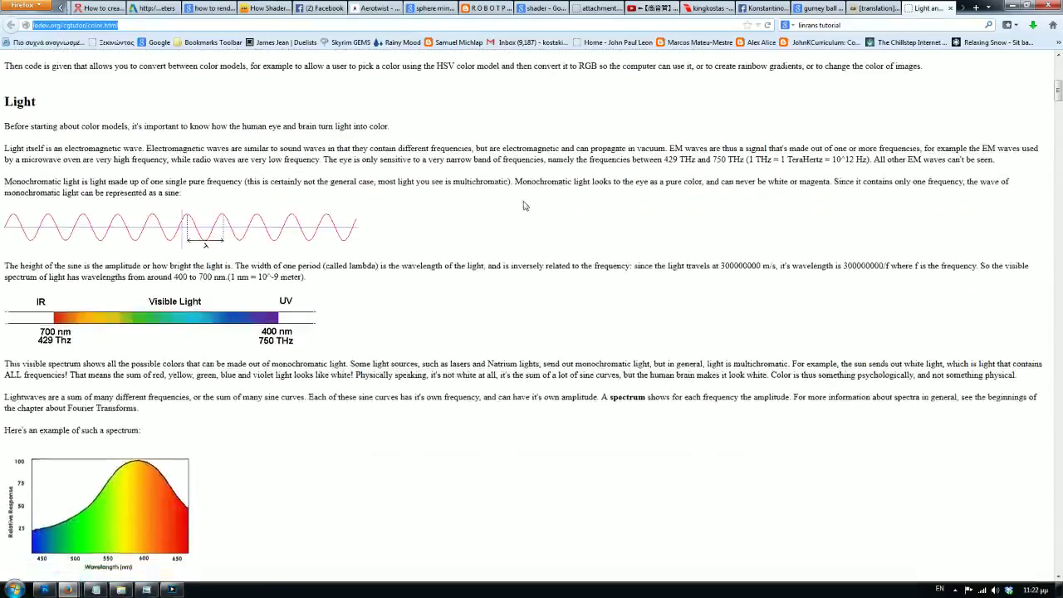
scroll(362, 264, "down", 10)
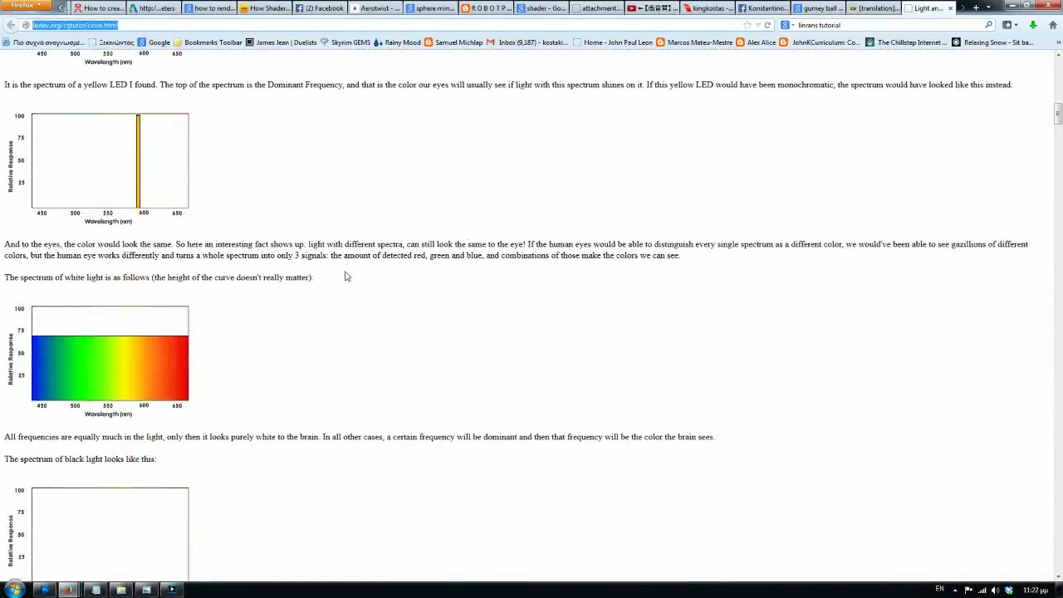
scroll(361, 264, "down", 3)
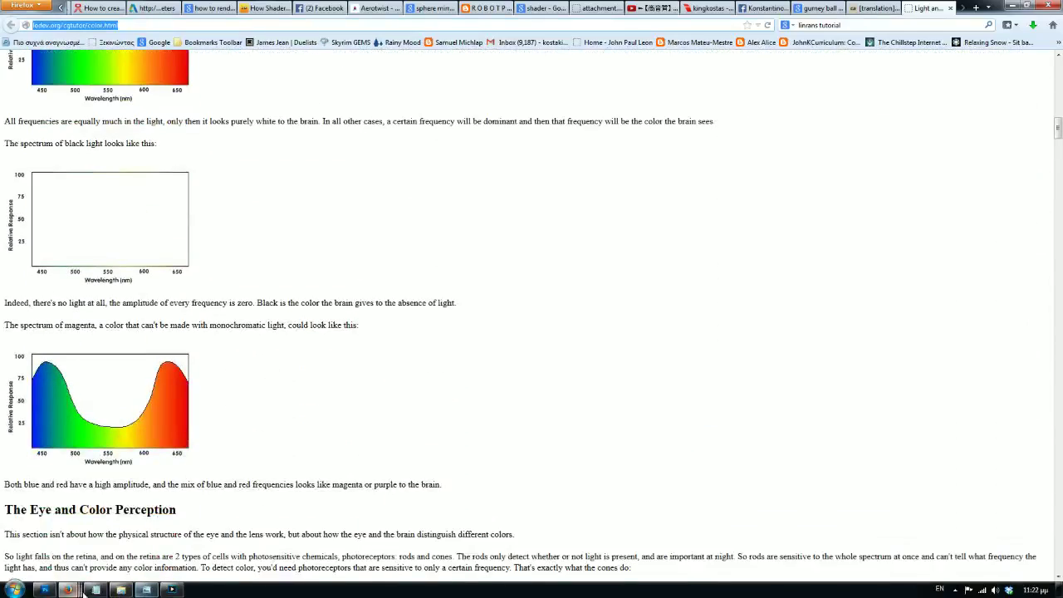
mouse_move(69, 587)
left_click(299, 531)
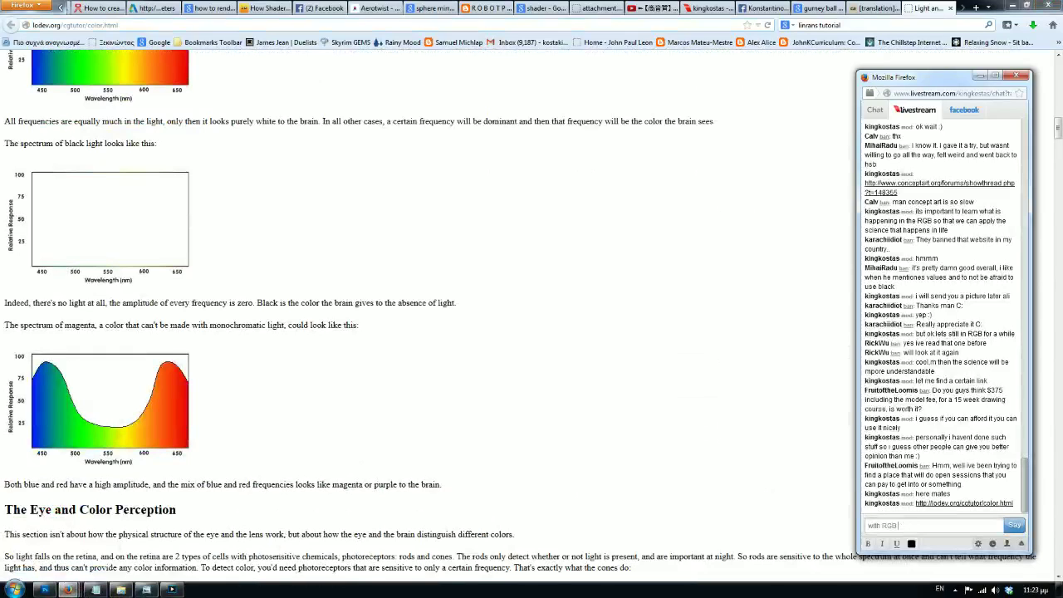
Step: Post chat messages about how light works in reality, playing with sliders, and other aspects in play
type("ind, and how light works in reality")
key("Return")
type("things will maike sense when you play wit")
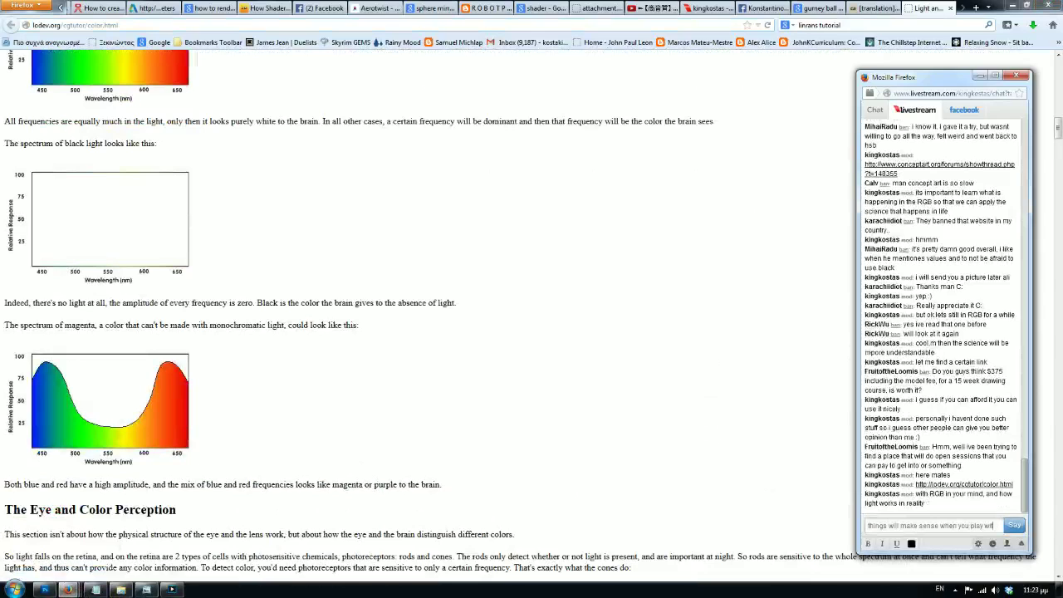
type("h stiders")
key("Return")
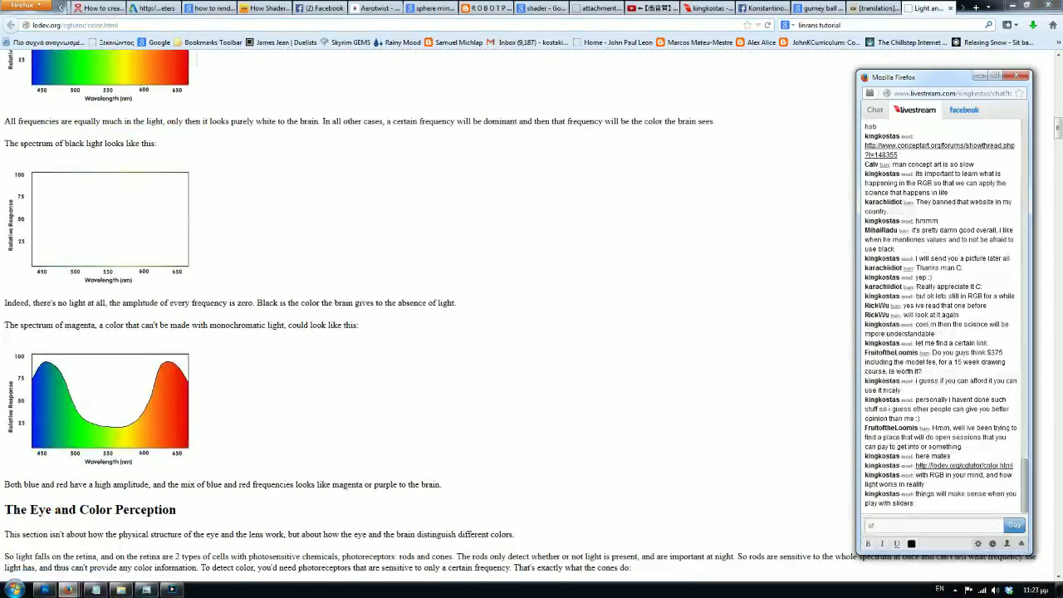
type("we bring all the other aspects in play")
key("Return")
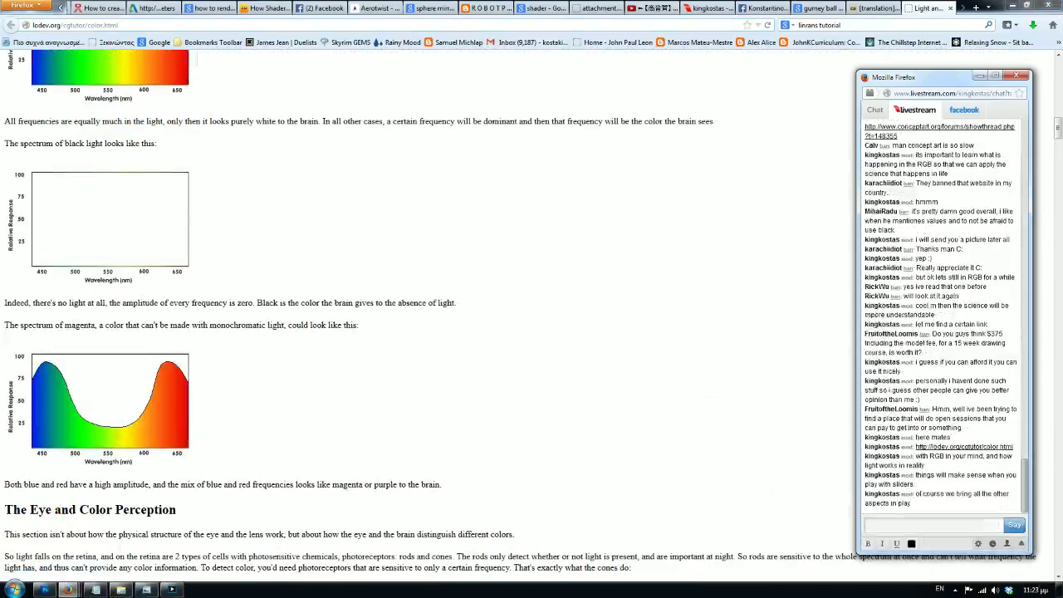
Step: Post that saturation must be maintained unless changed by fill light, and that HSB was confusing
type("saturation wi")
type("ll need to be maintained unless change")
type("d in shadow")
type(" by the fill light")
key("Return")
type("now in HSB")
key("Return")
type("something strange")
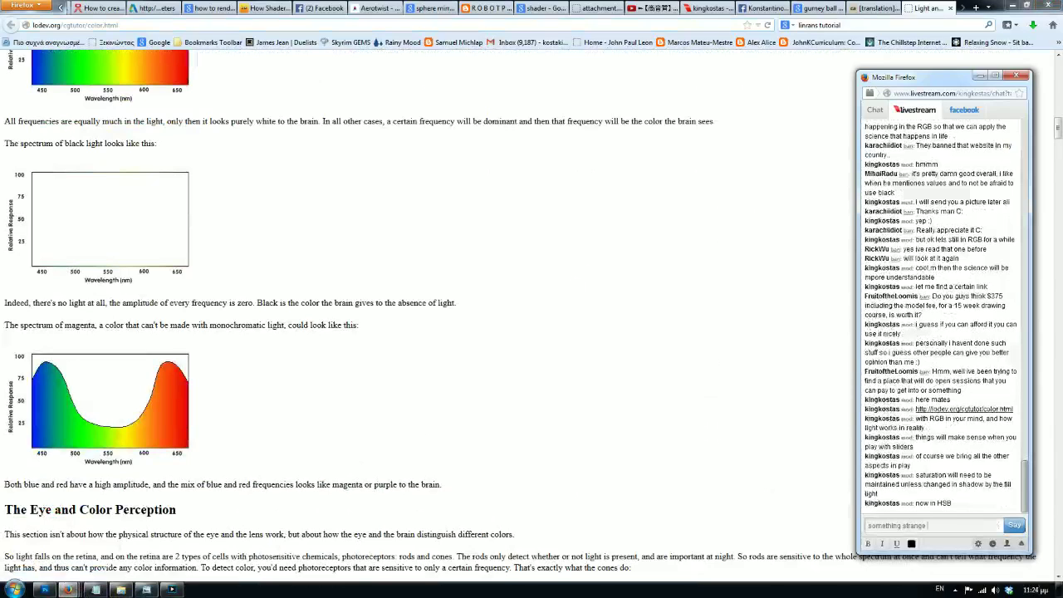
type(" was happening")
key("Return")
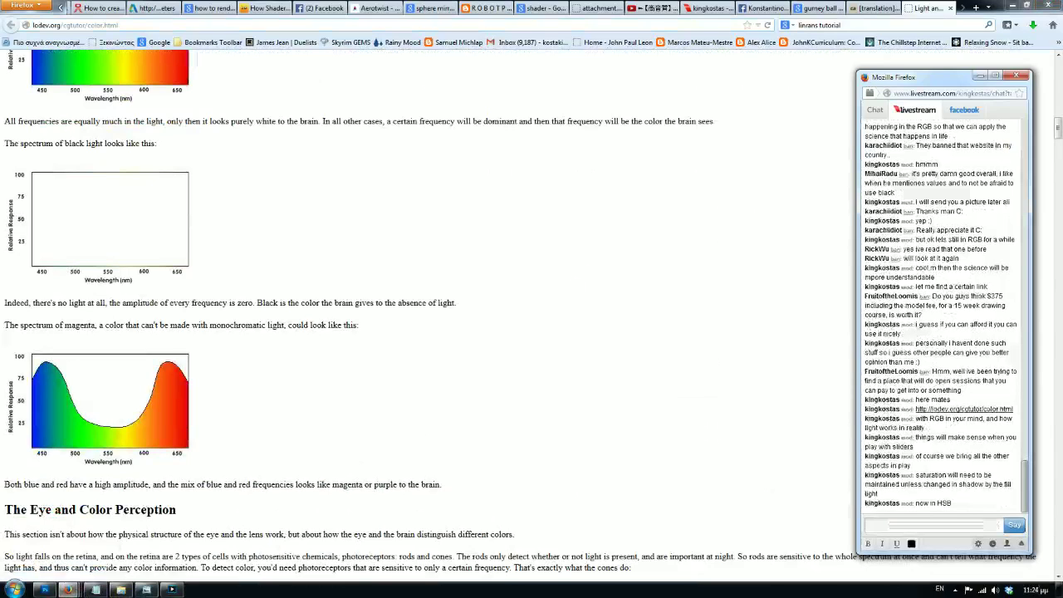
type("th")
key("BackSpace")
key("BackSpace")
type("and was confusi")
key("Return")
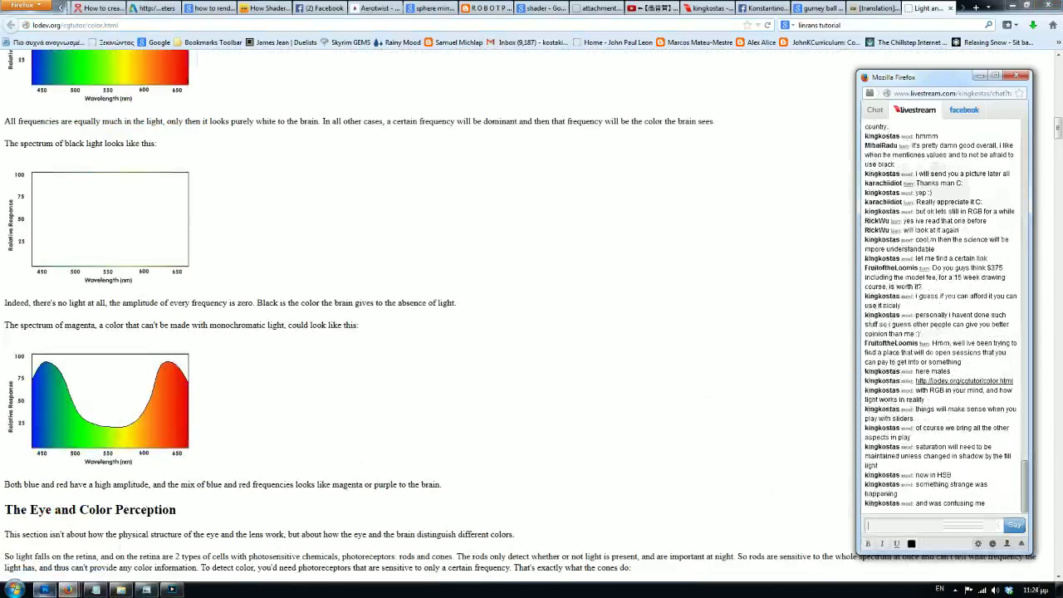
left_click(44, 589)
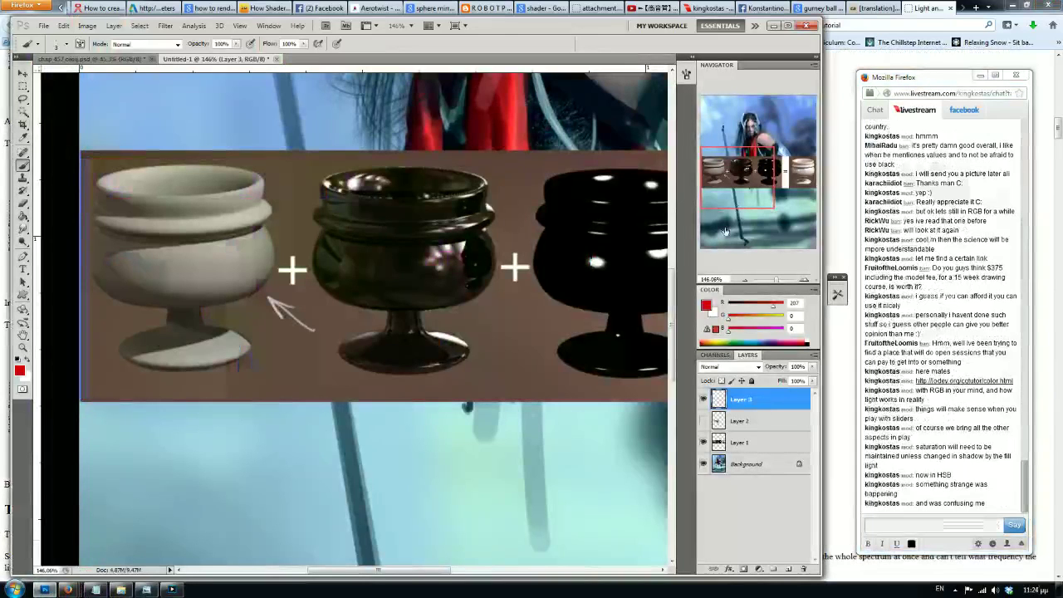
Step: On a new layer over the blue area, paint a red oval with an enlarged brush
left_click(745, 214)
left_click_drag(745, 214, 754, 215)
left_click(788, 569)
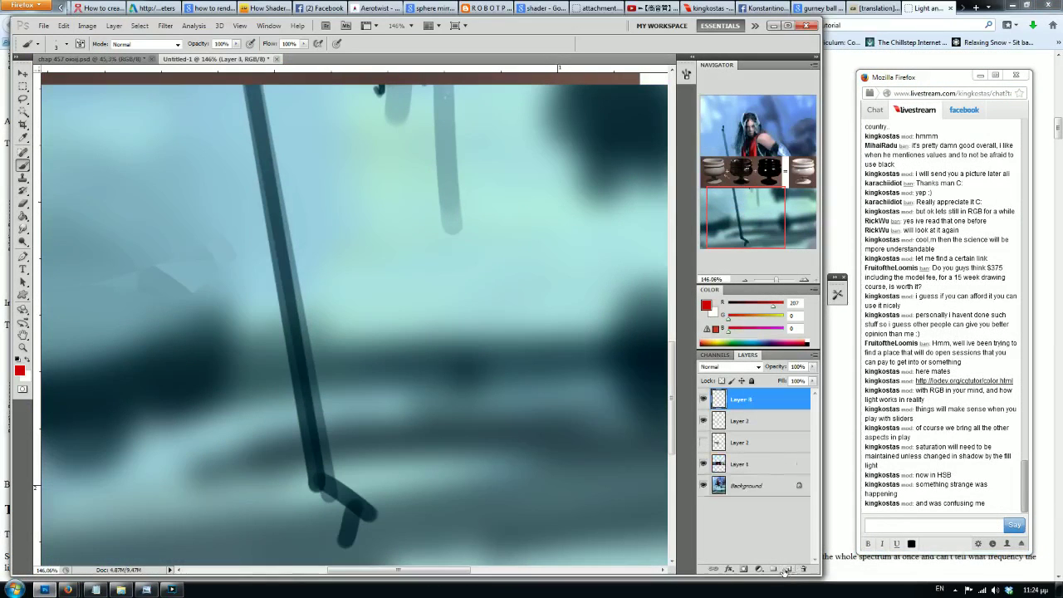
key("bracketright")
key("bracketright")
key("bracketright")
left_click_drag(772, 304, 782, 304)
mouse_move(451, 244)
left_mouse_down()
mouse_move(429, 270)
mouse_move(453, 249)
left_mouse_up()
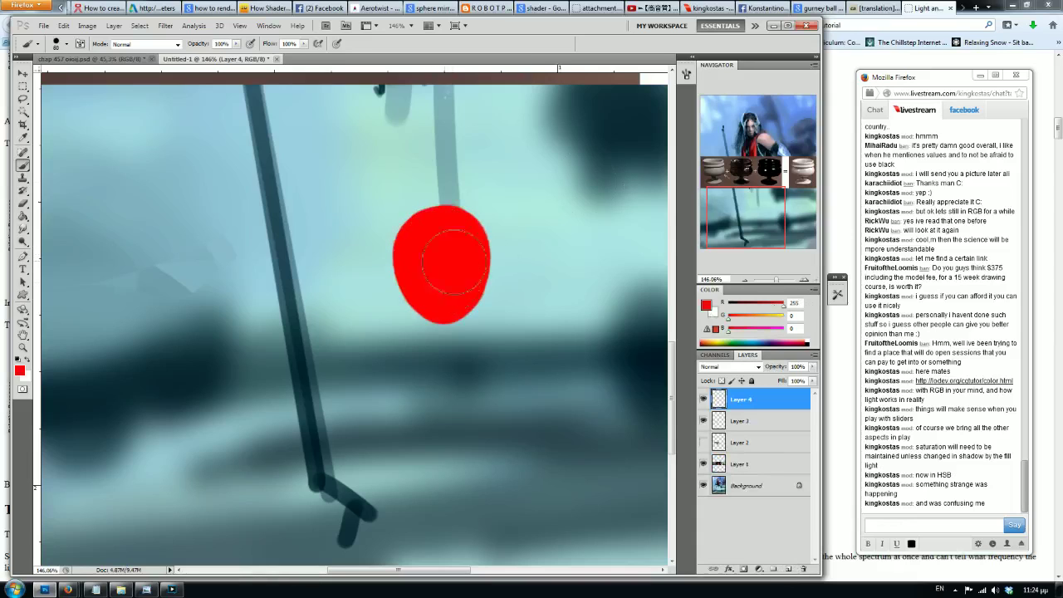
left_click(743, 339)
Step: Send a greeting with a smiley to a chat viewer
left_click(885, 526)
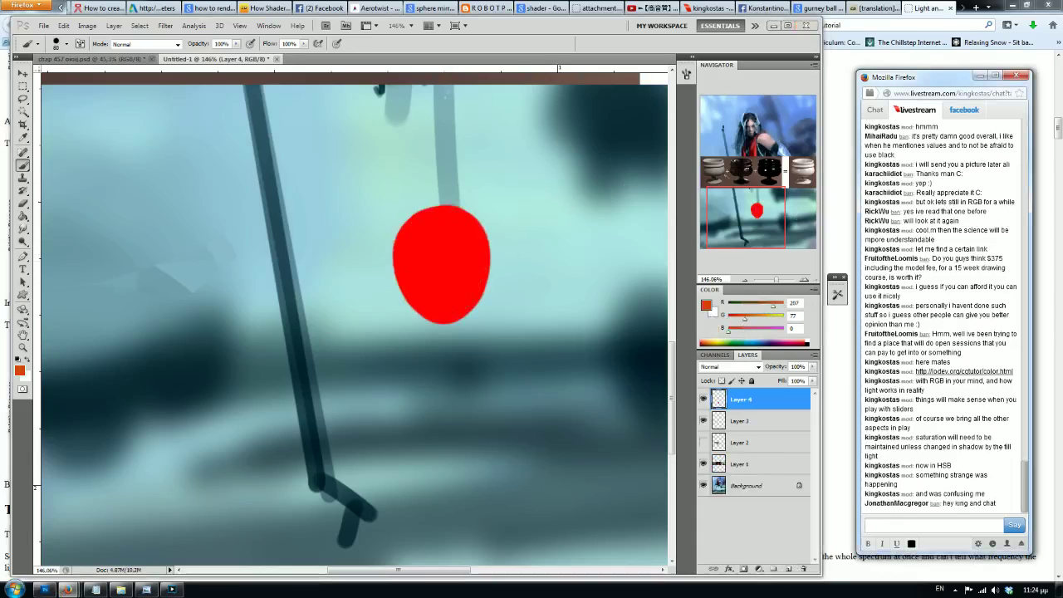
type("hello Jonathan :)")
key("Return")
left_click(581, 270)
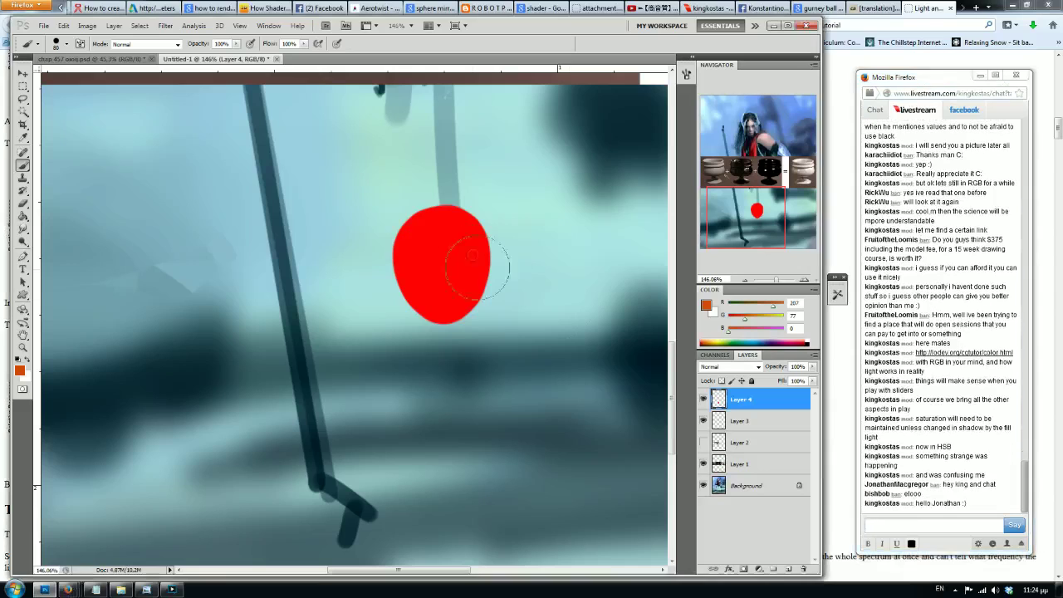
Step: Set the colour to light green and paint a larger green ball beside the red one
left_click(752, 309)
mouse_move(752, 314)
left_mouse_down()
mouse_move(770, 315)
mouse_move(750, 328)
left_mouse_up()
left_click_drag(554, 374, 563, 358)
left_click_drag(778, 223, 788, 223)
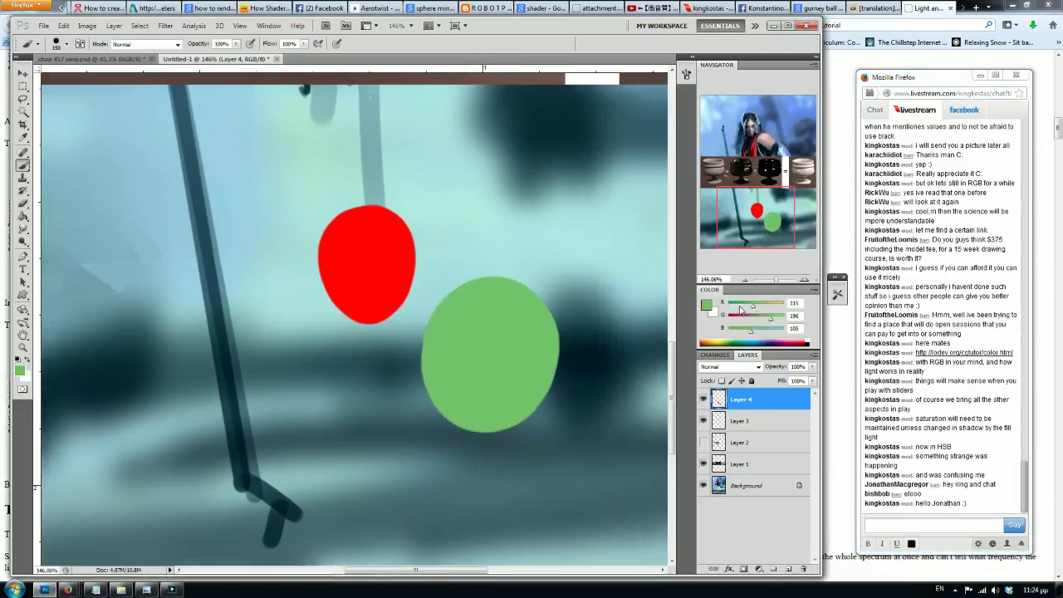
Step: Switch to HSB sliders and paint a dark red shadow (brightness 37) on the red ball's lower left
left_click(813, 290)
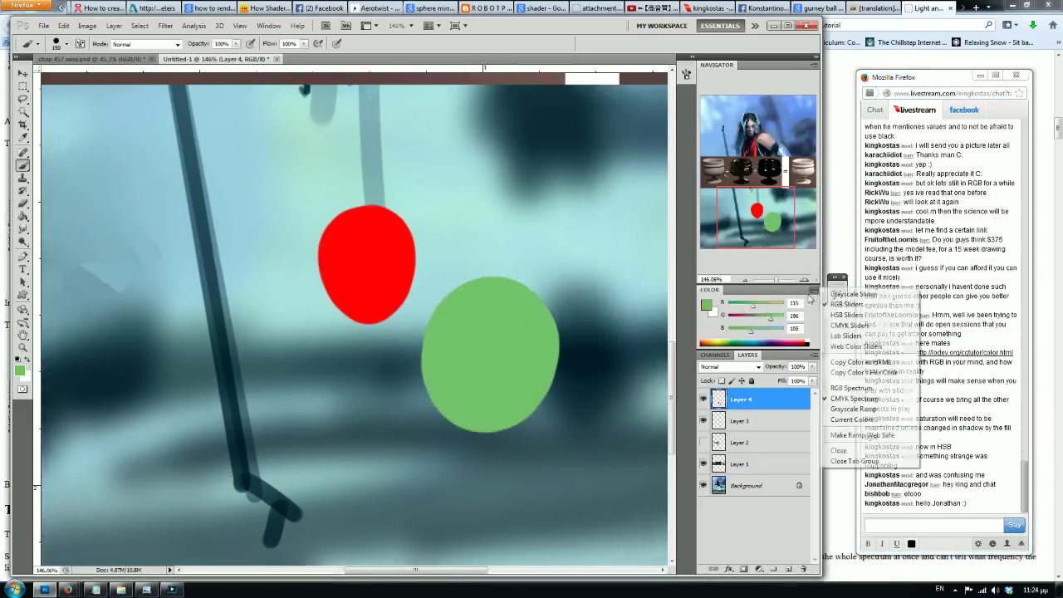
left_click(847, 314)
left_click(360, 249, "alt")
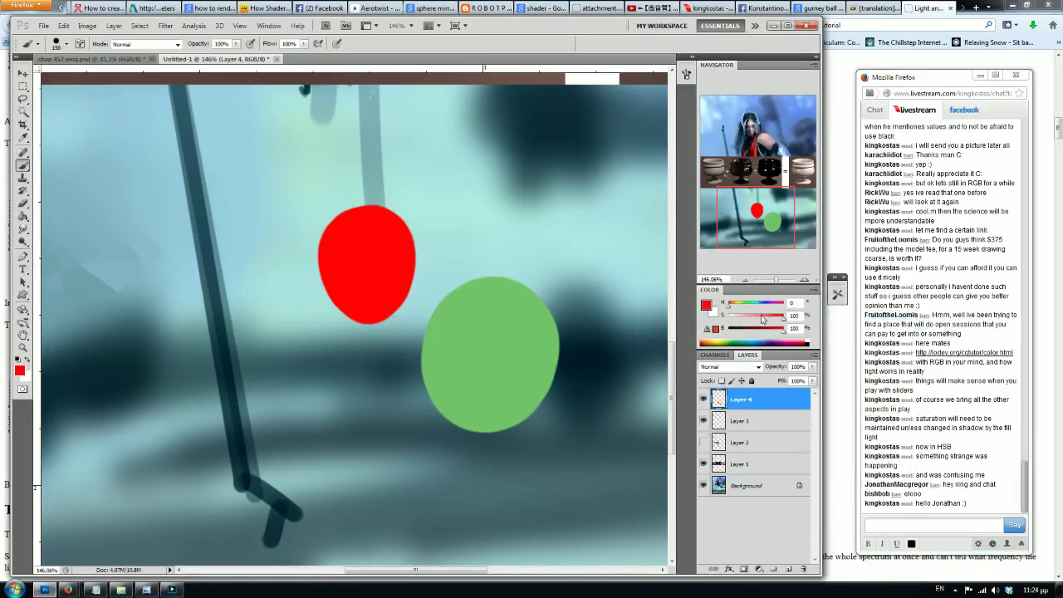
left_click(388, 253, "alt")
left_click(372, 257, "alt")
left_click_drag(782, 329, 748, 328)
left_click_drag(315, 328, 309, 334)
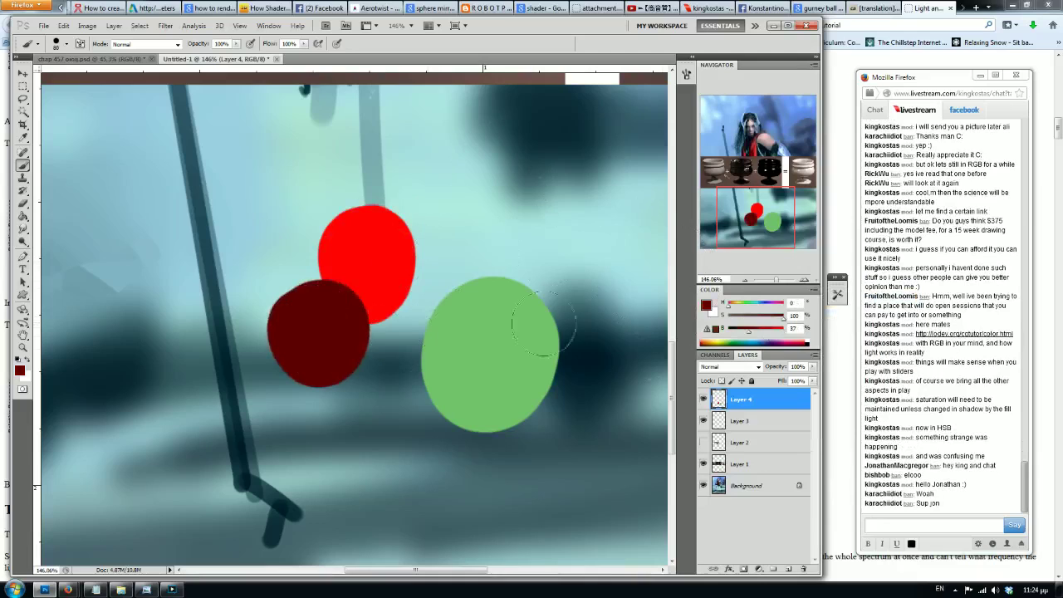
Step: Paint a dark green shadow (brightness 24) on the green ball's lower left
left_click(490, 341, "alt")
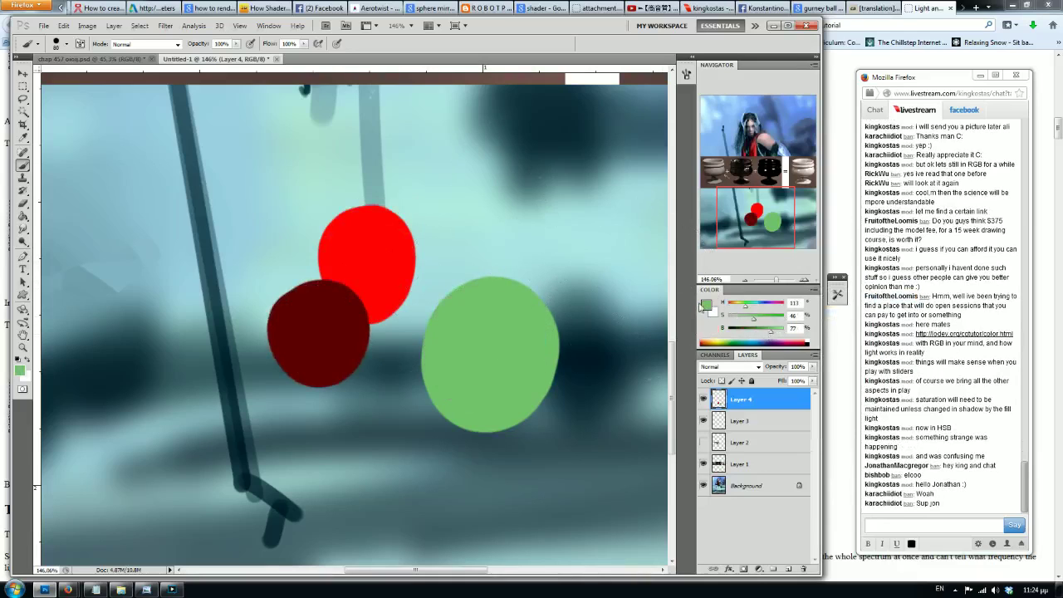
left_click(326, 318, "alt")
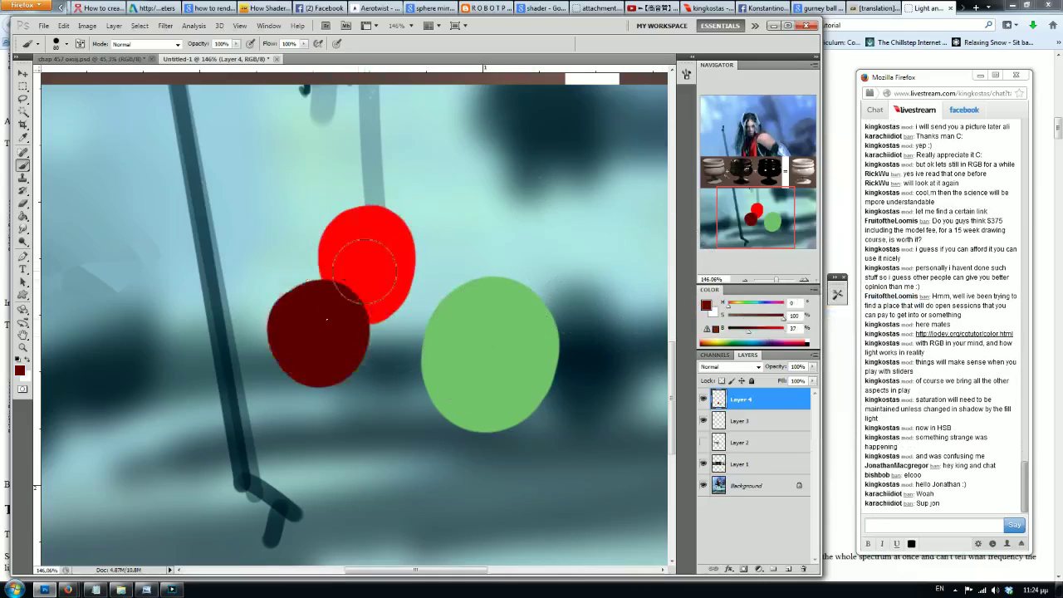
left_click(484, 347, "alt")
left_click(739, 336)
mouse_move(472, 383)
left_mouse_down()
mouse_move(442, 418)
mouse_move(449, 427)
left_mouse_up()
left_click(440, 387, "alt")
Step: Switch back to RGB sliders and sample each ball and shadow to read their RGB values
left_click(814, 290)
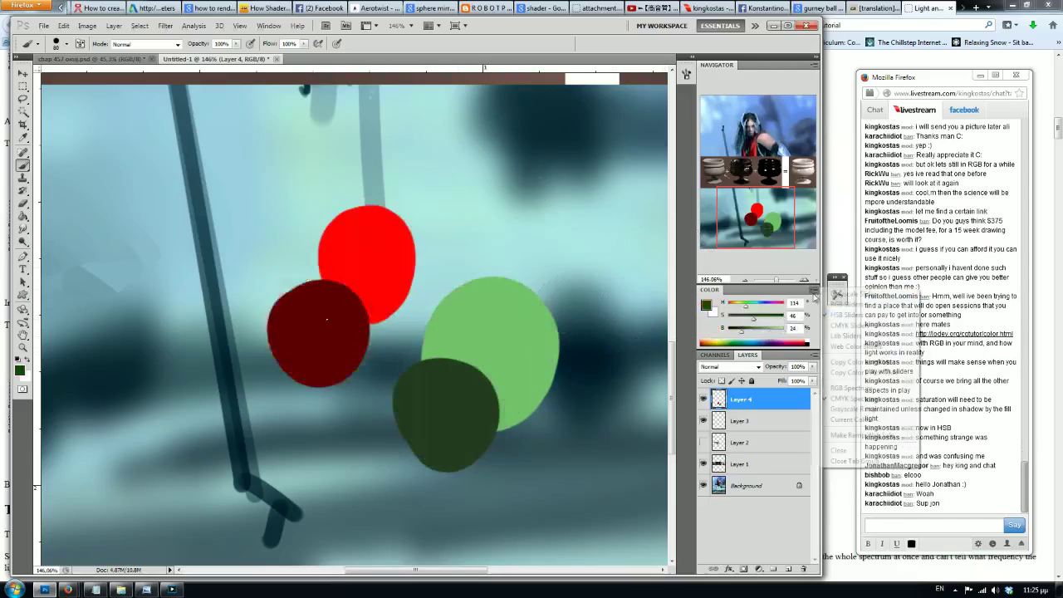
left_click(848, 314)
left_click(488, 346, "alt")
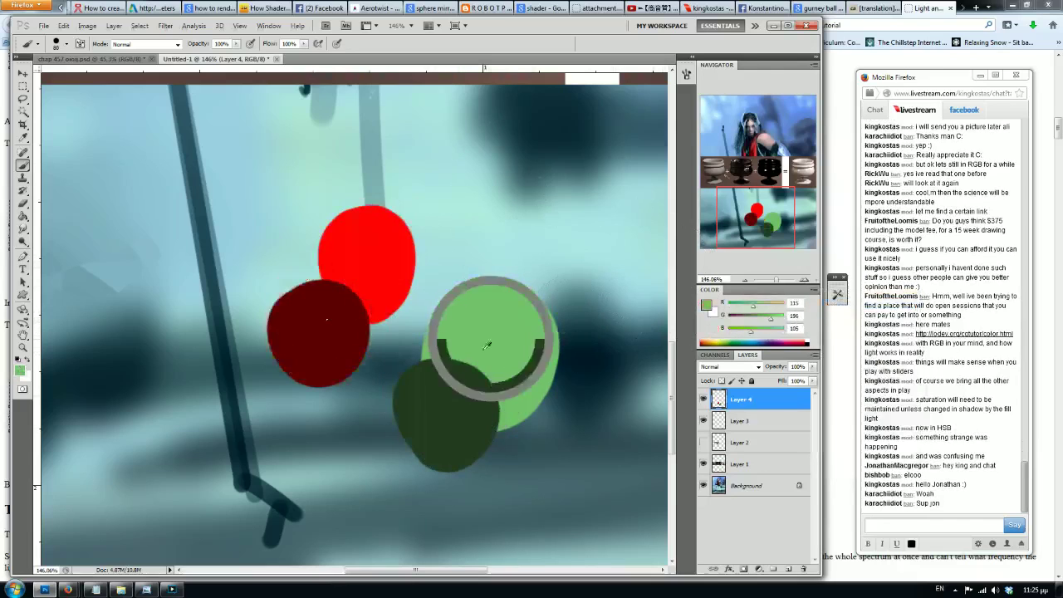
left_click(386, 262, "alt")
left_click(352, 305, "alt")
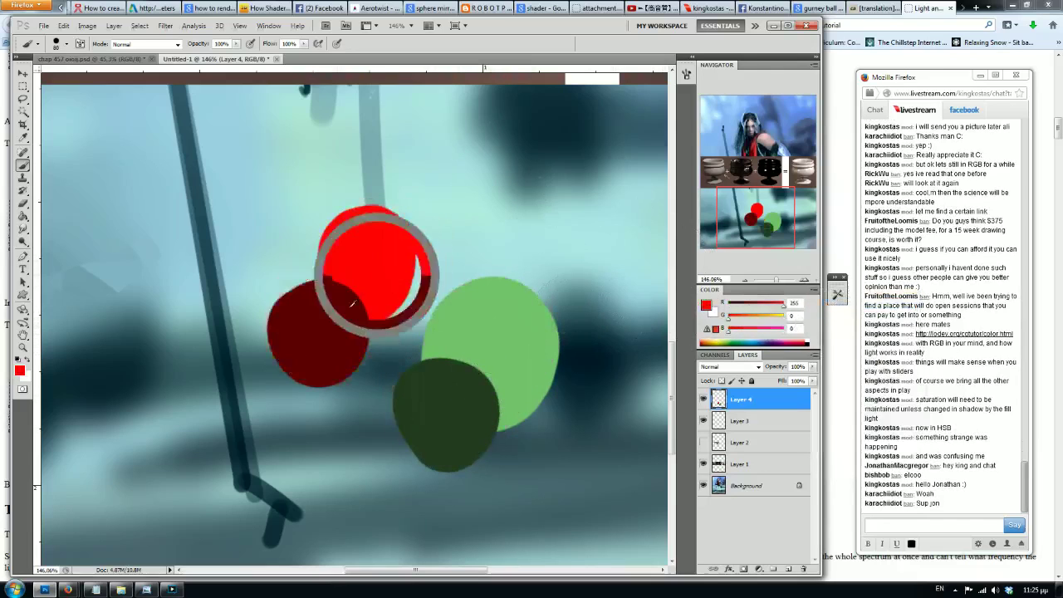
left_click(454, 395, "alt")
left_click(454, 396, "alt")
left_click(868, 525)
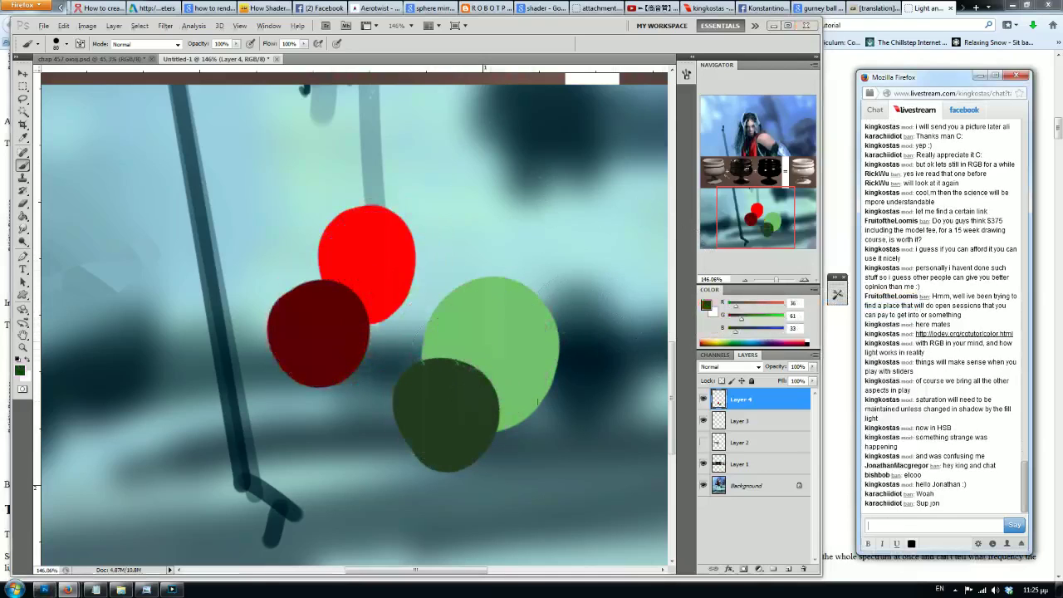
Step: Post chat messages noting the green ball's saturation, untouched in HSB, appears altered in RGB
type("hrere for example in the green one")
key("Return")
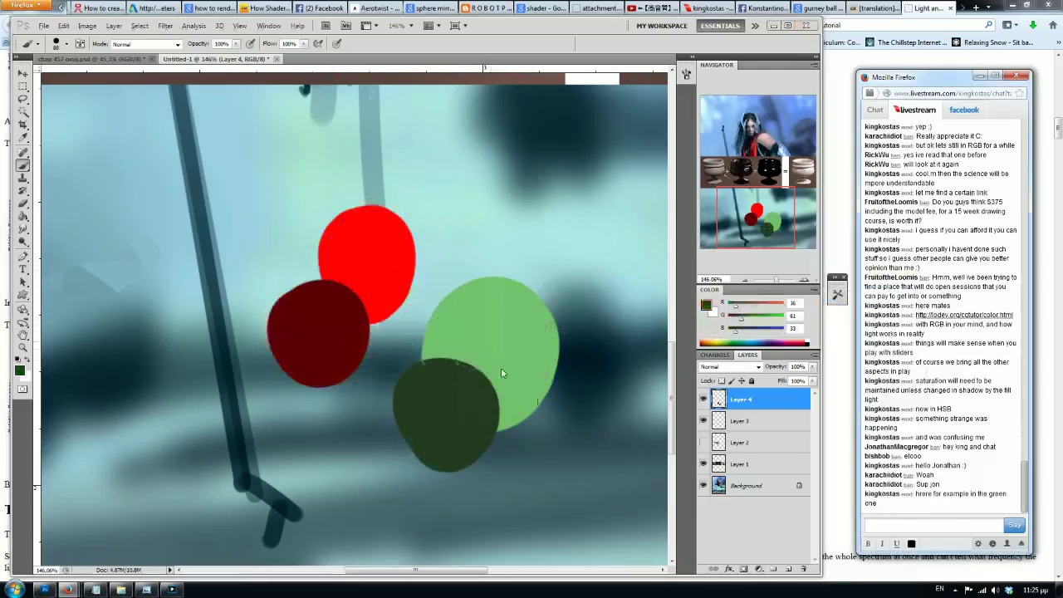
left_click(474, 344, "alt")
key("alt+Tab")
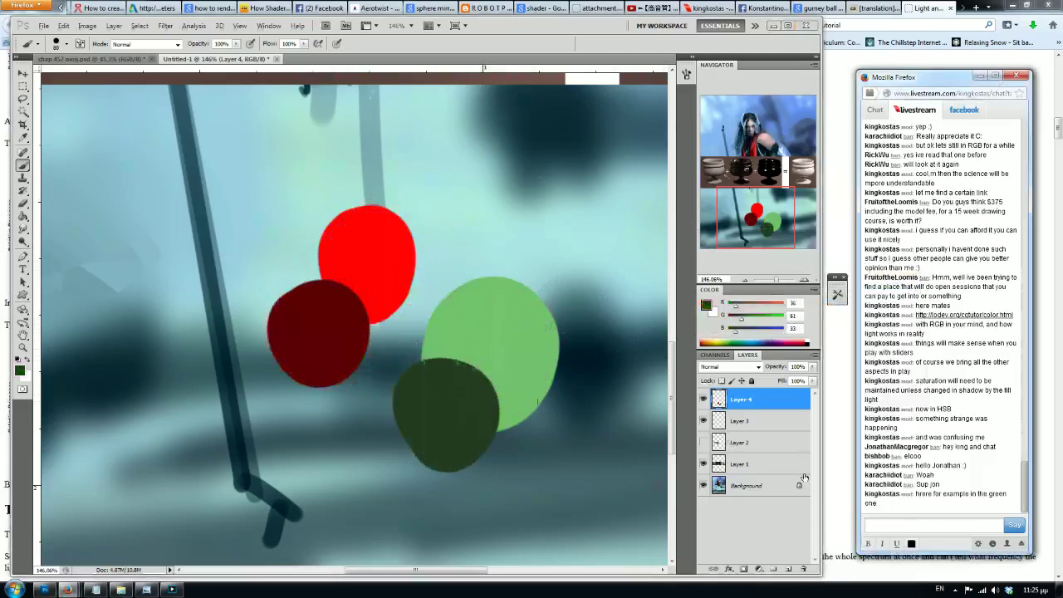
type("when we go from one value t")
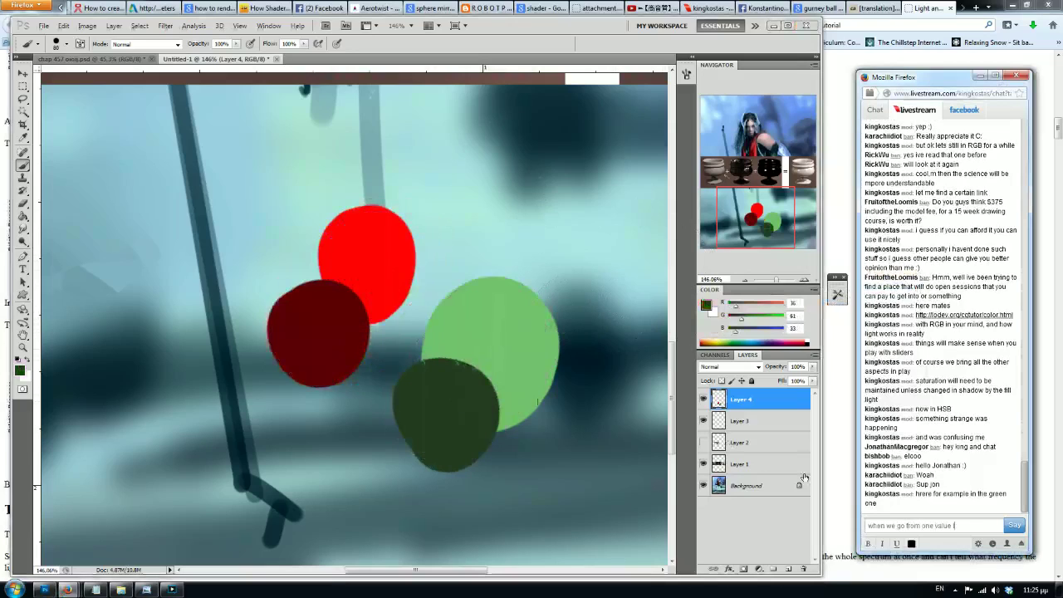
key("Return")
type("even")
key("BackSpace")
key("BackSpace")
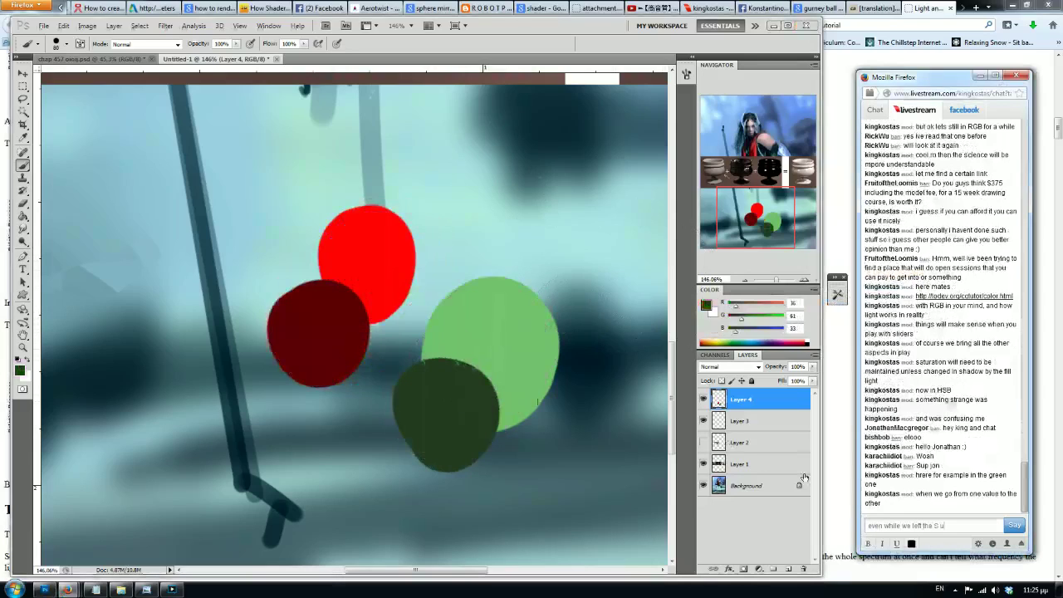
type("uched in HSB")
key("Return")
type("in R")
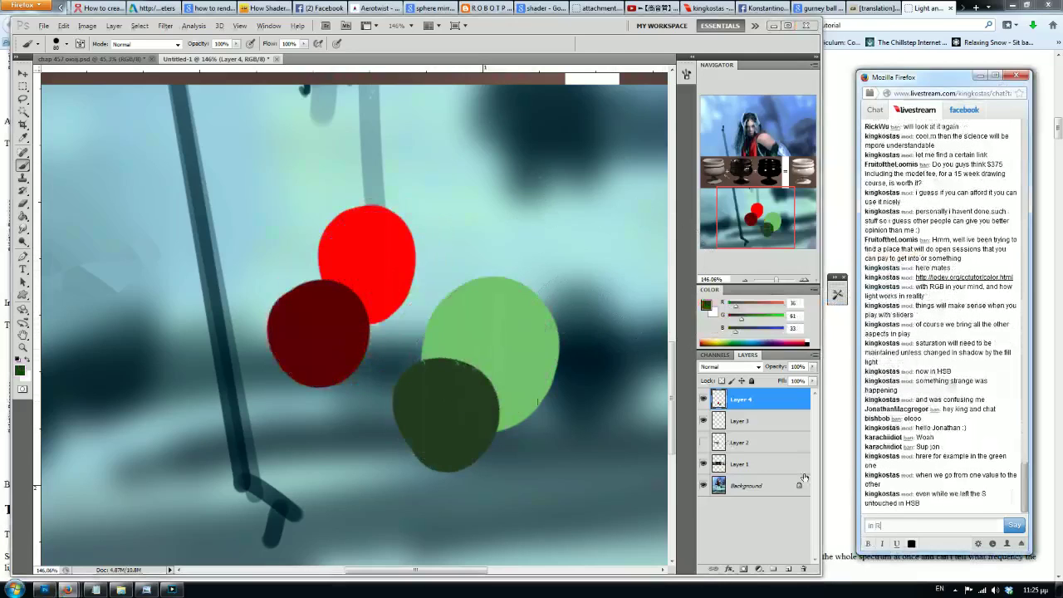
type("GB we see that it altered")
type("tse")
key("Return")
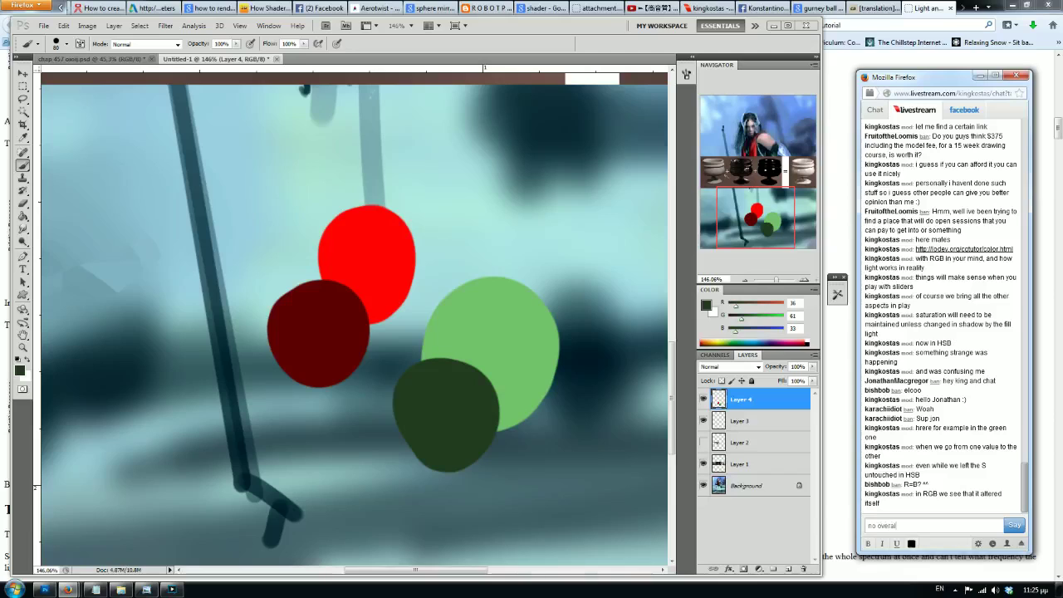
Step: Post that saturation should stay the same unless changed by fill light, as in a lab experiment
type("we know that sa")
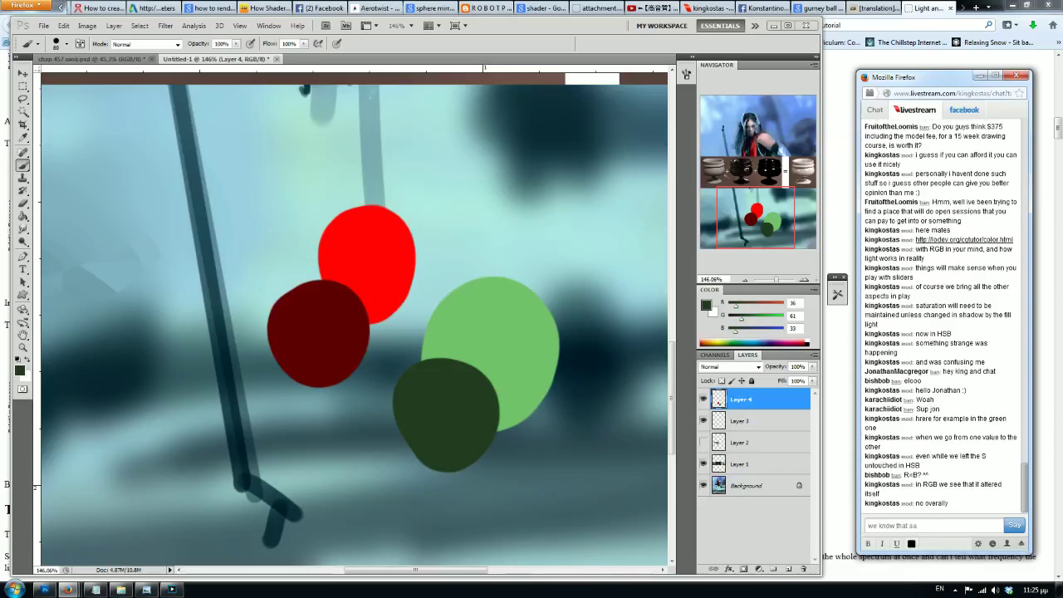
type("turation will be sta")
type("ying the same unle")
type("ss changed by a")
type("ill light")
key("Return")
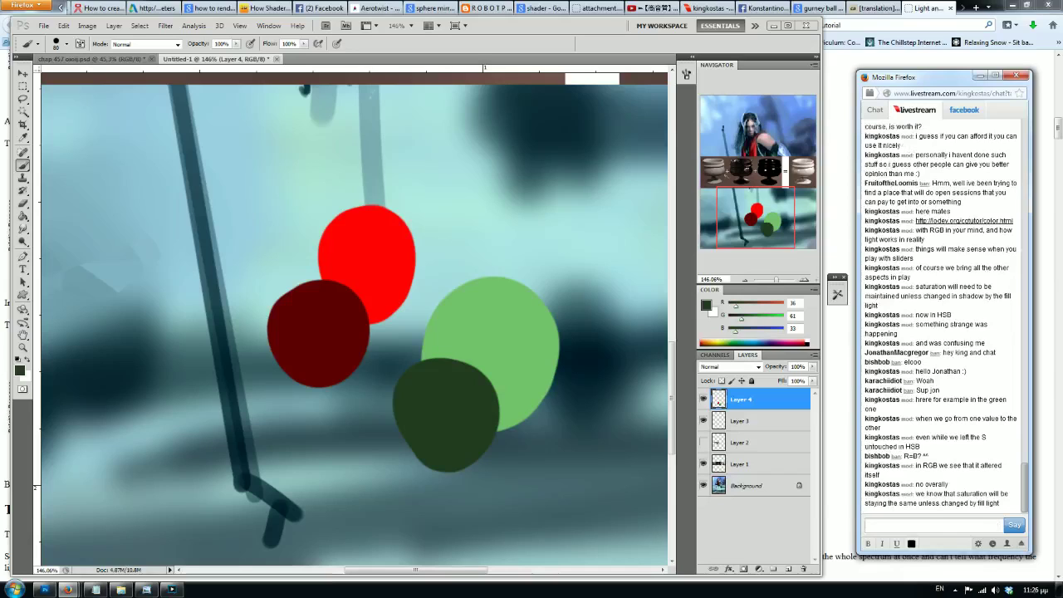
type("in our lab experie")
key("BackSpace")
type("ment it shouldnt change")
key("Return")
Step: Post chat messages saying S was left untouched in HSB but RGB shows saturation actually changed
type("as if we are in perfect conditions")
key("Return")
type("but while i left the")
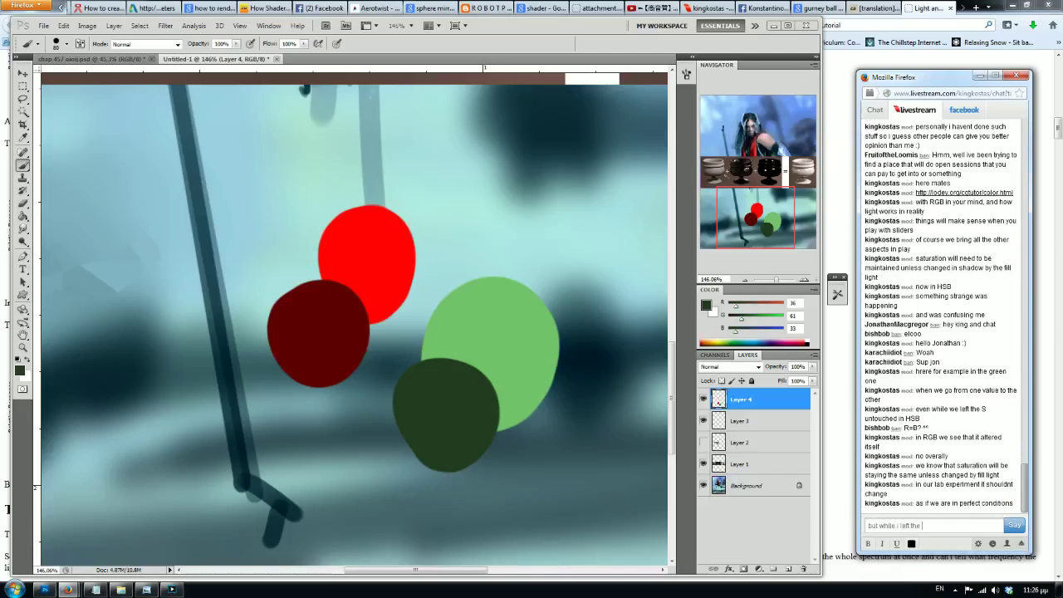
type(" S untouched in HSB")
key("Return")
type("when")
type(" we change")
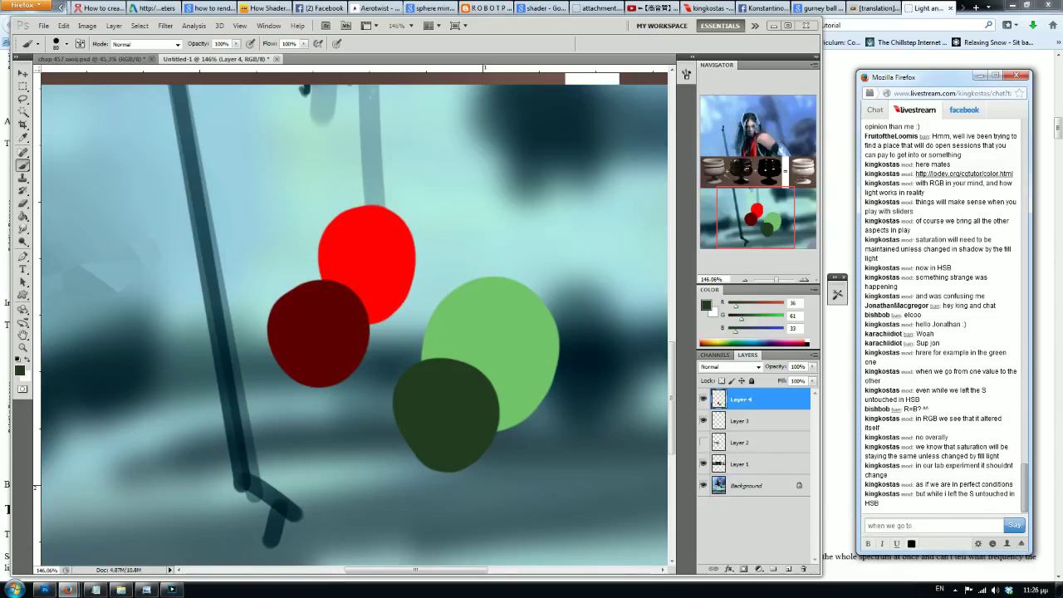
key("Return")
type("it shows")
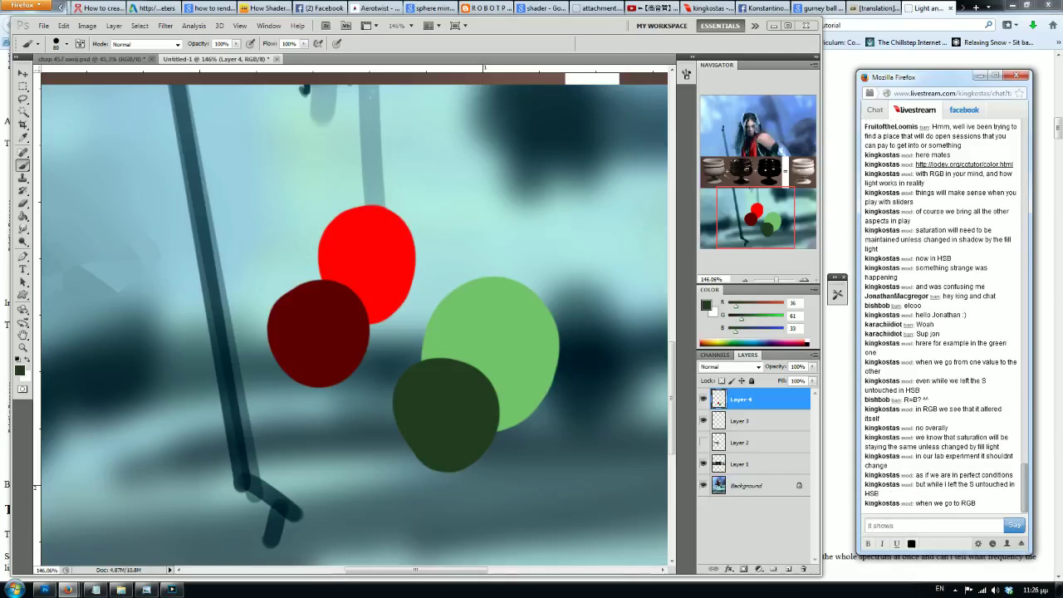
type(" that the saturation as")
type("tually changed")
key("Return")
Step: Post that RGB matches our eyes and is more reliable, recommending a tutorial on reducing value and saturation
type("because RGB")
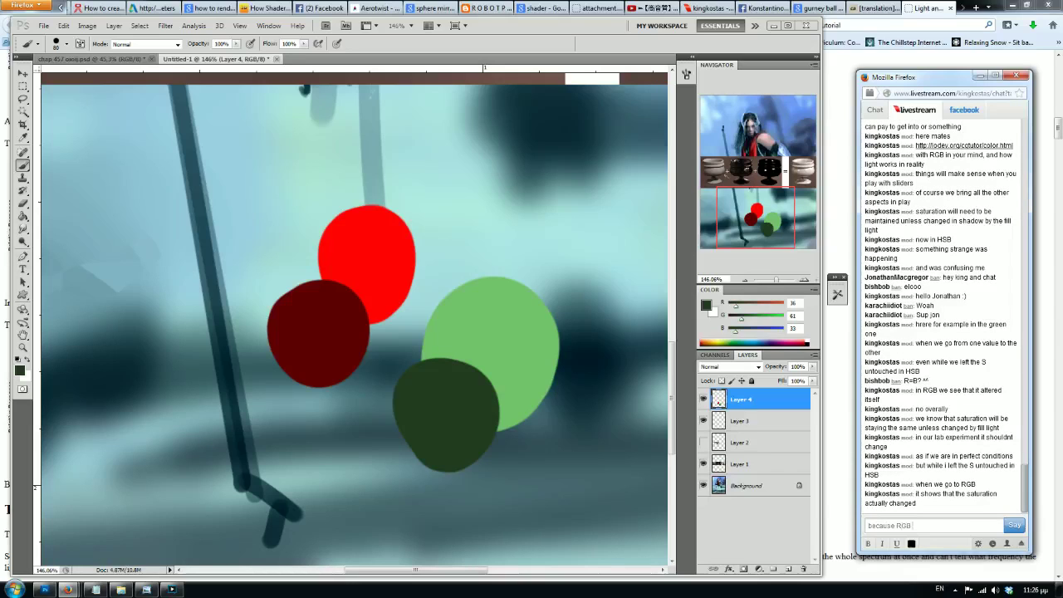
type(" is same as our eyes")
key("Return")
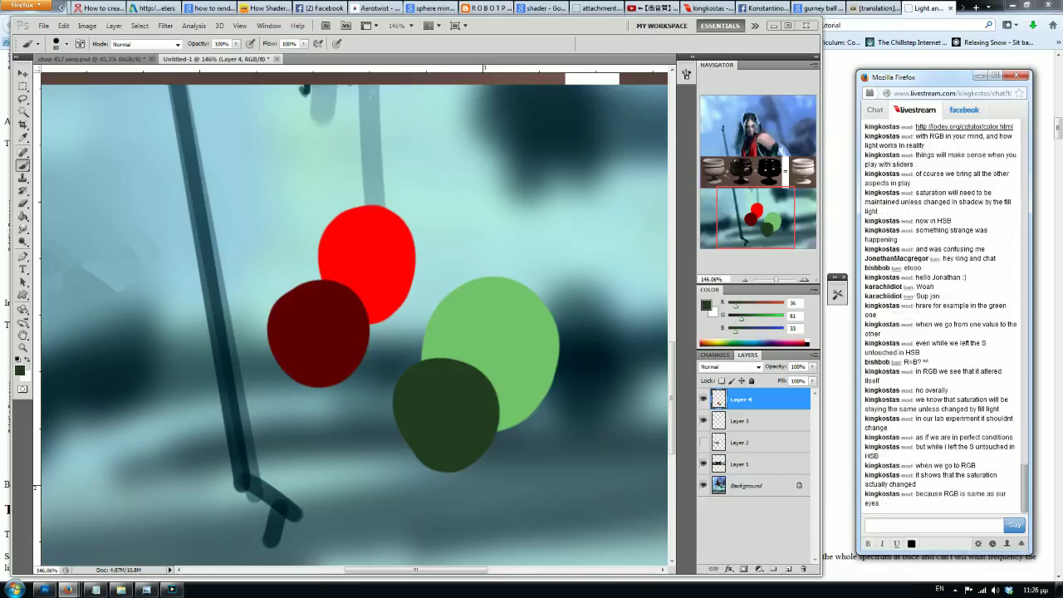
type("so it will be")
type(" more reliable (")
type("n terms")
type(" of")
type(" relationships i")
type(" guess")
key("Return")
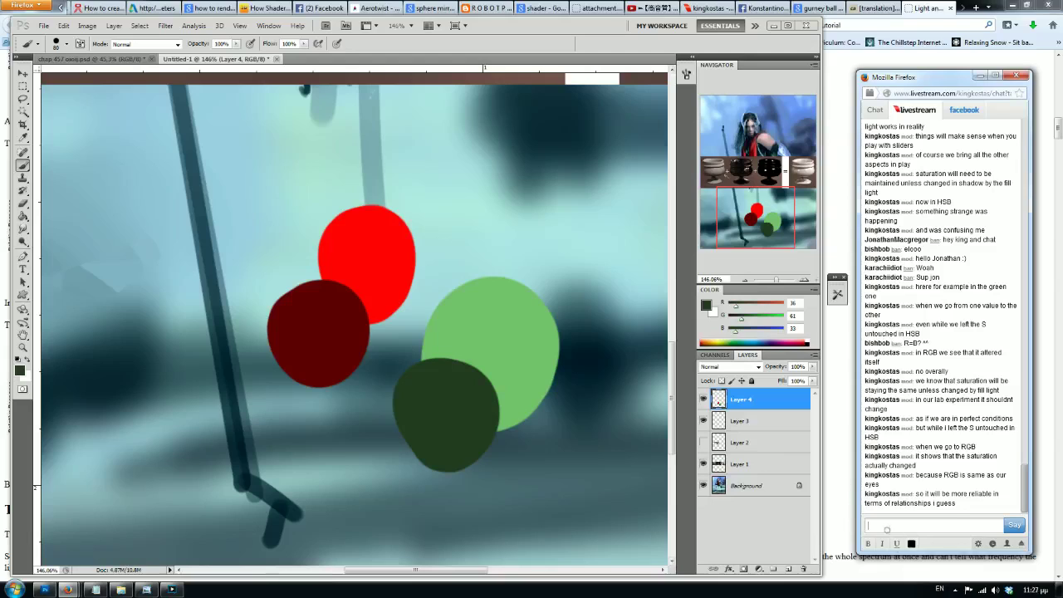
type("in linran")
type("s tutorial")
type(" you will learn how to wor")
type("k with RGB")
key("Return")
type("i mean")
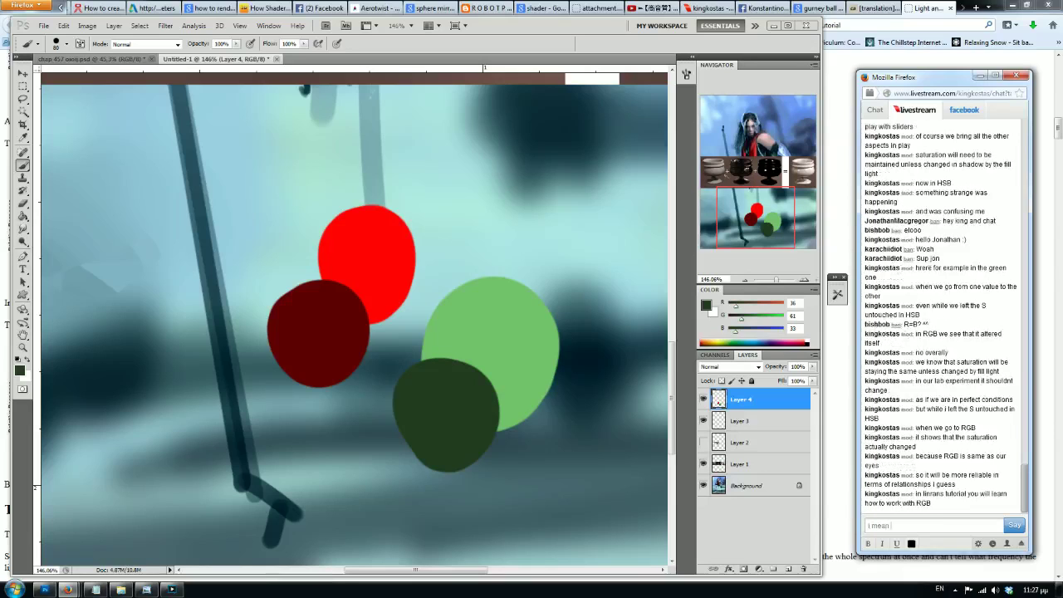
type(" to be able to reduce value. saturation and stuff")
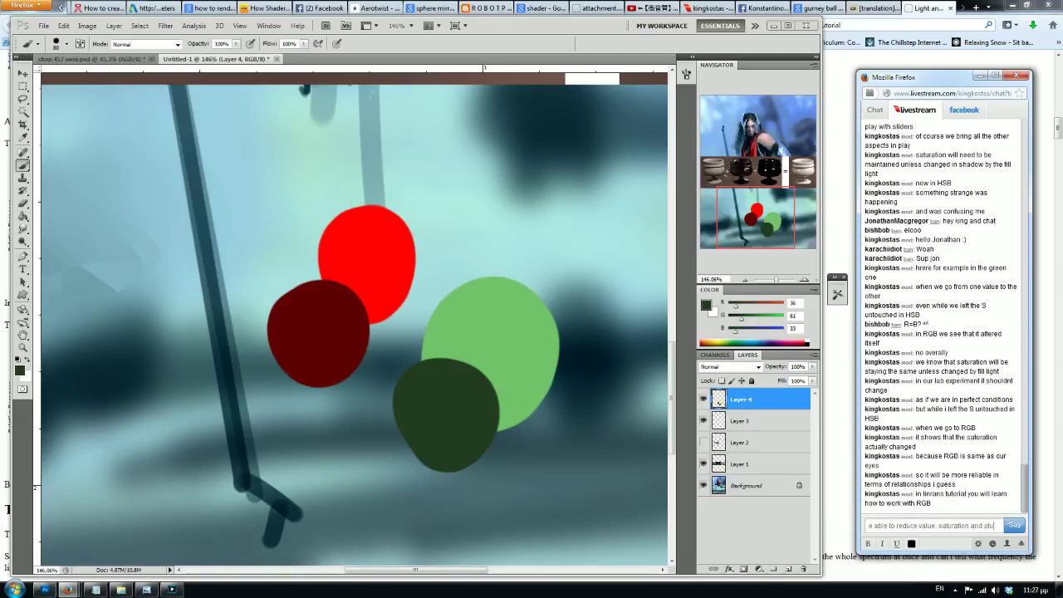
key("Return")
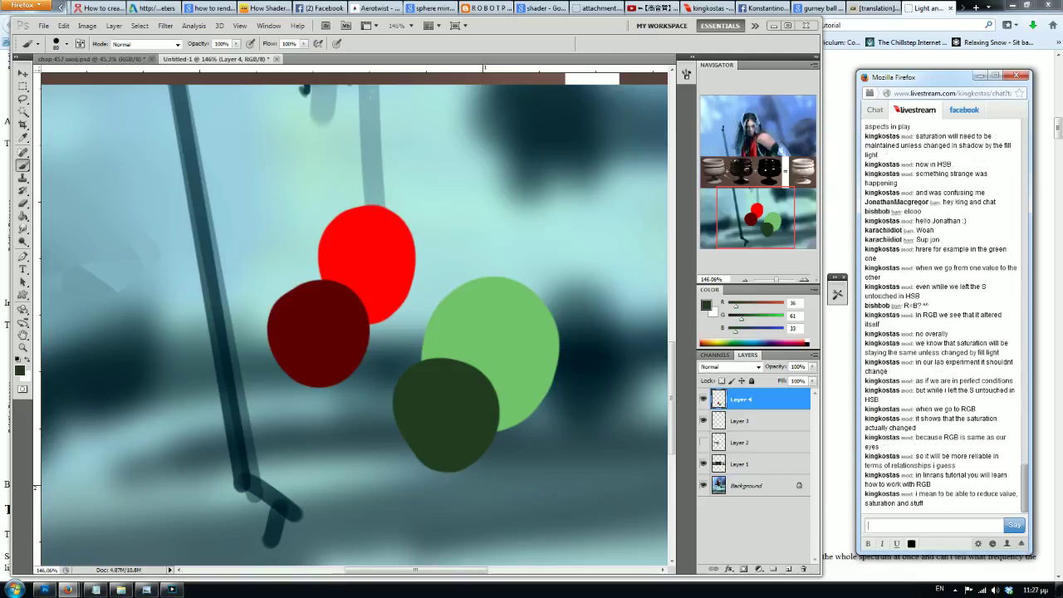
type("for this to make sense")
key("Return")
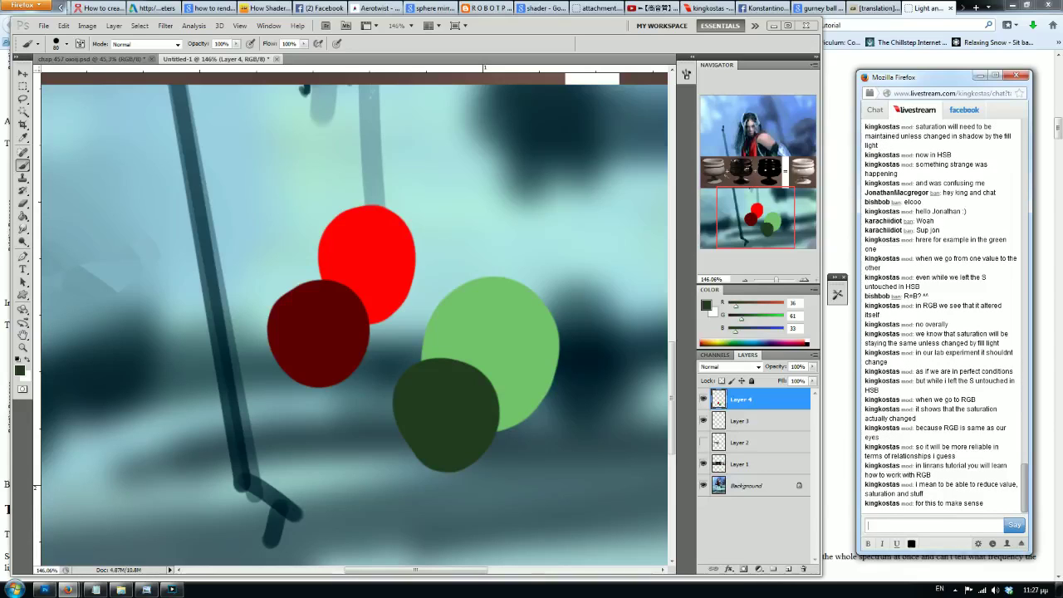
Step: Sample the light and dark greens, then reply that the sliders would need the same value
left_click(489, 325)
left_click(474, 375, "alt")
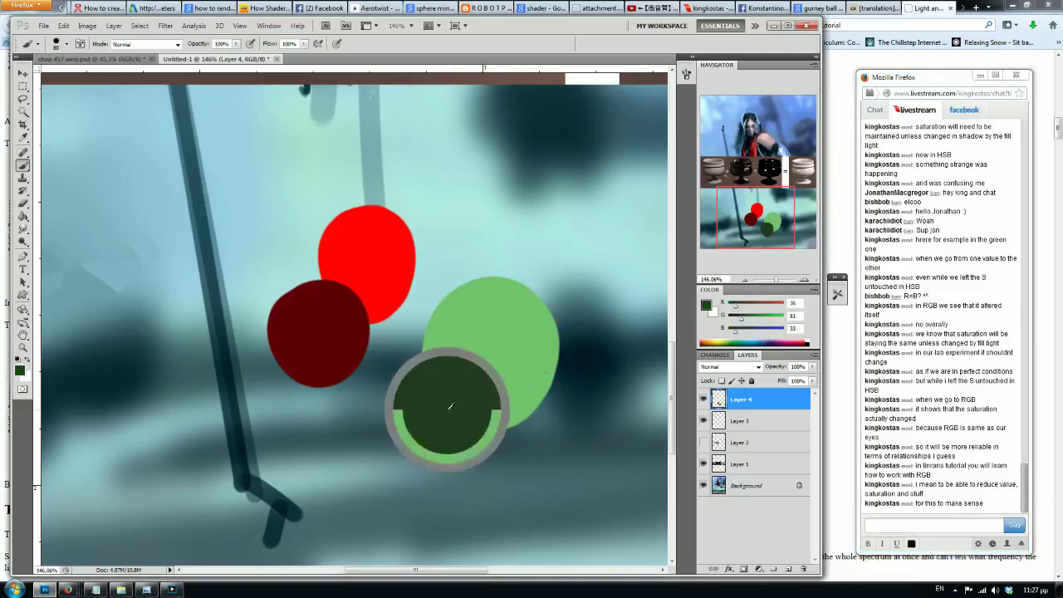
mouse_move(475, 376)
left_mouse_down()
mouse_move(469, 362)
mouse_move(451, 394)
left_mouse_up()
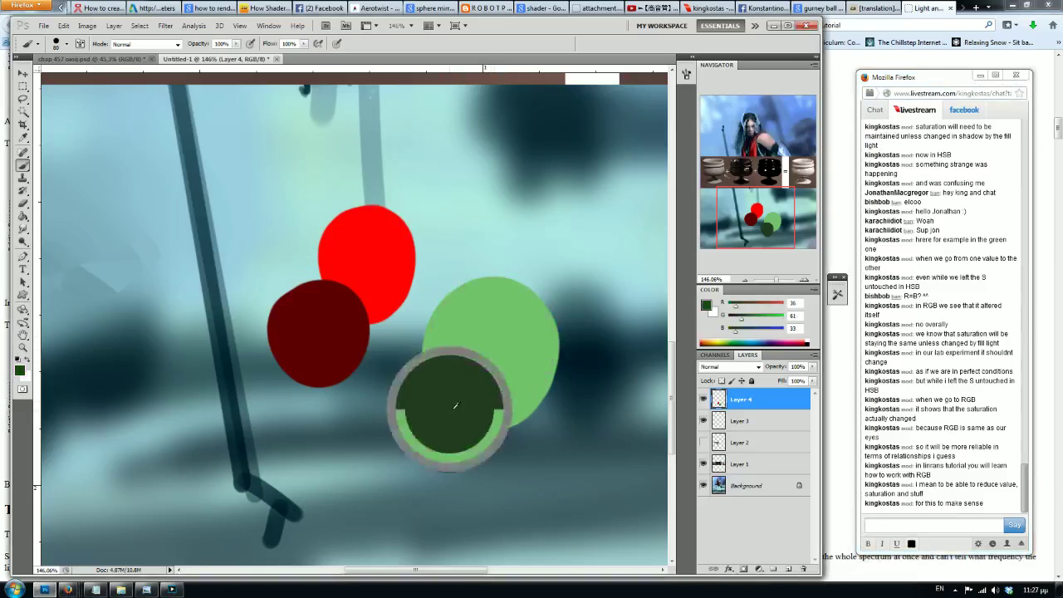
left_click(931, 528)
type("the sliders would need to have the same value")
key("Return")
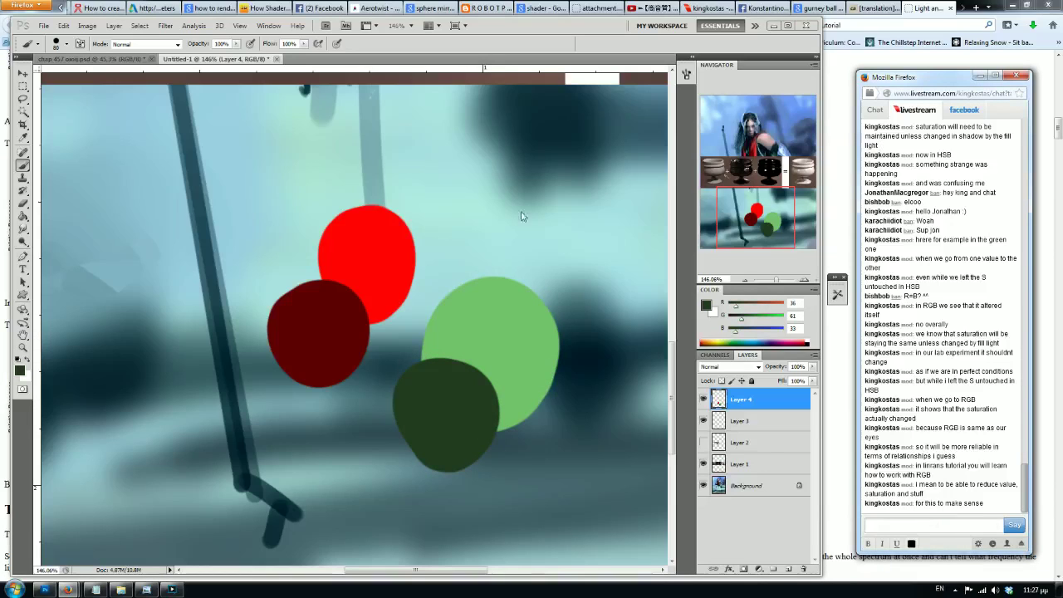
Step: Ask 'what about them mate?' in the livestream chat
left_click(486, 345, "alt")
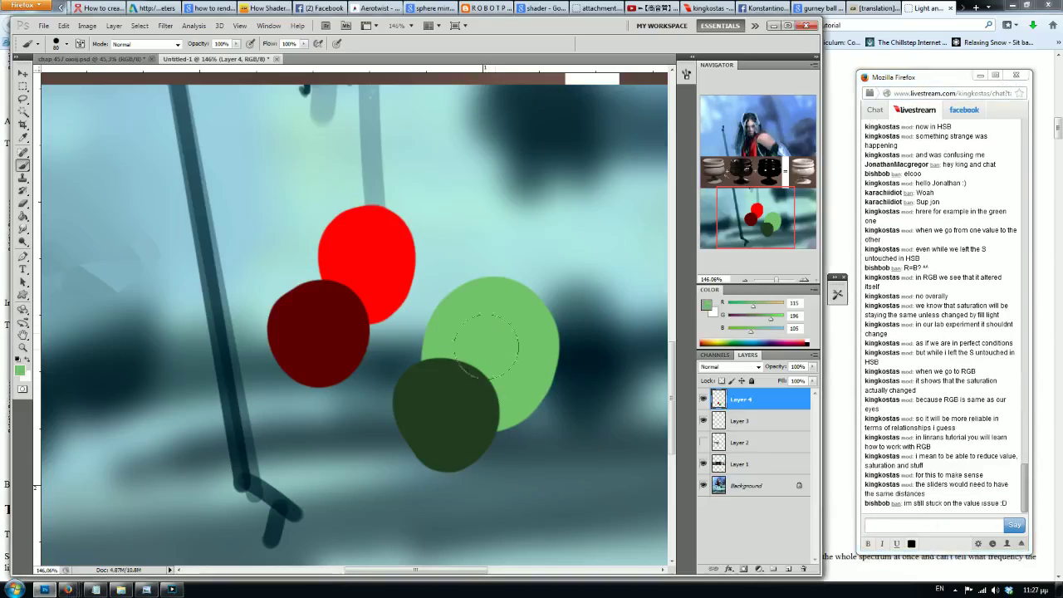
left_click(884, 525)
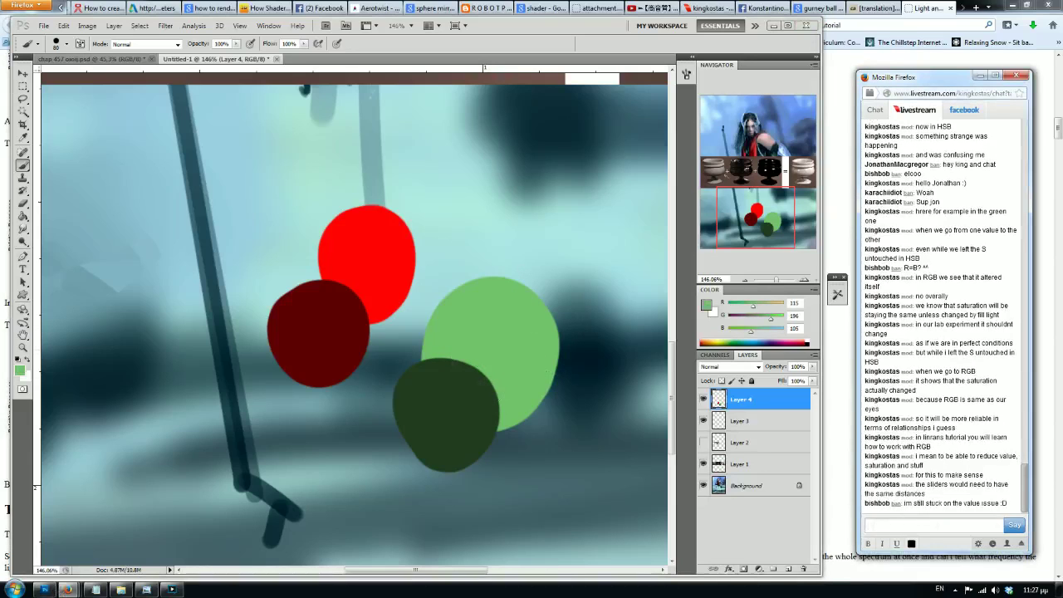
type("what about them mate?")
key("Return")
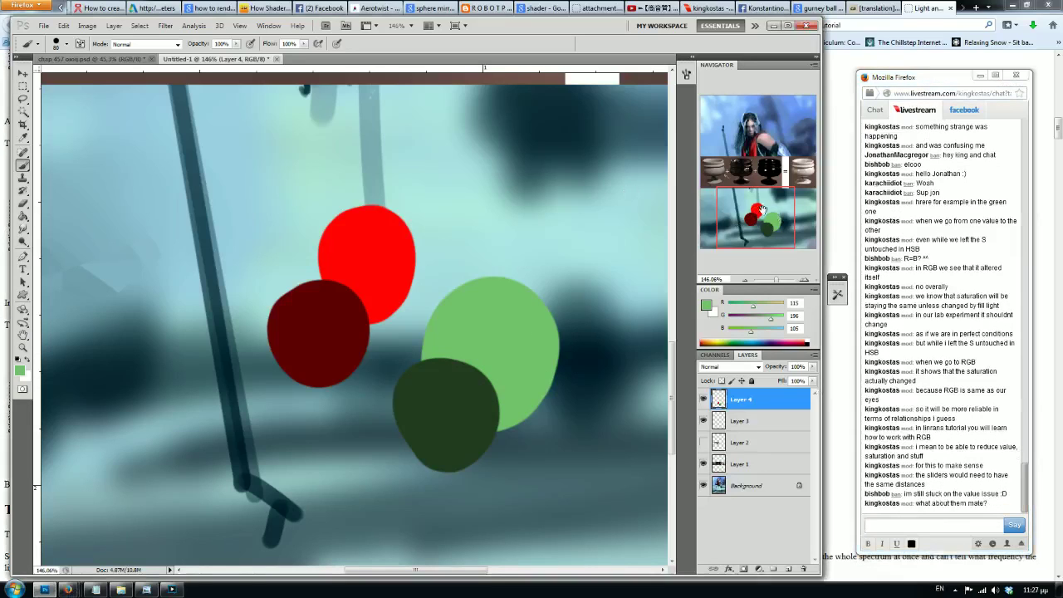
Step: Hide Layer 4 with the coloured balls and bring up the Notepad painting notes
scroll(760, 207, "down", 3)
left_click(704, 399)
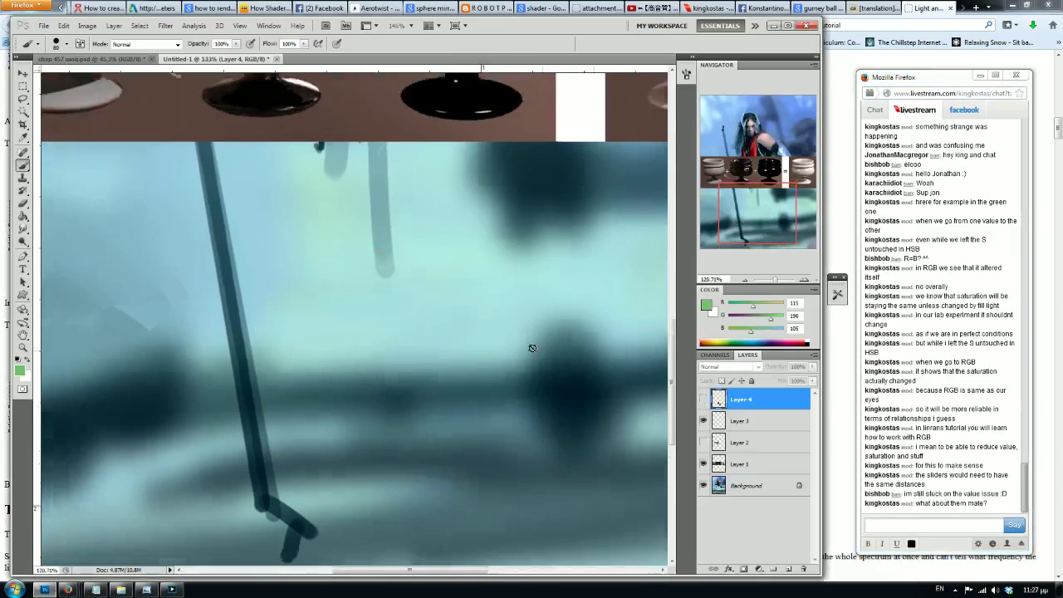
scroll(532, 347, "down", 3)
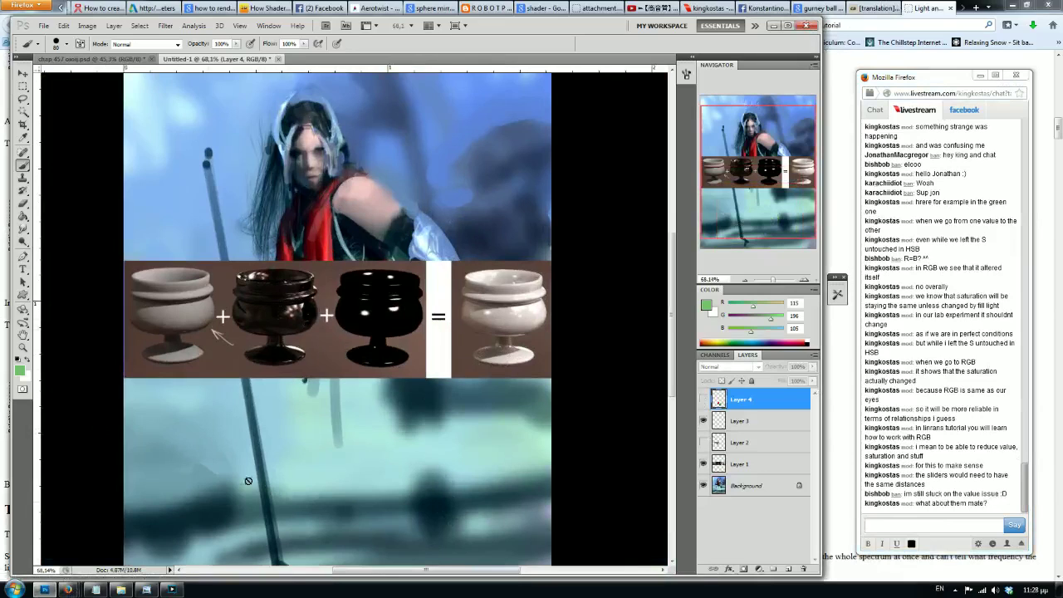
left_click(95, 590)
Step: Scroll the notes to the lodev colour link, and send replies promising simpler explanations and thanks for the translation
scroll(324, 340, "up", 8)
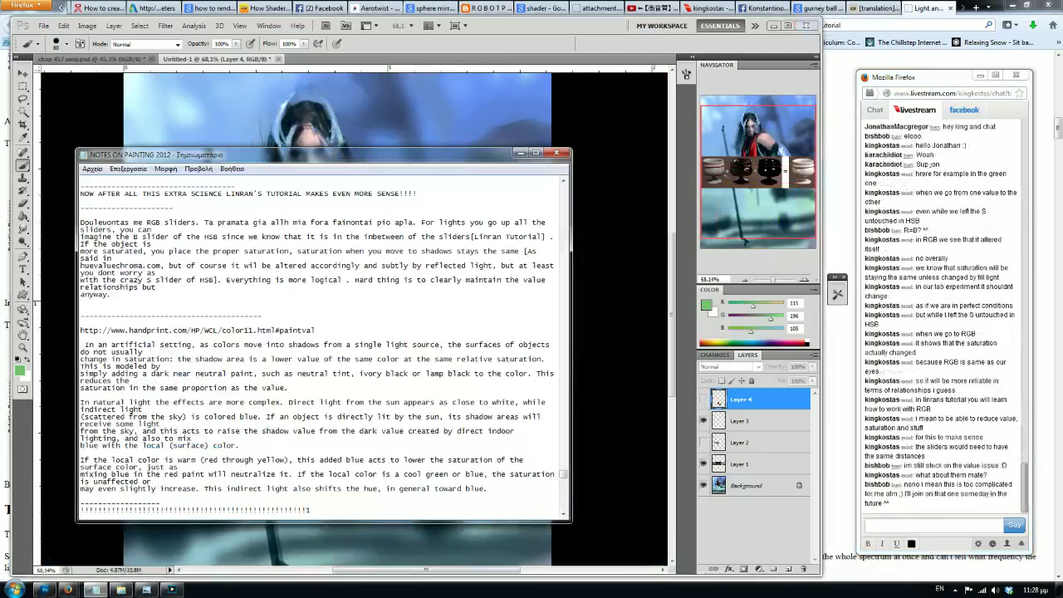
key("shift+End")
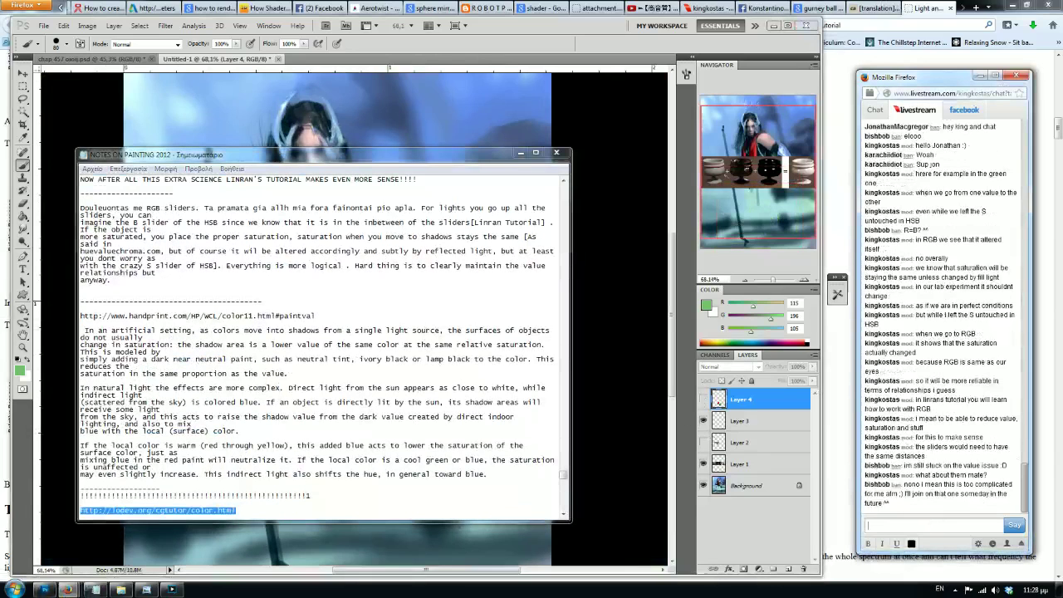
type("yep no problem ")
type("hopefully i wil")
type("l be able to say them more simpl")
type("ified when")
type(" I understand them")
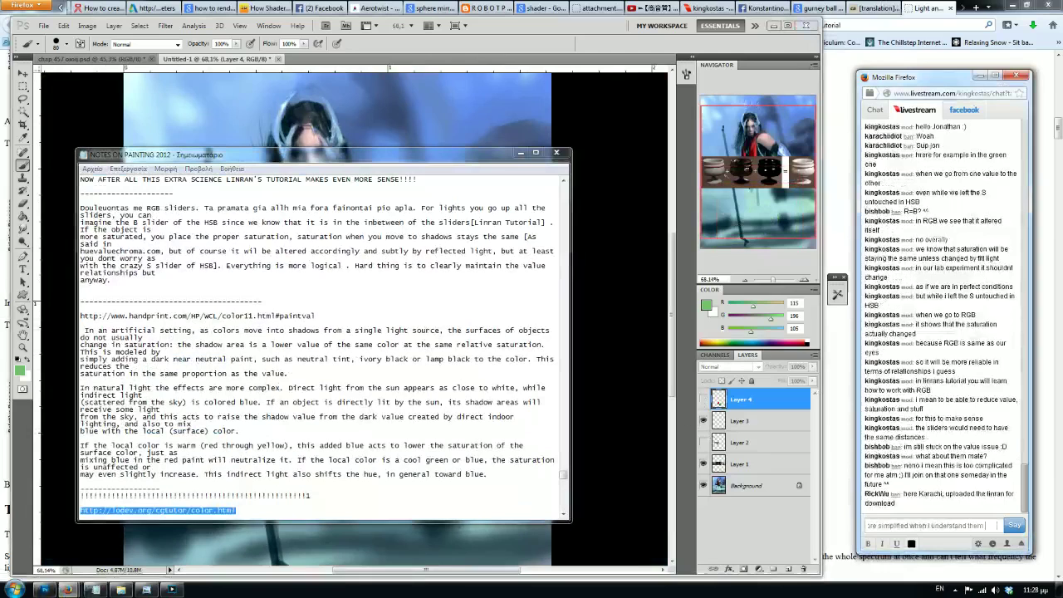
type(" better mysel")
key("Return")
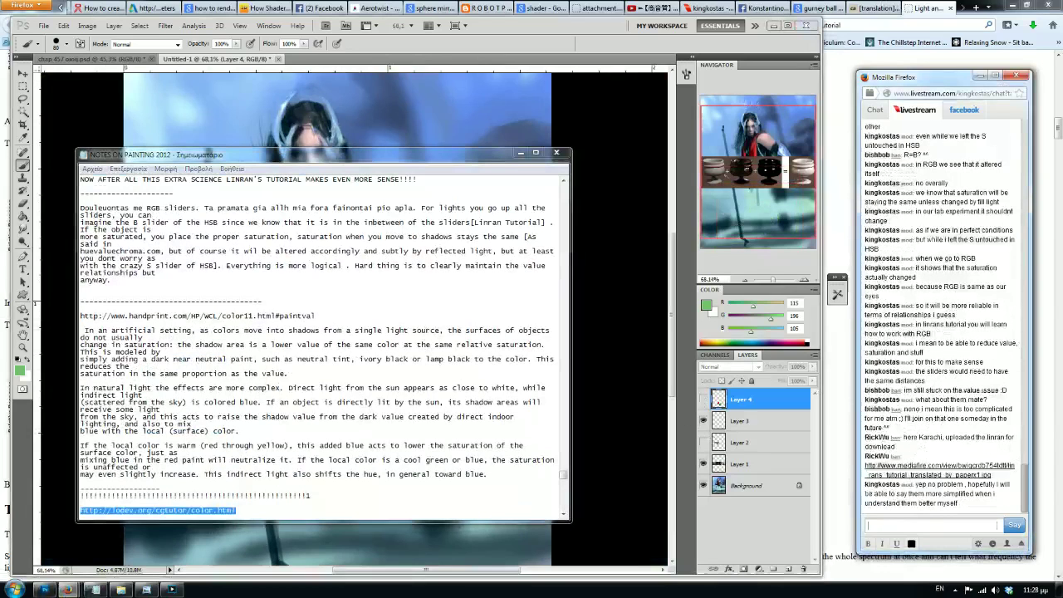
type("thanks fo")
type("r the translation")
key("Return")
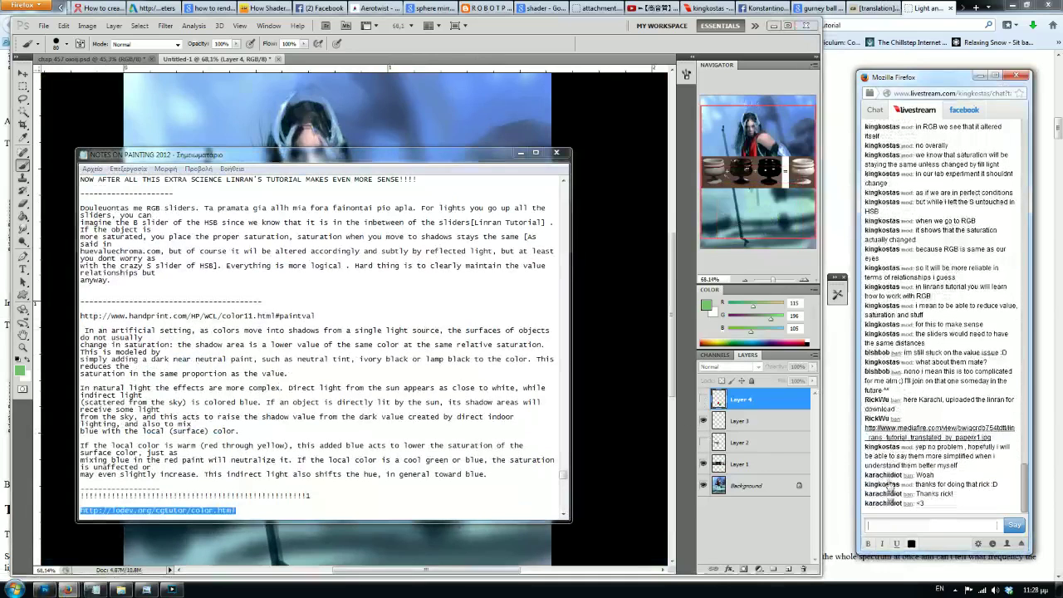
Step: Invite a viewer to ask anything about values, adding 'I am also learning but maybe we can solve something'
scroll(891, 486, "up", 2)
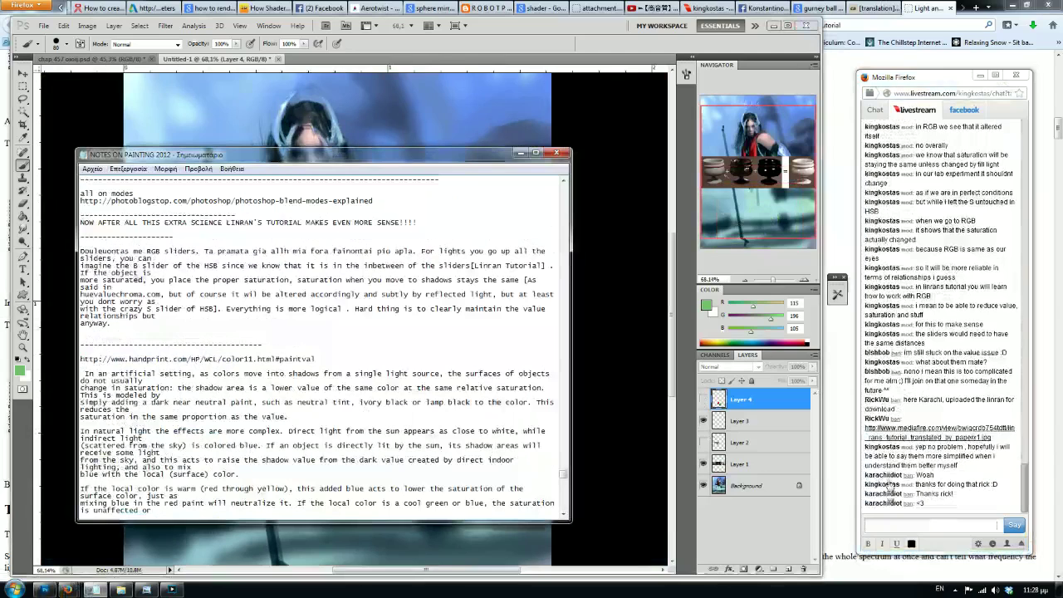
type("bish ask wha")
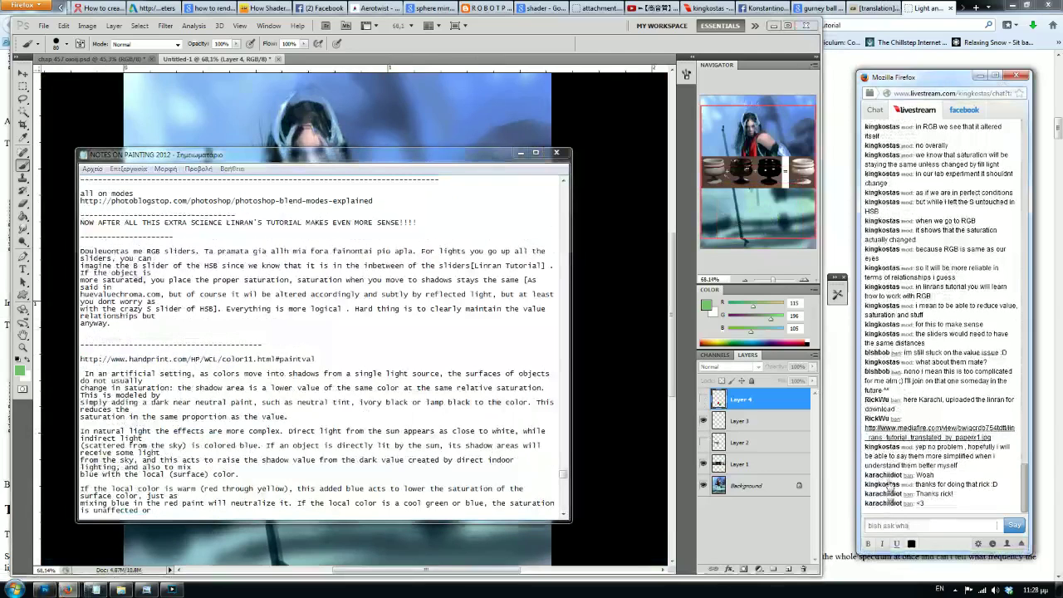
type("tever you want about it")
key("Return")
type("I am")
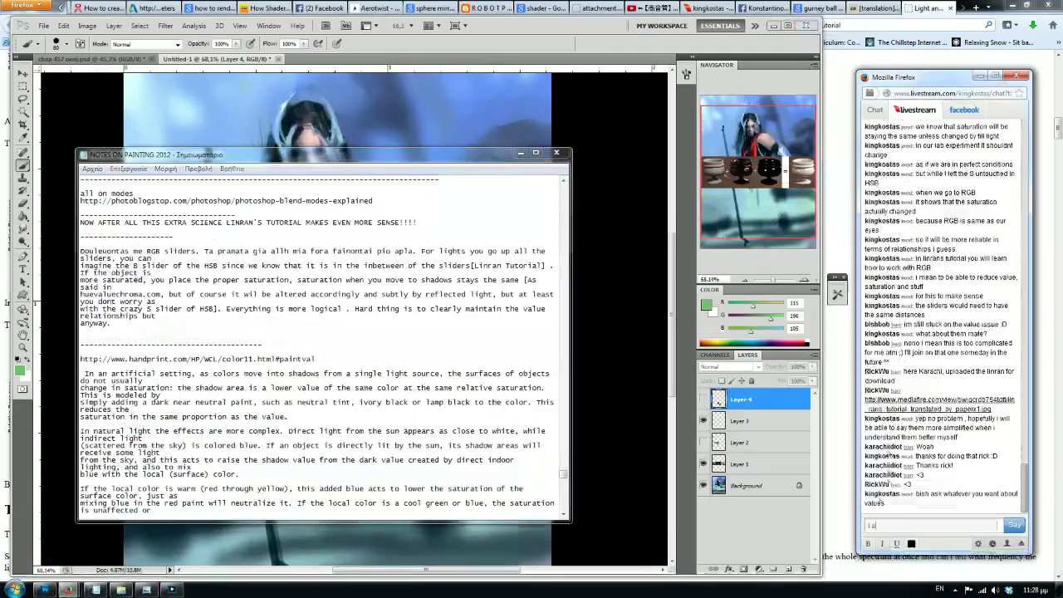
type("also learning but")
type(" maybe we can so")
type("lve something")
key("Return")
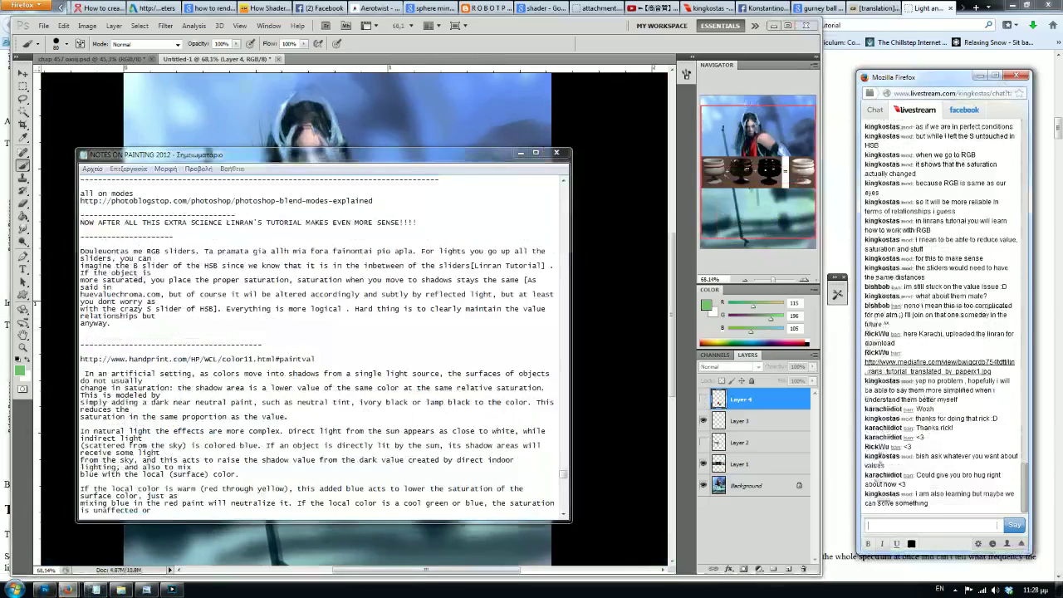
Step: Scroll up the painting notes and paste the blend-modes-explained link into the chat
left_click(565, 261)
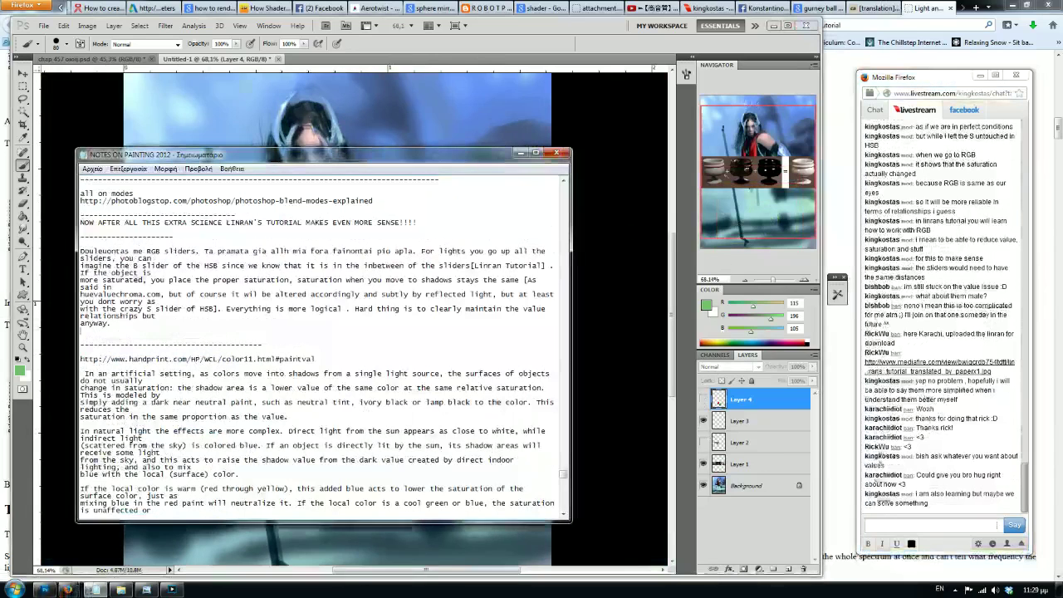
scroll(317, 344, "up", 1)
scroll(318, 344, "up", 3)
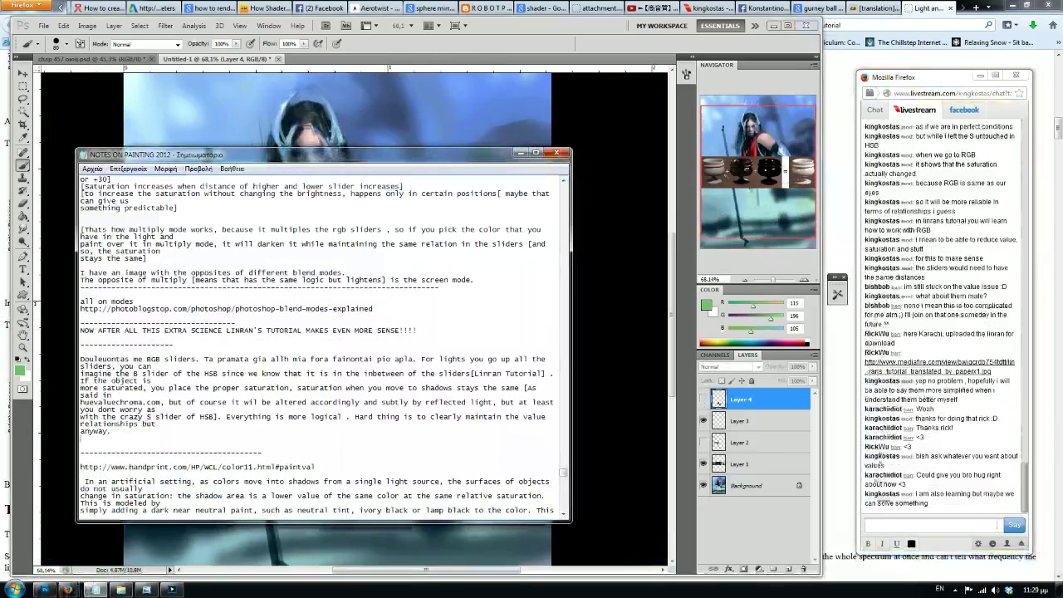
scroll(317, 343, "up", 3)
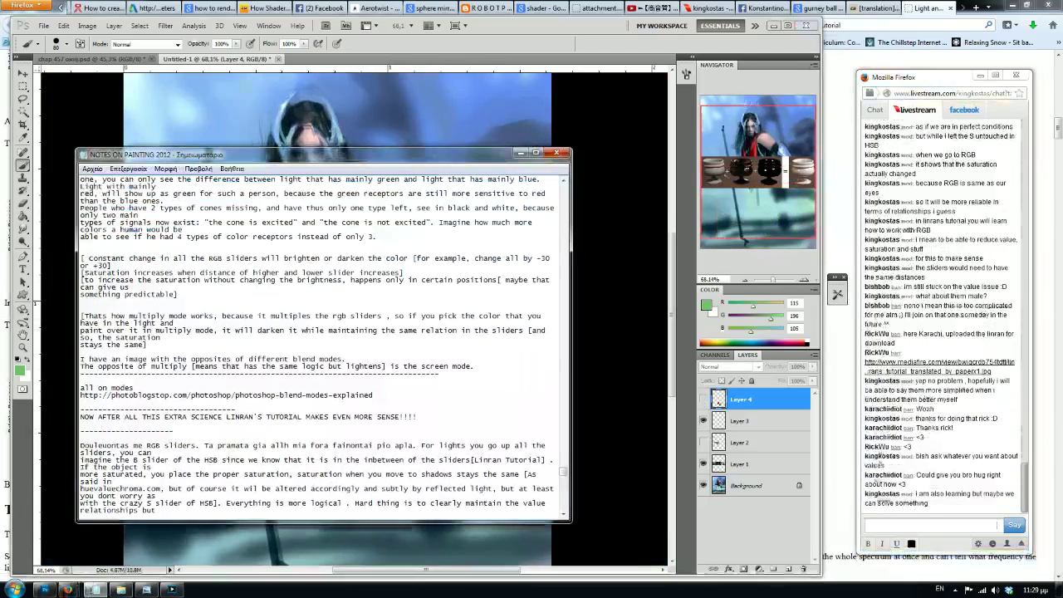
scroll(317, 344, "up", 2)
left_click_drag(373, 438, 80, 438)
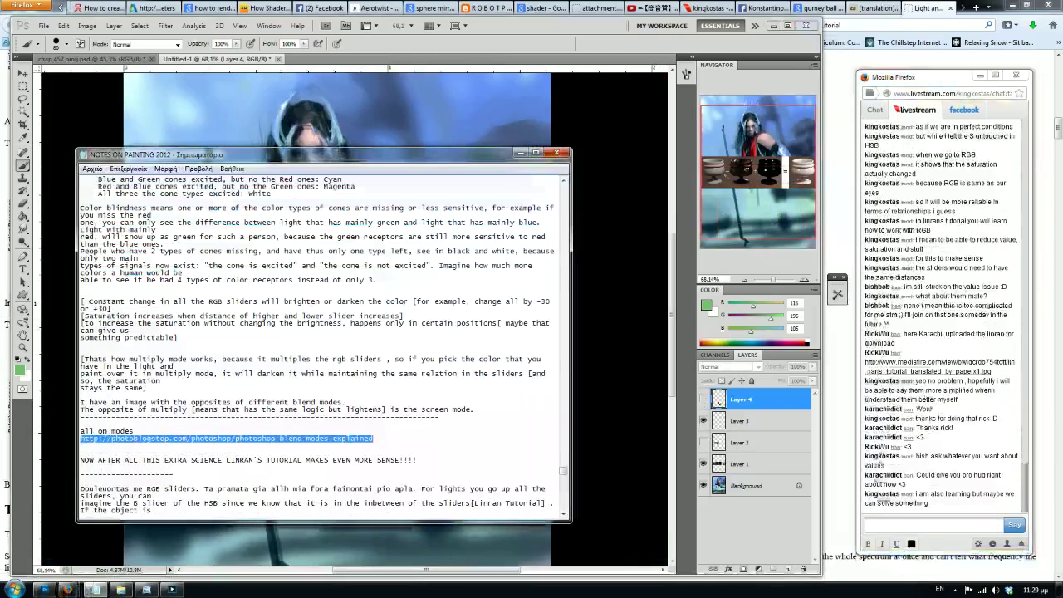
type("http://photoblogstop.com/photoshop/photoshop-blend-modes-explained")
key("Return")
Step: Send 'also check this when you quit' and 'dunno let me che', then select the artist's name from chat
type("also c")
type("heck this when you qu")
type("it")
key("Return")
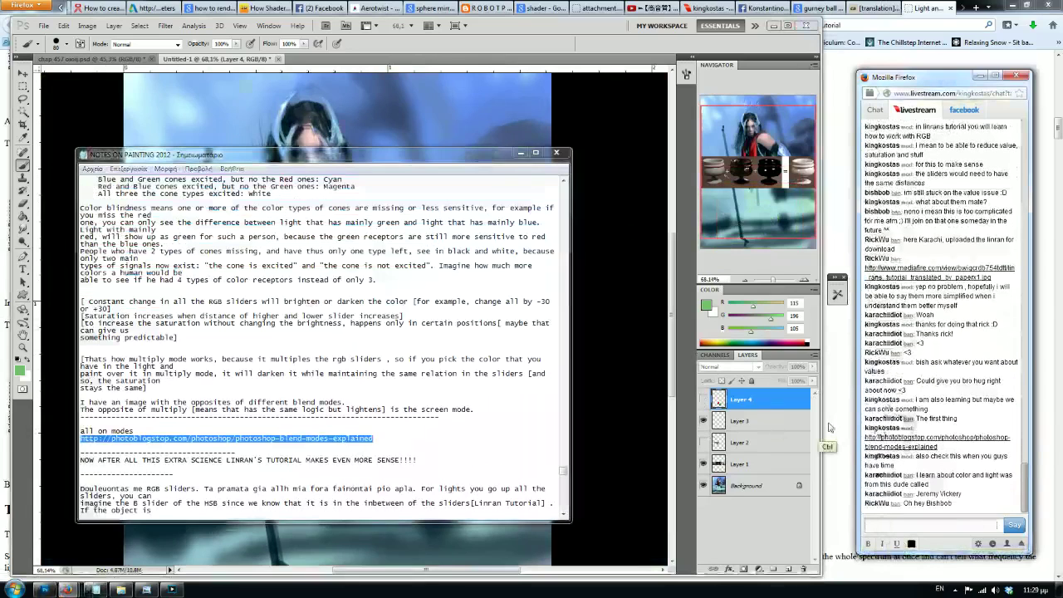
type("dunno let me check :D")
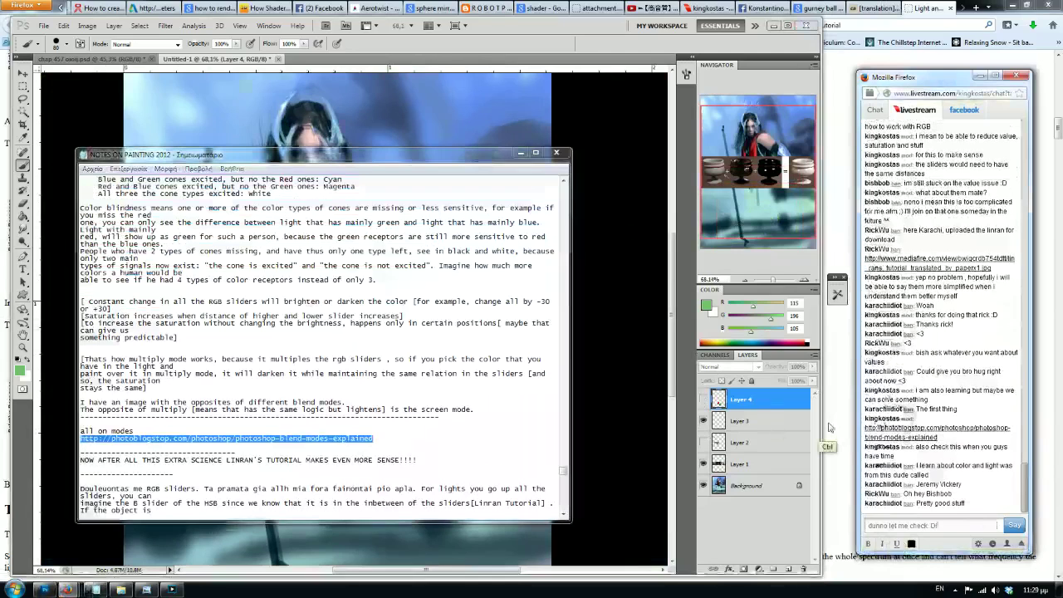
key("Return")
left_click_drag(961, 475, 914, 480)
key("ctrl+c")
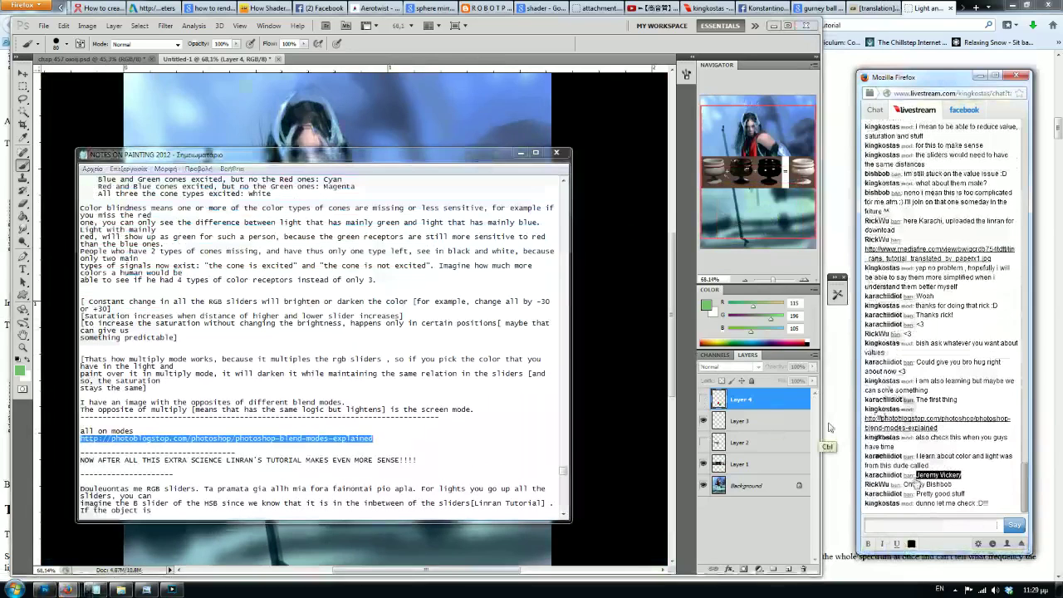
left_click(953, 25)
Step: Google the artist's name in a new tab and open their site in another tab
key("ctrl+t")
left_click(969, 23)
key("ctrl+v")
key("Return")
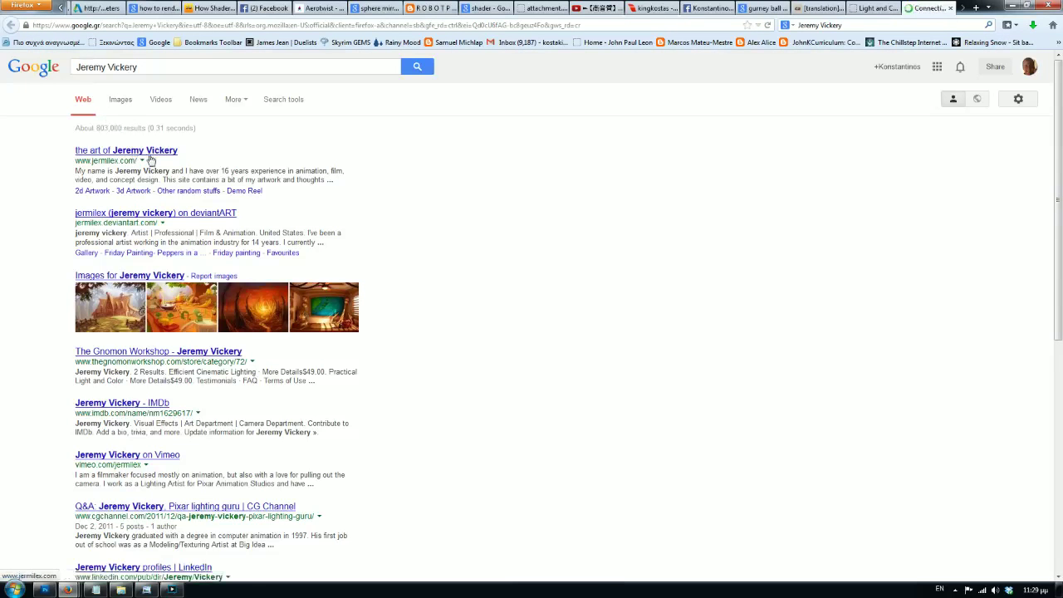
right_click(154, 152)
left_click(174, 160)
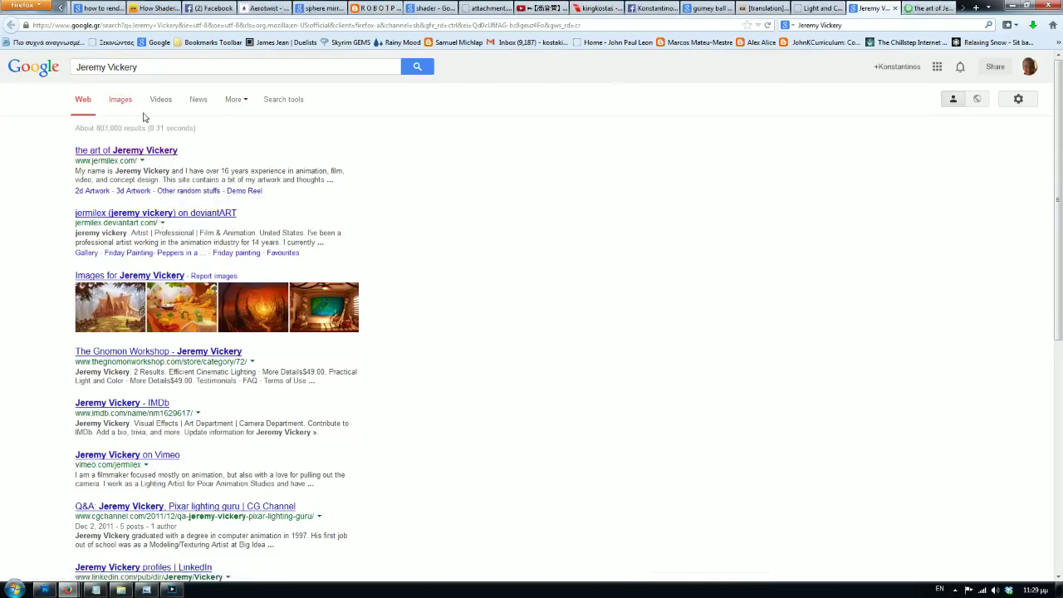
left_click(120, 99)
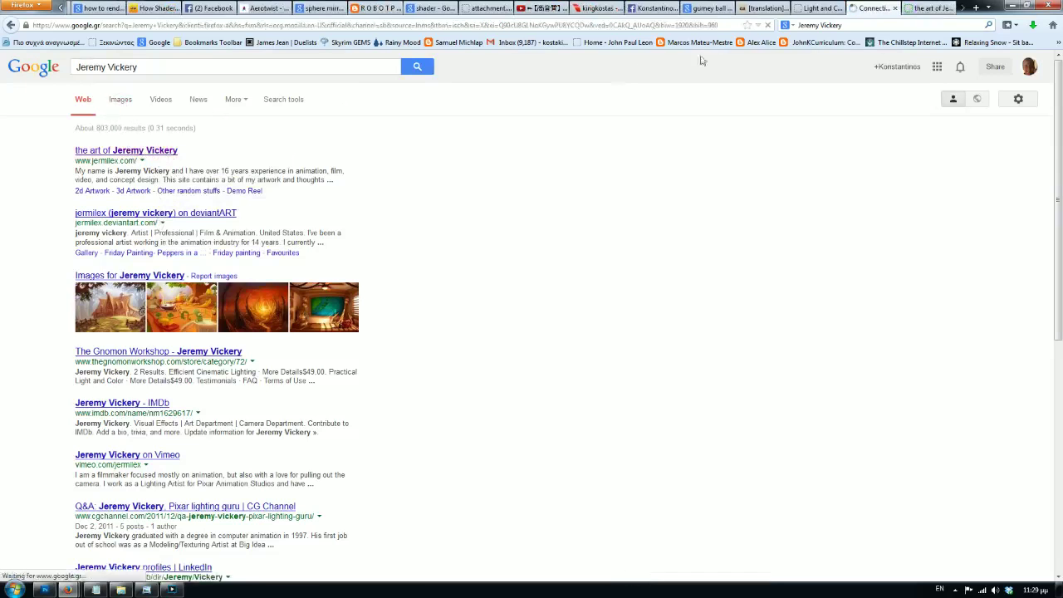
Step: Browse the Color Keys images on the artist's 2d Artwork page, then bring back Photoshop and the chat
key("ctrl+Tab")
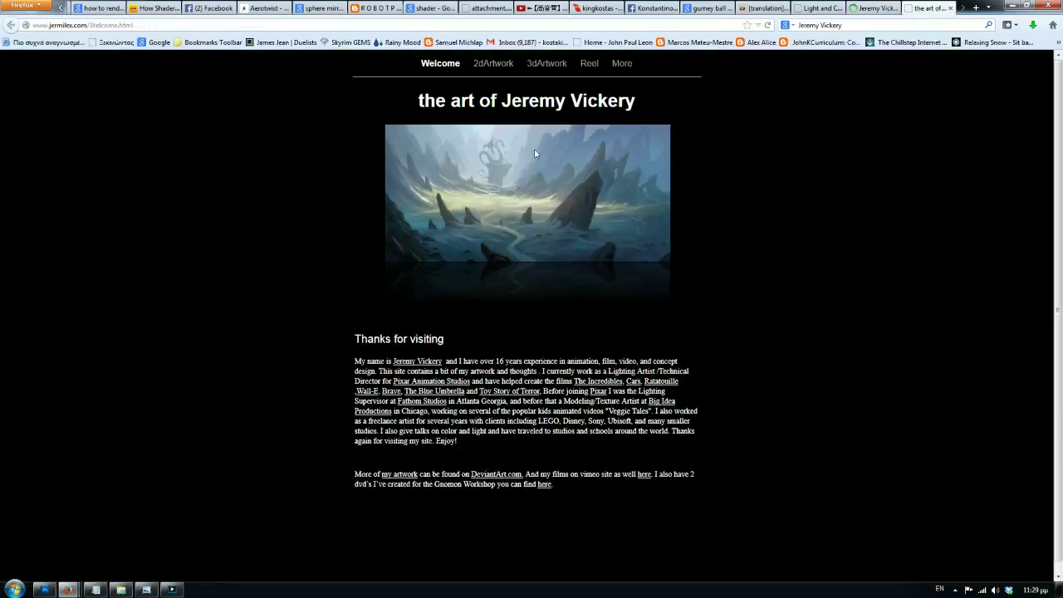
left_click(488, 73)
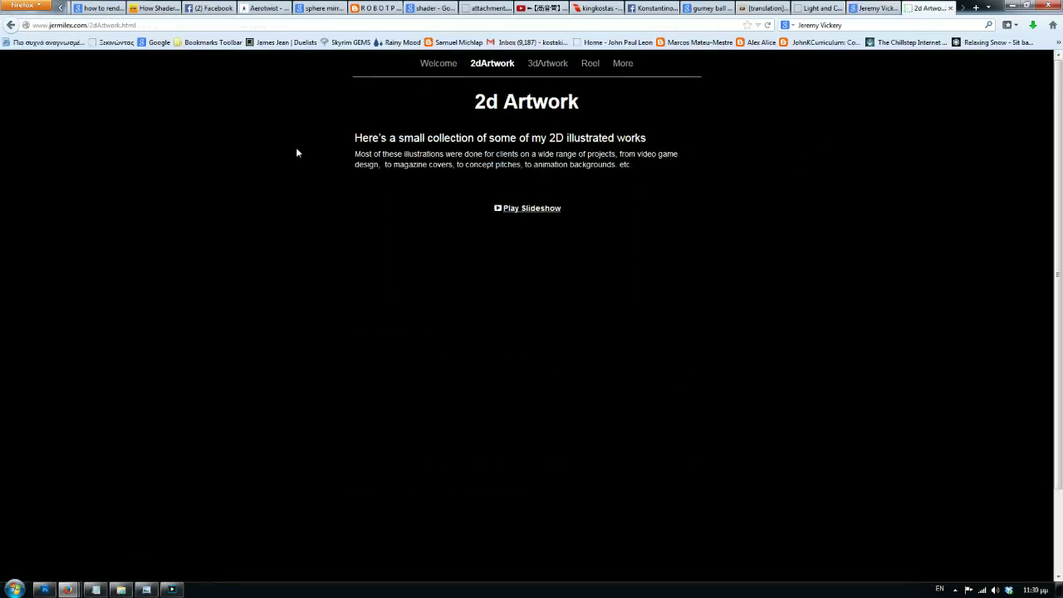
left_click(444, 264)
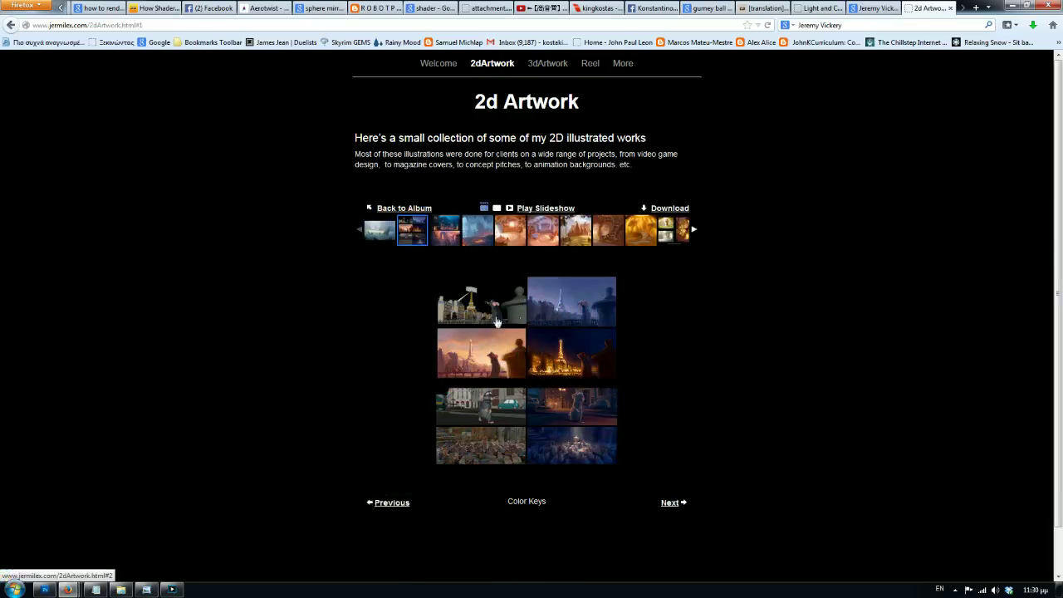
left_click(489, 317)
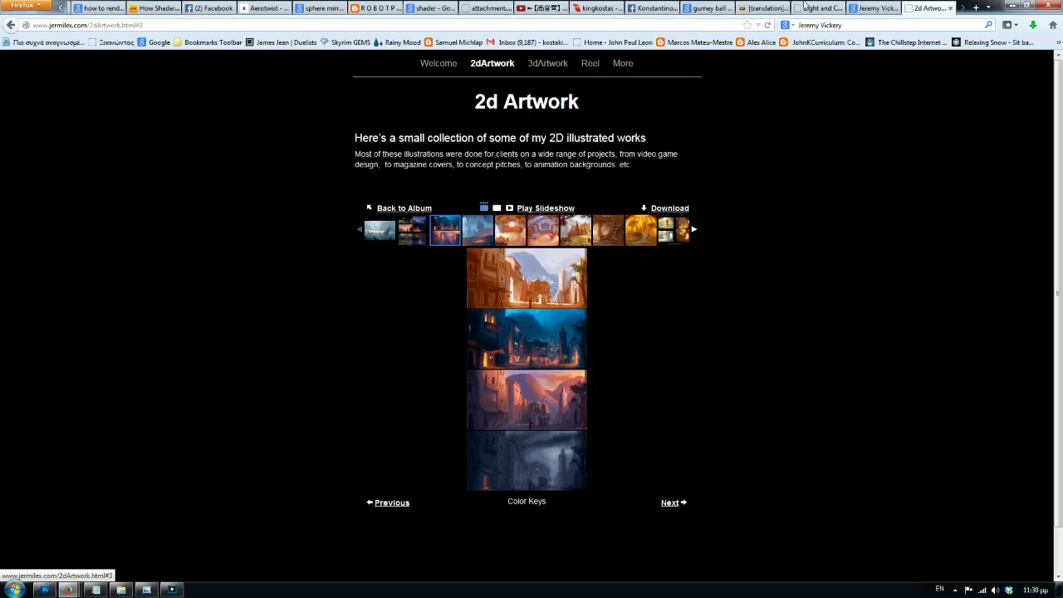
left_click(46, 590)
mouse_move(68, 590)
left_click(320, 531)
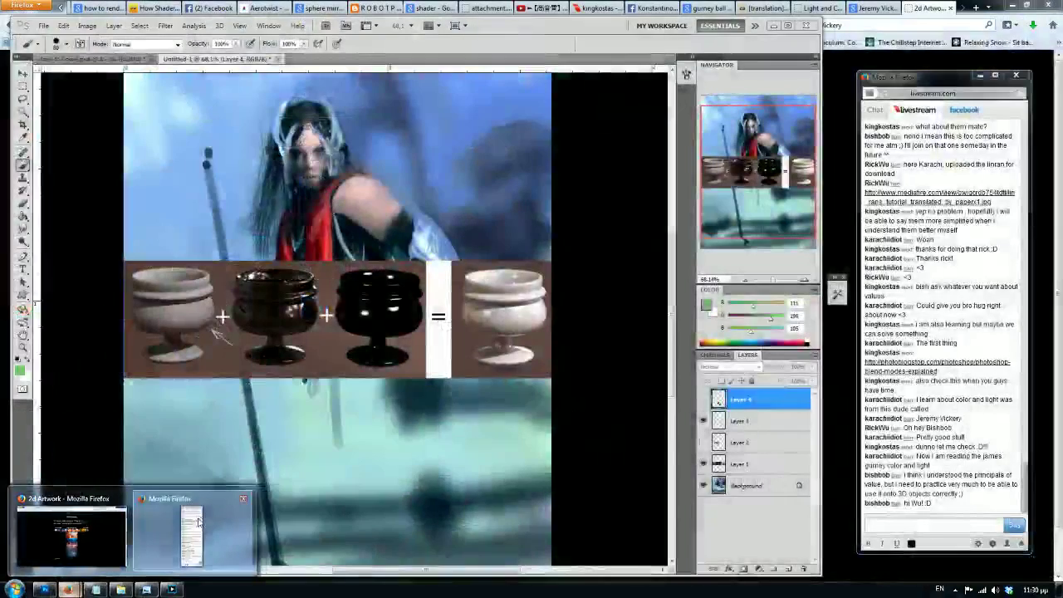
Step: Reply in chat 'cool mate, if you understood the principles then everything will be easier'
left_click(198, 520)
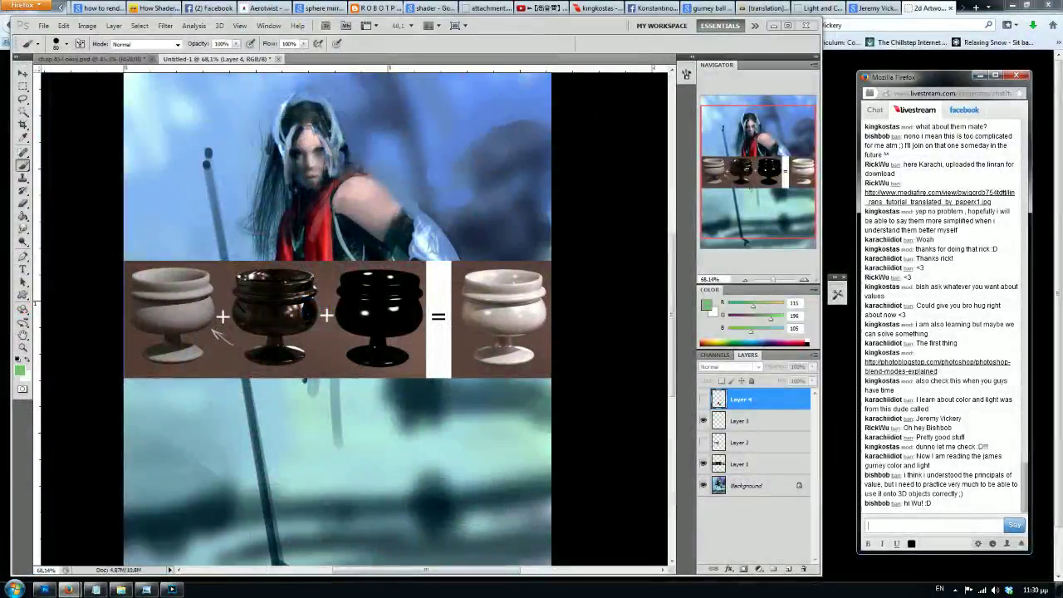
left_click(919, 524)
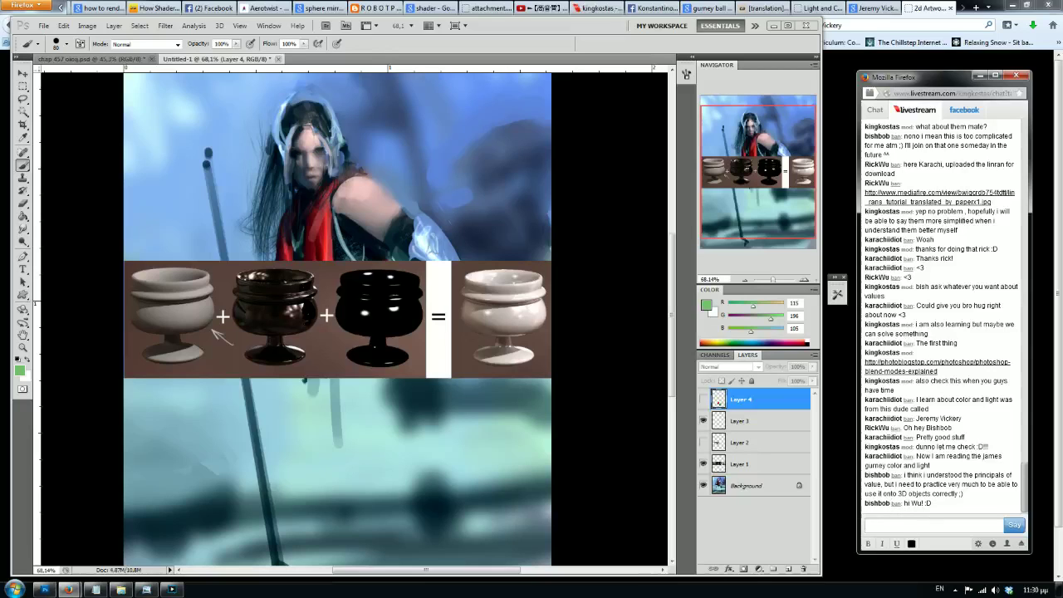
type("cool mate, if you understood the princip")
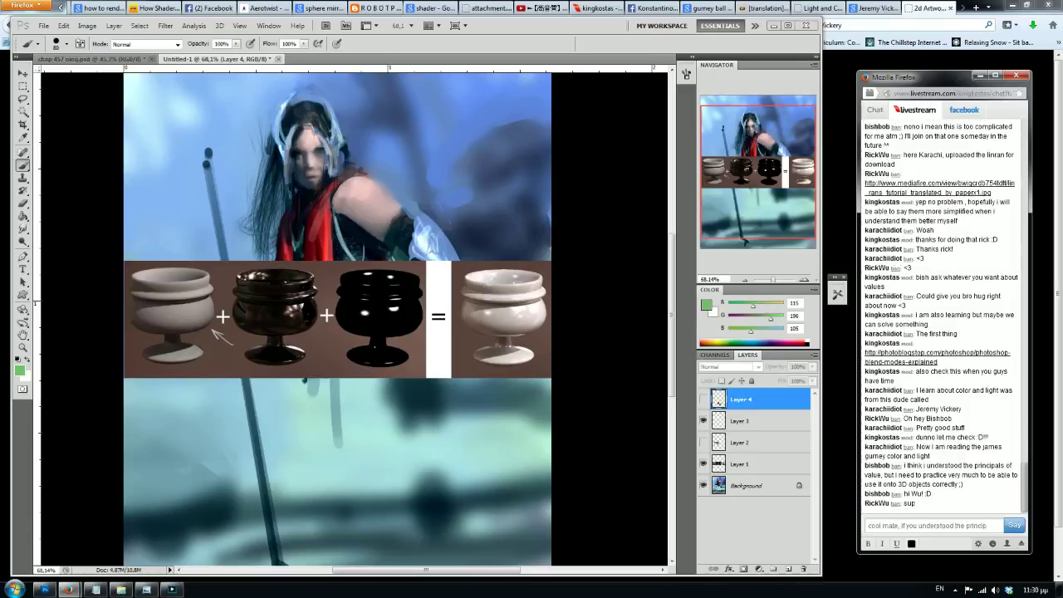
type("les then")
type(" everything will be easier")
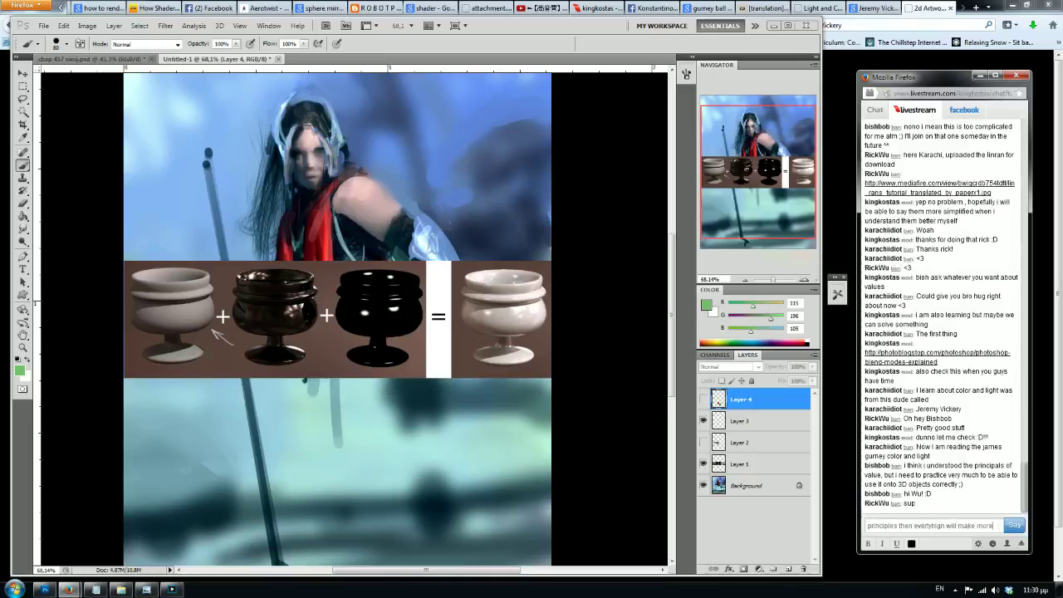
key("Return")
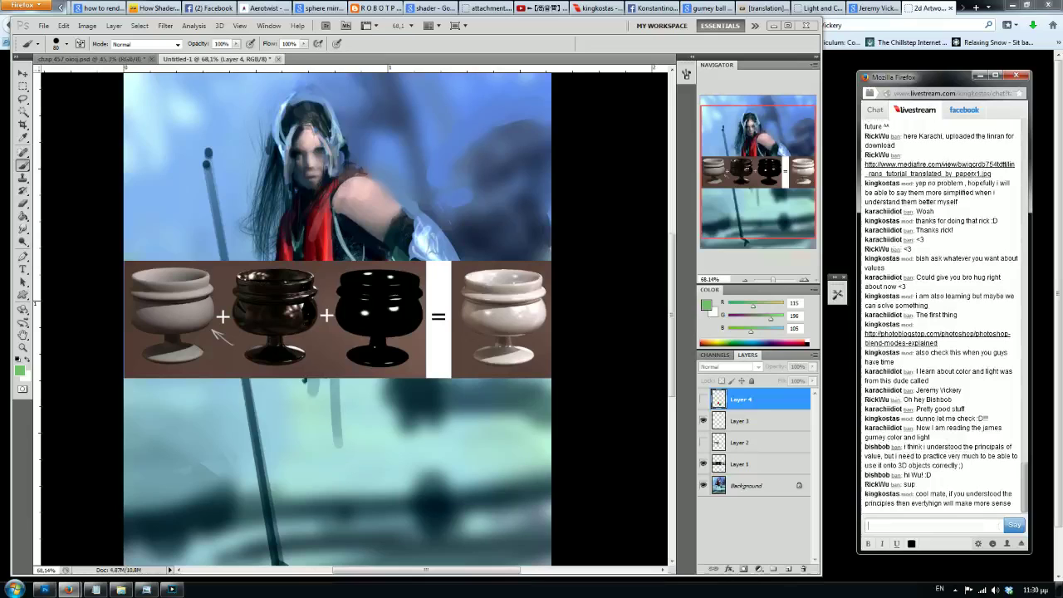
Step: Send messages hoping highlights make things clearer and advising to judge them by material
left_click(653, 276)
left_click(898, 536)
type("i hope high")
type("light makes things more clear")
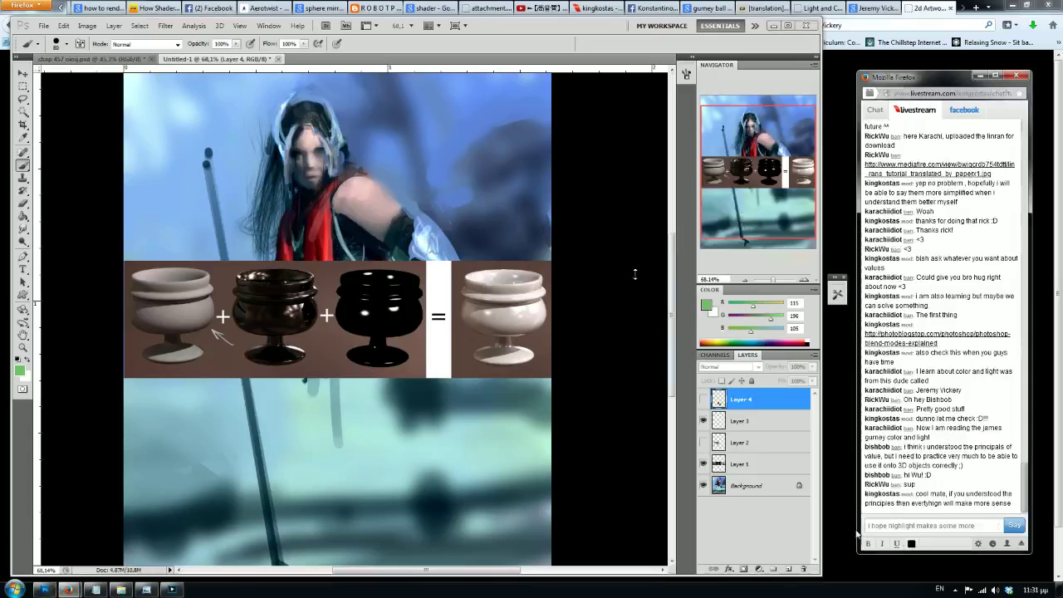
key("Return")
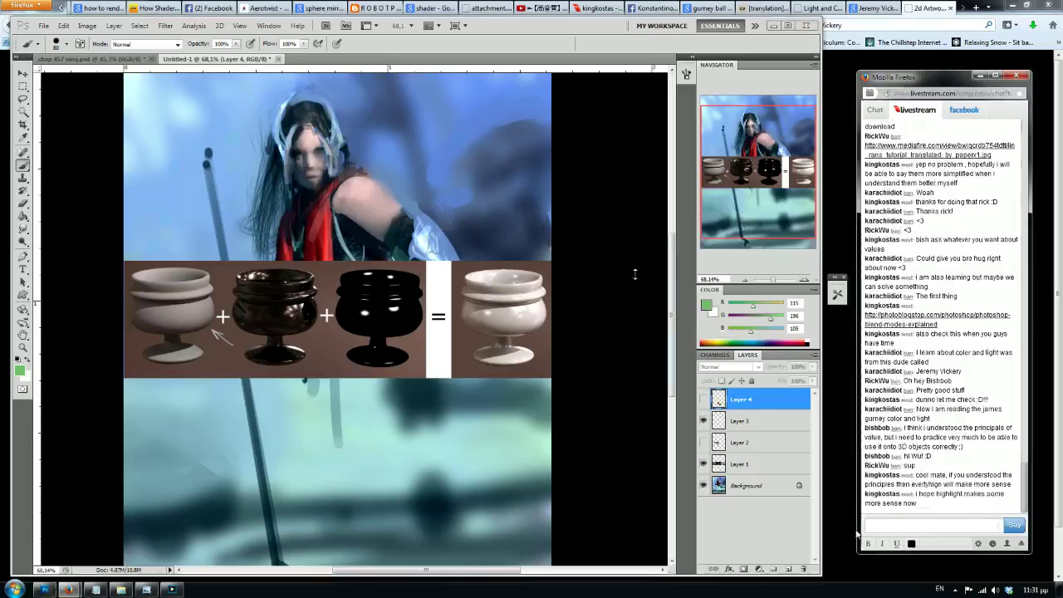
type("so worry for it mostly")
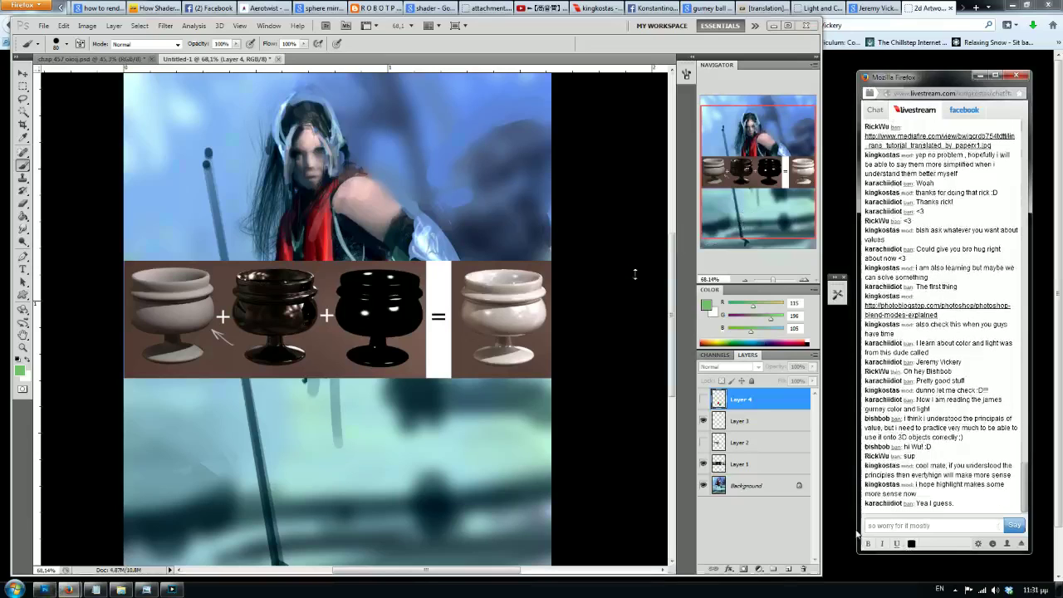
type(" according to your")
type(" materia")
type("l and")
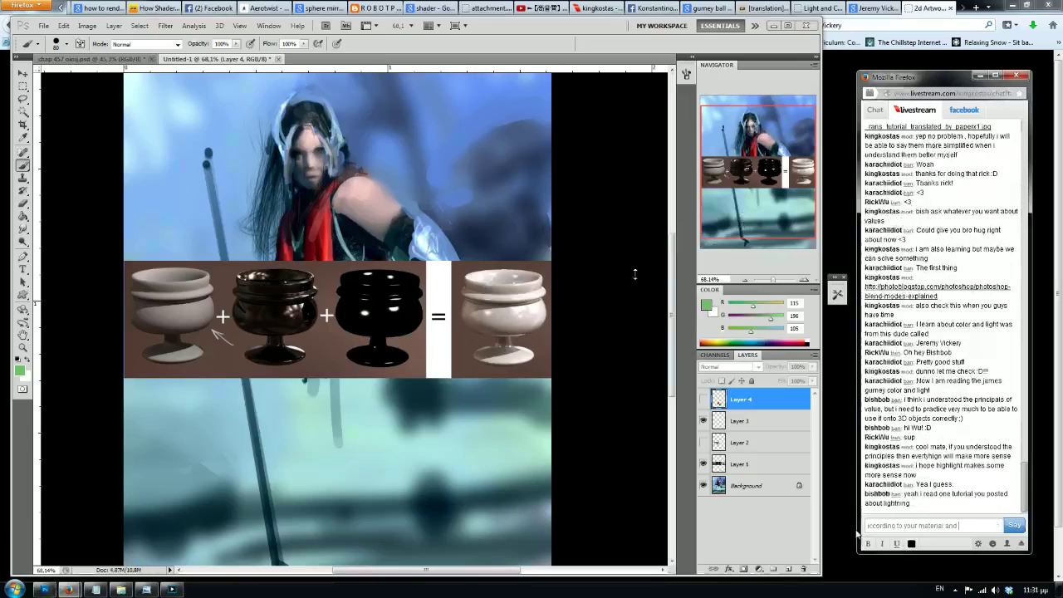
type(" tha be caref")
key("Return")
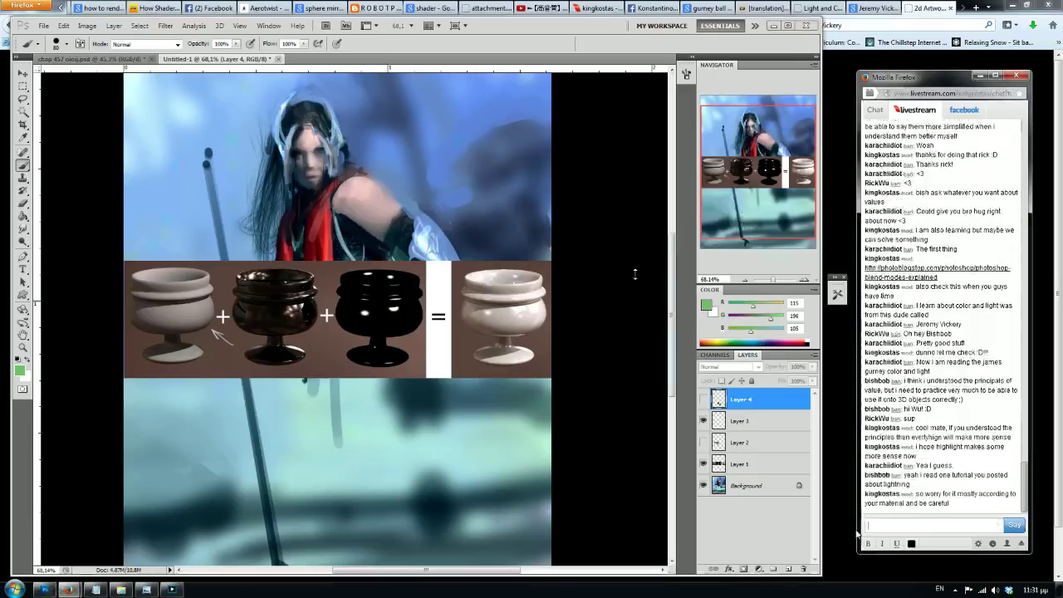
Step: Hide Layer 3, toggle the Layer 2 sphere diagram on and off, and select Layer 3
left_click(575, 293)
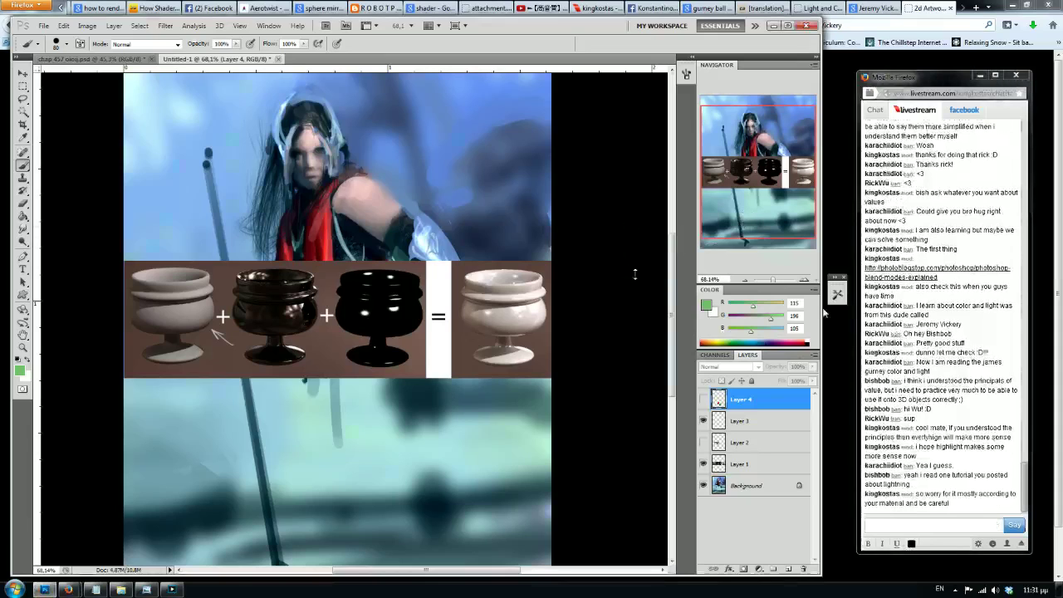
left_click(703, 421)
left_click(703, 441)
left_click(703, 441)
left_click(749, 425)
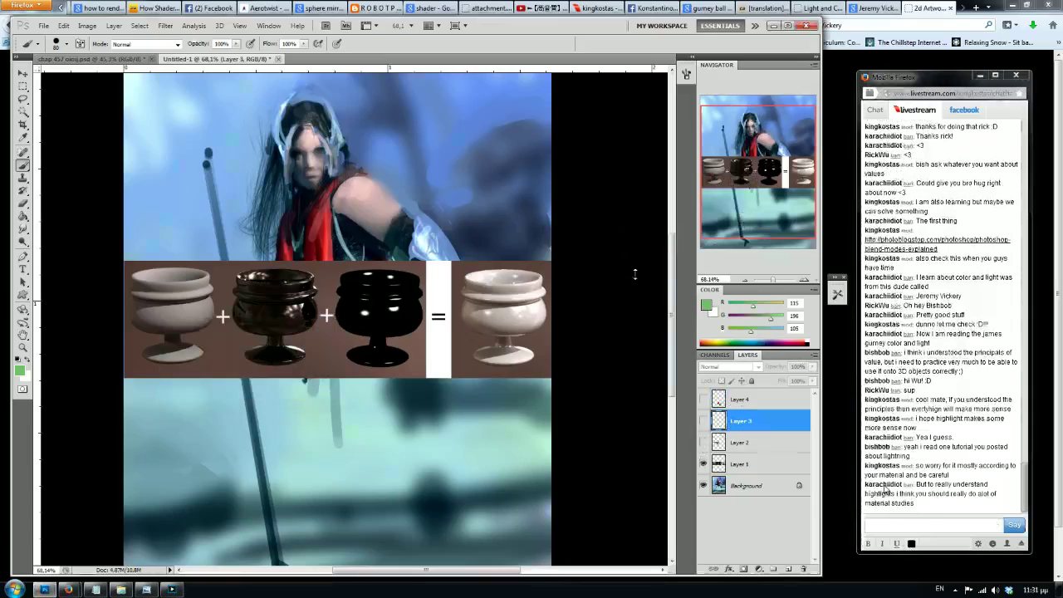
Step: Send an agreeing reply and explain Loomis placed highlights where the centre light hits planes facing the source
left_click(903, 527)
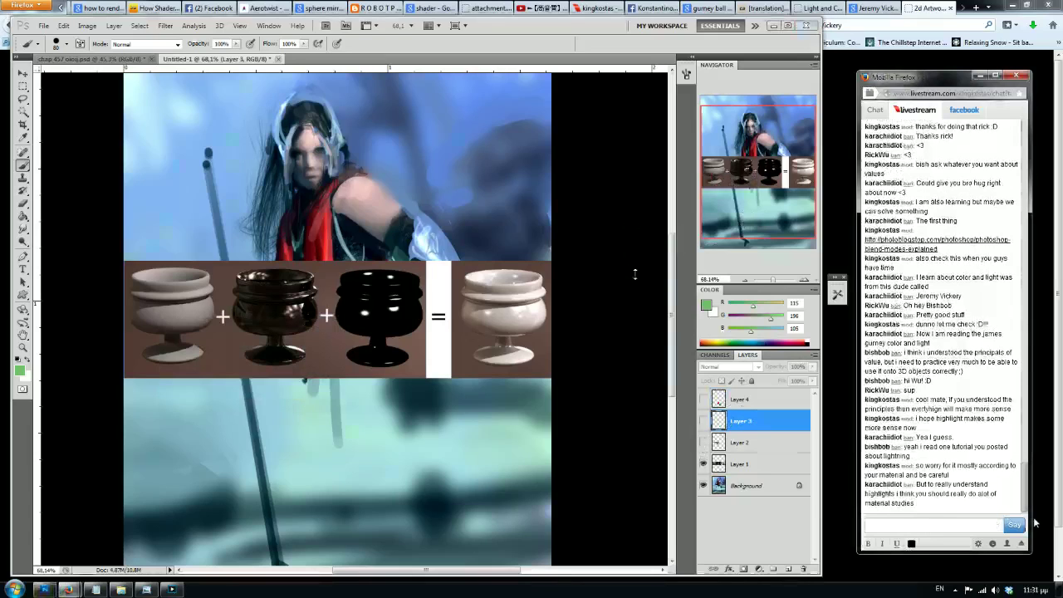
key("BackSpace")
type("that")
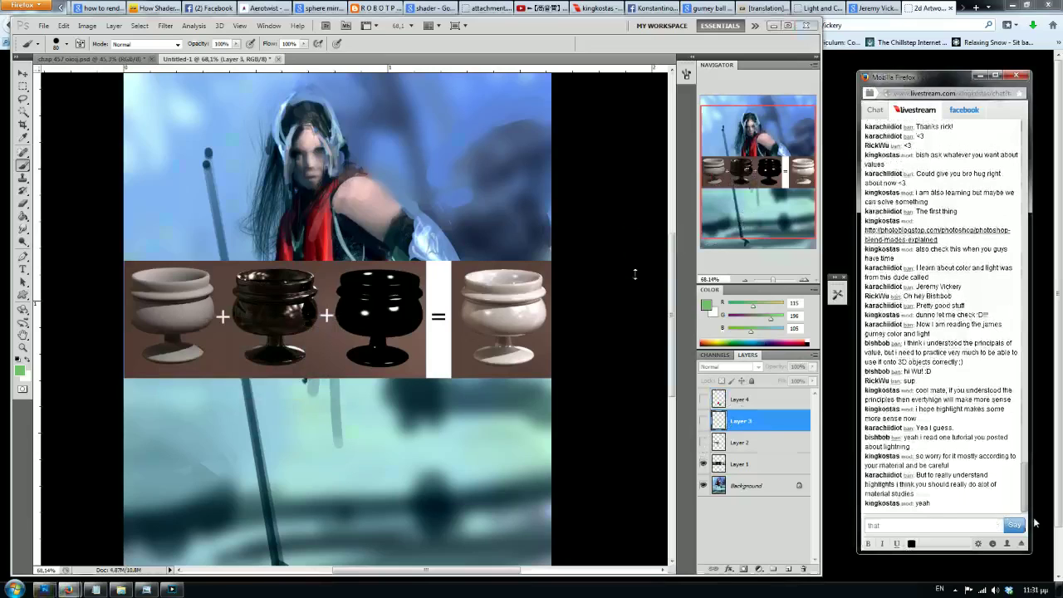
type(" will help a c")
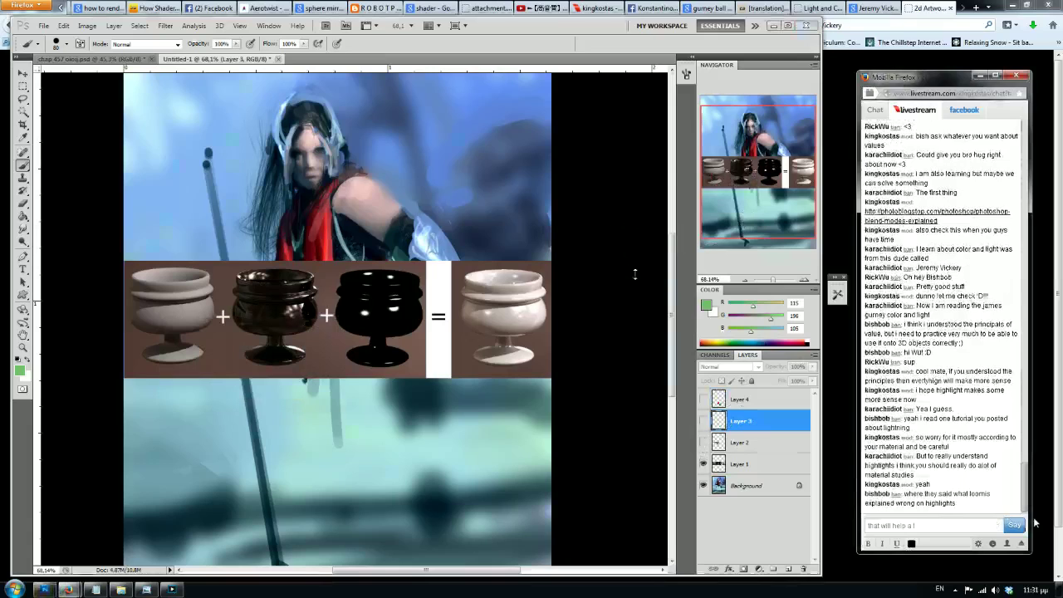
type("ot")
key("Return")
type("yeah thats true bish")
key("Return")
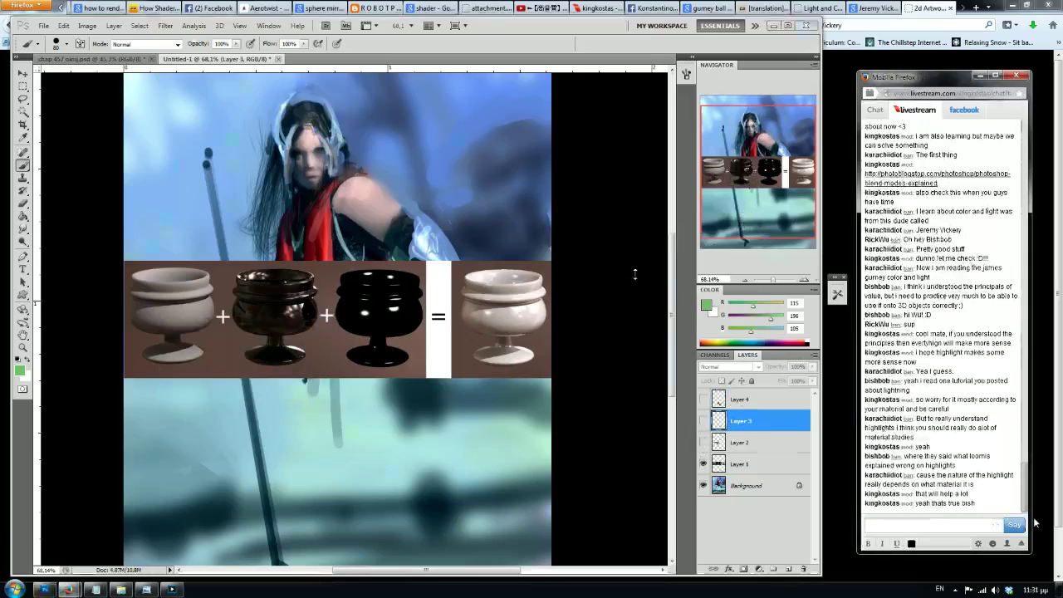
type("loomis thought that high")
type("light appear")
type("s where center light")
type(" is")
key("Return")
type("in planes tha")
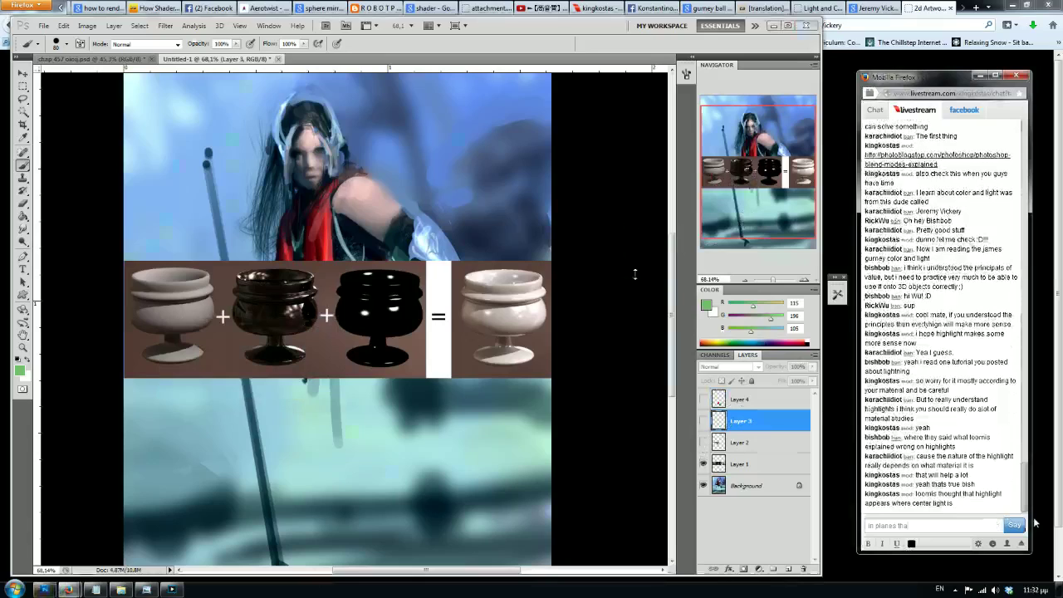
type("t face light source directly")
Step: Send the note about planes facing the light, then reveal and zoom into the Layer 2 sphere diagram
key("Return")
left_click(702, 445)
left_click(702, 445)
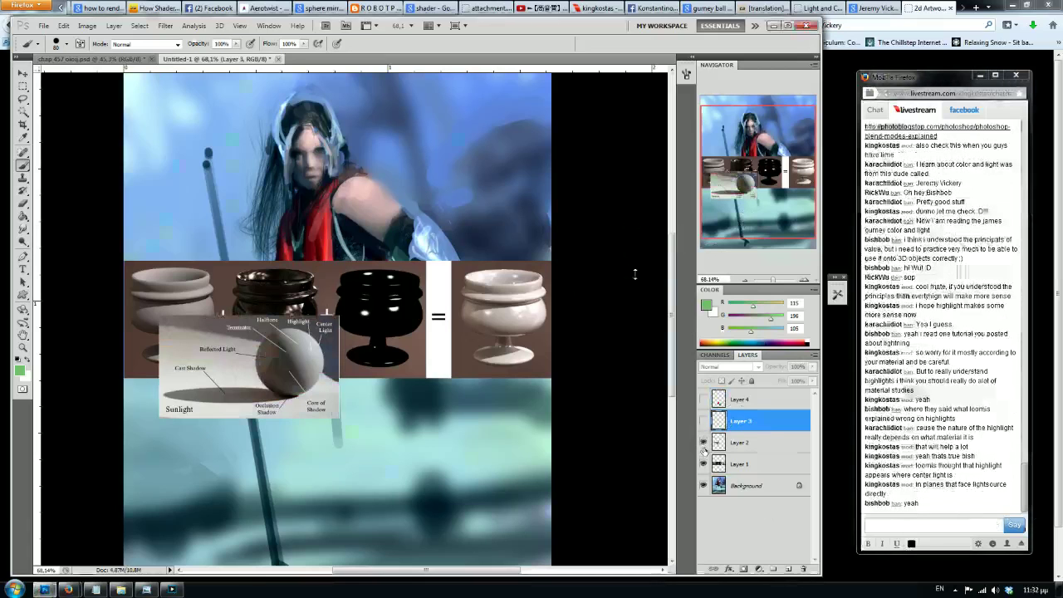
left_click_drag(302, 344, 365, 357)
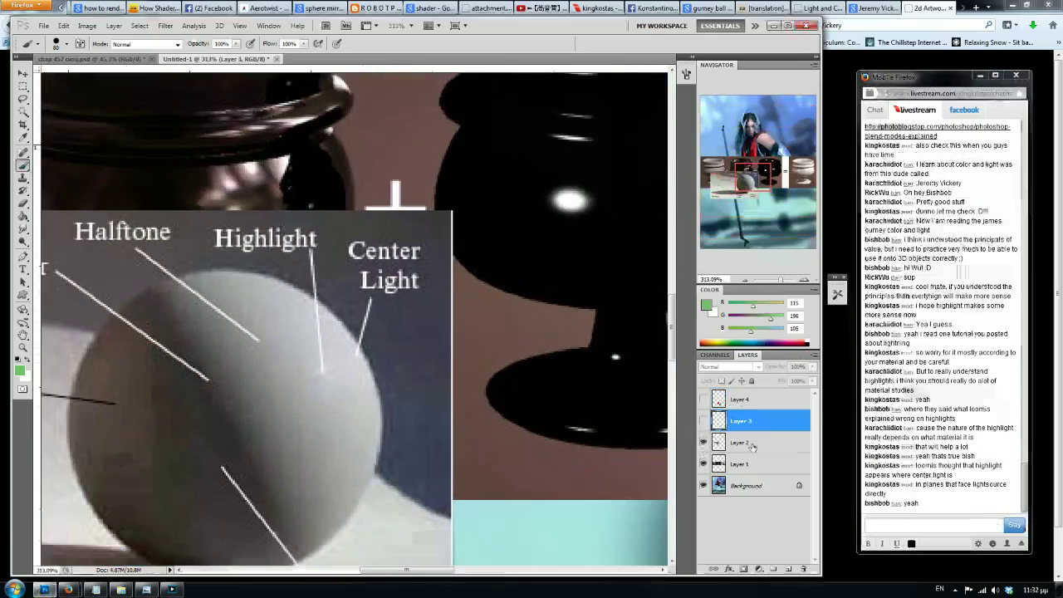
Step: On a new layer, try green circles around Center Light and the highlight, undo them, and view at 100%
left_click(788, 569)
left_click_drag(399, 216, 391, 217)
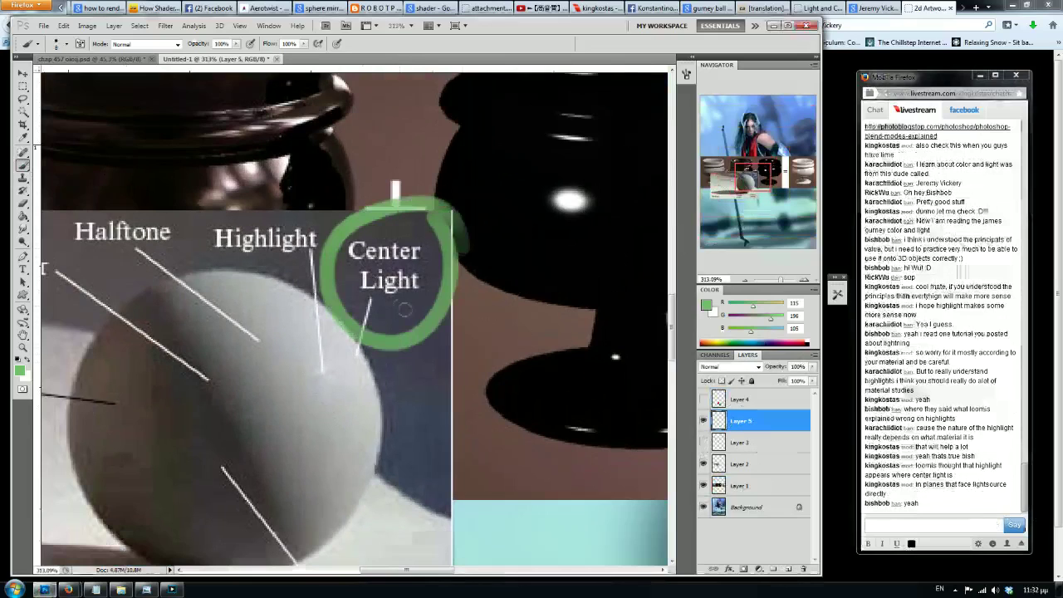
key("ctrl+z")
left_click_drag(335, 344, 331, 342)
key("ctrl+z")
left_click_drag(783, 281, 778, 284)
key("ctrl+1")
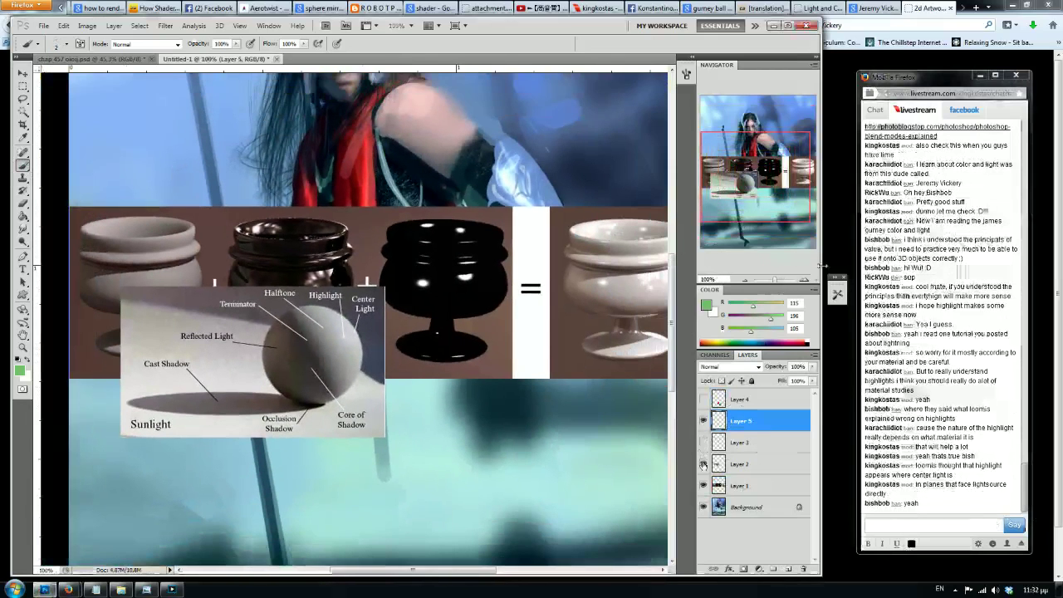
left_click_drag(764, 191, 769, 178)
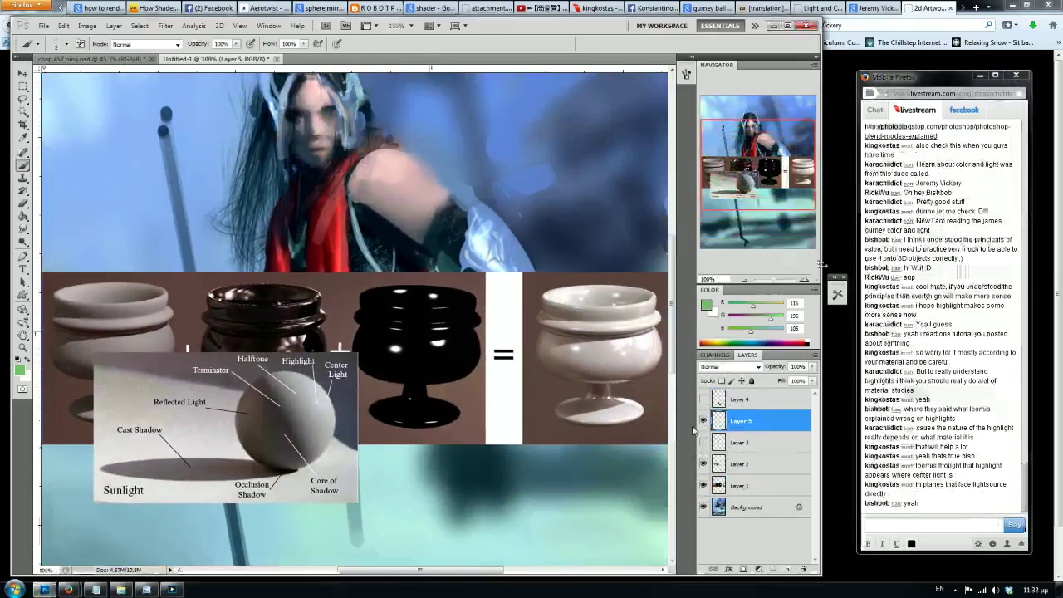
left_click(95, 590)
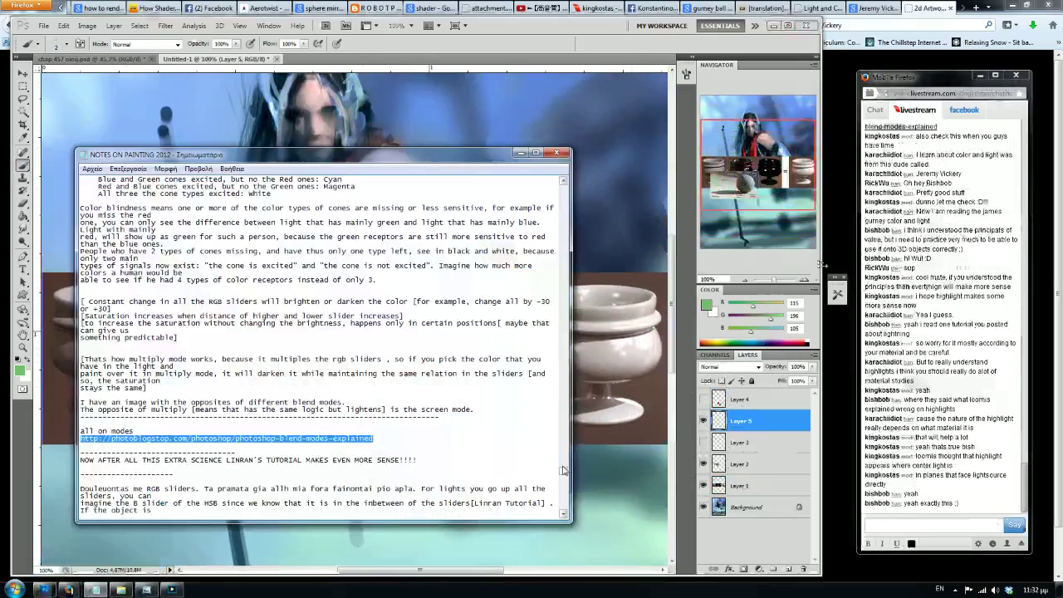
Step: Scroll the NOTES ON PAINTING 2012 file up to the Ron Lemen colour theory and keenewilson links
left_click(903, 525)
left_click_drag(563, 466, 563, 465)
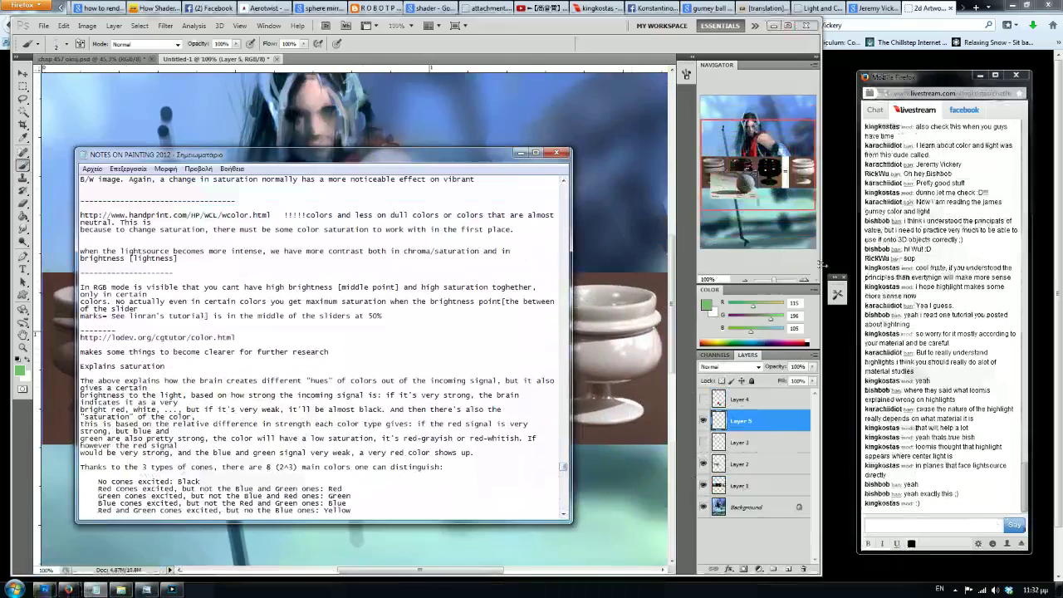
scroll(317, 346, "up", 1)
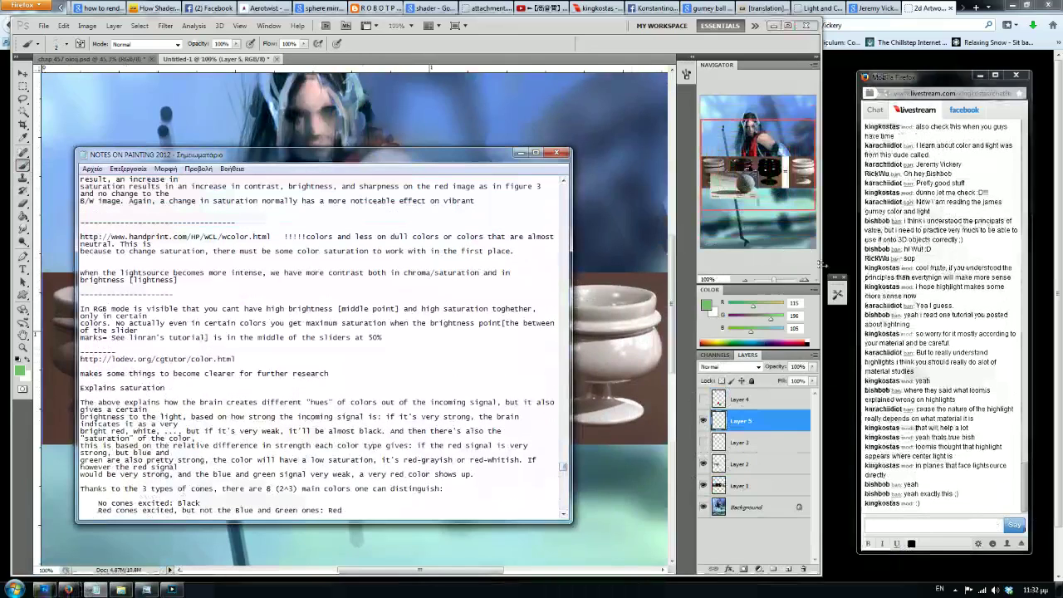
scroll(322, 347, "up", 2)
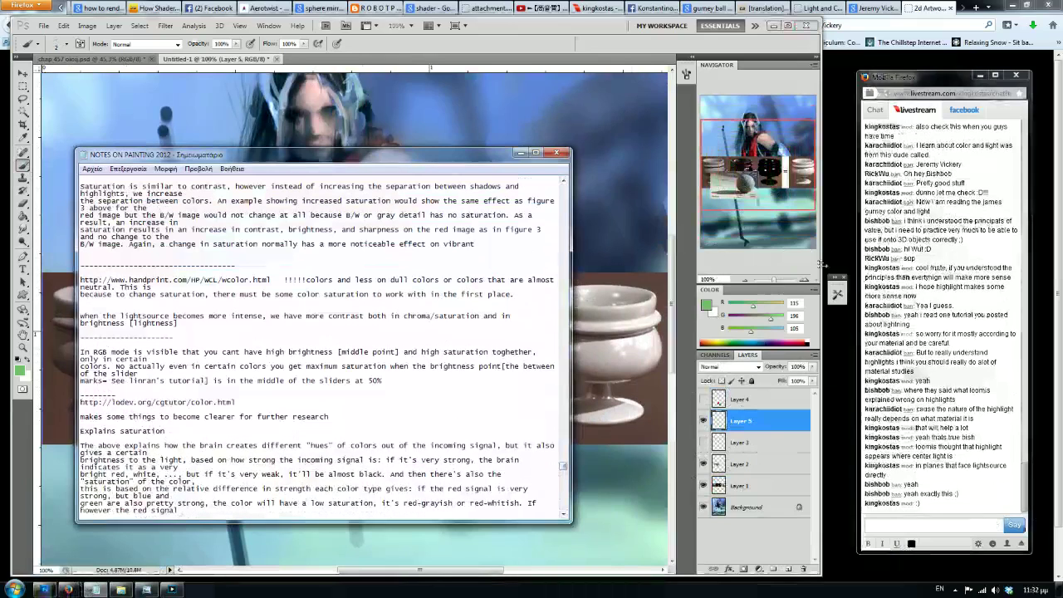
scroll(317, 346, "up", 1)
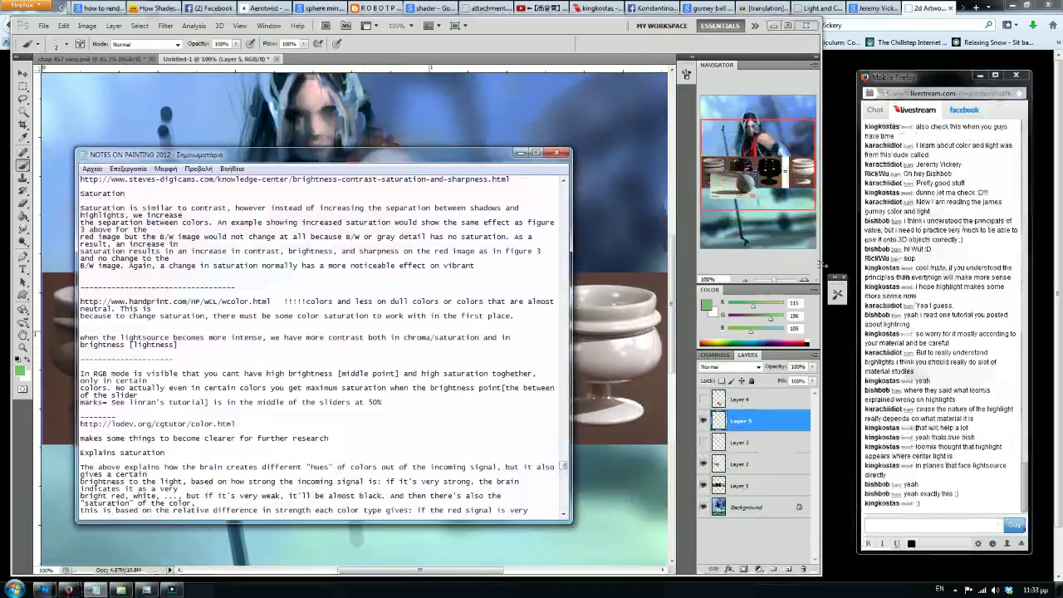
scroll(317, 345, "up", 1)
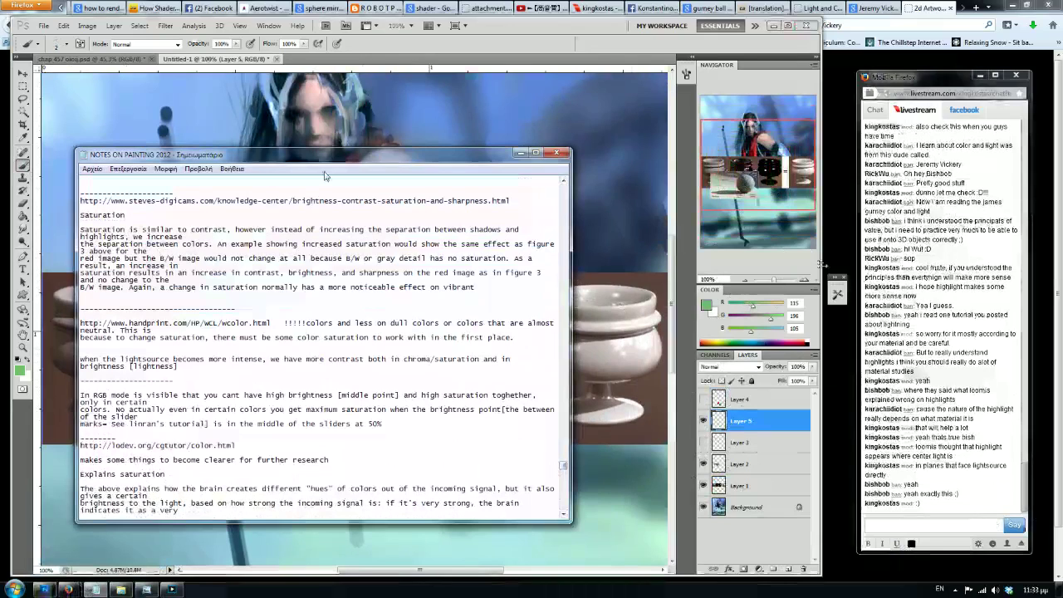
scroll(820, 264, "up", 9)
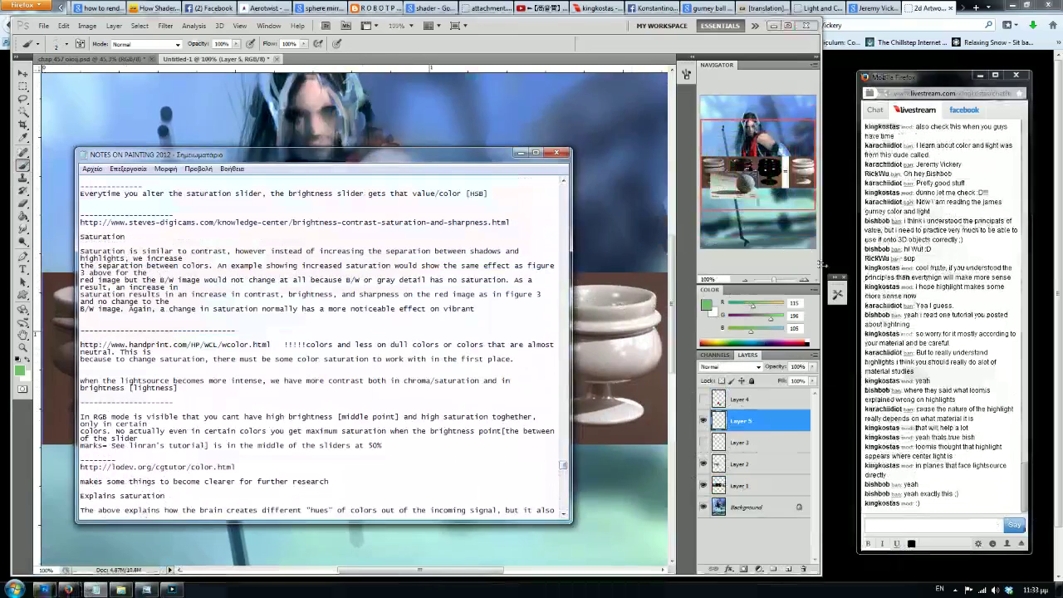
scroll(820, 264, "up", 4)
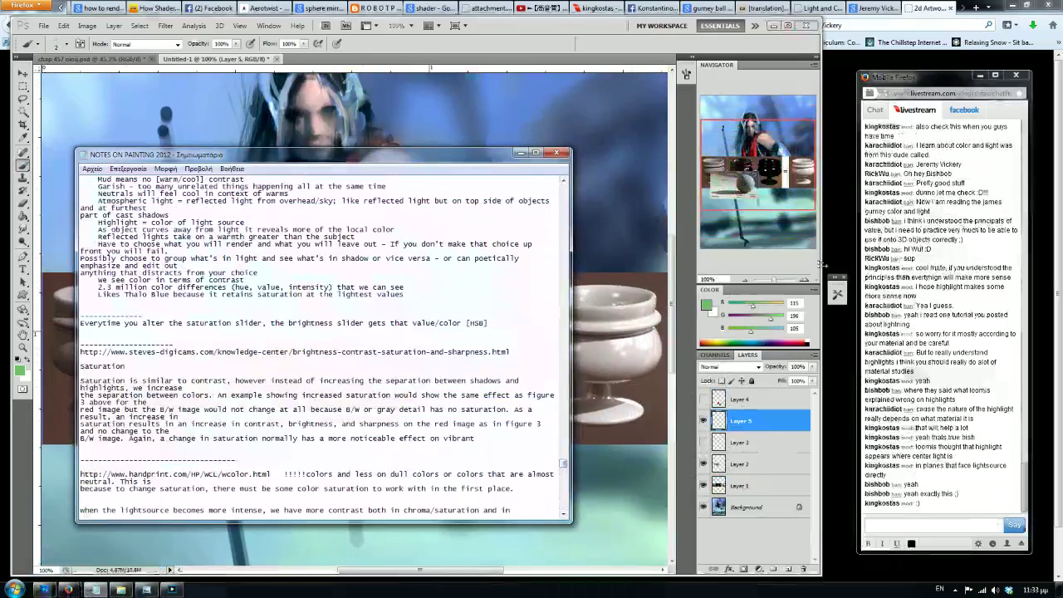
scroll(820, 264, "up", 1)
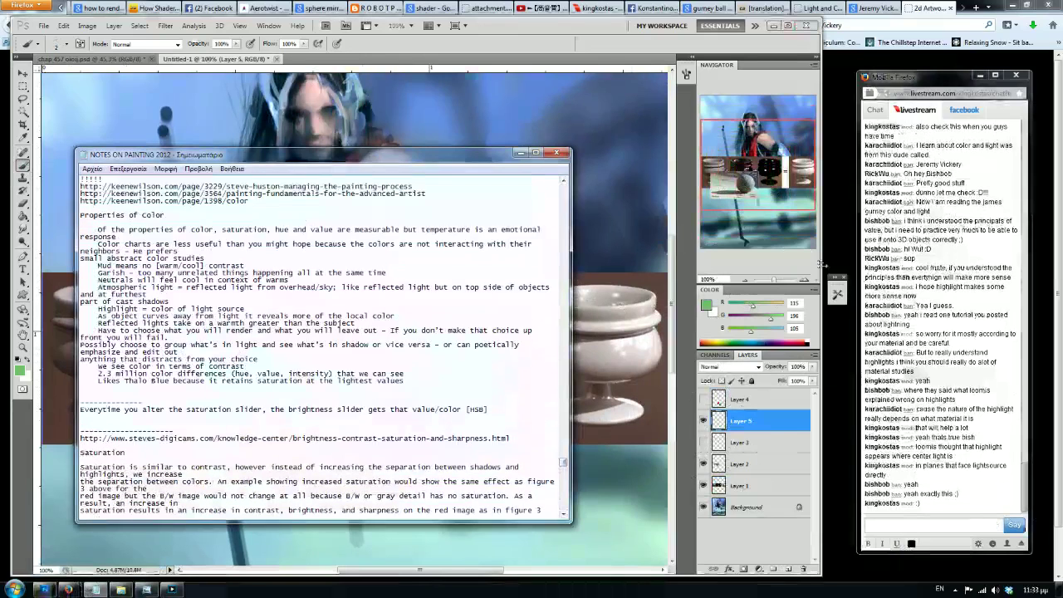
scroll(821, 264, "up", 4)
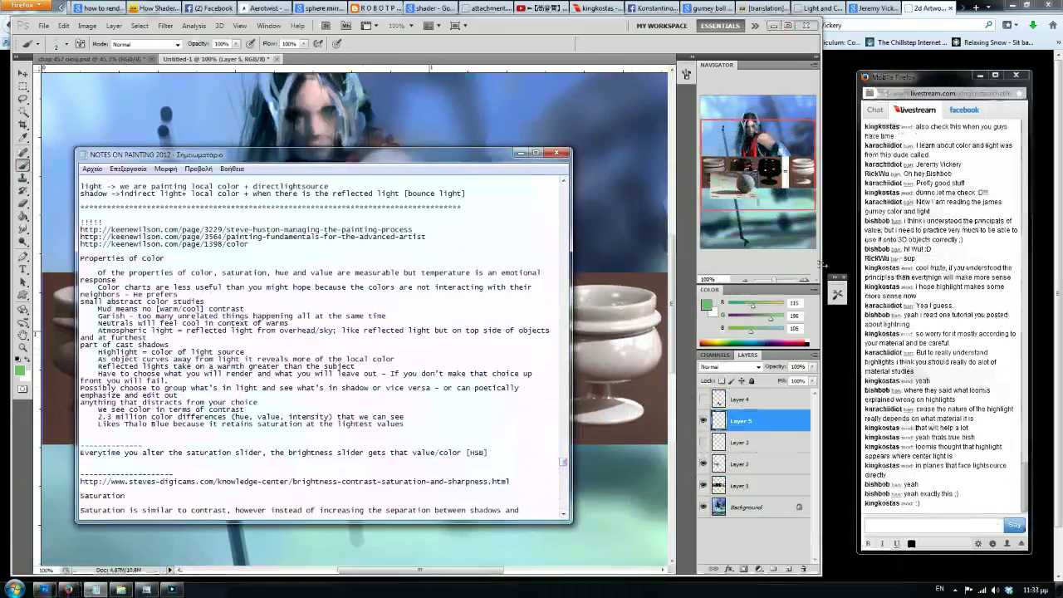
scroll(820, 264, "up", 1)
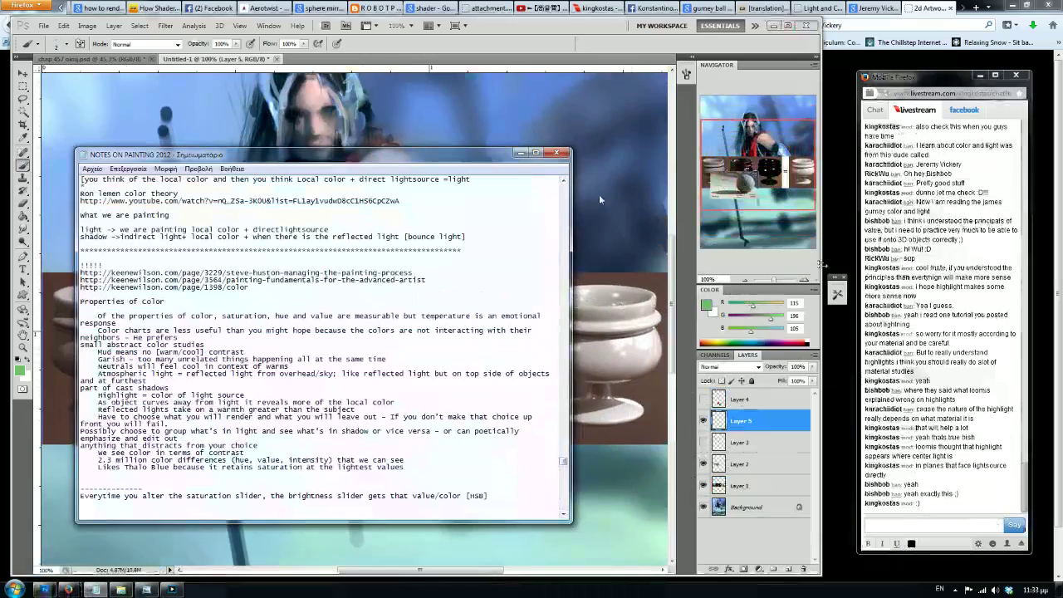
Step: Copy the keenewilson painting-process link, recommend the site's articles in chat, then post the link
mouse_move(81, 279)
left_mouse_down()
mouse_move(325, 272)
mouse_move(81, 273)
left_mouse_up()
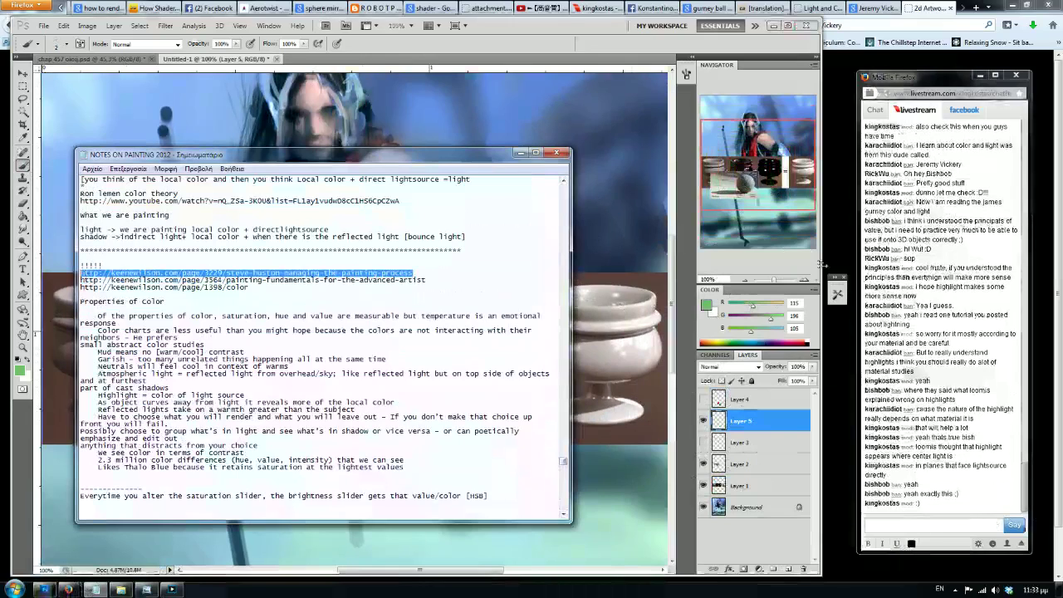
key("ctrl+c")
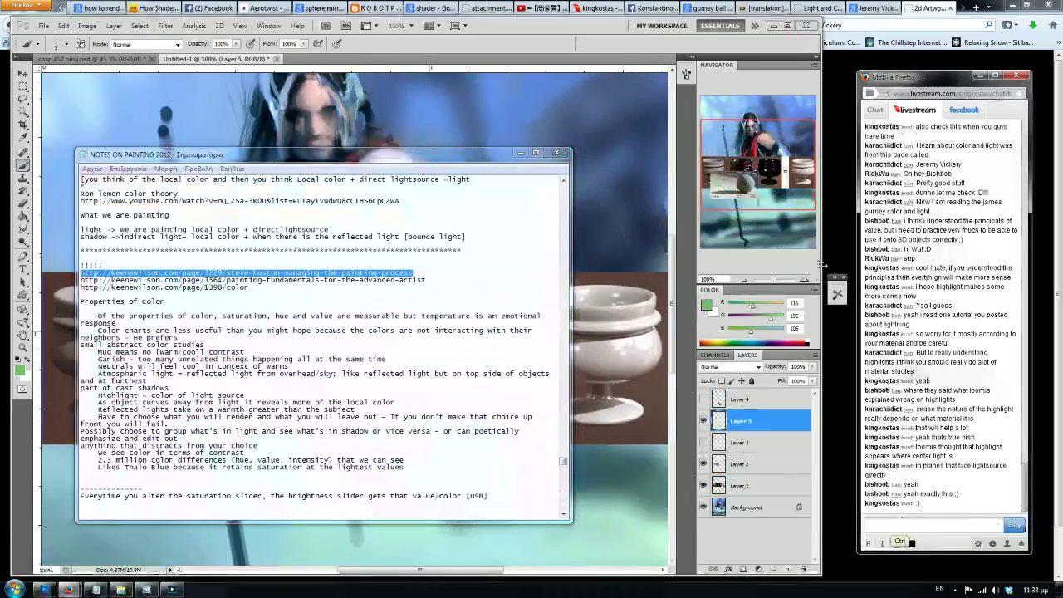
type("i had also found this nice site that has some great articles")
key("Return")
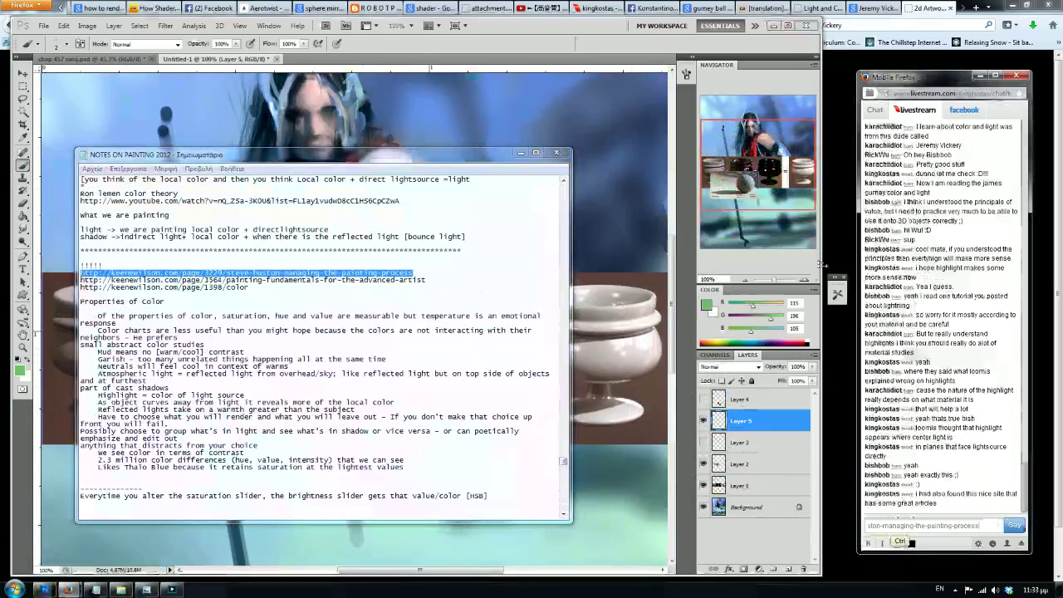
type("check it out when")
type(" you have time")
key("Return")
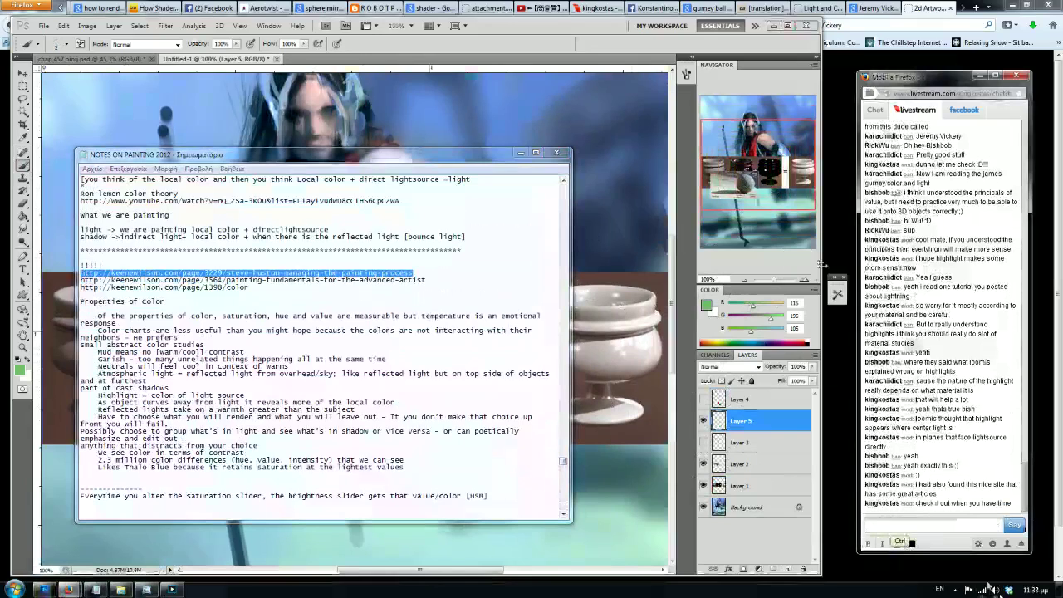
key("ctrl+v")
left_click(1013, 526)
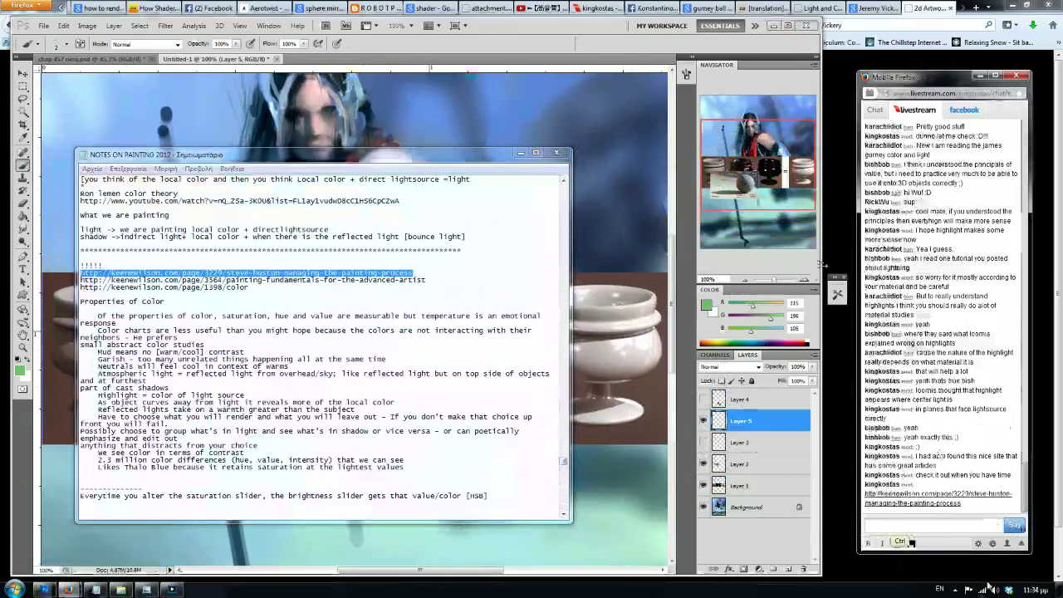
left_click(902, 488)
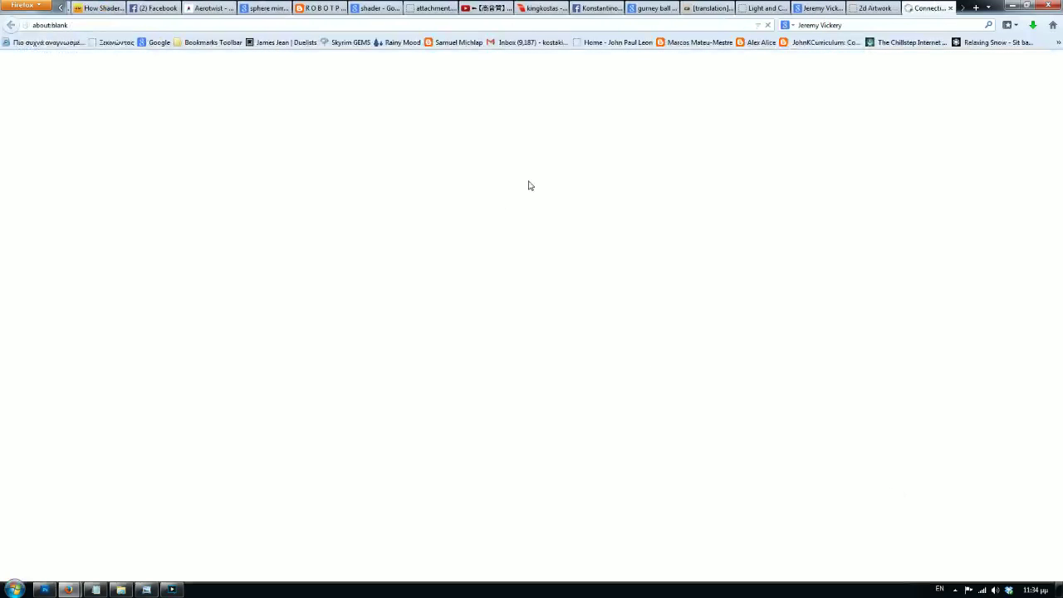
mouse_move(69, 589)
left_click(174, 549)
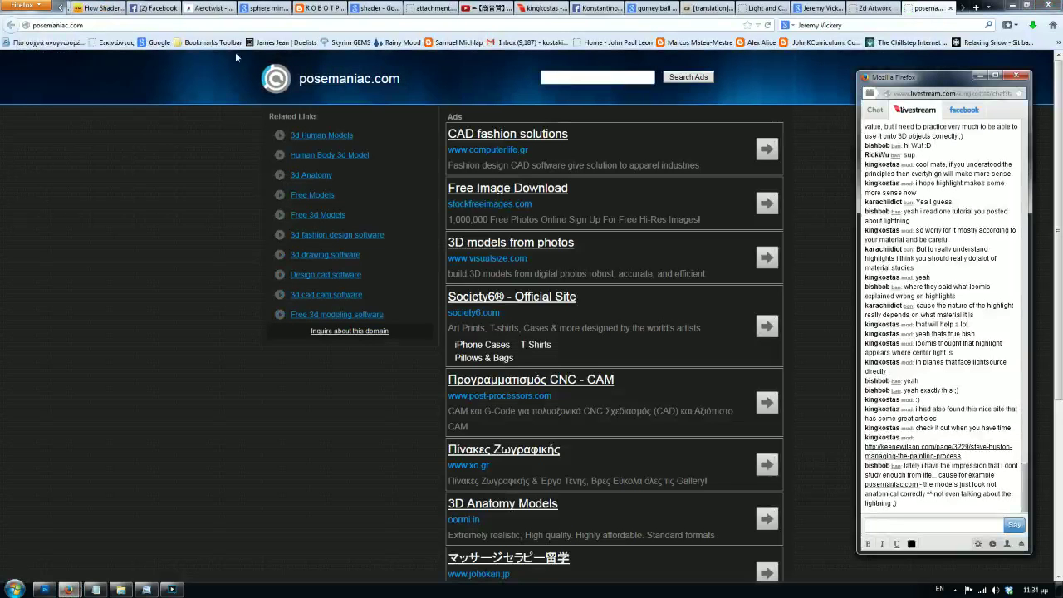
left_click(58, 25)
type("s")
key("Return")
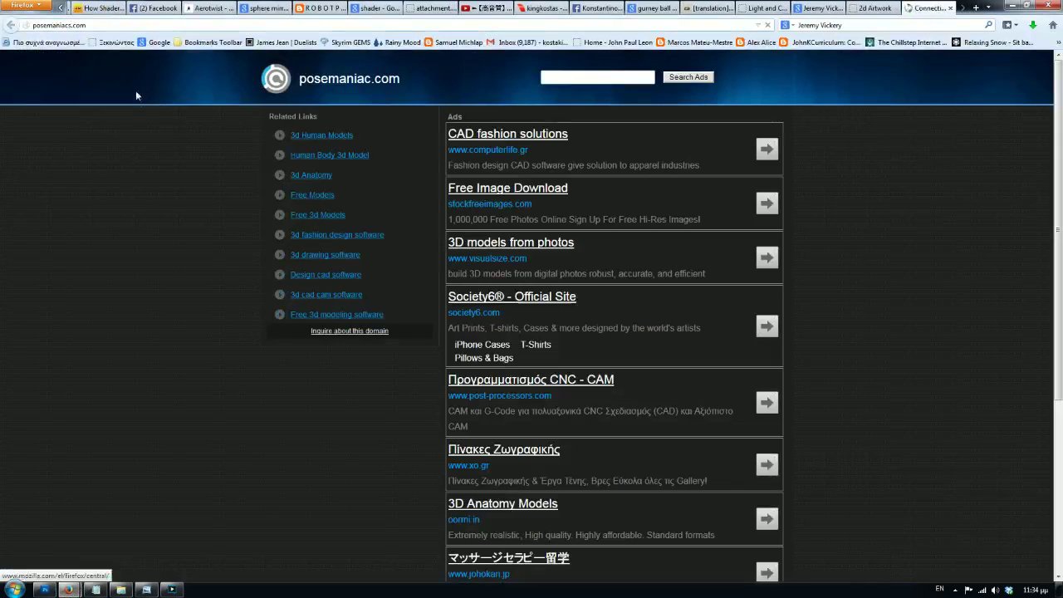
mouse_move(95, 589)
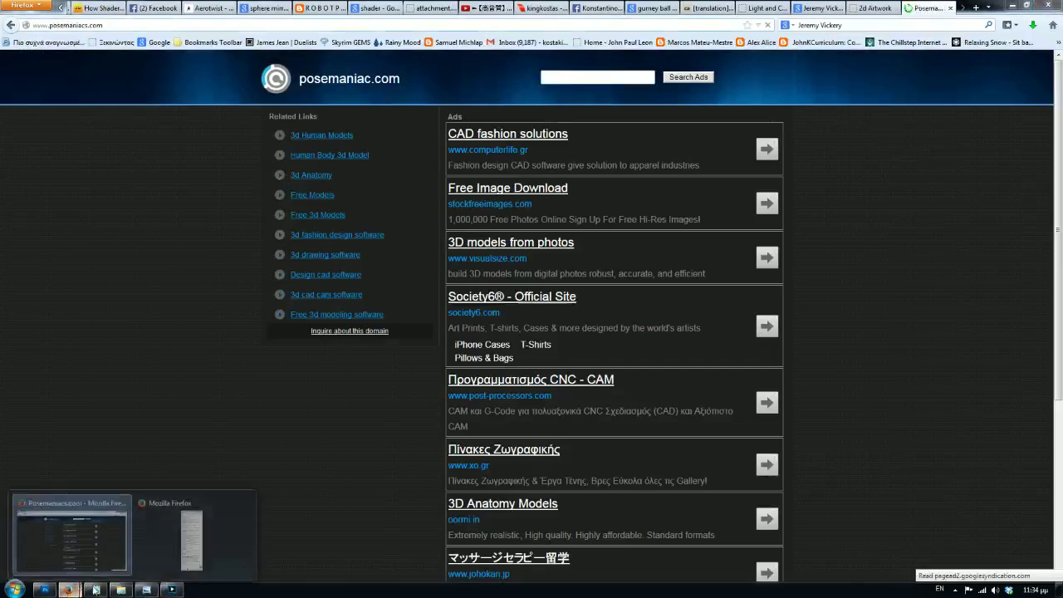
left_click(200, 544)
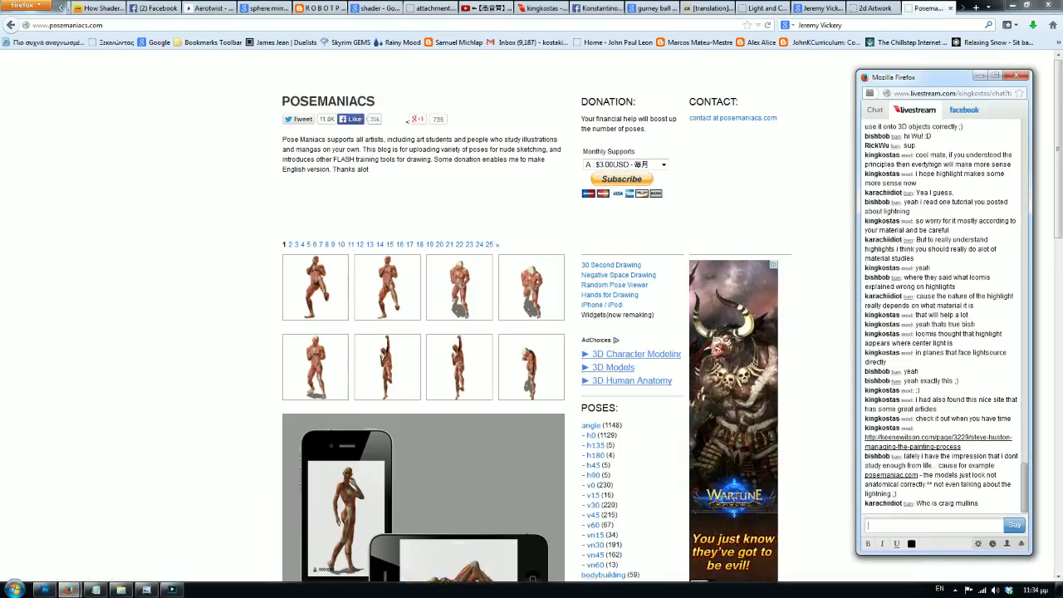
Step: Reply 'lol all are you really asking this?' and ':P', then note the link was shared before
type("lol all are you really")
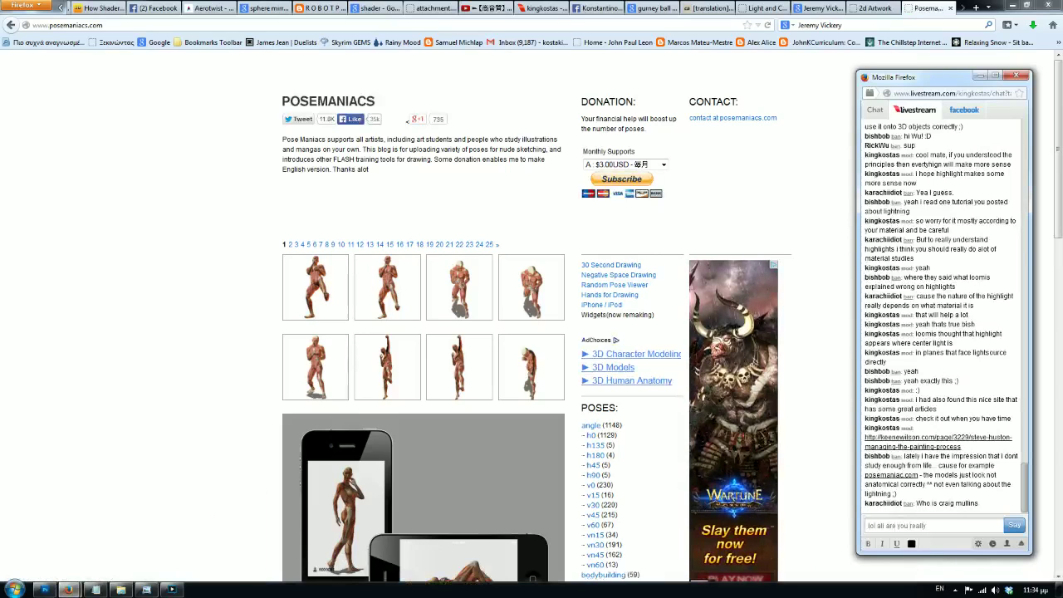
type(" asking this?")
key("Return")
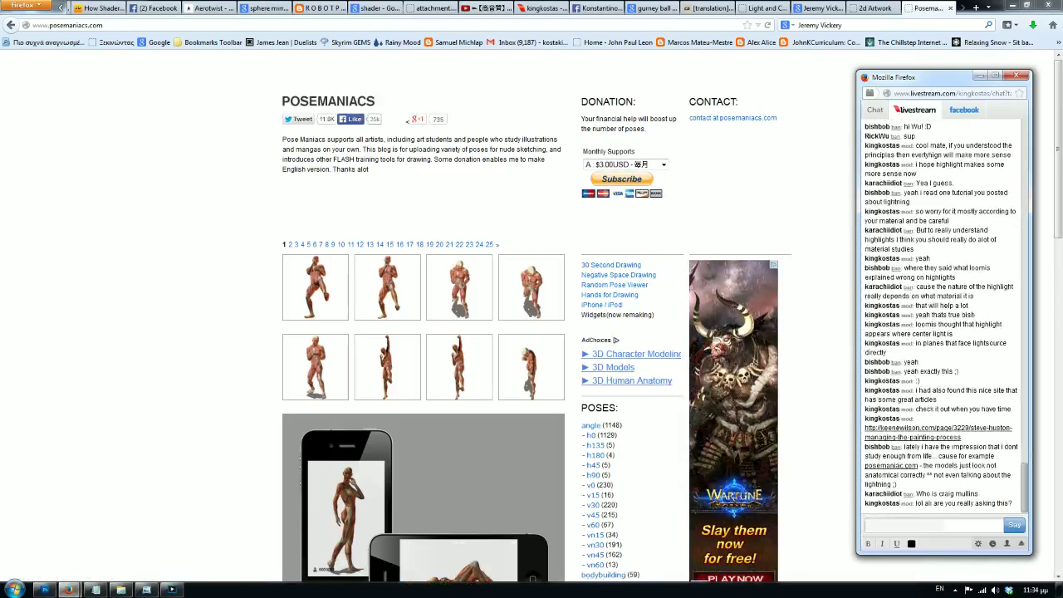
type("w")
key("BackSpace")
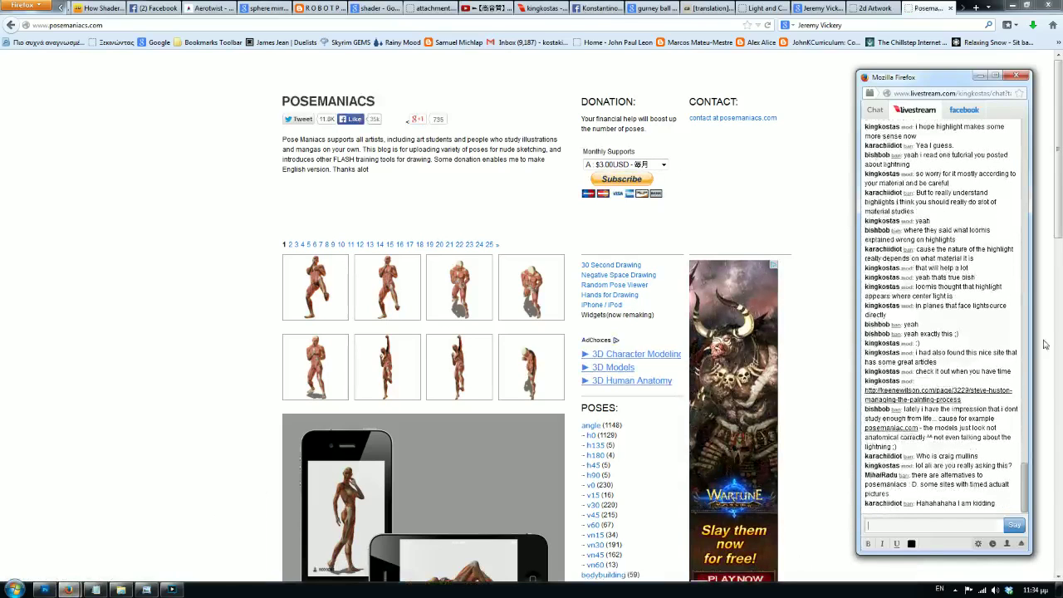
type(":P")
key("Return")
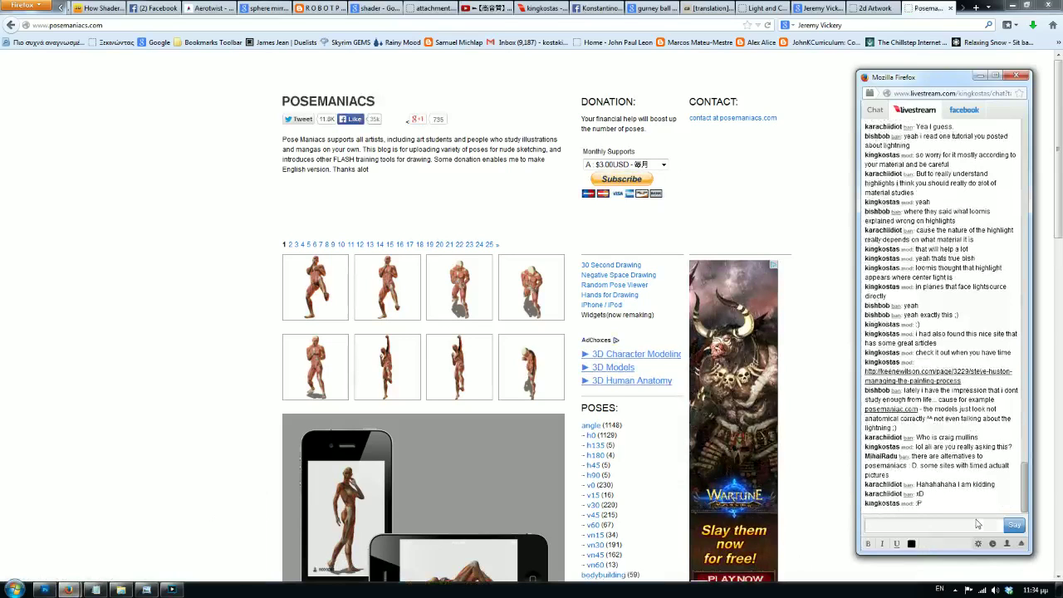
type("yeah m")
type("ihai")
type(" i remember that one")
type(" a person")
type(" shar")
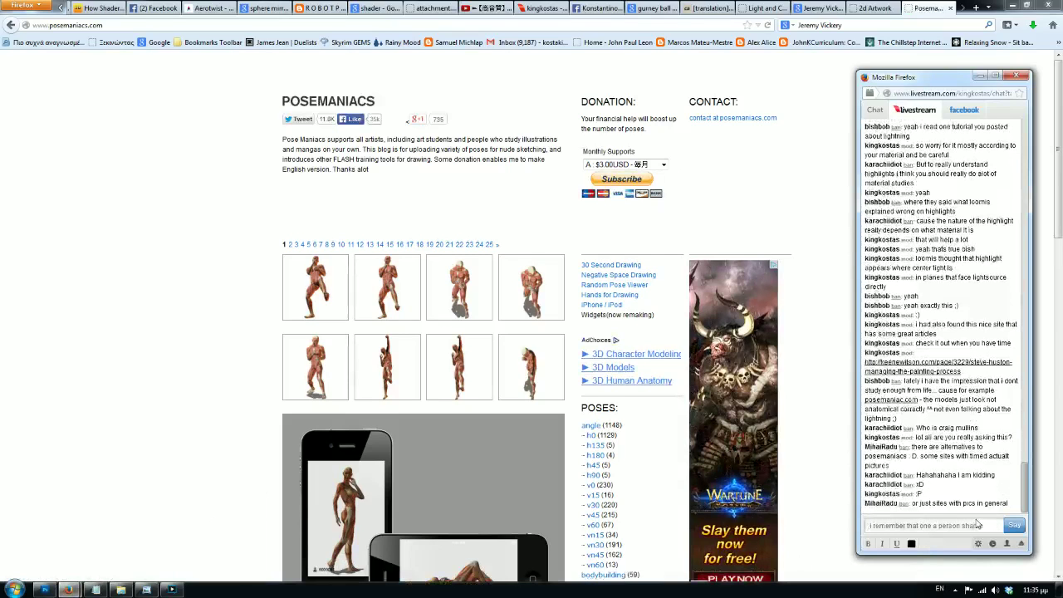
type("ed the link before some livestrea")
key("Return")
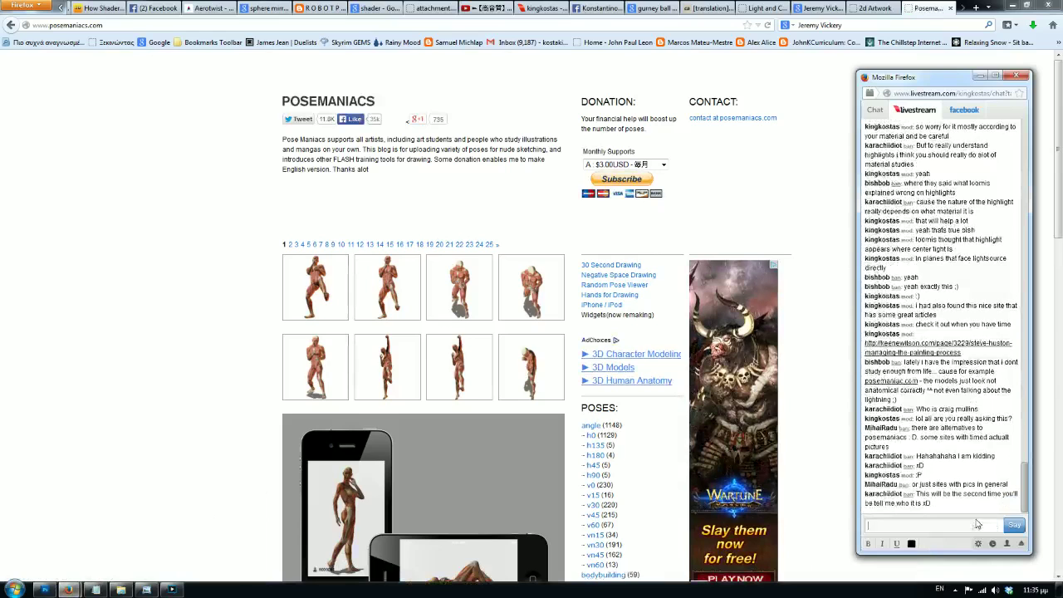
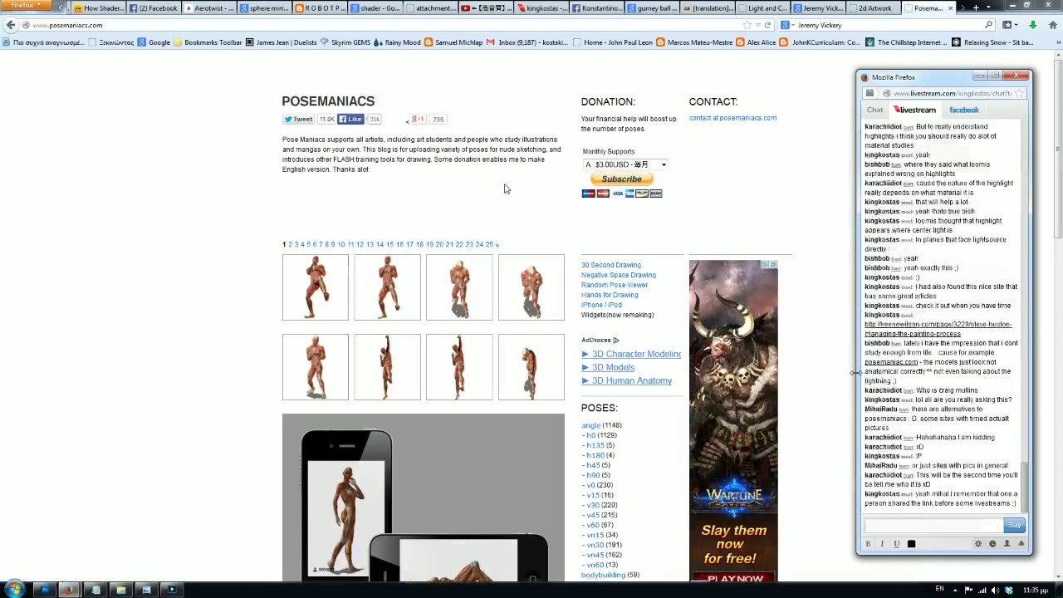
Step: Reply in chat that studying from life lets you "feel" the form better than photos
type("the thing studying from life is that you are \"feel")
type("he for")
key("BackSpace")
key("BackSpace")
key("BackSpace")
type("\" and stuff better than from fhoto")
key("Return")
Step: Add that photos are still great for research without worrying about details, then open the Pixelovely link
type("however you can ")
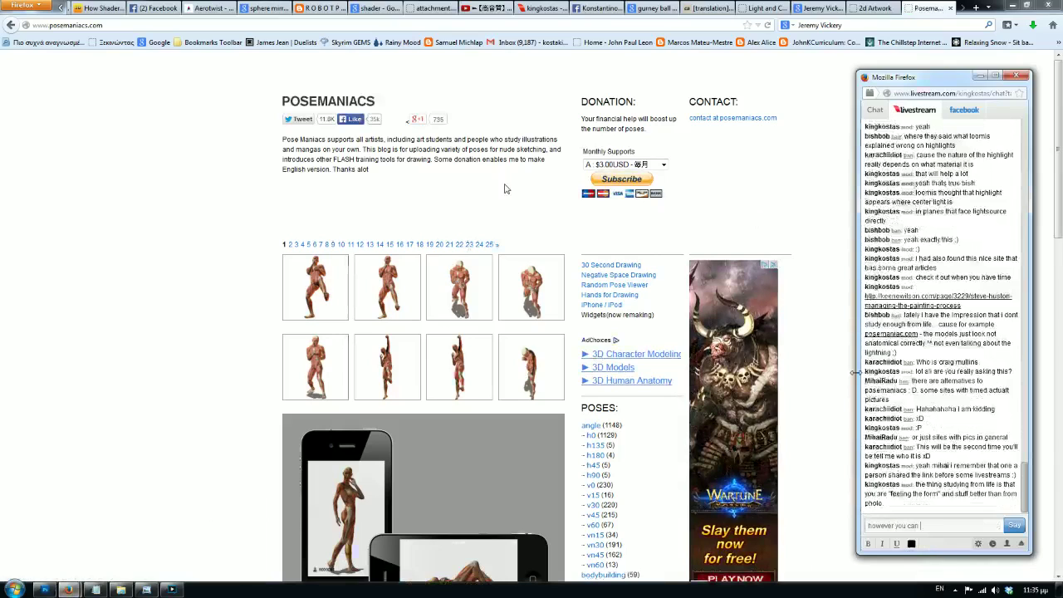
type("do great research from photos")
key("Return")
type("be")
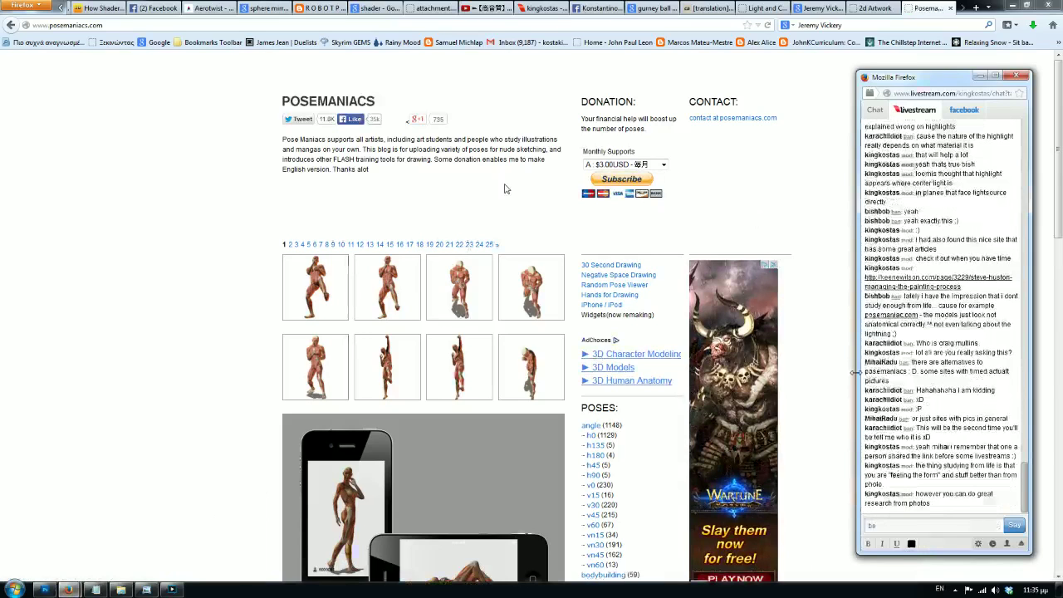
type("cause you dont worry wit")
type("h the details")
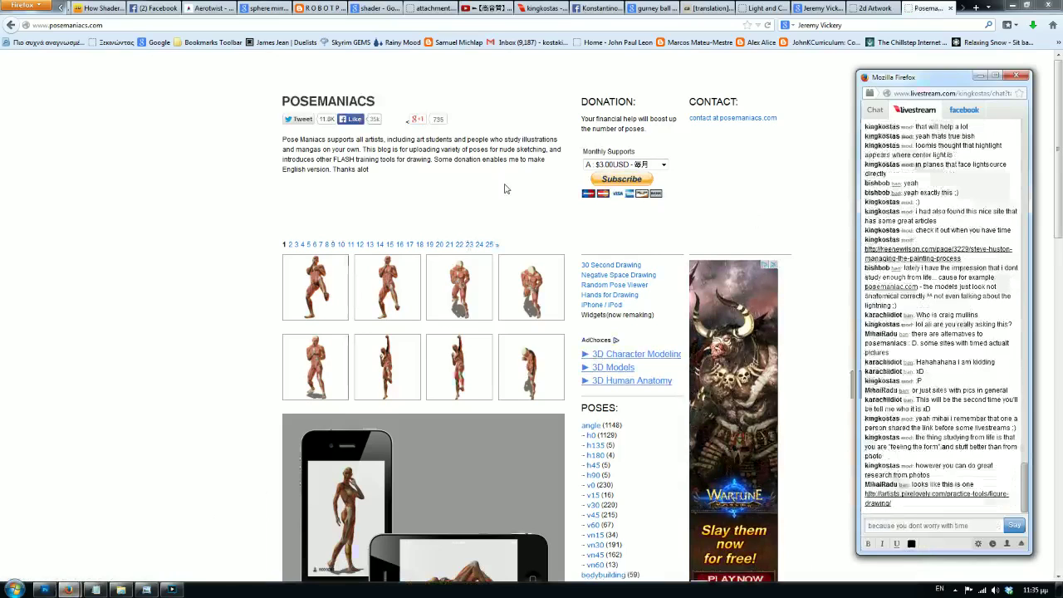
key("Return")
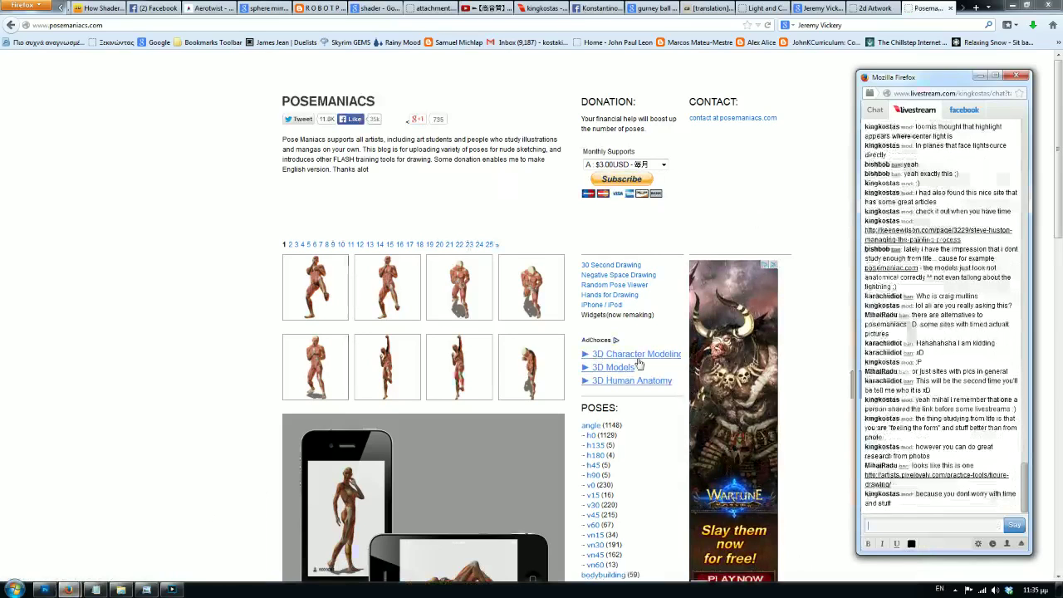
left_click(927, 479)
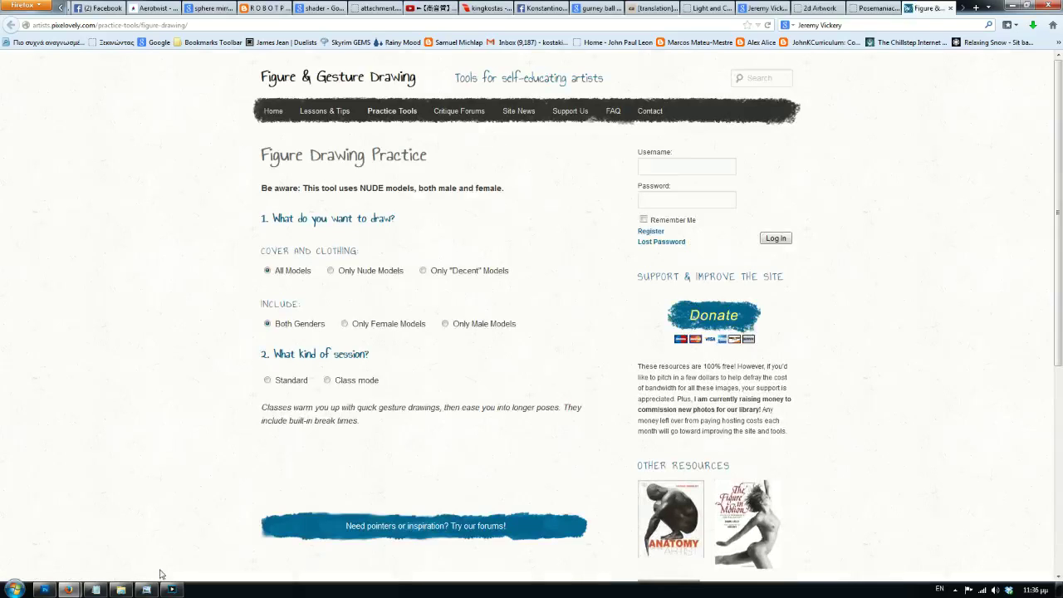
Step: Reply "yeah that one" in the livestream chat
mouse_move(70, 591)
left_click(179, 515)
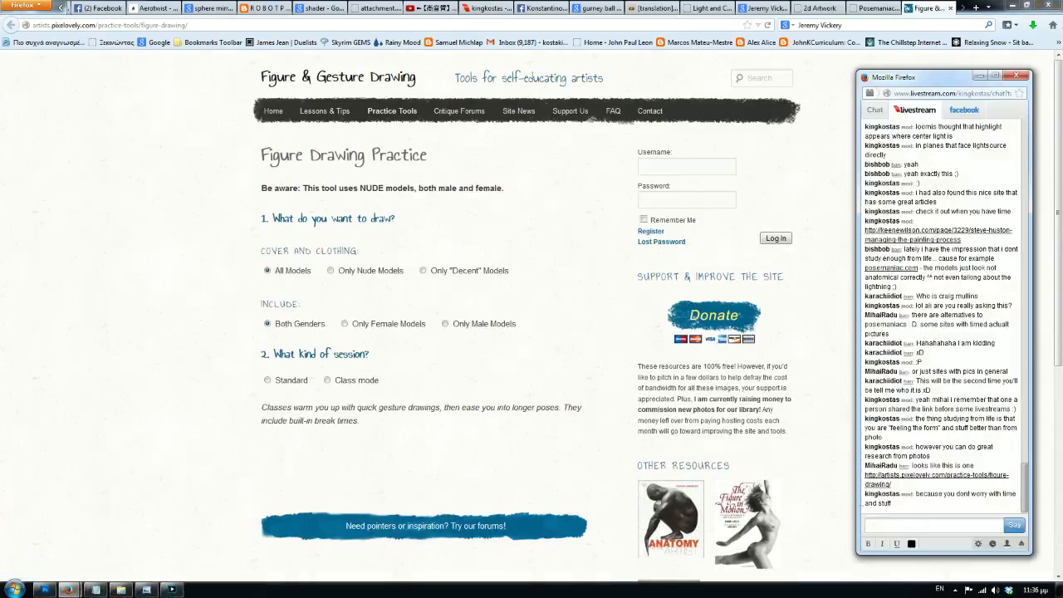
type("yeah that one")
key("Return")
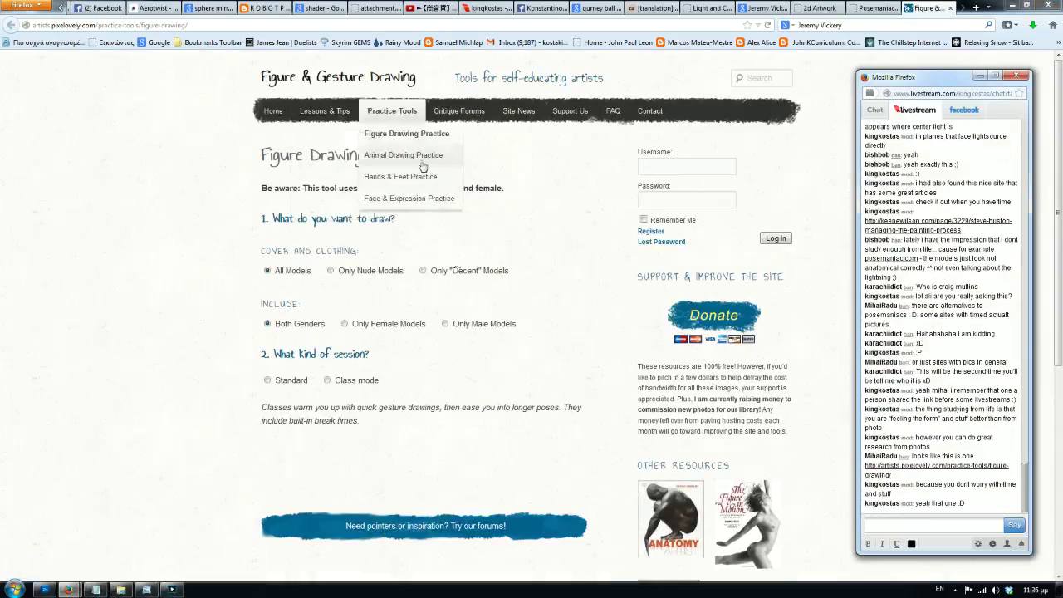
Step: Start a Pixelovely figure-drawing session and skip past four poses
left_click(432, 217)
scroll(431, 218, "down", 3)
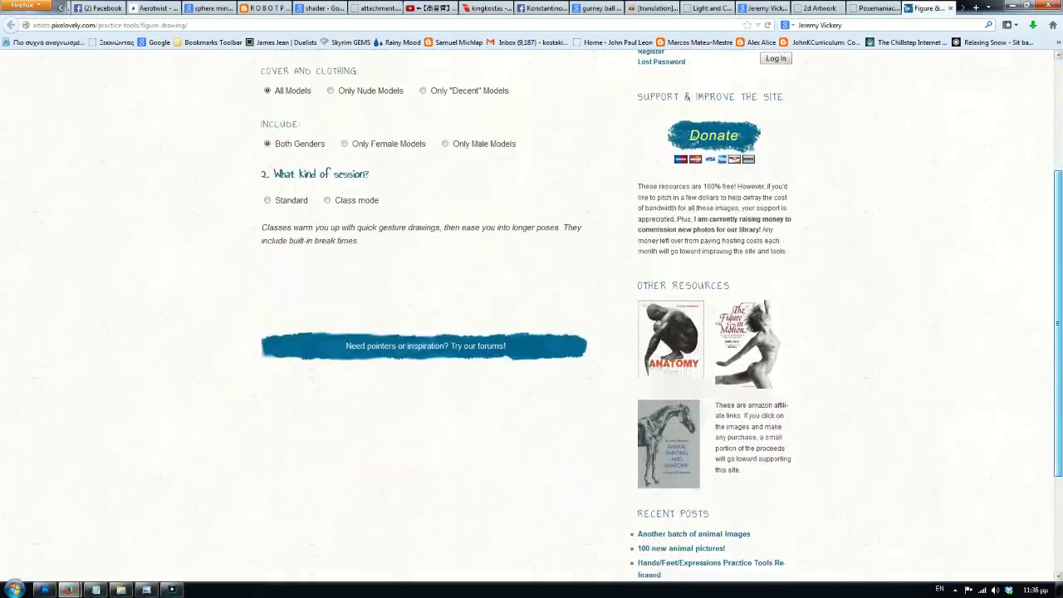
scroll(531, 315, "up", 2)
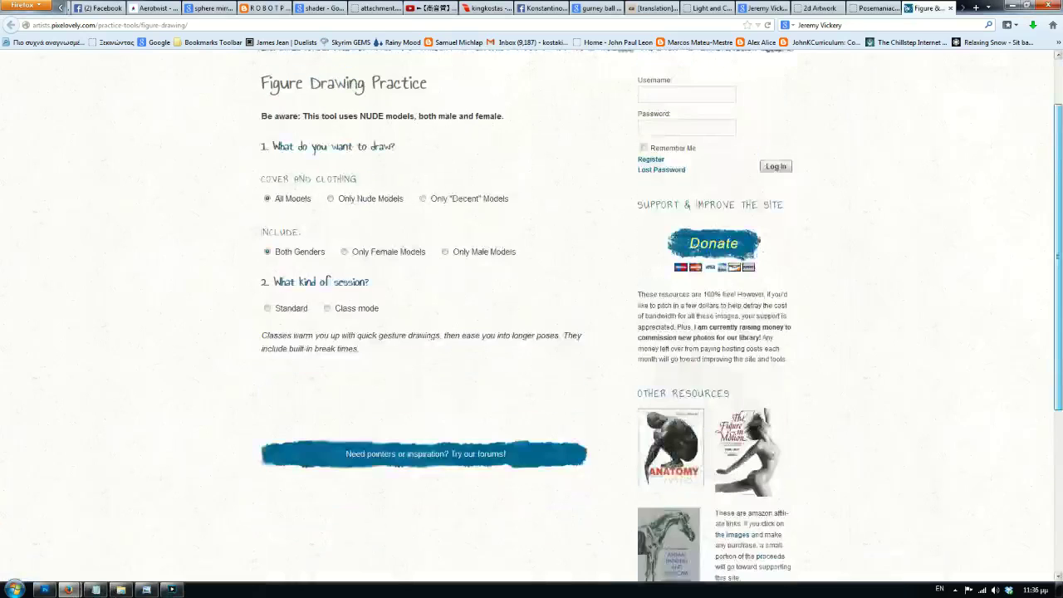
left_click(266, 380)
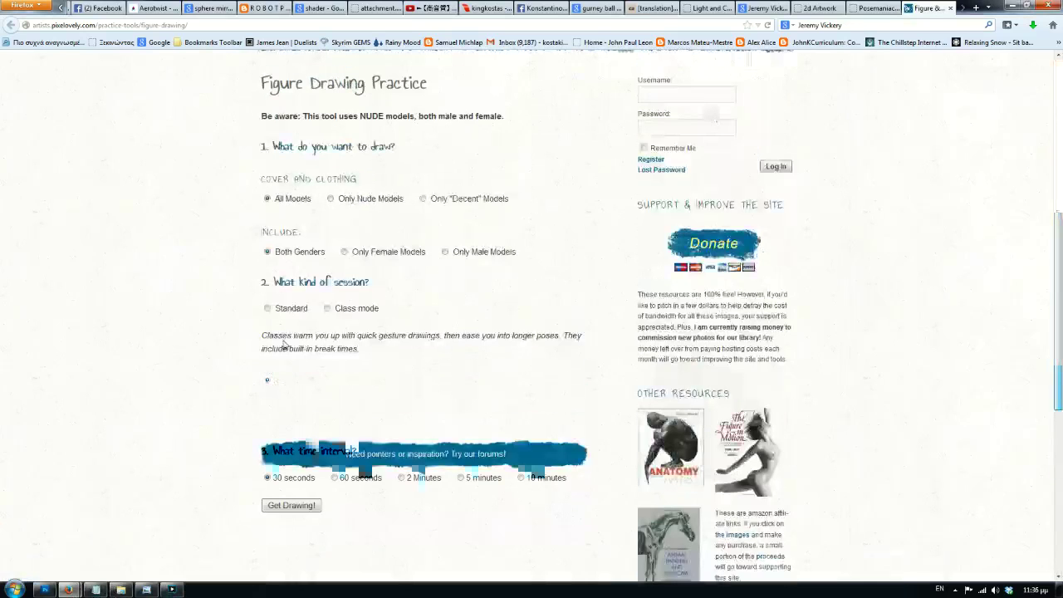
left_click(292, 505)
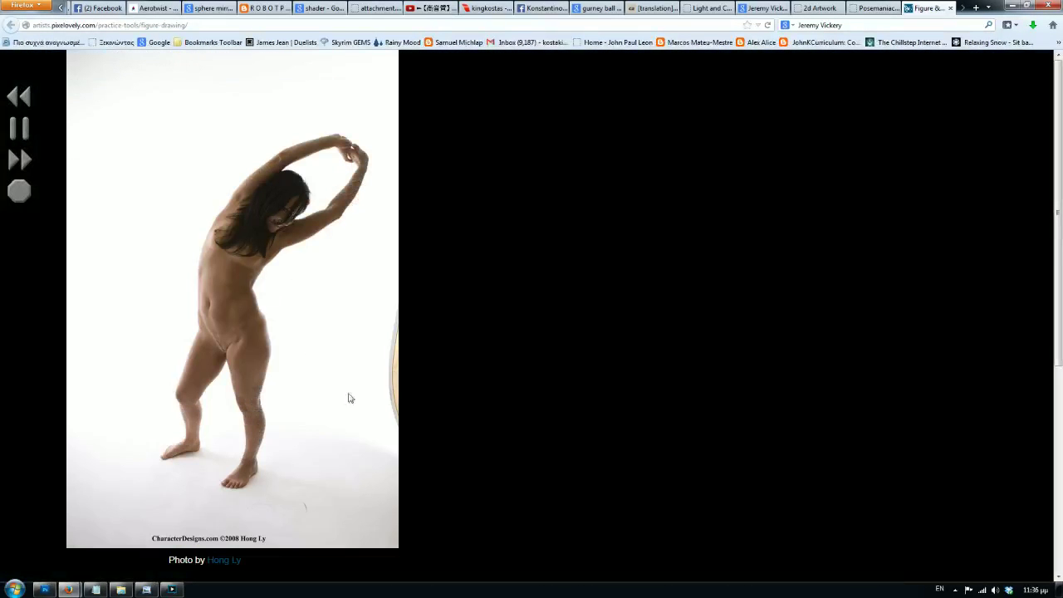
left_click(25, 166)
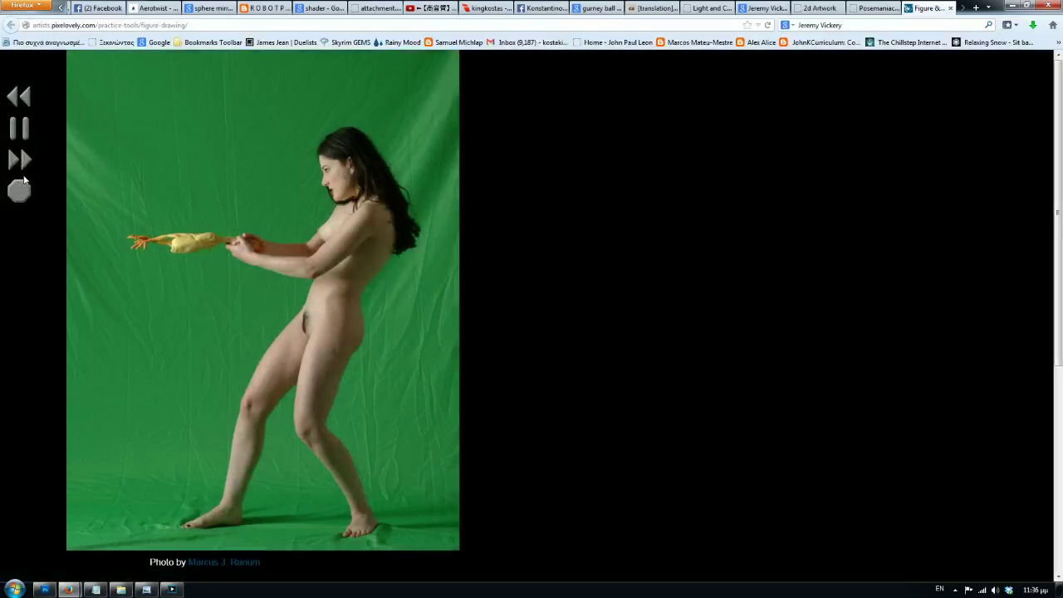
left_click(20, 163)
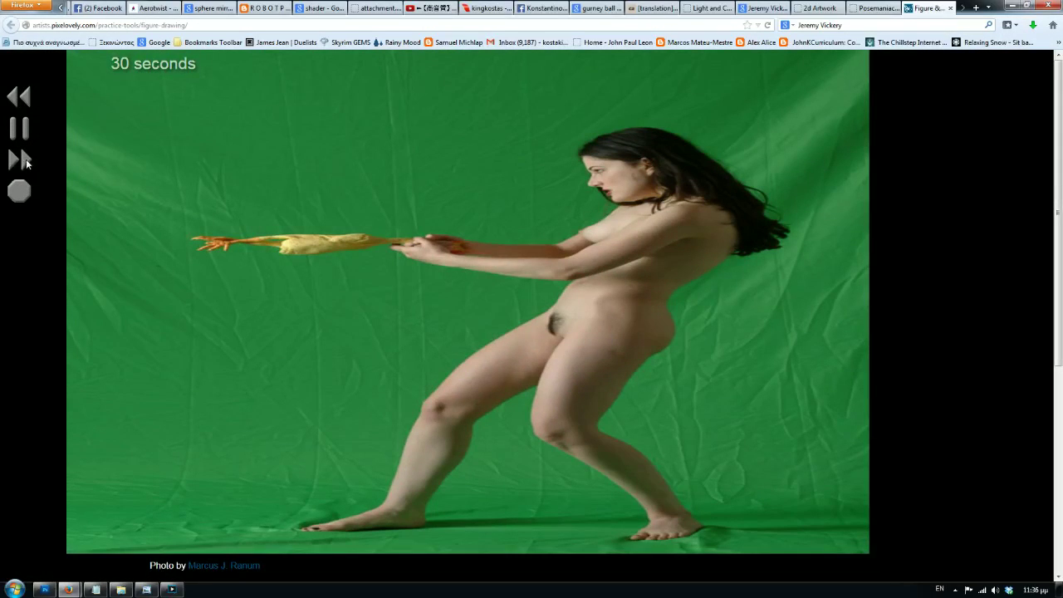
left_click(26, 161)
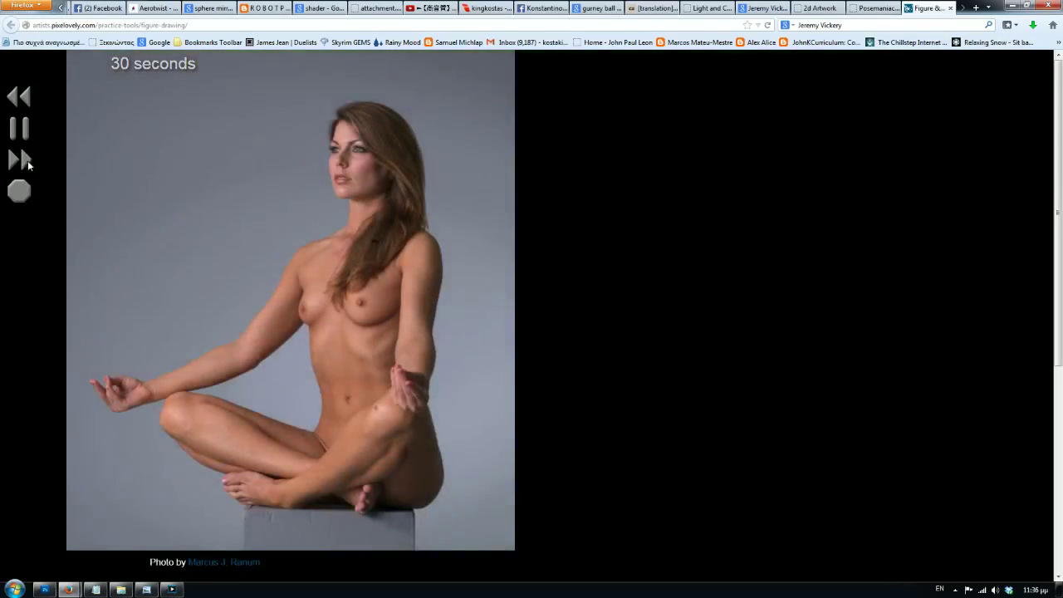
left_click(25, 163)
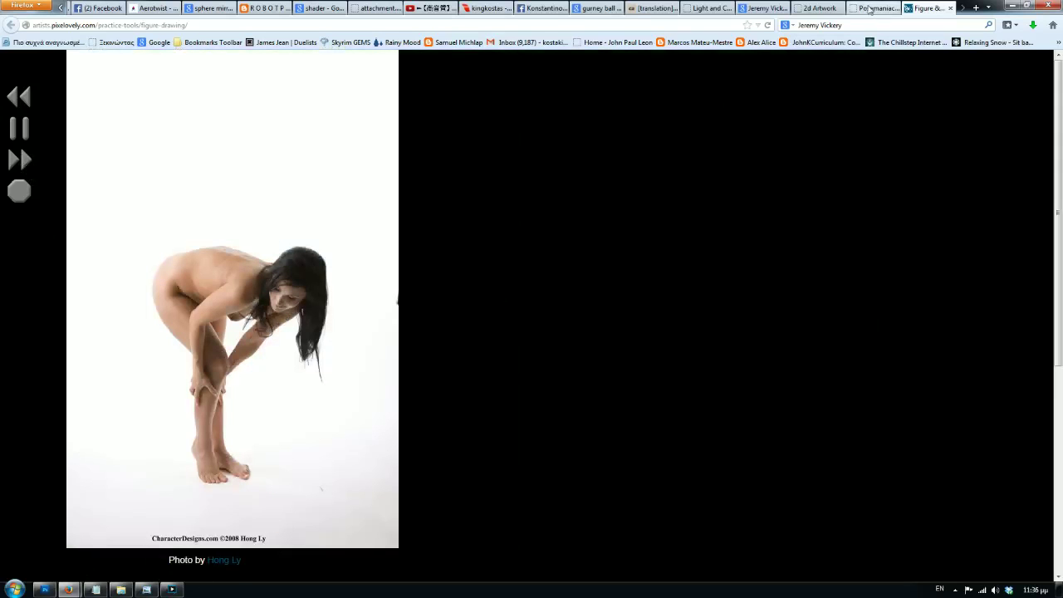
Step: Reply "lol really?" in chat and close the figure-drawing practice tab
left_click(44, 588)
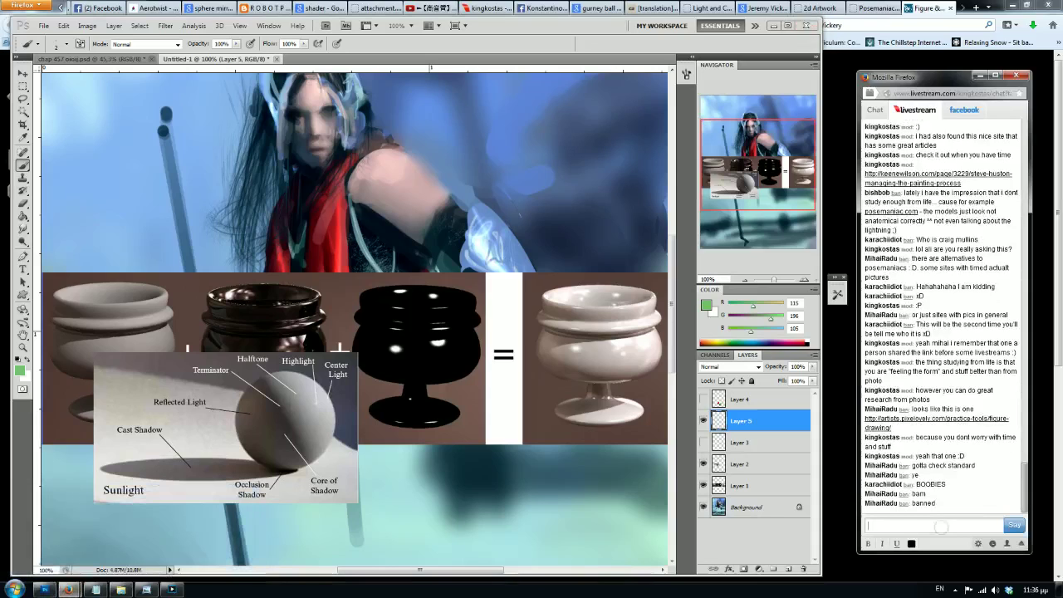
type("lol real")
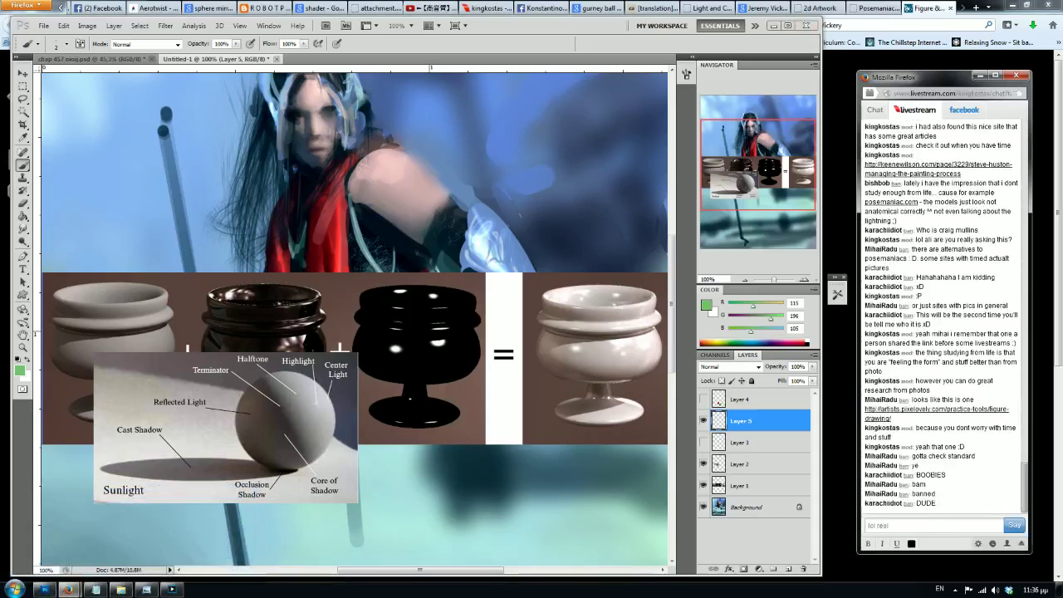
type("ly?")
key("Return")
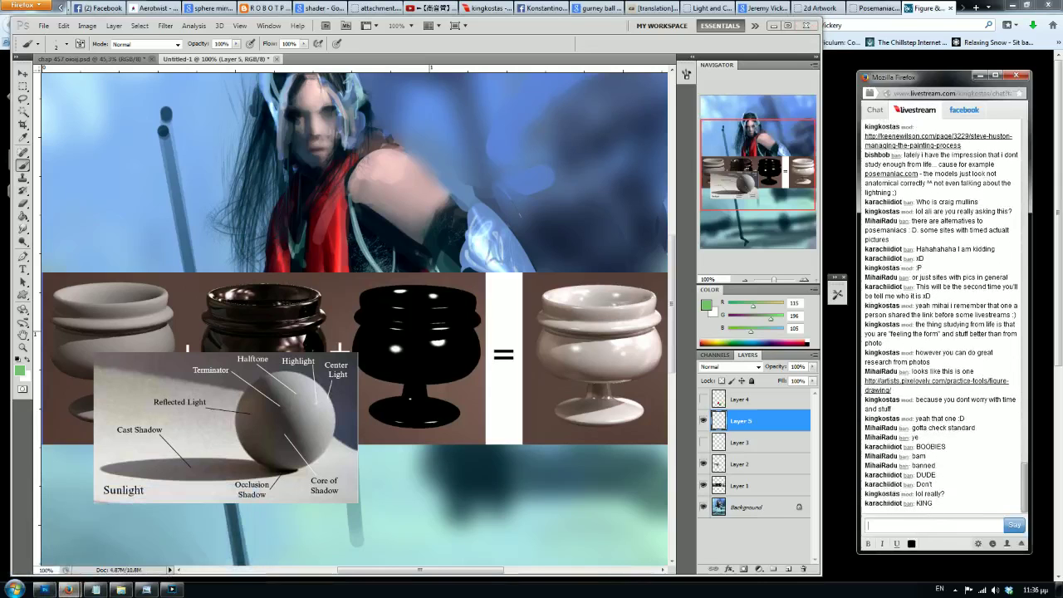
left_click(929, 11)
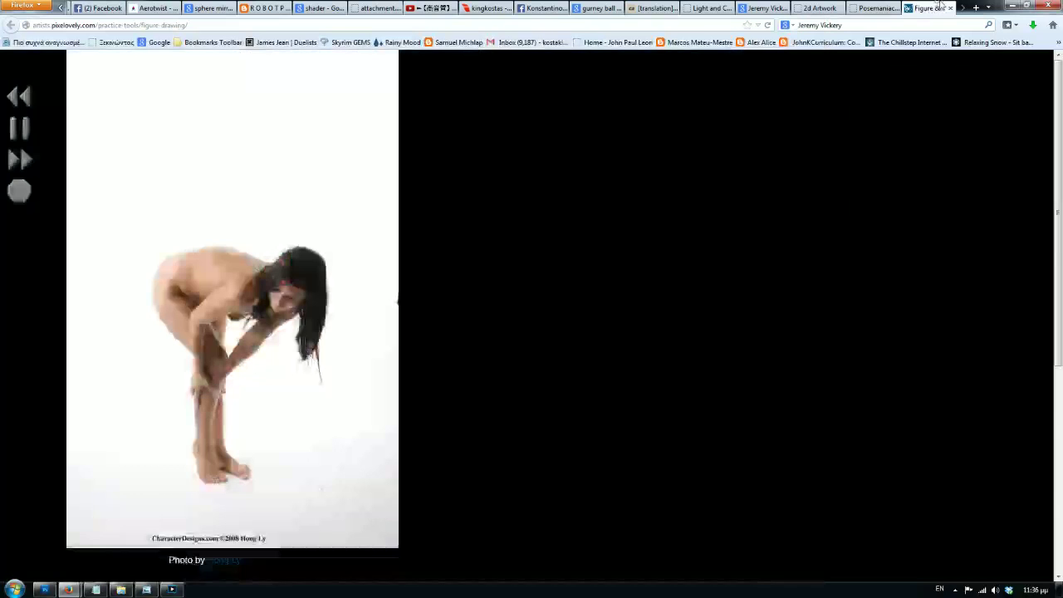
left_click(950, 8)
mouse_move(68, 589)
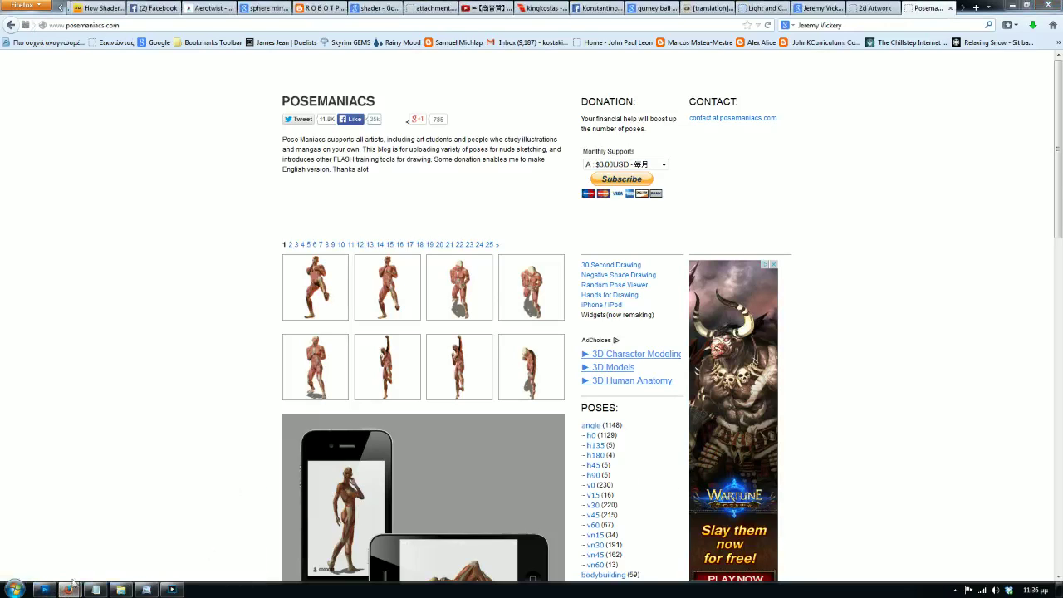
Step: Post "damn... :(" and "they should make an exception for artist" in the stream chat
left_click(216, 516)
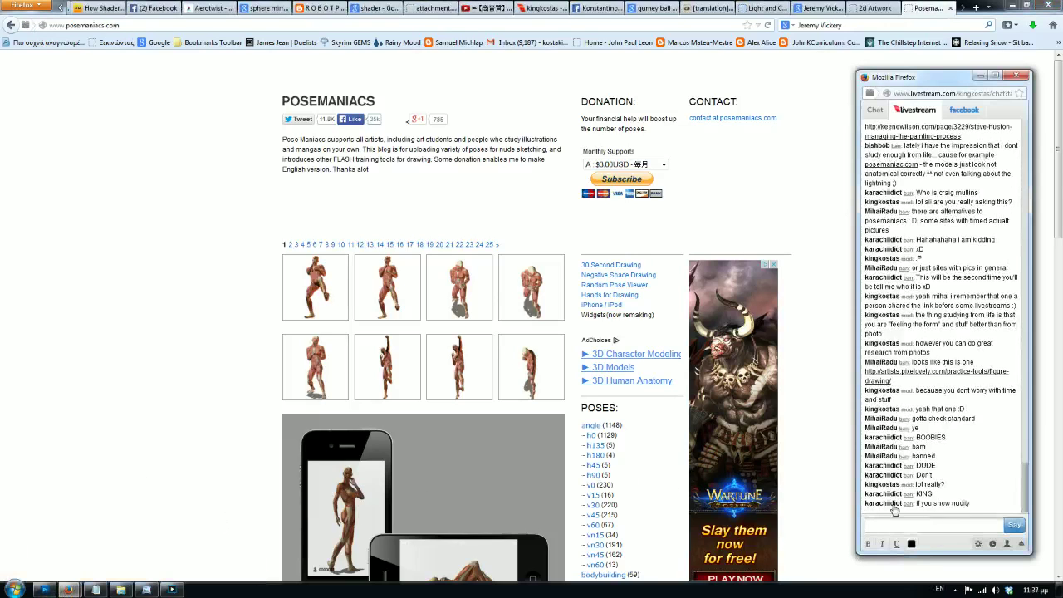
type("damn... :(")
key("Return")
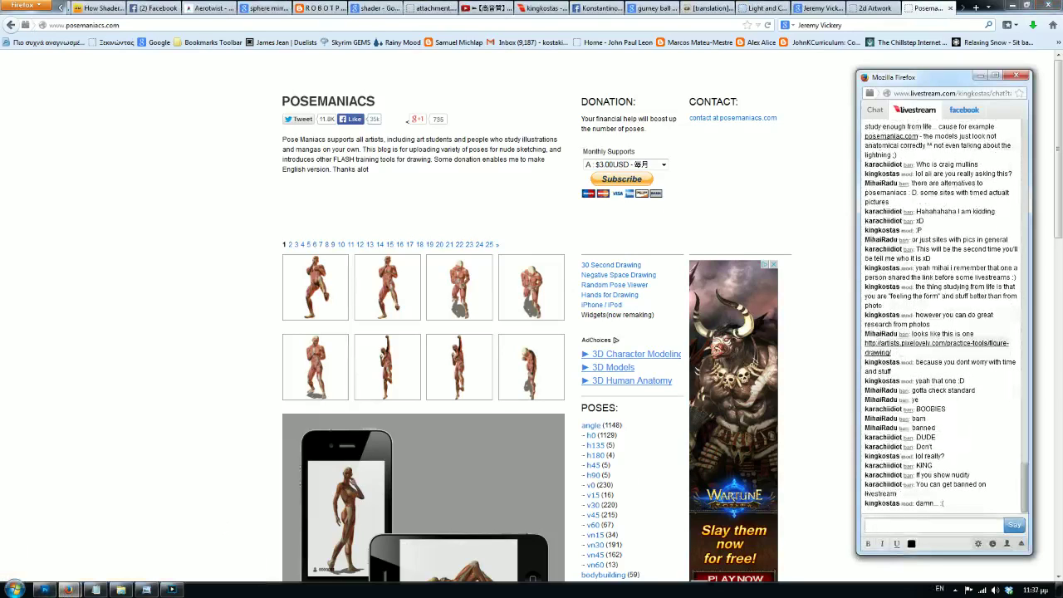
type("they should make an excepti")
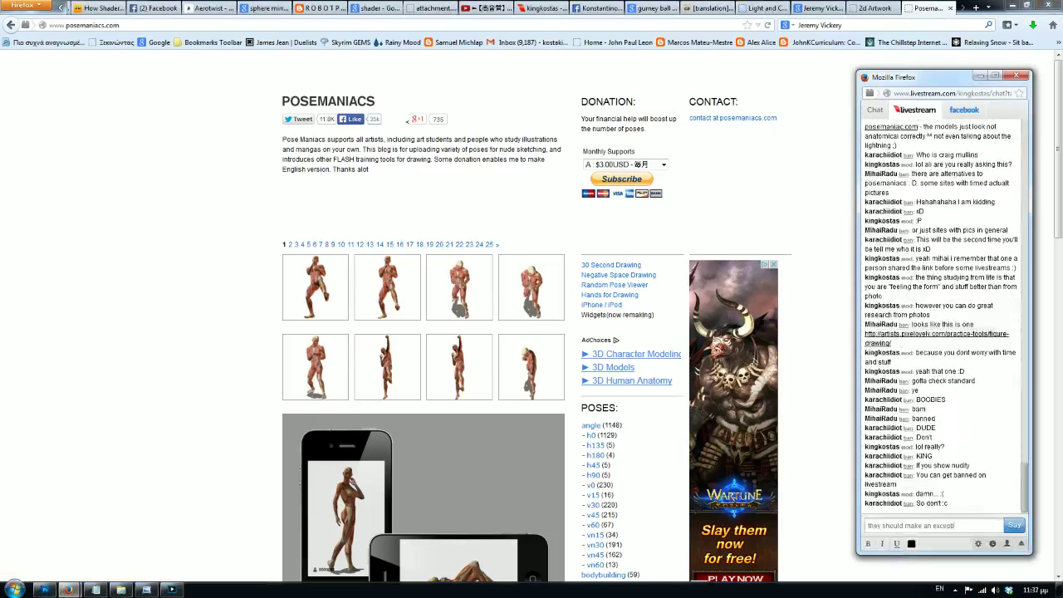
type("on for artists :P")
key("Return")
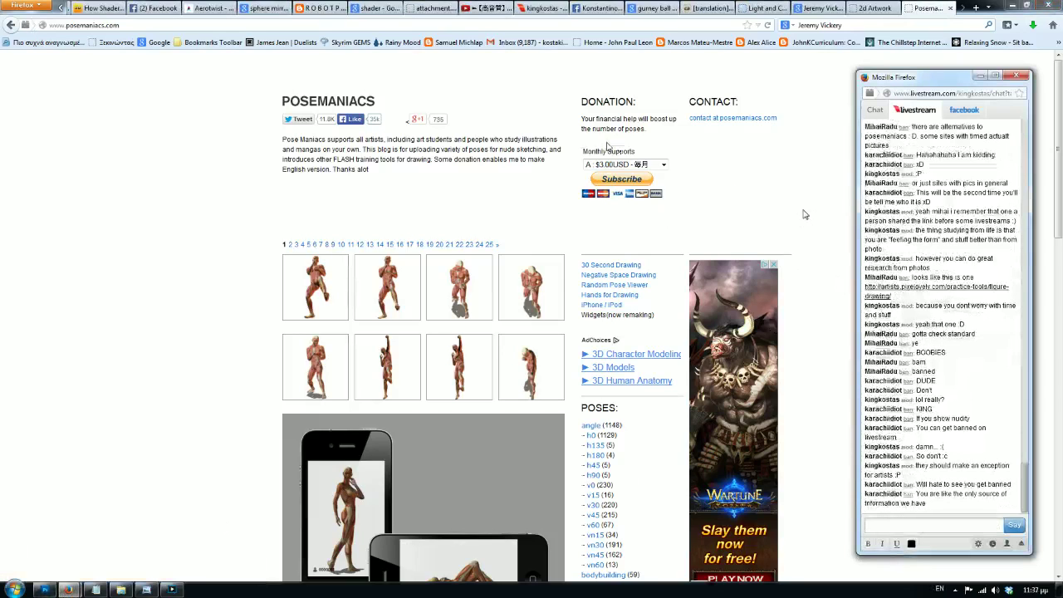
Step: Post "lol" in chat and return to Photoshop
type("lol :P")
key("Return")
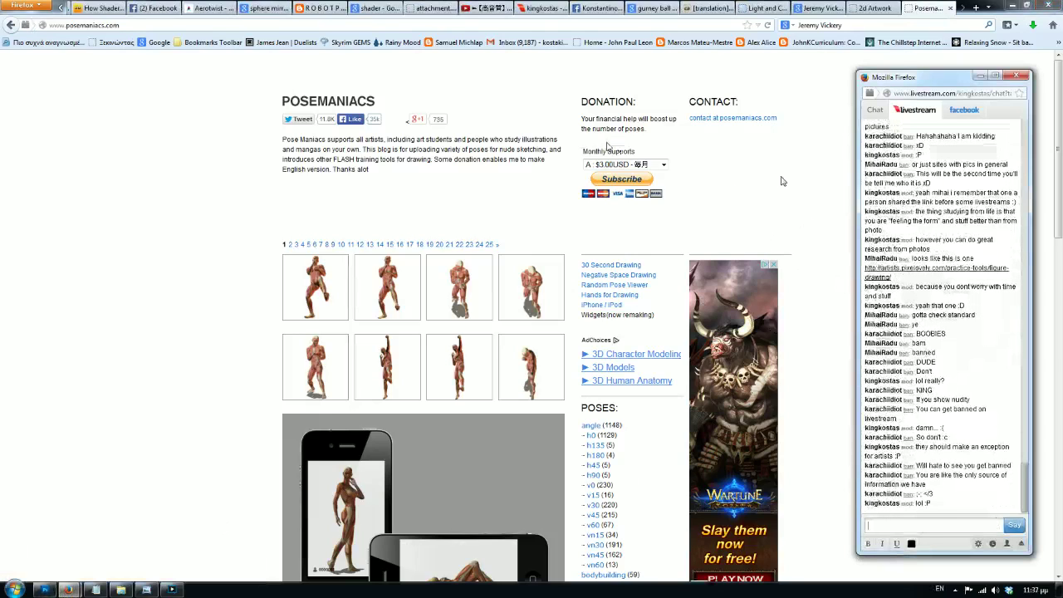
left_click(45, 590)
Step: Pan the Photoshop view to the lower part of the reference collage and show the NOTES ON PAINTING 2012 notes
mouse_move(68, 589)
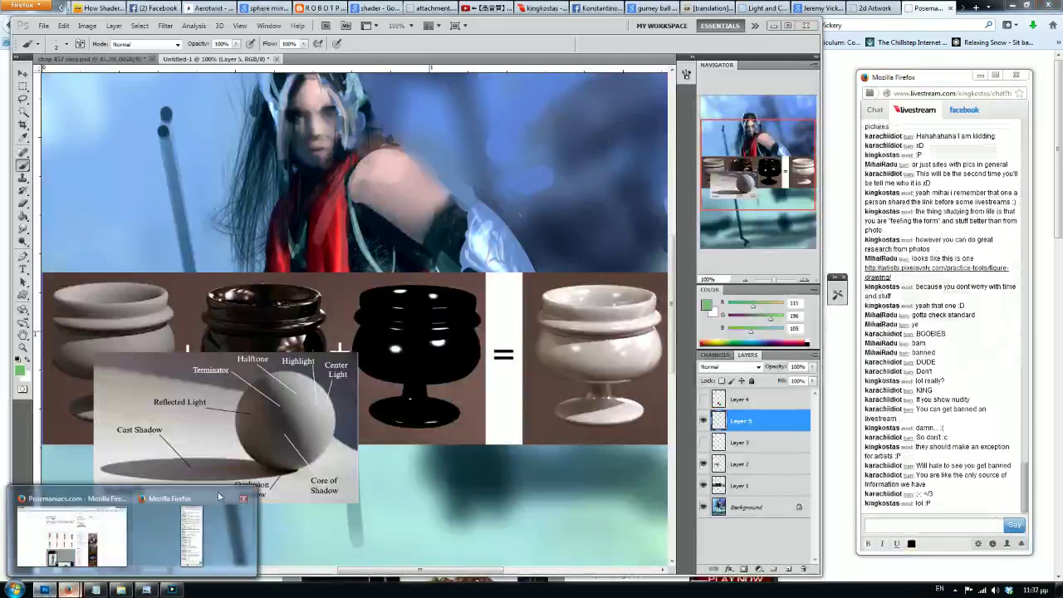
left_click(186, 535)
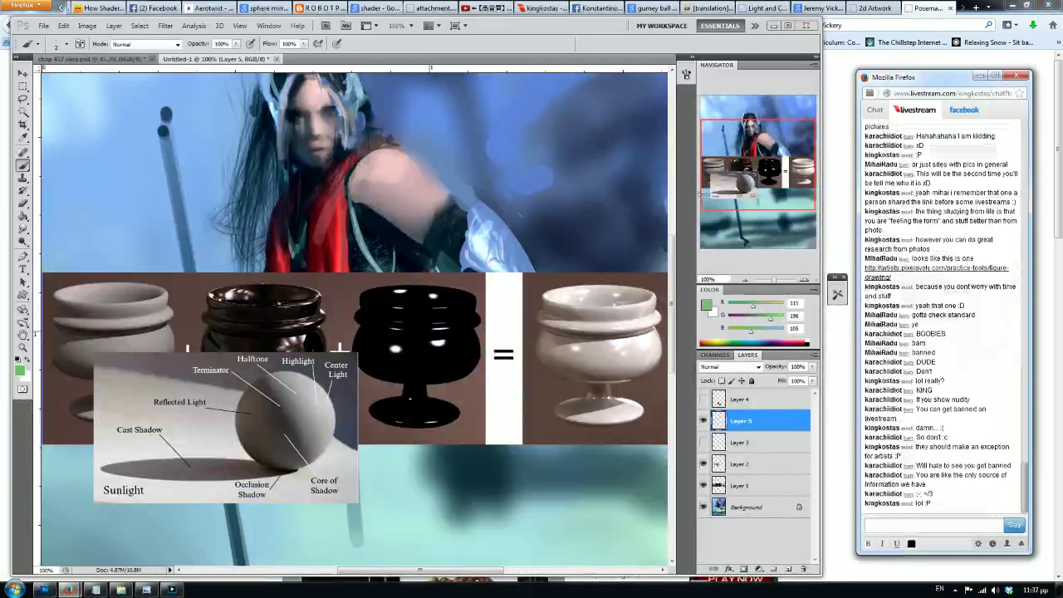
left_click(703, 193)
left_click(703, 194)
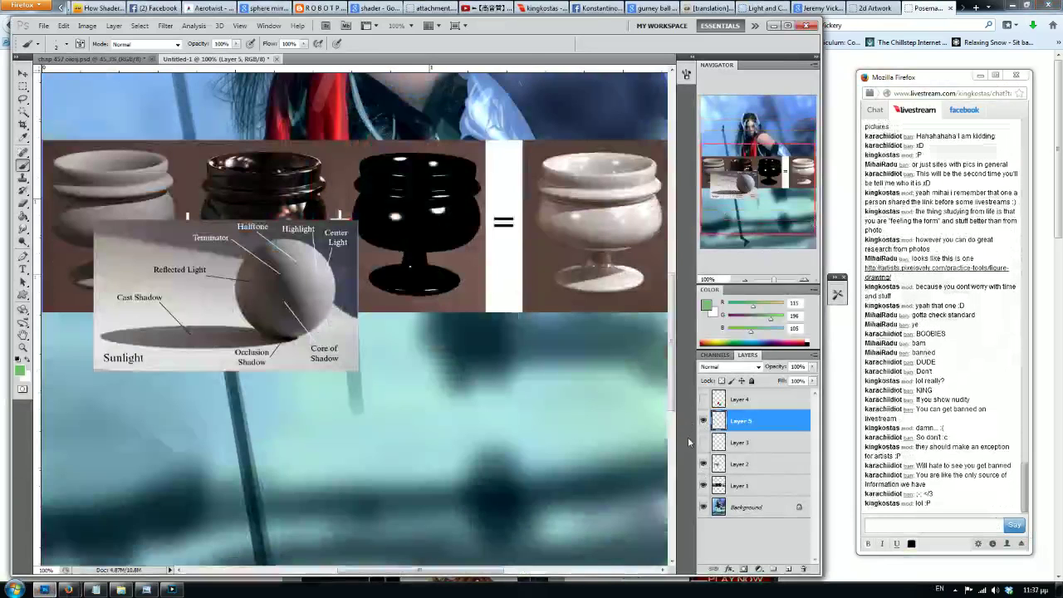
left_click_drag(745, 226, 745, 214)
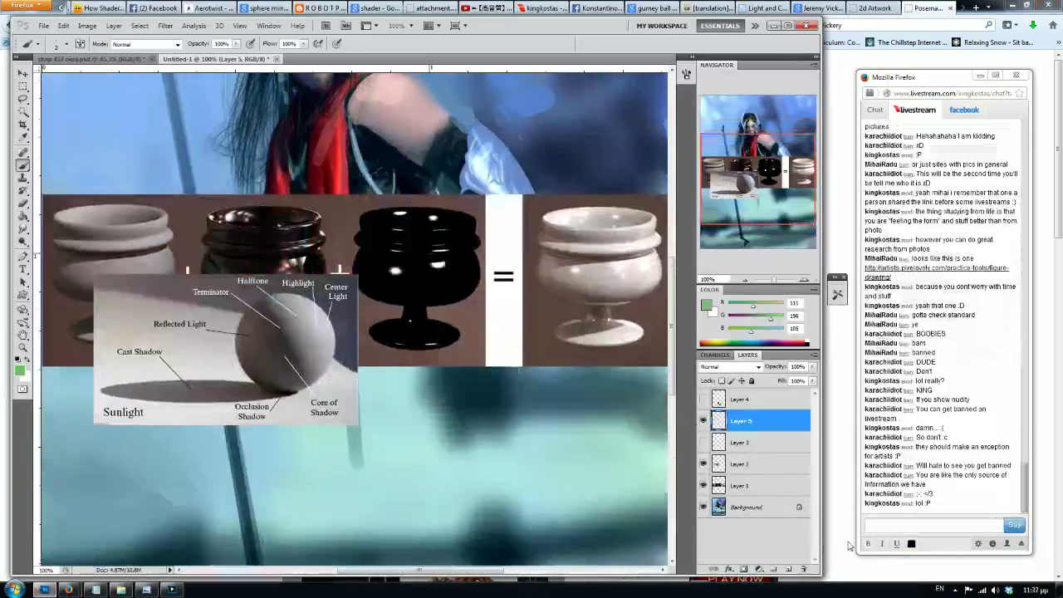
left_click(95, 589)
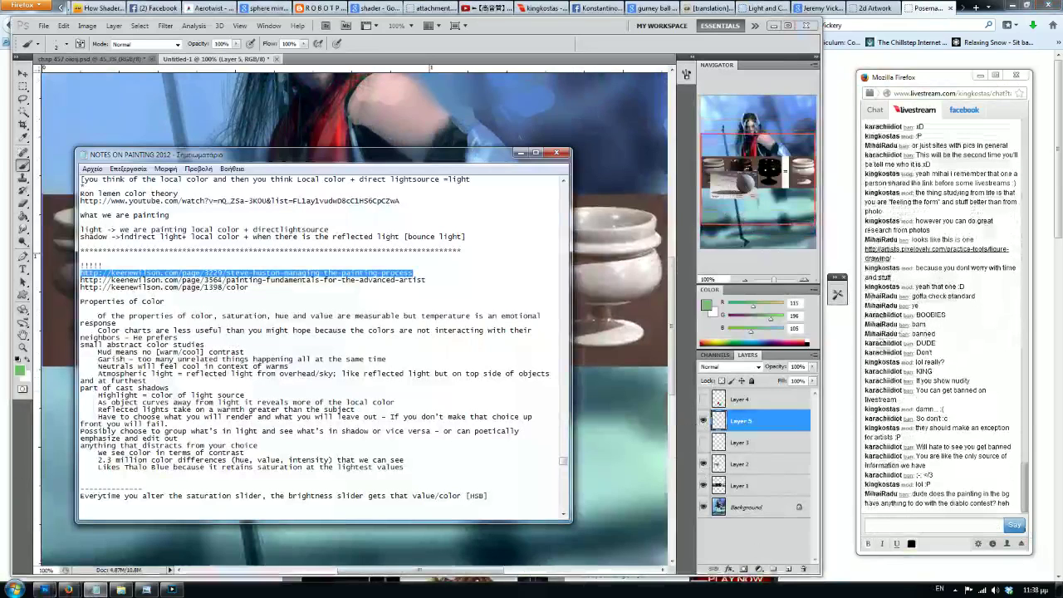
Step: Reply in chat that you didn't have time to participate and are doing non-fantasy work lately
left_click(917, 526)
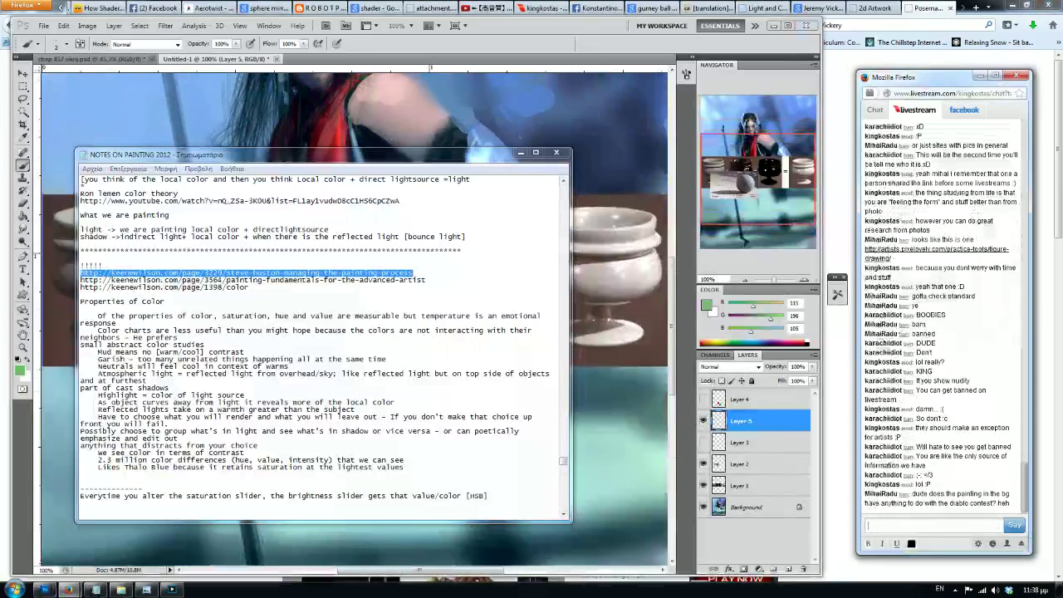
type("no :P")
type(" i didnt have time")
type(" to")
type("participate")
key("Return")
type("doing a lot")
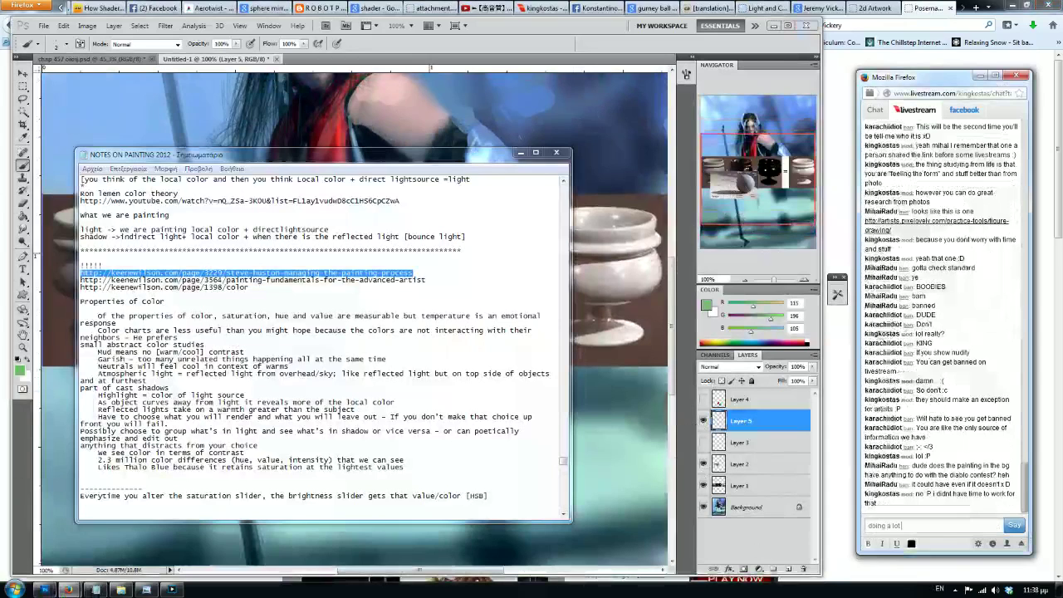
type(" of non fan")
type("tasy stuff lately")
key("Return")
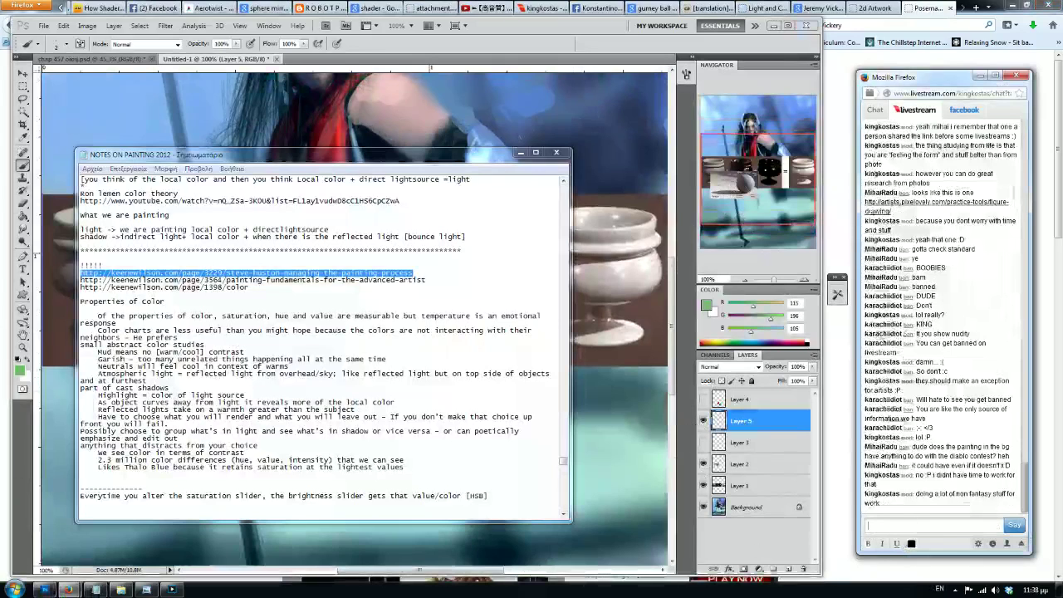
Step: Scroll through the colour and saturation notes, return to the canvas, and begin a ":P" chat reply
left_click(249, 286)
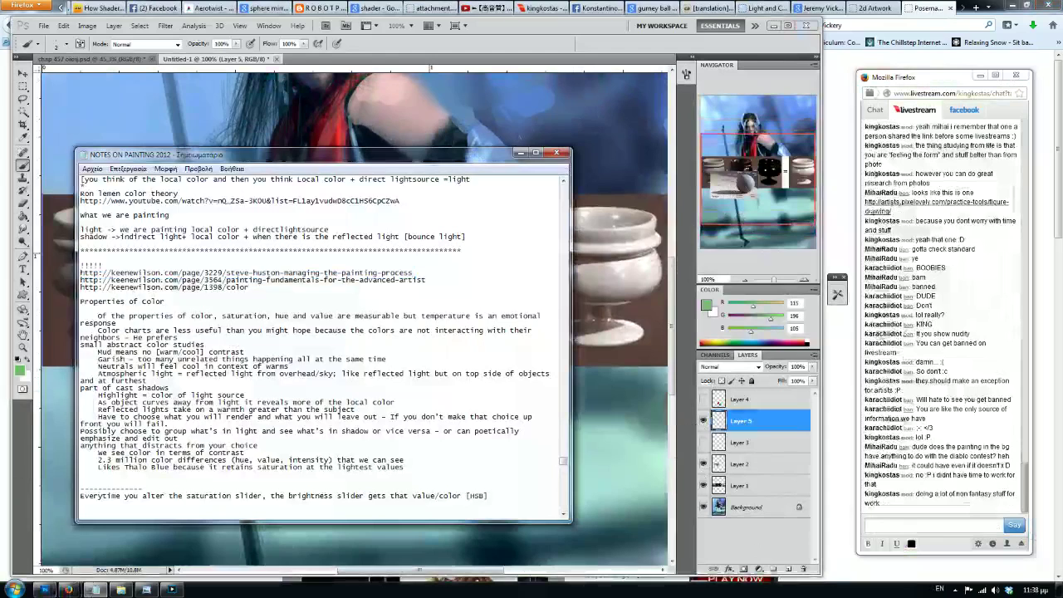
scroll(315, 343, "down", 1)
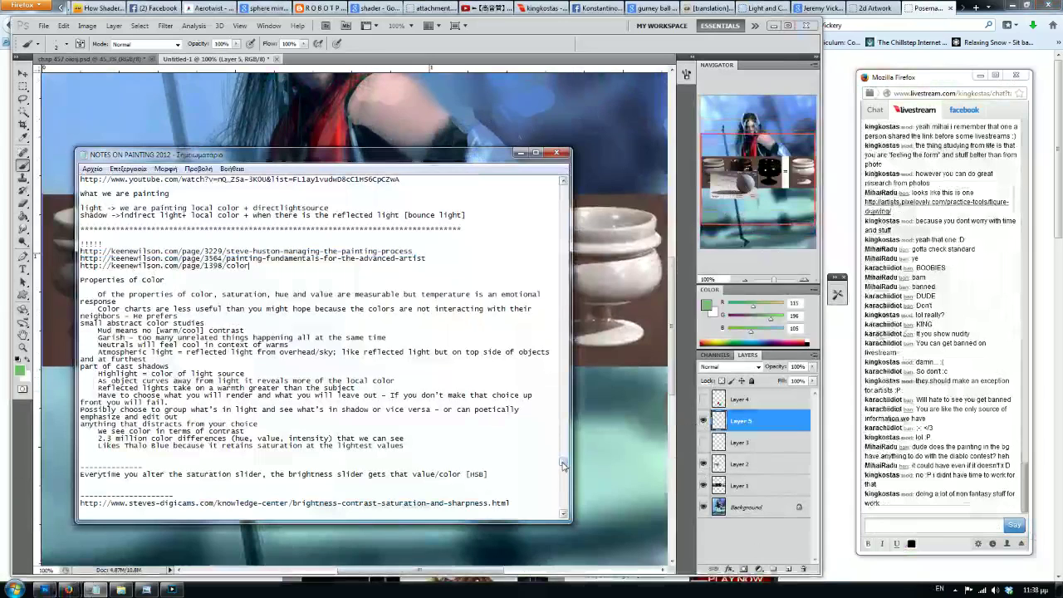
scroll(561, 467, "down", 2)
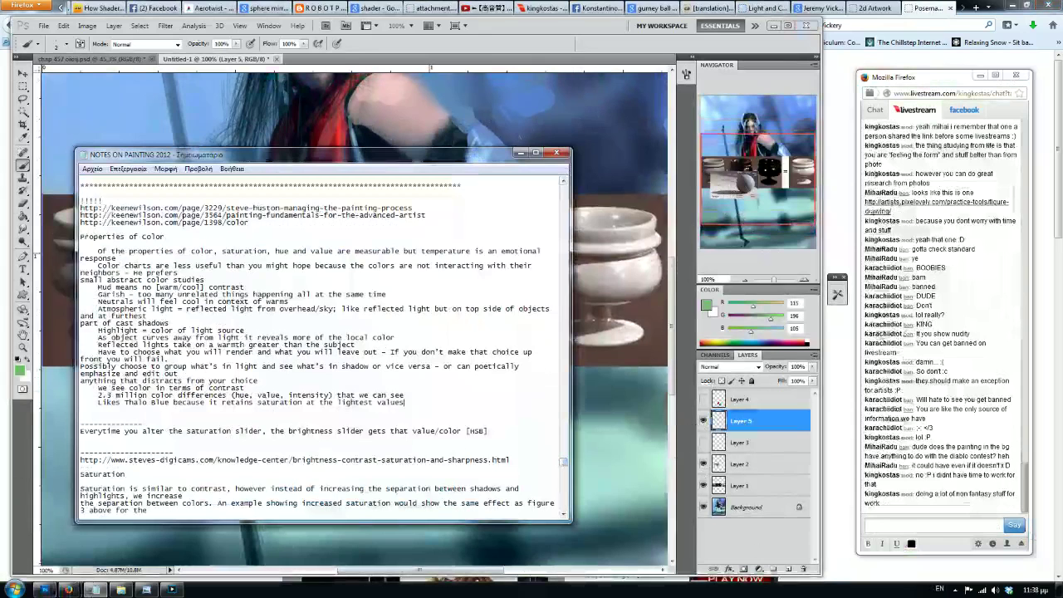
scroll(317, 346, "down", 3)
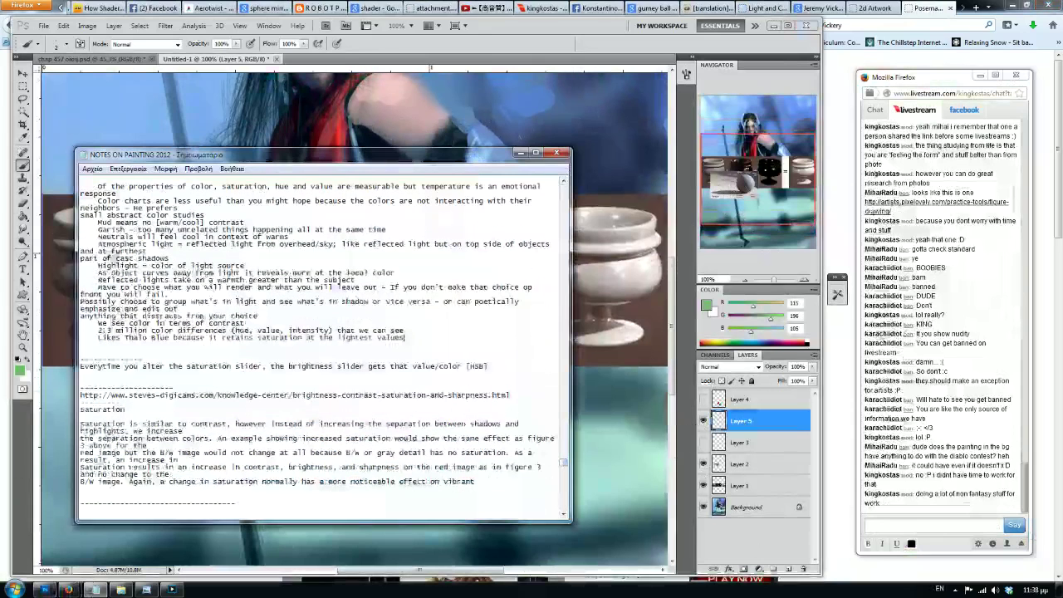
scroll(317, 347, "up", 11)
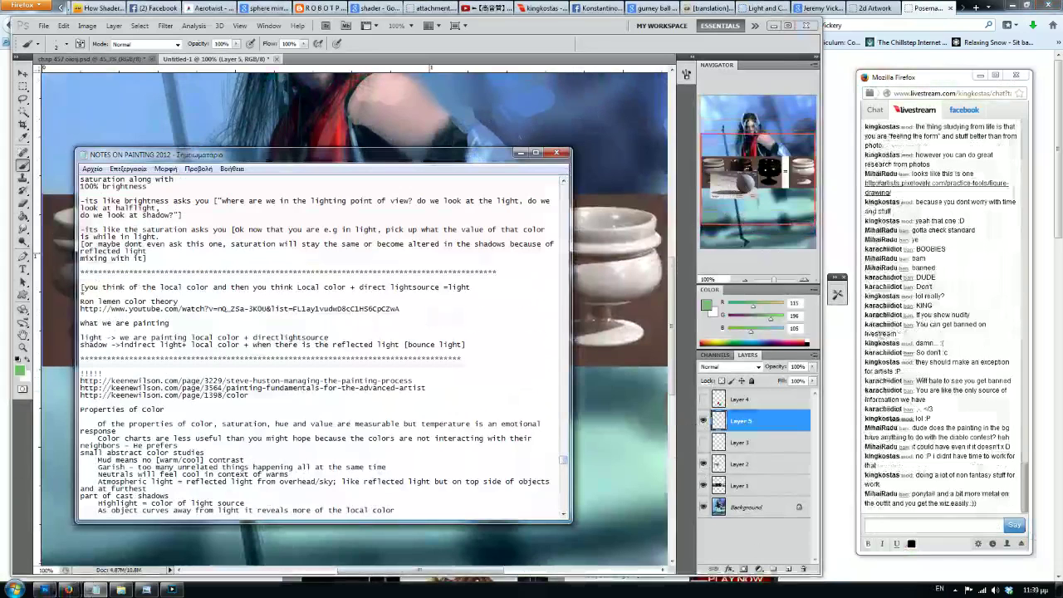
scroll(317, 345, "up", 2)
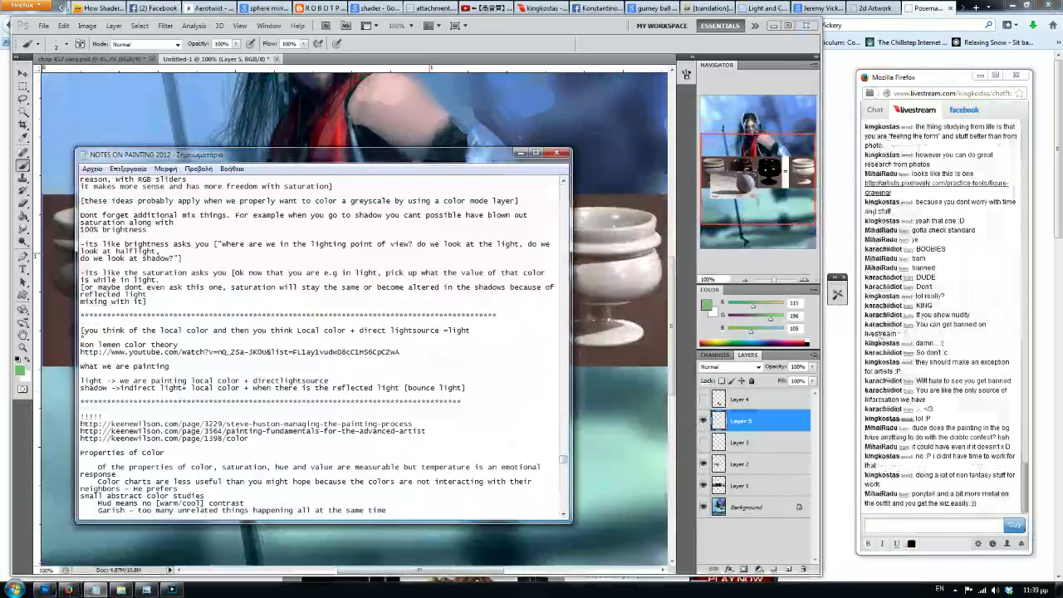
scroll(319, 346, "up", 11)
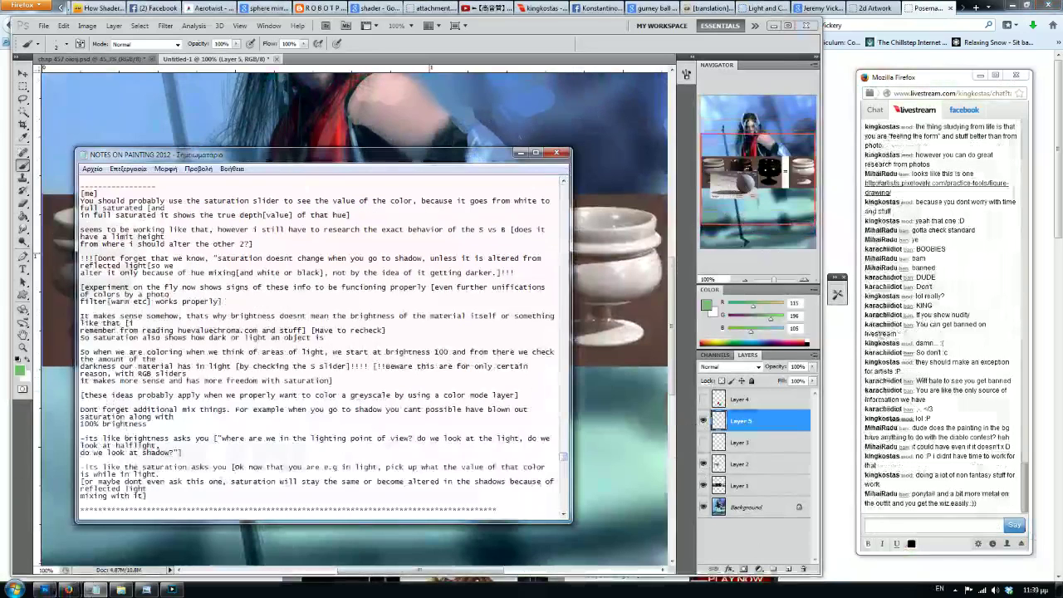
scroll(131, 318, "down", 1)
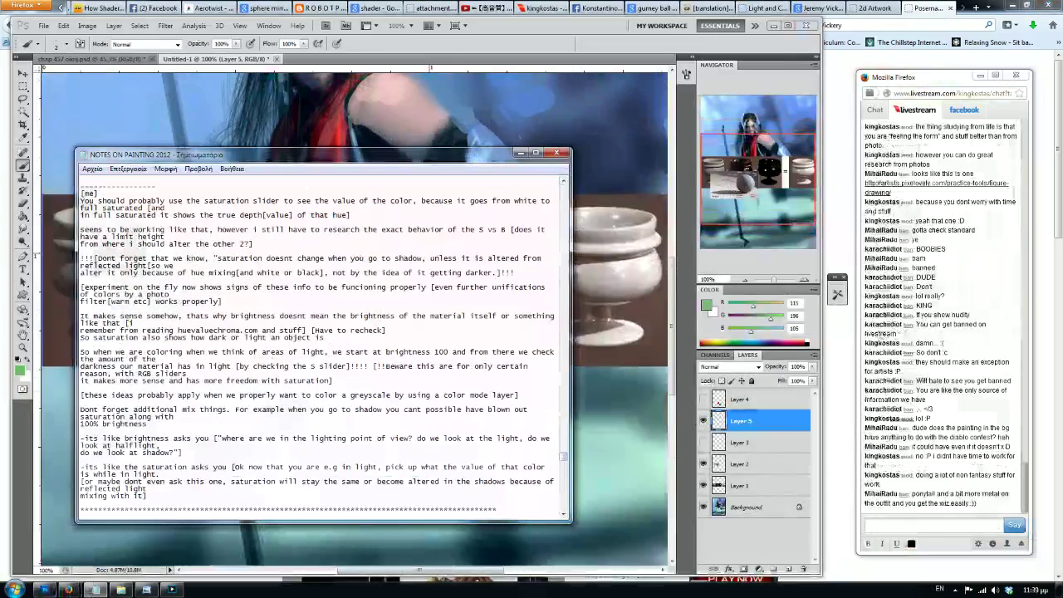
key("alt+Tab")
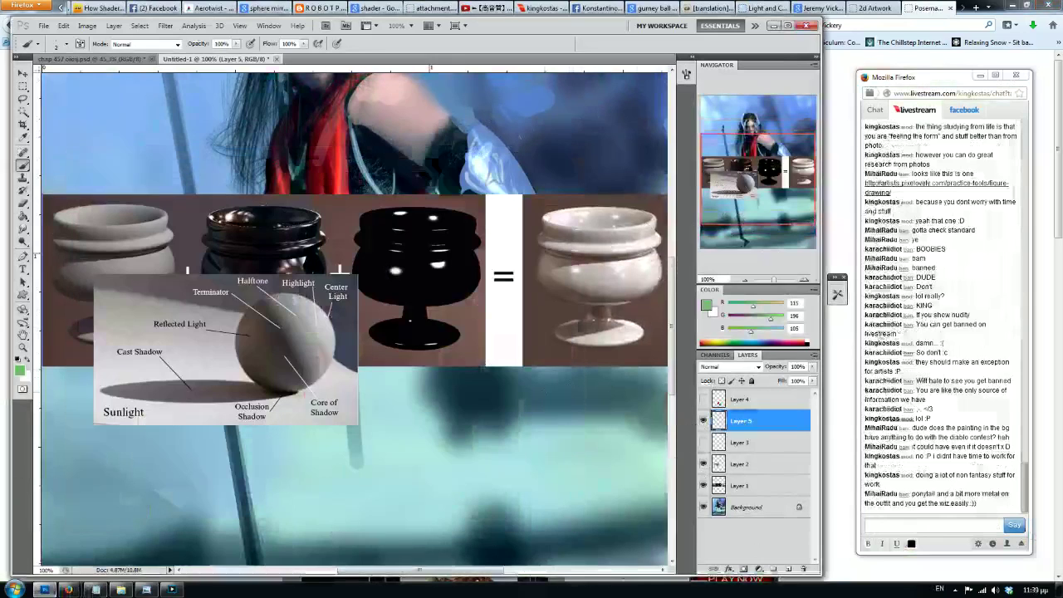
left_click(980, 525)
type(":P")
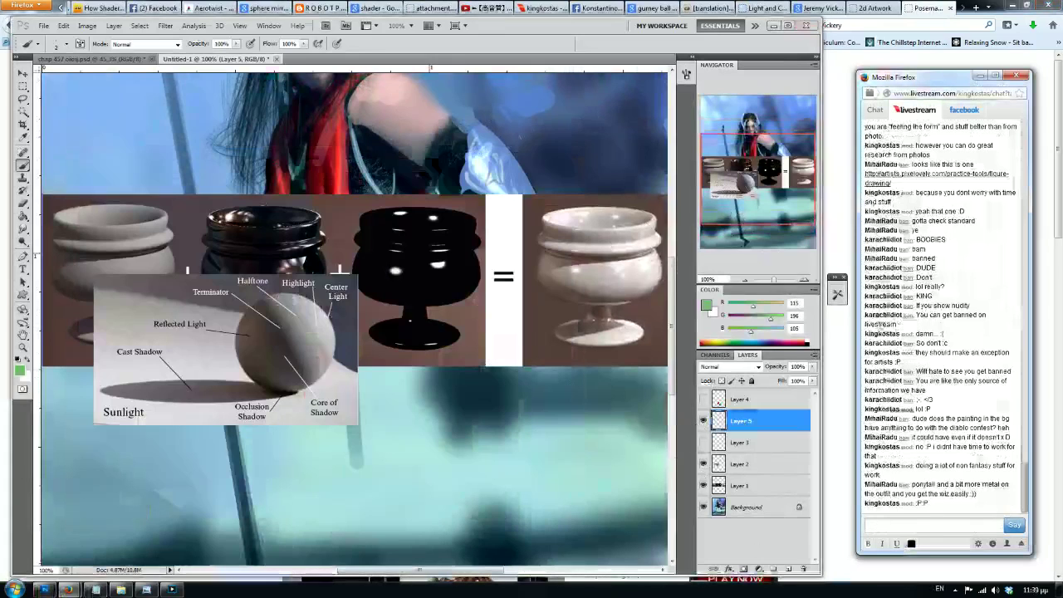
Step: Ask in chat whether they had anything for the contest, and fit the canvas on screen
type("you did anyt")
type(" had anything t")
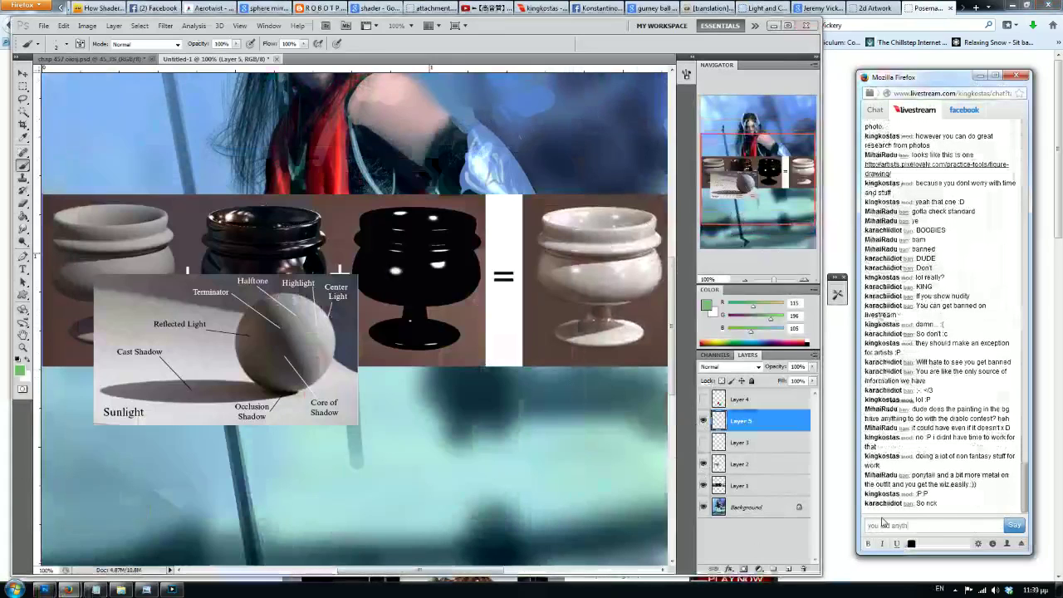
type("or that contest")
key("Return")
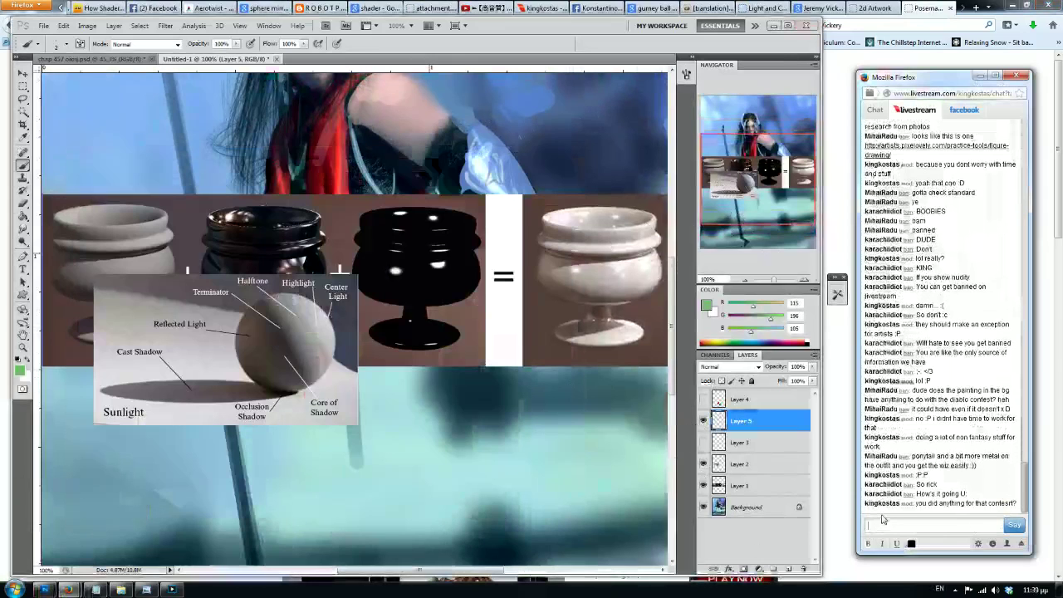
key("ctrl+0")
Step: Hide reference Layers 5, 2 and 1 and add a new Layer 6 above Background
left_click_drag(703, 421, 704, 490)
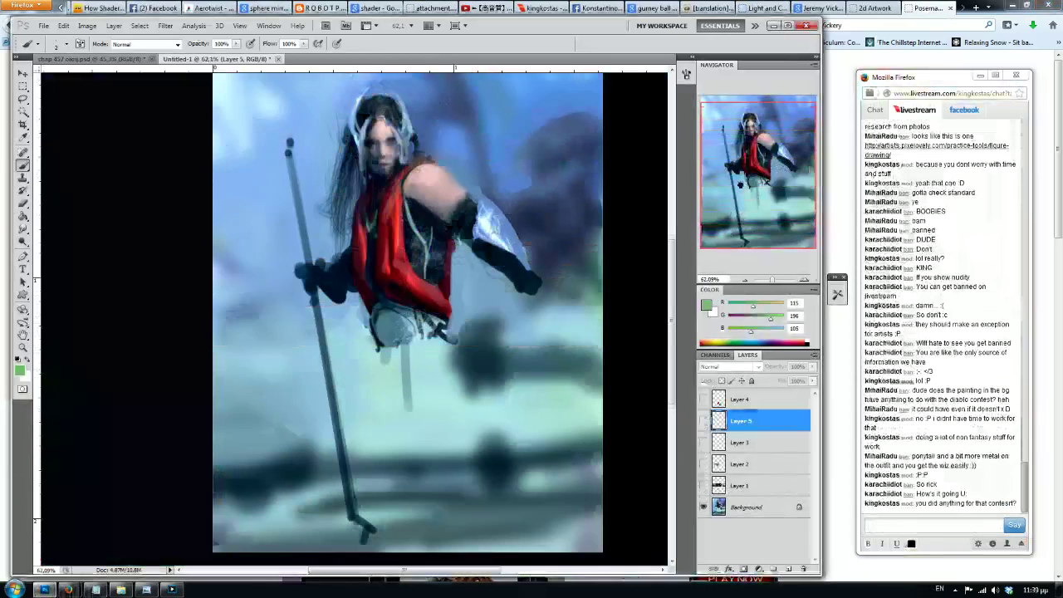
left_click(741, 166)
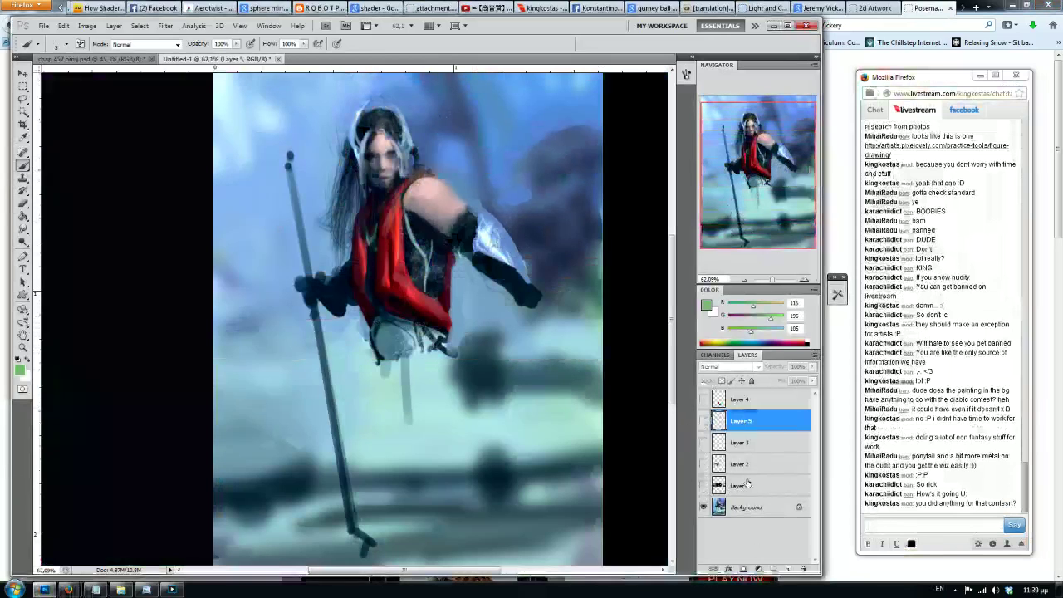
left_click(744, 506)
left_click(788, 569)
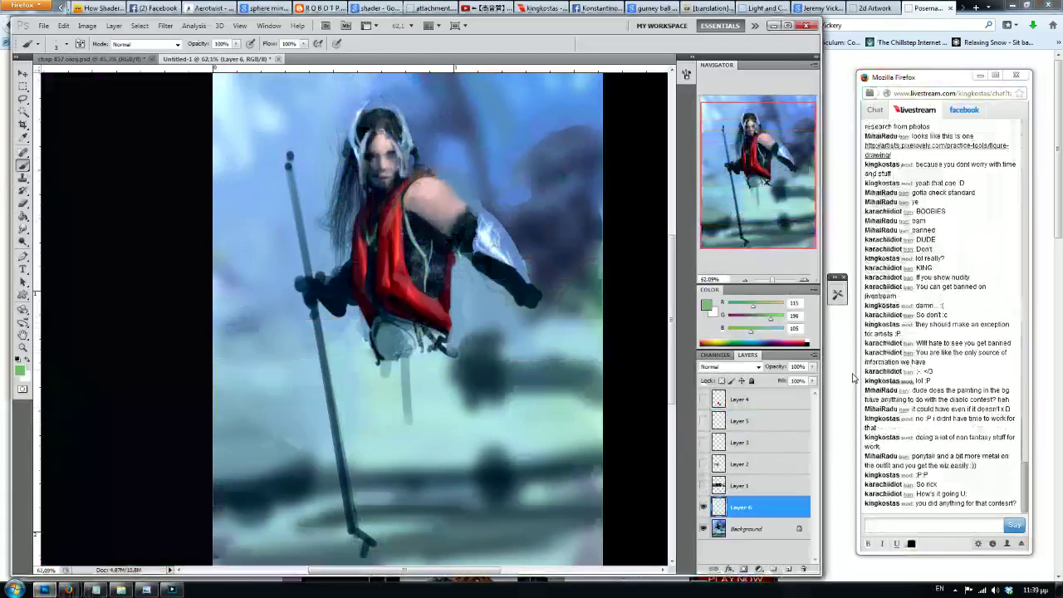
Step: Paint dark belt strokes, hanging strands and a light finger on the mirrored view
left_click(391, 300, "alt")
mouse_move(440, 337)
left_mouse_down()
mouse_move(404, 366)
mouse_move(420, 440)
left_mouse_up()
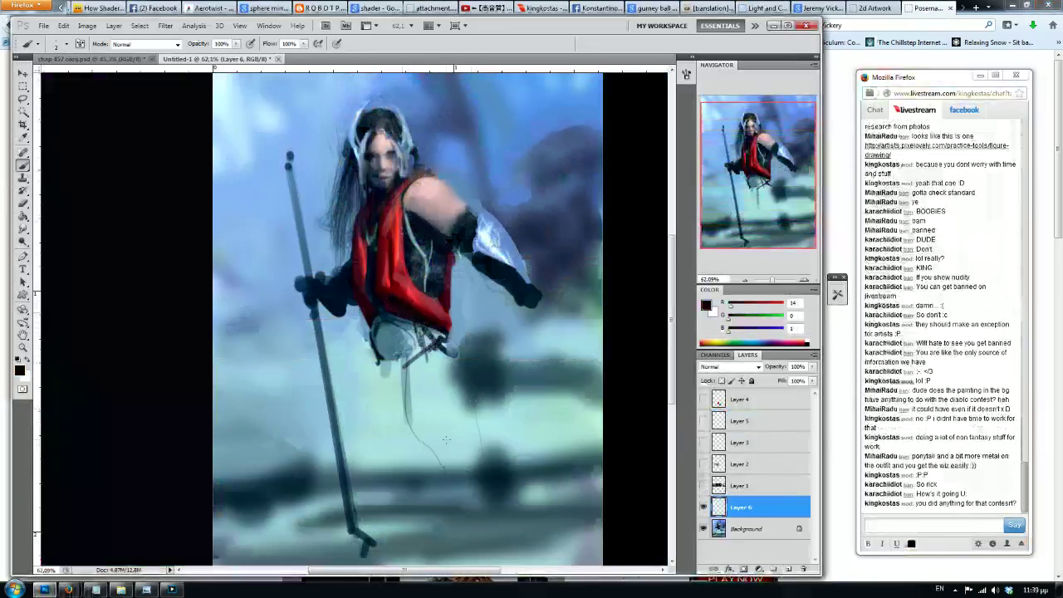
key("ctrl+shift+h")
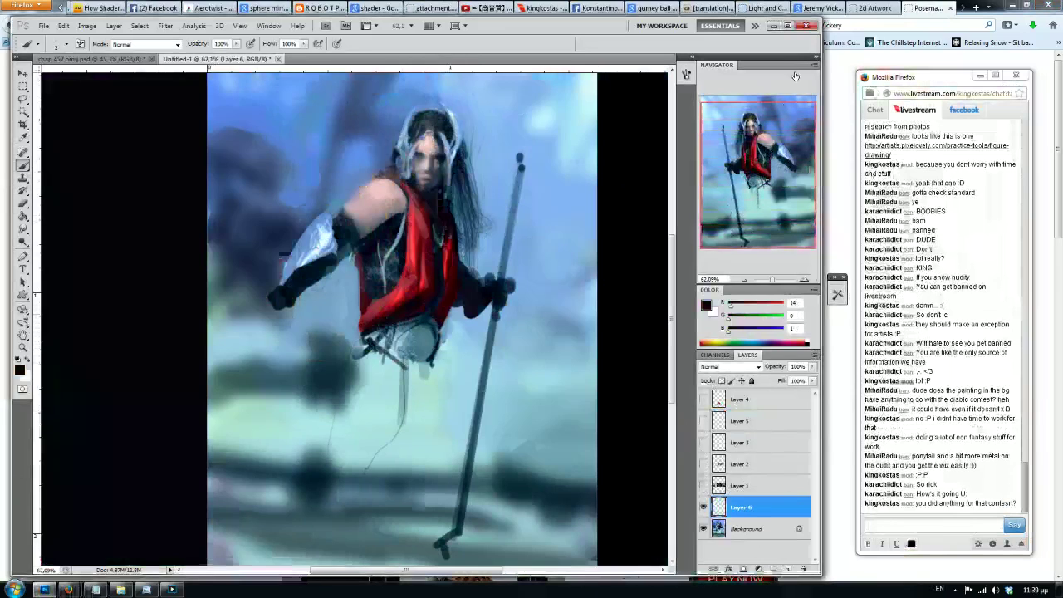
left_click_drag(738, 179, 713, 191)
mouse_move(455, 351)
left_mouse_down()
mouse_move(461, 384)
mouse_move(487, 384)
left_mouse_up()
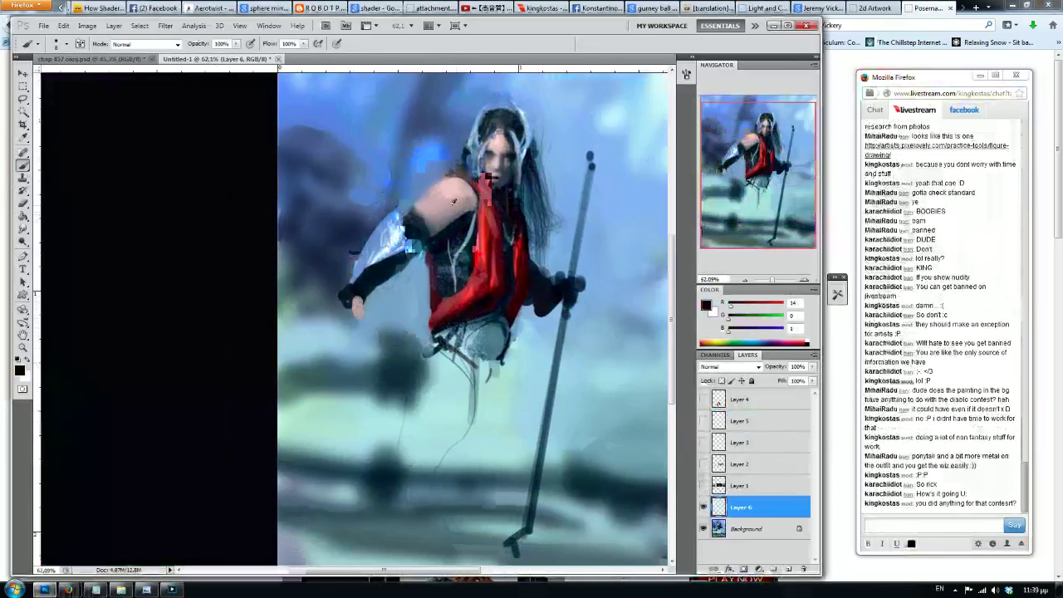
mouse_move(340, 293)
left_mouse_down()
mouse_move(323, 291)
mouse_move(325, 323)
mouse_move(332, 316)
left_mouse_up()
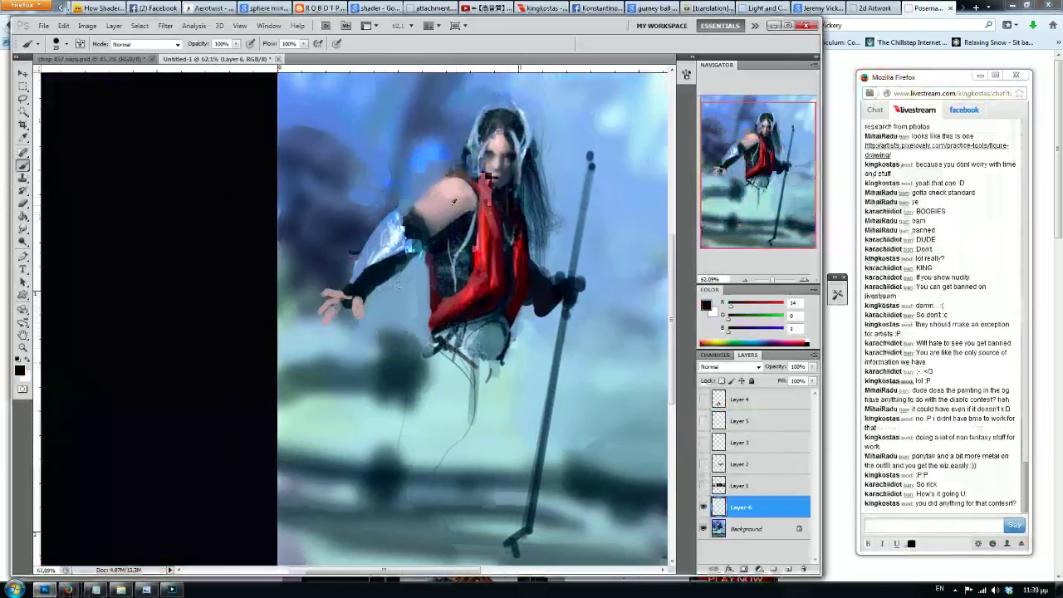
left_click(476, 249, "alt")
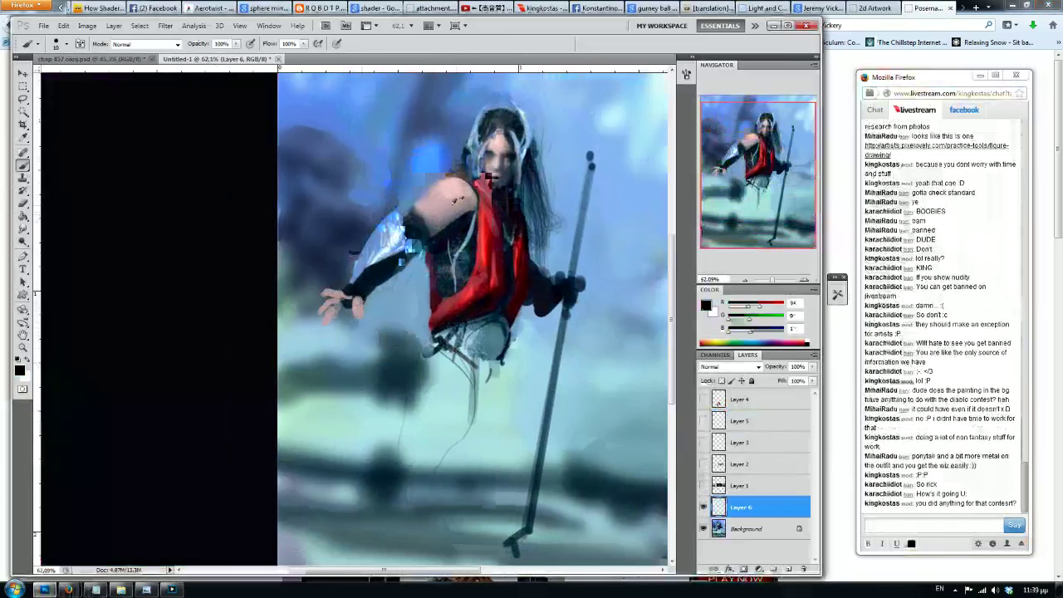
mouse_move(340, 300)
left_mouse_down()
mouse_move(329, 307)
mouse_move(331, 327)
left_mouse_up()
left_click(334, 330, "alt")
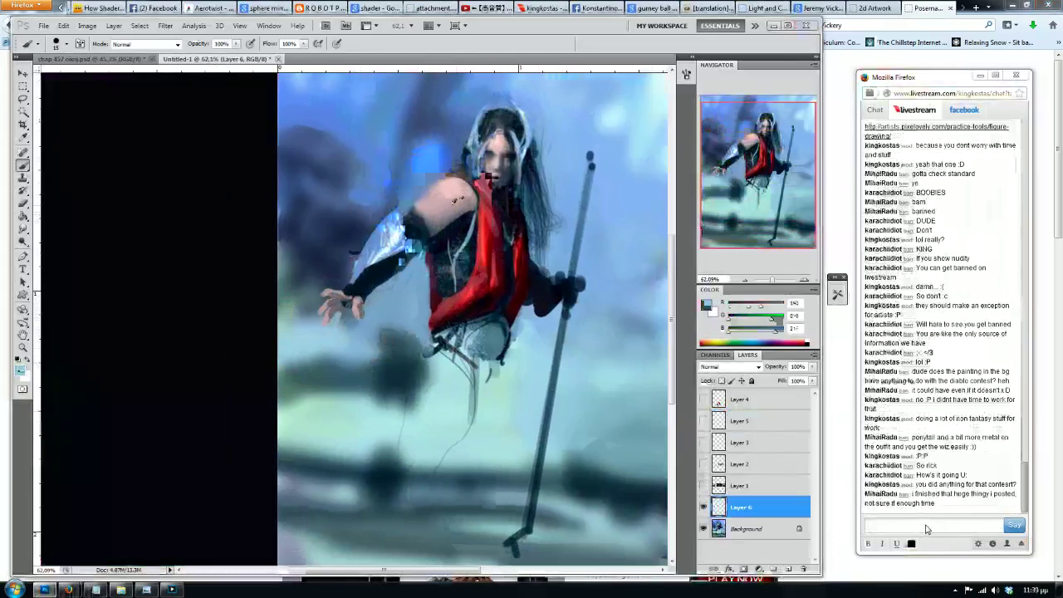
Step: Post "that turned out really cool mate" in the livestream chat
left_click(926, 528)
type("that turned out")
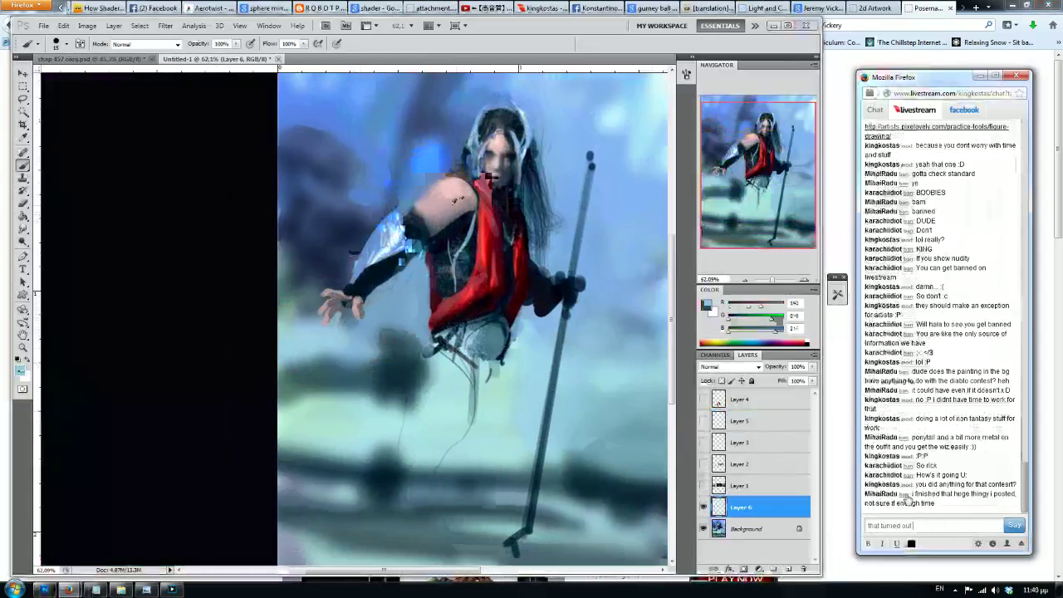
type(" really cool mate")
key("Return")
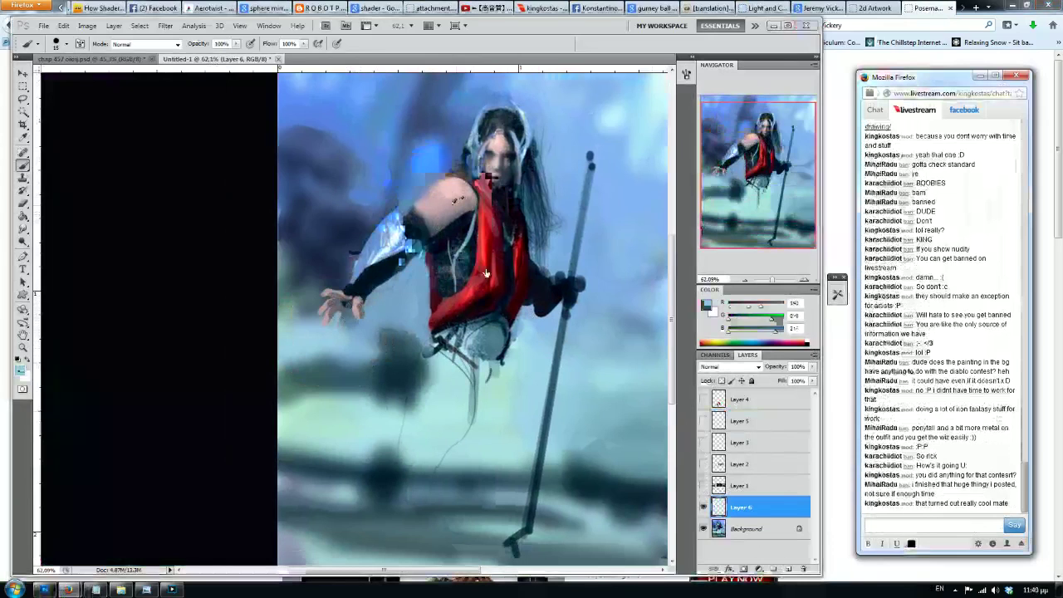
Step: Sample the shoulder colour and repaint the shoulder and arm edge
left_click(441, 235)
left_click(406, 214, "alt")
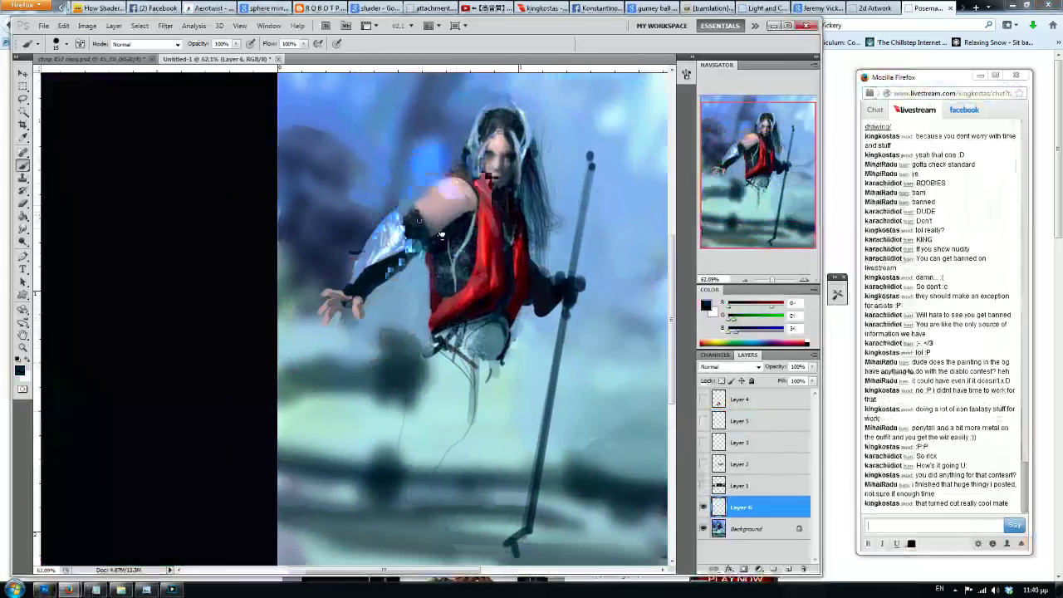
left_click_drag(415, 217, 408, 212)
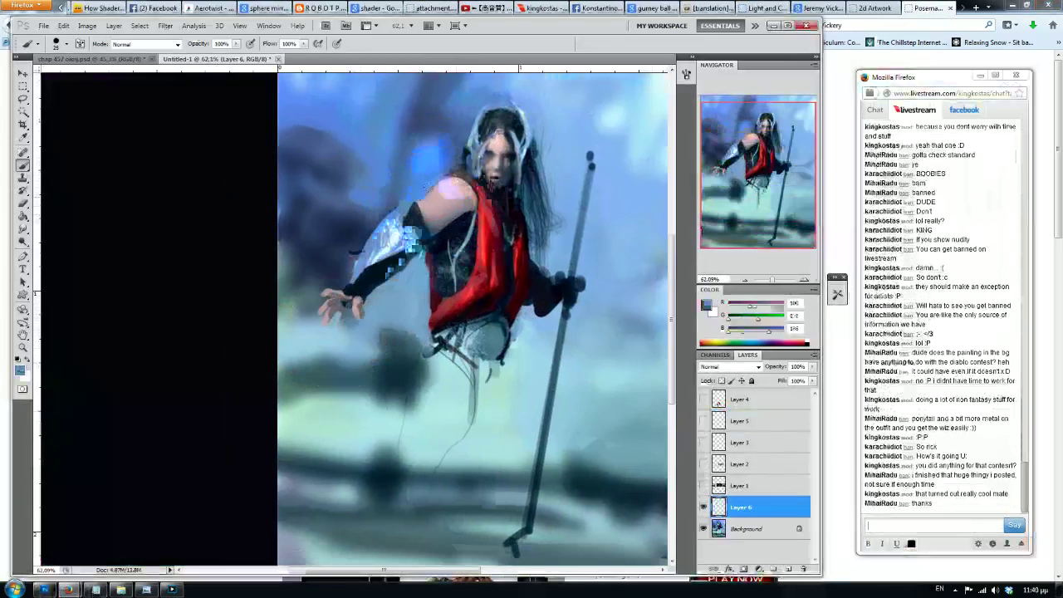
Step: Flip the view back, add a pale stroke near the face, and sample dark teal beside the hand
key("ctrl+shift+h")
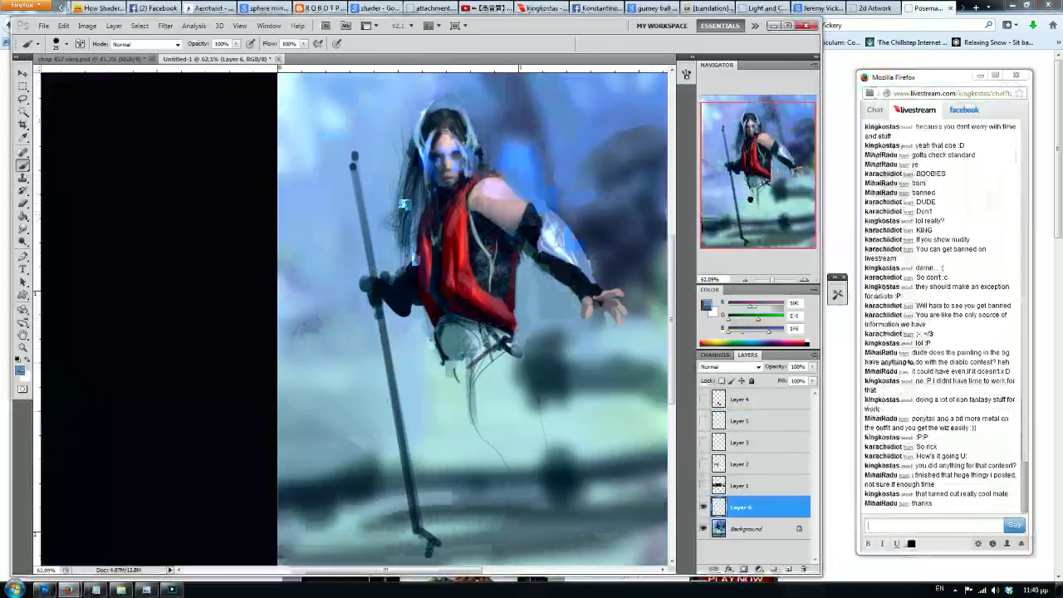
scroll(448, 315, "right", 2)
left_click(403, 142, "alt")
left_click_drag(357, 170, 358, 204)
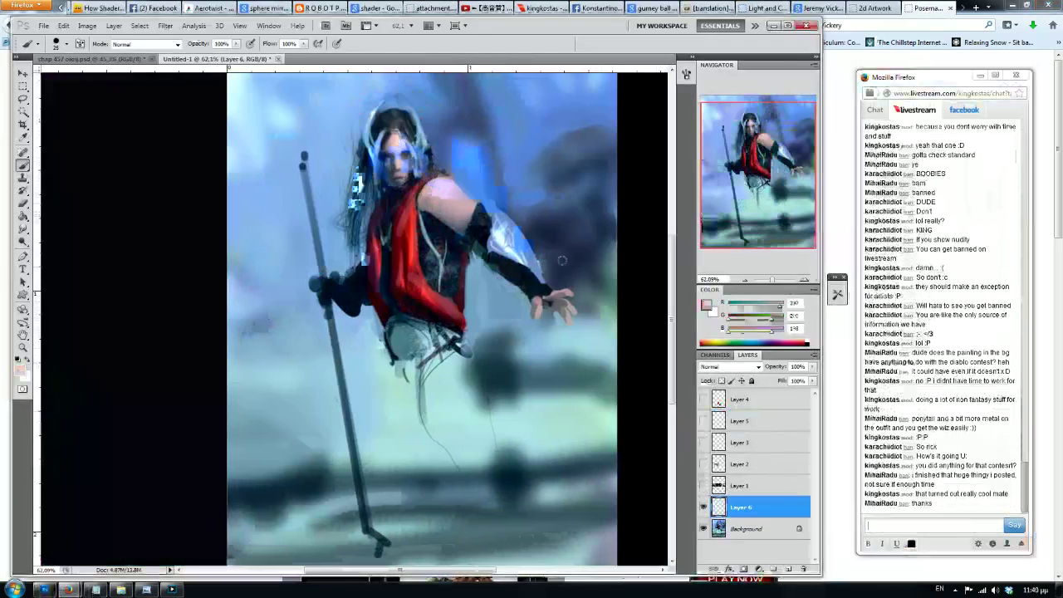
key("bracketleft")
left_click(577, 315, "alt")
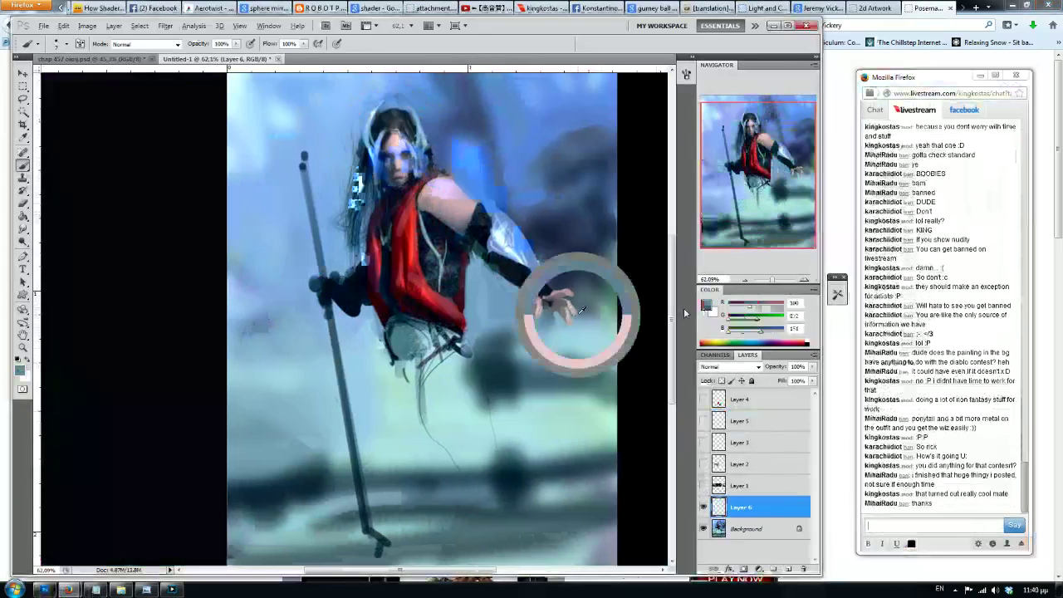
left_click(566, 300, "alt")
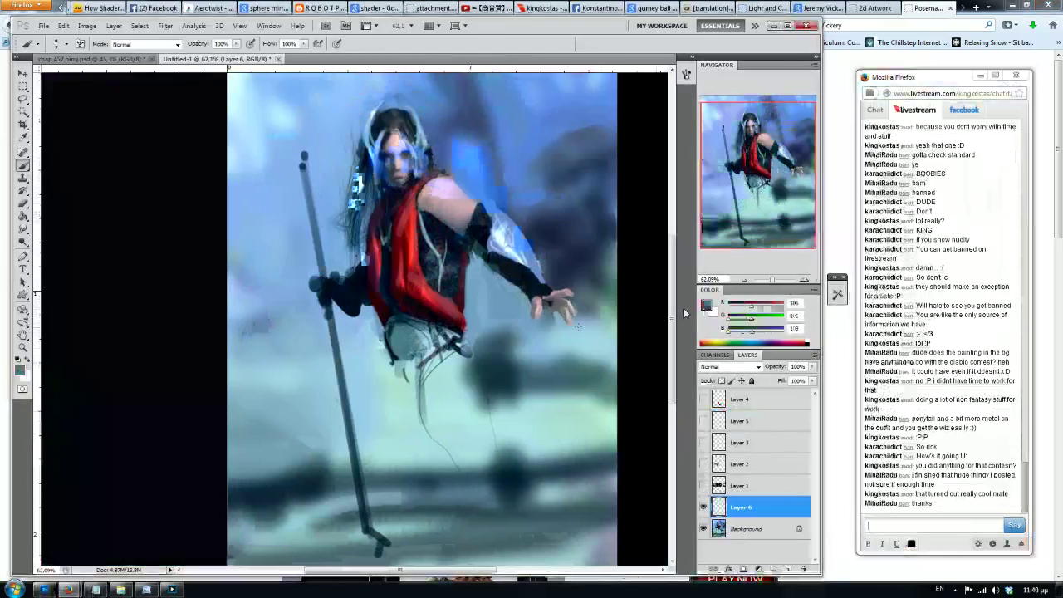
left_click(876, 525)
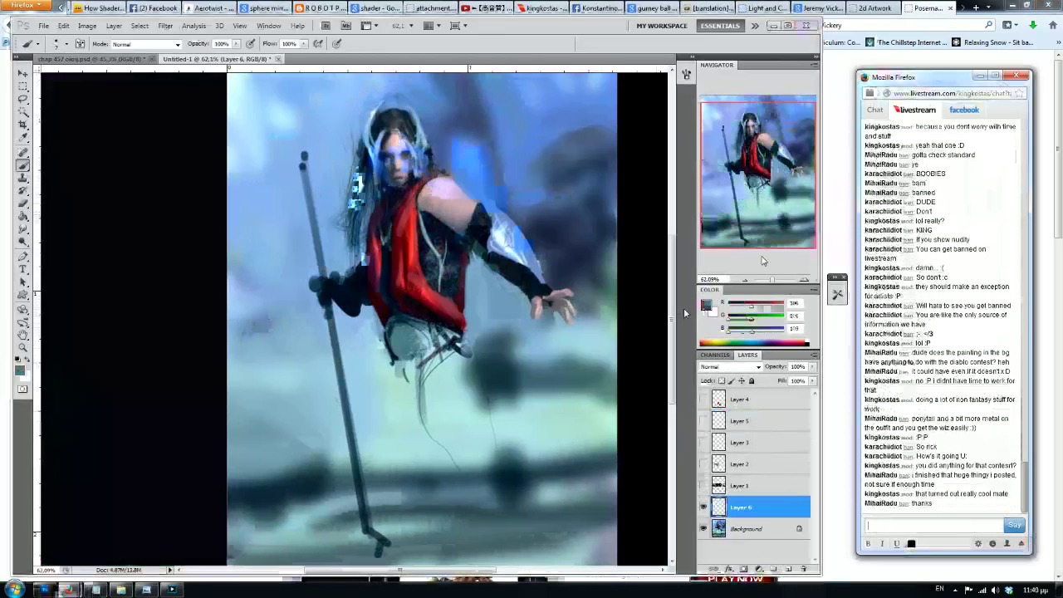
Step: Post chat messages saying fingers' stretched skin is glossier, so add finger highlights for detail
type("btw i guess")
type(" we can in")
type("troduce more variety in mater")
type("ials now")
type(" that we understand high")
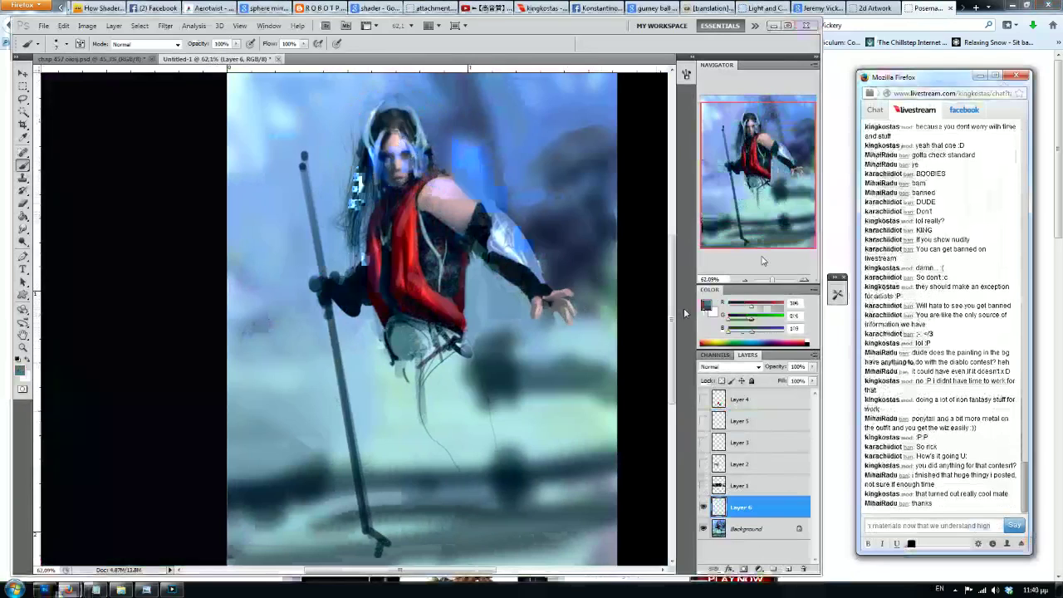
key("Return")
type("for examp")
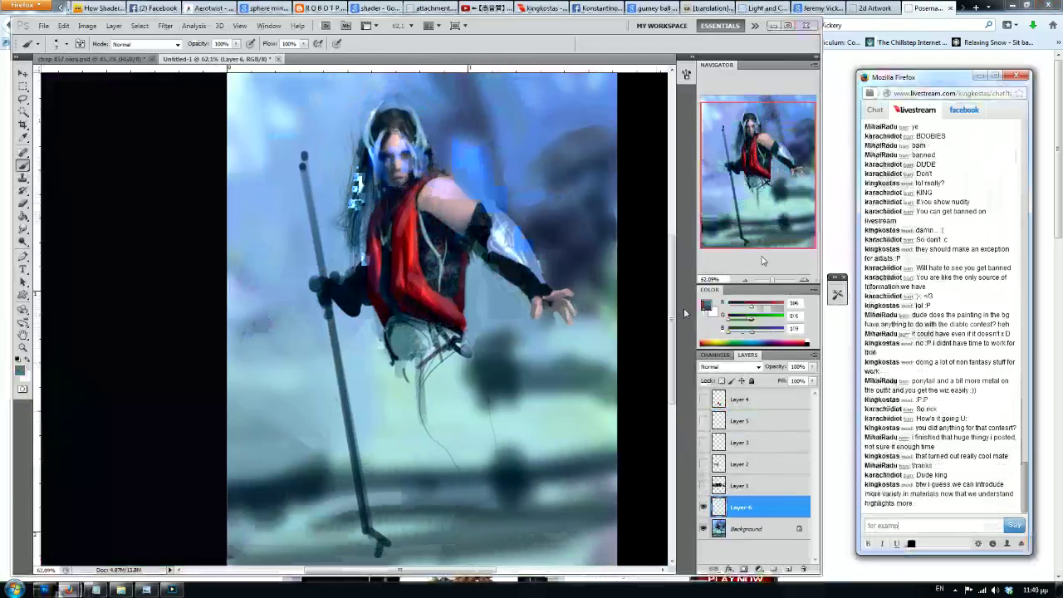
type("le our fingers")
key("Return")
type("sou")
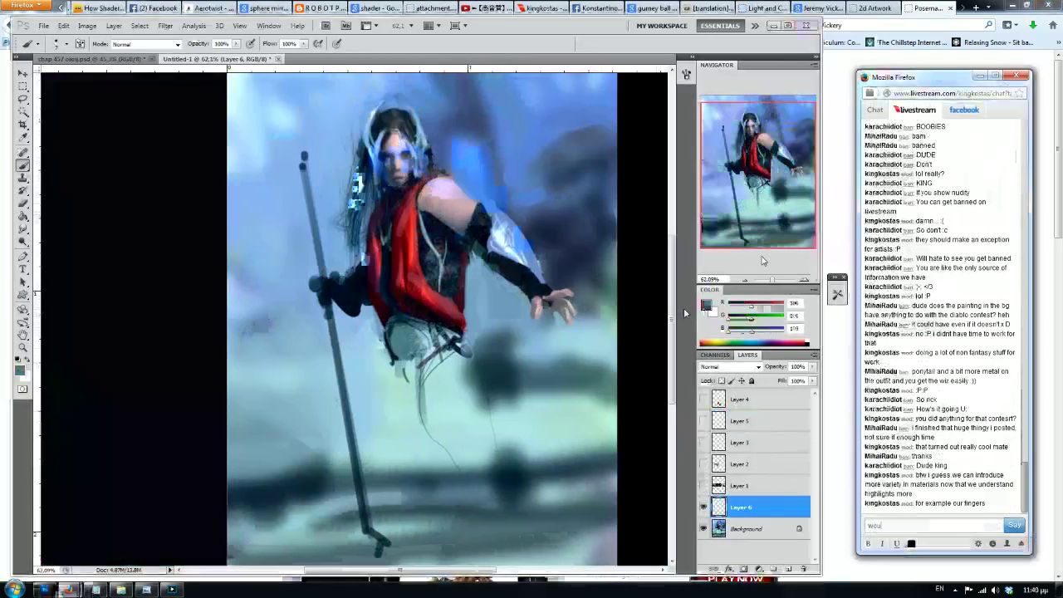
type("ld be more glossy")
type(" because the ski")
type("n is stretches")
type(" mauy")
key("Return")
type("so we can introdu")
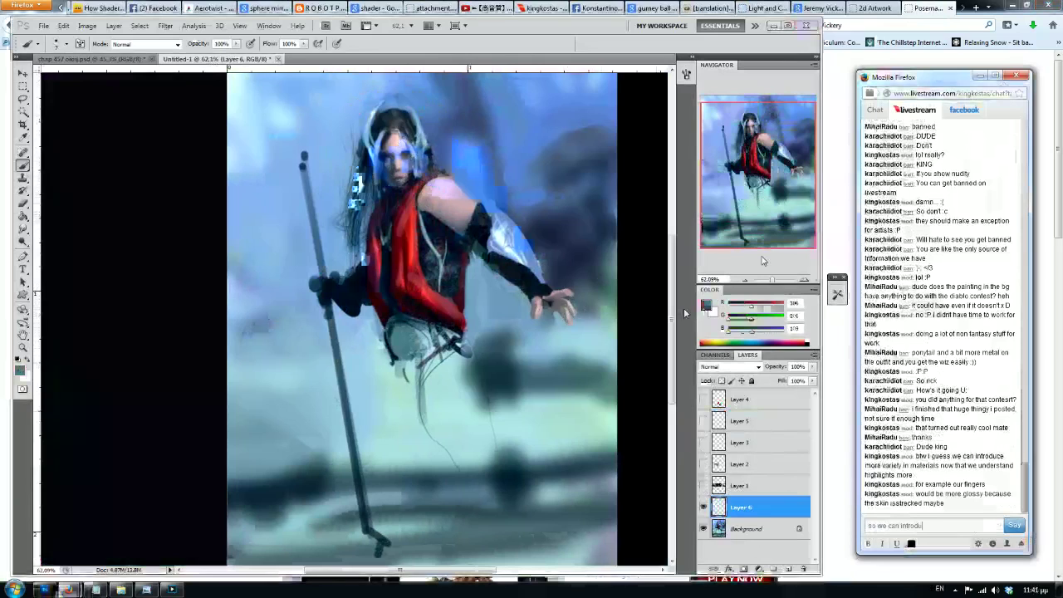
type("ce some highlights in fingers")
key("Return")
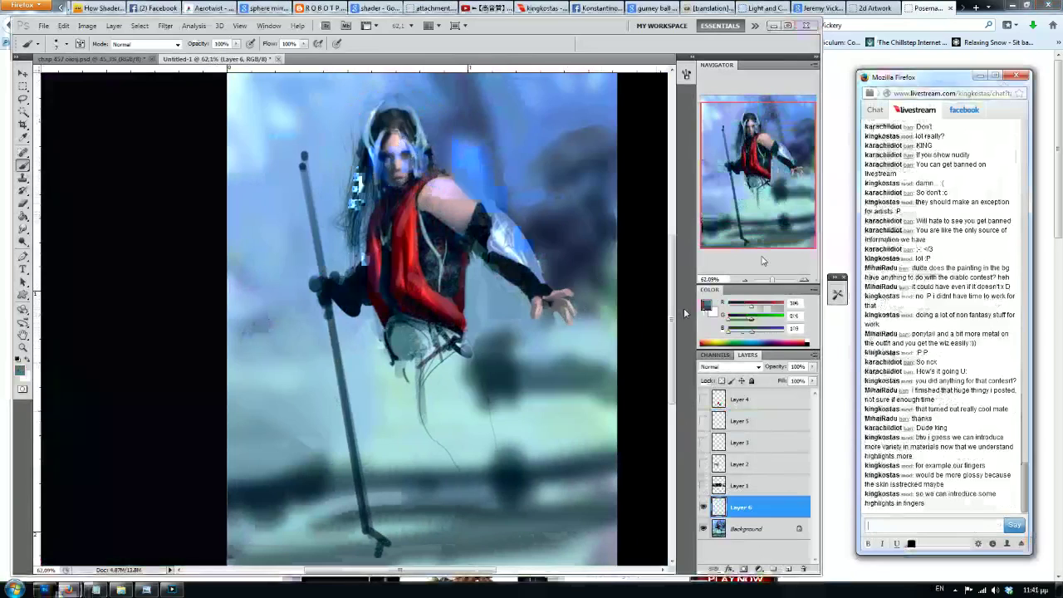
type("for details an")
key("Return")
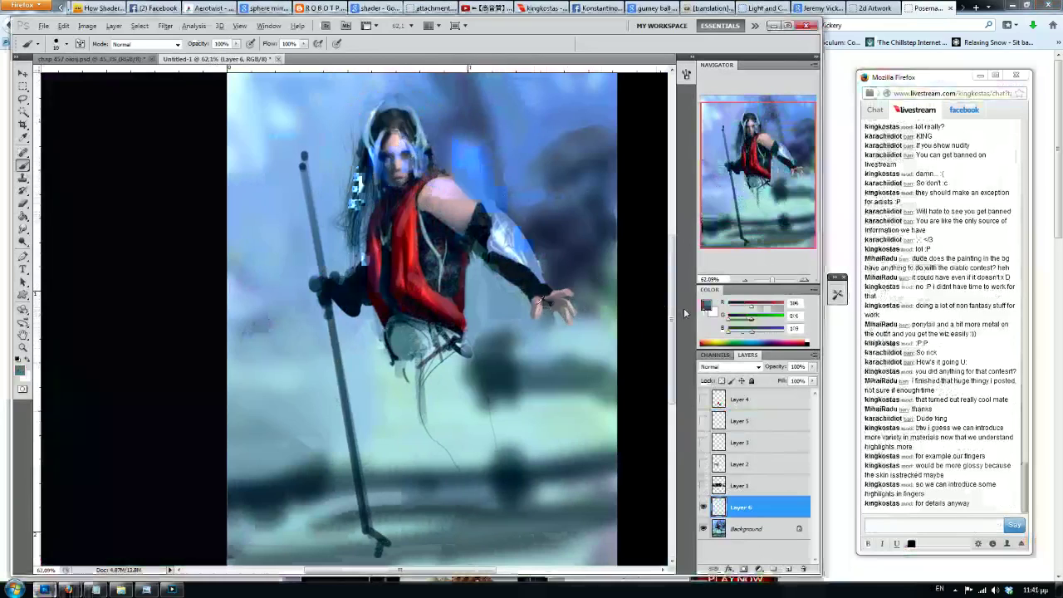
Step: Sample pinkish skin and light blue tones and dab light highlights onto the fingers
left_click(549, 311, "alt")
left_click(537, 301, "alt")
left_click(557, 309, "alt")
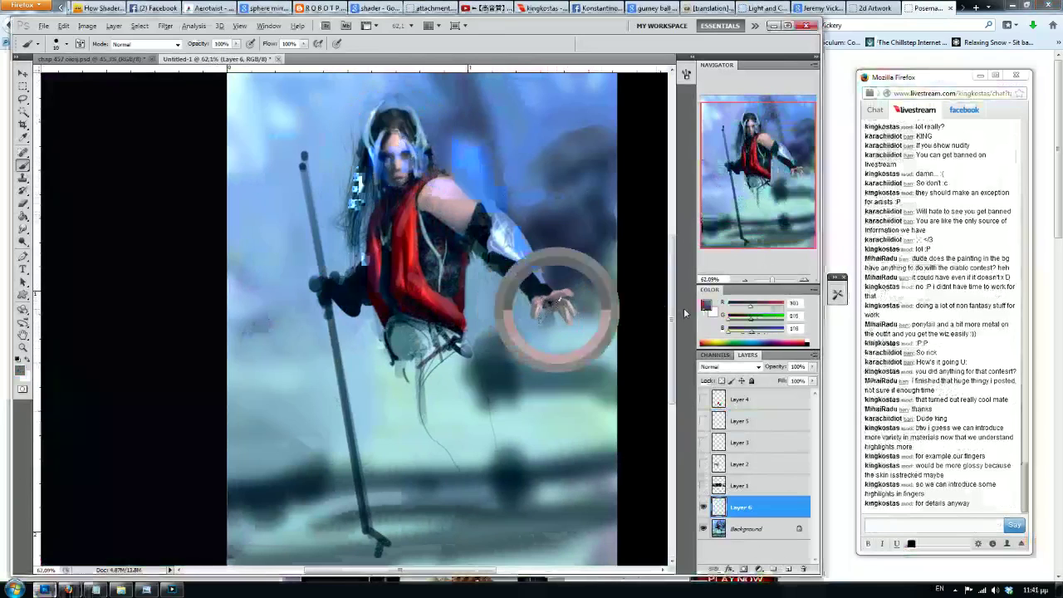
left_click(576, 324, "alt")
left_click(575, 298, "alt")
left_click(567, 293, "alt")
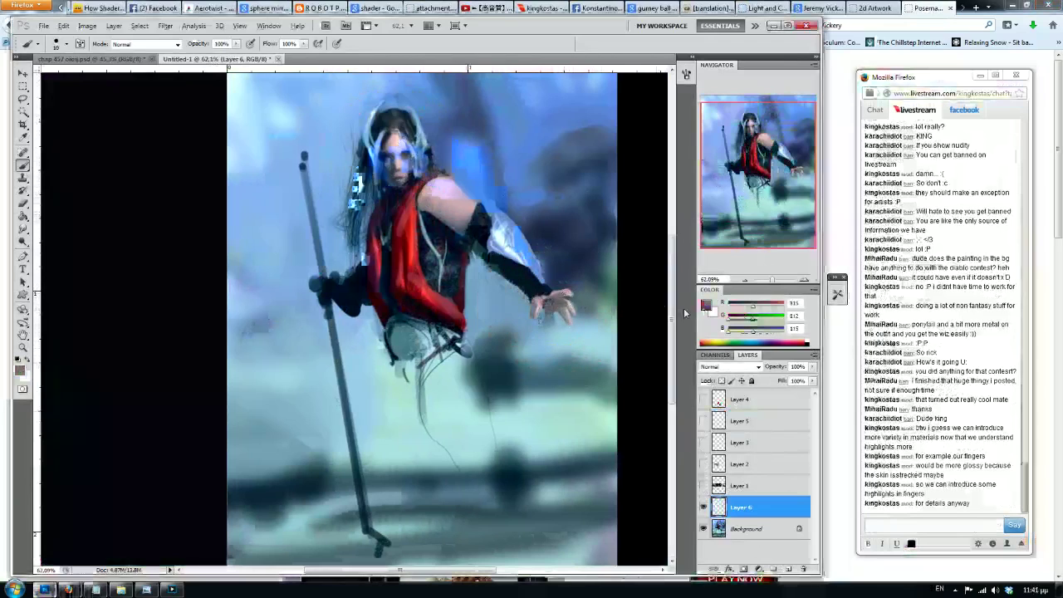
left_click(558, 286, "alt")
left_click(548, 314, "alt")
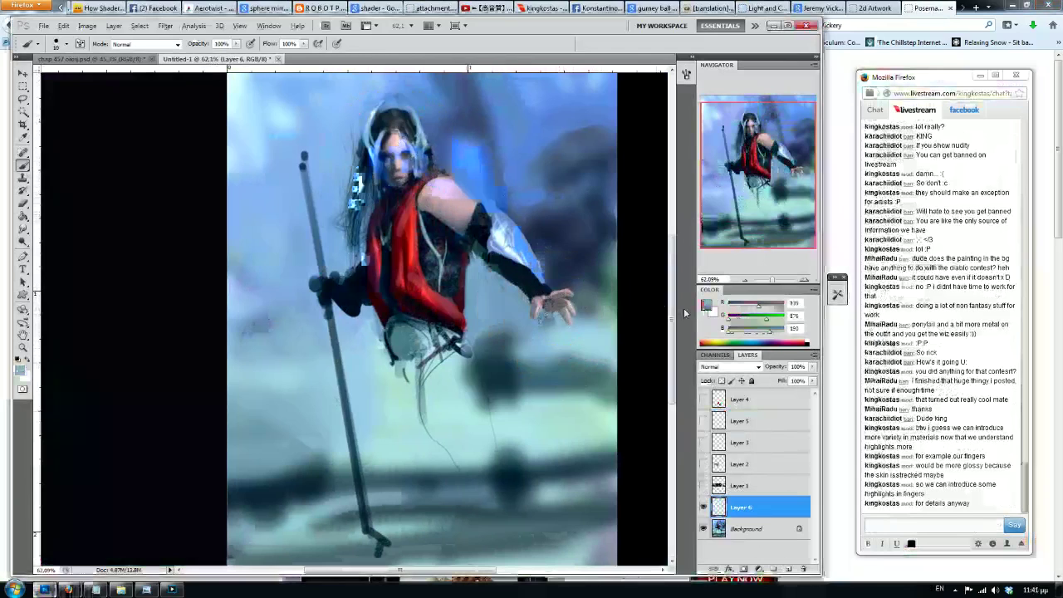
left_click_drag(552, 317, 544, 331)
left_click(541, 333, "alt")
left_click(542, 329, "alt")
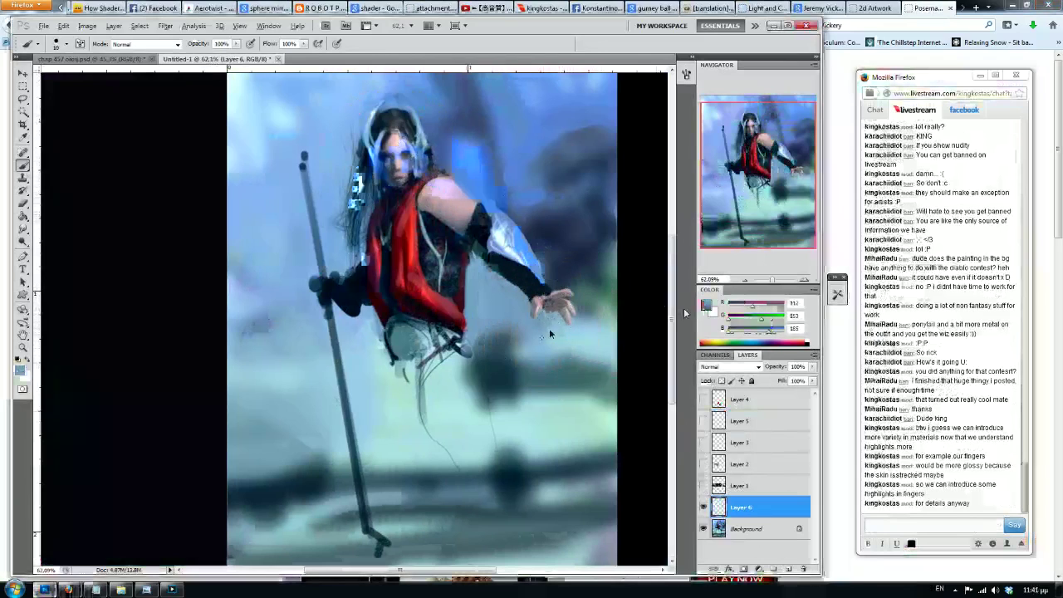
Step: Flip the canvas and paint thick dark-red cloak streamers flowing from the arm toward the left
key("h")
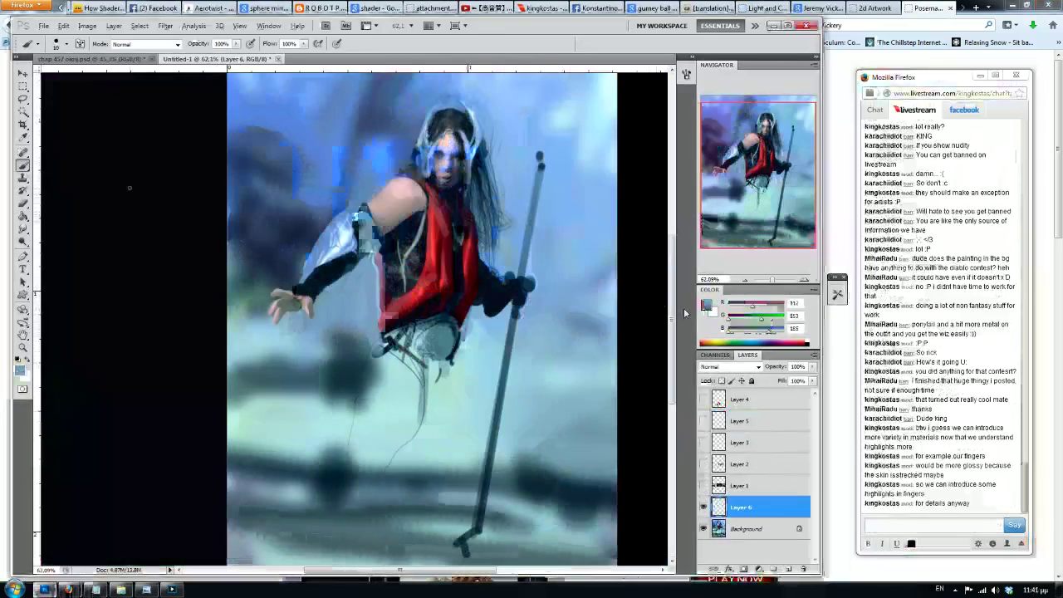
left_click(292, 309, "alt")
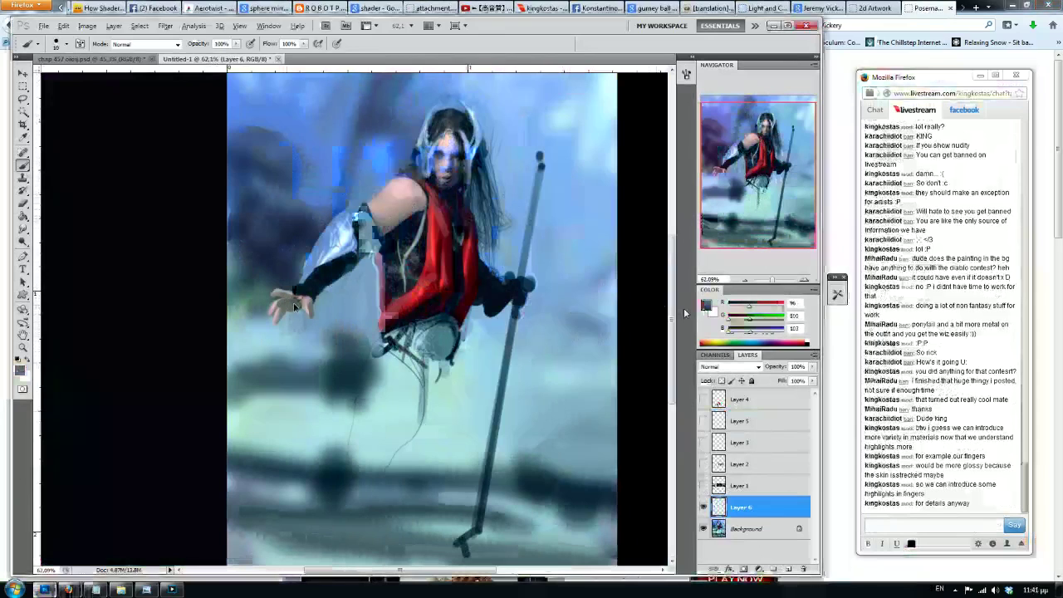
left_click(295, 314, "alt")
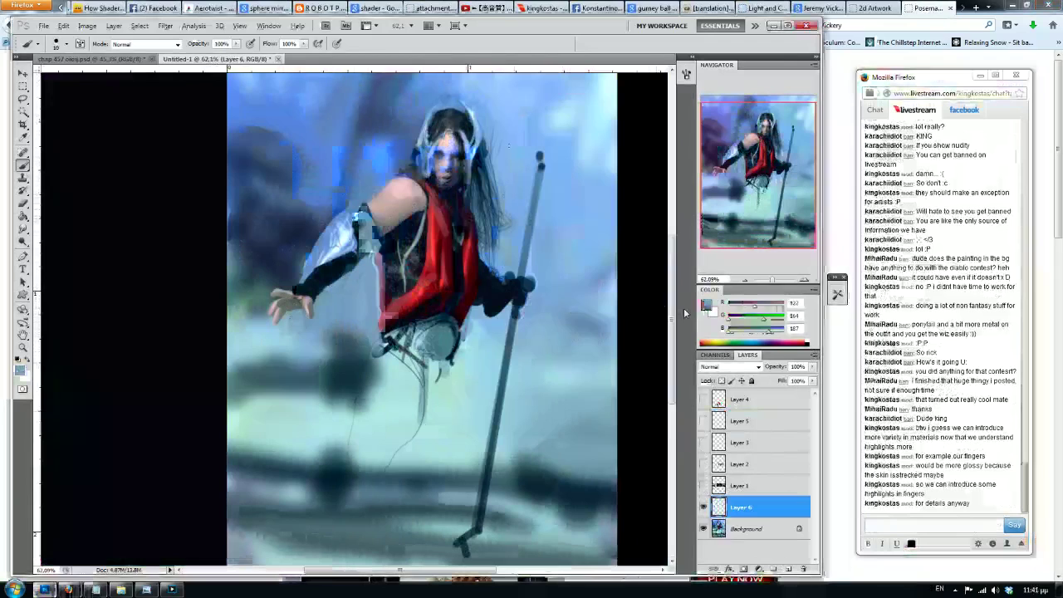
left_click(387, 290, "alt")
left_click_drag(370, 249, 359, 344)
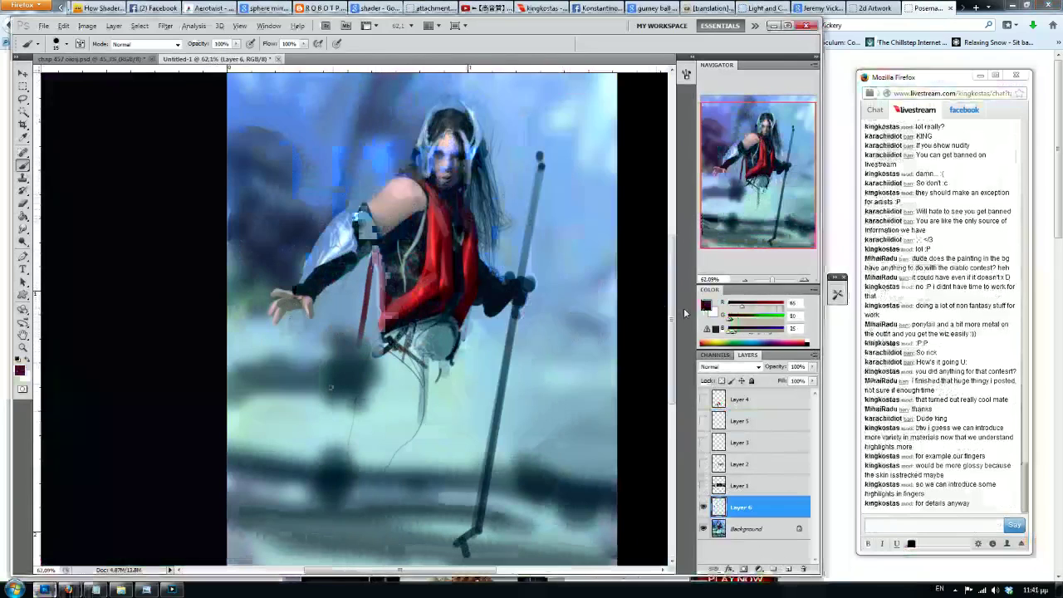
key("ctrl+z")
mouse_move(370, 254)
left_mouse_down()
mouse_move(335, 383)
mouse_move(319, 387)
mouse_move(228, 483)
left_mouse_up()
left_click_drag(309, 390, 227, 503)
left_click_drag(355, 299, 229, 440)
mouse_move(352, 306)
left_mouse_down()
mouse_move(252, 421)
mouse_move(266, 407)
left_mouse_up()
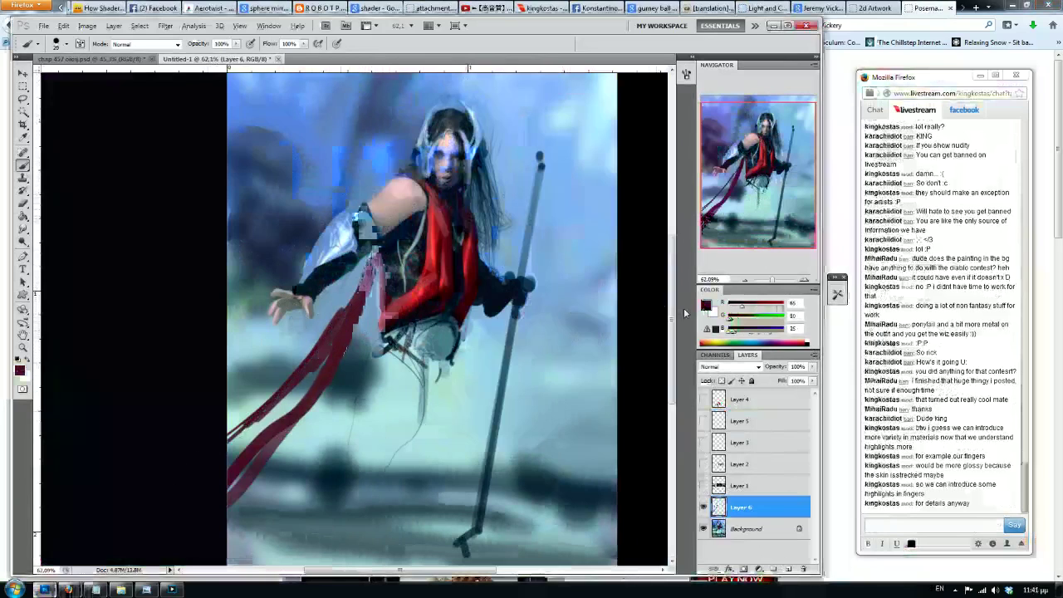
left_click_drag(316, 373, 228, 452)
left_click_drag(259, 420, 357, 328)
mouse_move(365, 257)
left_mouse_down()
mouse_move(241, 440)
mouse_move(369, 311)
left_mouse_up()
Step: Add a red strip below the waist, block in a near-black leg and foot, and flip back
left_click_drag(425, 375, 410, 486)
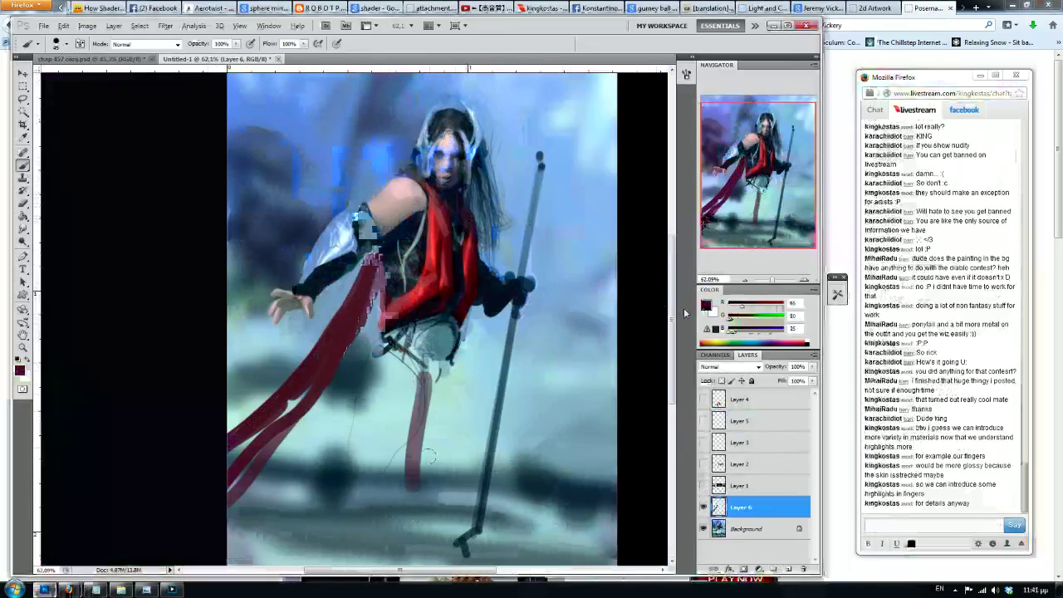
left_click(530, 278, "alt")
mouse_move(414, 372)
left_mouse_down()
mouse_move(388, 442)
mouse_move(355, 461)
mouse_move(381, 434)
mouse_move(379, 353)
mouse_move(412, 383)
mouse_move(364, 416)
mouse_move(353, 452)
left_mouse_up()
key("ctrl+shift+h")
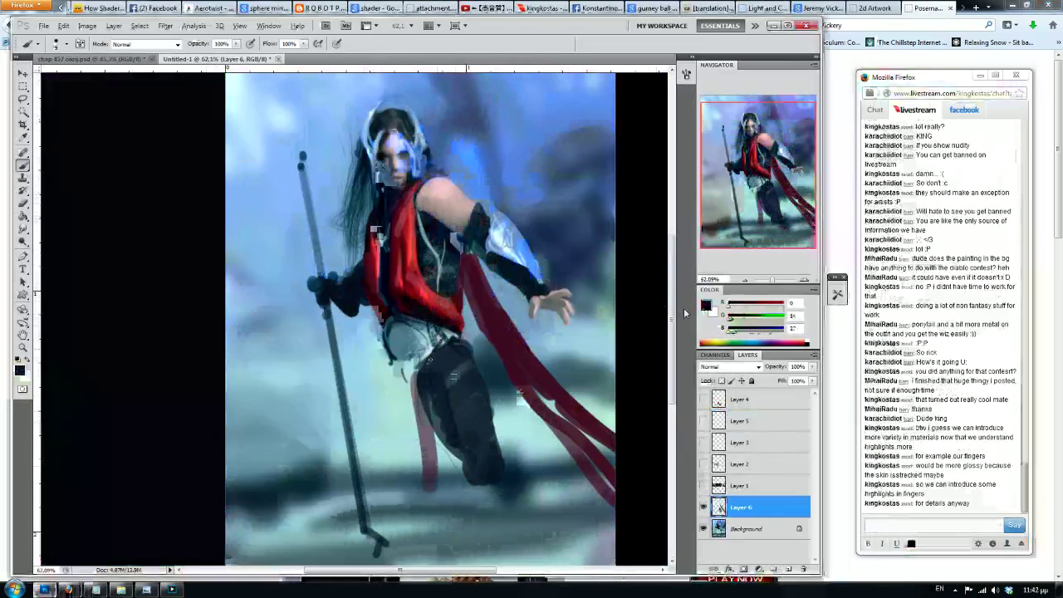
Step: Extend the dark lower leg and foot downward and cover light jacket patches with sampled red
left_click_drag(456, 453, 488, 502)
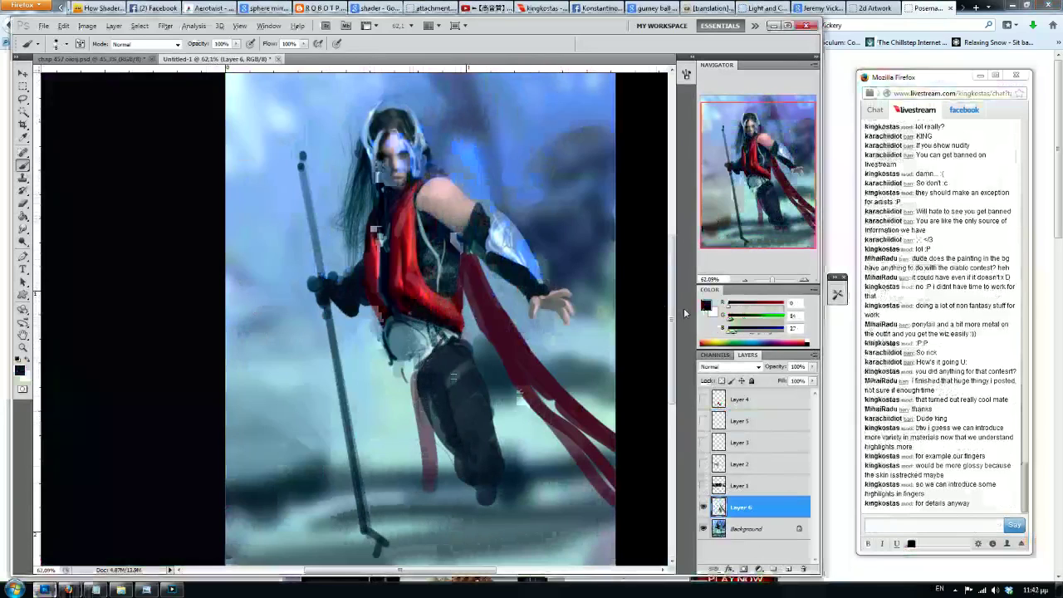
left_click(427, 296, "alt")
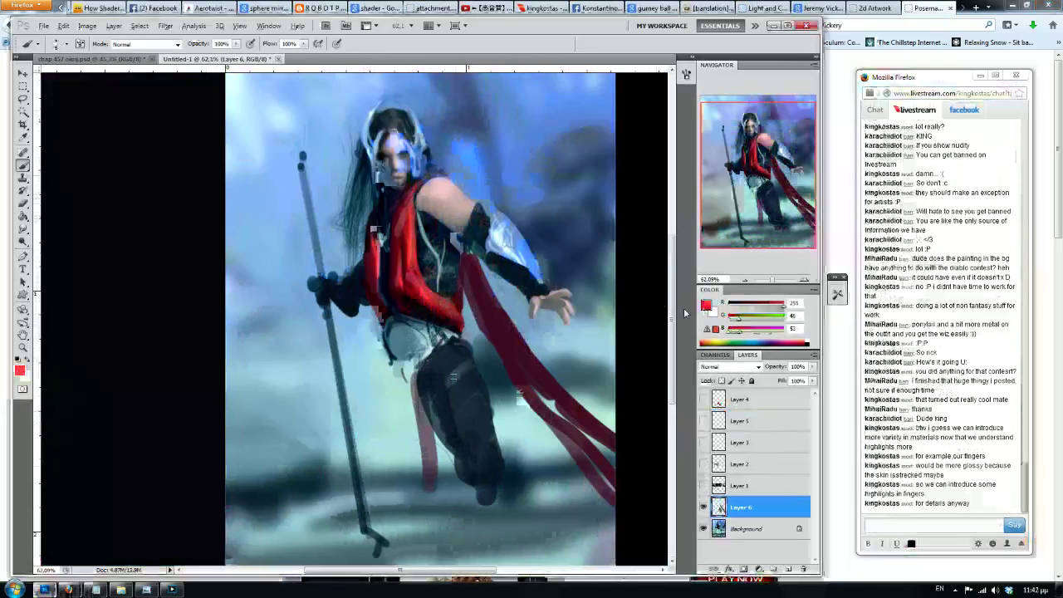
left_click_drag(374, 217, 375, 233)
left_click_drag(449, 224, 455, 254)
left_click(407, 264, "alt")
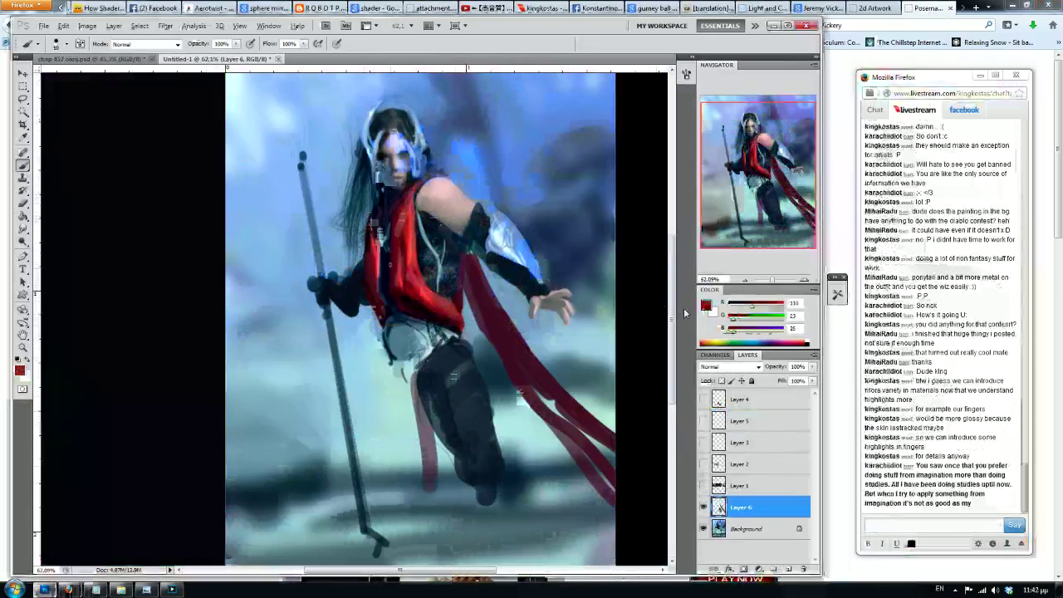
Step: Reply in the livestream chat that the painting has tons of mistakes from lack of focus, then send 'ah'
left_click(932, 528)
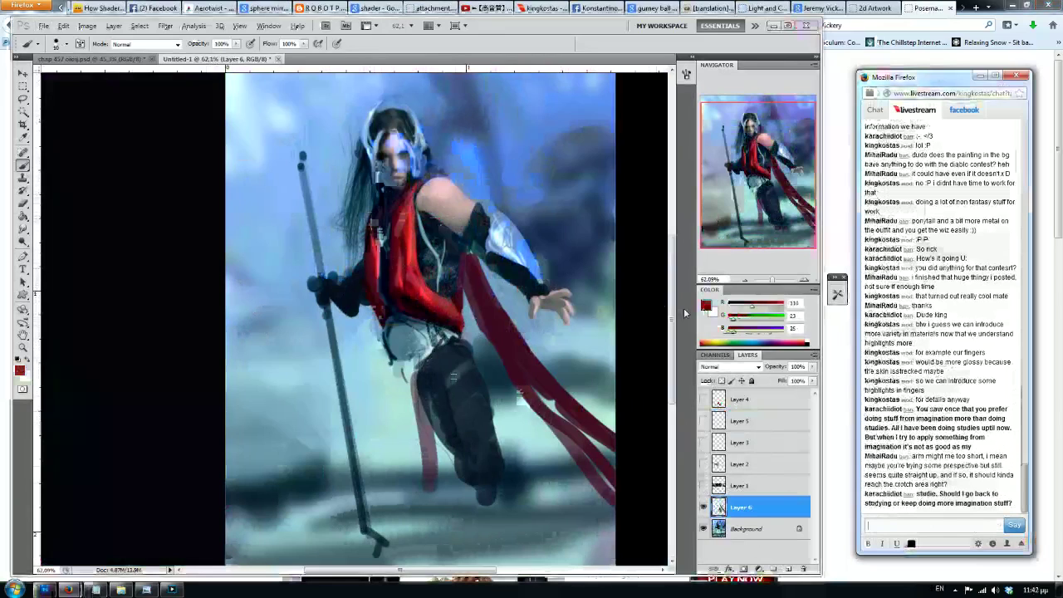
type("mihai for soul")
key("BackSpace")
key("BackSpace")
key("BackSpace")
type("ure it is having tons of mistakes ahahah")
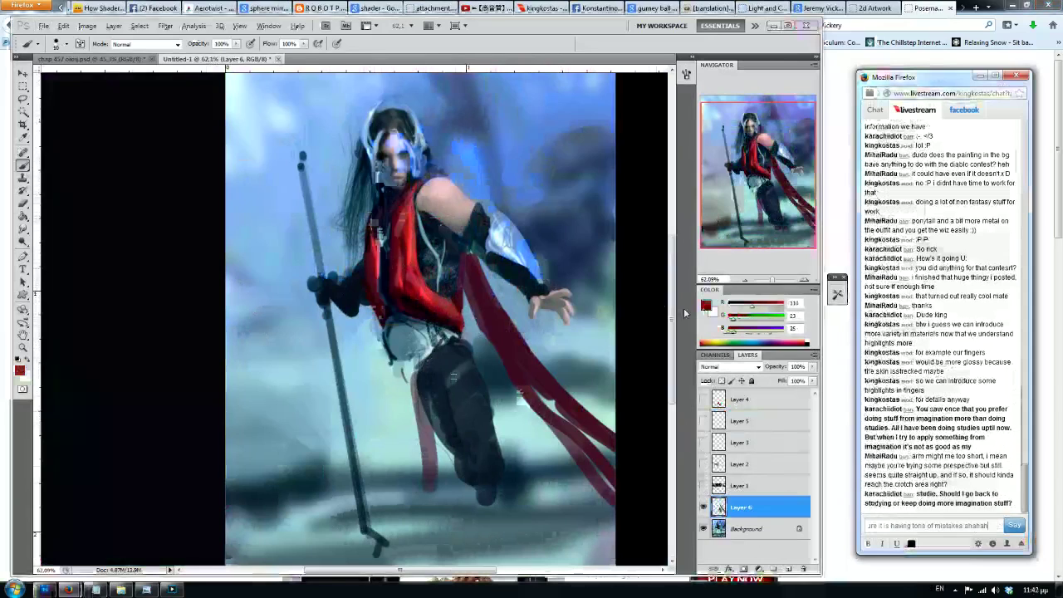
type(", I am out of")
type(" focus for that,")
type(" but I guess")
type(" it's ok")
key("Return")
type("ah")
key("Return")
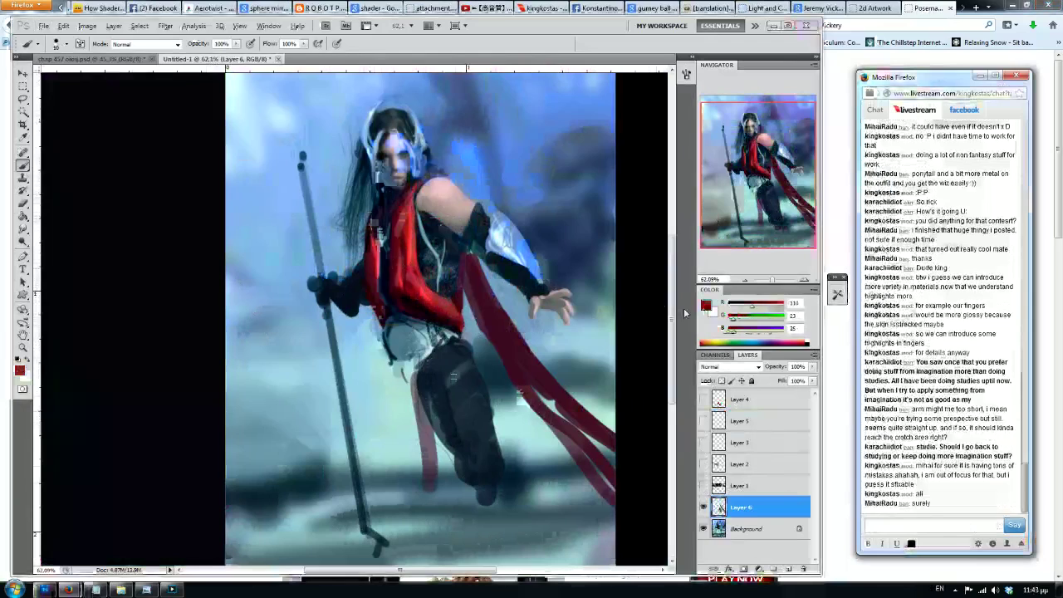
Step: Send chat messages saying falling short of references is normal, it forces thinking, through trial and error
type("its")
type(" normal to be not a")
type("s good")
type(" as reference")
type("d studied")
type(", but the important t")
type("hing is that")
type(" struggling")
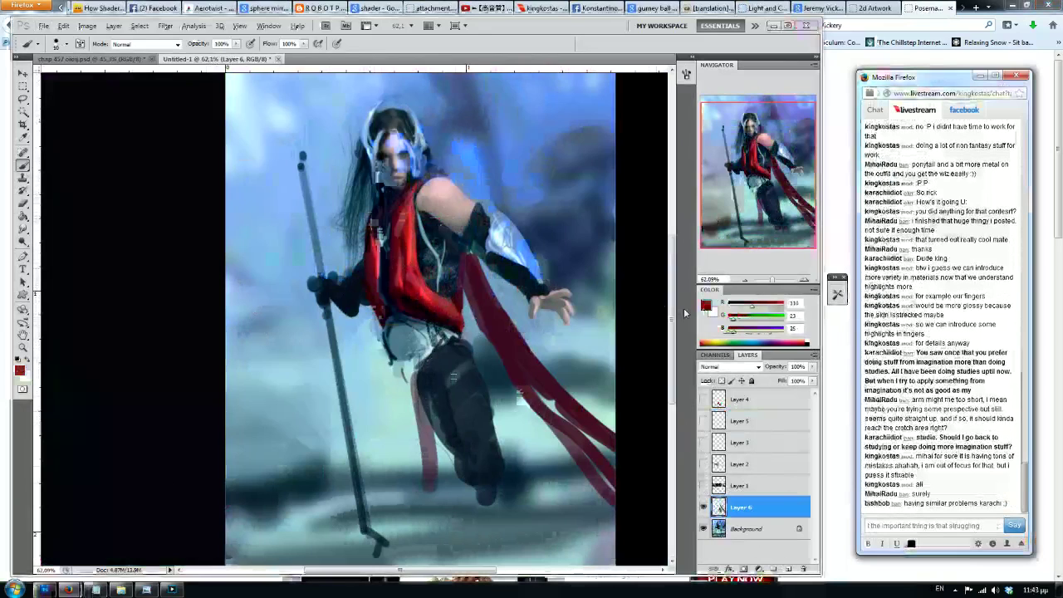
type(" in imagination /studies")
key("Return")
type("is that")
type(" forces you to t")
type("hink")
type(" what you are doi")
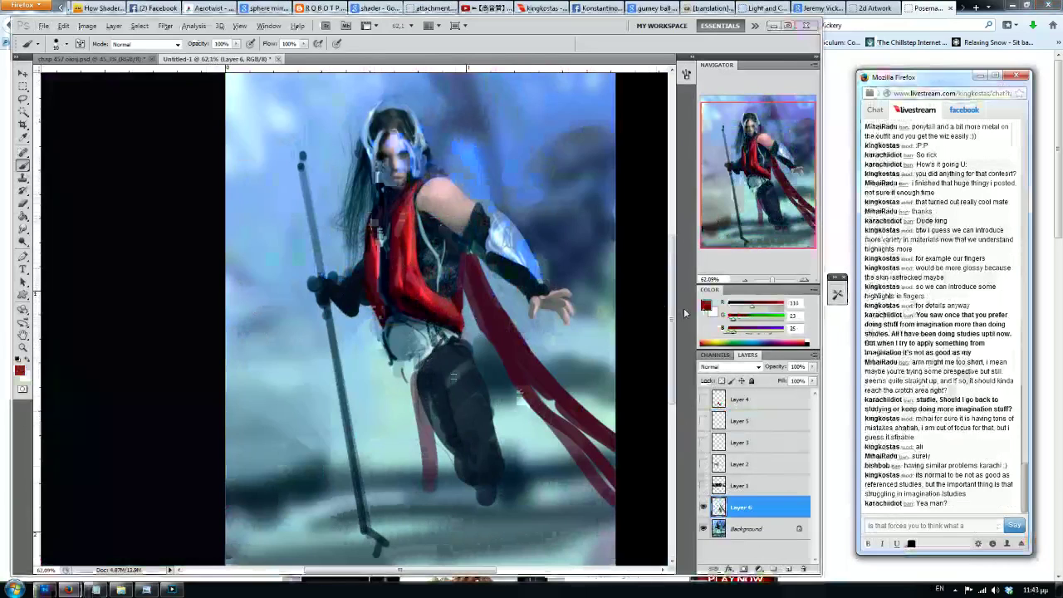
key("Return")
type("after a lot of")
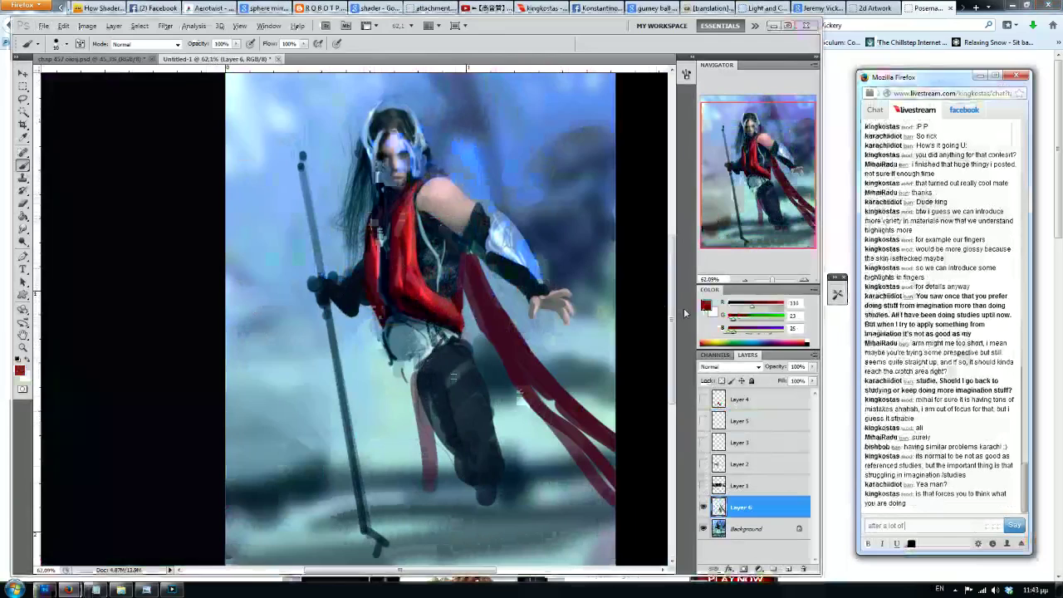
type(" trial error /theory, trial error")
key("Return")
Step: Post that first getting something right from your mind means you understood anatomy; begin the reference-study message
type("you")
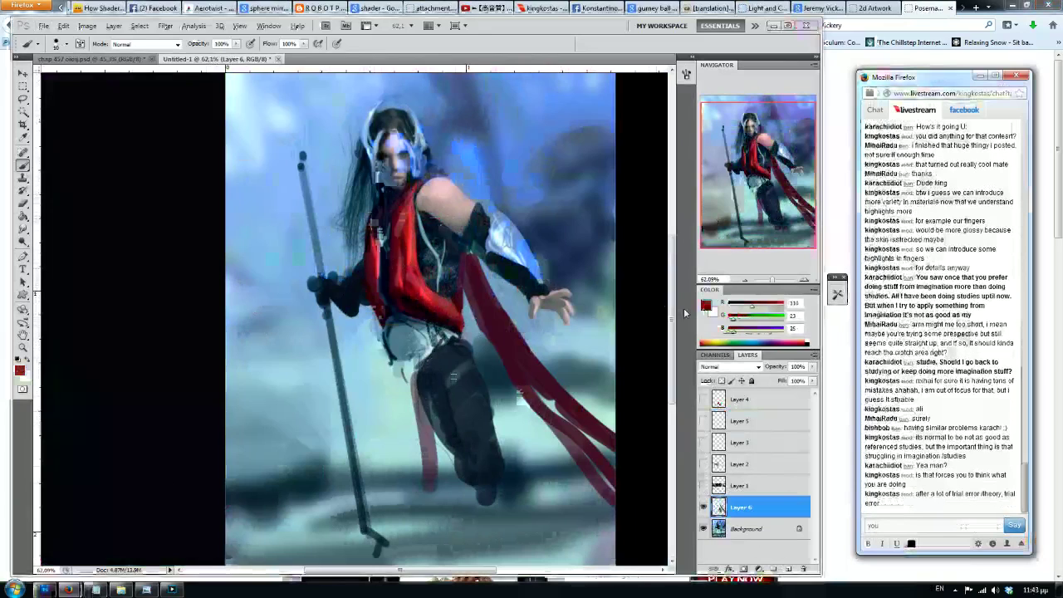
key("BackSpace")
key("BackSpace")
key("BackSpace")
type("the first time you are")
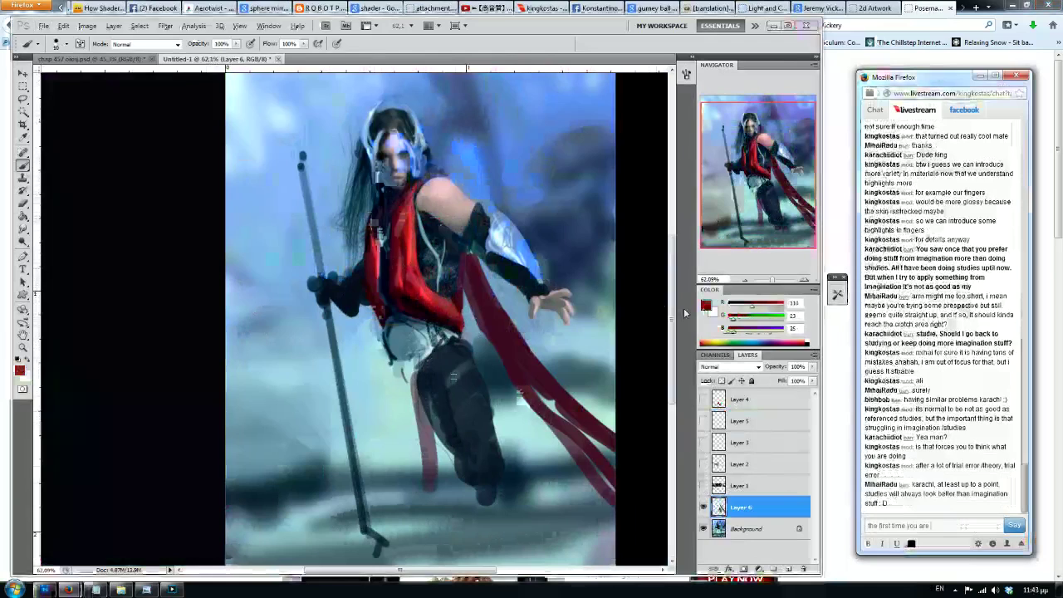
type(" getting something to look right from")
key("Return")
type("it means you understan")
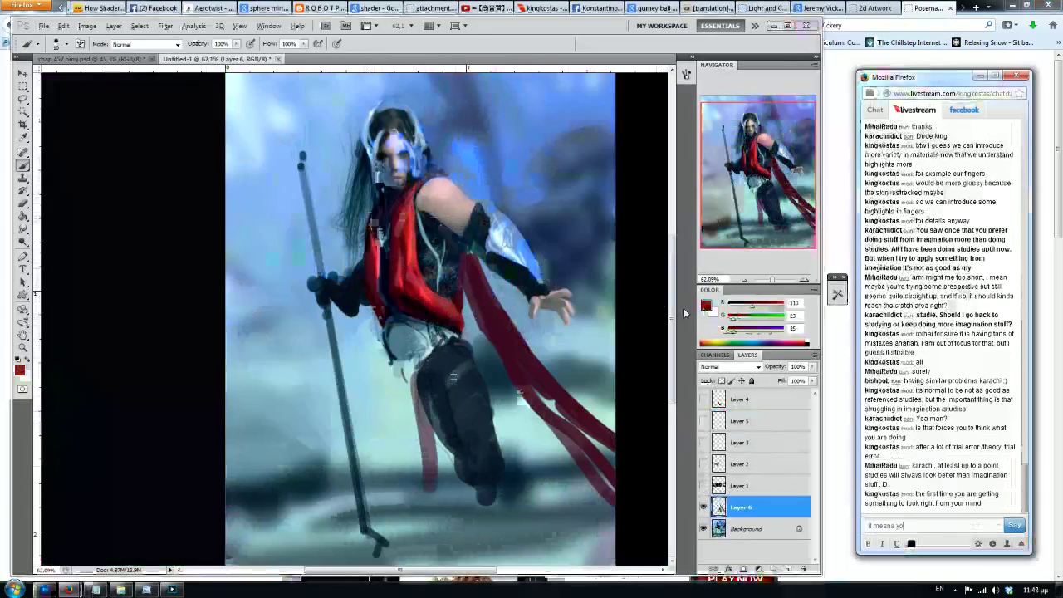
key("BackSpace")
key("BackSpace")
type("ood anatomy")
key("Return")
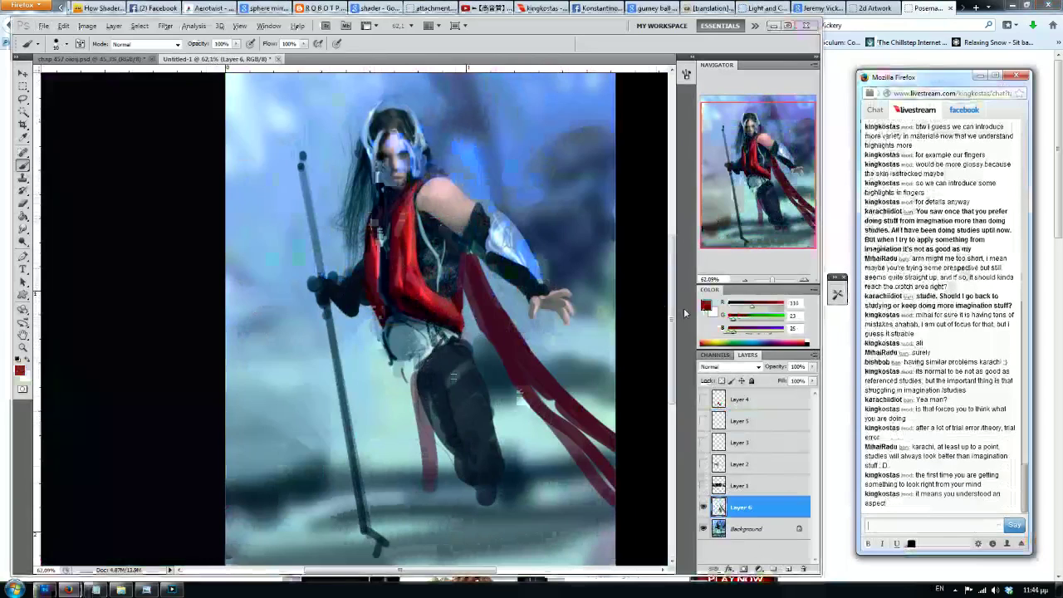
type("while you could")
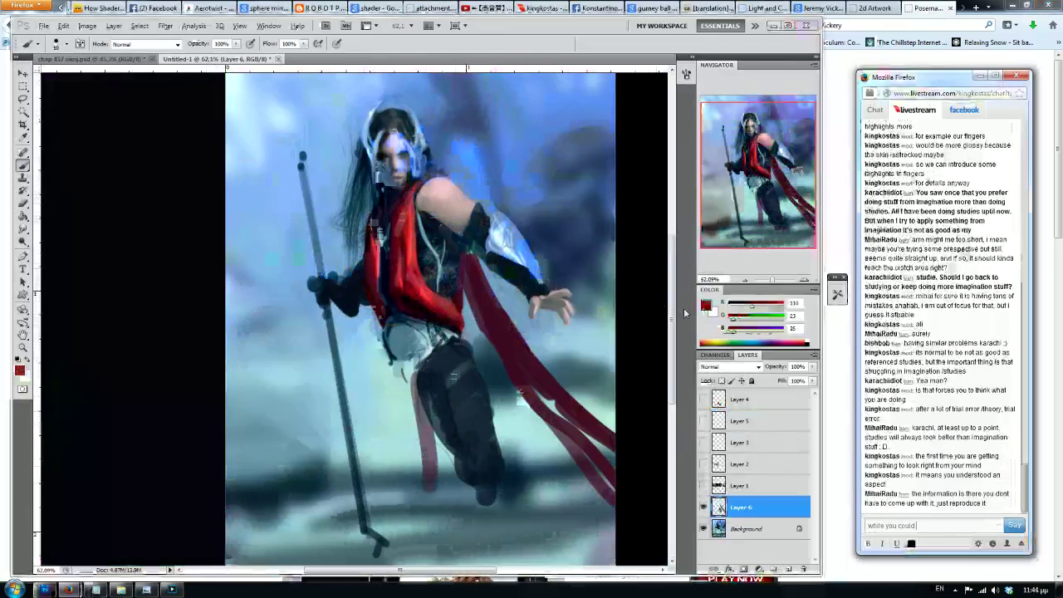
type(" study from references,")
type(" making cool m")
type("ages but no")
type(" substance")
type(" net enough experience")
type(" earned")
Step: Send the message about studying from references and two short 'yep' agreeing replies to viewers
key("Return")
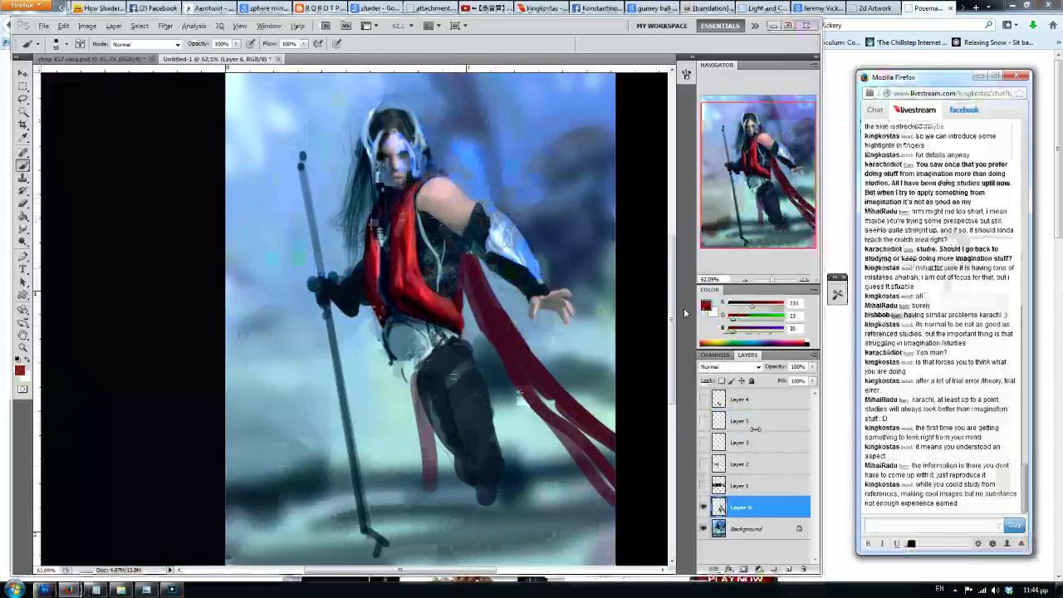
type("yep exactly mia")
key("Return")
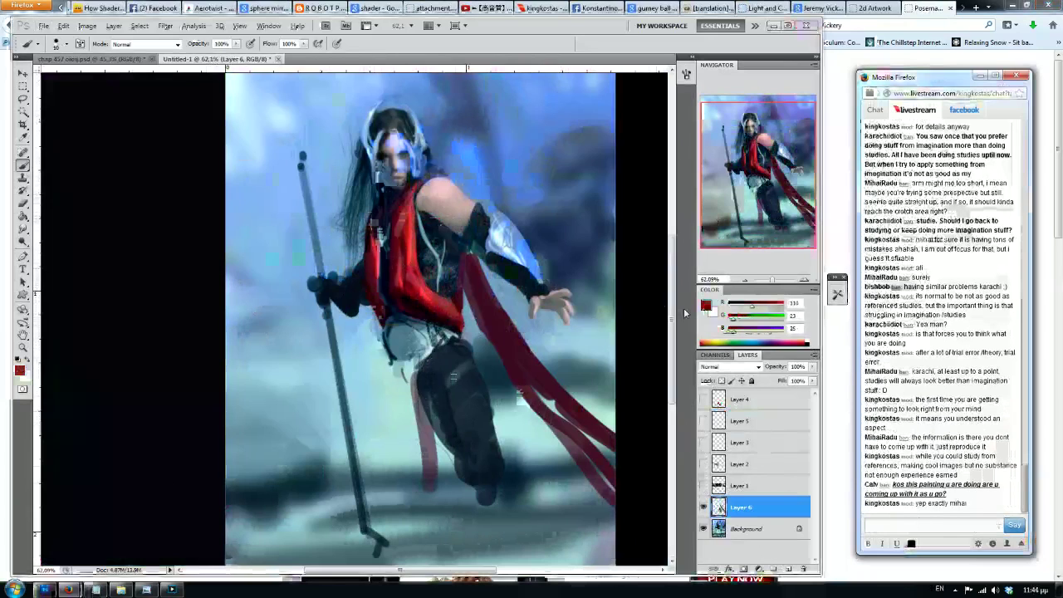
type("yep richard")
key("Return")
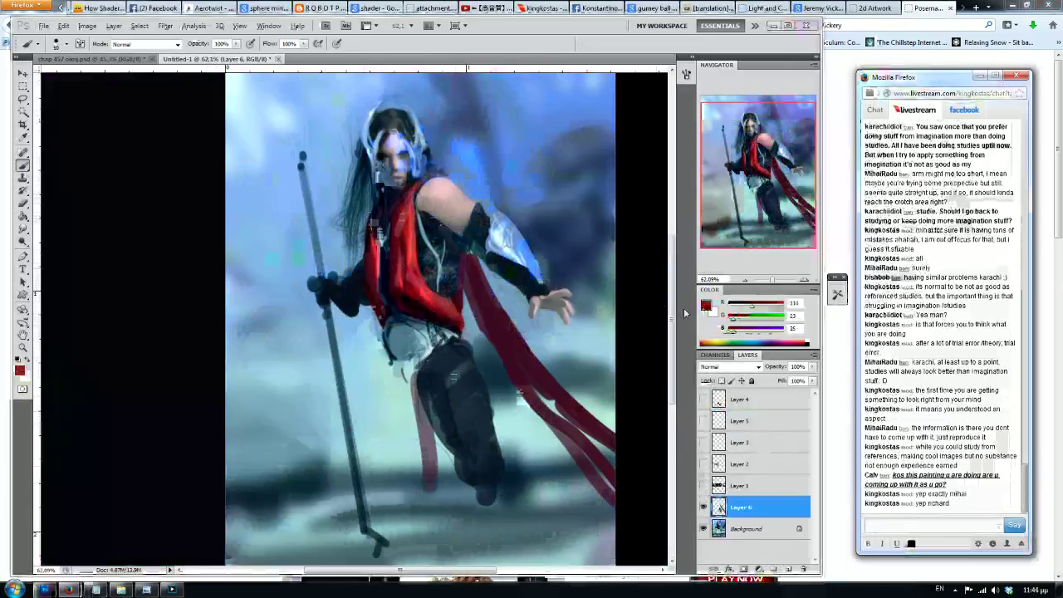
Step: Send messages that this causes problems and researching beforehand would be better
type("and that causes some problems")
key("Return")
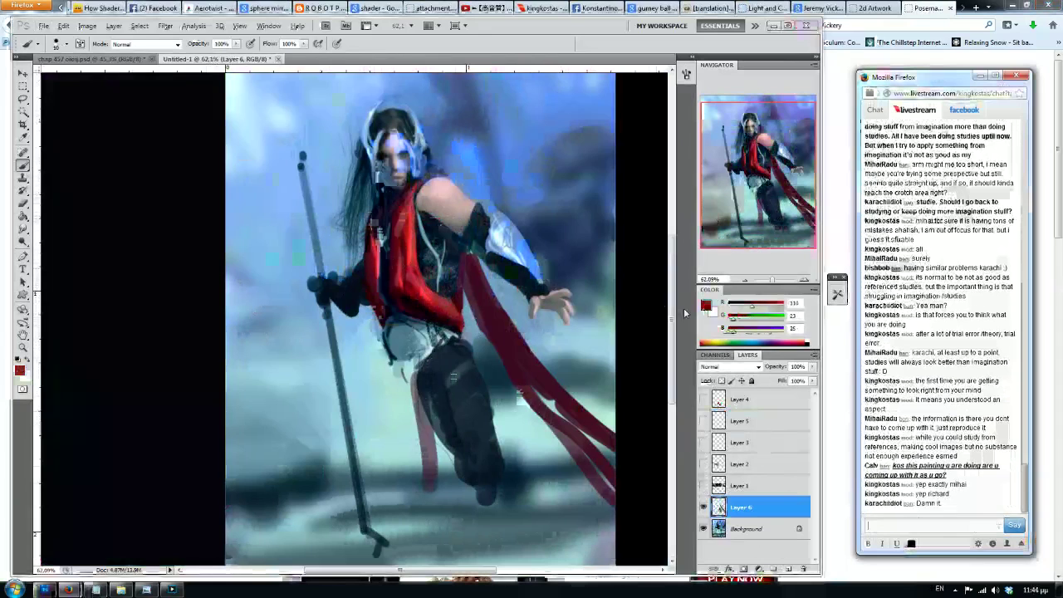
type("If I knew")
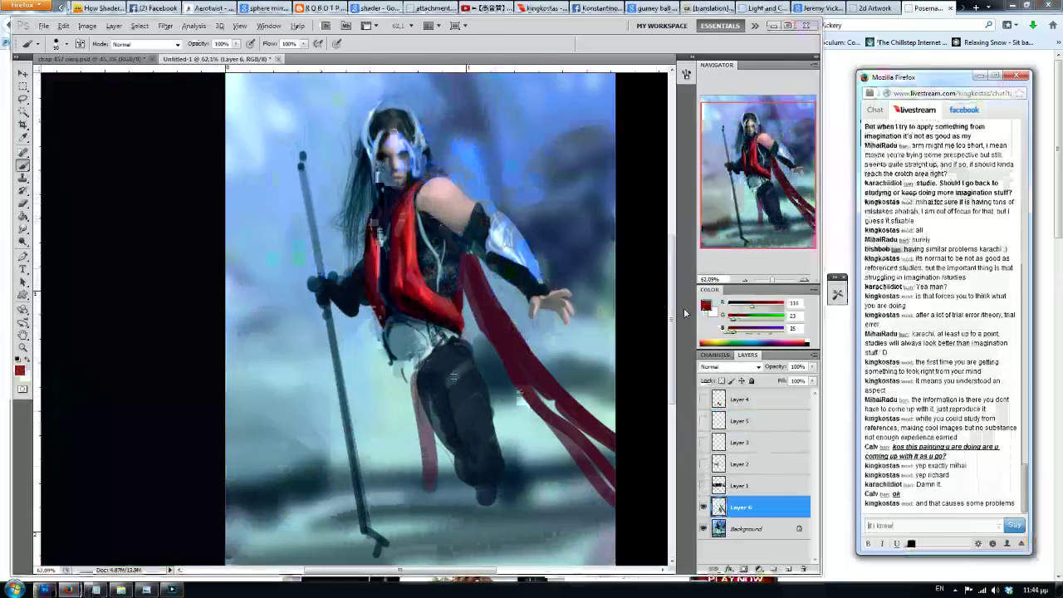
type(" be")
type("fore hand, with research and")
type(" stuff")
key("Return")
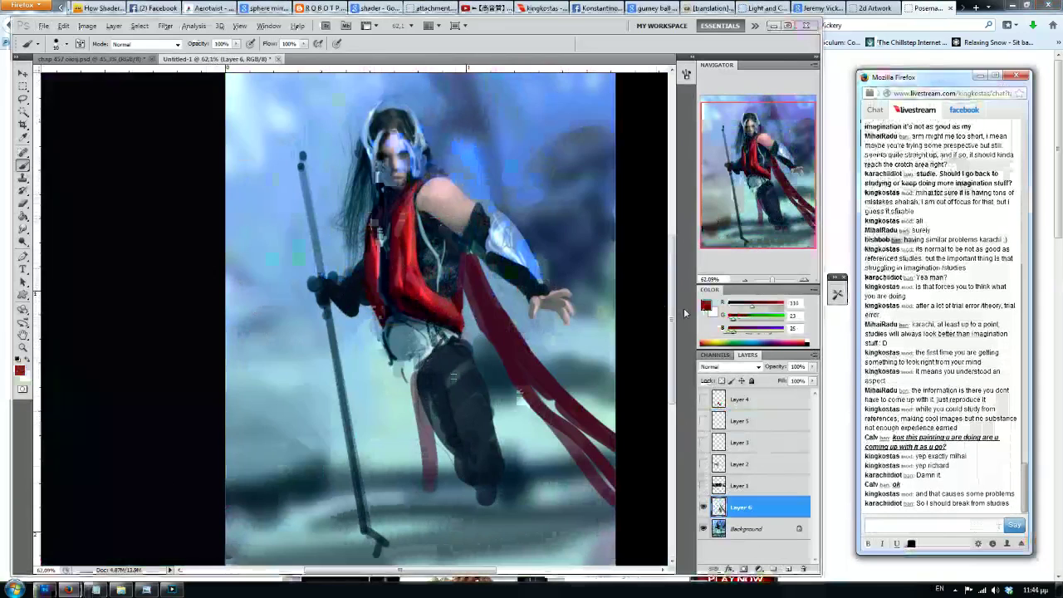
type("it would")
type(" be better")
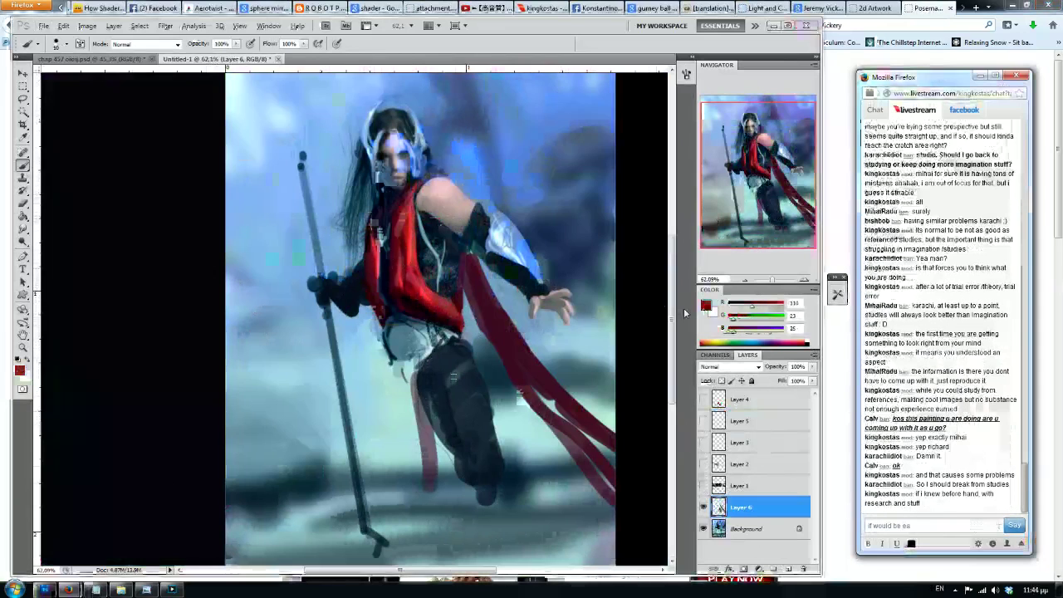
key("Return")
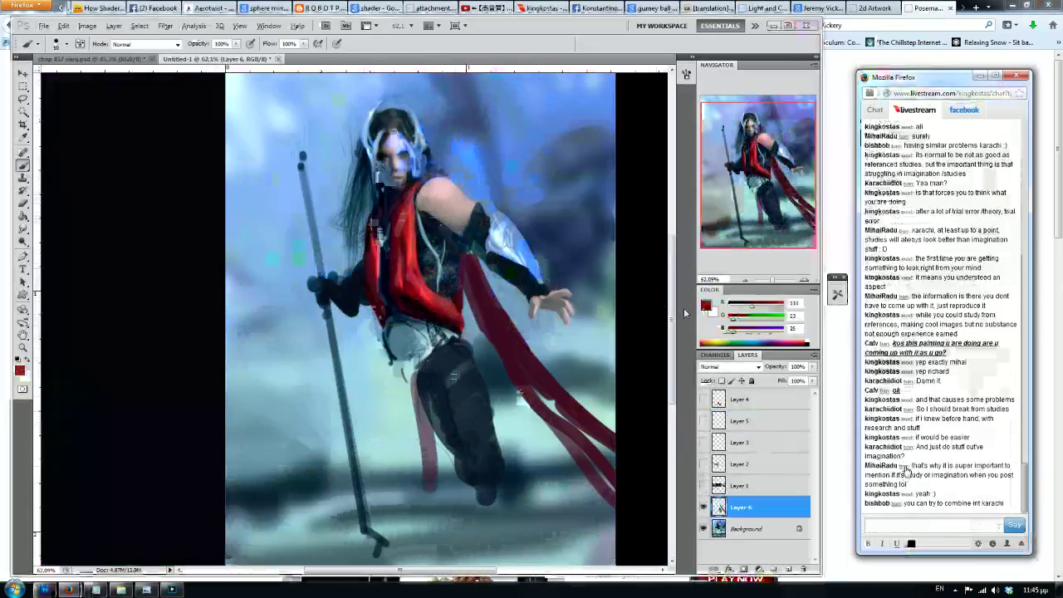
Step: Advise that combining both works miracles: analyze the reference, don't waste energy copying, know what you study
type("yeah combination can create miracles")
key("Return")
type("because")
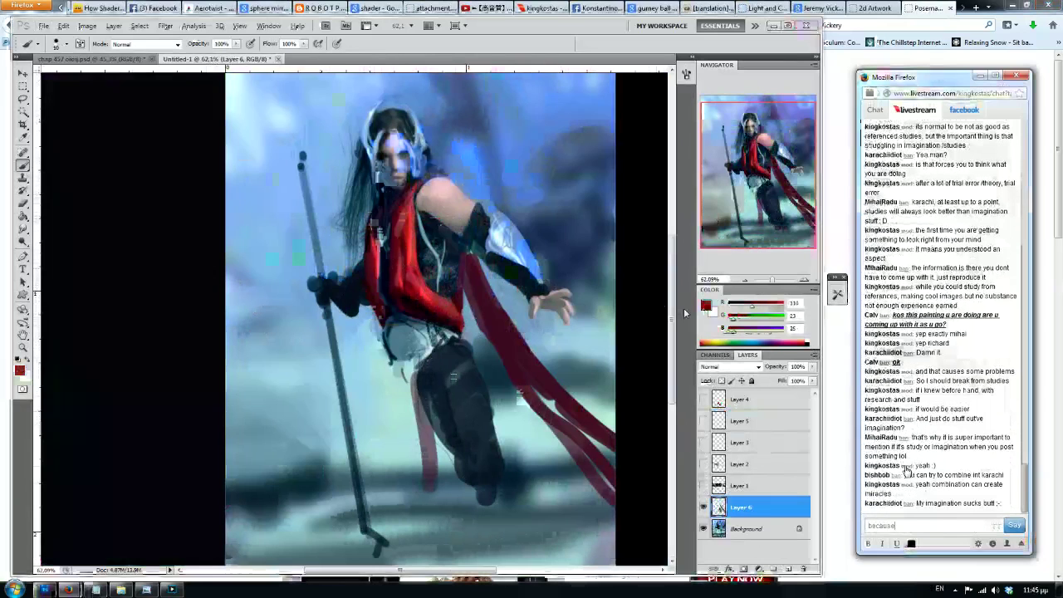
key("BackSpace")
key("BackSpace")
key("BackSpace")
key("BackSpace")
key("BackSpace")
key("BackSpace")
key("BackSpace")
type("take the raf and anlyze it")
key("Return")
type("dont spend energy in copying")
key("Return")
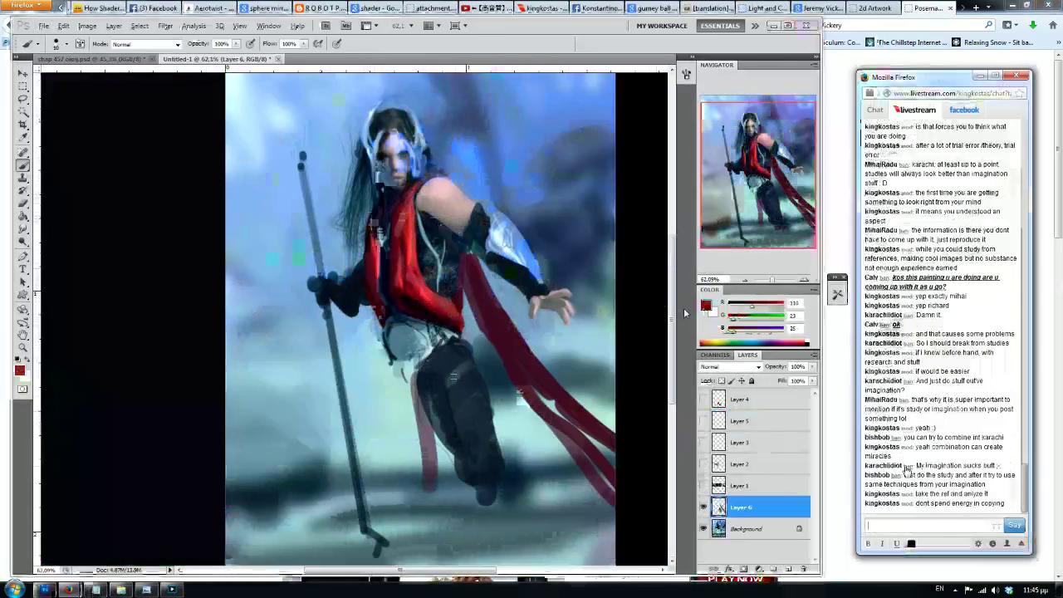
type("nd know what you are studying")
key("Return")
Step: Recall the earlier highlights experiment, ask if it means skin looks redder, and name it translucency
type("so you e")
type("ee earlier we tr")
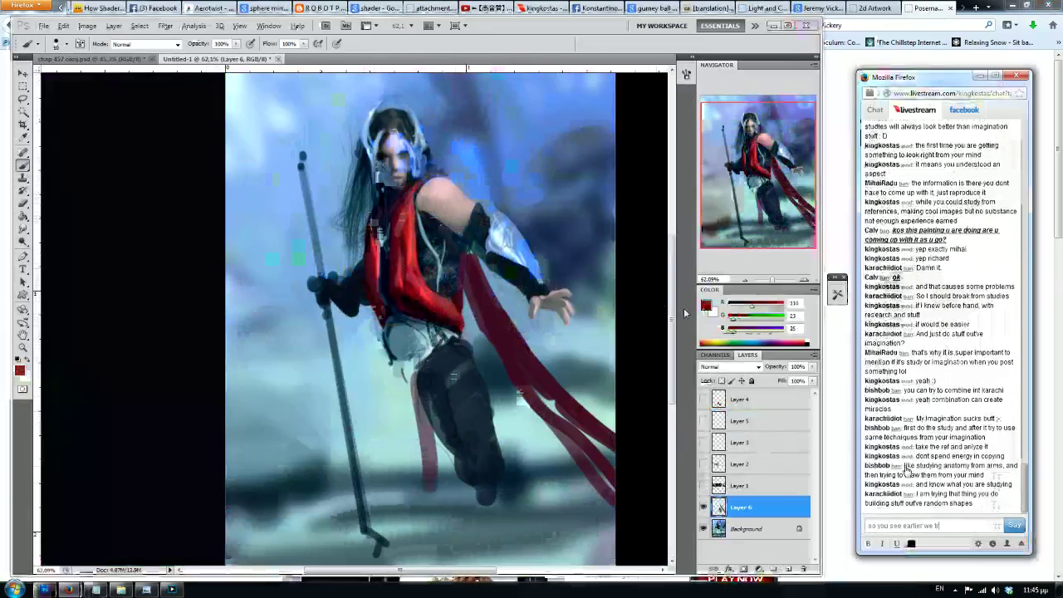
type("ied to see what happens with highlig")
key("Return")
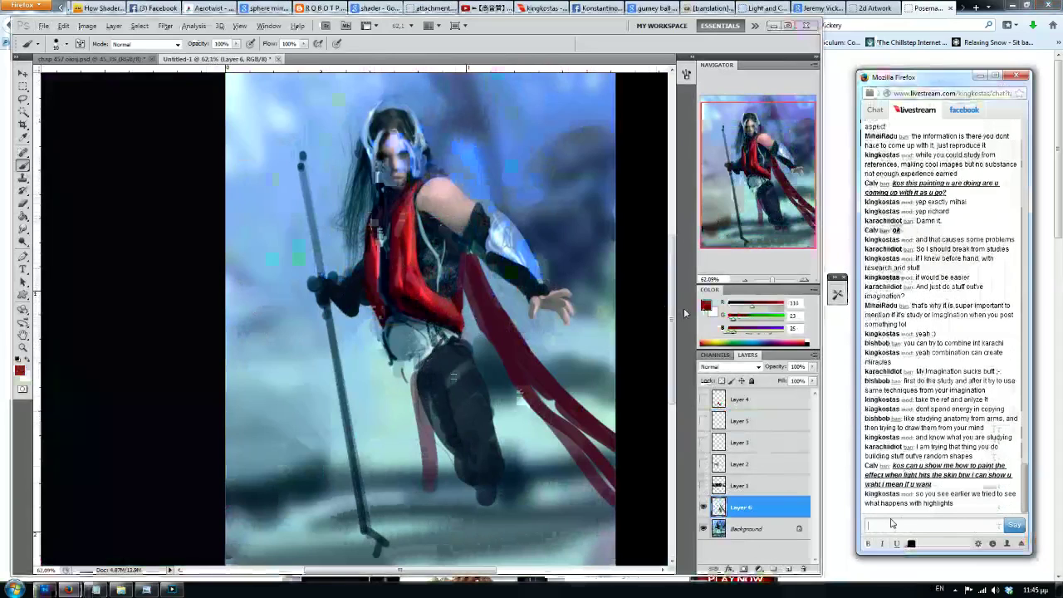
type("you mean that mat")
type("es it redder?")
key("Return")
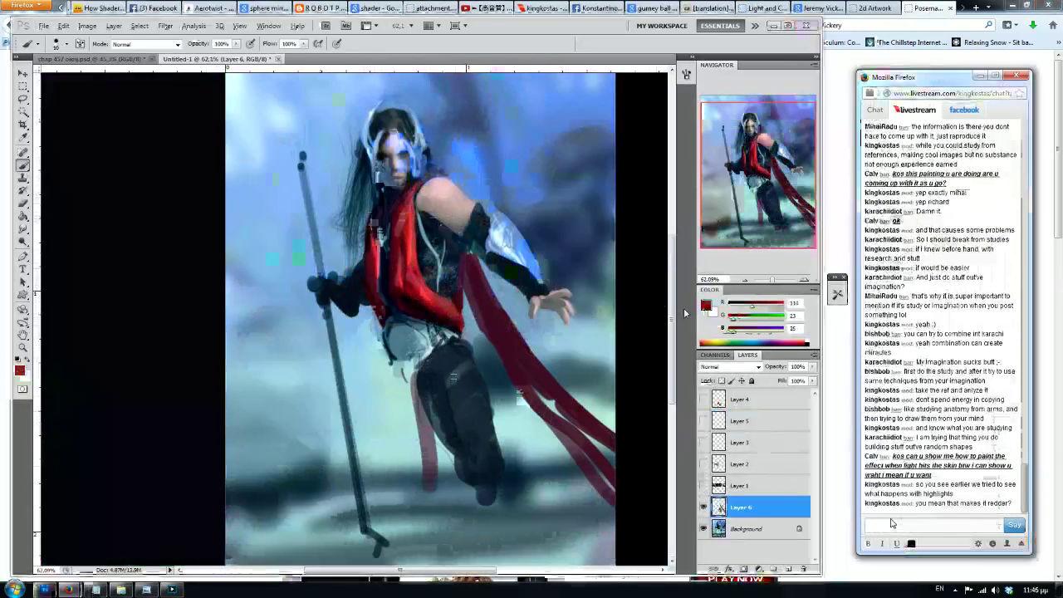
type("its tra")
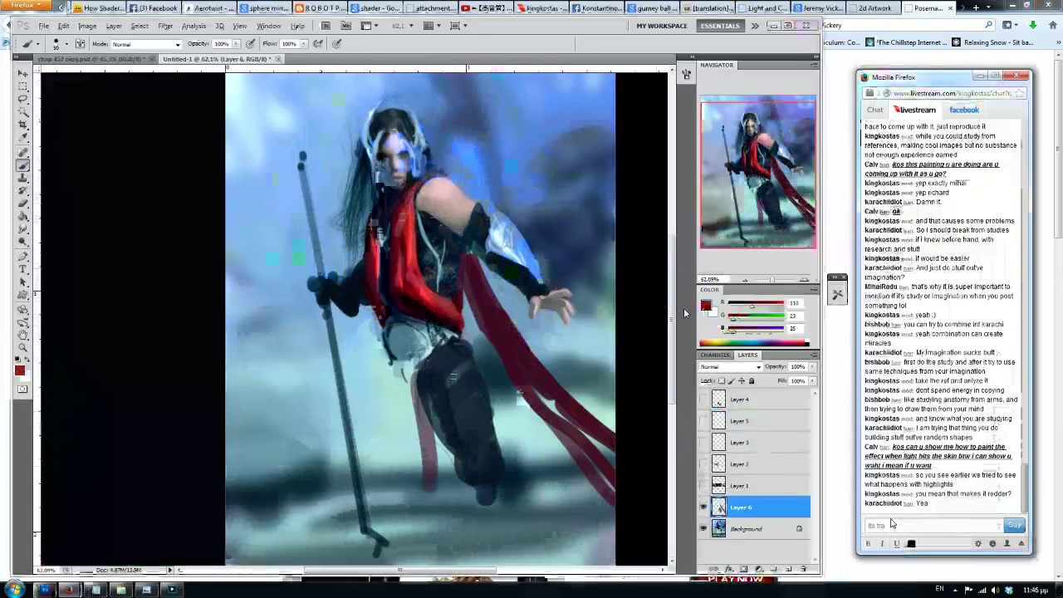
type("nslucency")
key("Return")
Step: Add that it's a material aspect covered in a tutorial, then bring the Posemaniacs window forward
type("its a material aso")
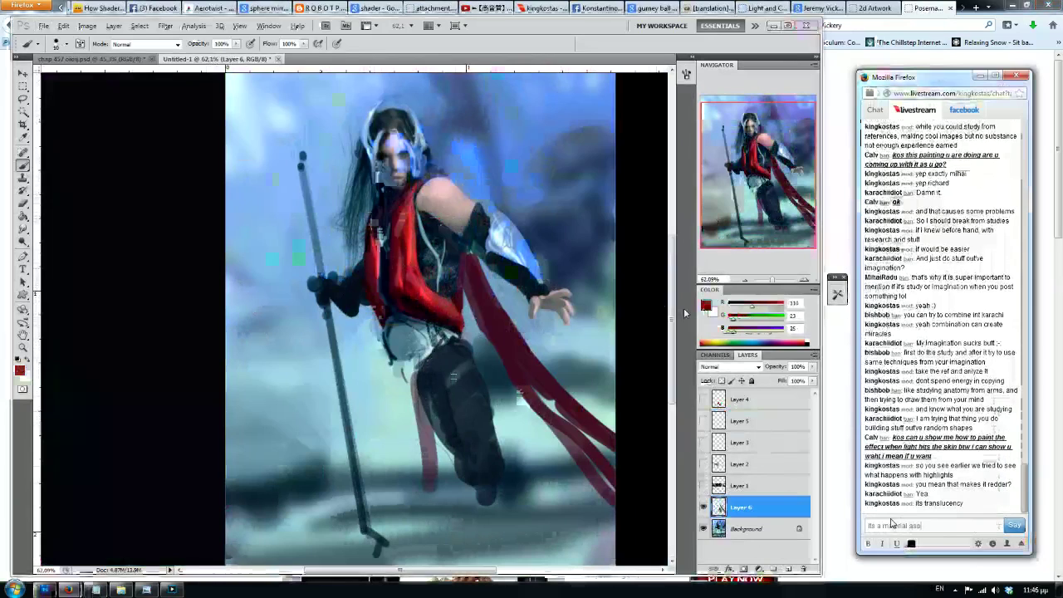
key("BackSpace")
key("BackSpace")
key("BackSpace")
key("BackSpace")
key("BackSpace")
key("BackSpace")
key("BackSpace")
key("BackSpace")
key("BackSpace")
key("BackSpace")
key("BackSpace")
key("BackSpace")
key("BackSpace")
key("BackSpace")
key("BackSpace")
key("BackSpace")
key("BackSpace")
key("BackSpace")
type("the")
key("BackSpace")
key("BackSpace")
key("BackSpace")
type("you can find it in nicklas tutorial")
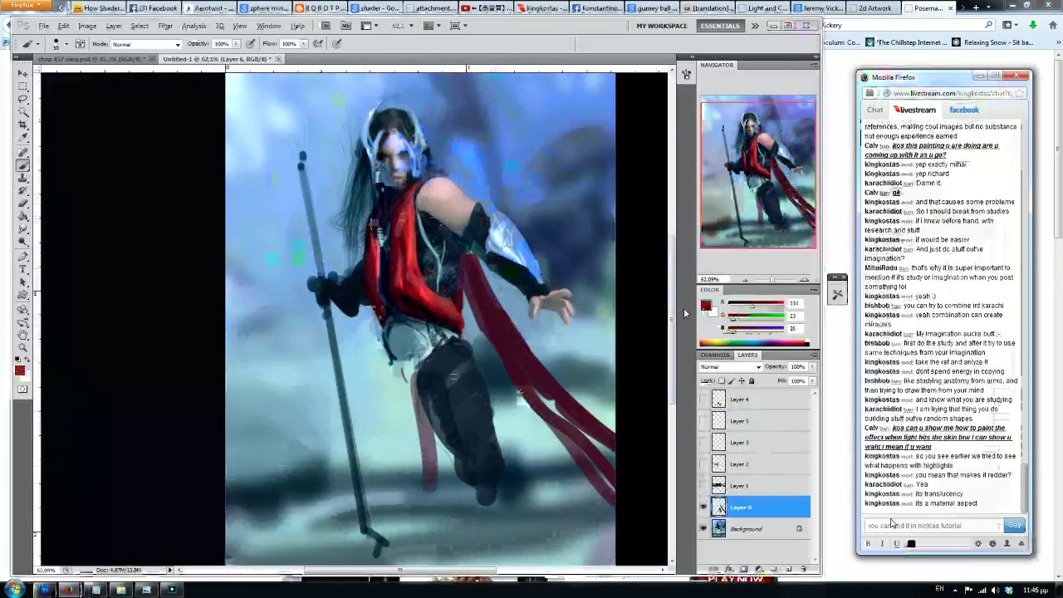
key("Return")
left_click(916, 8)
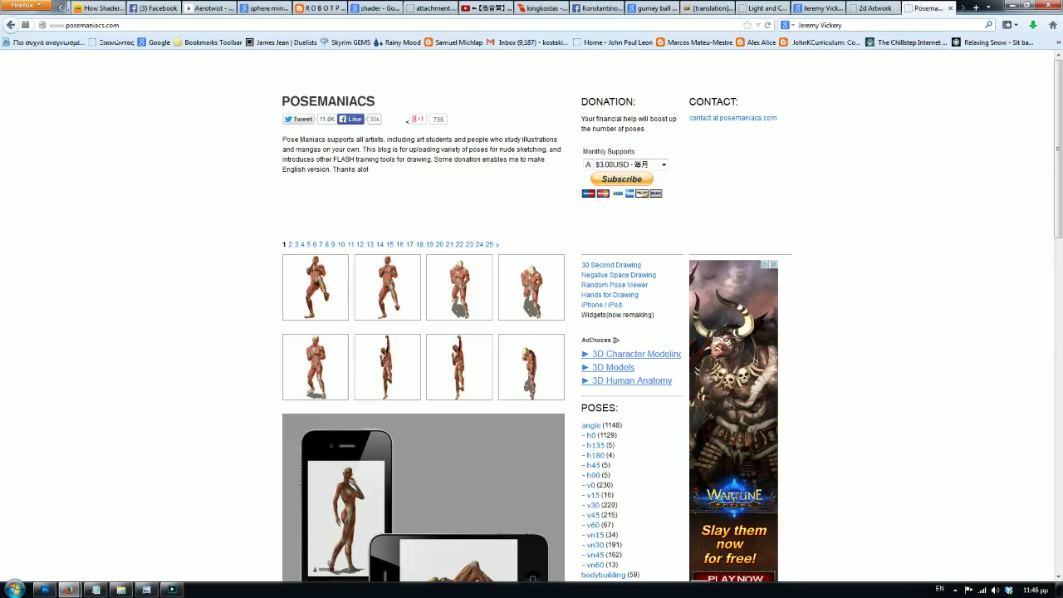
Step: Search the web for 'android arts' and open the site's Art Tutorial page
left_click(822, 25)
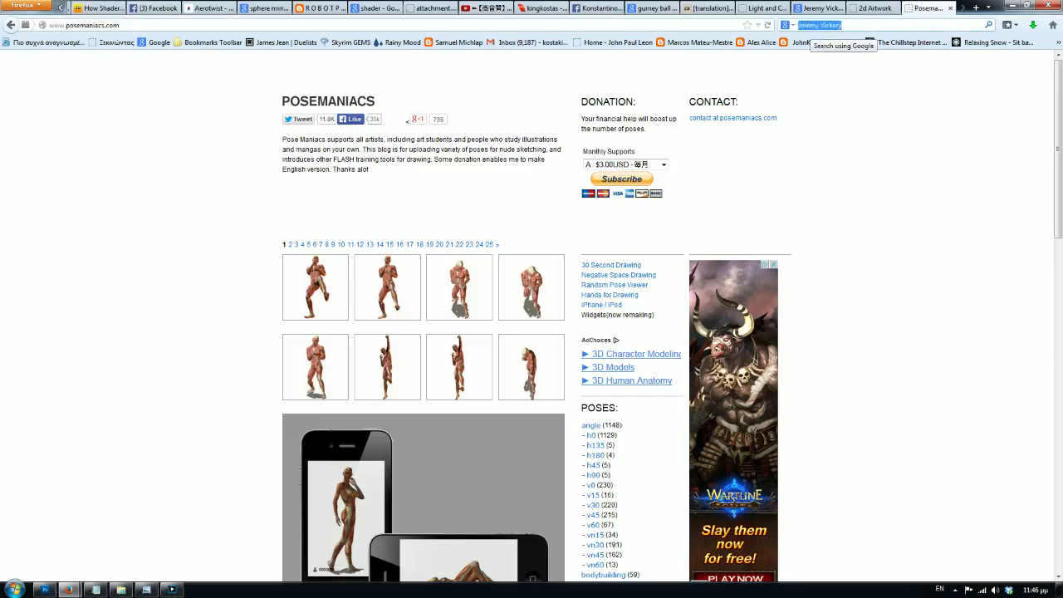
type("andoir a")
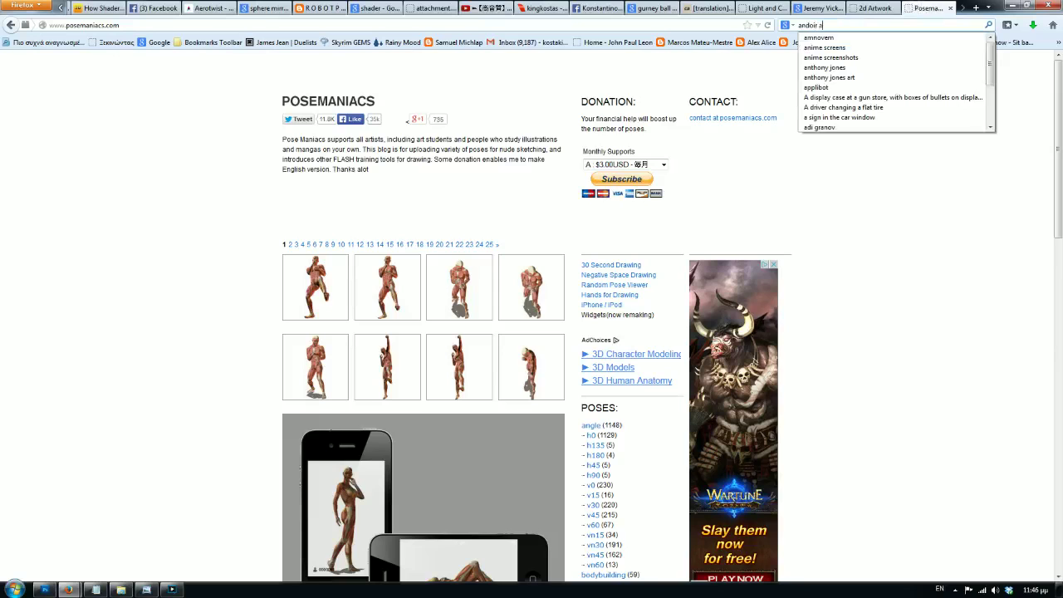
key("BackSpace")
key("BackSpace")
key("BackSpace")
key("BackSpace")
key("BackSpace")
type("roid arts")
key("Return")
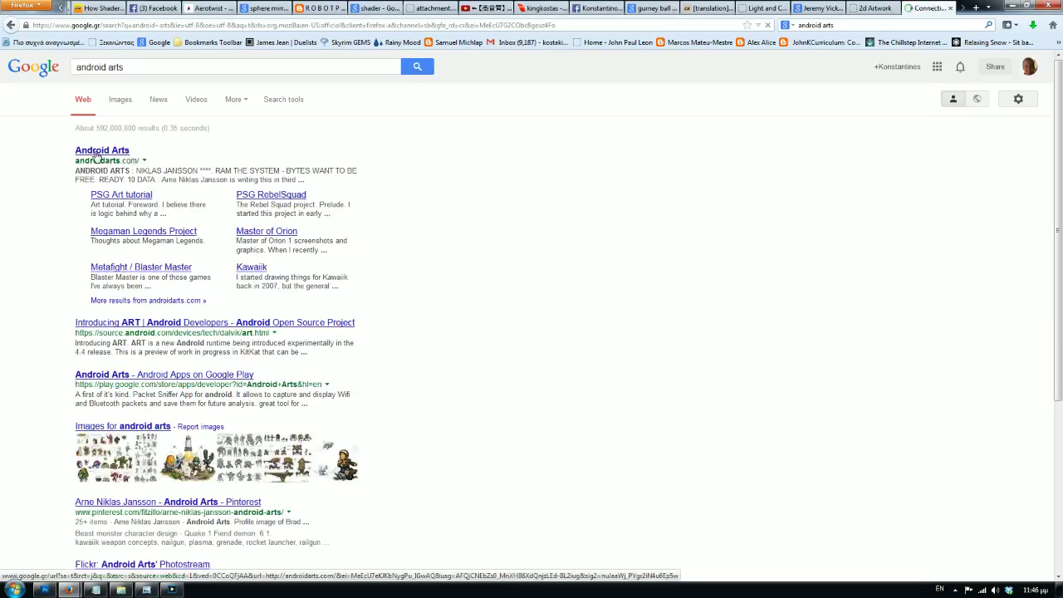
left_click(96, 153)
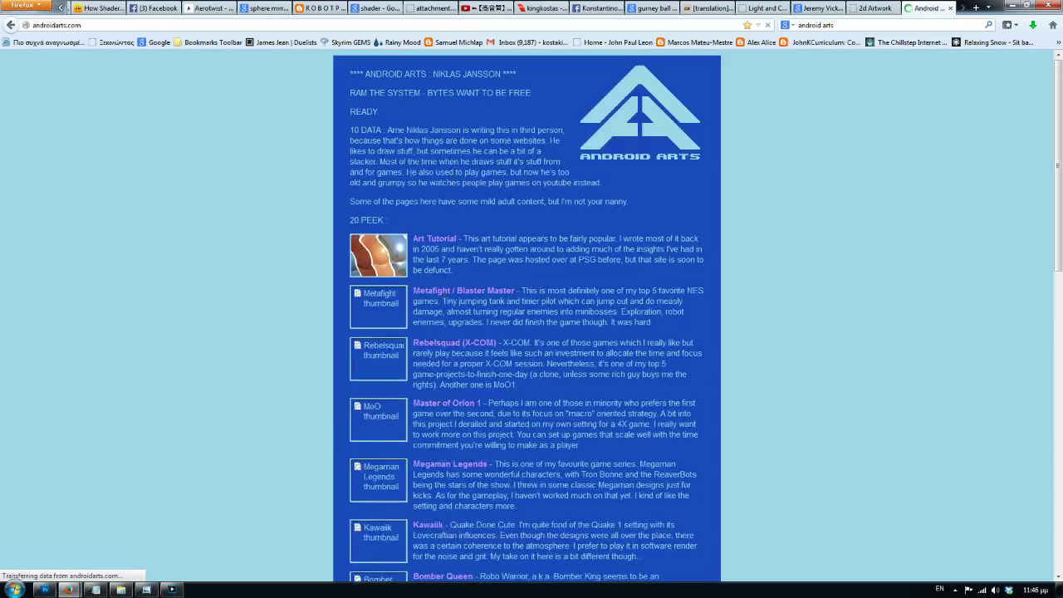
left_click(440, 240)
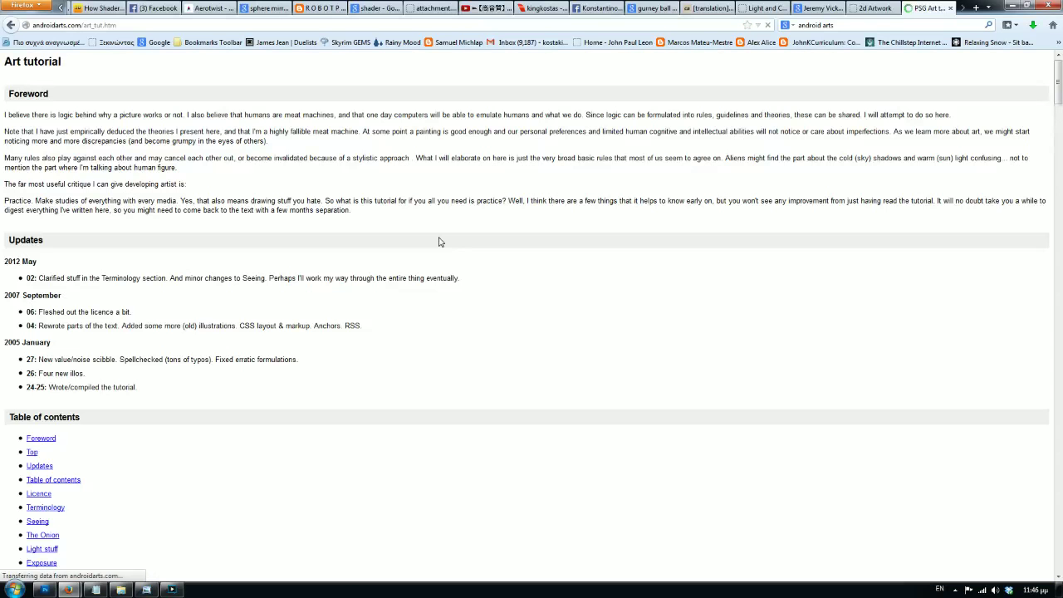
Step: Post the androidarts.com/art_tut.htm address in the livestream chat
left_click(124, 25)
key("ctrl+c")
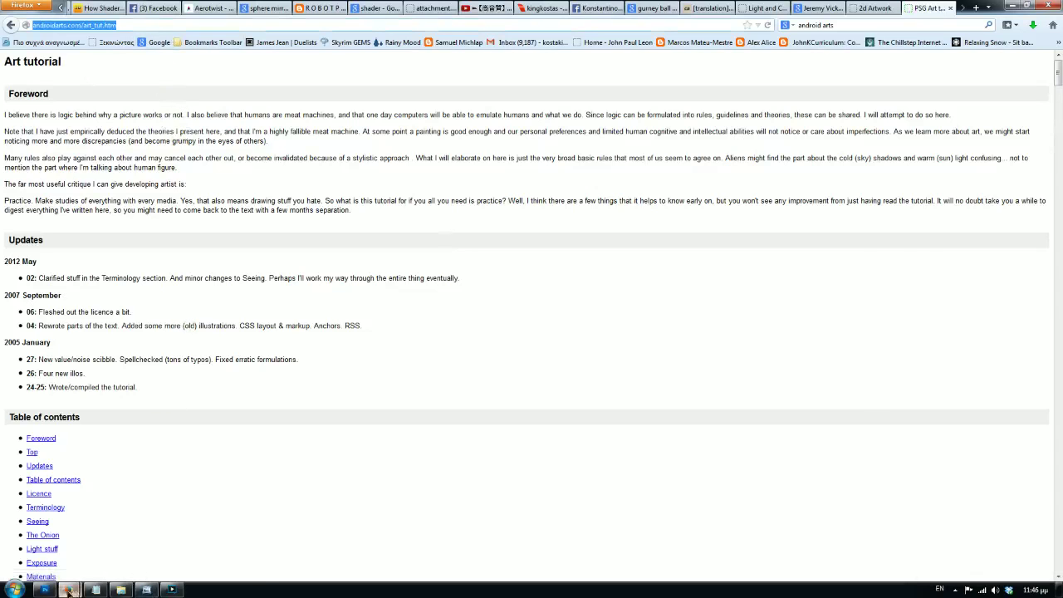
left_click(158, 591)
key("ctrl+v")
key("Return")
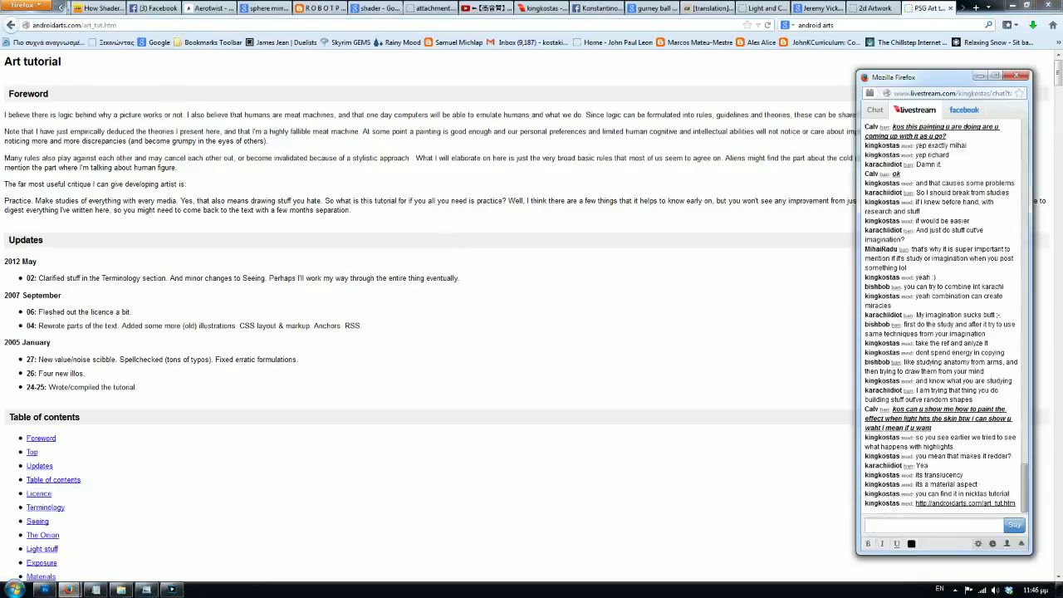
Step: Scroll the art tutorial down to the Sub-surface scattering section
left_click(915, 18)
scroll(311, 102, "down", 15)
scroll(290, 131, "down", 15)
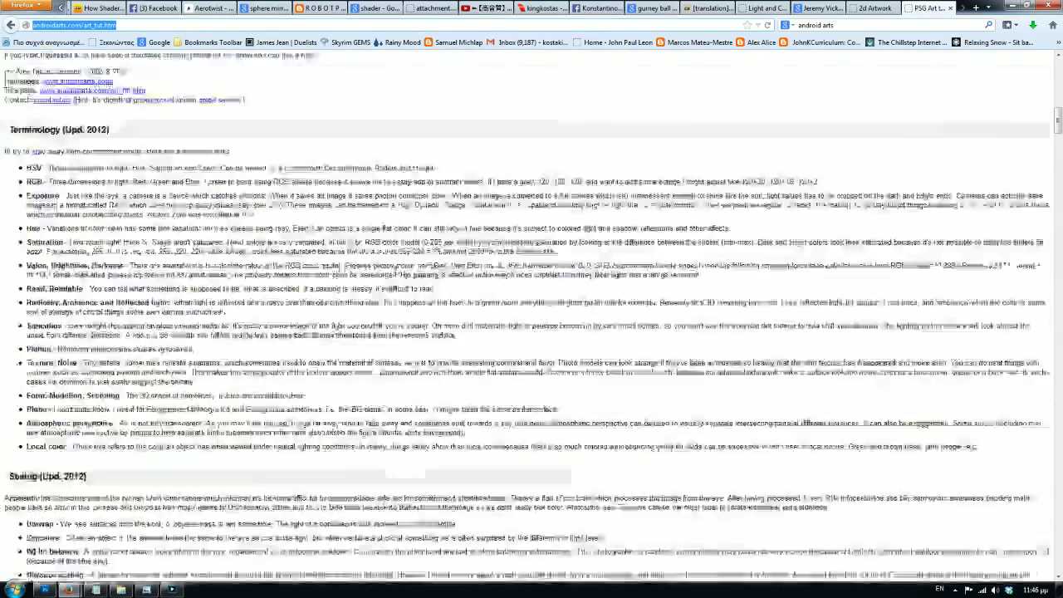
scroll(253, 189, "down", 4)
scroll(249, 193, "up", 2)
scroll(191, 206, "down", 5)
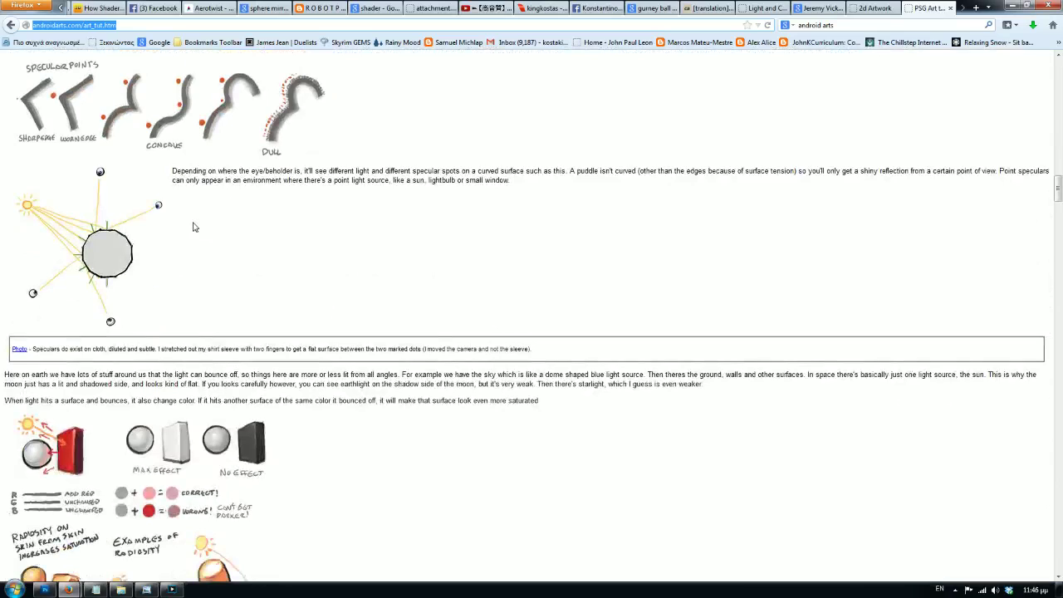
scroll(224, 228, "up", 4)
scroll(251, 204, "down", 4)
scroll(251, 204, "down", 4)
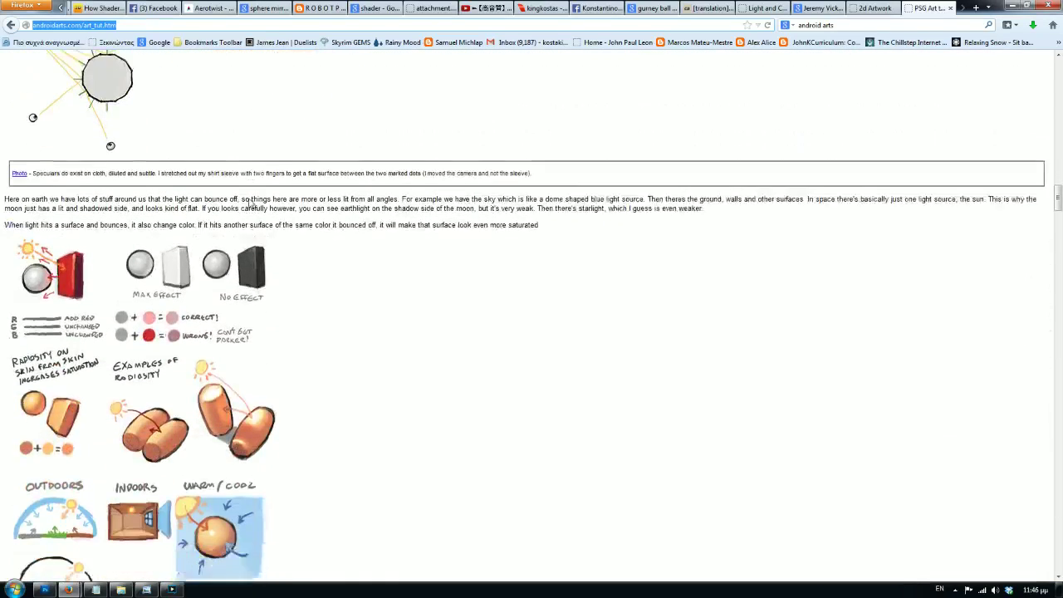
scroll(157, 203, "down", 1)
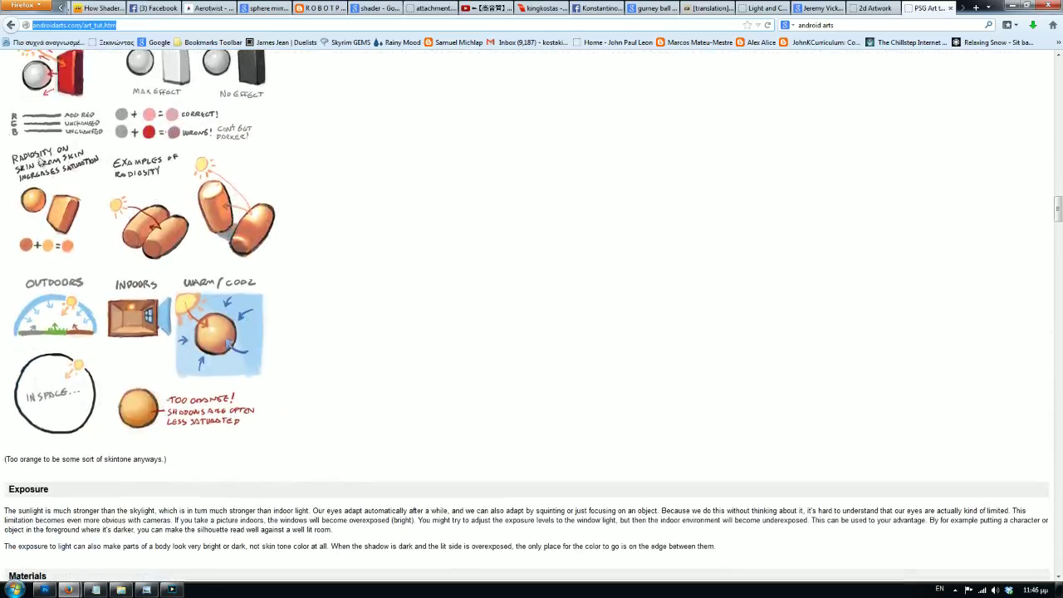
scroll(46, 198, "up", 1)
scroll(79, 229, "down", 7)
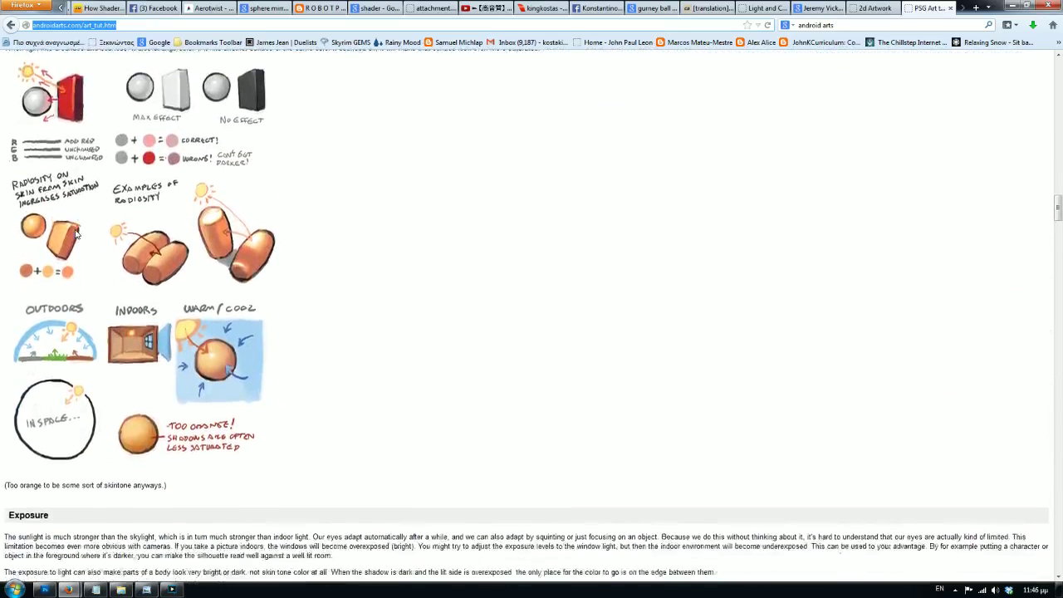
scroll(106, 202, "down", 7)
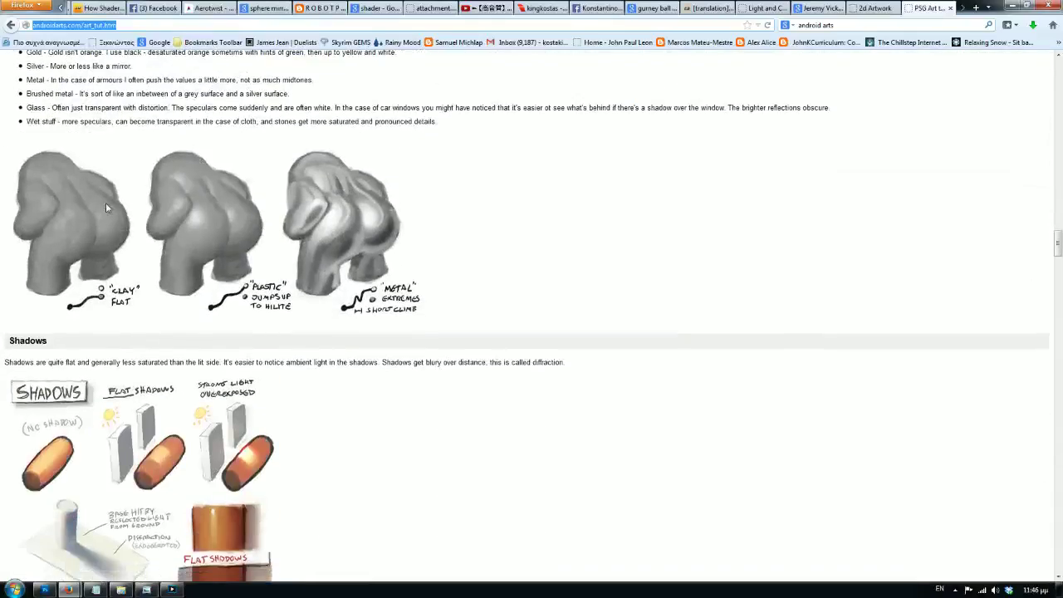
scroll(116, 230, "down", 7)
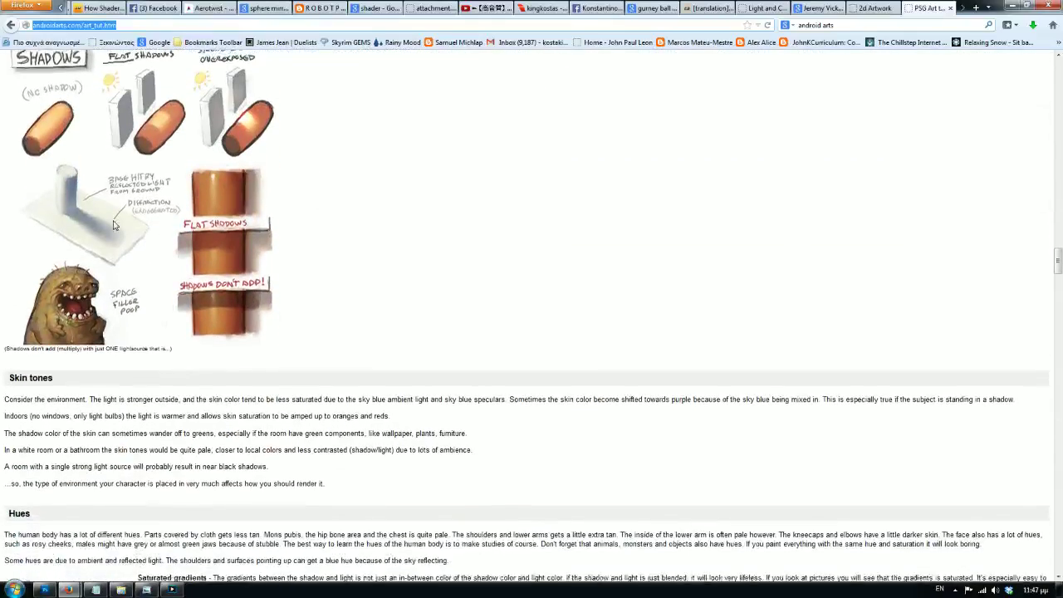
scroll(157, 214, "down", 2)
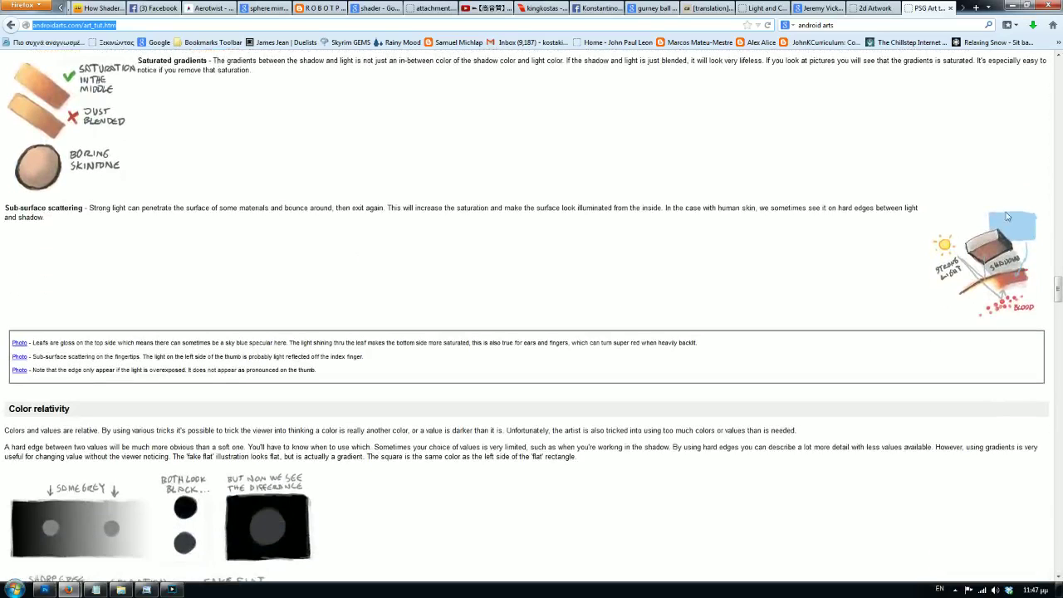
Step: Copy the sub-surface scattering diagram and paste it onto the warrior painting as Layer 7
right_click(991, 259)
left_click(986, 284)
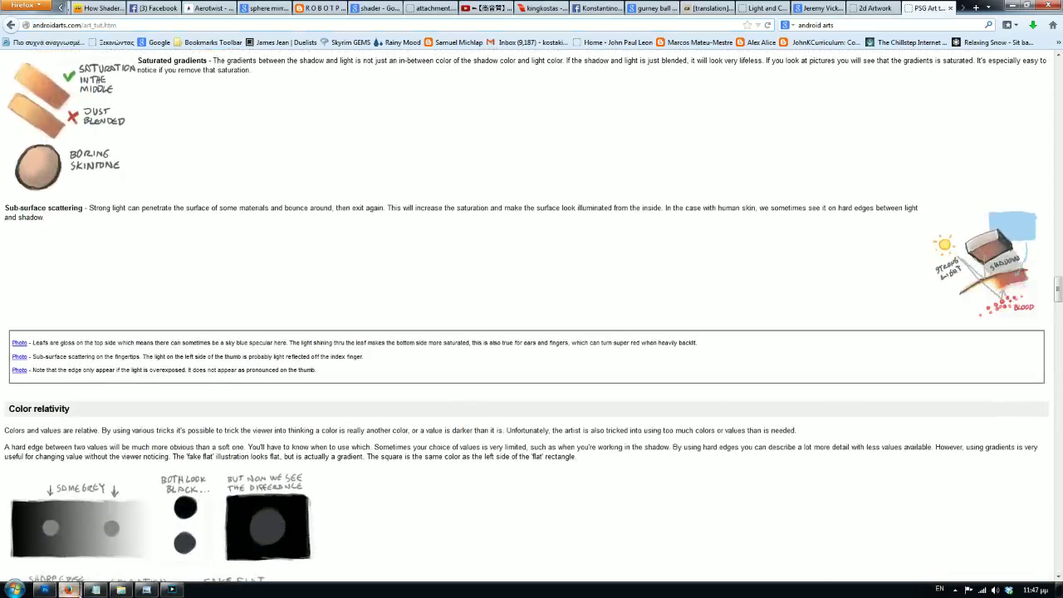
left_click(45, 589)
key("ctrl+v")
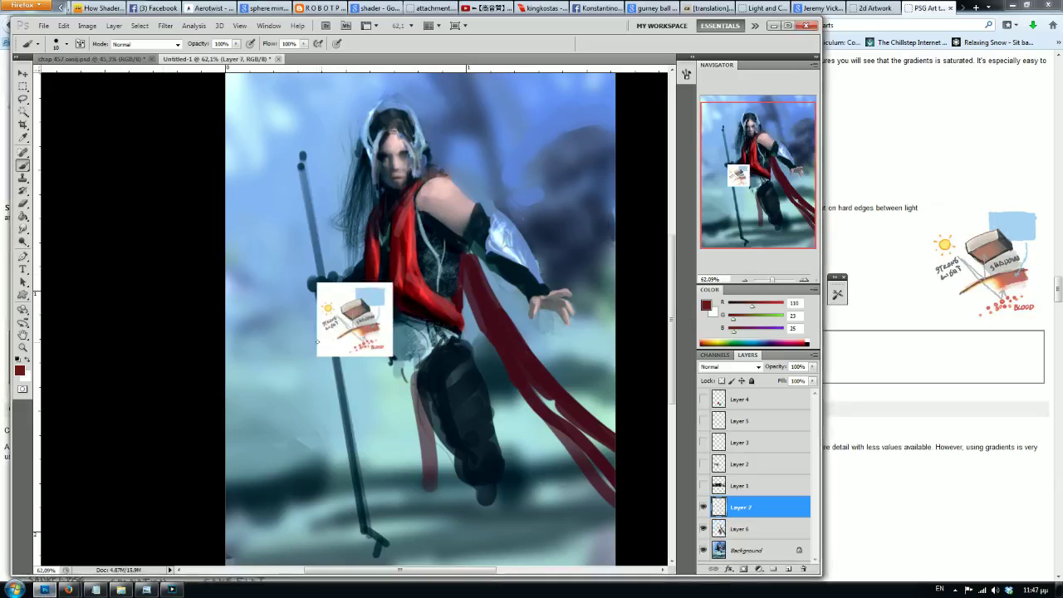
Step: Zoom into the pasted diagram, briefly check the Notepad painting notes, and bring up the livestream chat popup
scroll(326, 312, "up", 5)
scroll(324, 310, "up", 1)
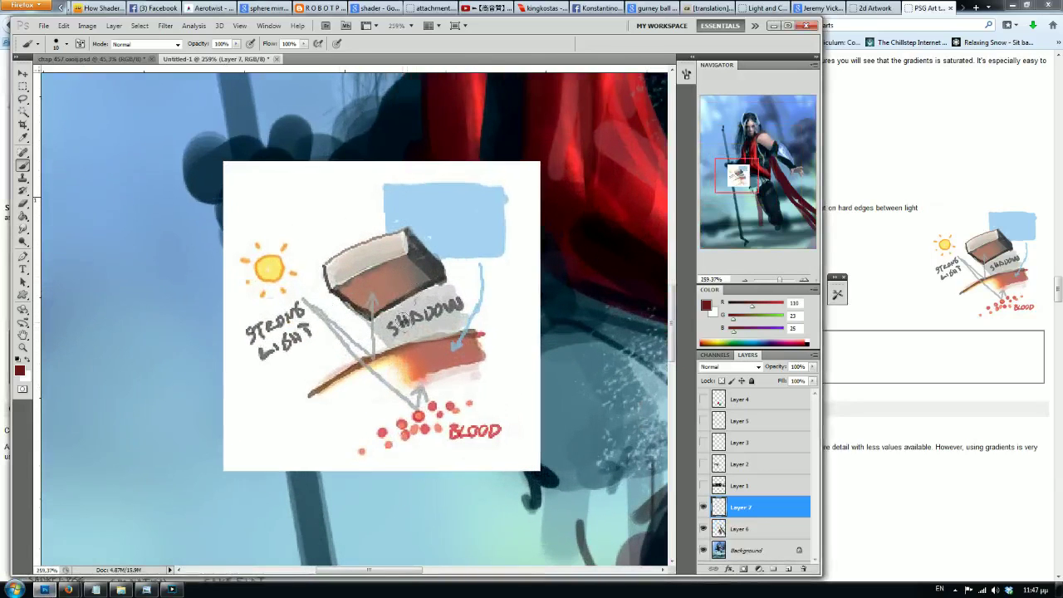
left_click(95, 590)
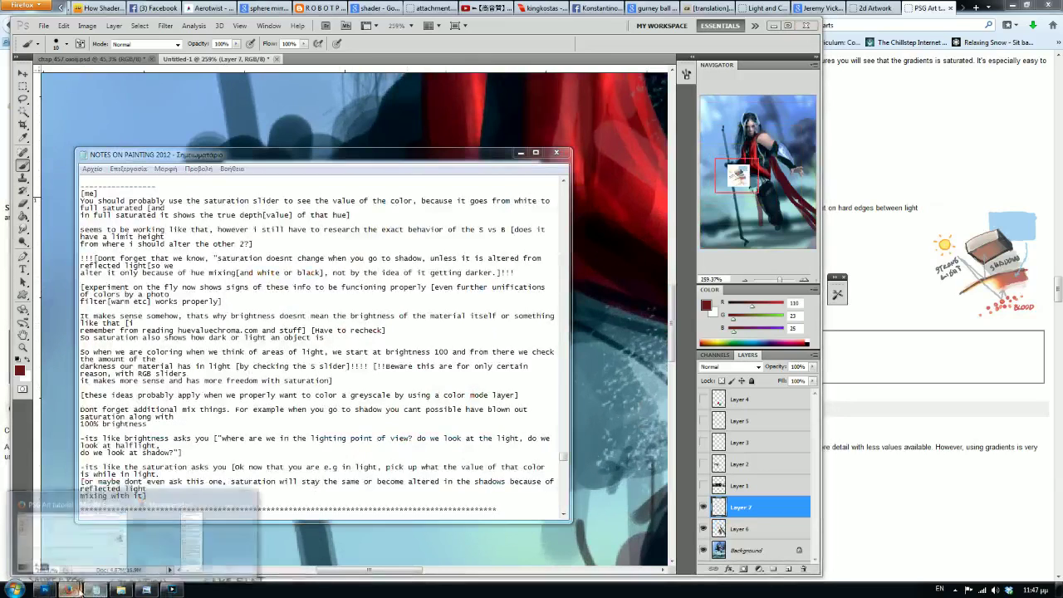
left_click(96, 590)
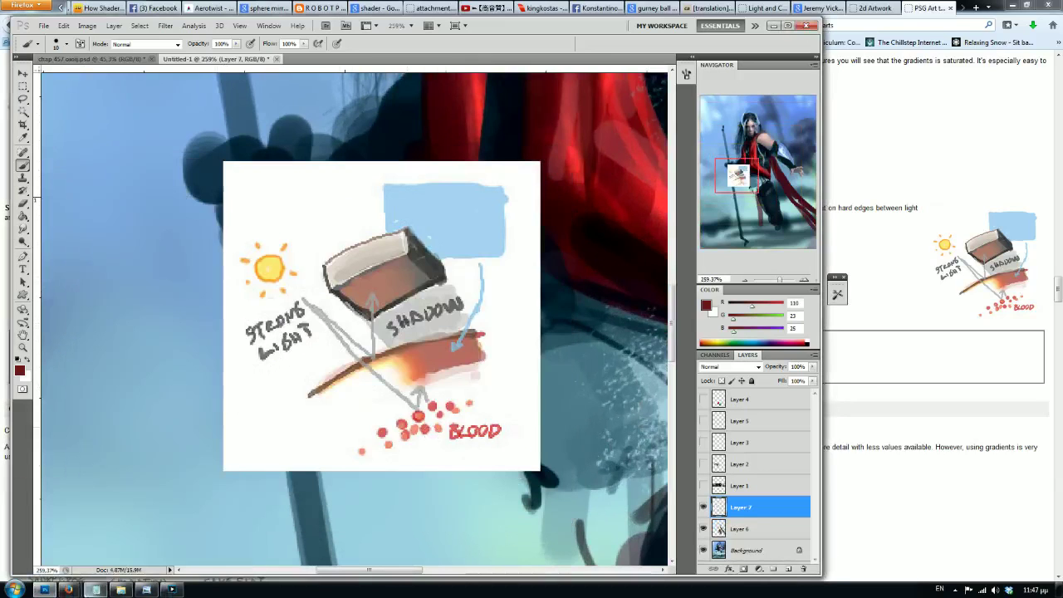
mouse_move(68, 590)
left_click(166, 531)
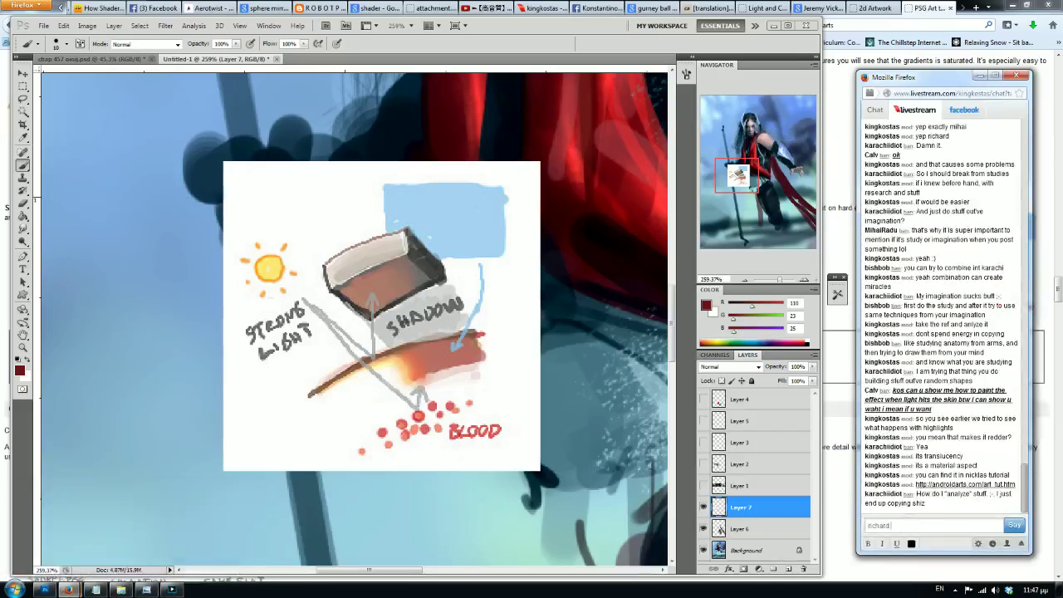
Step: Explain that thin fingers under strong light turn red in the shadow area, depending on light amount
type("s")
type(" has to do with ho")
type("w much light")
key("Return")
type("for example")
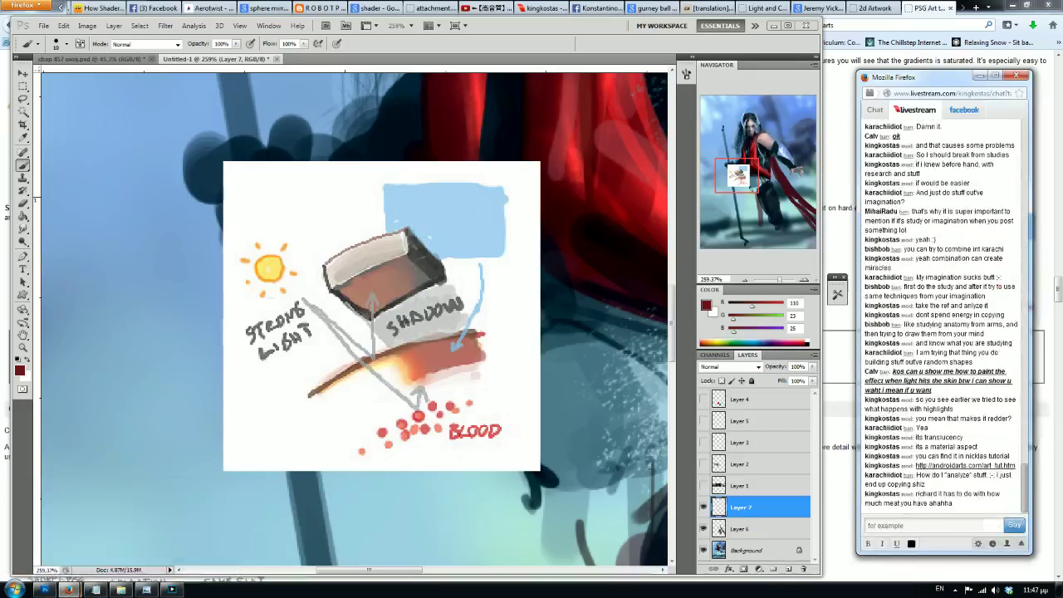
type(" the mass")
type(" of our fingers")
type(" it is thin")
key("Return")
type("so")
type(" if you pu")
type("t it under a strong")
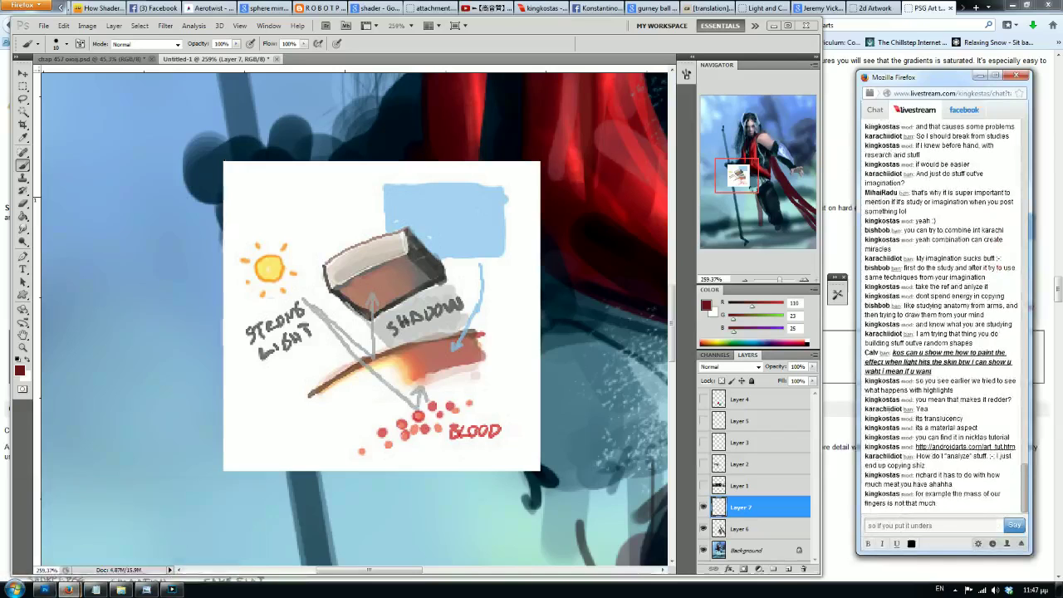
type(" lightsour")
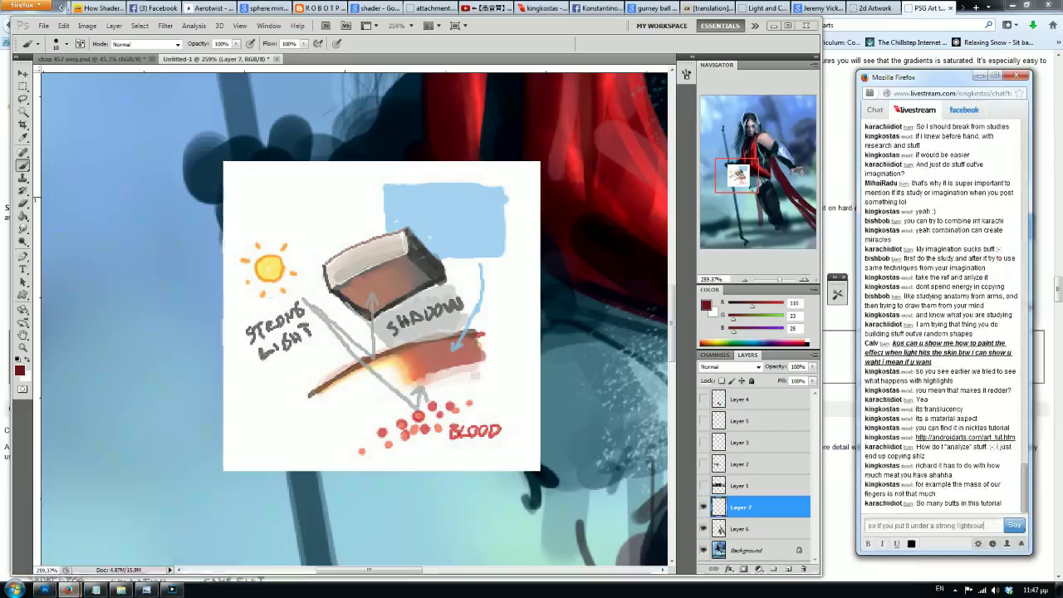
key("Return")
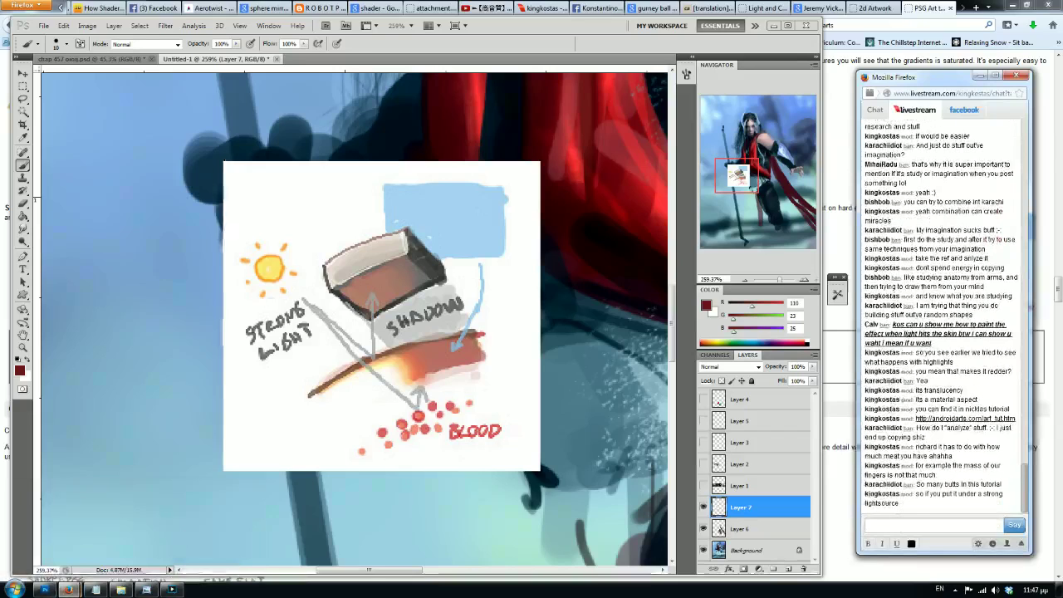
type("in the shadow area it will become red right?")
key("Return")
Step: Suggest trying it under a lamp, since we're filled with liquid and the blood shows through
type("put t")
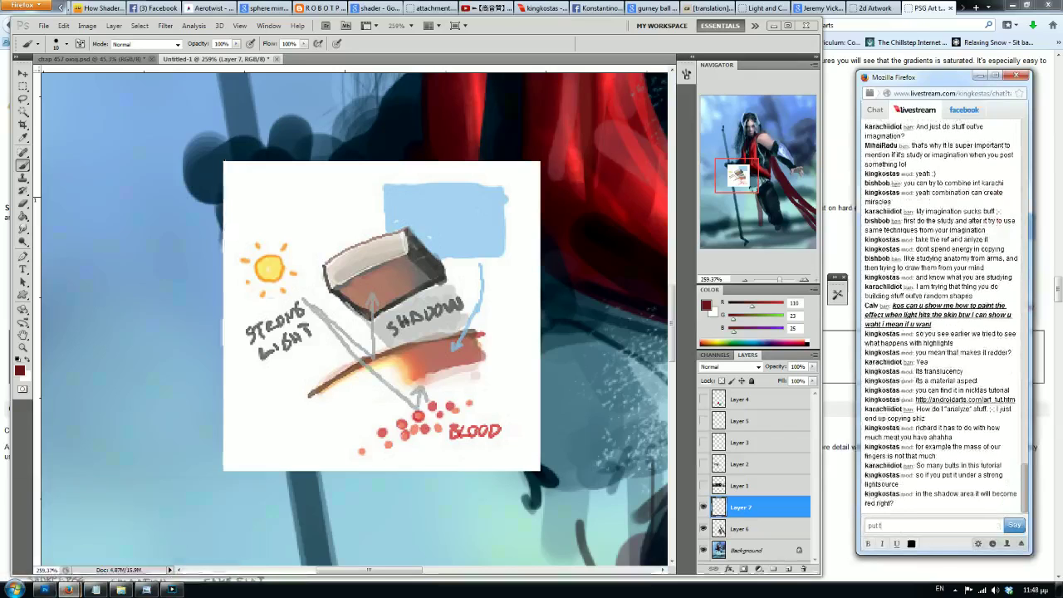
type("hem under your lamp")
key("Return")
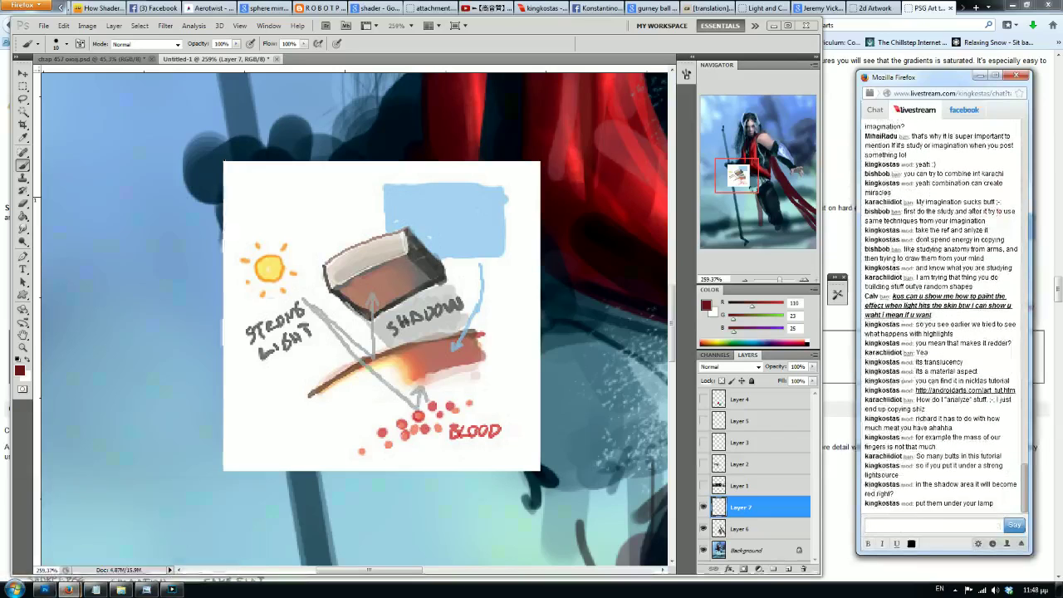
type("we are filled with liquid")
key("Return")
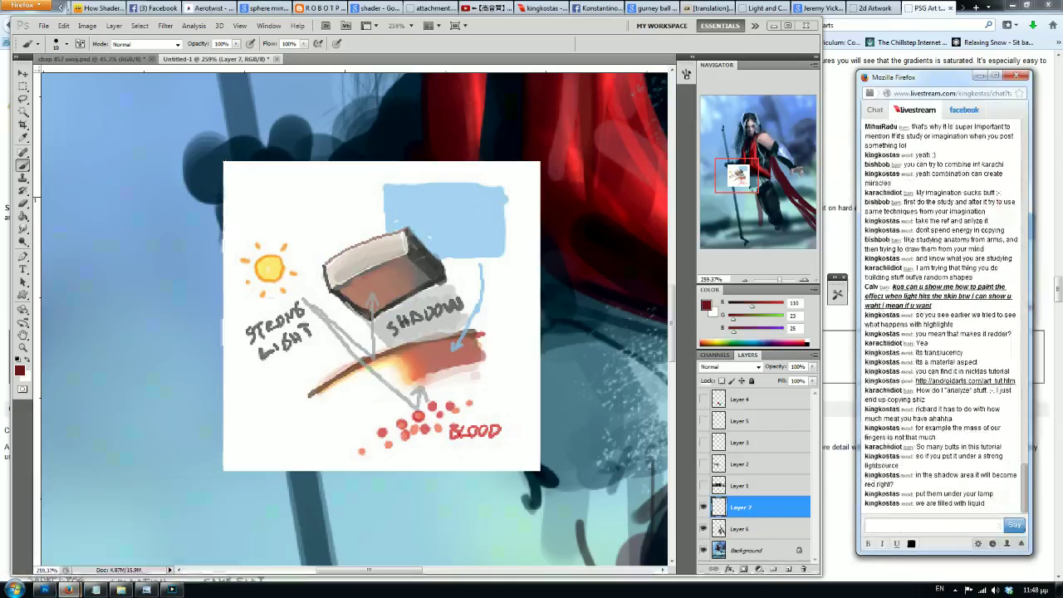
type("so the blood and stuff shows")
key("Return")
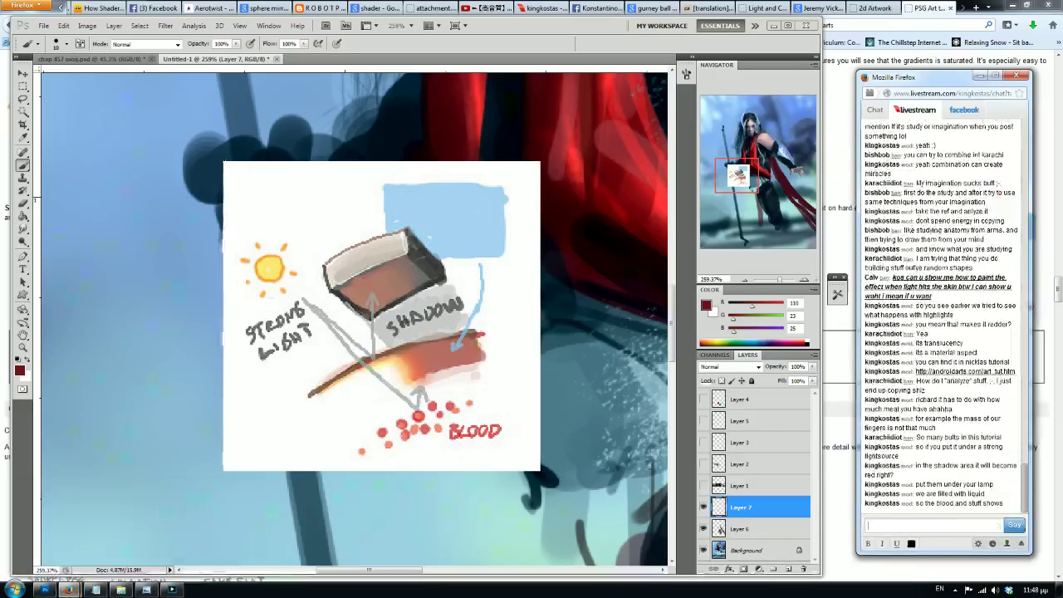
type("if i can simplify it like that")
key("Return")
Step: Note ears do the same but a whole arm is solid, advising to make it more saturated and reddish
type("same ha")
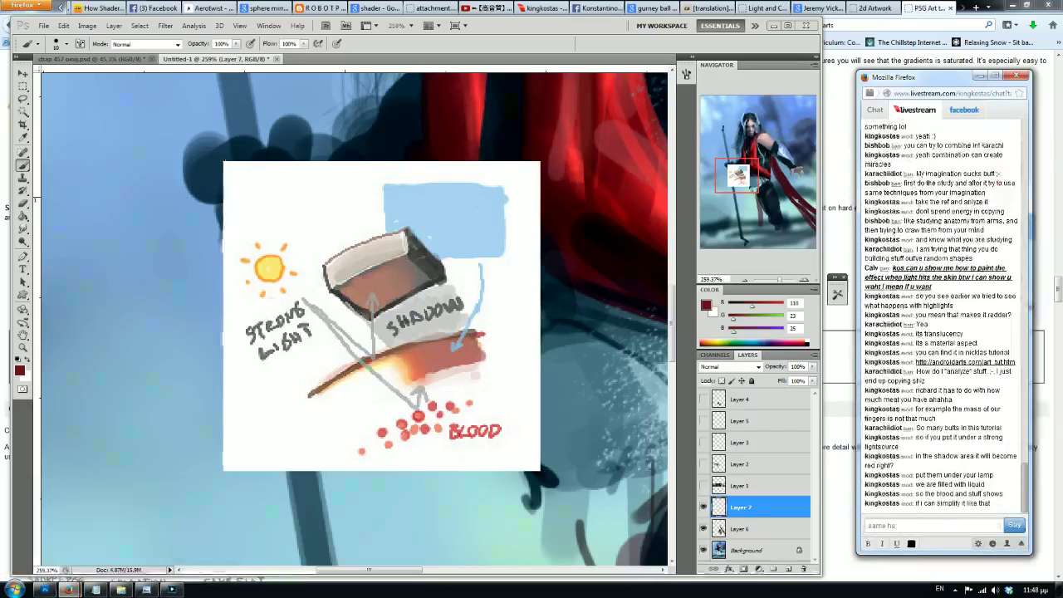
type("ppens in our s")
key("Return")
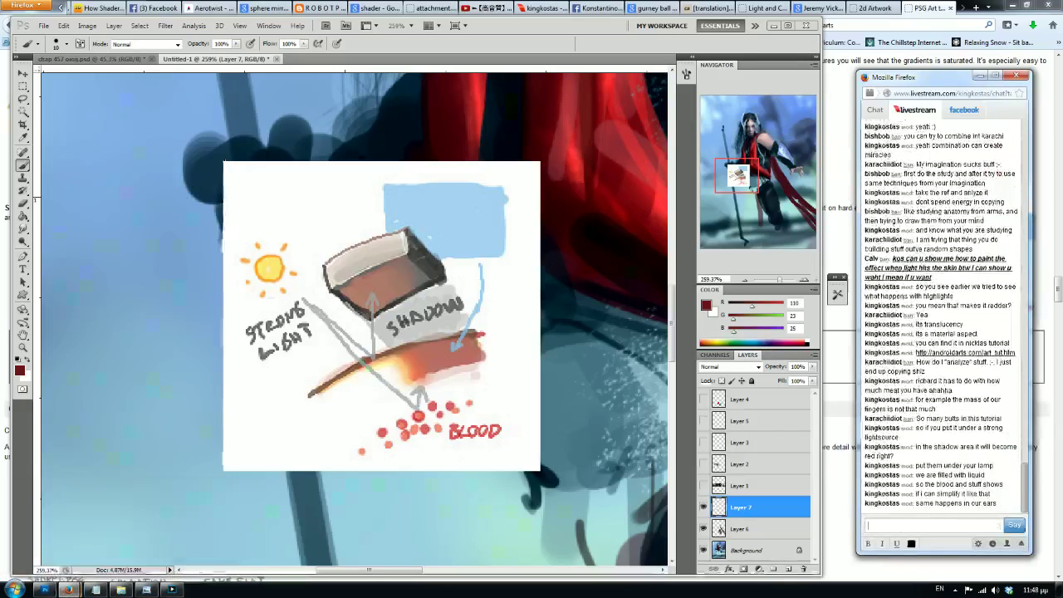
type("but if i put my whole arm")
key("Return")
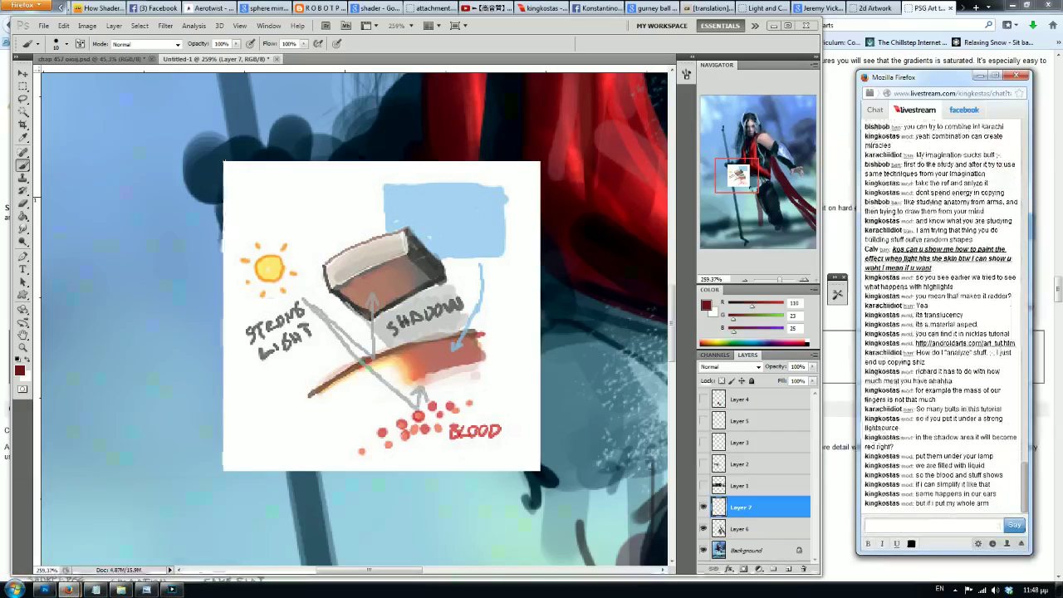
type("its very soolid")
key("Return")
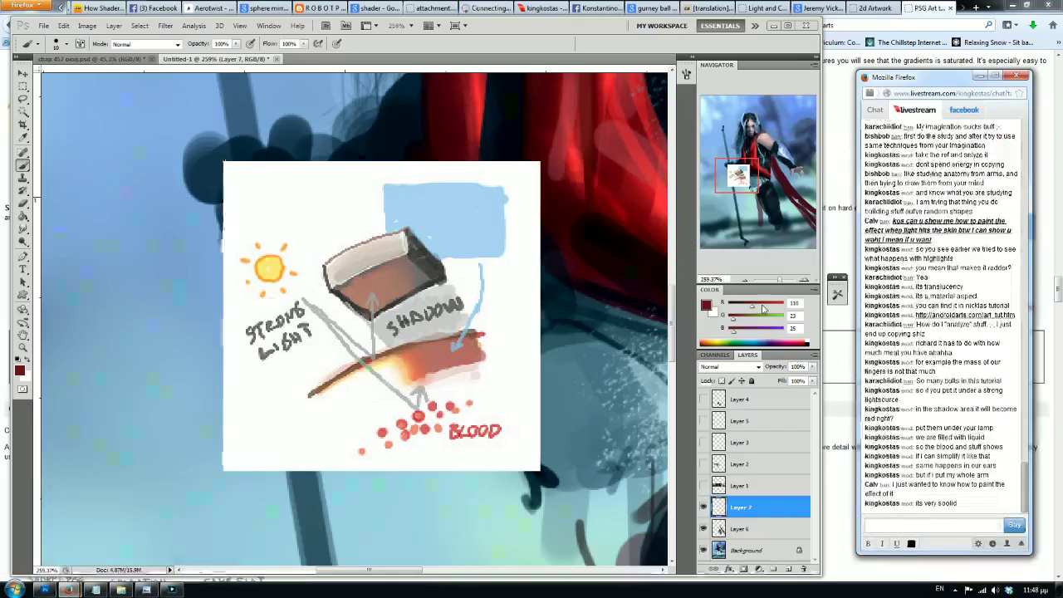
type("make it more saturated and redish")
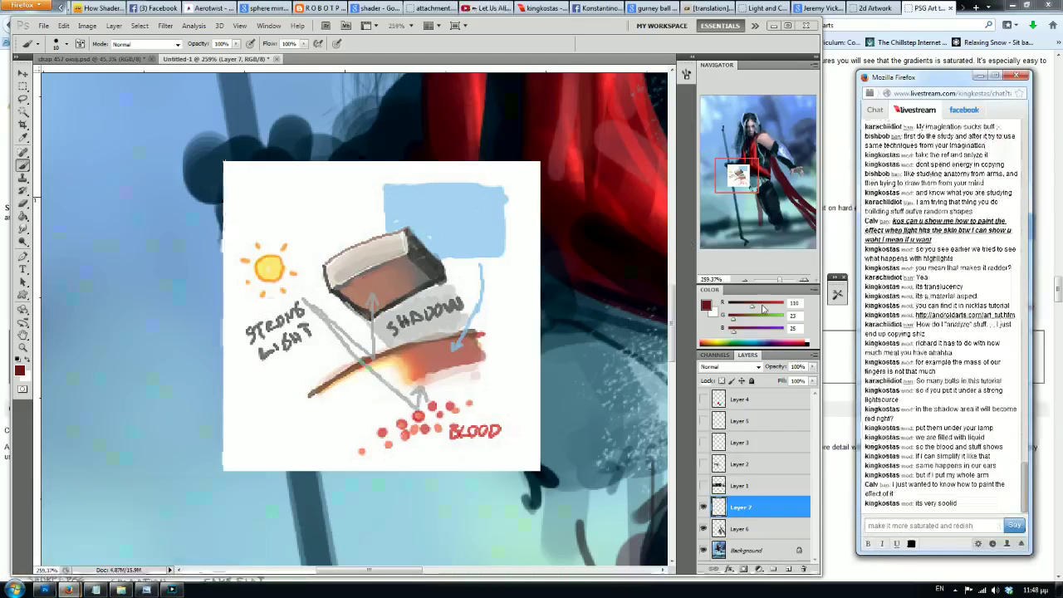
key("Return")
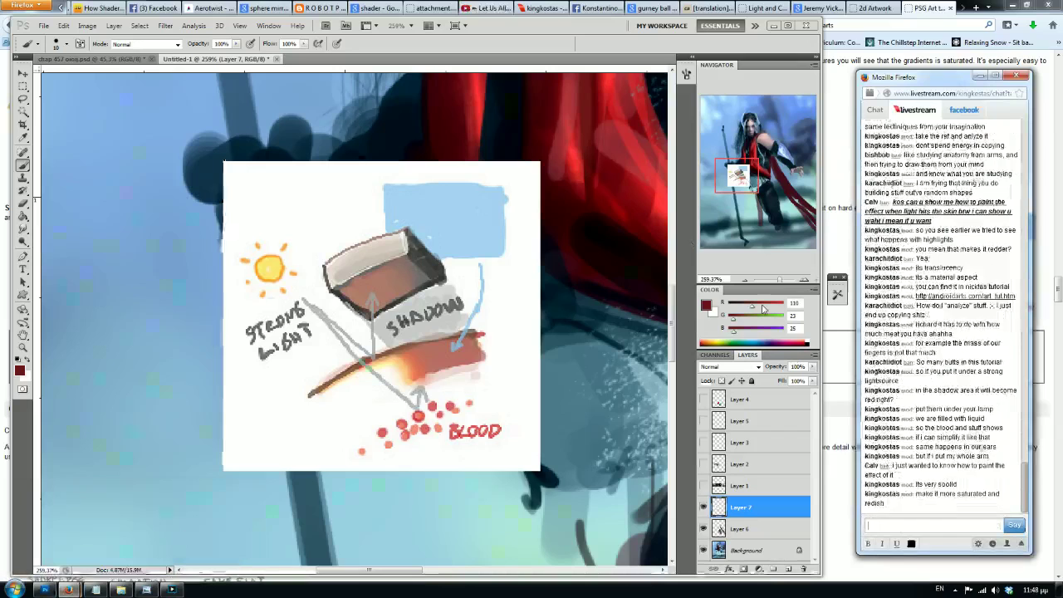
Step: On a new layer above Layer 7, paint a soft white light blob behind the hand
left_click(738, 182)
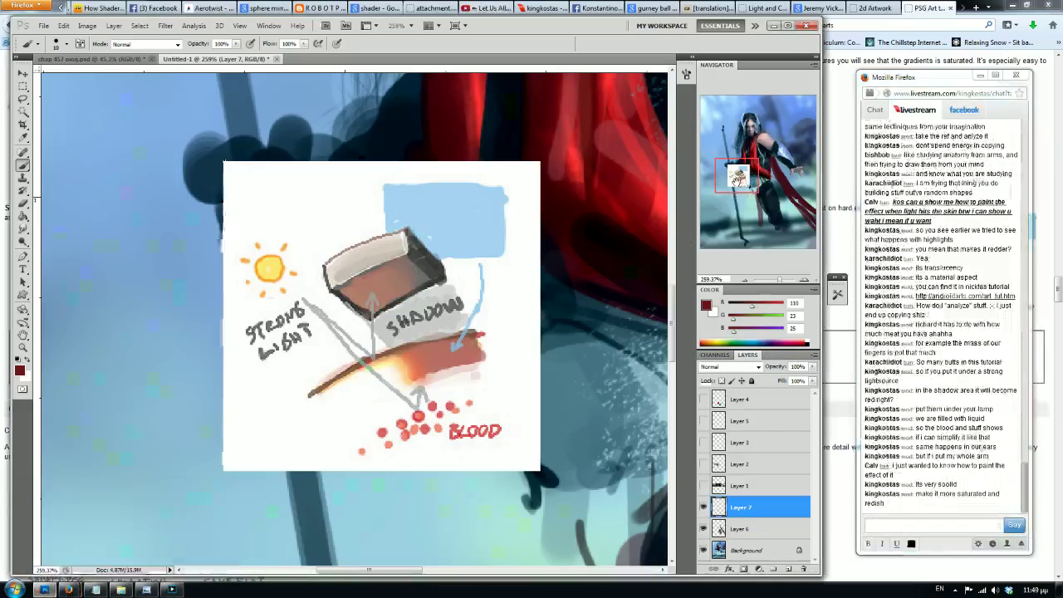
mouse_move(736, 185)
left_mouse_down()
mouse_move(731, 191)
mouse_move(752, 202)
mouse_move(793, 170)
left_mouse_up()
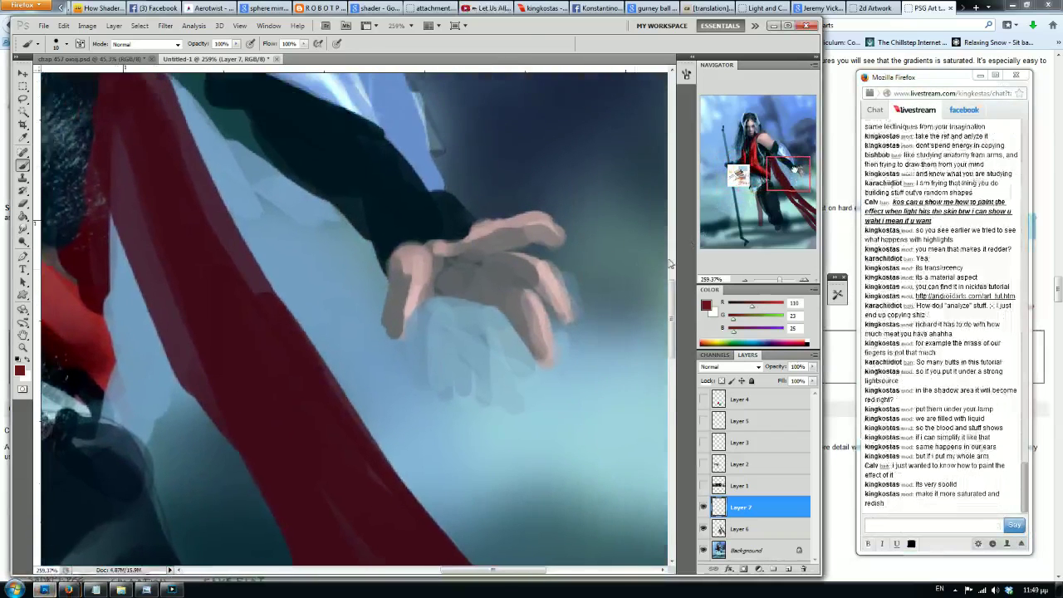
scroll(623, 274, "down", 2)
left_click(787, 568)
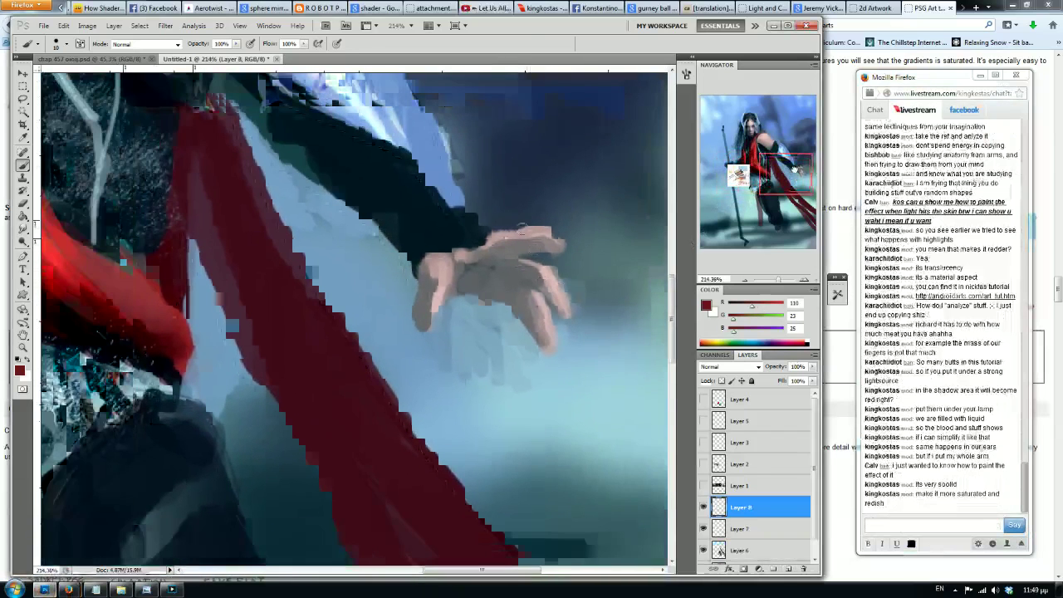
scroll(634, 174, "up", 2)
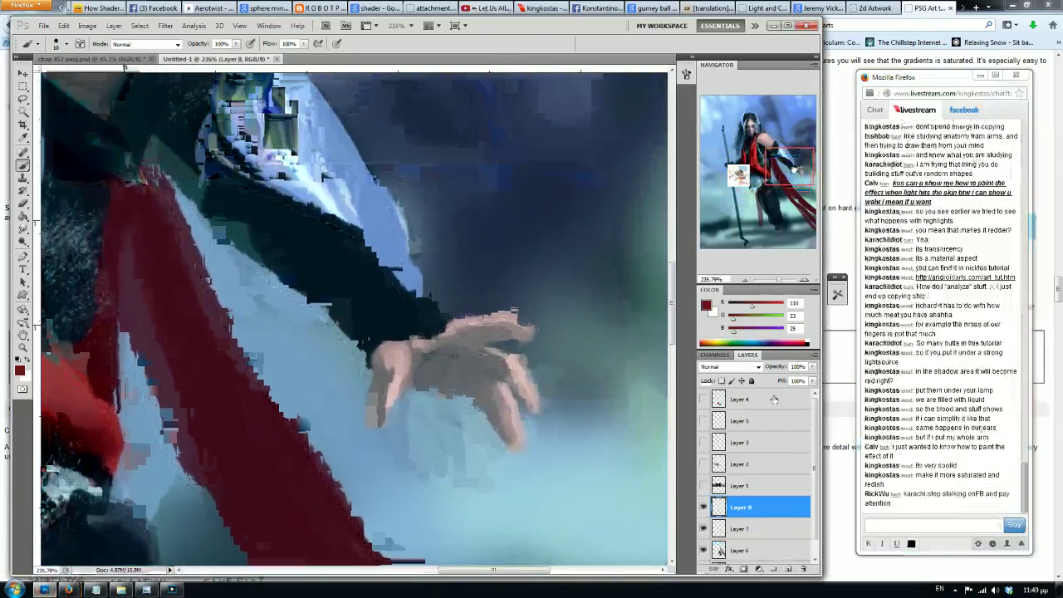
left_click_drag(753, 342, 807, 342)
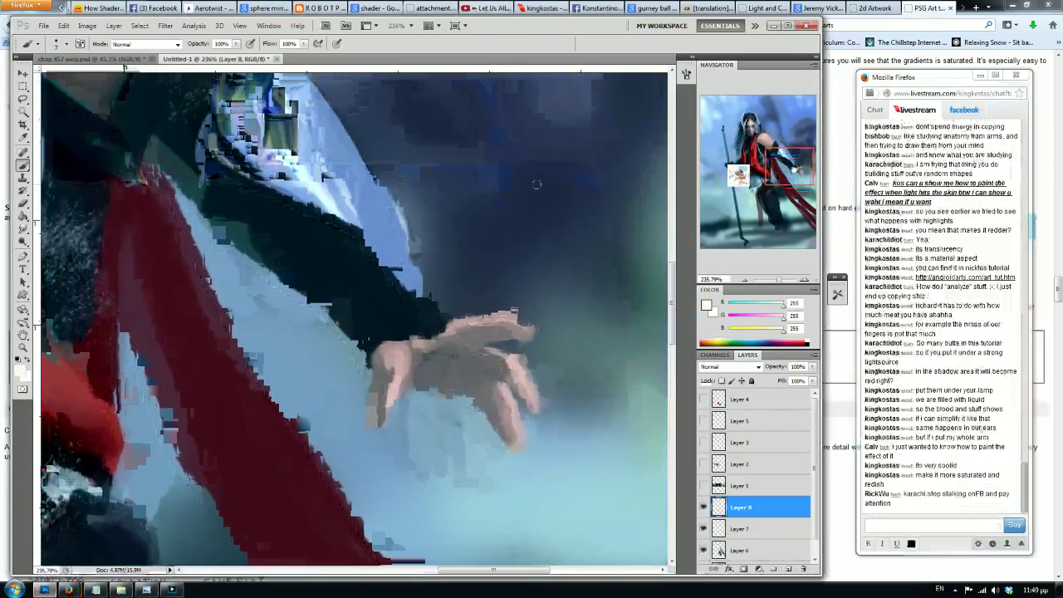
left_click_drag(535, 188, 524, 194)
key("bracketright")
key("bracketright")
key("bracketright")
key("bracketright")
key("bracketright")
key("bracketright")
key("bracketright")
key("ctrl+z")
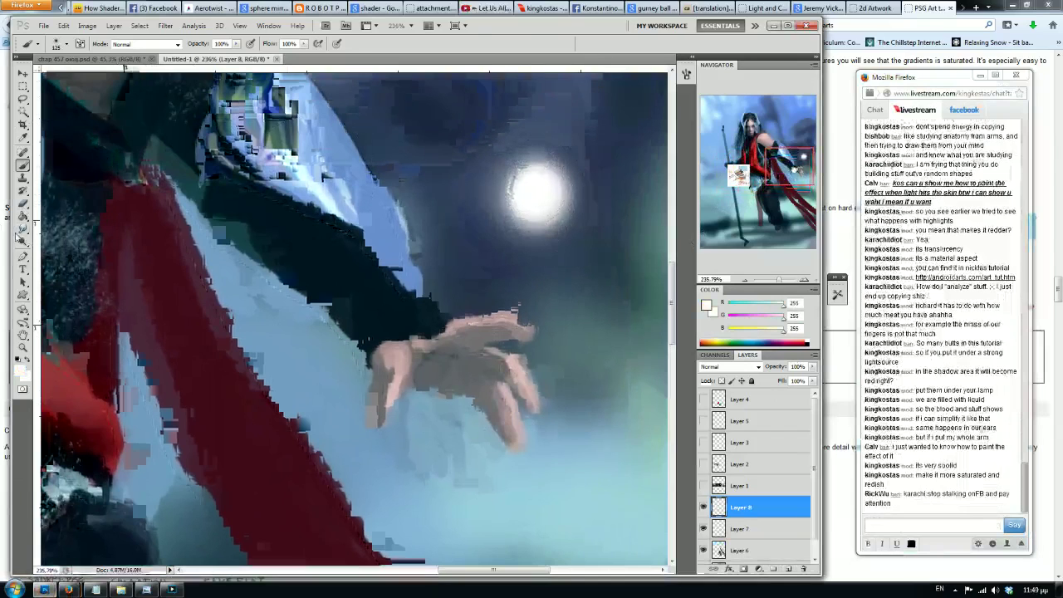
Step: With a size-40 brush, paint white highlights across the top of the hand and small specks lower down
key("o")
key("b")
key("bracketleft")
key("bracketleft")
key("bracketleft")
key("bracketleft")
key("bracketleft")
key("bracketleft")
key("bracketleft")
key("bracketleft")
left_click(478, 319, "alt")
left_click(807, 340)
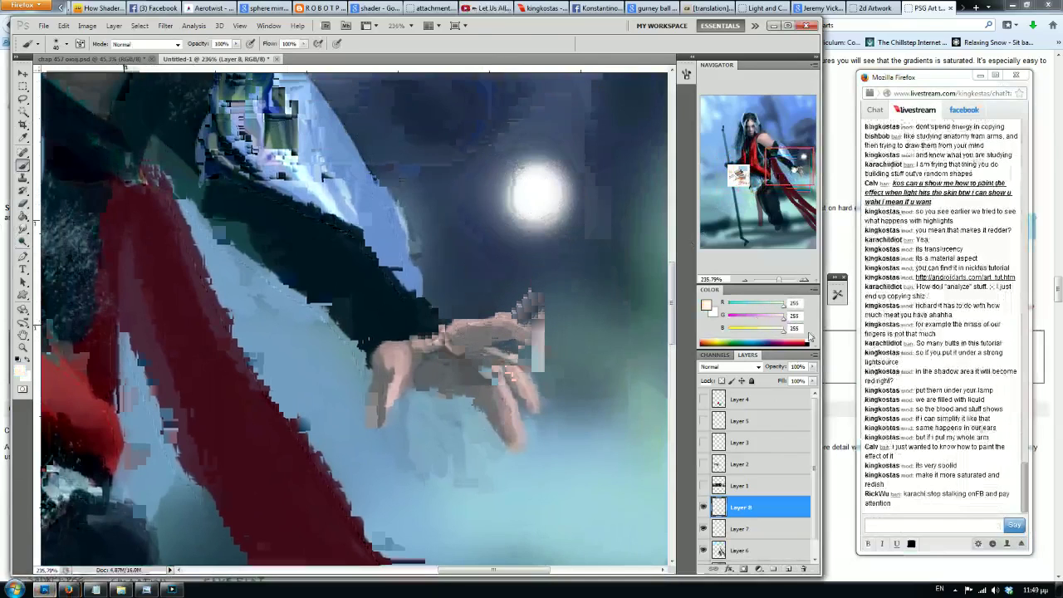
left_click_drag(451, 329, 517, 310)
mouse_move(487, 362)
left_mouse_down()
mouse_move(514, 367)
mouse_move(523, 409)
mouse_move(508, 437)
left_mouse_up()
Step: Replace a pure red stroke across the top of the hand with a lighter pink one
left_click(729, 316)
left_click_drag(749, 330, 710, 340)
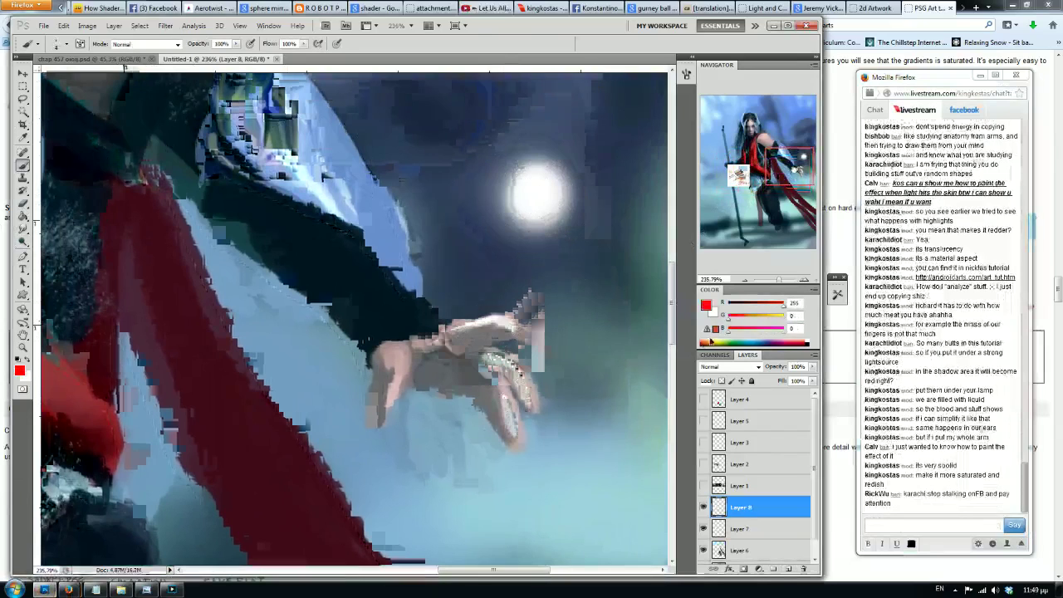
mouse_move(475, 323)
left_mouse_down()
mouse_move(453, 340)
mouse_move(510, 336)
left_mouse_up()
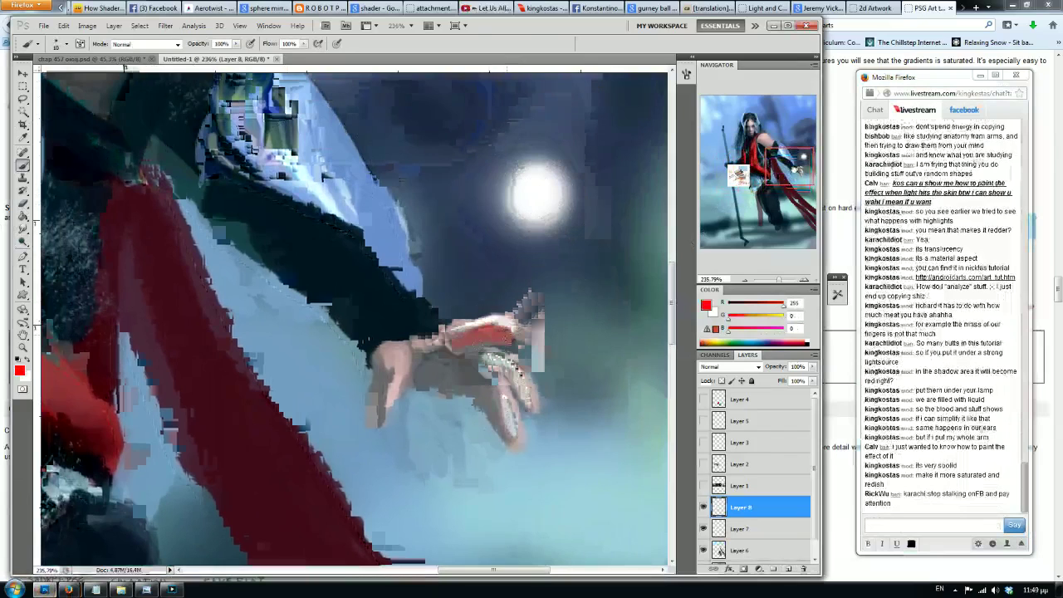
key("ctrl+z")
mouse_move(729, 315)
left_mouse_down()
mouse_move(757, 316)
mouse_move(758, 326)
left_mouse_up()
left_click_drag(462, 340, 508, 332)
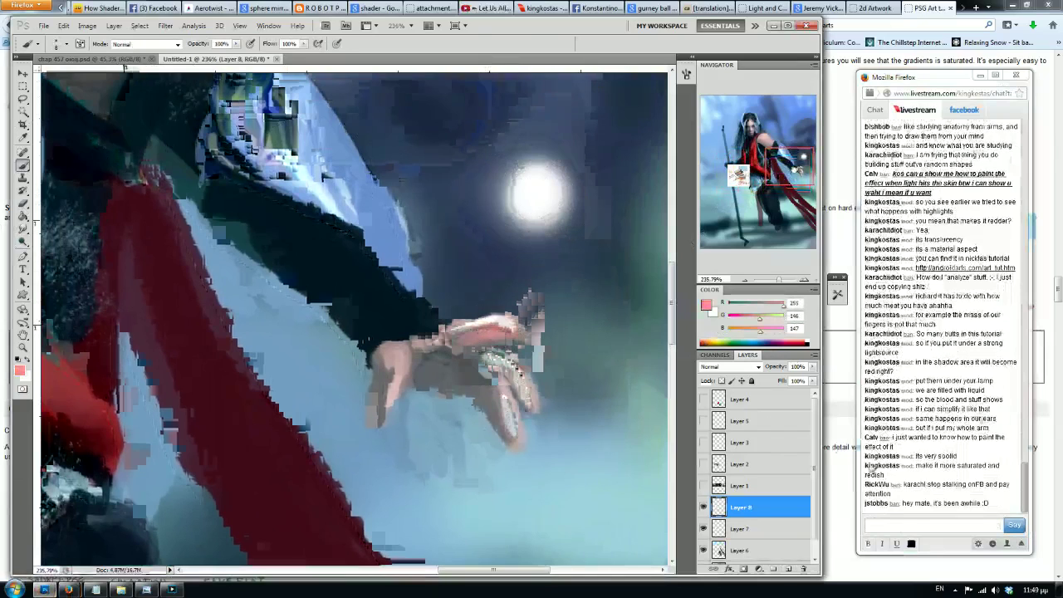
Step: Send 'hello Josh' in the stream chat
left_click(904, 530)
type("hello Josh")
key("Return")
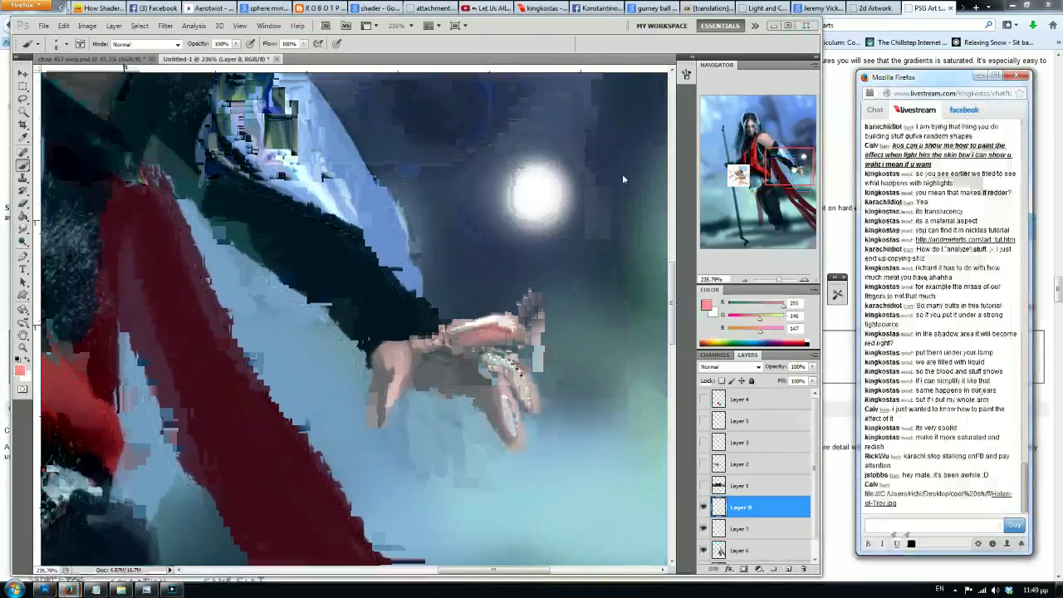
Step: Open the shared helen-of-troy.jpg link, then reply in chat that you'll try something before returning to analysis
left_click(995, 489)
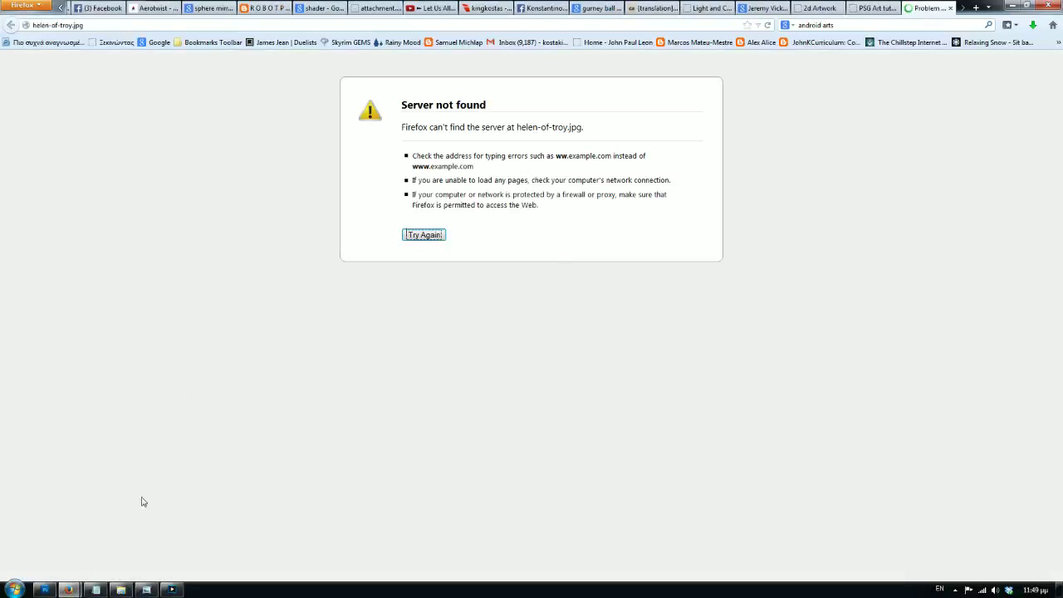
left_click(196, 532)
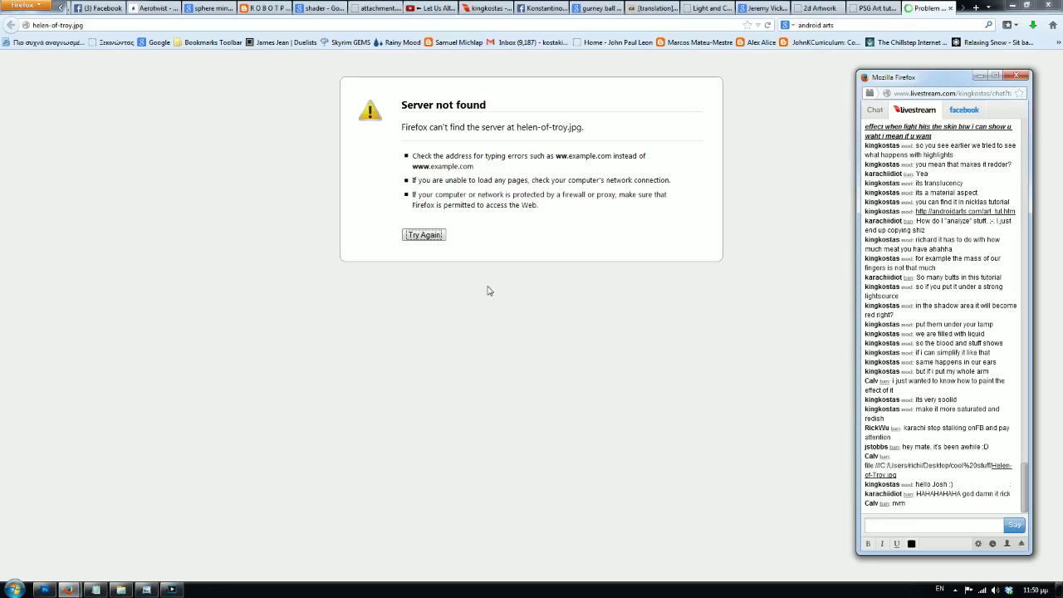
type("let me try out something and")
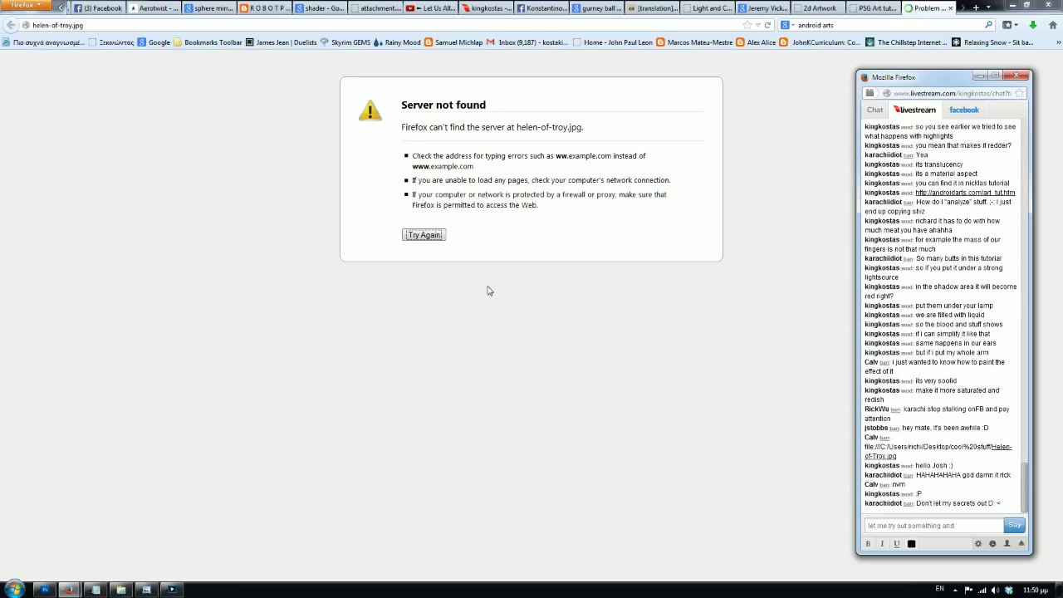
type(" then all we go ba")
type("ck to how")
type(" to analyze")
Step: Send the chat reply, then paint light and deeper pink across the fingers, sampling their skin tones
key("Return")
left_click(44, 589)
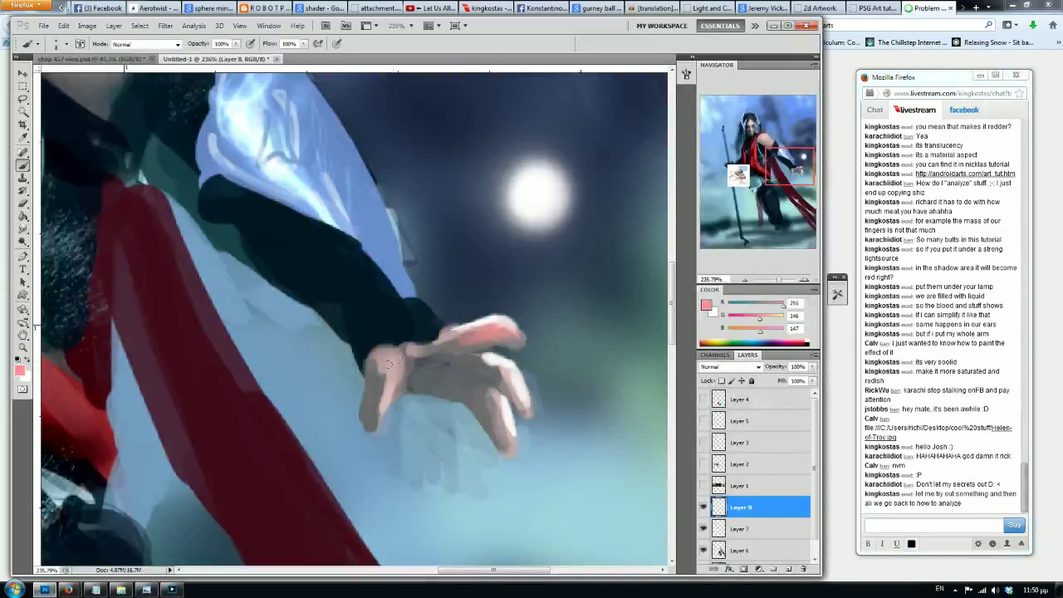
mouse_move(468, 344)
left_mouse_down()
mouse_move(466, 369)
mouse_move(509, 385)
left_mouse_up()
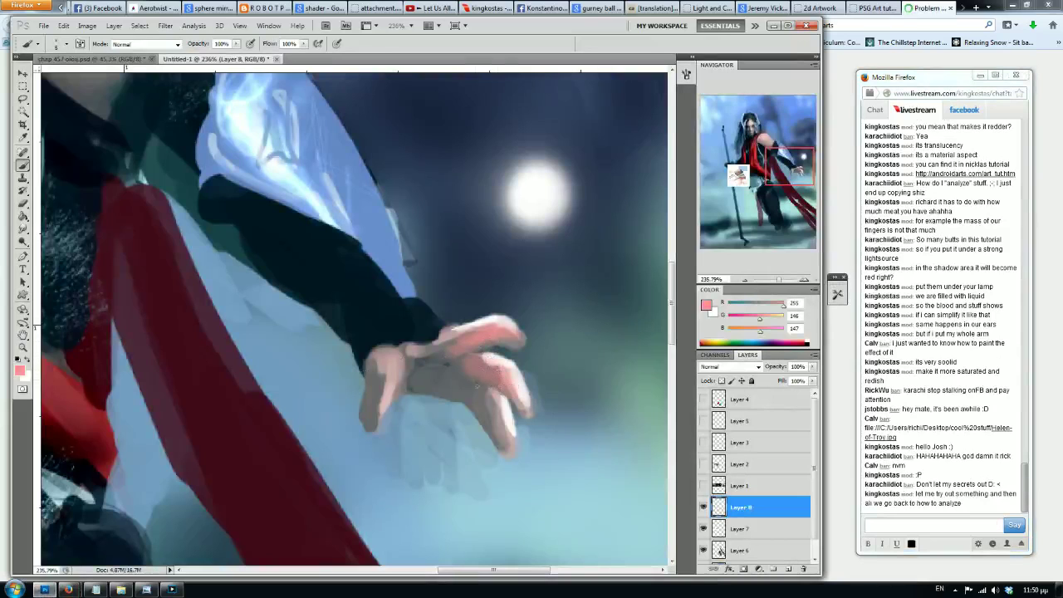
mouse_move(440, 349)
left_mouse_down()
mouse_move(428, 358)
mouse_move(483, 354)
left_mouse_up()
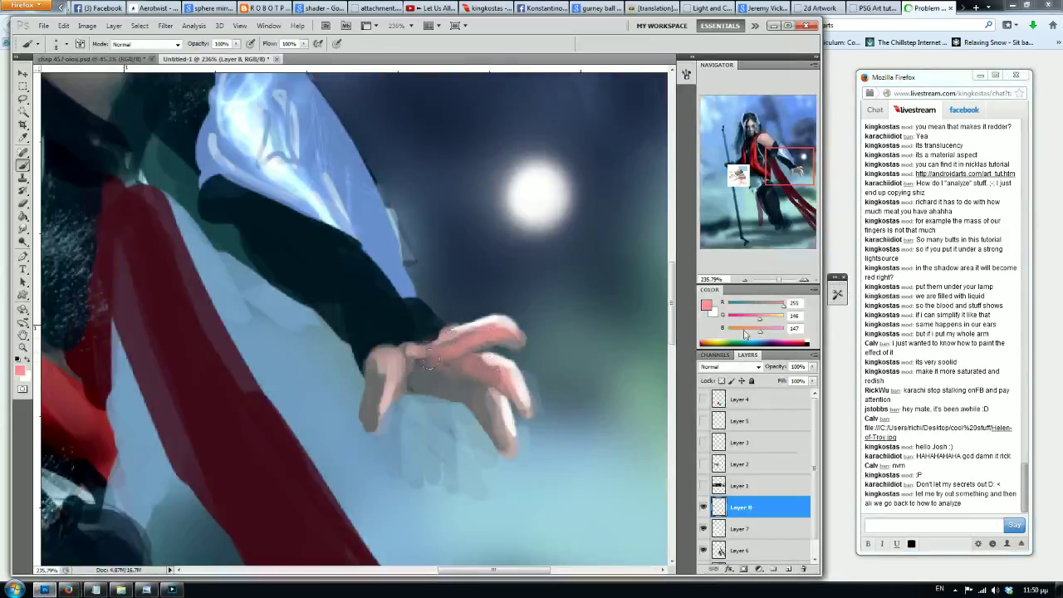
left_click(495, 320, "alt")
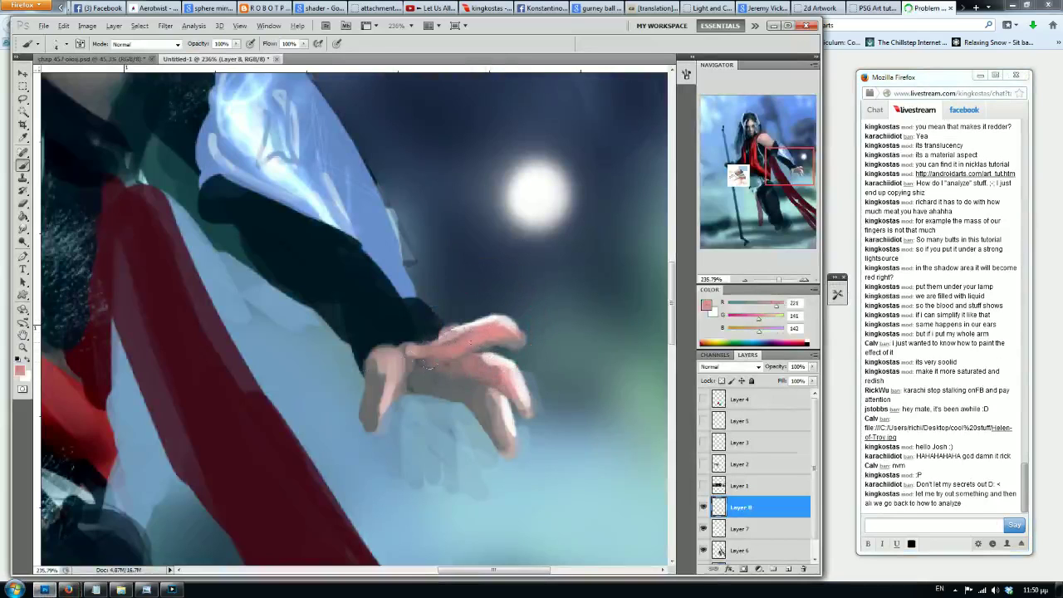
left_click(470, 348, "alt")
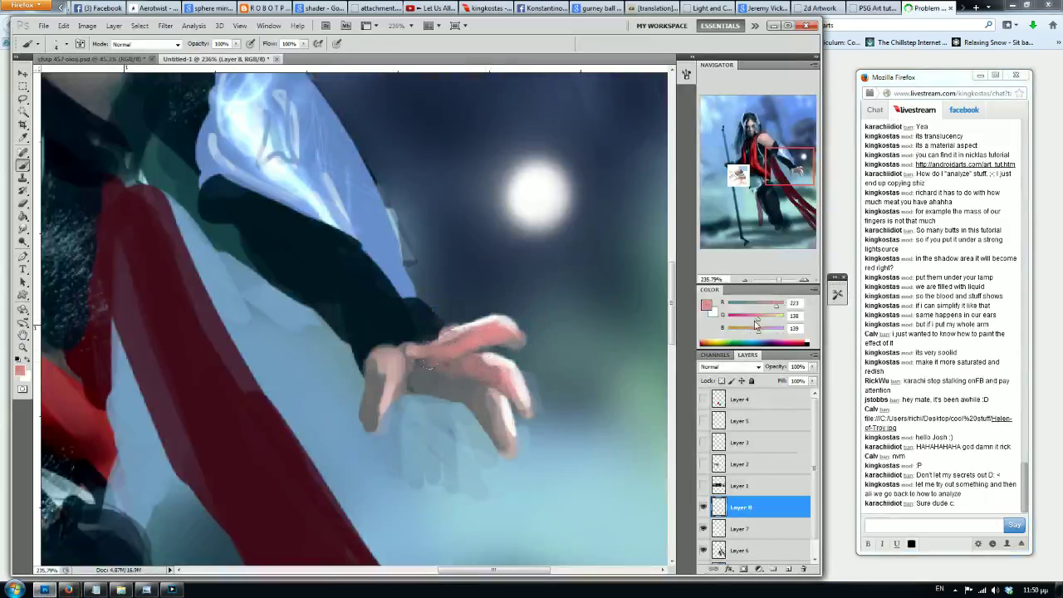
Step: Merge visible layers onto a new Layer 9 and dodge the highlights on the middle and ring fingers
left_click(23, 241)
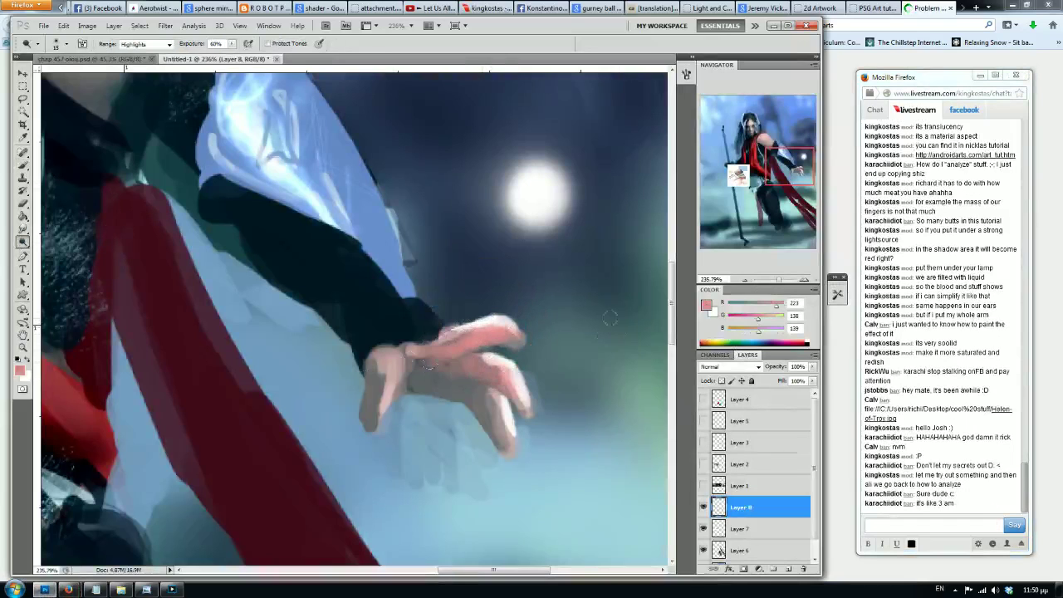
key("ctrl+alt+shift+e")
mouse_move(497, 324)
left_mouse_down()
mouse_move(465, 326)
mouse_move(505, 322)
mouse_move(406, 378)
left_mouse_up()
key("ctrl+z")
left_click_drag(515, 381, 469, 359)
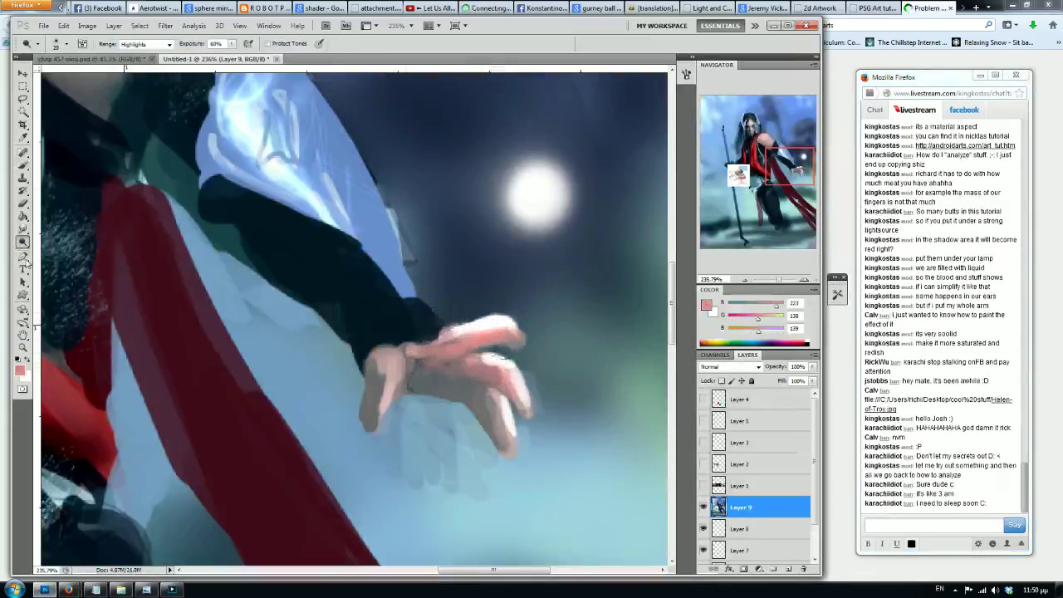
Step: Burn the midtones to darken and redden the fingers
left_click(23, 165)
left_click_drag(24, 242, 63, 249)
mouse_move(502, 342)
left_mouse_down()
mouse_move(411, 342)
mouse_move(465, 365)
left_mouse_up()
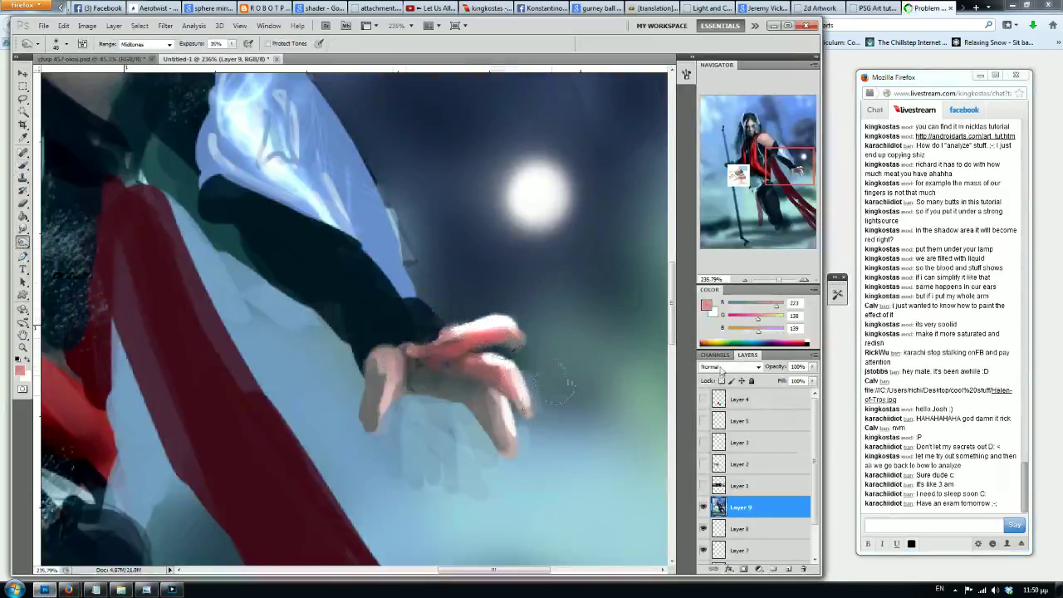
Step: Send a chat reply and return to the painting, adjusting the view
left_click(928, 524)
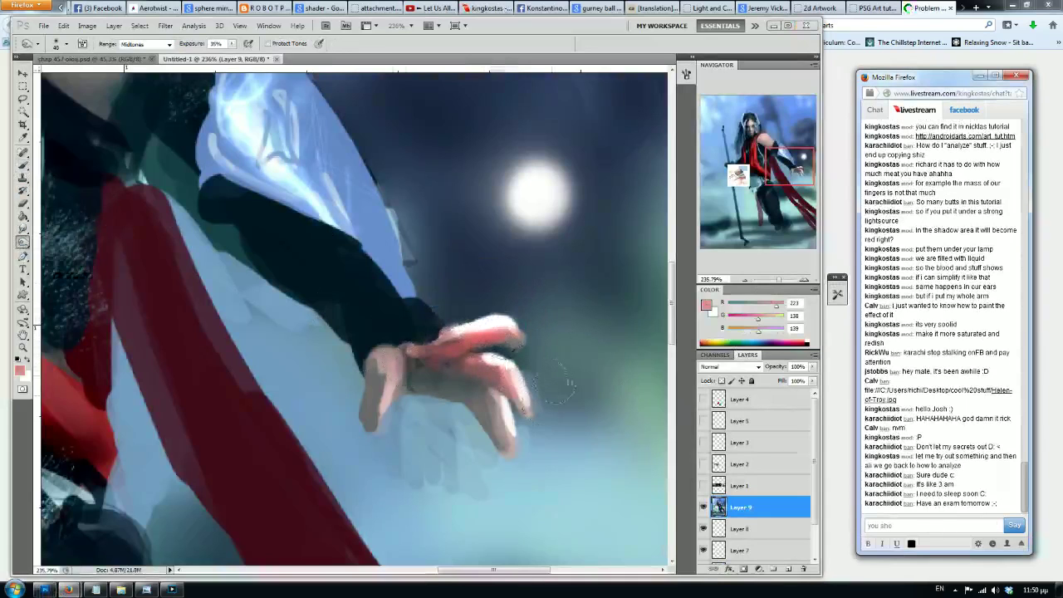
key("Return")
left_click(611, 329)
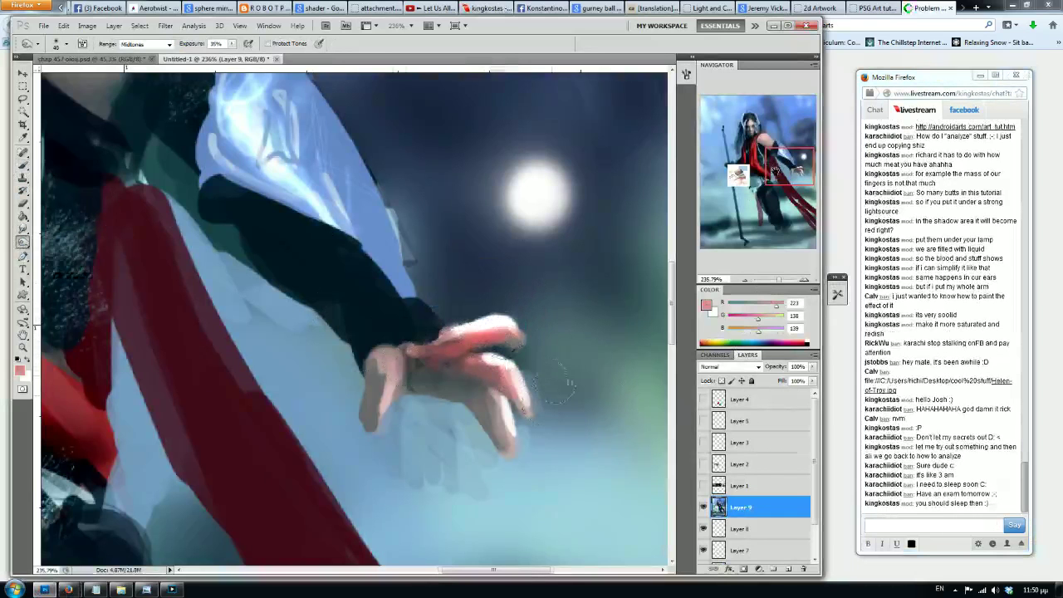
scroll(612, 329, "down", 1)
scroll(612, 330, "down", 2)
scroll(618, 307, "up", 1)
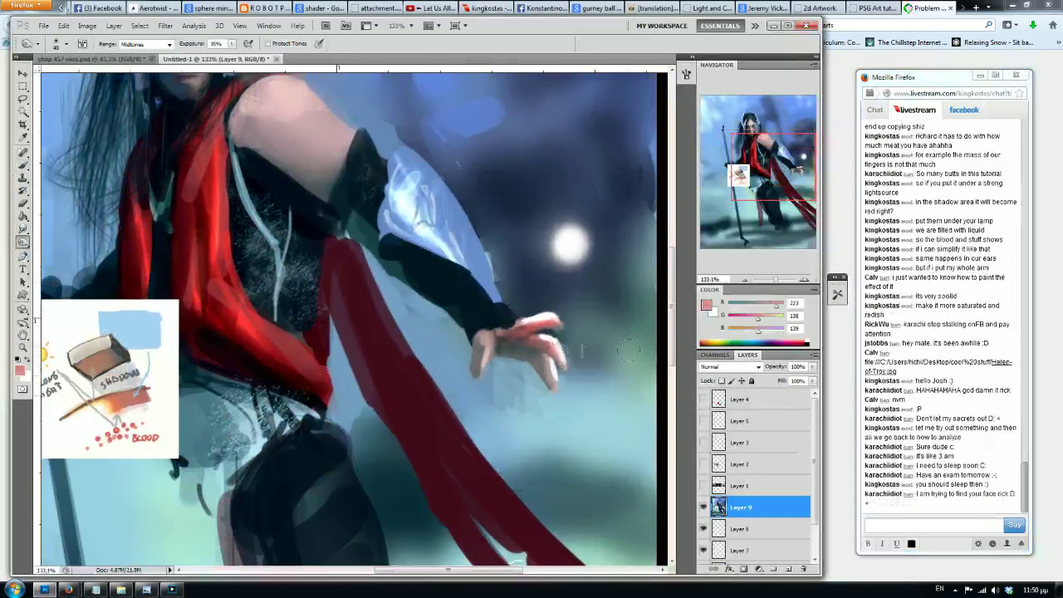
scroll(626, 288, "up", 1)
scroll(626, 288, "up", 1)
scroll(624, 327, "down", 1)
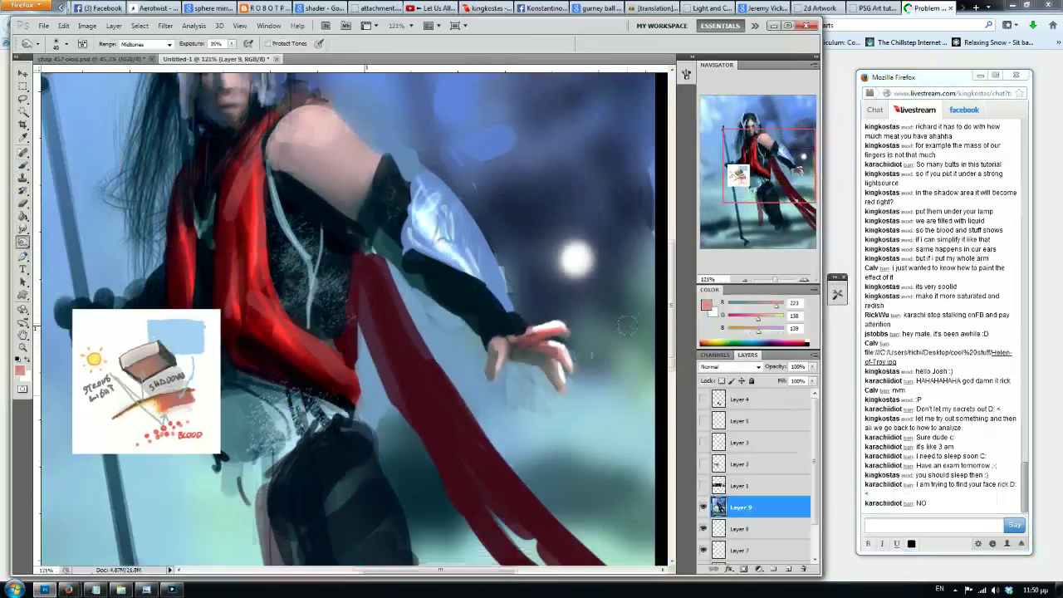
scroll(622, 318, "up", 1)
scroll(614, 330, "up", 1)
scroll(612, 332, "up", 3)
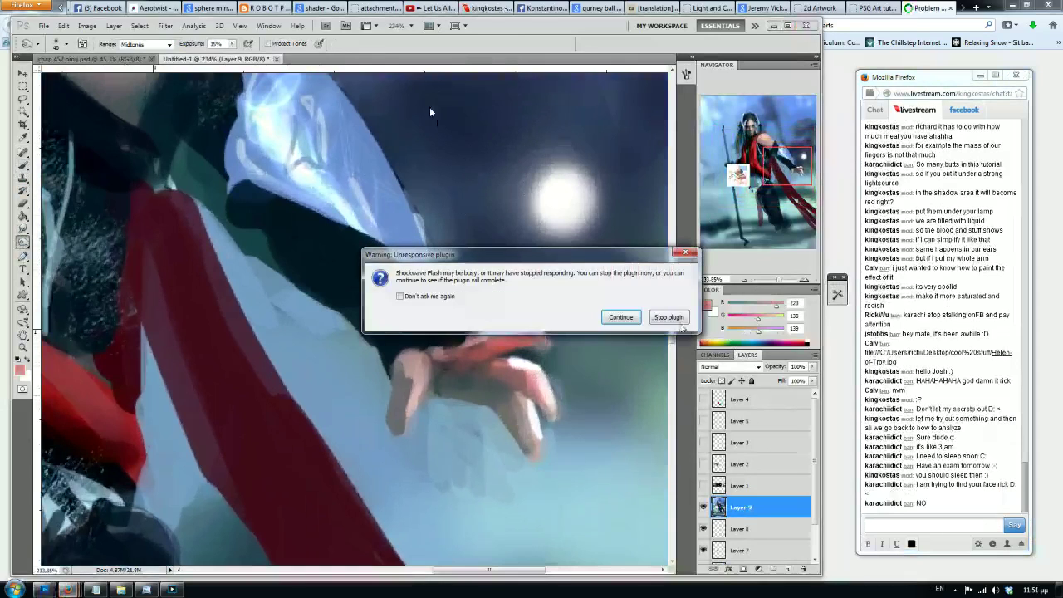
Step: Dismiss the unresponsive plugin warning and reload the crashed livestream and YouTube pages
left_click(647, 317)
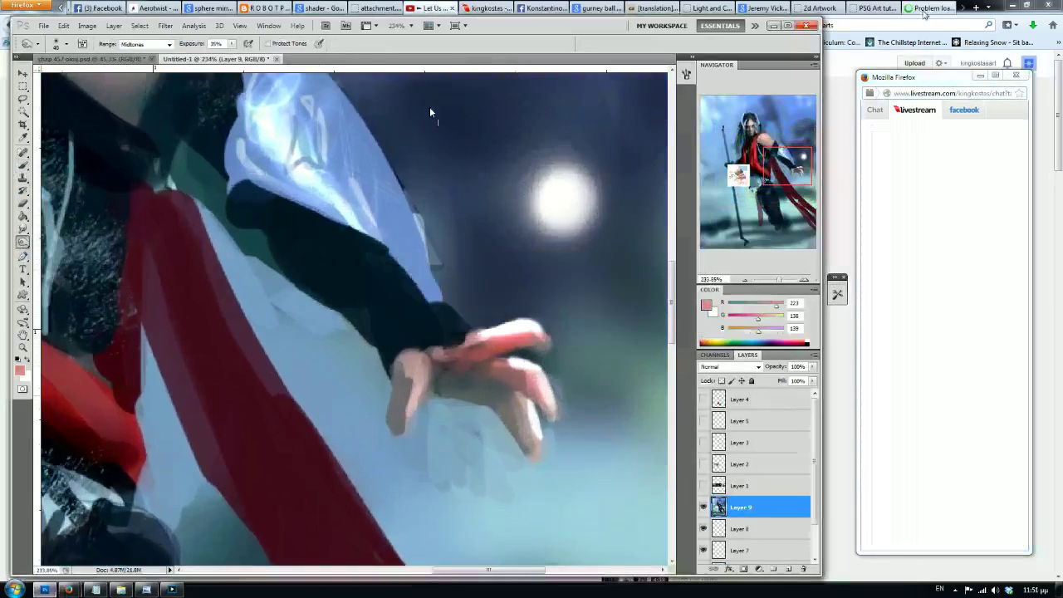
left_click(921, 9)
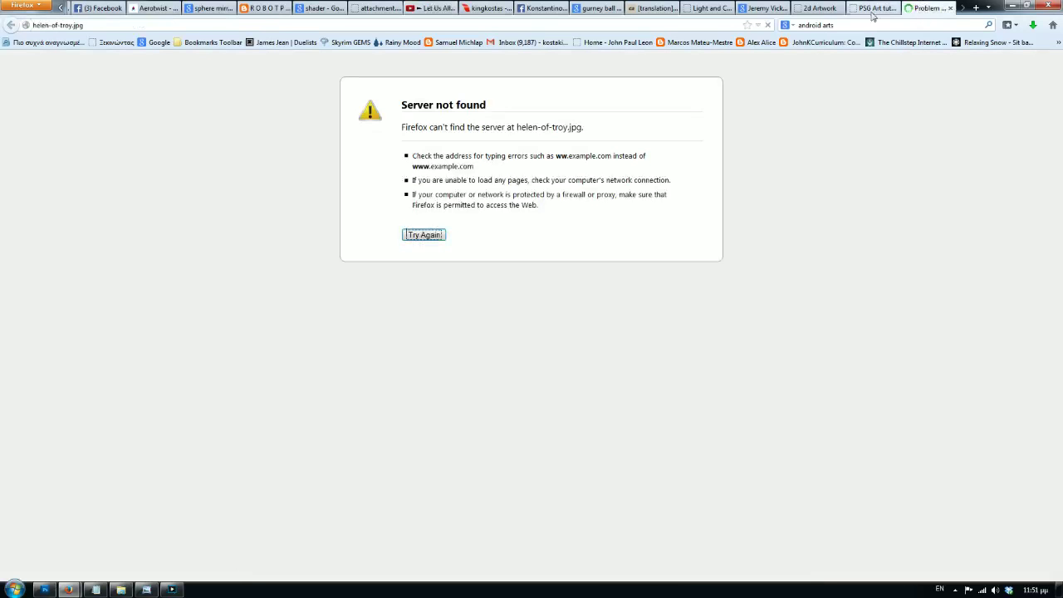
left_click(473, 16)
key("F5")
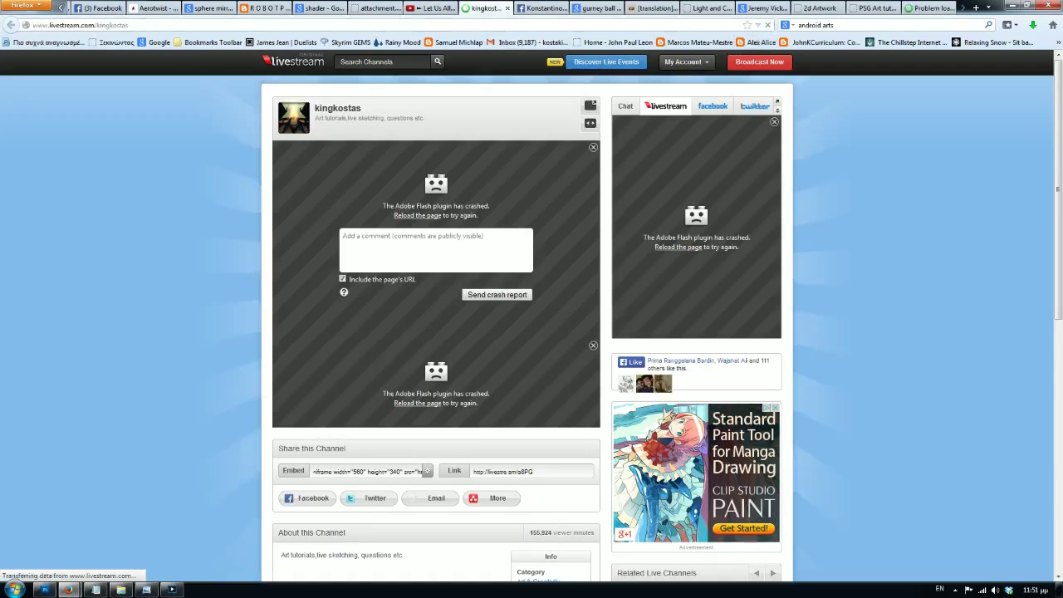
left_click(436, 10)
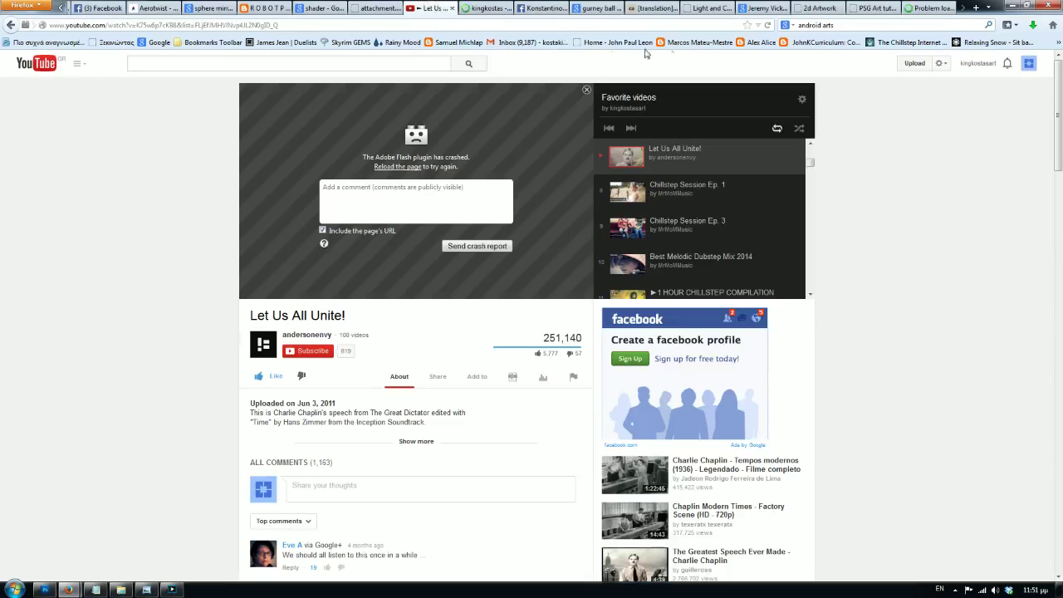
left_click(767, 25)
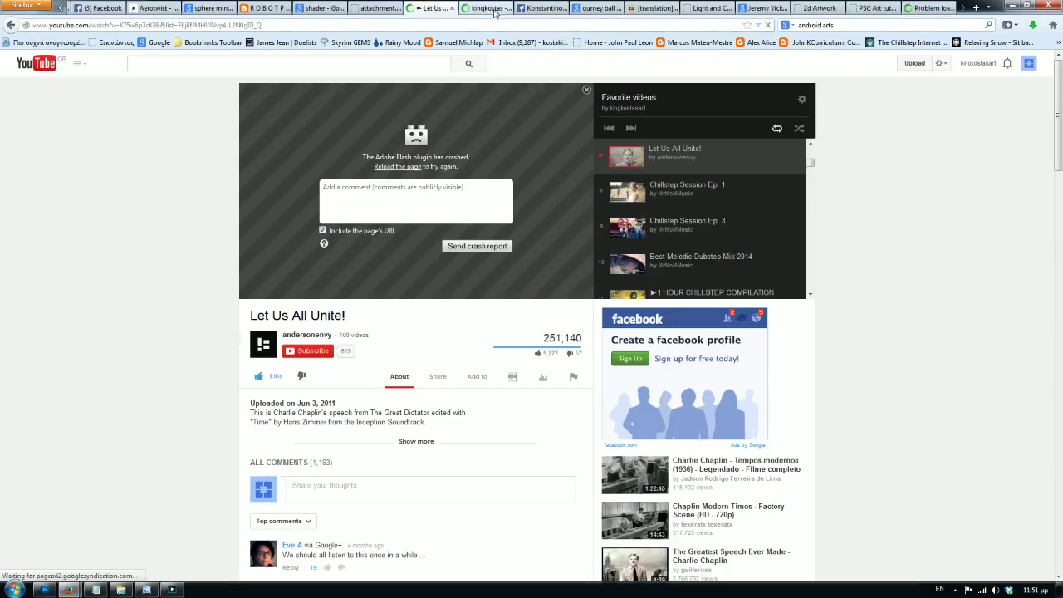
left_click(489, 9)
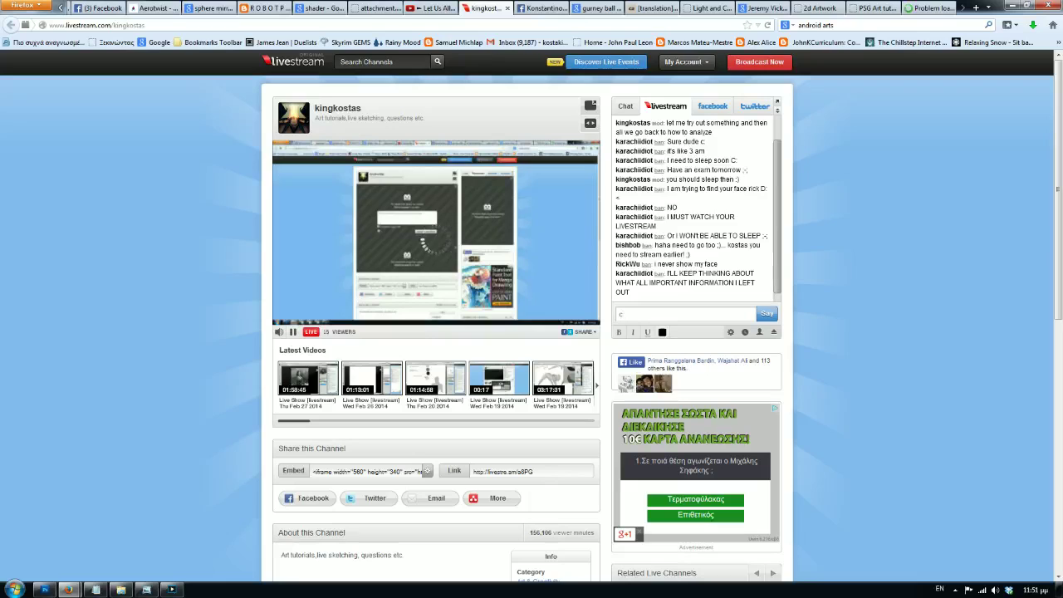
Step: Tell chat the stream crashed, reload the popped-out chat, and ask 'is it back?'
type("rai")
key("Return")
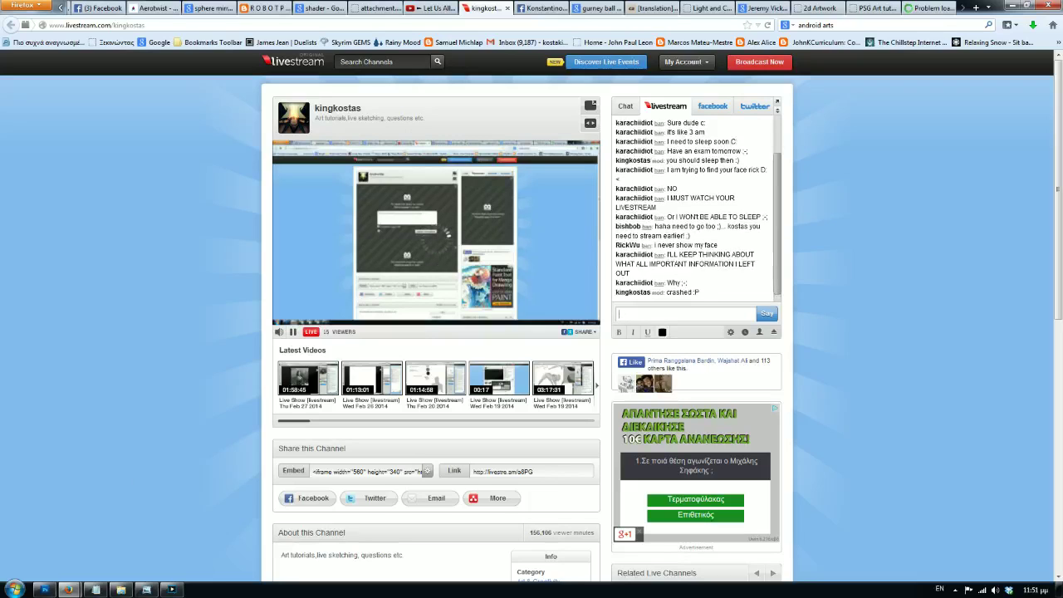
left_click(170, 545)
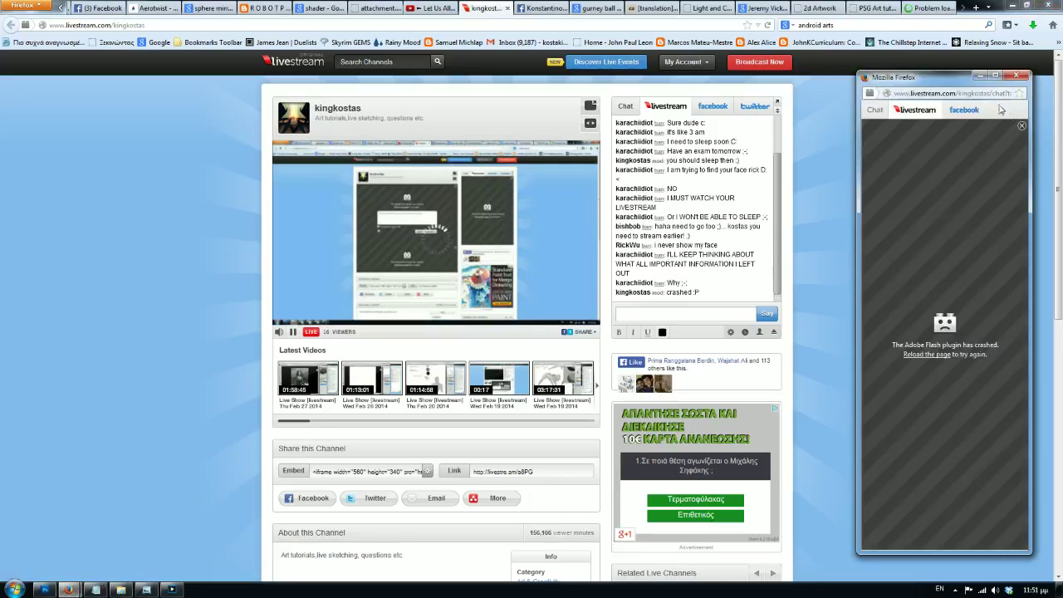
left_click_drag(952, 81, 954, 82)
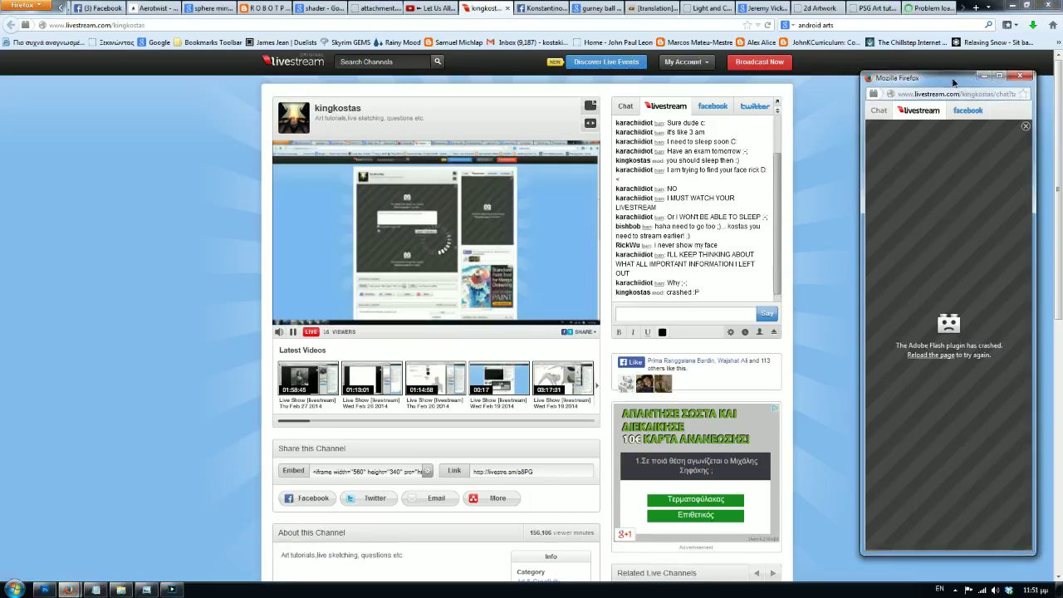
left_click(927, 125)
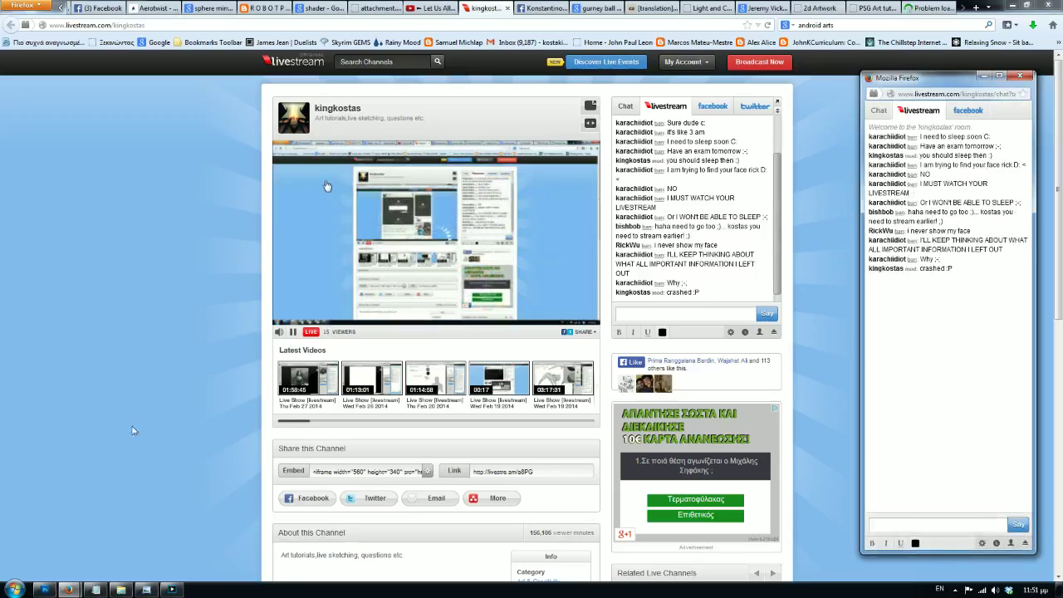
type("is it back?")
key("Return")
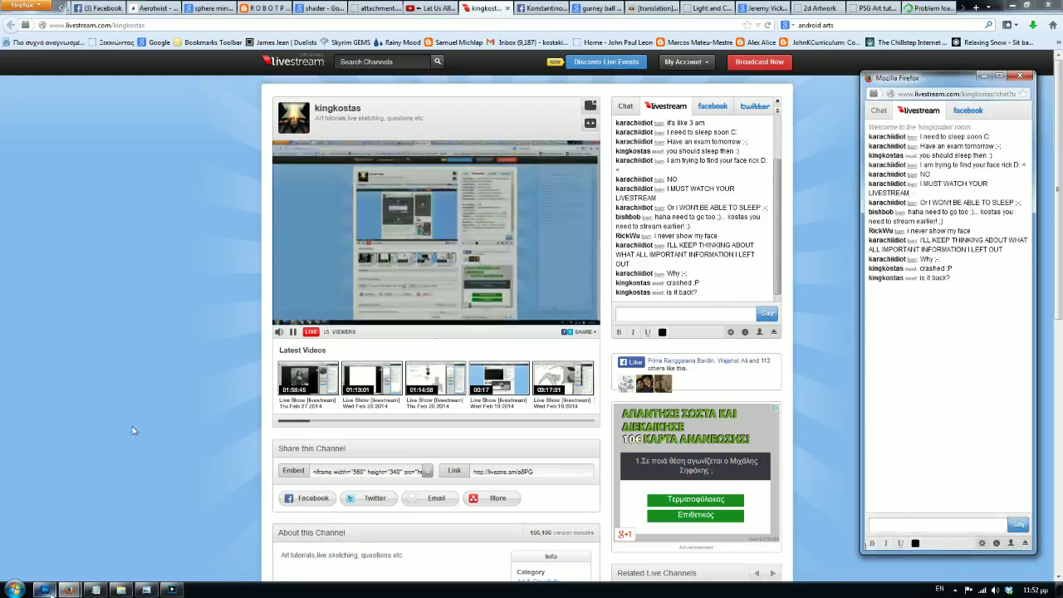
Step: Bring Photoshop's painting and then the stream chat window back to the front
left_click(45, 589)
left_click(69, 589)
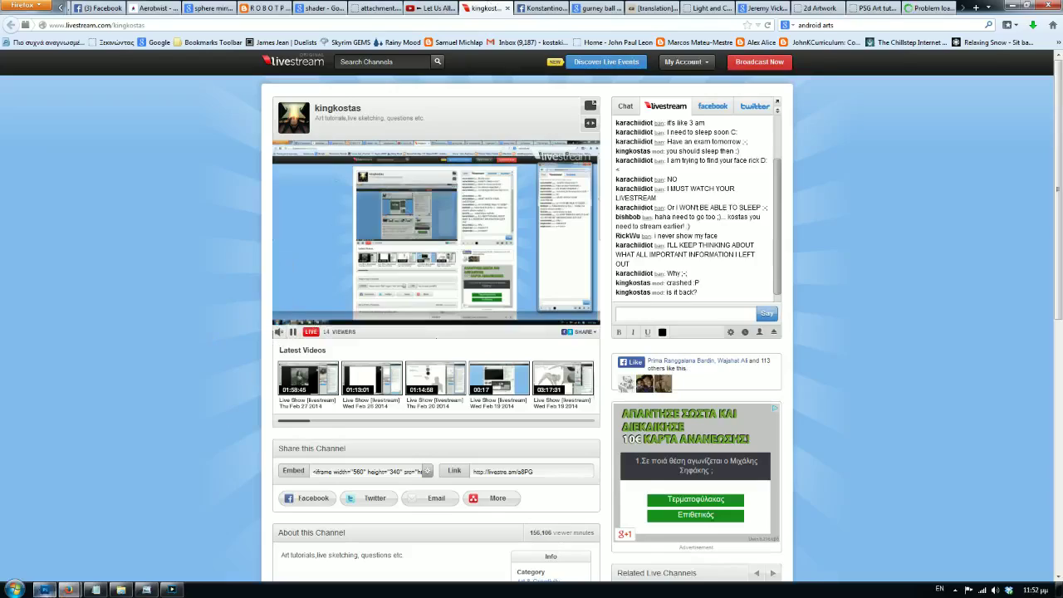
left_click(45, 590)
mouse_move(69, 589)
left_click(187, 541)
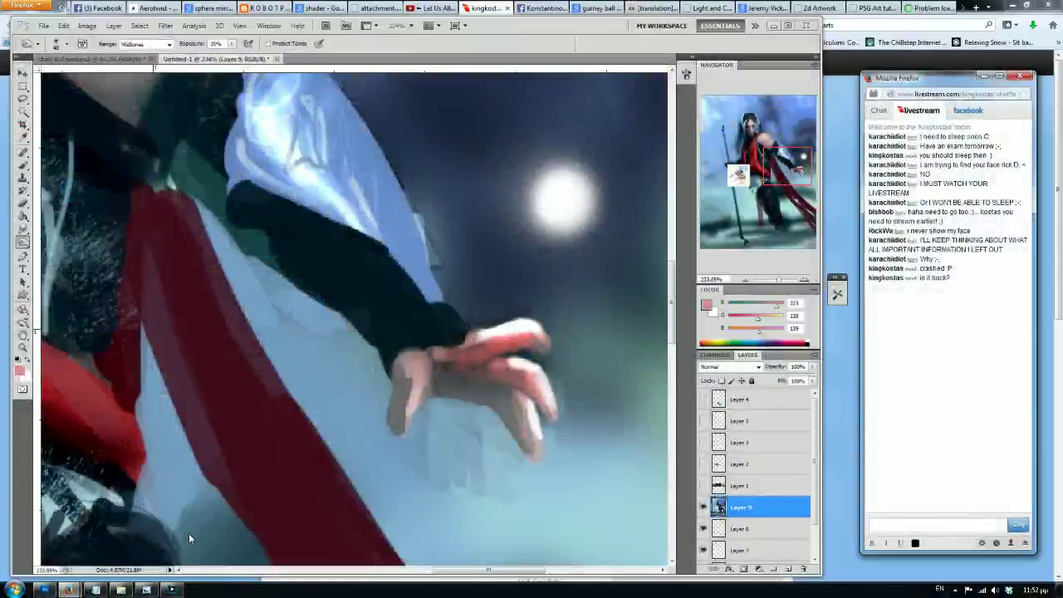
mouse_move(485, 305)
left_mouse_down()
mouse_move(439, 326)
mouse_move(438, 297)
left_mouse_up()
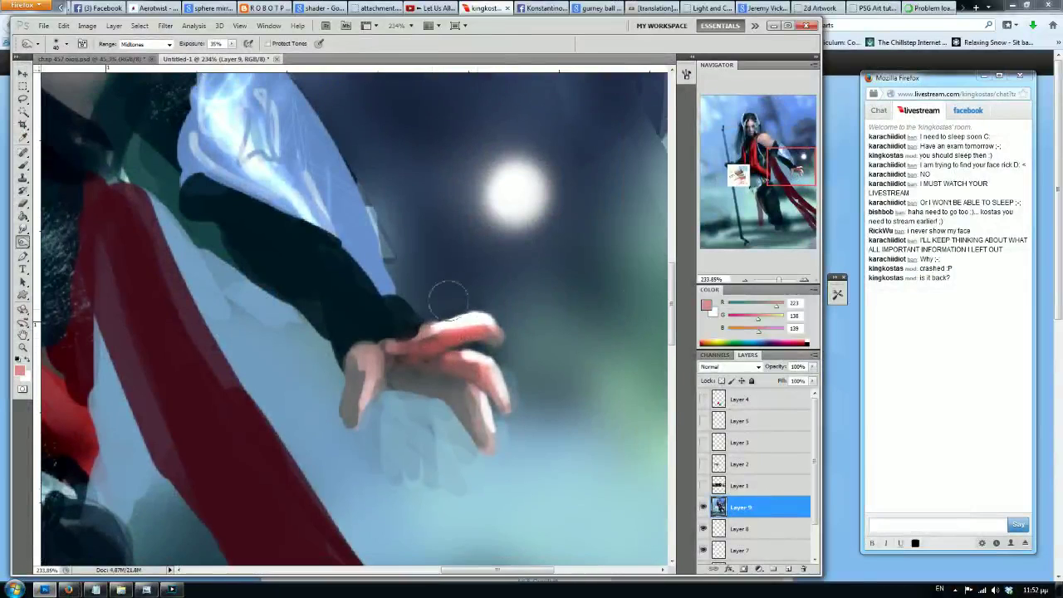
left_click(22, 164)
left_click(433, 378, "alt")
left_click(465, 332, "alt")
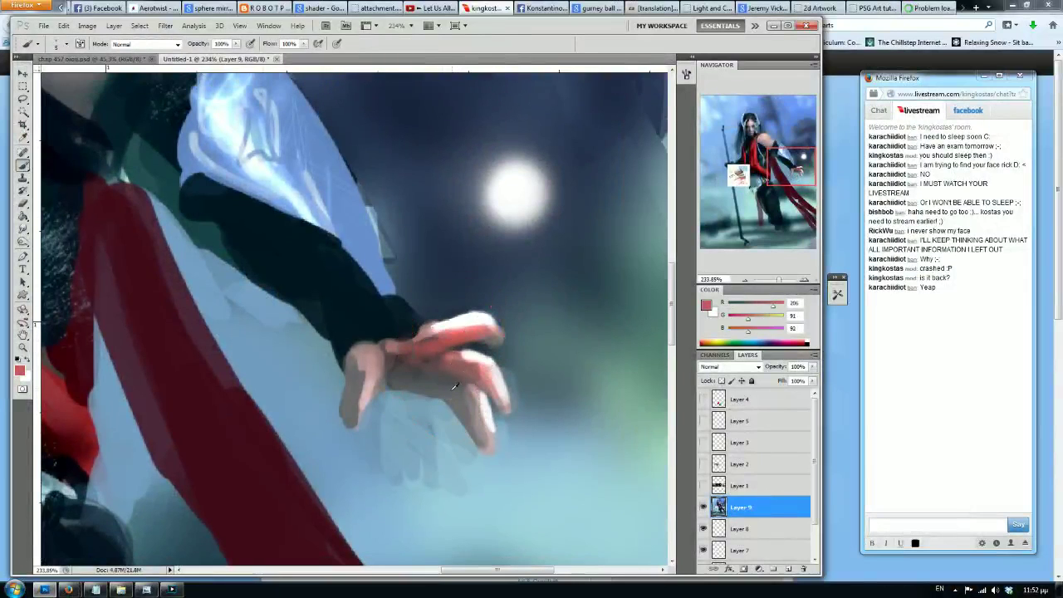
left_click(450, 383, "alt")
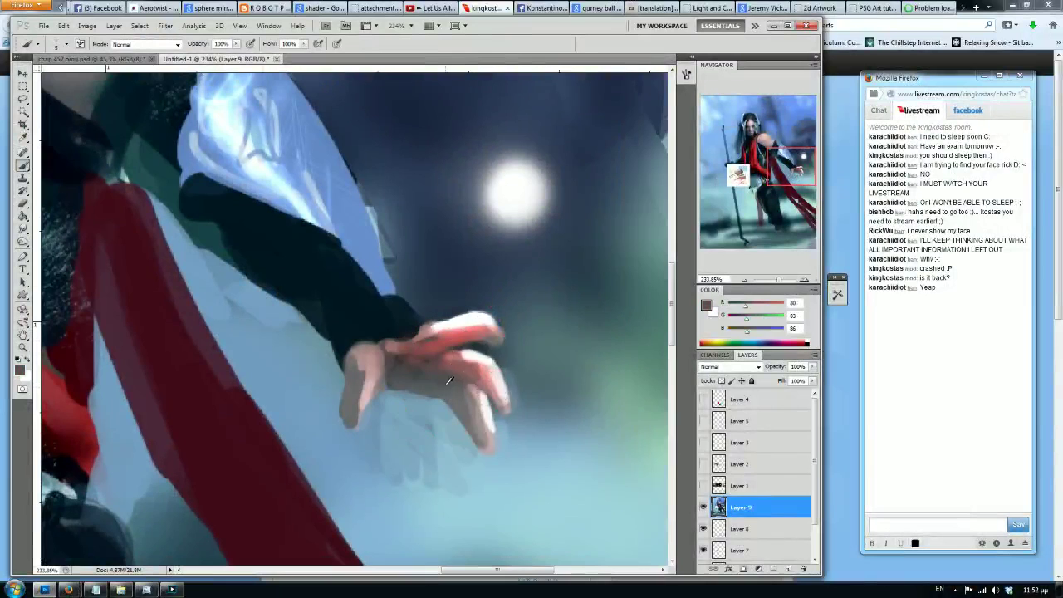
left_click(901, 525)
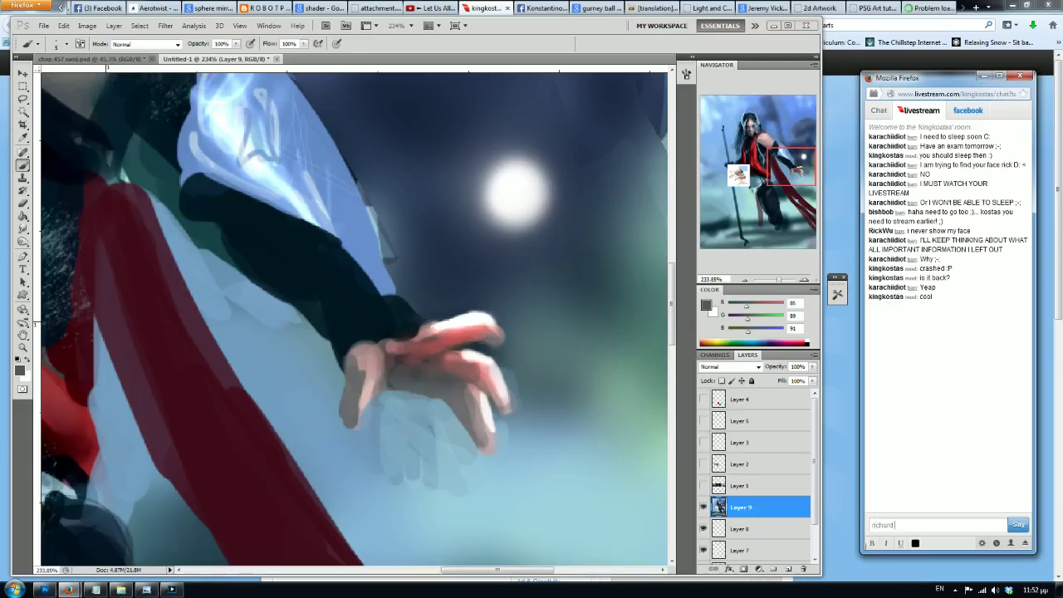
type("richard so its like wa")
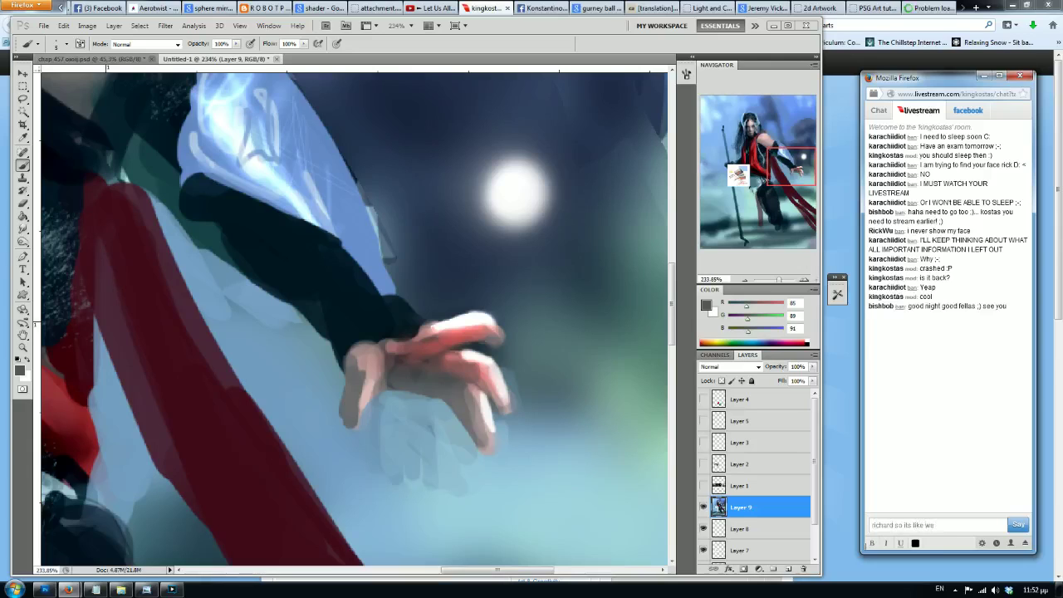
type(" increase the brightness and more saturation")
key("Return")
type("because more red is")
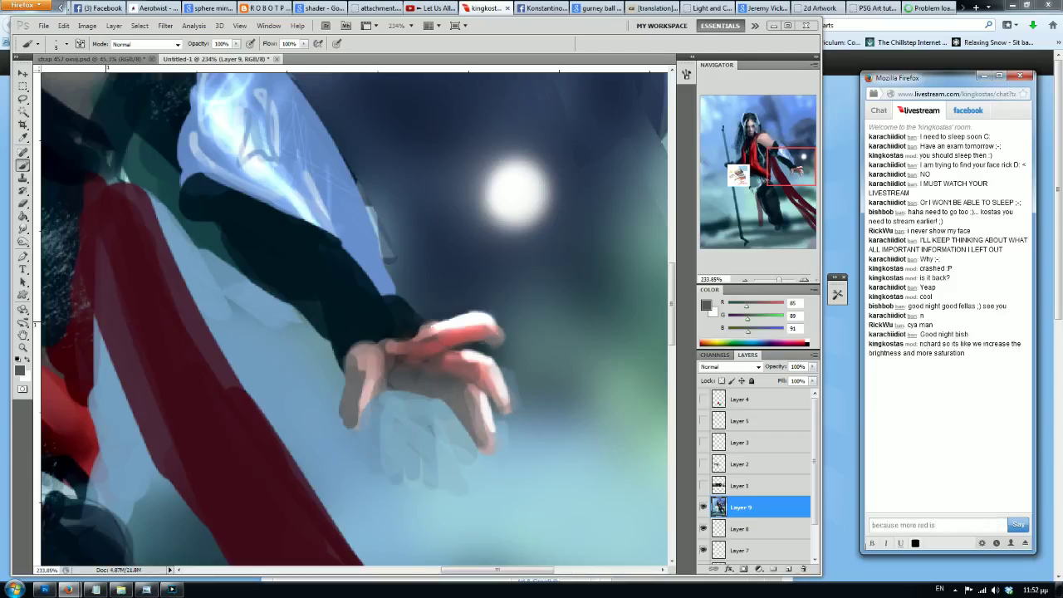
type(" into our")
key("Return")
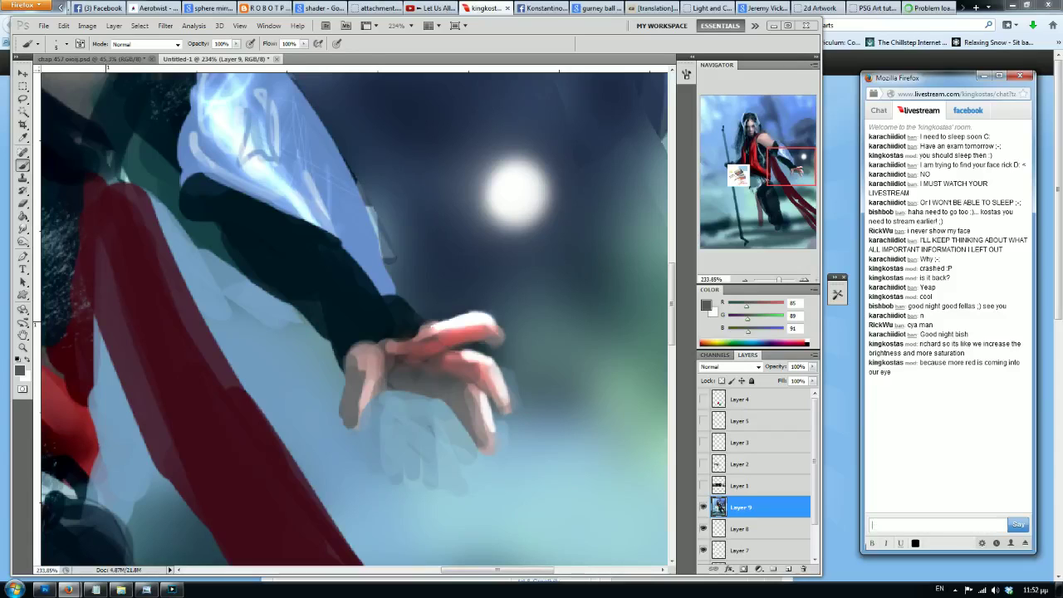
type("good night bish")
key("Return")
type("thanks for coming")
key("Return")
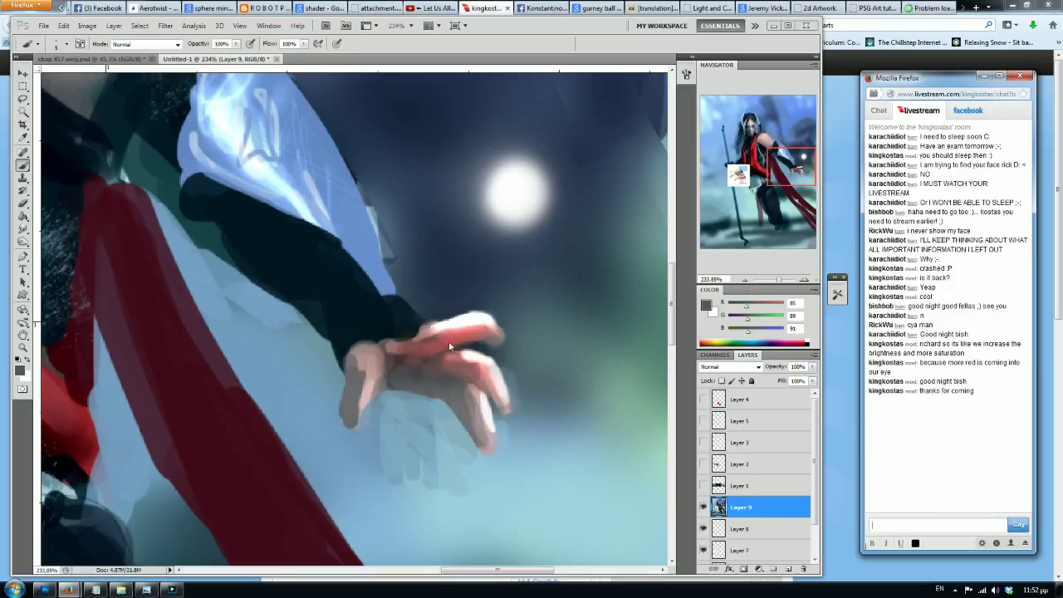
Step: Paint a dark blue edge along the fingertips and darken the background beside them with grey-teal
left_click(782, 173)
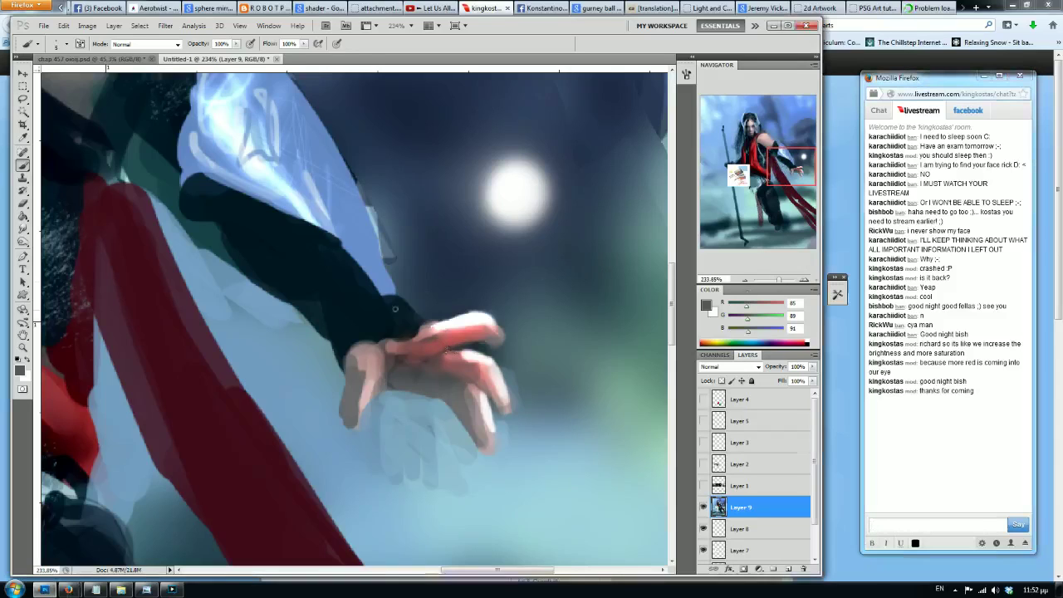
left_click(434, 309, "alt")
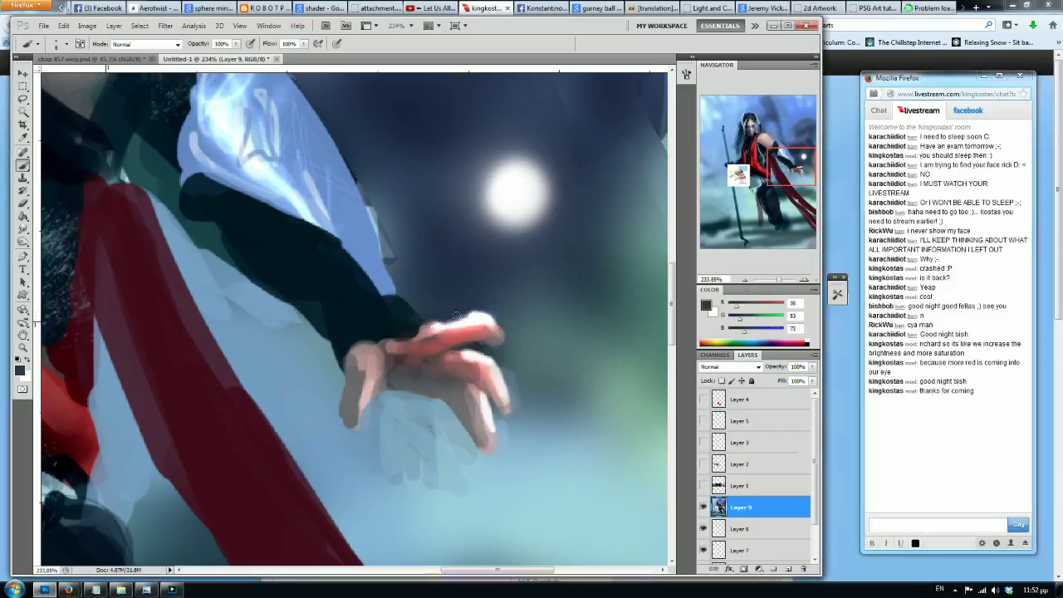
left_click_drag(475, 312, 512, 336)
left_click(515, 364, "alt")
mouse_move(523, 380)
left_mouse_down()
mouse_move(503, 406)
mouse_move(494, 353)
mouse_move(463, 351)
left_mouse_up()
Step: Sample muted blues near the fingers and paint darker strokes down a finger
left_click(500, 424, "alt")
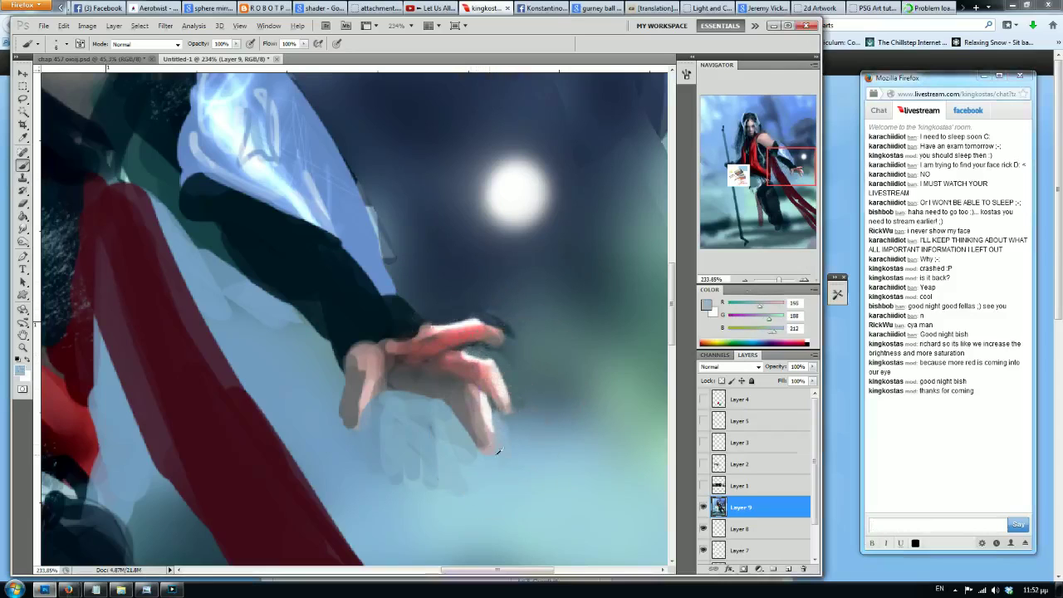
left_click(457, 427, "alt")
left_click(448, 390, "alt")
left_click_drag(449, 390, 457, 448)
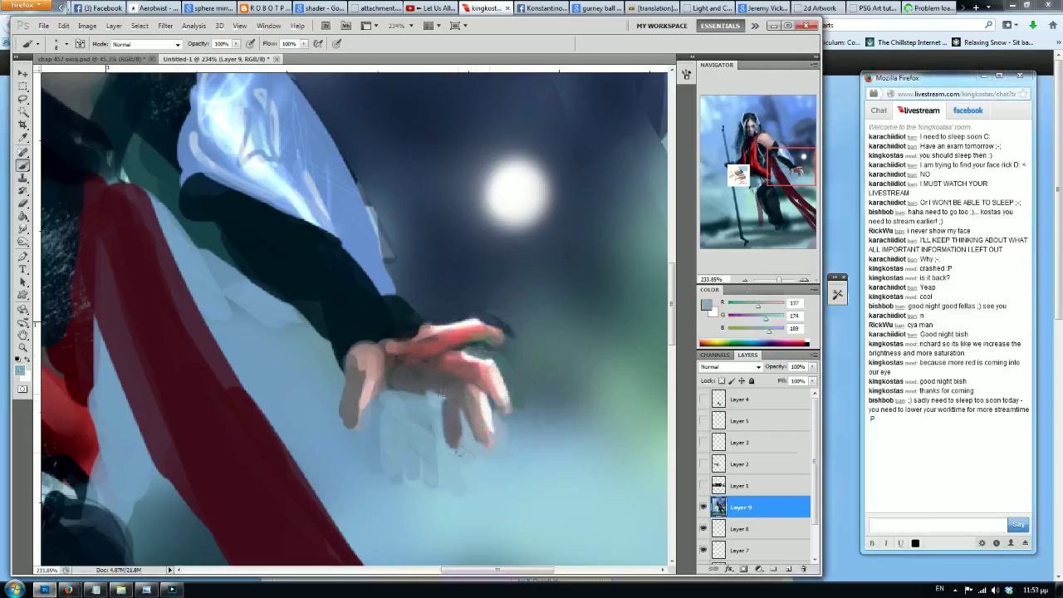
left_click(453, 410, "alt")
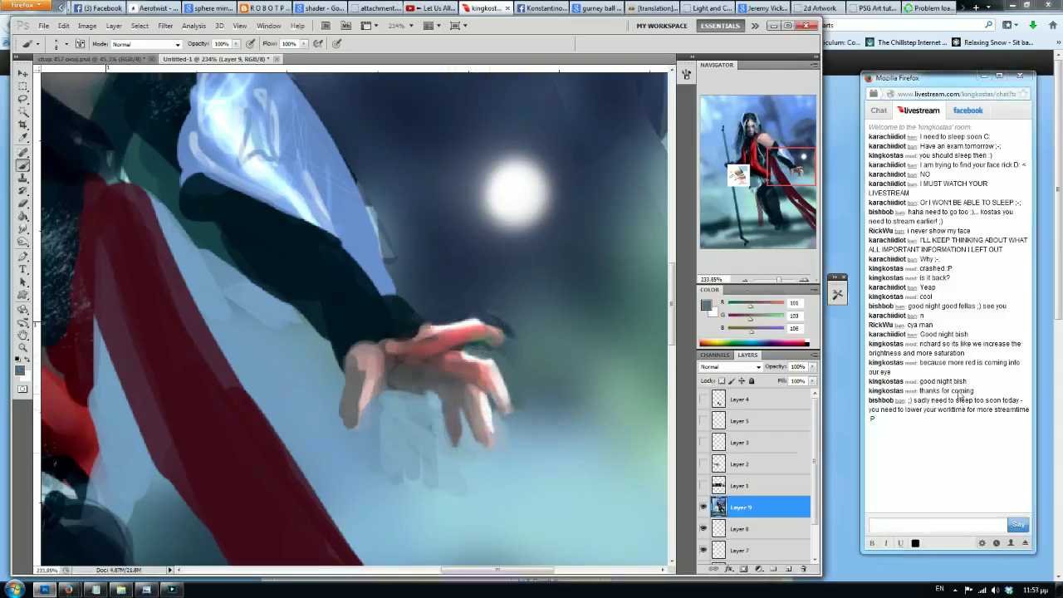
Step: Reply in chat that simpler illustrations will come after these ones
left_click(938, 524)
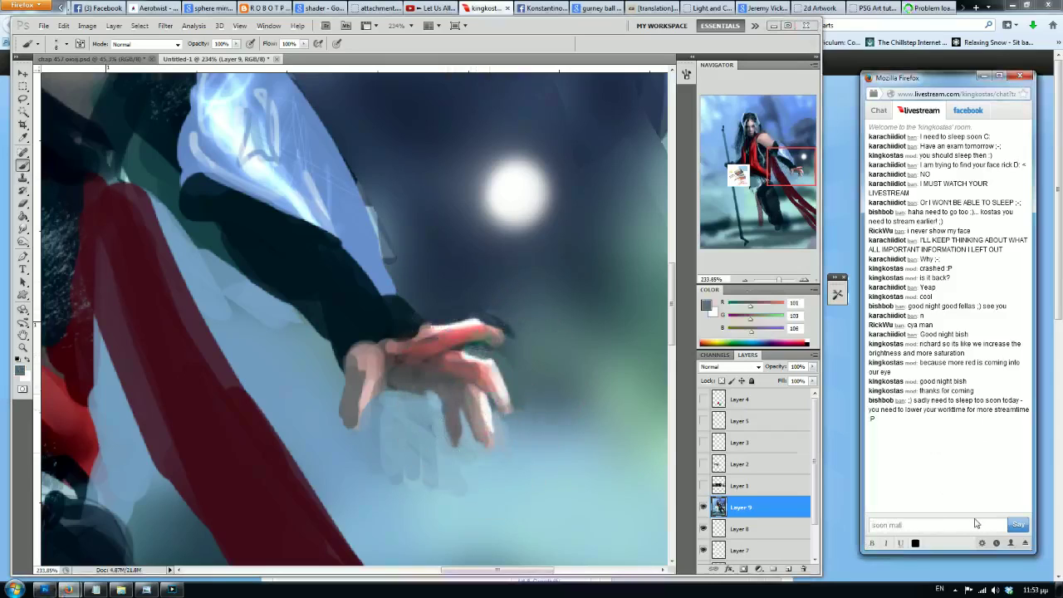
key("Return")
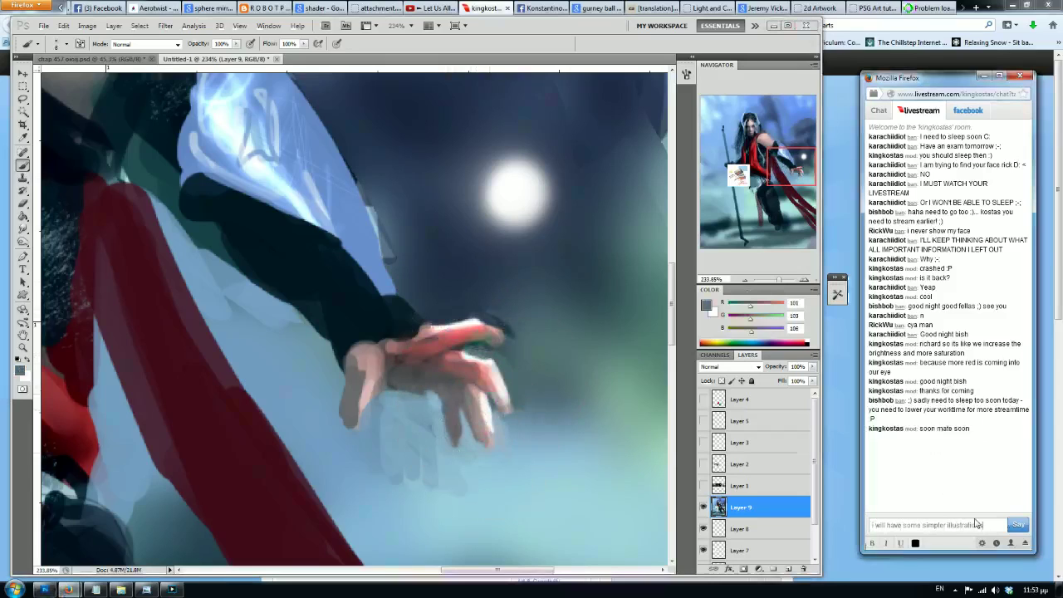
type("atte these ones")
key("Return")
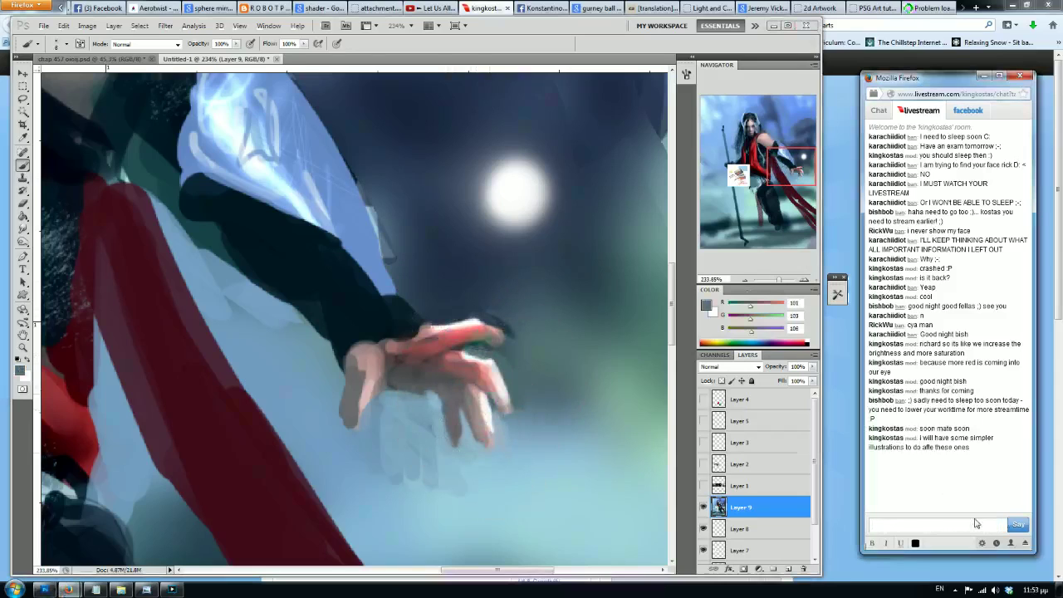
Step: Paint a sampled reddish tone over the hand's top fingers
left_click(433, 338, "alt")
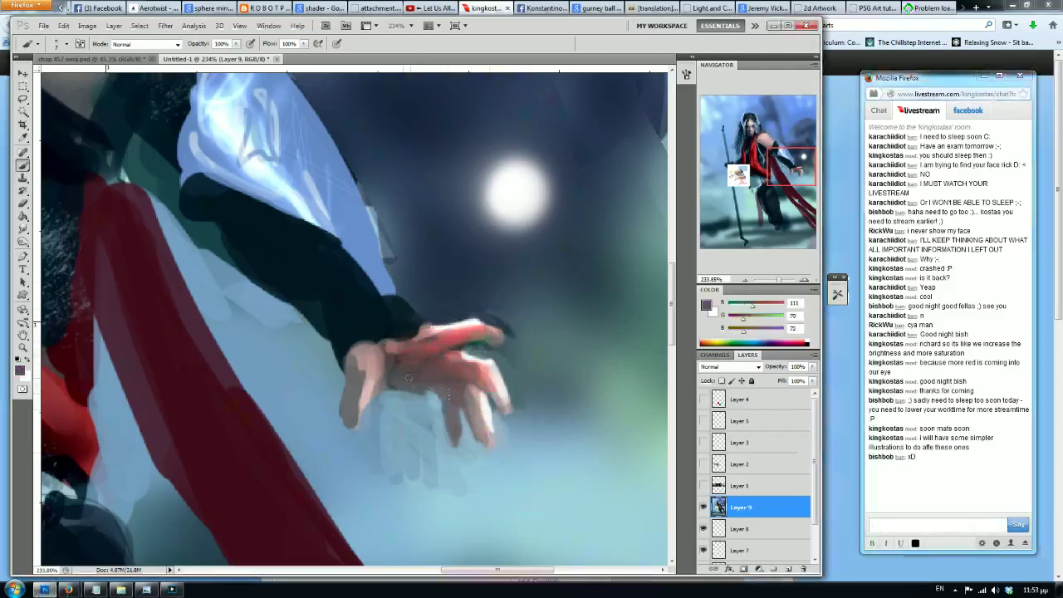
left_click(428, 340)
left_click(433, 322, "alt")
Step: Send the 'bb :)' goodbye message in chat
left_click(908, 525)
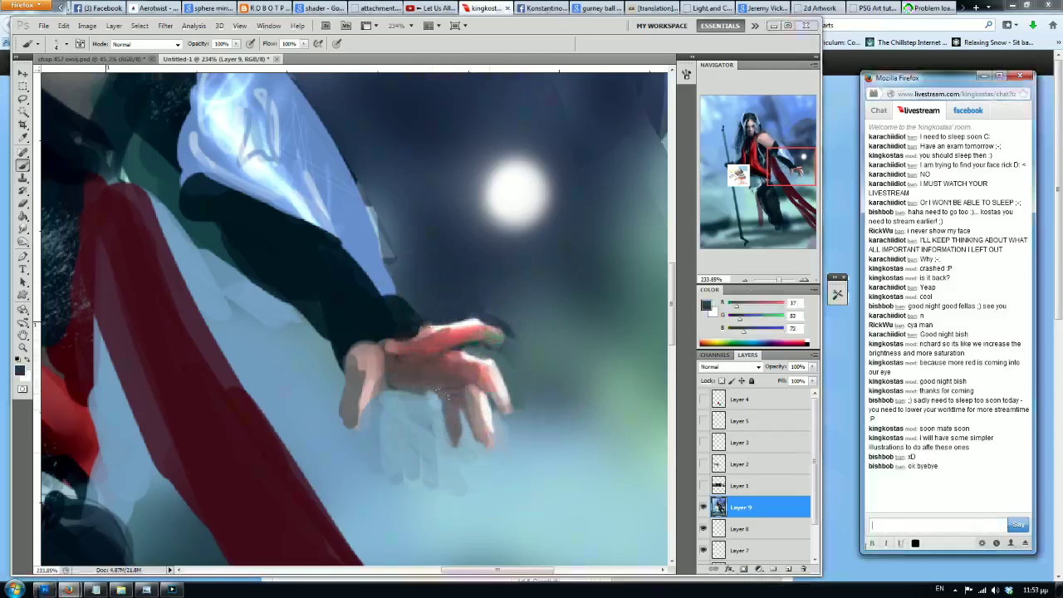
type("bb :)")
key("Return")
Step: Paint reddish strokes across the knuckles and dark strokes near the wrist, sampling hand and sleeve colours
left_click(347, 362, "alt")
left_click(365, 357, "alt")
left_click_drag(370, 357, 417, 335)
left_click(378, 335, "alt")
left_click(514, 193, "alt")
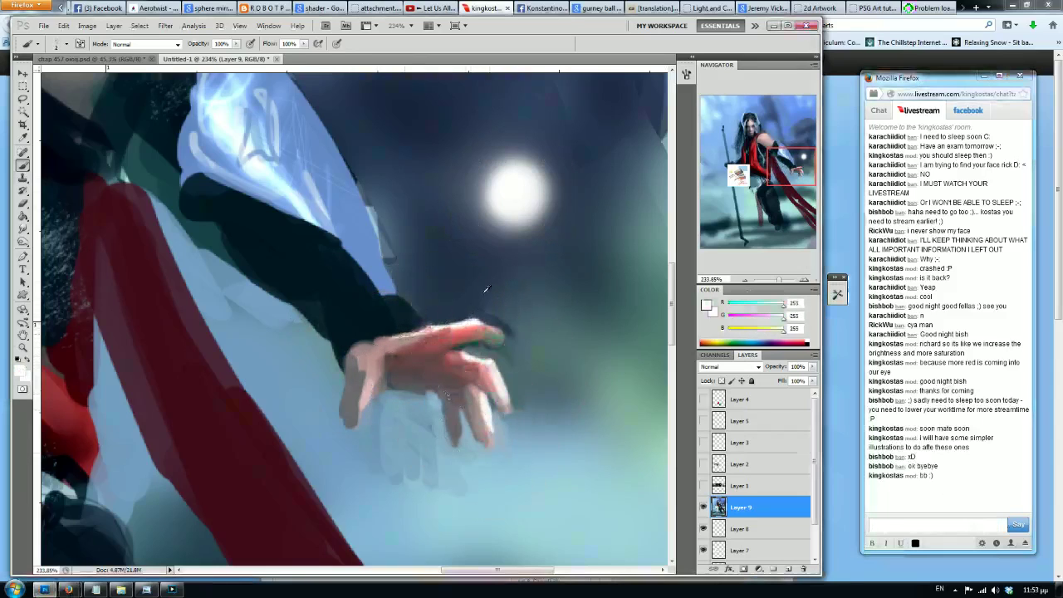
left_click(357, 328, "alt")
mouse_move(362, 340)
left_mouse_down()
mouse_move(337, 364)
mouse_move(338, 328)
left_mouse_up()
left_click(340, 359, "alt")
left_click(370, 303, "alt")
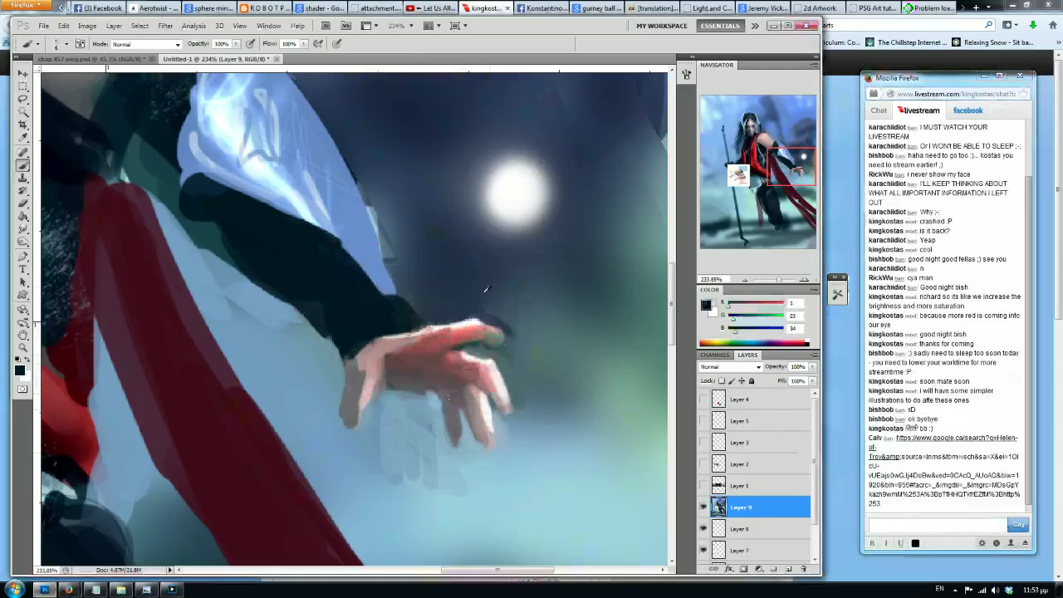
Step: Open the Helen-of-Troy search linked in chat and scroll through its image results
left_click(929, 440)
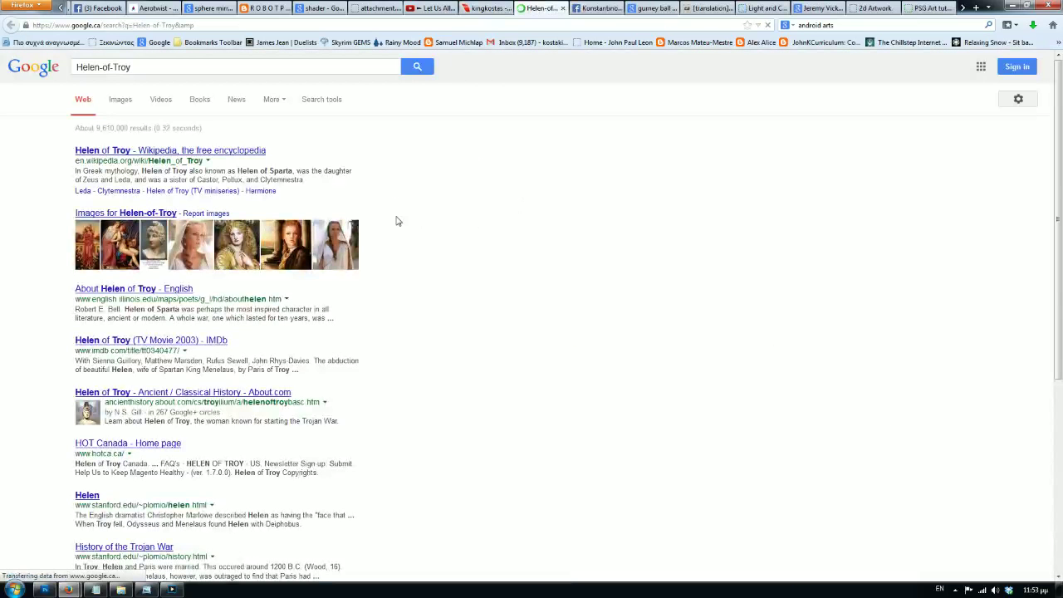
left_click(120, 100)
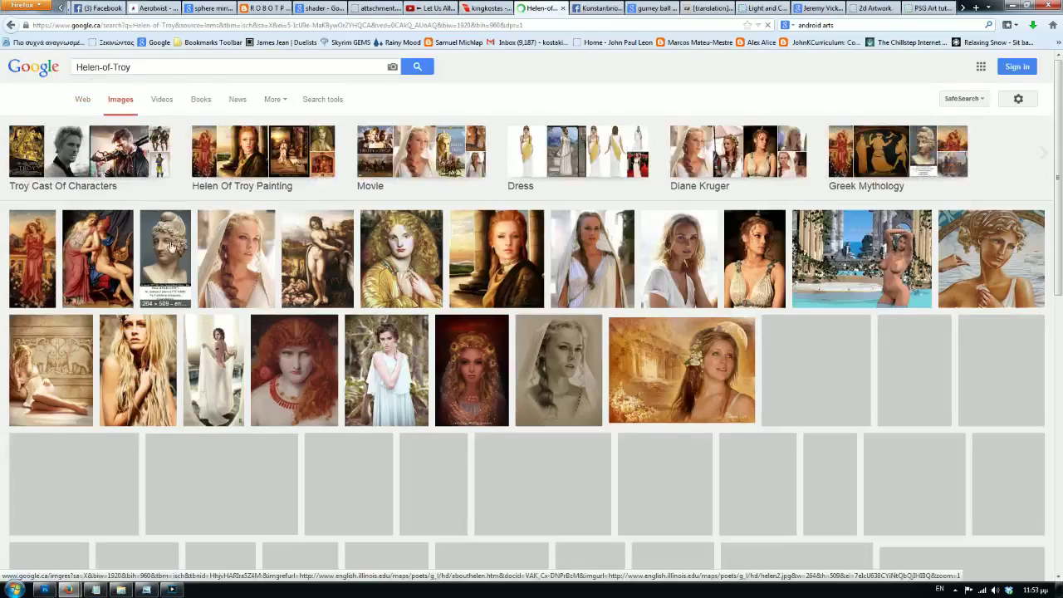
scroll(170, 249, "down", 1)
scroll(162, 259, "down", 3)
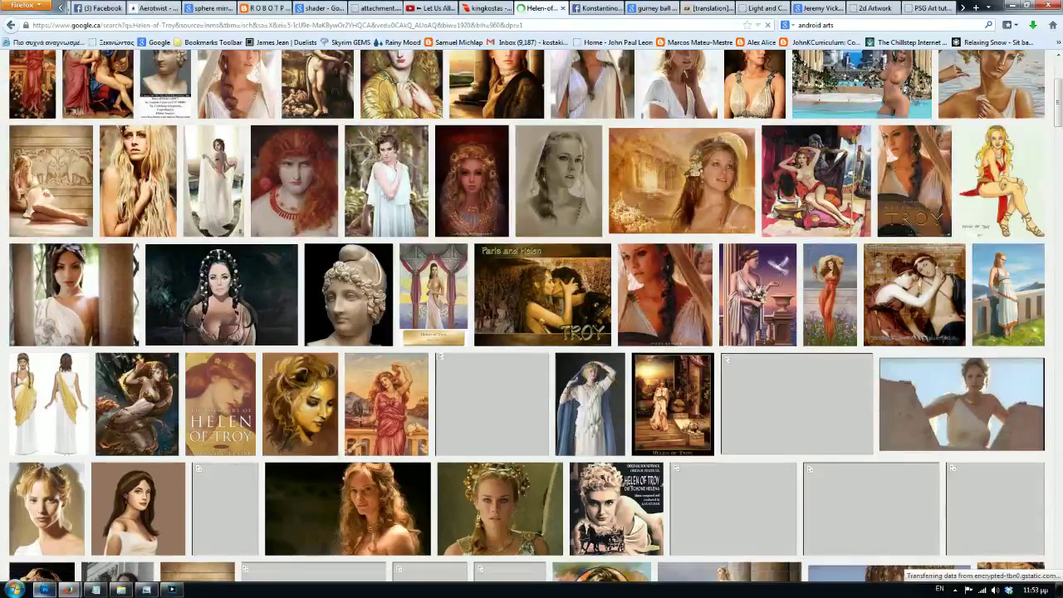
Step: Return to the Photoshop painting with the stream chat window in front
left_click(44, 589)
mouse_move(69, 589)
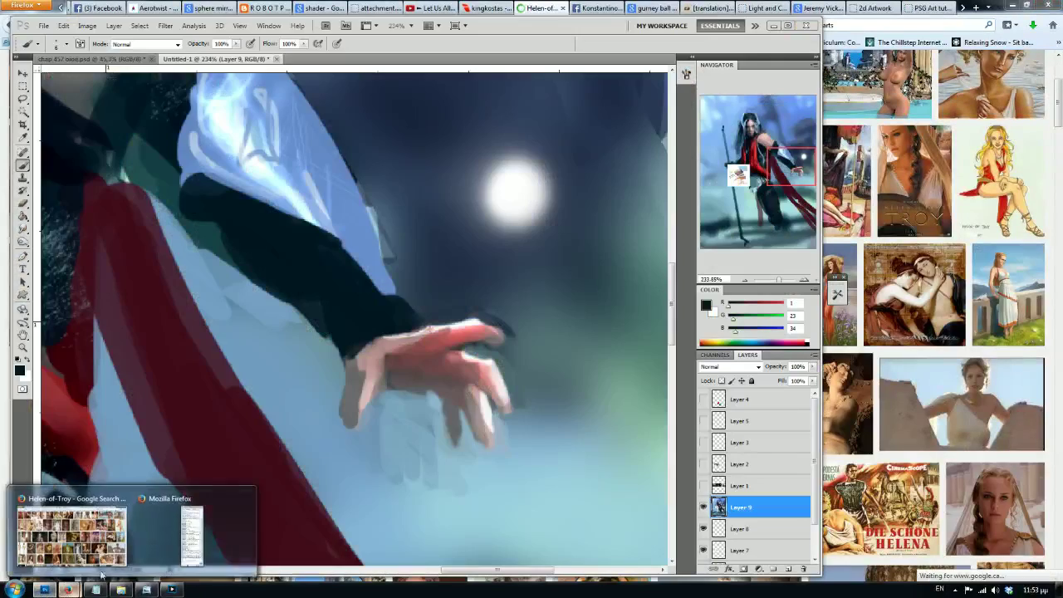
left_click(195, 528)
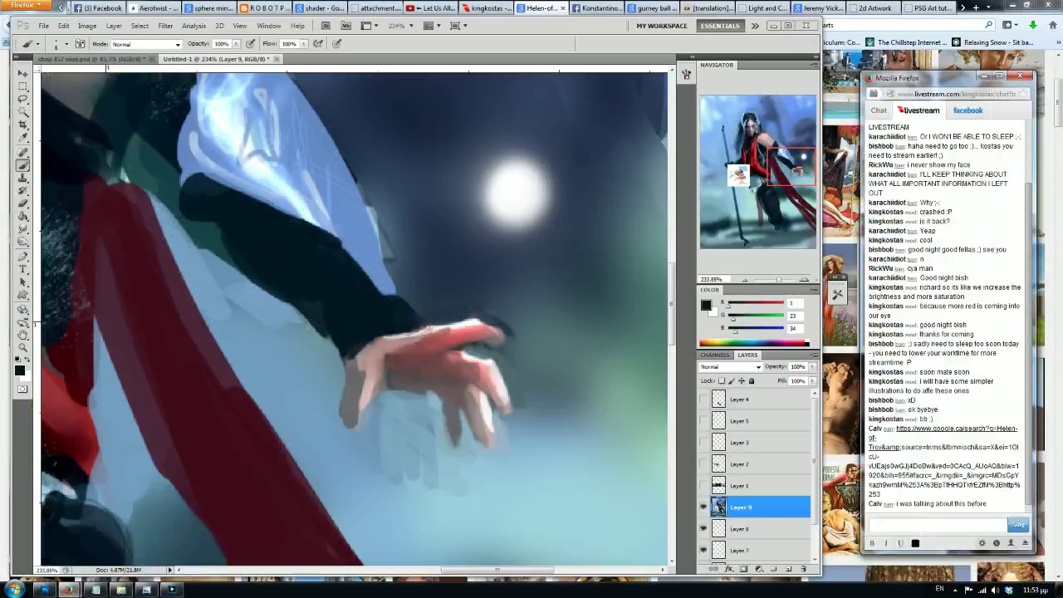
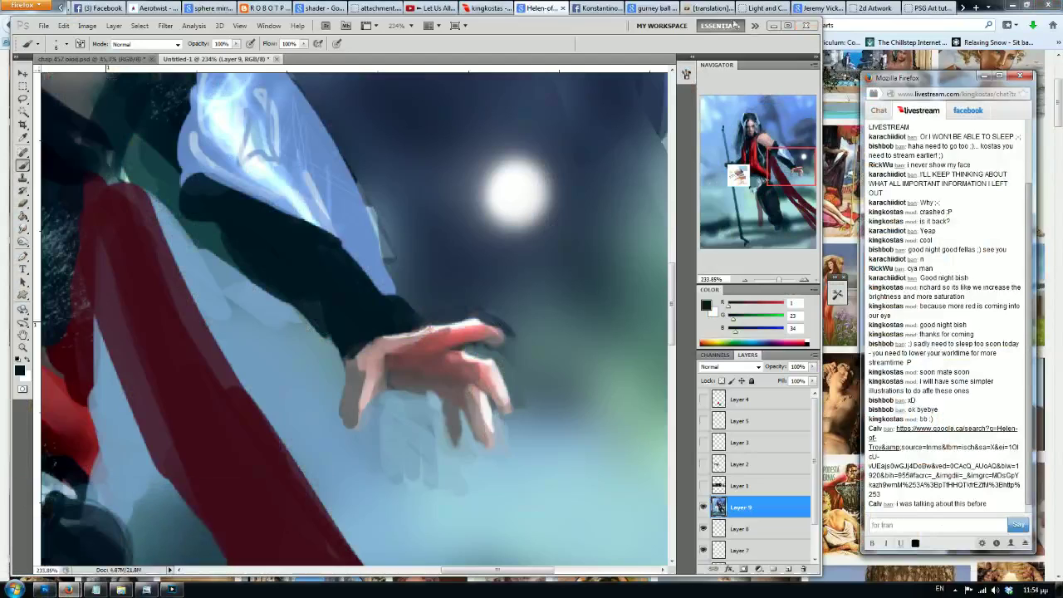
Step: Add the question mark and send 'for translucency?' to the livestream chat
type("?")
key("Return")
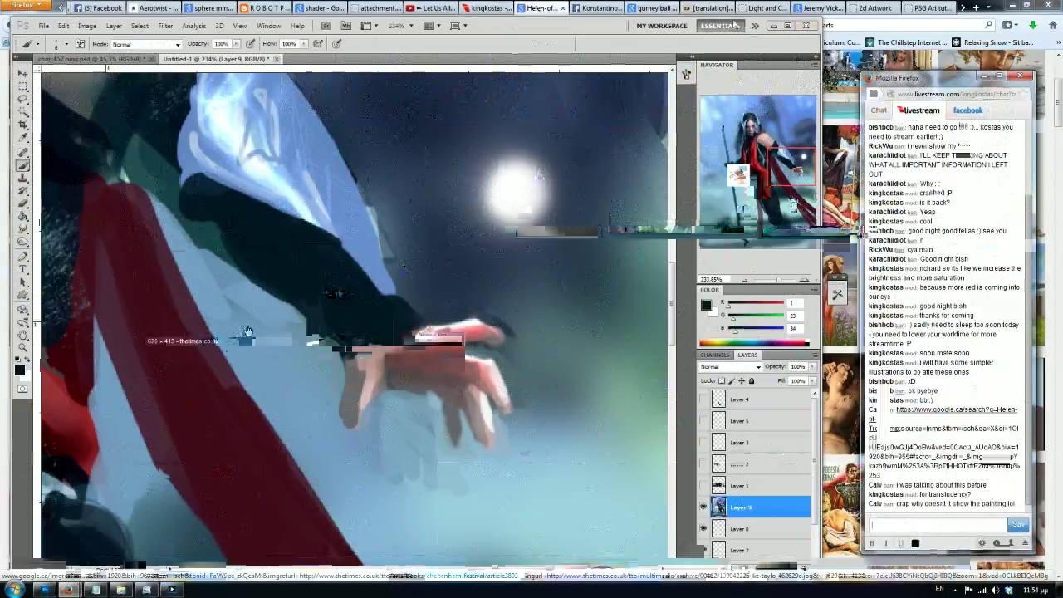
scroll(247, 331, "up", 3)
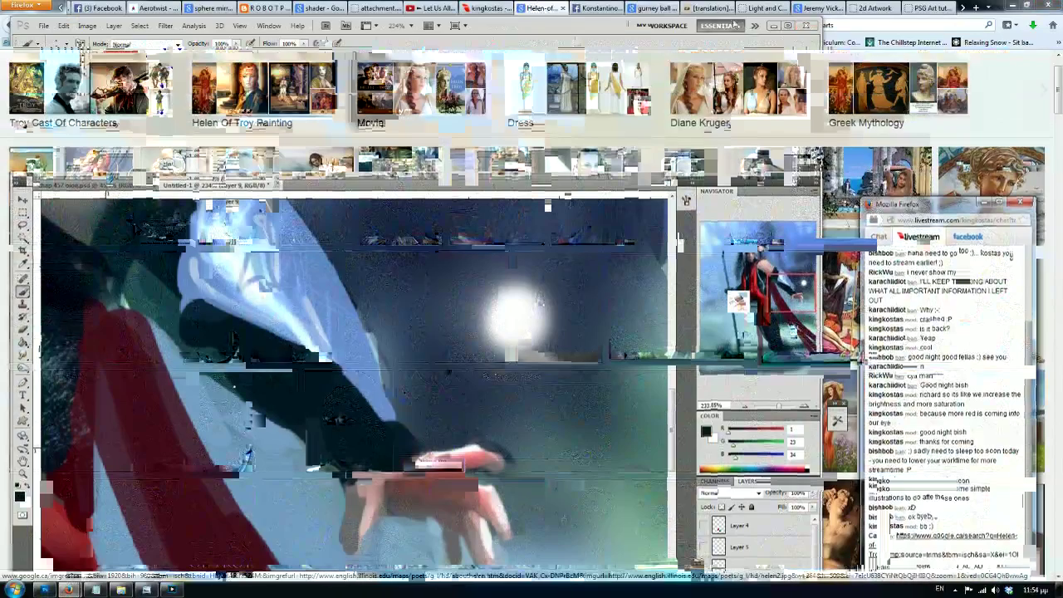
Step: Scroll down through the Helen-of-Troy image results looking for poses and costumes
scroll(532, 315, "down", 10)
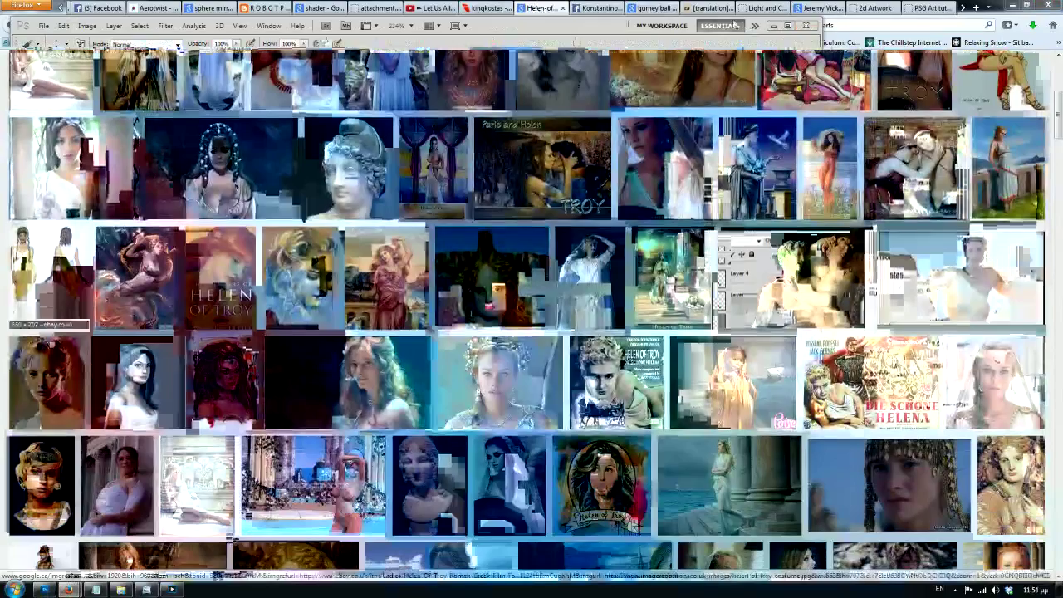
scroll(506, 335, "down", 3)
scroll(506, 334, "down", 3)
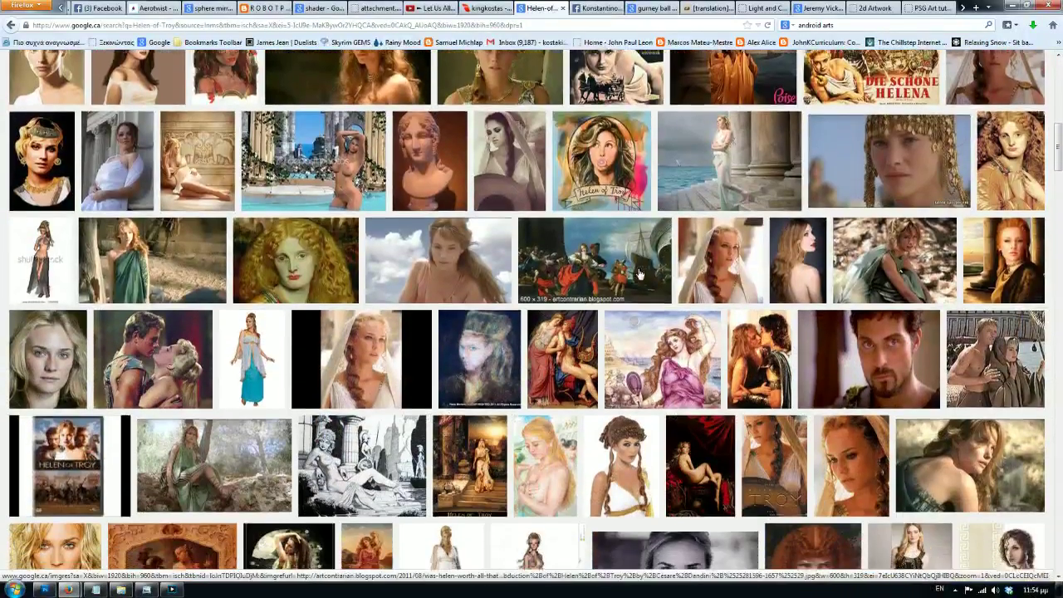
scroll(640, 274, "down", 2)
scroll(476, 238, "down", 2)
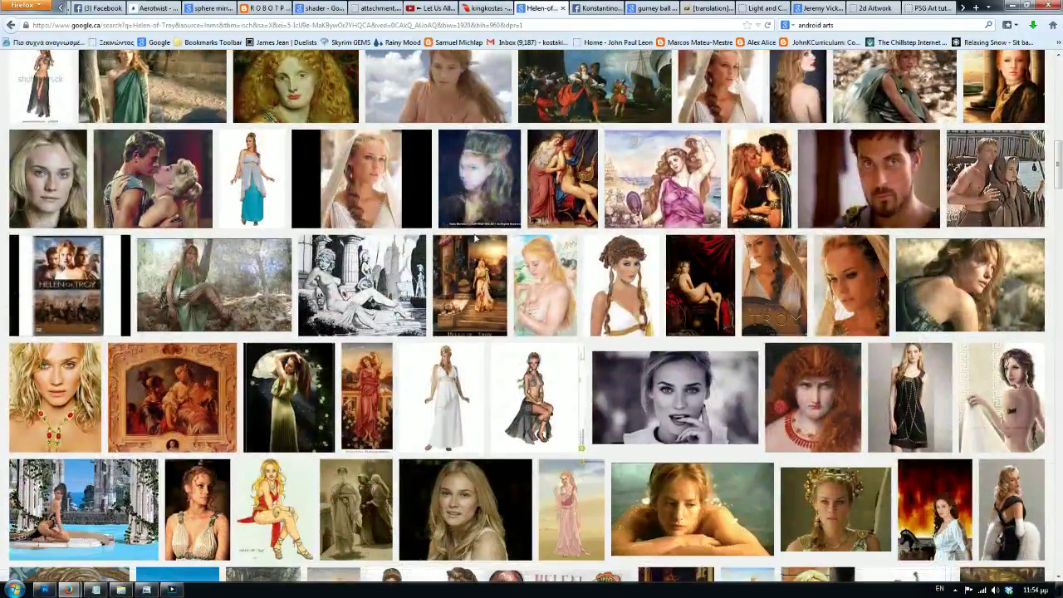
scroll(475, 239, "down", 1)
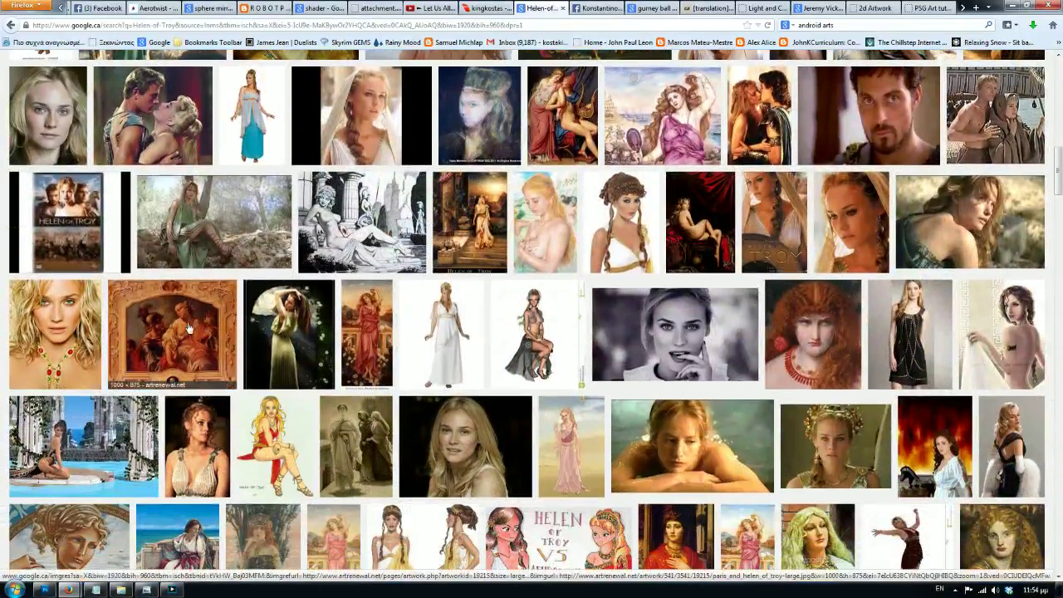
scroll(222, 349, "down", 1)
scroll(222, 342, "down", 2)
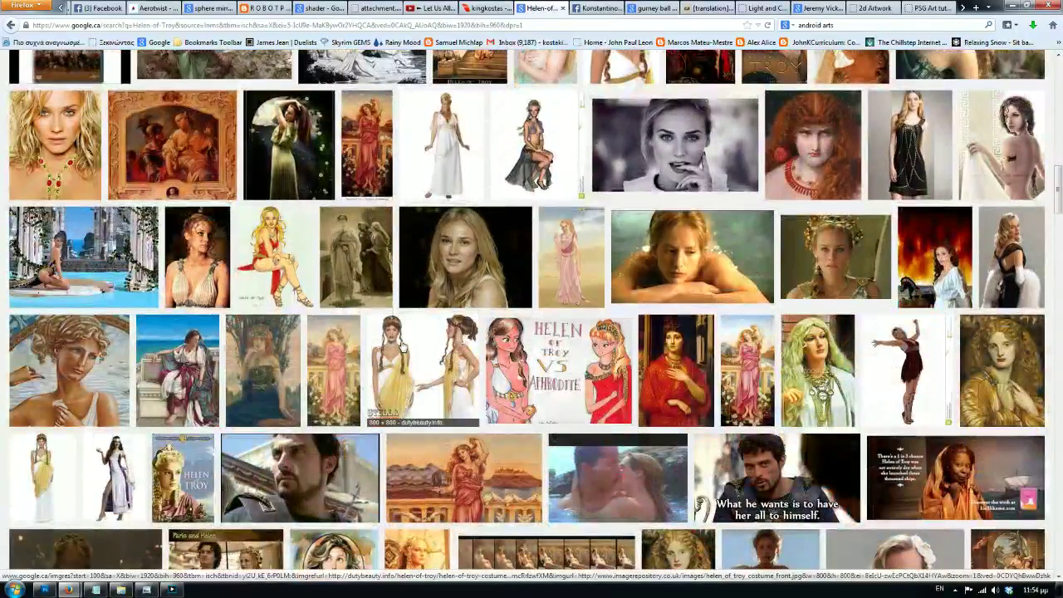
scroll(217, 335, "down", 3)
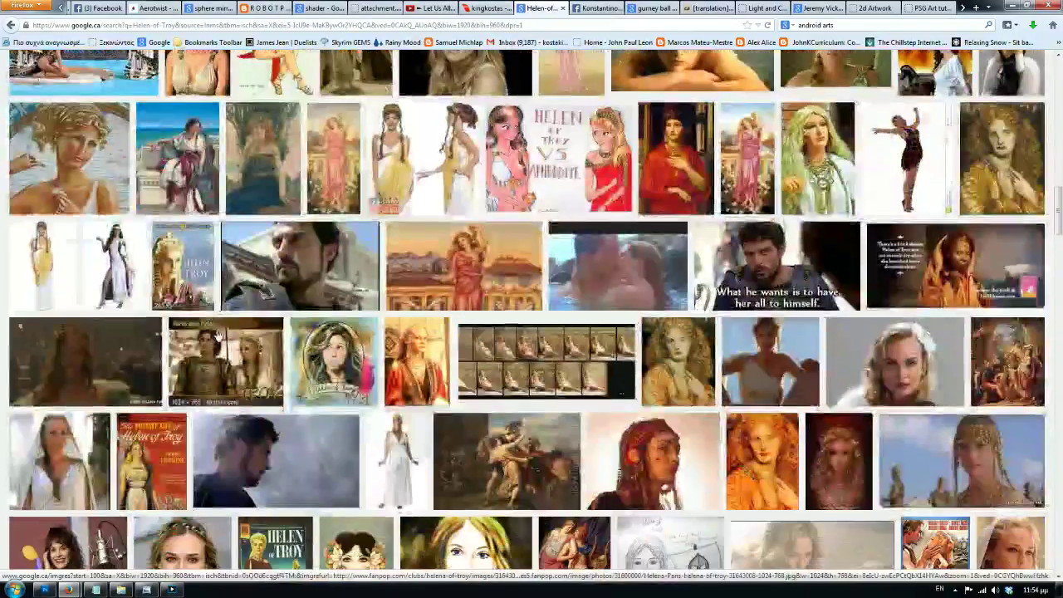
scroll(204, 373, "down", 1)
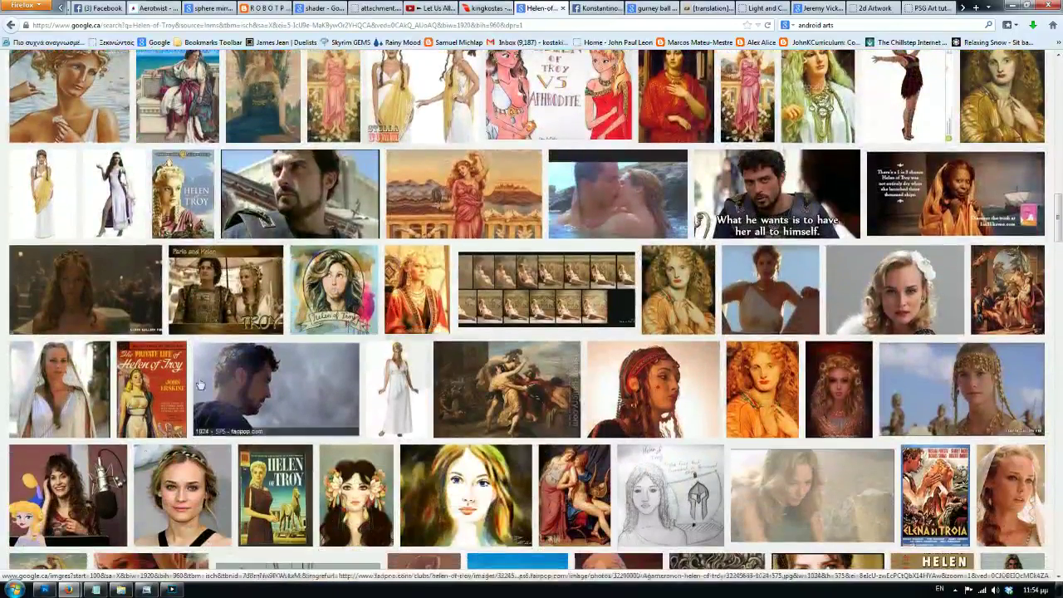
Step: Check the livestream chat, then keep browsing further down the Helen-of-Troy results
left_click(195, 519)
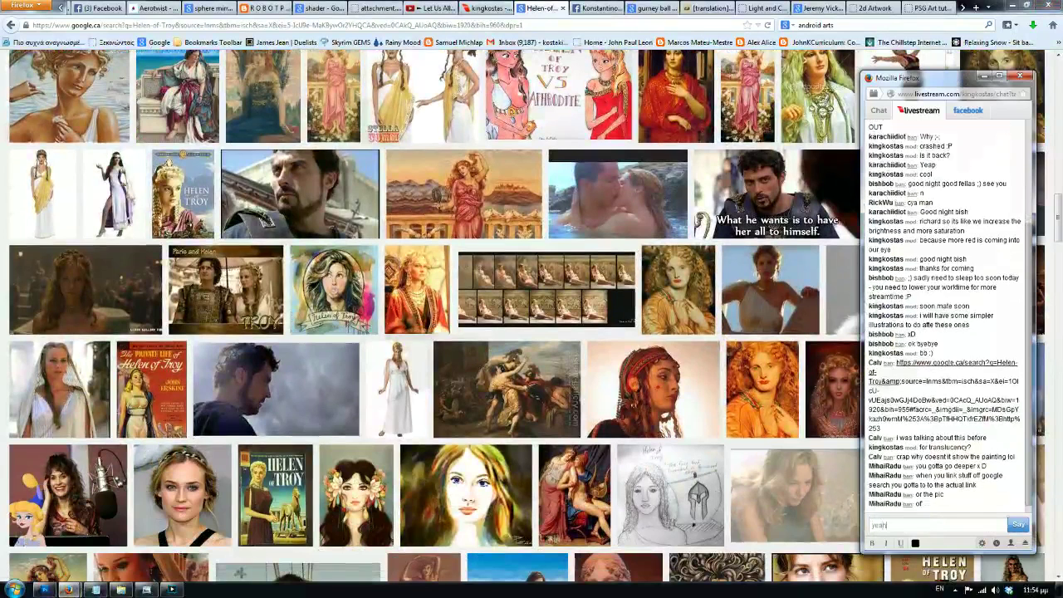
left_click(535, 8)
scroll(531, 154, "down", 3)
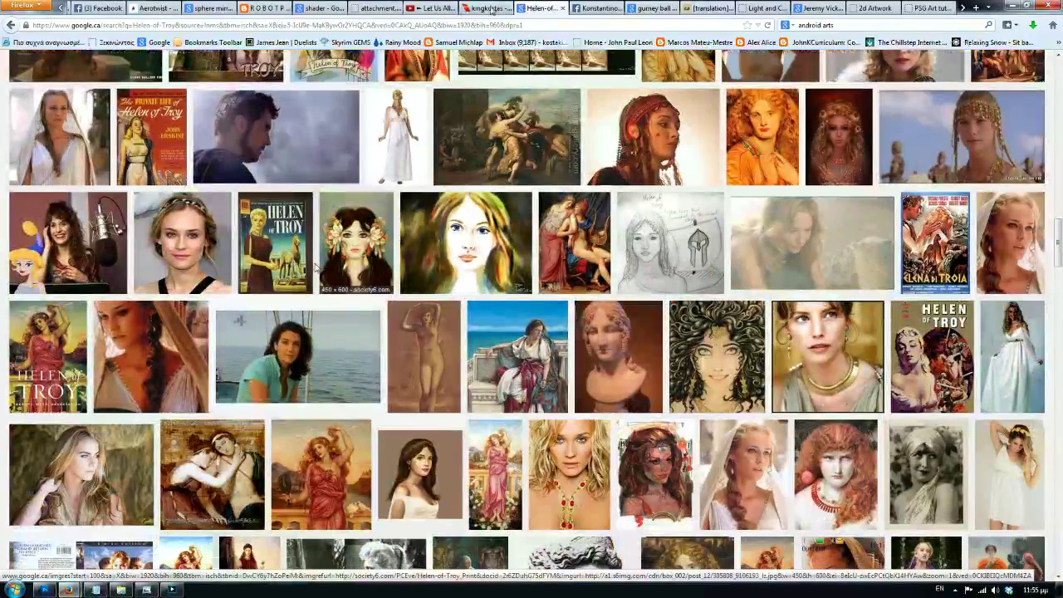
scroll(332, 209, "down", 2)
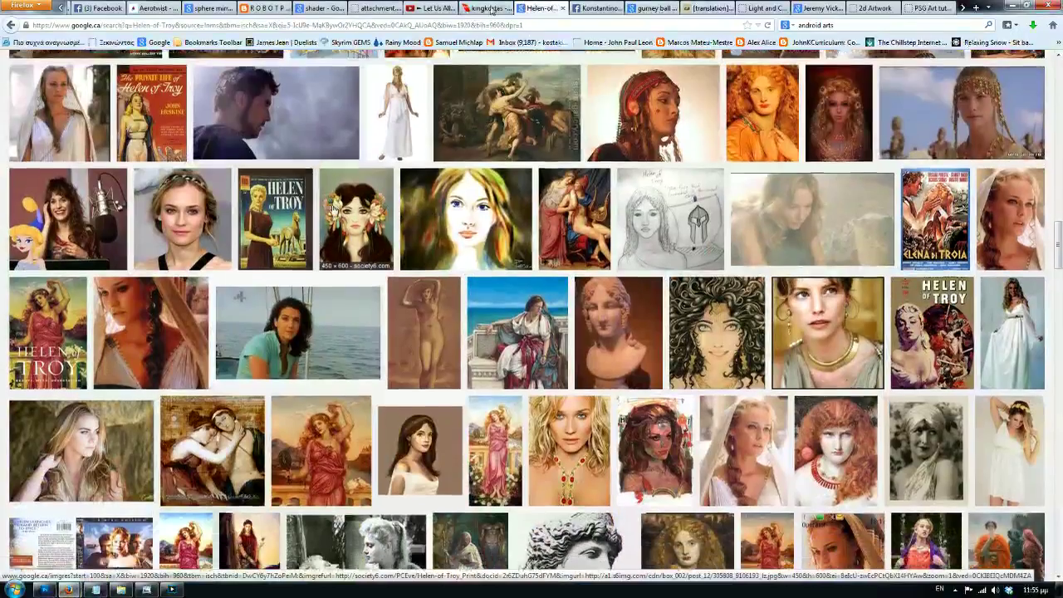
scroll(330, 214, "down", 1)
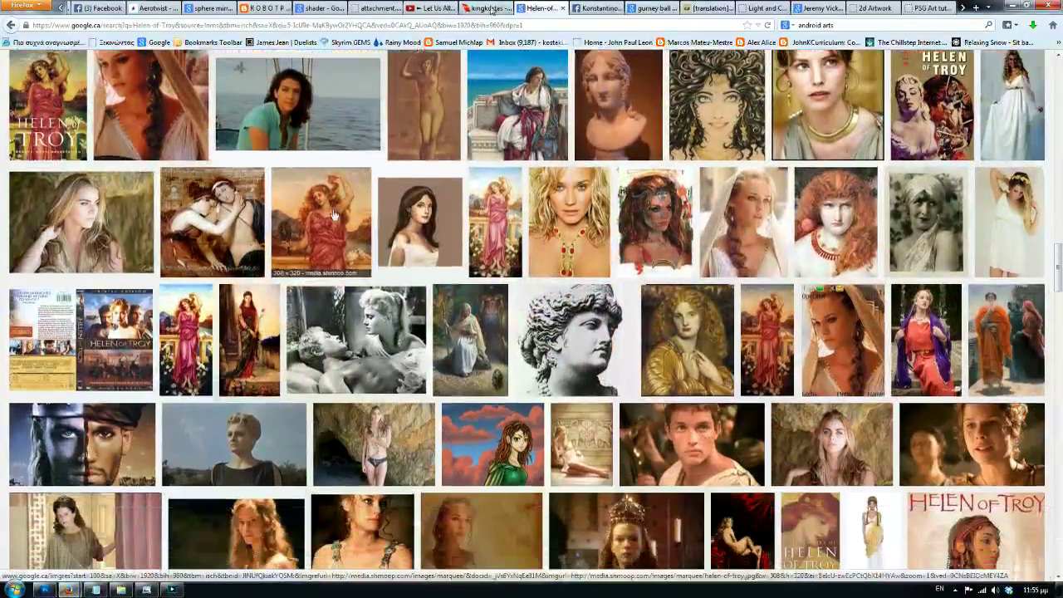
scroll(452, 237, "down", 2)
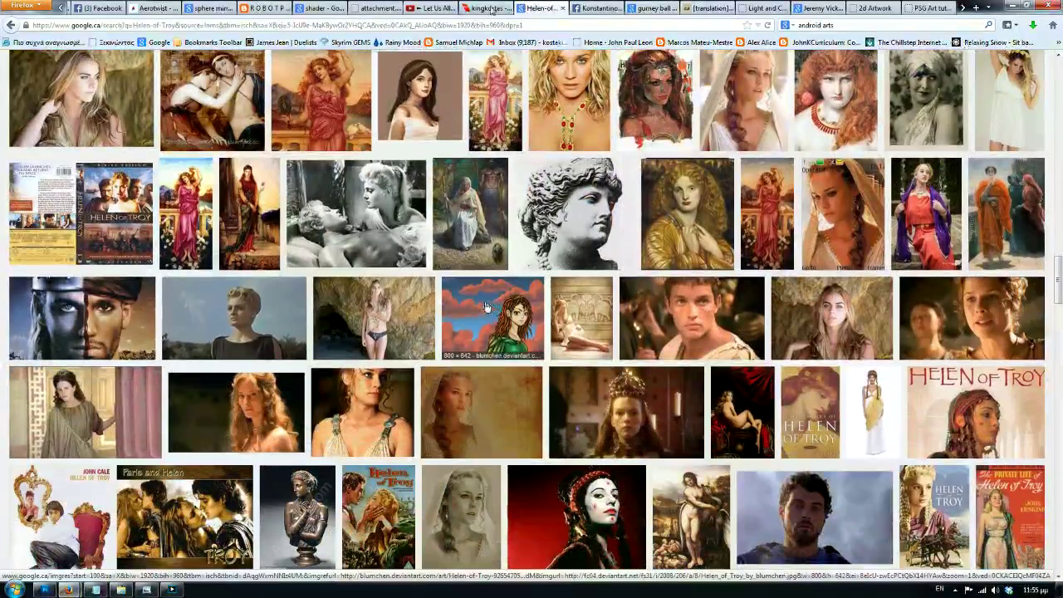
scroll(382, 297, "down", 2)
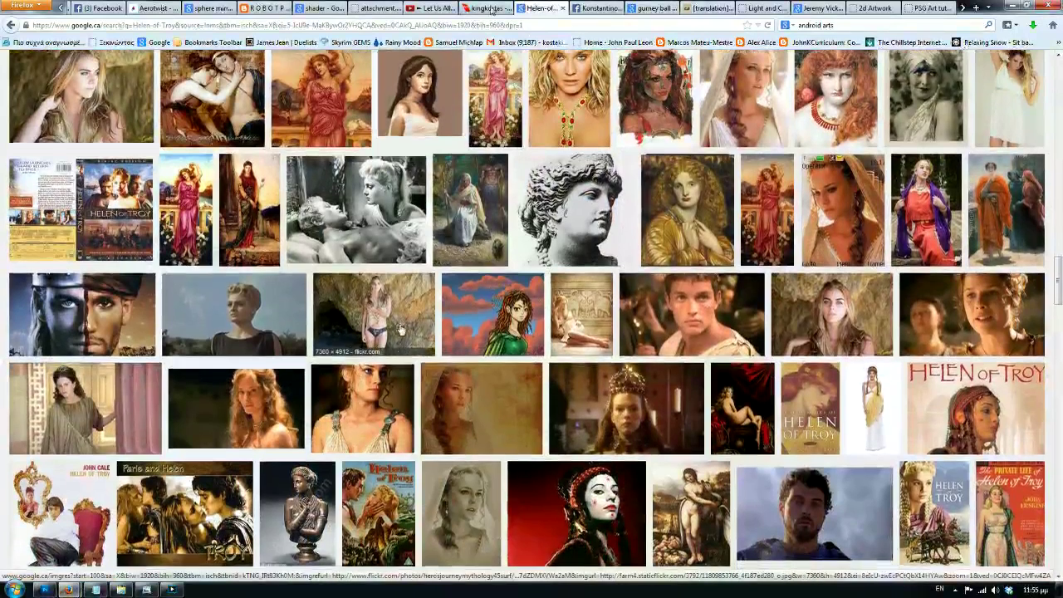
scroll(407, 297, "down", 1)
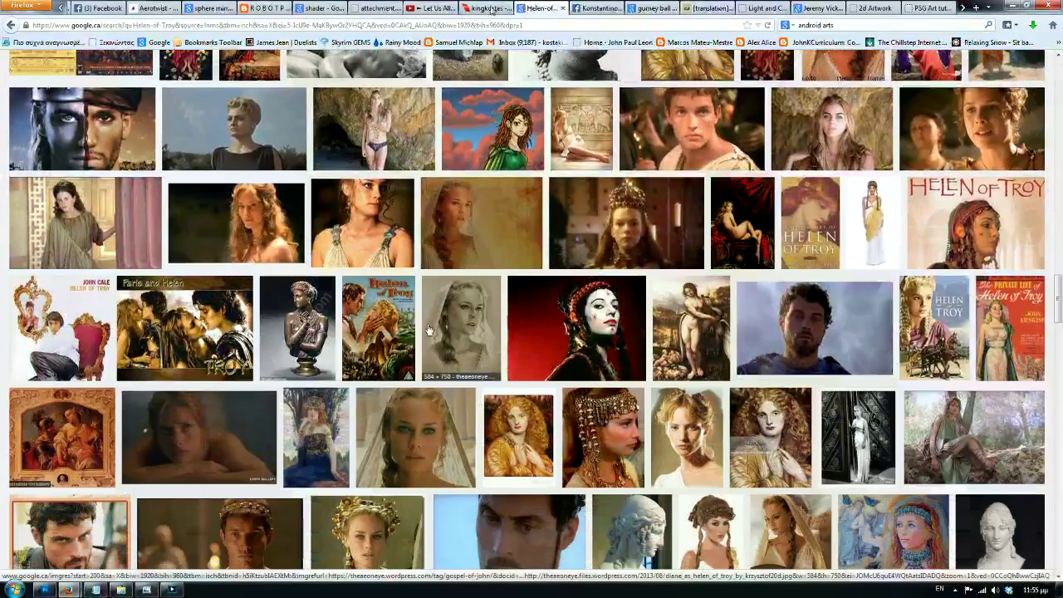
scroll(390, 354, "down", 1)
scroll(391, 354, "down", 2)
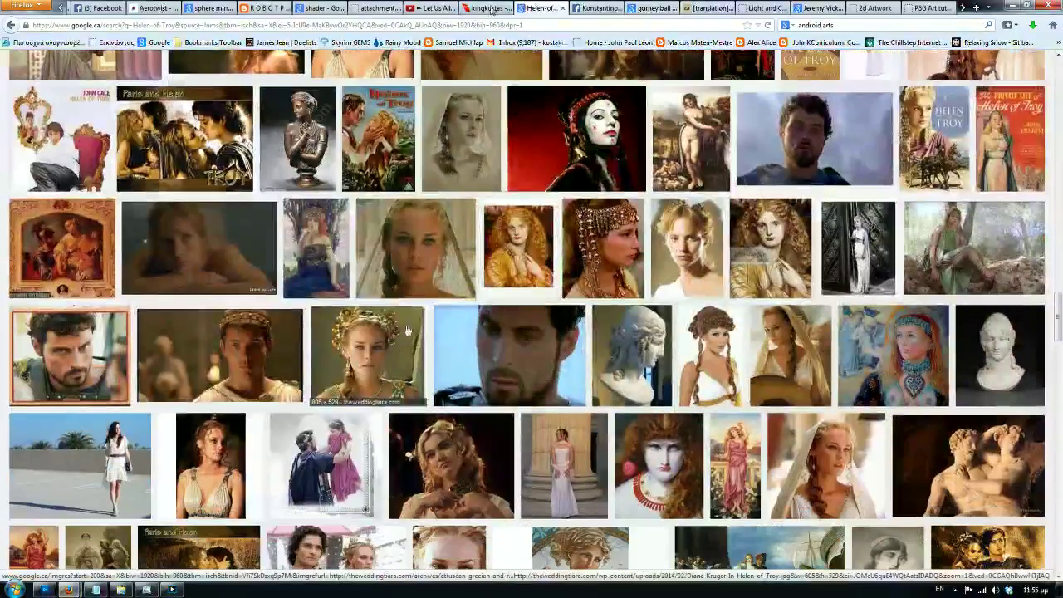
scroll(432, 302, "down", 1)
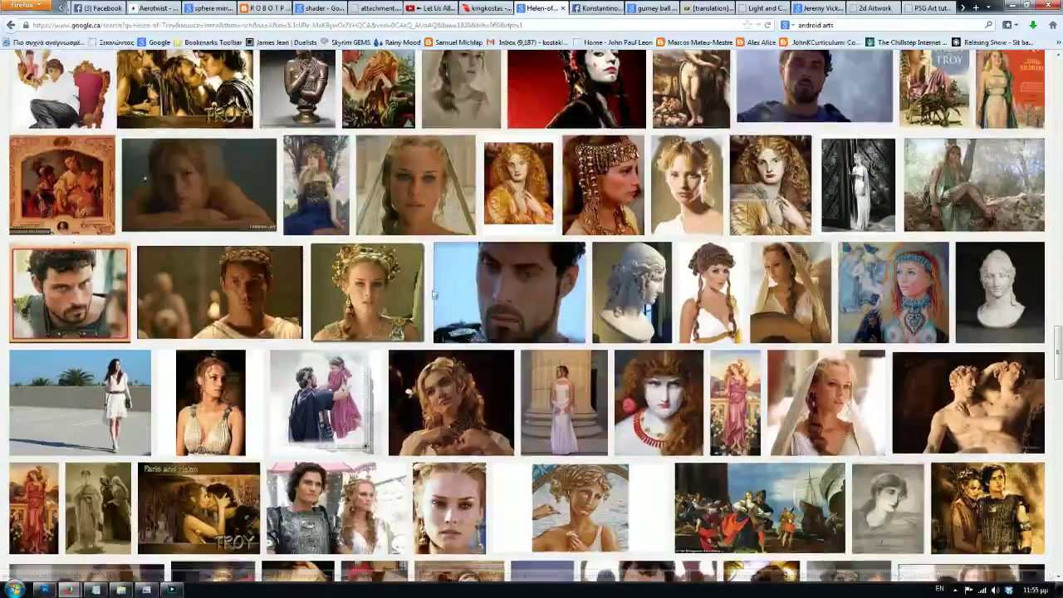
scroll(476, 290, "down", 3)
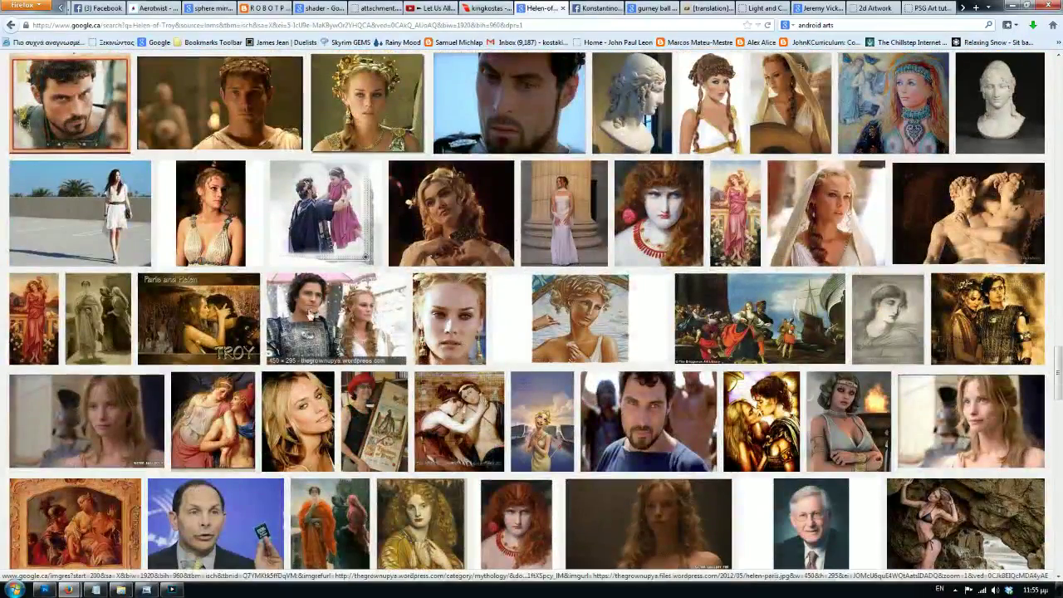
Step: Return to the top of the Helen-of-Troy results page
scroll(582, 335, "up", 2)
left_click_drag(1059, 340, 1059, 75)
scroll(281, 159, "up", 1)
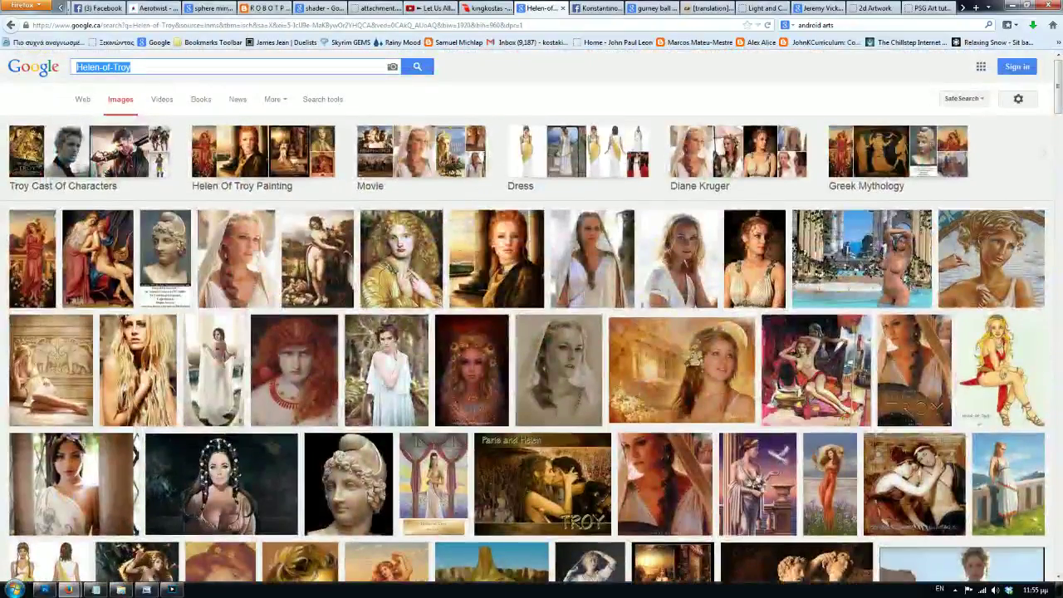
Step: Search Google Images for 'translucency', using the corrected spelling suggestion
type("transulecny")
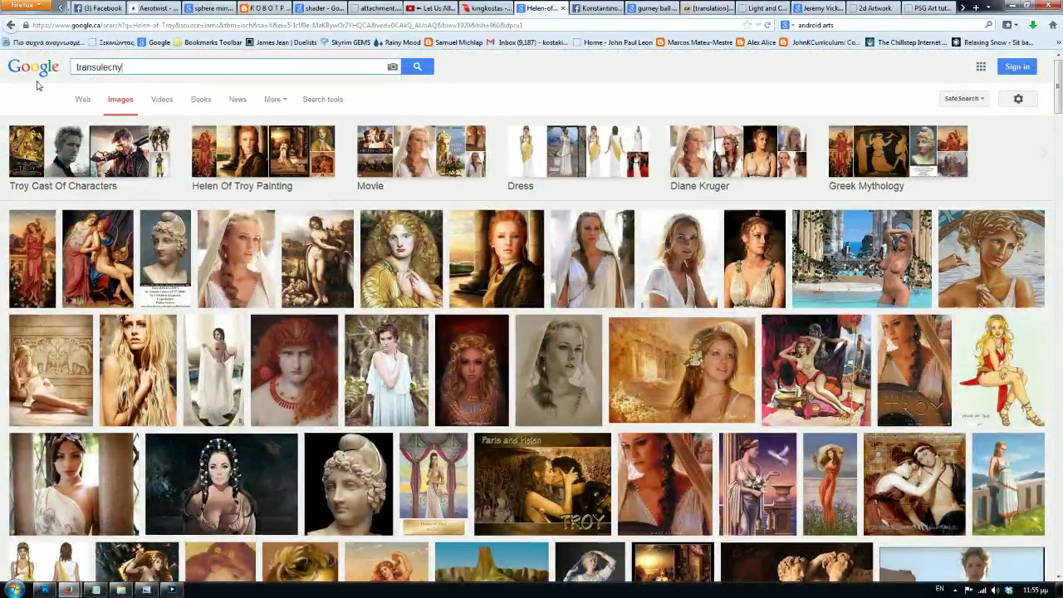
key("Return")
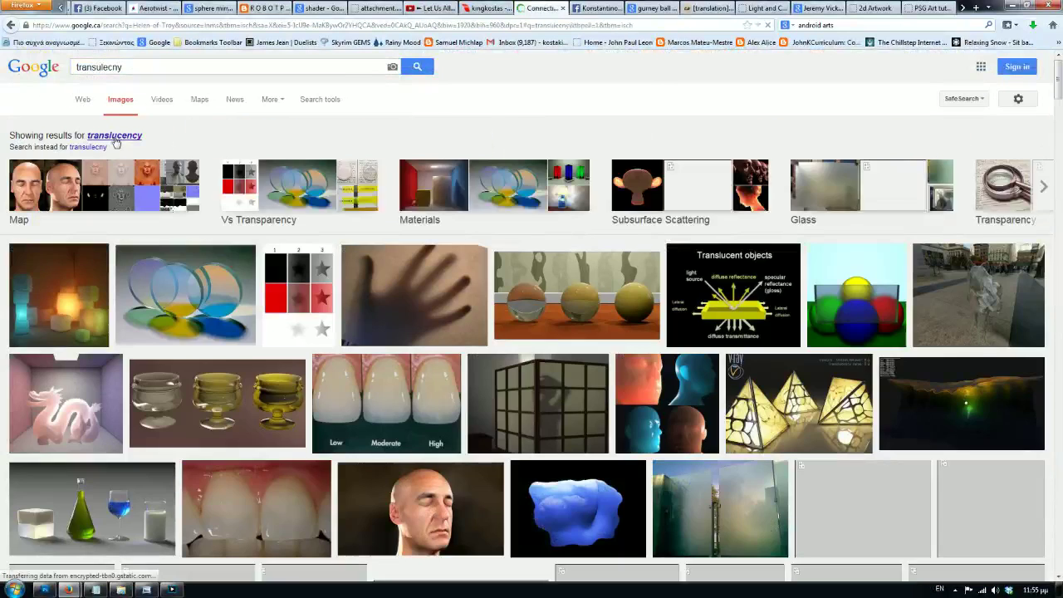
left_click(115, 137)
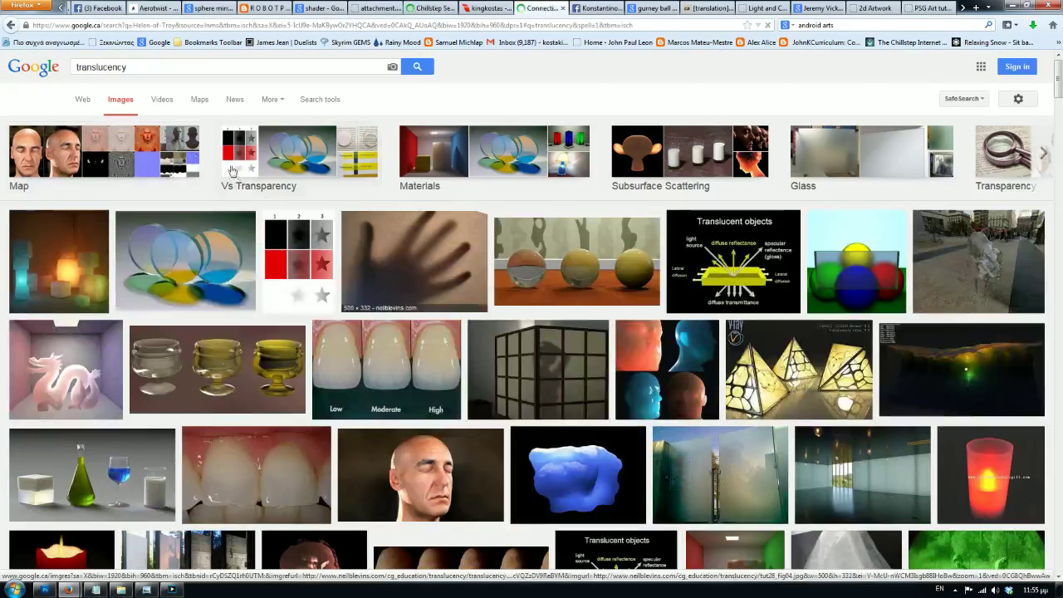
Step: Narrow the image search to 'translucency ear'
scroll(286, 291, "down", 1)
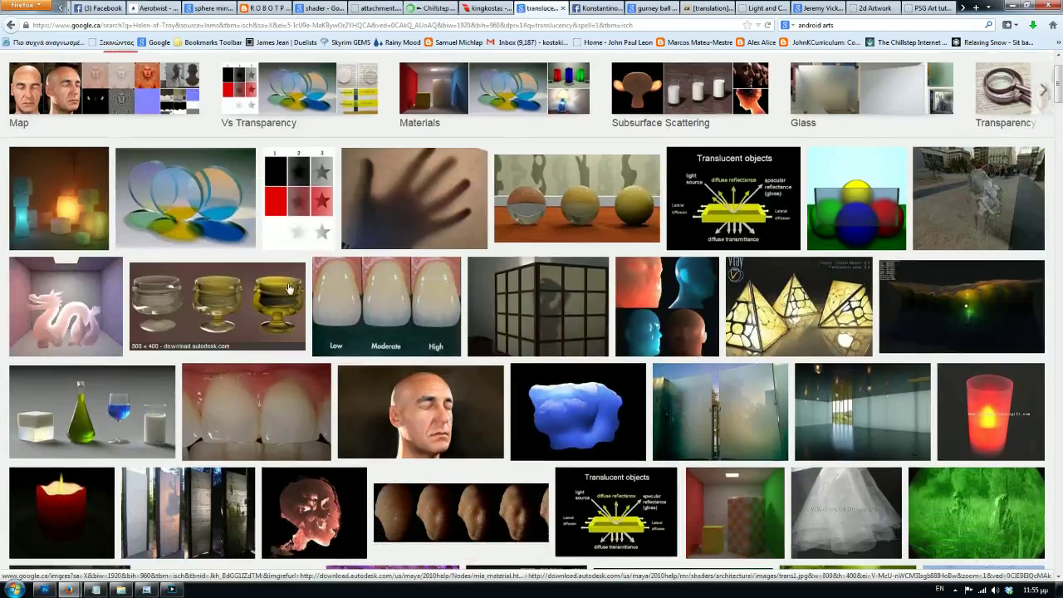
scroll(288, 288, "down", 2)
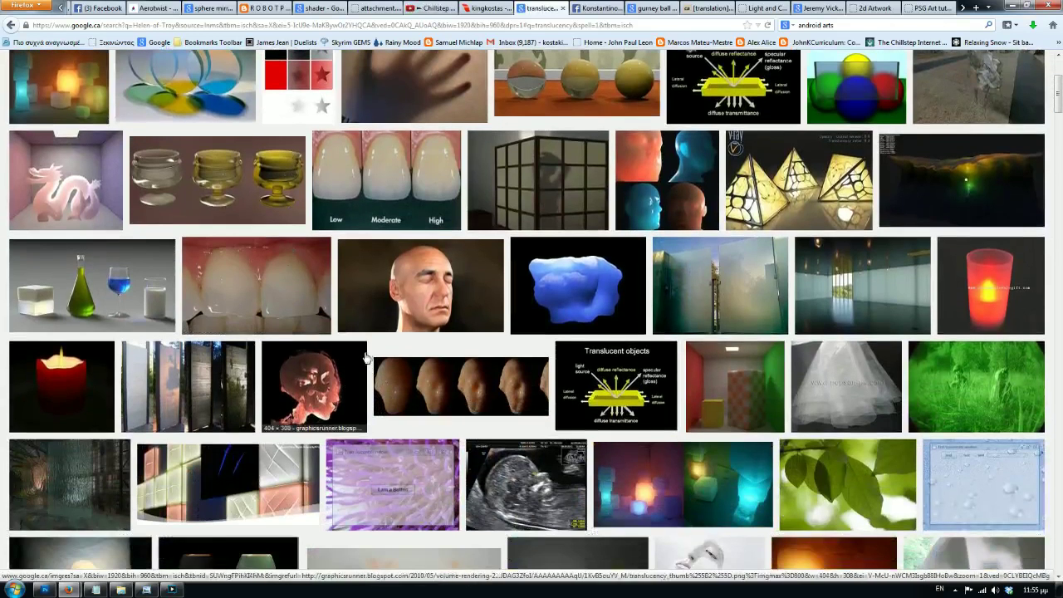
scroll(379, 340, "up", 3)
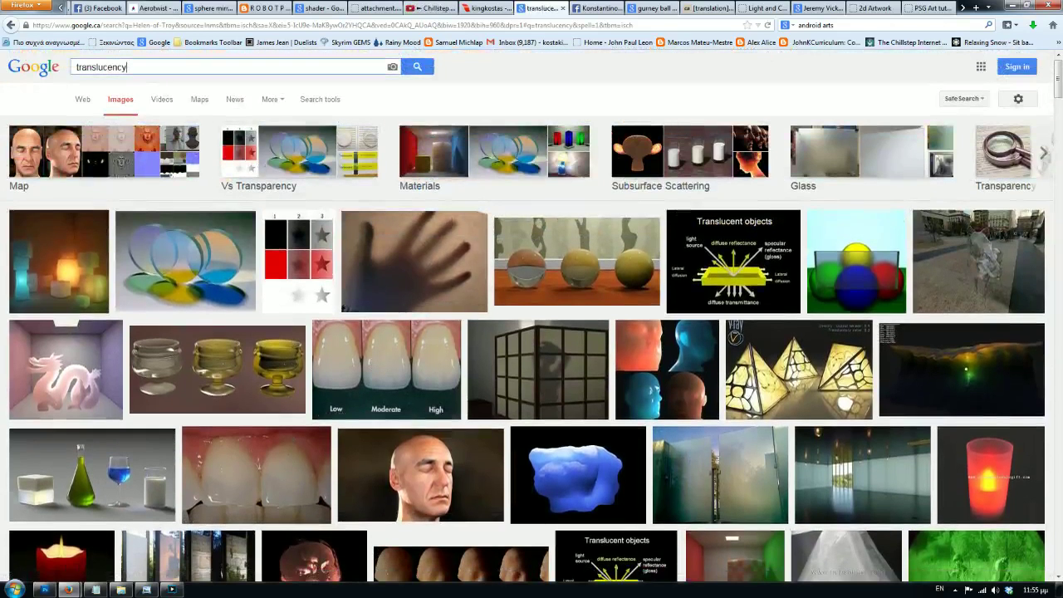
type("ear")
key("Return")
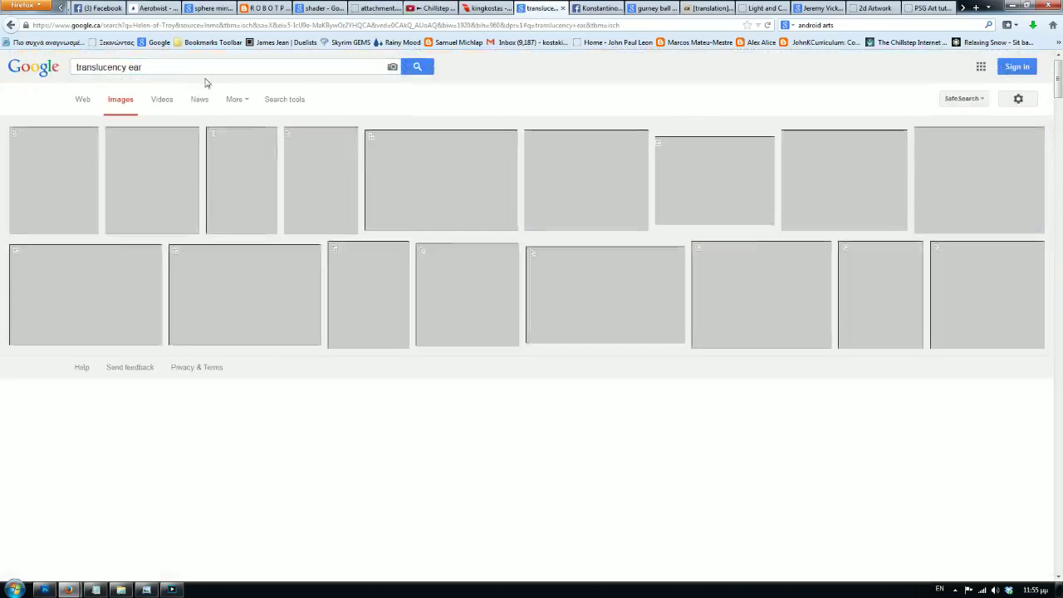
Step: Reply 'aahahh its from the dictator from charlie chap' in chat and open the margherita24 link
left_click(419, 11)
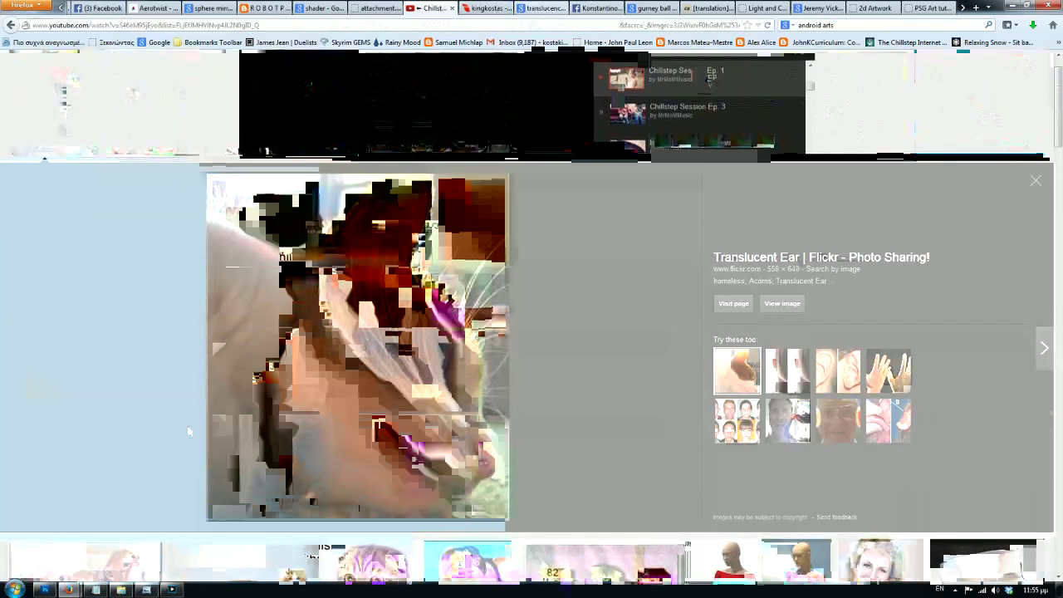
left_click(195, 522)
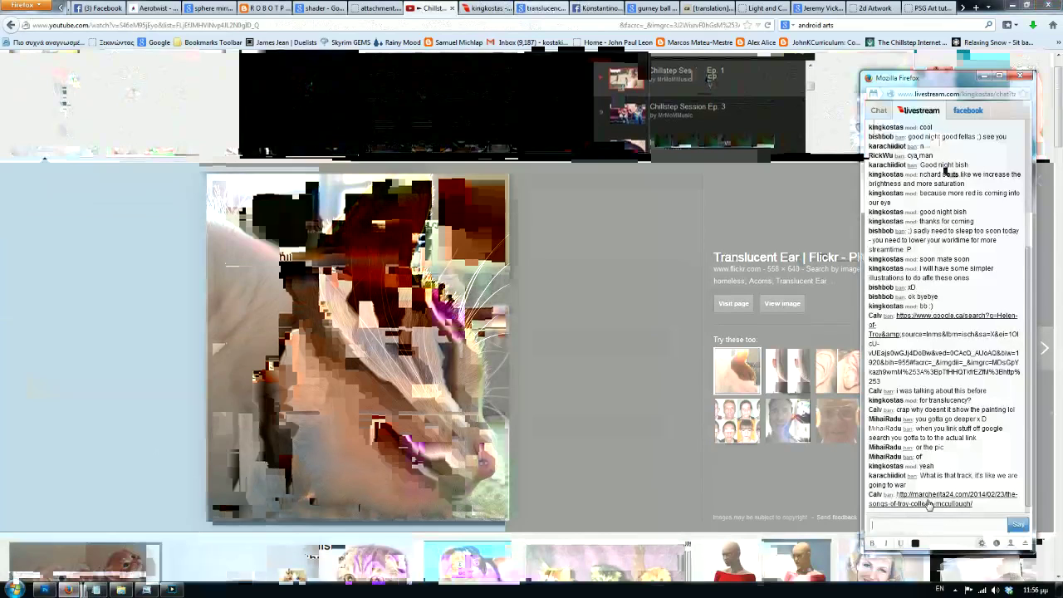
type("aahahh its from the dictator from ")
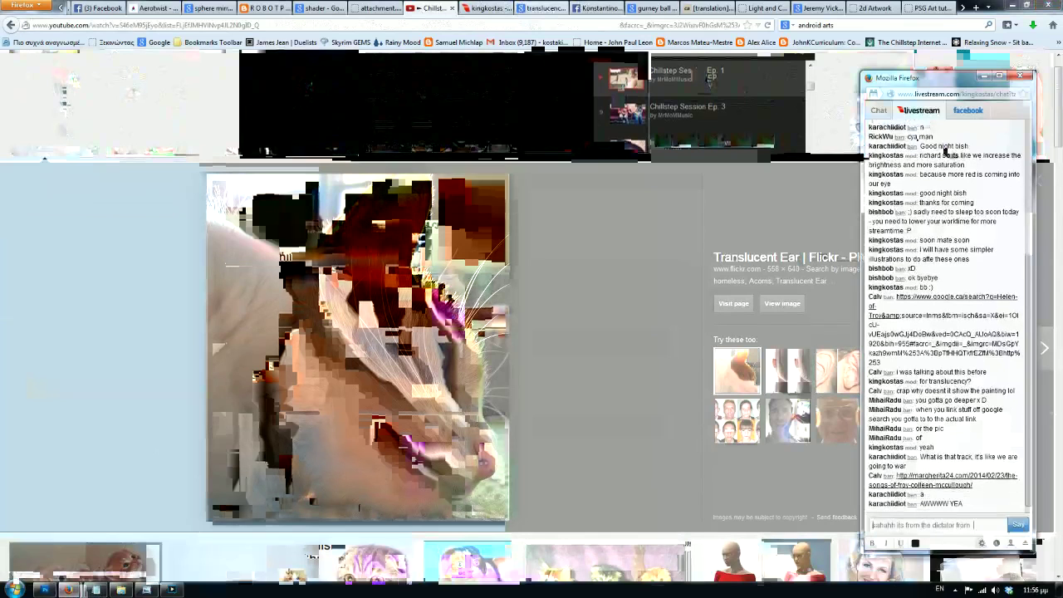
type("charlie chaplin")
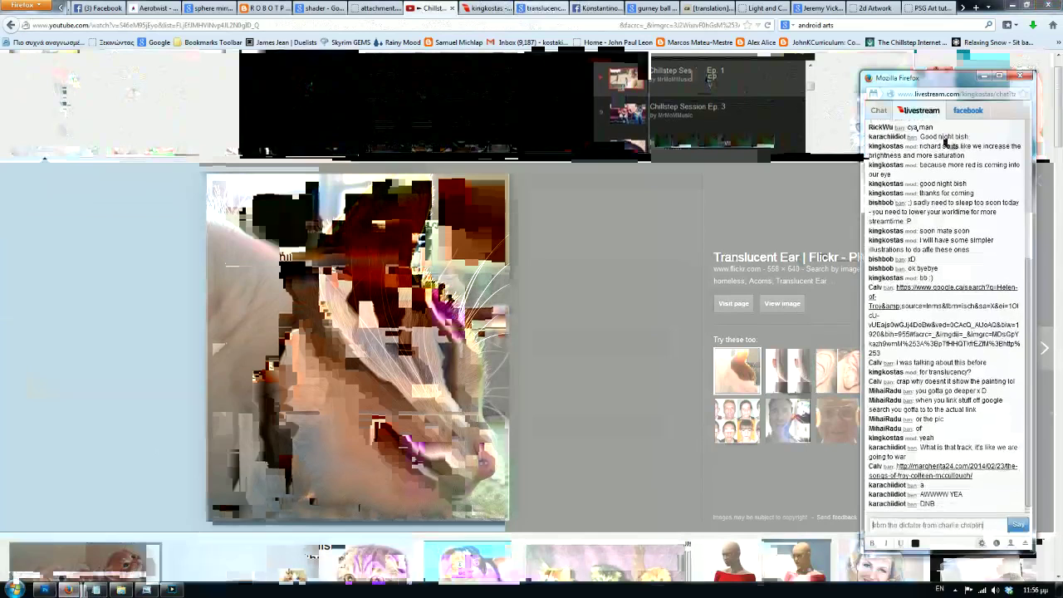
key("Return")
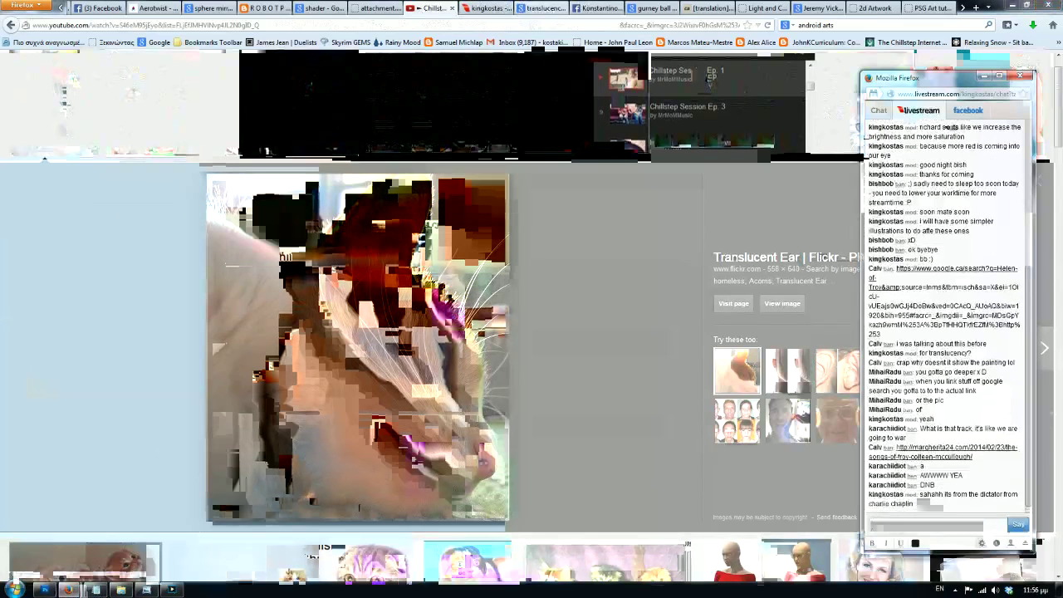
left_click(946, 456)
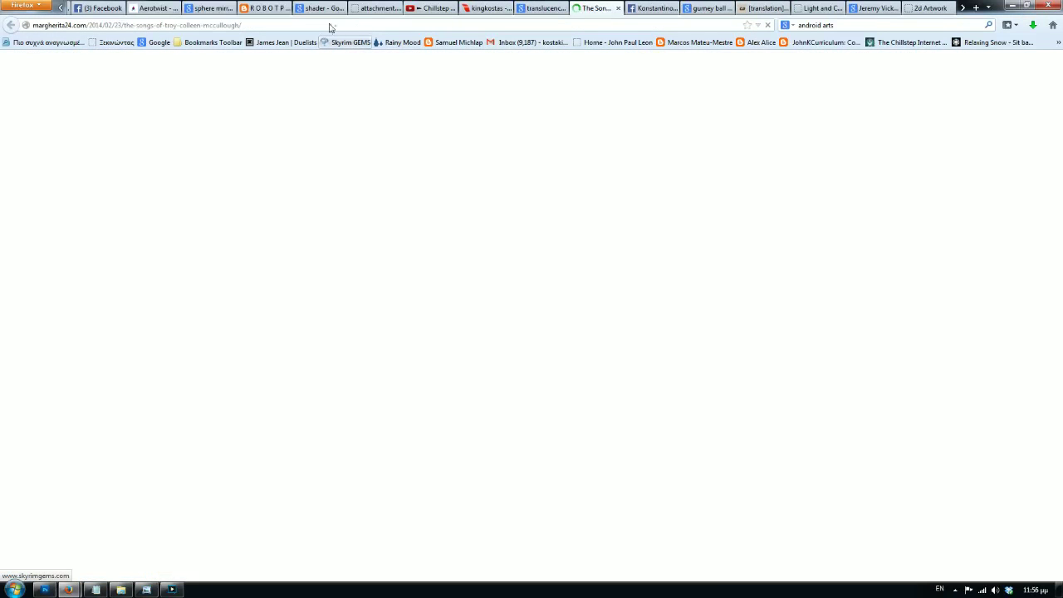
Step: Copy the reclining-woman painting from The Songs of Troy post and return to Photoshop
scroll(378, 133, "down", 3)
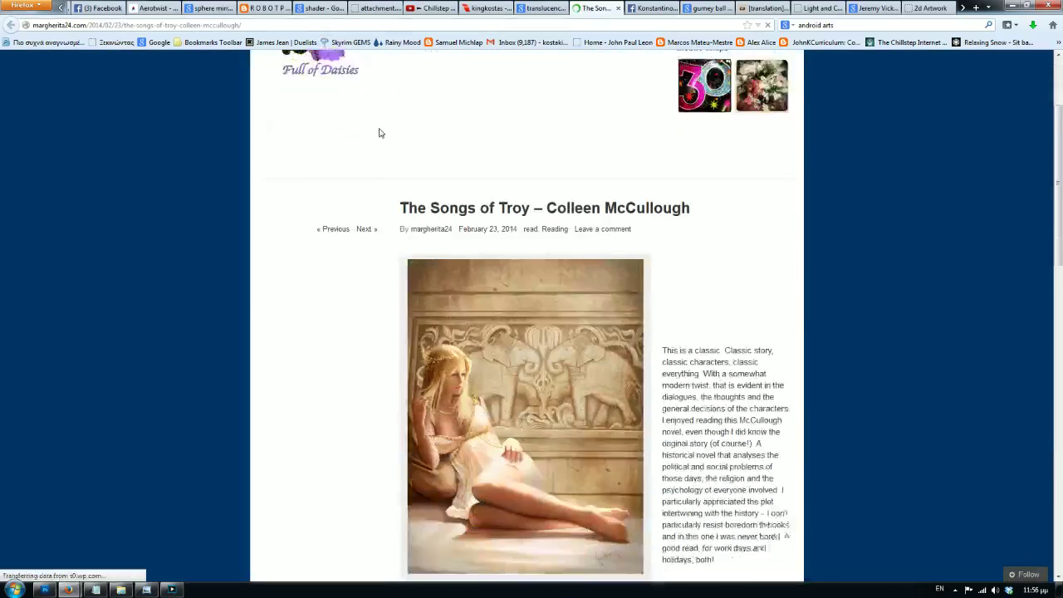
scroll(393, 248, "down", 3)
scroll(503, 244, "down", 2)
scroll(510, 261, "up", 4)
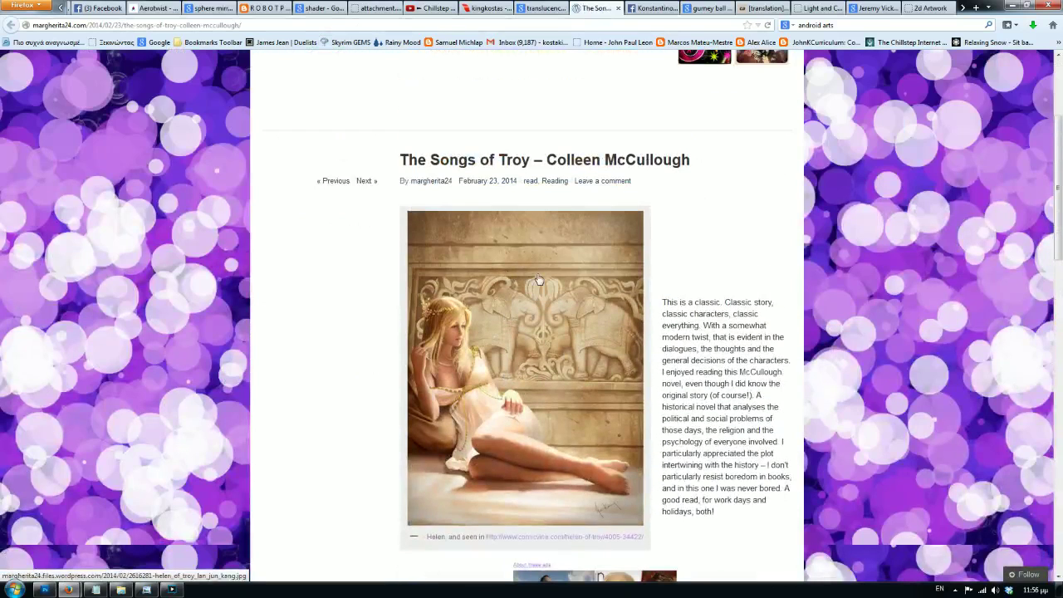
right_click(513, 315)
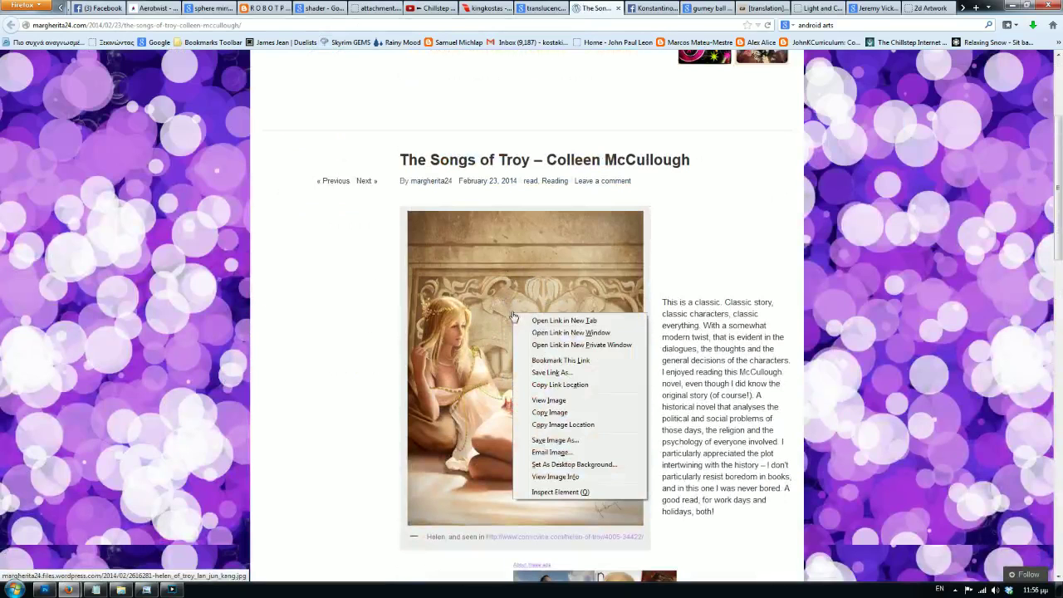
left_click(550, 412)
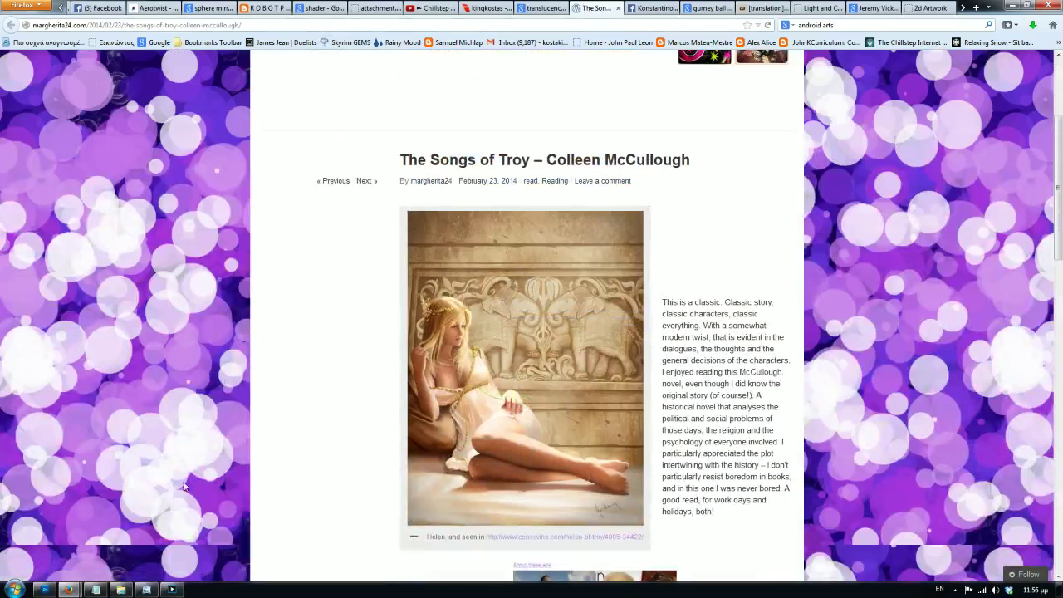
left_click(44, 589)
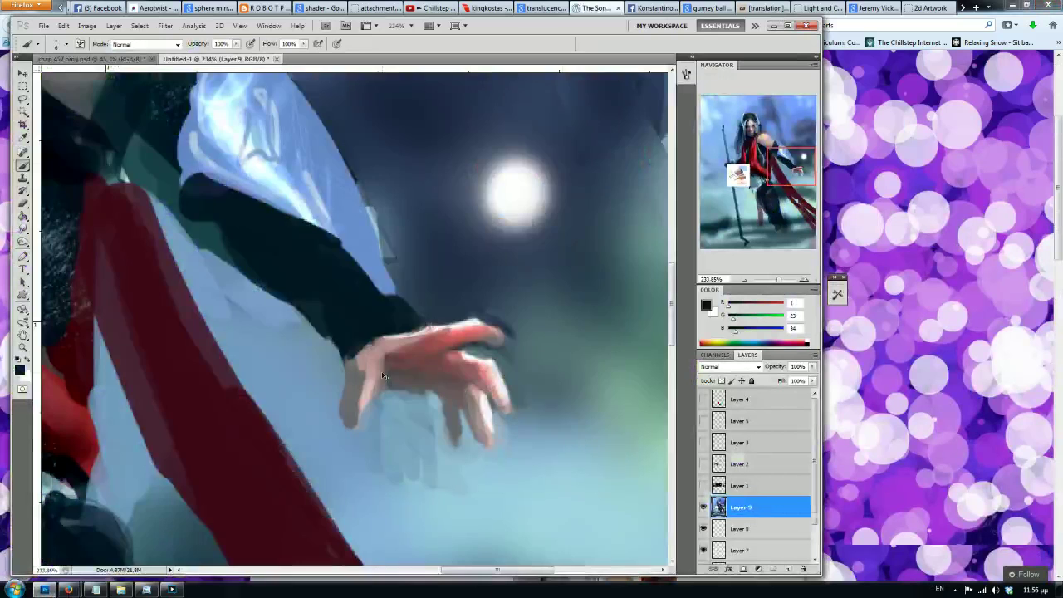
Step: Paste the copied painting, then post 'good night :)', 'lol all :P' and a viewer question in chat
key("ctrl+v")
scroll(411, 260, "down", 2)
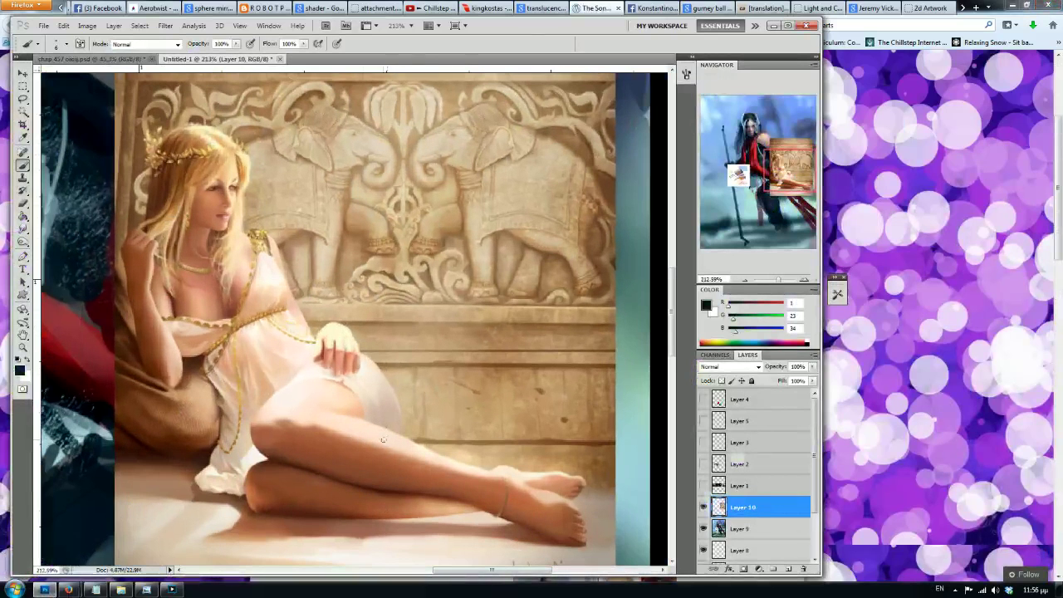
mouse_move(68, 589)
left_click(183, 543)
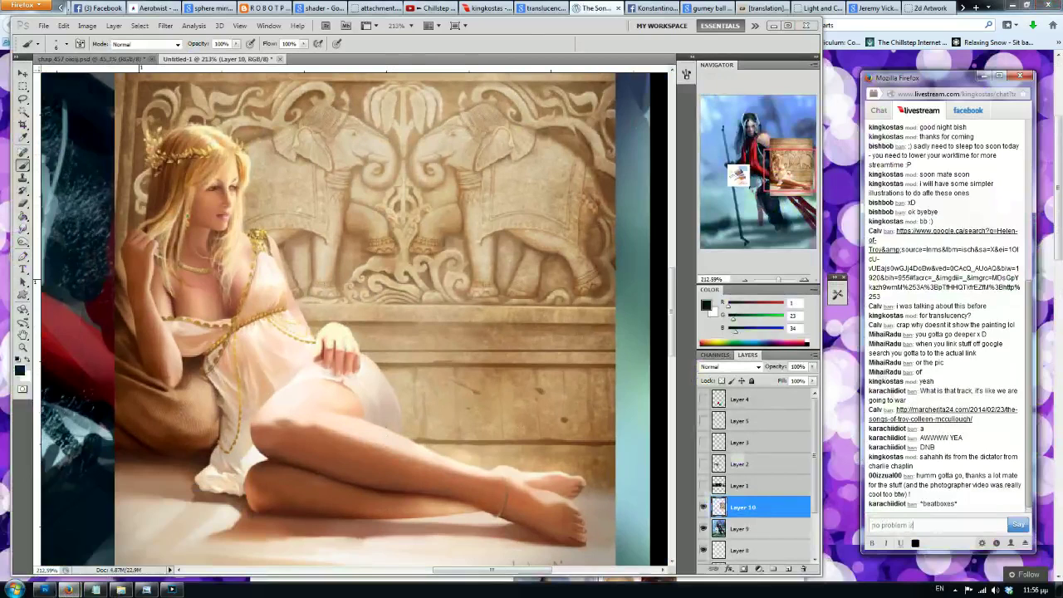
key("Return")
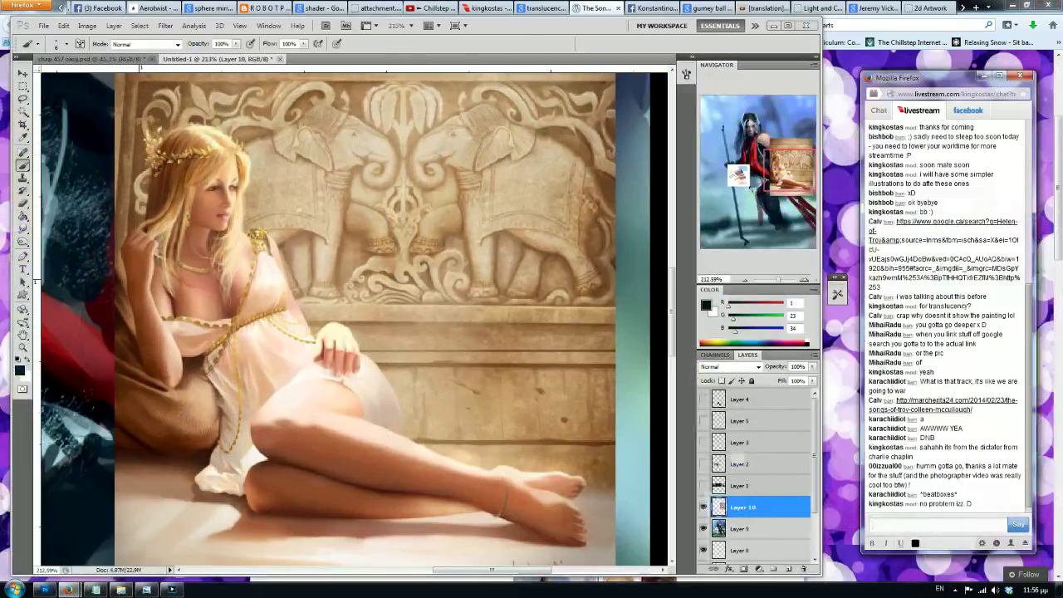
type("good night :)")
key("Return")
type("lol all :P")
key("Return")
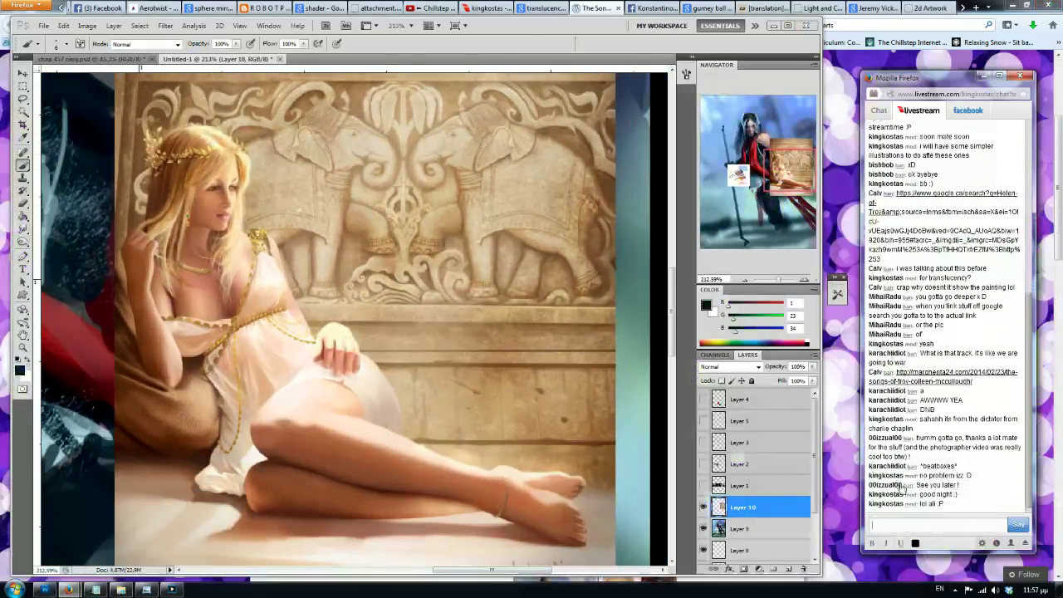
type("richard,")
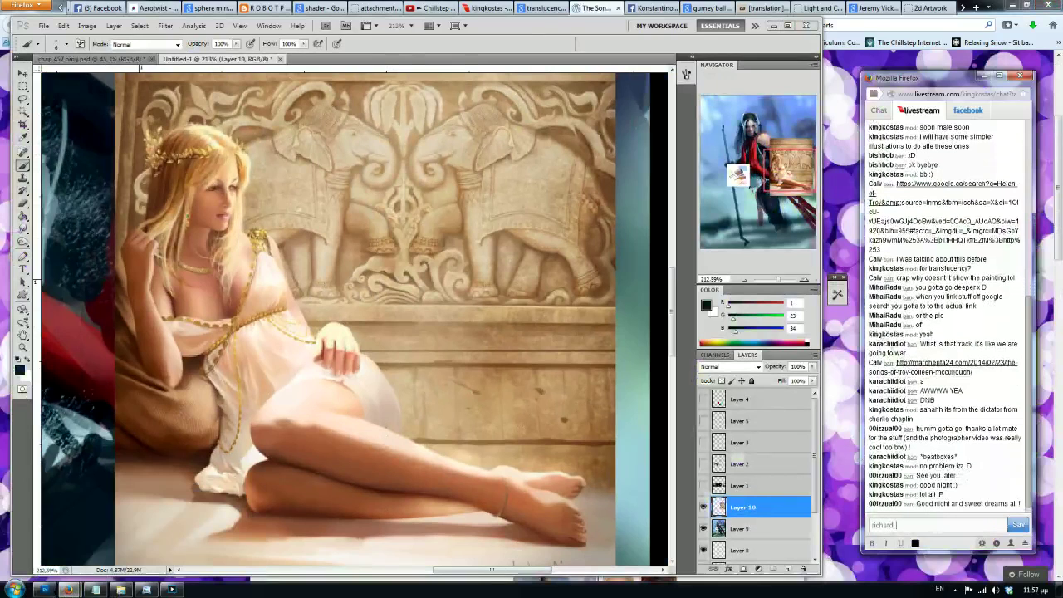
type("tell me the")
type(" stre")
key("Return")
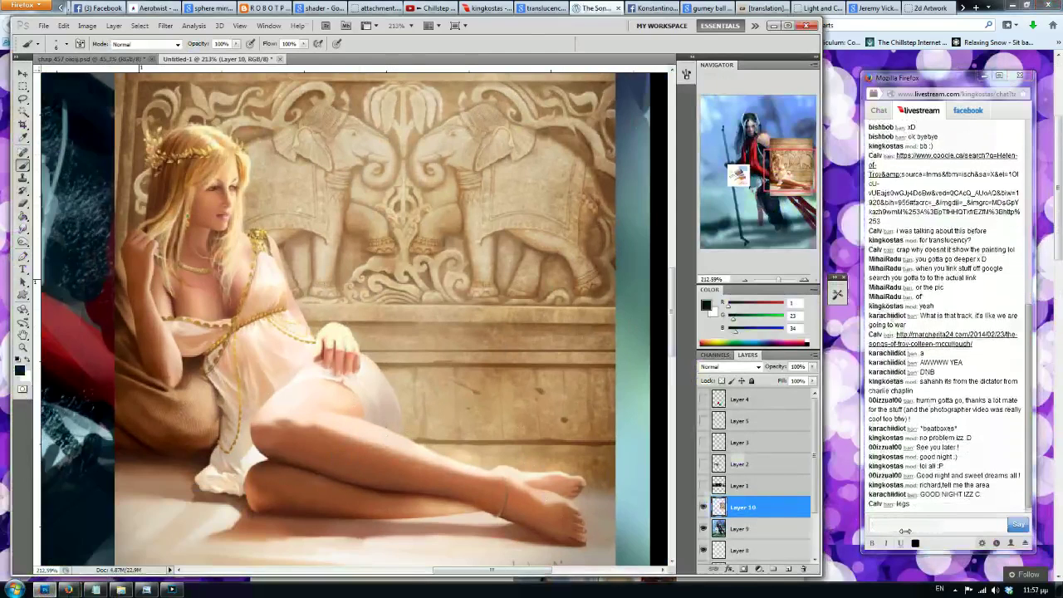
Step: Sample light, brown and mid skin tones from the reference woman's leg
left_click(415, 446, "alt")
left_click(407, 465, "alt")
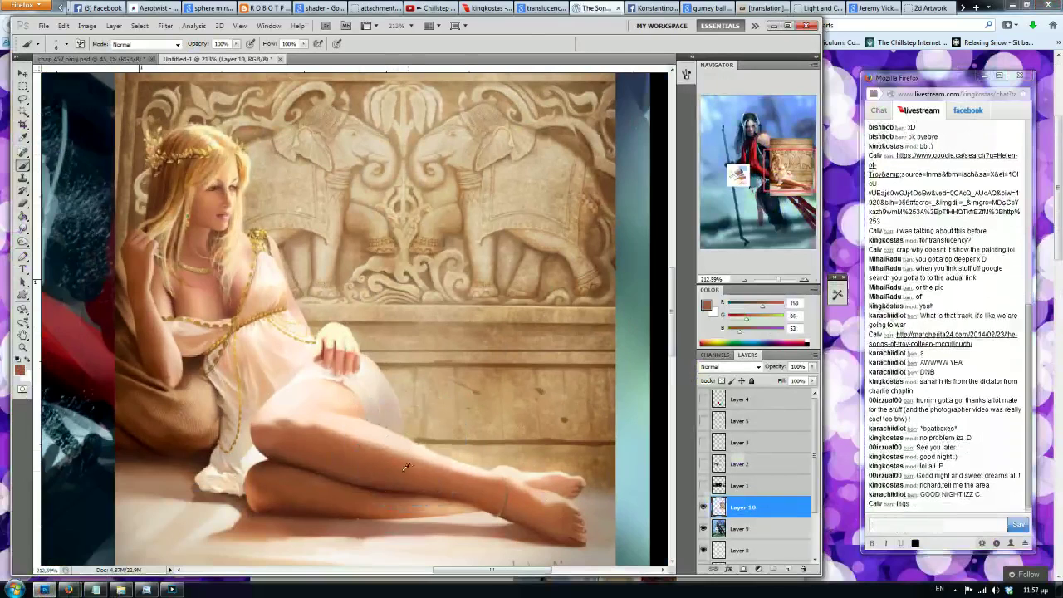
left_click(402, 455, "alt")
Step: Explain in chat: light to shadow keeping saturation, increased by reflected light from white ground
left_click(875, 525)
type("nothing serius,")
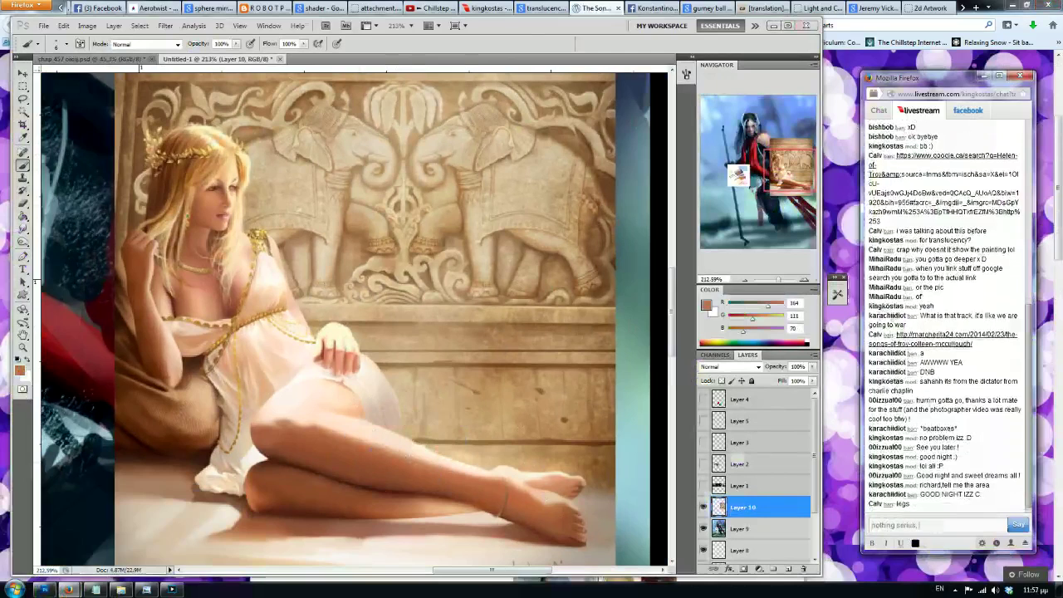
type(" he go")
type("es from light")
type(" to shadow")
type(" maintainin")
type("g saturat")
key("Return")
type("and ind")
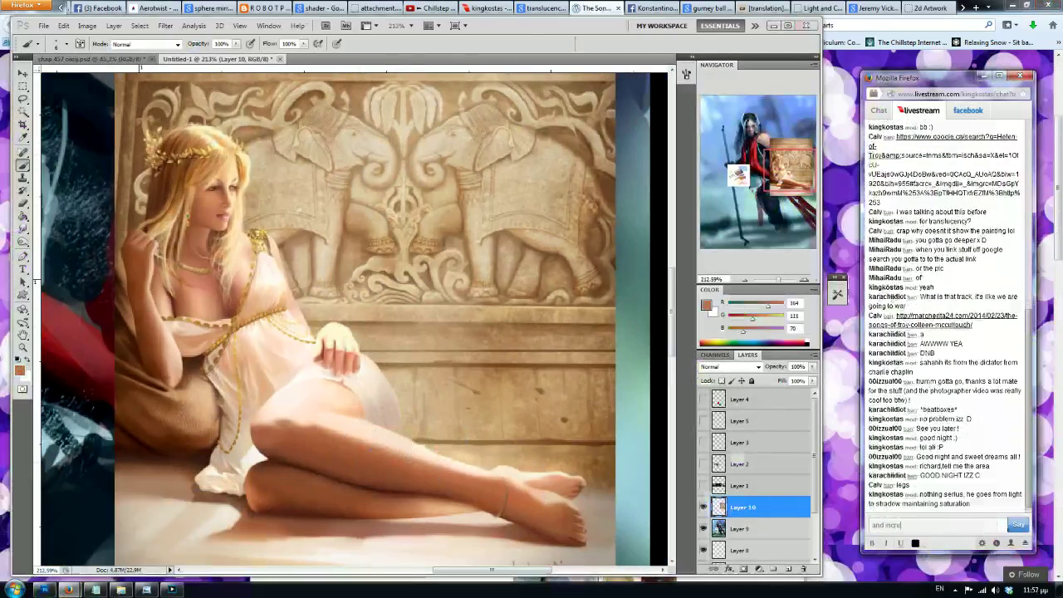
type("reasing it a bit")
key("Return")
type("because of reflected light from a whit")
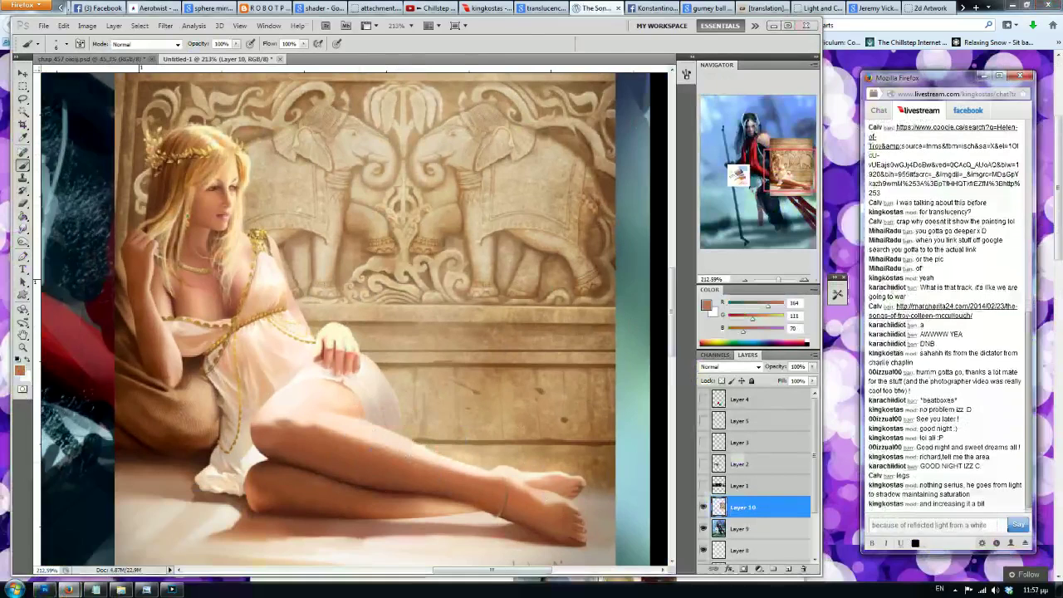
type("e ground")
key("Return")
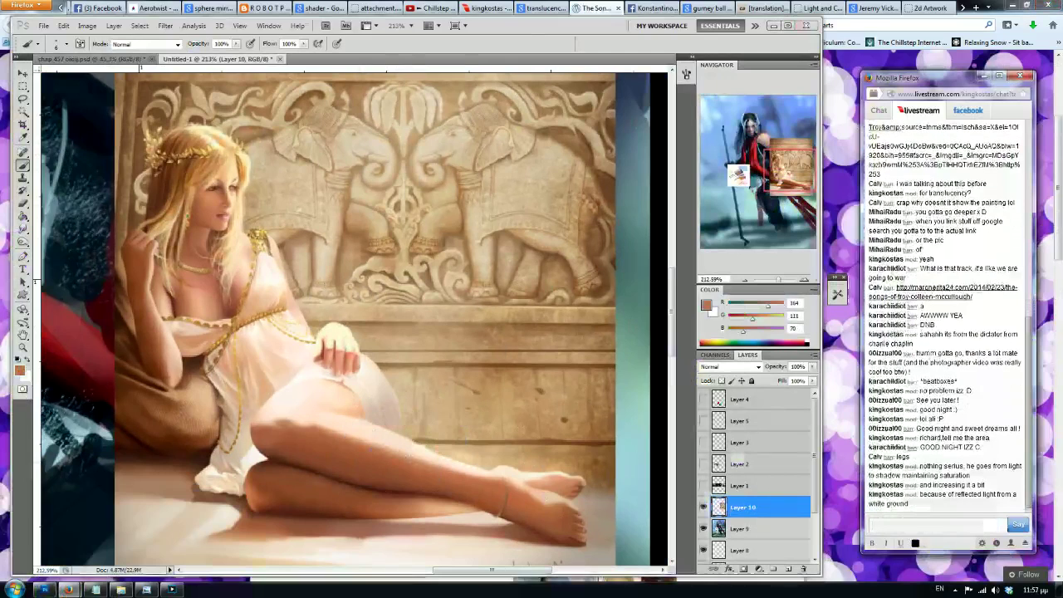
Step: Sample near-white, cream and reddish-brown leg tones, then dab a small test stroke
left_click(411, 471)
mouse_move(422, 450)
left_mouse_down()
mouse_move(389, 455)
mouse_move(418, 448)
mouse_move(412, 460)
mouse_move(417, 450)
mouse_move(401, 471)
mouse_move(396, 444)
mouse_move(409, 447)
mouse_move(389, 472)
mouse_move(401, 439)
mouse_move(414, 467)
left_mouse_up()
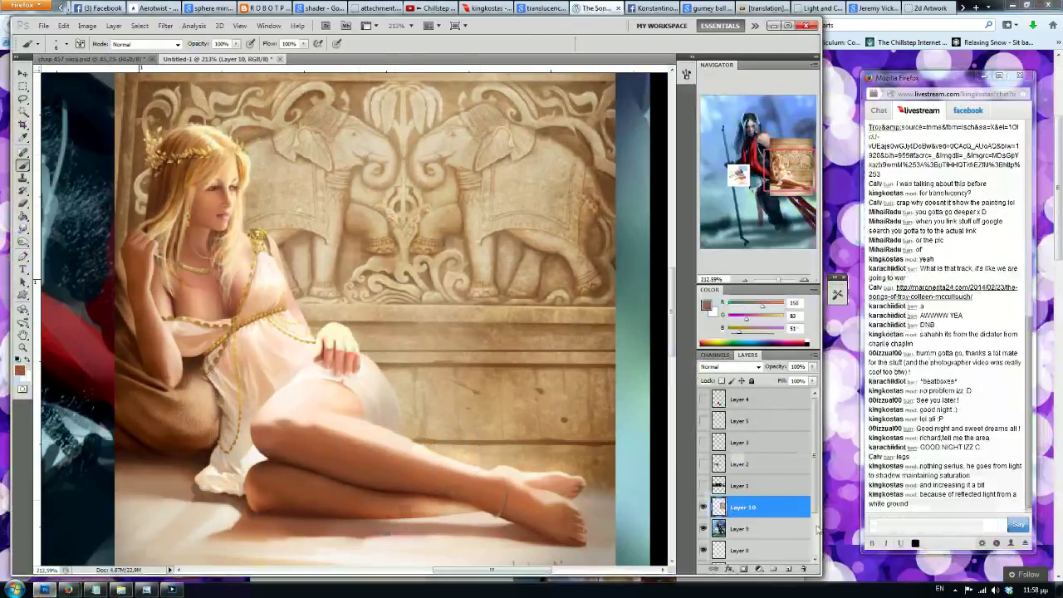
left_click(415, 444, "alt")
left_click(407, 480, "alt")
left_click(397, 412)
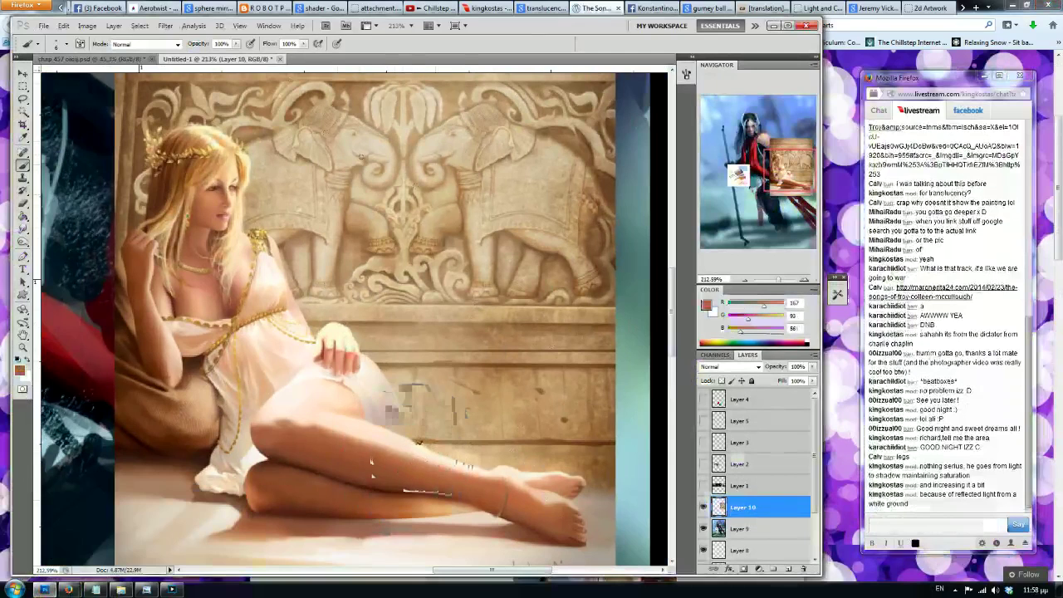
left_click(87, 25)
mouse_move(95, 37)
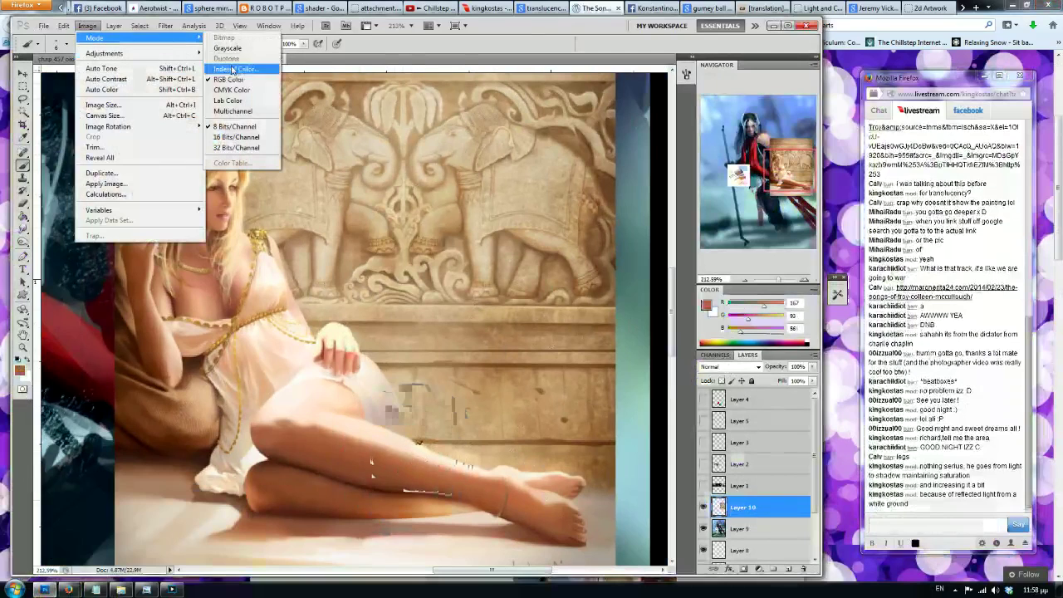
left_click(228, 47)
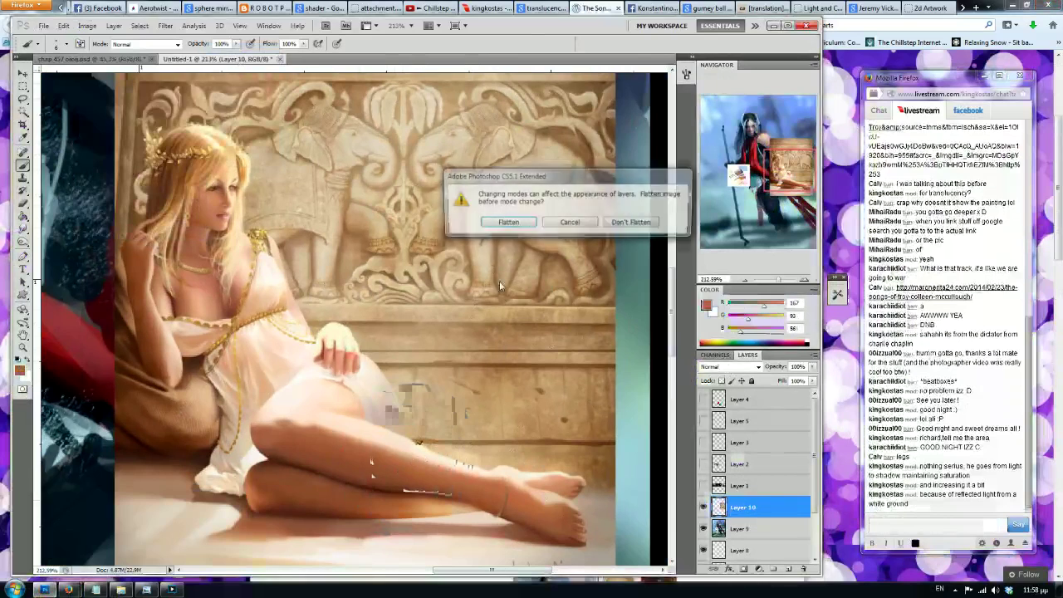
left_click(508, 221)
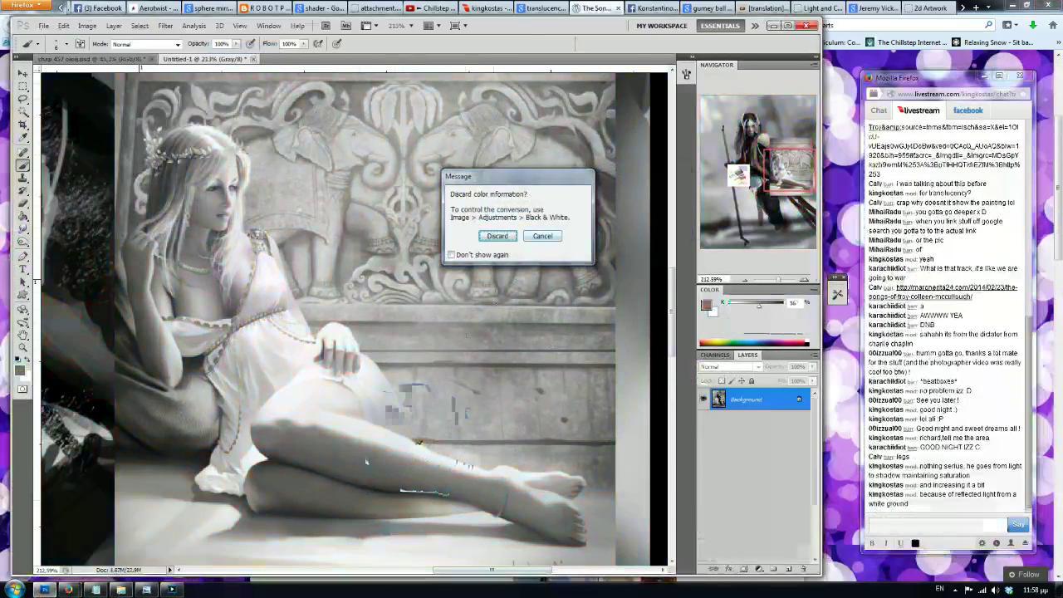
key("Return")
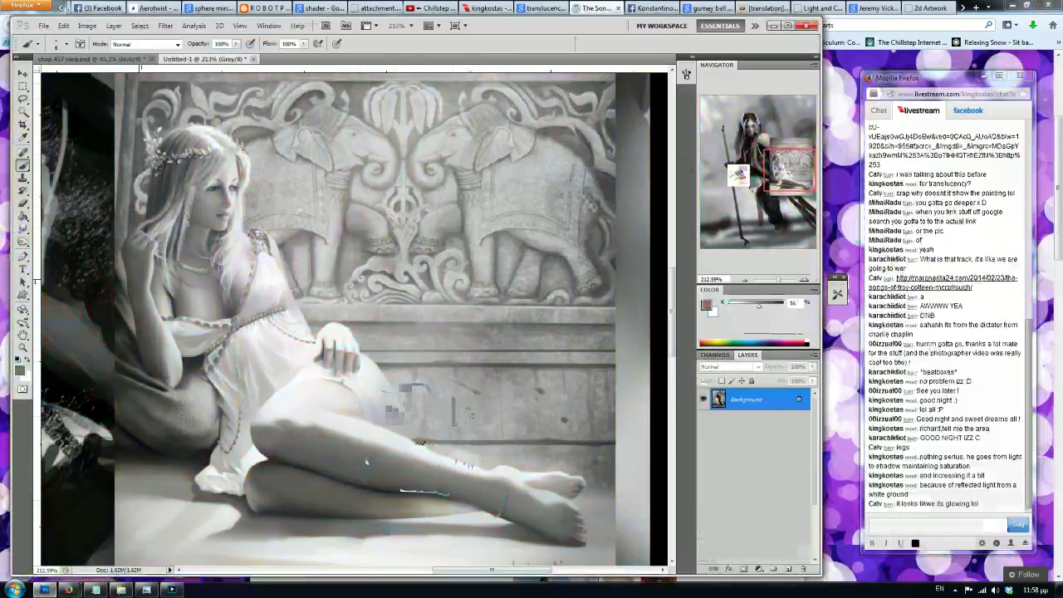
key("ctrl+z")
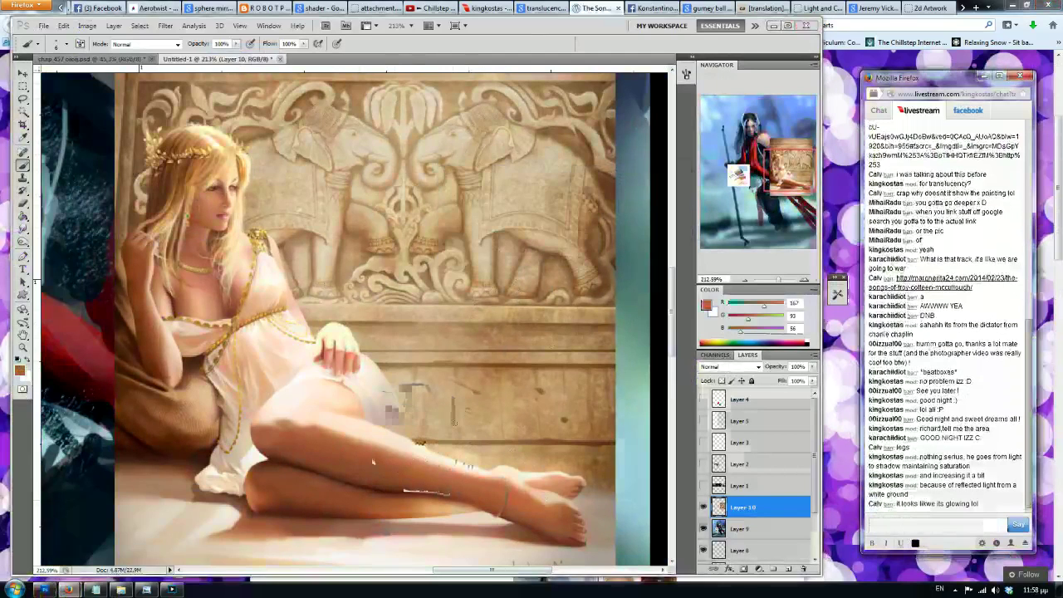
Step: Post chat messages explaining that everything is relative and light comes from value relationships
type("thats the o")
type("verall effect beca")
type("use everything is ")
type("relative")
key("Return")
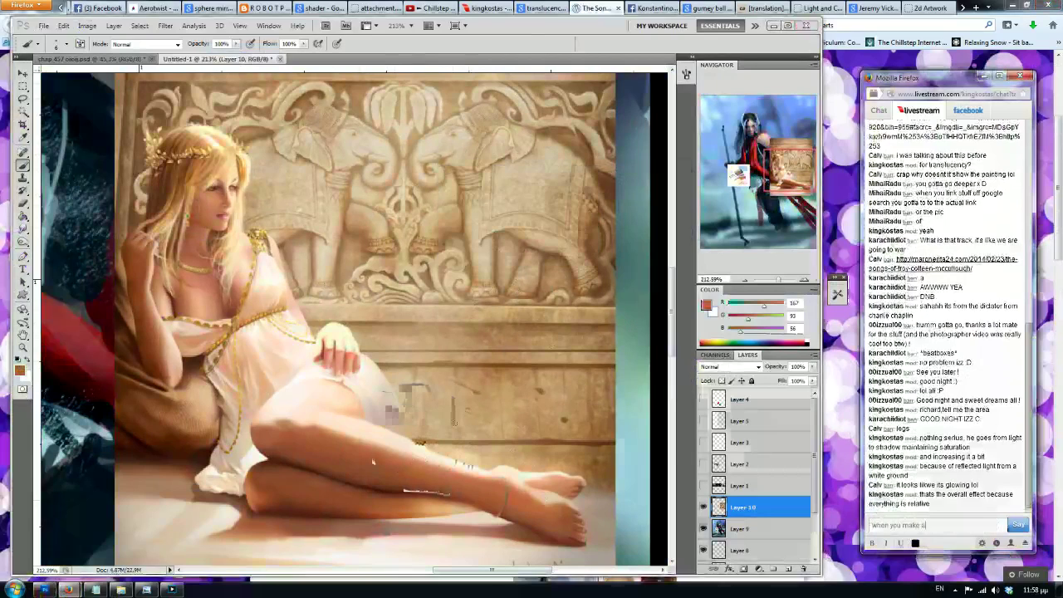
type("when you make everything under")
type(" the value re")
type("lationships and stuf")
key("Return")
type("I")
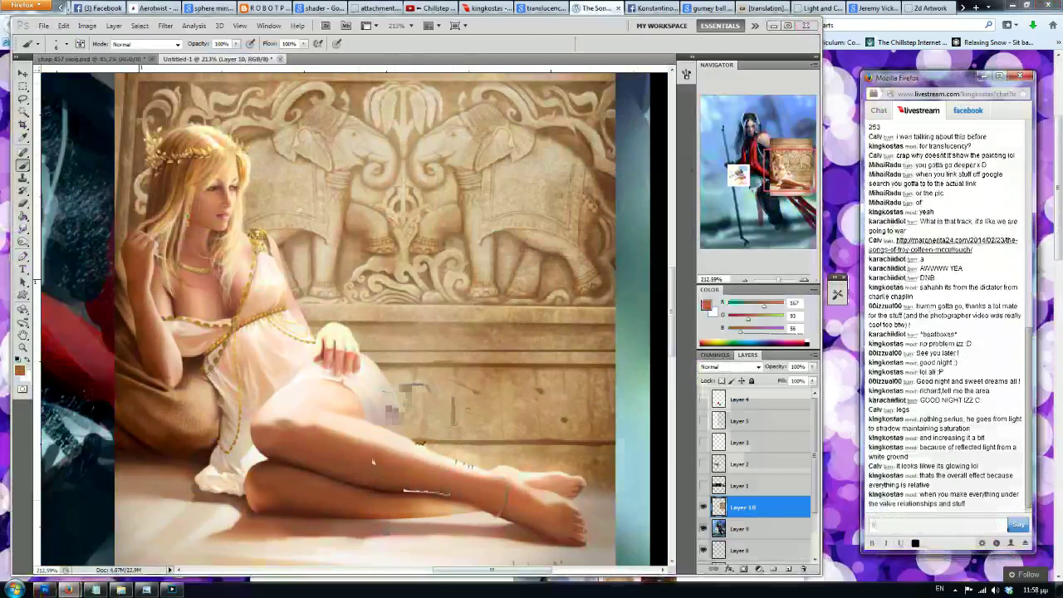
type("ight comes by itself")
key("Return")
type("als")
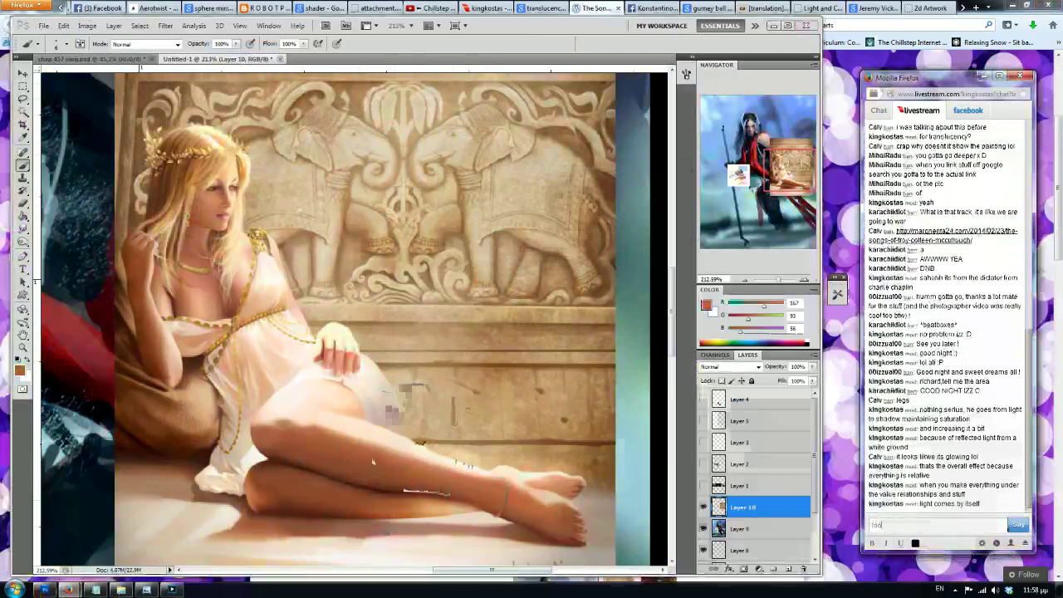
type("mis is good for that")
key("Return")
type("its li")
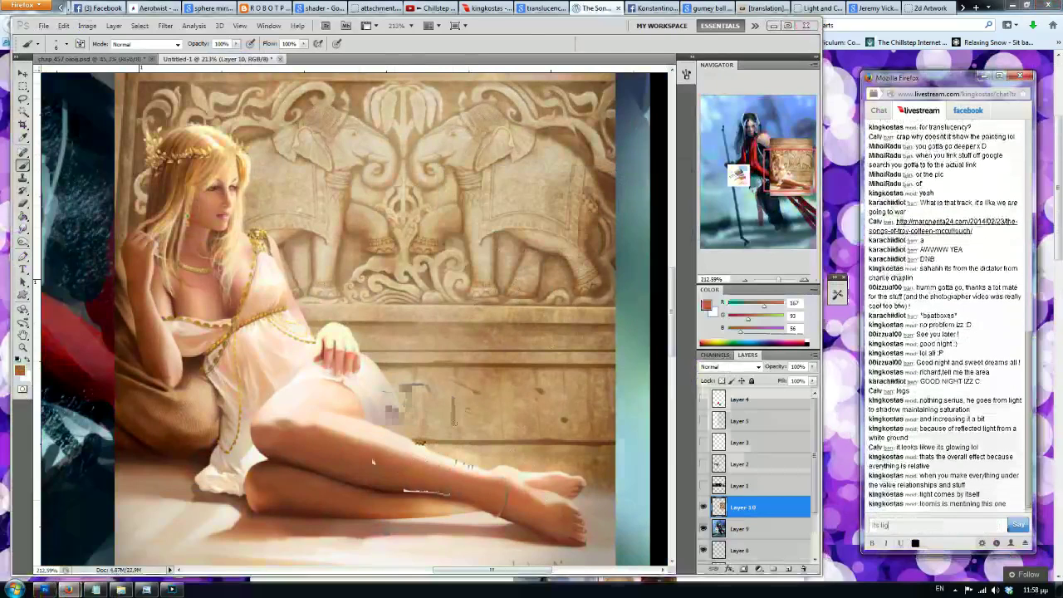
type("ke light")
type(" illusion is strong")
key("Return")
type("when")
type("e it that way")
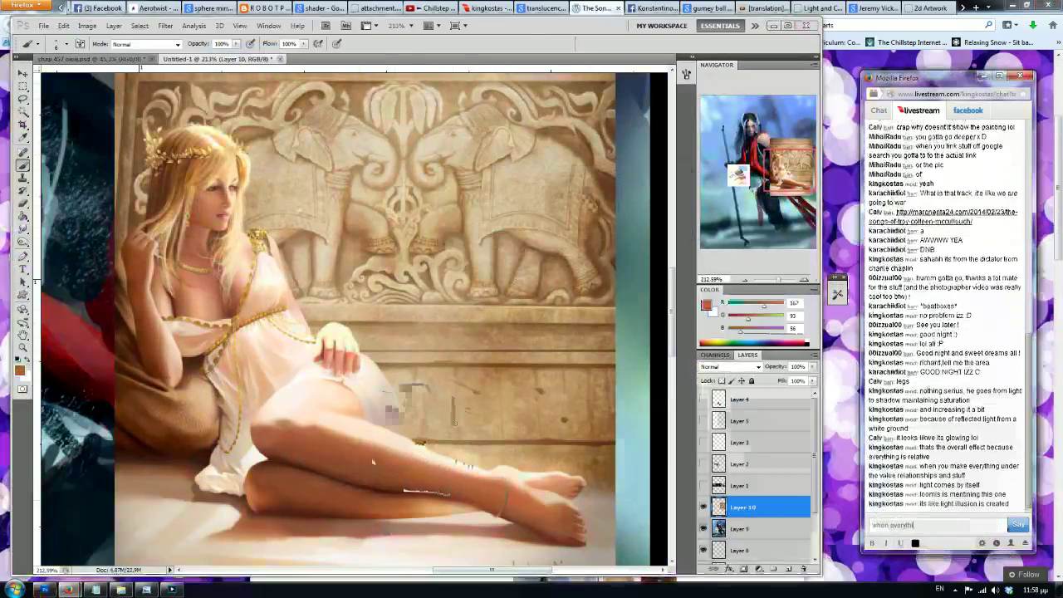
key("Return")
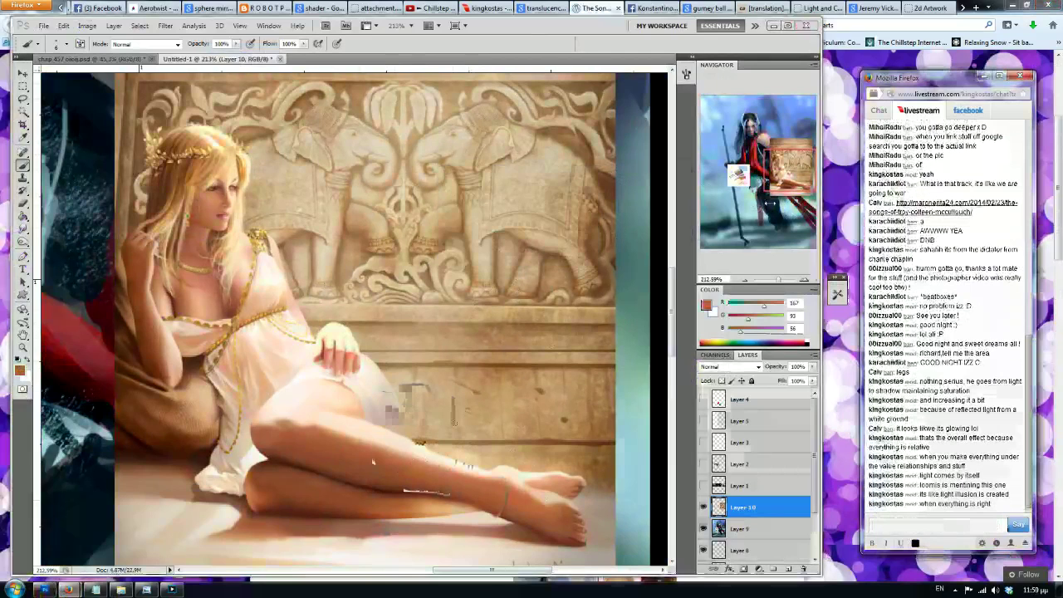
Step: Pan the reference slightly, then note in chat its high saturation makes lights go very high
left_click(782, 181)
left_click_drag(778, 189, 776, 193)
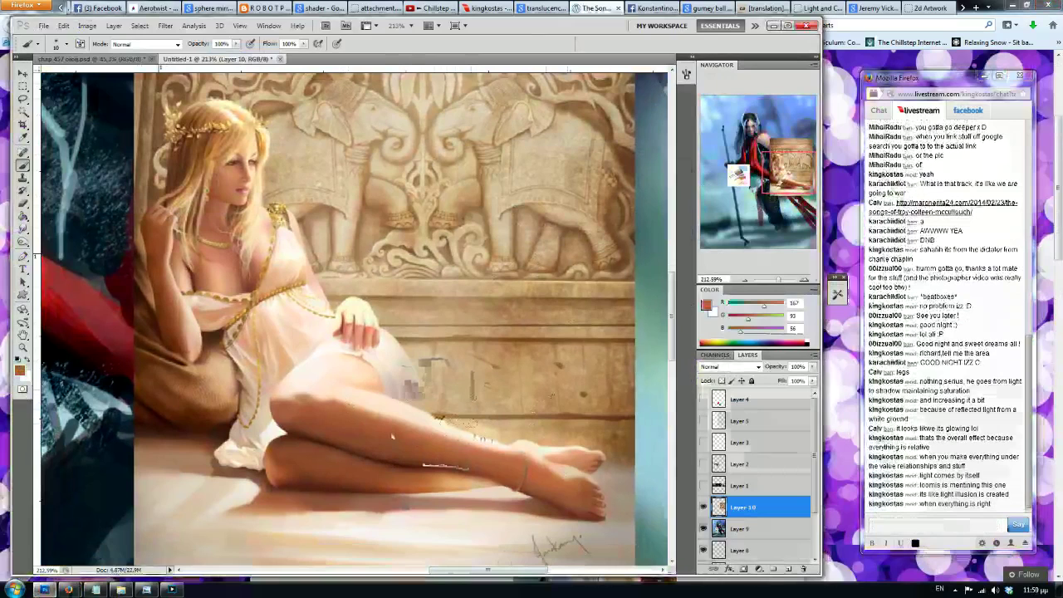
left_click(883, 520)
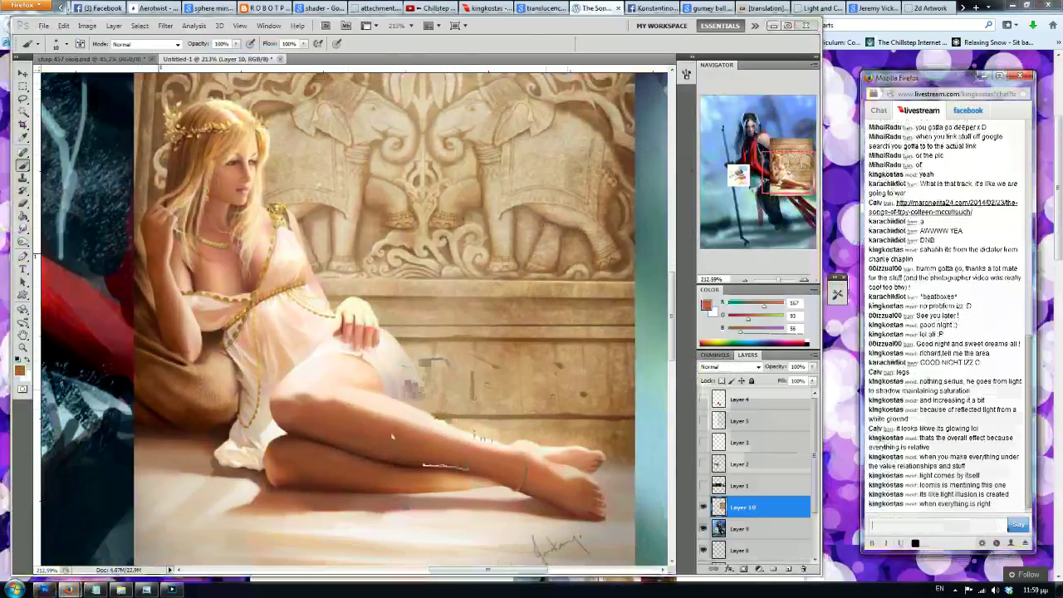
type("it has a high ")
type("saturation")
key("Return")
type("so the lig")
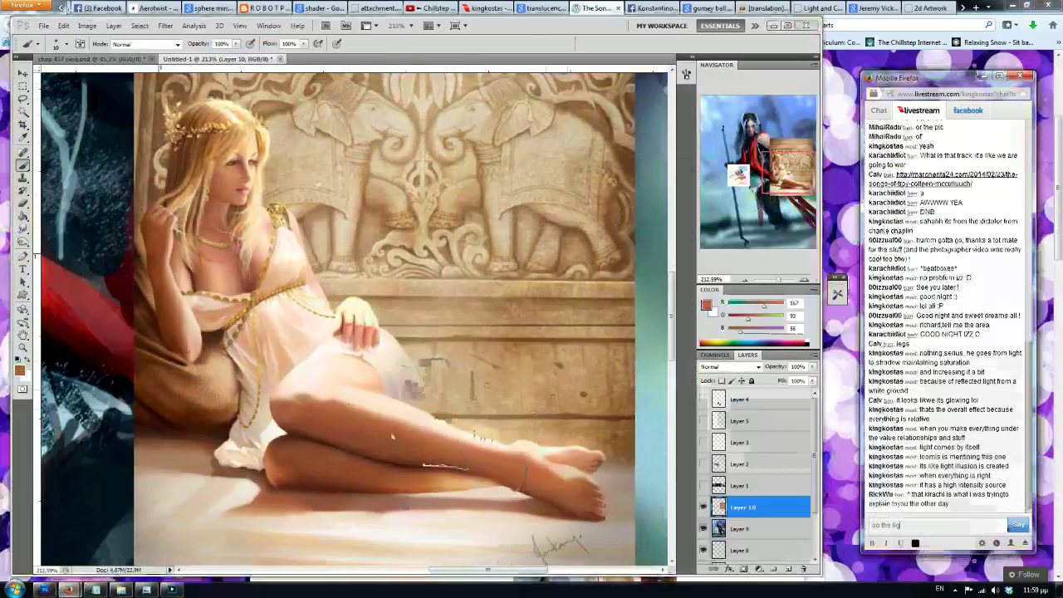
type("hts go very high")
key("Return")
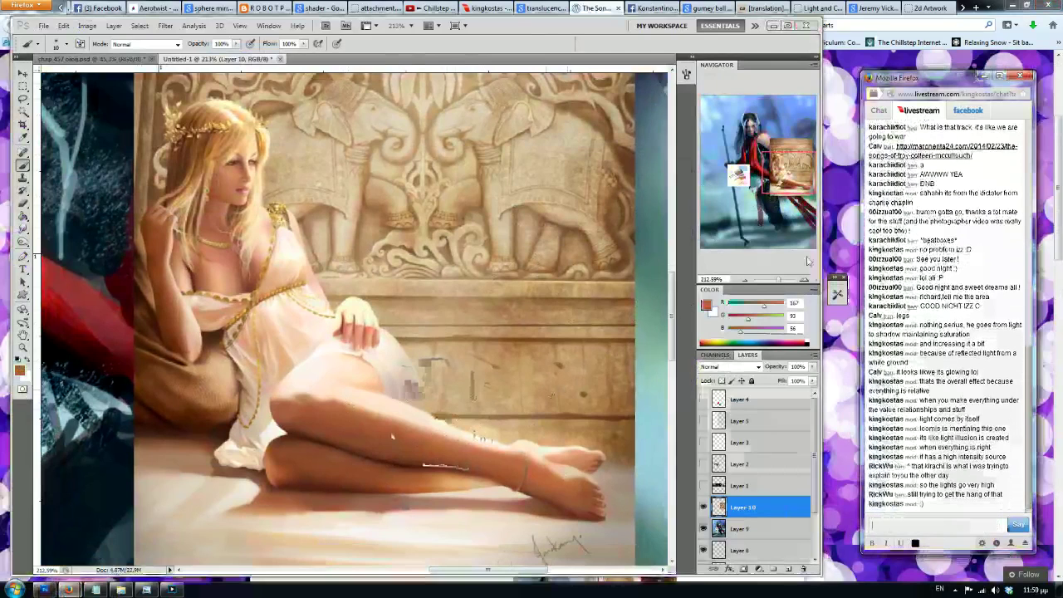
type("pk lets see about a")
type(" tutorial")
key("Return")
left_click(392, 435)
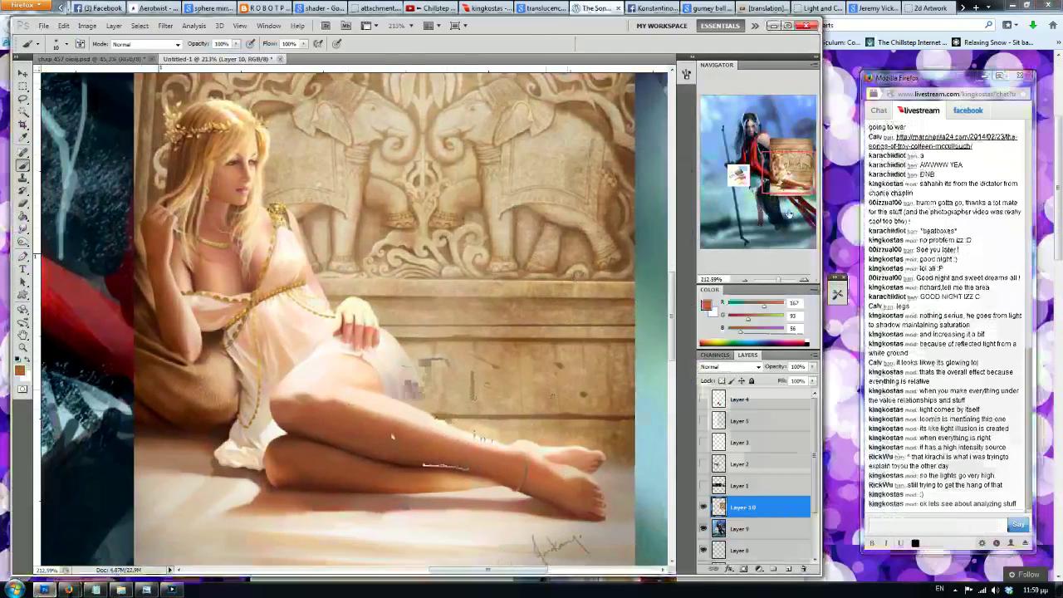
Step: Hide the Layer 10 reference, zoom out and centre the whole warrior painting, toggling Layer 7
left_click(703, 507)
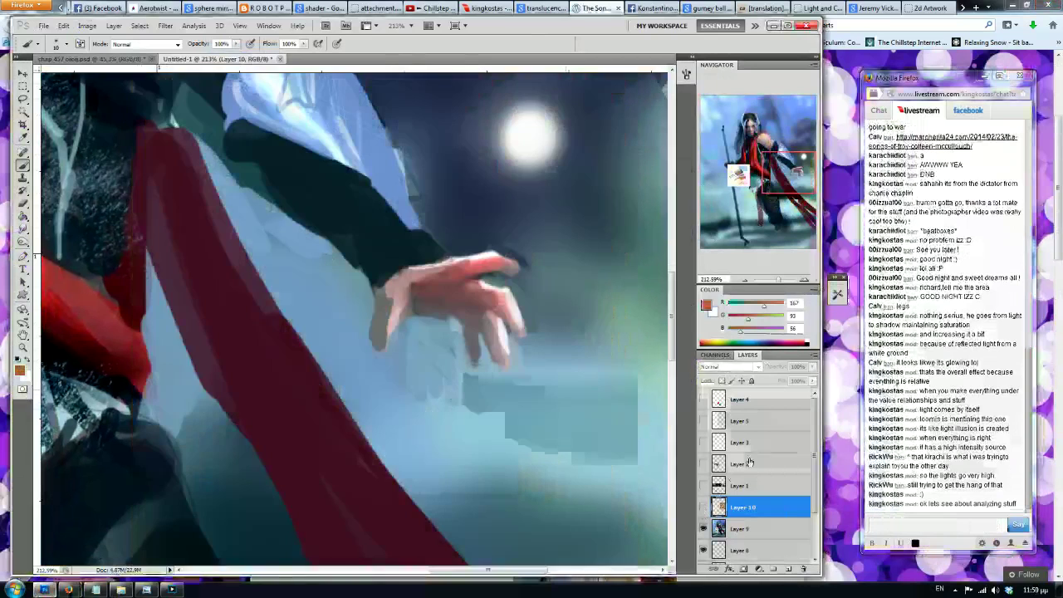
left_click_drag(788, 280, 771, 282)
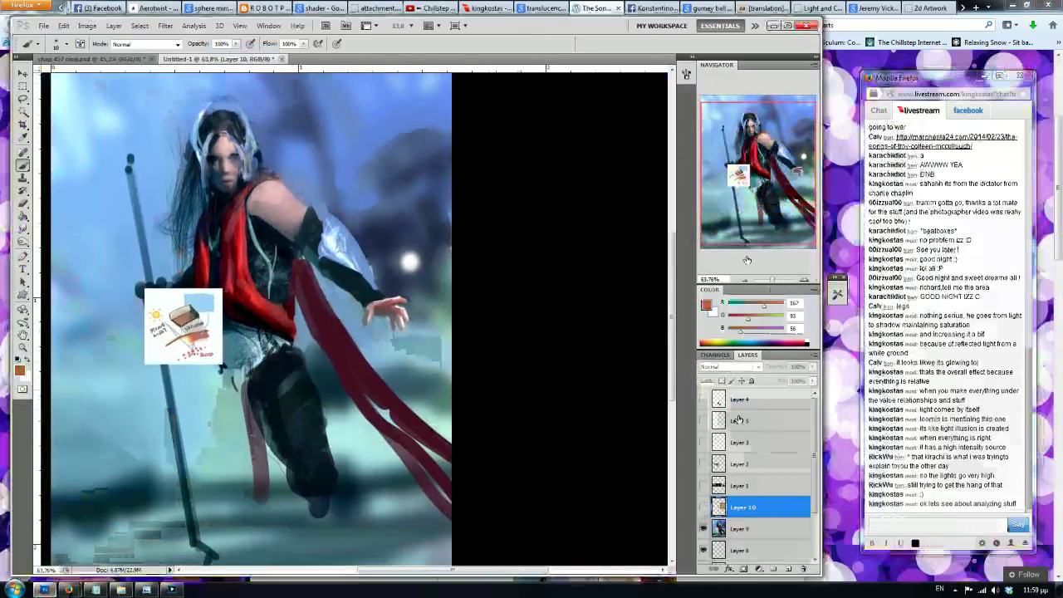
scroll(816, 457, "down", 3)
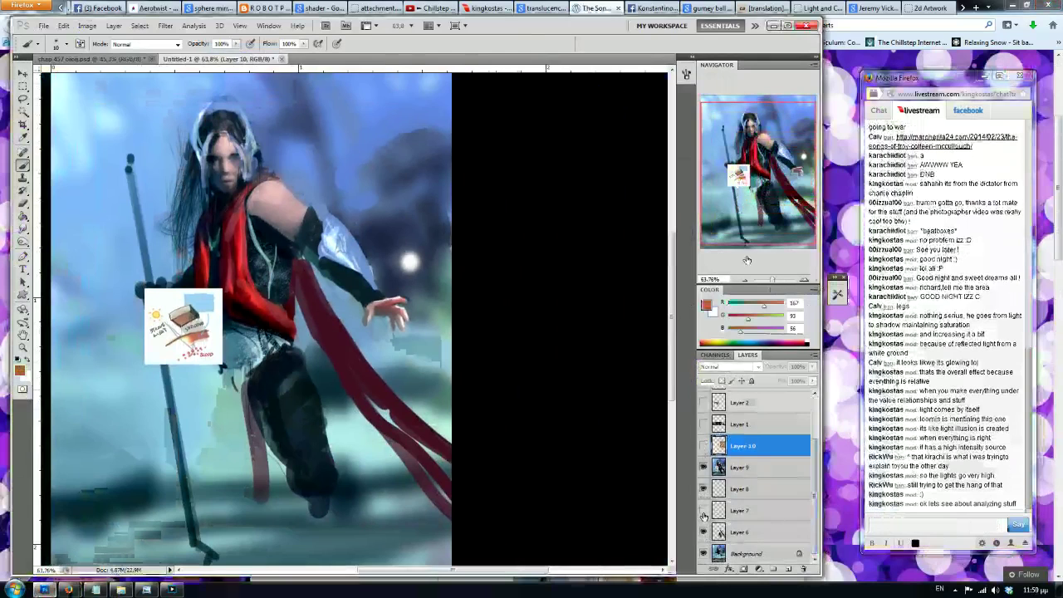
left_click_drag(396, 263, 510, 290)
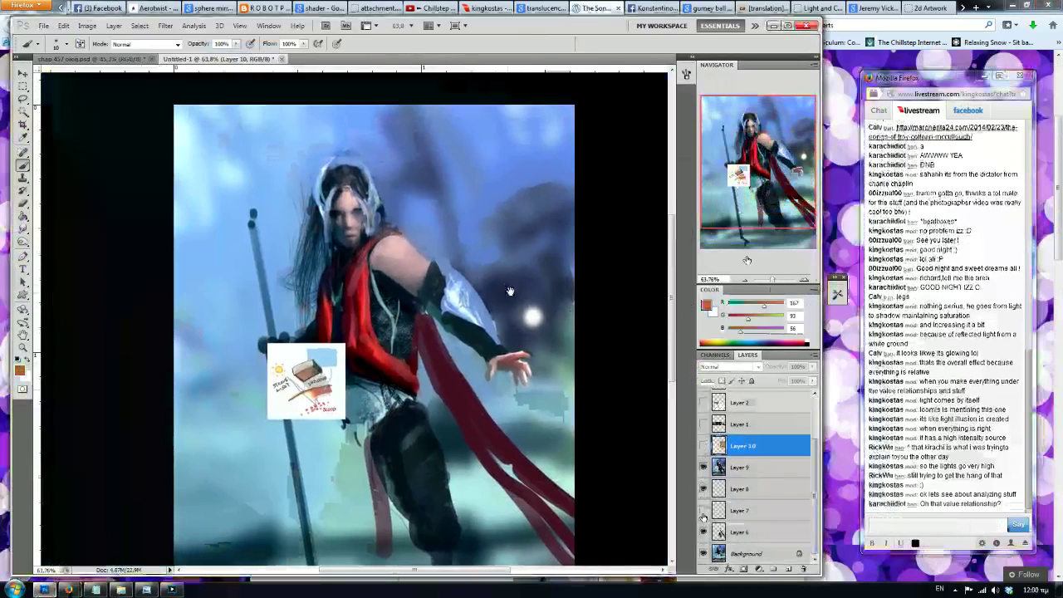
left_click(703, 512)
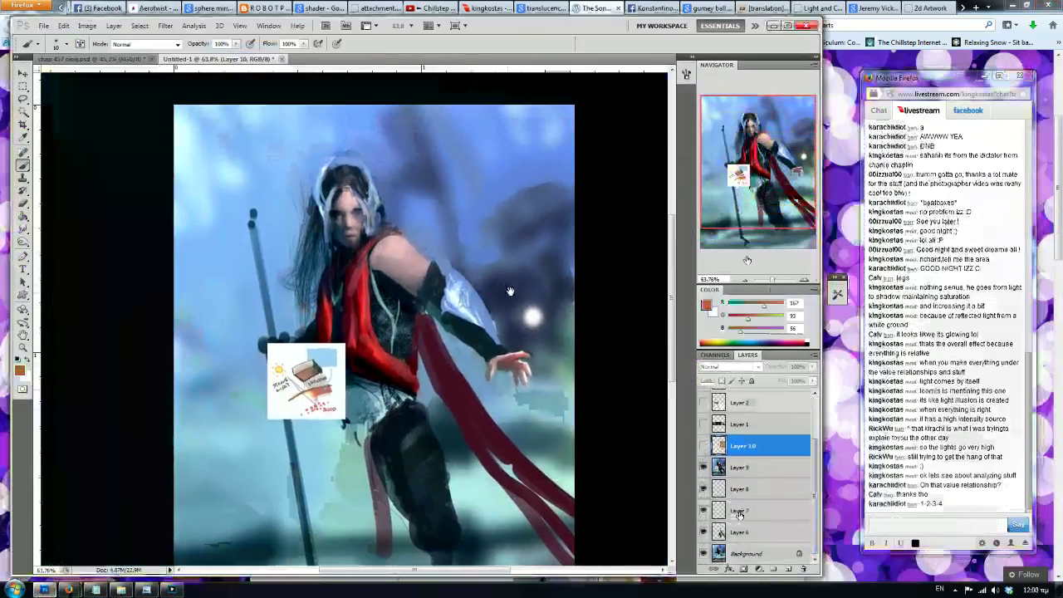
Step: Reply 'no problem' in chat and turn Layer 7 back on
left_click(930, 533)
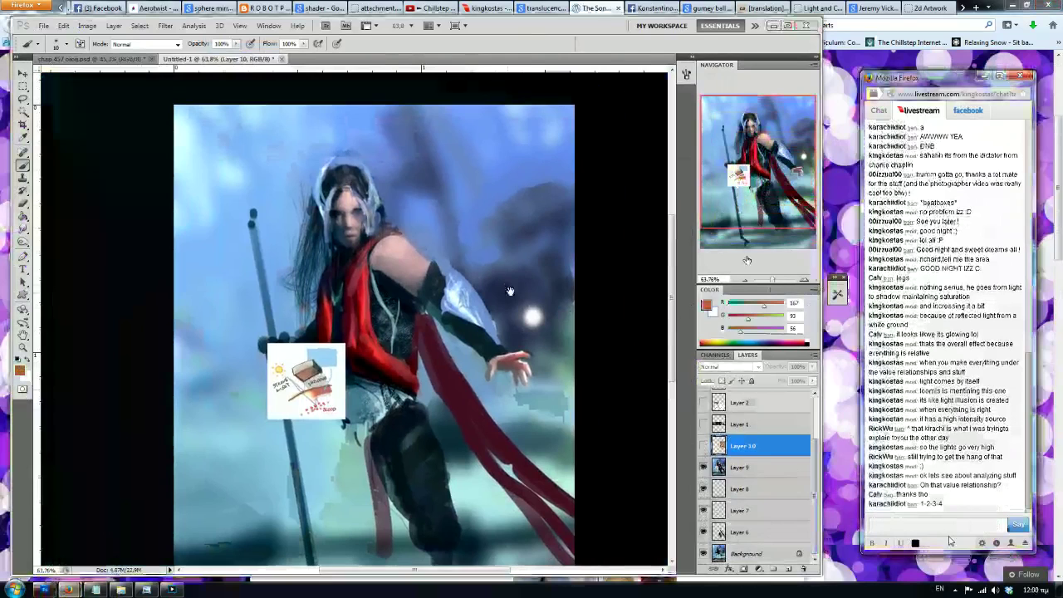
type("no problem richard")
key("Return")
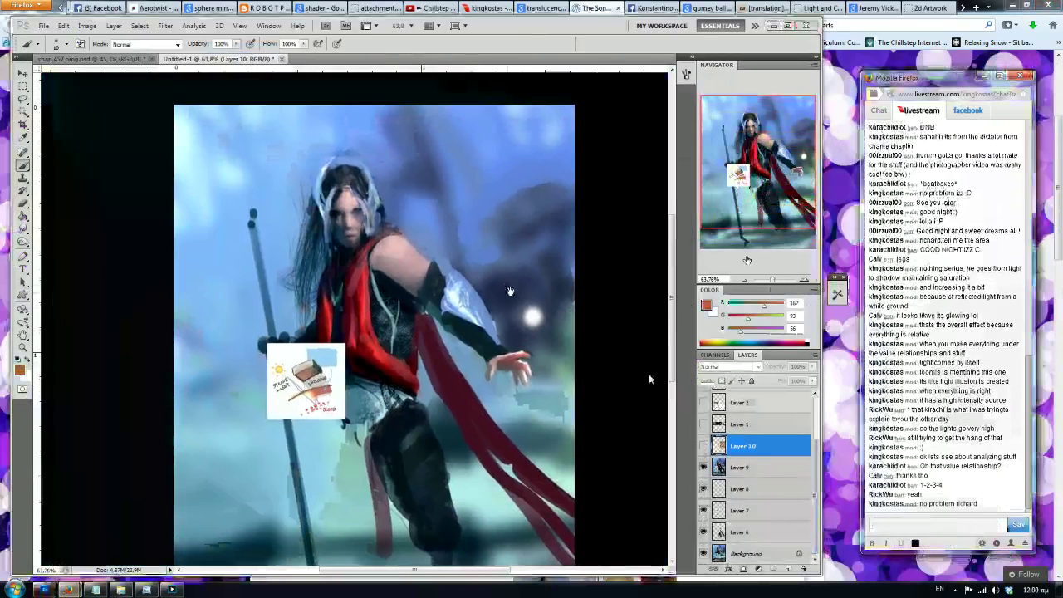
left_click(701, 446)
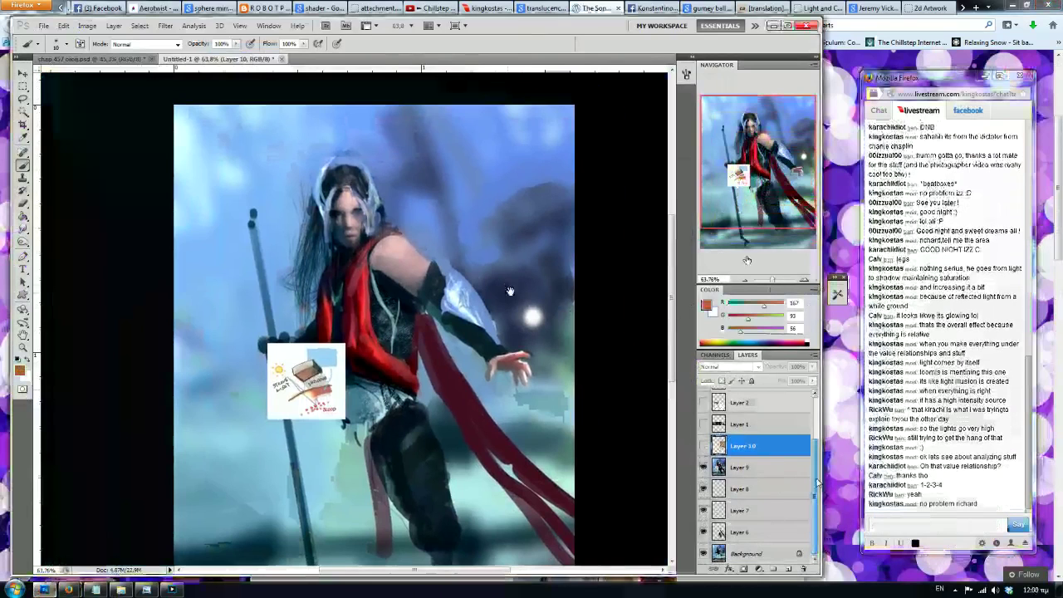
left_click(705, 511)
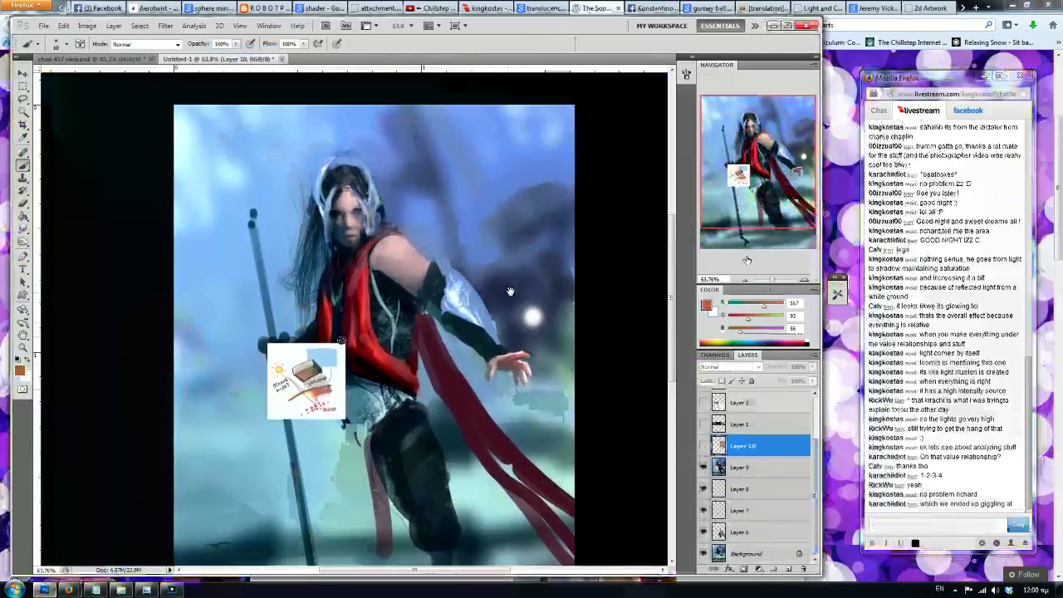
Step: Select Layer 9 and toggle its visibility to compare its effect on the painting
key("v")
left_click(740, 466)
left_click(703, 467)
left_click(703, 467)
left_click(701, 470)
left_click(701, 470)
left_click(702, 470)
left_click(701, 469)
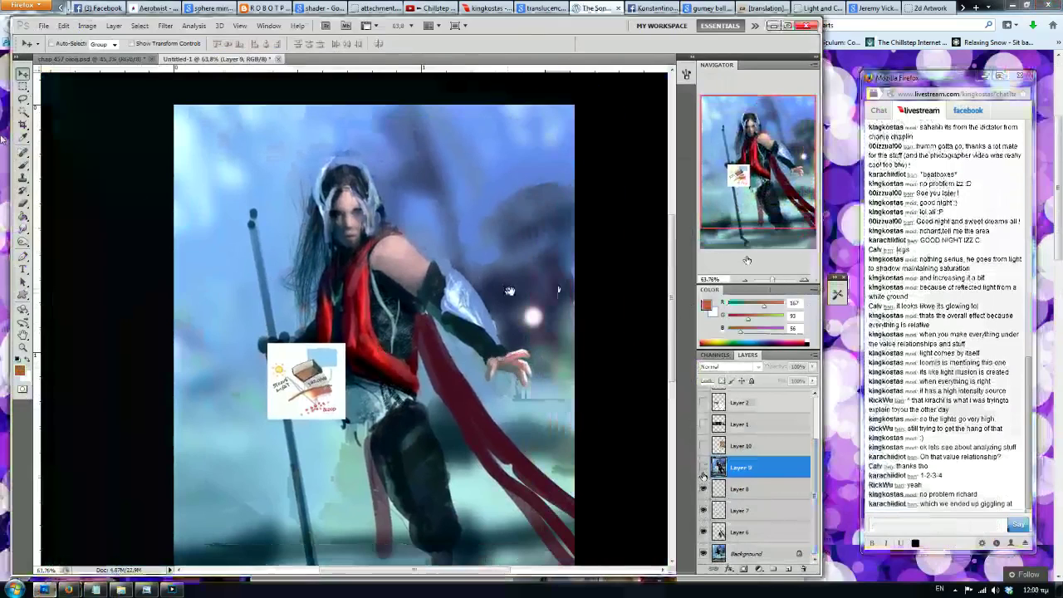
Step: Lasso the glowing light and hand area and copy it onto new Layer 11
left_click(22, 99)
mouse_move(536, 274)
left_mouse_down()
mouse_move(486, 357)
mouse_move(531, 390)
mouse_move(538, 274)
left_mouse_up()
key("ctrl+j")
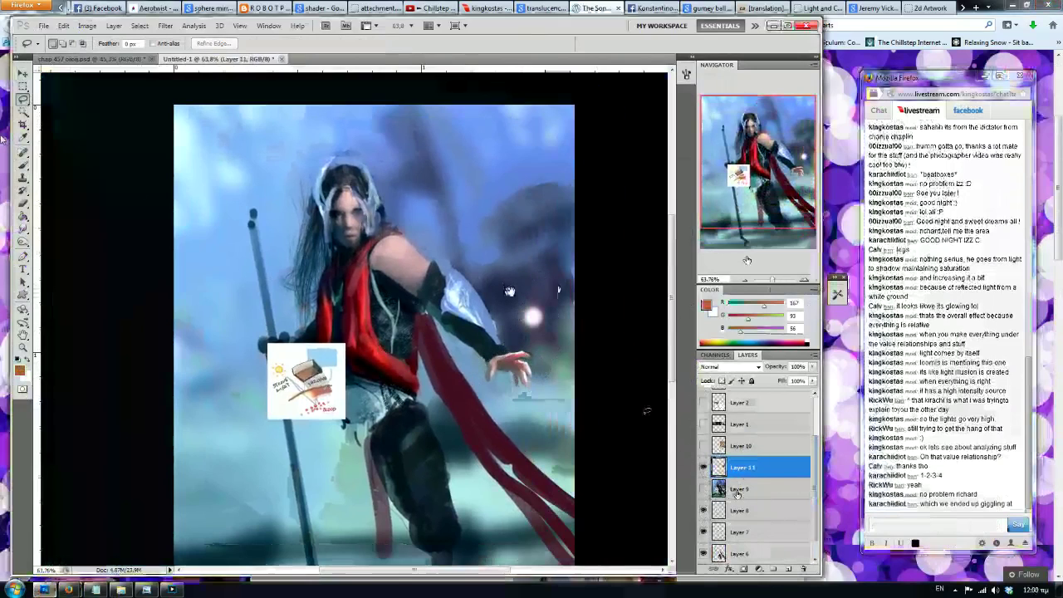
Step: Delete Layer 7 containing the sticky-note image
left_click(704, 532)
left_click(704, 532)
left_click_drag(739, 533, 802, 569)
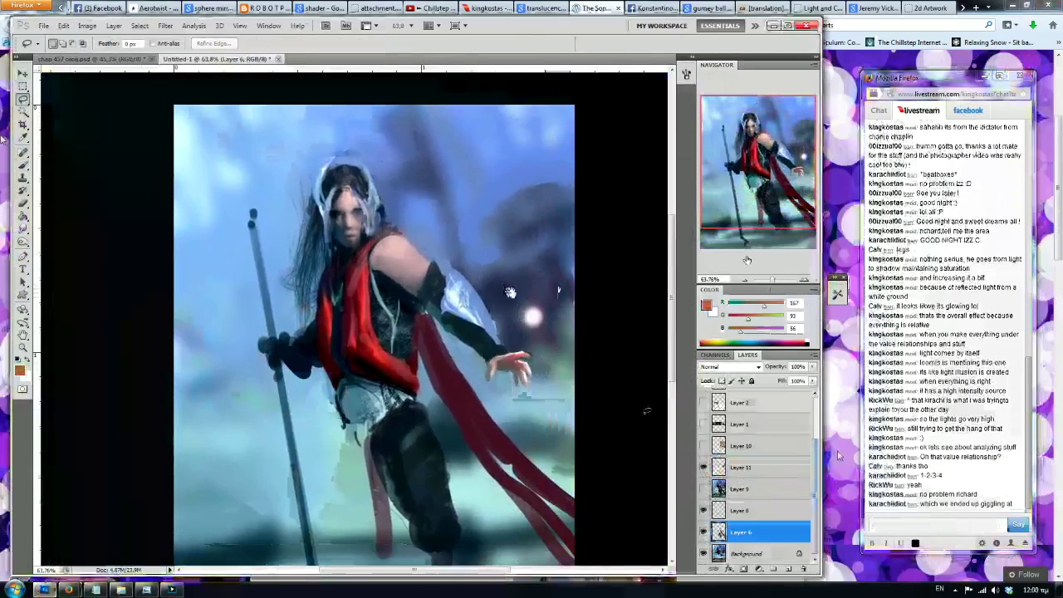
Step: Create a merged copy of all visible layers as new Layer 12
left_click(738, 490)
left_click(718, 489, "ctrl")
left_click(735, 465)
key("ctrl+shift+c")
key("ctrl+v")
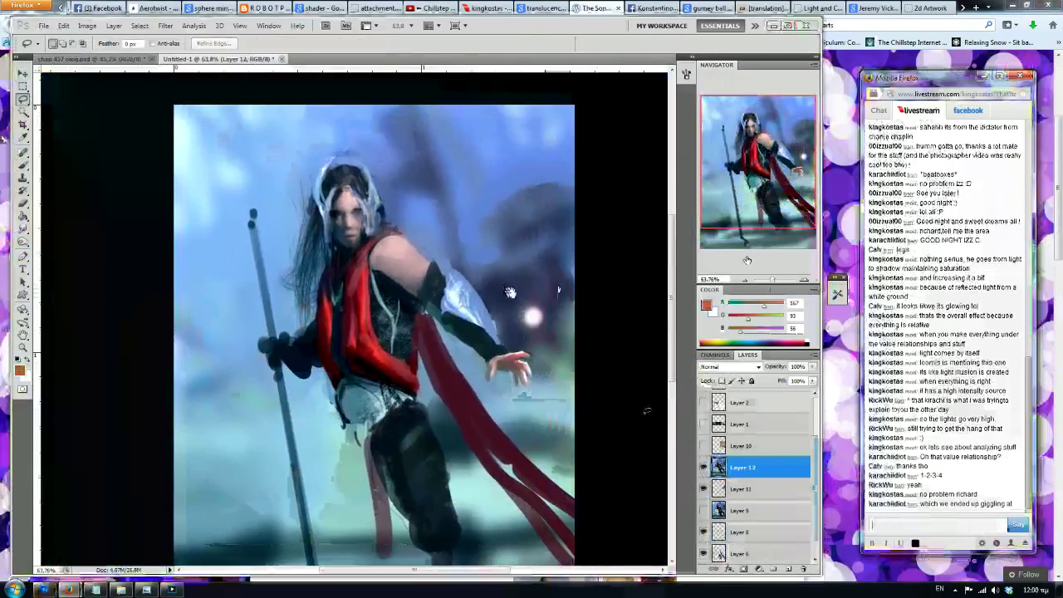
Step: Post chat messages saying focused study means research mode, gathering info as weapons to apply
type("so when you want to do focused studying...")
key("Return")
type("you have to go into resear")
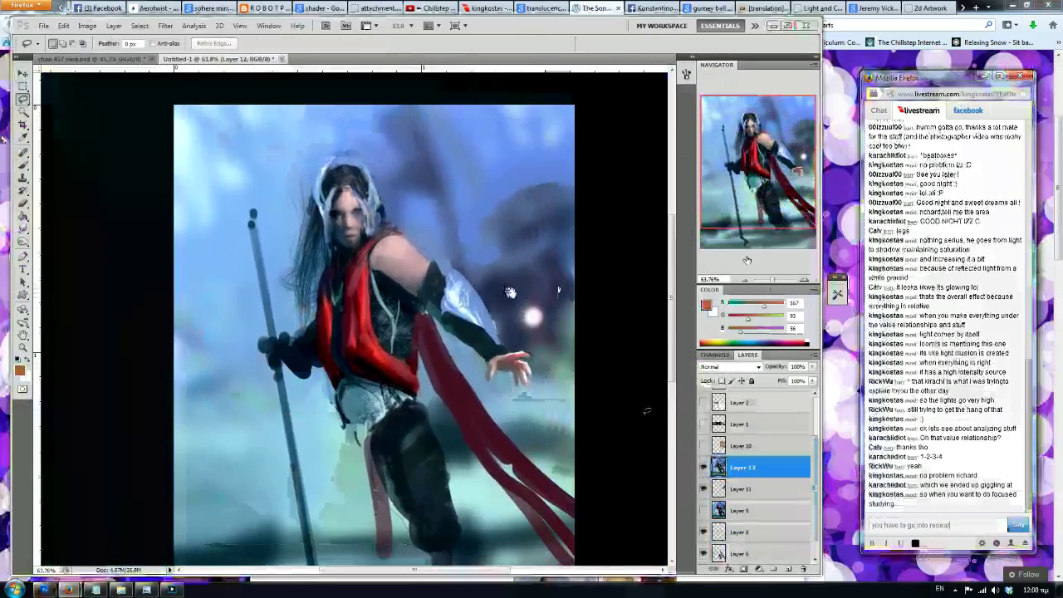
type("ch mode")
key("Return")
type("get")
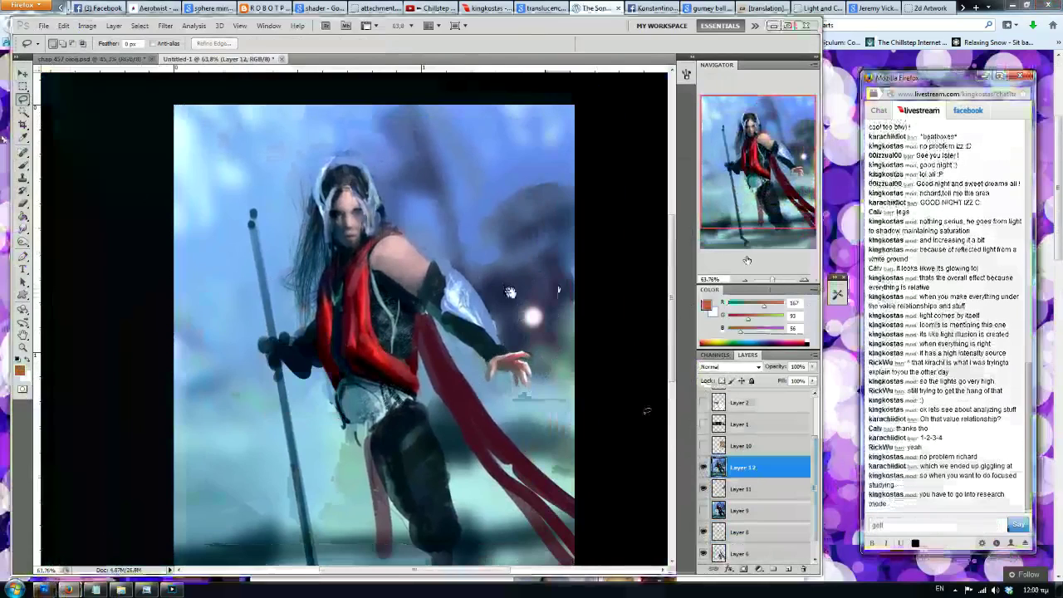
type("ting")
type(" info")
type(" to have a")
type("s weapons to use")
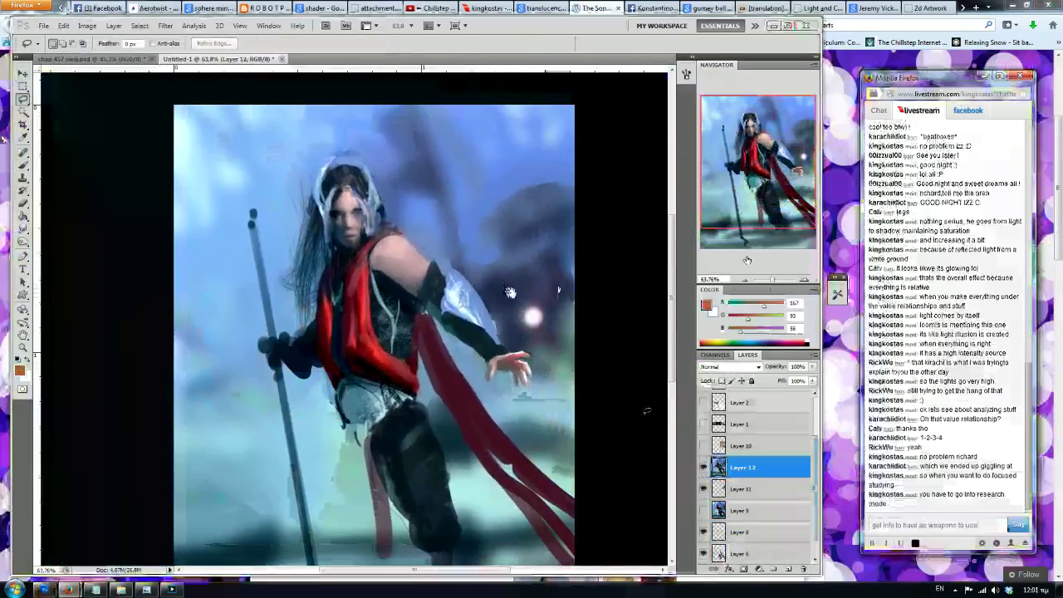
type(" when you try to apply knowledge")
key("Return")
type("there is n")
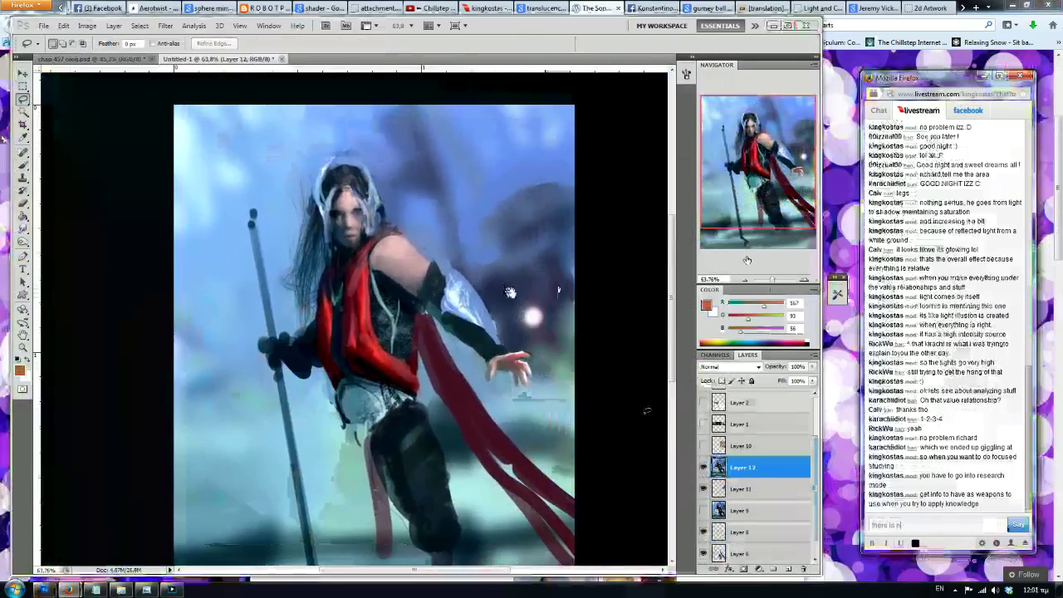
type("otpoint if you dont hav")
type("e something that you tru")
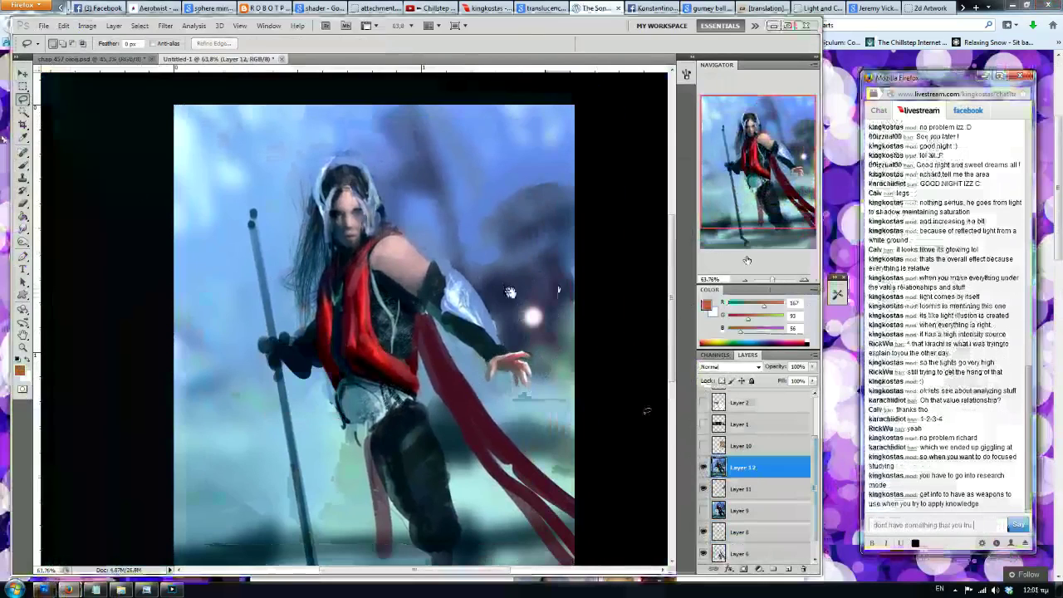
type(" to apply")
key("Return")
type("right?")
key("Return")
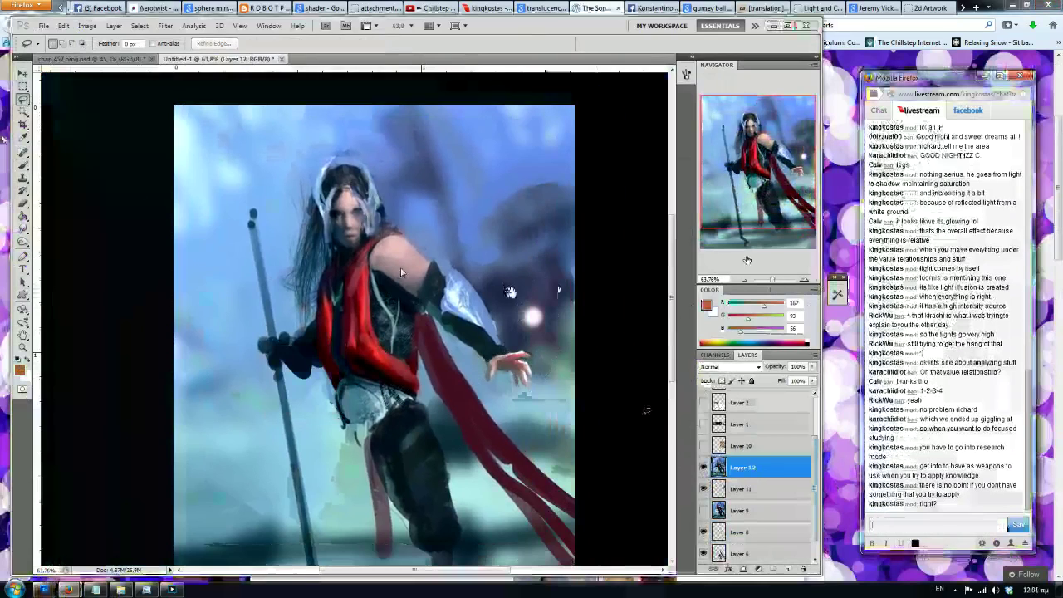
Step: Explain in chat gathering info on highlights and trying them out, then show the cup-comparison layer
left_click(684, 207)
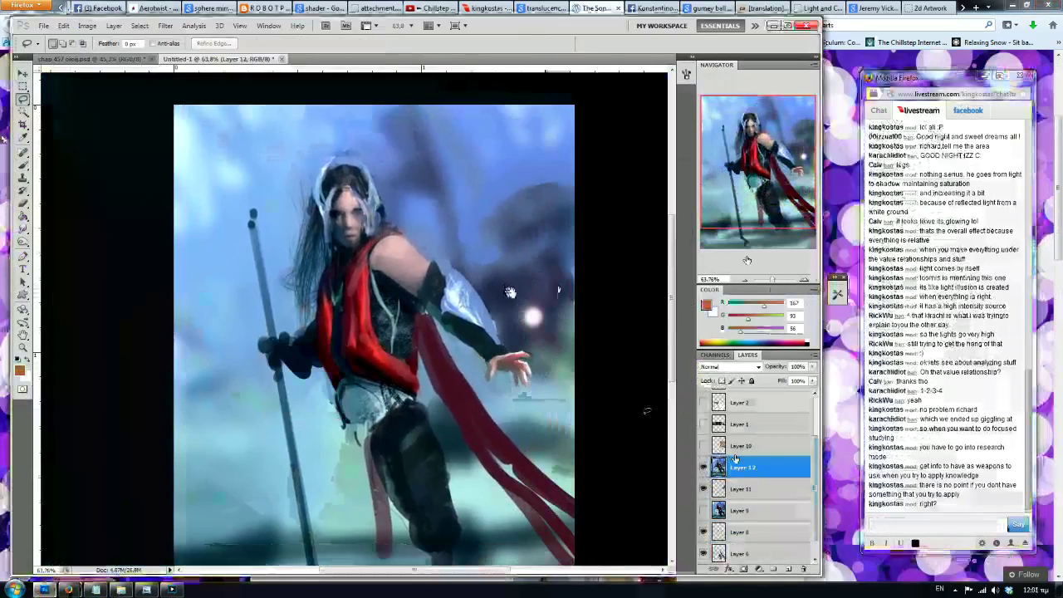
left_click(935, 526)
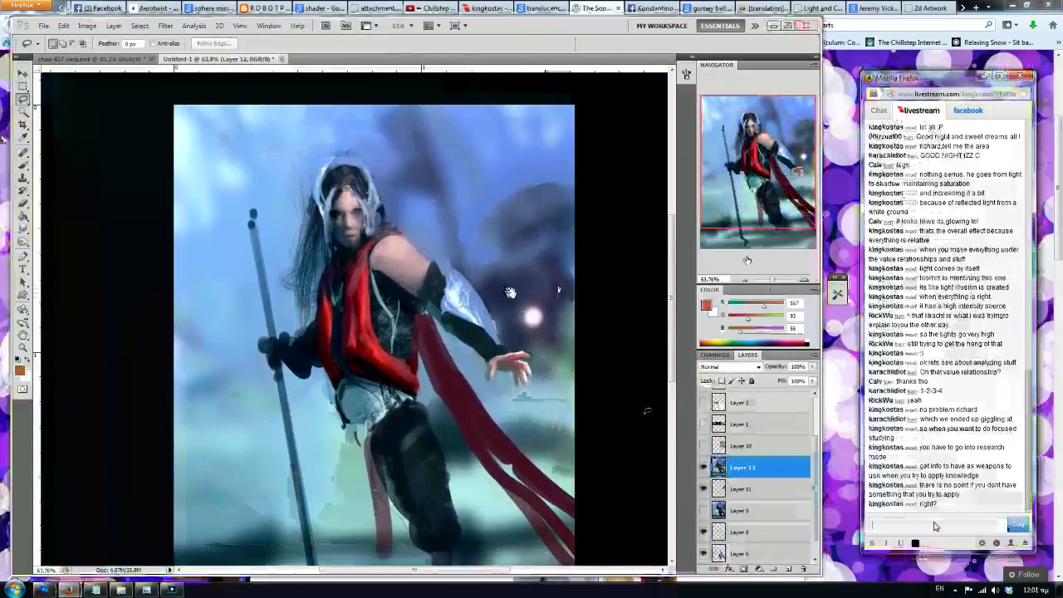
type("so when I was")
type(" searching about")
type(" understanding hig")
type("hli")
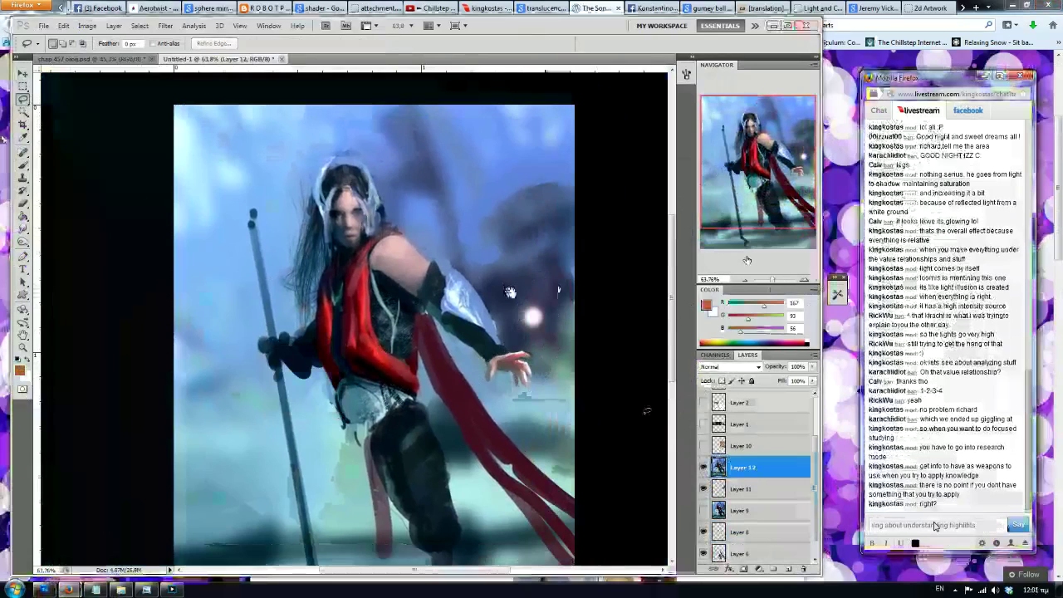
type("ghts")
key("Return")
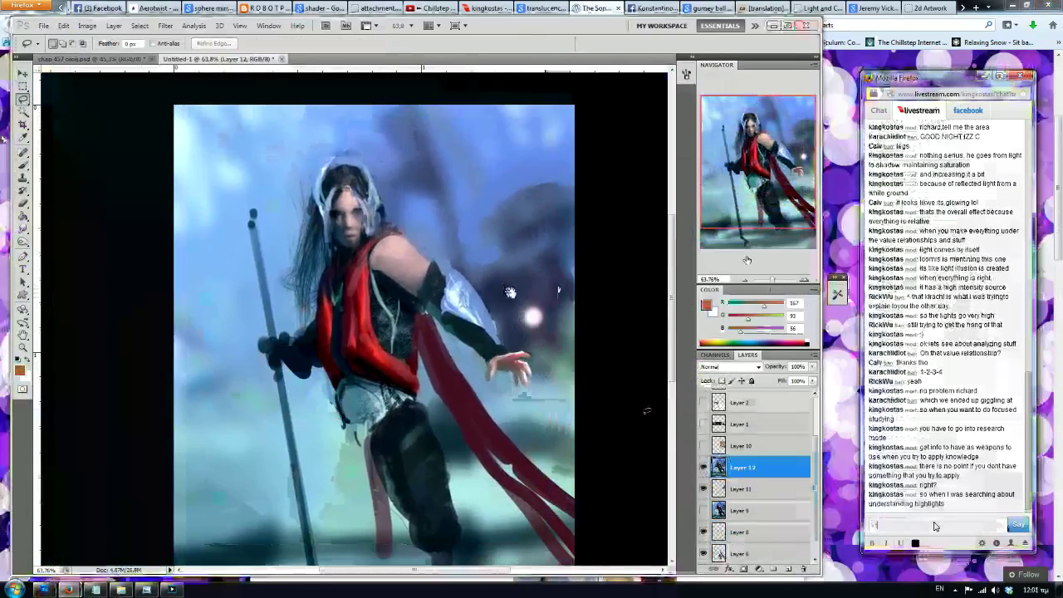
type("i try to gather as mu")
type("ch info on them as possib")
type("le")
key("Return")
type("and then try them out")
key("Return")
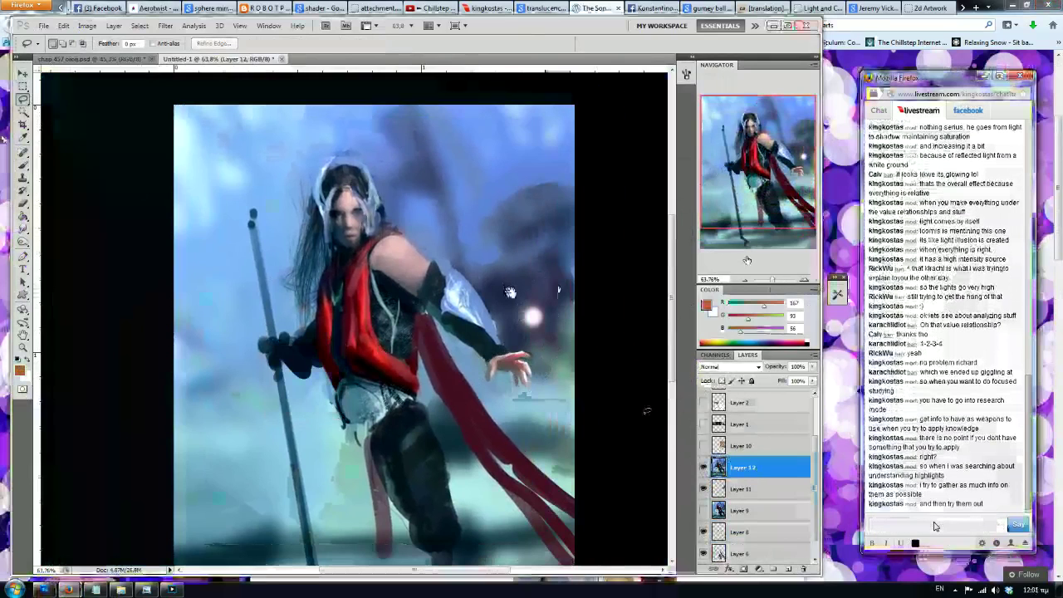
left_click(703, 423)
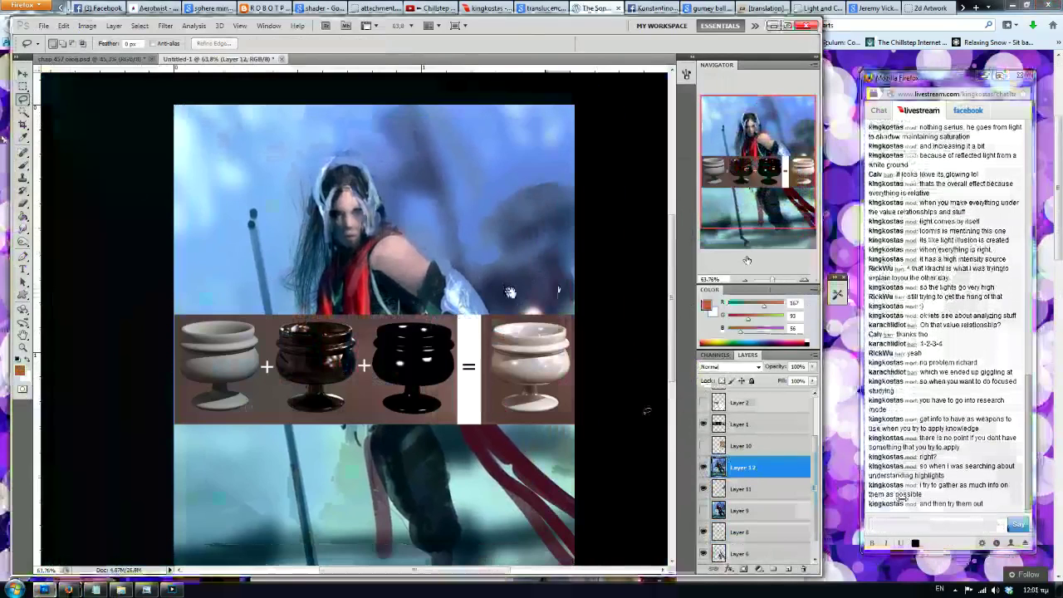
Step: Post chat messages about the render-study article and gathering bits of information from searches
left_click(898, 524)
type("for eample this image ")
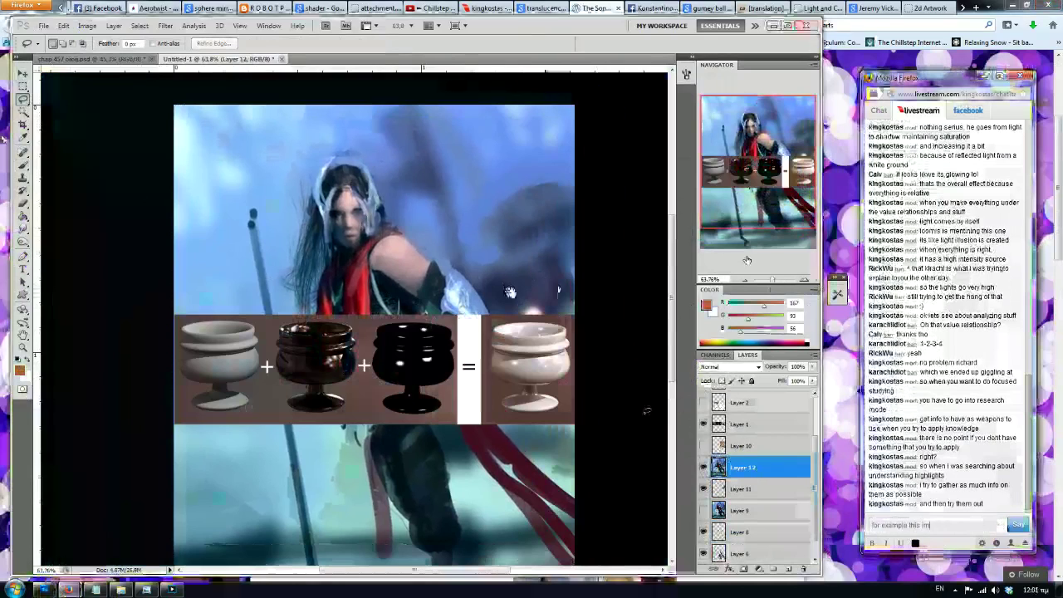
type("is from an article that analyses")
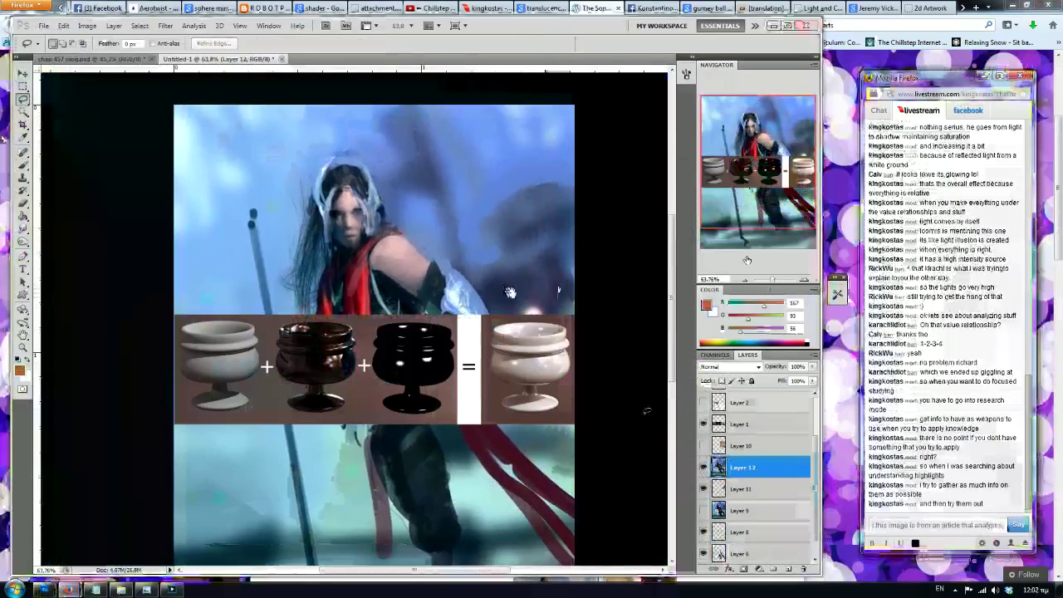
type(" basic render st")
key("Return")
type("and")
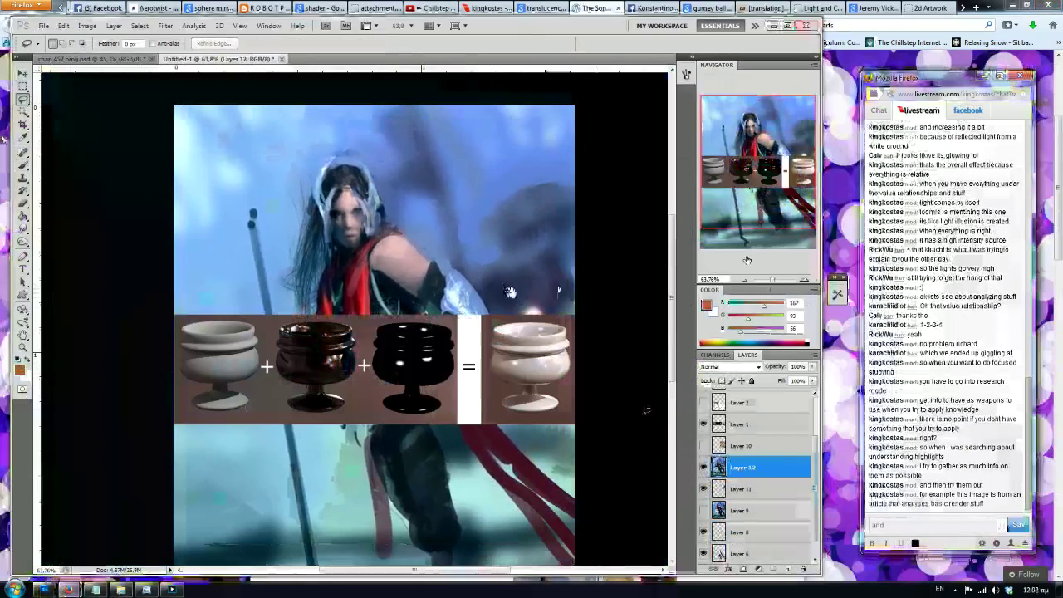
type(" inside these there")
type(" is some")
type("highlights")
key("Return")
type("everything from")
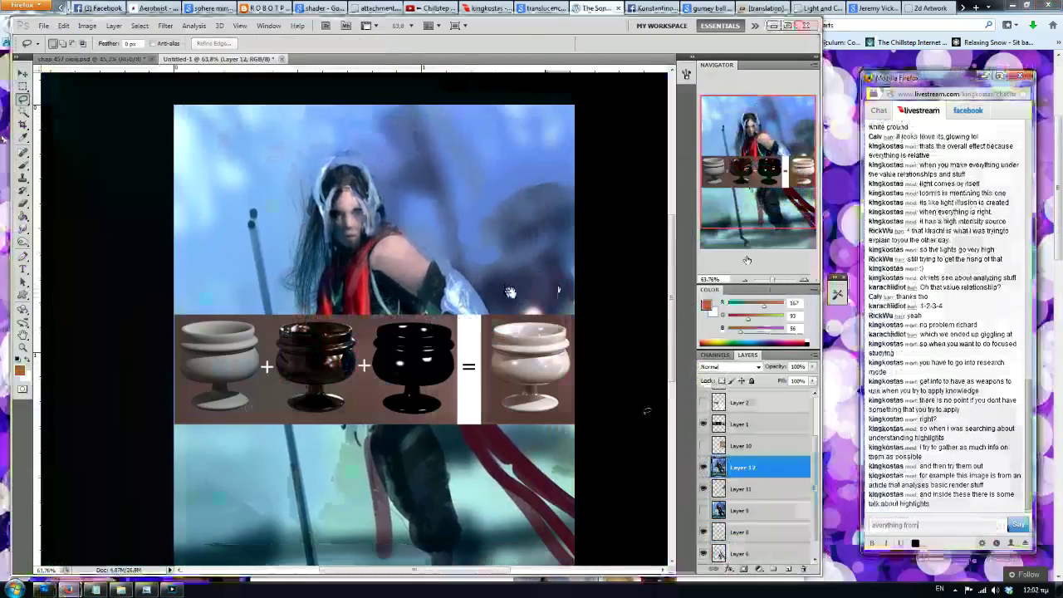
type(" simple google searches and s")
type("tuff can")
type(" containi")
type("ts and ")
type("bytes")
type(" of info")
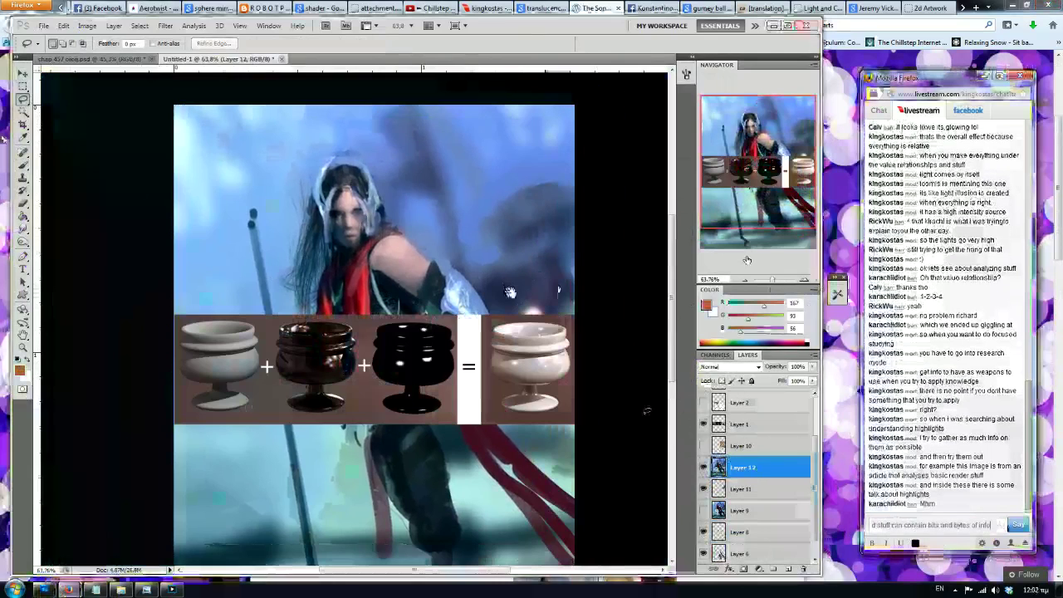
type("rma")
key("Return")
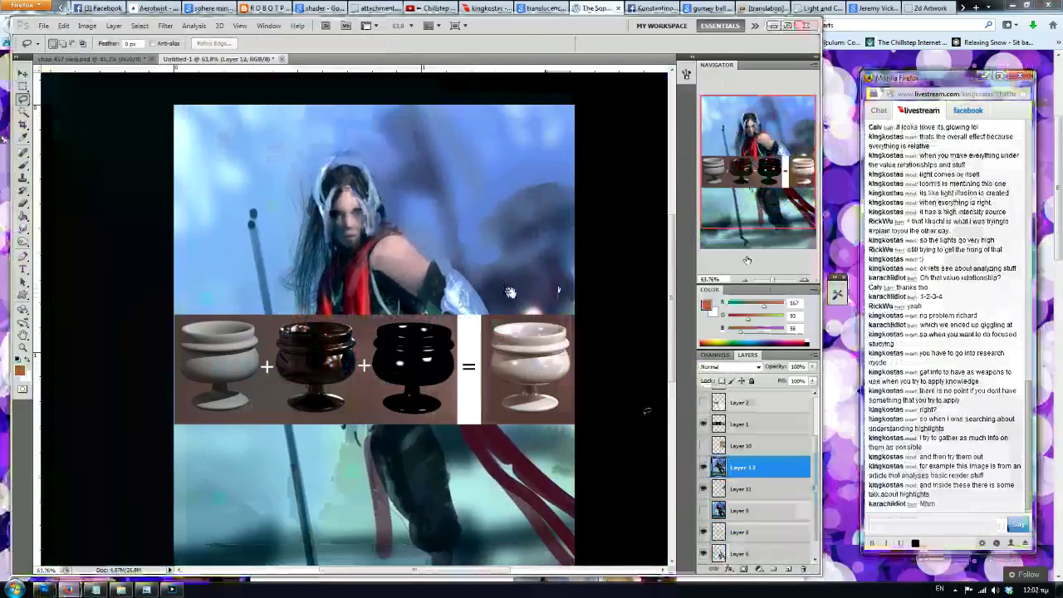
type("the more you gath")
type("er and und")
type("erstanding the")
key("Return")
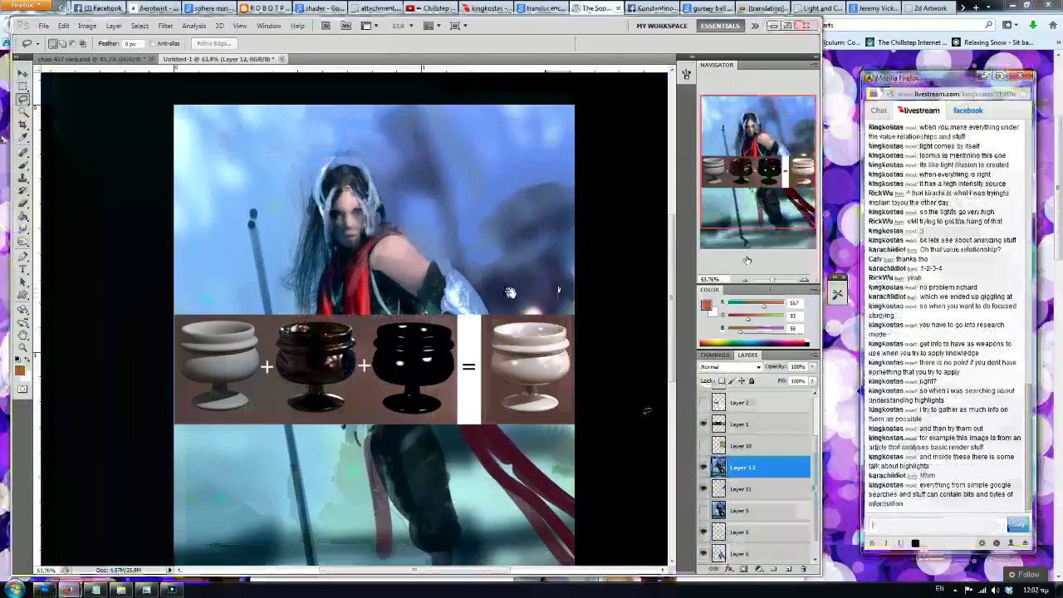
type("the better")
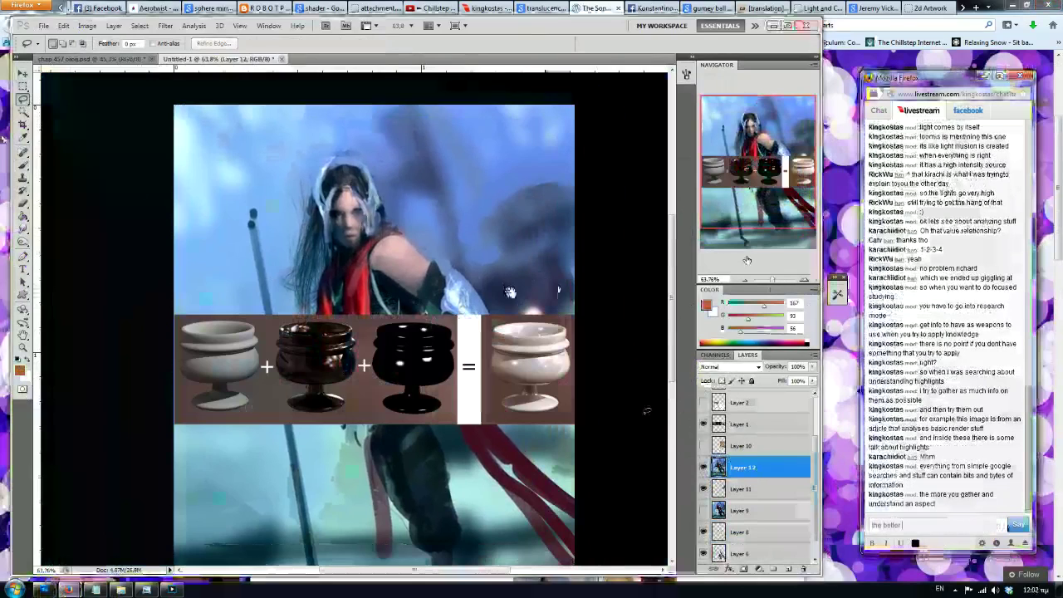
type(" stuff you have when you")
type("to apply")
key("Return")
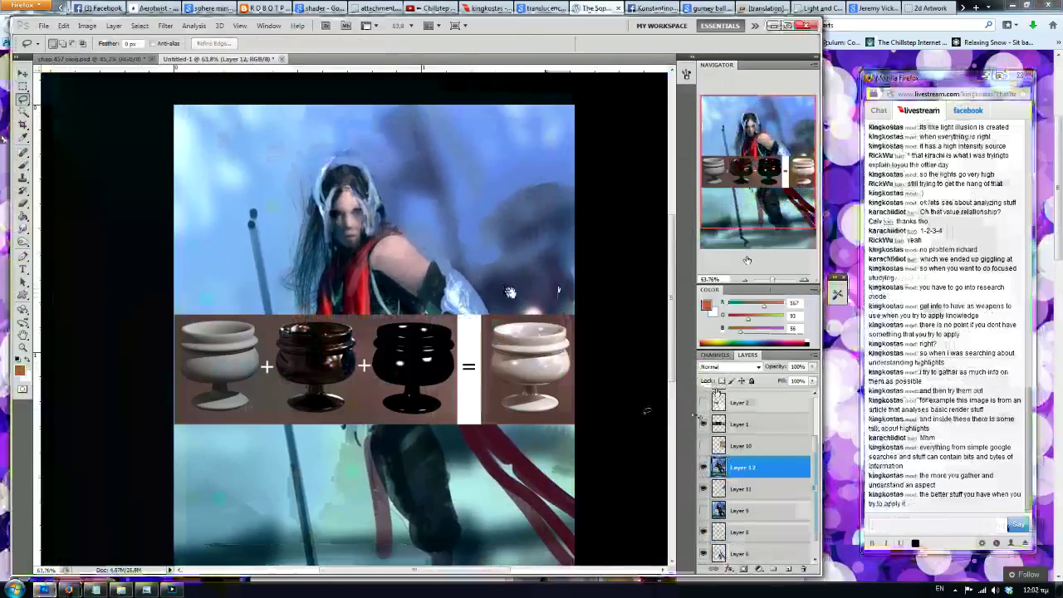
Step: Advise checking photos for what you researched, then start a new Firefox tab toward Pinterest
left_click(888, 530)
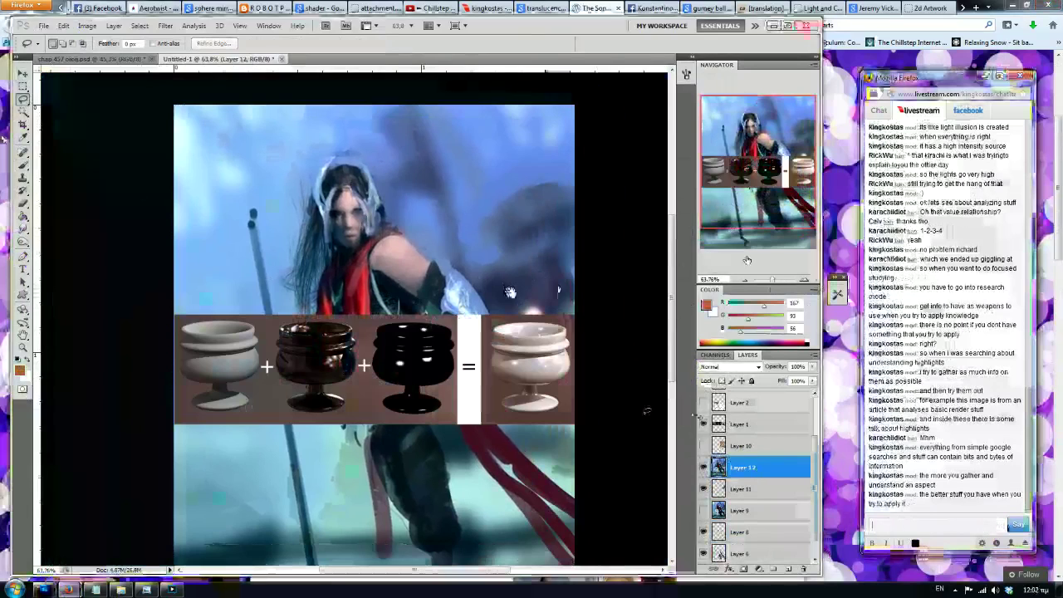
type("then")
type(" after you gather info")
type(" you may dont want")
type(" to paint but trying to i")
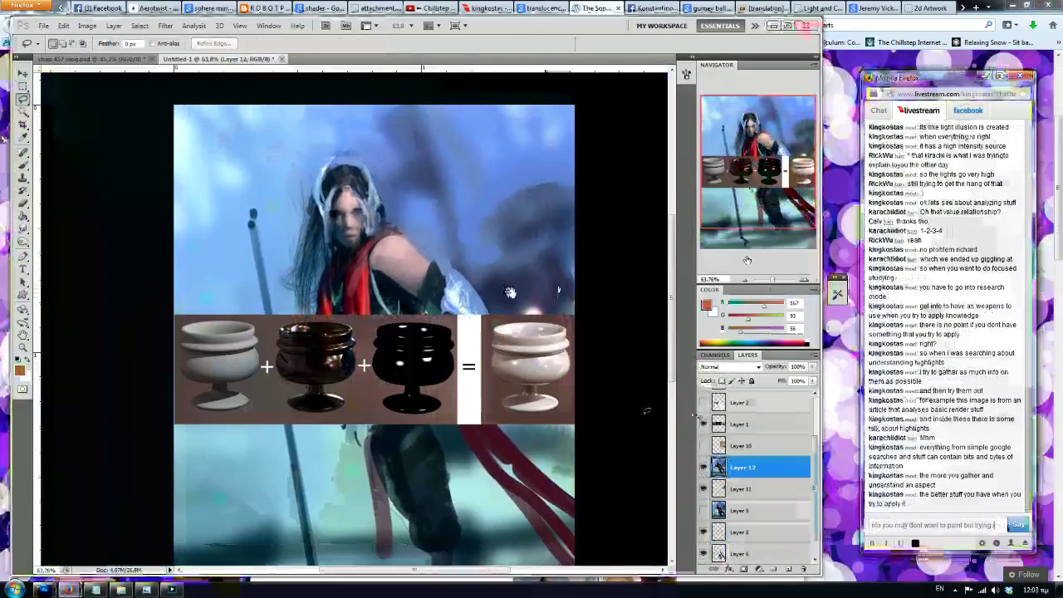
type("dentify from photos or life")
key("Return")
type("so you can check pho")
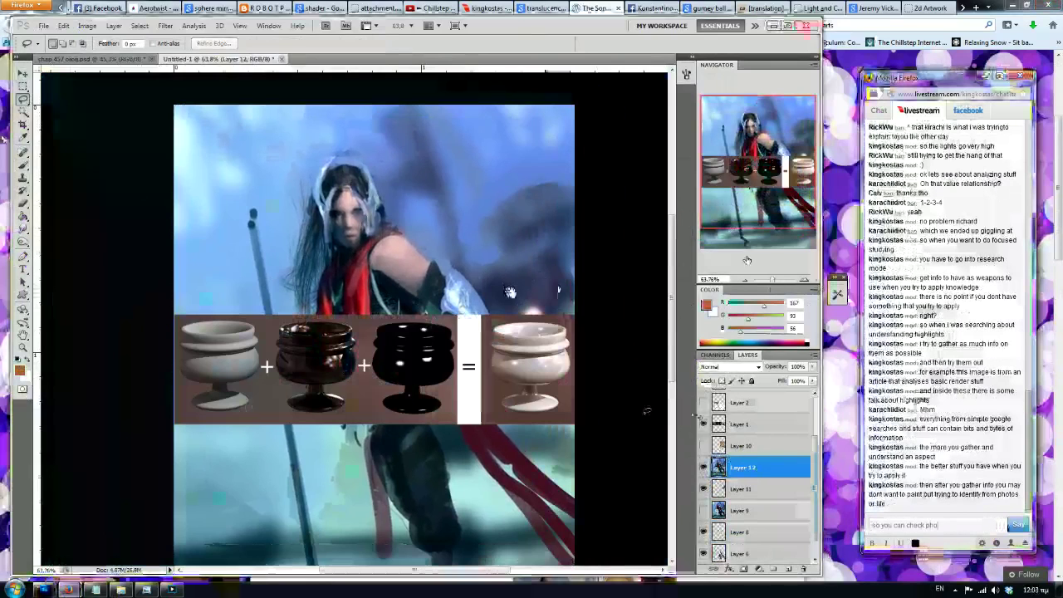
type("tos and try to find if what you searched")
key("Return")
type("apllied inthese images")
key("Return")
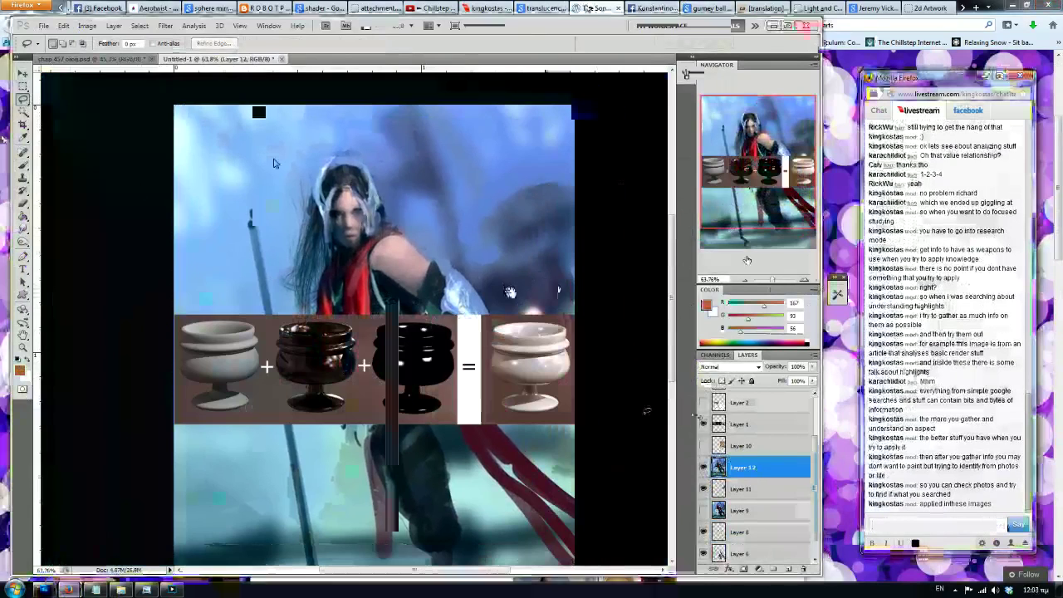
left_click(975, 7)
type("pinterest.com/")
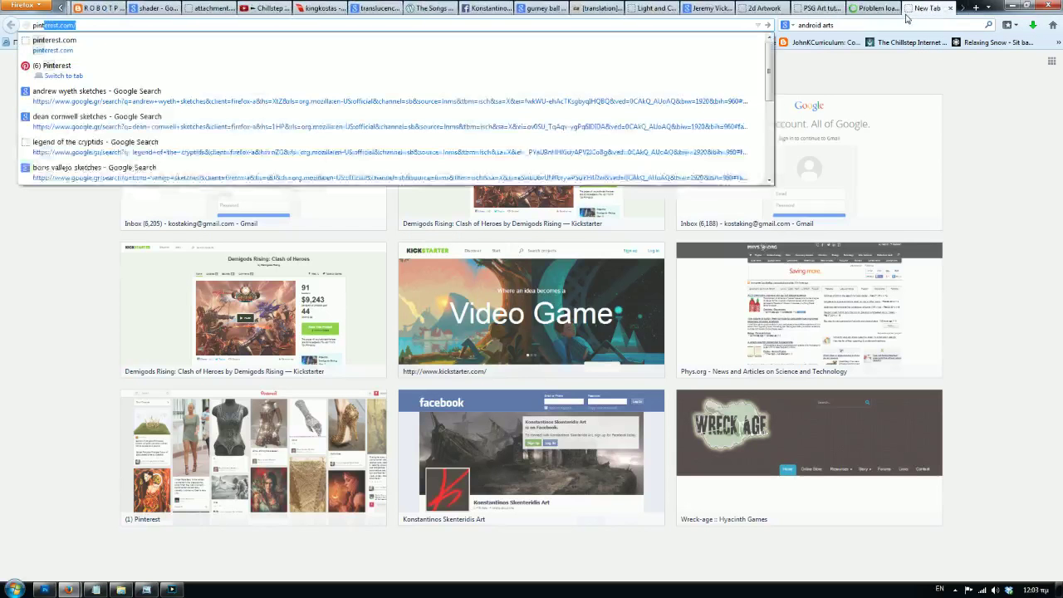
Step: Load pinterest.com to bring up the home feed of portrait reference pins
key("Return")
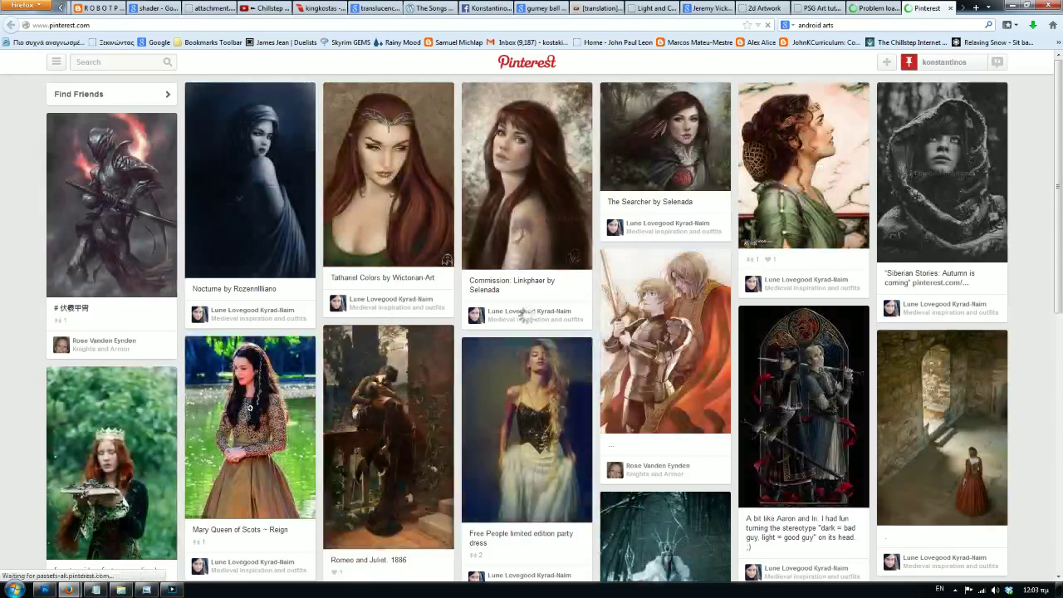
Step: Open the Free People party dress pin and note in chat where light makes highlights and shadows
left_click(516, 411)
mouse_move(69, 589)
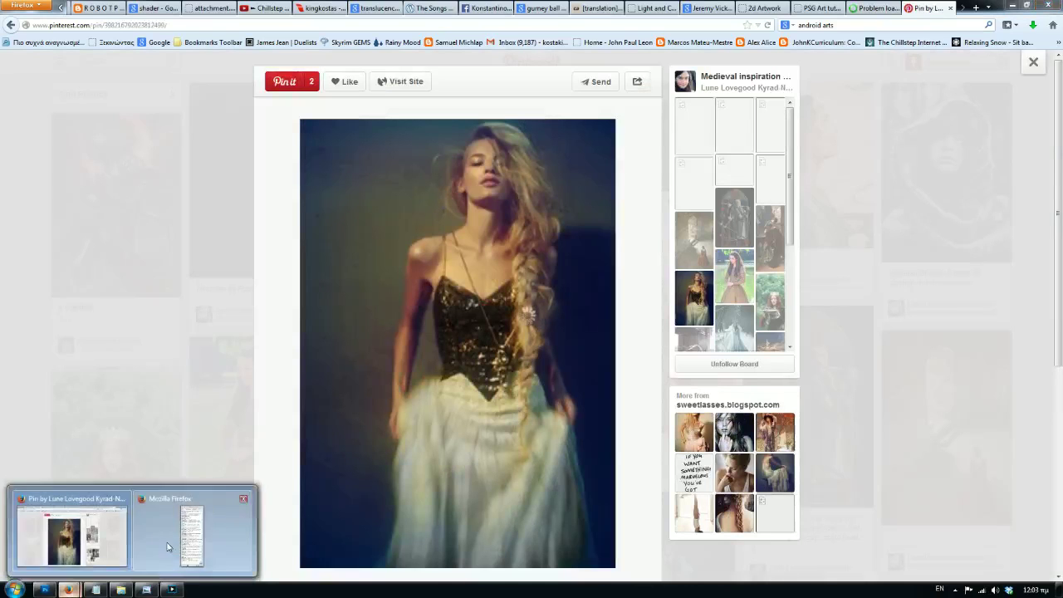
left_click(191, 531)
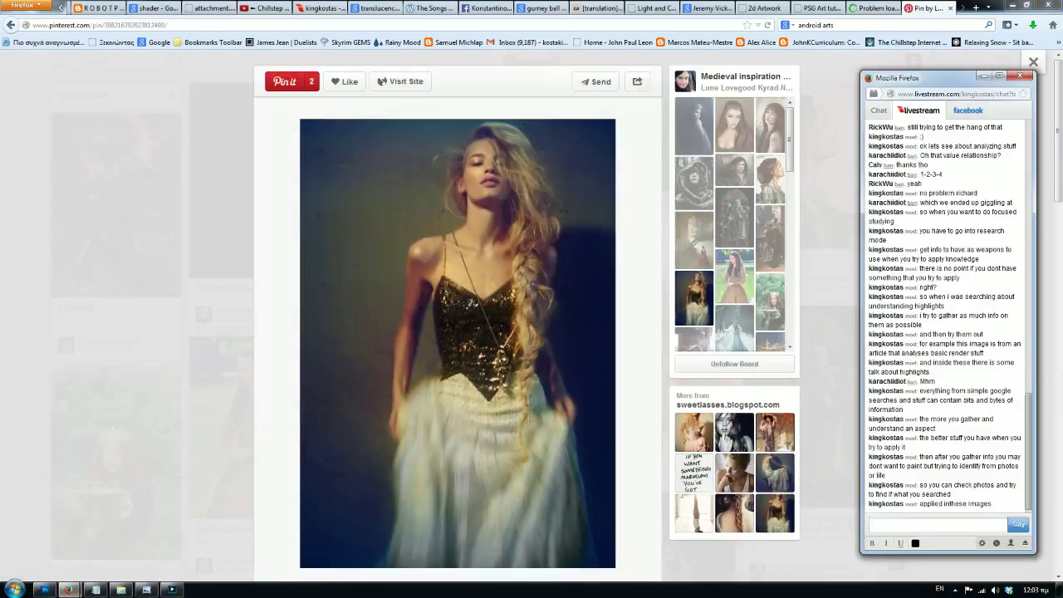
type("you can see gigh")
type("light")
type("s where the light hits")
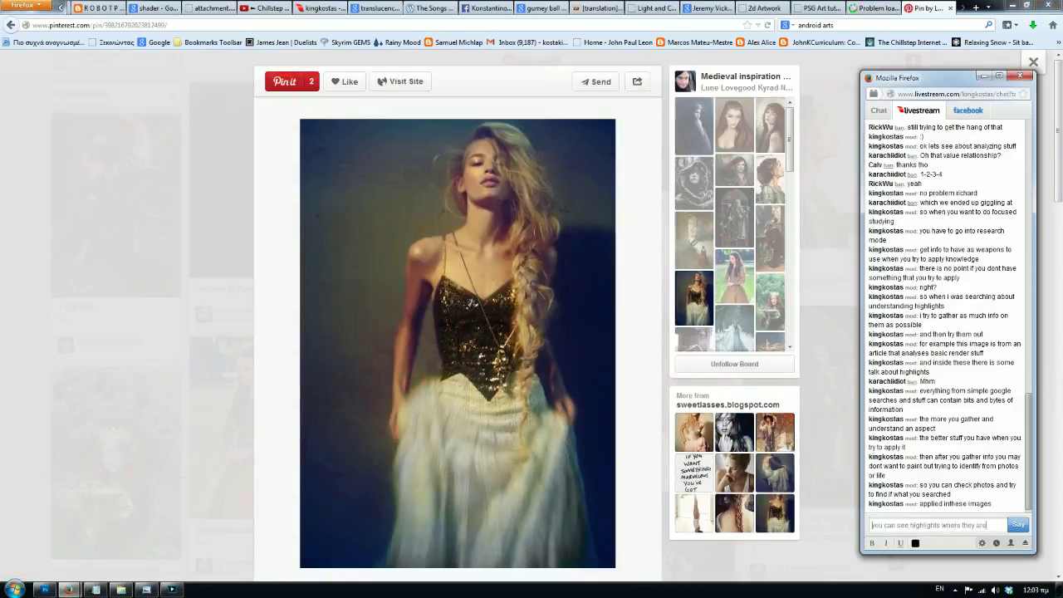
key("Return")
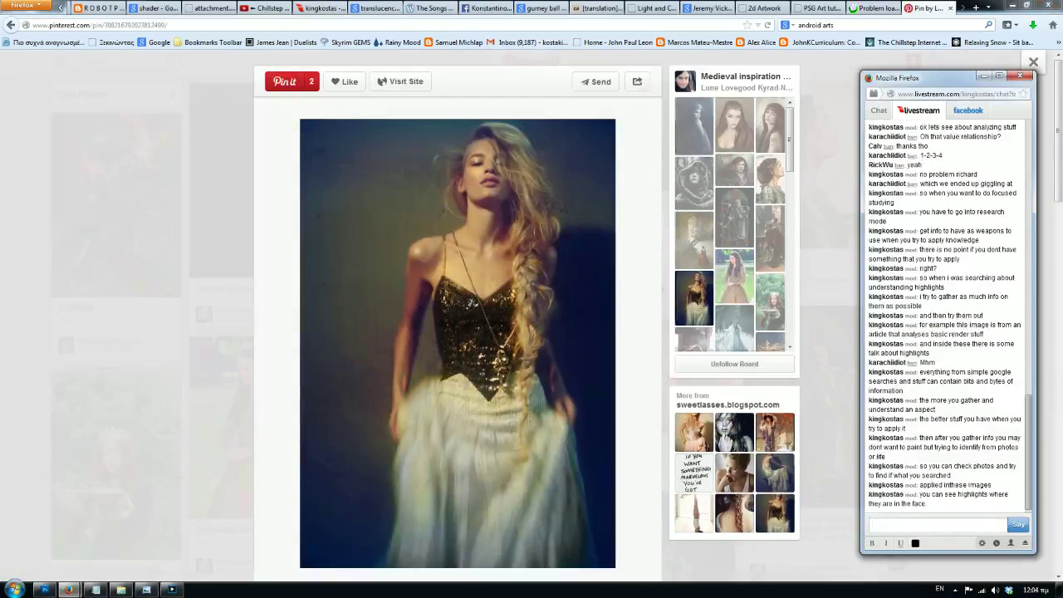
type("and shadows")
key("Return")
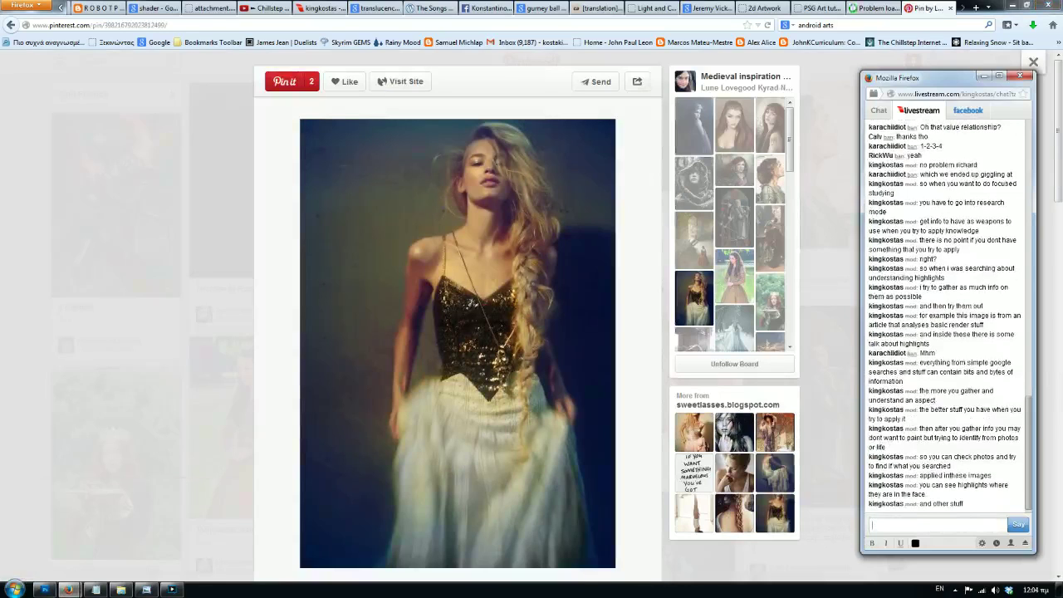
Step: Send chat replies about shiny spots, being new, and how to share, then return to Pinterest
type("you see in thes")
type("ots and such")
key("Return")
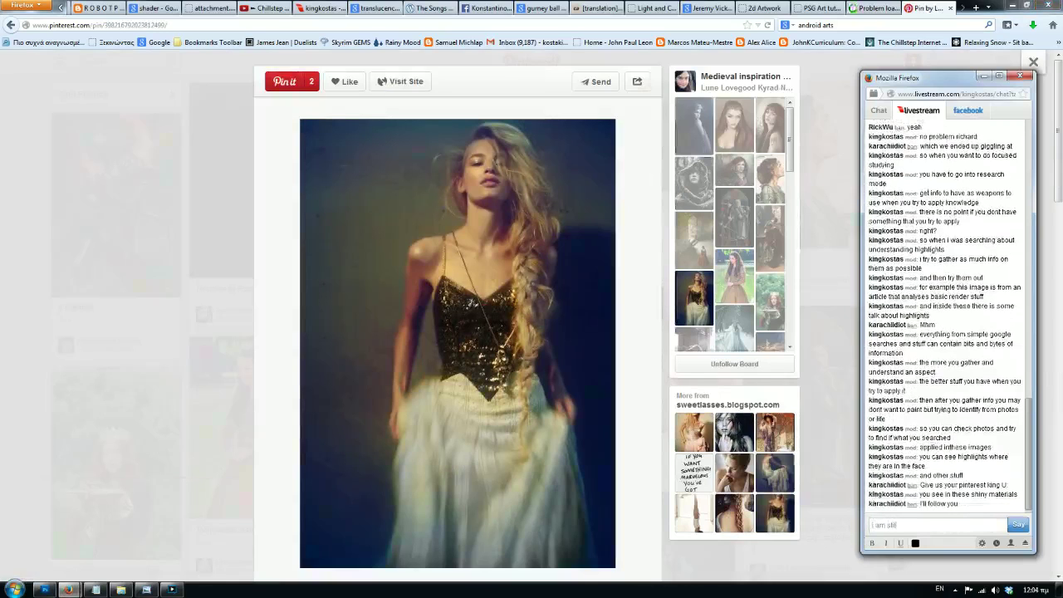
type("i am still new on it mate")
key("Return")
type("how do i give")
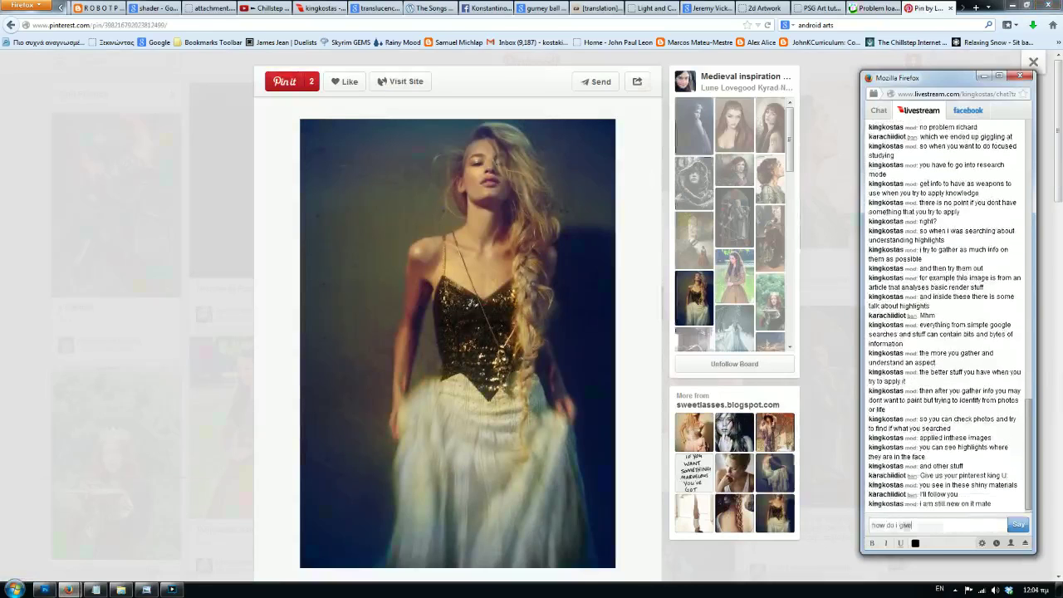
key("Return")
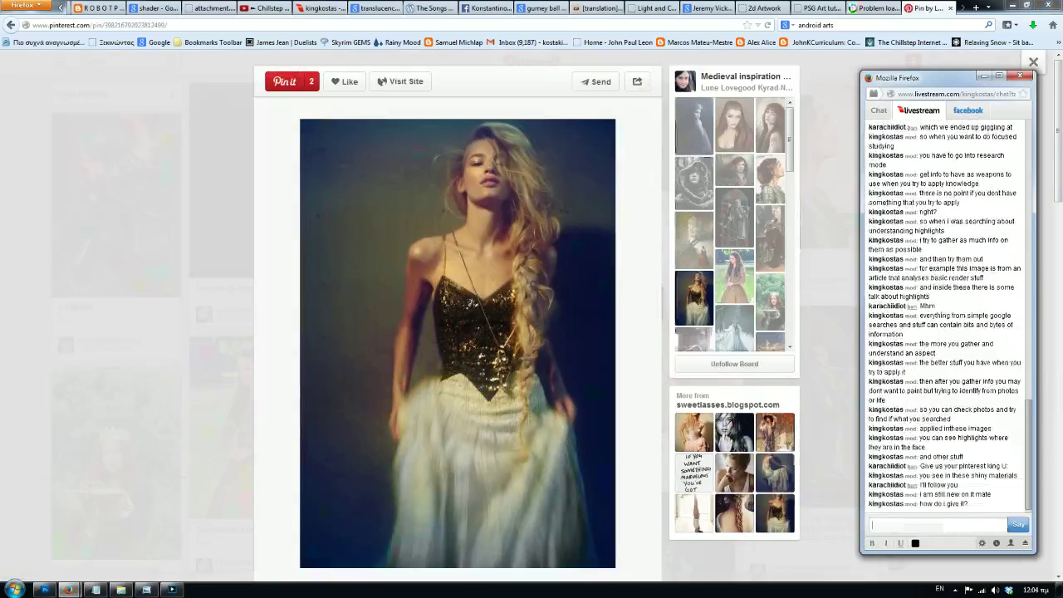
left_click(834, 203)
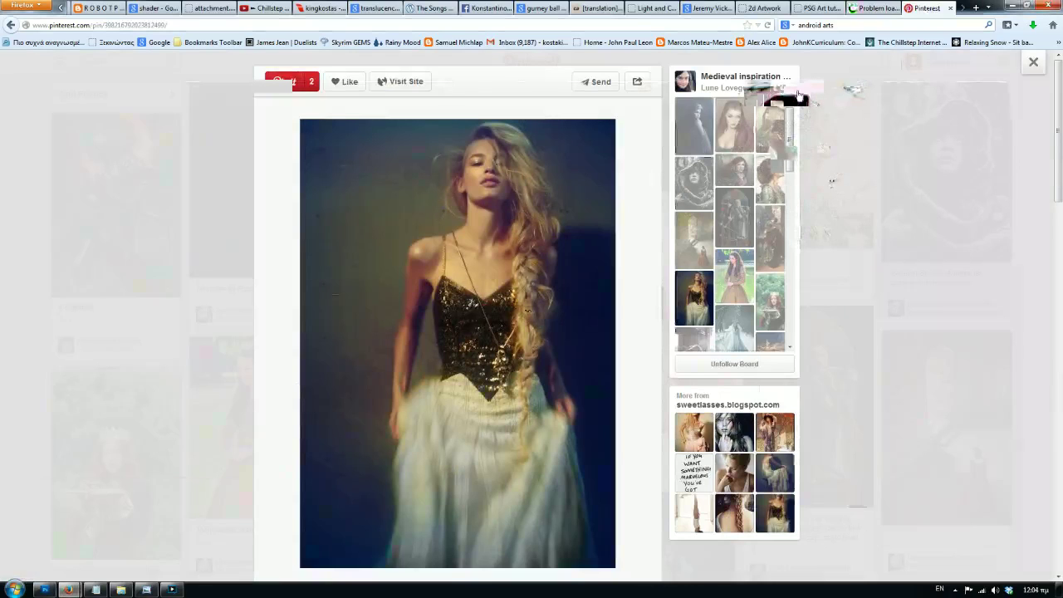
mouse_move(945, 65)
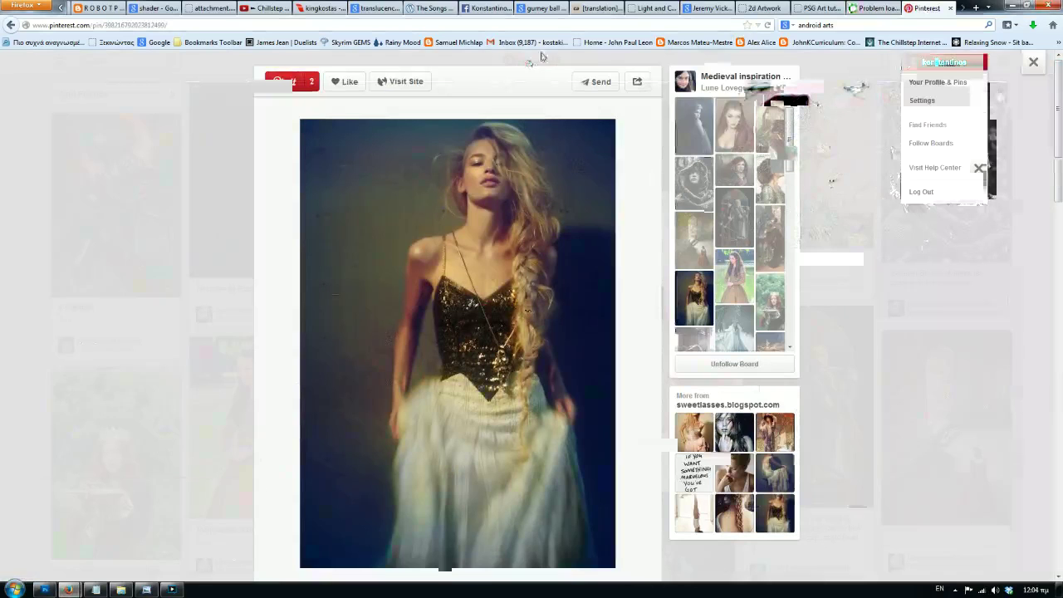
Step: Open the Pinterest profile page and paste its link into the live stream chat
left_click(934, 86)
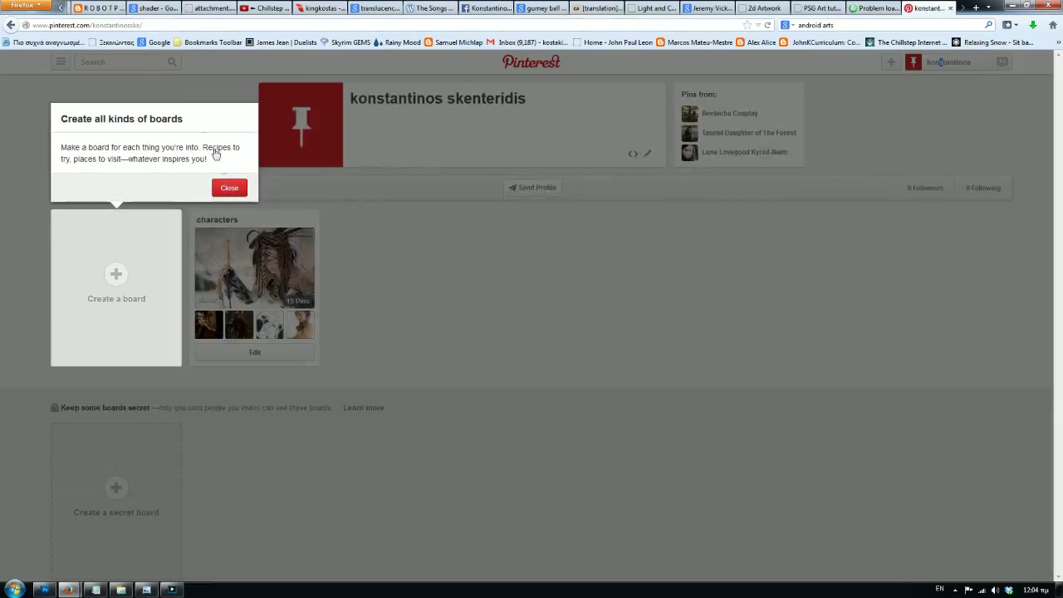
left_click(242, 181)
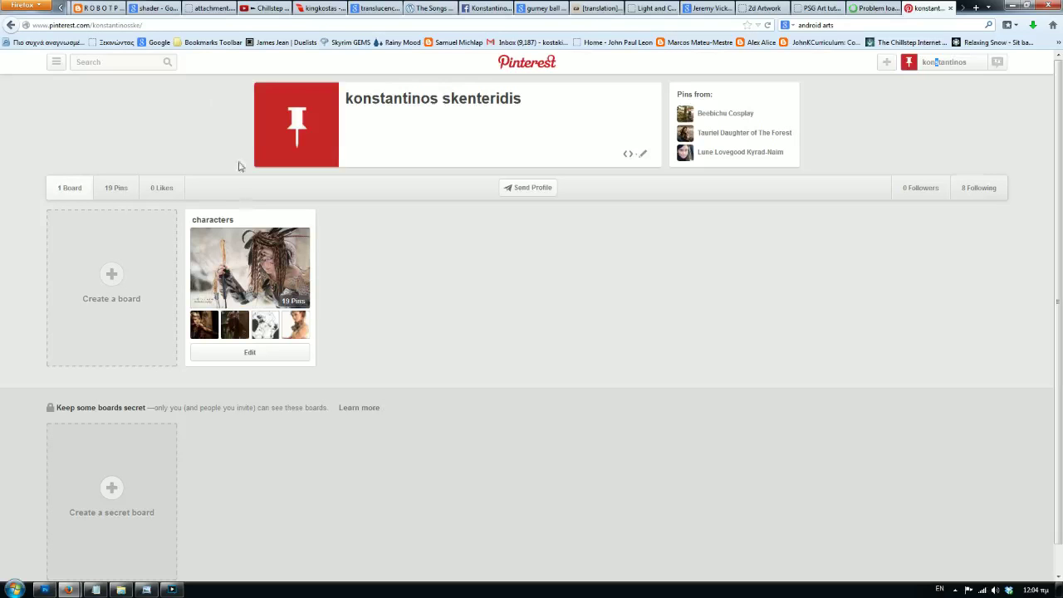
left_click(171, 24)
key("ctrl+c")
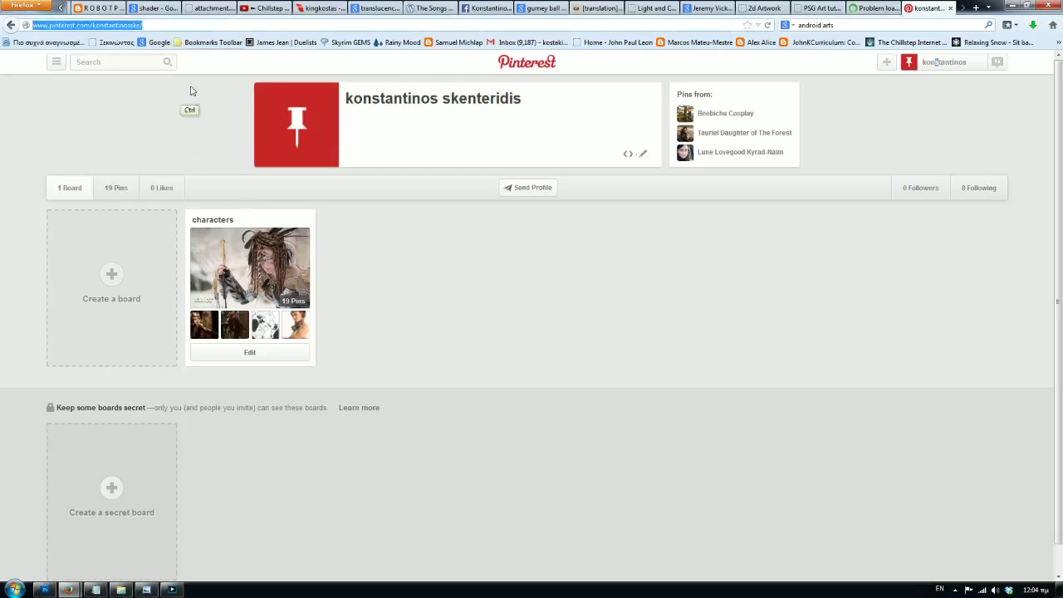
mouse_move(97, 591)
left_click(83, 532)
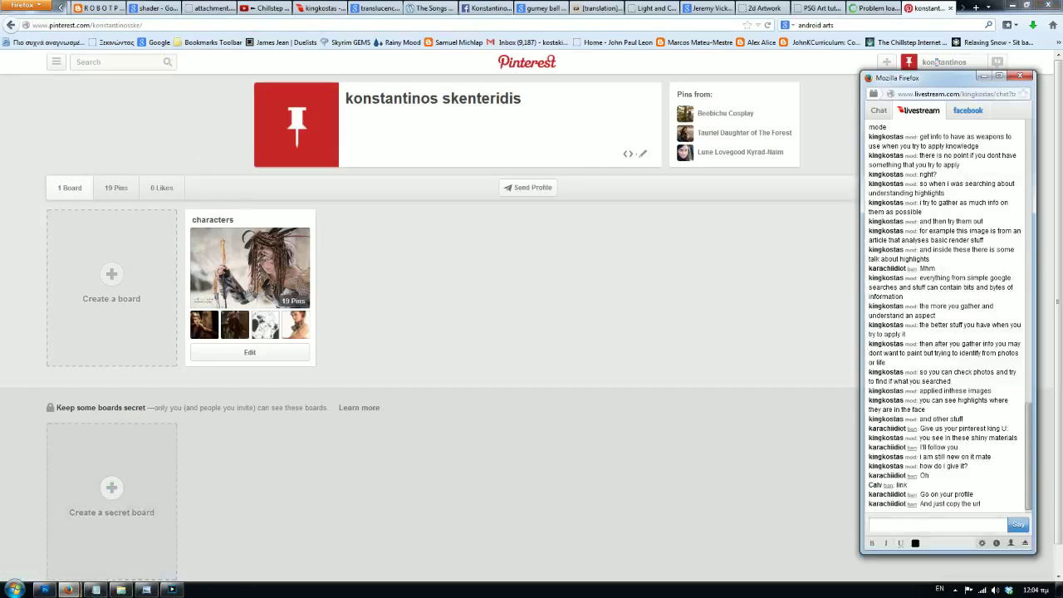
key("ctrl+v")
key("Return")
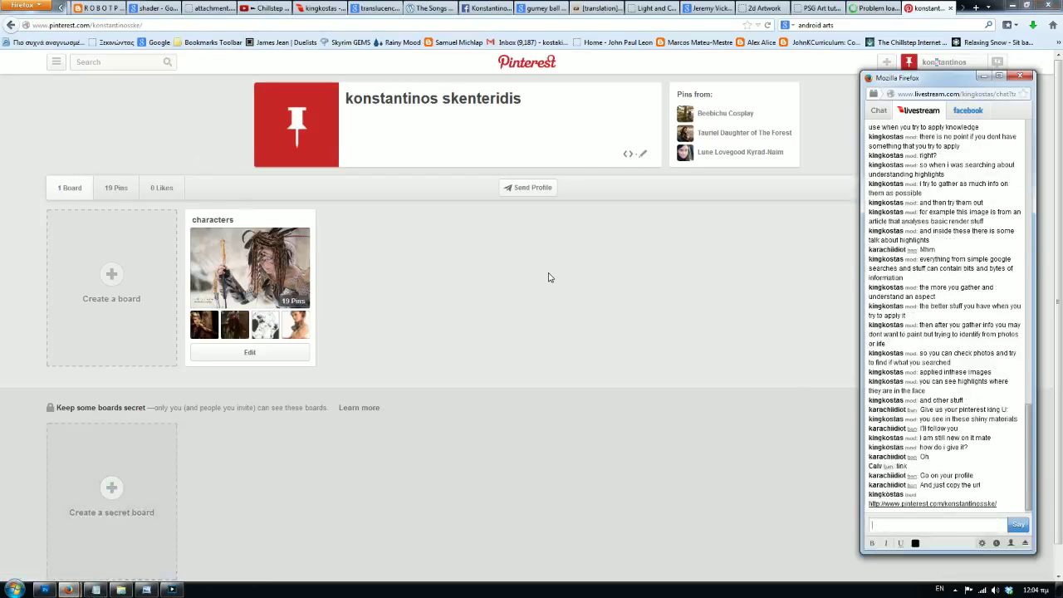
Step: Return to the Pinterest profile and go back to the home feed
left_click(926, 9)
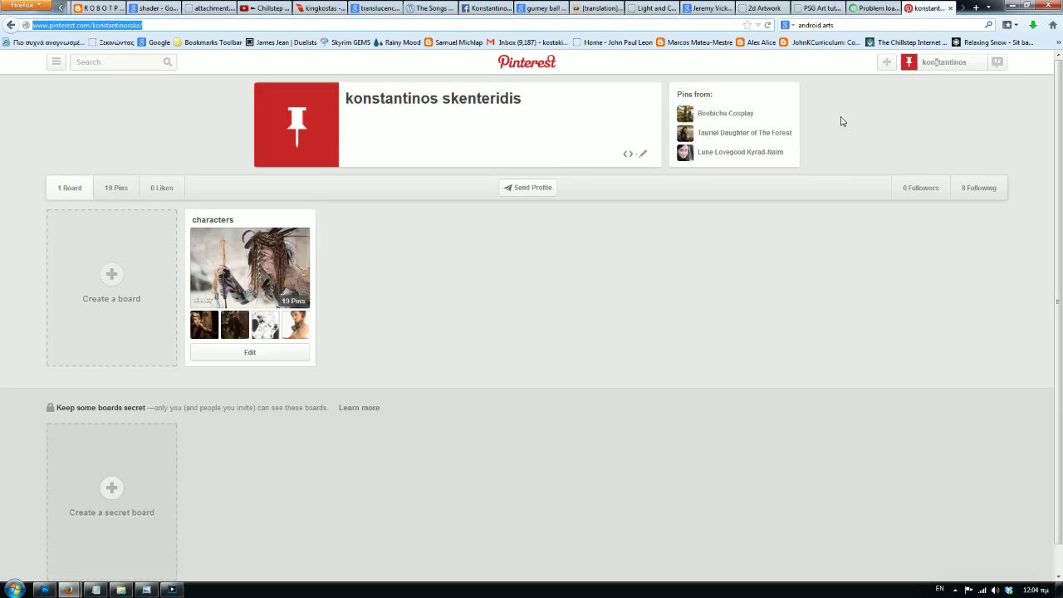
left_click(252, 250)
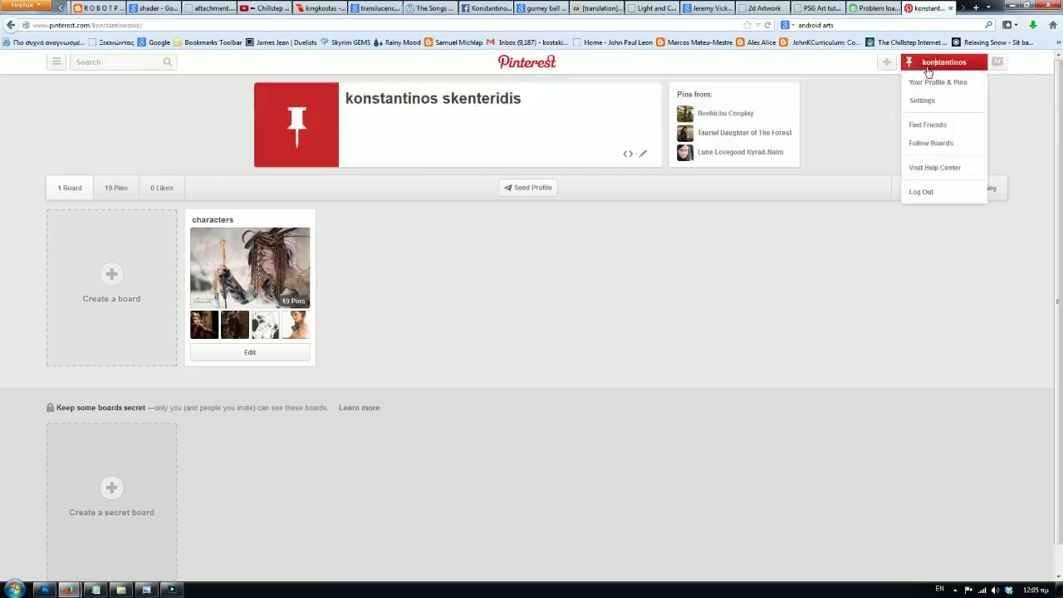
left_click(521, 63)
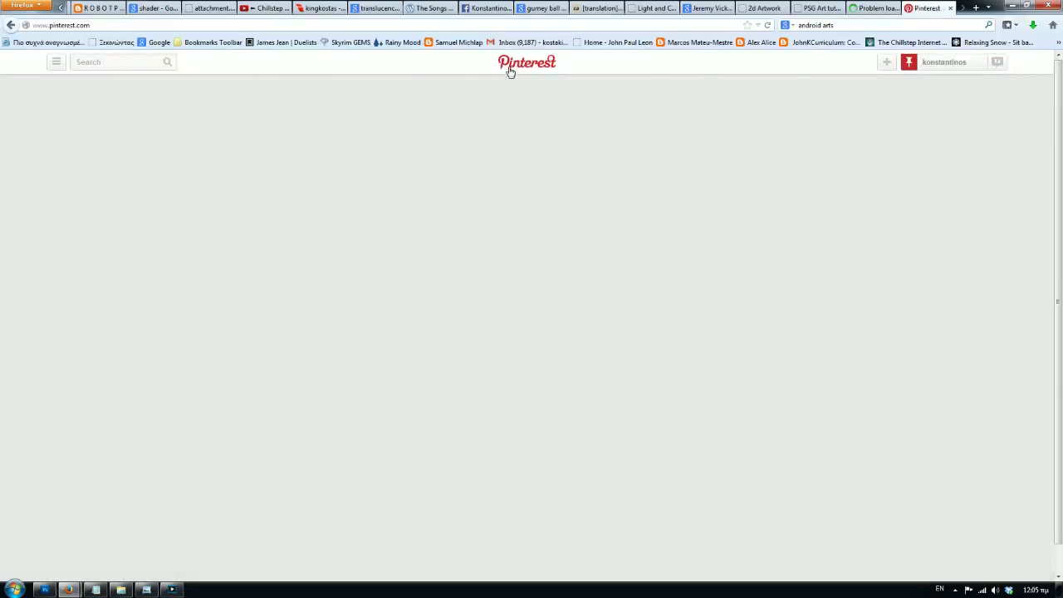
Step: Close the failed-image tab and open the crowned red-haired forest-maiden pin
left_click(876, 10)
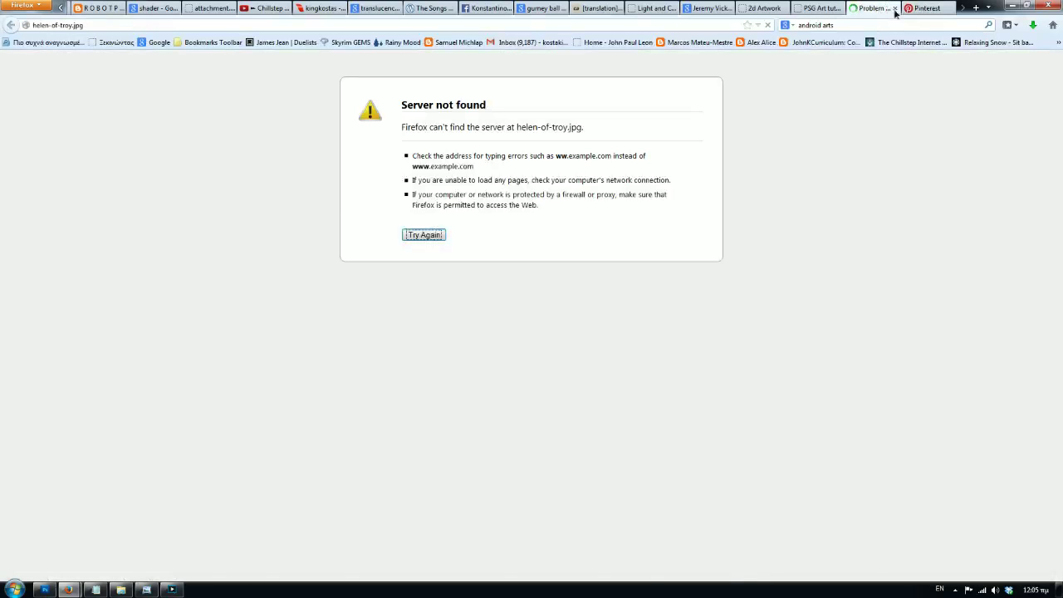
left_click(894, 8)
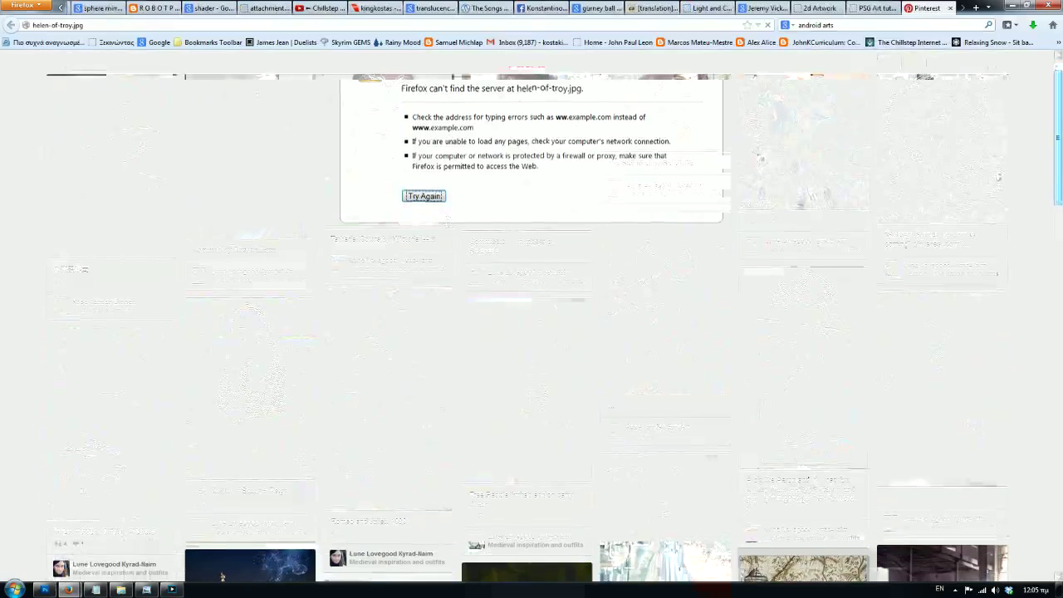
scroll(222, 577, "down", 3)
scroll(532, 332, "down", 2)
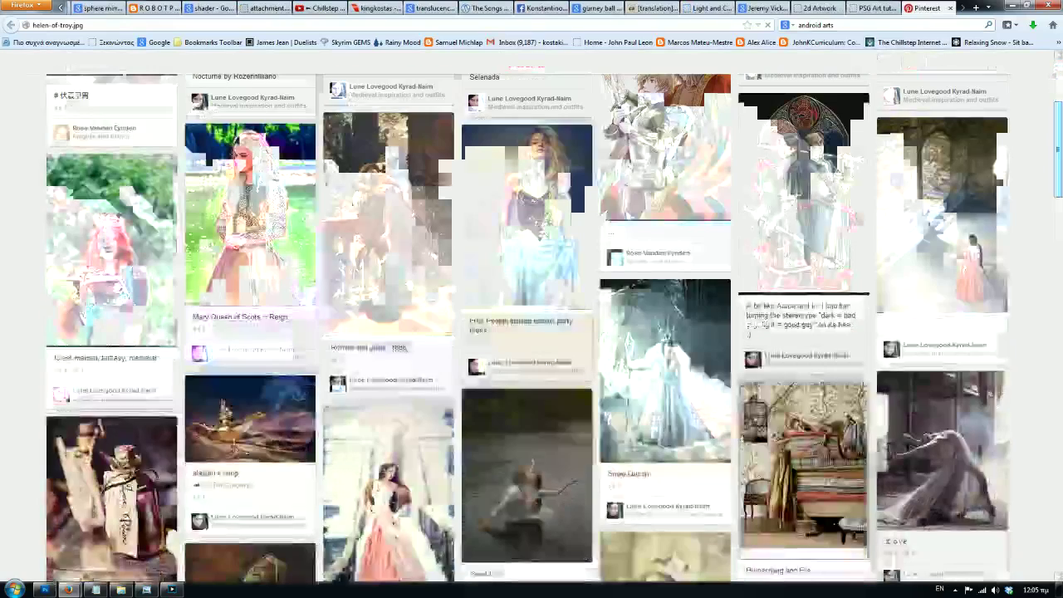
scroll(155, 192, "down", 2)
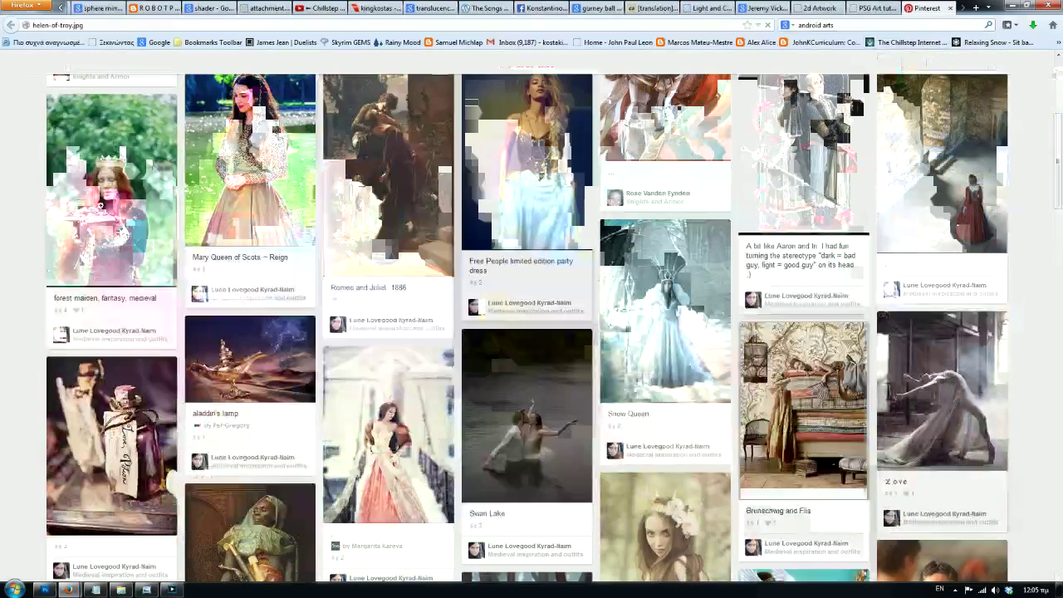
left_click(155, 192)
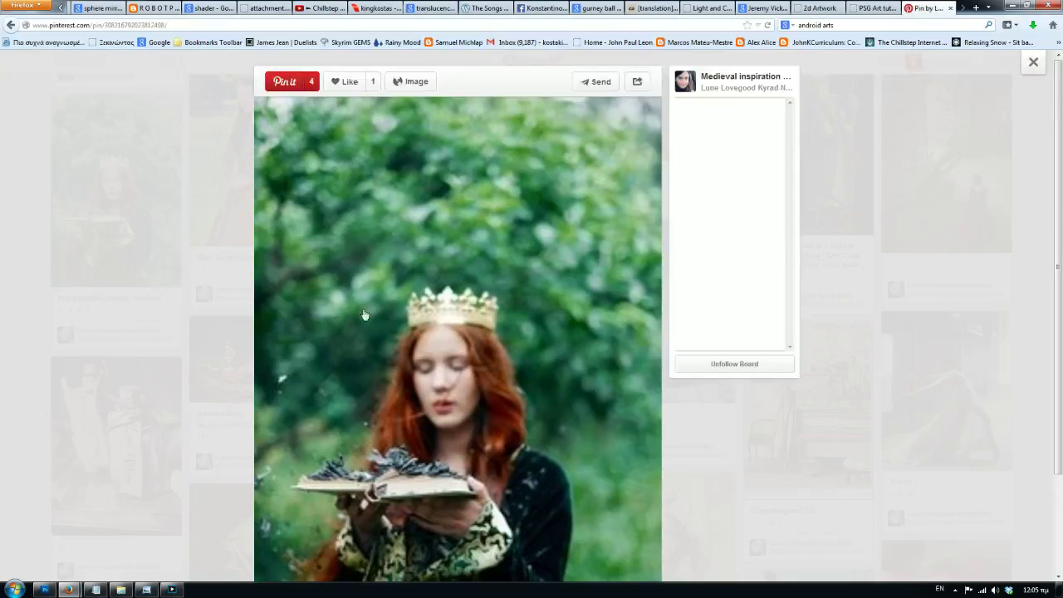
scroll(221, 310, "down", 1)
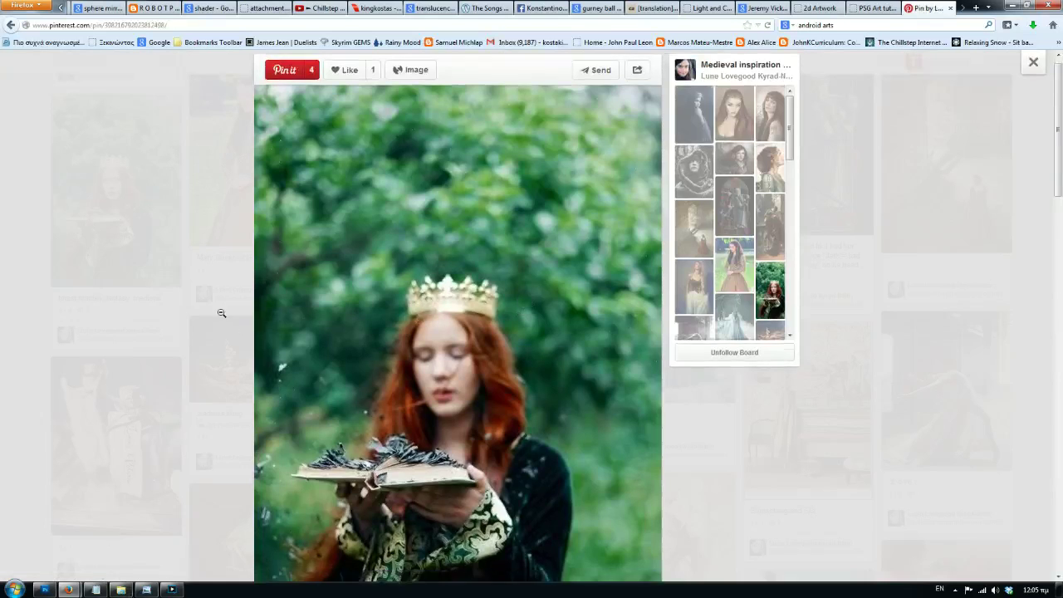
scroll(206, 327, "down", 1)
Step: Tell chat that tuning your mind to highlight frequency makes you start seeing highlights
mouse_move(69, 588)
left_click(63, 536)
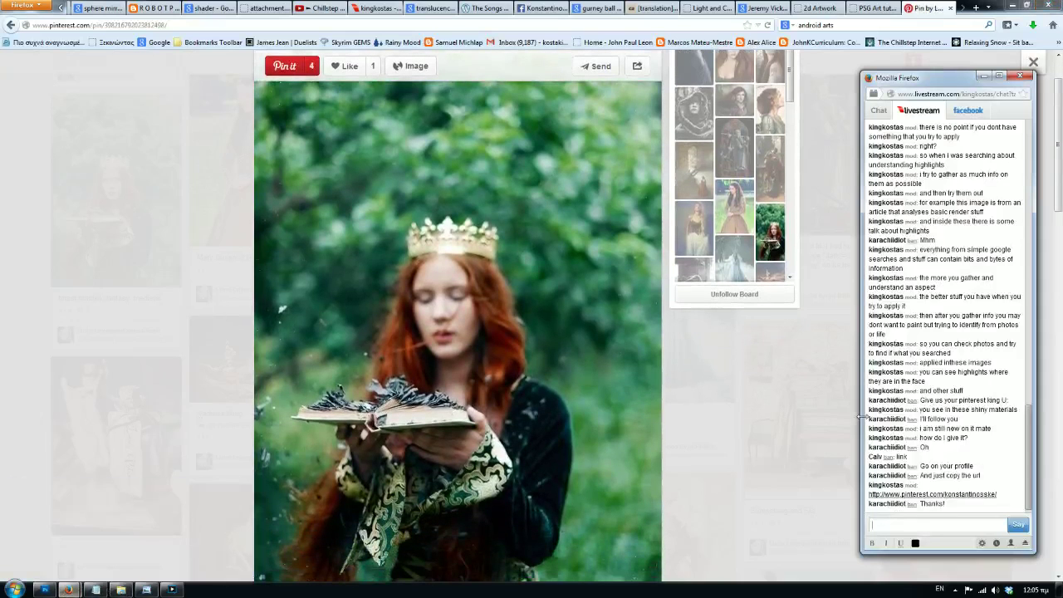
type("you can check tons of stuff if you know what you are searching for")
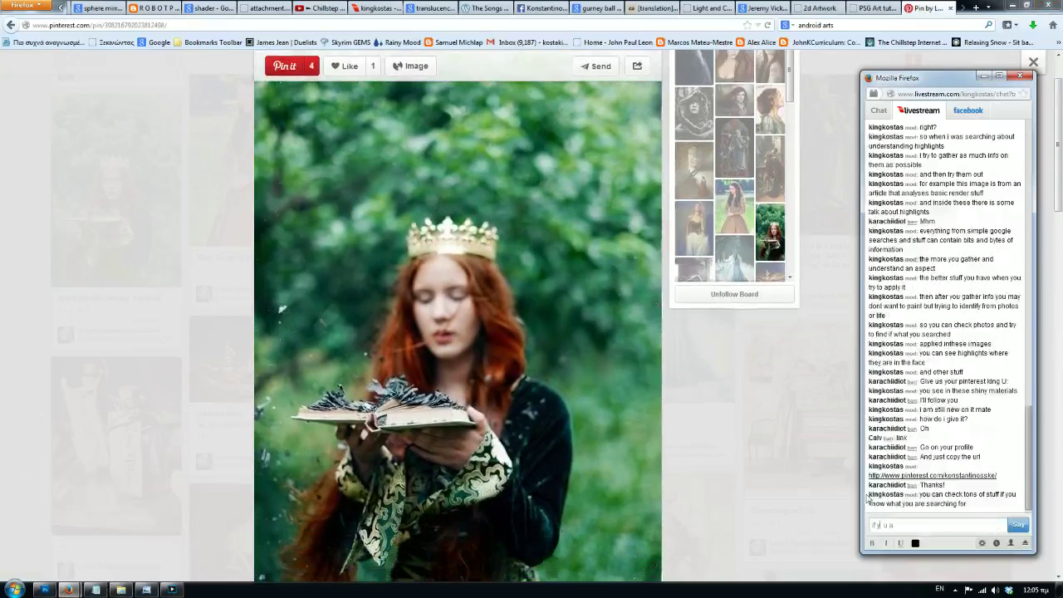
type("our mind")
type("on the highlight frequenc")
key("BackSpace")
type("y :P wo")
type("you will start seeing hi")
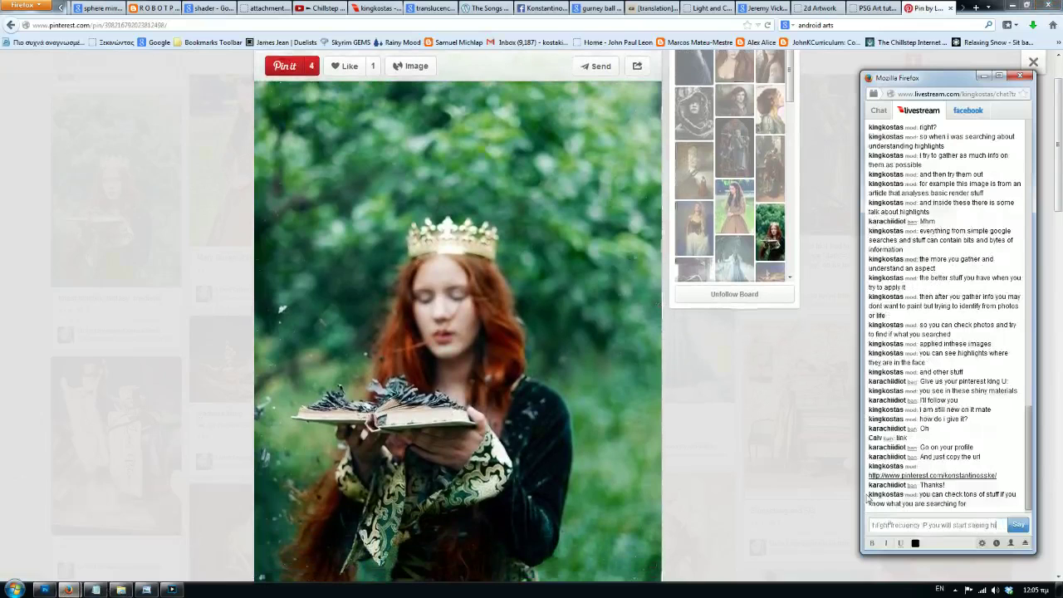
type("ghlights")
key("Return")
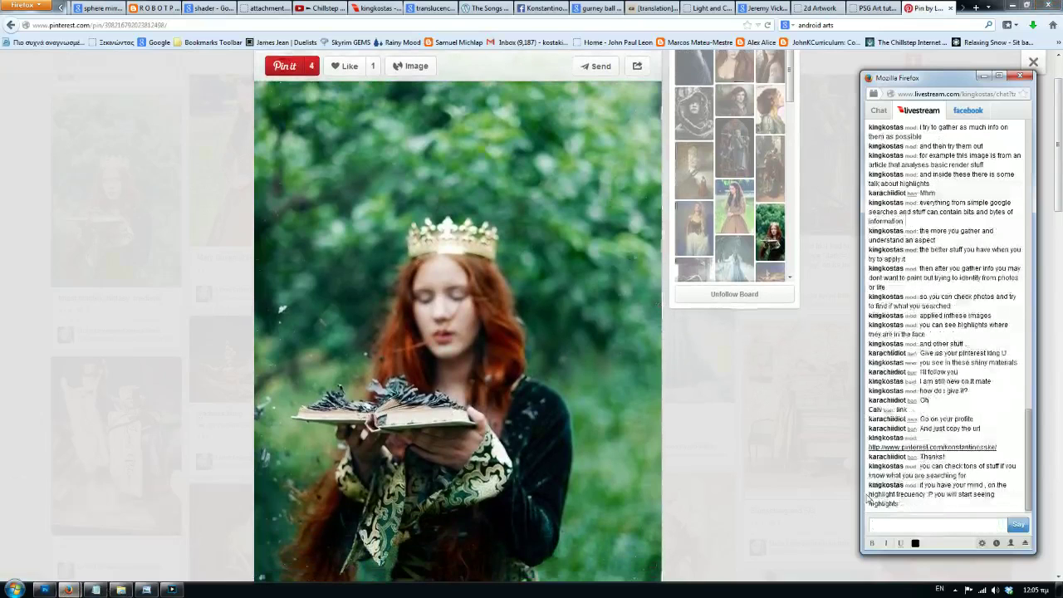
Step: Point out the crown's facing highlight describing its rounded cylindrical form
type("see the highlight in")
type(" the")
type("oth")
key("Return")
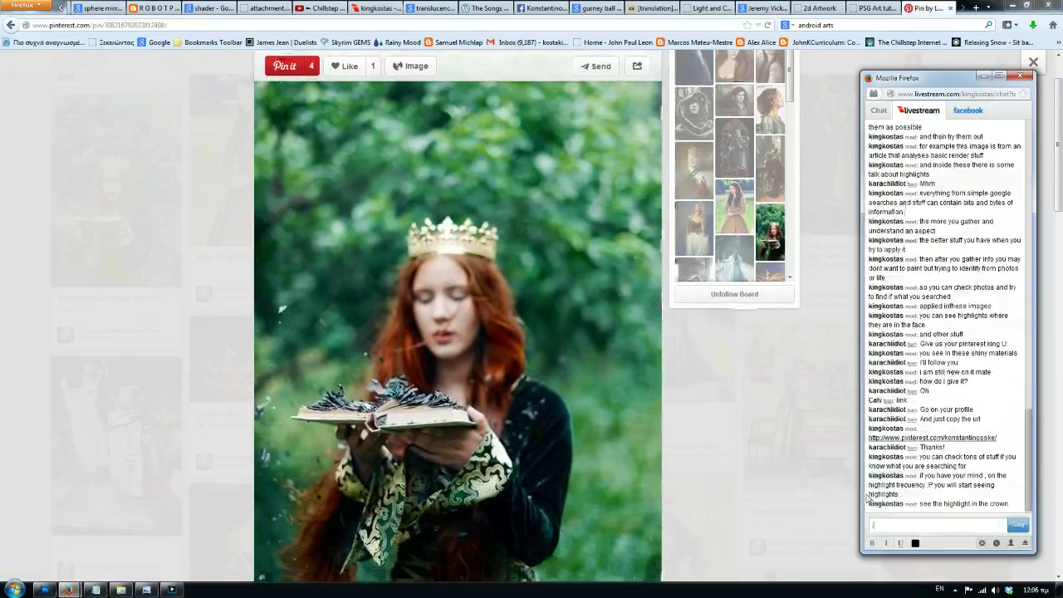
type("its facing us")
key("Return")
type("and also halps de")
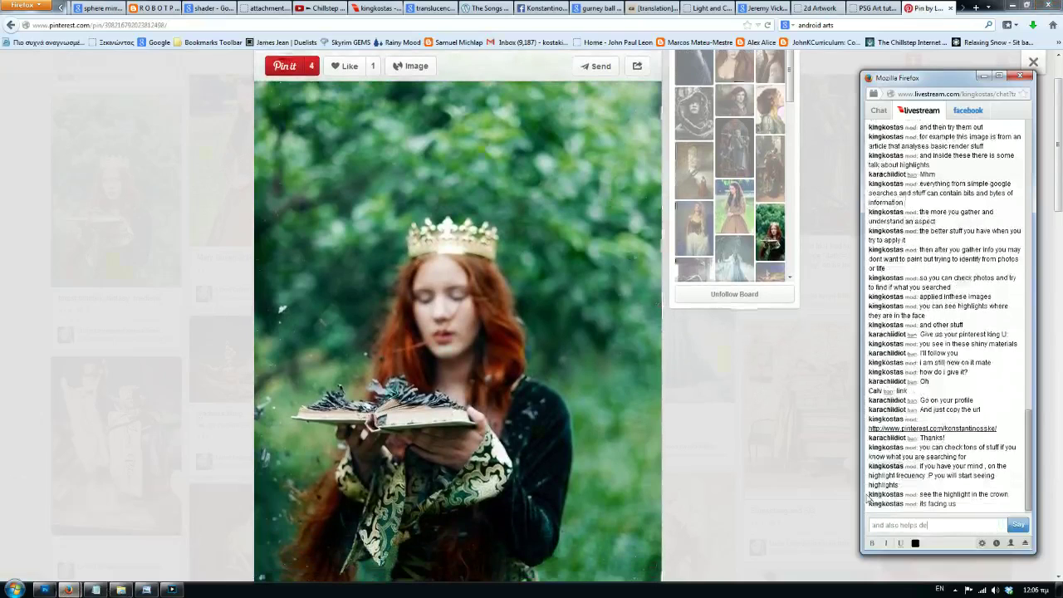
type("scribe the rounded")
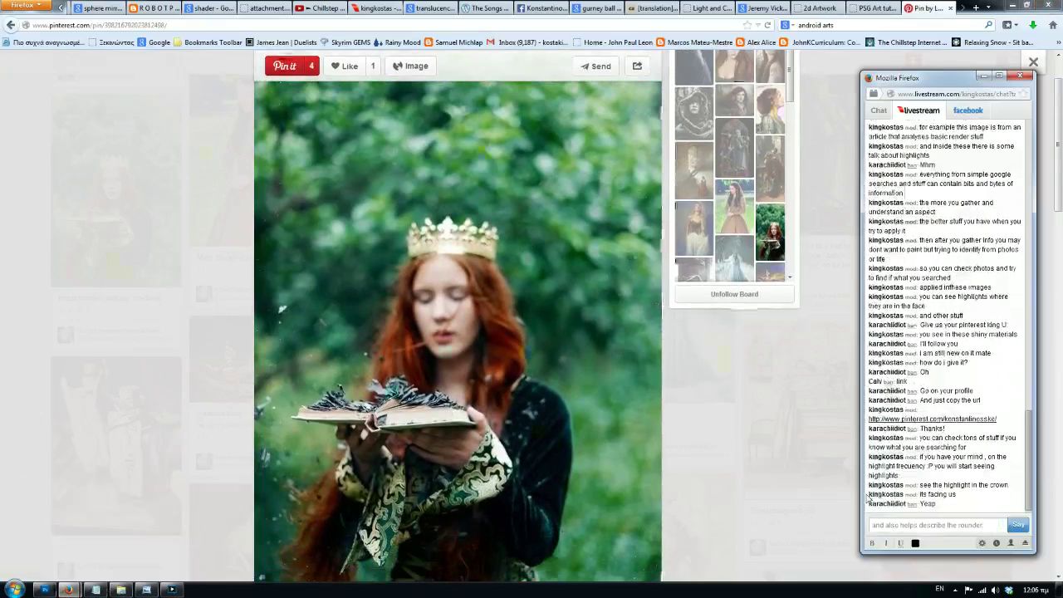
type(" cylindrical form")
key("Return")
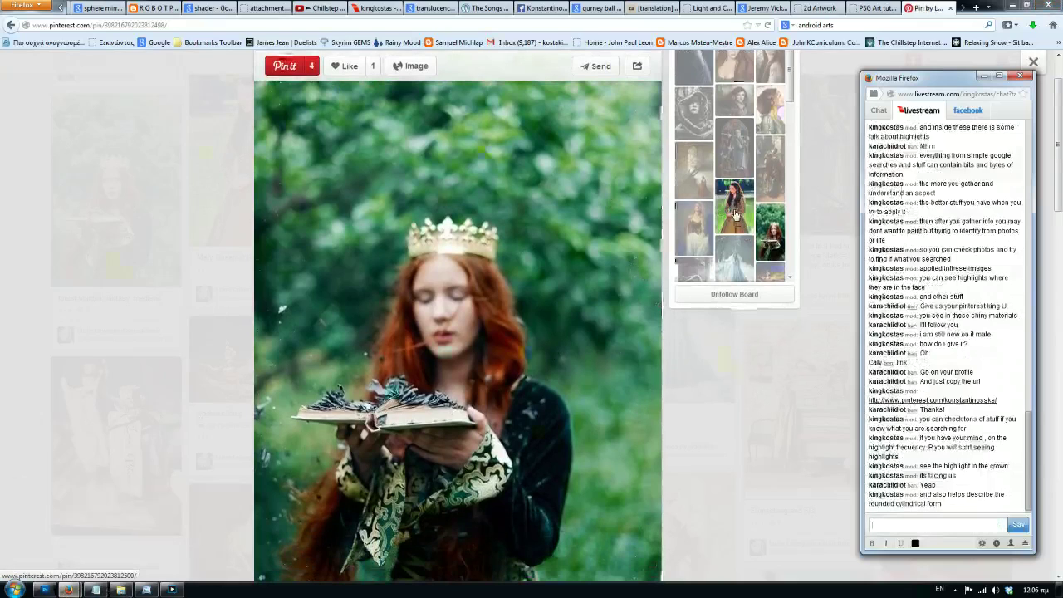
Step: Browse the board thumbnails, opening the hooded-girl pin and then the Snow Queen pin
scroll(724, 146, "down", 1)
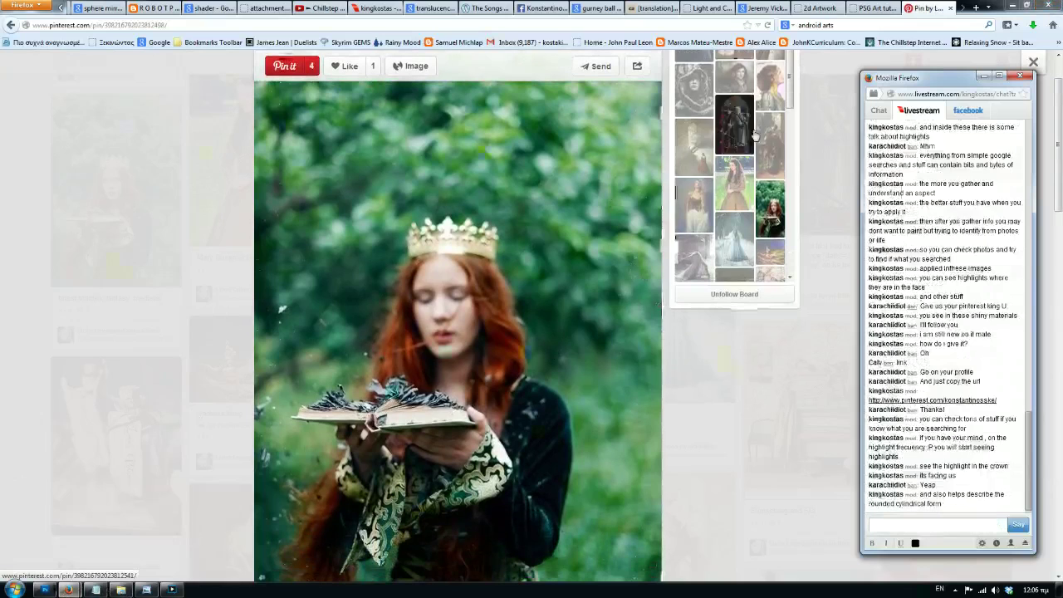
scroll(696, 94, "down", 2)
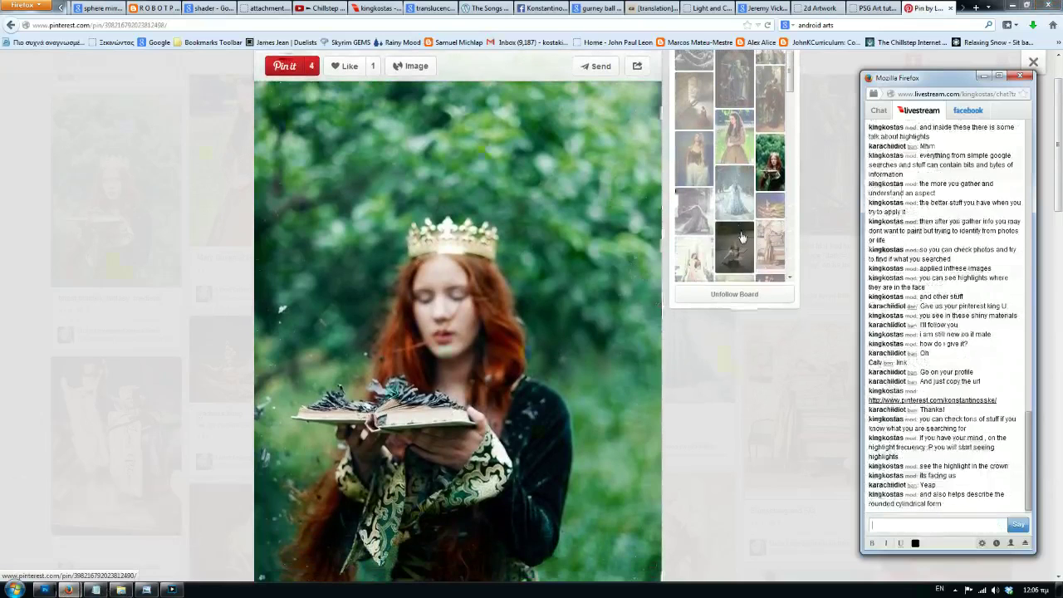
scroll(723, 146, "up", 1)
left_click(696, 81)
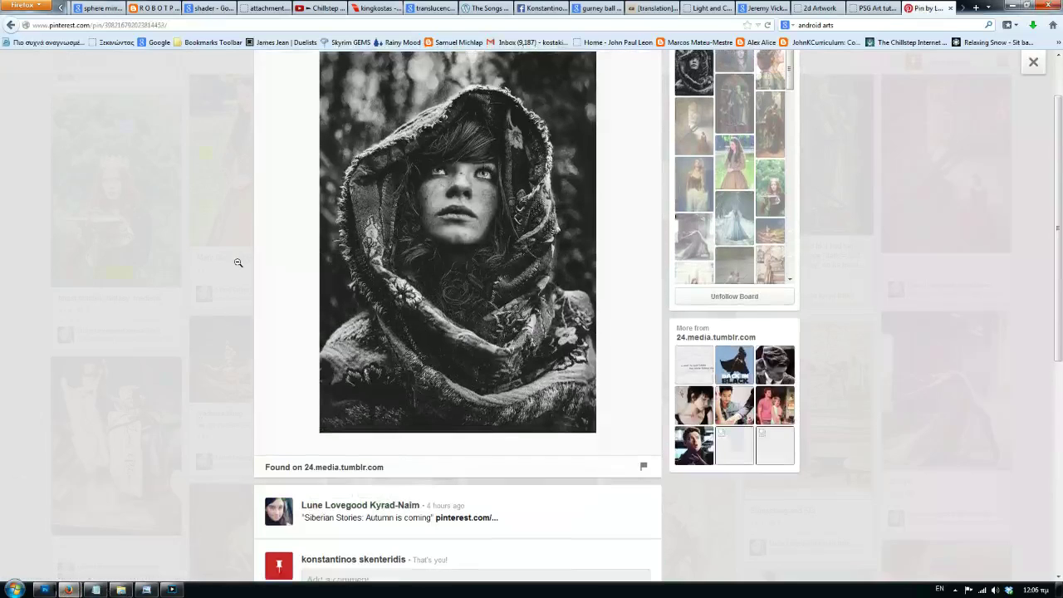
scroll(235, 274, "up", 1)
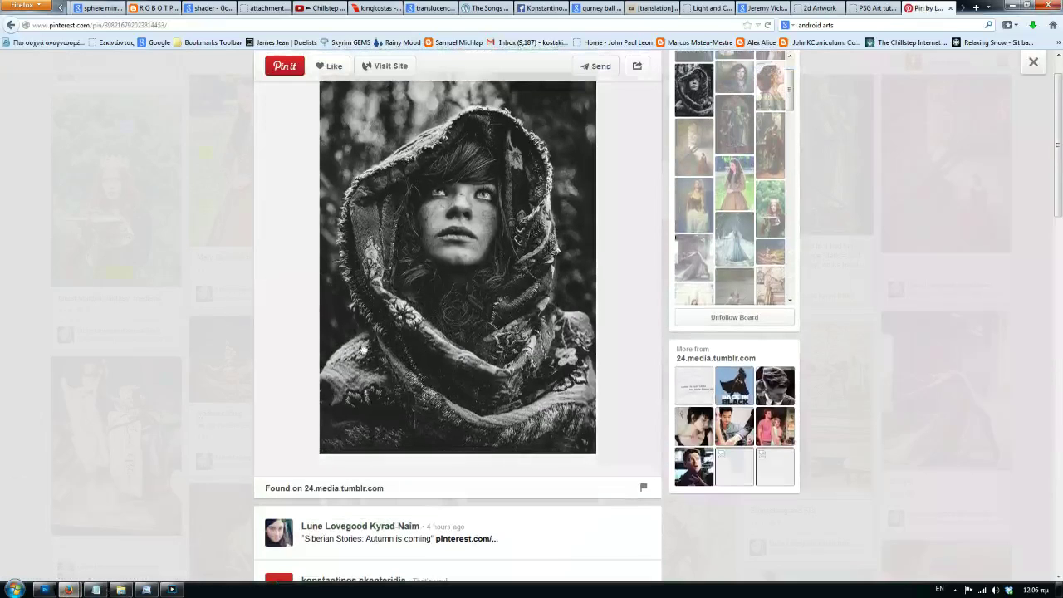
scroll(706, 204, "down", 1)
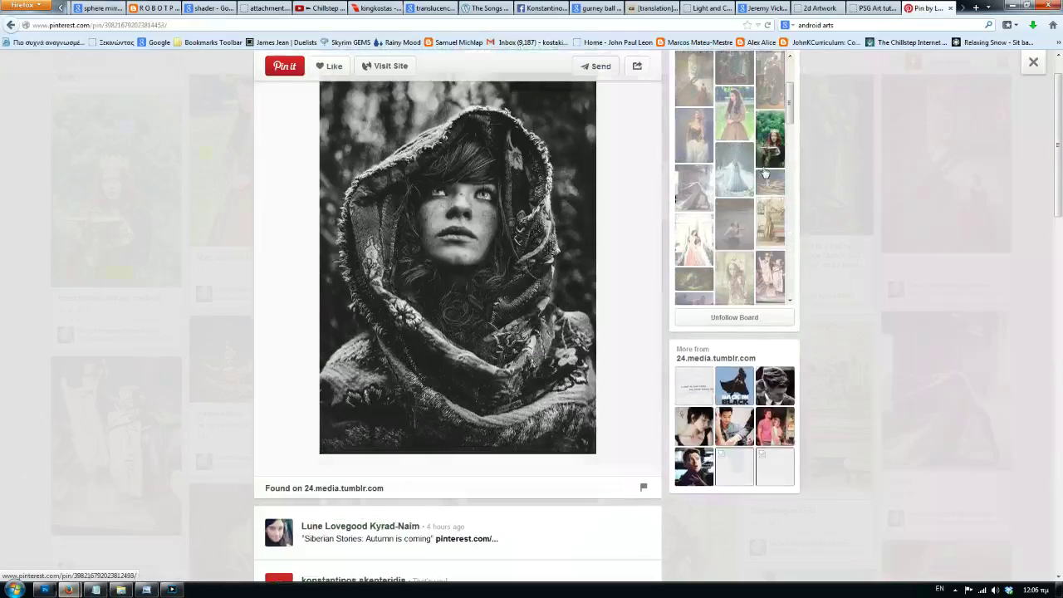
left_click(726, 160)
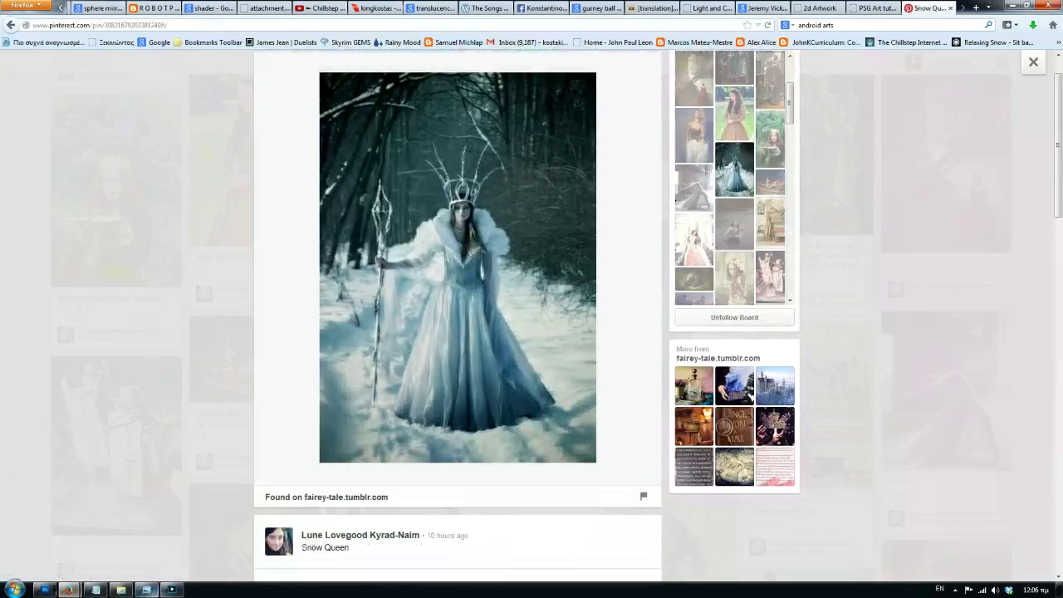
mouse_move(68, 589)
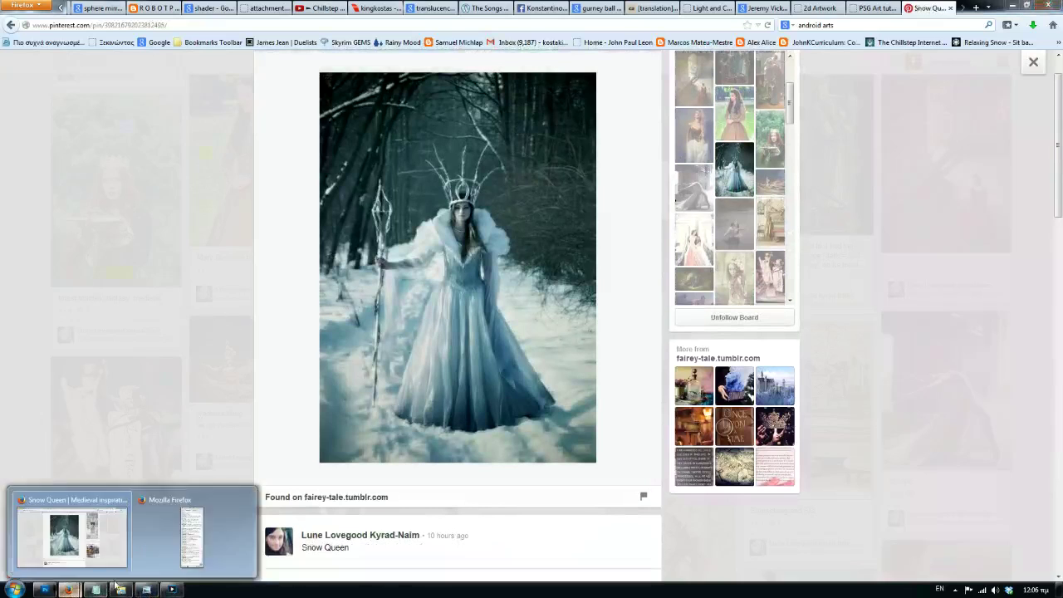
left_click(166, 536)
Step: Post chat messages suggesting taking an example image like this one into Photoshop
type("you can check")
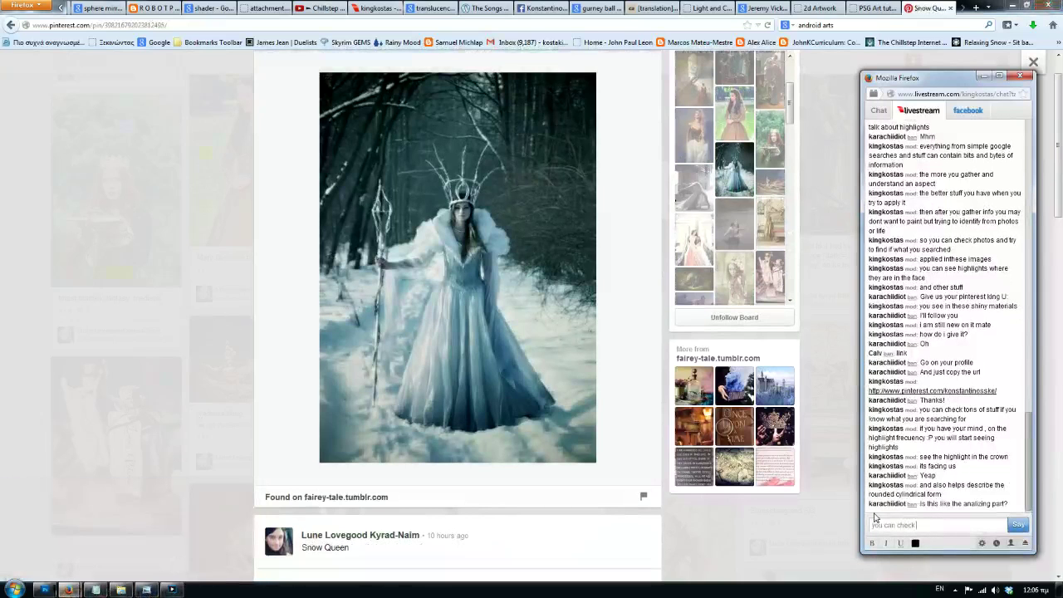
type(" a lot of stuff")
key("Return")
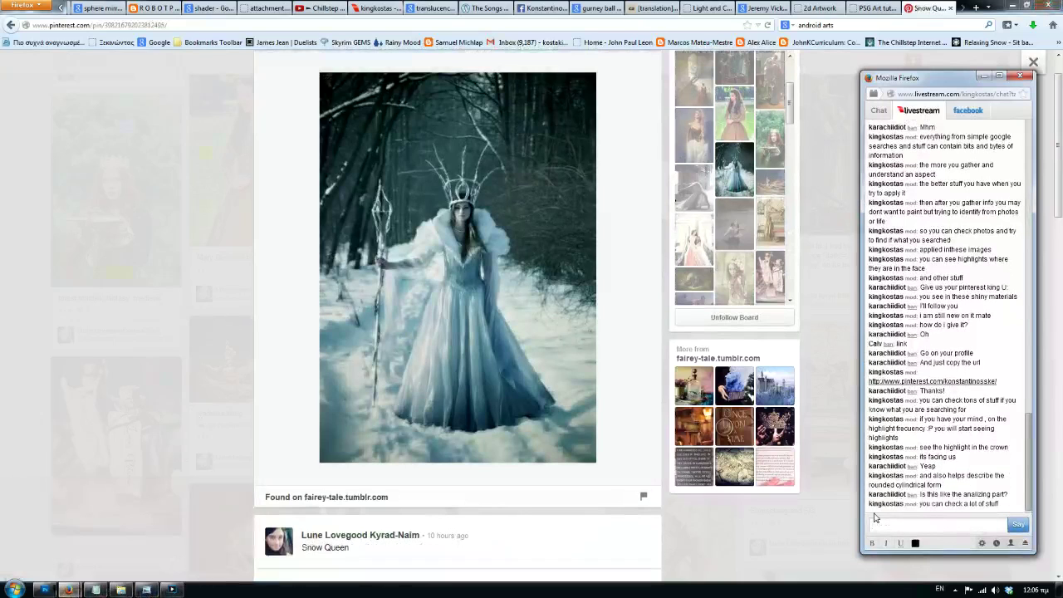
type("yep")
key("Return")
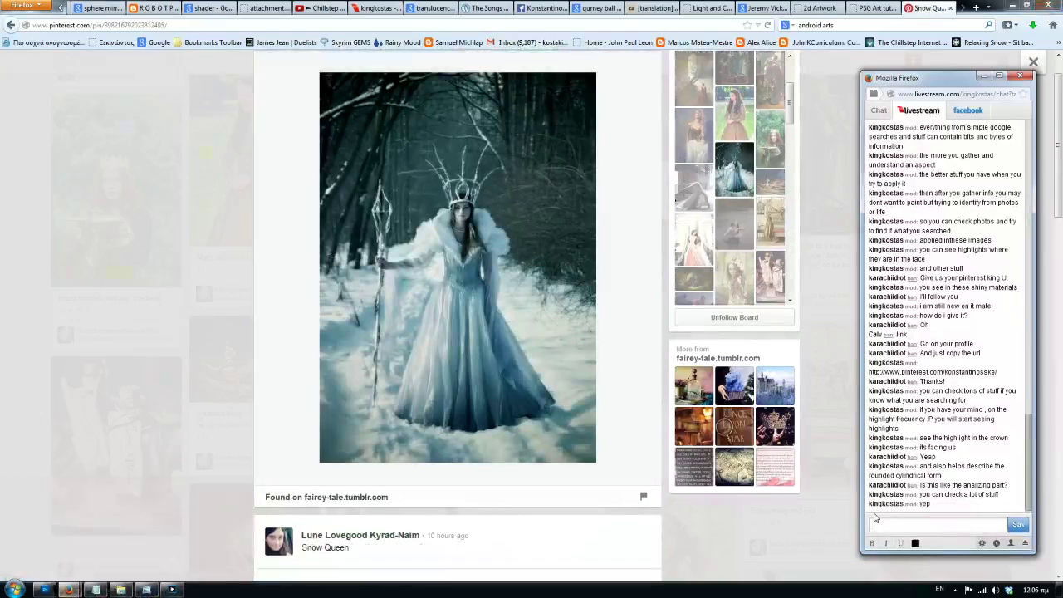
type("? example i")
type("n this image")
key("Return")
type("take it into photoshop")
key("Return")
Step: Advise checking theory against many sources and stabilizing knowledge of what recurs everywhere
type("and rea")
type("earch how stuff go")
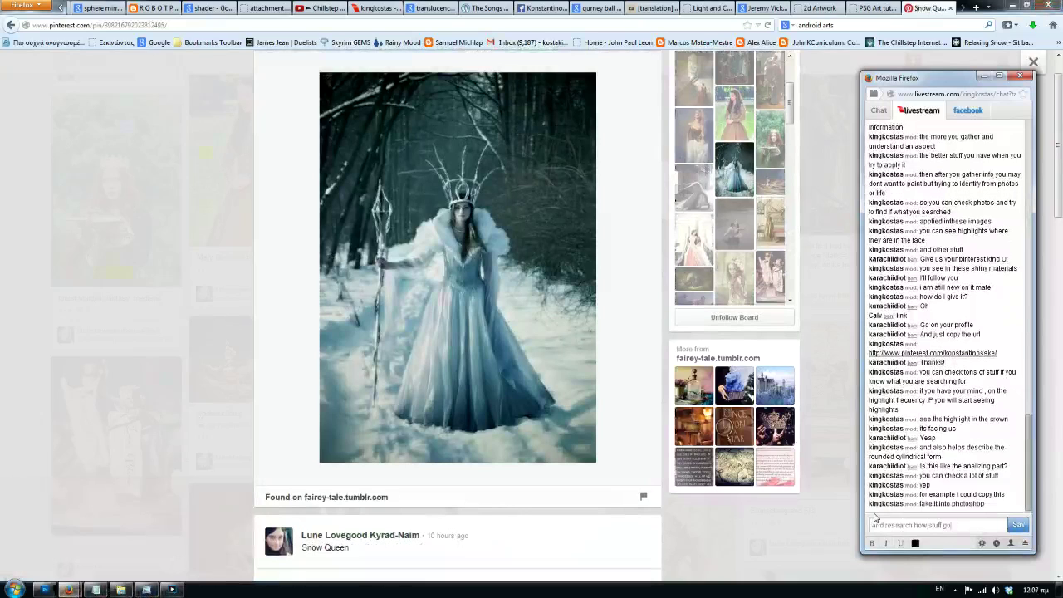
key("Return")
type("and if they")
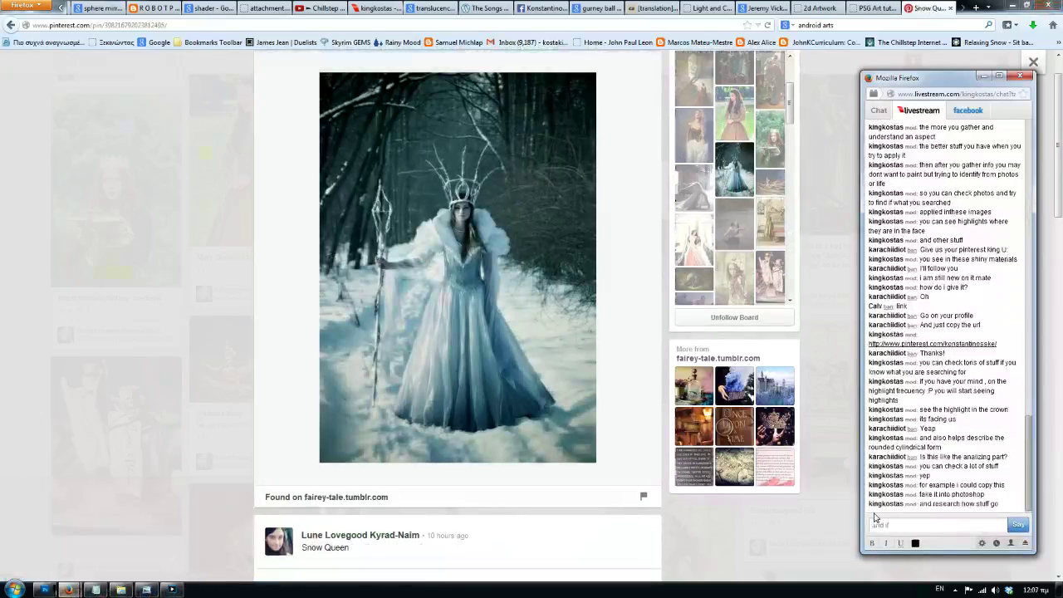
type(" go as they are told in theory")
key("Return")
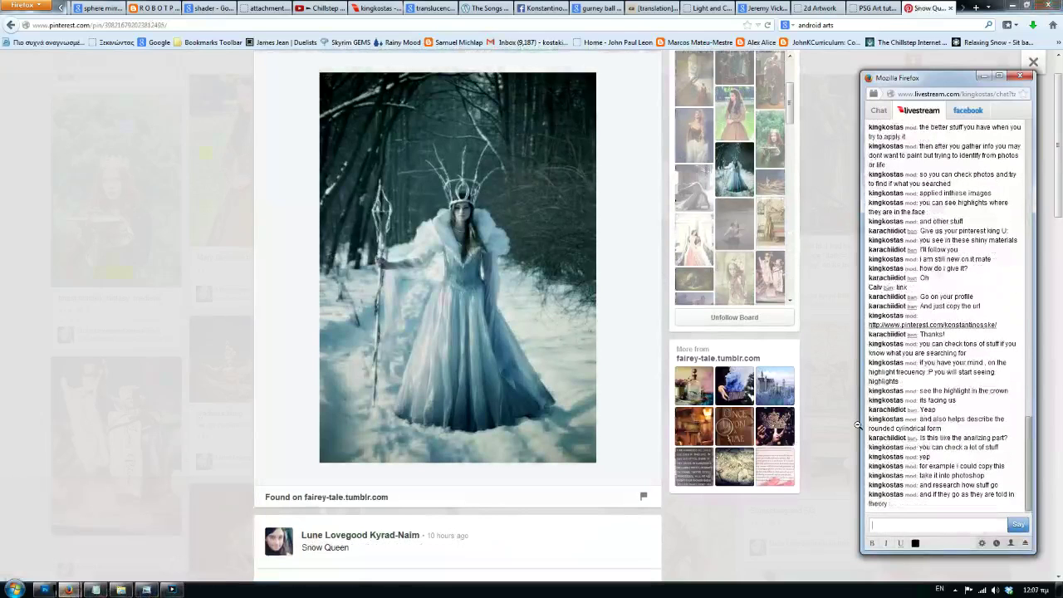
type("you will have to")
type(" gather a lot of source")
type("s and check the bec")
type("aviour")
key("Return")
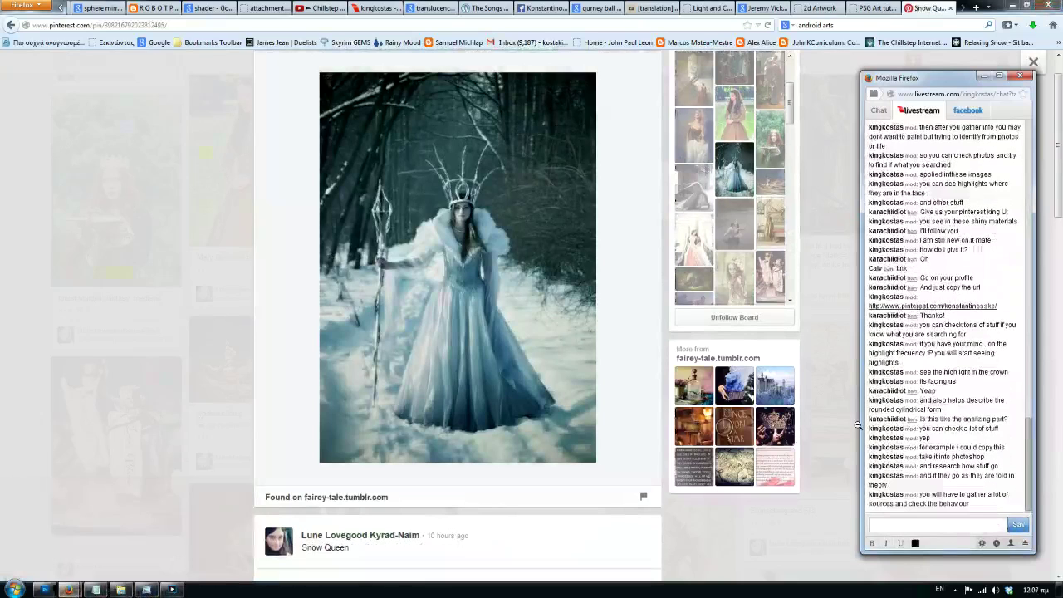
type("when you find that somethin")
type("g happens")
type(" a lot everythi")
type("re")
key("Return")
type("you can stabilize tha")
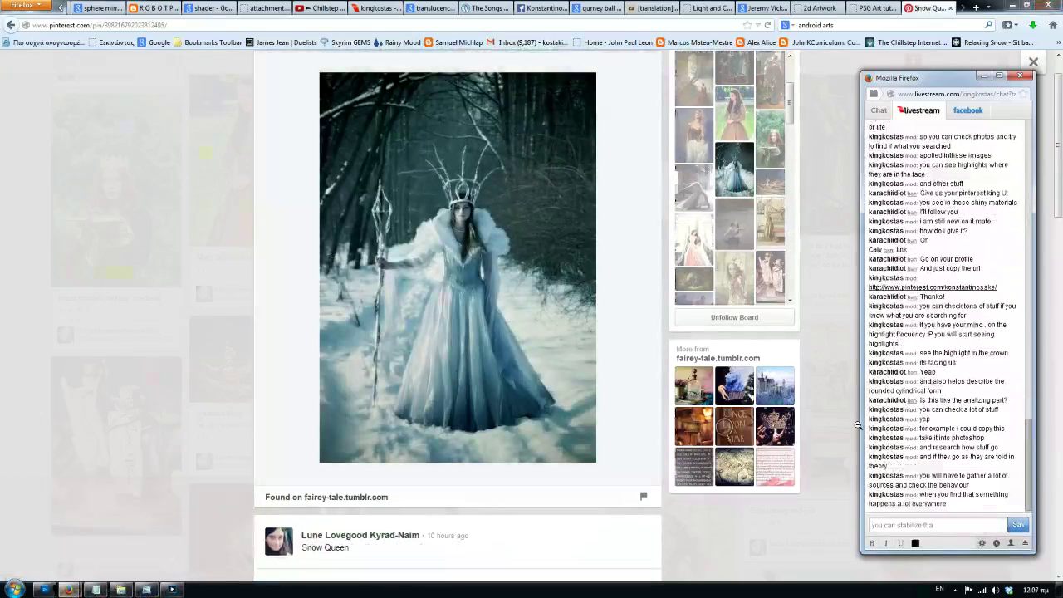
type("t knowledge and use it wisely")
key("Return")
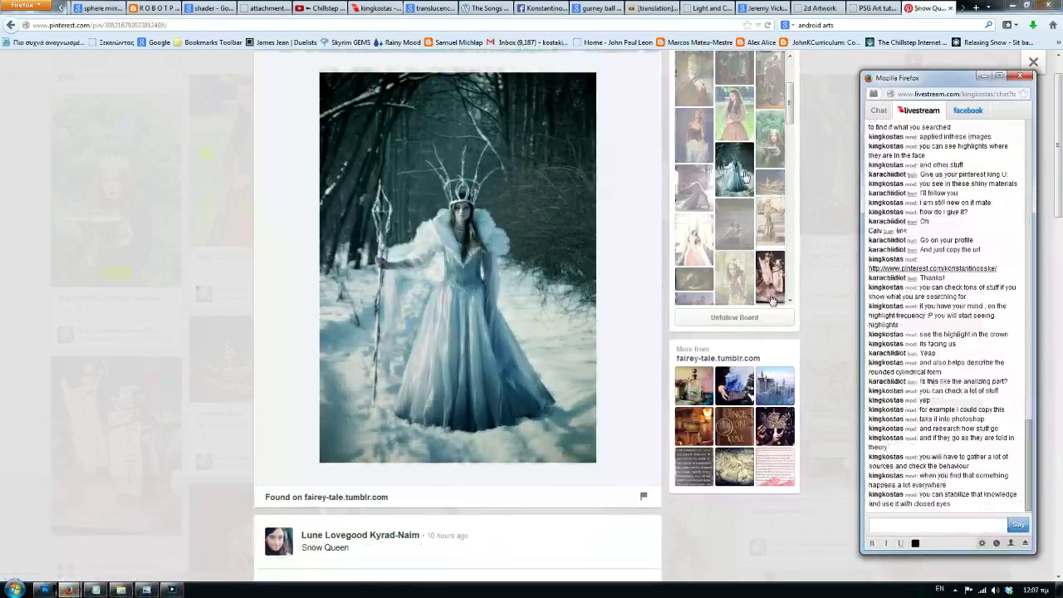
Step: Scroll down the board and open the pin of the cloaked blonde woman beside a husky
scroll(744, 177, "down", 2)
scroll(745, 106, "down", 1)
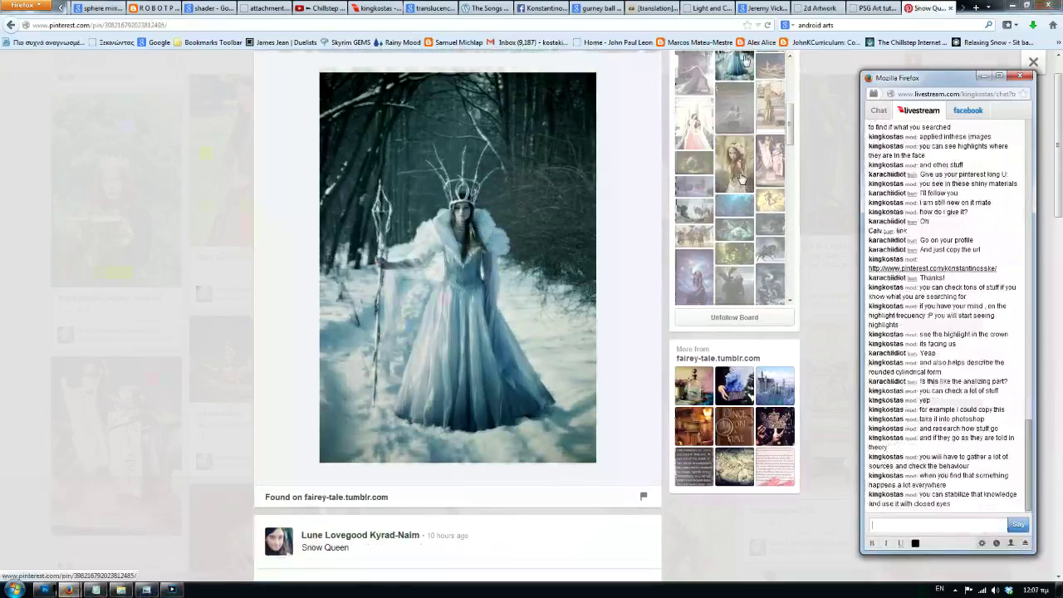
scroll(727, 191, "down", 4)
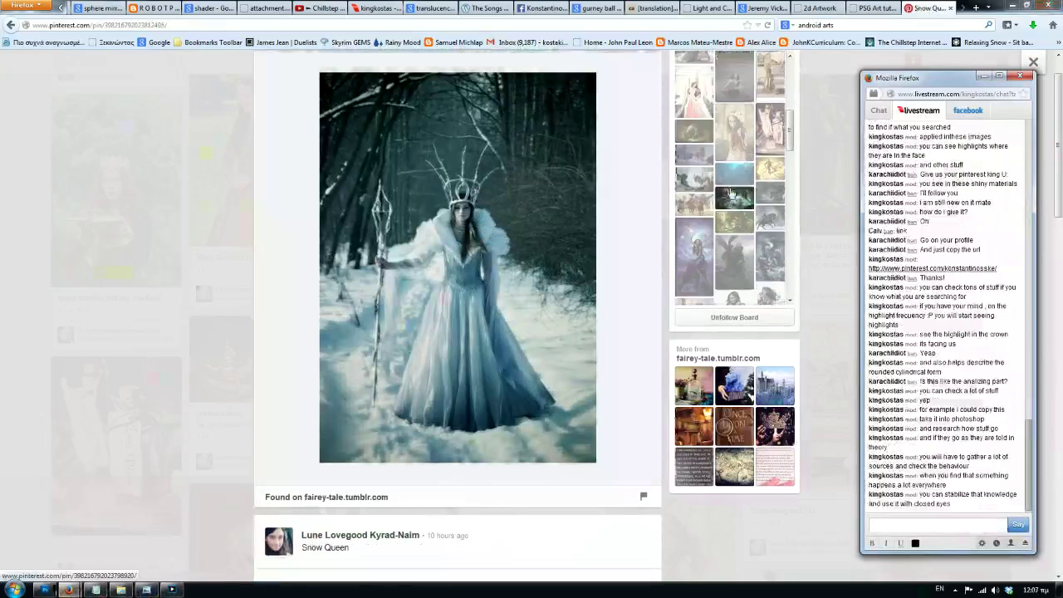
scroll(727, 191, "down", 2)
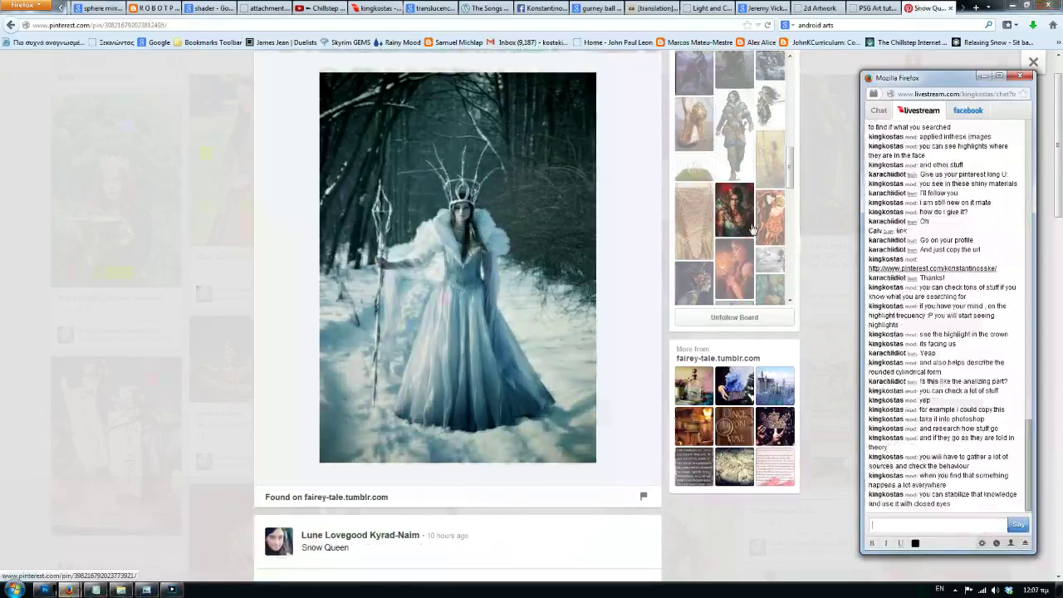
scroll(741, 248, "down", 2)
scroll(739, 245, "down", 2)
scroll(705, 229, "down", 2)
scroll(701, 237, "down", 2)
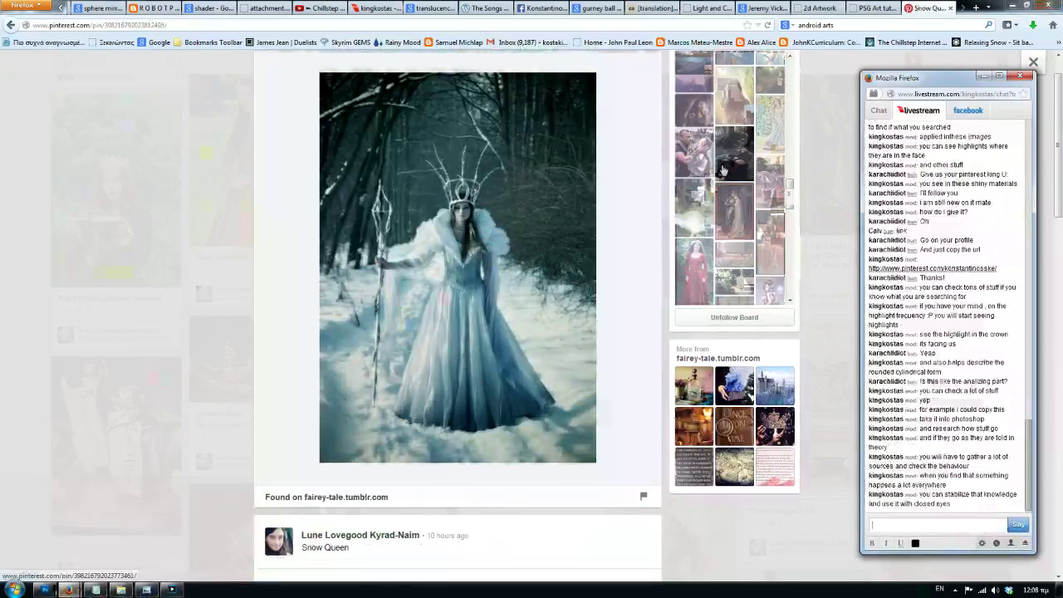
scroll(736, 171, "down", 1)
scroll(737, 170, "down", 3)
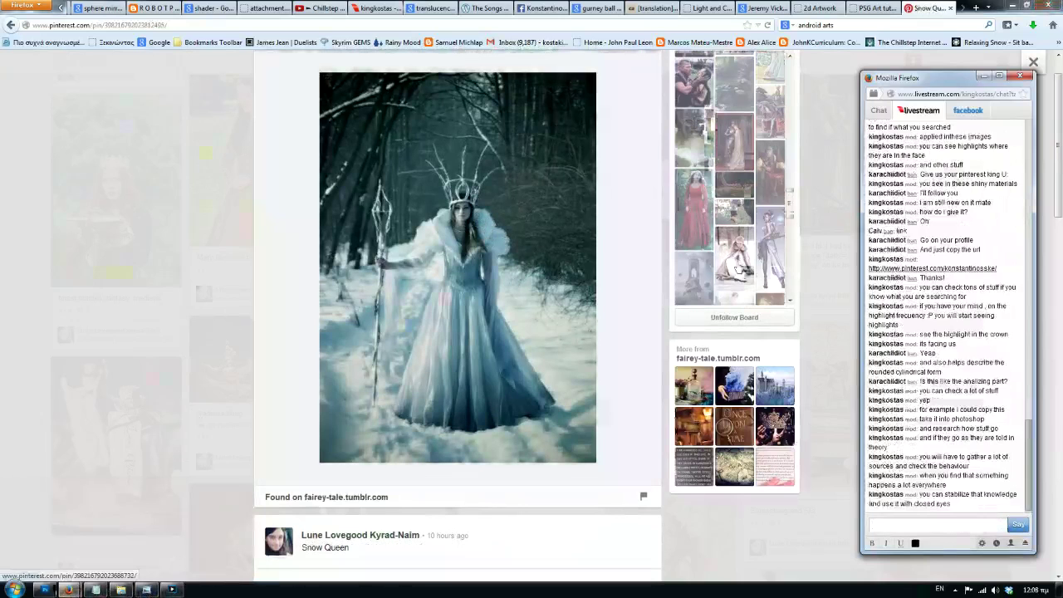
left_click(683, 287)
left_click(683, 287)
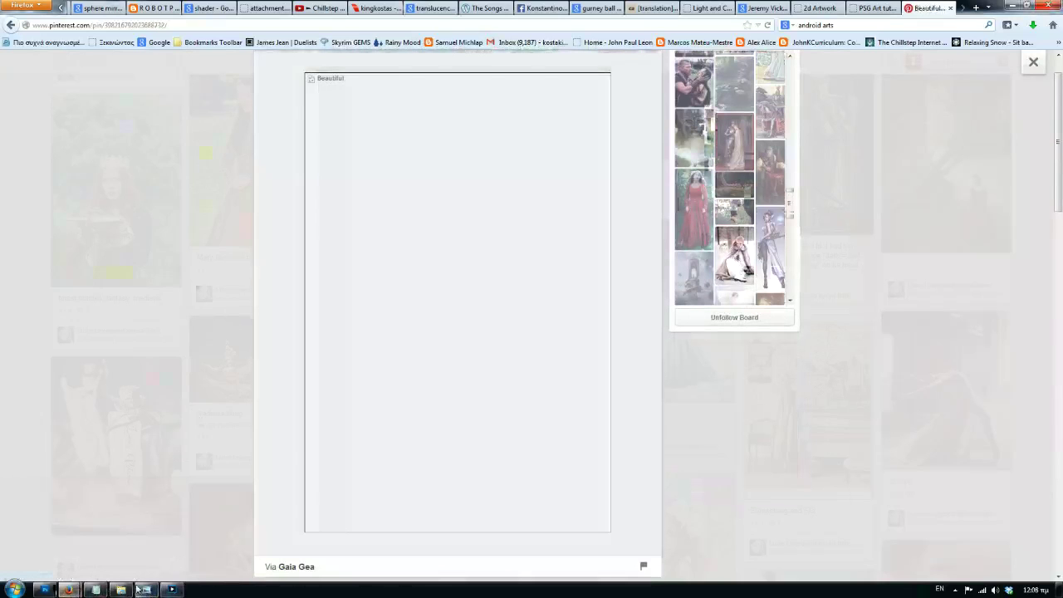
mouse_move(74, 590)
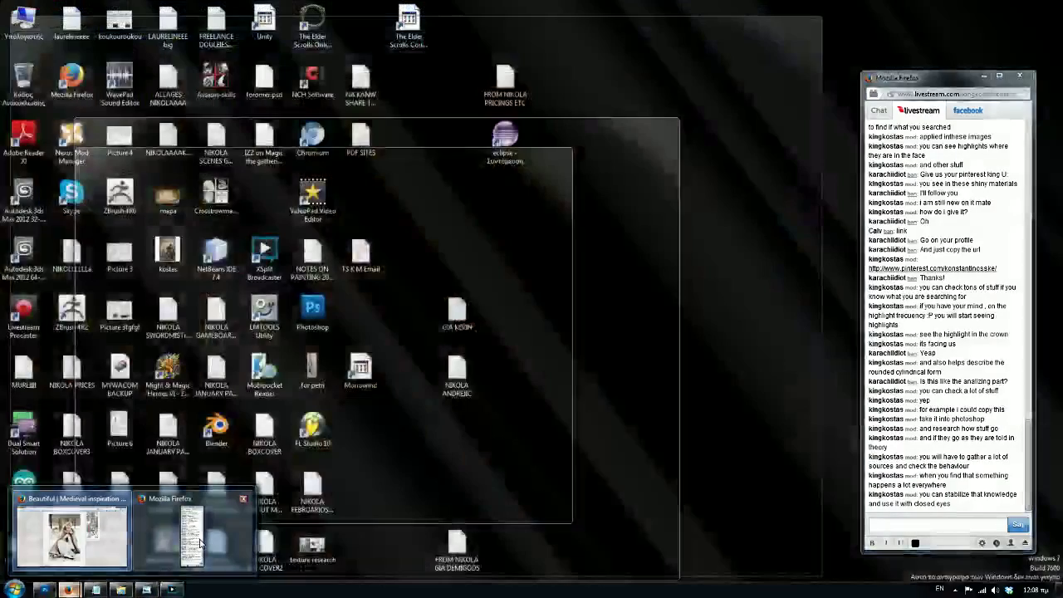
left_click(191, 535)
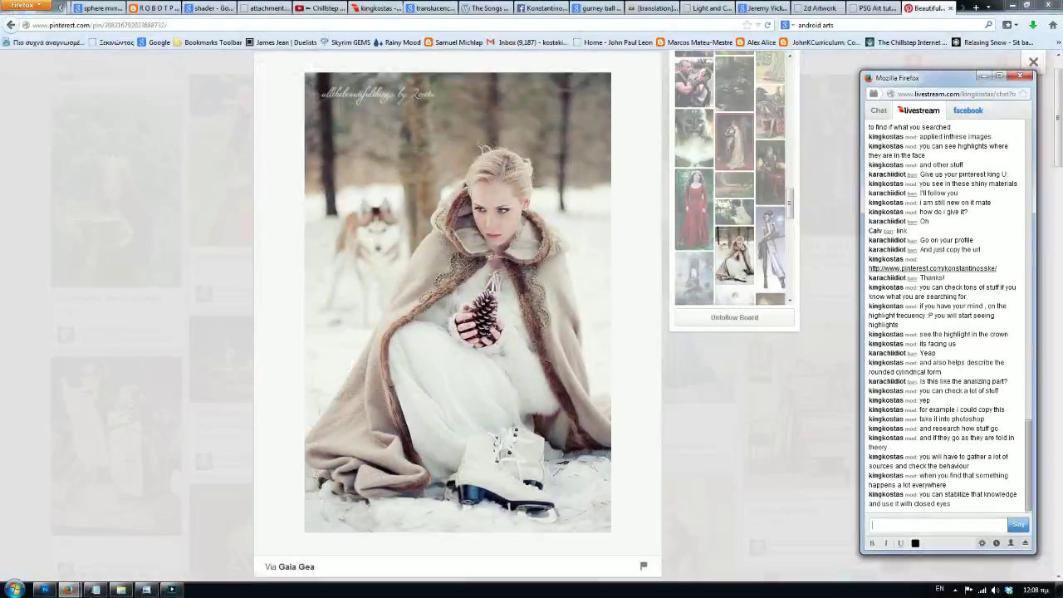
Step: Reply that research may spare painting these; try it in imagination pieces, targeting researched highlights
type("so")
type(" you wil")
type("l probably not eve")
type("n hav")
type("e to paint these")
key("Return")
type("just do your research and then i")
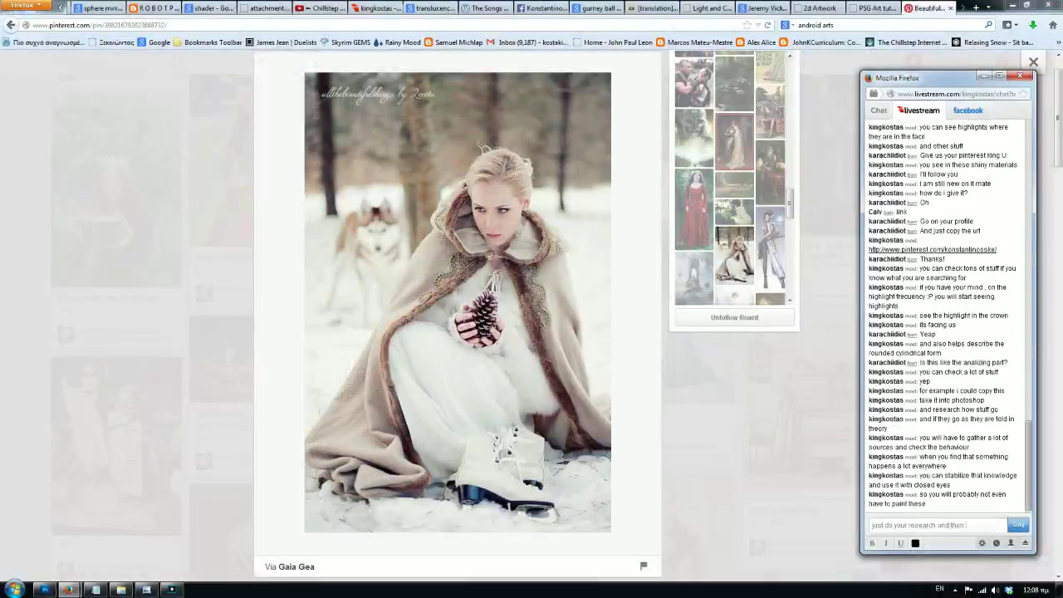
type("ry in your imagination")
key("Return")
type("soon")
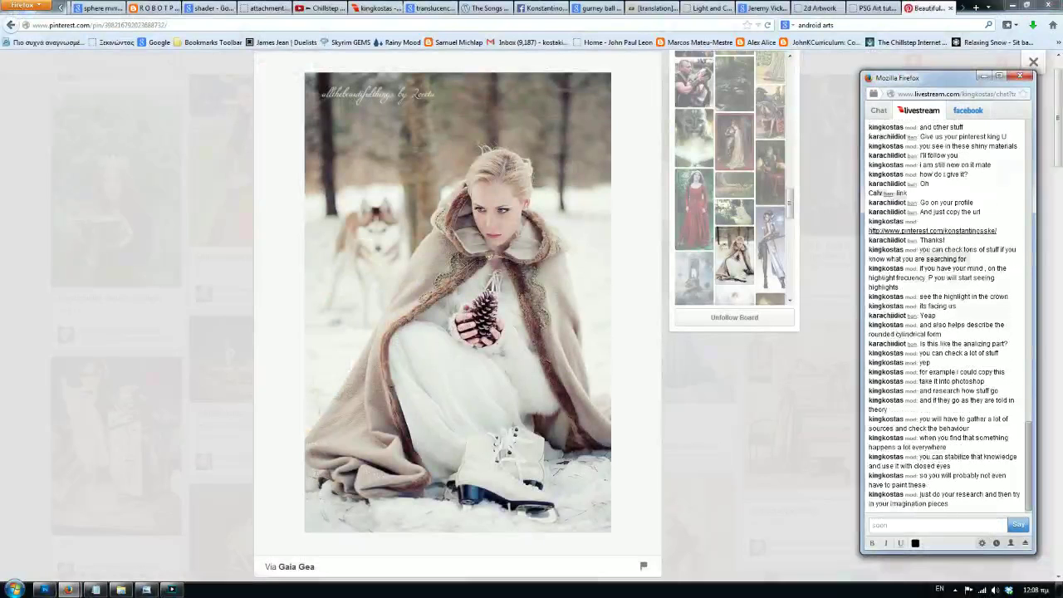
type("er or later you will get")
type(" what y")
type("u try to appl")
type("y, right")
key("Return")
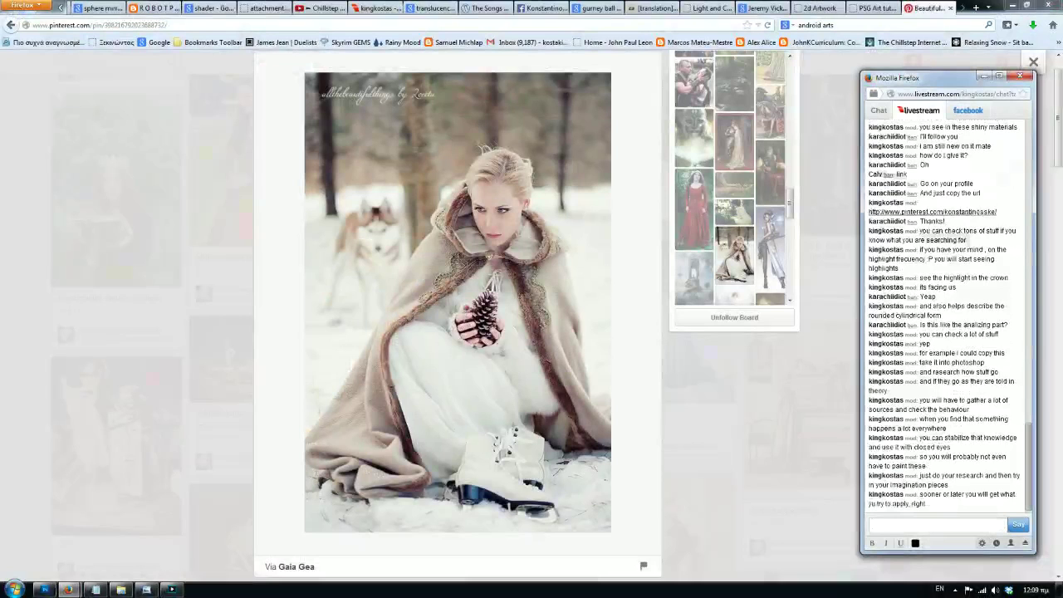
type("you researc")
type("h highlights, then")
type(" so")
type("t it as a")
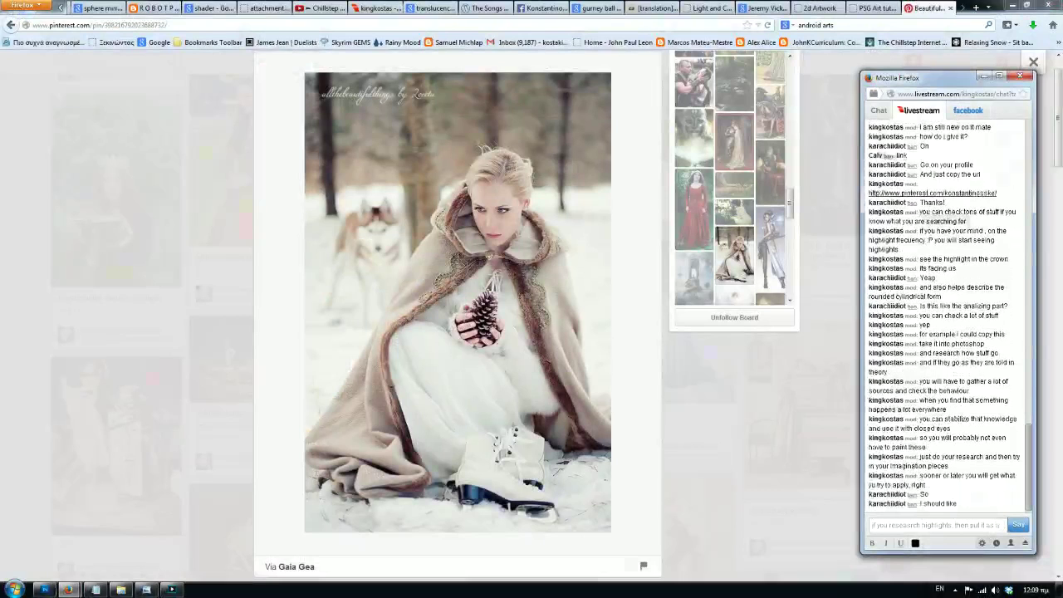
type(" goal for your imagination piece")
Step: Send the highlights-goal tip, then a reply about trying to apply highlights knowledge
key("Return")
type("say i wi")
type("s")
key("BackSpace")
key("BackSpace")
key("BackSpace")
type("am doing this! o try to appl")
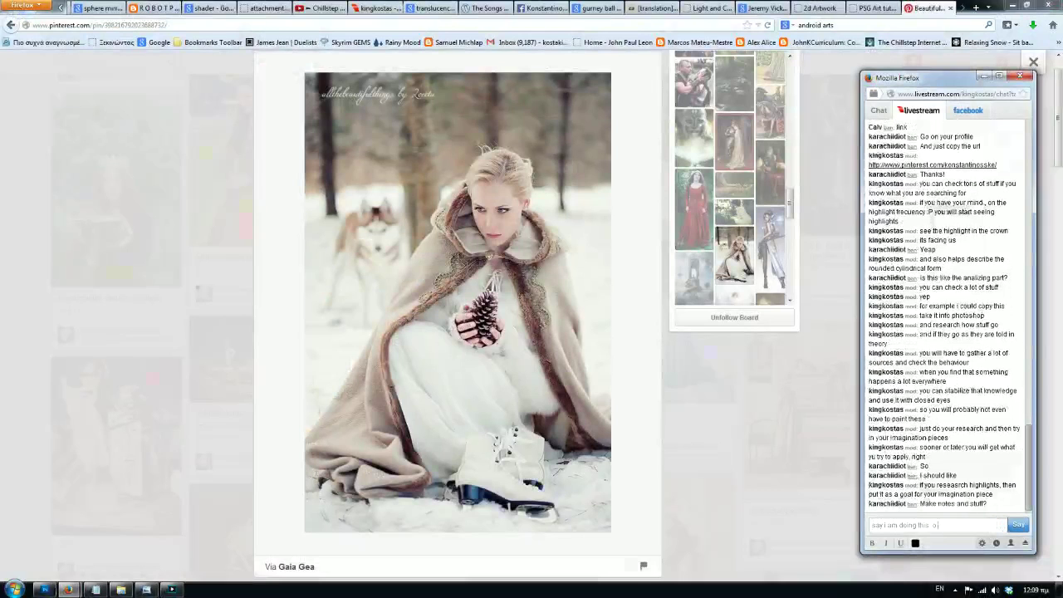
type("y highlights knowledge")
key("Return")
Step: Post chat messages about applying notes in imagination paintings as an ongoing process toward an updated portfolio
type("yeah")
key("Return")
type("but paint imagina")
type("tion")
type(" to try to apply")
type(" these notes and is")
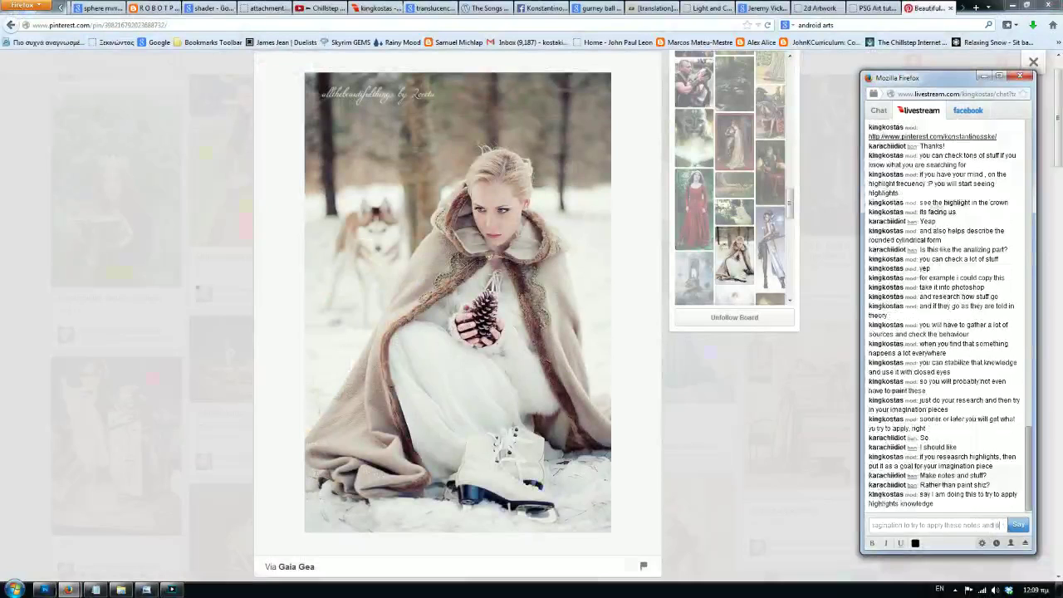
type("tuff")
key("Return")
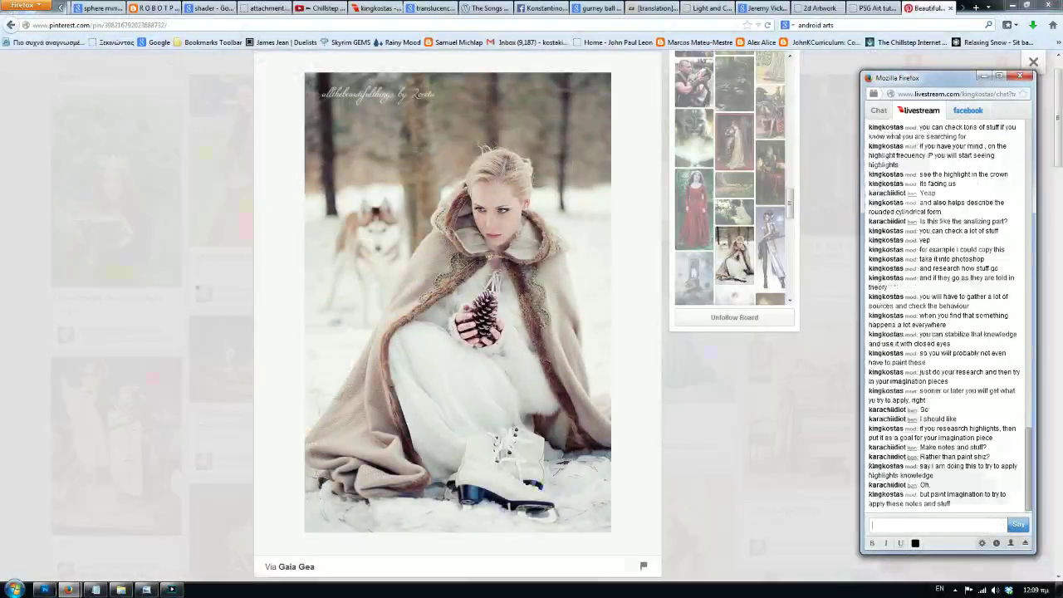
type("it will be an ongoing proc")
type("ess and")
type(" without noticing")
type(" you will be having")
type(" an updated pr")
type("ortfolio")
key("Return")
Step: Add messages that sketches keep improving, another road exists, and 'so it's up to you :)'
type("the pieces ske")
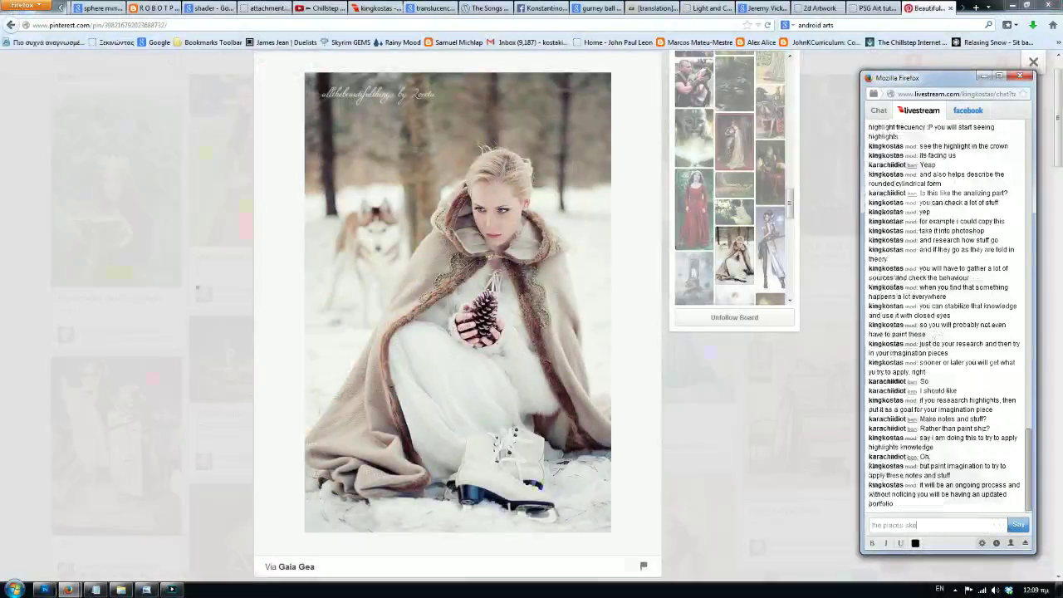
type("tches well keep becoming better and be")
key("Return")
type("thats a way anyway")
key("Return")
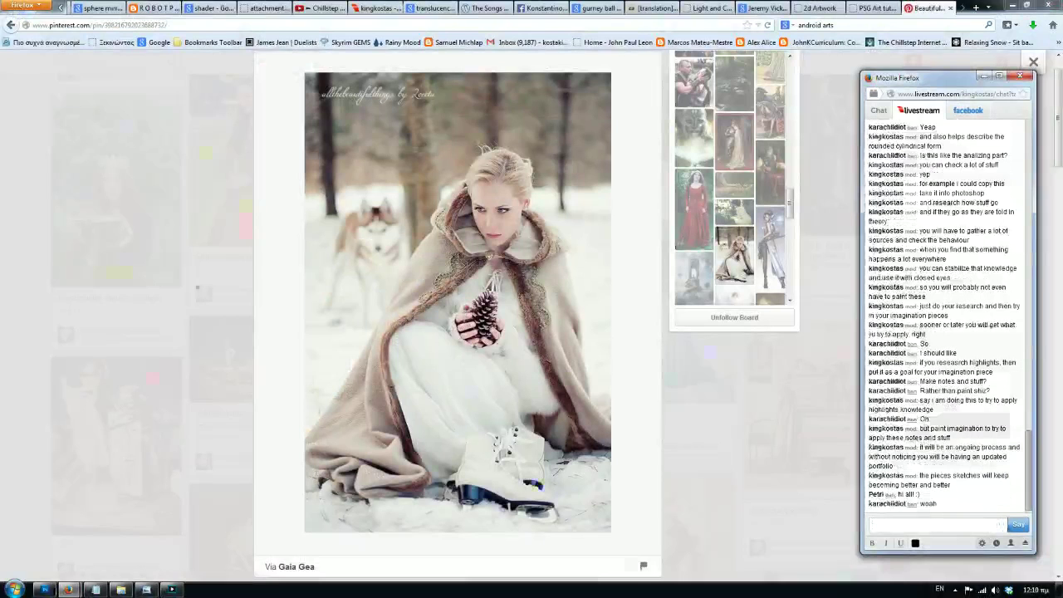
type("you could fo")
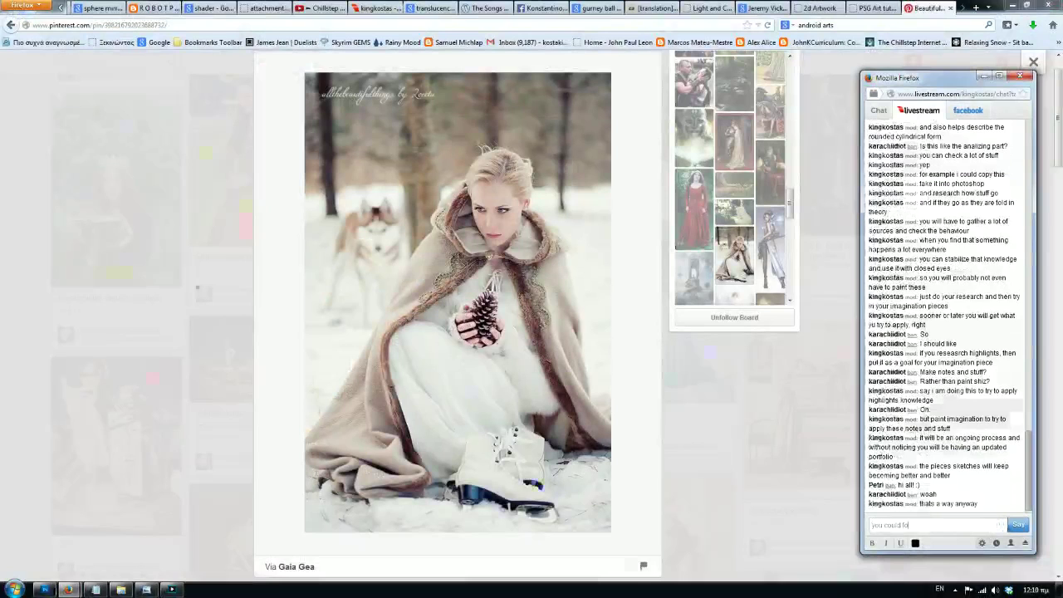
type("llow another road")
key("Return")
type("so it's up to you")
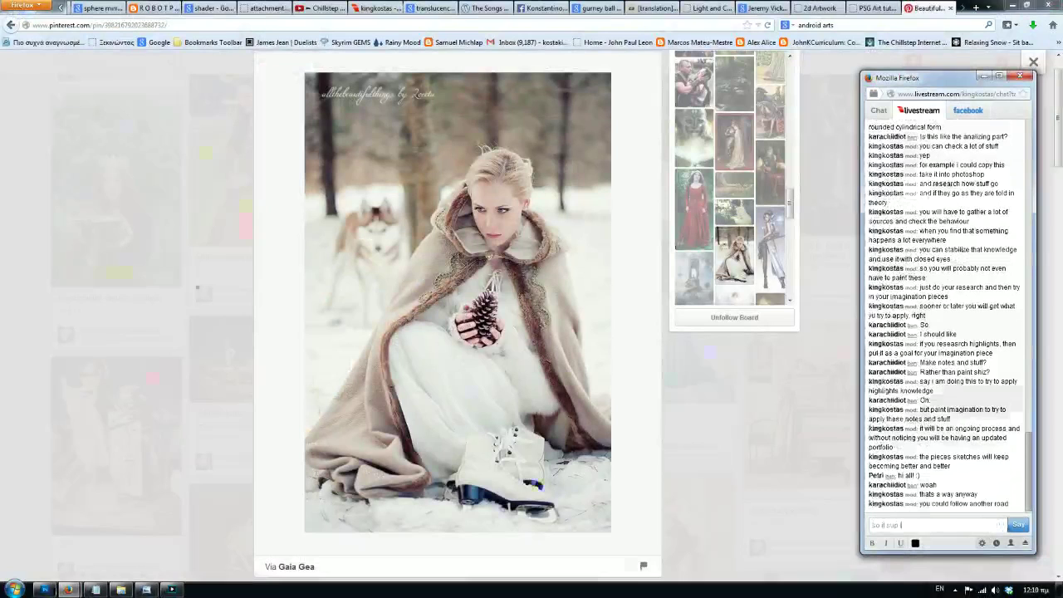
type(" :)")
key("Return")
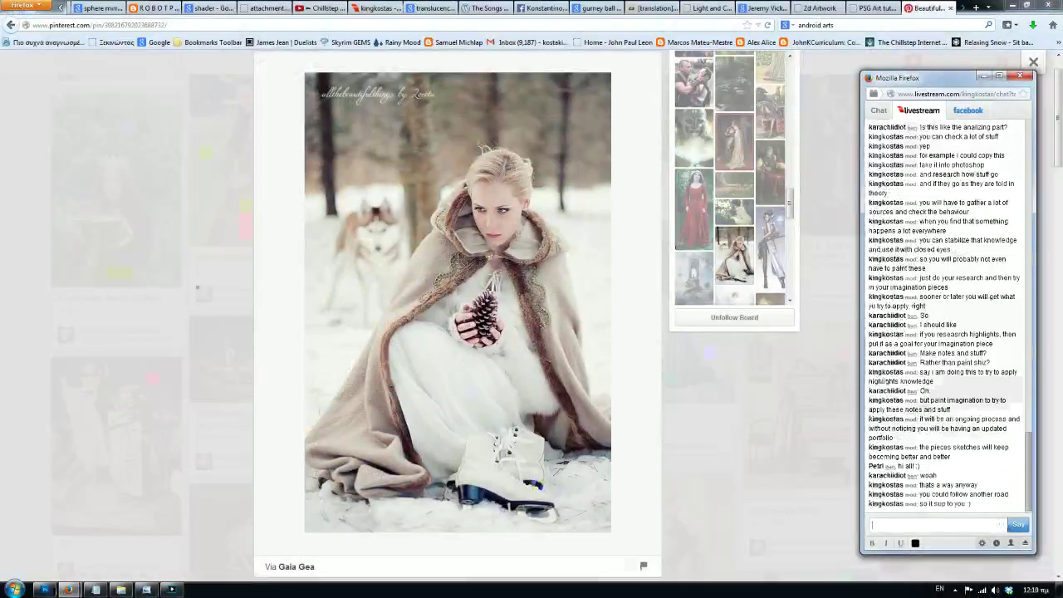
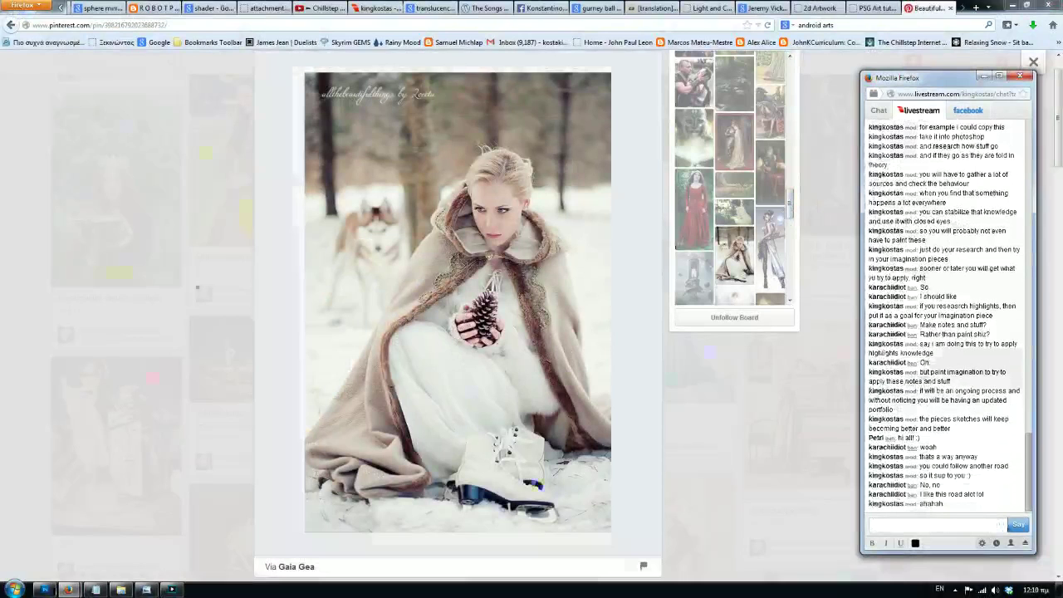
Step: Post replies about reading Loomis, applying it in imagination pieces, and 'no worries'
type("so after")
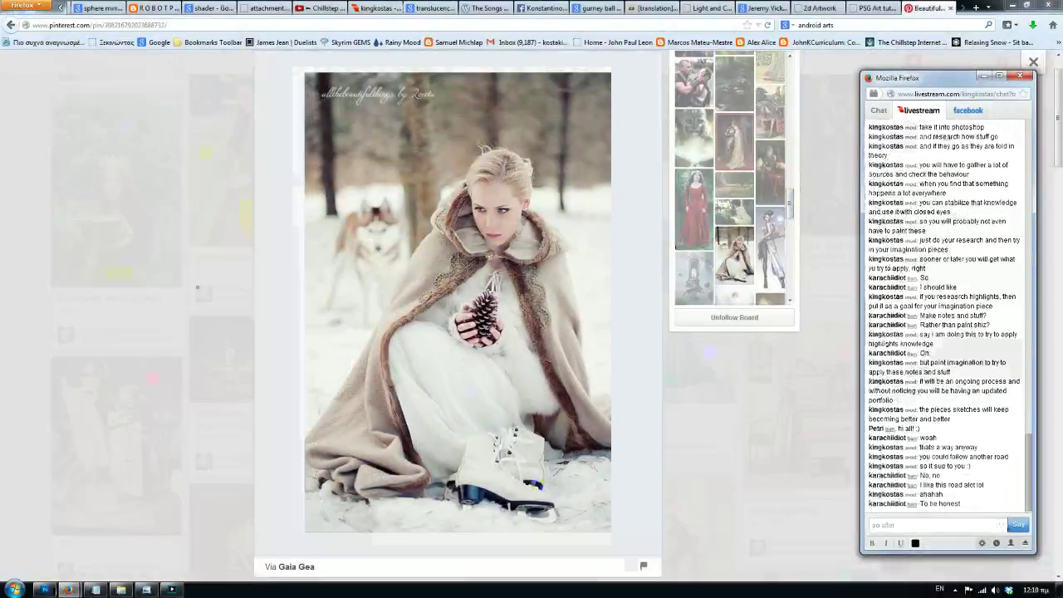
type(" you read something in loomis or whatever")
key("Return")
type("try to ")
type("understand it some more")
type(" and then try to appl")
type("y it in your im")
type("a")
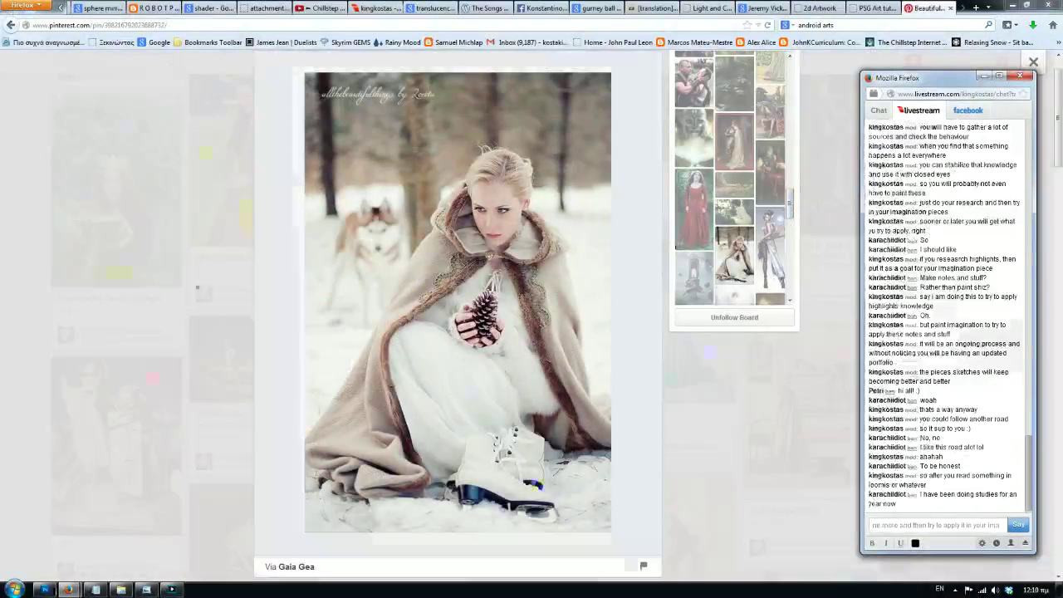
type("gination piece")
key("Return")
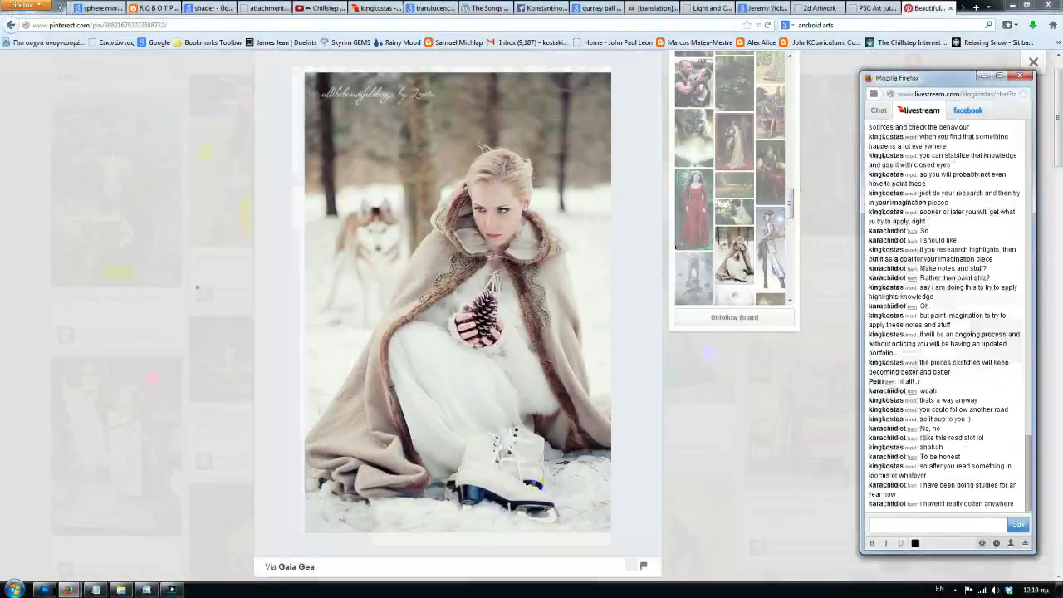
type("no worries")
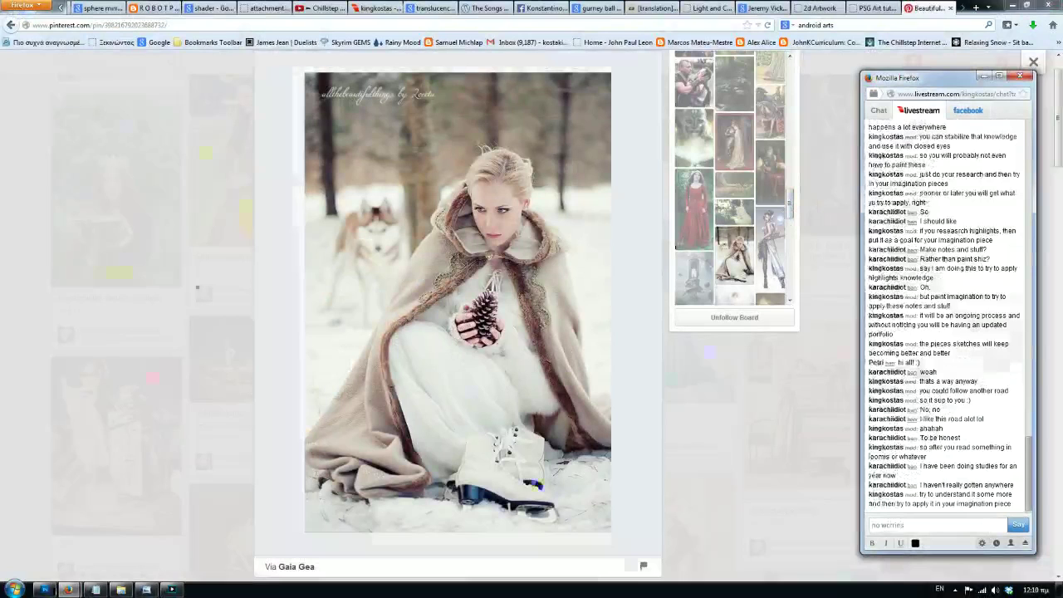
key("Return")
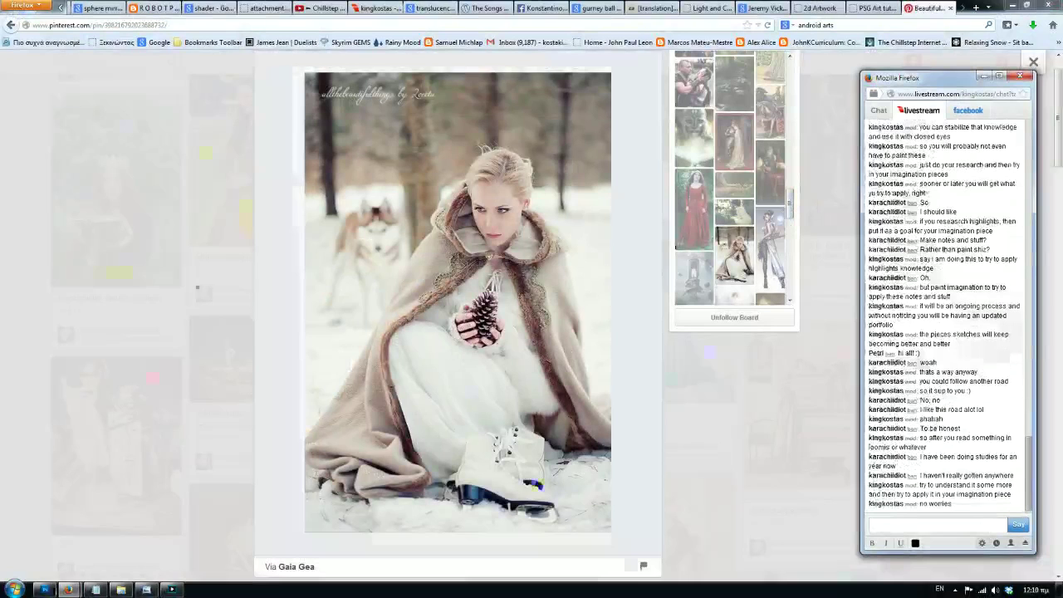
Step: Send 'hopefully you will find the proper way', the outcome-thinking remark, and 'yeah'
type("hopefully you will find the proper way")
key("Return")
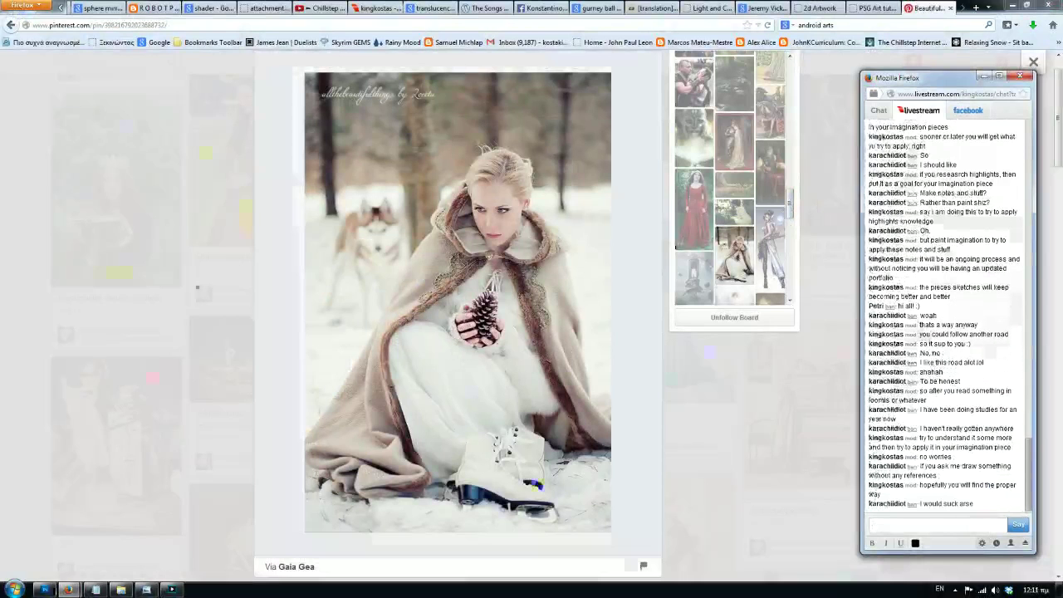
type("its not a matter of outcome")
type(" i gua")
type("that a")
type(" problematic way")
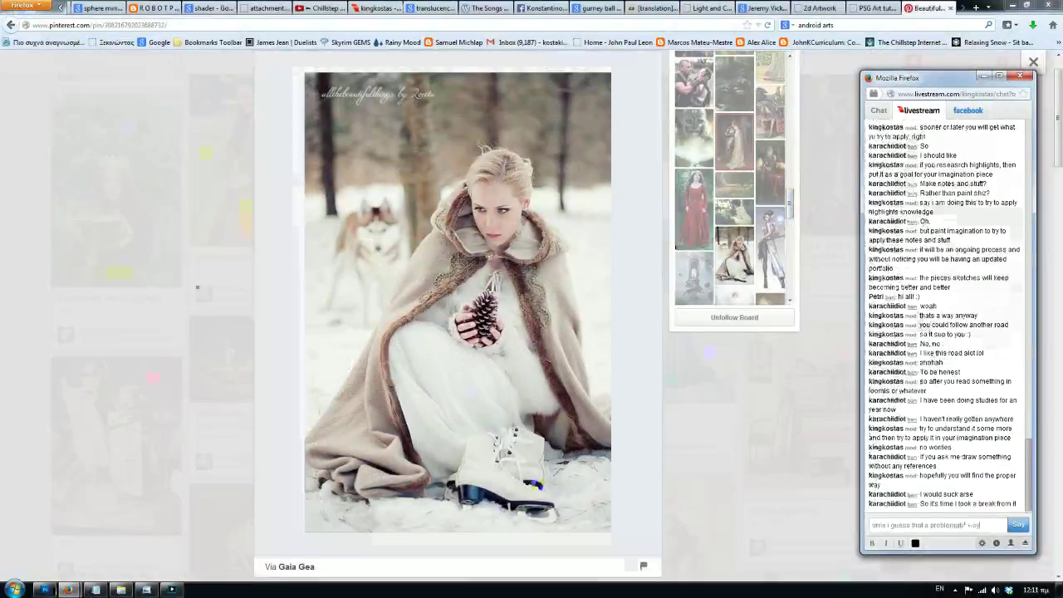
type(" of thinking when studying")
key("Return")
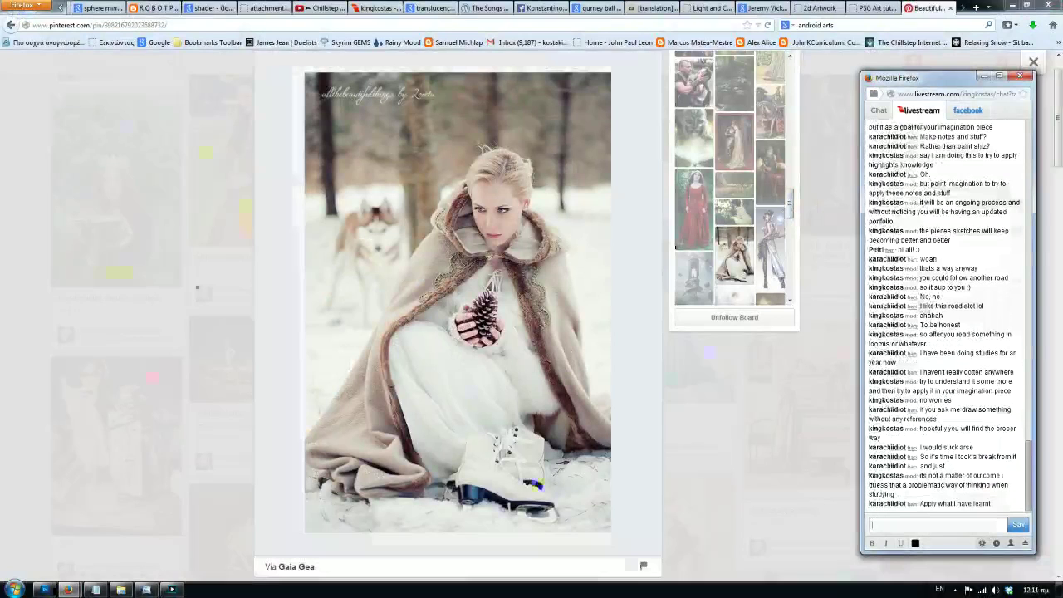
type("yeah")
key("Return")
Step: Post 'dont worry about the outcome', understanding advice, and 'there is a logic behind these elements'
type("dont wanry about the ou")
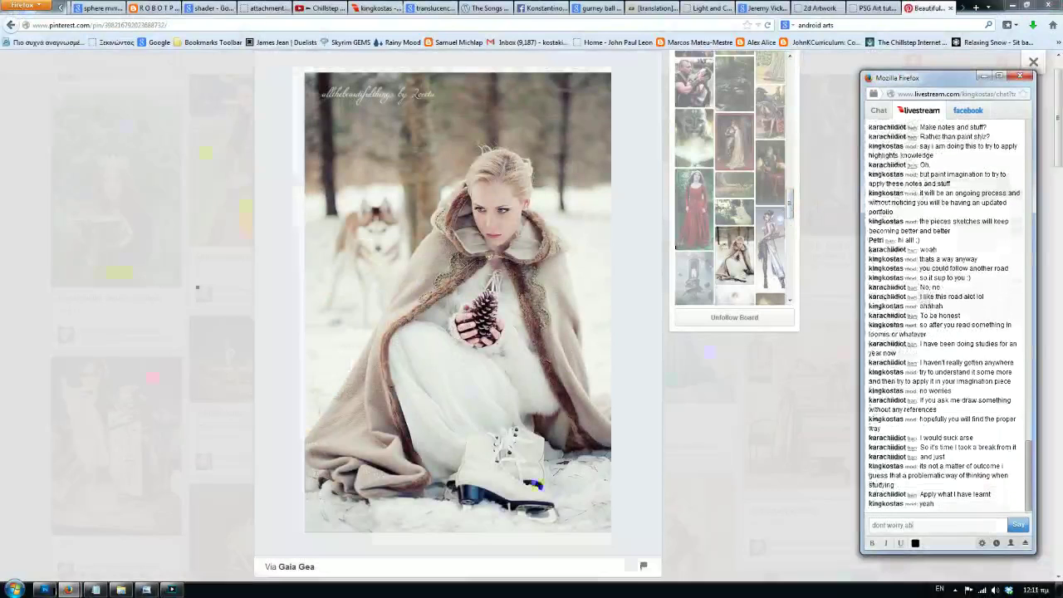
type("tcome")
key("Return")
type("worry abou")
type("t how well you")
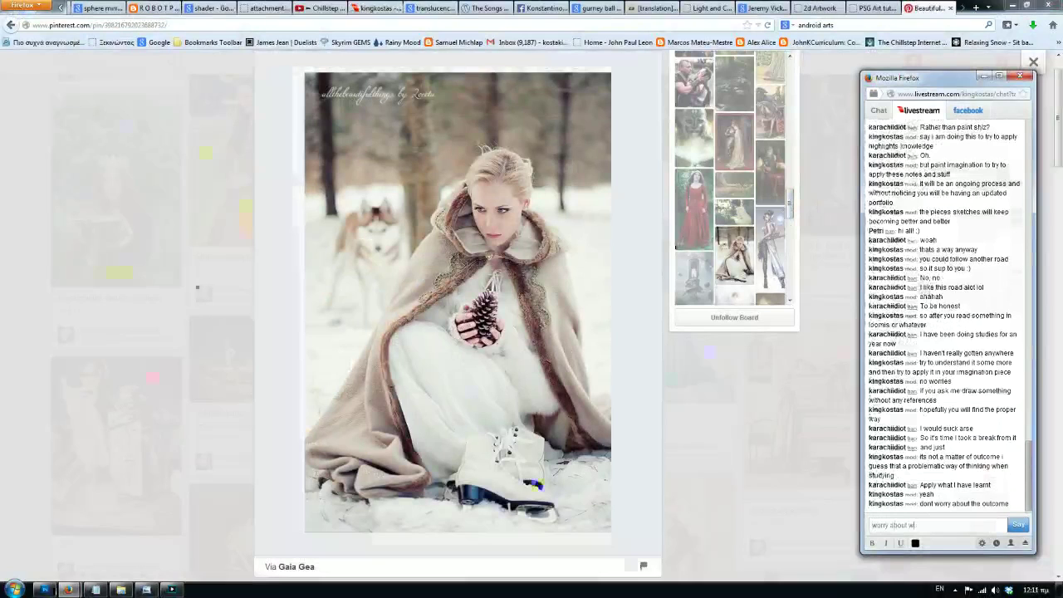
type(" understand whta you try to ap")
key("Return")
type("there is a logic")
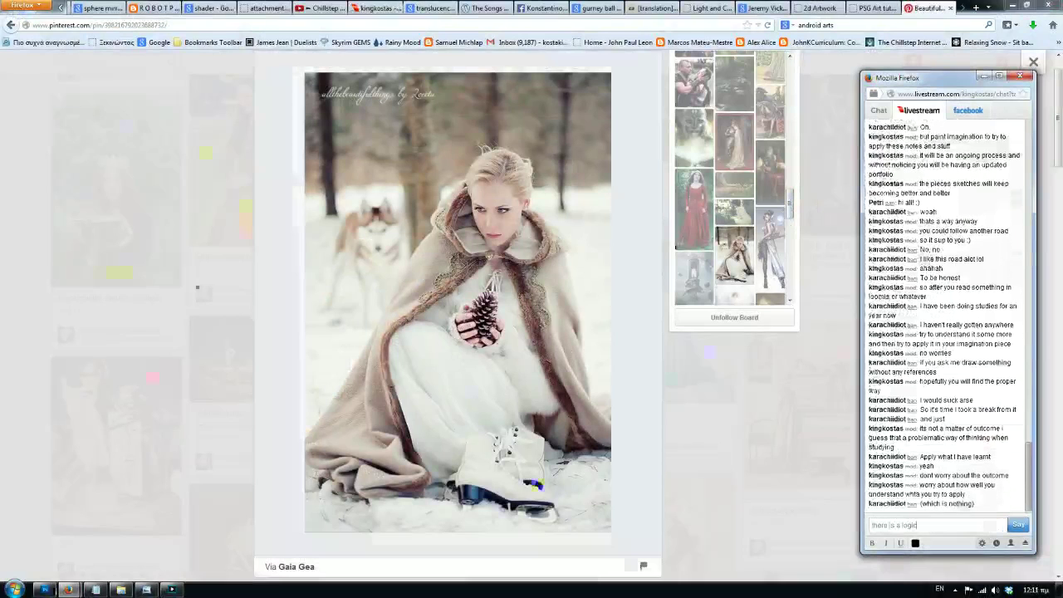
type(" behind these elements")
key("Return")
type("so a")
type("lso")
type("oner or later they")
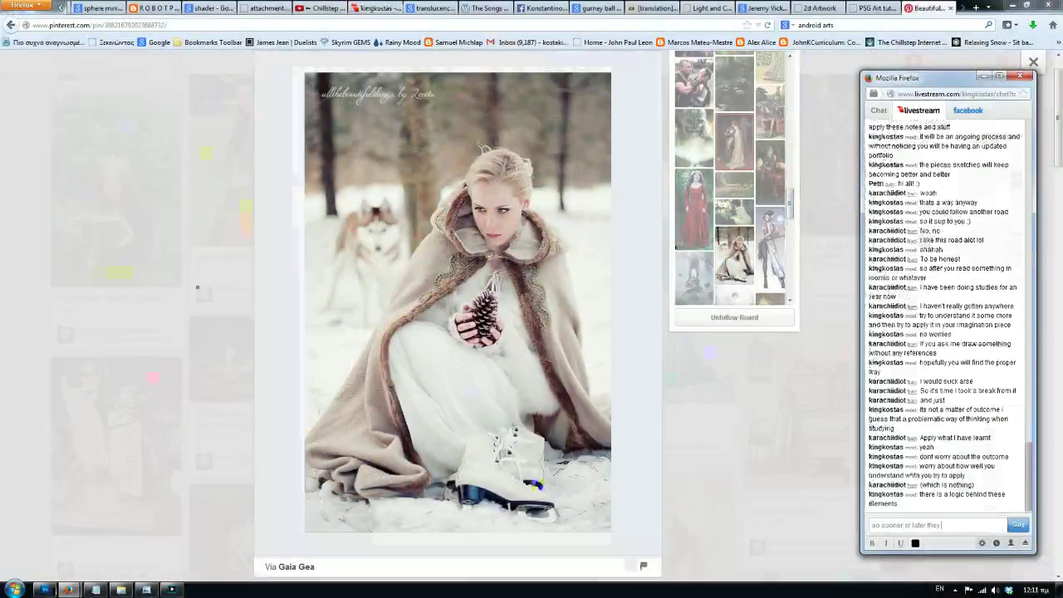
type(" make")
type(" sense")
Step: Send 'sooner or later' and remarks on values in diffused, soft light and shadow distinction
key("Return")
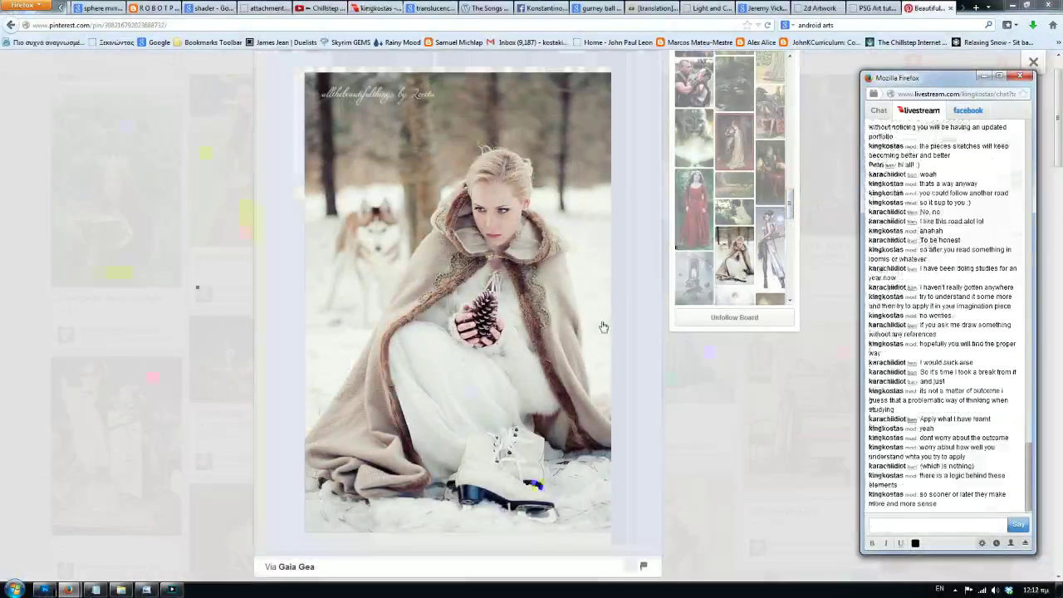
type("this scene here cou")
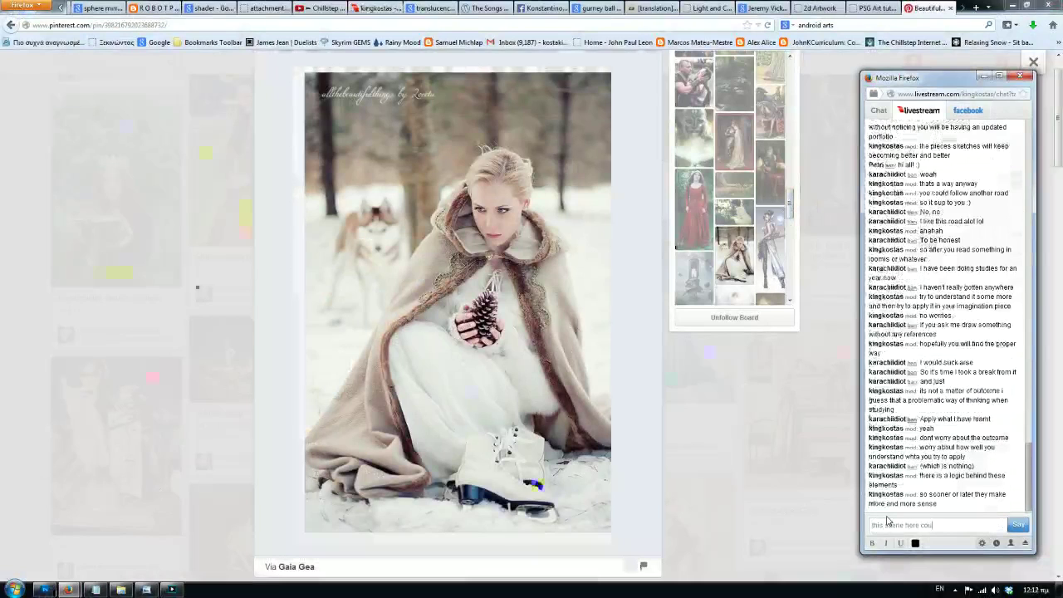
type("ld possible")
type(" give us inf")
type("o on how some values")
type(" appear")
type("on diffused light")
key("Return")
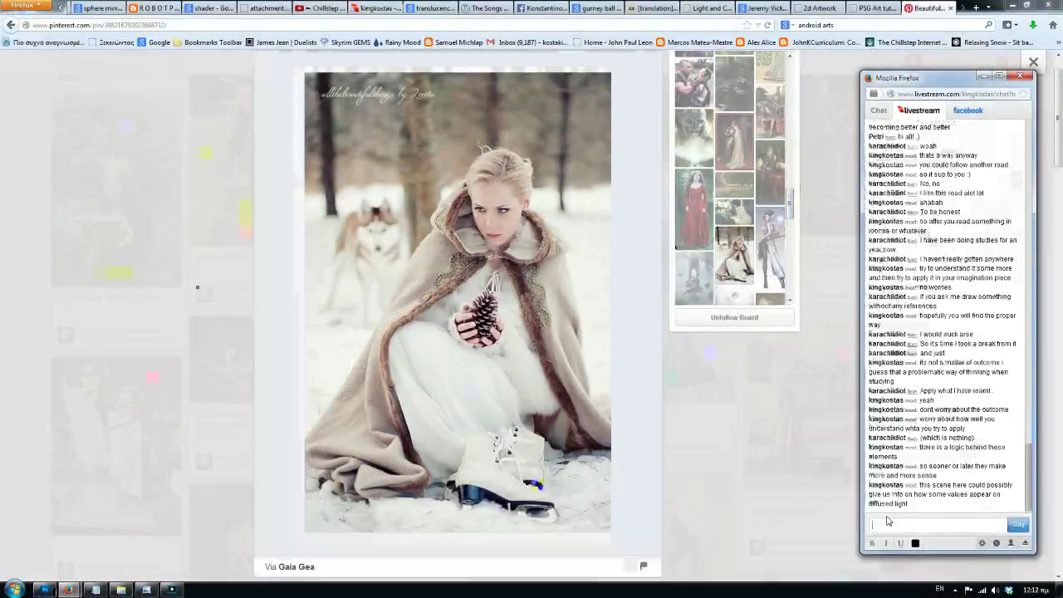
type("soft ligh")
type("t")
key("Return")
type("so")
type(" strong distinc")
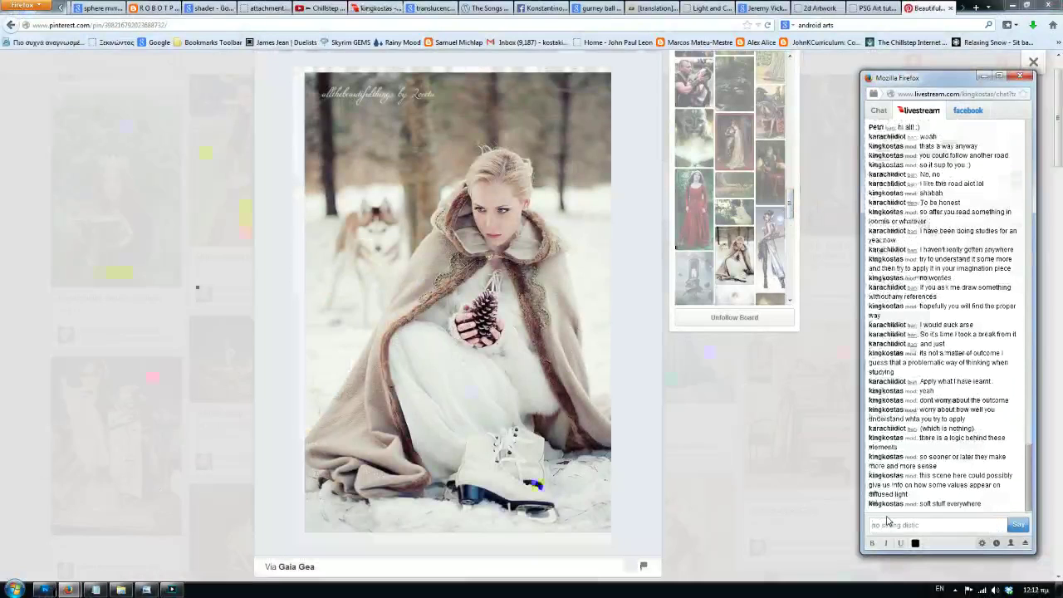
type("tion of light and shadow")
key("Return")
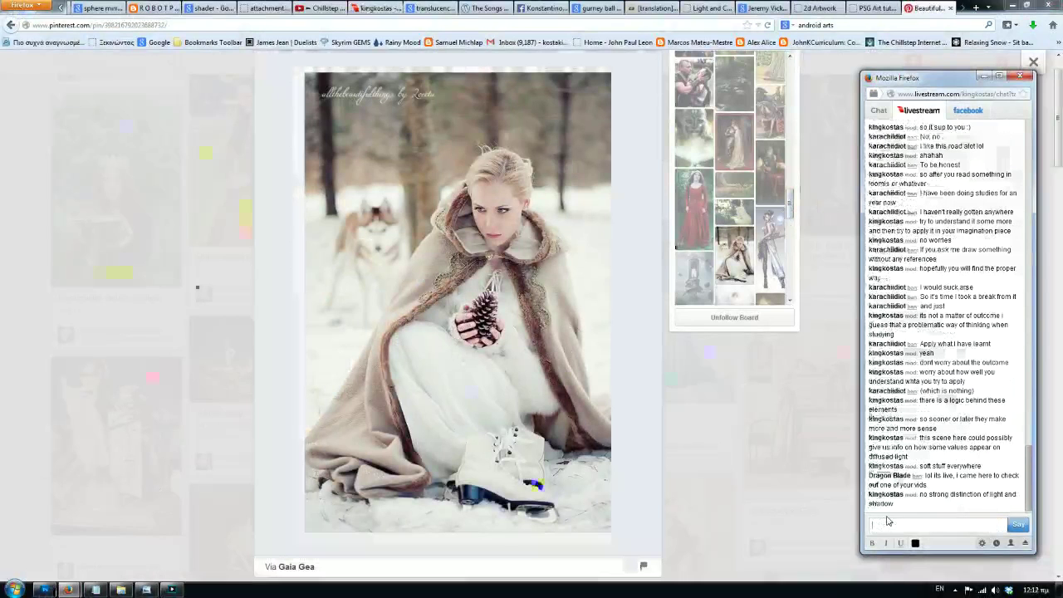
Step: Greet the newly arrived viewer and send 'thanks for coming mate :)'
type("hello Dragon")
key("Return")
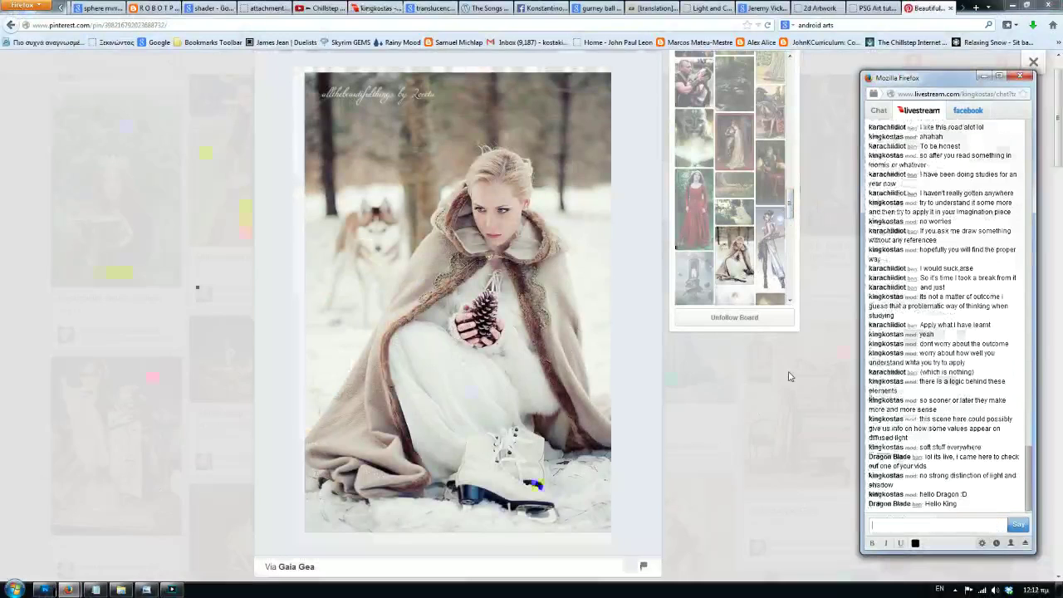
type("thanks for coming mate :)")
key("Return")
Step: Open the Palace Guard detail 1902 pin and bring the chat box back into focus
left_click(706, 380)
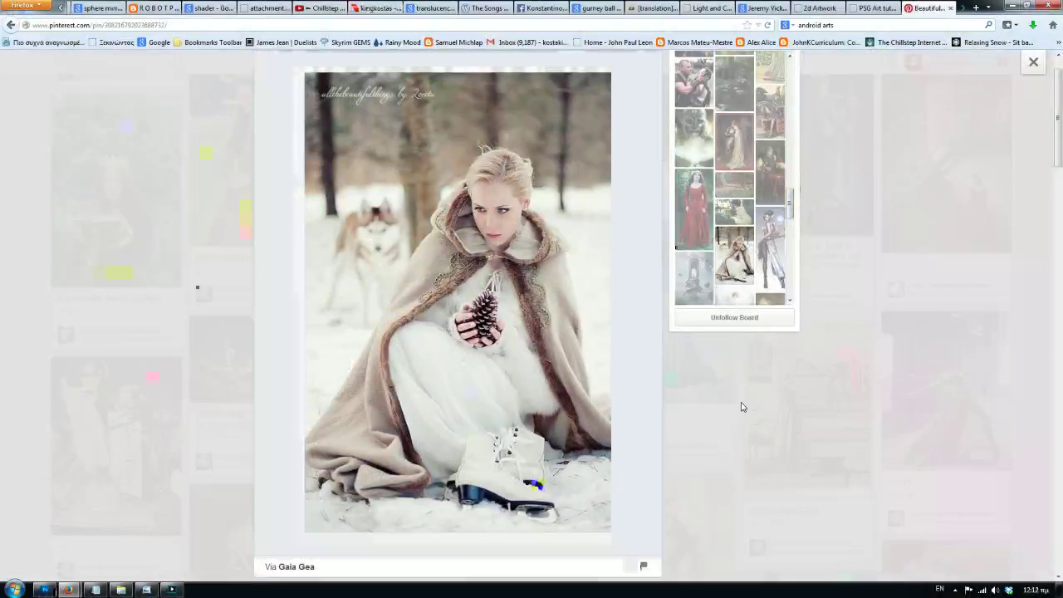
scroll(511, 304, "down", 10)
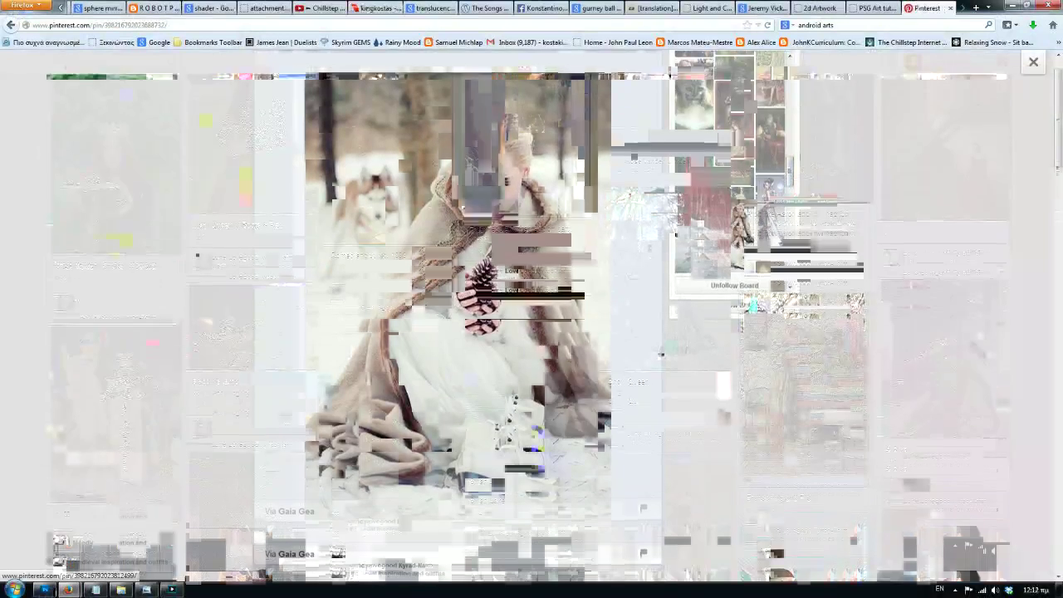
left_click(262, 378)
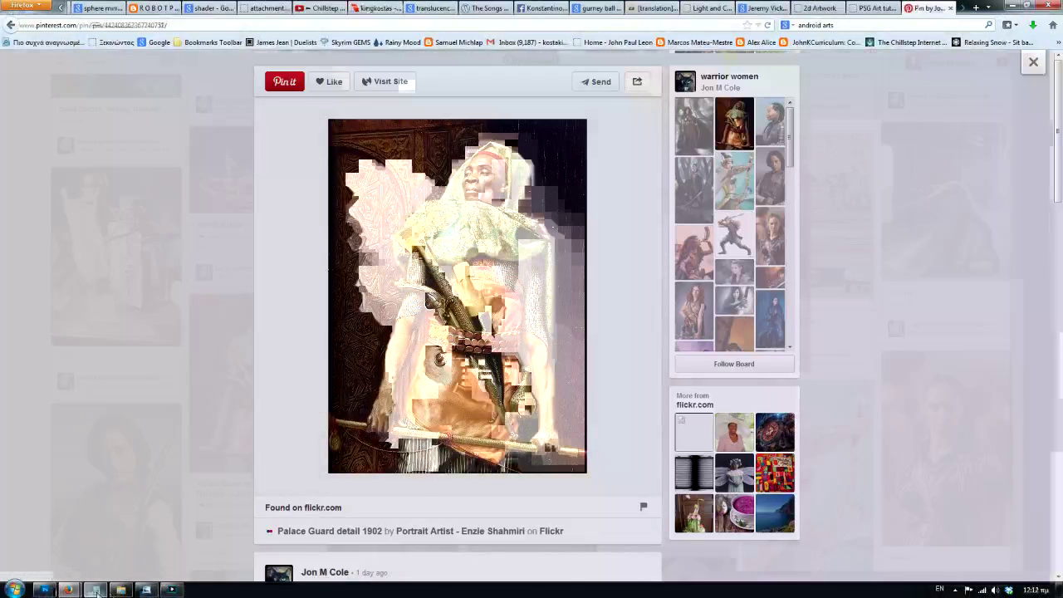
left_click(214, 552)
left_click(933, 526)
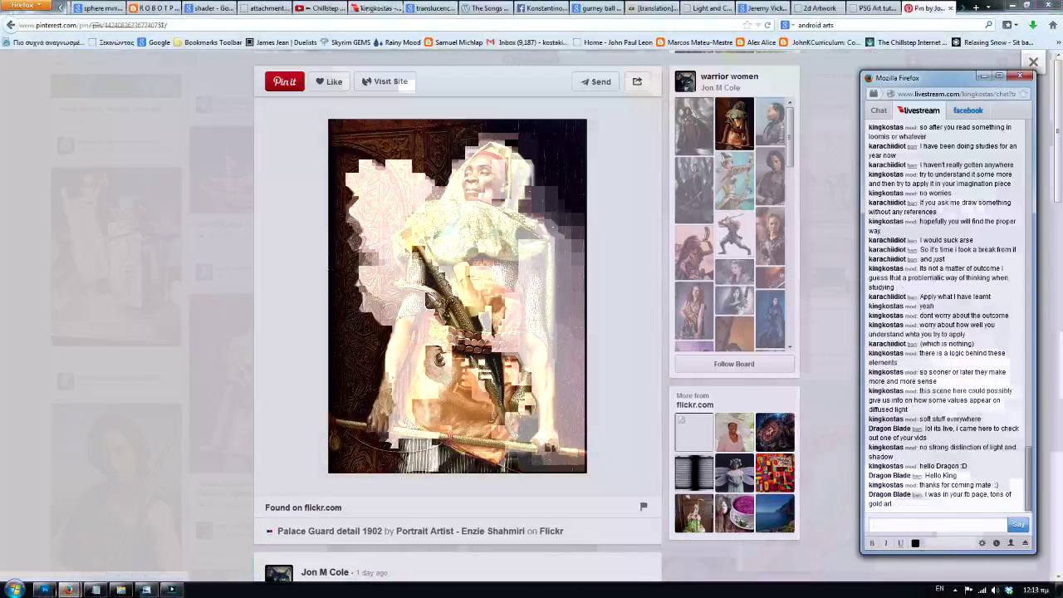
Step: Post 'thanks man', master studies, knowing what you research, and 'thats efficient studying'
type("thanks man")
key("Return")
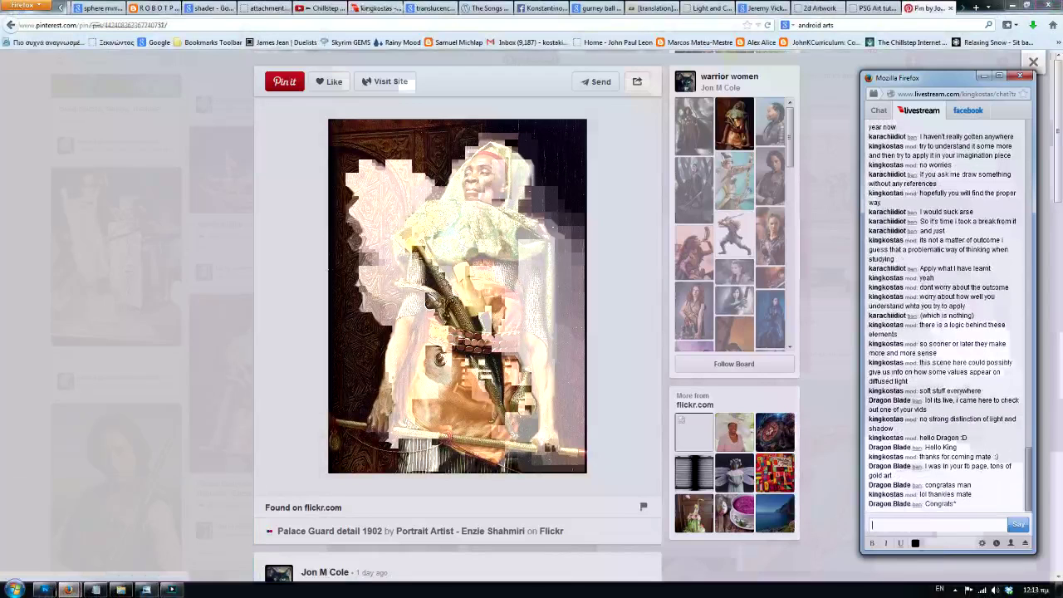
type(", and t")
type("rom master studies a")
type("tc")
key("Return")
type("be nsure to know what you are researching")
key("Return")
type("thats efficient studying")
key("Return")
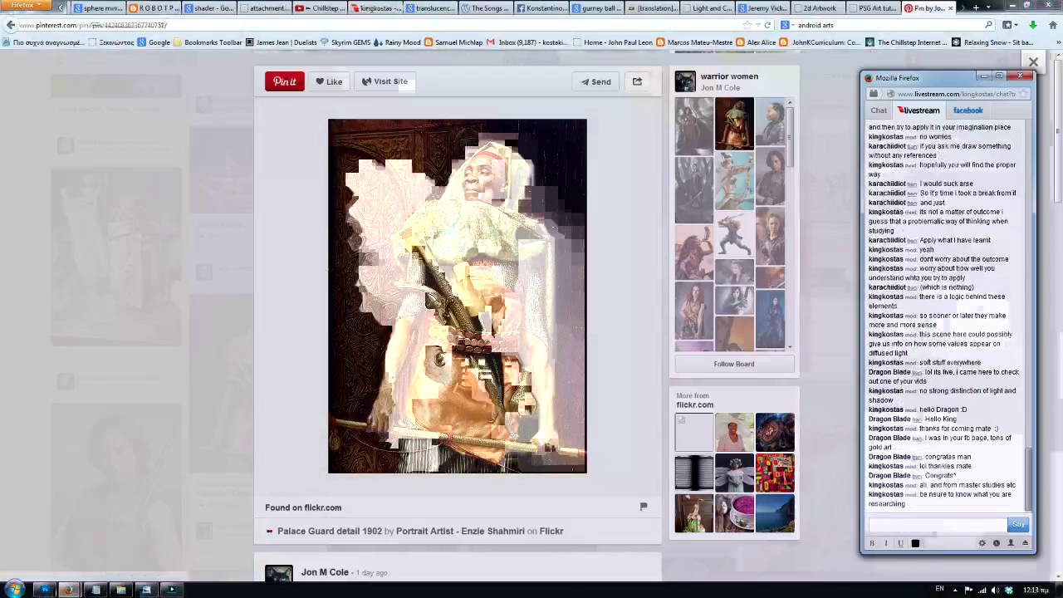
Step: Send messages that copying without a research goal doesn't bring much info out
type("I d its")
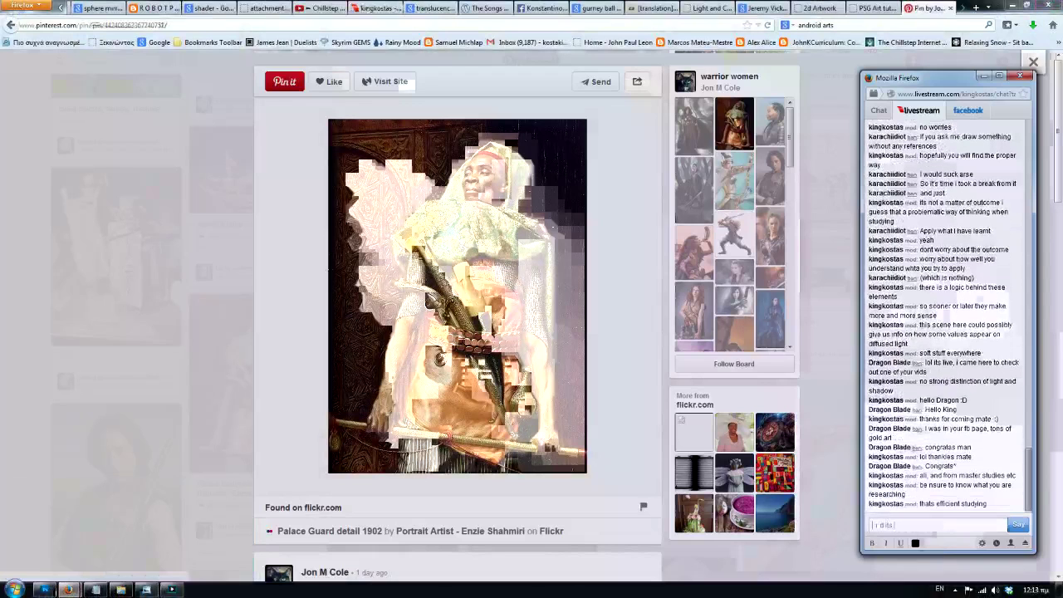
type(" more relaxing because")
type(" theo")
key("BackSpace")
key("BackSpace")
key("BackSpace")
key("BackSpace")
type("when you just copy wit")
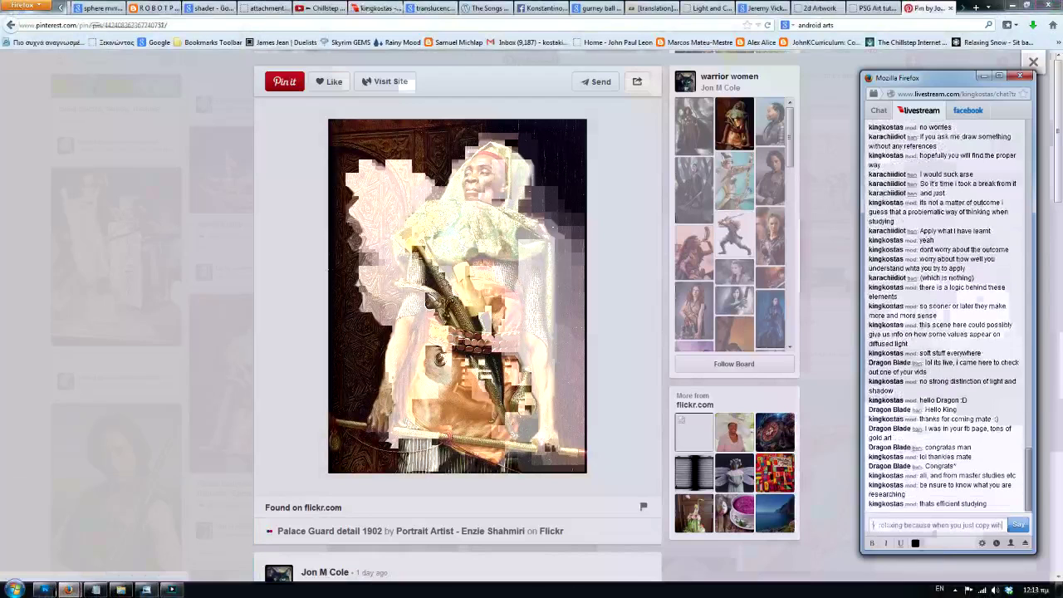
type("hout a research goal")
key("Return")
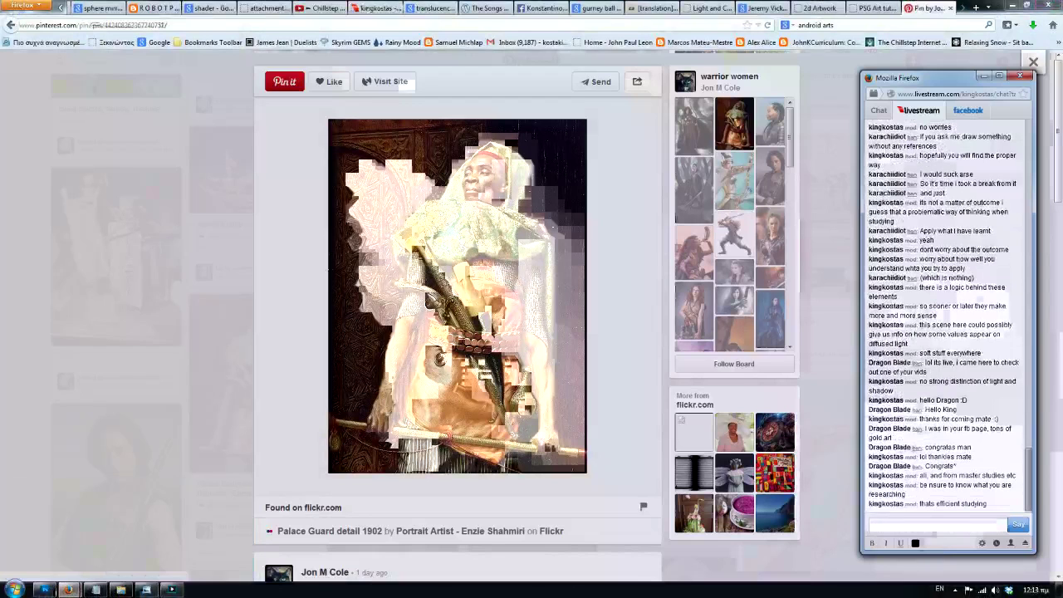
type("it doesnt")
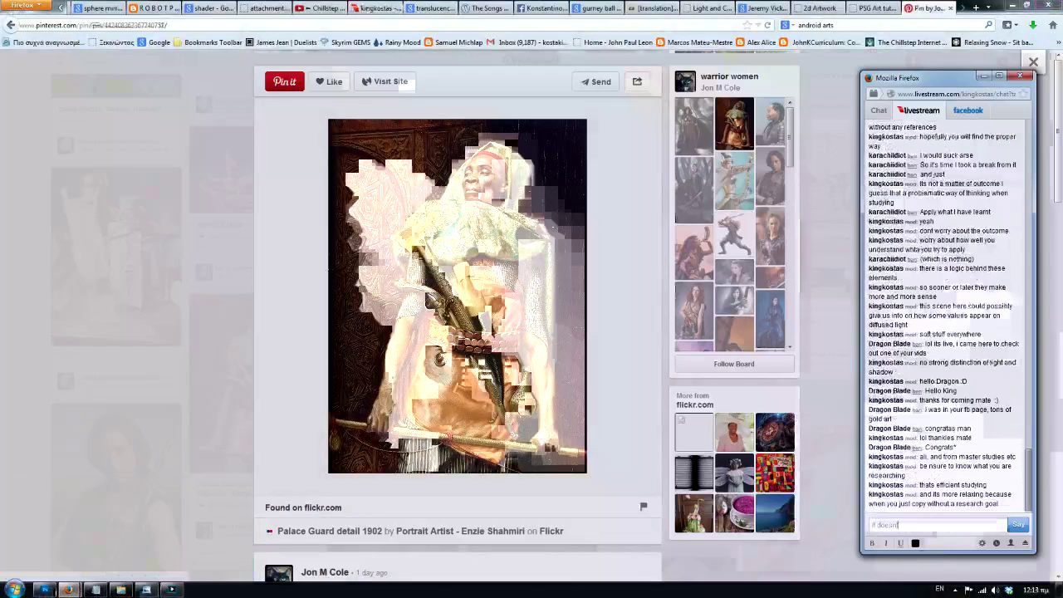
type(" bring i")
type("f info out")
key("Return")
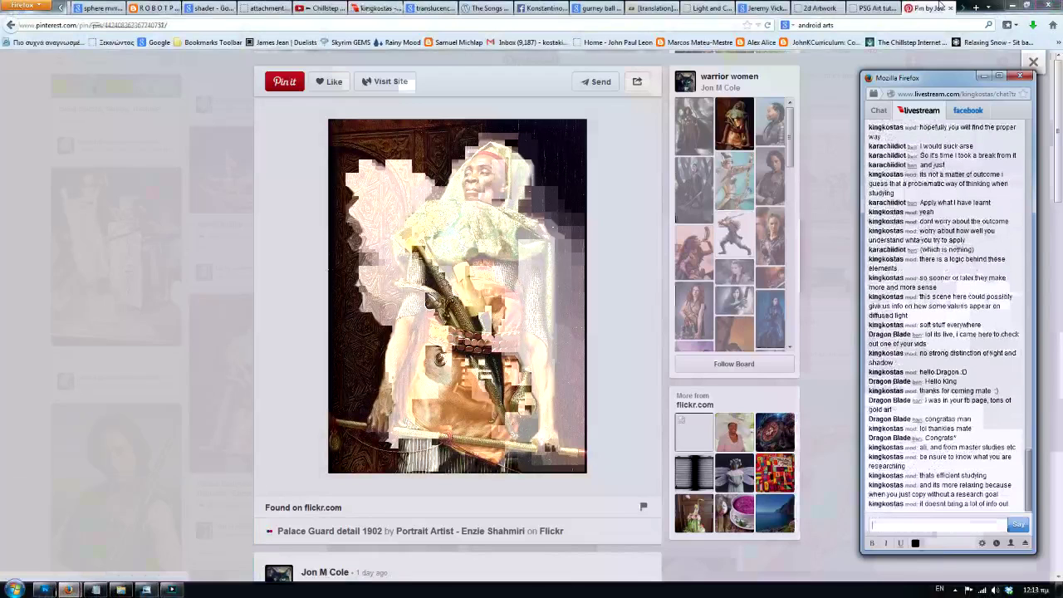
Step: Post replies about learning from old masters, white cast sculpture studies, 'yeah' and 'lol great :)'
type("old masters")
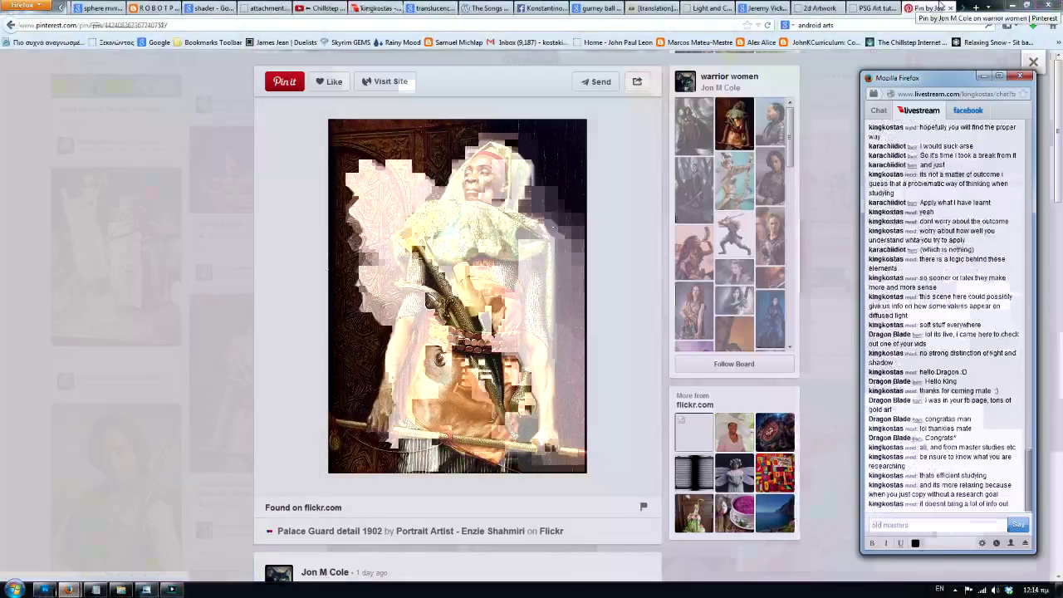
type(" to learn from the best")
key("Return")
type("did studies")
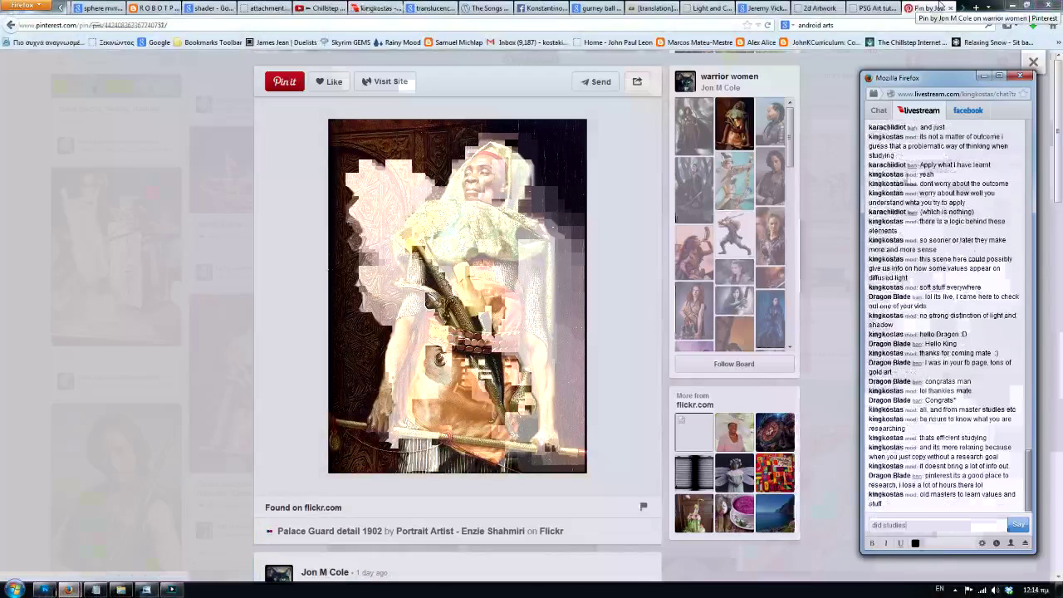
type(" of whit")
type("e cast scu")
type("lptures?")
type(" of")
type(" with less text")
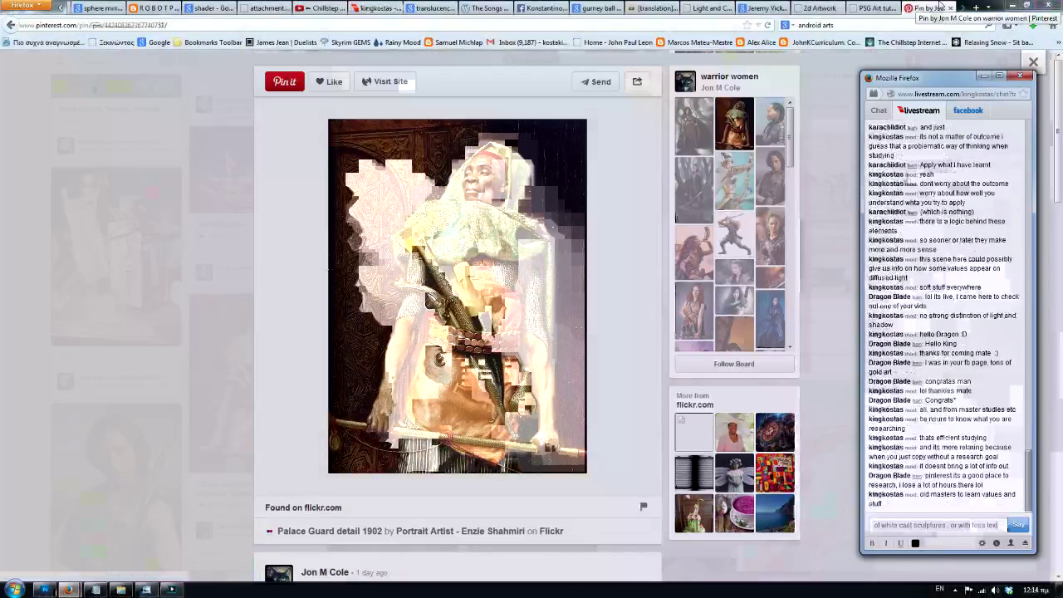
type("ure/color")
key("Return")
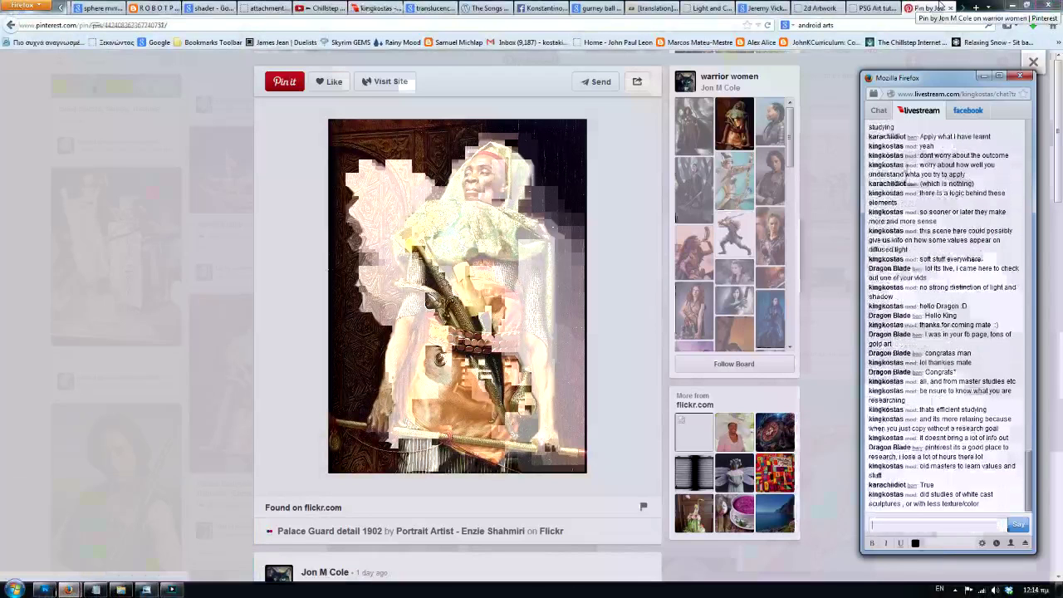
type("yeah")
key("Return")
type("lol")
type(" great :)")
key("Return")
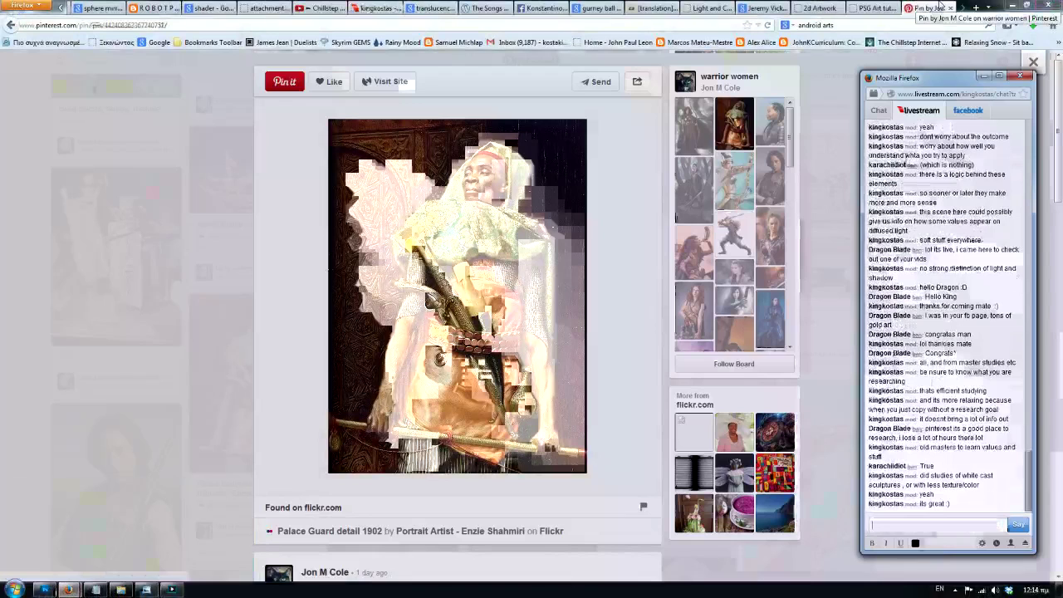
Step: Send remarks about diffused reflection and speculars versus texture and color attributes
type("they wanted to focus on the 'diffused re")
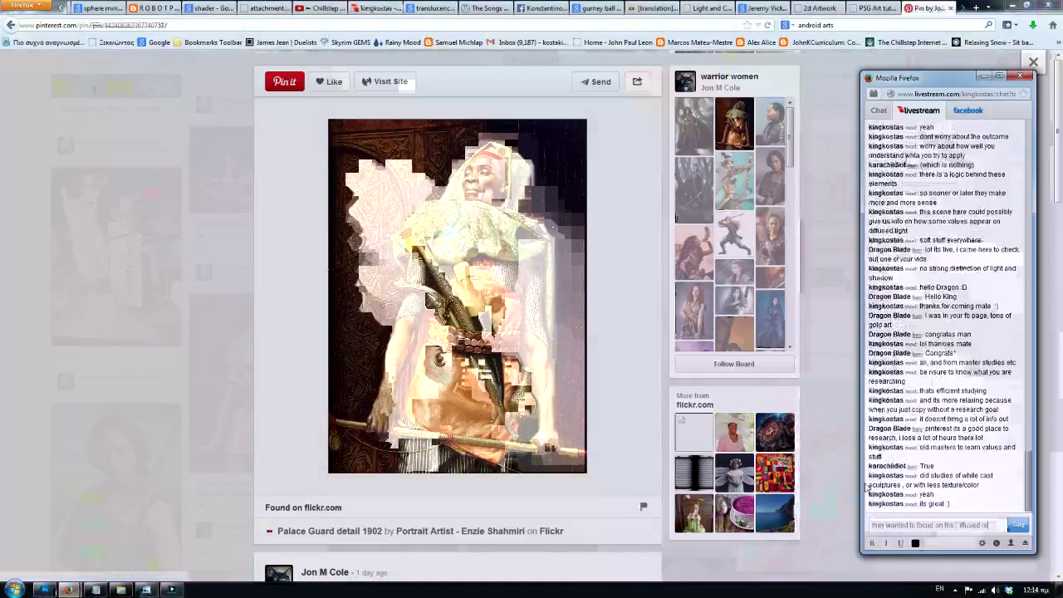
type("flection and the speculars")
key("Return")
type("lol worry about texture and color attributes")
key("Return")
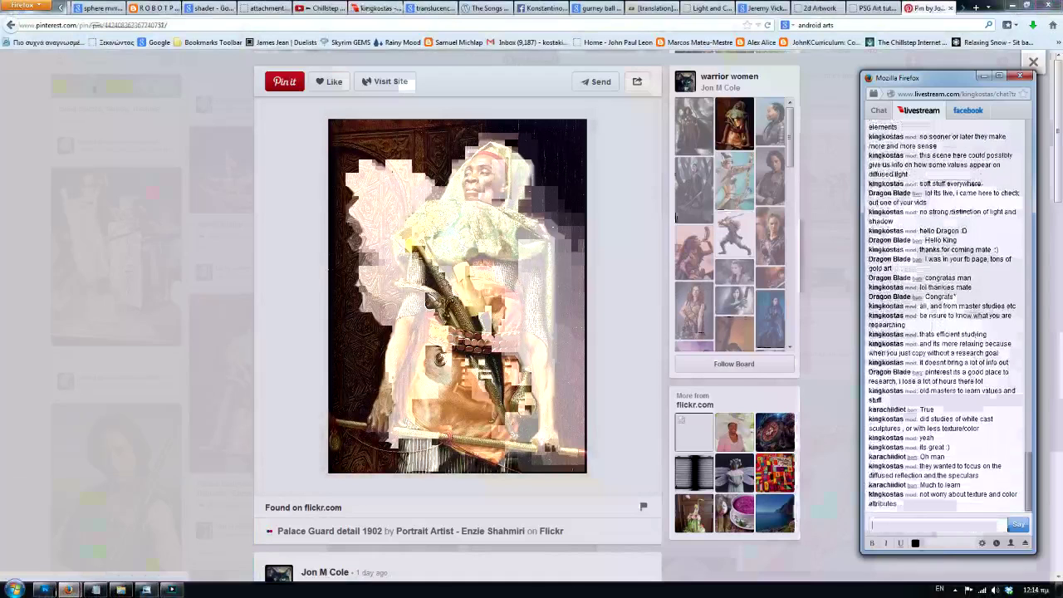
Step: Ask what would be in your mind studying this image, and whether copying teaches something
type("ok lol")
type(" say you wa")
type("nted")
type(" to study this image")
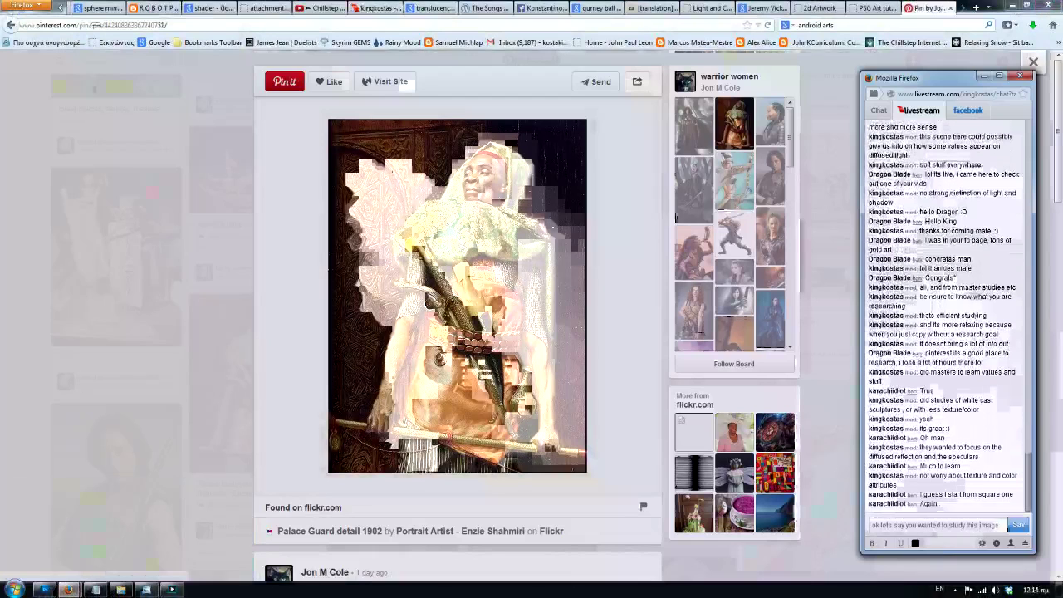
key("Return")
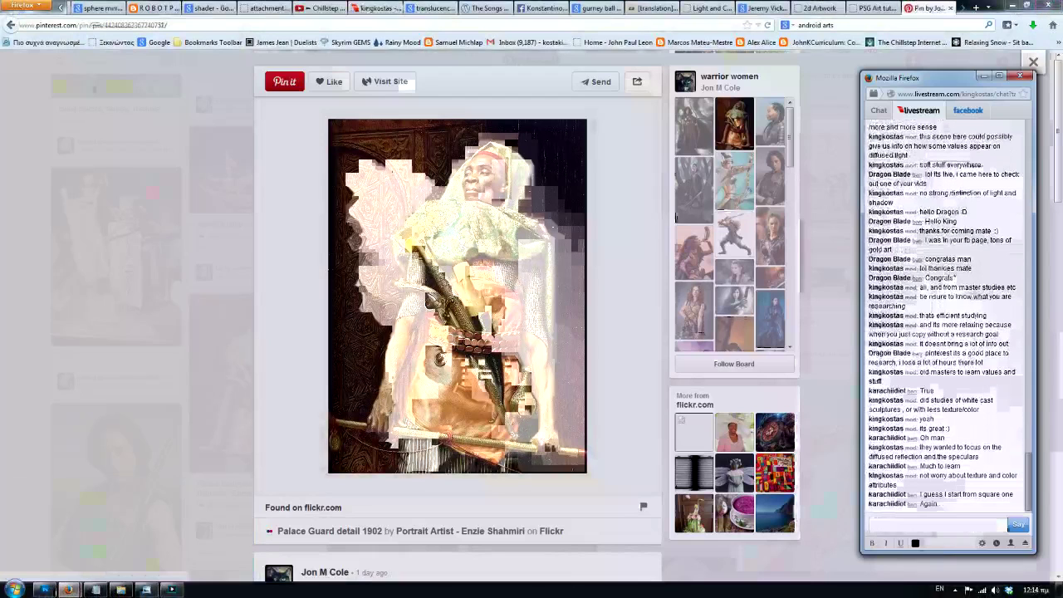
type("what w")
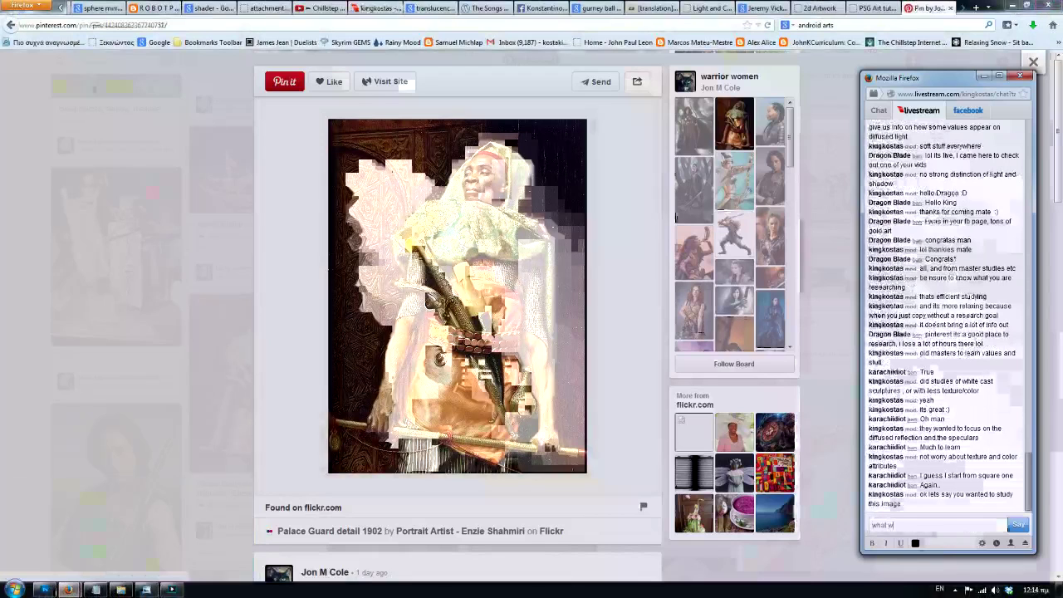
type("ould be in o")
type(" your mind")
key("Return")
type("?")
key("Return")
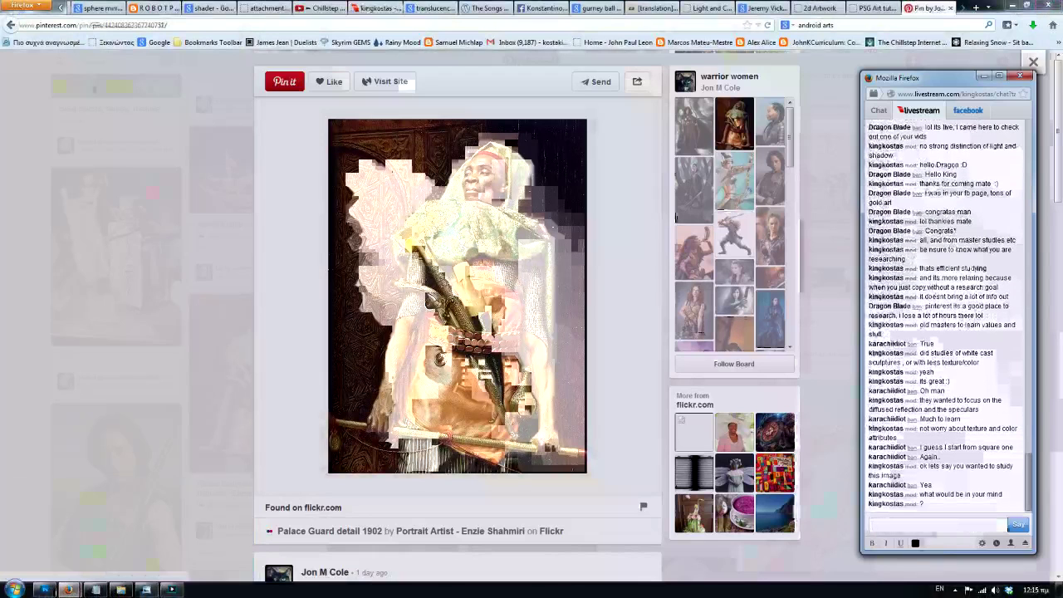
type("you would guess that if")
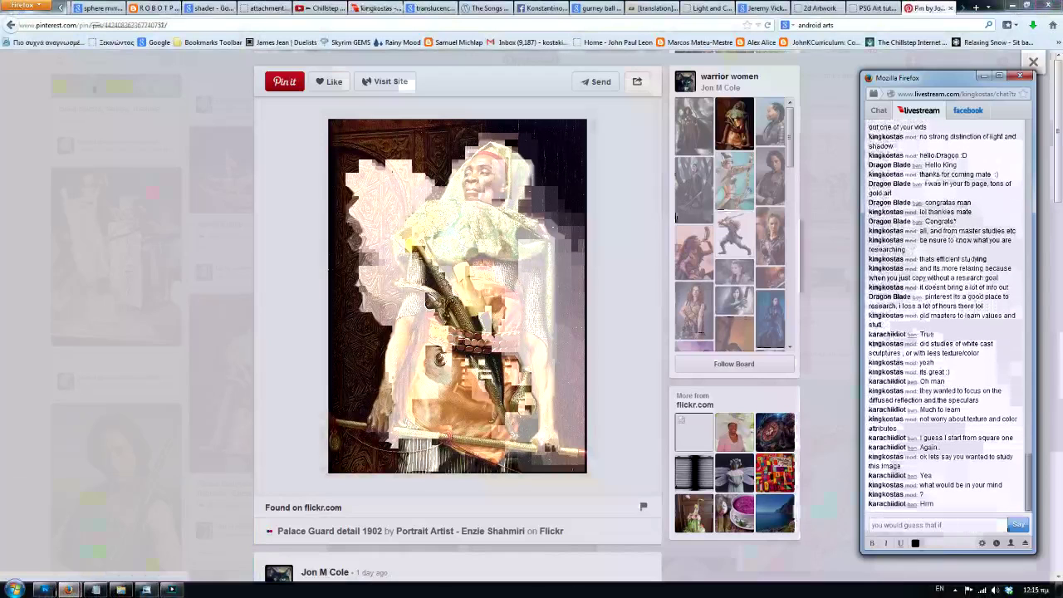
type(" you copy it")
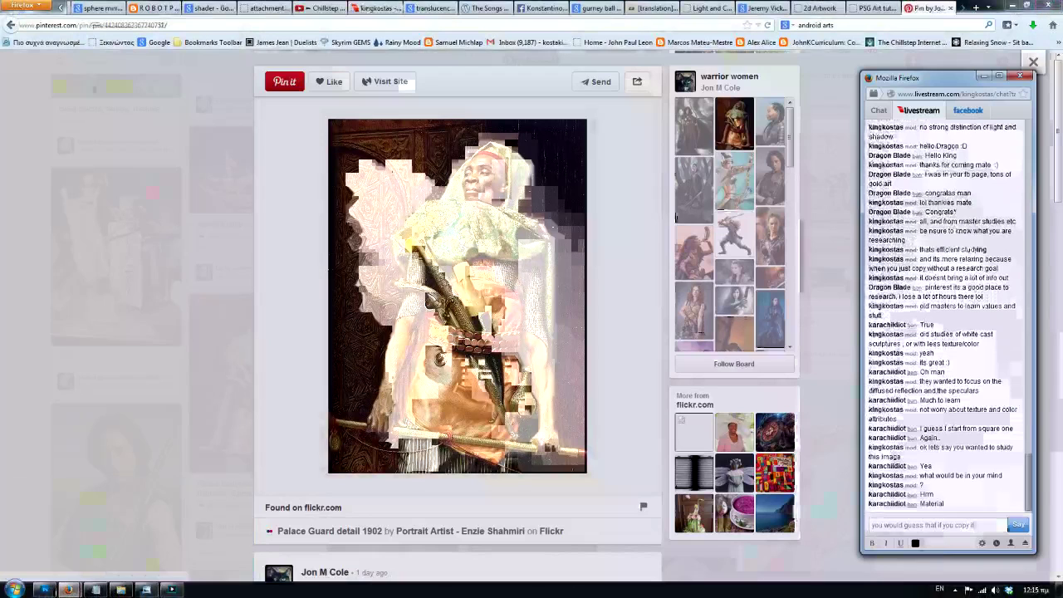
type(" you will learn something?")
key("Return")
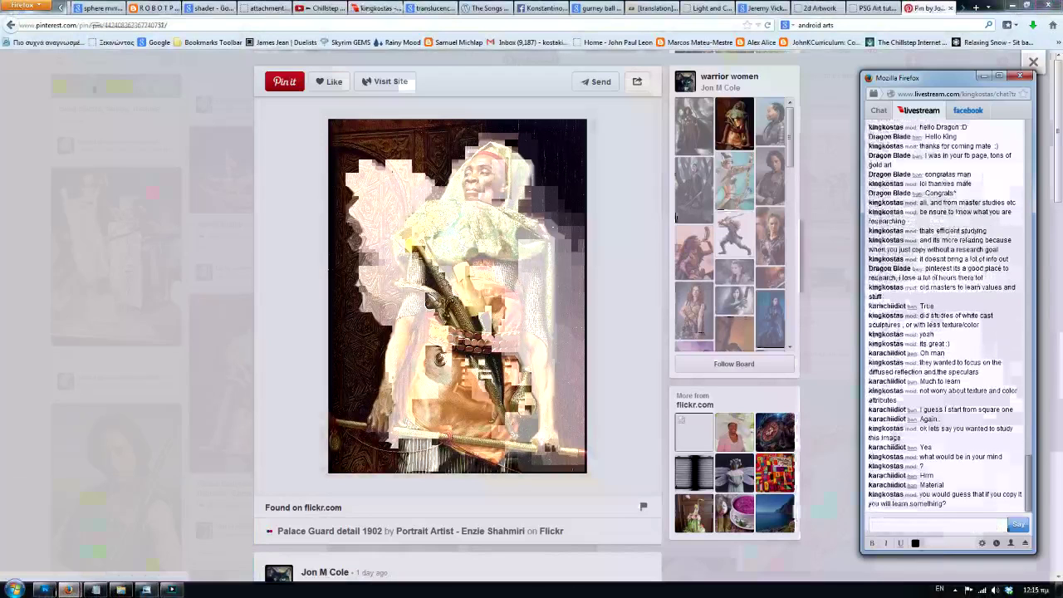
Step: Post 'yeah how you solve it :)', 'i mean before' and 'what was the thought process?'
type("yeah how you solve it :)")
key("Return")
type("i mean")
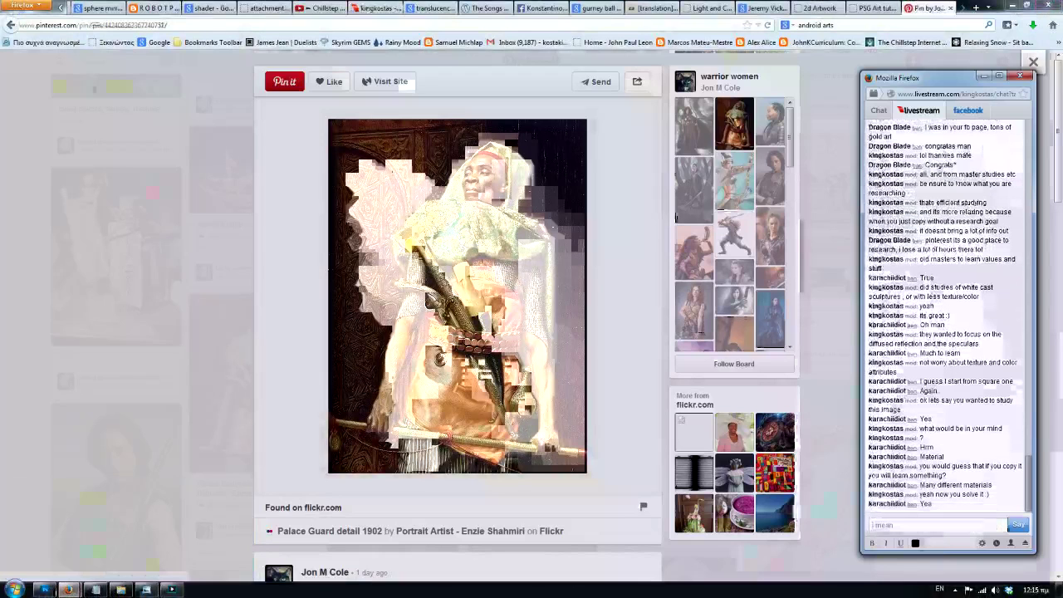
type(" before")
key("Return")
type("what was the tho")
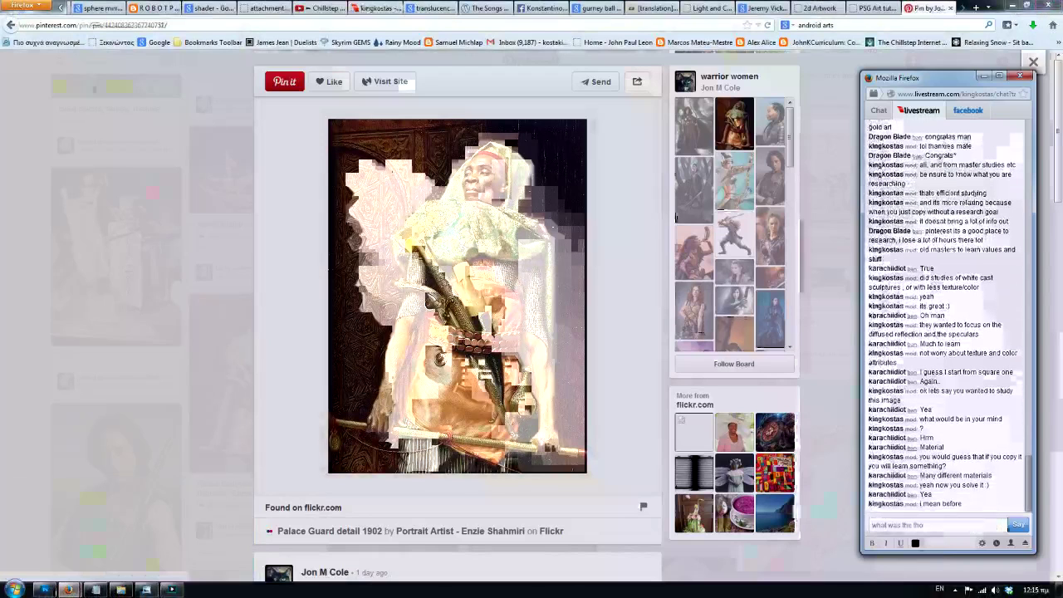
type("ught process?")
key("Return")
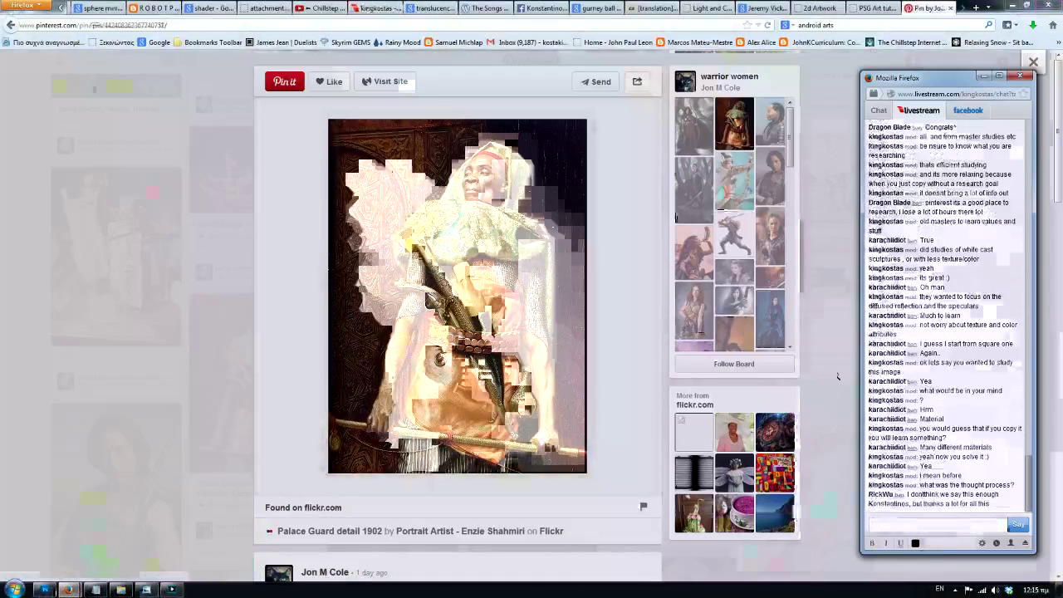
Step: Thank a viewer for watching and supporting, laugh, and send 'later for sure' encouragement
type("No problem Rick")
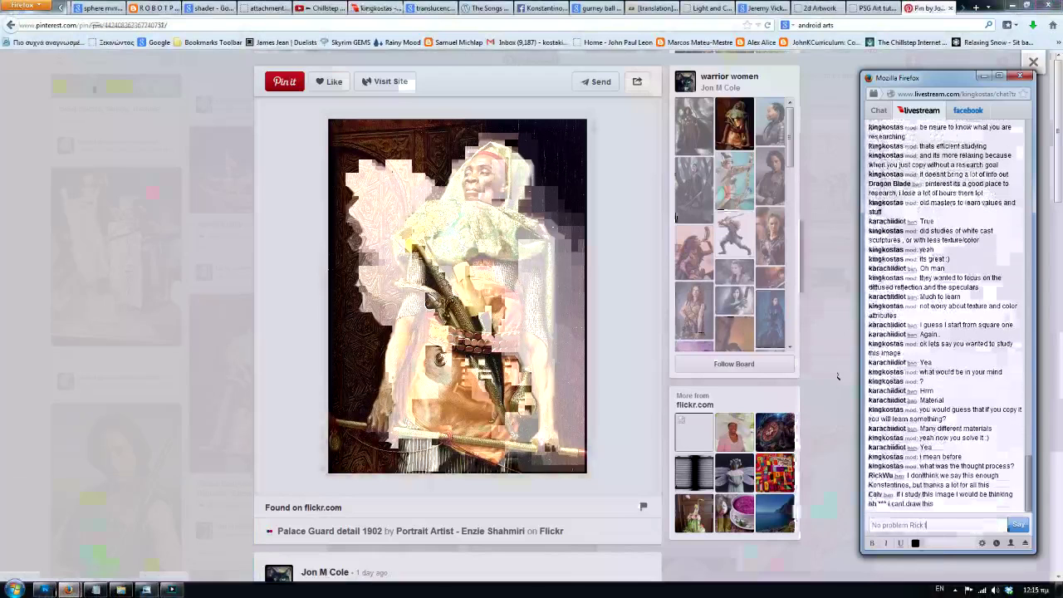
type(" thanks for watching")
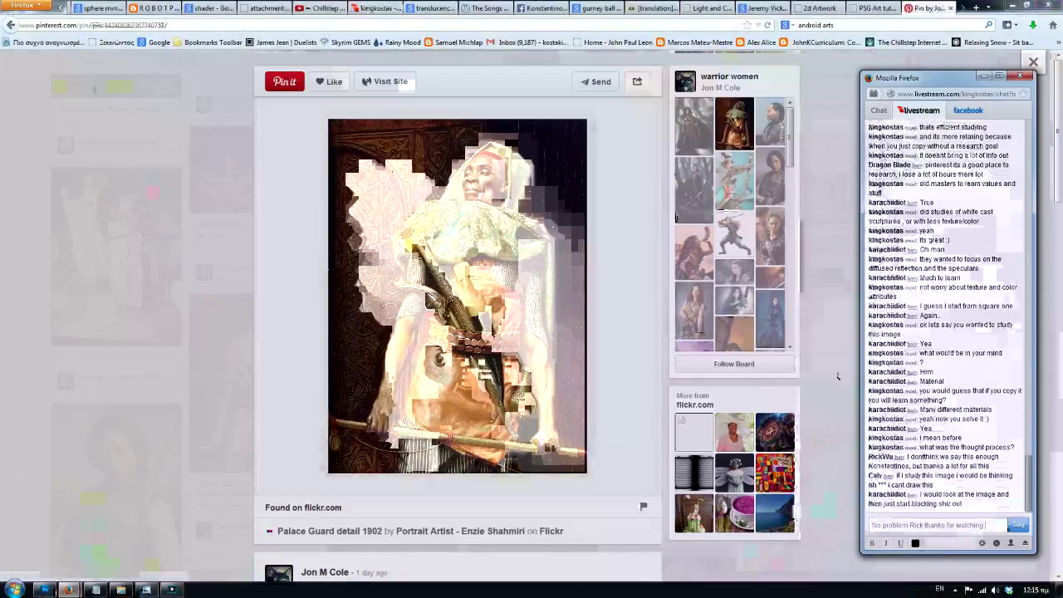
type(" and supporting mate :D")
key("Return")
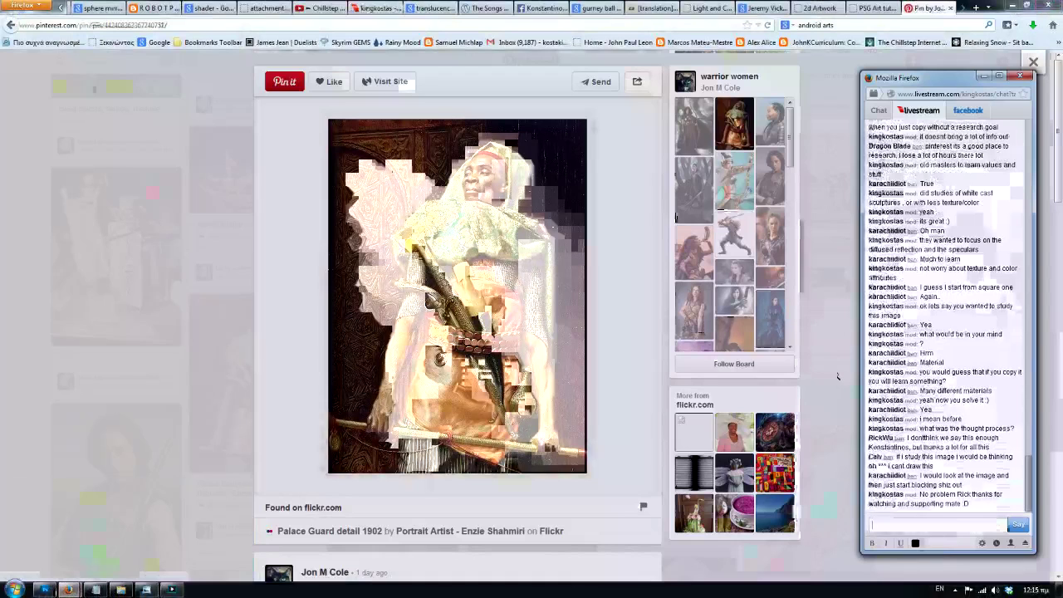
type("haahahah lol richard")
key("Return")
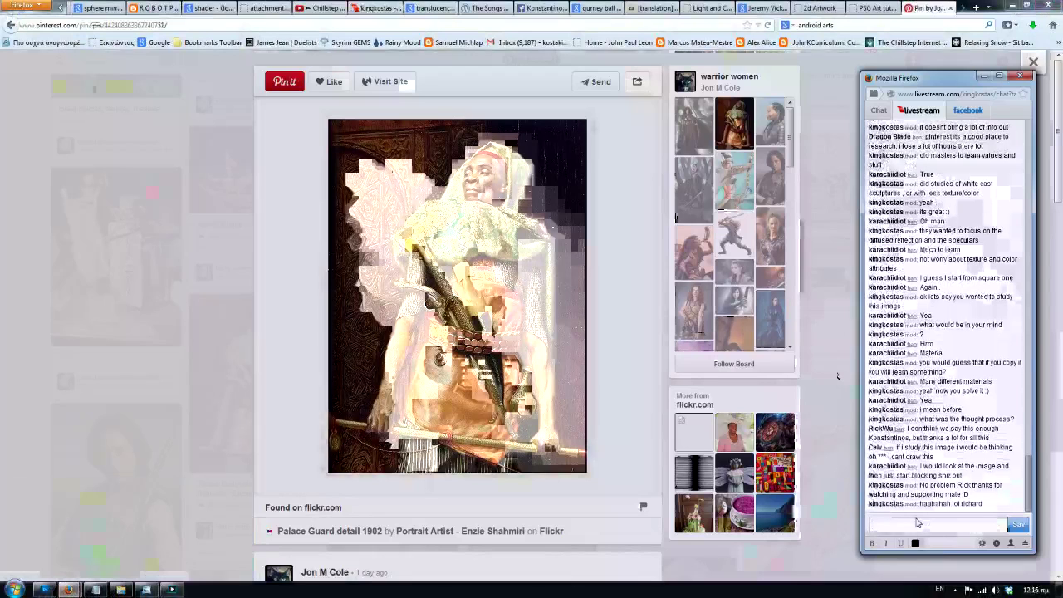
type("maybe not")
type(" now but late")
type("r for sure you will be able")
type(" to ...")
key("Return")
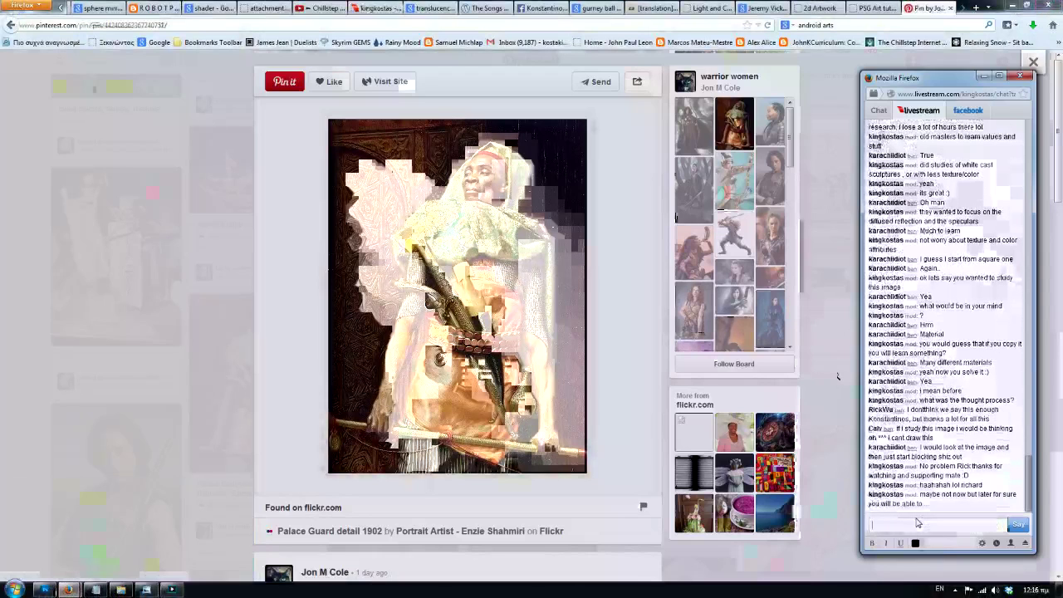
Step: Post messages about multi-day images and tackling things without a base, then 'nope here'
type("and this")
key("BackSpace")
key("BackSpace")
key("BackSpace")
key("BackSpace")
key("BackSpace")
type("images that")
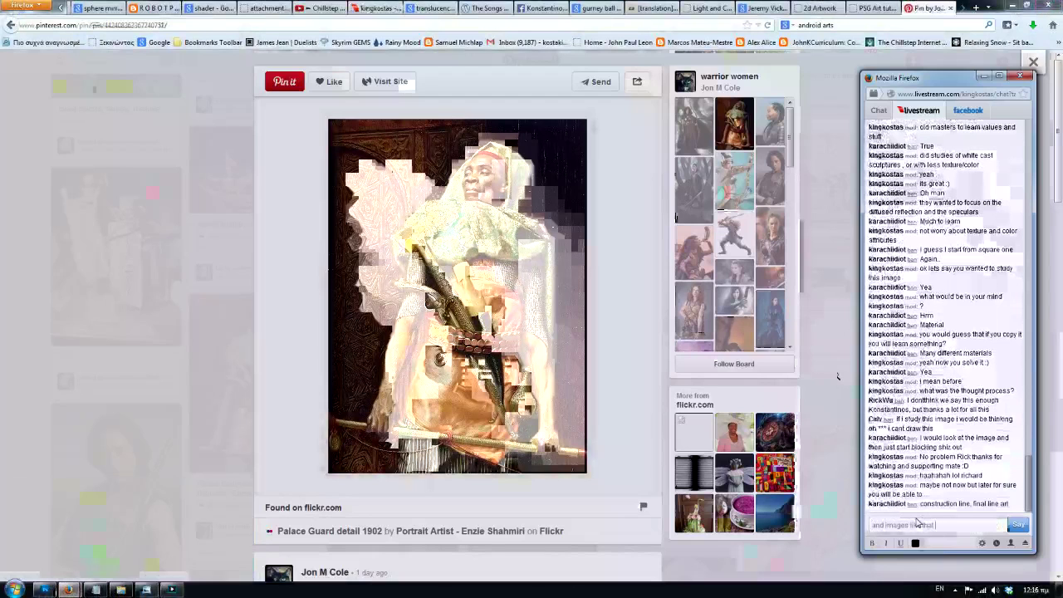
type(" take a lot of days and d")
key("Return")
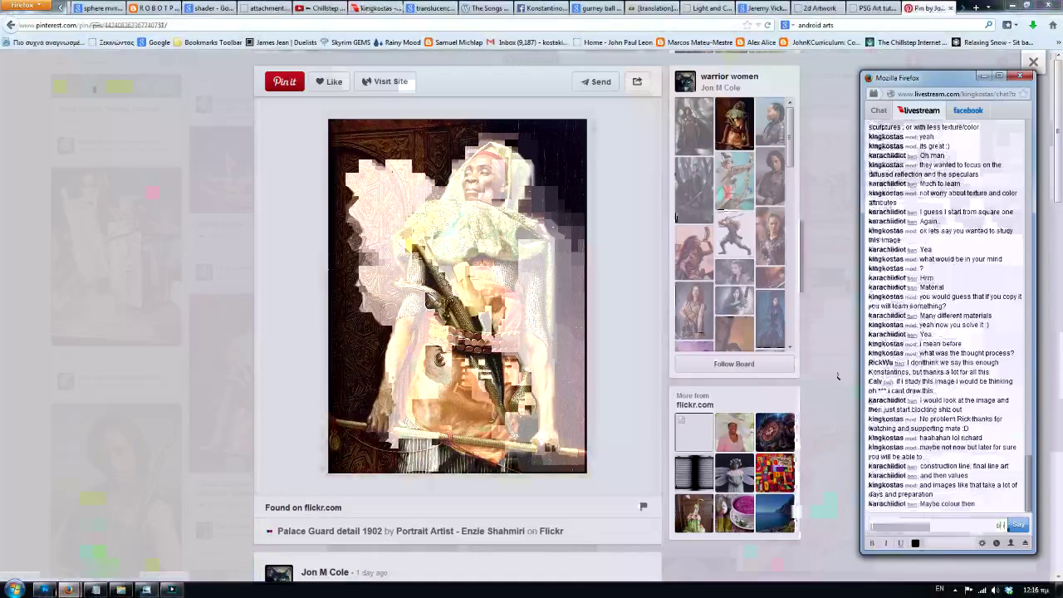
key("Return")
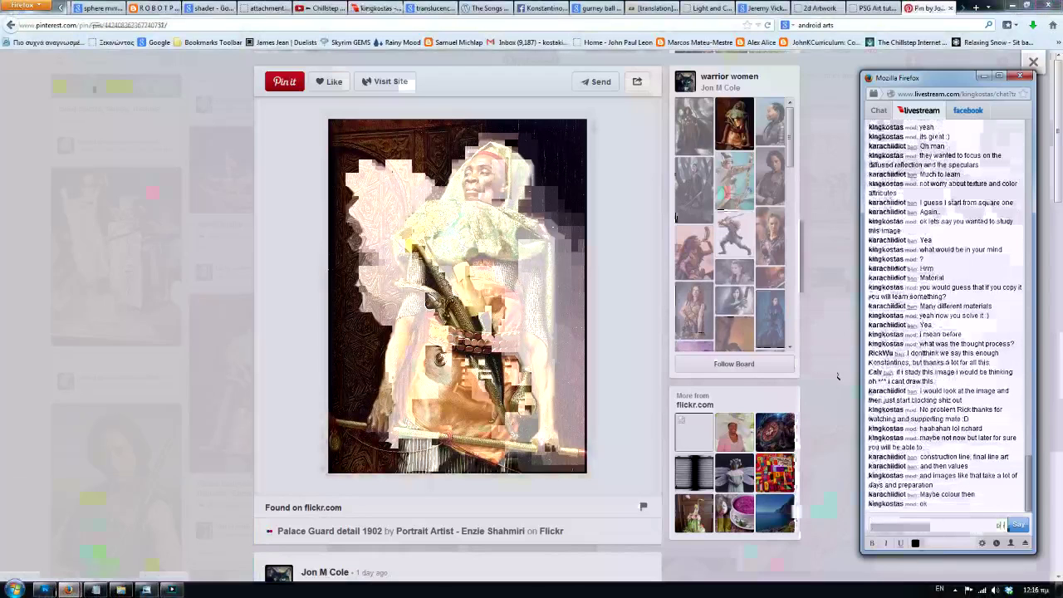
type("yeah it gets problematic tackling th")
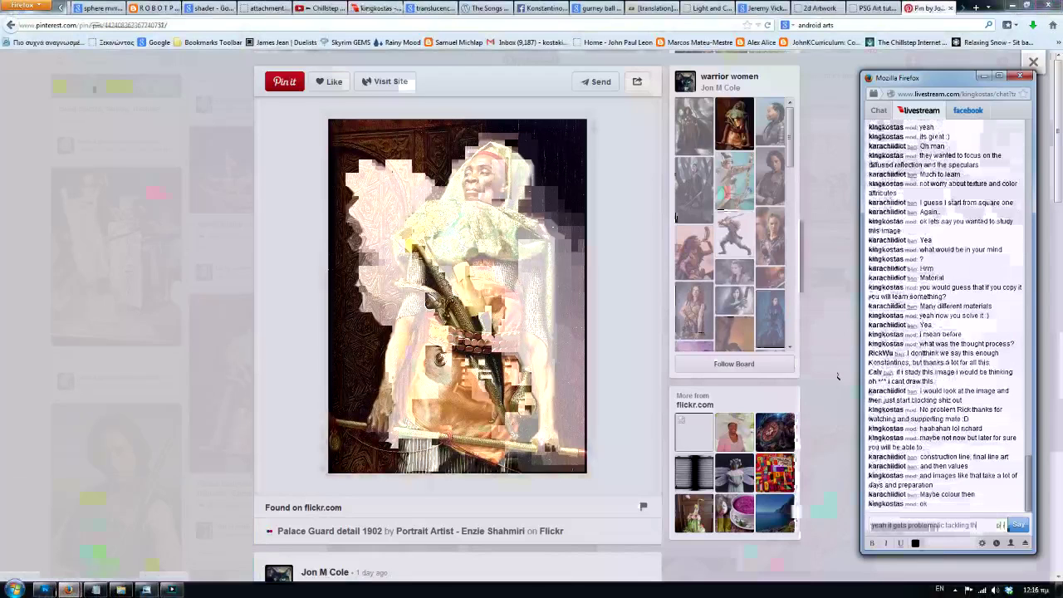
type("ings wothout having a")
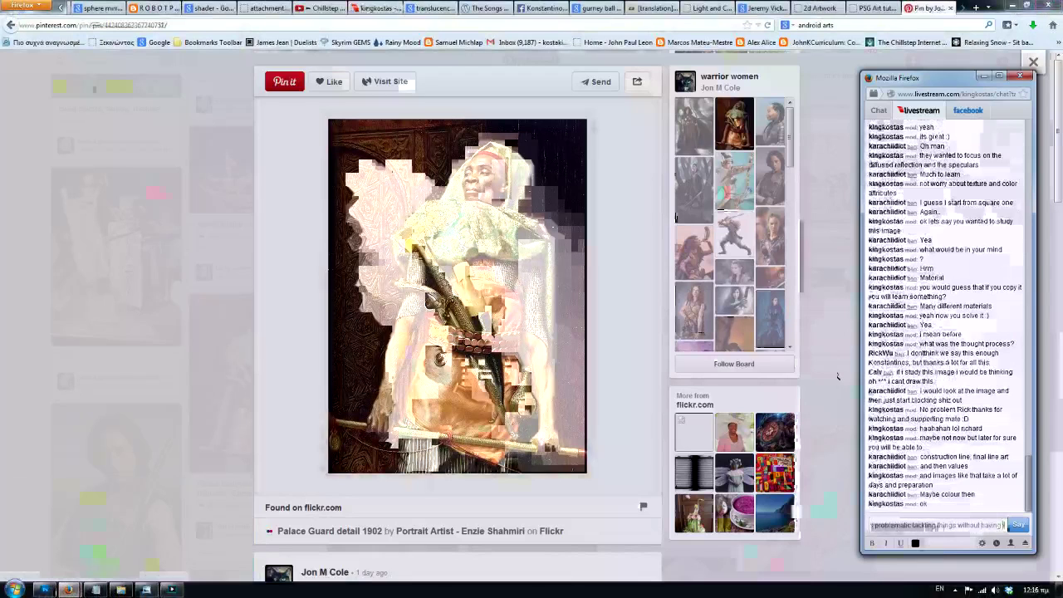
type(" pause on the back")
key("Return")
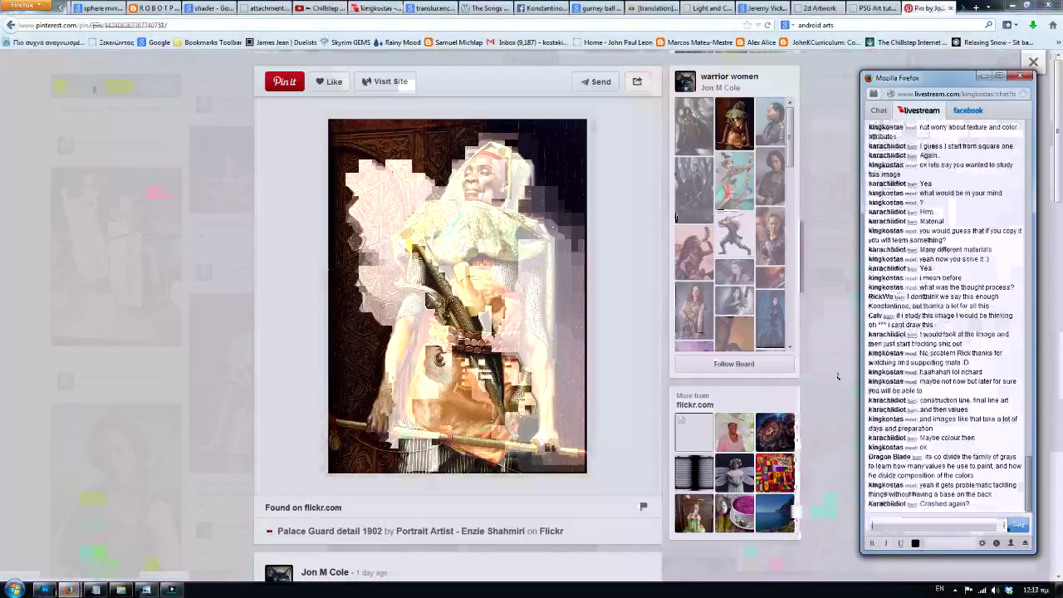
type("no")
type("pe here")
key("Return")
key("alt+Tab")
Step: Switch to the Livestream channel page and post 'sorry mates wc' in its chat
left_click(365, 8)
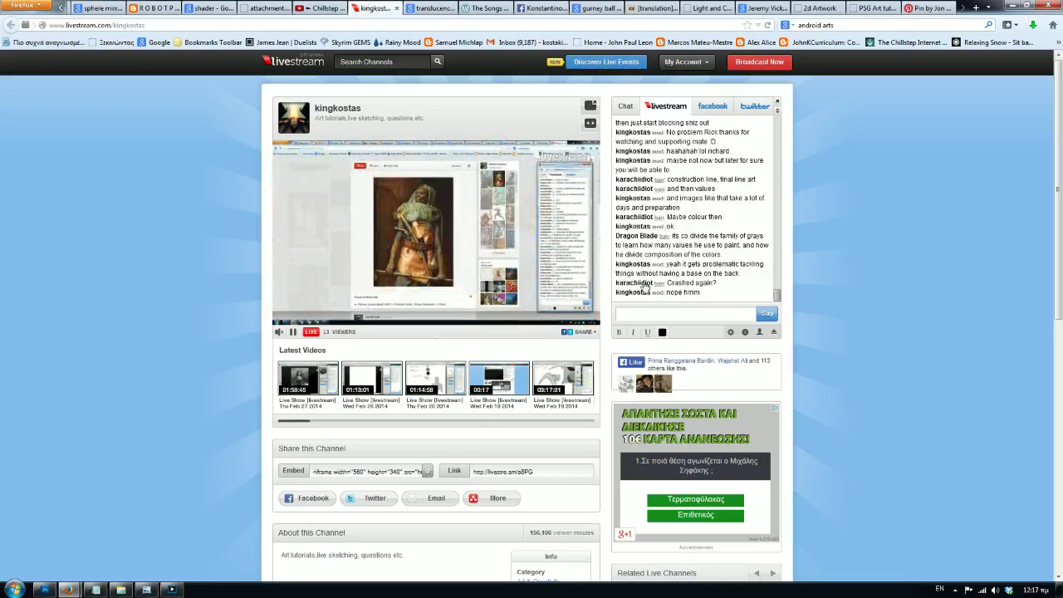
type("is it crash")
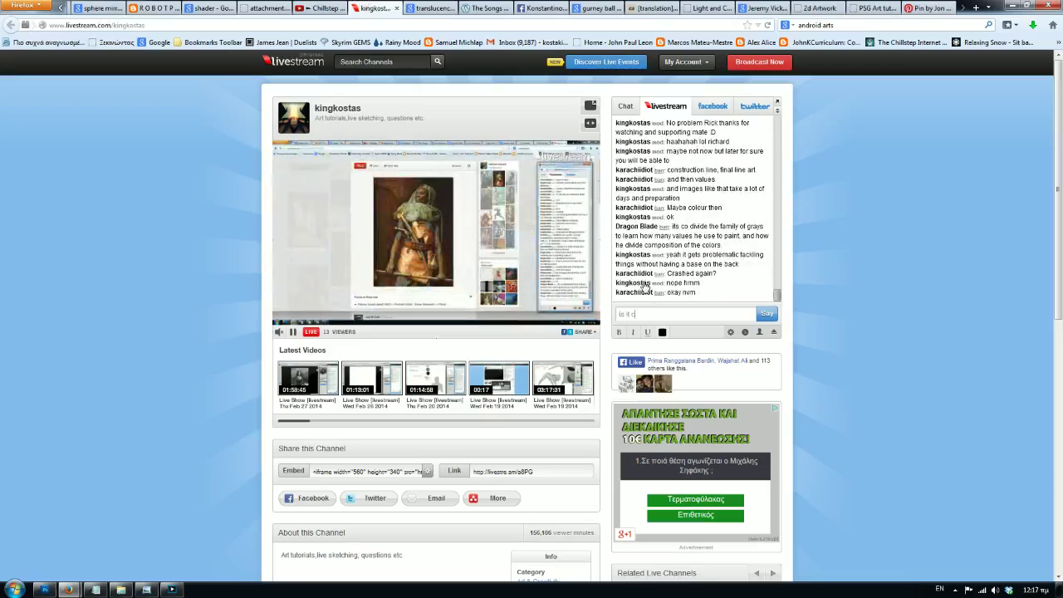
key("BackSpace")
key("BackSpace")
key("BackSpace")
key("BackSpace")
key("BackSpace")
key("BackSpace")
key("BackSpace")
key("BackSpace")
key("BackSpace")
key("BackSpace")
key("BackSpace")
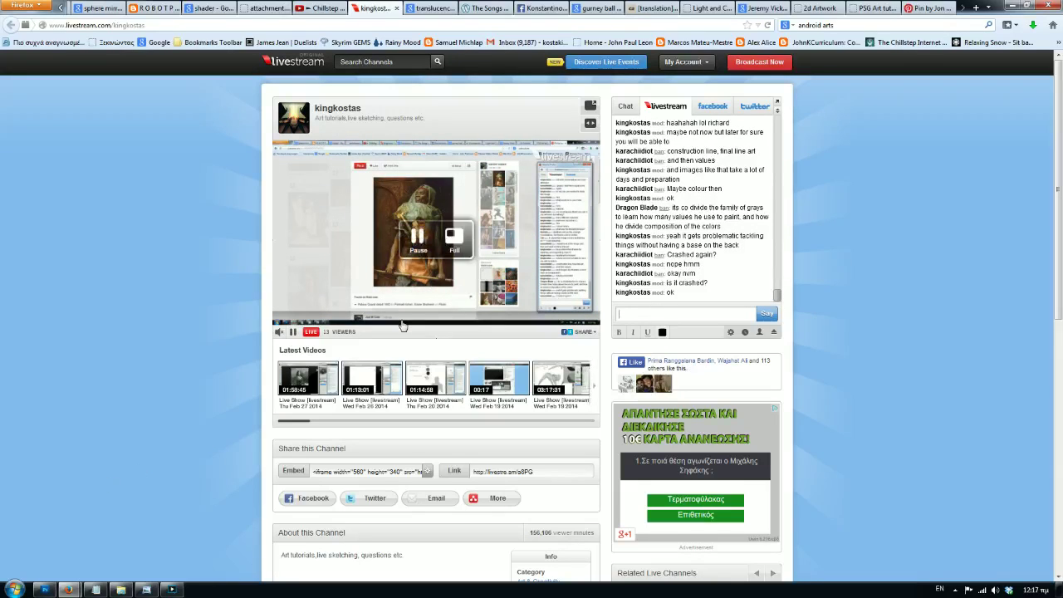
type("mates wc")
key("Return")
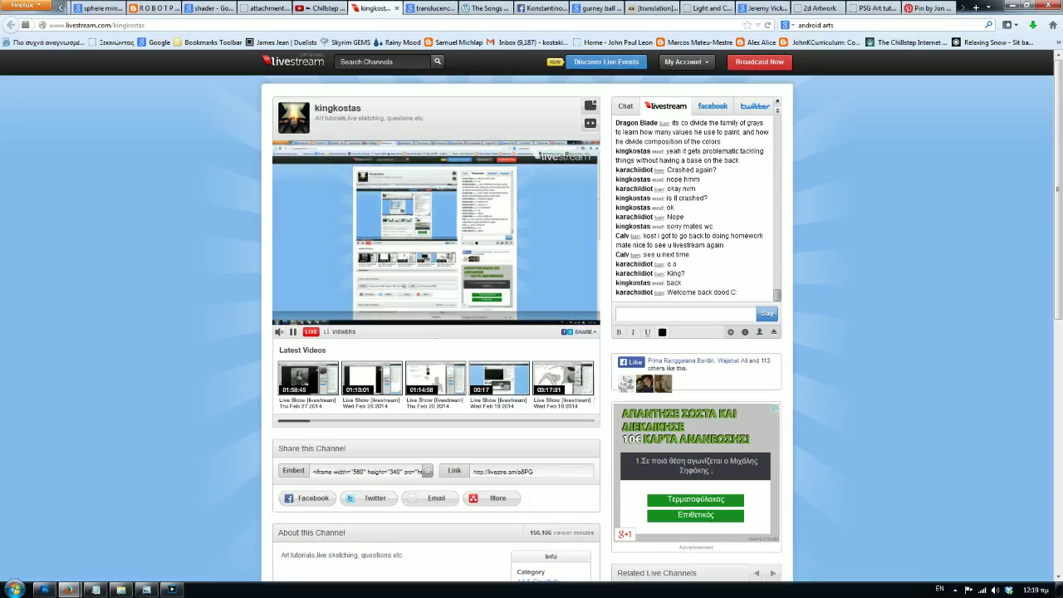
Step: Post a thanks-for-watching reply to the viewer, then bring Photoshop back to the front
type("rd thanks for watching mate :D")
key("Return")
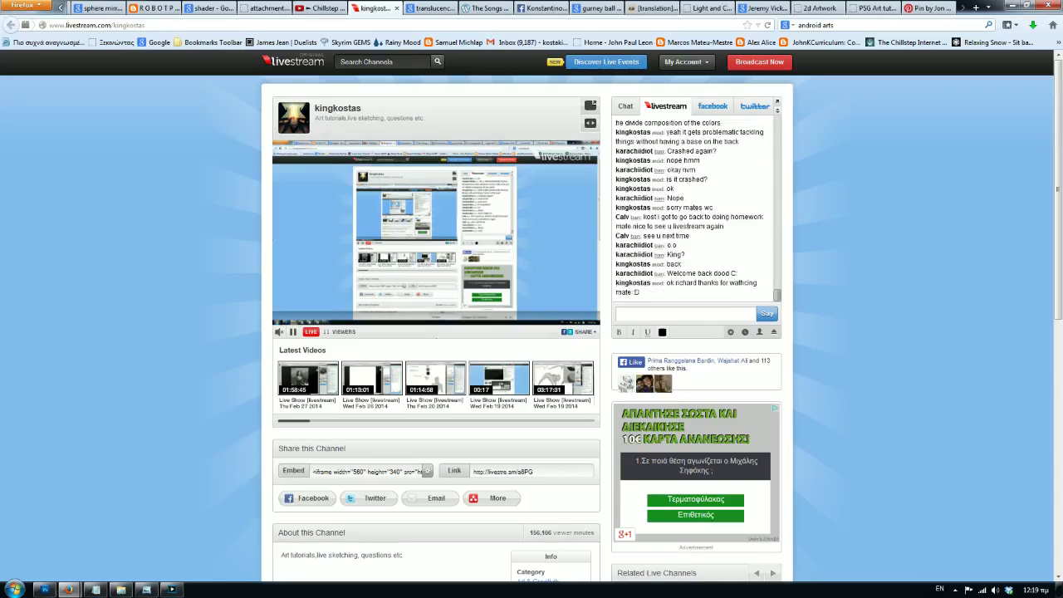
mouse_move(420, 274)
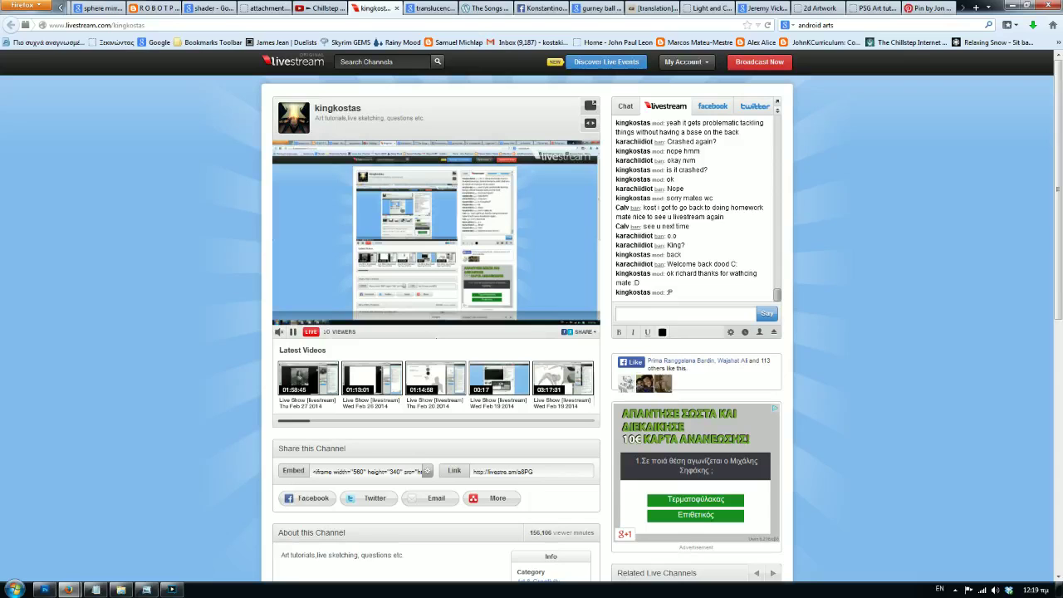
left_click(44, 589)
Step: Post 'so overall this is the process', 'extract the info you are looking for', 'haha :D', 'ok hope it helps'
mouse_move(68, 589)
left_click(180, 521)
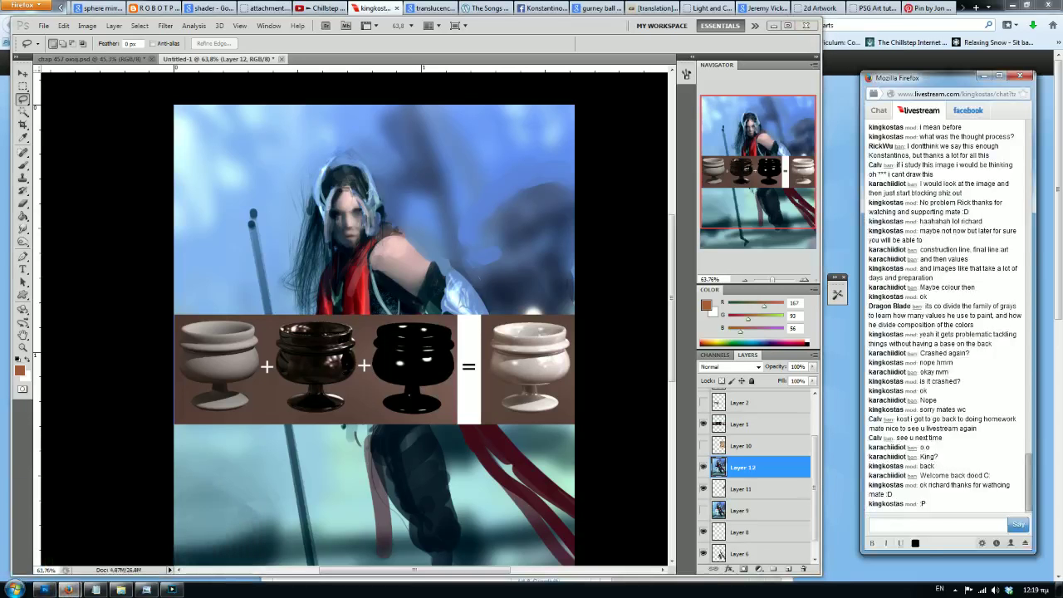
type("so overally f")
type("his is the process")
key("Return")
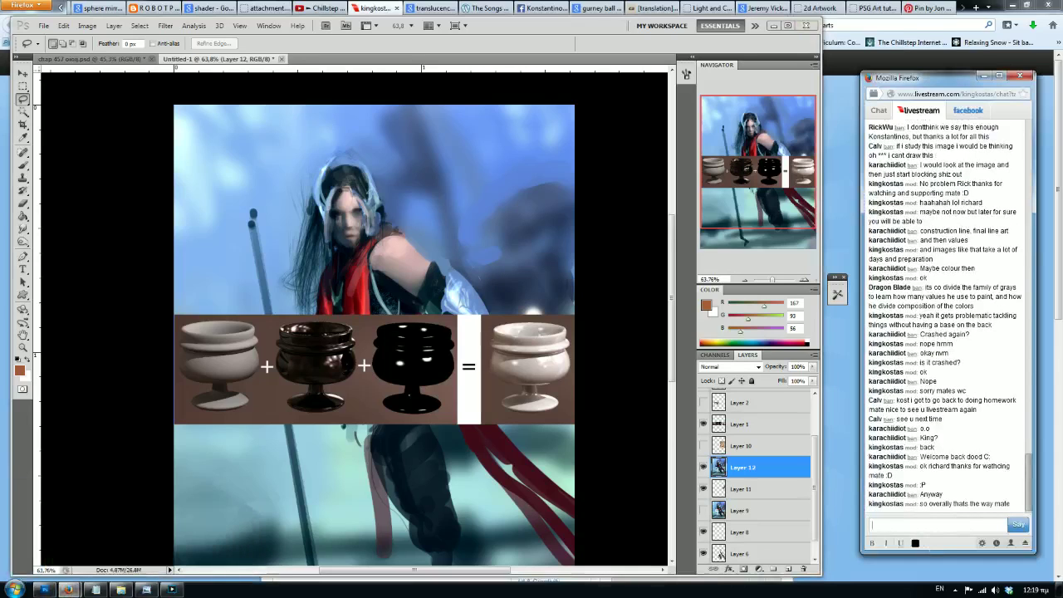
type("extract the info you are ")
type("looking for")
key("Return")
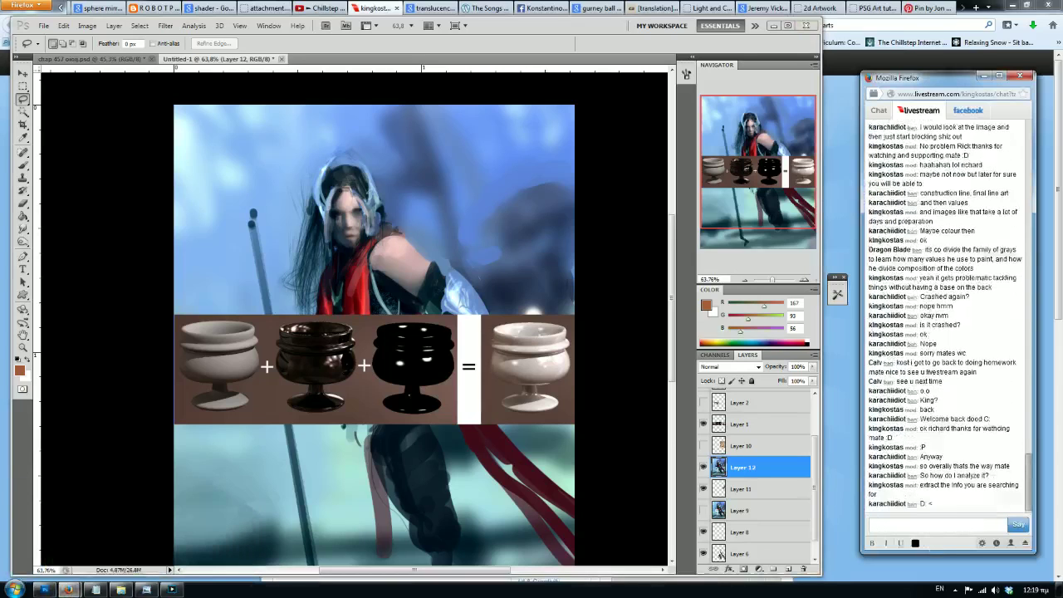
type("haha :D")
key("Return")
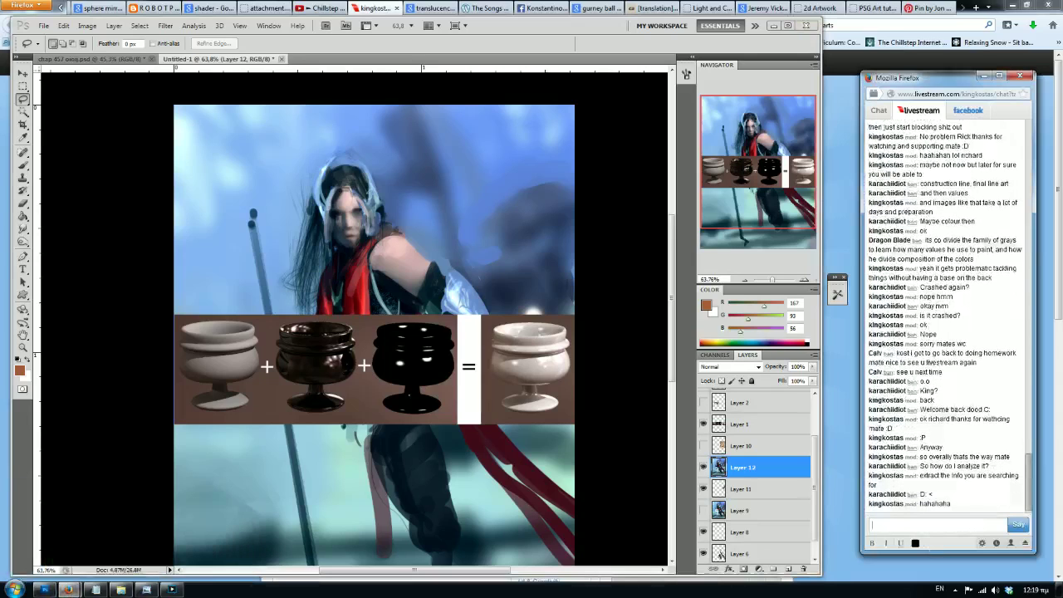
type("ok")
type(" hope it helps")
key("Return")
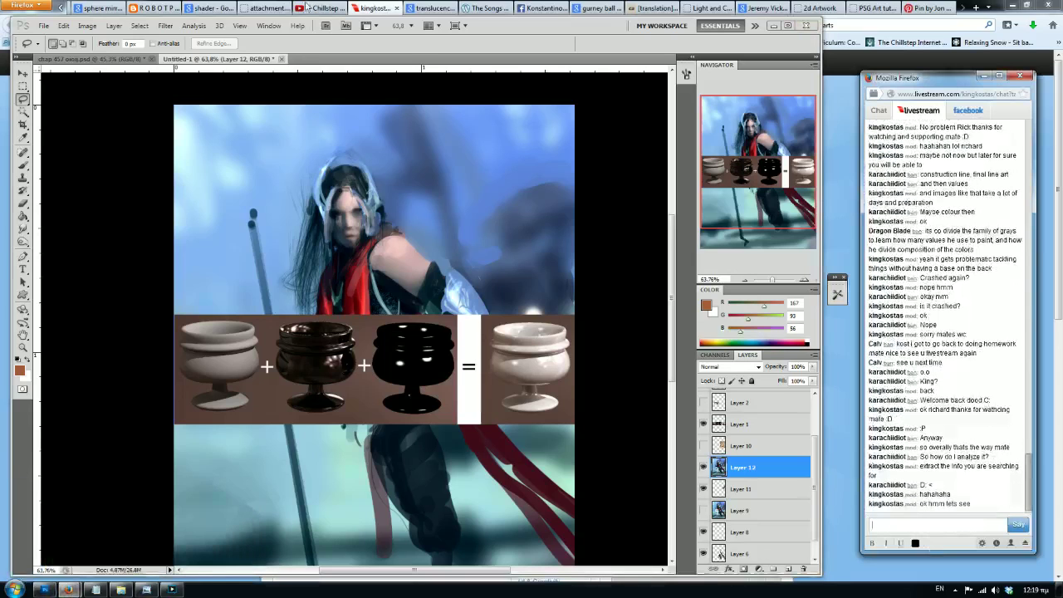
Step: Copy the Palace Guard painting image from the Pinterest pin and return to Photoshop
left_click(928, 8)
left_click(928, 7)
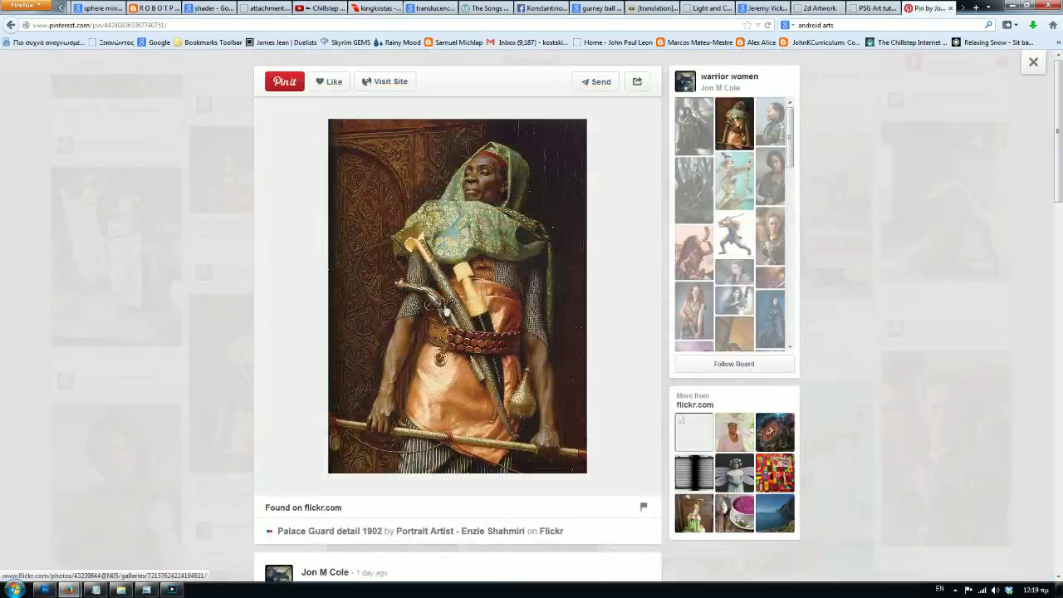
right_click(497, 259)
left_click(519, 355)
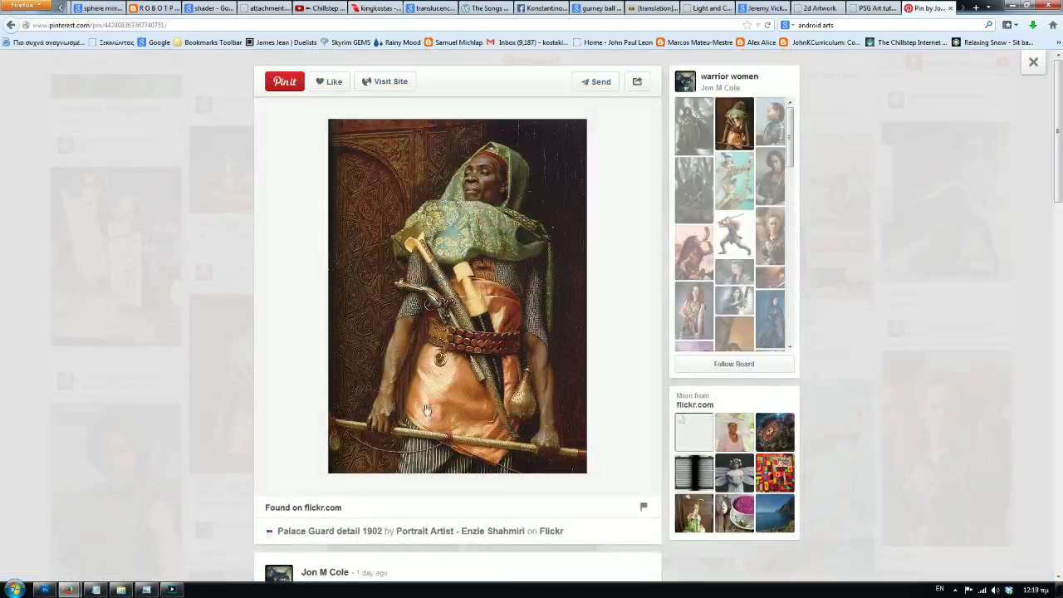
left_click(44, 588)
Step: Create a new clipboard-sized document and paste the Palace Guard painting into it
left_click(43, 25)
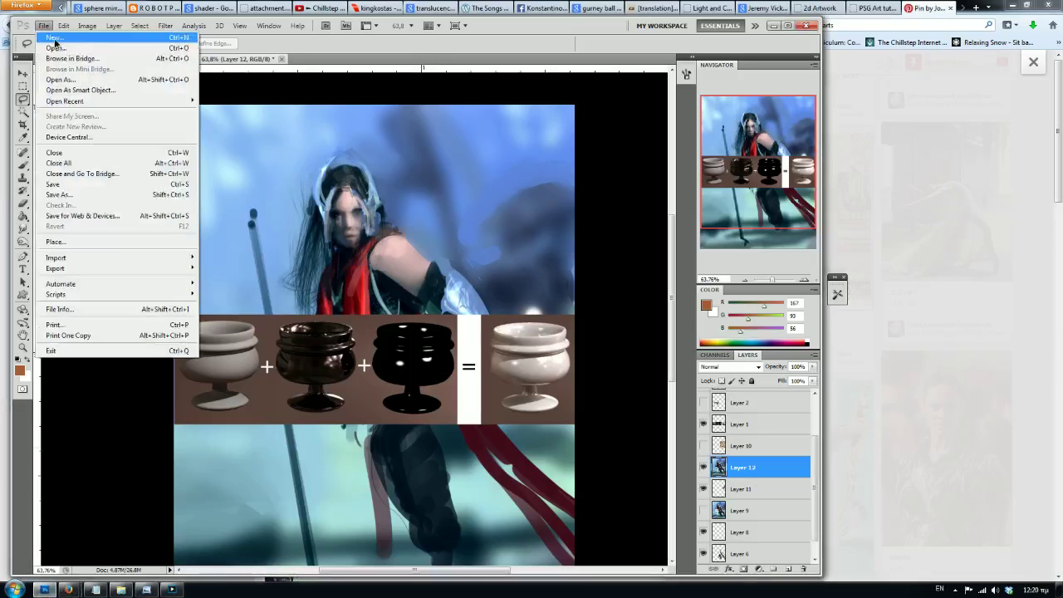
left_click(62, 31)
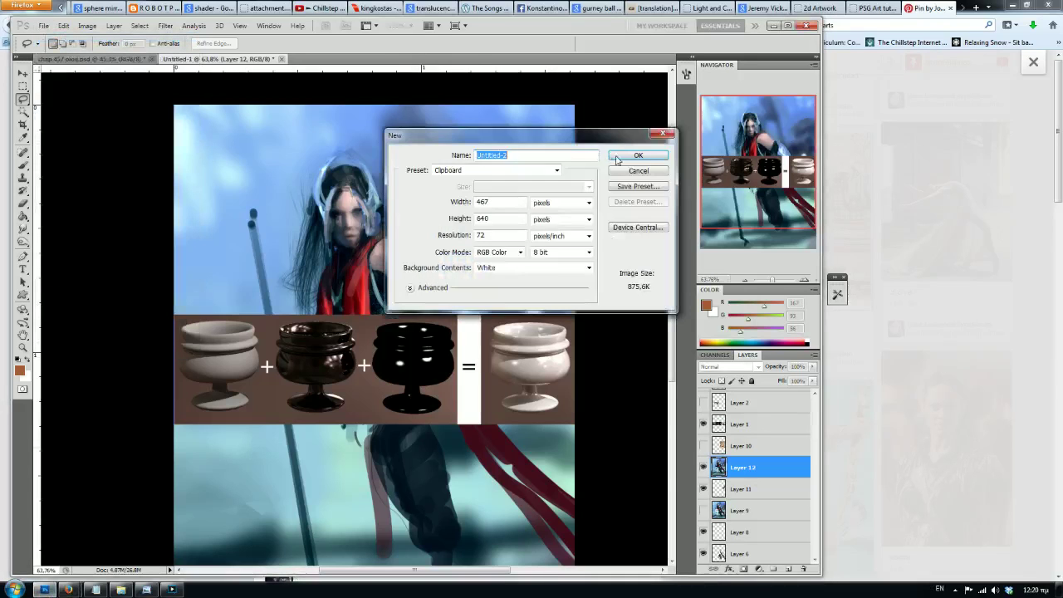
key("Return")
key("ctrl+v")
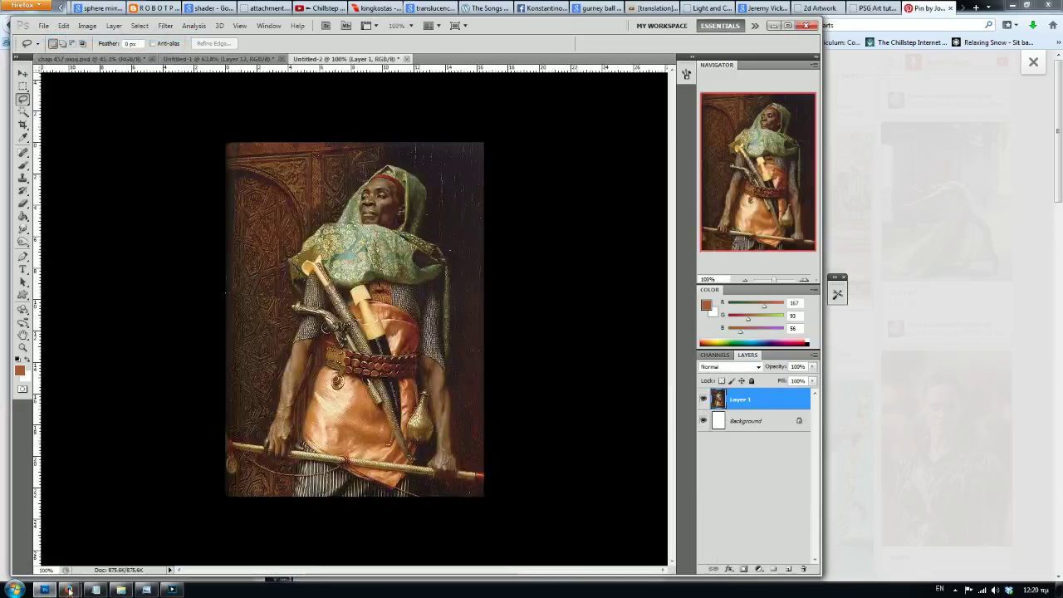
Step: Explain in chat: know what to look for, searching values, so desaturate after research
left_click(68, 589)
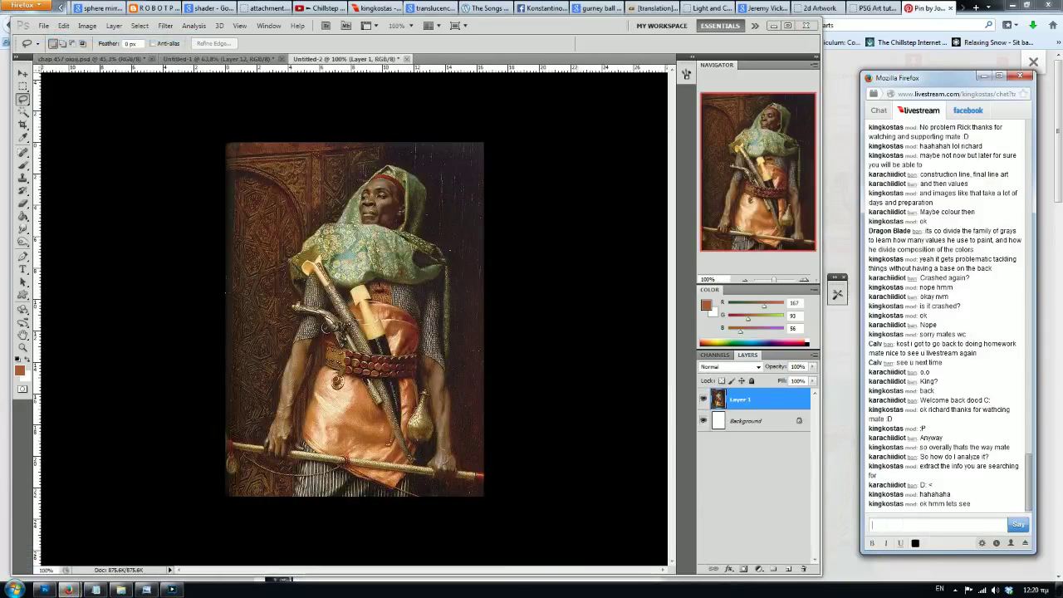
type("beore watching any image and s")
key("Return")
type("i have")
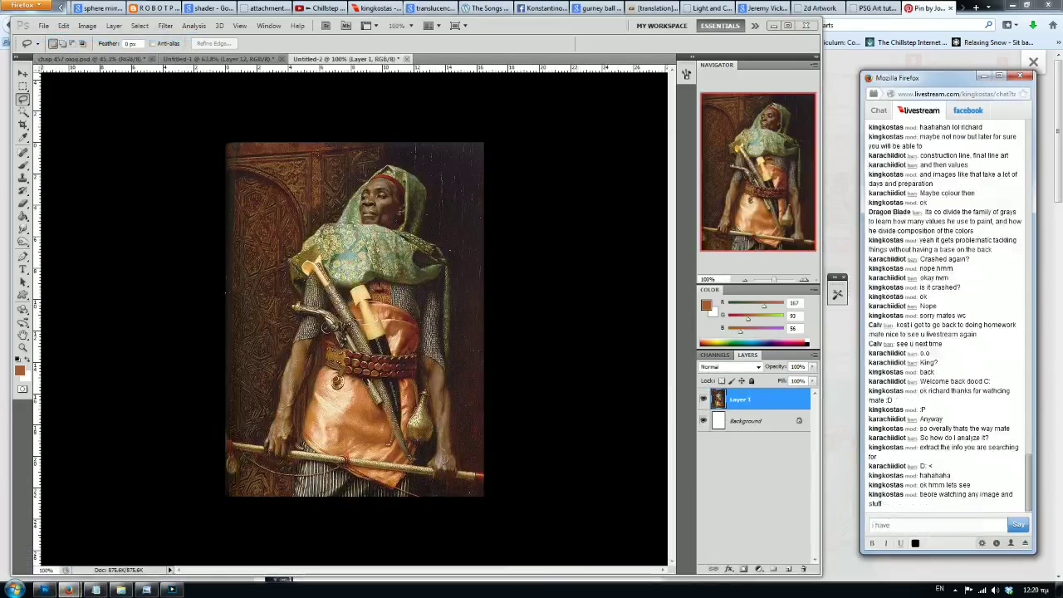
type(" to know what to look for")
key("Return")
type("le")
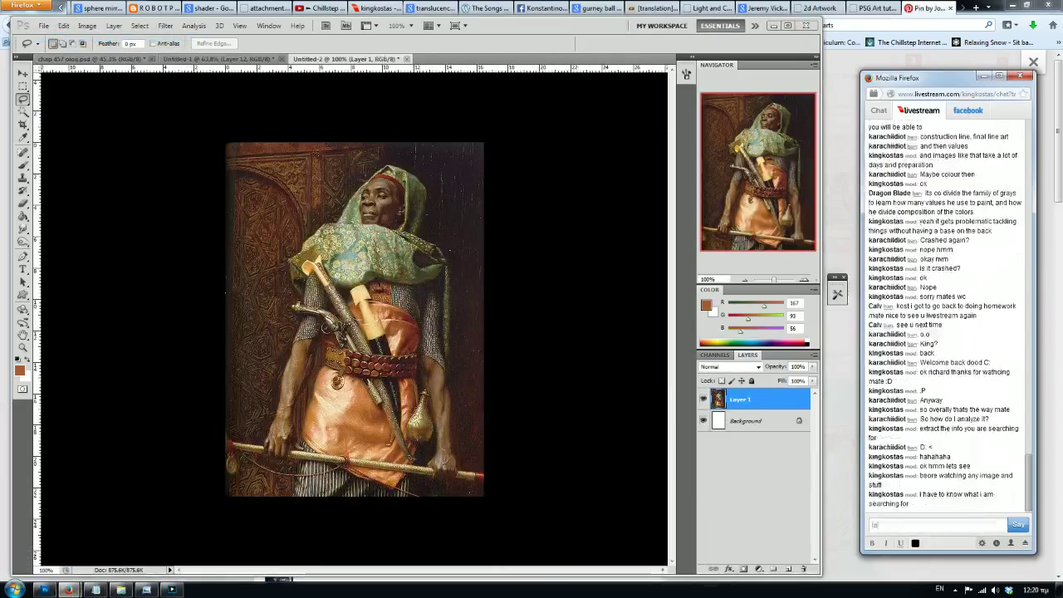
type("ts say we are searching")
type(" about value")
type("s and so i dont wa")
type("nt to b")
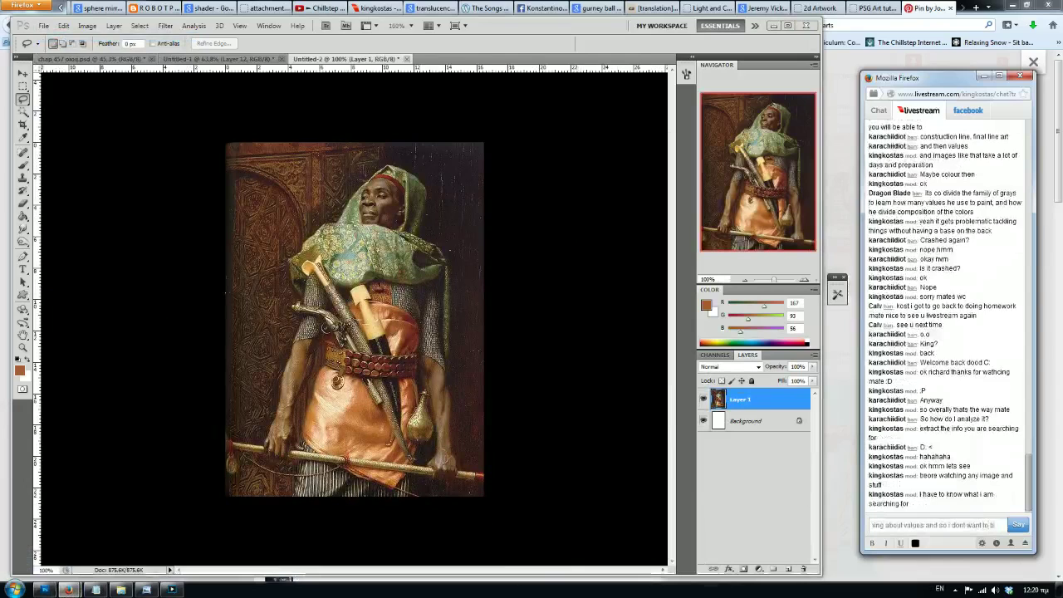
type("other myself with c")
key("Return")
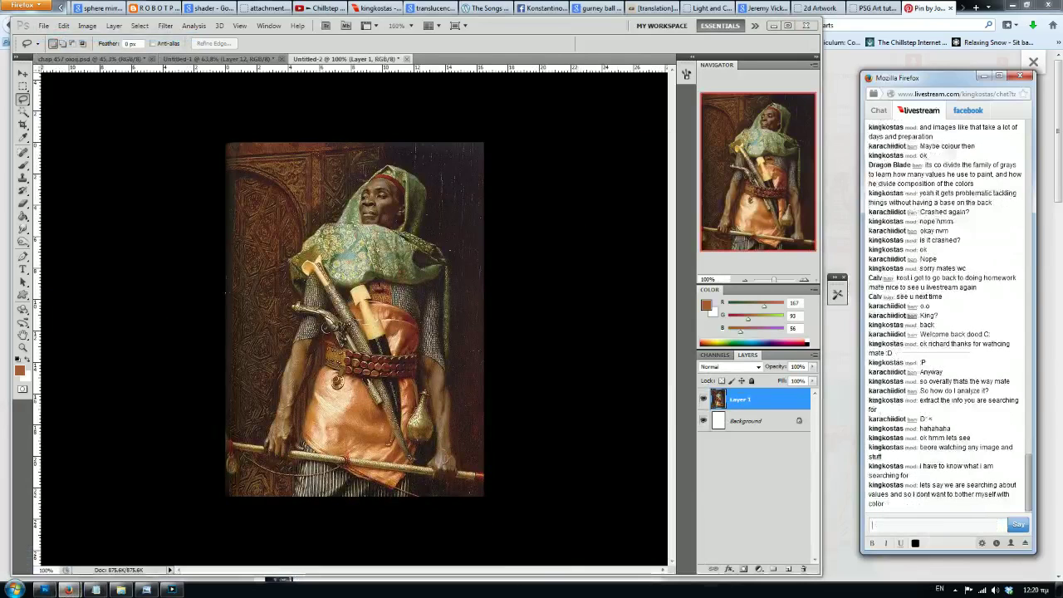
type("i will desaturate this")
key("Return")
type("but after reseach")
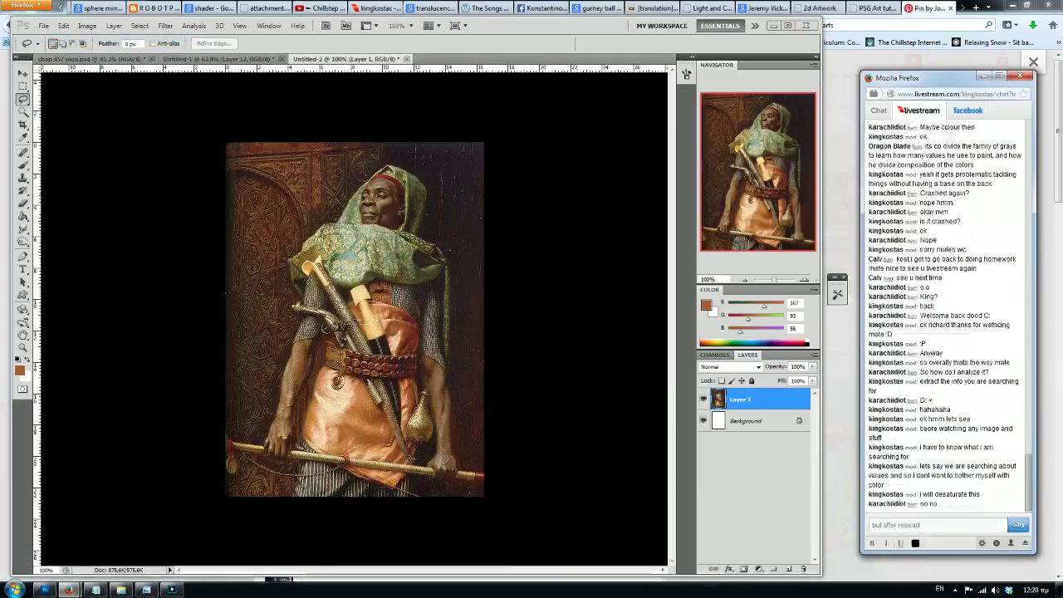
key("Return")
type("i found that")
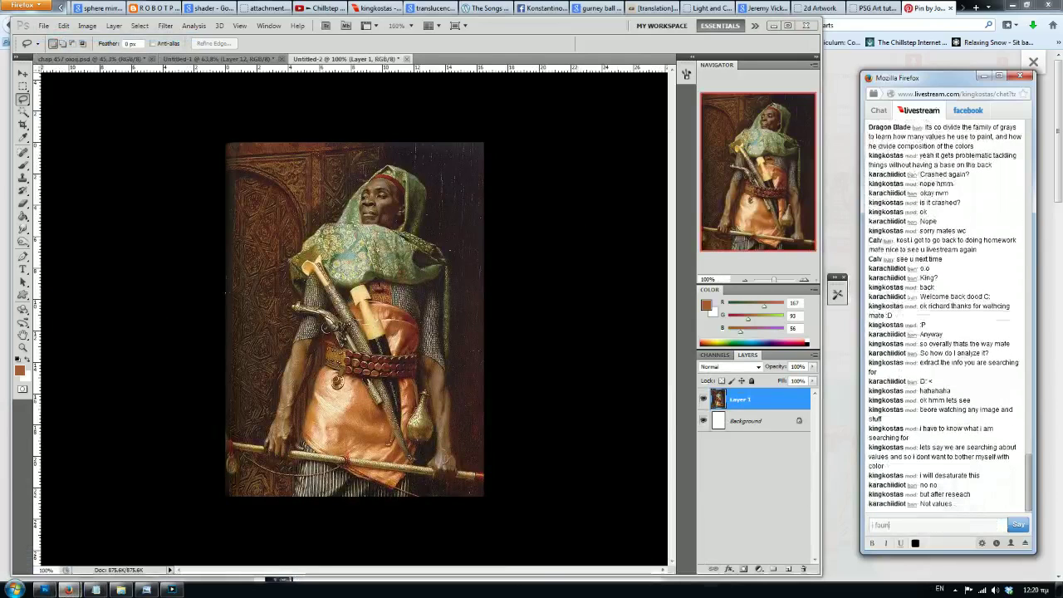
key("Return")
type("lol wait :P")
key("Return")
type("after research i go")
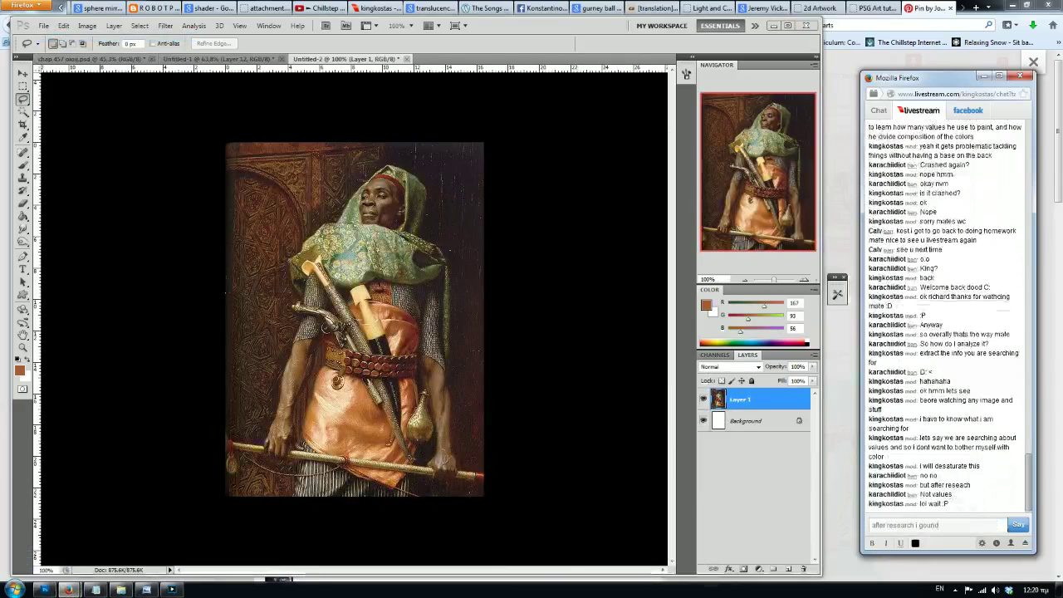
key("BackSpace")
key("BackSpace")
type("found that")
type(" desaturate fdo")
key("BackSpace")
key("BackSpace")
key("BackSpace")
type("doesnt really turn it into")
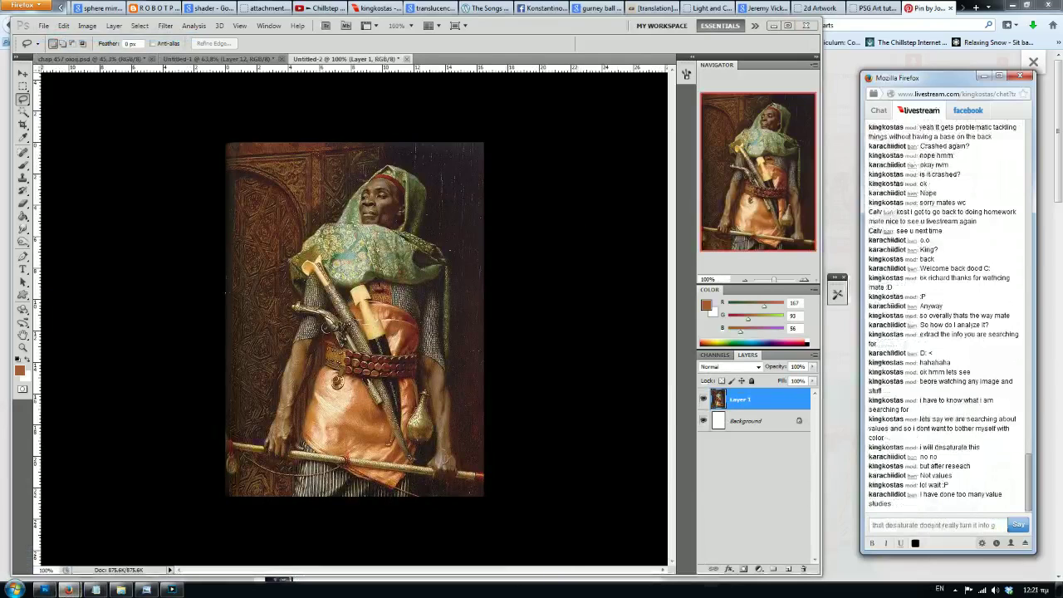
type(" true greyscale")
key("Return")
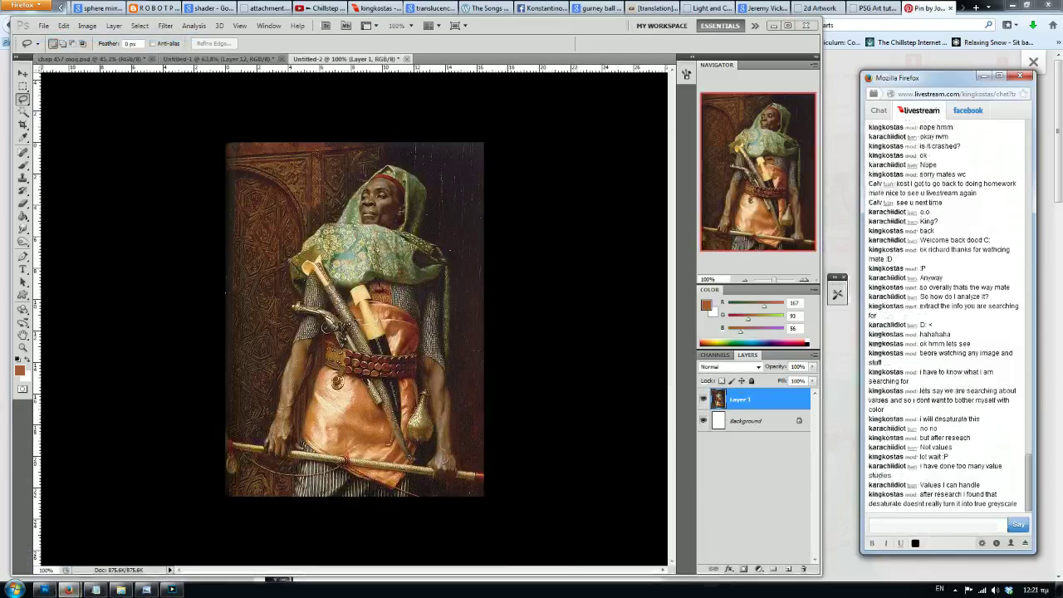
type("better use")
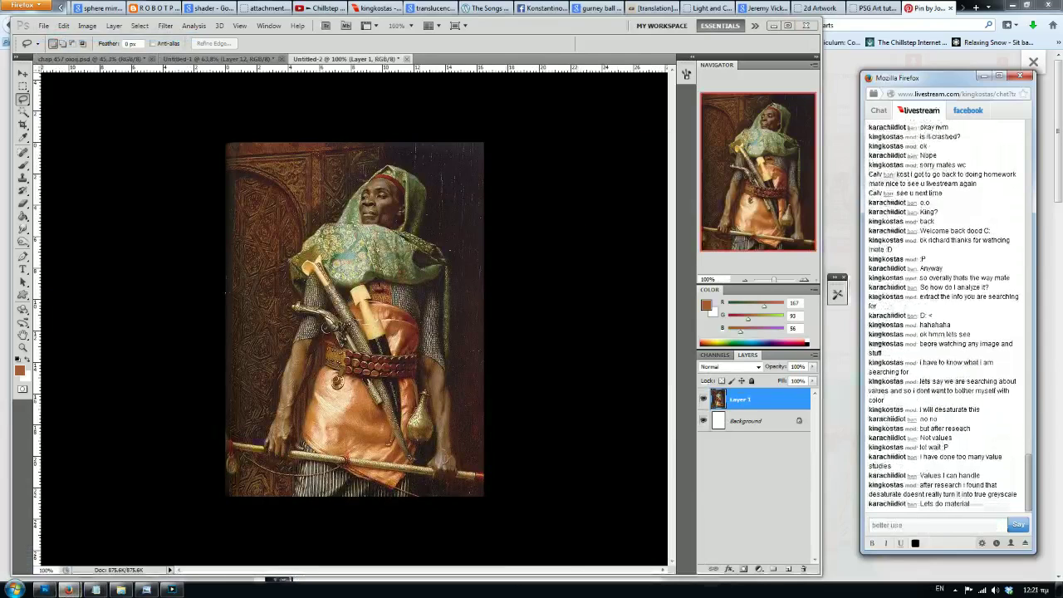
type(" grayscale mon")
type("e")
key("Return")
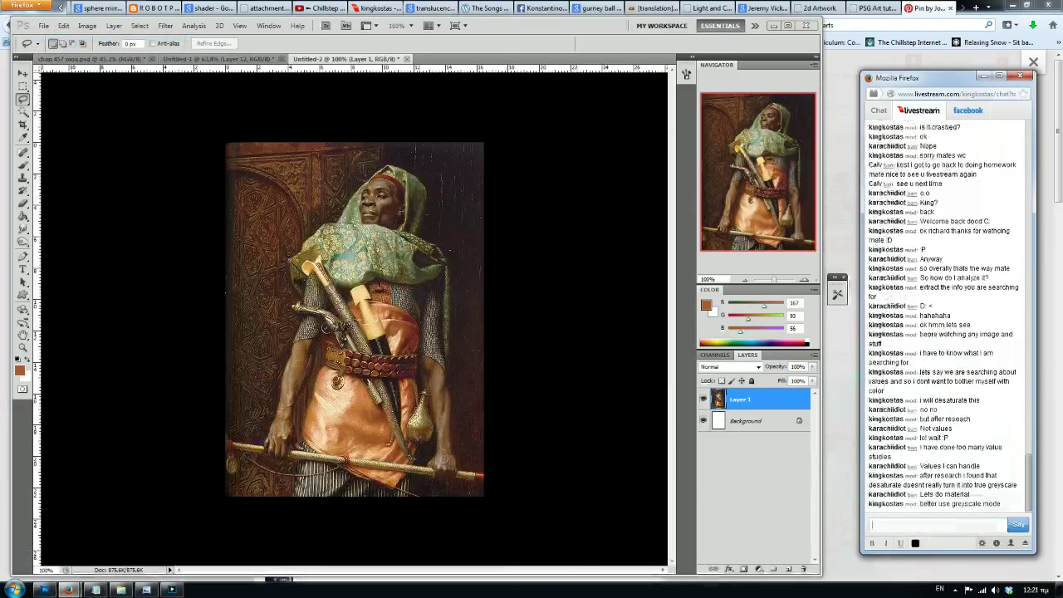
type("material?")
key("Return")
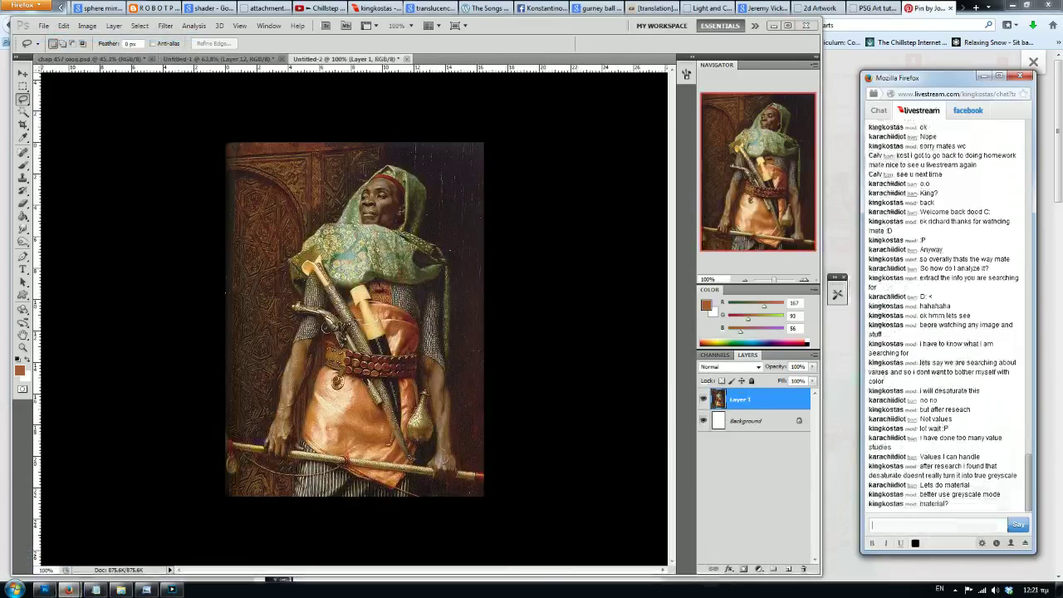
type("hmm")
key("Return")
type("what is material?")
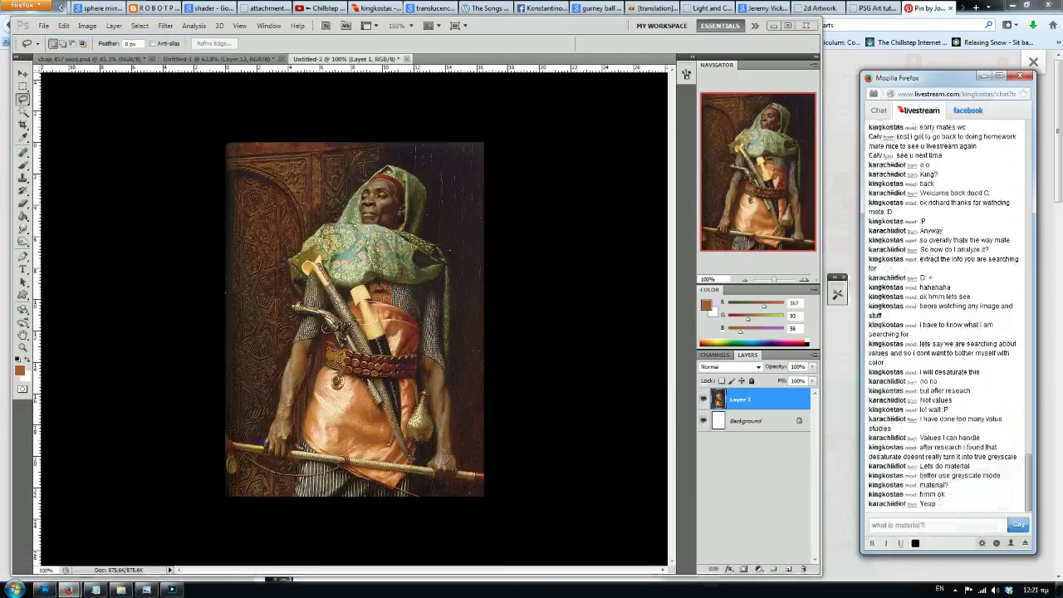
key("Return")
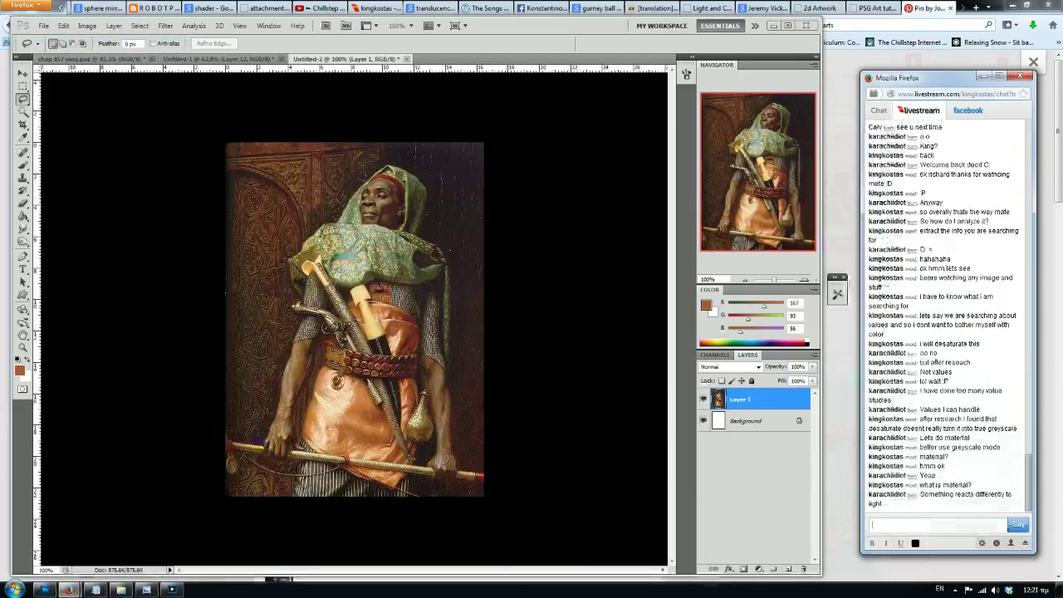
type("cool, so it h")
type("as to do with the qua")
type("lity of the surface")
key("Return")
type("co")
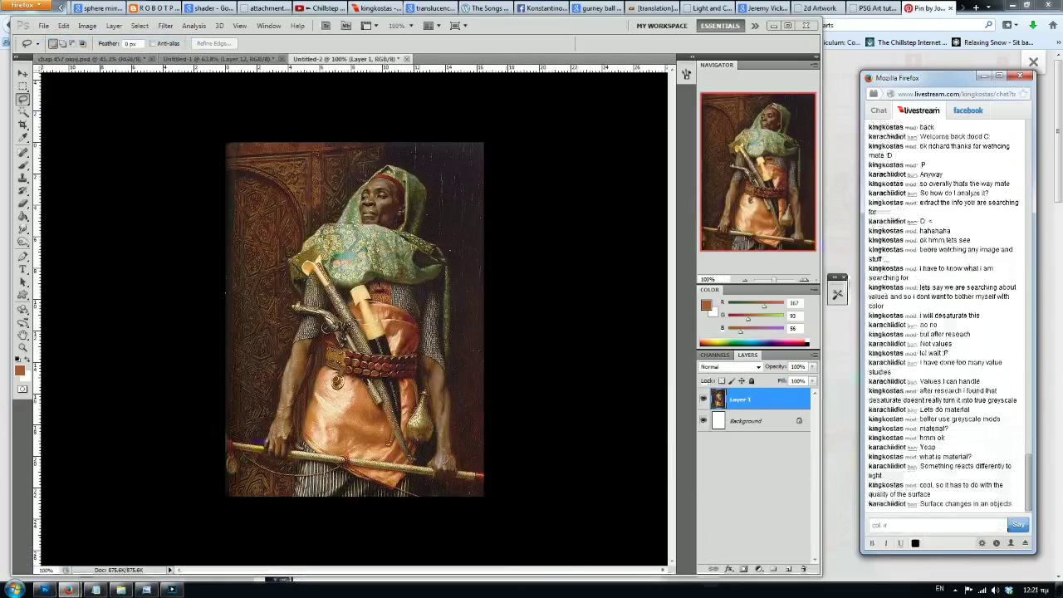
type("lor as of hue is")
key("BackSpace")
key("BackSpace")
key("BackSpace")
key("BackSpace")
key("BackSpace")
key("BackSpace")
type("local and")
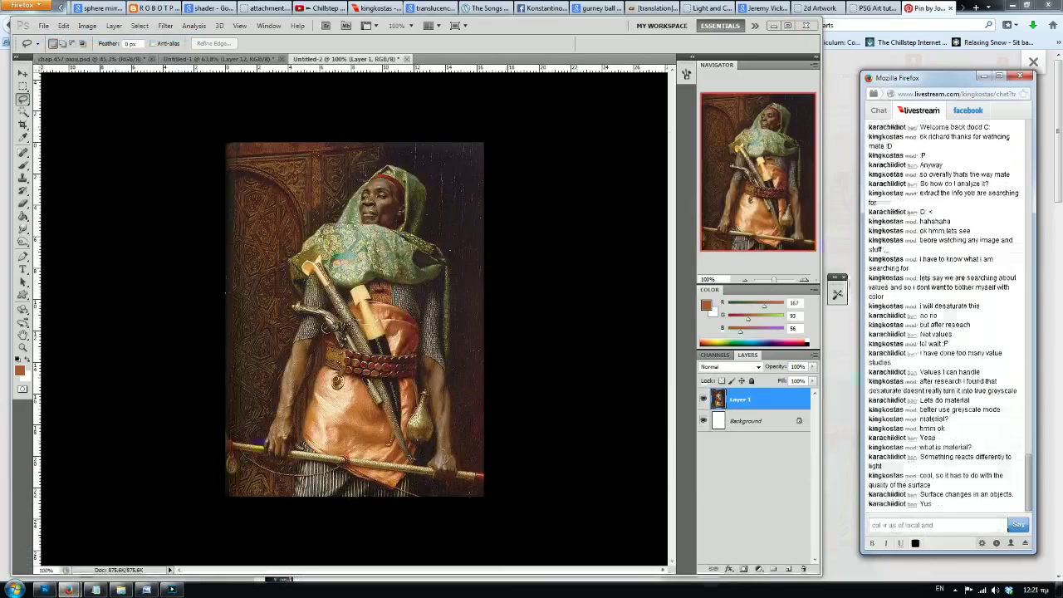
type(" stuff is also a part o")
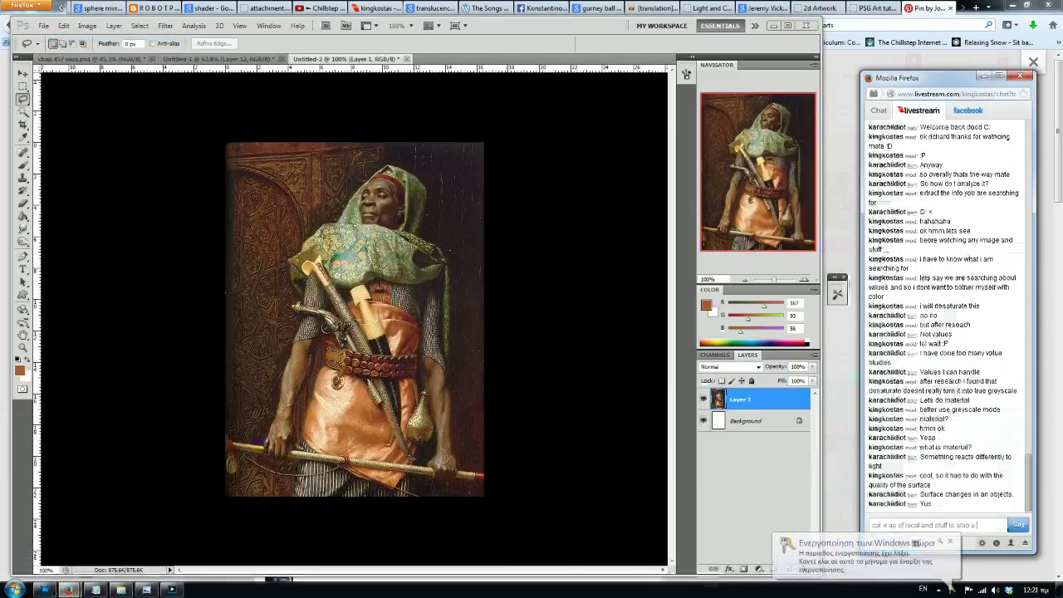
key("Return")
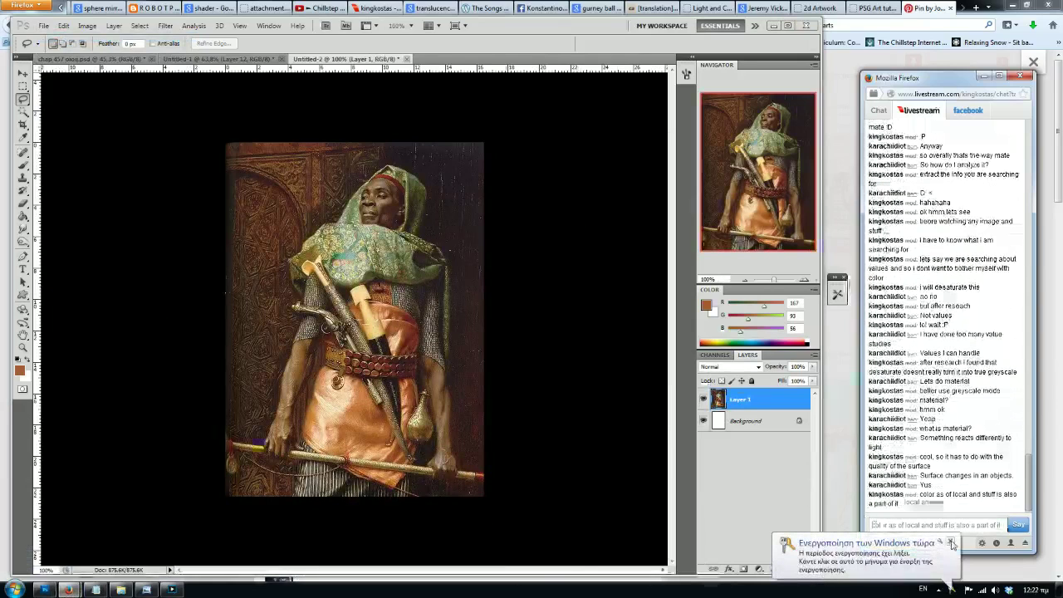
left_click(949, 541)
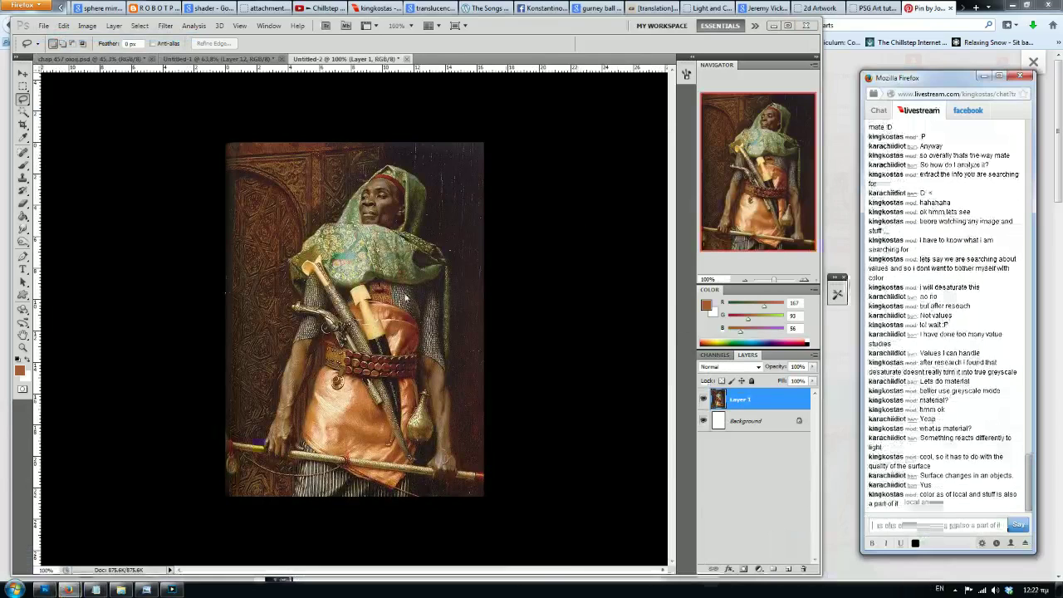
Step: Create a new blank white document, then add Layer 1 and a larger brush
left_click(45, 28)
left_click(53, 37)
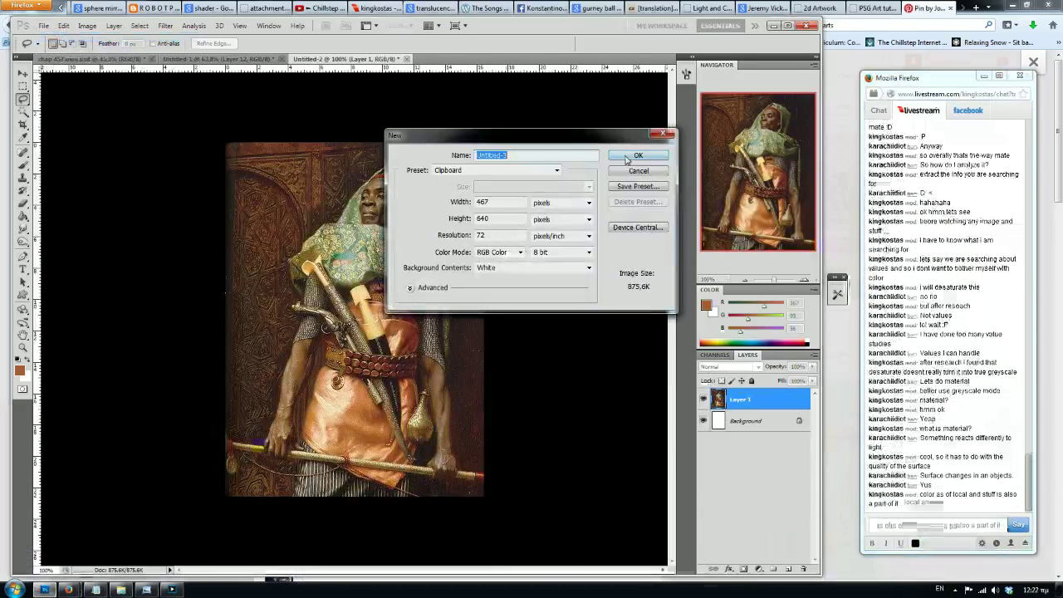
left_click(628, 157)
key("b")
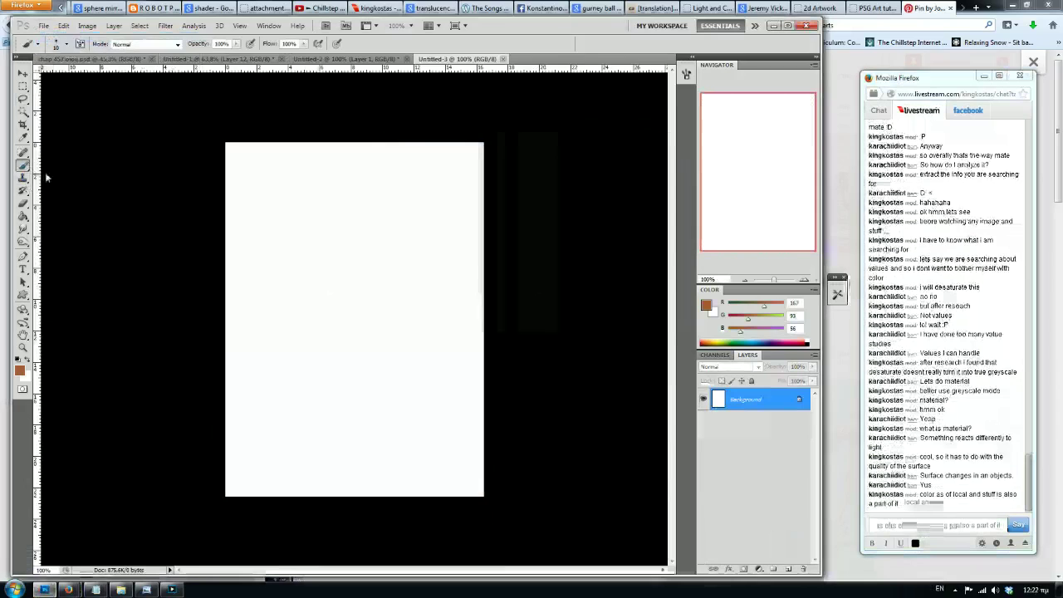
scroll(379, 379, "up", 2)
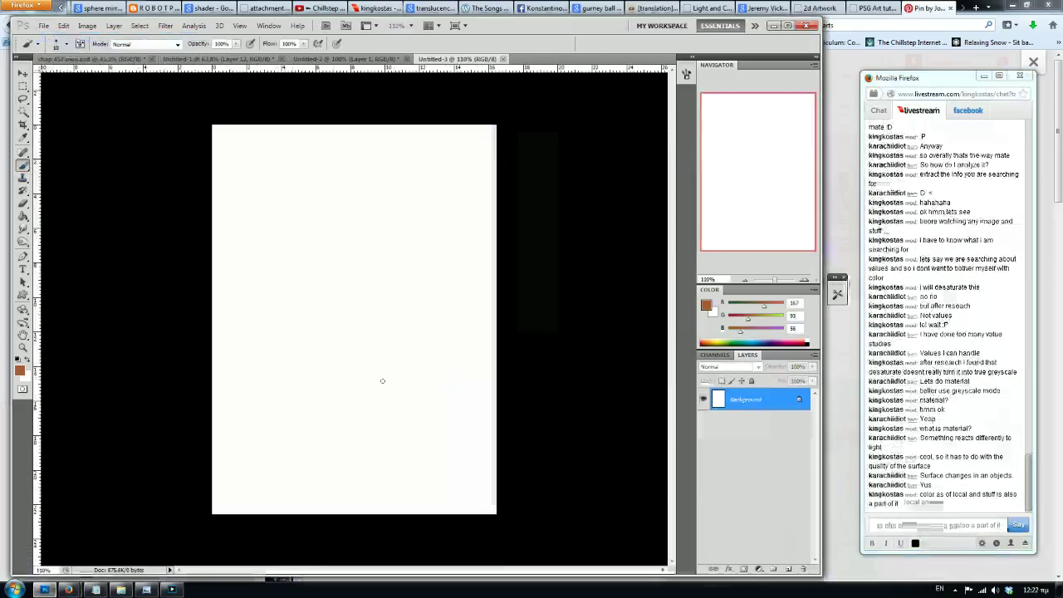
left_click(784, 570)
key("bracketright")
key("bracketright")
key("bracketright")
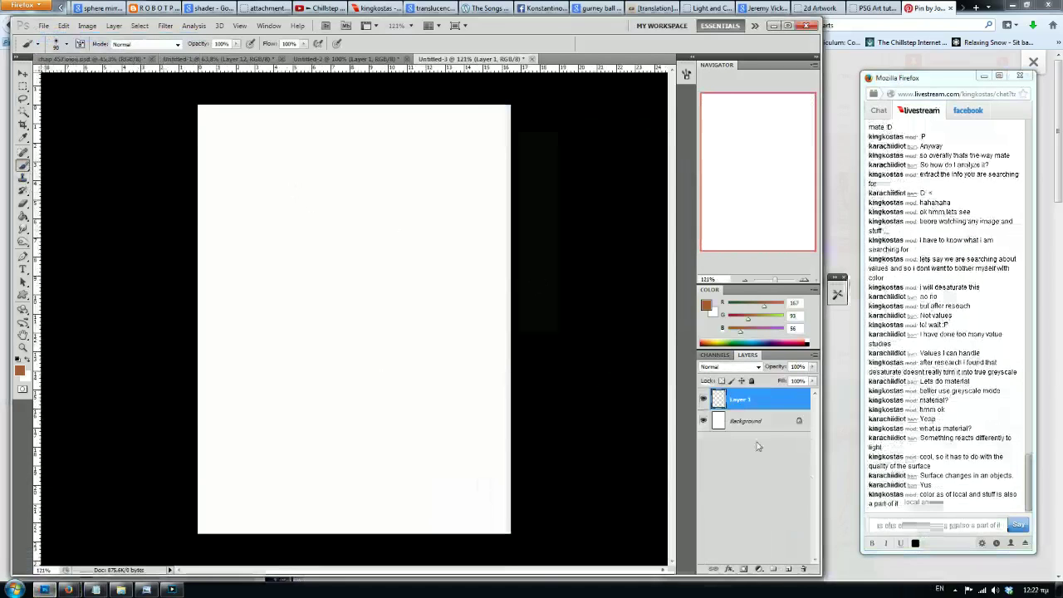
Step: Post in chat that glossy, metallic materials are shiny and will have strong highlights
left_click(928, 524)
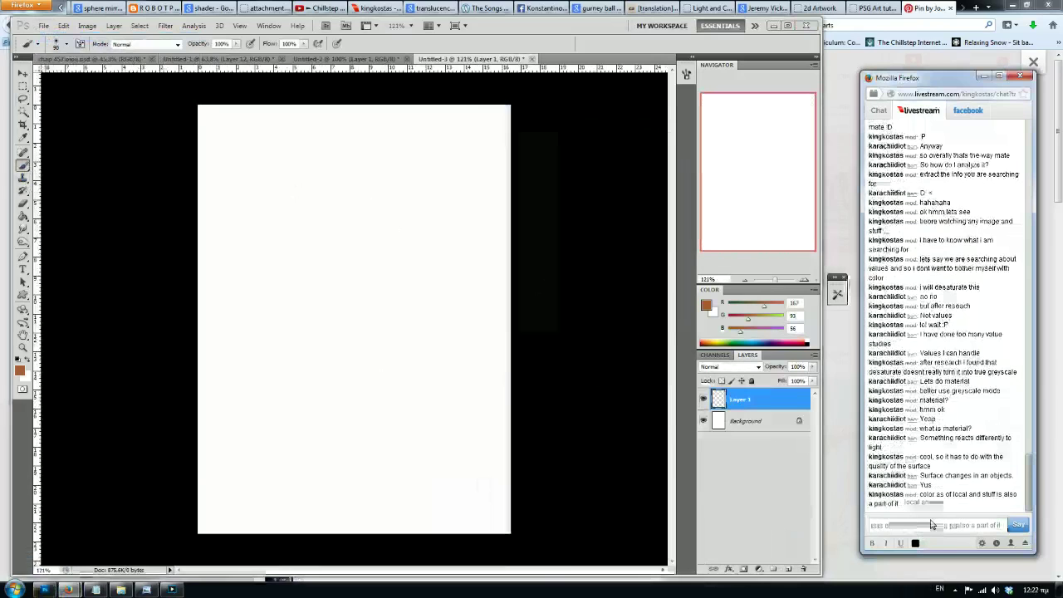
type("materia")
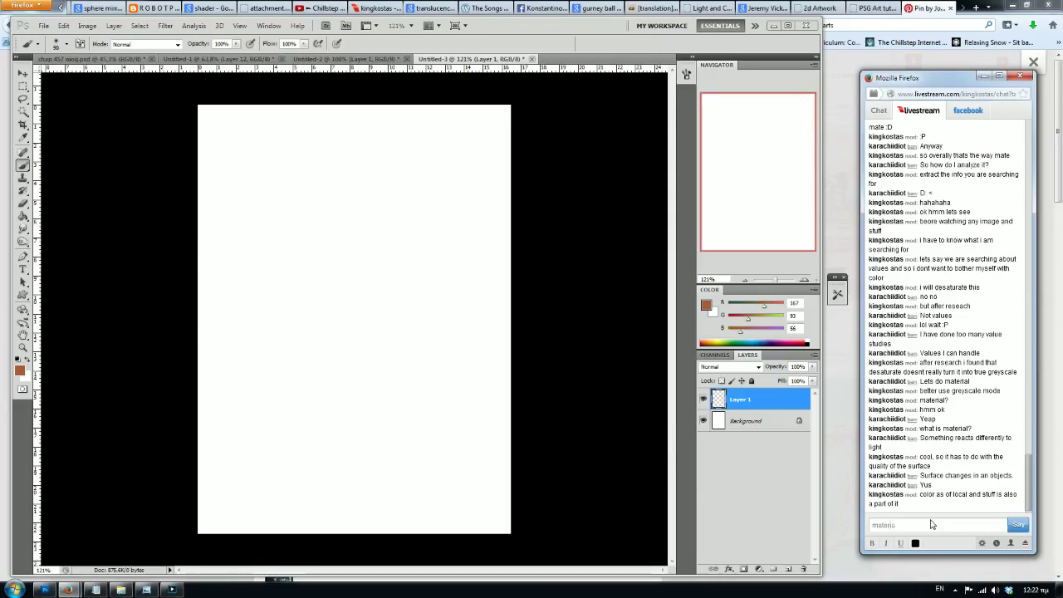
type("l as we said its glossy and metal")
key("BackSpace")
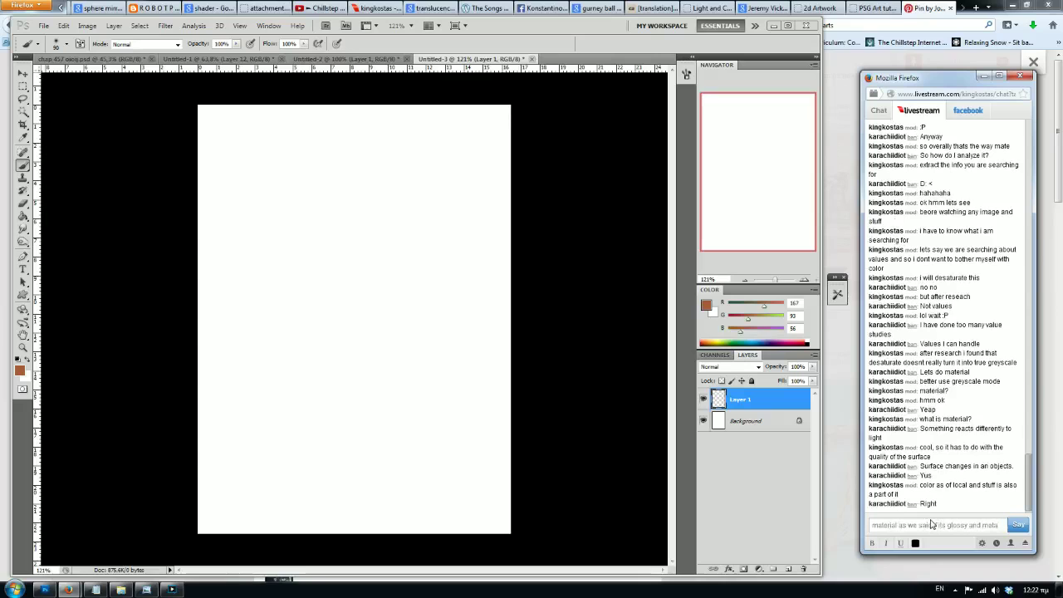
type("lic shiny and stuff")
key("Return")
type("wi")
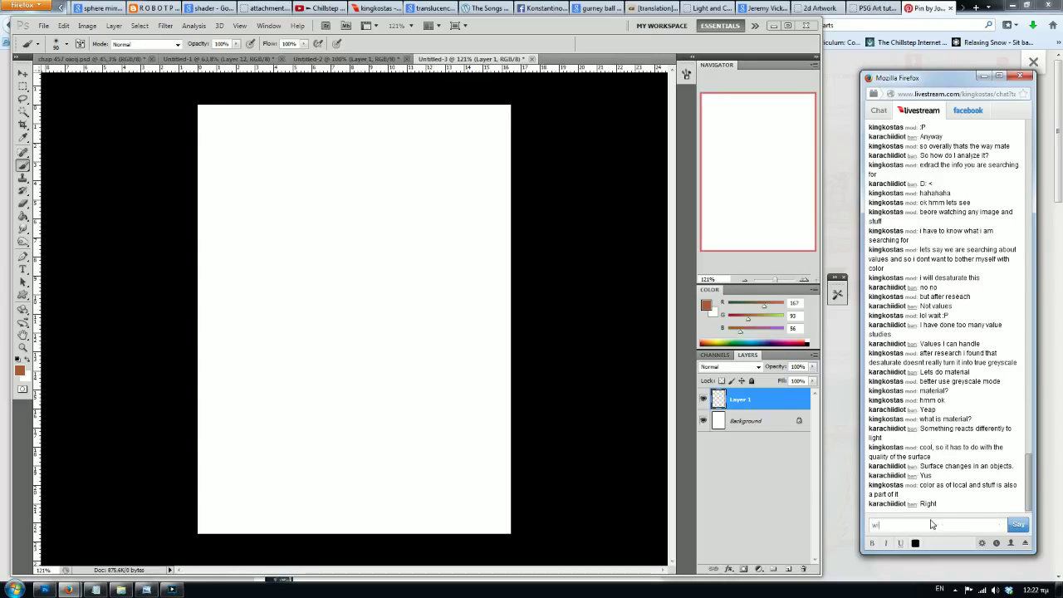
type("ll have")
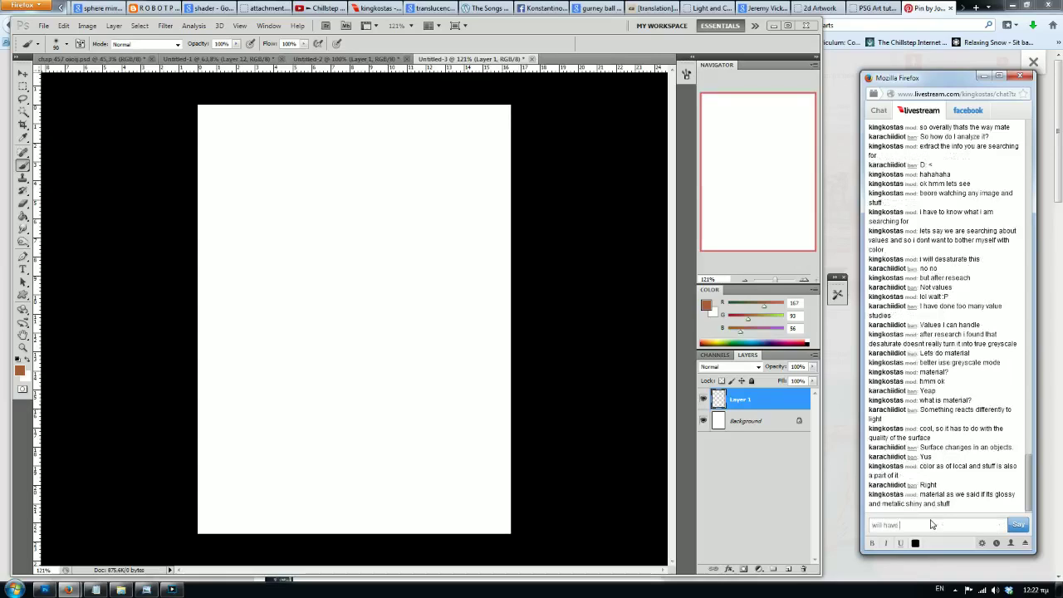
type(" strong highlight")
key("Return")
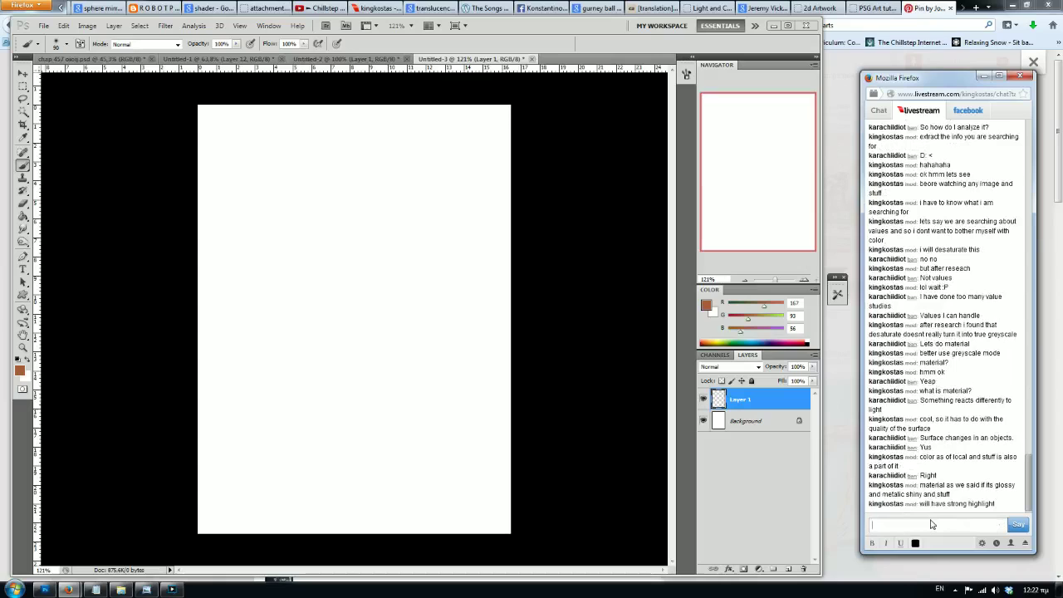
Step: Send 'because it reflects the light more' and 'like a mirror' to the chat
type("because io")
key("BackSpace")
type("t reflects")
type(" the light more")
key("Return")
type("like a")
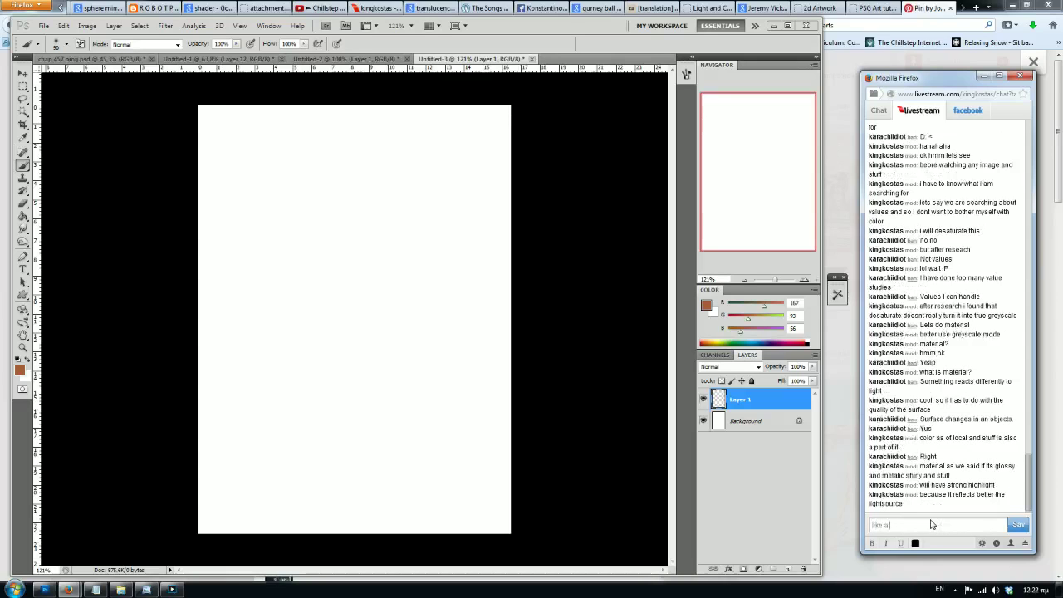
type(" mirror")
key("Return")
Step: Reply 'yeah na problem i just wanna mention tha basic stuff' and begin 'ok yeah but you need to have this'
type("now if")
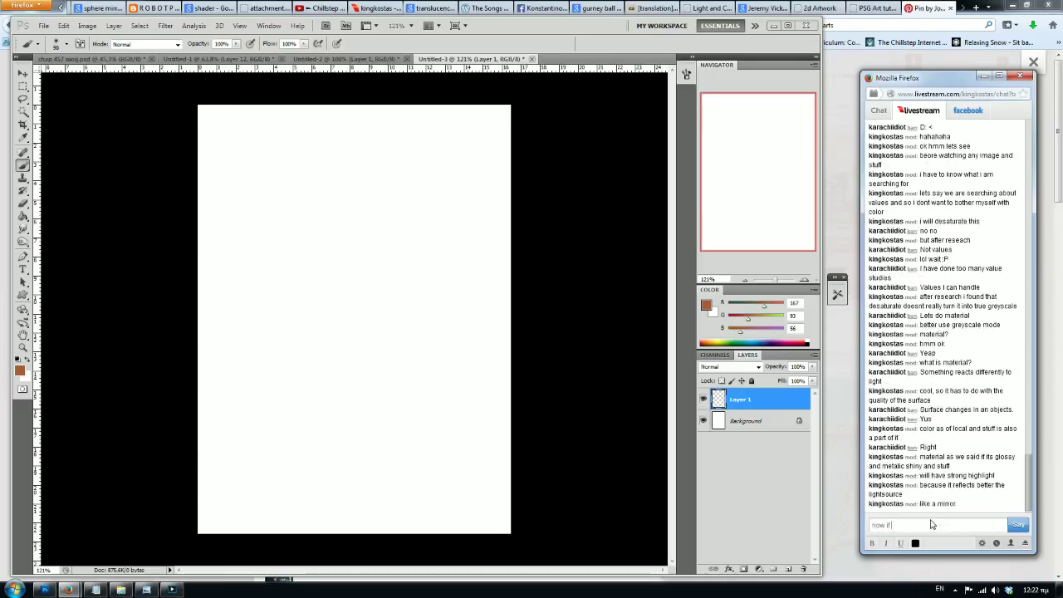
type(" you have a")
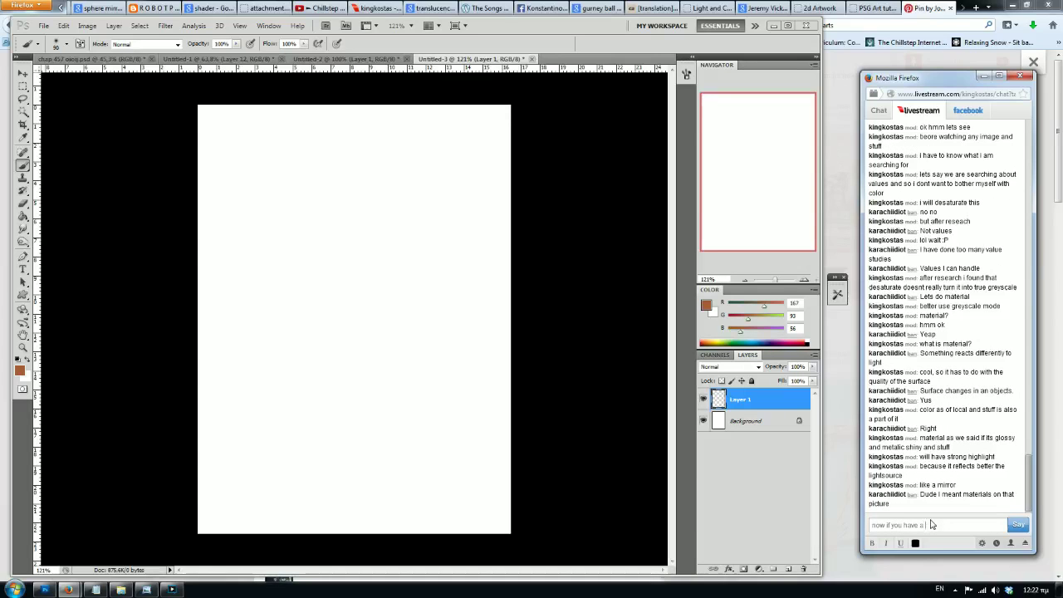
key("BackSpace")
key("BackSpace")
key("BackSpace")
key("BackSpace")
key("BackSpace")
key("BackSpace")
key("BackSpace")
key("BackSpace")
key("BackSpace")
key("BackSpace")
key("BackSpace")
key("BackSpace")
key("BackSpace")
key("BackSpace")
key("BackSpace")
key("BackSpace")
key("BackSpace")
type("yeah na problem i just wanna mention")
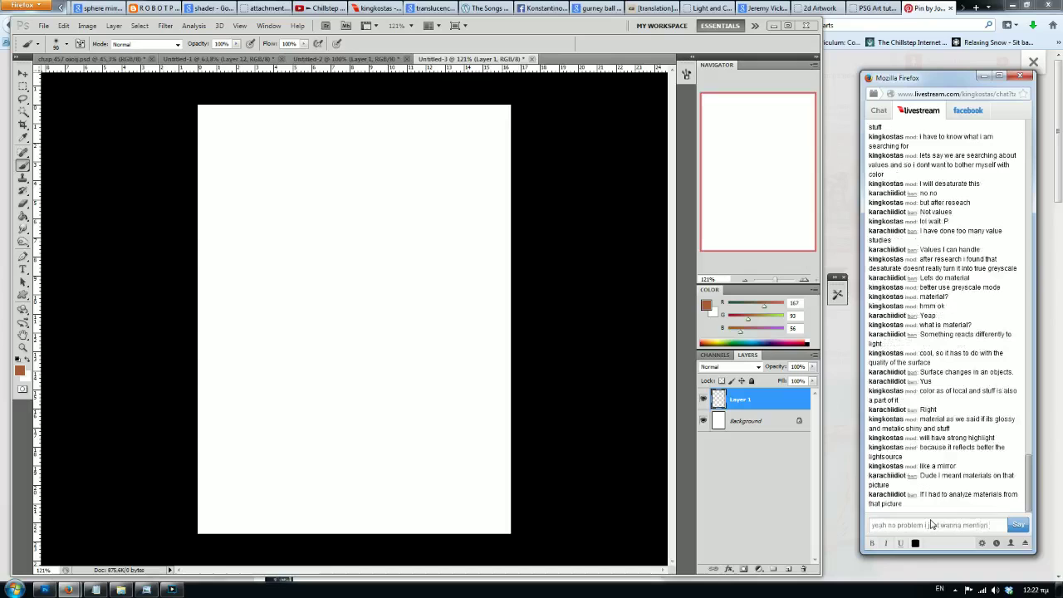
type(" tha basic stuff")
key("Return")
type("ok")
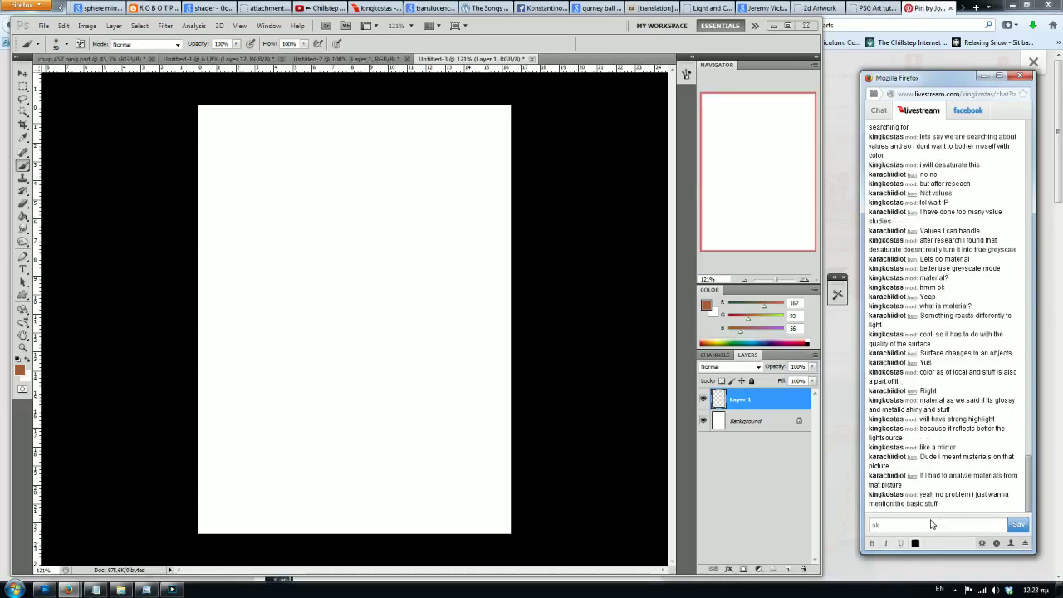
key("BackSpace")
key("BackSpace")
type("ok yeah but you noed to have this")
Step: Finish the message with 'these things in mind' and add 'before trying to research the stuff'
key("BackSpace")
key("BackSpace")
type("ese things in mind")
key("Return")
type("before trying to")
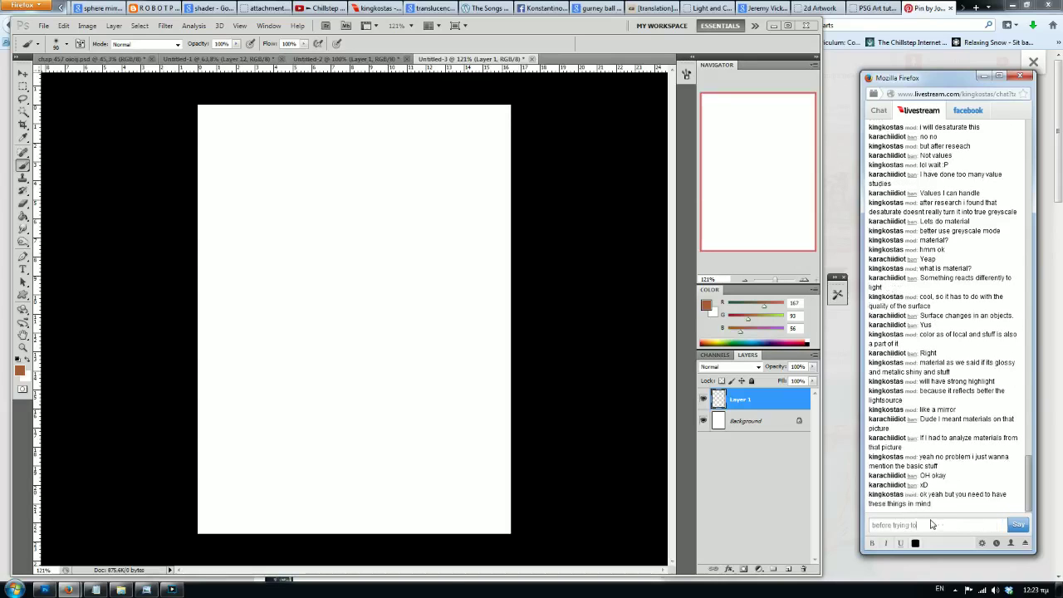
type(" research the stuff")
key("Return")
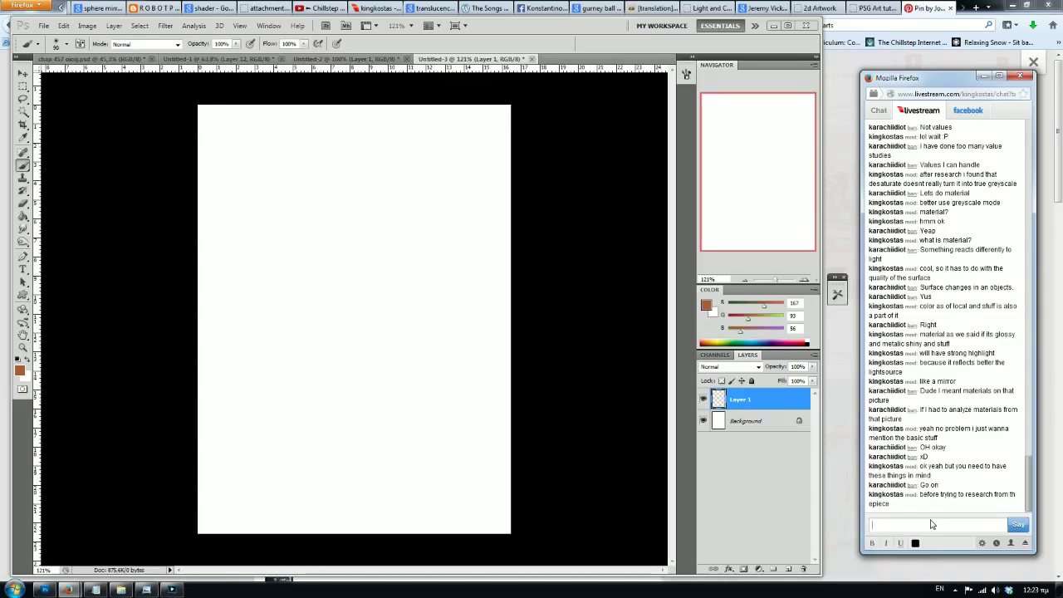
Step: Explain that a shiny material has certain traits, knowing which lets you extract information per material
type("you have to know")
type(" that a shiny material")
type(" will have a certa")
type("in highlight")
key("Return")
type("to be abl")
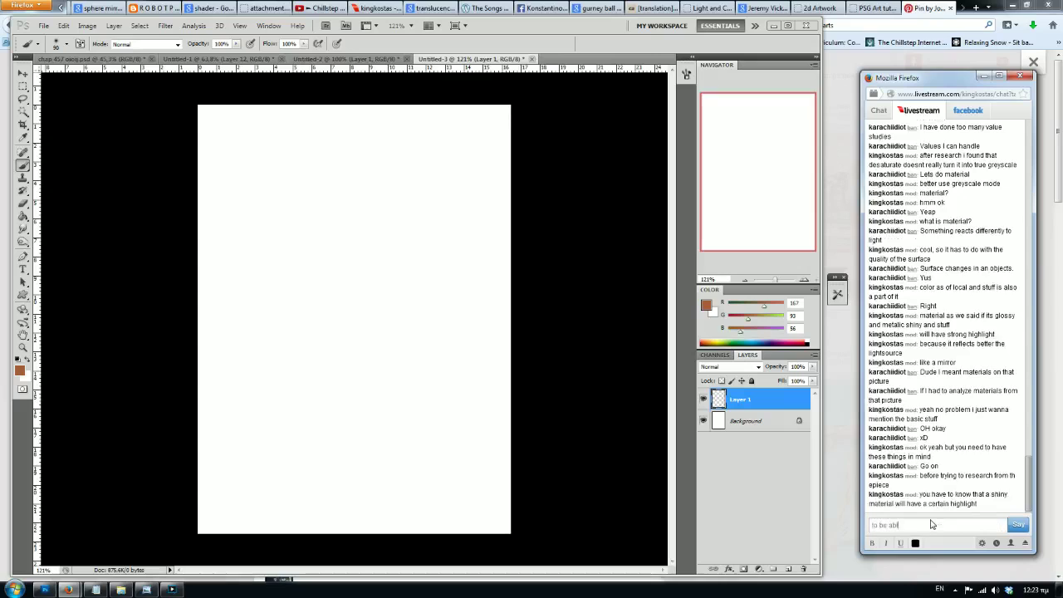
type("e to sextra")
type("ct information")
key("Return")
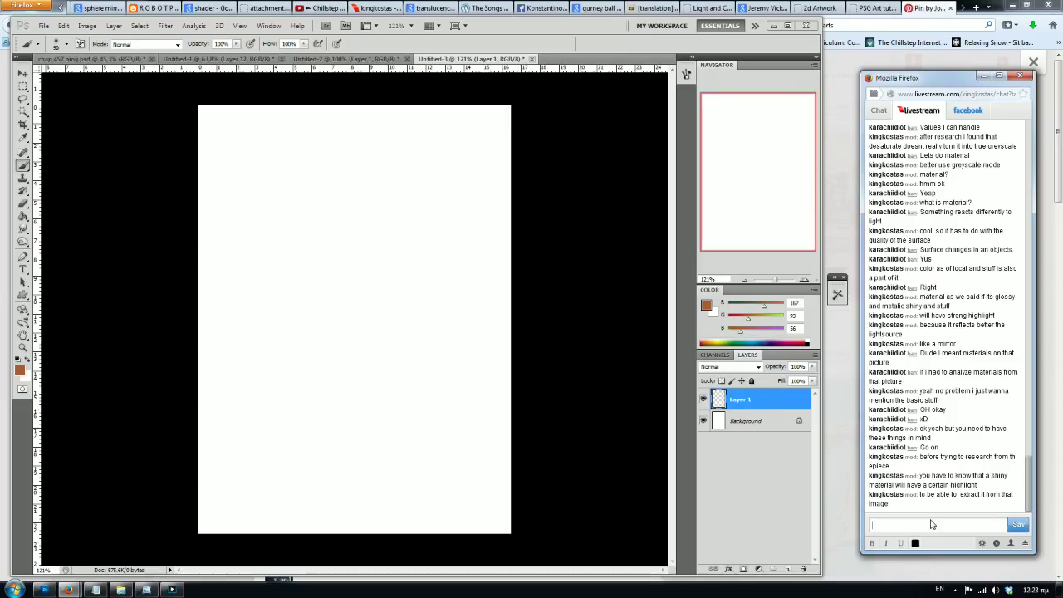
type("and so t")
type("a")
key("BackSpace")
key("BackSpace")
type("after you know what happens according to shin")
key("BackSpace")
key("BackSpace")
type("material")
key("Return")
Step: Suggest in chat checking the references and looking to see what is meant
type("you can che")
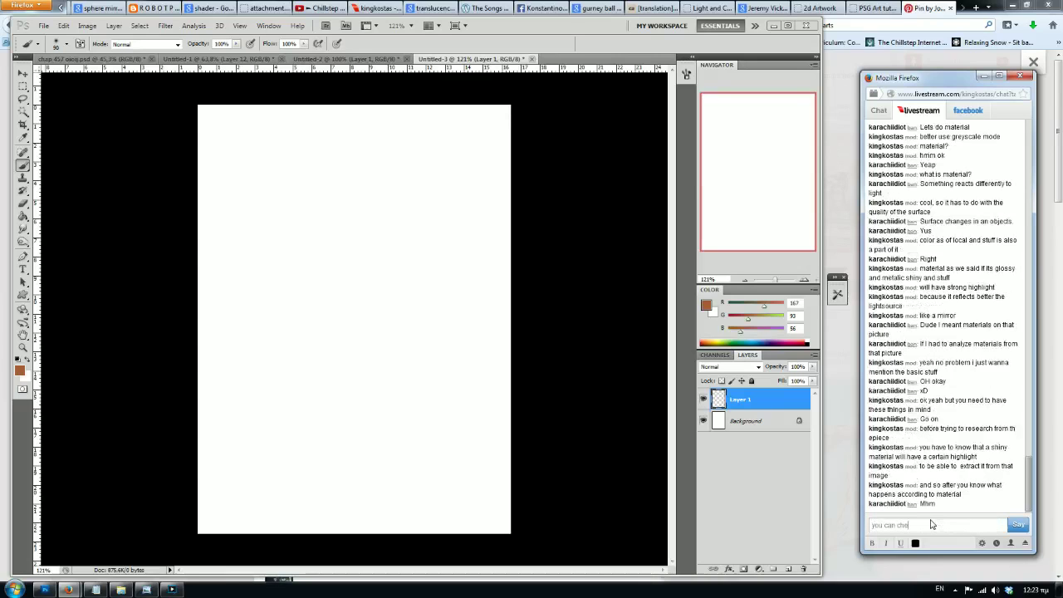
type("ck the references")
key("Return")
type("and look")
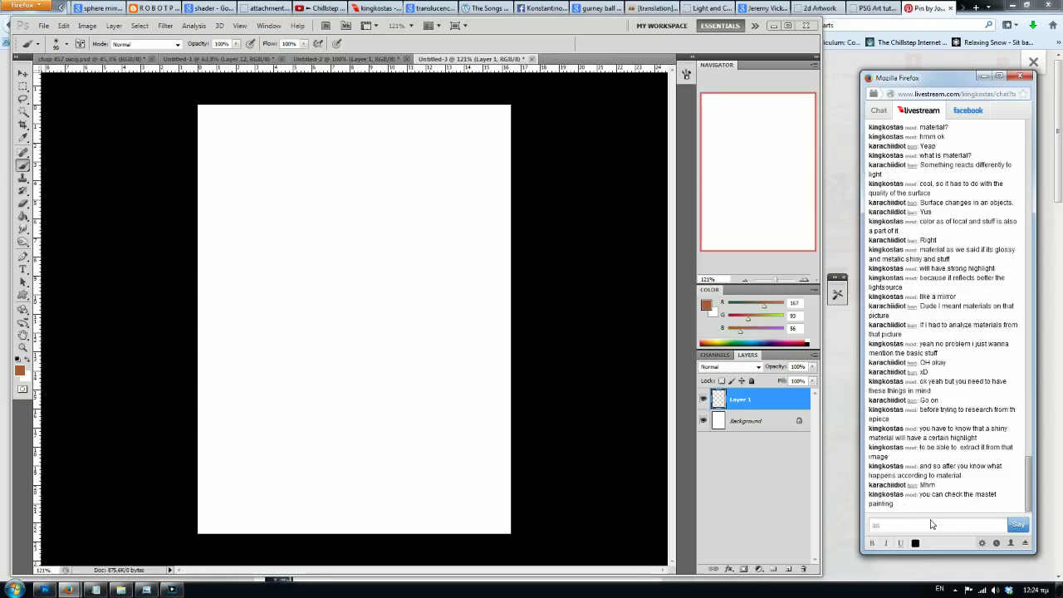
key("Return")
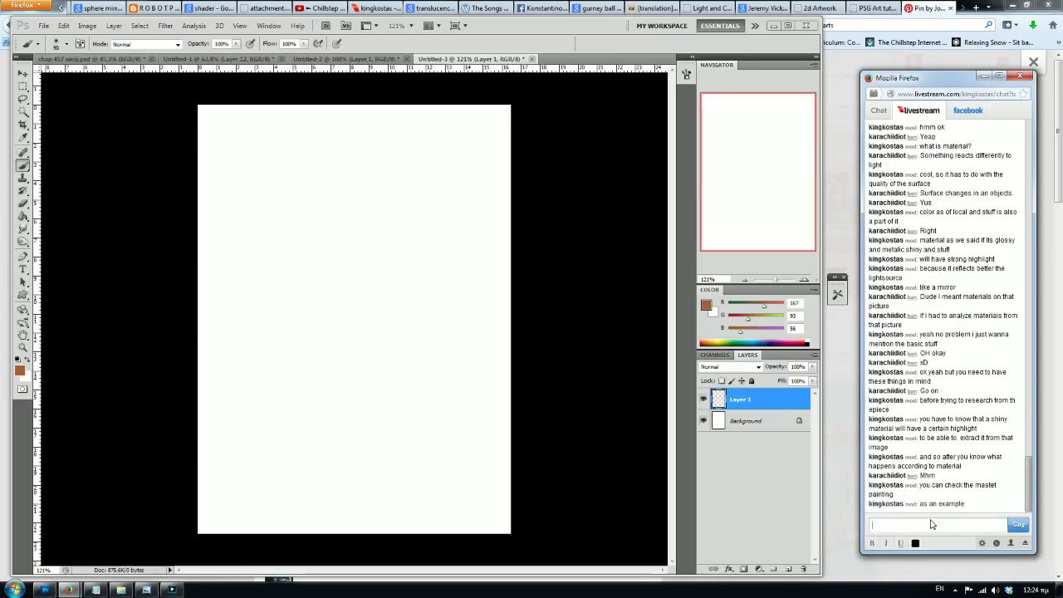
type("to see what i mean")
key("Return")
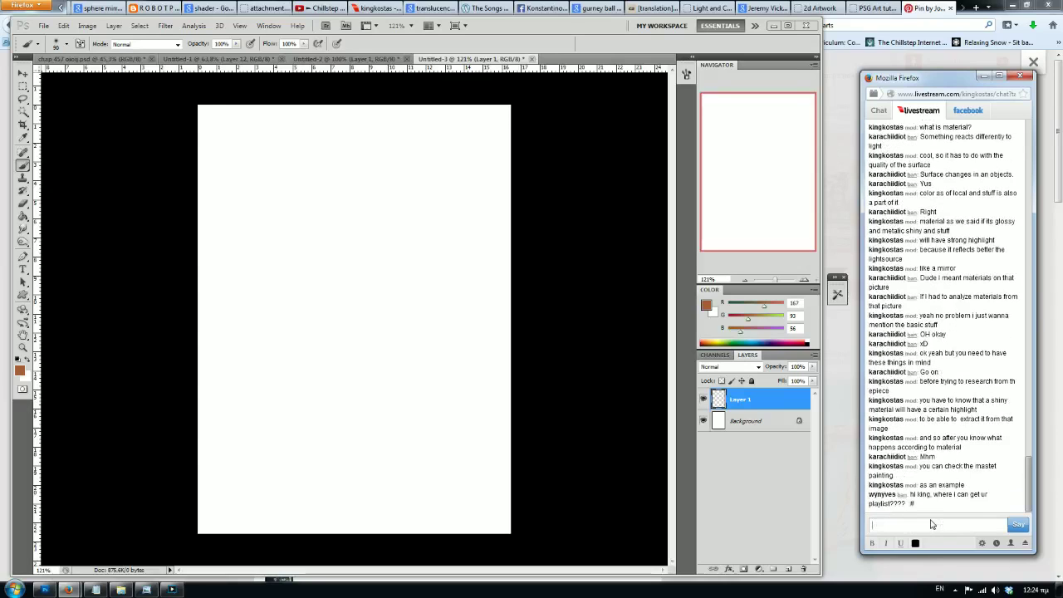
Step: Offer a viewer chillstep links, point them to the streamer's YouTube channel, and reply 'no problem :D'
type("hello mate")
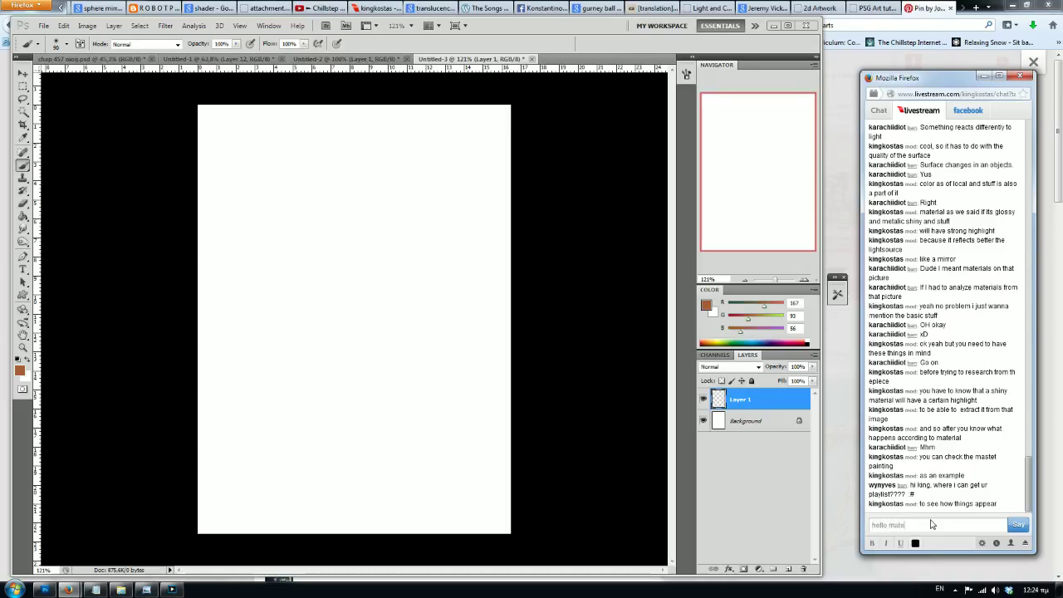
type(", hmm nature")
type(" i can send yo")
type("u some of these")
type(" chills")
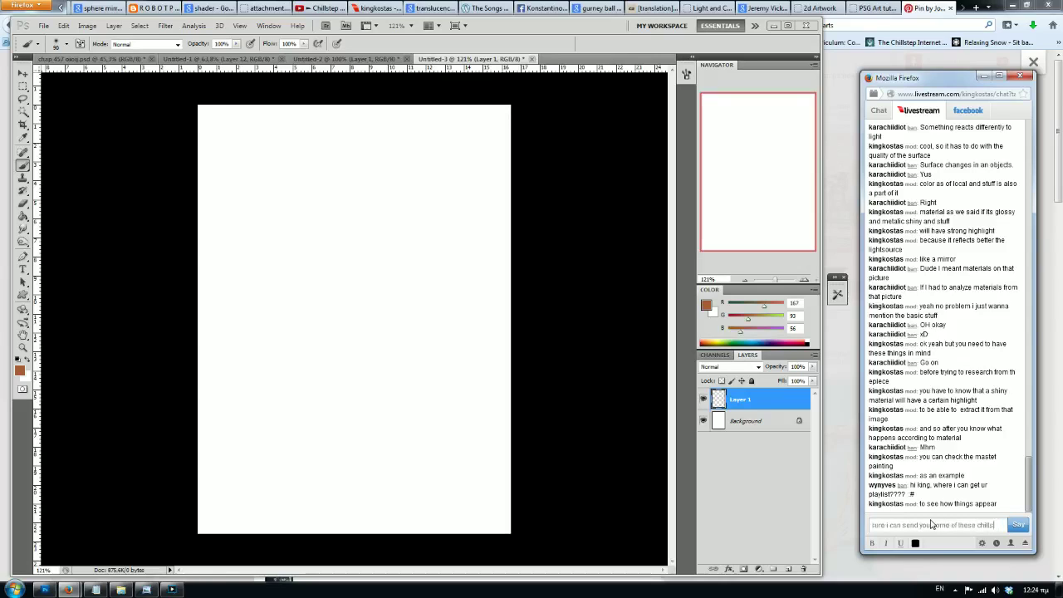
type("tep links if yu")
key("Return")
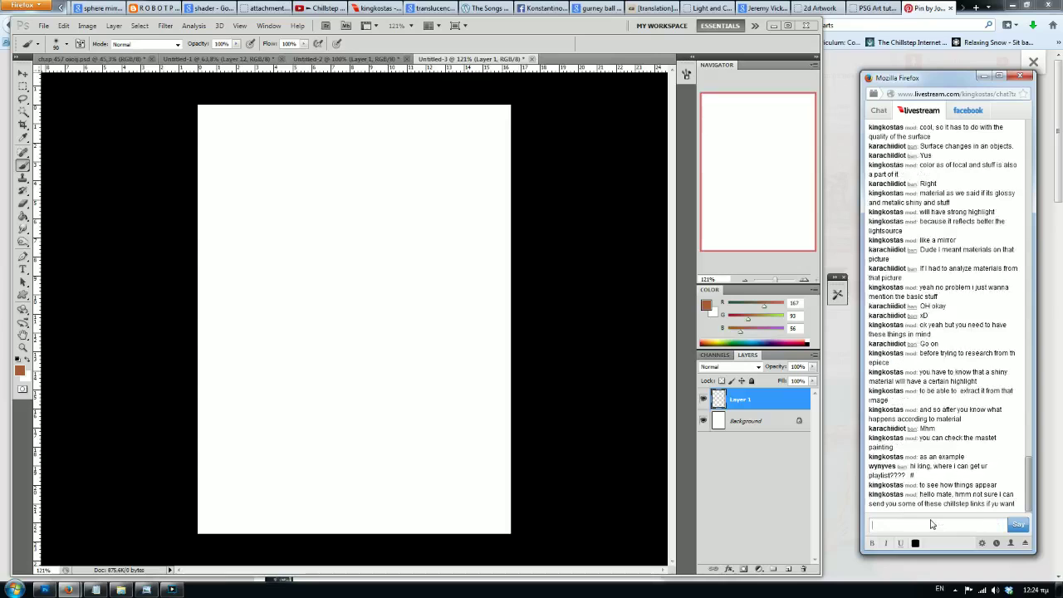
type("if you want more i")
type(" guess")
type(" you can find in m")
type("y")
type(" youtube ch")
type("annel")
key("Return")
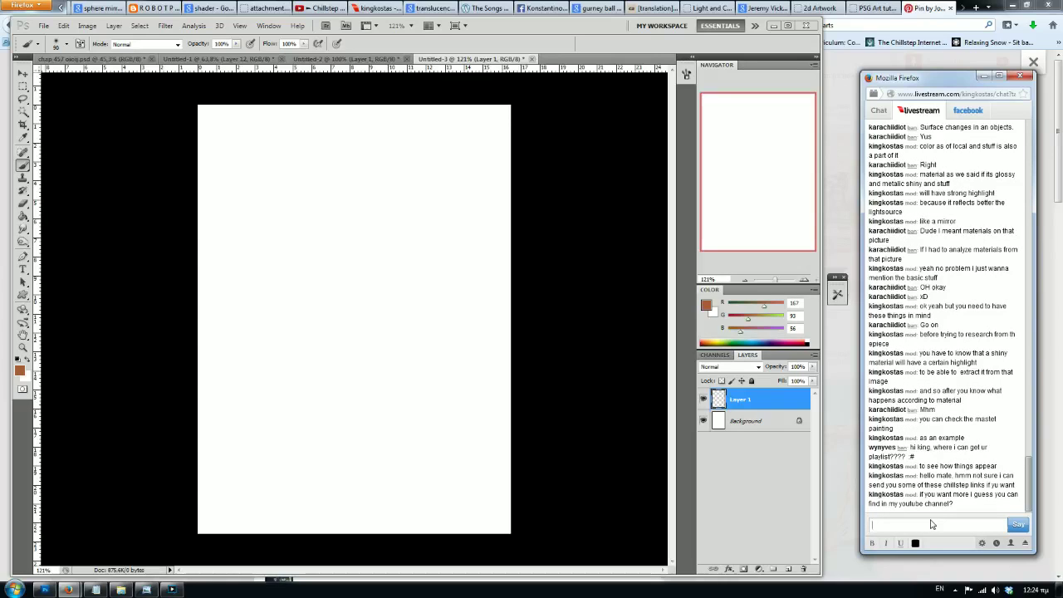
type("kingkostasarl in yotube :D")
key("Return")
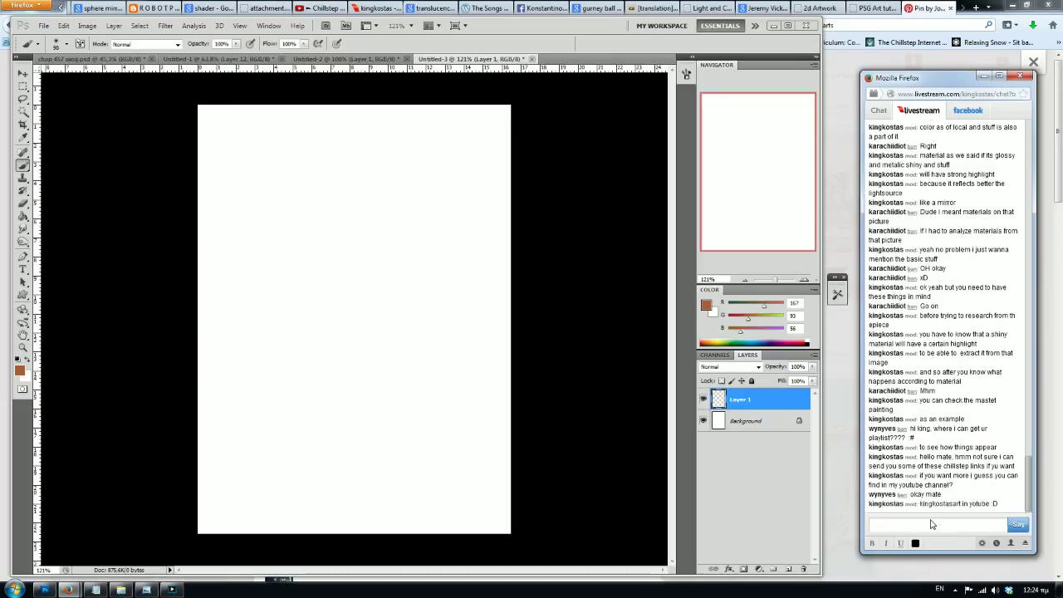
type("yo")
key("BackSpace")
key("BackSpace")
key("BackSpace")
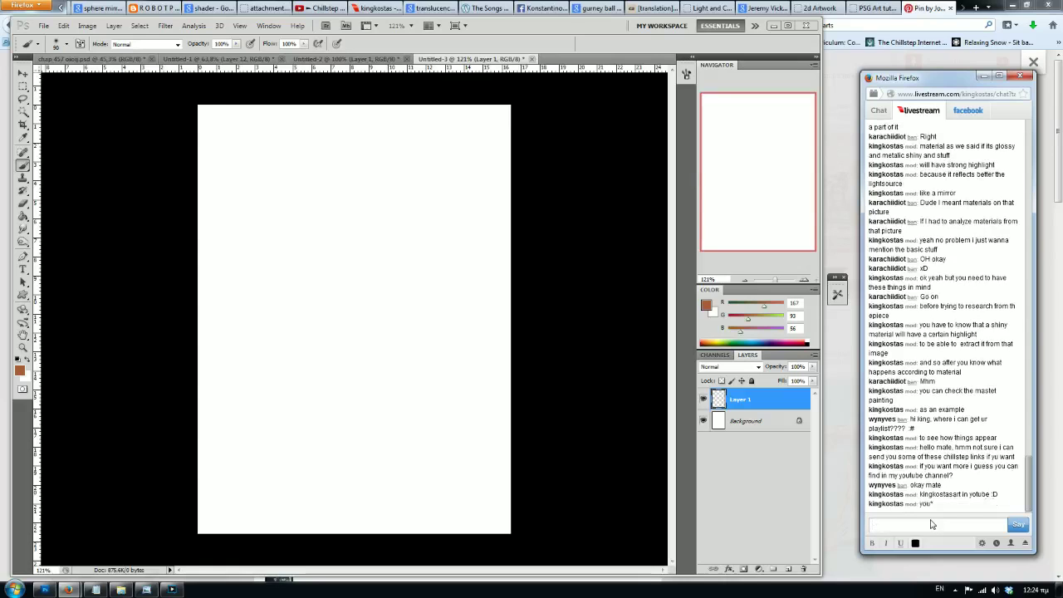
type("no problem :D")
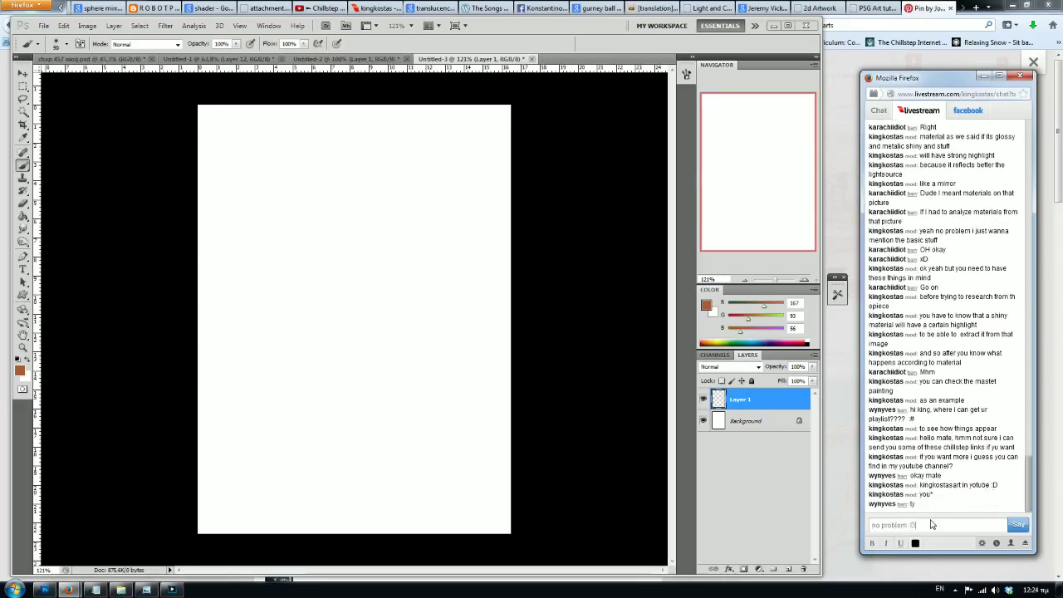
key("Return")
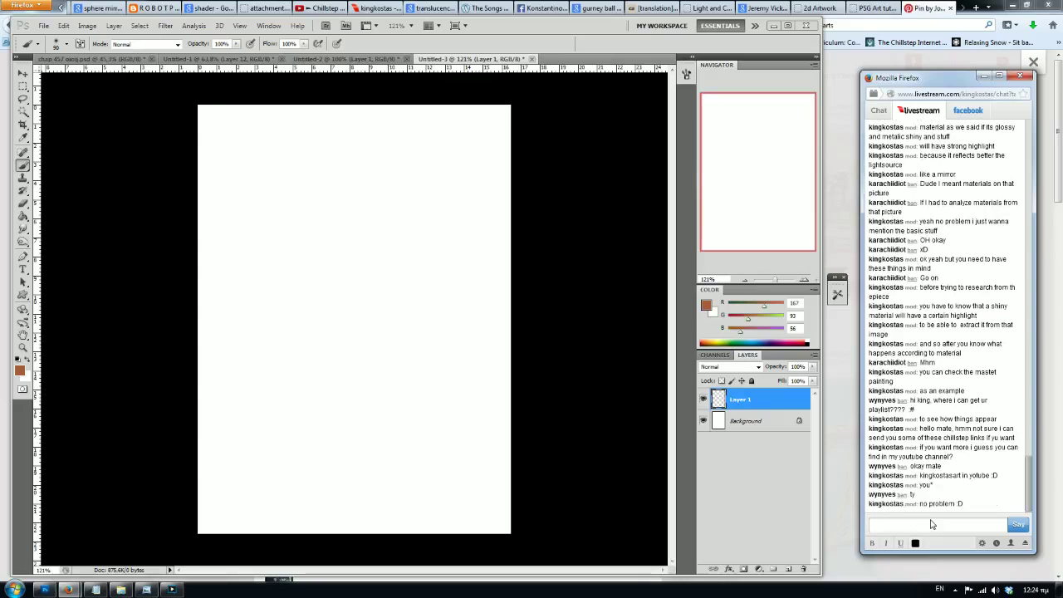
Step: Post 'we can then go back to our piece' and return to the Untitled-2 painting
type("so all")
key("Return")
type("if")
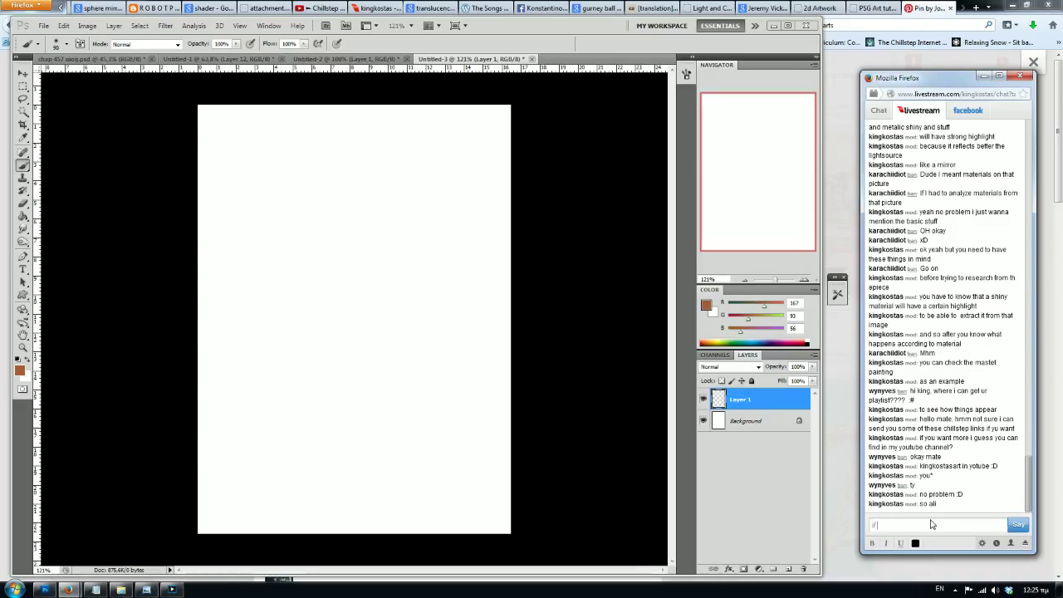
type(" we have a look")
key("BackSpace")
key("BackSpace")
key("BackSpace")
key("BackSpace")
key("BackSpace")
key("BackSpace")
key("BackSpace")
key("BackSpace")
key("BackSpace")
key("BackSpace")
key("BackSpace")
key("BackSpace")
key("BackSpace")
key("BackSpace")
key("BackSpace")
key("BackSpace")
key("BackSpace")
type("wo can then go back to our piece")
key("Return")
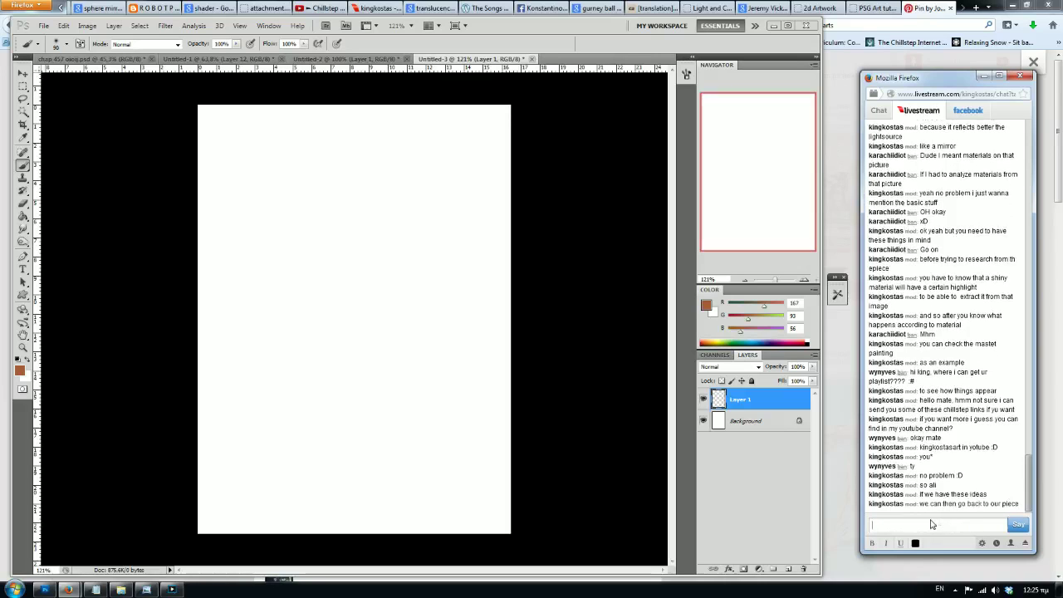
left_click(332, 62)
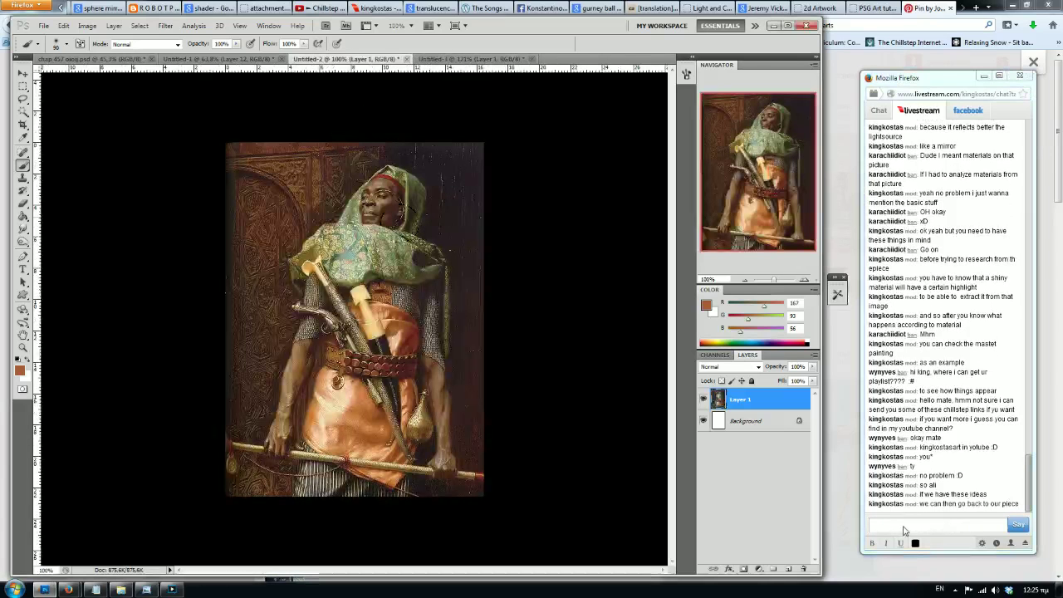
Step: Post 'and identify stuff', 'has some glossiness' and that you had to know what glossiness is
left_click(407, 208)
type("and if")
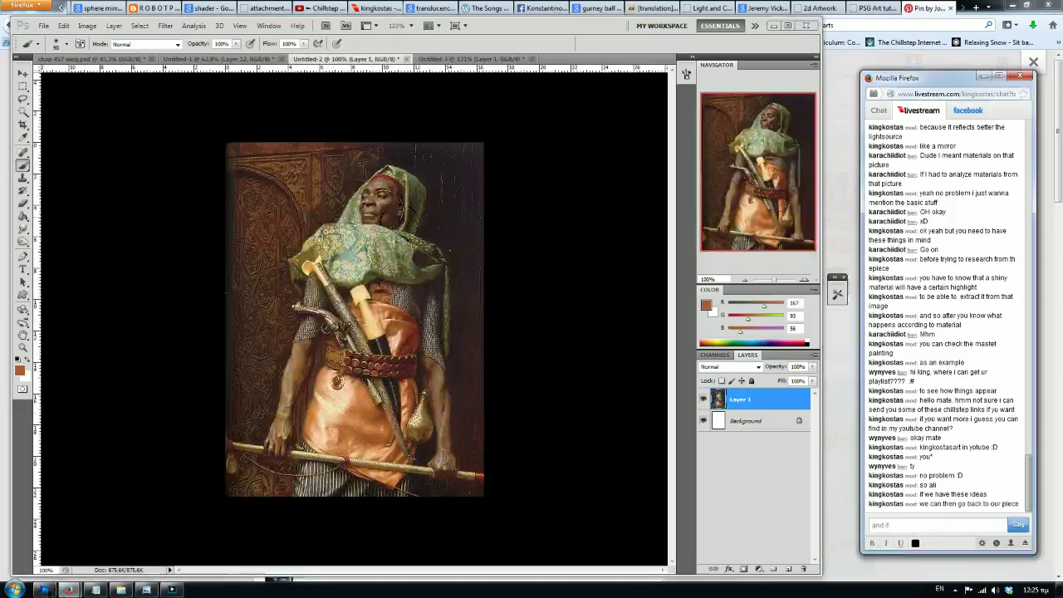
type("entify stuff")
key("Return")
type("the sis skin mater")
key("BackSpace")
key("BackSpace")
key("BackSpace")
key("BackSpace")
key("BackSpace")
key("BackSpace")
key("BackSpace")
key("BackSpace")
key("BackSpace")
key("BackSpace")
key("BackSpace")
key("BackSpace")
key("BackSpace")
key("BackSpace")
key("BackSpace")
type("has some glossiness")
key("Return")
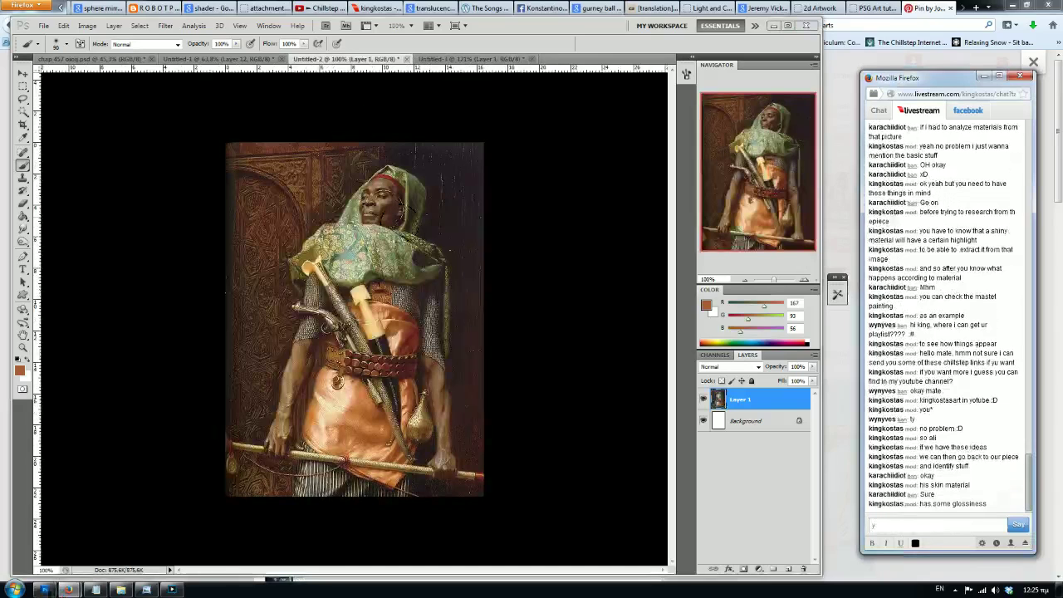
type("you see? you had to know what glossiness")
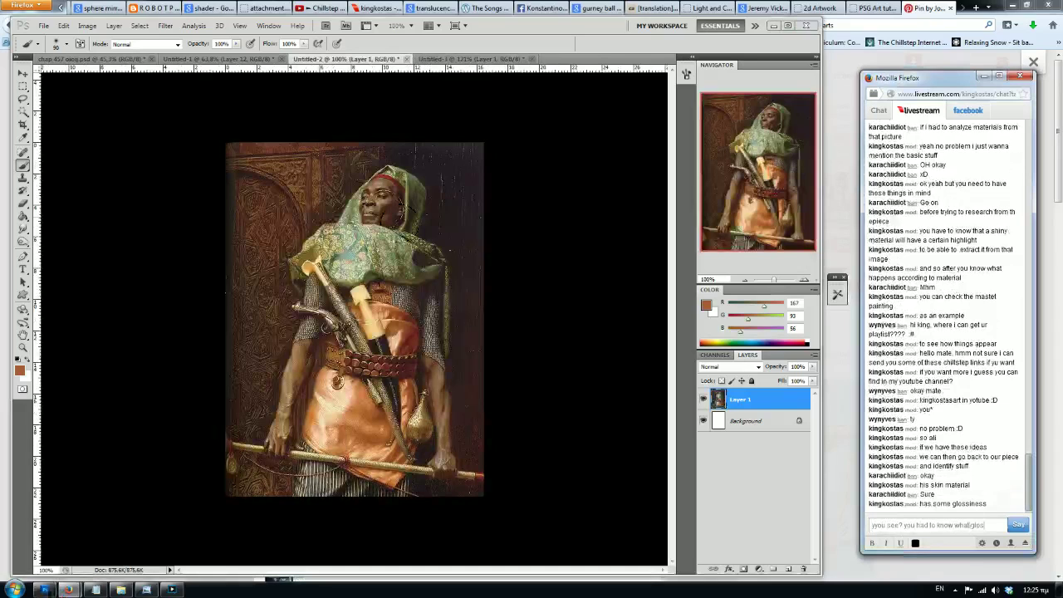
type("siness i")
key("Return")
Step: Explain skin is neither matte nor metallic, black skin is more reflective, so expect highlights
type("so its not high")
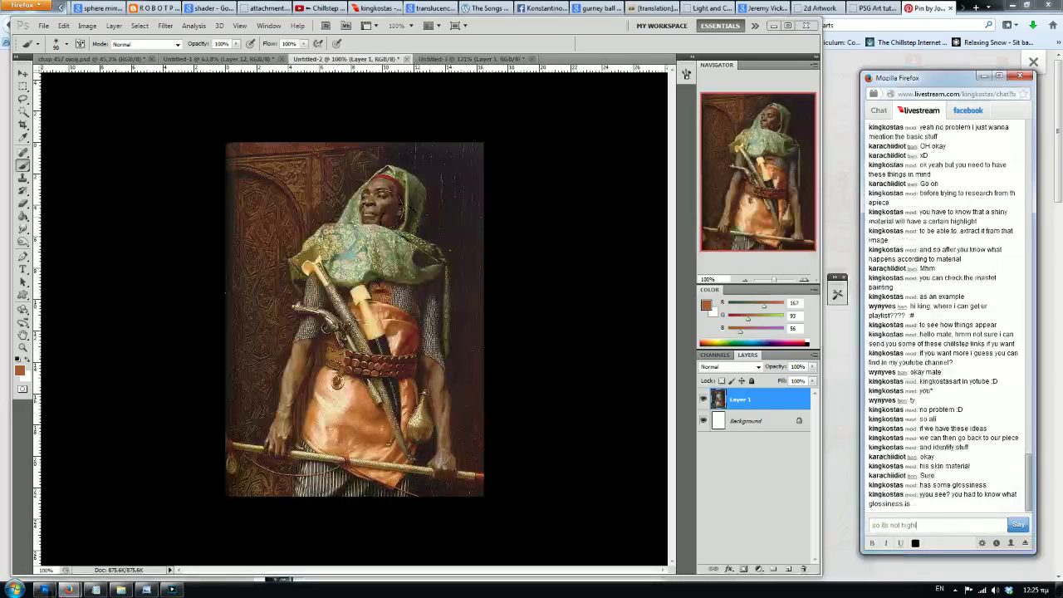
type("ly reflective and shiny")
key("Return")
type("its a")
type("ike midd")
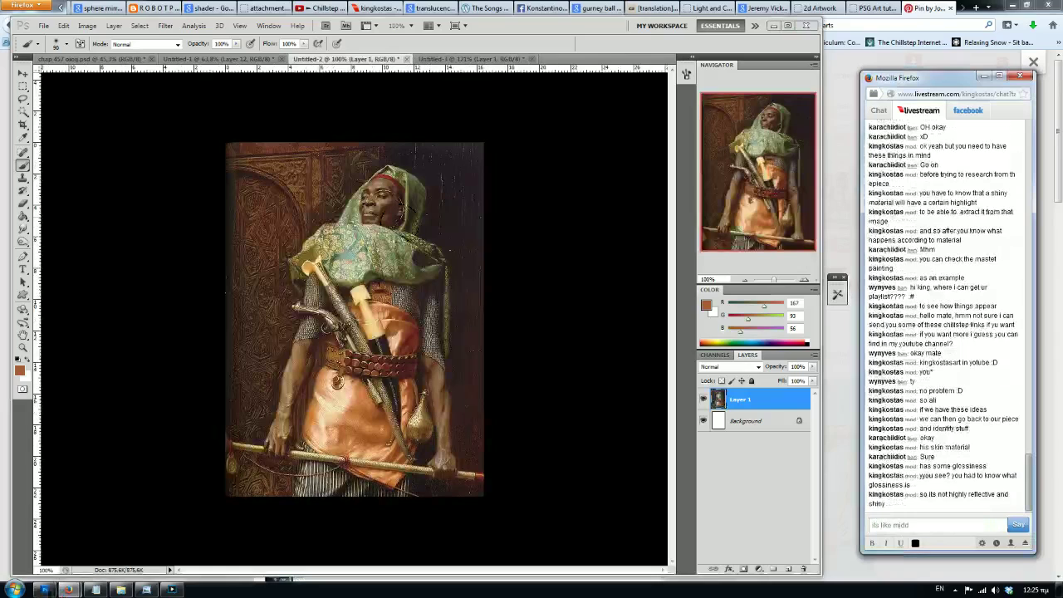
key("BackSpace")
key("BackSpace")
type("neither fur/matte breather metalic shiny")
key("Return")
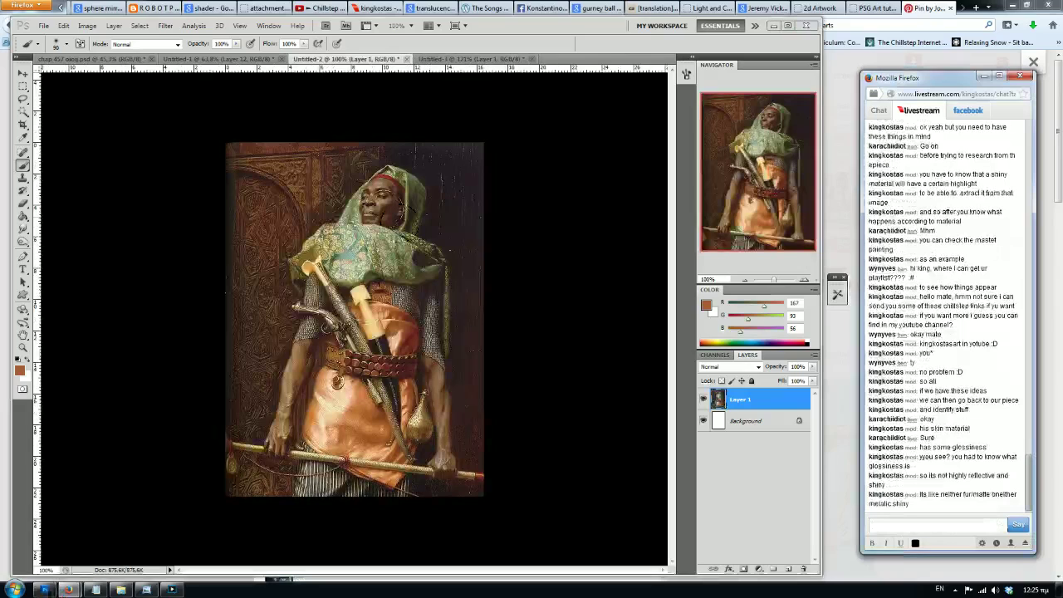
type("black skin is more reflective")
key("Return")
type("so e")
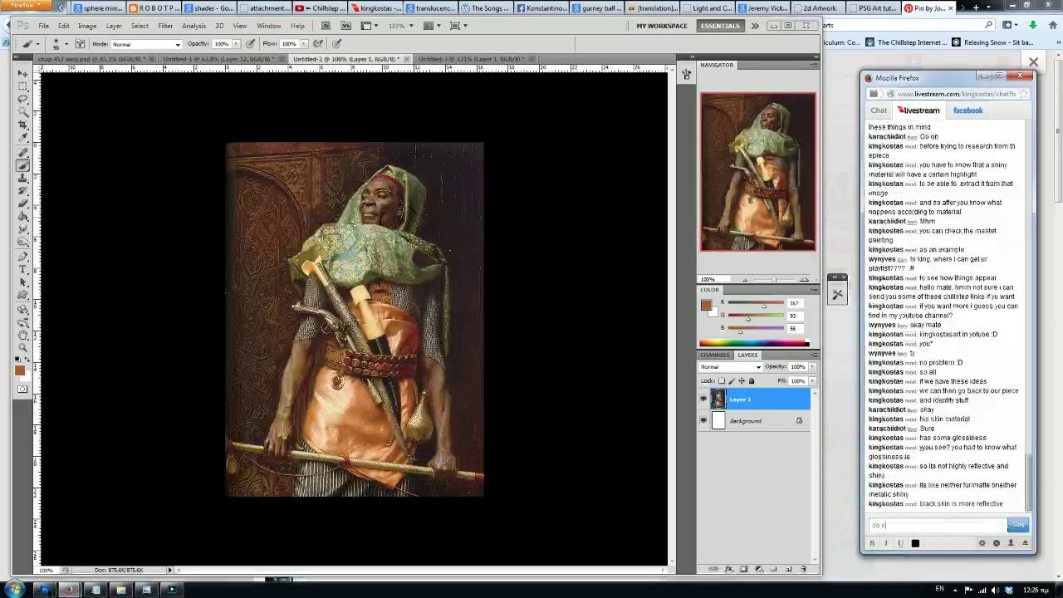
type("xpect highlights")
key("Return")
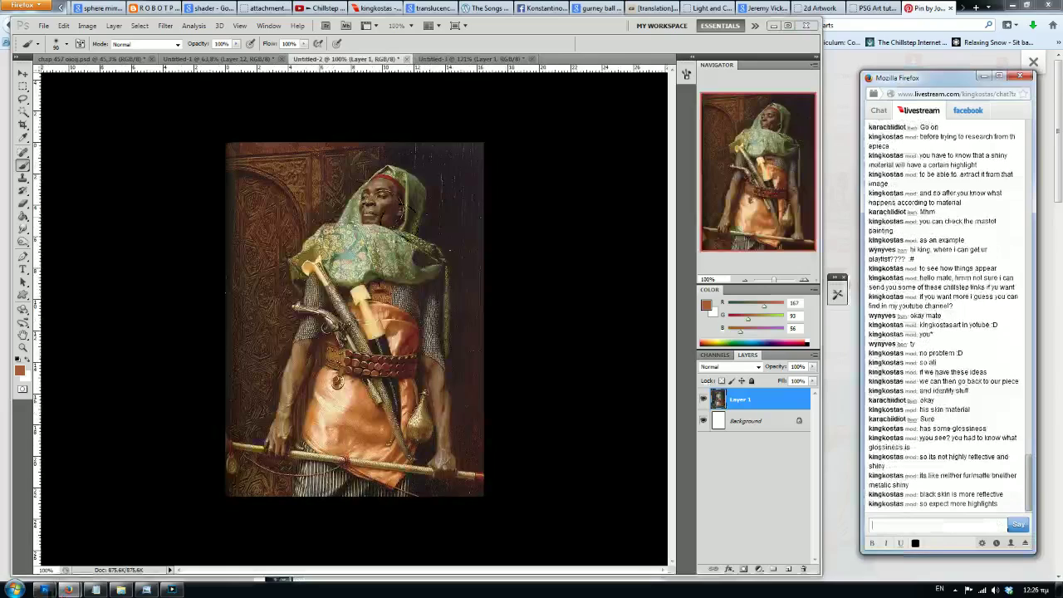
scroll(357, 193, "up", 2)
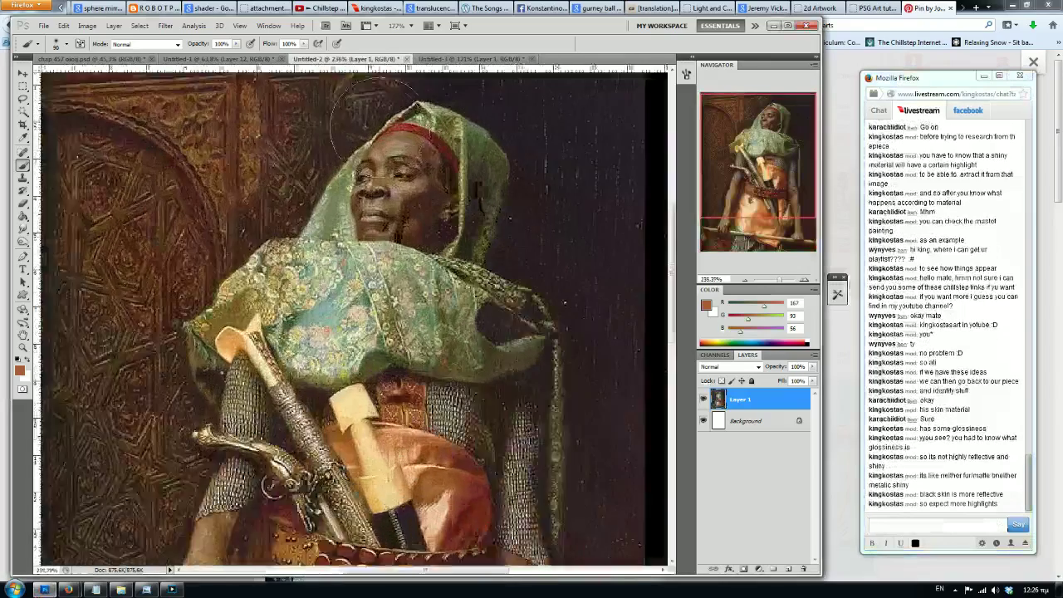
Step: Explain that a highlight reflects the light source, whose colour alters the skin
scroll(440, 131, "up", 1)
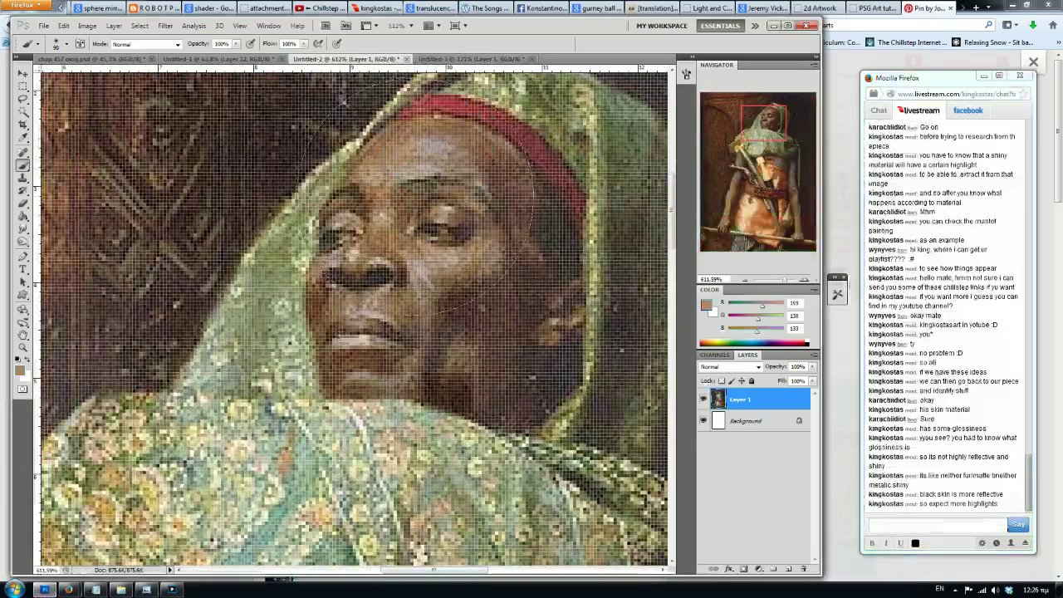
scroll(439, 130, "up", 1)
left_click(872, 524)
type("now because we are talking about skin")
key("Return")
type("and ")
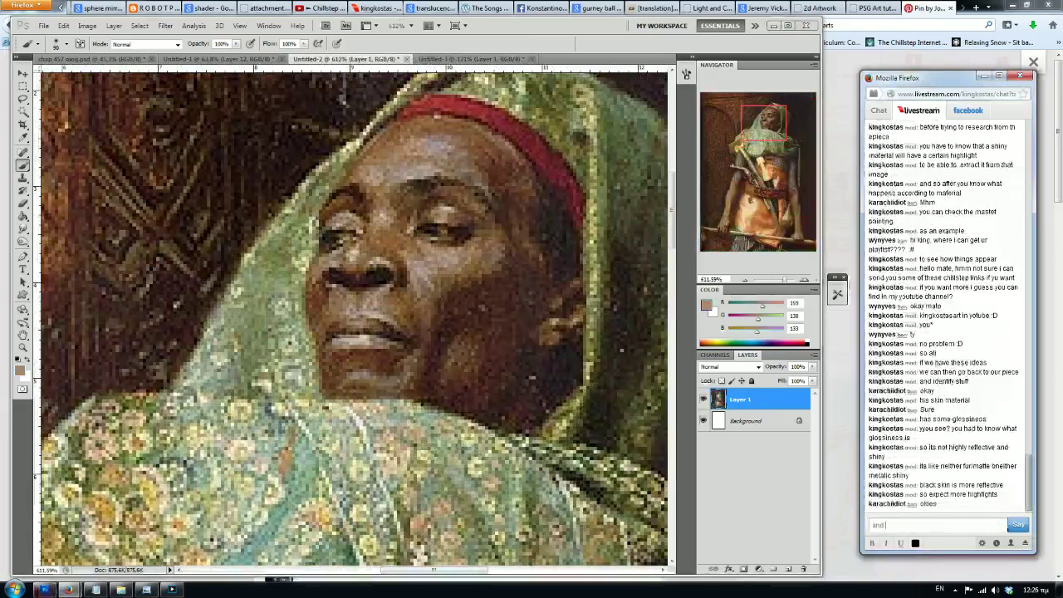
type("highlight is a reflection of the ligh")
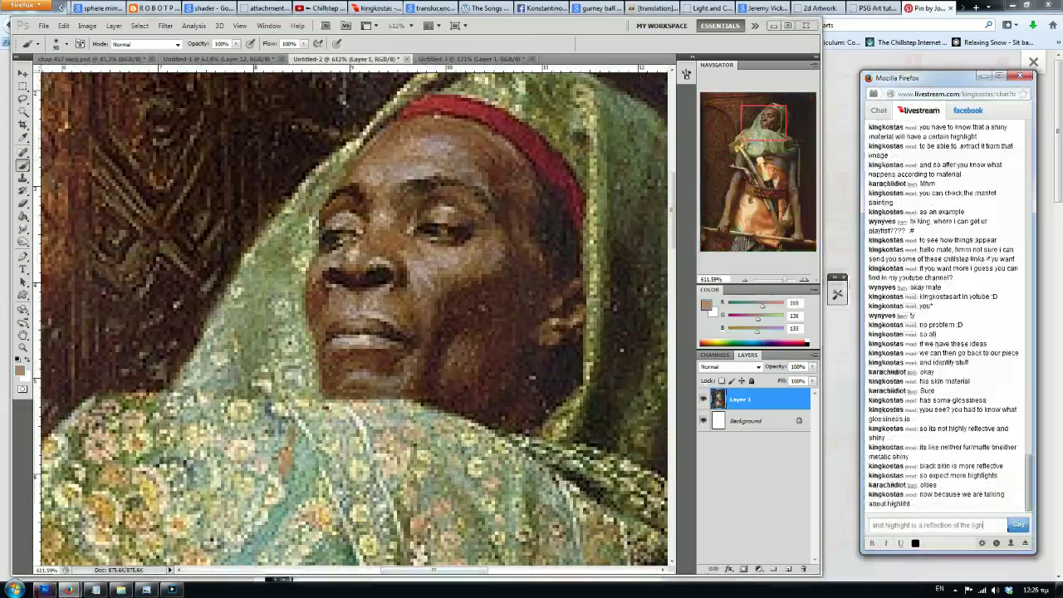
type("tsource")
key("Return")
type("it means that the color")
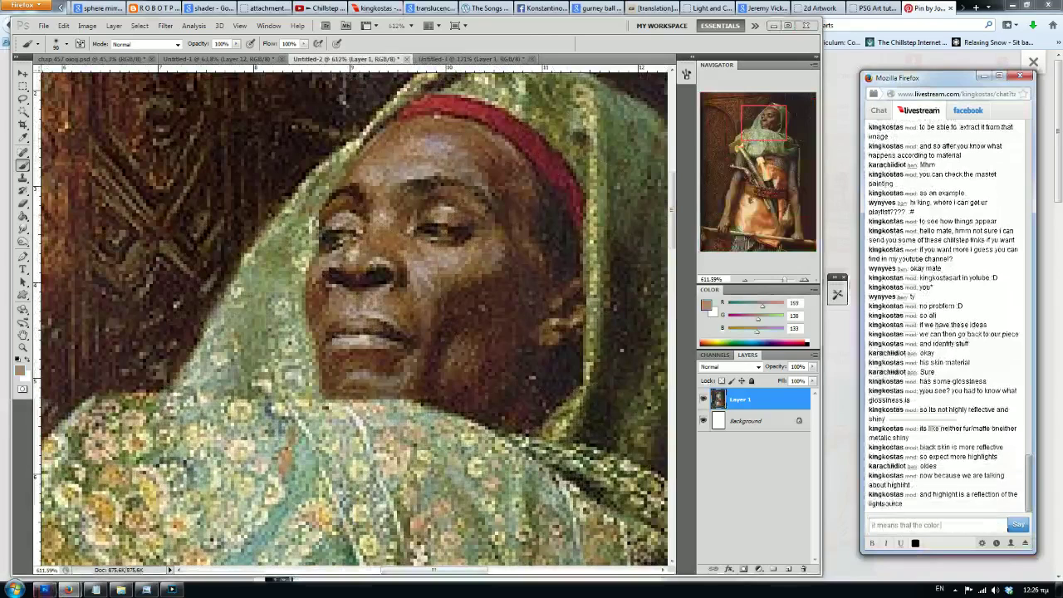
type(" of the lightsource will alter our co")
key("Return")
Step: Explain the brown skin turns purple-grey because the light source's white is added to the local colour
type("so yo")
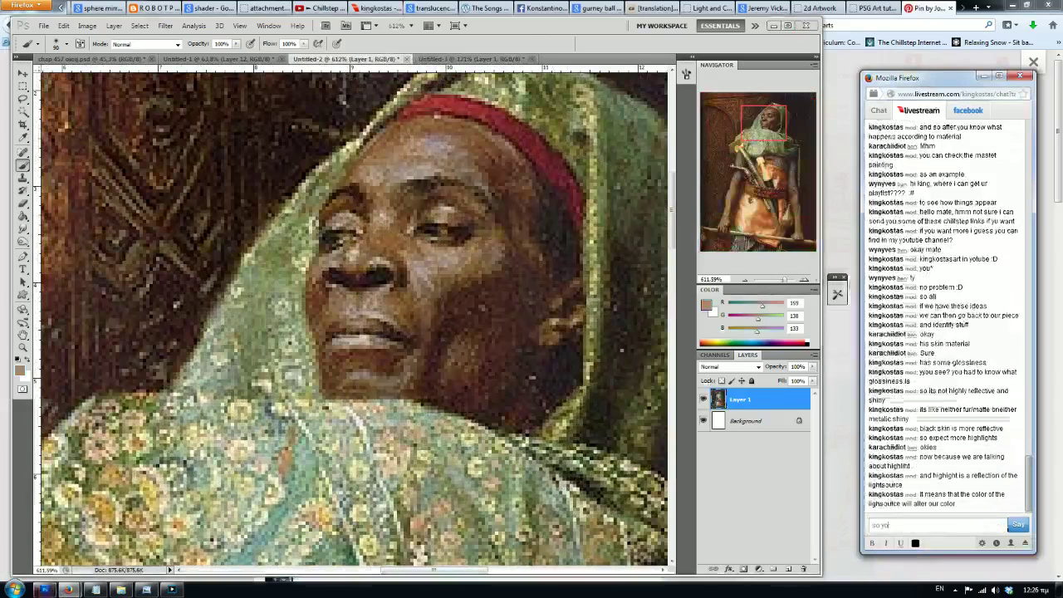
type("u see the skin from brown")
key("Return")
type("goes into this purple gre")
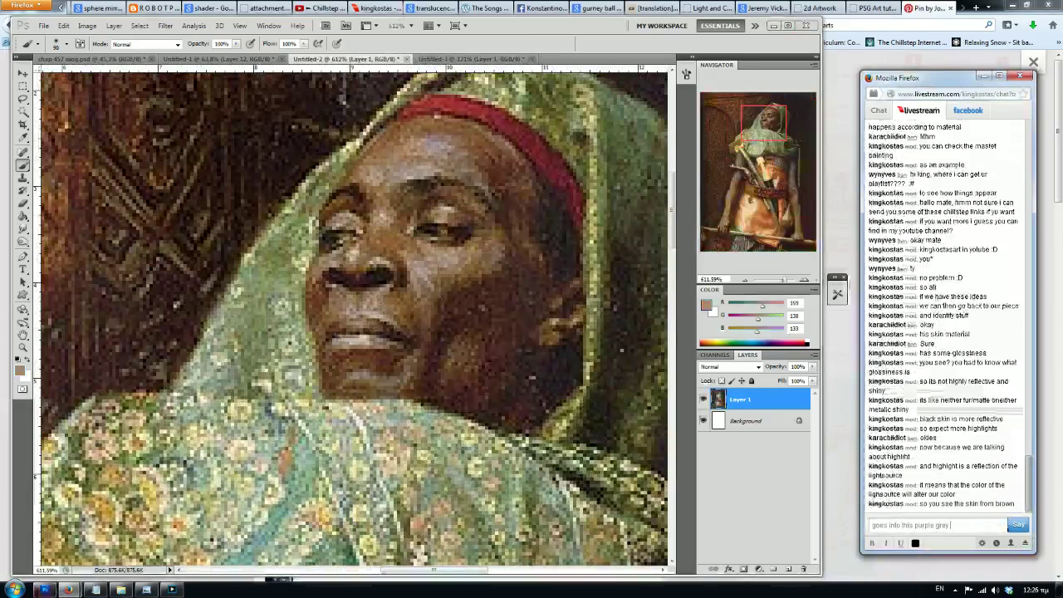
type("y color.")
key("Return")
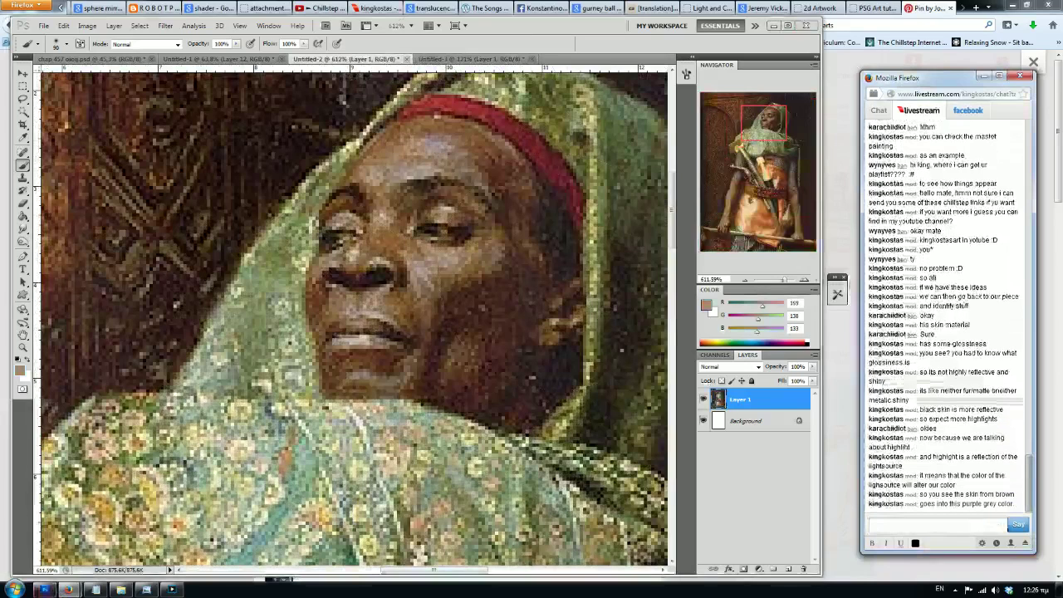
type("because if you add white (of the lightso")
key("BackSpace")
key("BackSpace")
type("tsource)")
key("Return")
type("to the loc")
key("Return")
type("it gets this color")
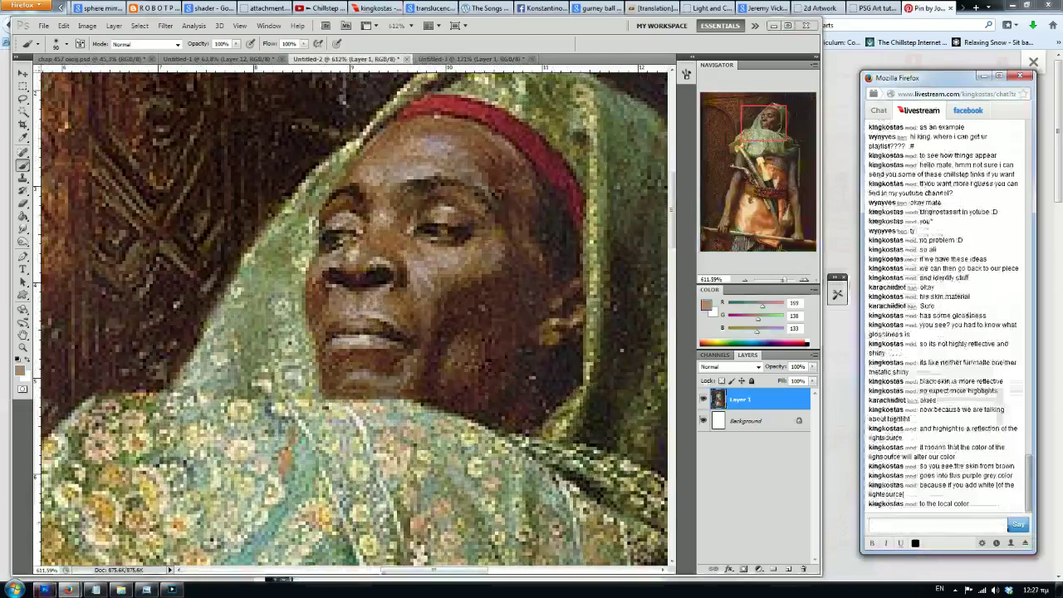
key("Return")
Step: Sample forehead colours while explaining that close-together sliders mean reduced saturation toward grey, citing a tutorial
left_click_drag(442, 145, 449, 142)
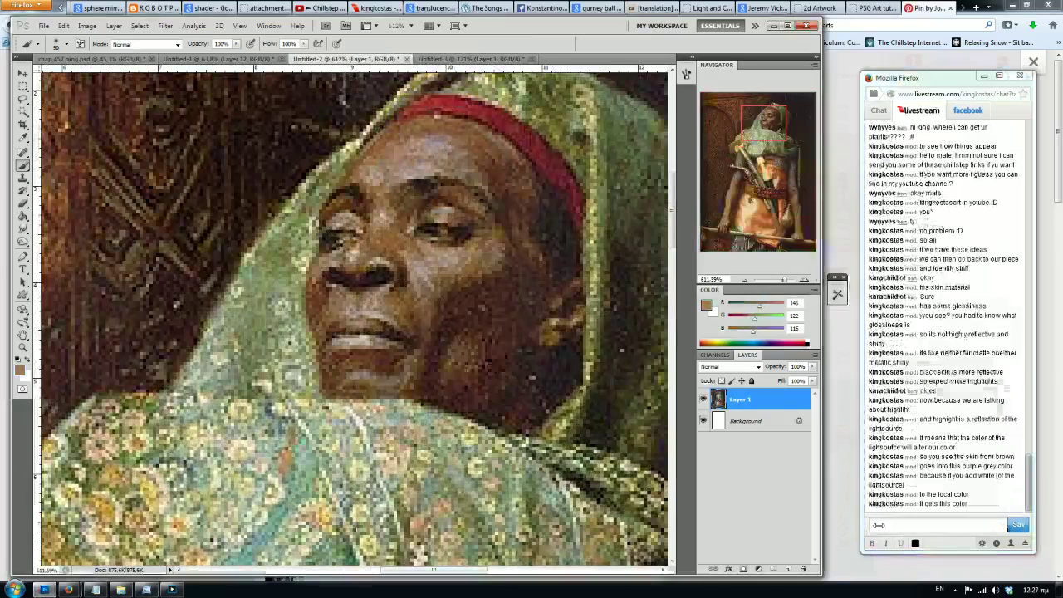
type("it alters the saturation")
key("Return")
type("as you see in")
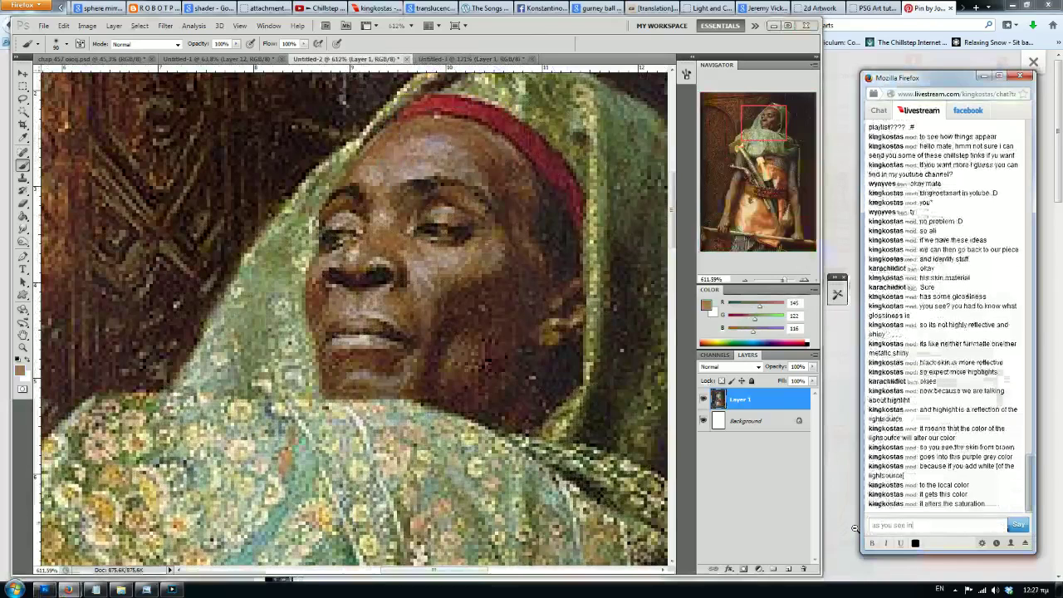
type(" the sliders")
key("Return")
left_click_drag(465, 133, 447, 140)
left_click(883, 521)
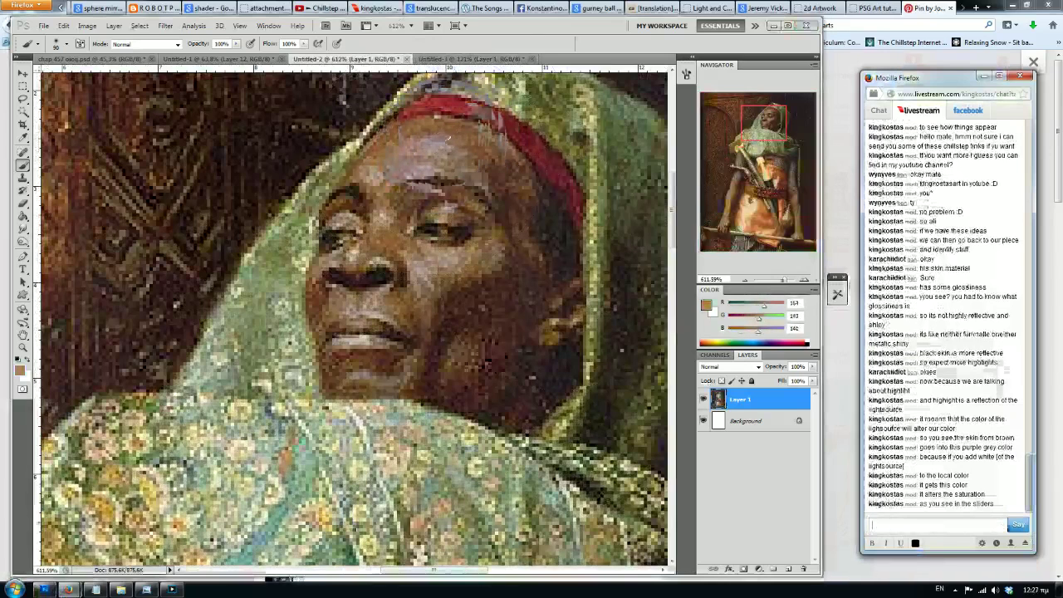
type("whin is sliders")
type(" are close toghether you")
type(" are toward")
type("s grey")
key("Return")
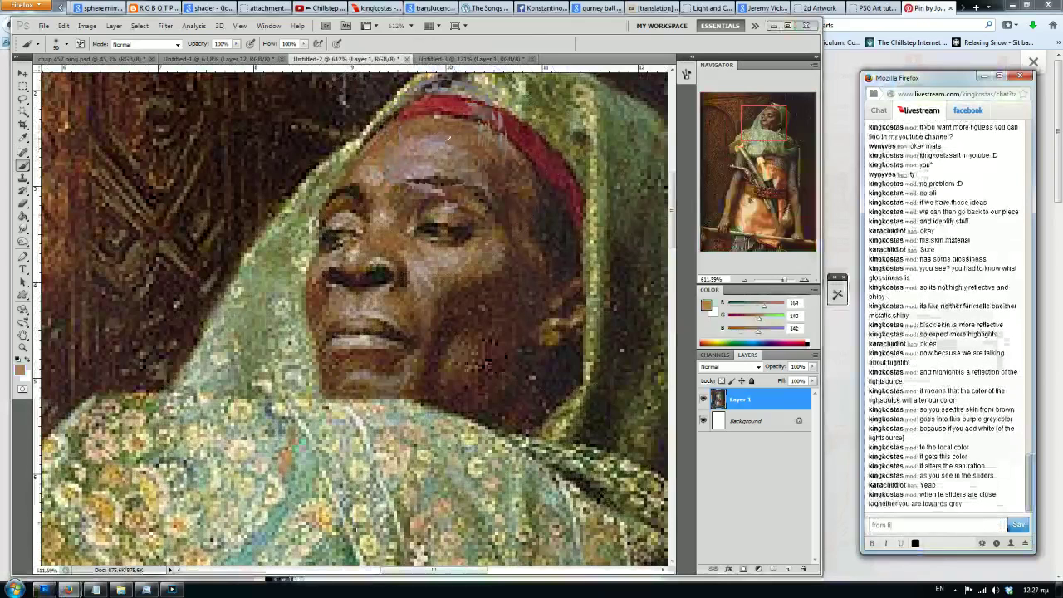
type("from linrans tutorial you will see")
key("Return")
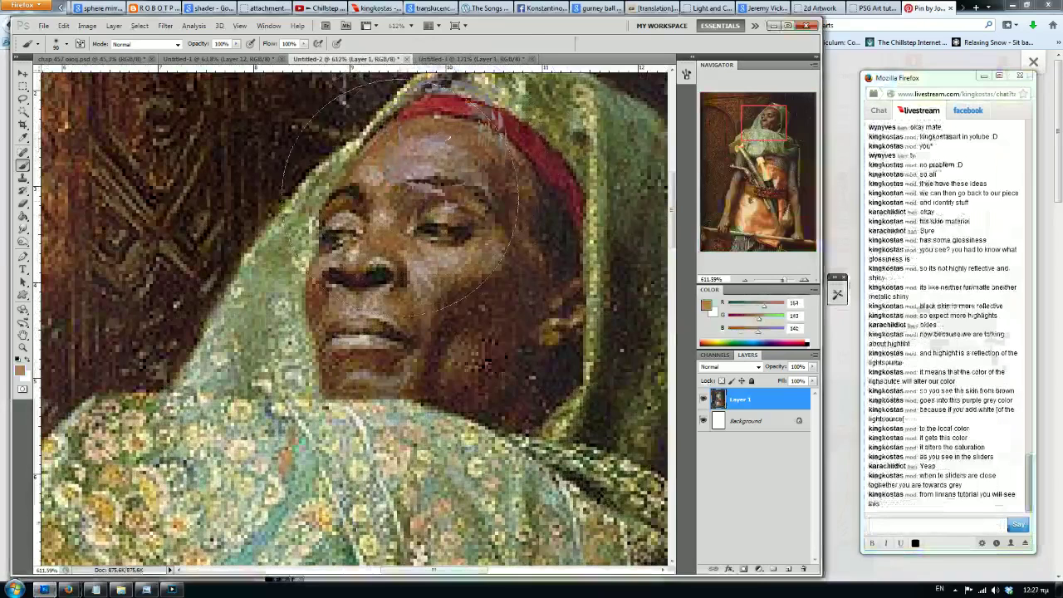
mouse_move(472, 237)
left_mouse_down()
mouse_move(438, 130)
mouse_move(432, 161)
mouse_move(597, 178)
left_mouse_up()
Step: Add a new layer, pick a dark brown, and suggest in chat trying material spheres
left_click(787, 569)
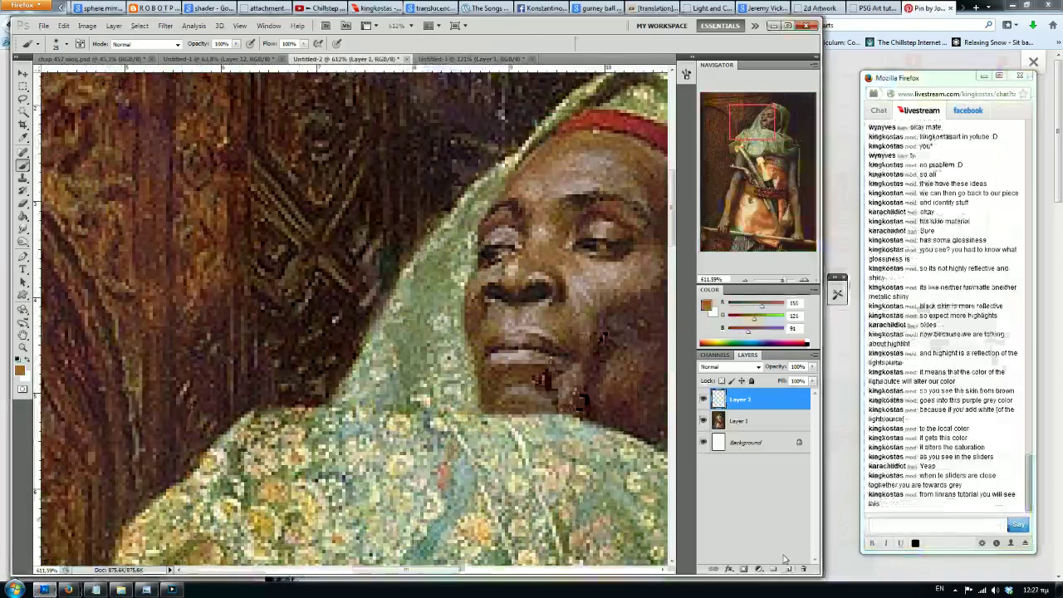
left_click(623, 145, "alt")
left_click(888, 524)
type("i guess you can tr")
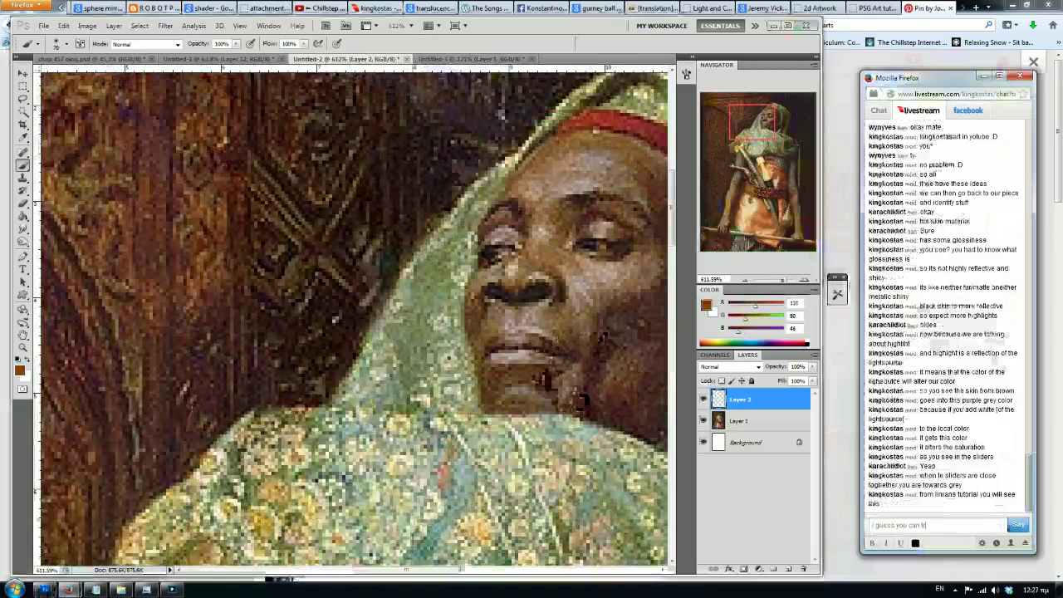
type("y making material spheres")
key("Return")
Step: Make a circular selection left of the face and fill it with dark brown
left_click_drag(23, 86, 67, 85)
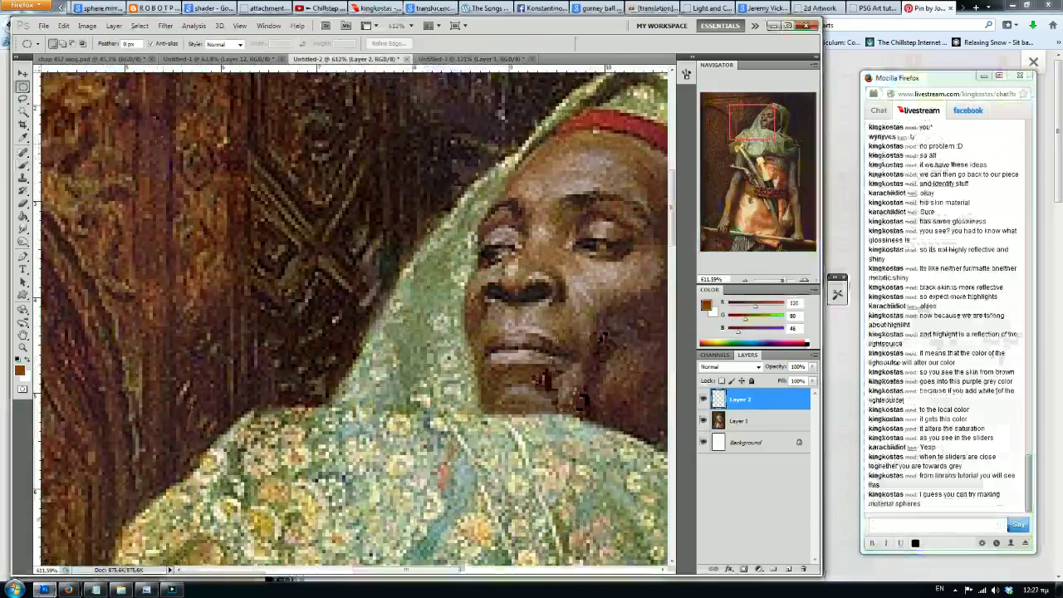
key("b")
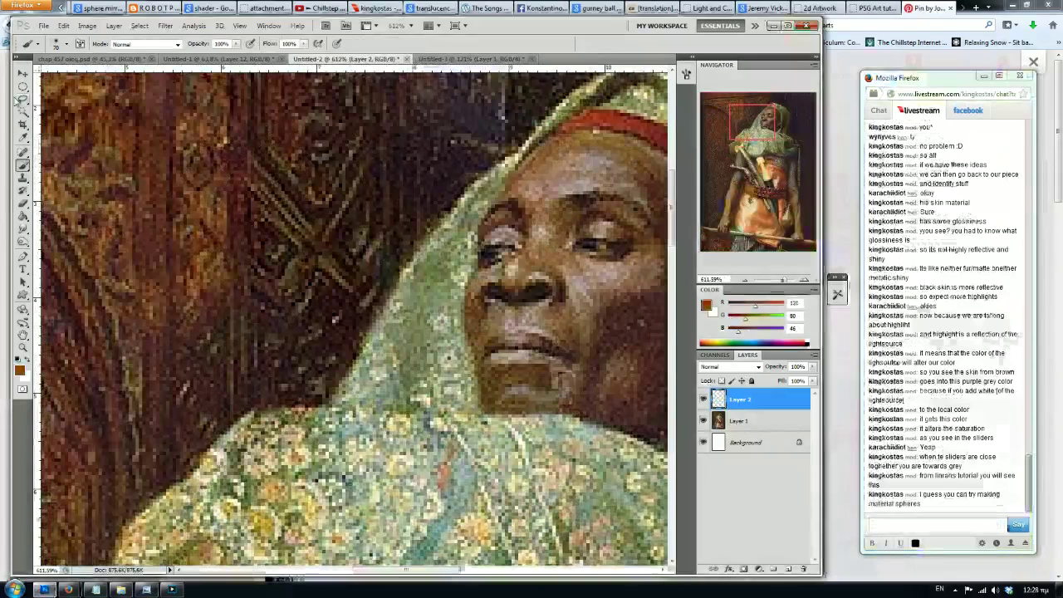
left_click(22, 86)
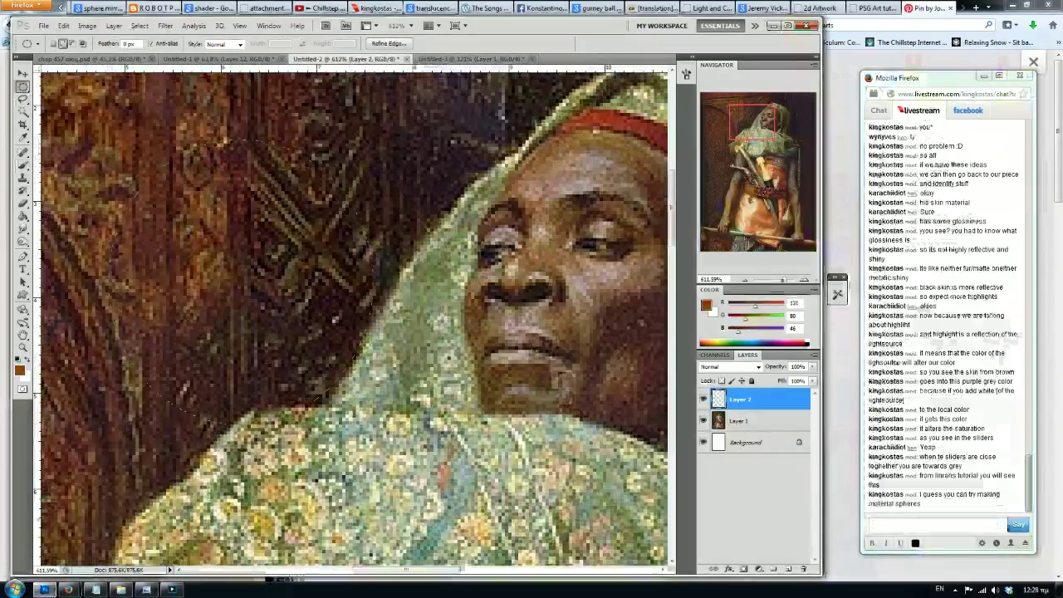
left_click_drag(789, 279, 783, 284)
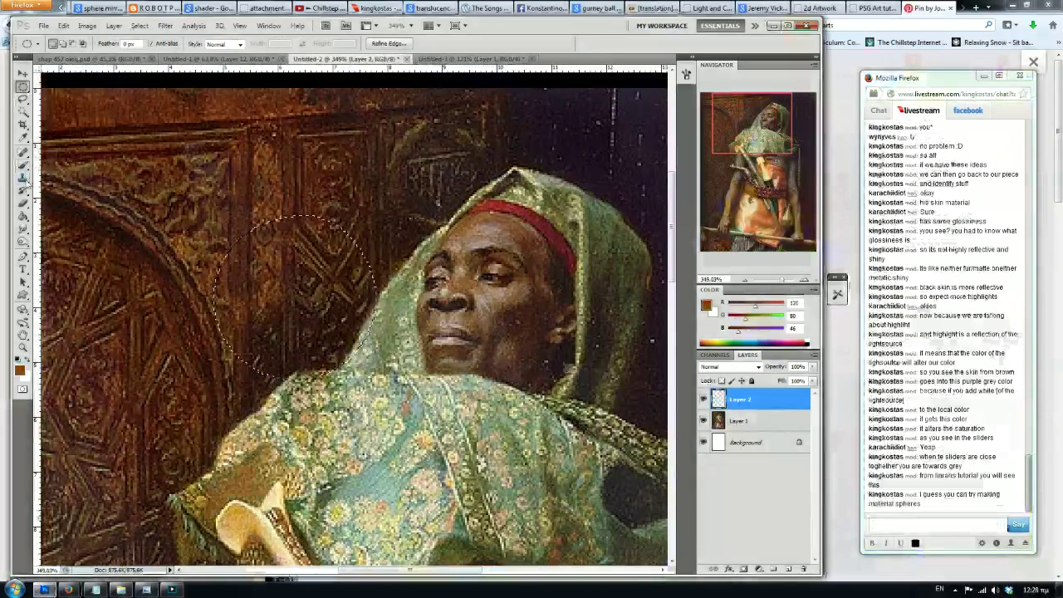
left_click(23, 166)
left_click(531, 304, "alt")
mouse_move(236, 290)
left_mouse_down()
mouse_move(249, 315)
mouse_move(299, 315)
mouse_move(290, 340)
left_mouse_up()
Step: Paint lighter brown on the circle's upper left and dodge a small highlight spot
left_click(514, 297, "alt")
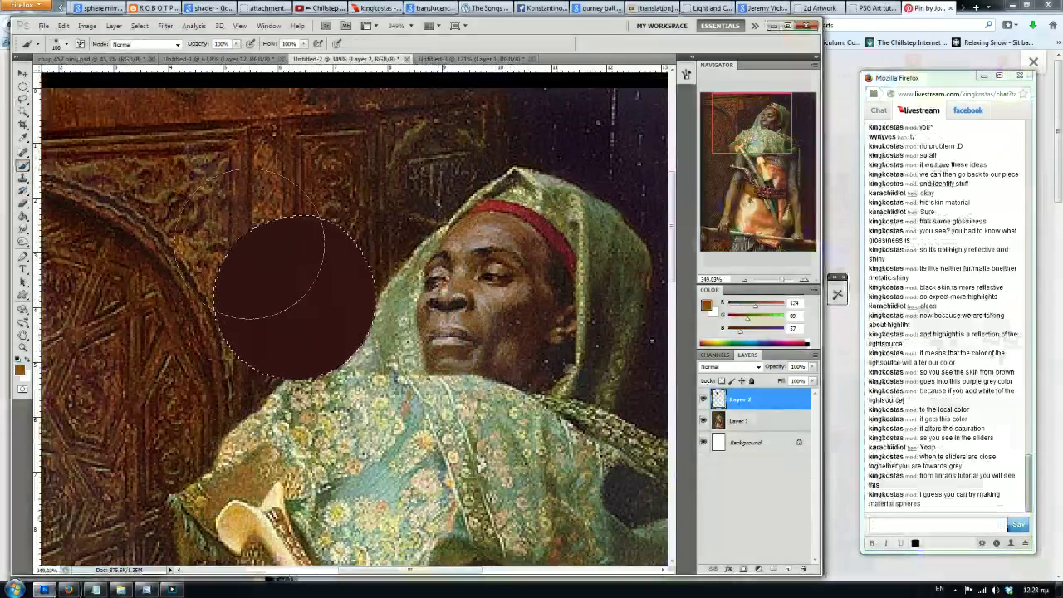
key("bracketleft")
left_click_drag(246, 235, 303, 249)
left_click(303, 249, "alt")
key("bracketleft")
key("bracketleft")
key("bracketleft")
key("bracketleft")
key("bracketleft")
key("bracketleft")
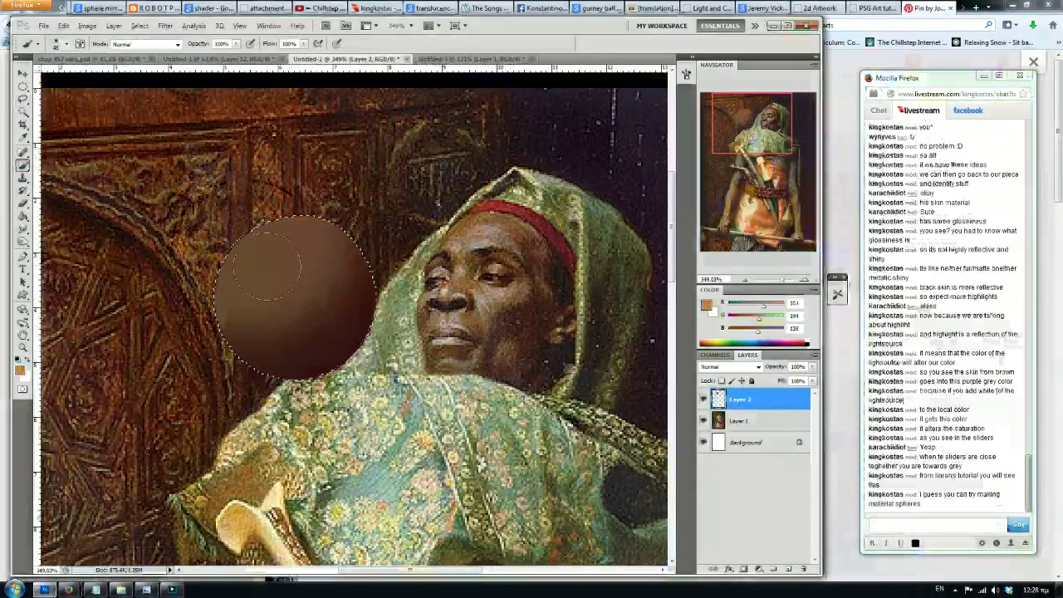
key("bracketleft")
key("bracketleft")
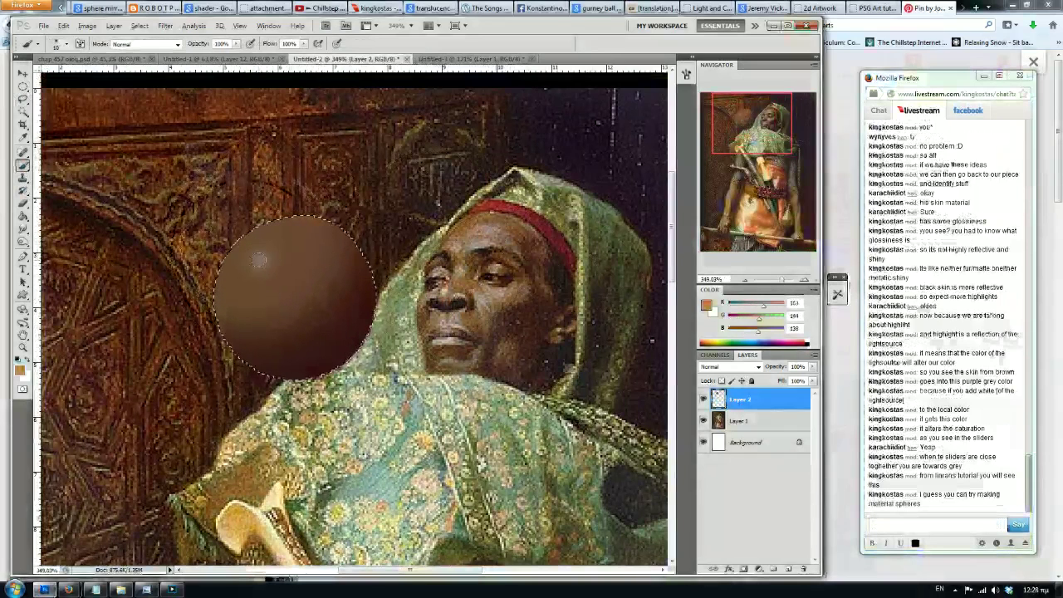
left_click(22, 242)
key("ctrl+z")
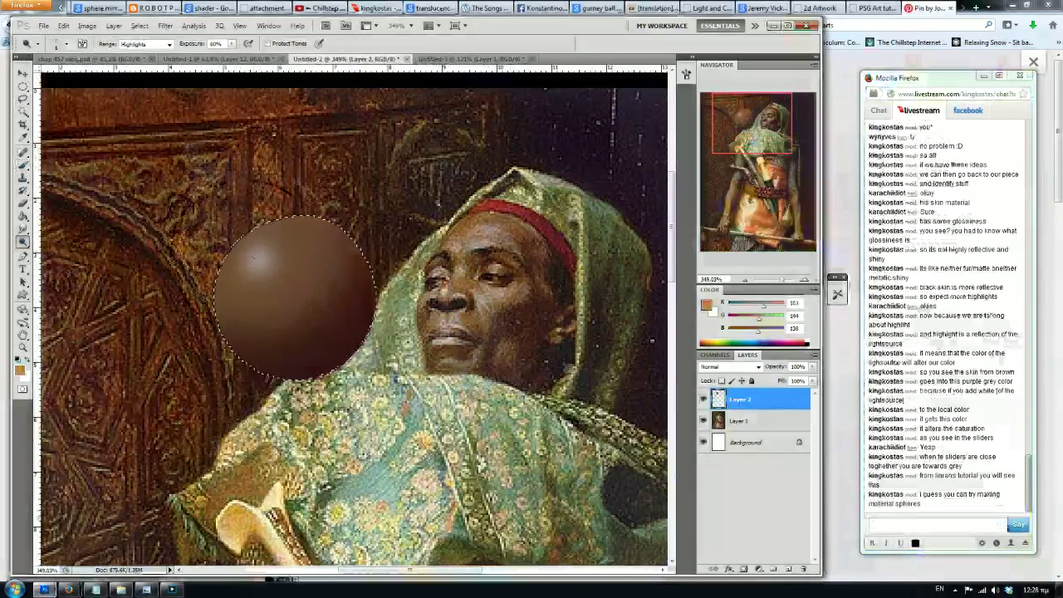
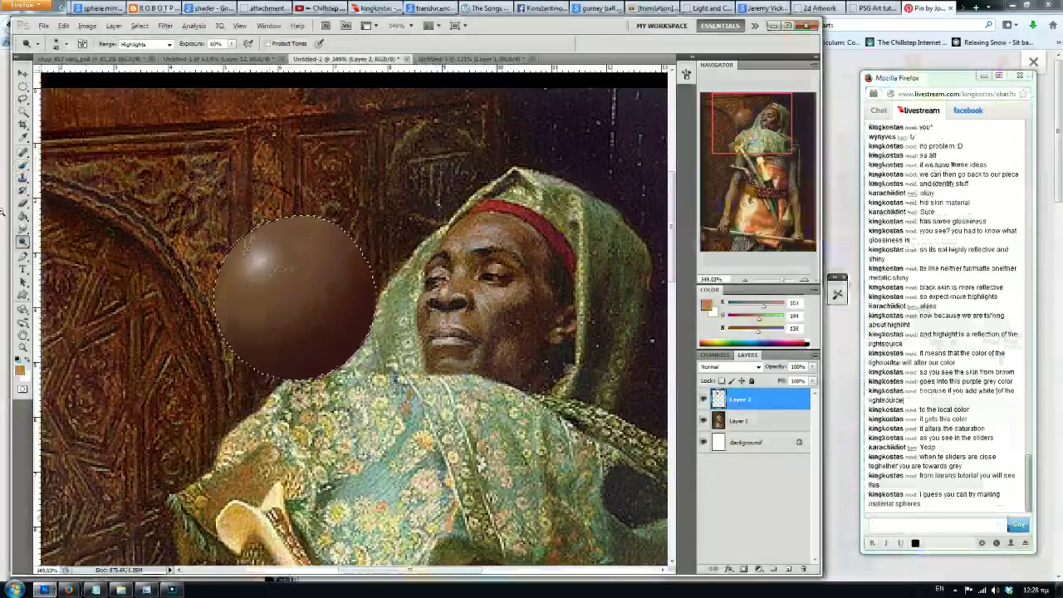
Step: Select the Burn tool, then switch to the Brush tool and bring up its size and hardness options
right_click(23, 241)
left_click(58, 251)
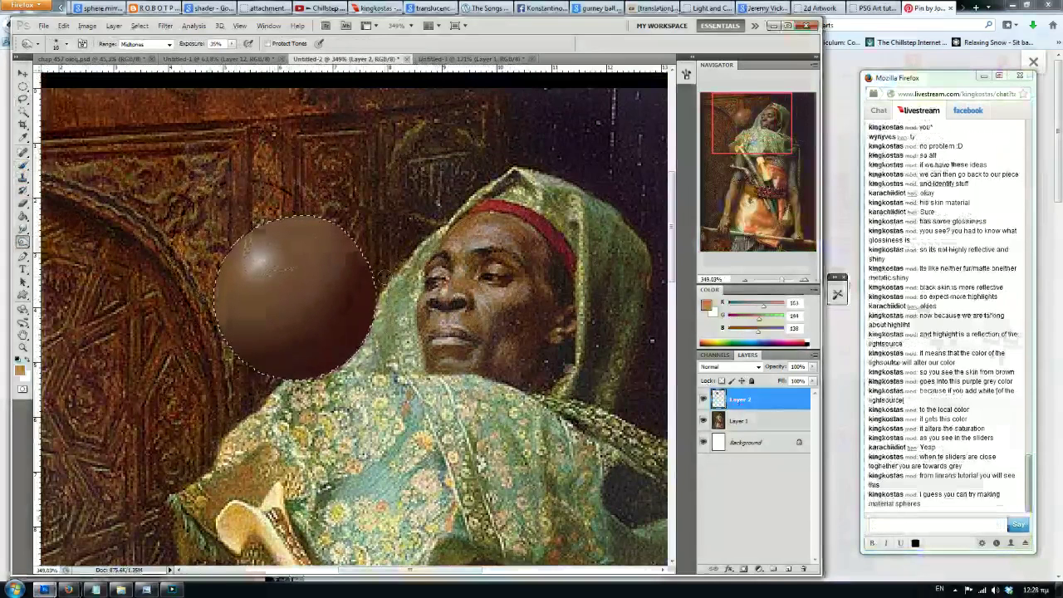
left_click(23, 165)
right_click(85, 99)
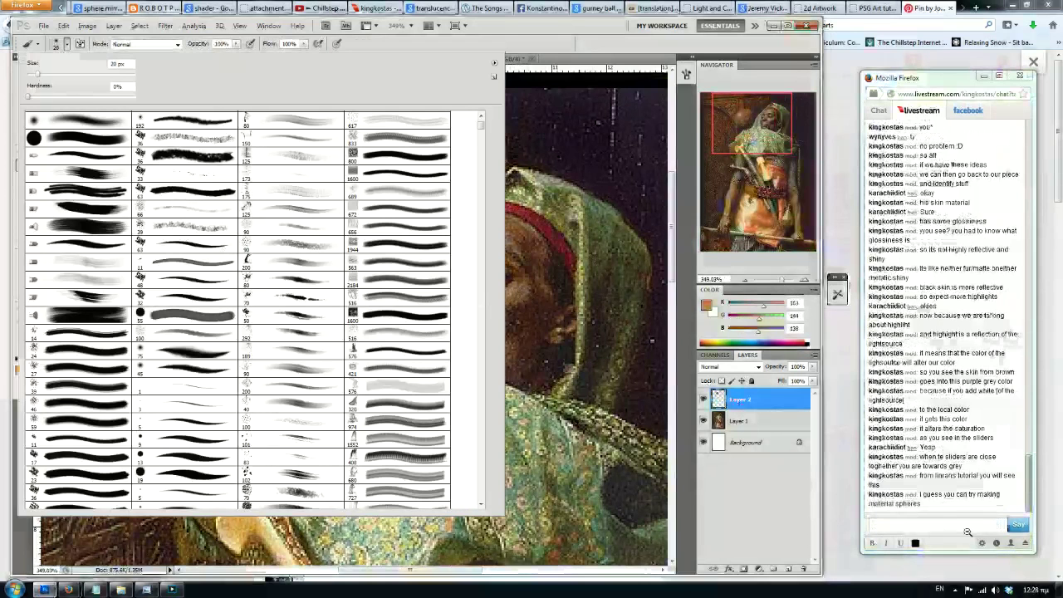
Step: Reply in the livestream chat that surface texture covers roughness, wrinkles and dirt
left_click(886, 523)
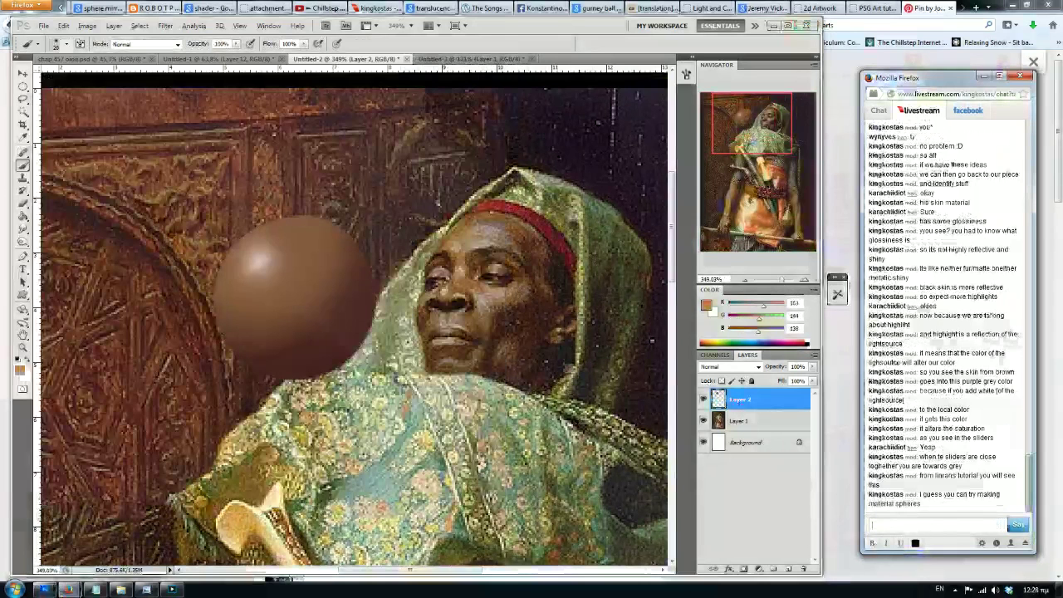
type("texture of t")
type("he surface")
type(" will also have the")
type(" how rough")
key("BackSpace")
key("BackSpace")
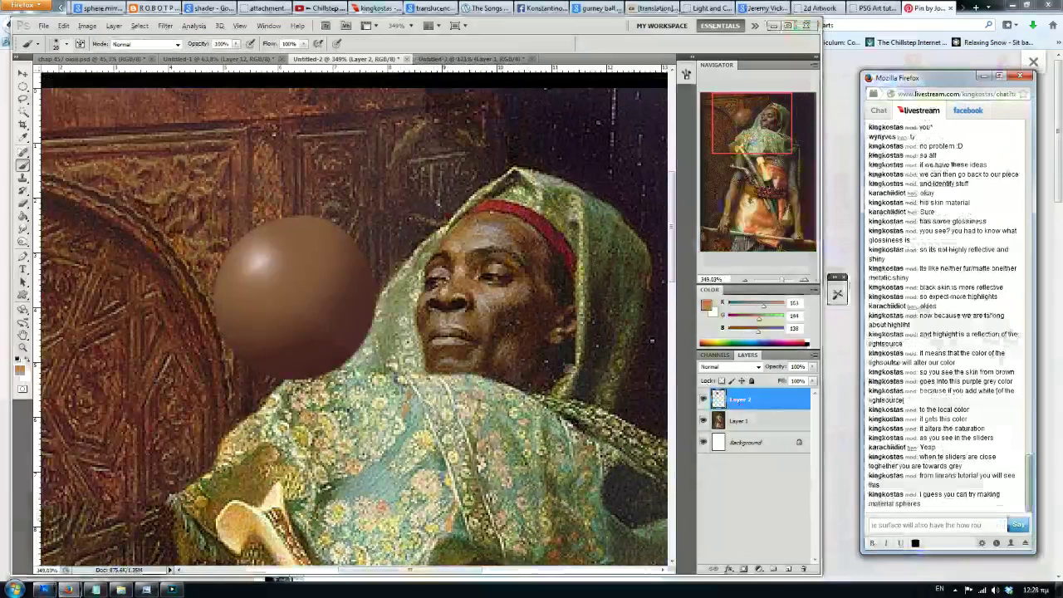
type("w")
type("rinkles and whatever da")
type("tty and what not")
key("Return")
type("you can al")
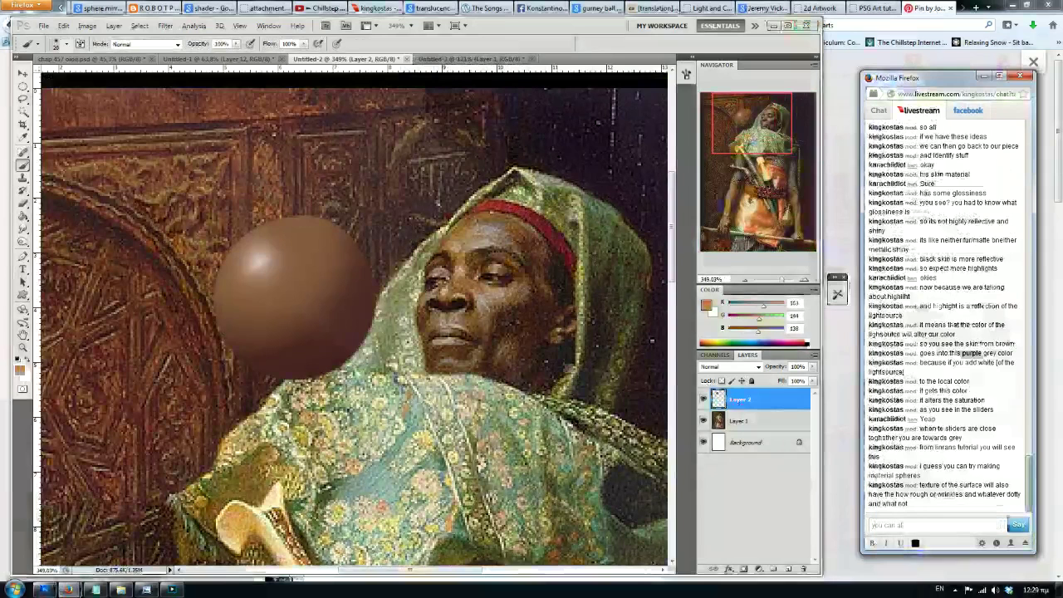
type("so note that wown")
key("Return")
Step: Choose the soft 90 px brush preset and sample light and dark brown tones from the sphere
left_click(38, 184)
left_click(59, 43)
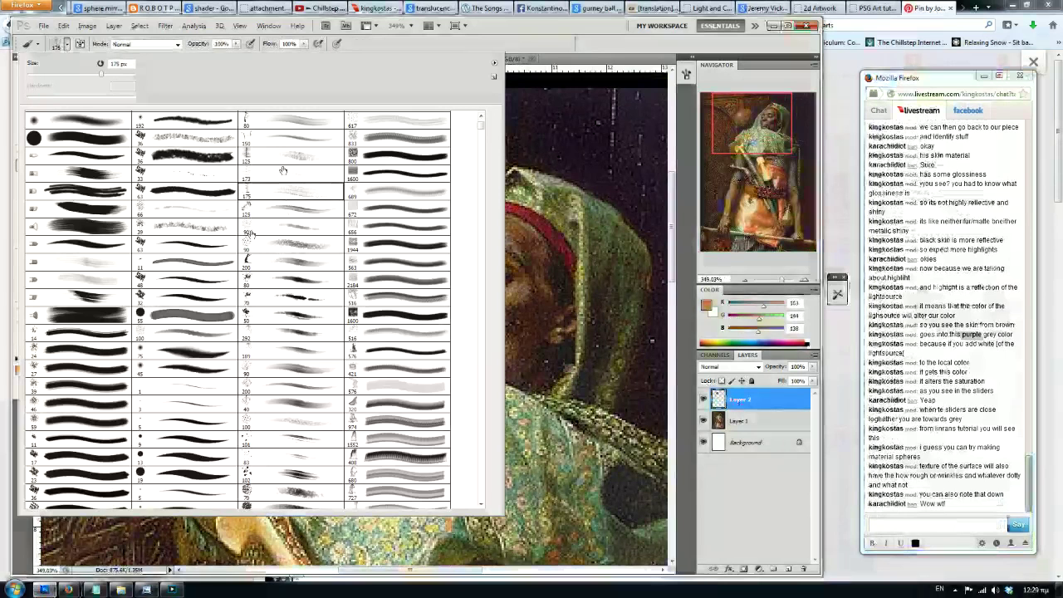
left_click(257, 233)
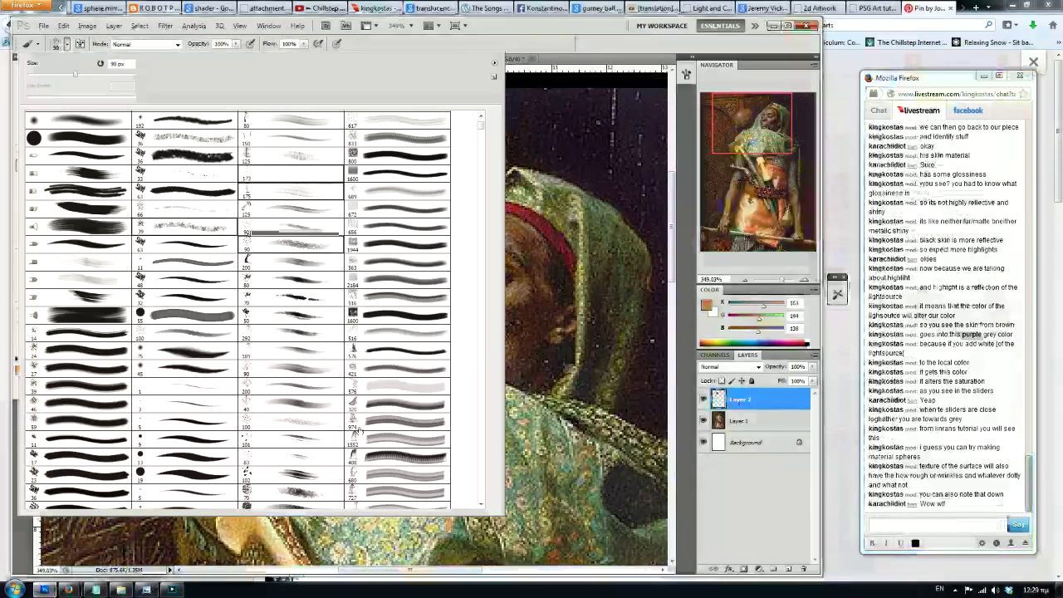
key("Return")
left_click(315, 293, "alt")
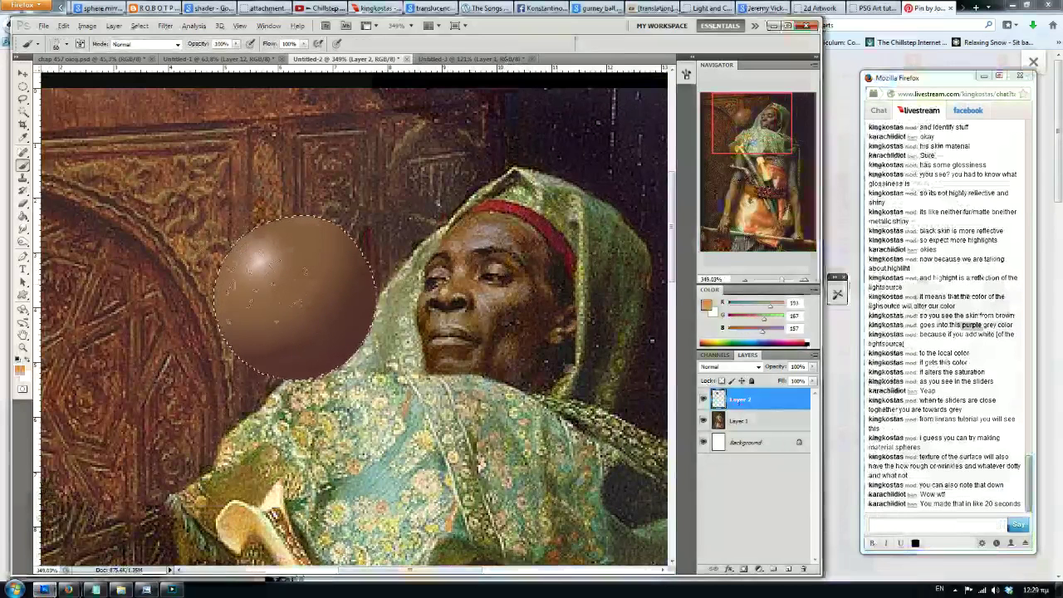
left_click(249, 324, "alt")
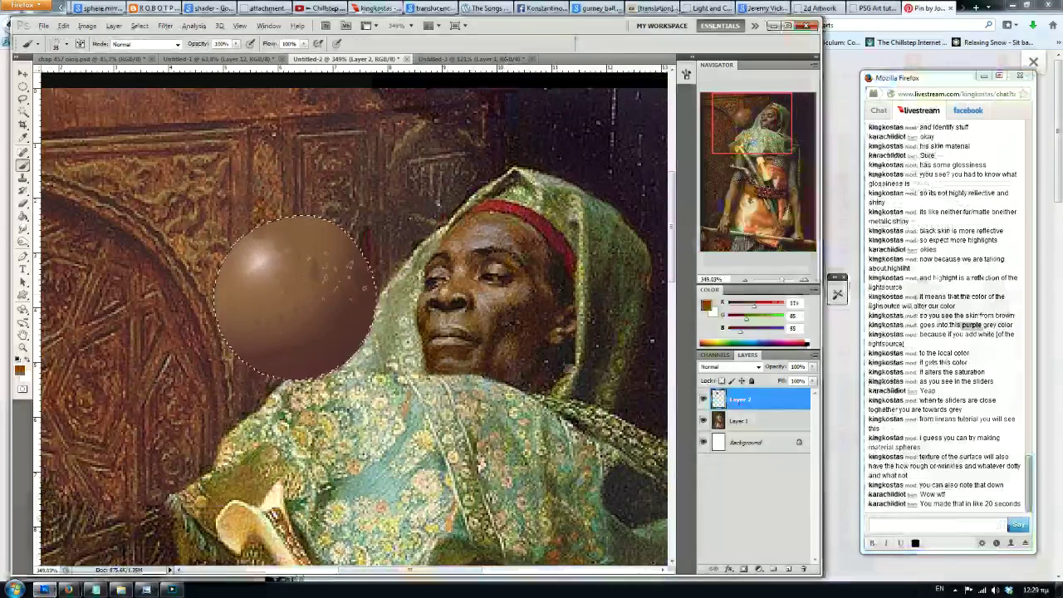
left_click(291, 299, "alt")
left_click_drag(263, 321, 319, 326)
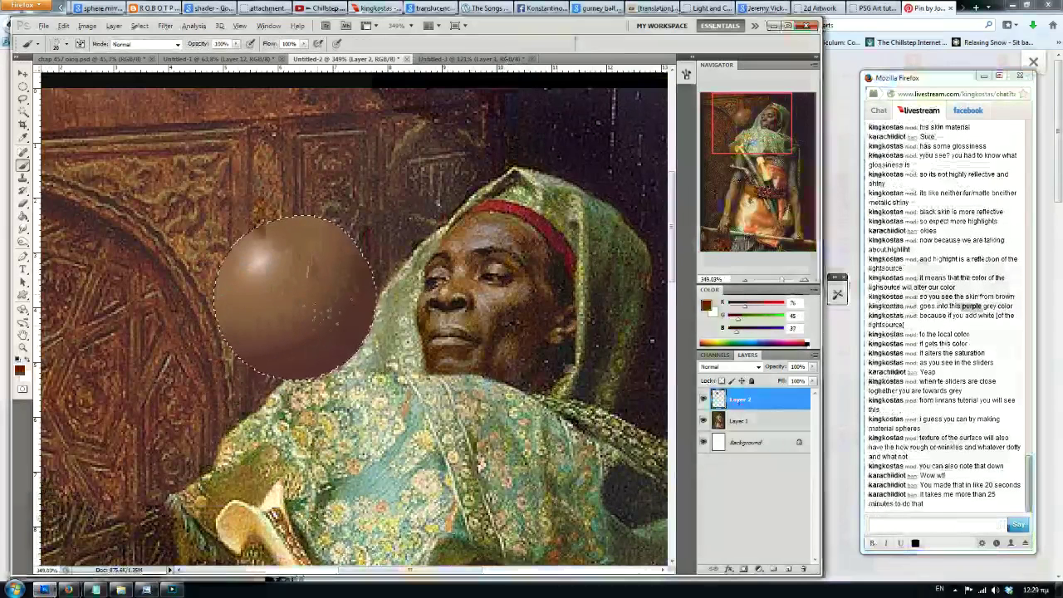
left_click(992, 517)
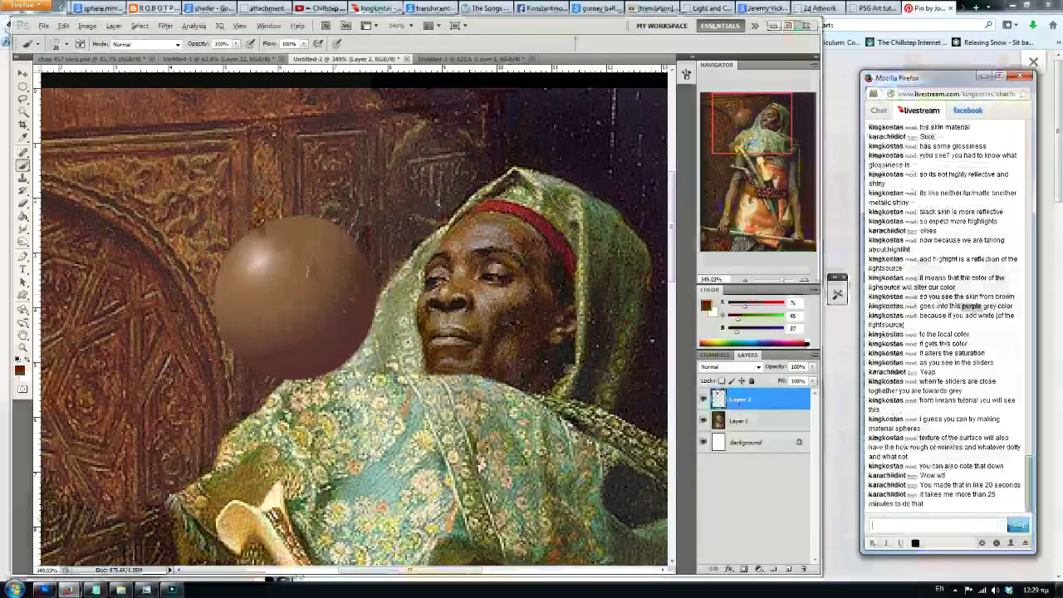
type("hahaha maybe you minss")
key("BackSpace")
key("BackSpace")
type("something")
key("Return")
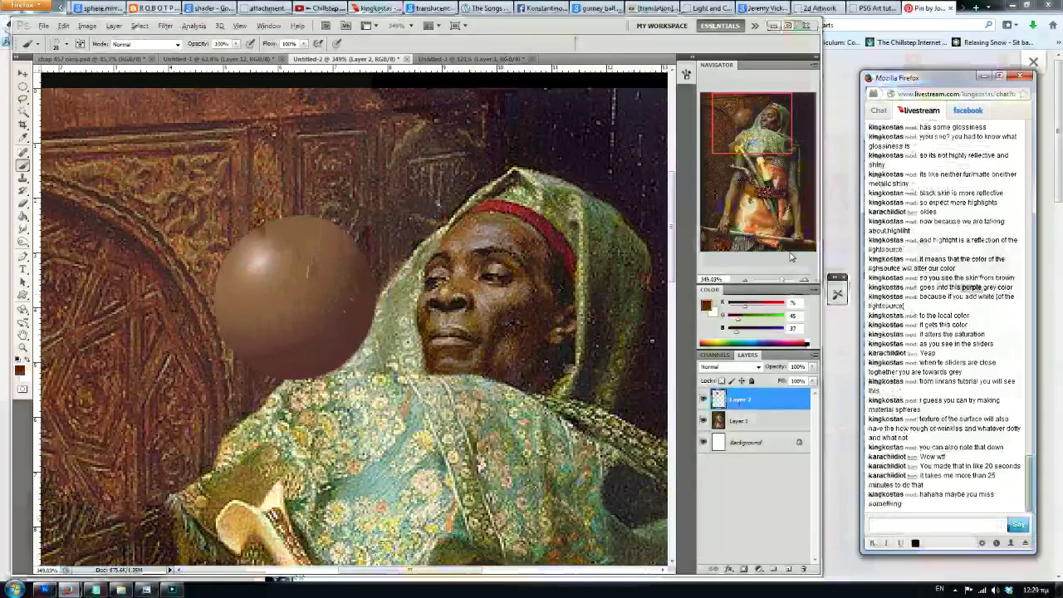
type("the more info you have")
key("Return")
type("the faster you will")
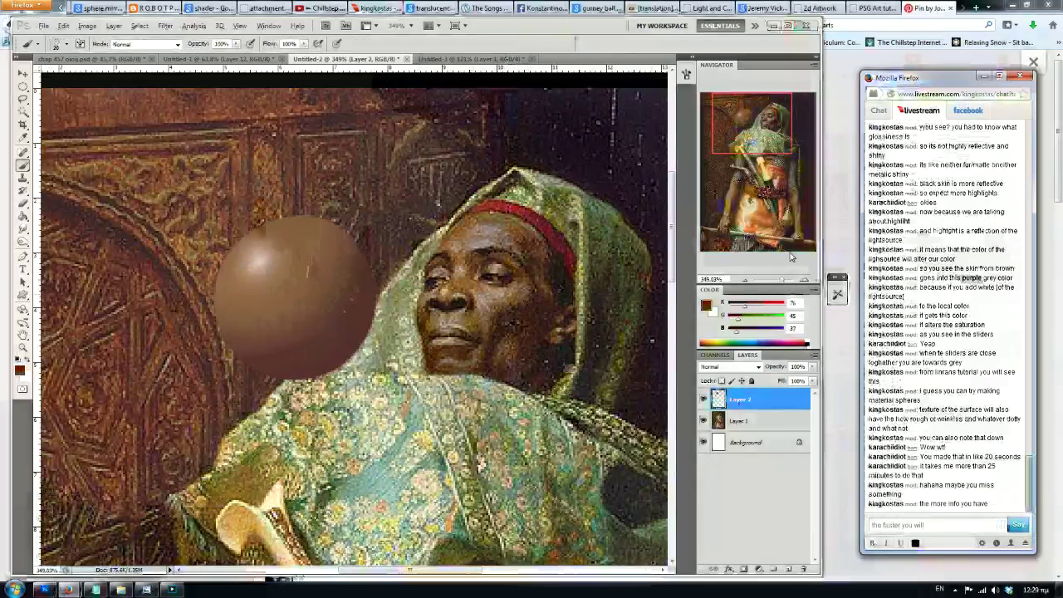
type(" be able to put it down")
key("Return")
type("for example I")
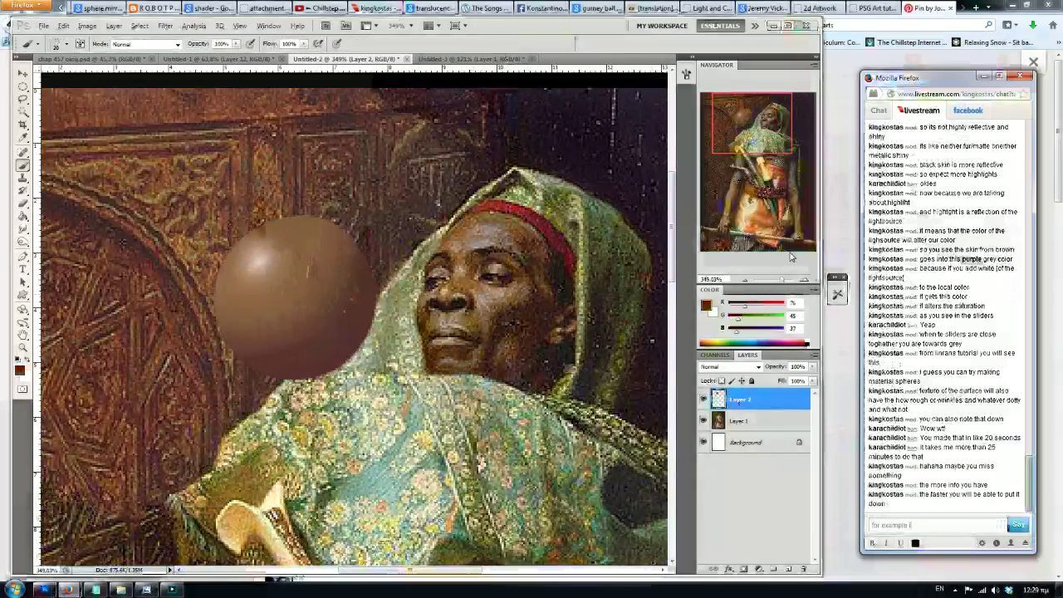
type(" knew that the transitions would be")
key("Return")
type("so")
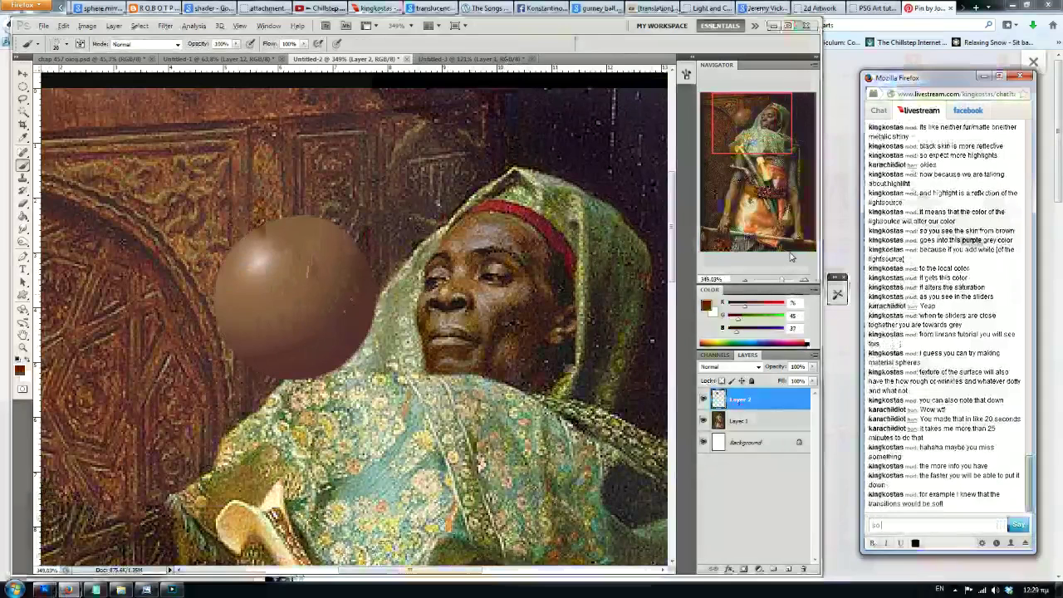
type(" i started with soft br")
key("Return")
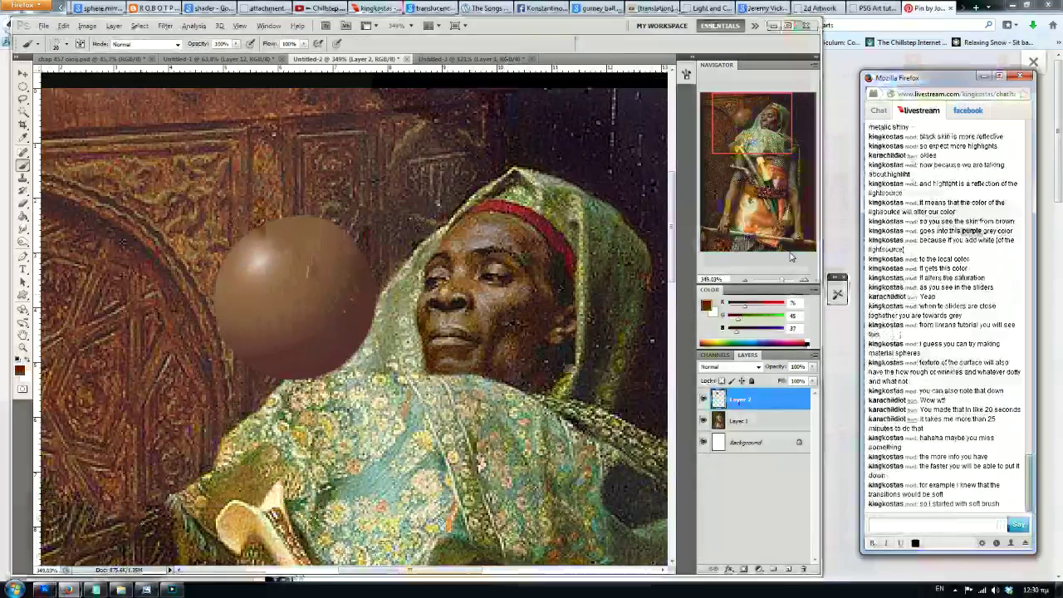
type("had to do almost no p")
type("ainting")
key("Return")
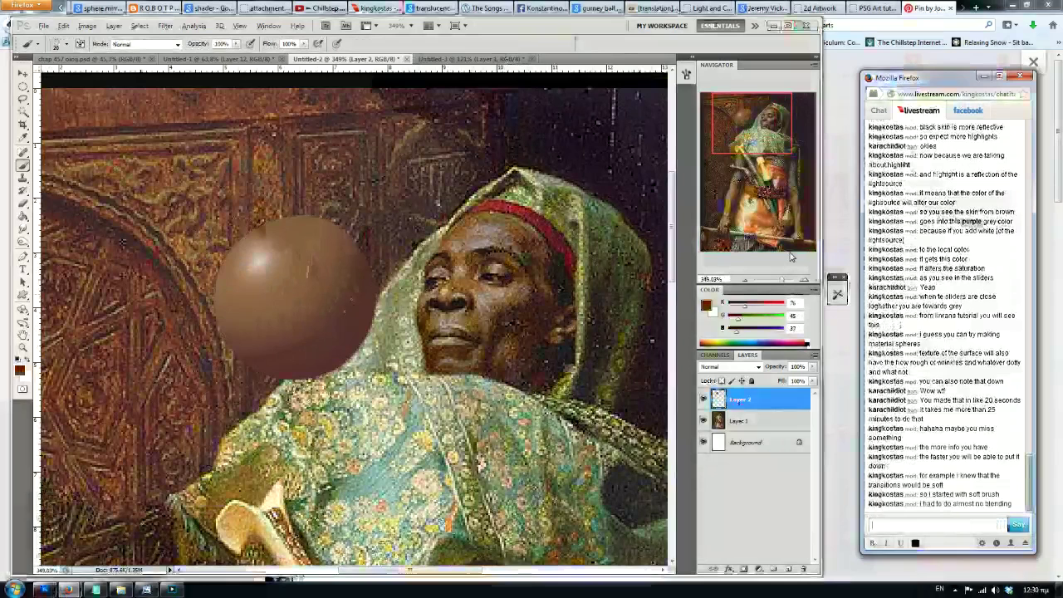
type("i placed")
type(" first the shadow a")
type("rea because i kn")
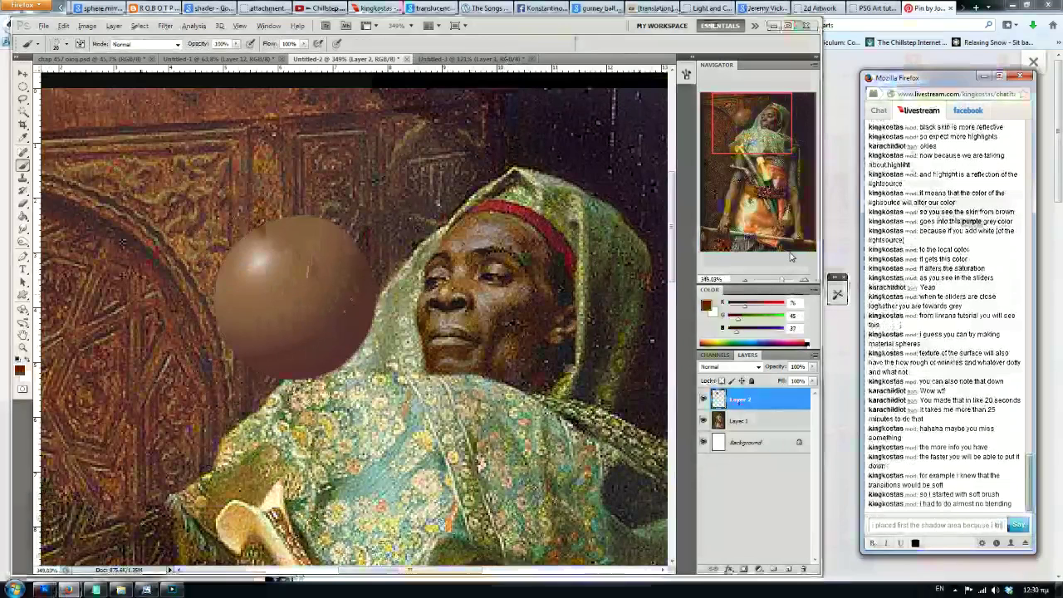
type("ew i would put the light on top of i")
key("Return")
type("etc etc")
key("Return")
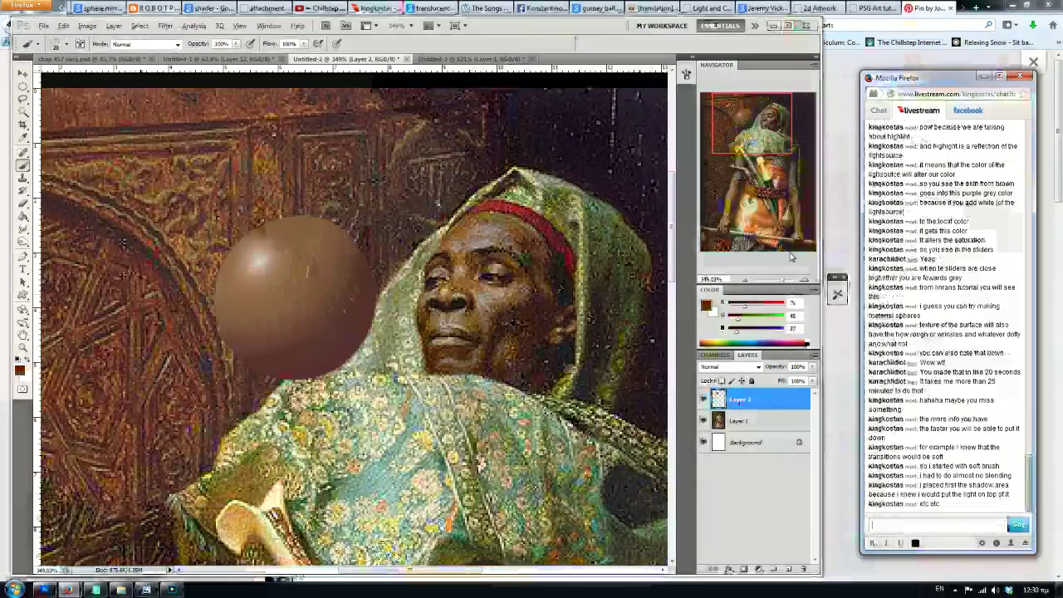
left_click(791, 257)
scroll(349, 315, "down", 3)
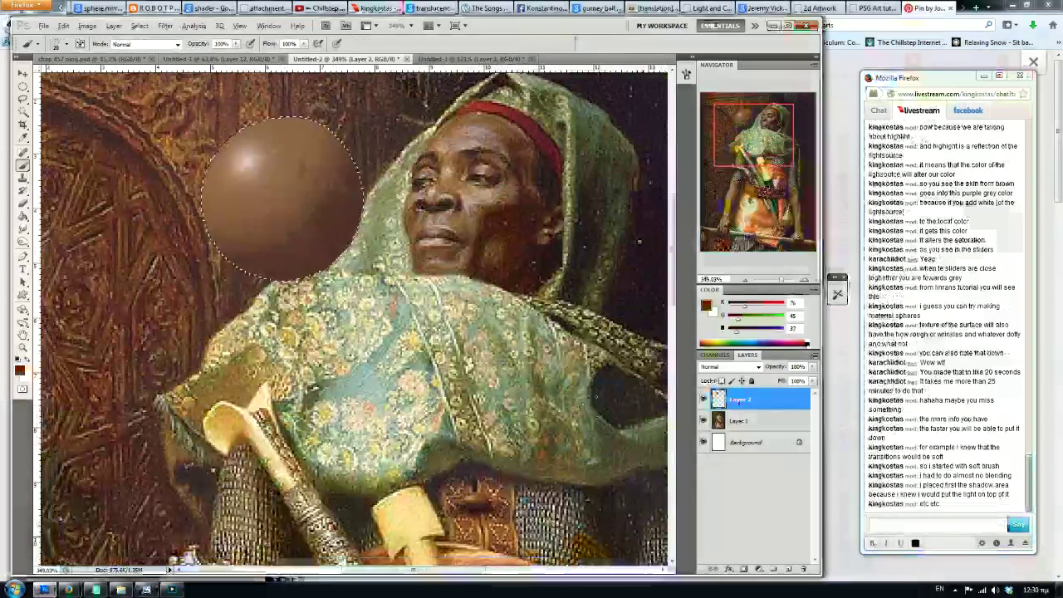
left_click(876, 525)
type("now")
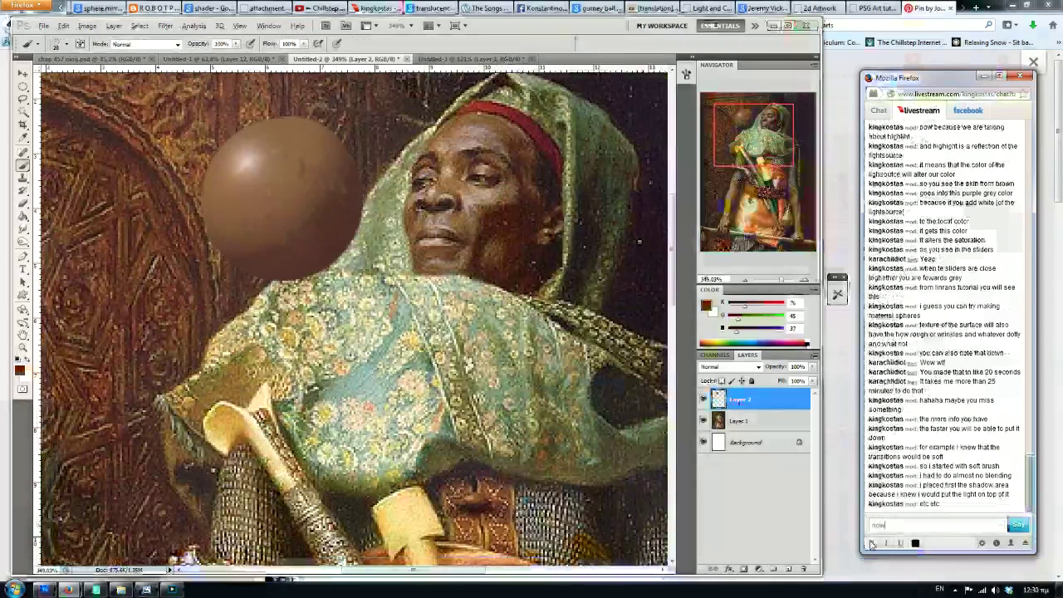
type(" also the cloth")
key("Return")
type("its not very matte, not")
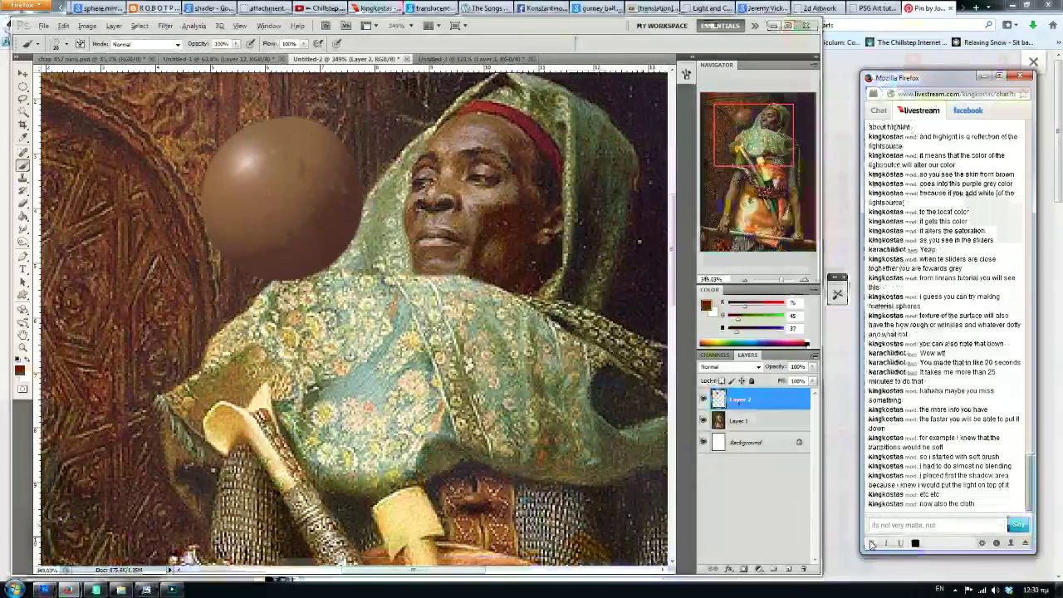
type(" very shiny ei")
key("Return")
type("so its again somehow glo")
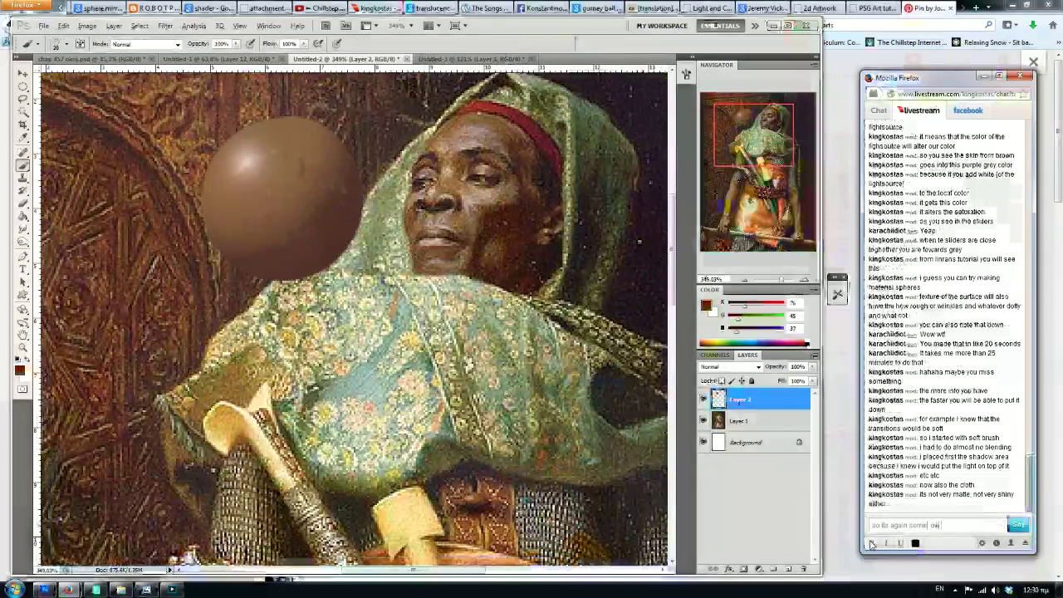
type("ssy")
key("Return")
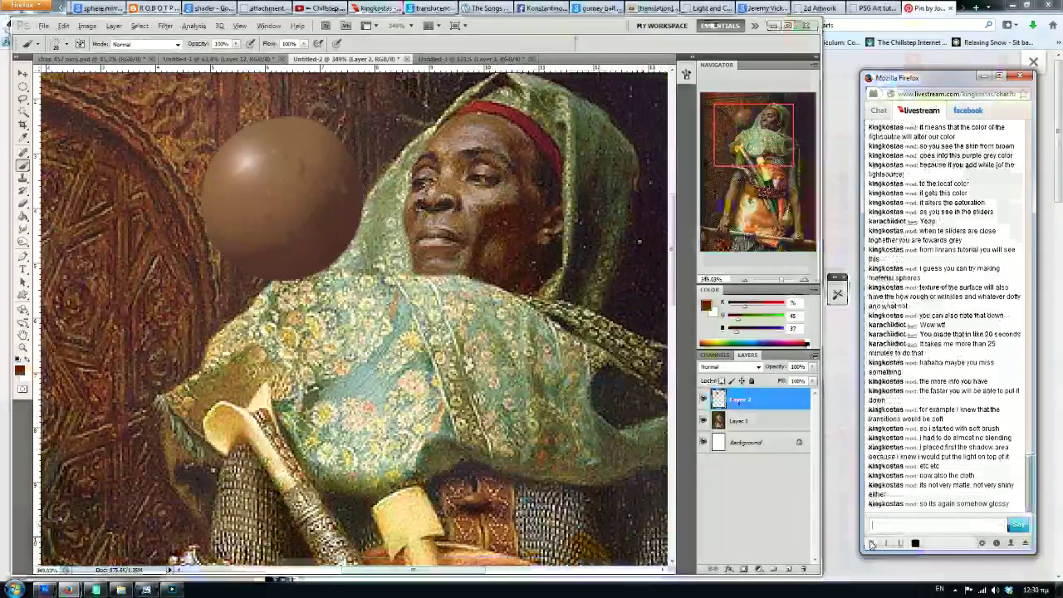
type("the glossiness va")
key("ctrl+a")
key("BackSpace")
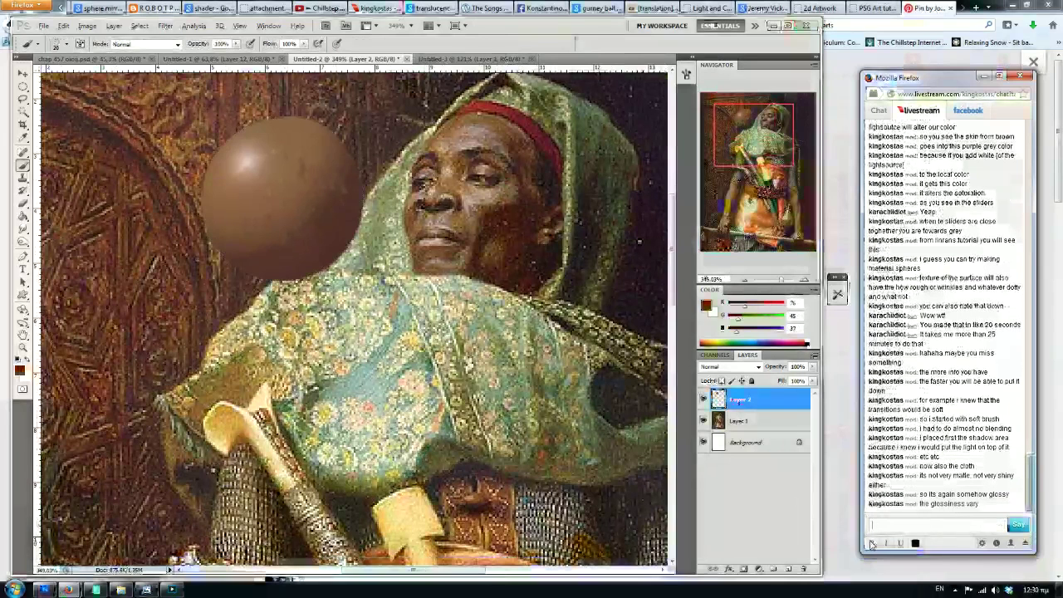
type("but usually it appears in most of the things")
key("Return")
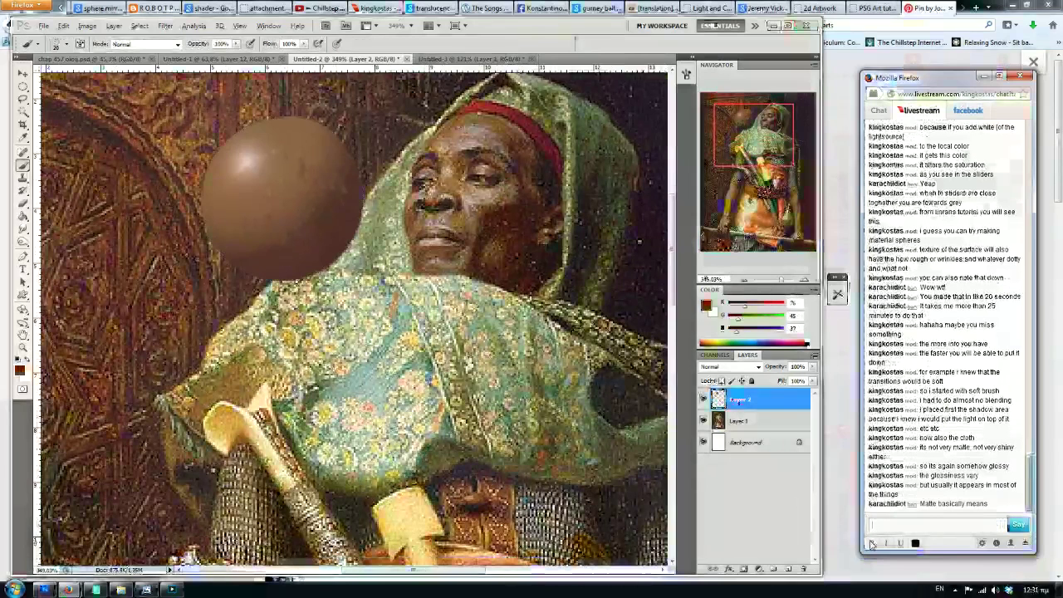
type("matte would not have reflection shawing")
key("Return")
type("it has gradation")
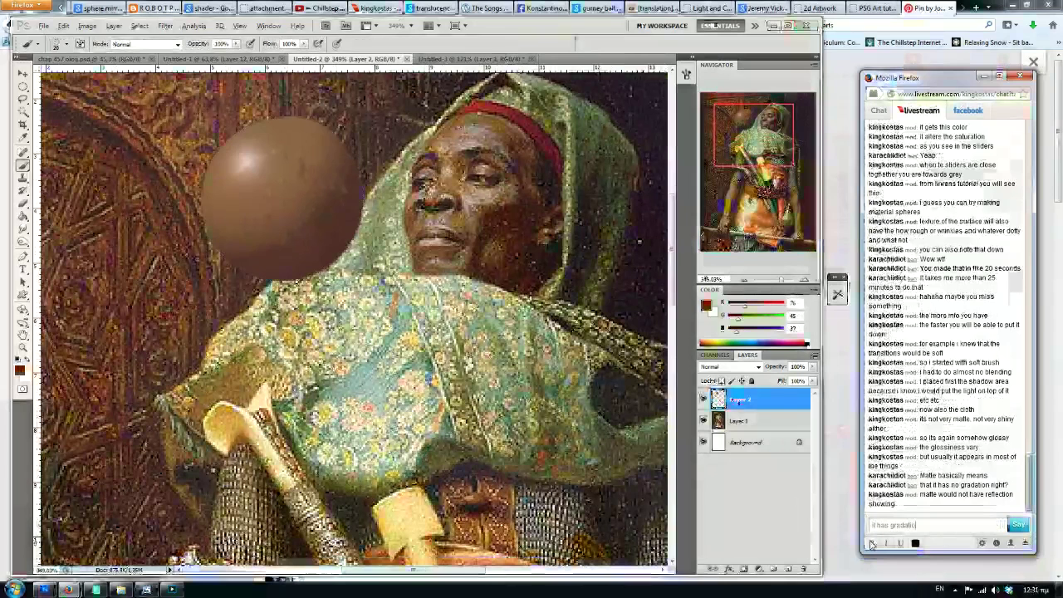
key("Return")
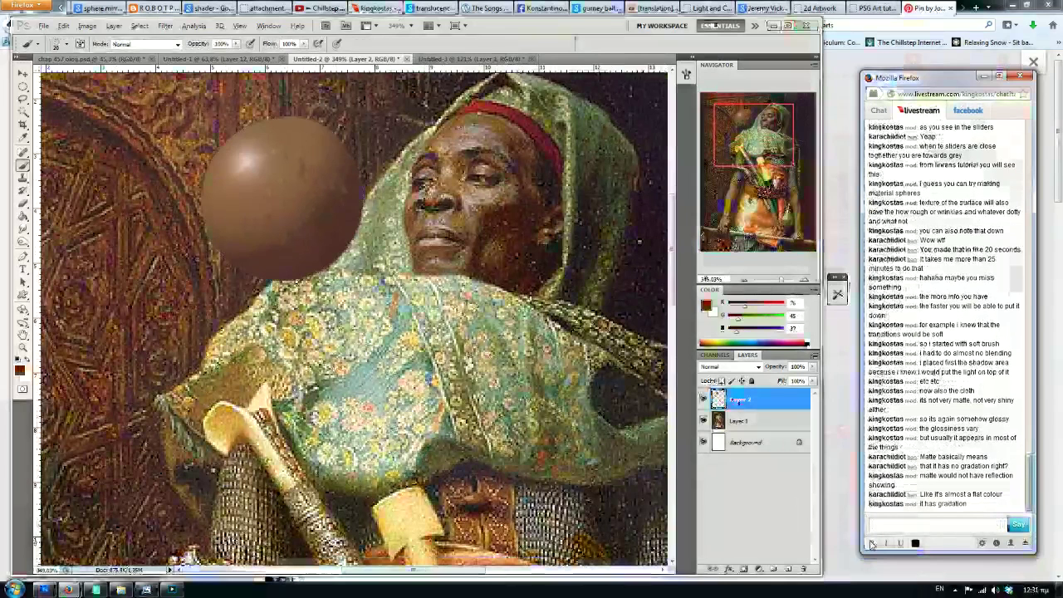
type("gradation is in ever")
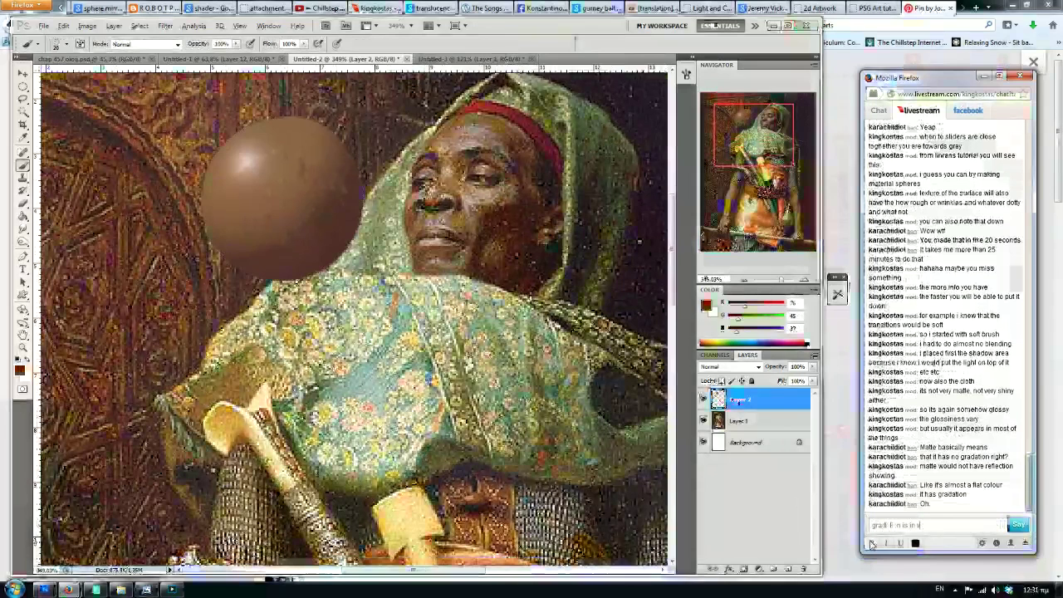
type("ything")
key("Return")
type("now we analyz")
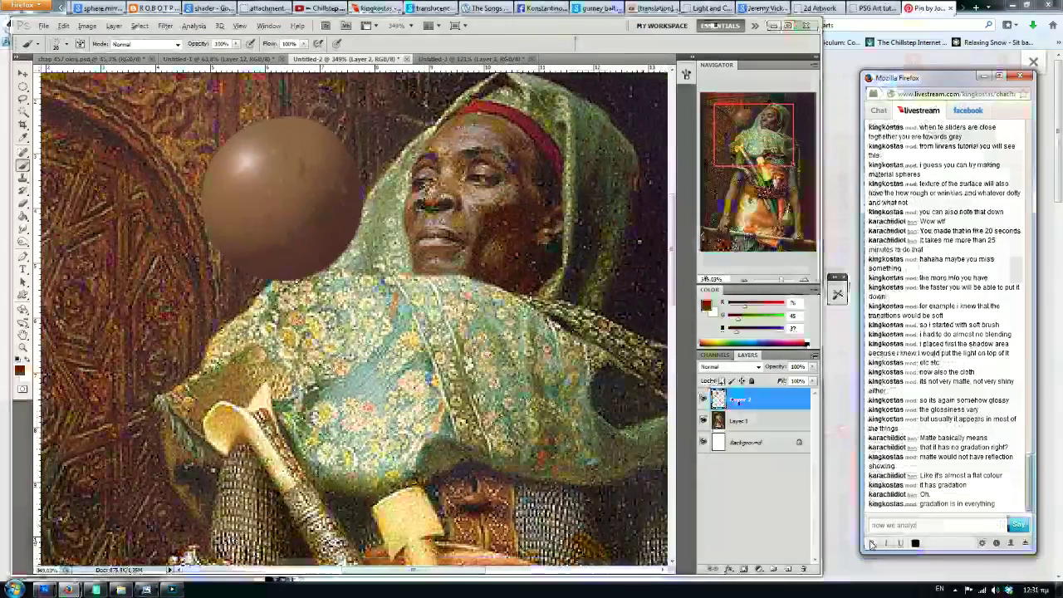
type("e materials")
key("Return")
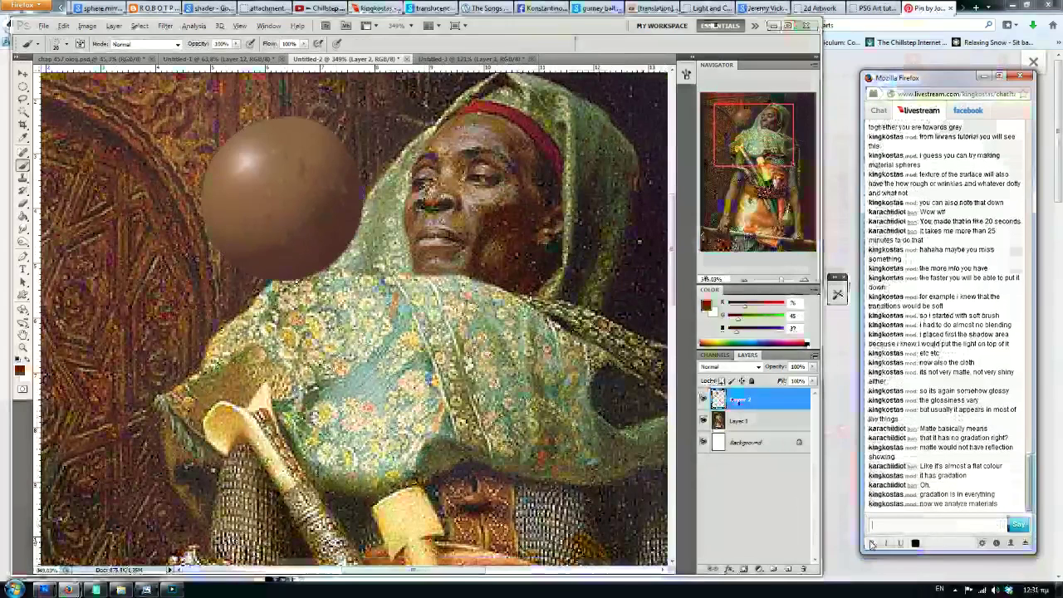
type("gradi")
type("tion has to do with tha")
type(" dif")
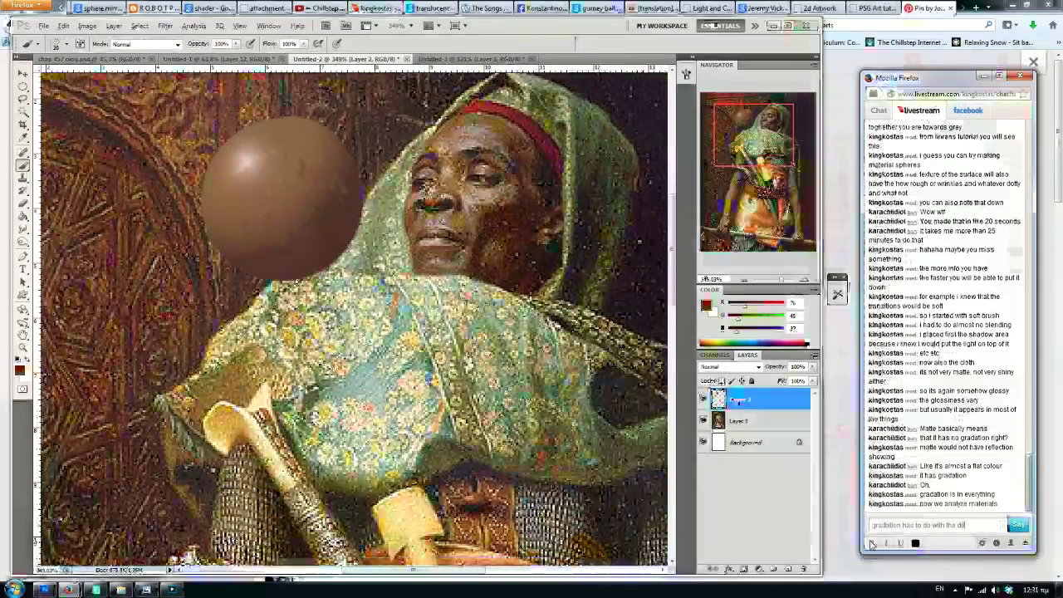
type("fuse reflection")
key("Return")
type("the basic value movement of")
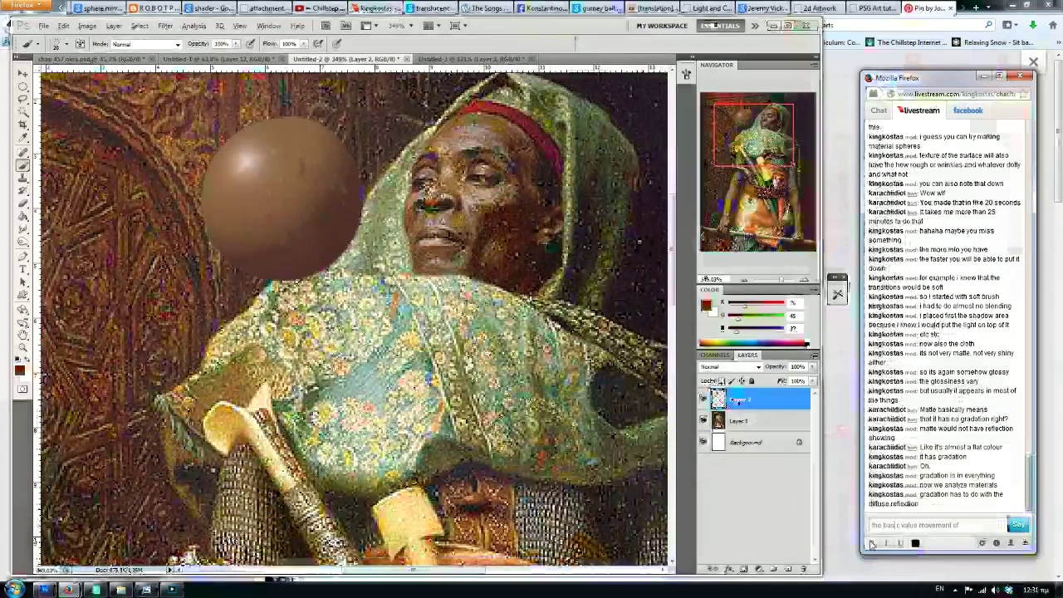
type(" our sphere")
key("Return")
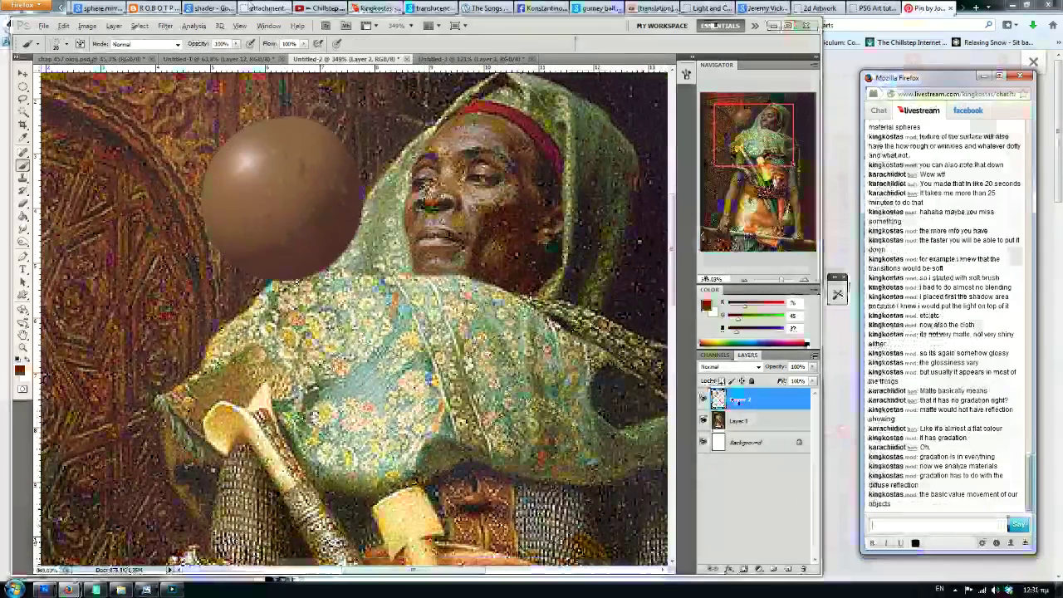
Step: Switch to the Untitled-1 goblet study and zoom in around the left goblet
left_click(249, 58)
scroll(186, 351, "up", 3)
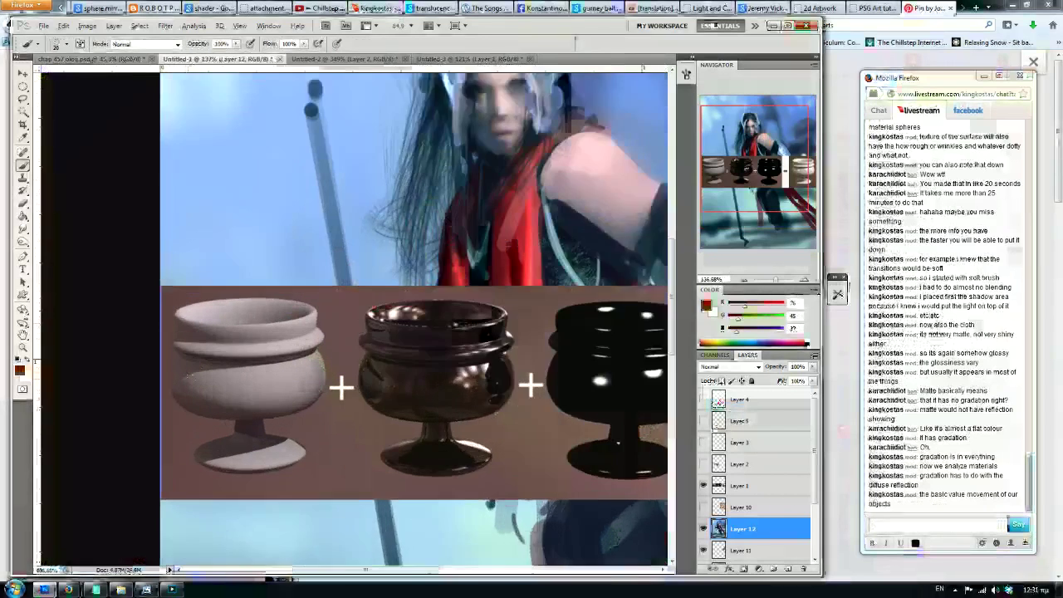
left_click_drag(741, 309, 794, 325)
mouse_move(283, 110)
left_mouse_down()
mouse_move(273, 218)
mouse_move(299, 194)
left_mouse_up()
key("ctrl+z")
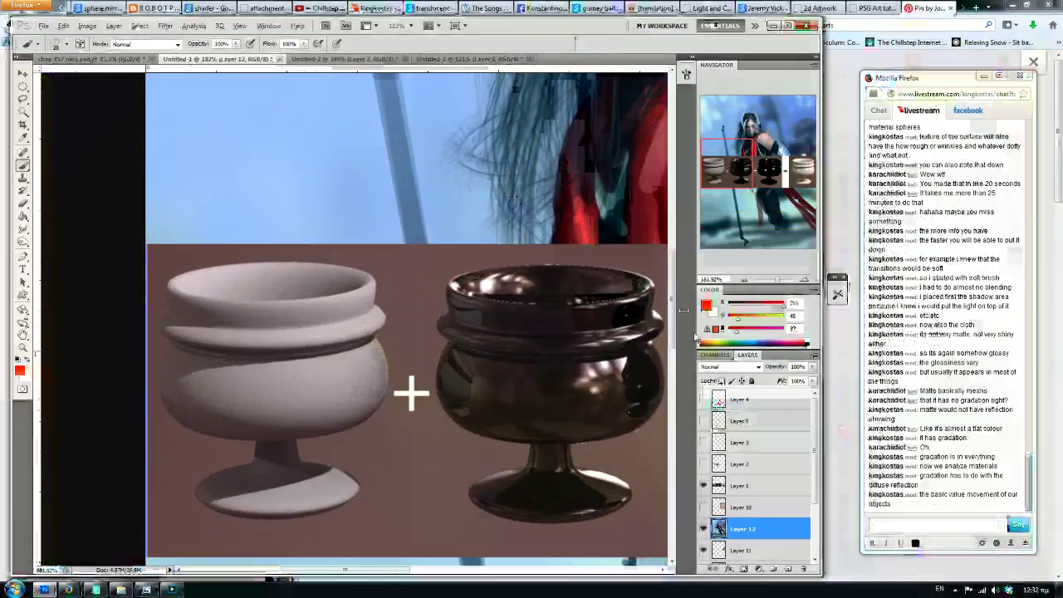
Step: Choose a different brush preset and add a new Layer 13 for annotations
left_click(837, 293)
scroll(817, 364, "down", 3)
scroll(817, 363, "down", 3)
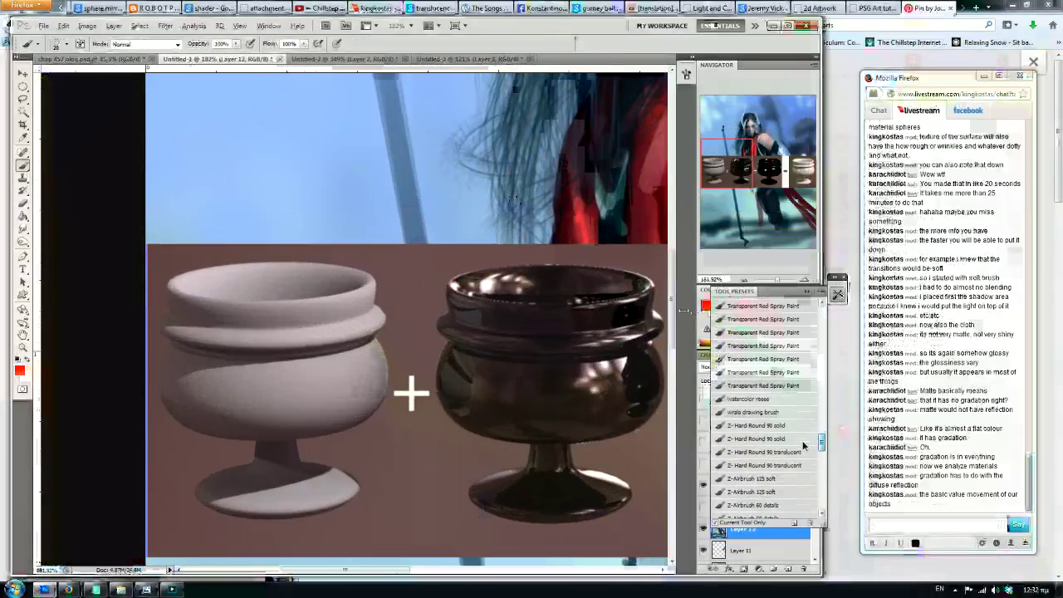
left_click(772, 440)
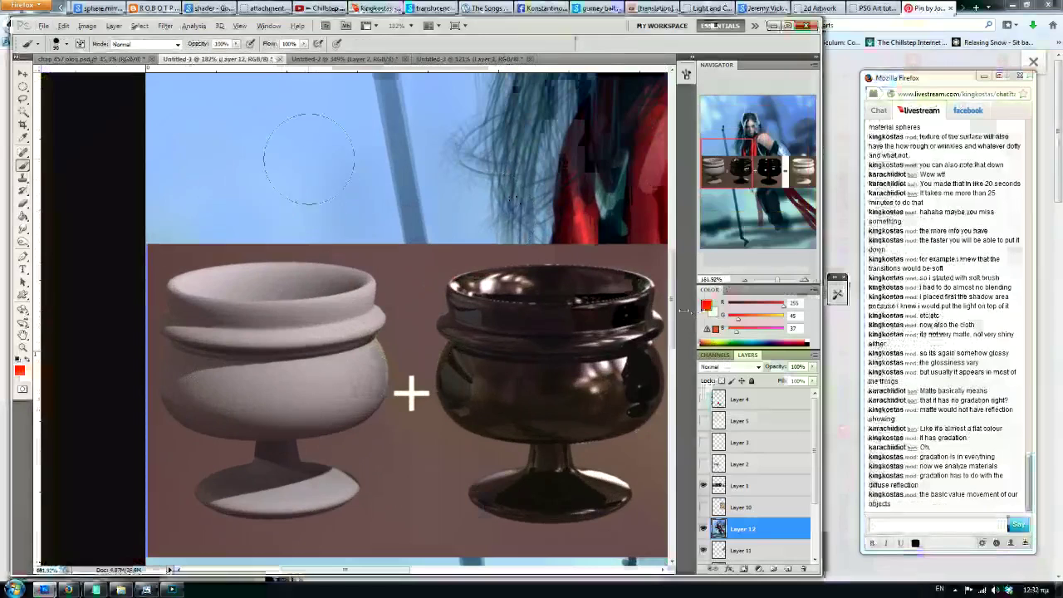
left_click(789, 568)
Step: Paint a red downward arrow and circle around the left goblet, moving Layer 13 between Layers 2 and 1
left_click_drag(290, 111, 285, 240)
left_click_drag(325, 161, 287, 240)
left_click_drag(255, 174, 285, 240)
left_click_drag(328, 209, 388, 243)
left_click_drag(224, 209, 191, 243)
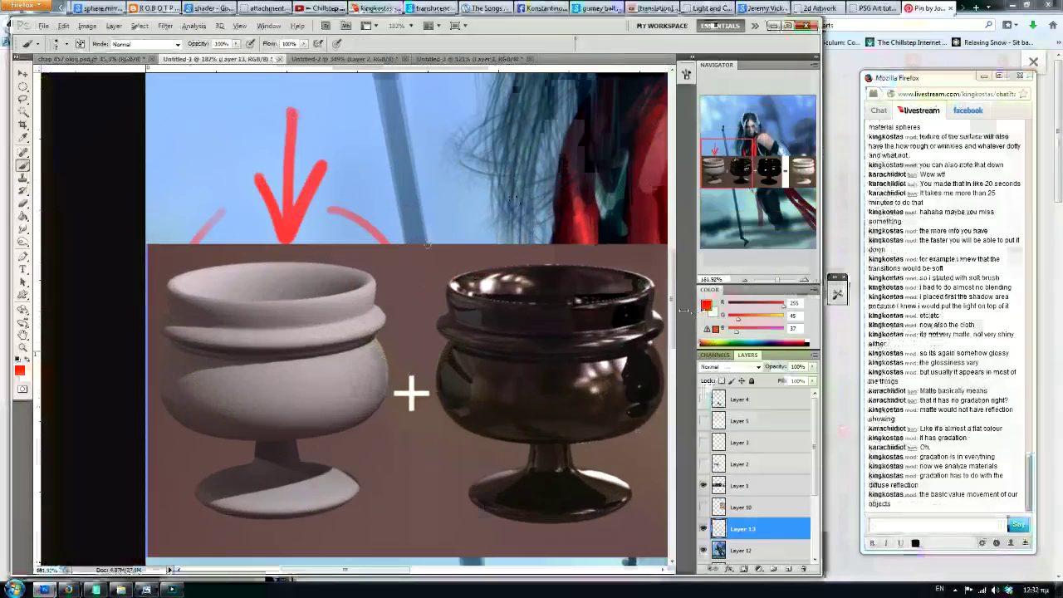
left_click_drag(747, 476, 740, 473)
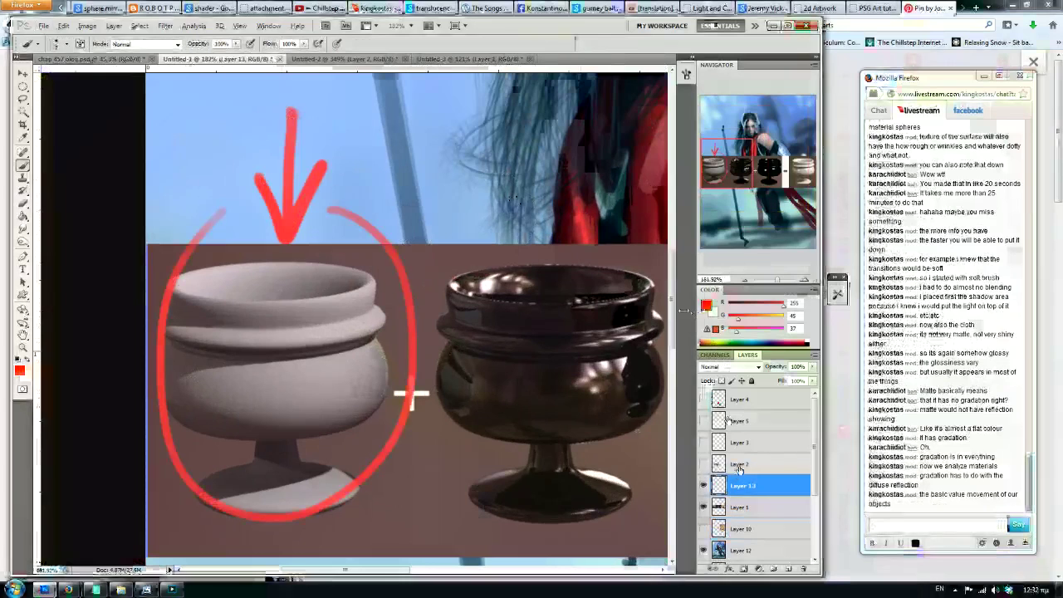
Step: Explain in chat that the goblet is matte, and shiny surfaces would differ due to reflections
left_click(897, 524)
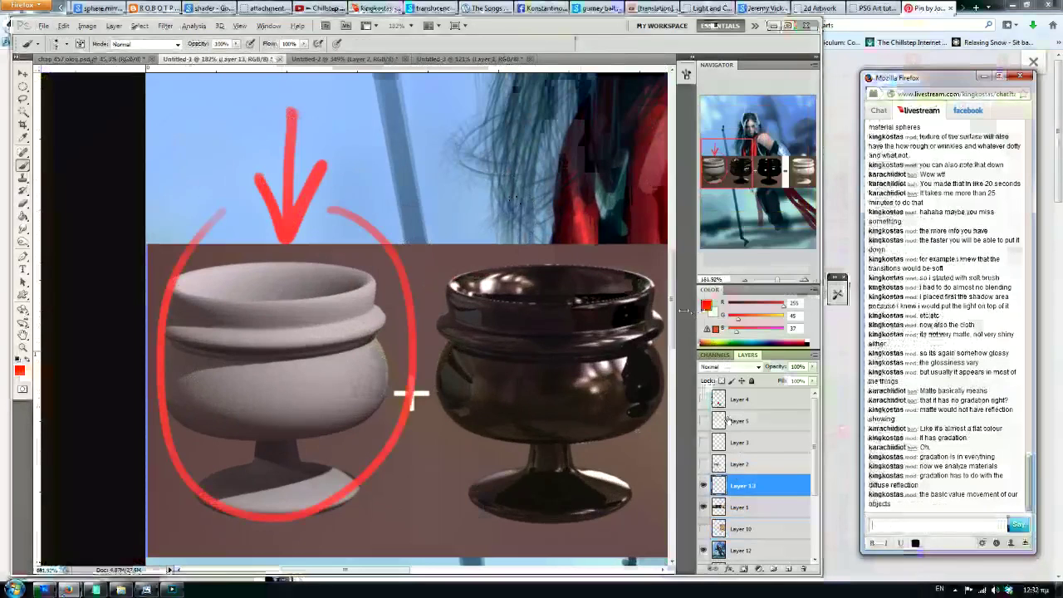
type("this is matte")
key("Return")
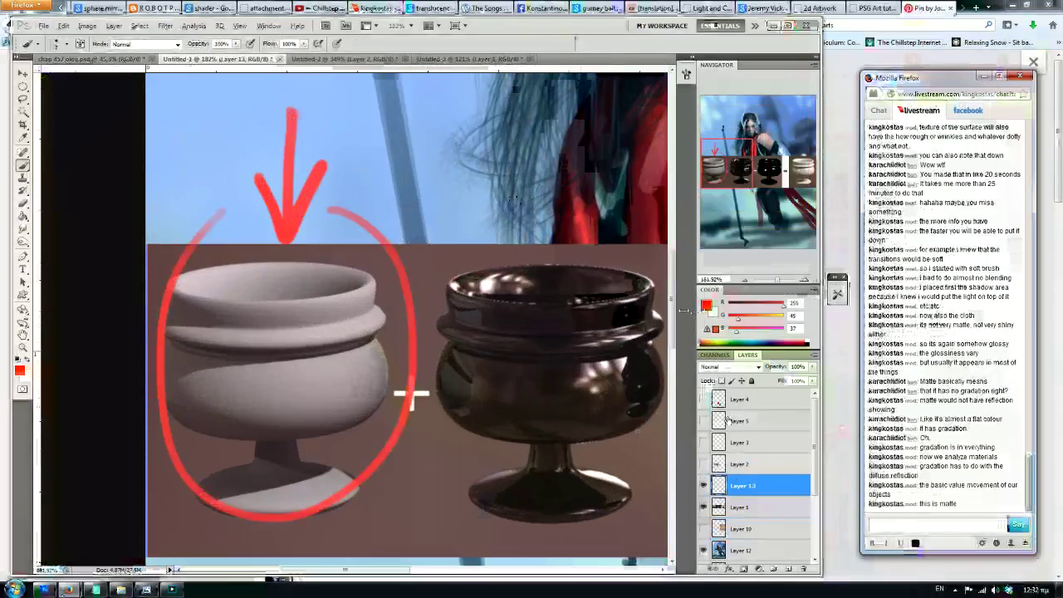
type("do anti-ave to do")
type(" with having grada")
type("tion")
key("Return")
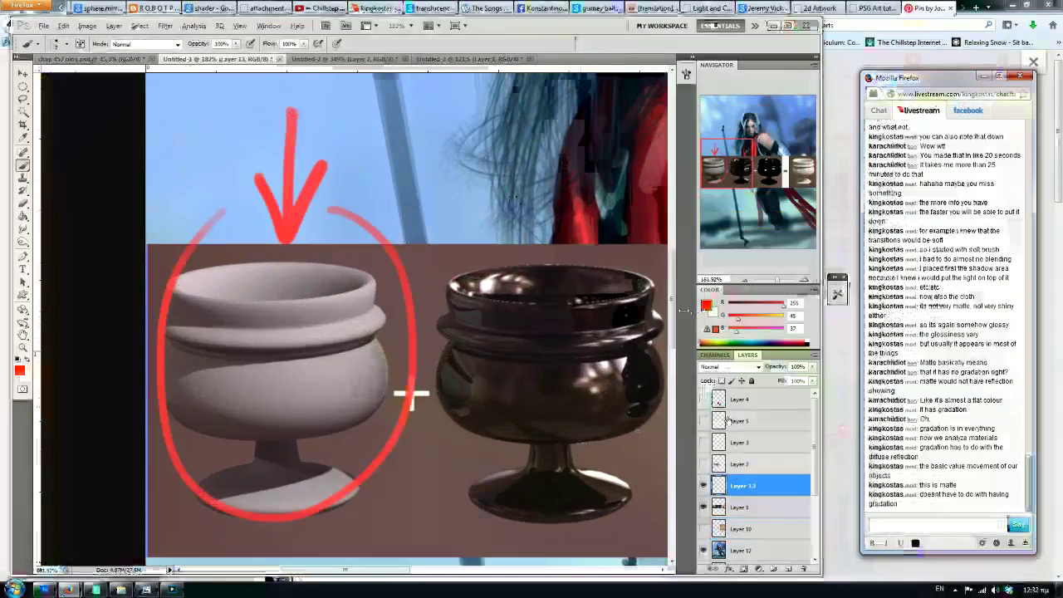
type("if it was shiny, the values wil")
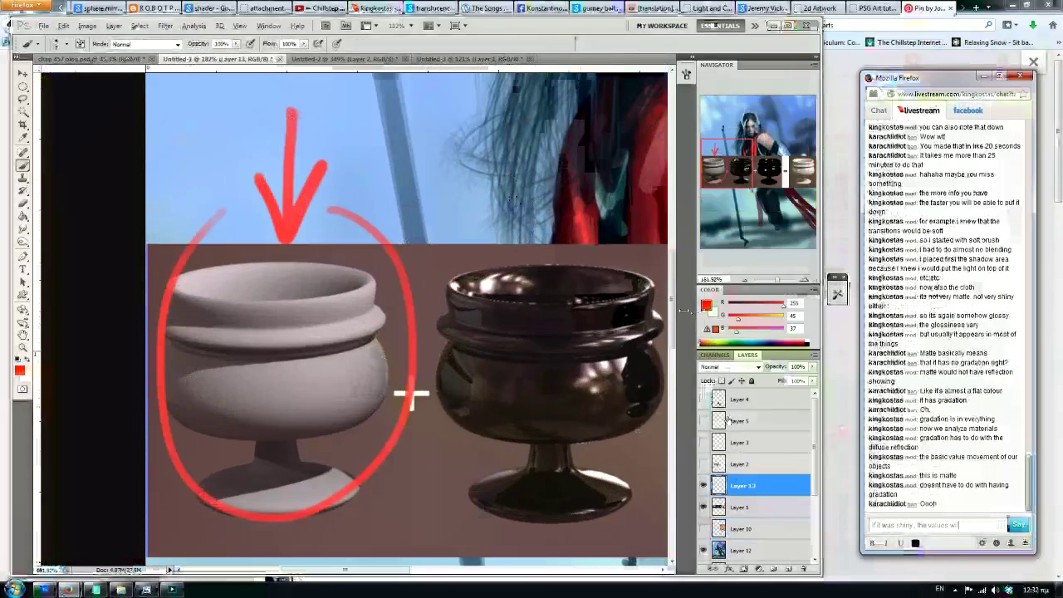
type("l be different be")
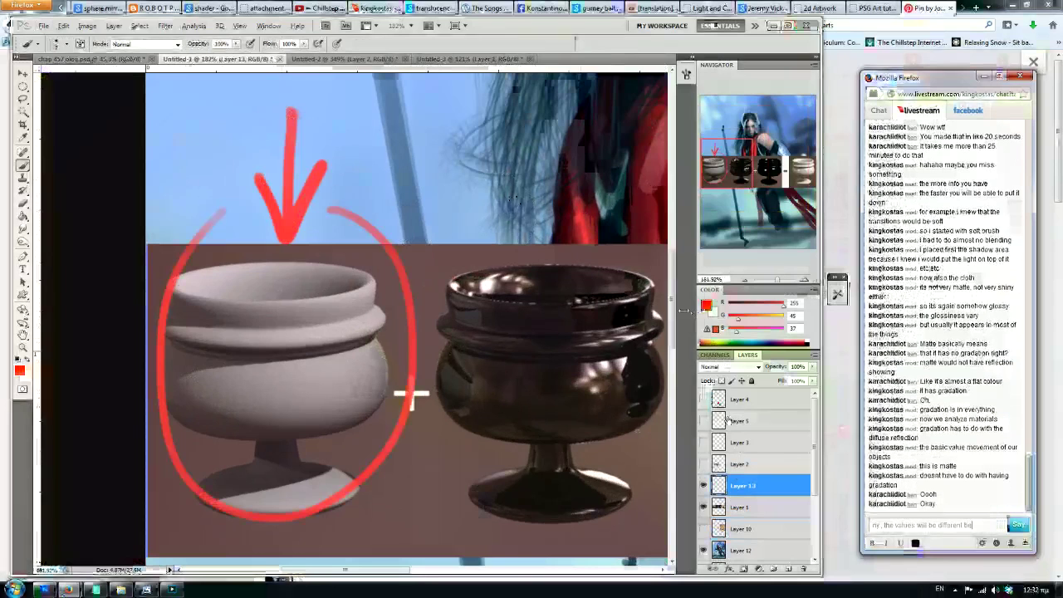
type("cause of refle")
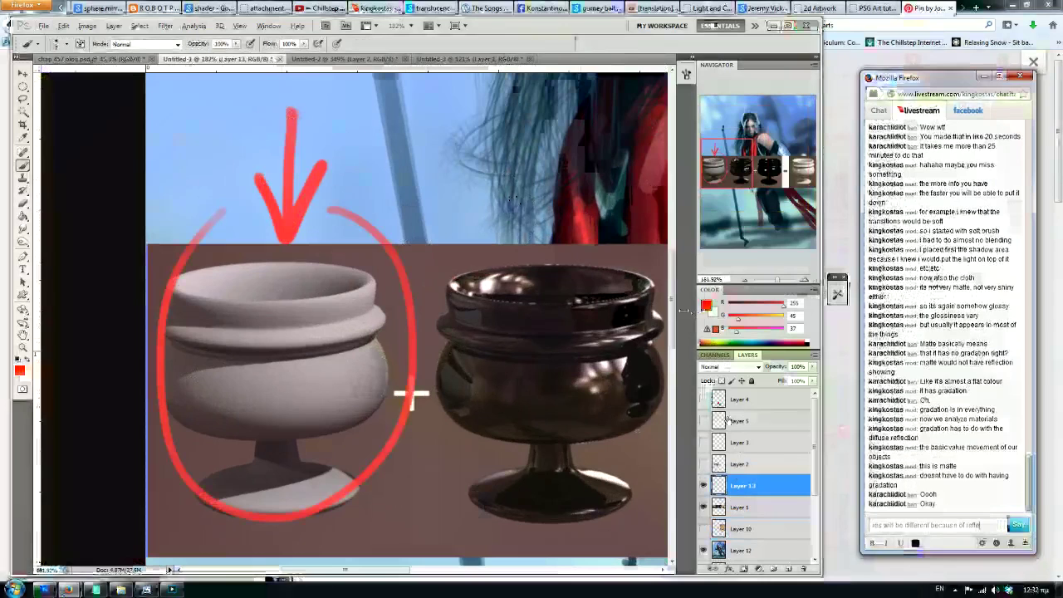
type("ctions and stu")
key("Return")
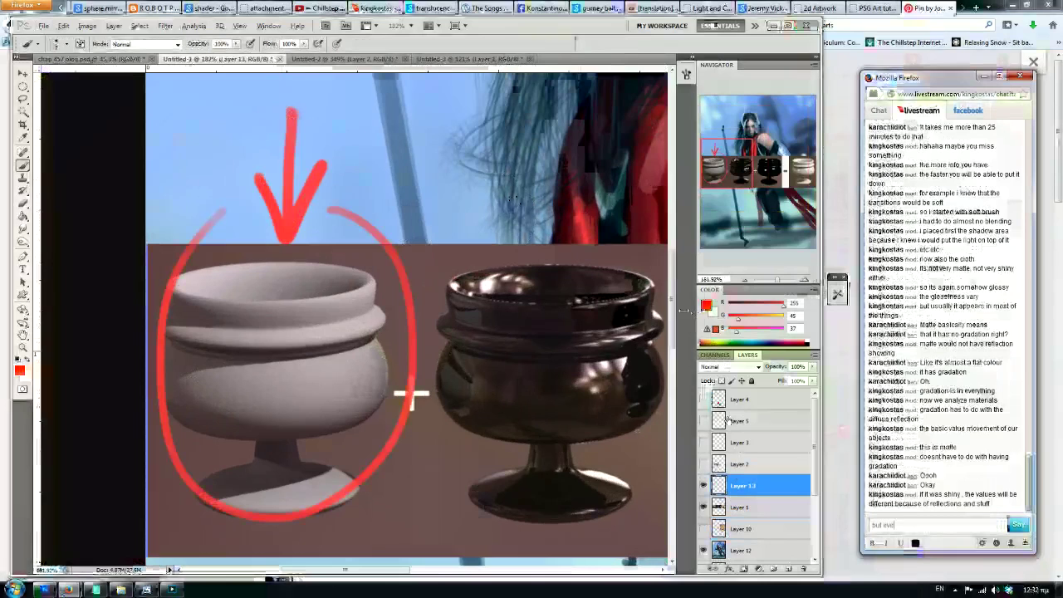
Step: Add chat replies that everything has this gradation, as seen on untextured 3D models
type("but everything has thi")
type("s gradation")
key("Return")
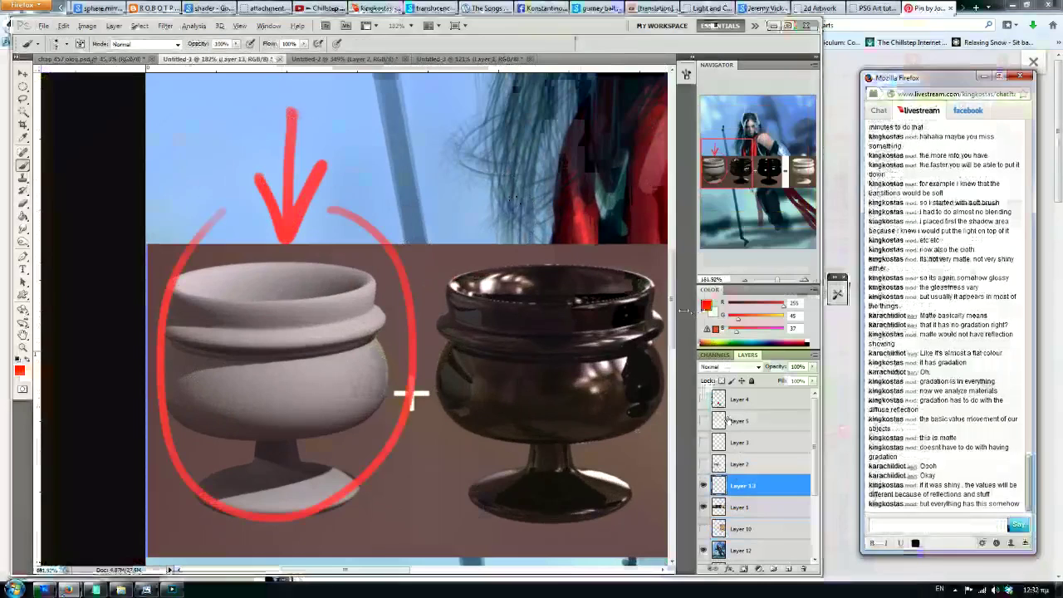
type("you have to keep this in the base of your m")
key("Return")
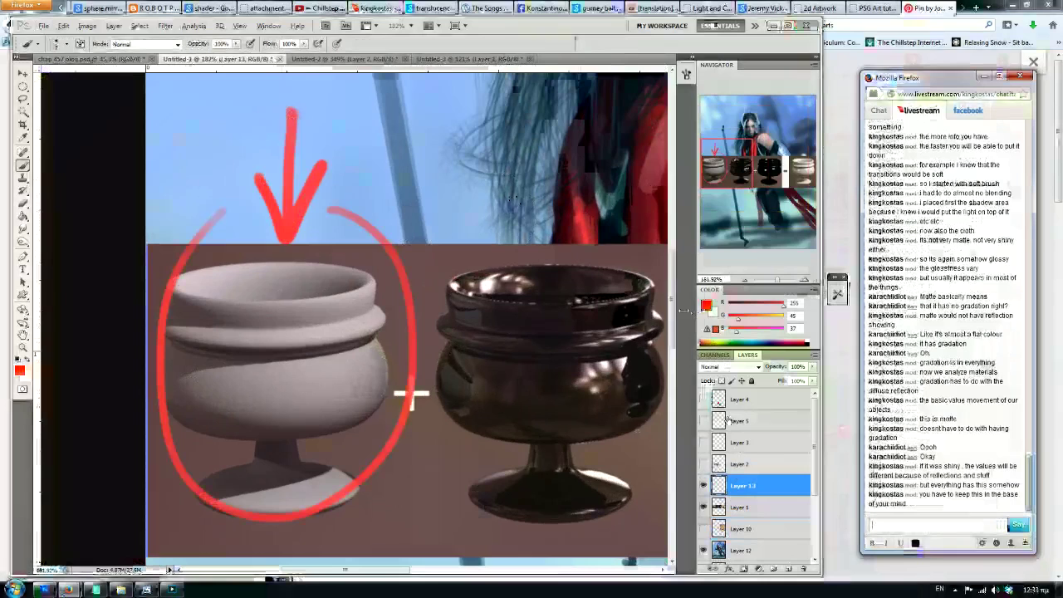
type("like watching it dry model")
key("Return")
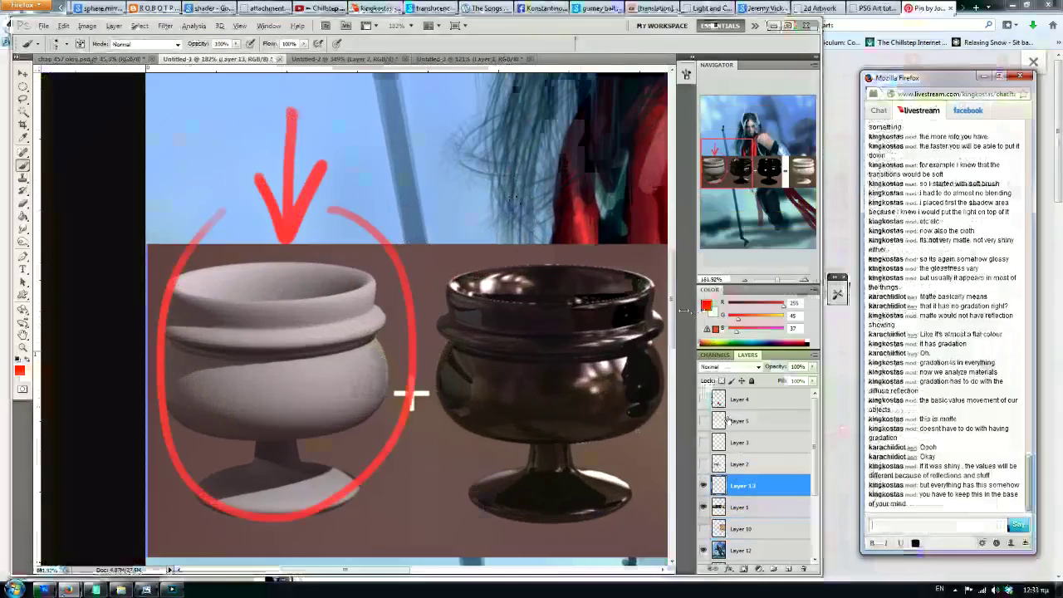
type("that then move that")
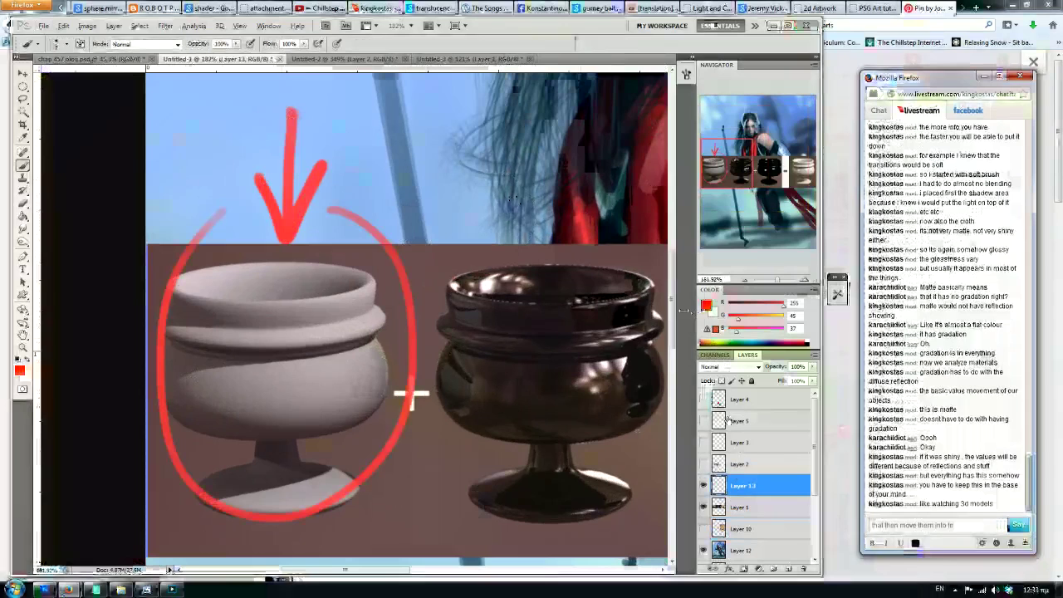
key("Return")
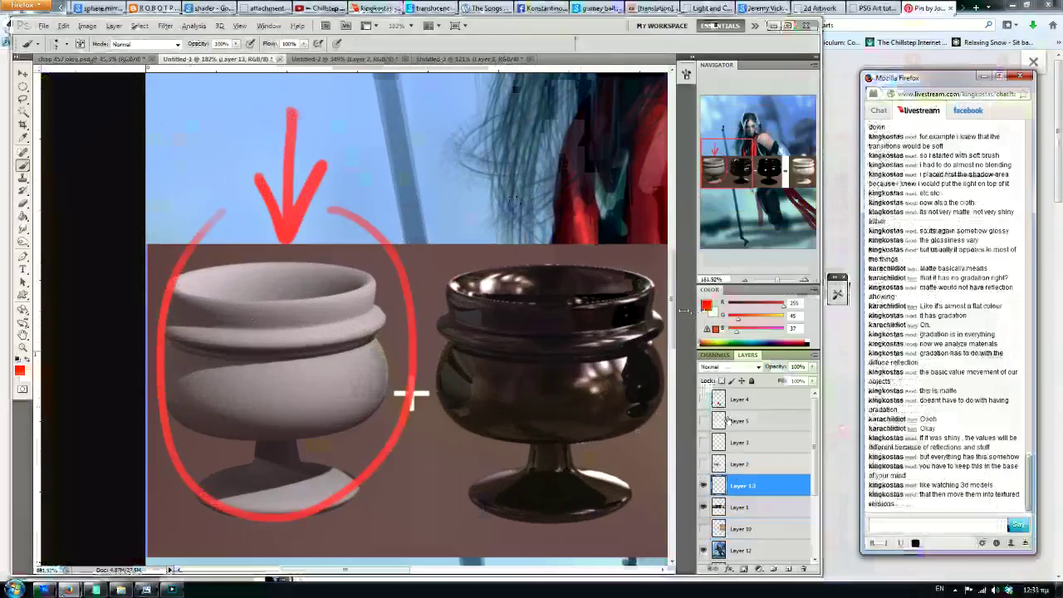
left_click(120, 588)
Step: Open the 3d images folder, browse its render thumbnails, and open the 322_max image
double_click(202, 204)
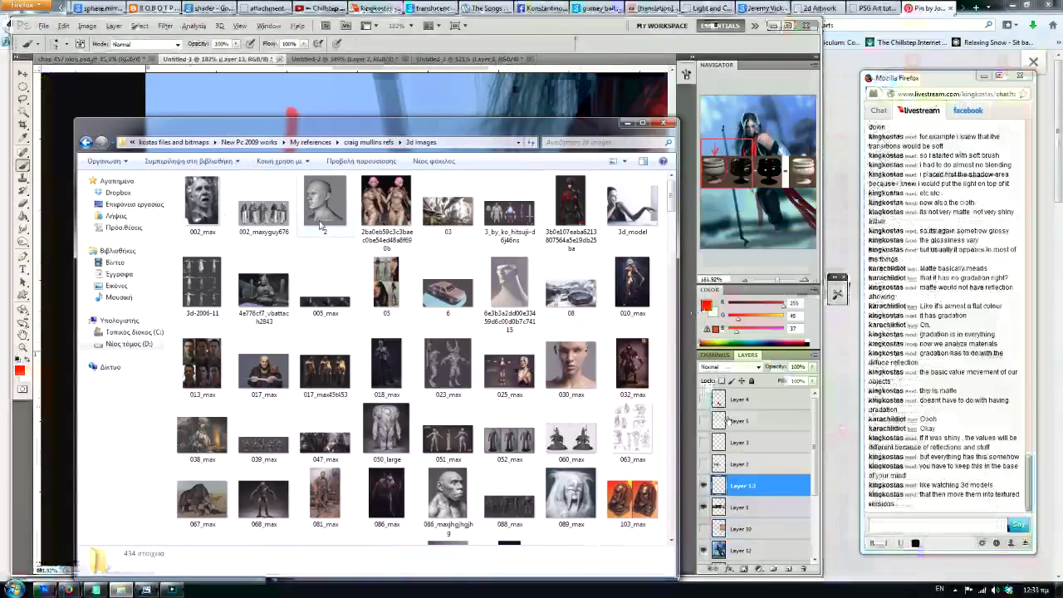
left_click(267, 305)
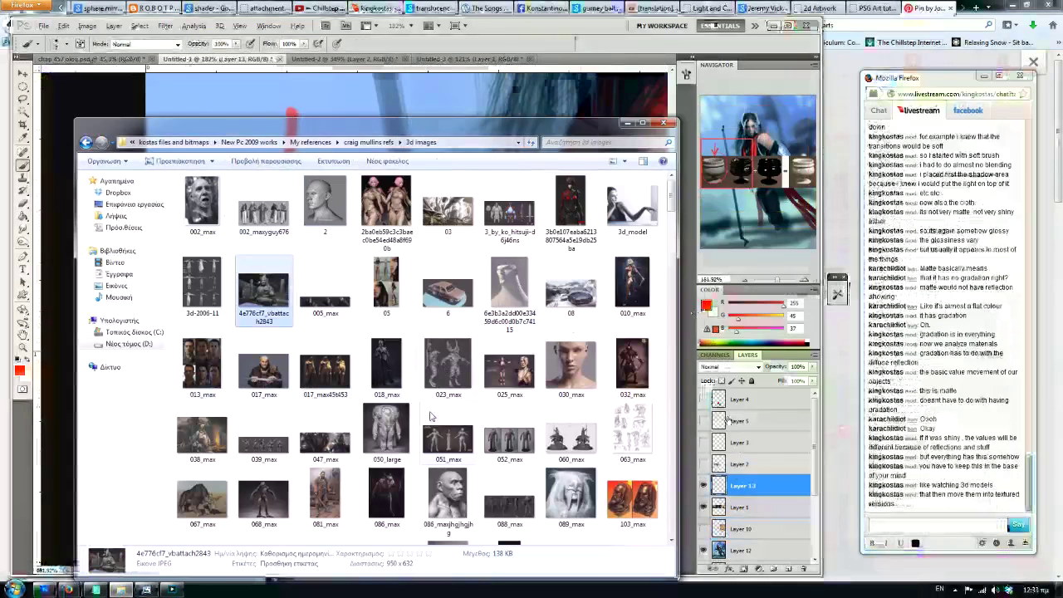
scroll(294, 379, "down", 3)
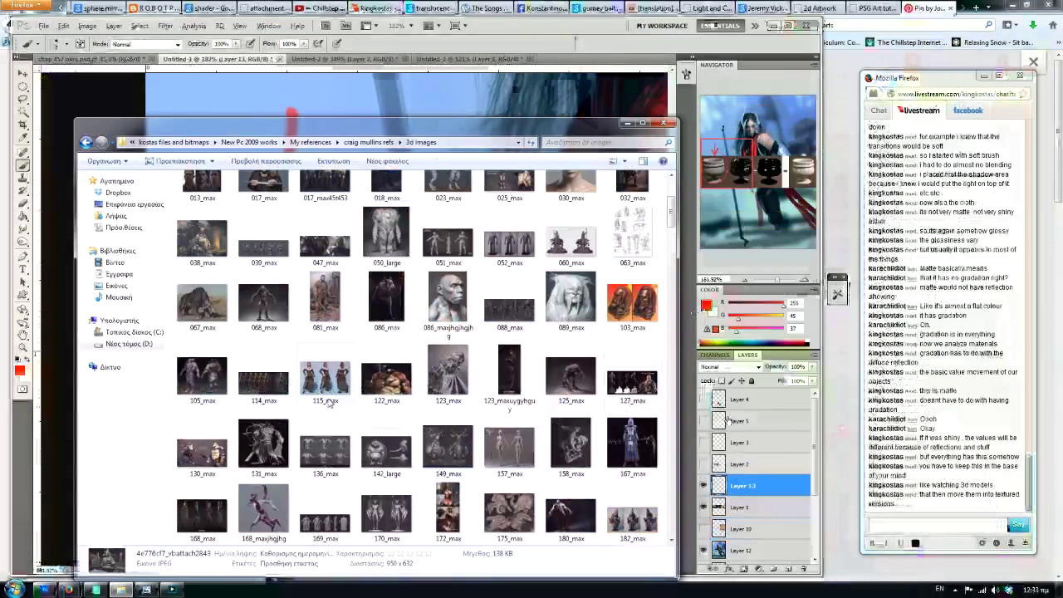
scroll(329, 402, "down", 3)
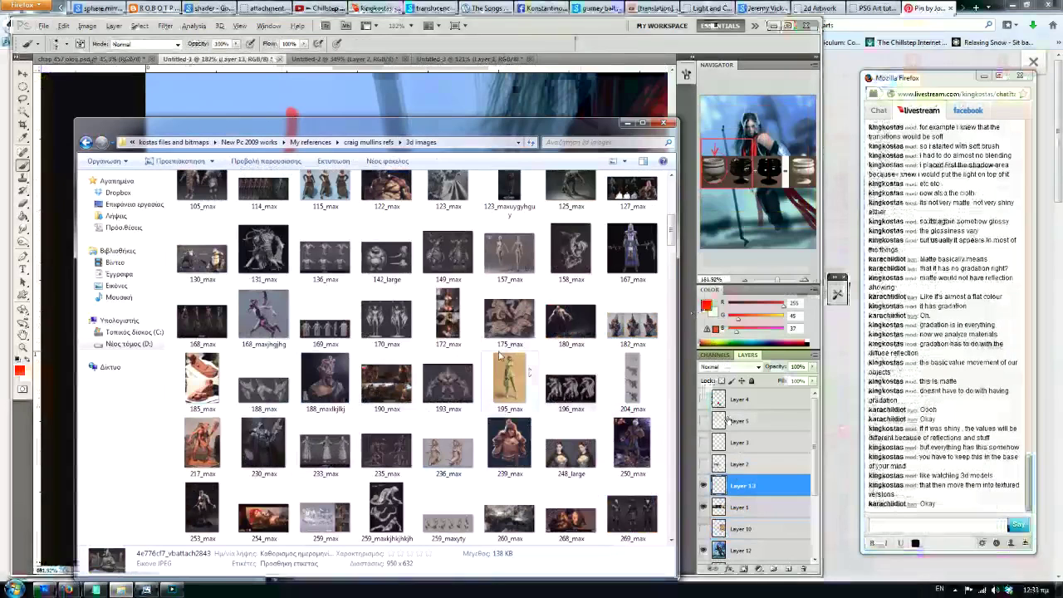
scroll(499, 355, "down", 3)
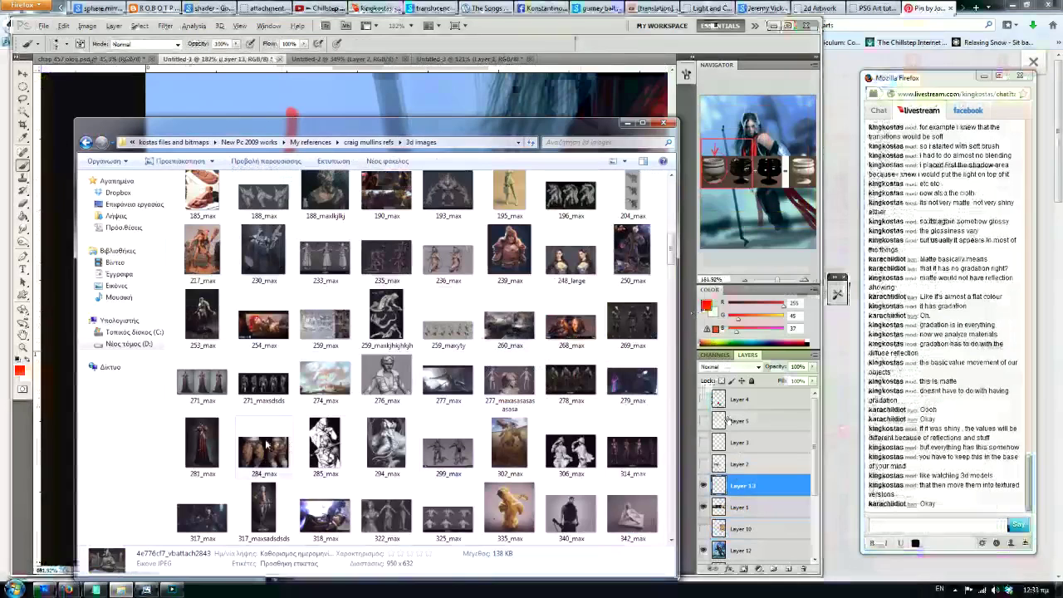
scroll(265, 444, "down", 3)
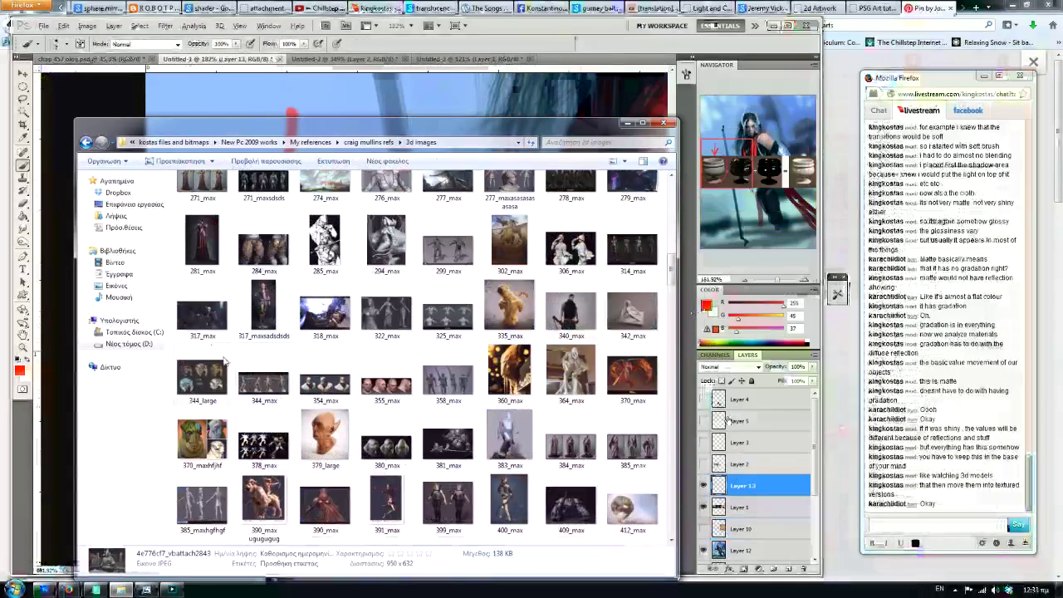
double_click(402, 318)
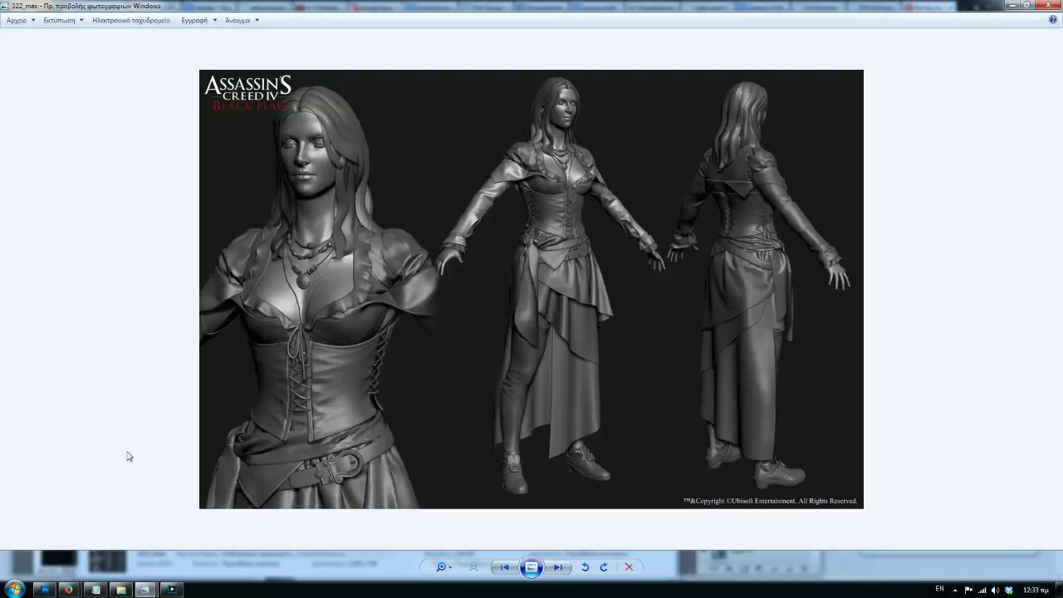
Step: Open the 115_max character image and restore both Photo Viewer windows from maximized
left_click(120, 588)
scroll(384, 332, "up", 10)
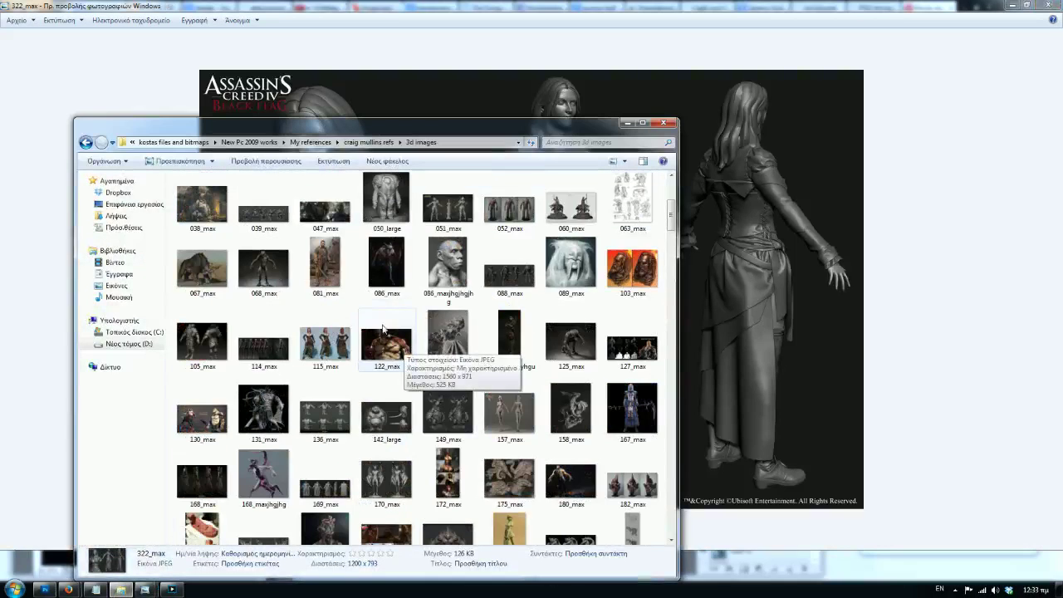
double_click(341, 340)
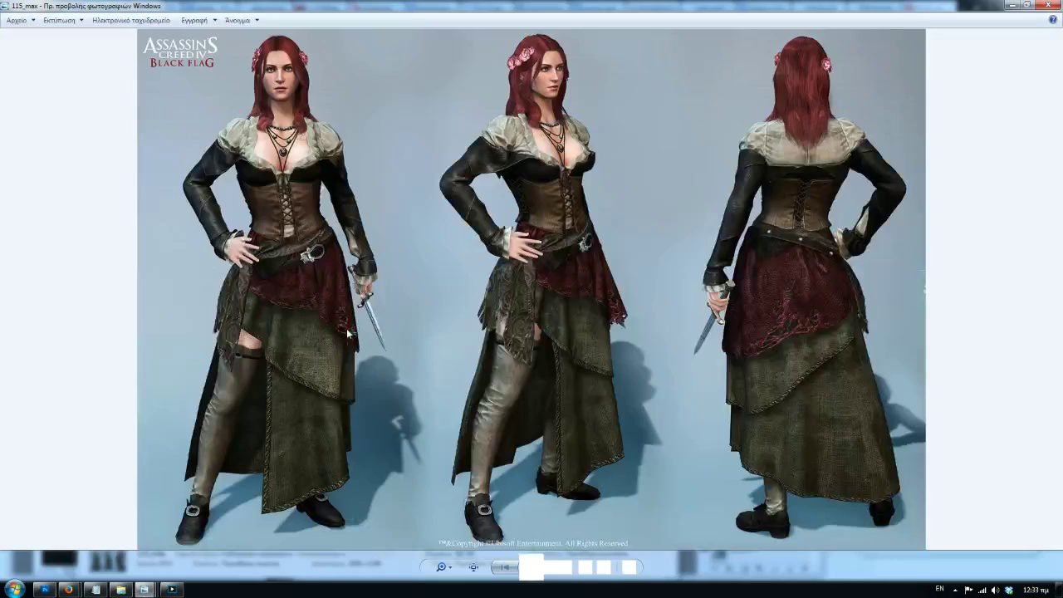
left_click(1027, 5)
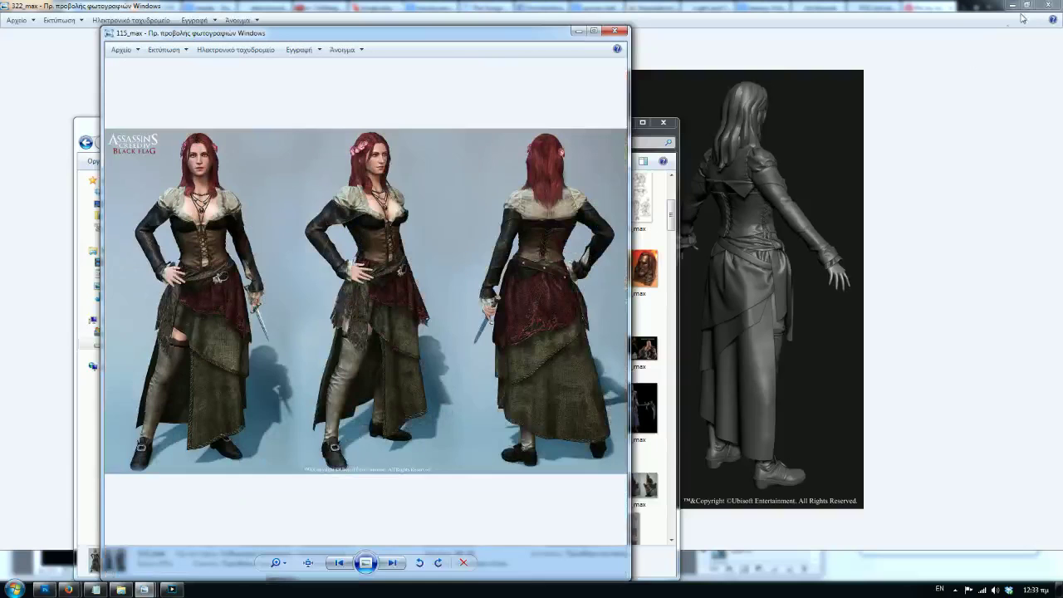
left_click(724, 39)
double_click(727, 5)
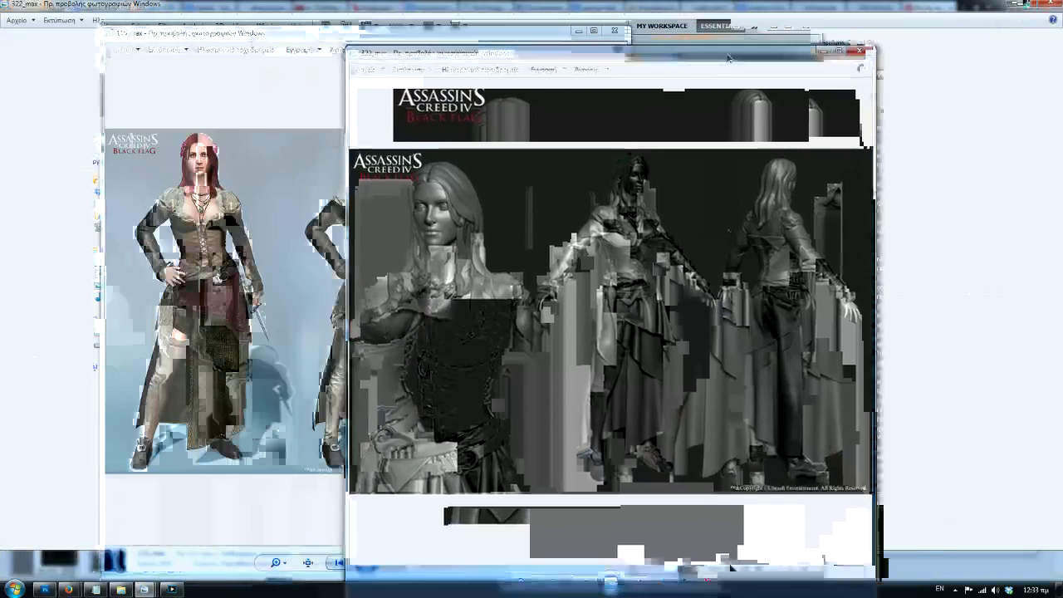
Step: Arrange the viewers side by side: colour 115_max on the left, greyscale 322_max on the right
left_click_drag(728, 56, 782, 63)
left_click_drag(388, 38, 341, 43)
left_click_drag(664, 60, 642, 39)
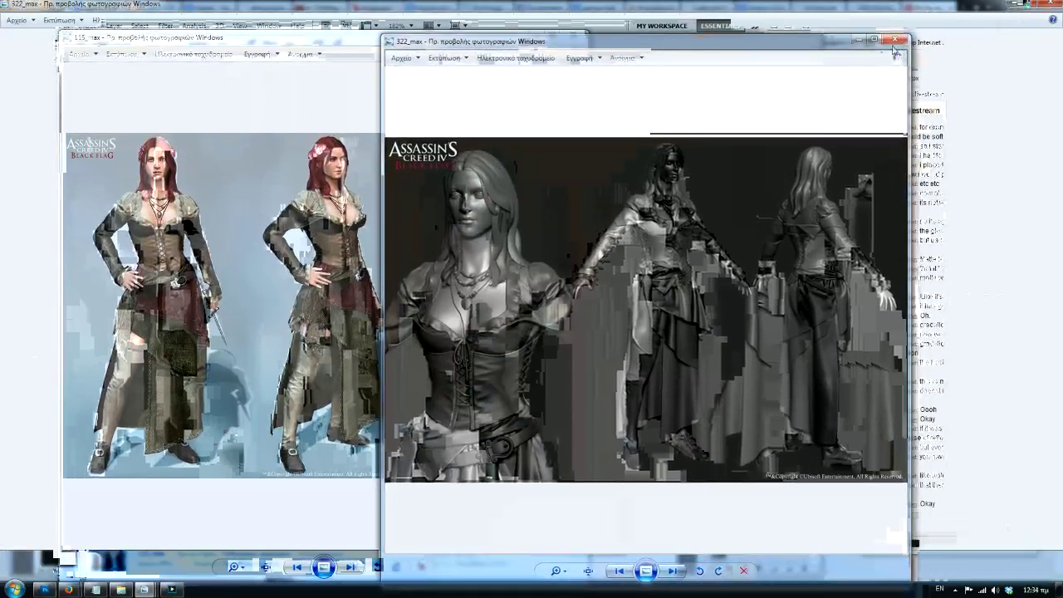
left_click_drag(908, 58, 774, 63)
left_click_drag(376, 49, 412, 259)
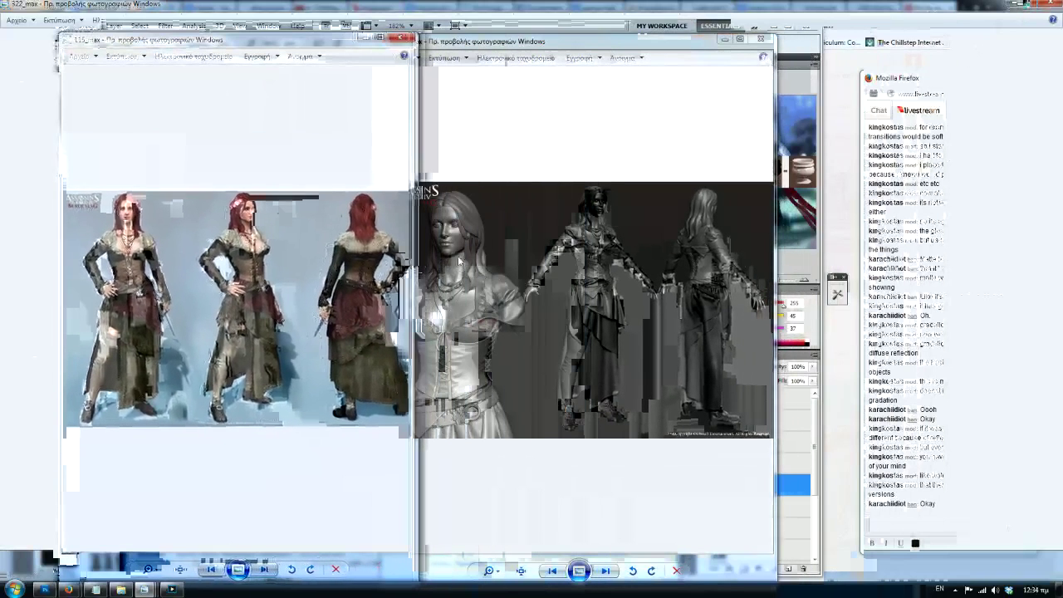
left_click(576, 42)
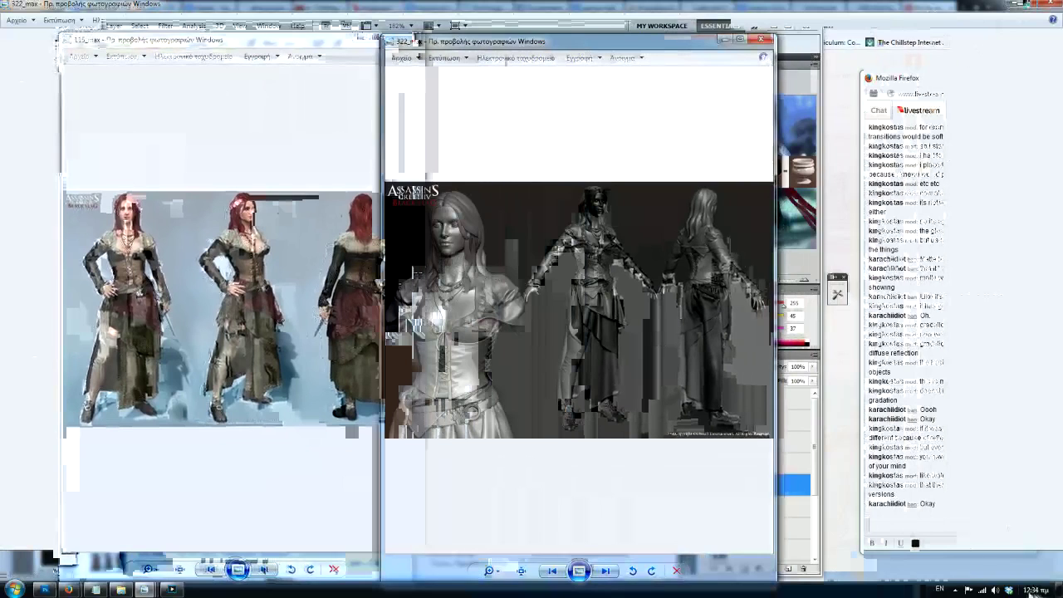
Step: Tell the chat one image is greyscale with one material, the other has materials and different lighting
left_click(947, 537)
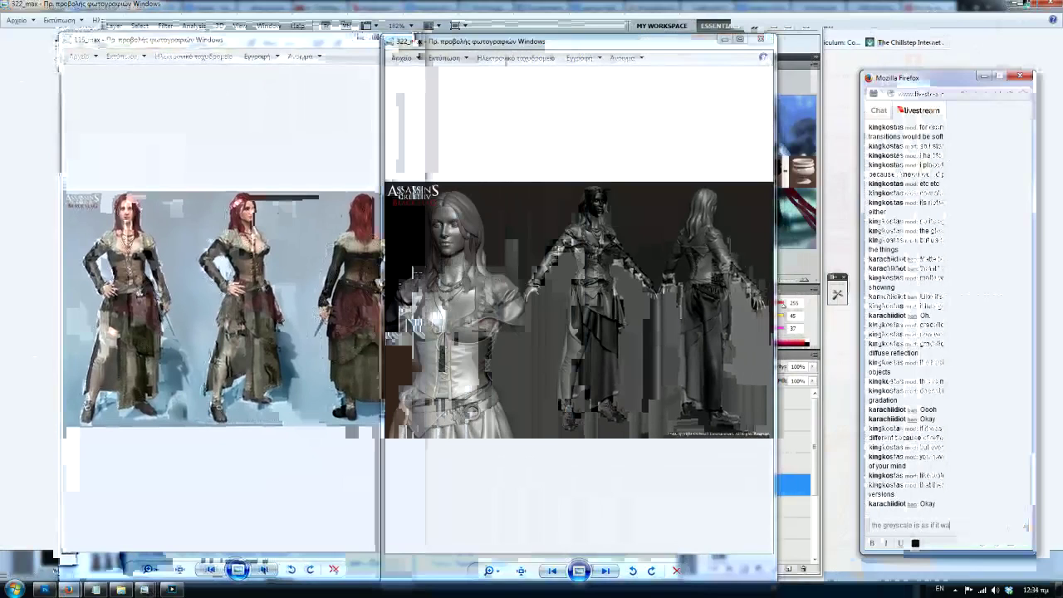
type("onsi")
key("BackSpace")
key("BackSpace")
type("one")
key("Return")
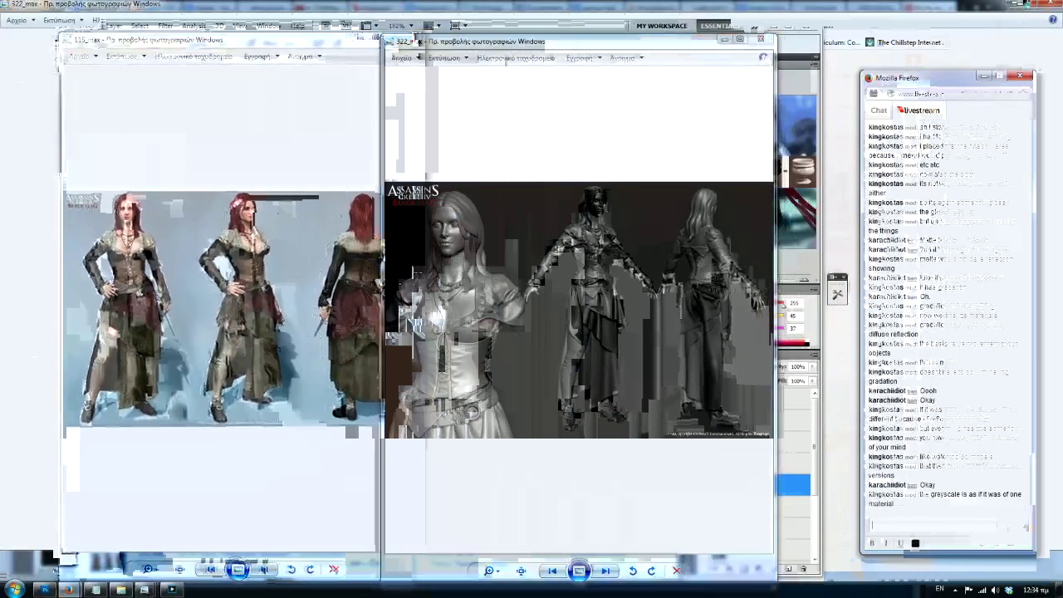
type("the other is with material and diferent lighting")
key("Return")
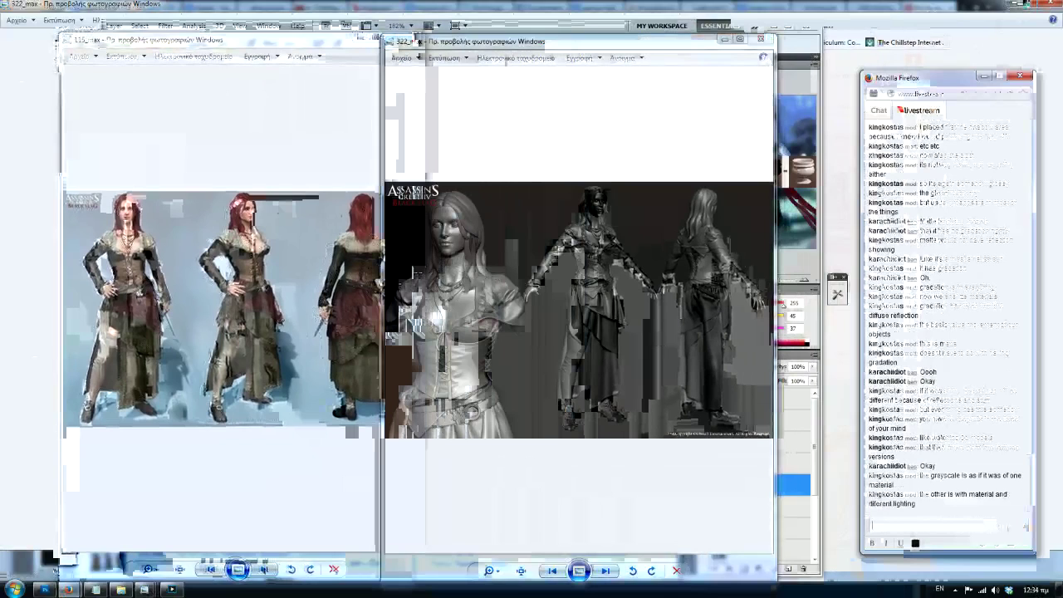
Step: Explain in chat that after the greyscale a specular map would mark metallic parts
type("after the greyscale")
key("Return")
type("they would probably add a specul")
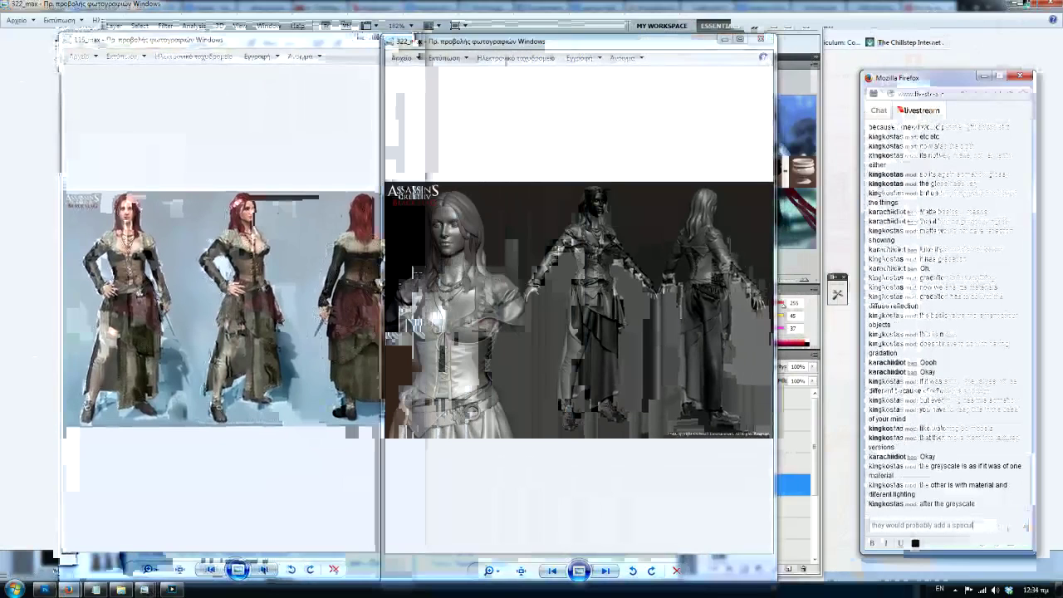
type("ar map")
key("Return")
type("to indi")
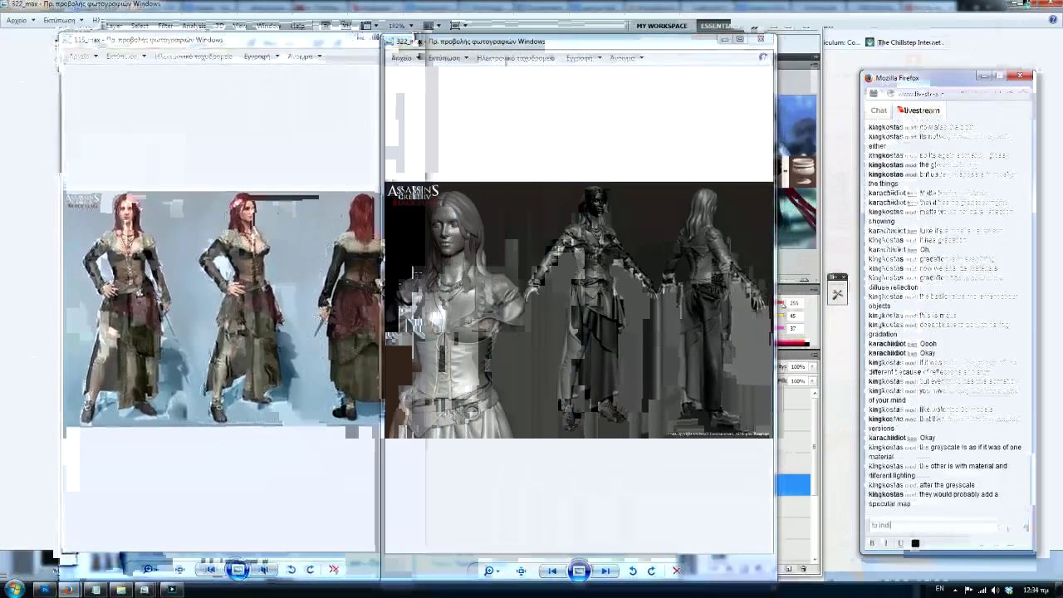
type("cate the parts that would n")
type("eed more mat")
type("alic feature")
type("s and stuff")
key("Return")
type("us the bi")
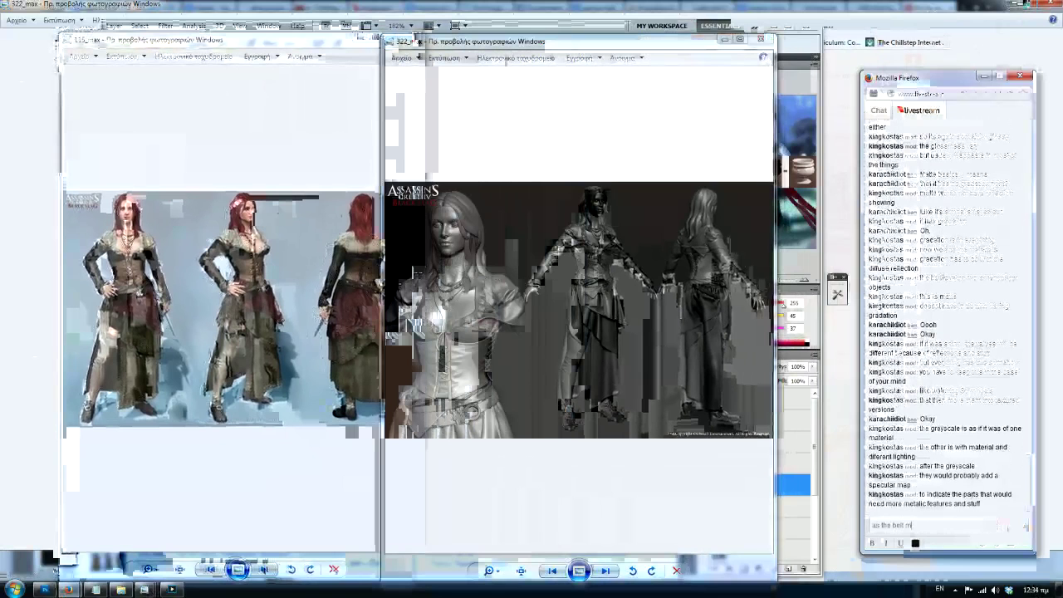
key("Return")
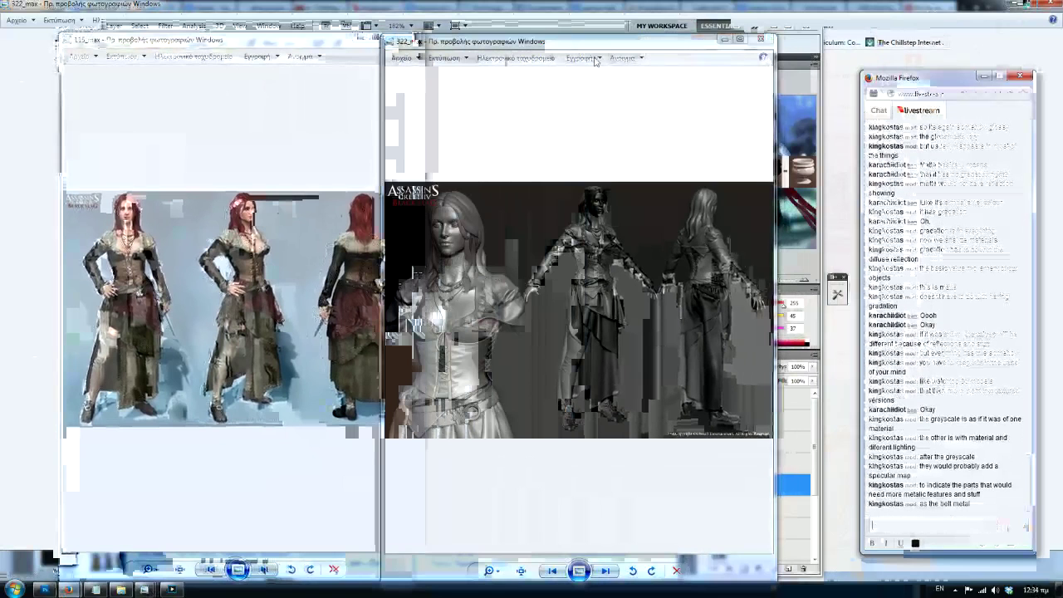
Step: Repeat in chat that they would have a specular map to indicate that
scroll(487, 440, "up", 5)
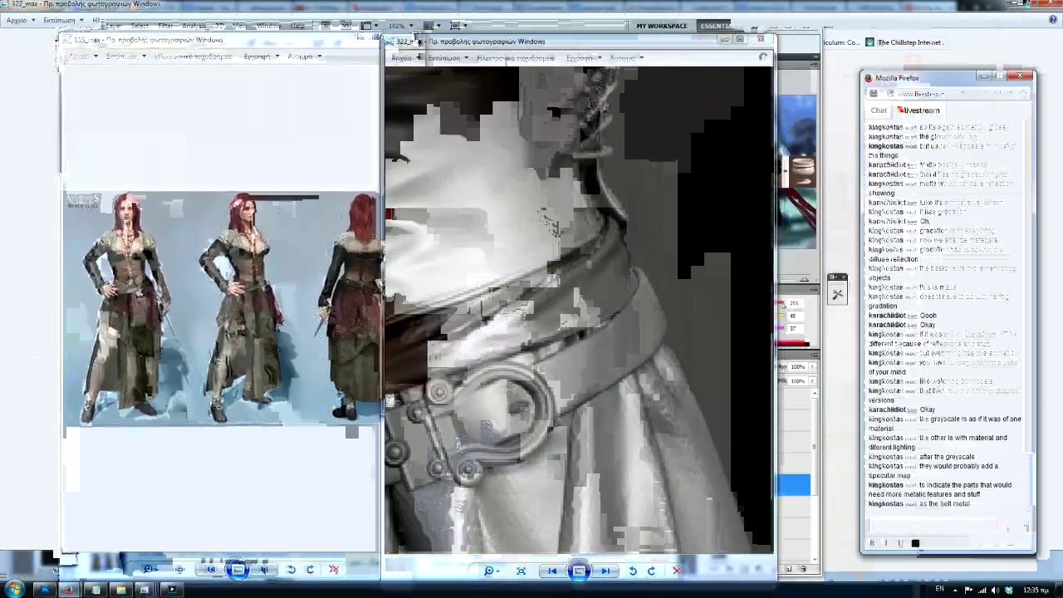
type("they would have a specular map")
key("Return")
type("to indicate that")
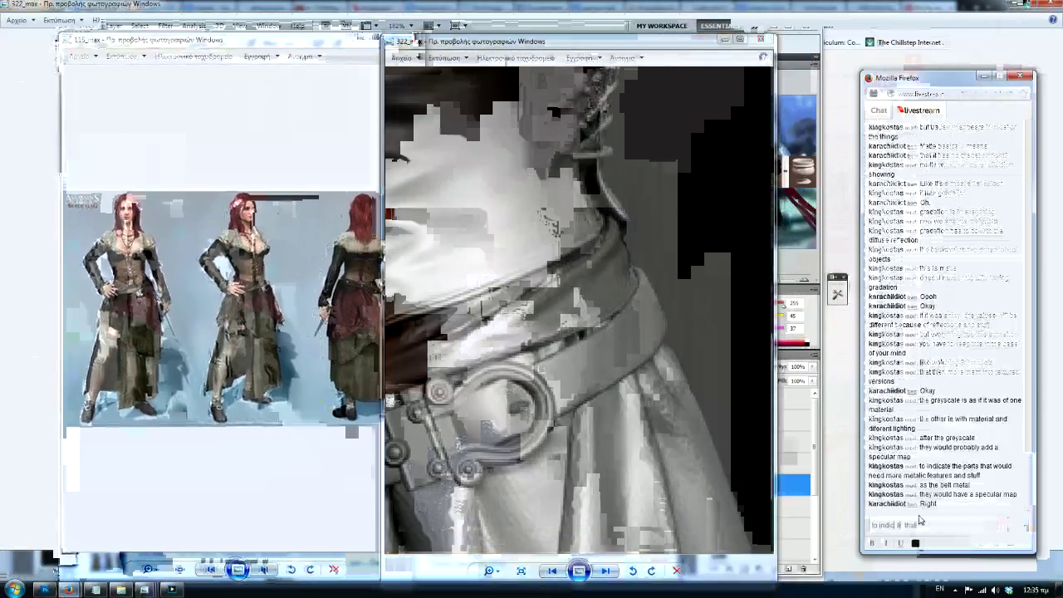
key("Return")
Step: Zoom into the belt metal on the colour character sheet and send a ':D' chat reply
left_click(94, 300)
scroll(94, 301, "up", 6)
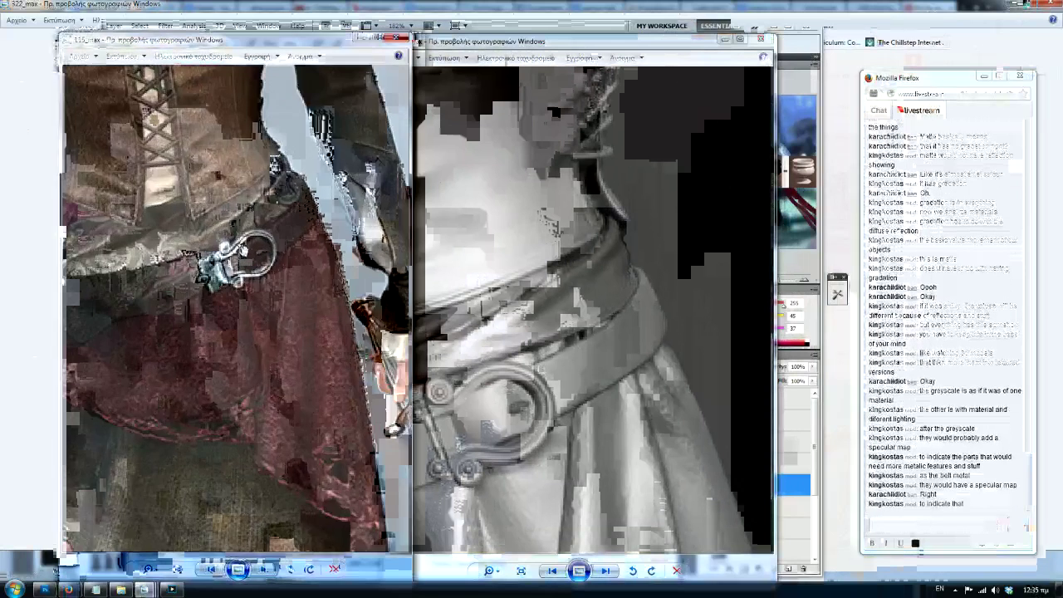
scroll(249, 273, "down", 4)
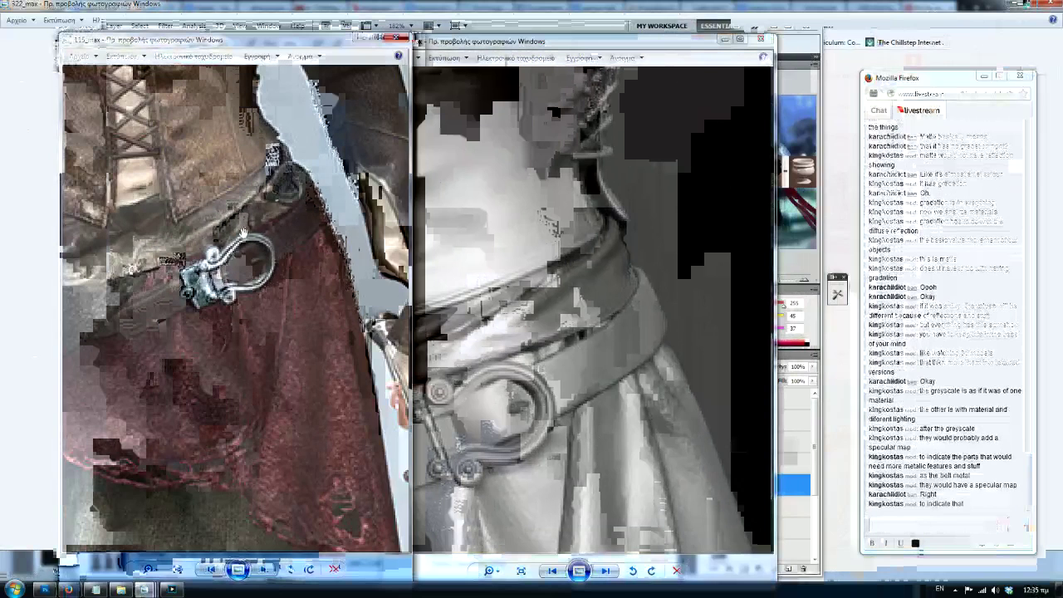
scroll(206, 307, "down", 2)
scroll(206, 307, "up", 1)
scroll(206, 307, "down", 2)
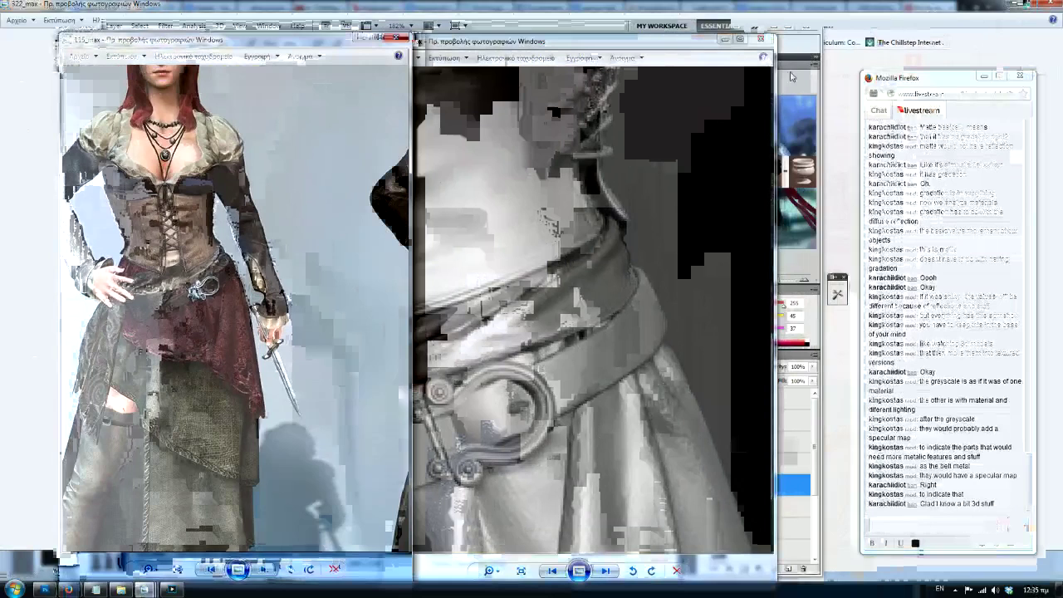
left_click(936, 522)
type("I")
type("D")
key("Return")
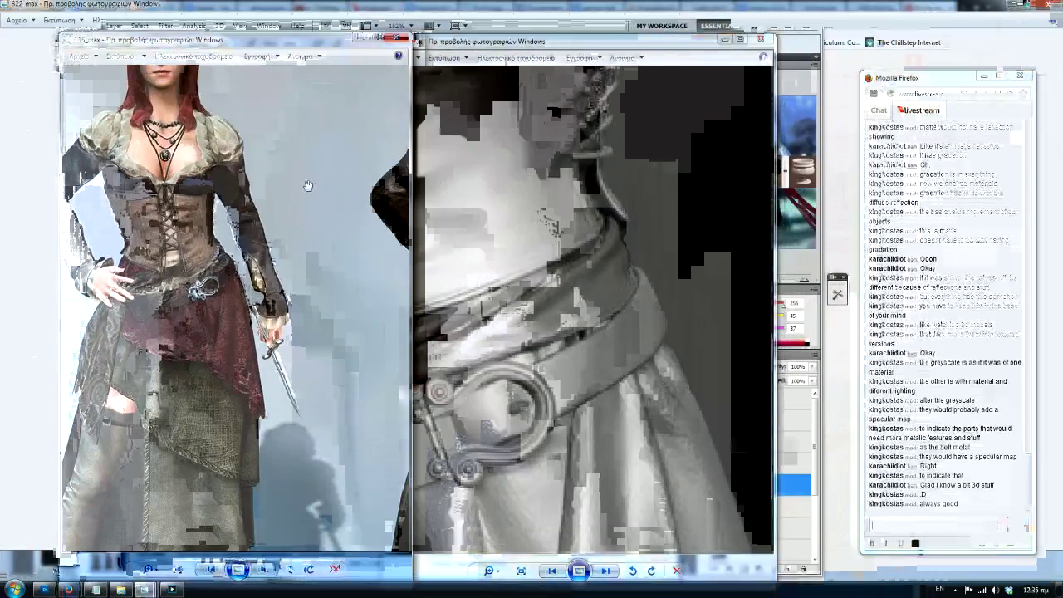
Step: Pan the colour image to the arm on the hip and zoom the greyscale render back out
scroll(212, 244, "up", 3)
left_click_drag(168, 221, 166, 290)
left_click(625, 224)
scroll(598, 262, "down", 3)
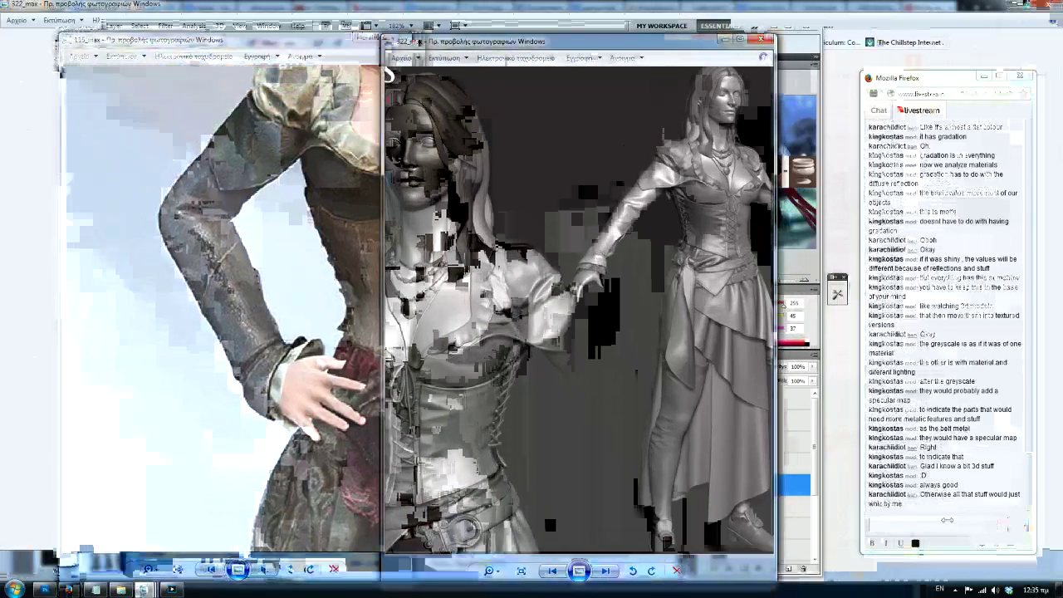
Step: Reply in chat that knowing this helps when rendering and putting materials on a model
left_click(947, 528)
type("ahah")
key("BackSpace")
key("BackSpace")
key("BackSpace")
key("BackSpace")
key("BackSpace")
key("BackSpace")
type("yeah its good to know somet")
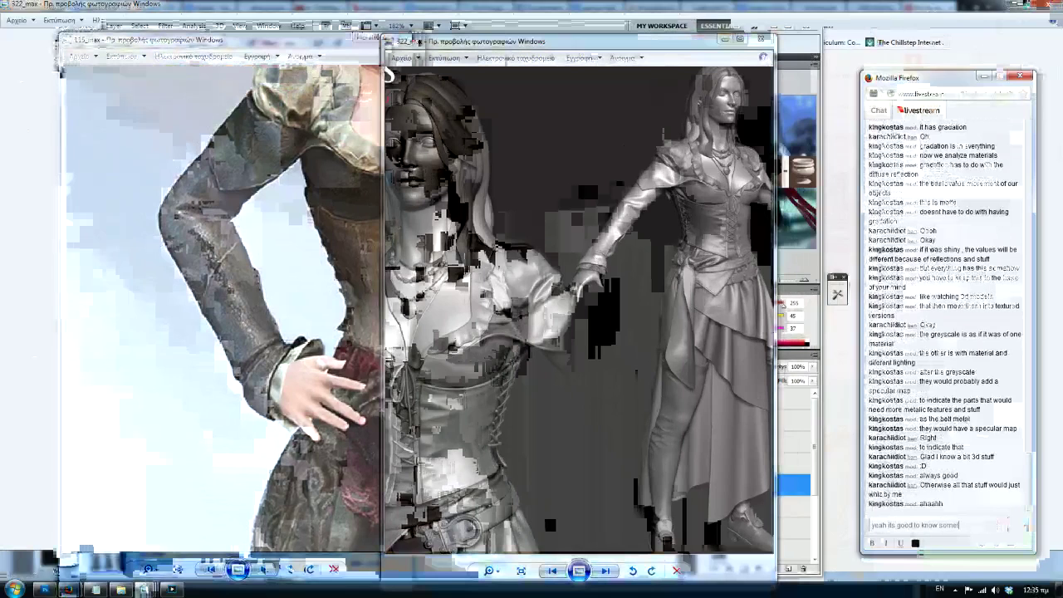
type("hing like Ihat because we are rendering stuff")
key("Return")
type("when you")
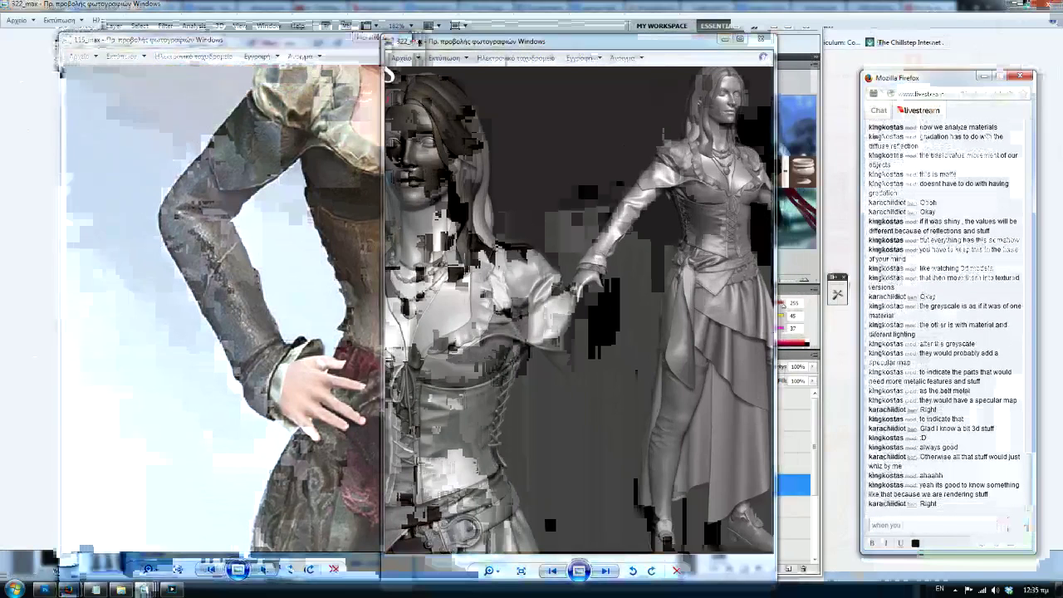
type(" try to put materials on a model")
key("Return")
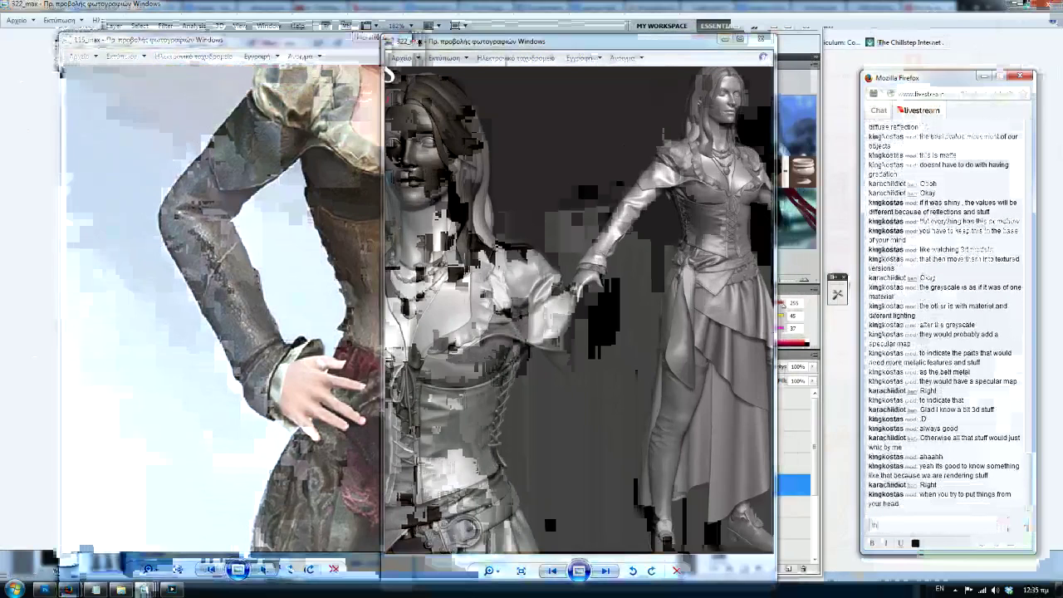
Step: Add that games paint many frames per second, so learning the basics first is logical
type("thats a logical way to go")
key("Return")
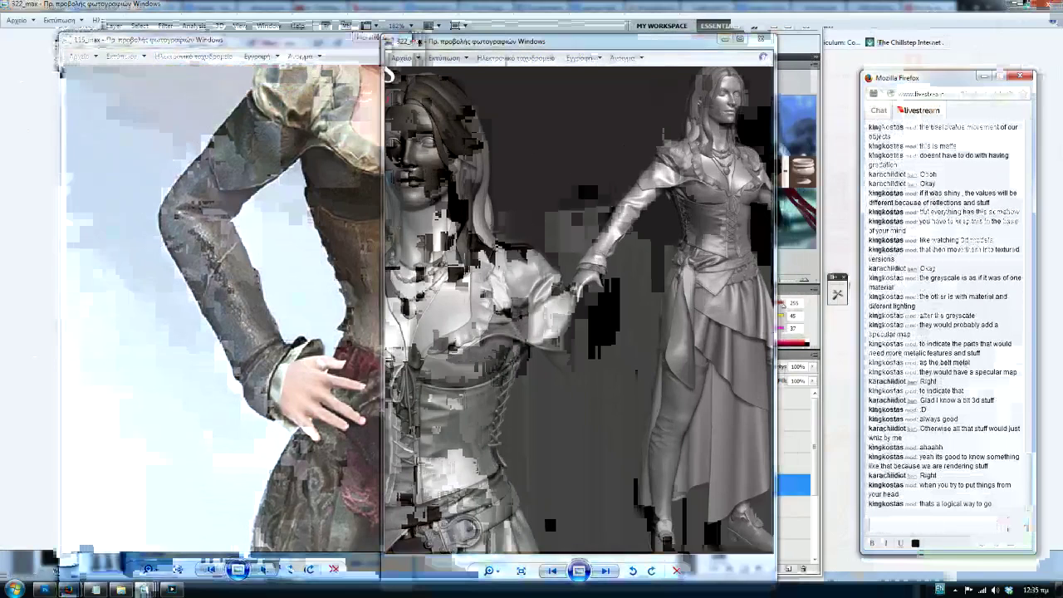
type("games and stuff")
type(" try to paint multip")
type("le images")
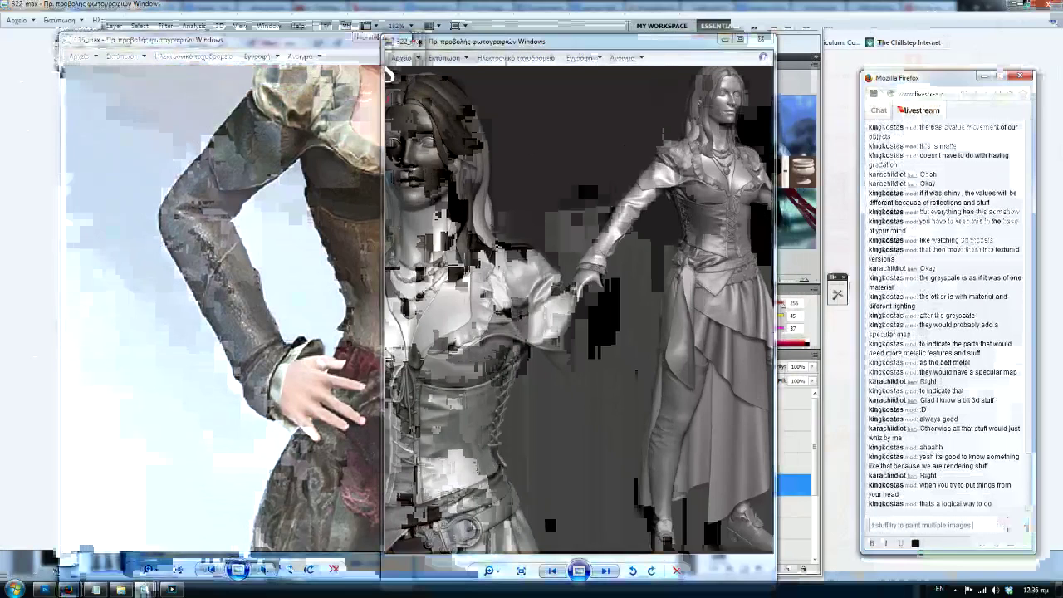
type(" (frames per second)")
key("Return")
type("so by learning")
type(" the basics first")
key("Return")
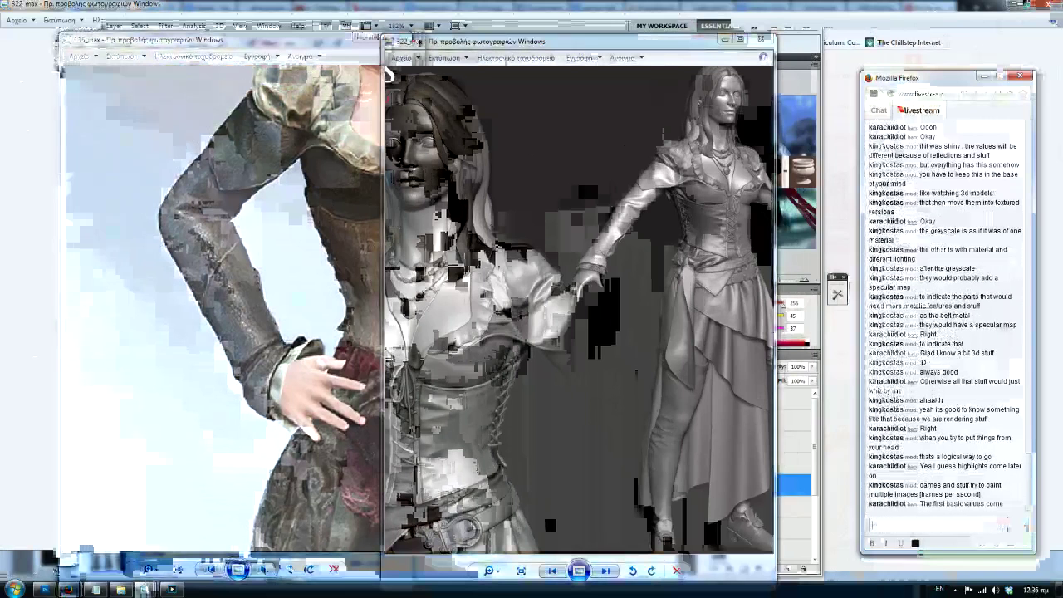
key("Return")
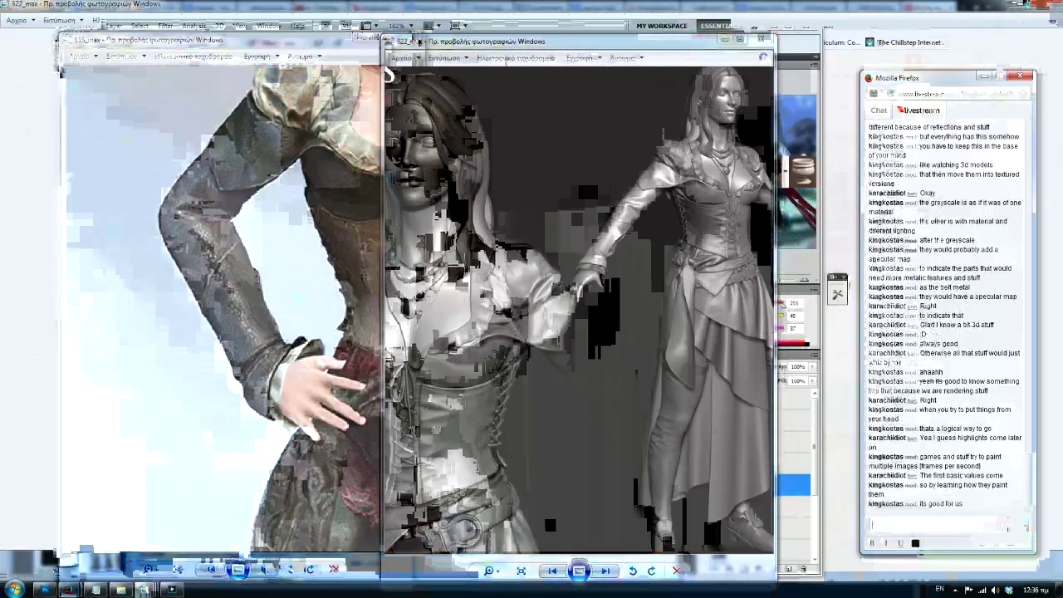
type("yep")
key("Return")
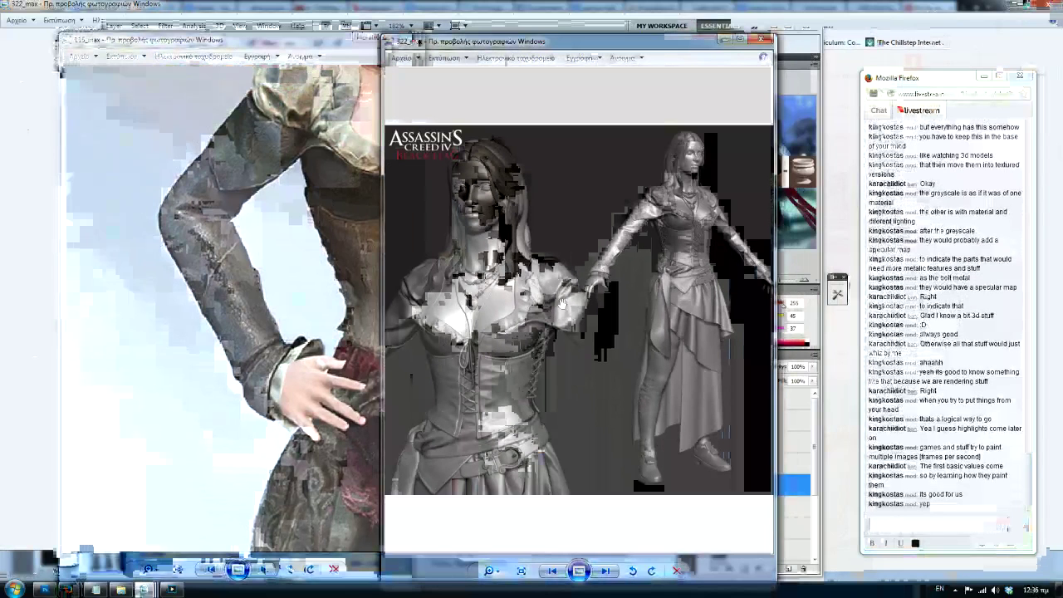
left_click(897, 521)
type("the basi")
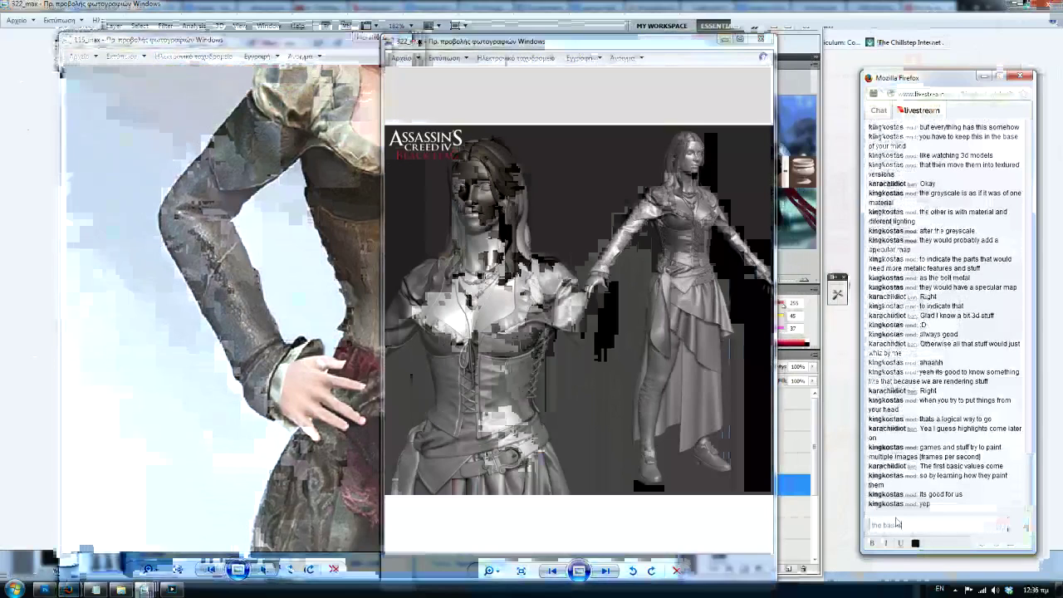
type("se form stuff are in the diffused re")
key("BackSpace")
key("BackSpace")
key("BackSpace")
key("BackSpace")
key("BackSpace")
key("BackSpace")
key("BackSpace")
key("BackSpace")
key("BackSpace")
key("BackSpace")
key("BackSpace")
key("BackSpace")
key("BackSpace")
key("BackSpace")
key("BackSpace")
key("BackSpace")
key("BackSpace")
key("BackSpace")
key("BackSpace")
key("BackSpace")
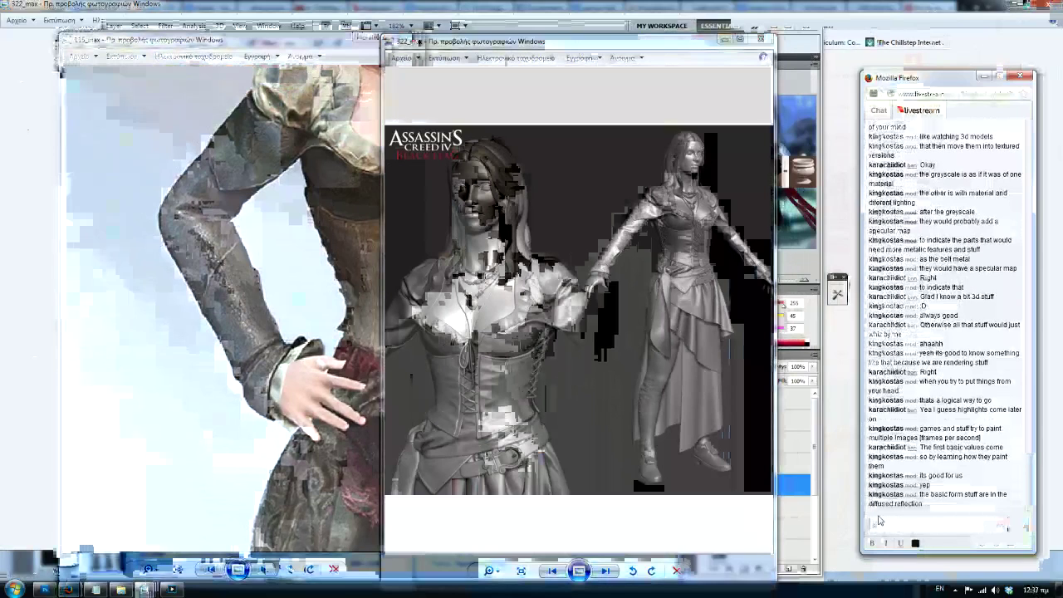
type("If we are watchi")
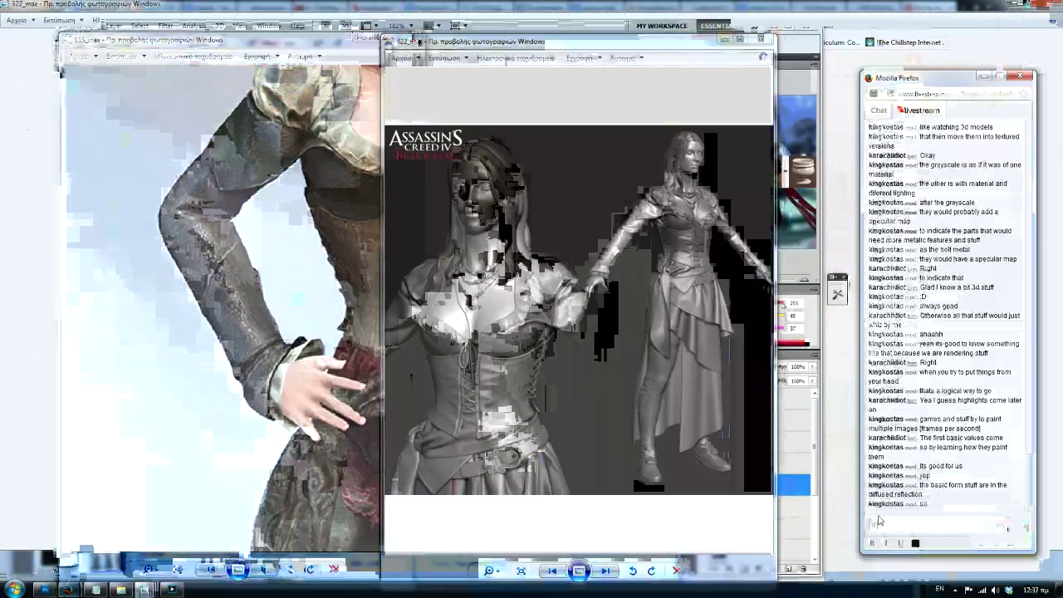
type("ng the stream")
key("Return")
type("It's like we imagine it both like in greysca")
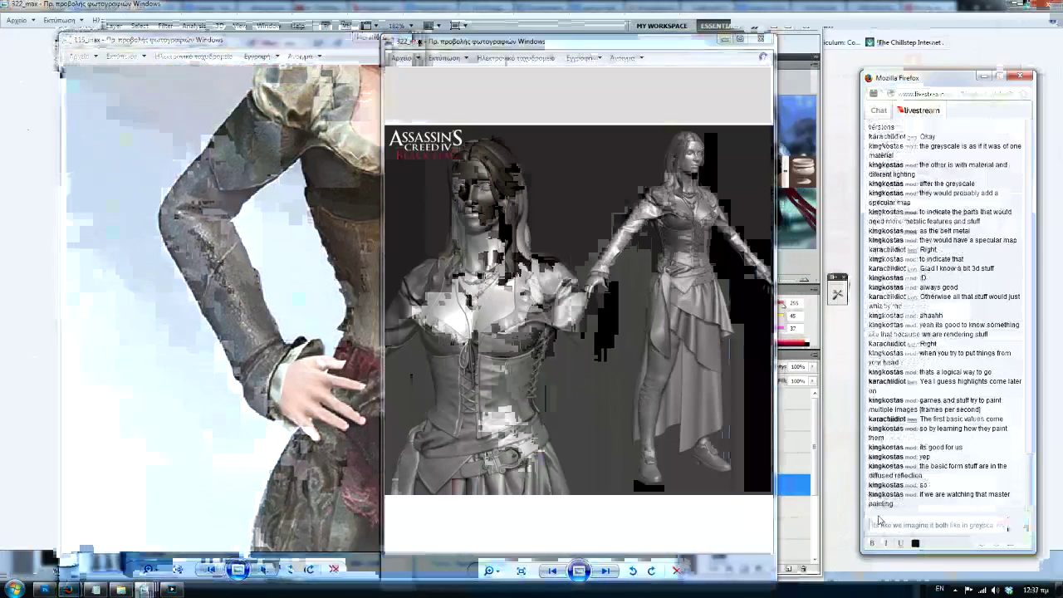
type("le without material and di")
type("uff")
key("Return")
type("and then ")
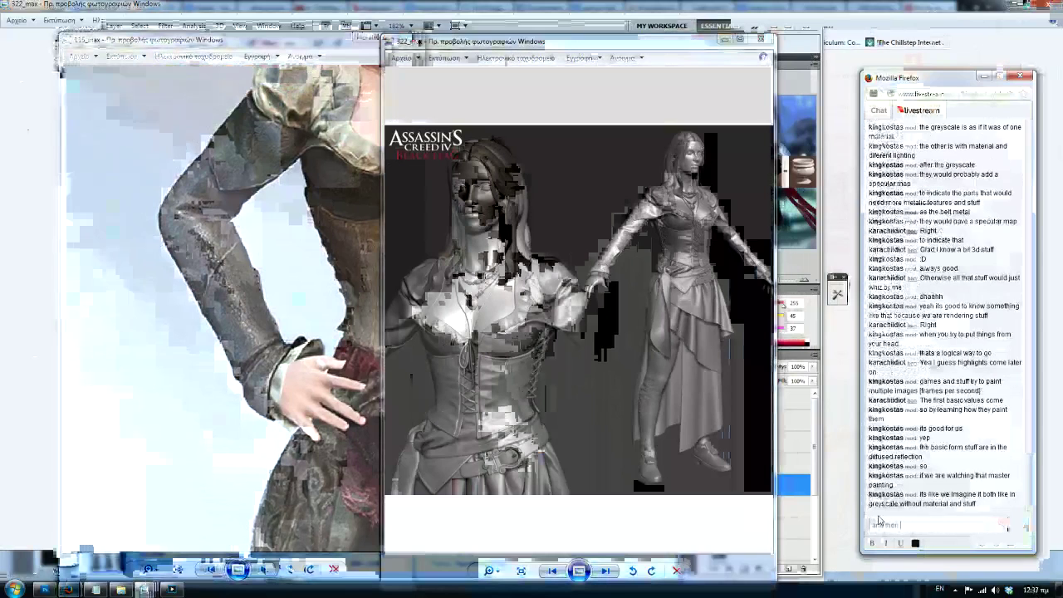
type("we see how things m")
type("ake sense")
key("Return")
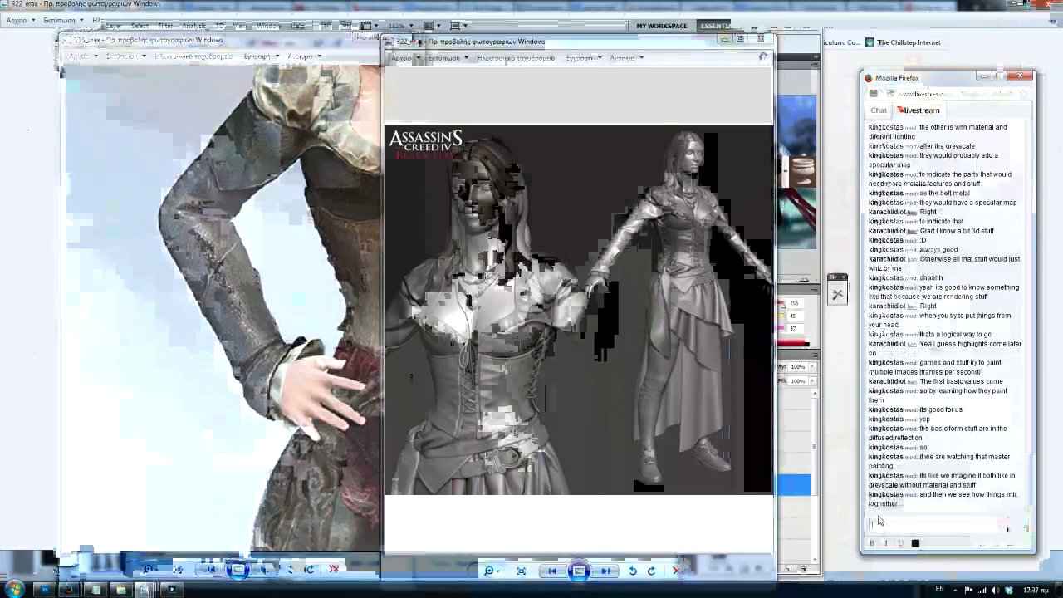
type("yes do this | ")
type("your mi")
type("n your")
key("Return")
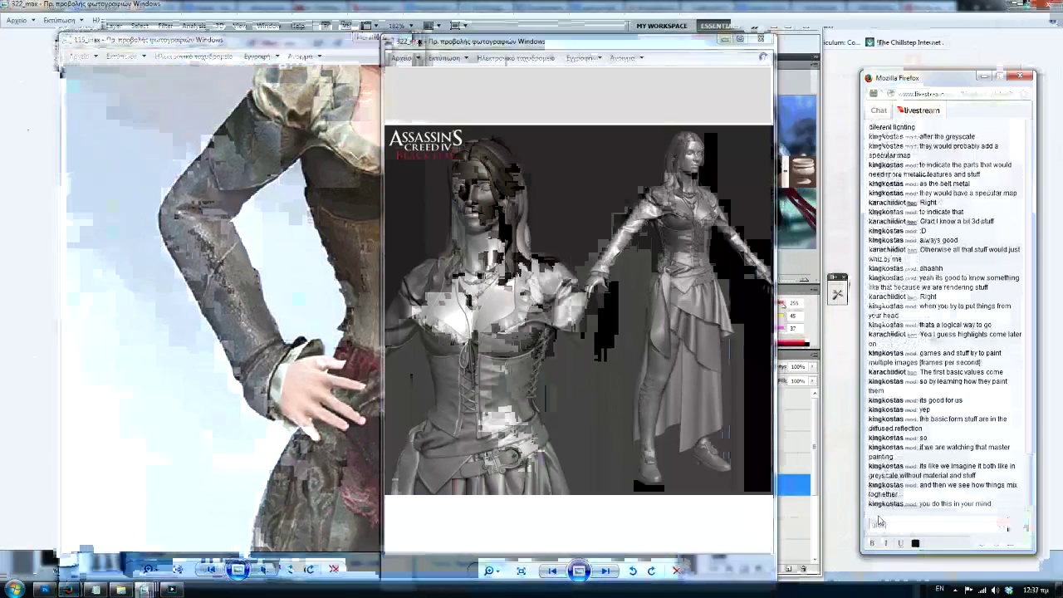
type("thats yu can find sources like these 3d")
type(" modes")
key("Return")
type("which contain ")
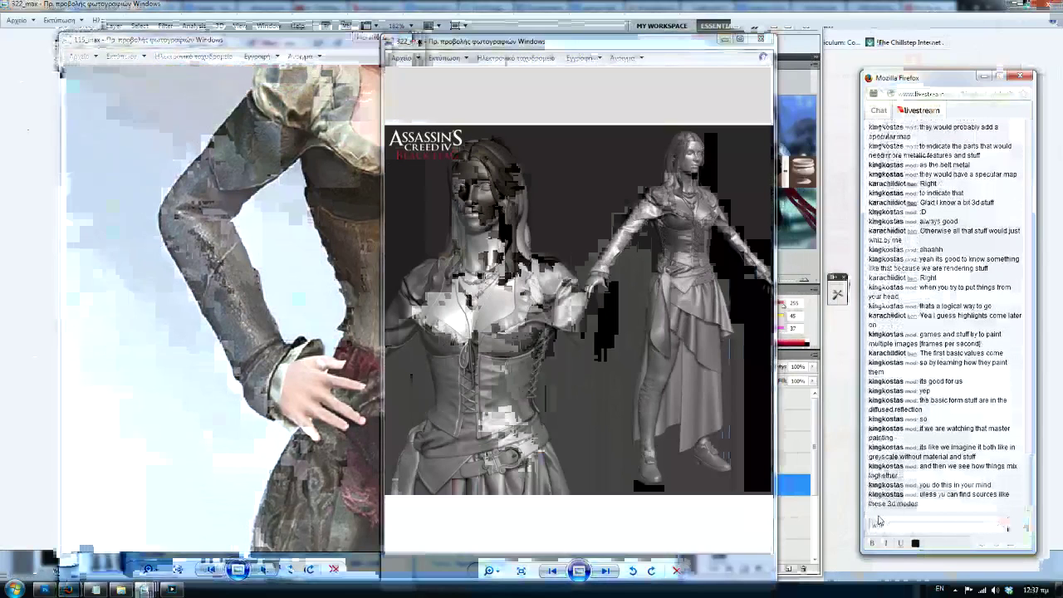
type("both stages")
key("Return")
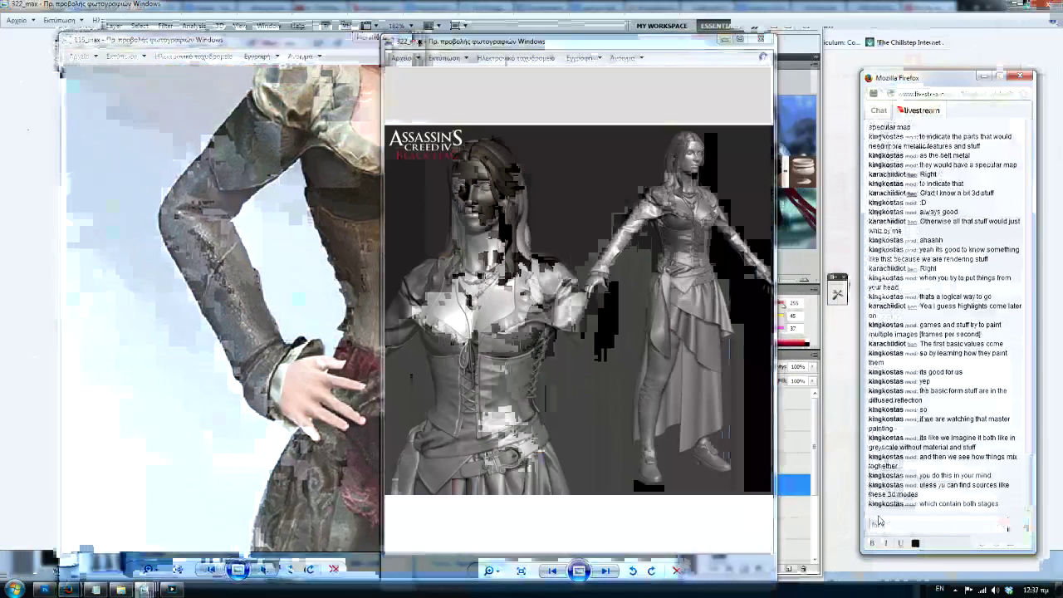
type("for you to research")
key("Return")
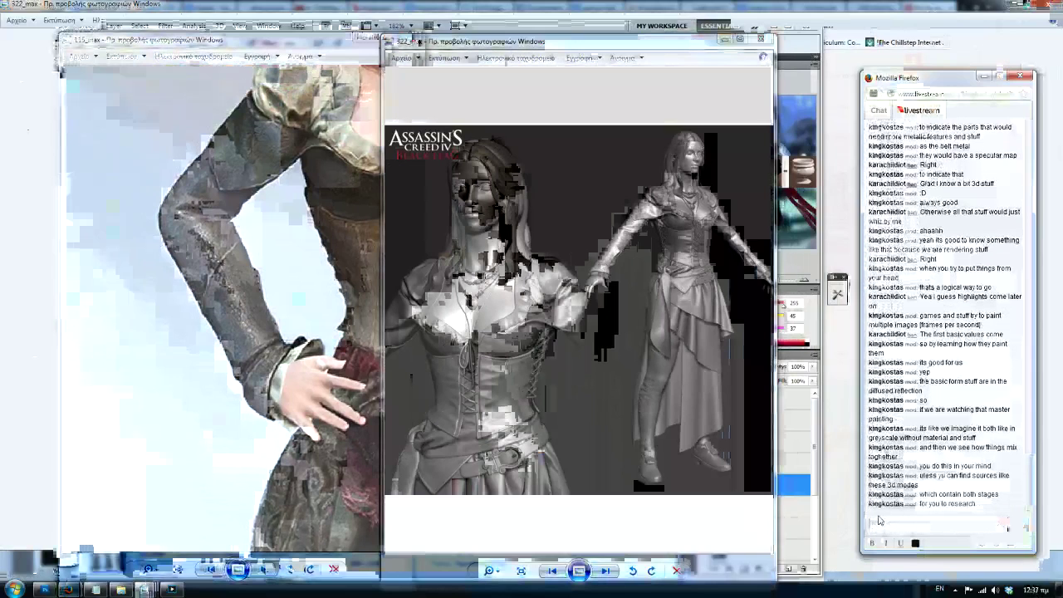
type("I and m")
type("as why I pe")
type("rsonally watc")
type("h a lot of 3d im")
key("Return")
type("Because they")
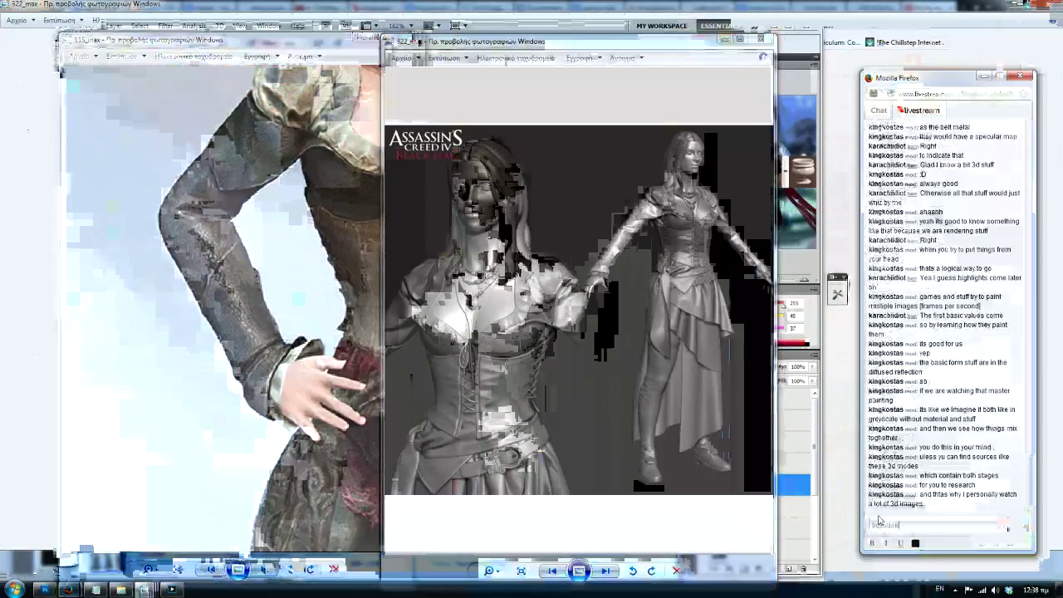
type(" share the stages")
key("Return")
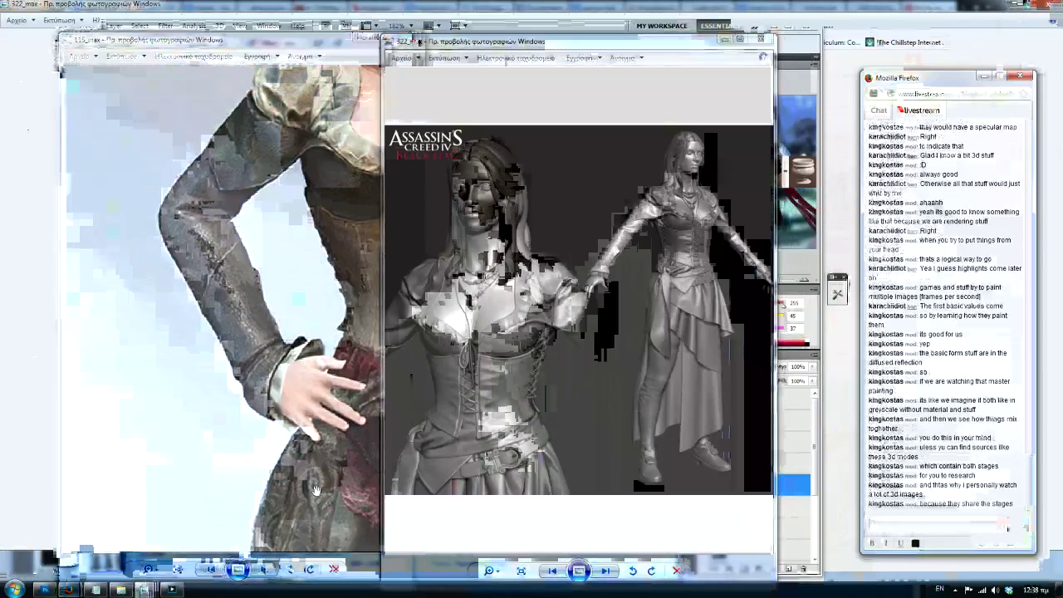
Step: Bring the 3d images folder forward, select 122_max, and scroll through the render thumbnails
left_click(121, 588)
left_click(371, 352)
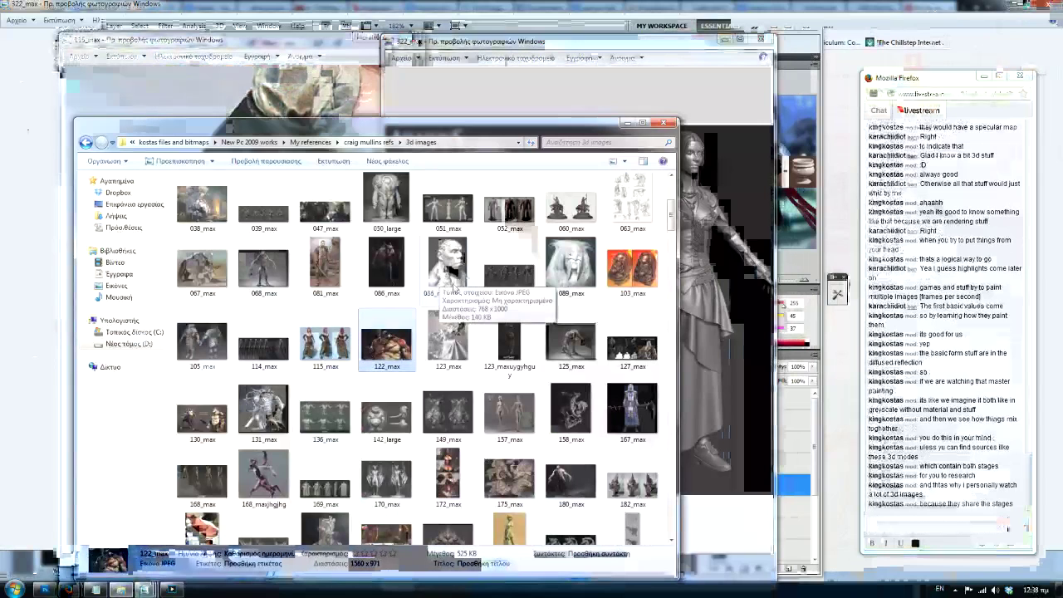
scroll(368, 315, "down", 3)
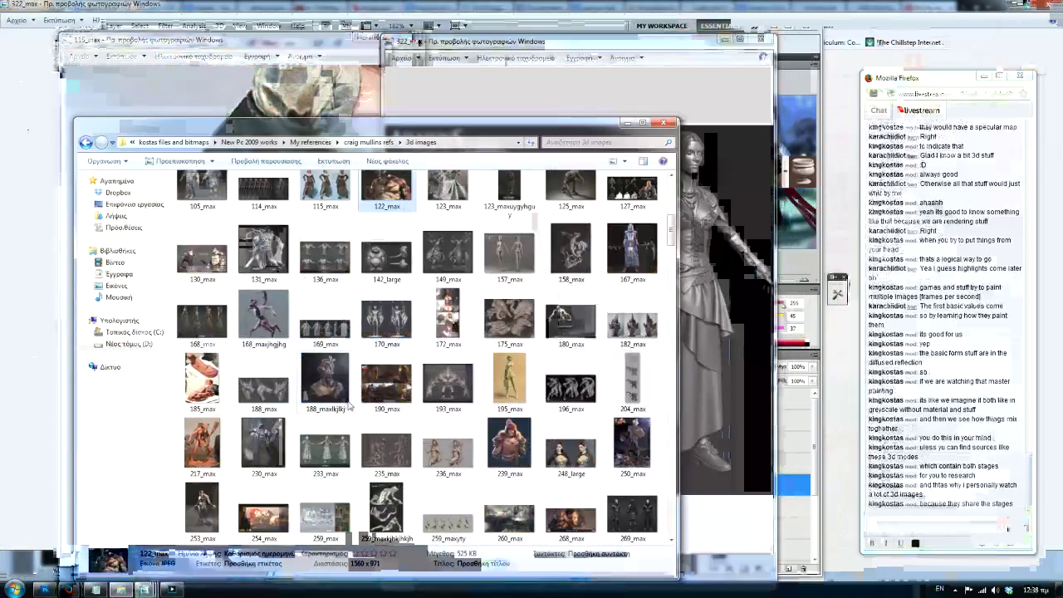
scroll(349, 403, "down", 3)
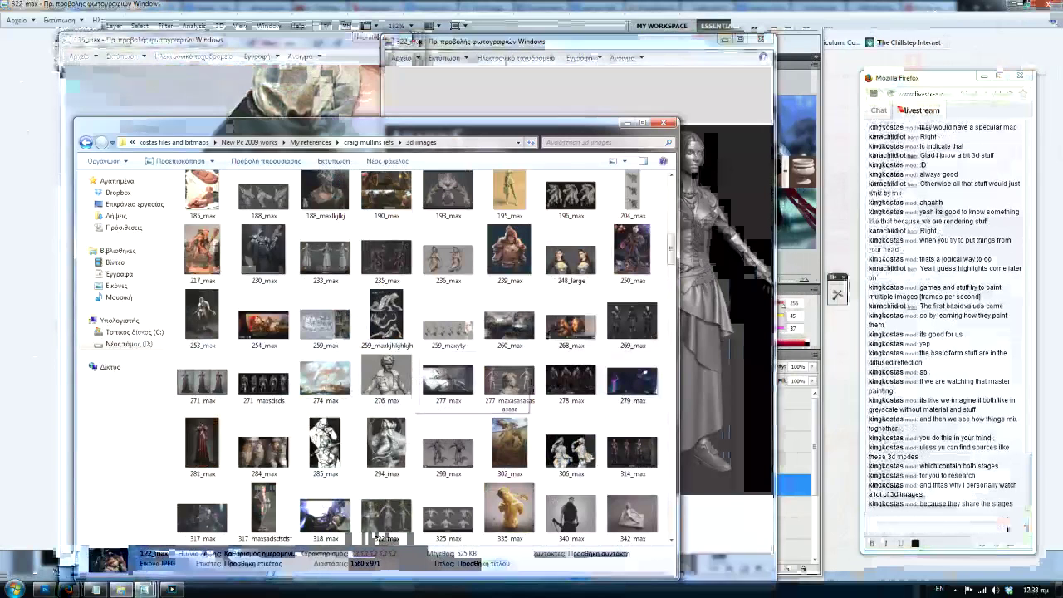
scroll(432, 365, "down", 3)
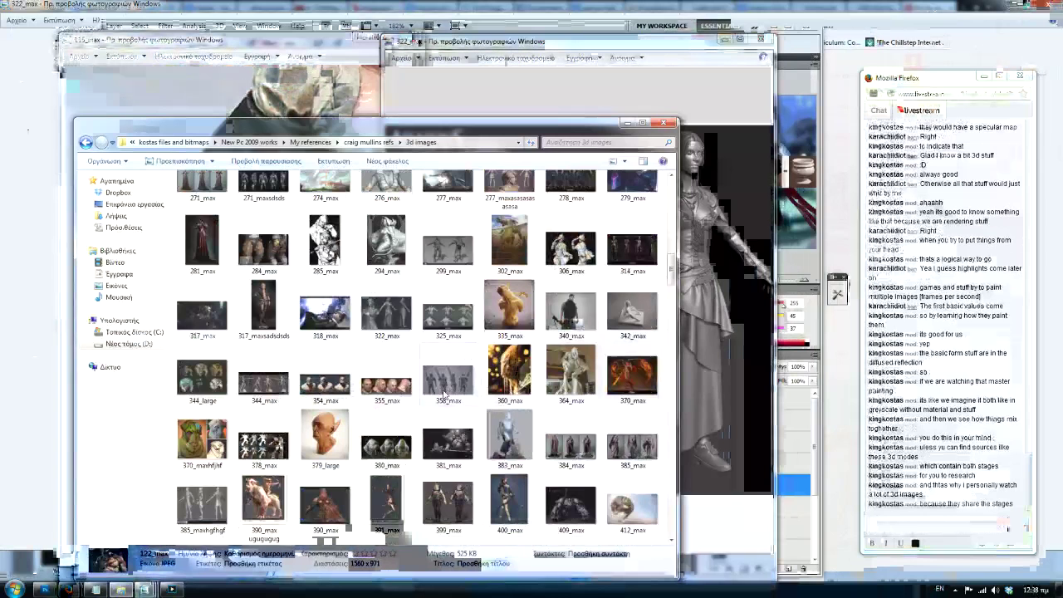
Step: Open 378_max in a restored viewer window and zoom and pan to the coloured creature render
double_click(269, 455)
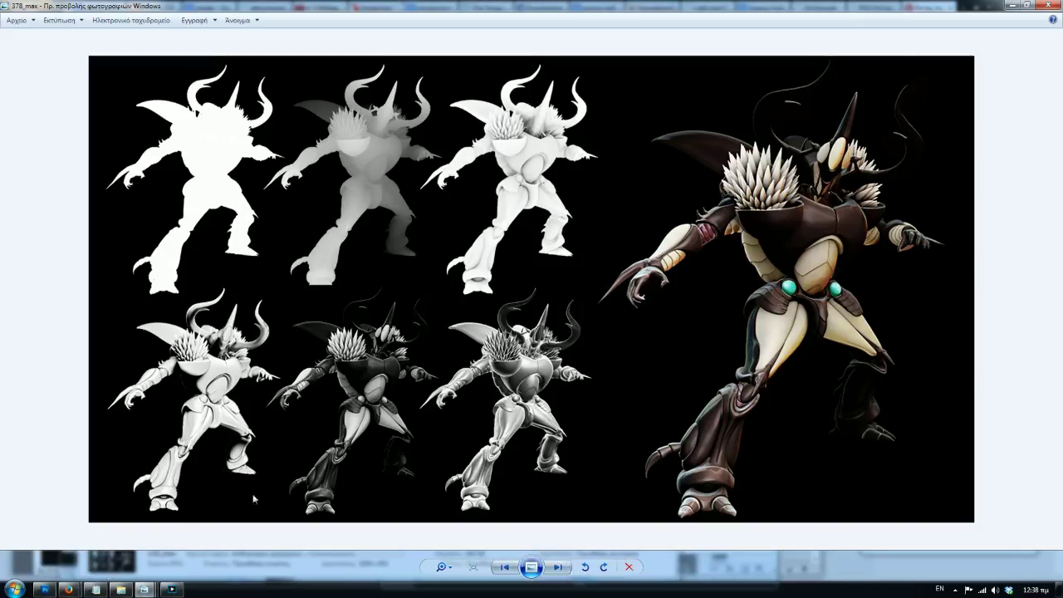
left_click(1027, 6)
scroll(256, 158, "up", 5)
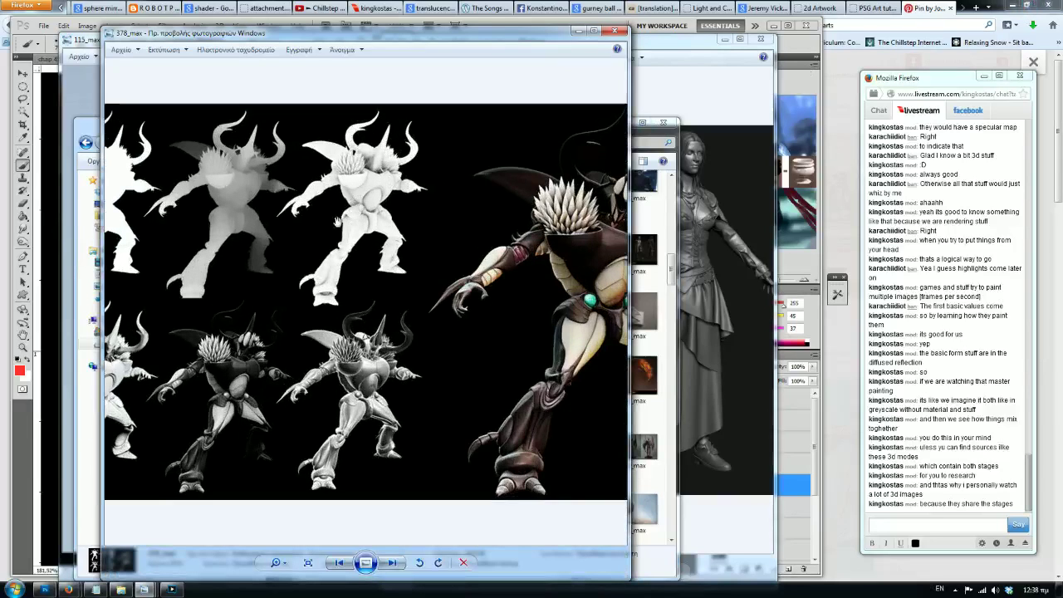
left_click_drag(255, 158, 148, 216)
scroll(510, 240, "down", 5)
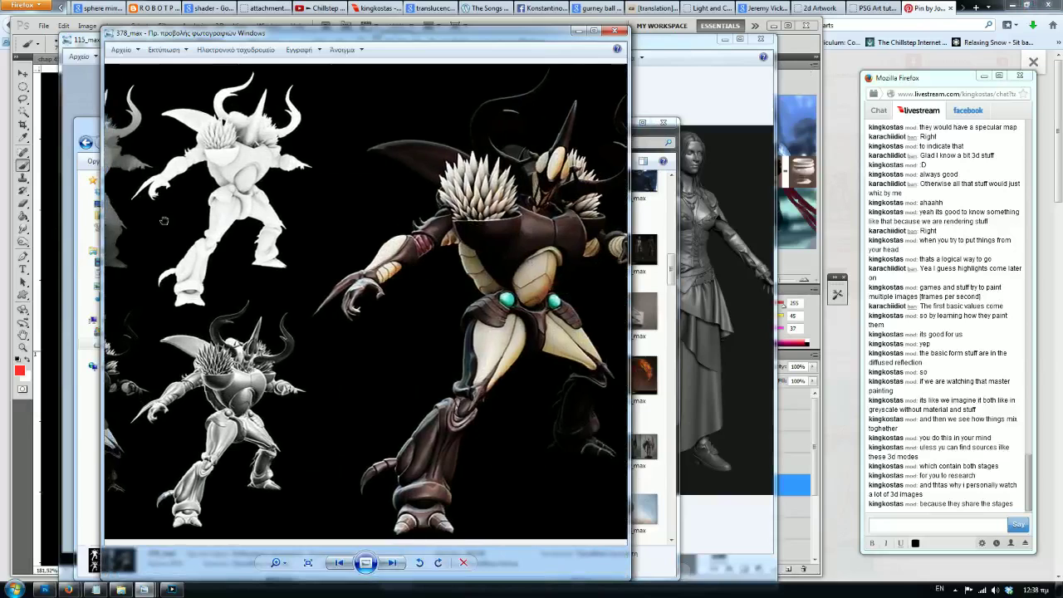
left_click_drag(510, 240, 413, 240)
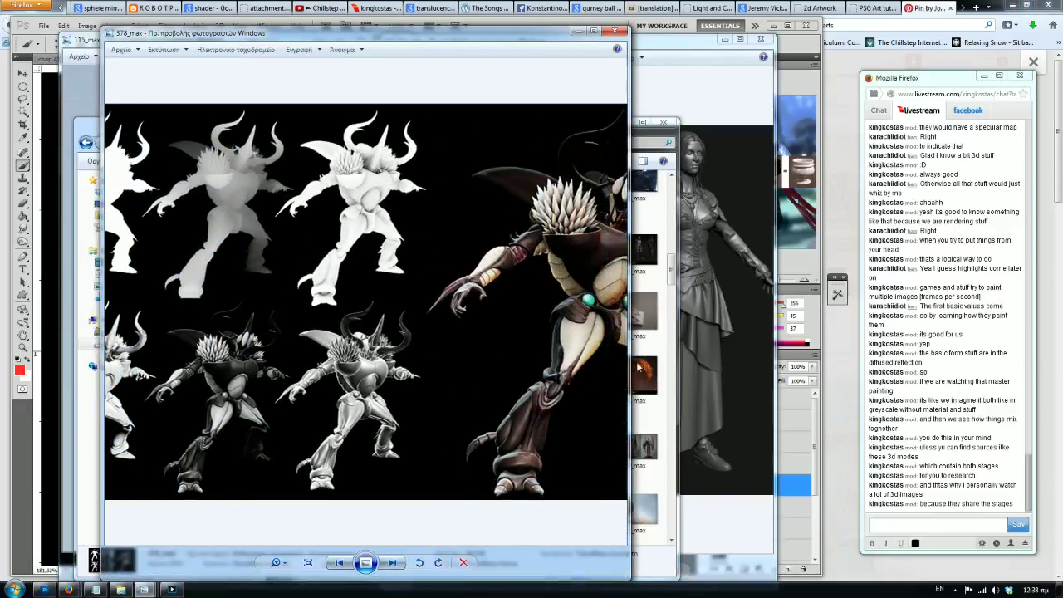
Step: Suggest in chat looking for sources on CGHub and Google as well
left_click(942, 522)
type("in cghub and go")
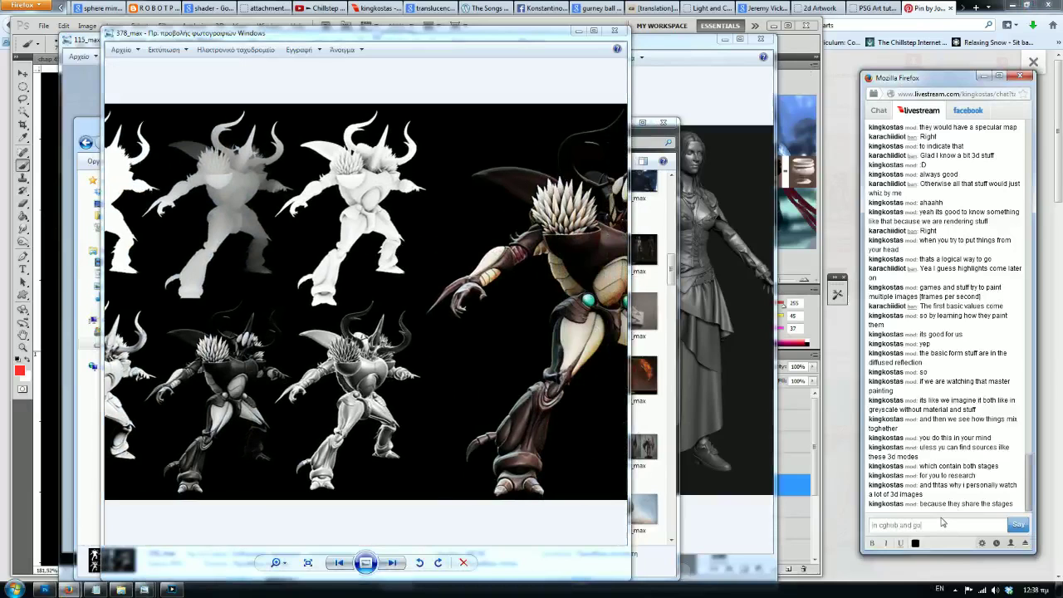
type("ogle as well")
key("Return")
left_click(389, 246)
scroll(386, 237, "up", 3)
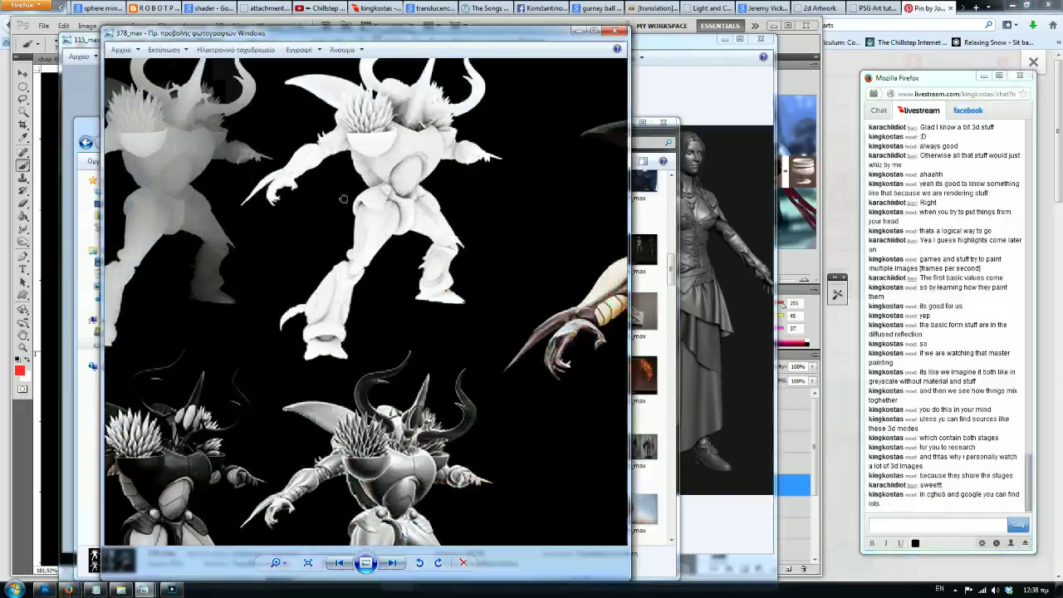
scroll(384, 229, "up", 2)
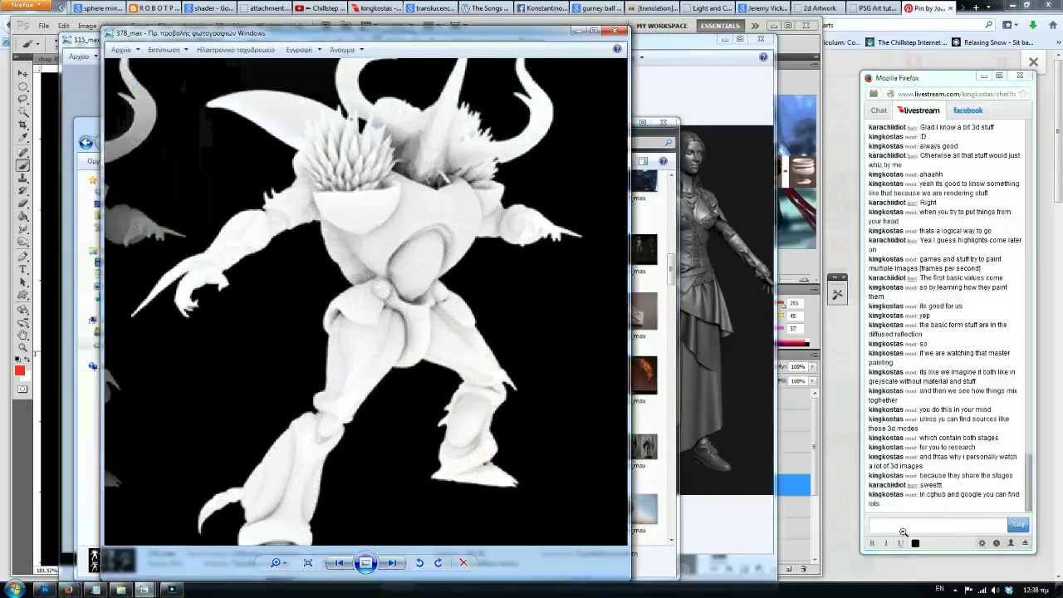
type("this is ")
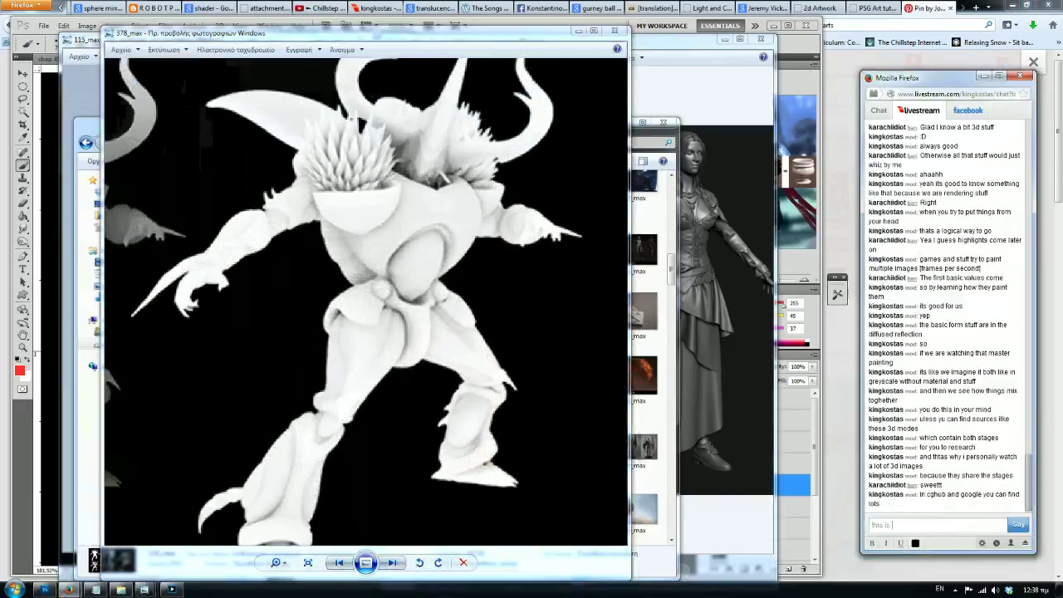
type("only ambient occlusion")
key("Return")
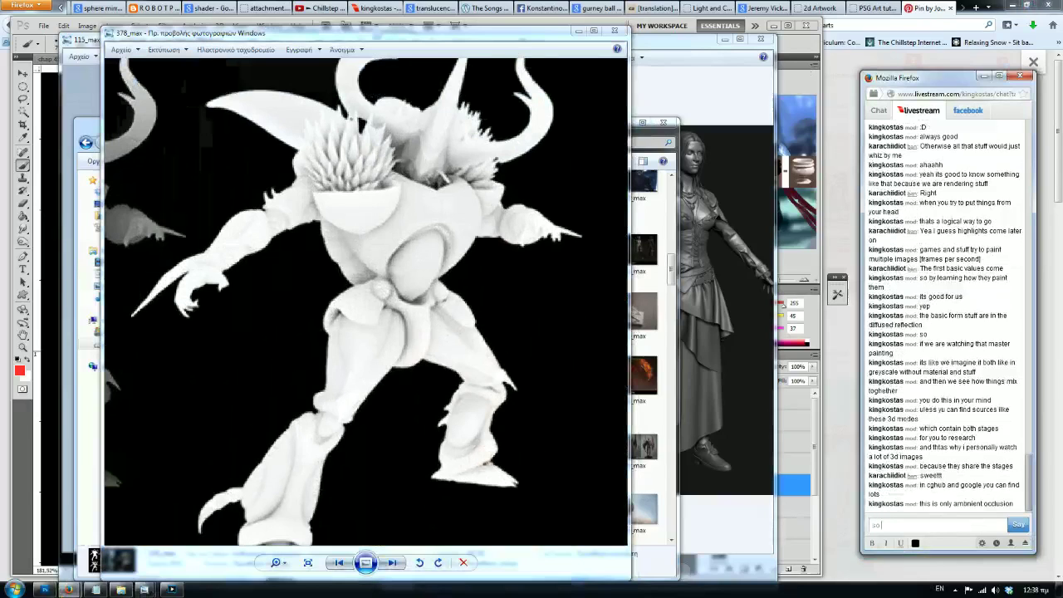
type("where light is occlud")
key("Return")
type("you have dal a lot")
key("Return")
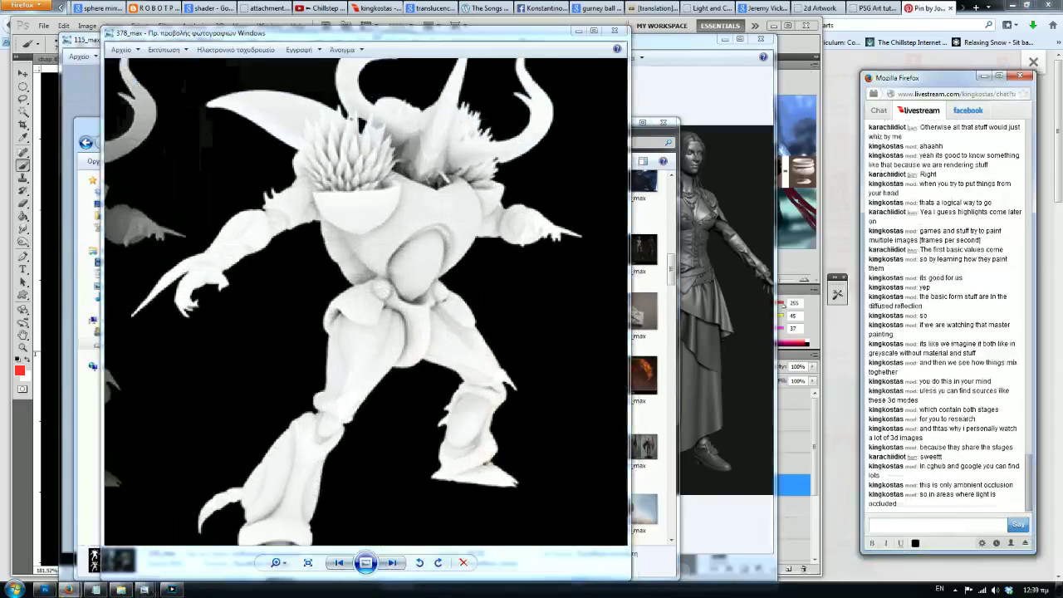
type("in areas where")
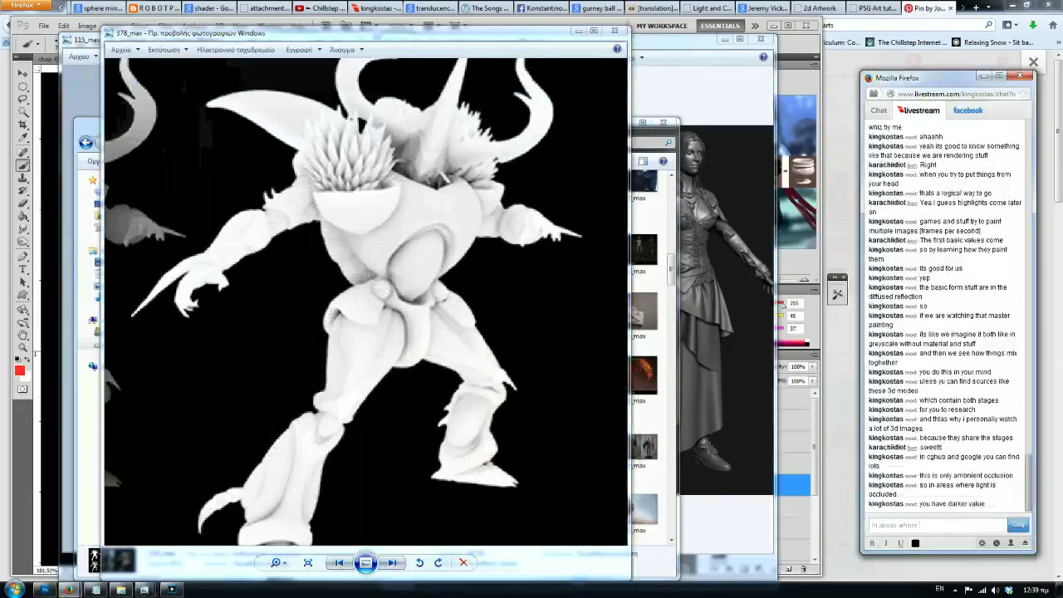
type(" planes are")
type(" exposed to environmn")
type("e")
key("Return")
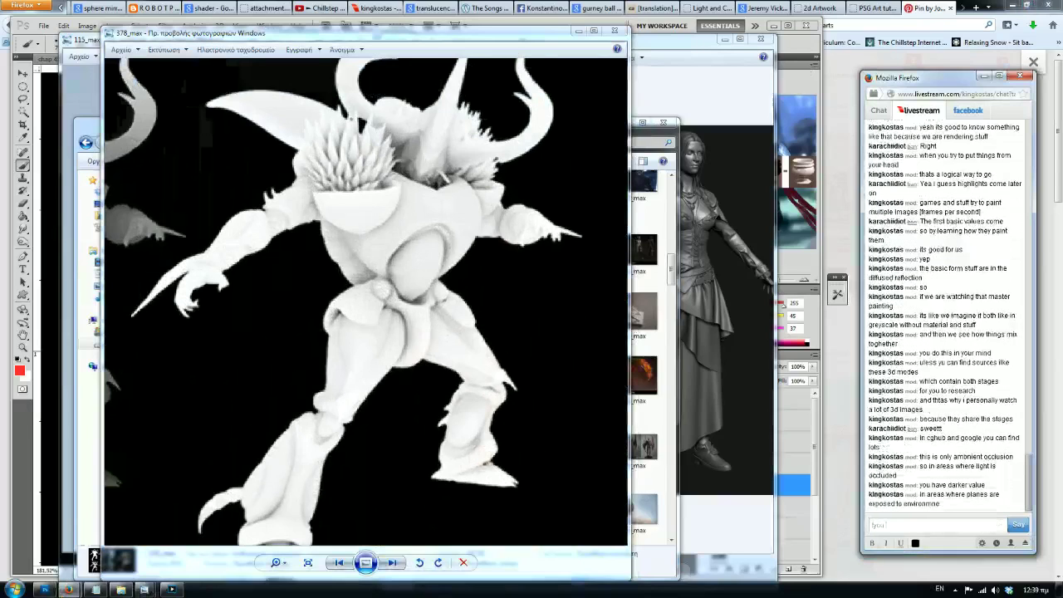
type("you have light value")
key("Return")
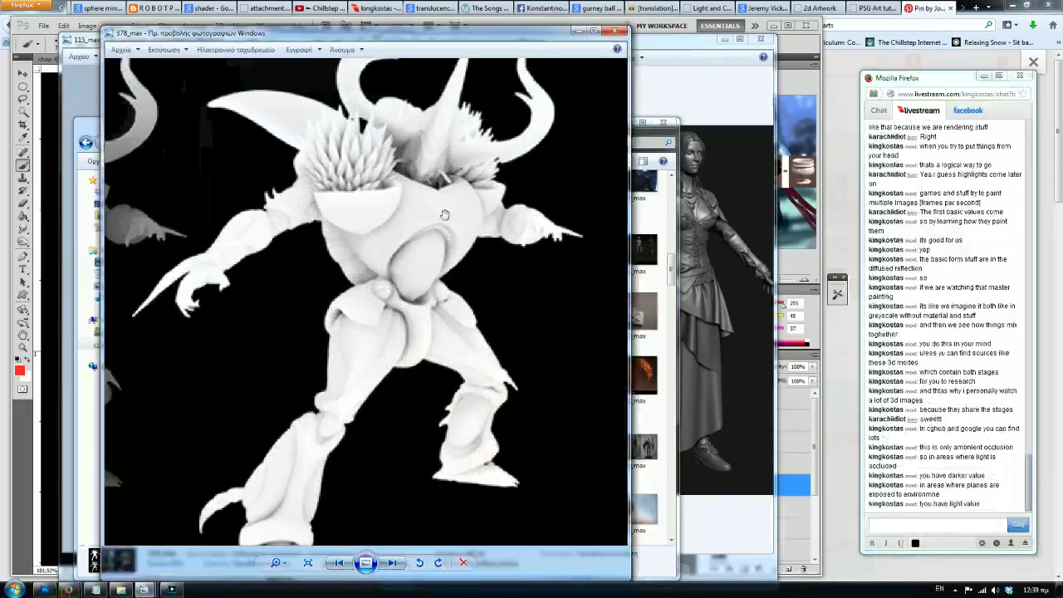
scroll(423, 224, "down", 1)
scroll(414, 222, "down", 3)
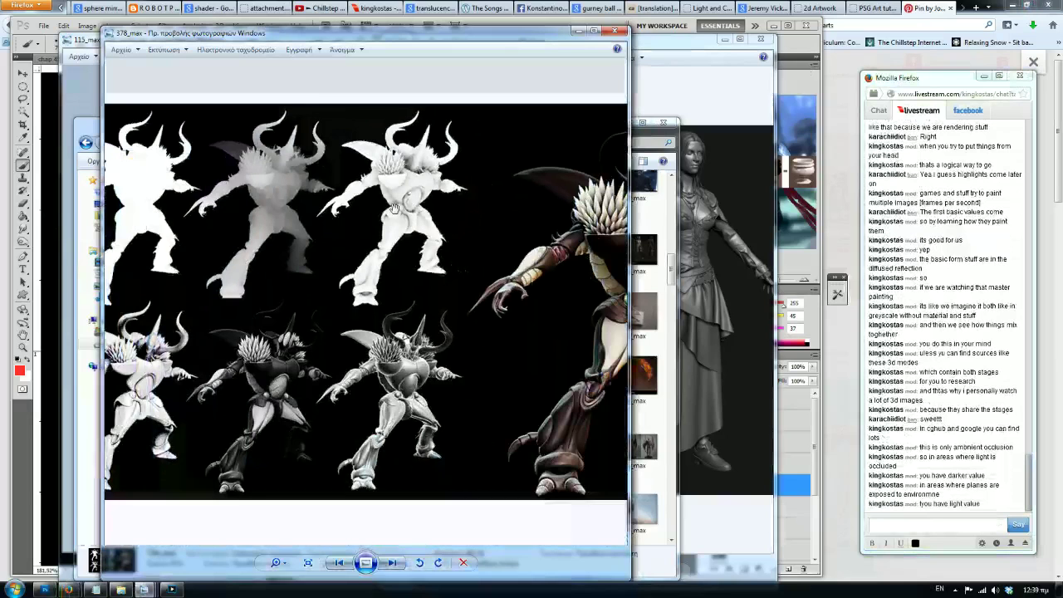
Step: Post 'all these ideas combined' and 'create a realistic image' in the stream chat
scroll(399, 228, "up", 1)
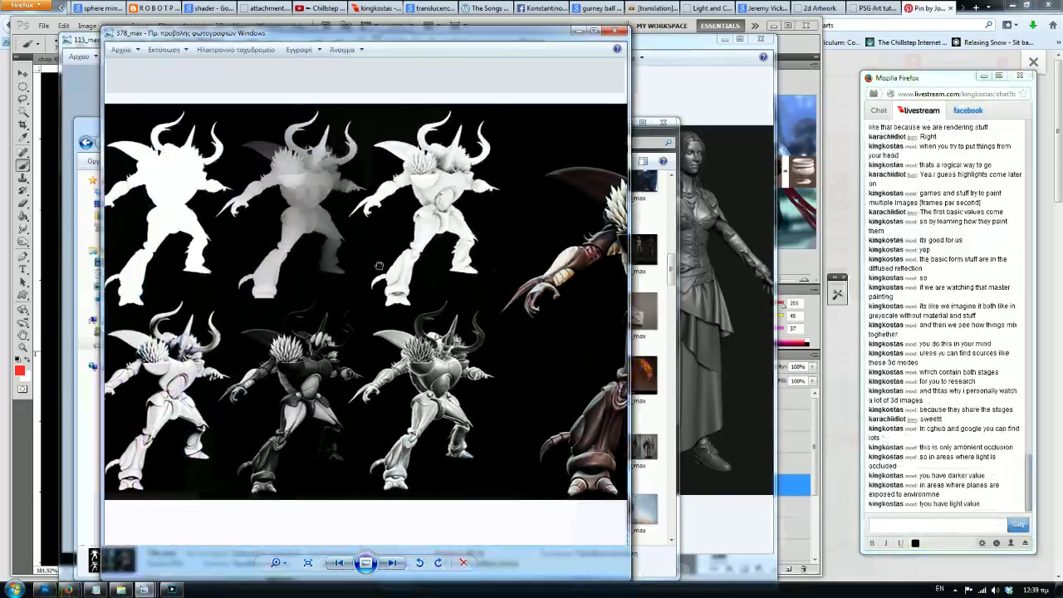
scroll(467, 256, "up", 1)
left_click(928, 524)
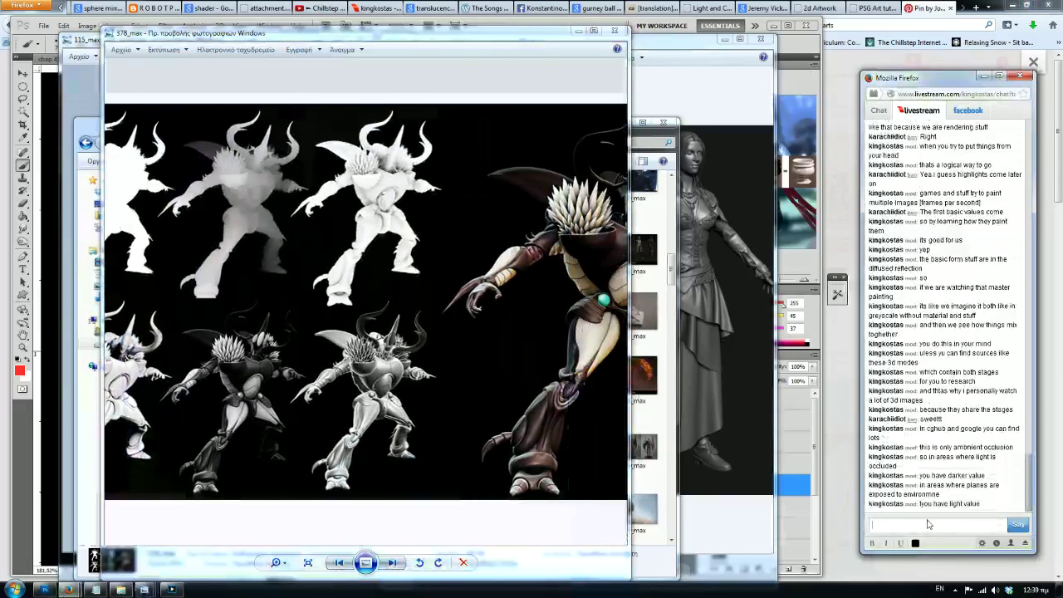
type("all these ideas combined")
key("Return")
type("crea")
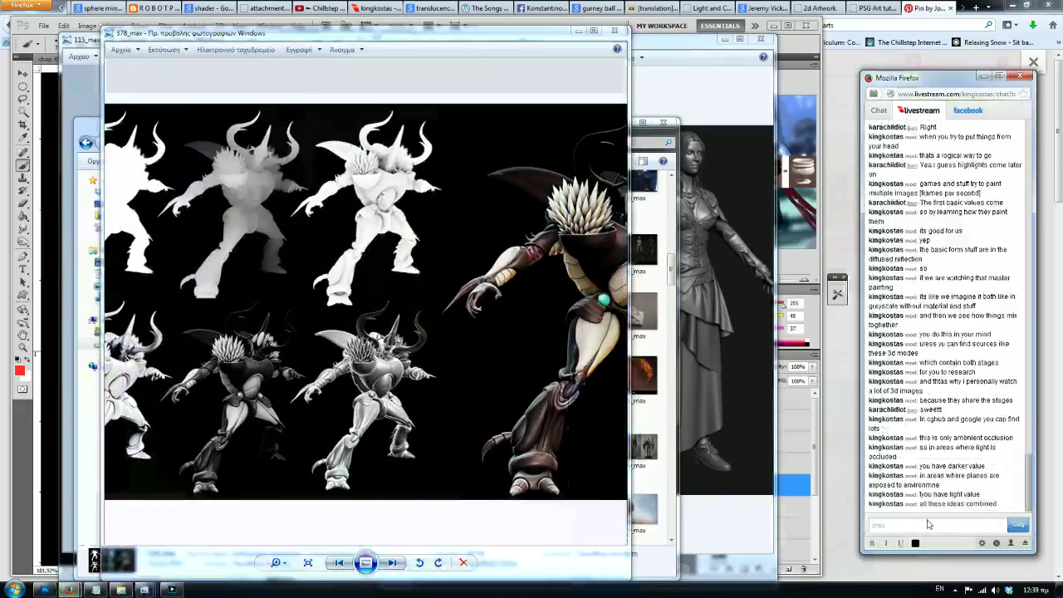
type("te a realistic image")
key("Return")
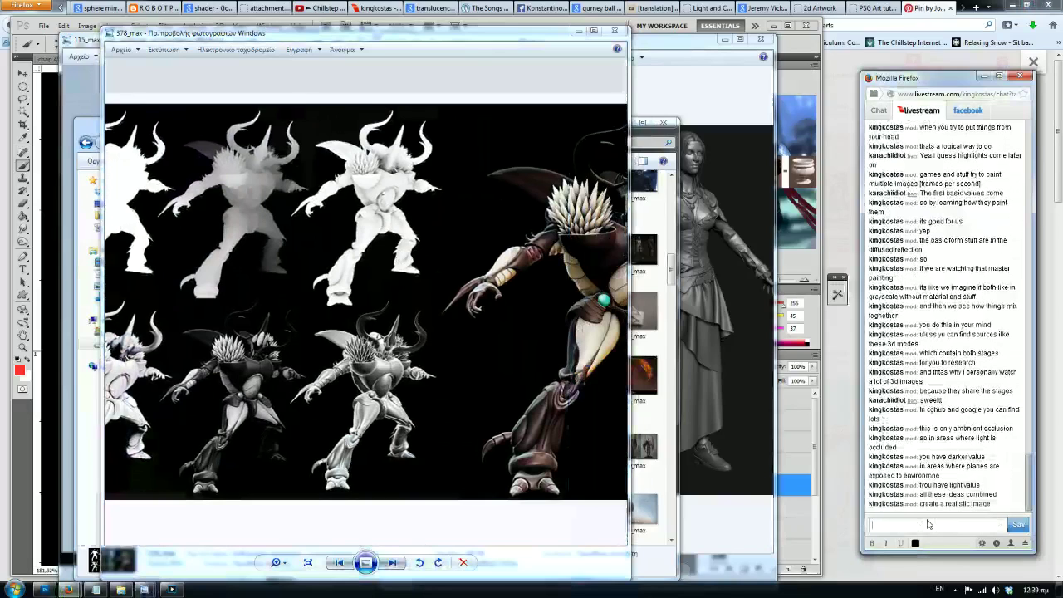
Step: Add that understanding each stage helps realism, then pan the 378_max sheet to show the left figures
type("so the more we understand each stage")
key("Return")
type("the more realistic")
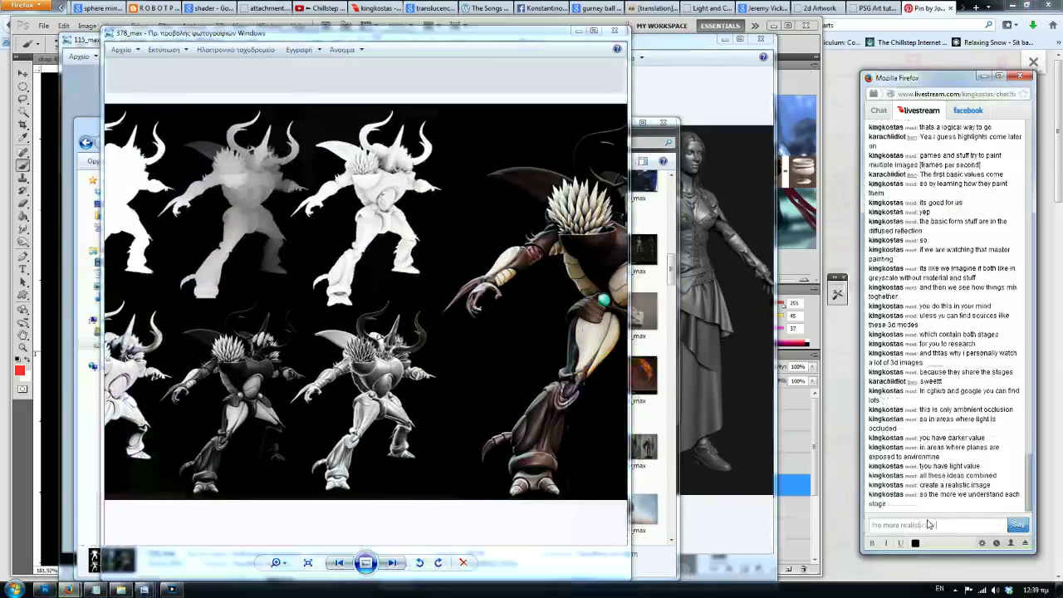
type(" we can p")
key("Return")
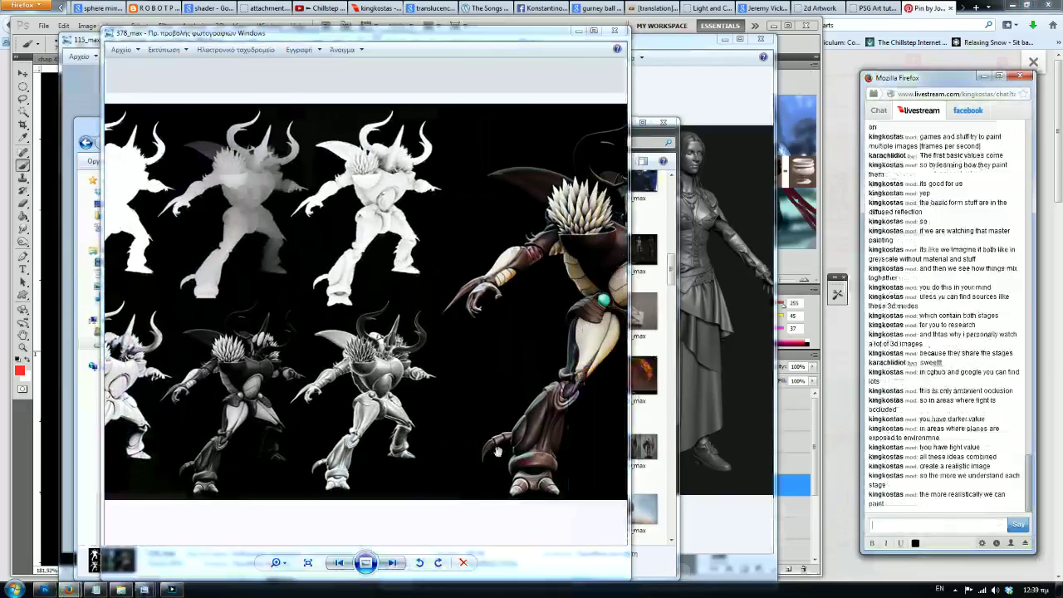
left_click_drag(309, 226, 417, 227)
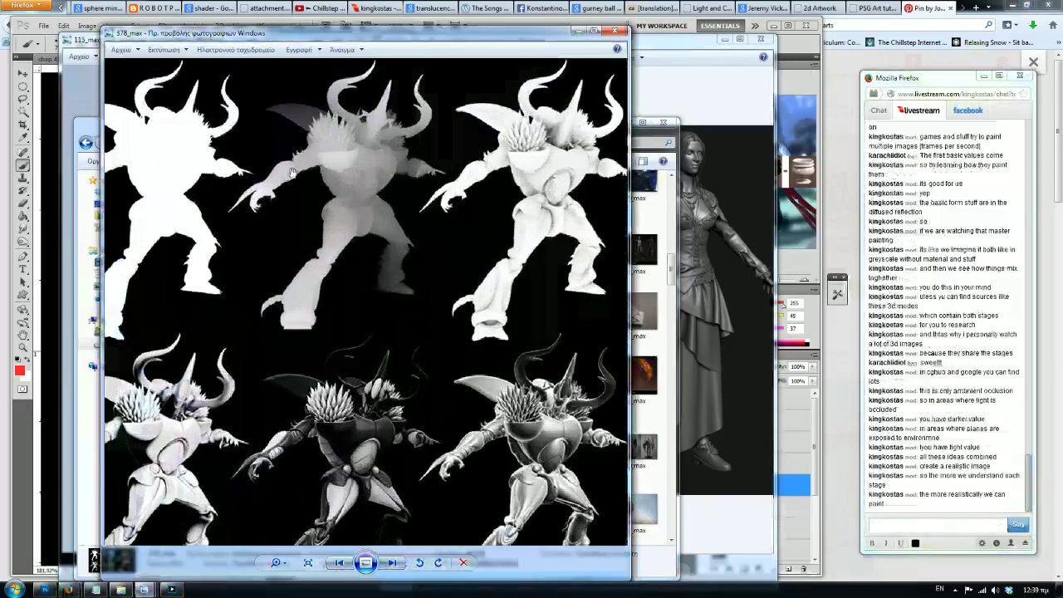
left_click_drag(327, 250, 596, 103)
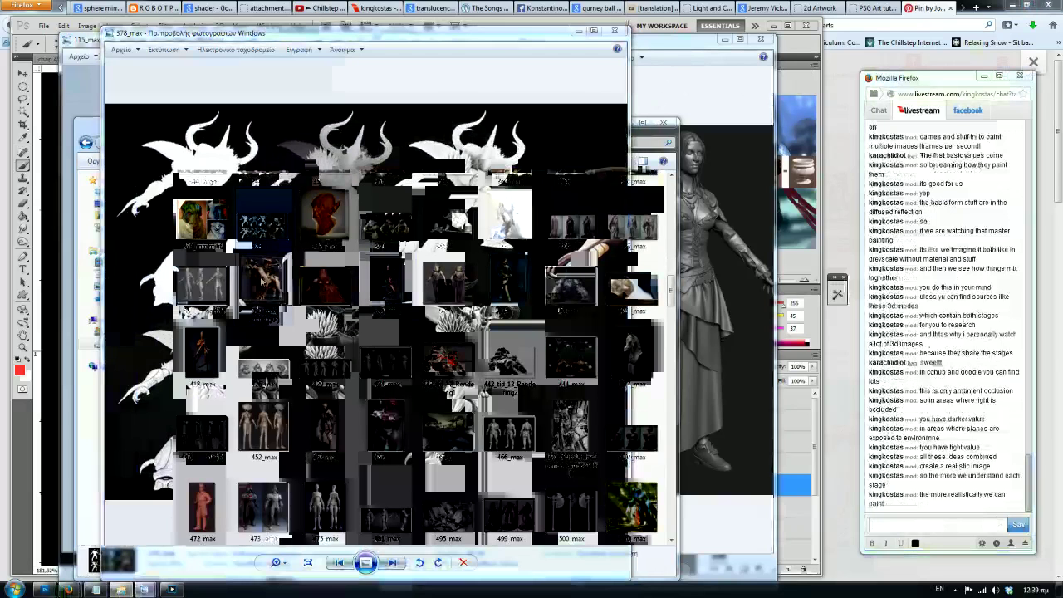
Step: Preview 390_max and the 466_max three-view sculpt full-screen, closing each viewer afterwards
double_click(279, 290)
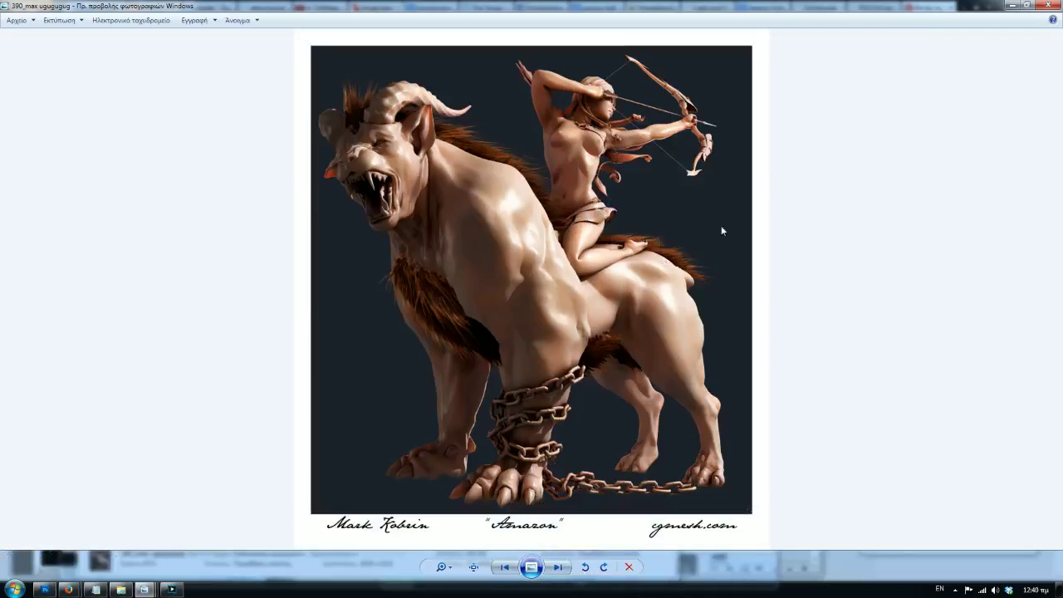
left_click(1046, 6)
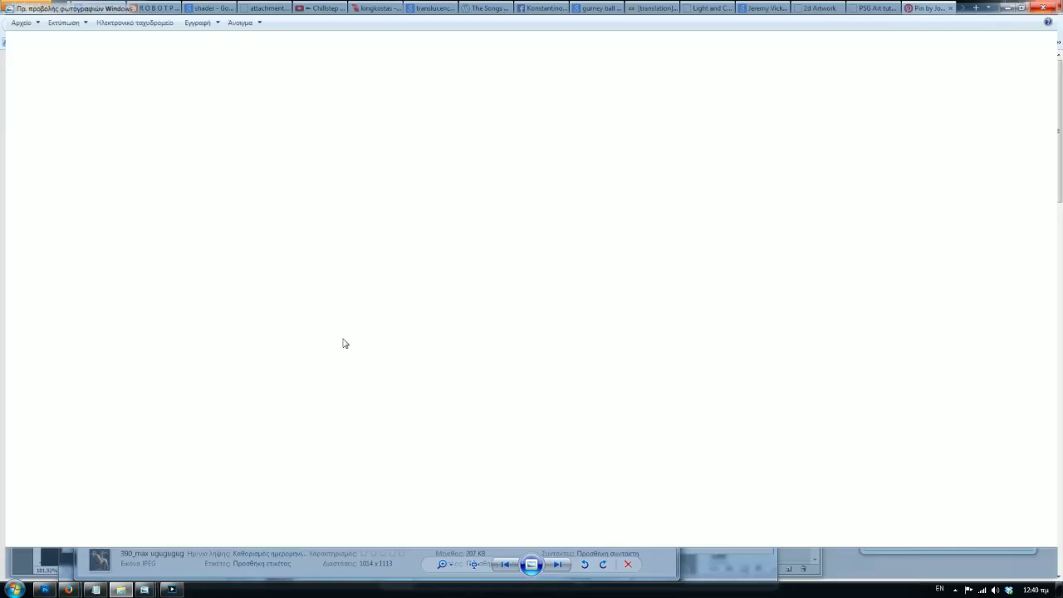
left_click(490, 299)
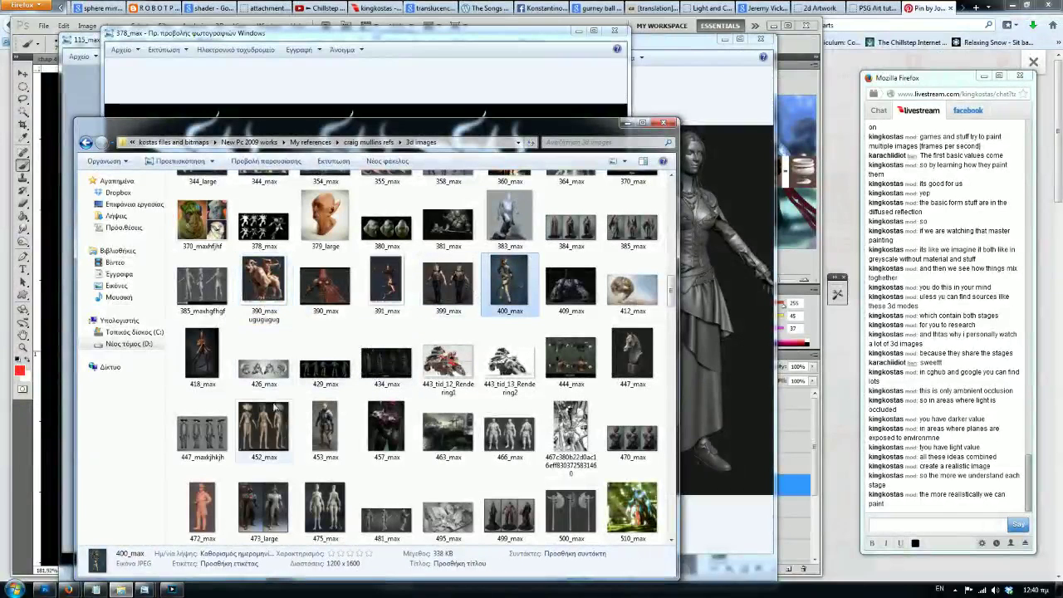
double_click(512, 440)
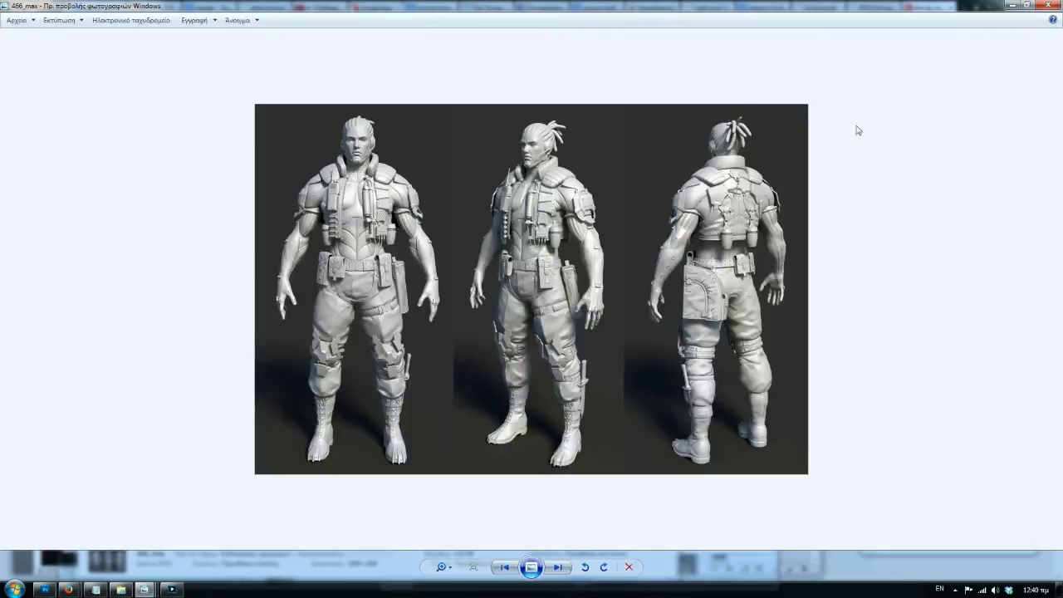
left_click(1044, 5)
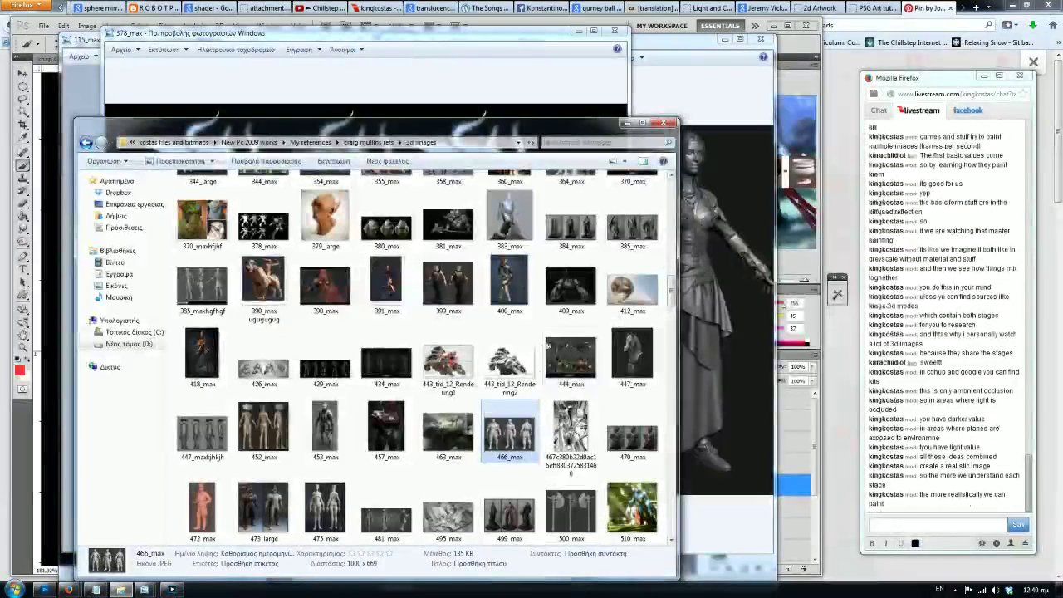
Step: Reply in chat that basic form comes first, then materials, until it becomes 2nd nature
scroll(583, 429, "down", 2)
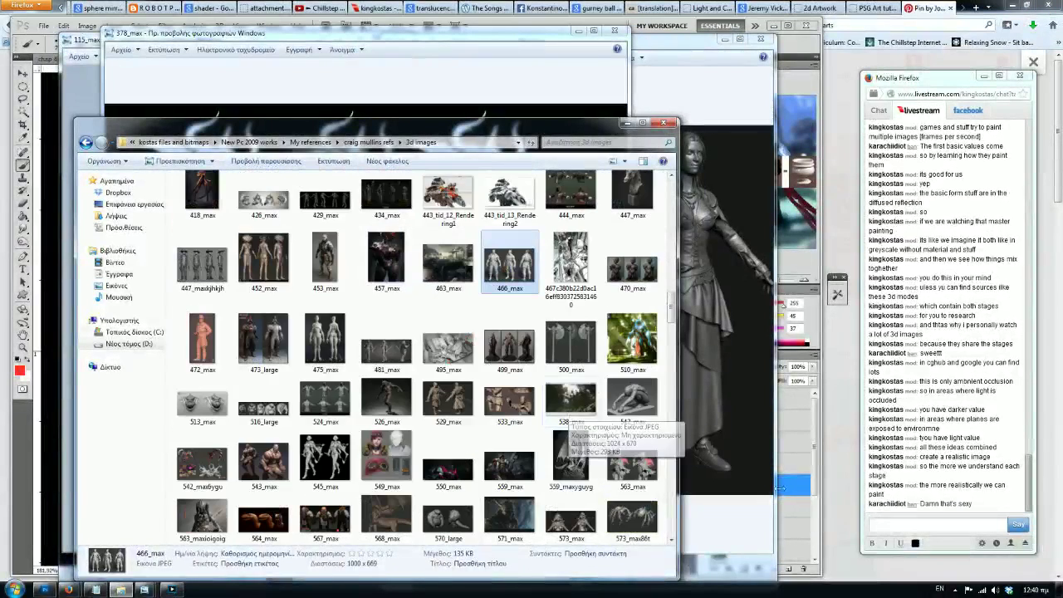
left_click(909, 524)
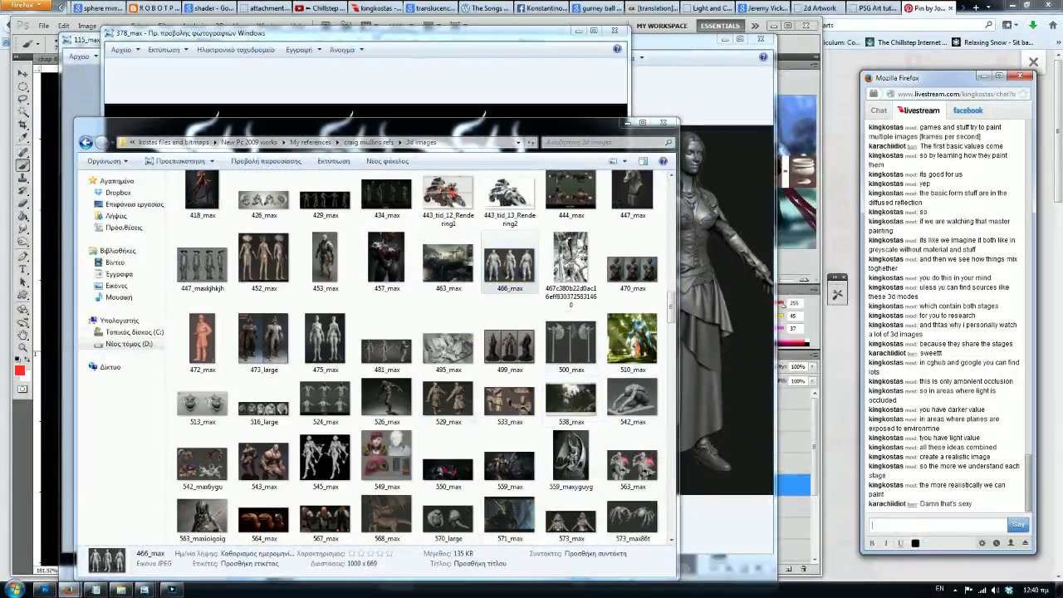
type("the")
type(" basic form can be see")
type("n like that")
key("Return")
type("then we")
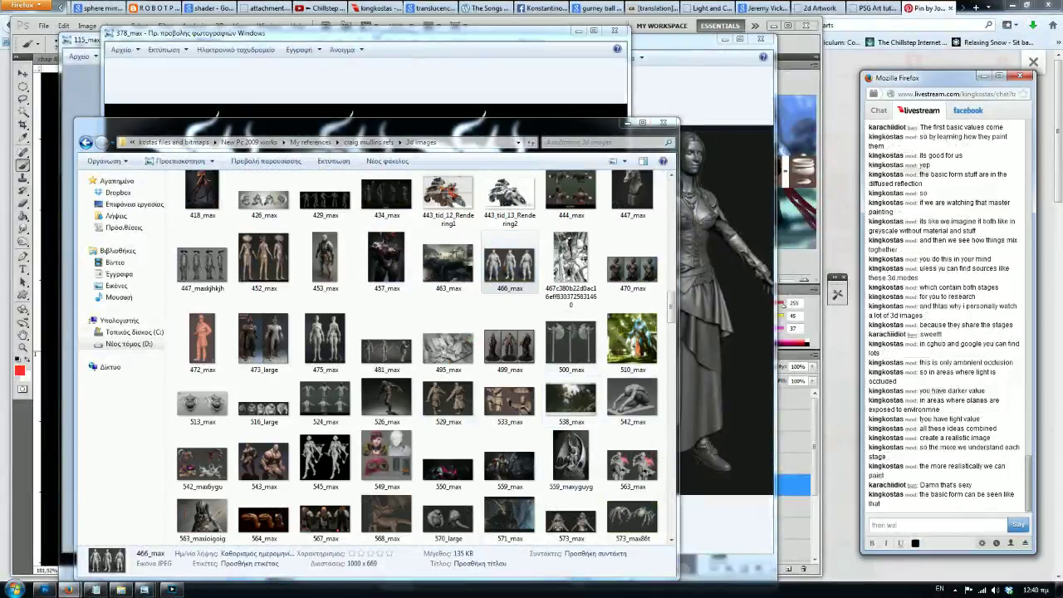
key("BackSpace")
key("BackSpace")
type("you add materials and stuff")
key("Return")
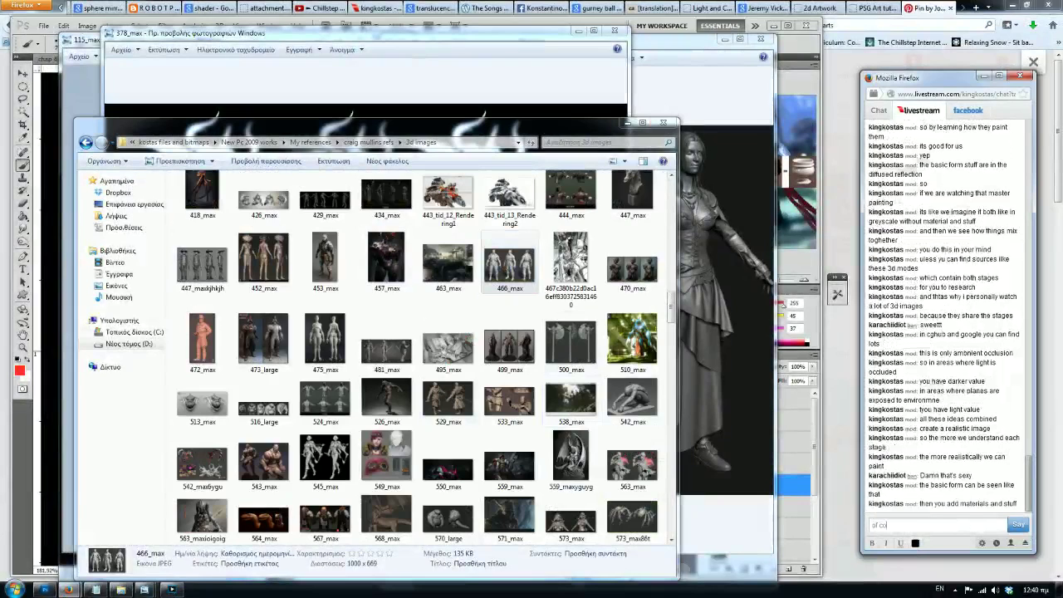
type("of course at some point")
type(" these thoughts become")
type(" 2nd natur")
type("e")
key("Return")
Step: Add chat replies about still struggling when going directly with colour, but improving later
type("so")
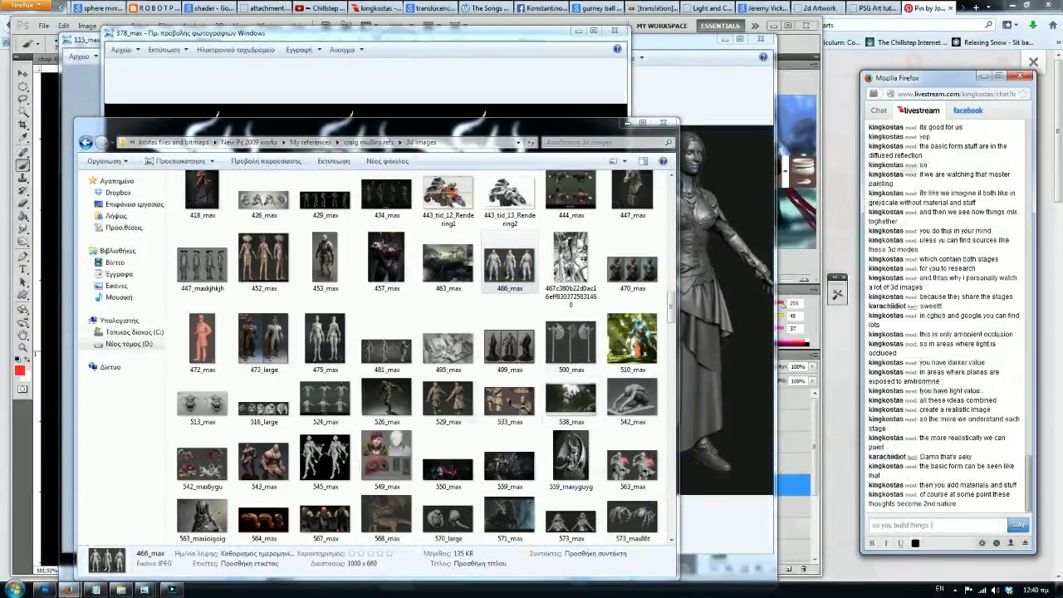
key("Return")
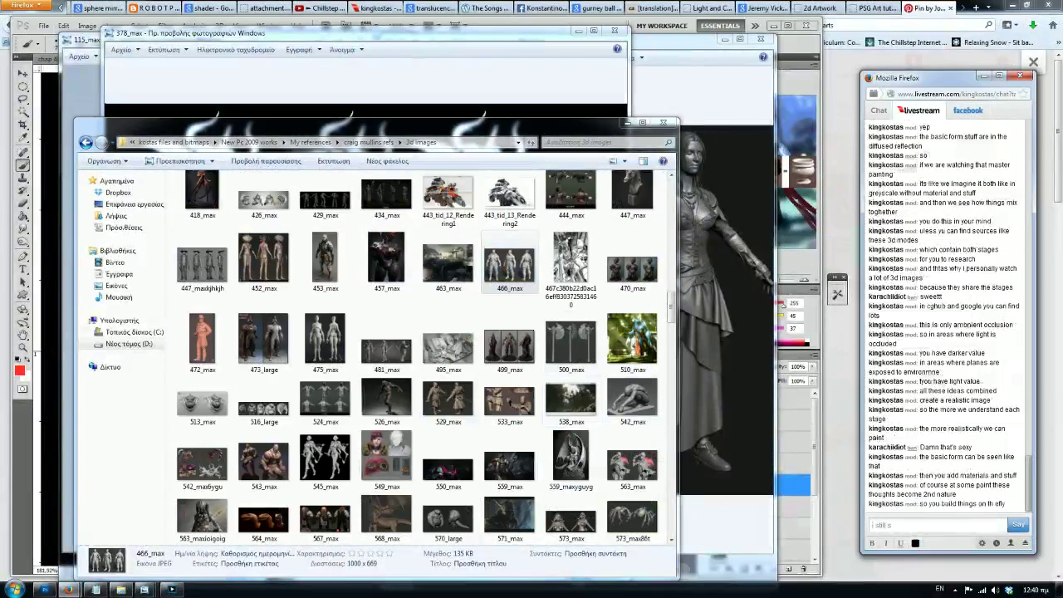
type("i still struggle with it when going")
type(" with color de")
type("rectly")
key("Return")
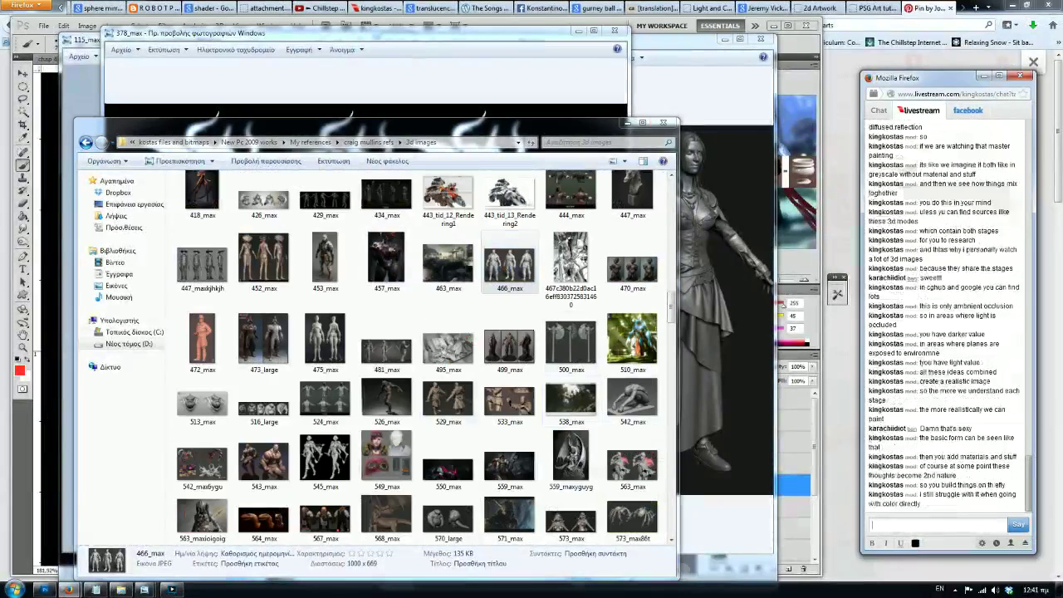
type("sooner or la")
type("ter th")
type("me thin")
type("gs will becom 2nd nature and wi")
type("ll be ab")
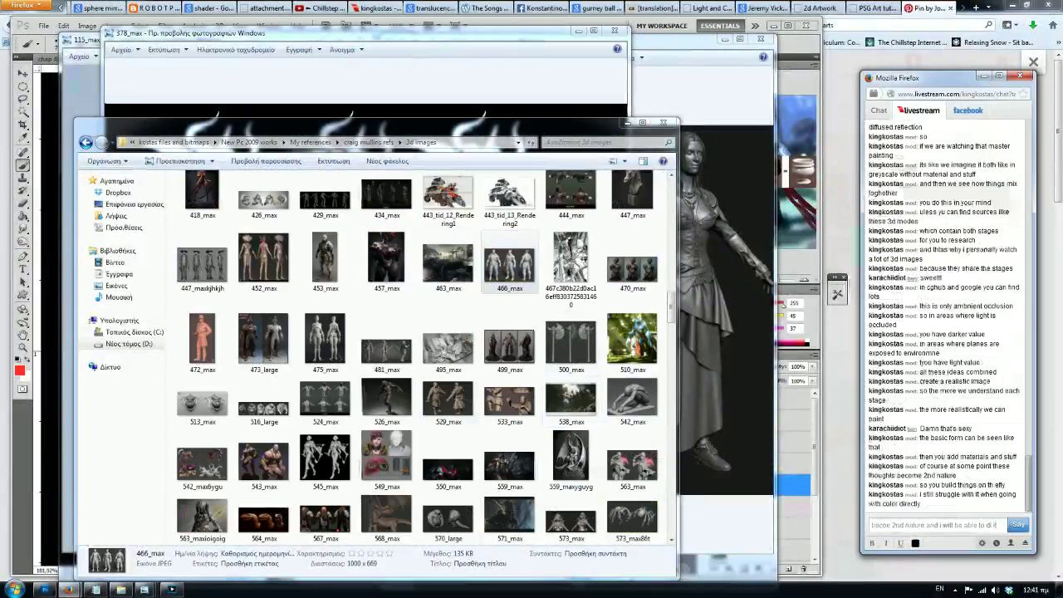
type("le to do it")
key("Return")
Step: Browse down the 3d images folder, viewing 839_max full-screen, until Display sheet is reached
left_click(443, 393)
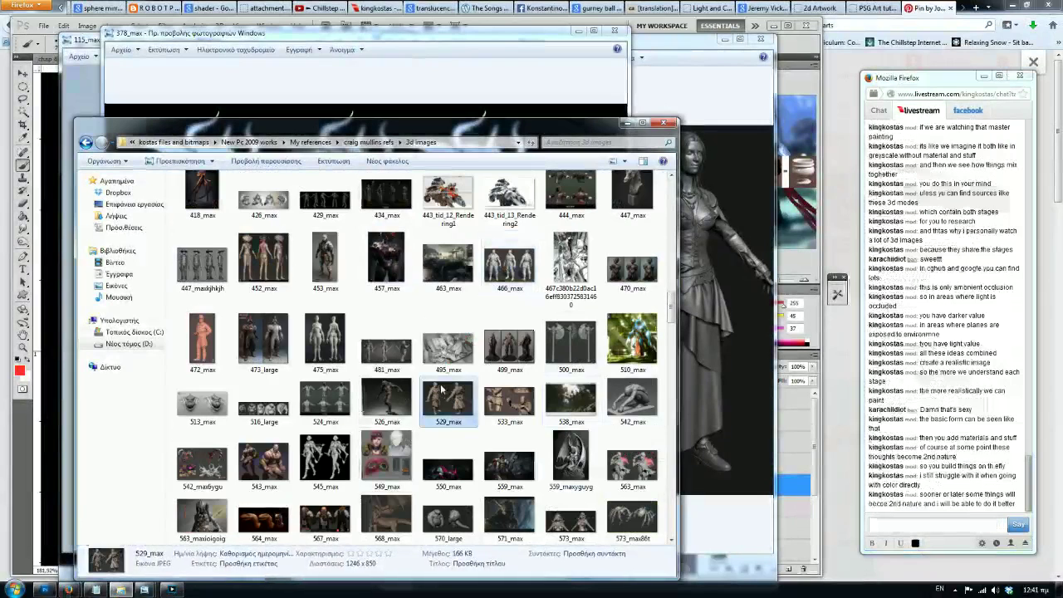
scroll(379, 312, "down", 3)
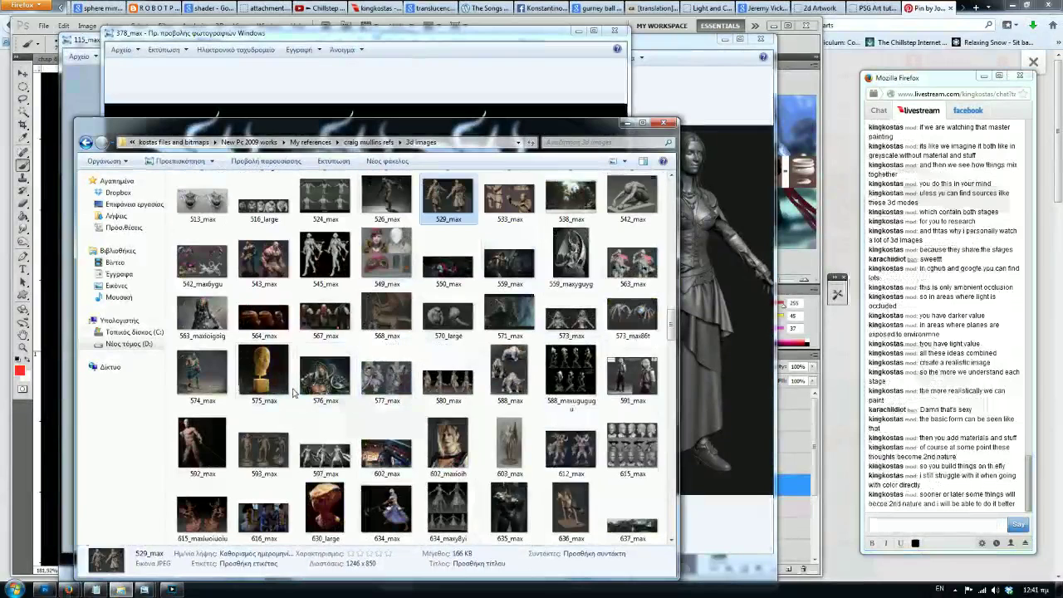
scroll(499, 409, "down", 3)
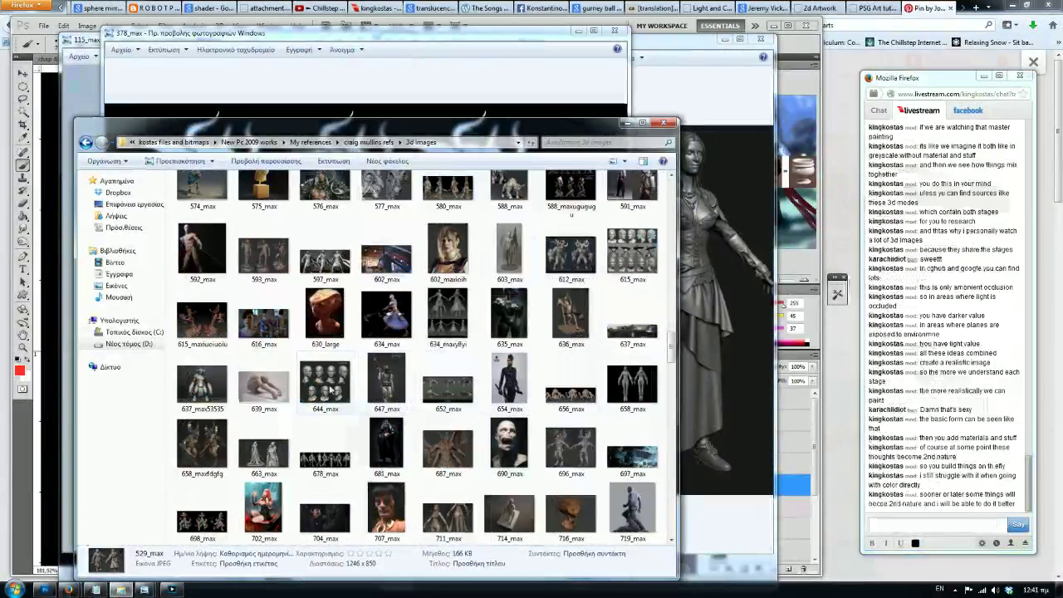
scroll(332, 411, "down", 3)
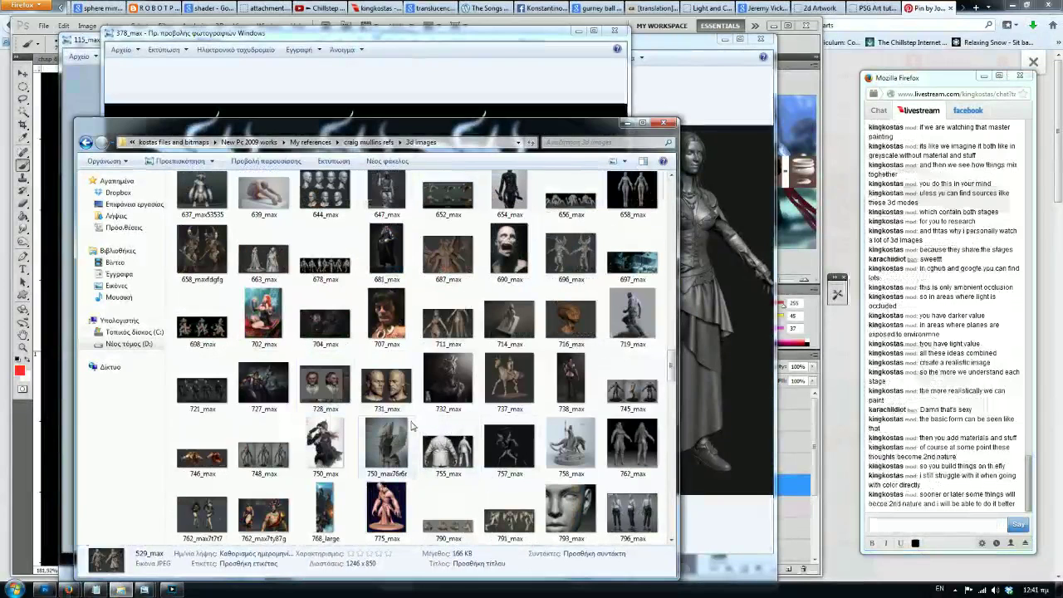
scroll(420, 426, "down", 3)
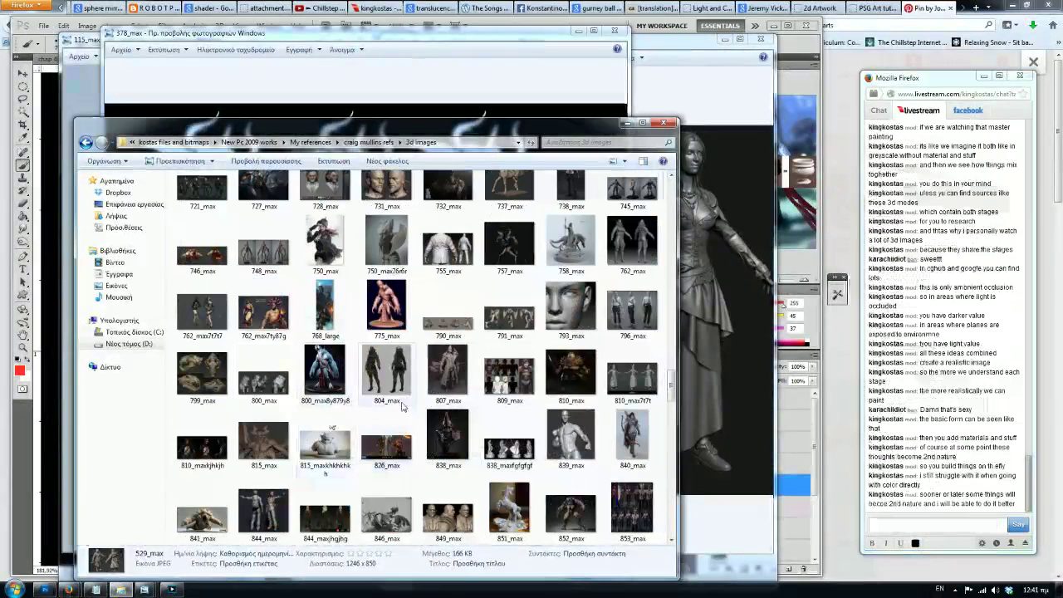
scroll(436, 413, "down", 3)
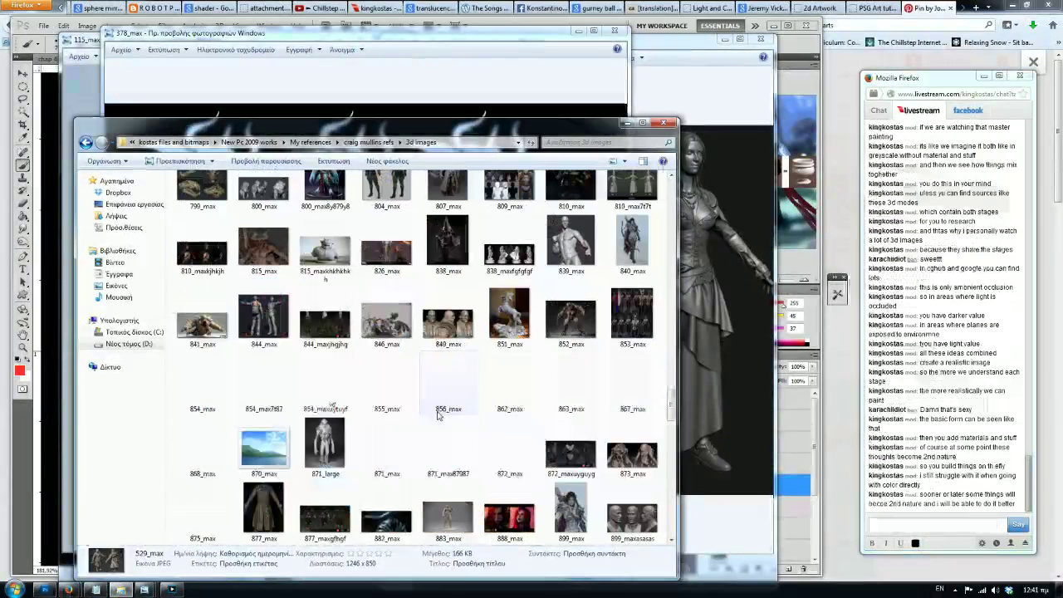
double_click(578, 248)
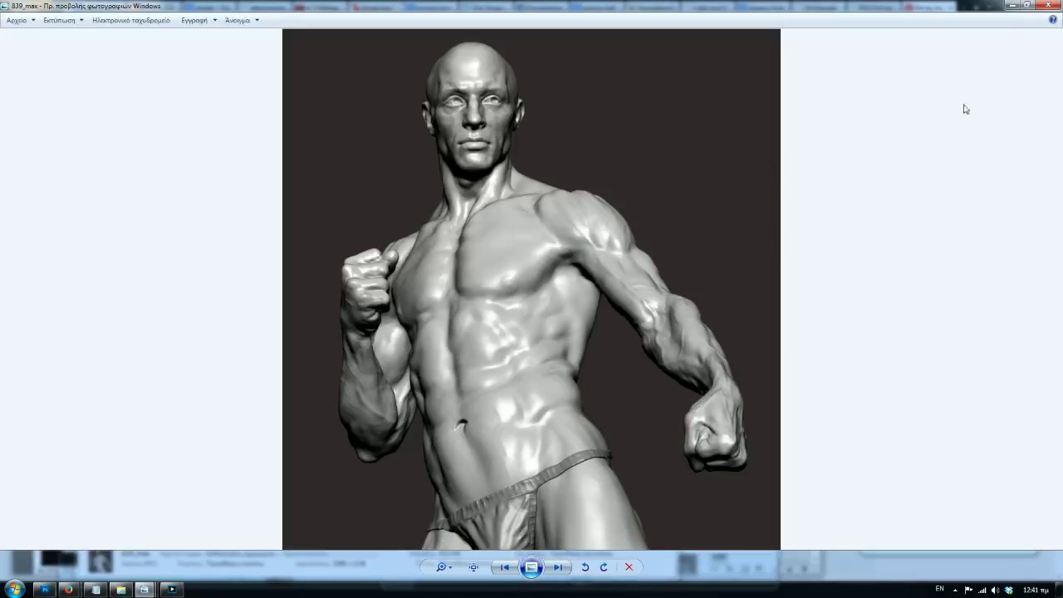
left_click(1056, 7)
left_click(571, 456)
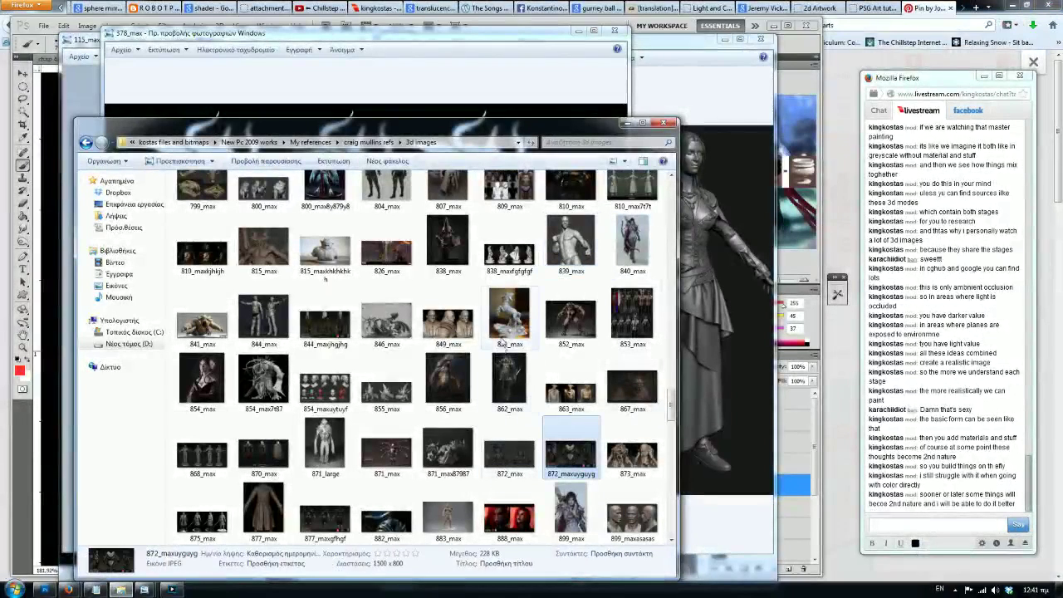
scroll(506, 345, "down", 3)
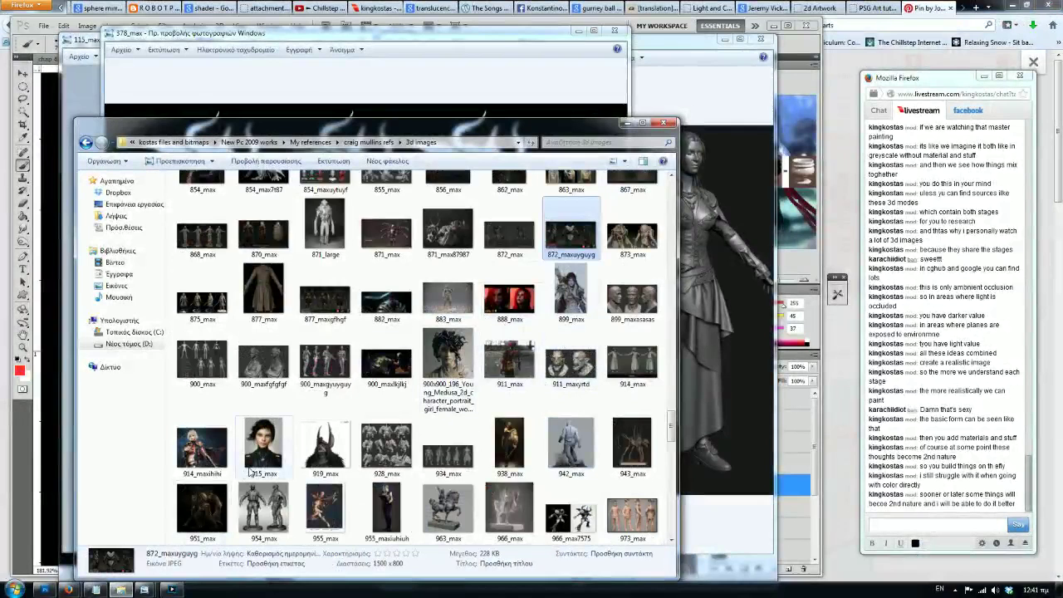
scroll(455, 398, "down", 3)
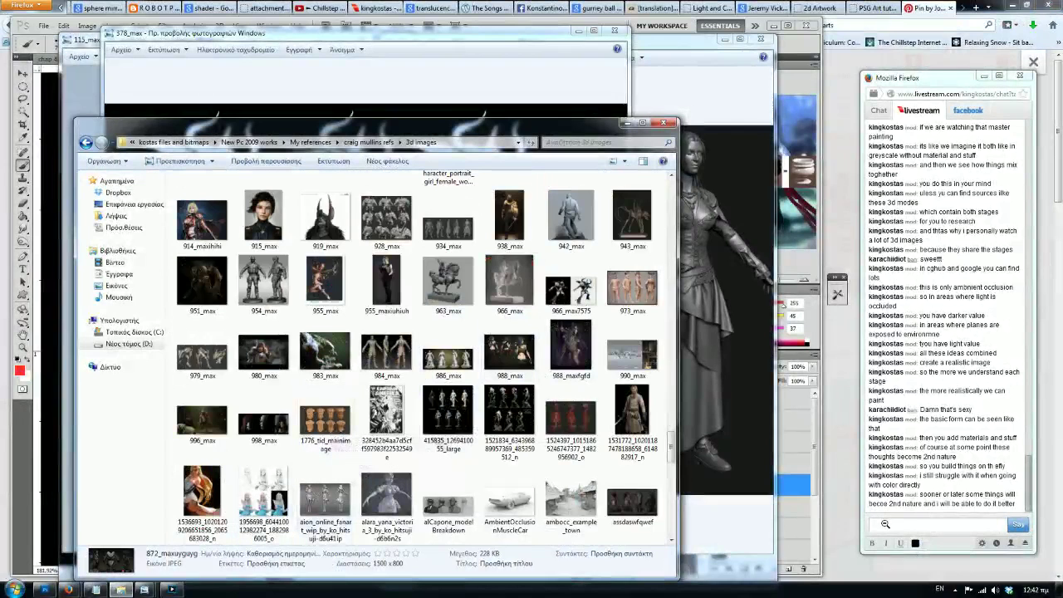
scroll(556, 427, "down", 3)
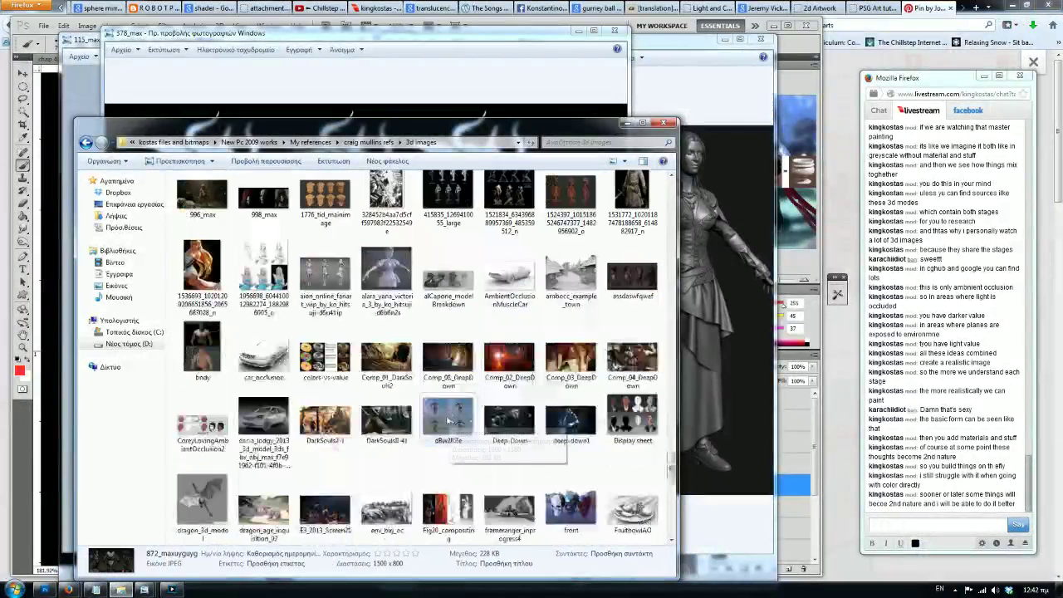
Step: Open the Display sheet, then reply in chat that understanding more makes painting easier
double_click(629, 430)
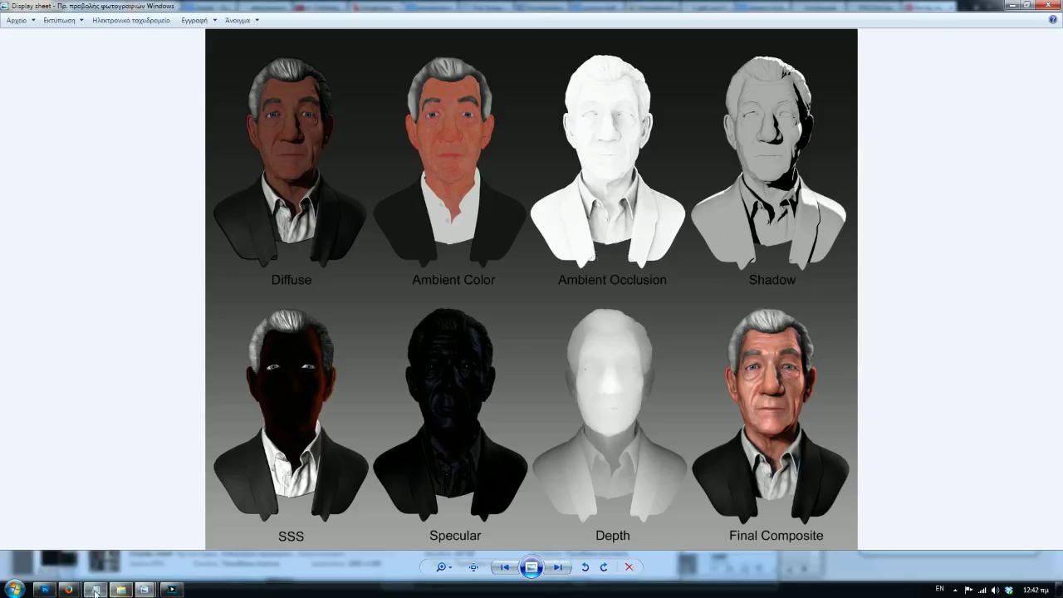
mouse_move(69, 588)
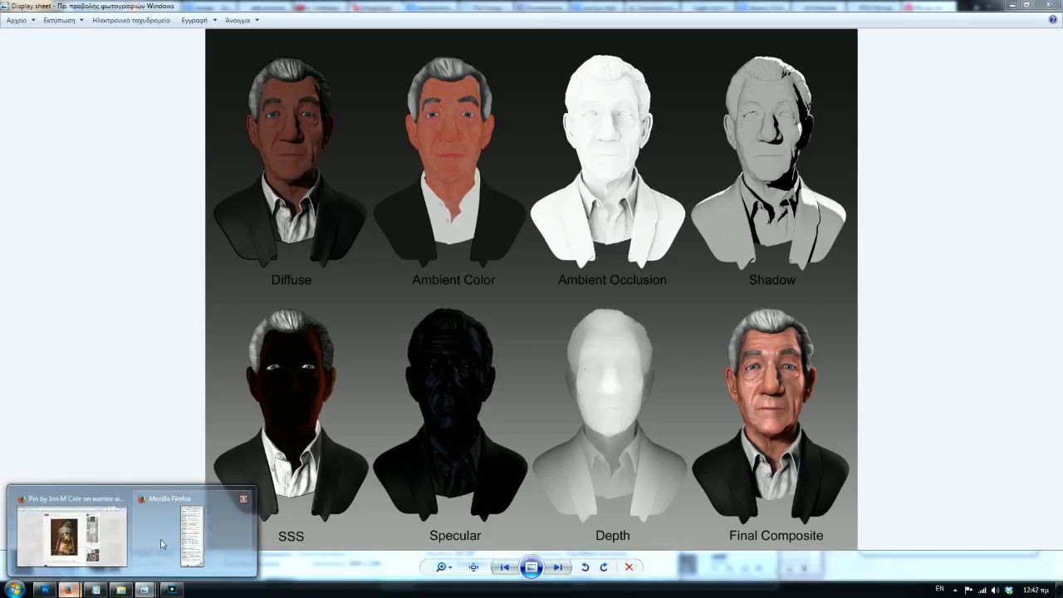
left_click(188, 541)
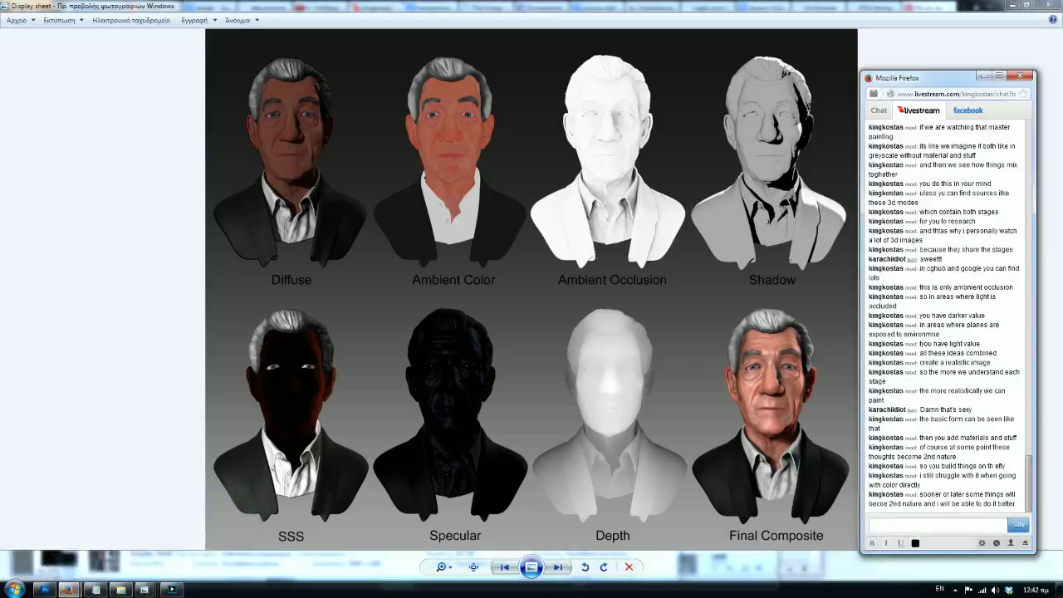
type("in lots of them they also say")
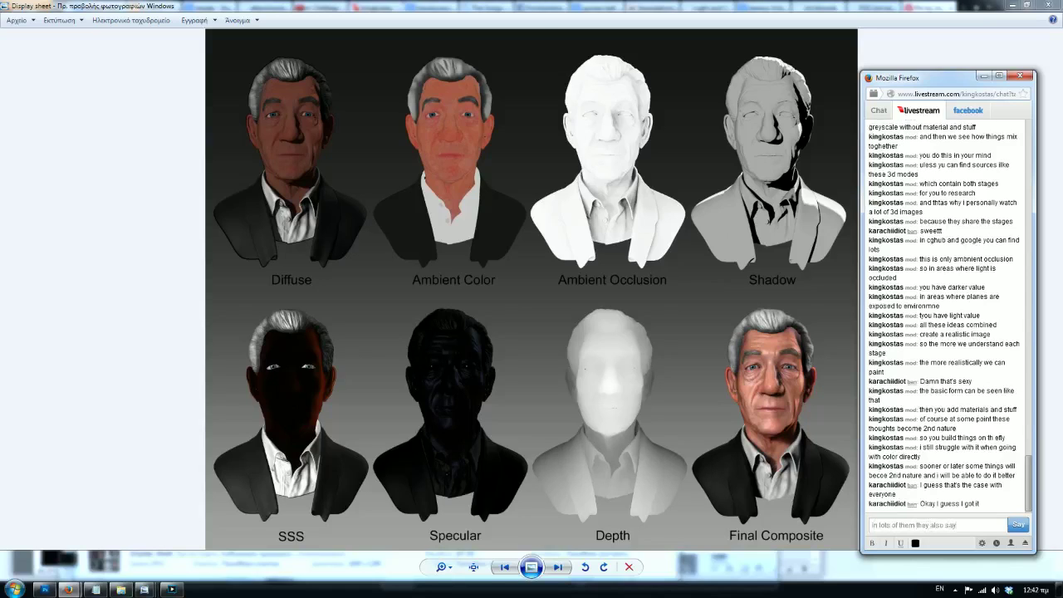
type(" thaat everything is")
key("Return")
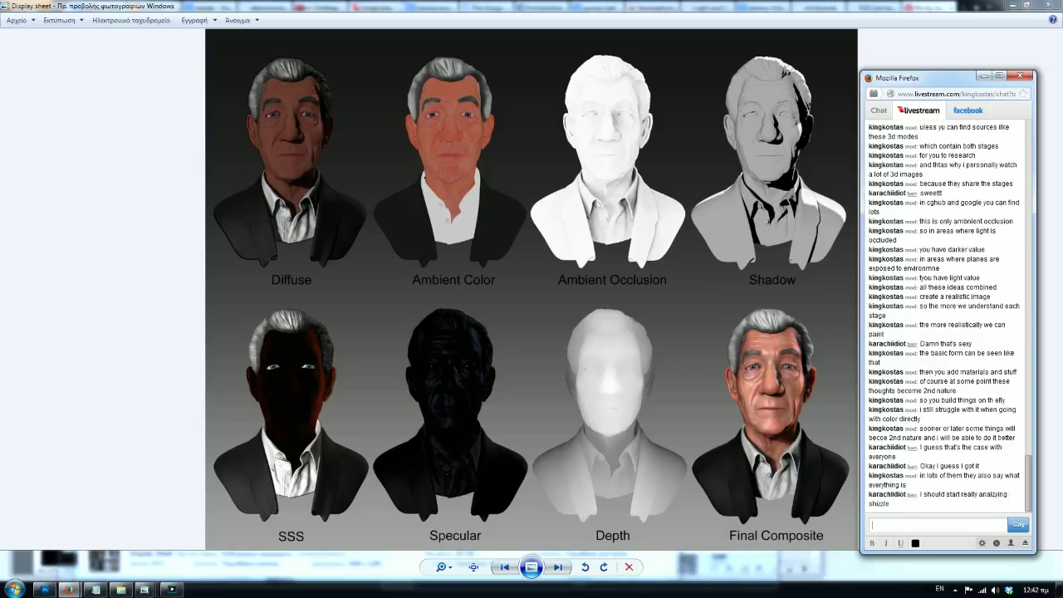
type("yeah")
type(" and a")
type("he more you understan")
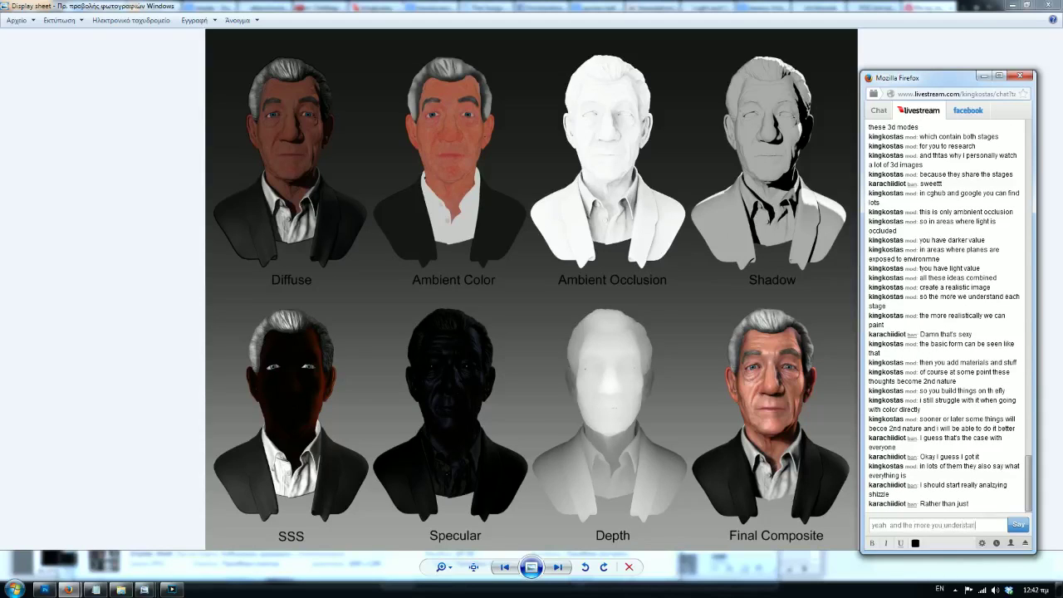
type("d the easier you will be able to ap")
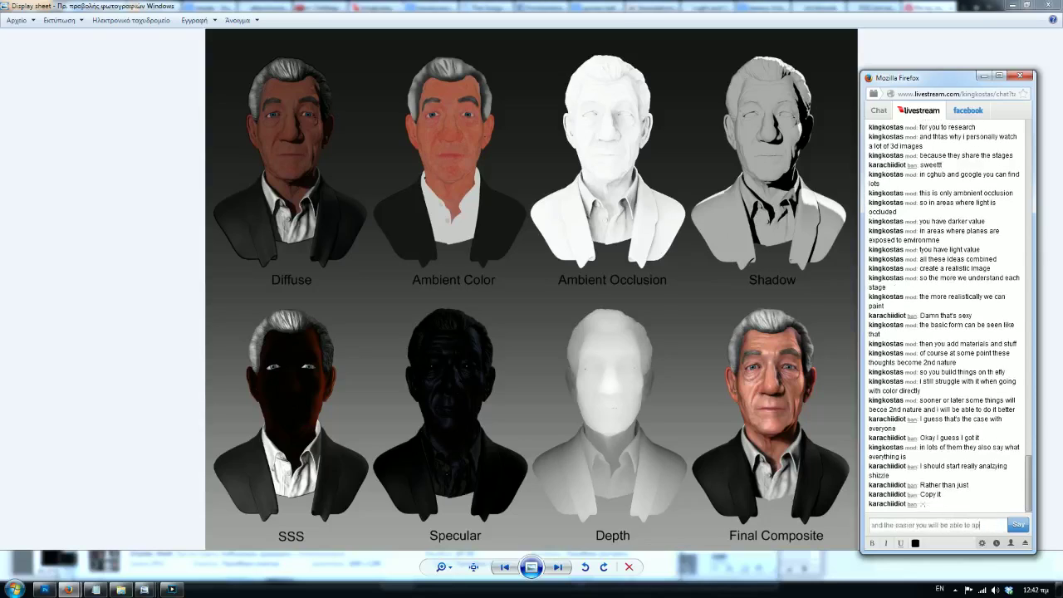
key("Return")
Step: Reply that copying teaches shapes and 'no worry', then bring the Display sheet forward
type("yeah copy")
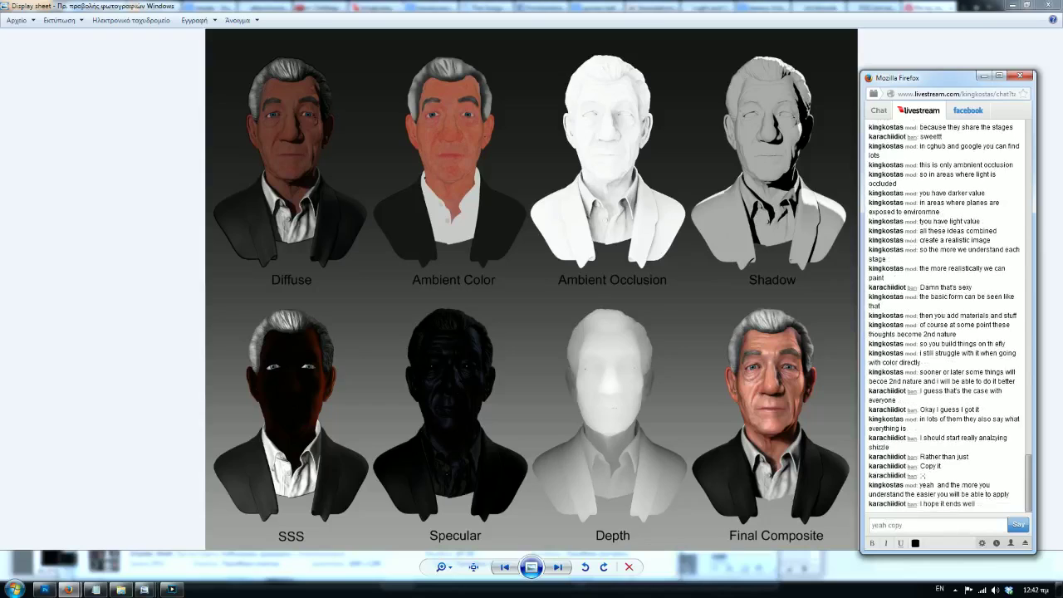
key("BackSpace")
key("BackSpace")
key("BackSpace")
type("for copying will simply learn your how to copy shapes and stuff")
key("Return")
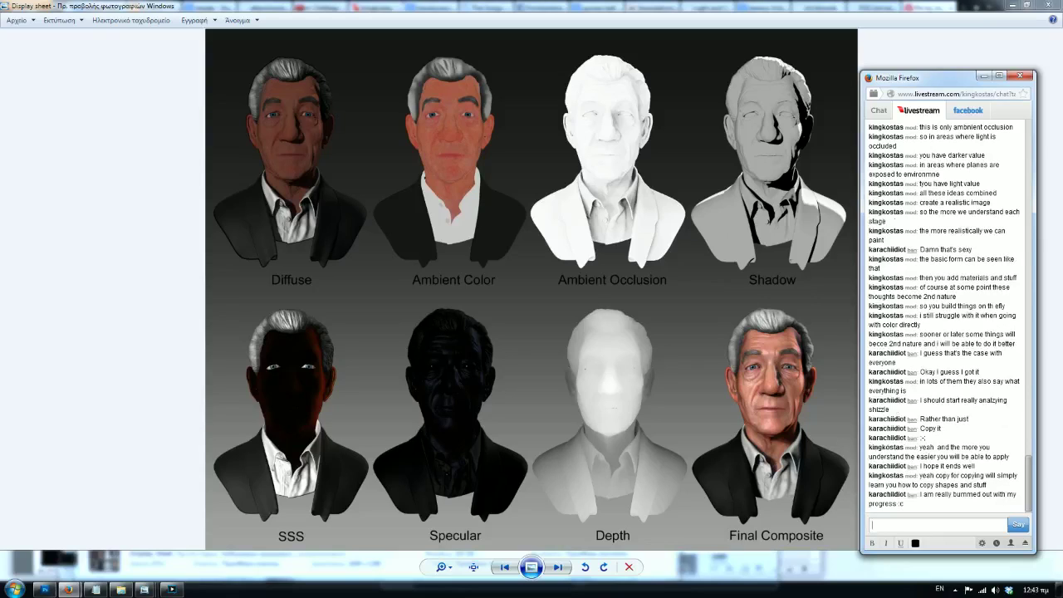
type("no worr")
type("y")
key("Return")
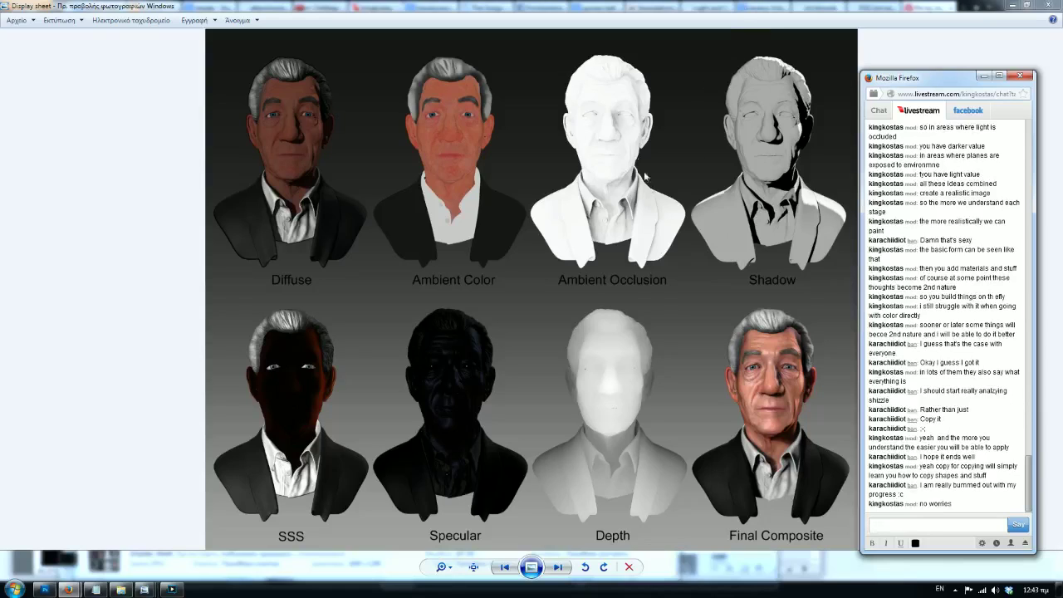
left_click(691, 53)
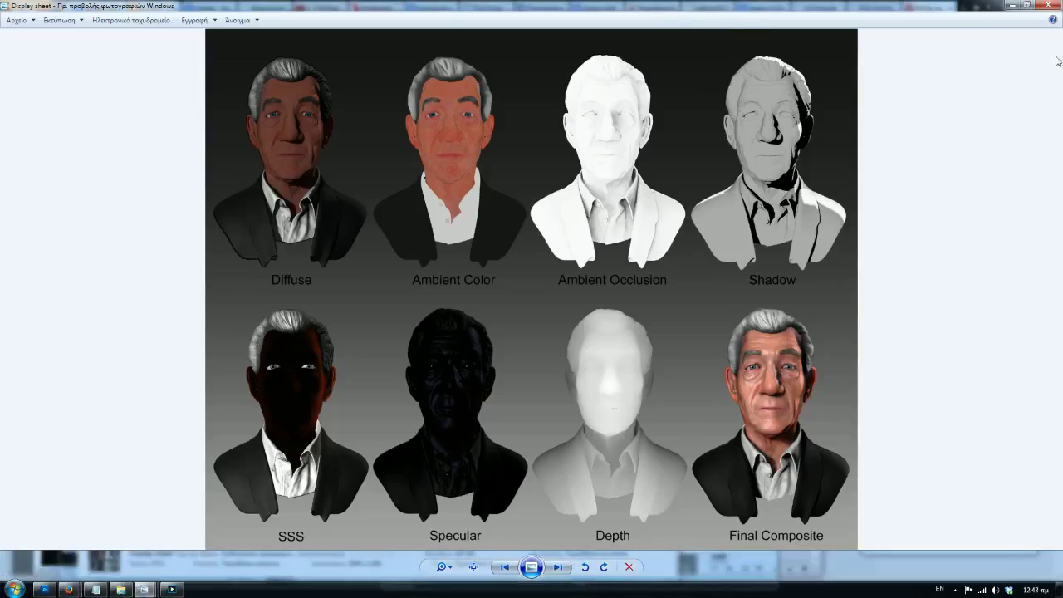
Step: View the dacia_lodgy car wireframe and Comp_04_DeepDown images full-screen, closing each
left_click(1047, 5)
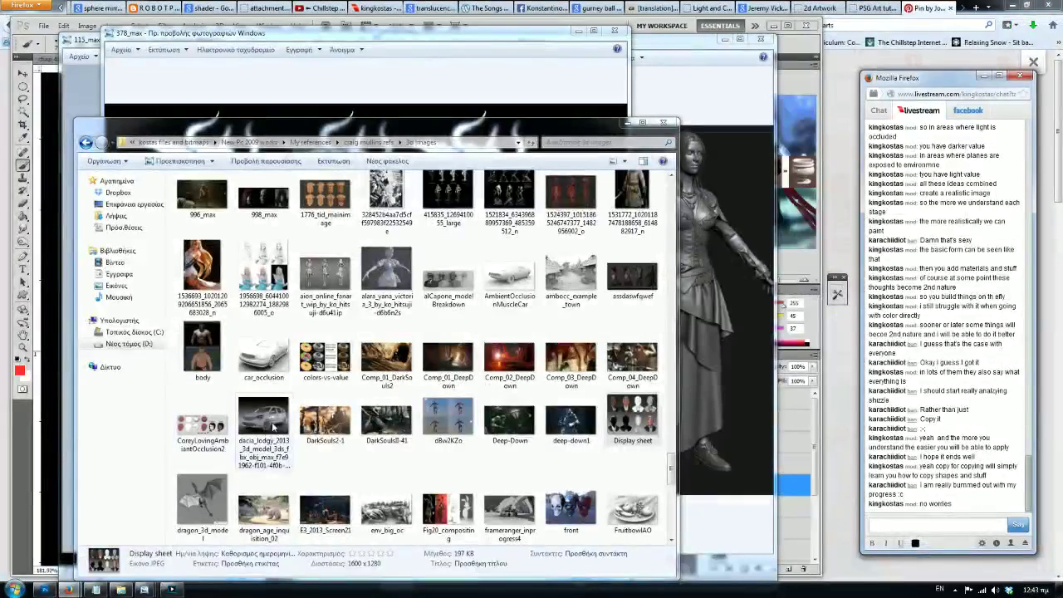
double_click(263, 419)
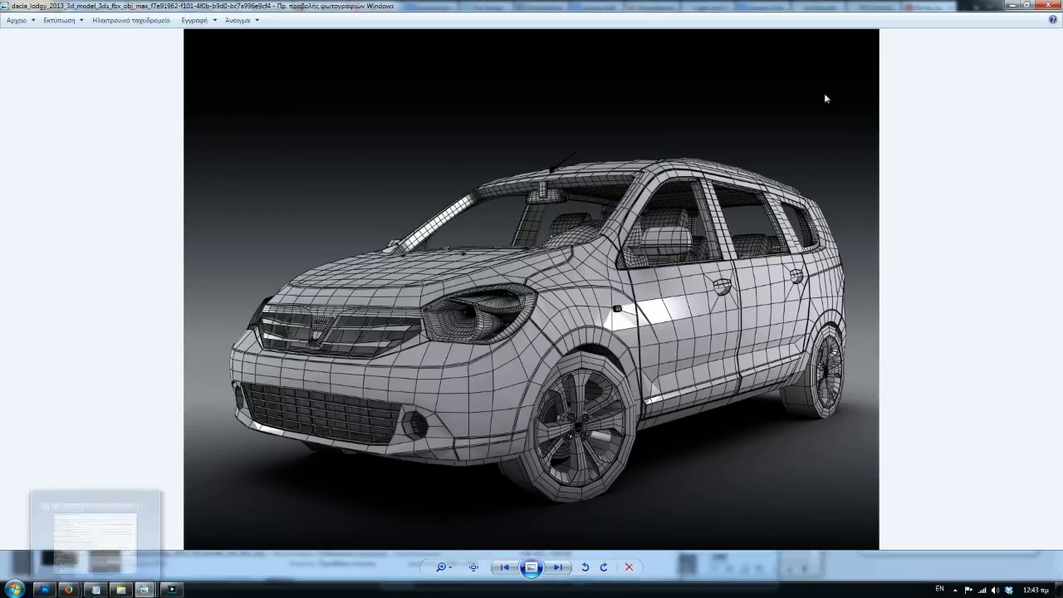
left_click(1051, 5)
left_click(548, 374)
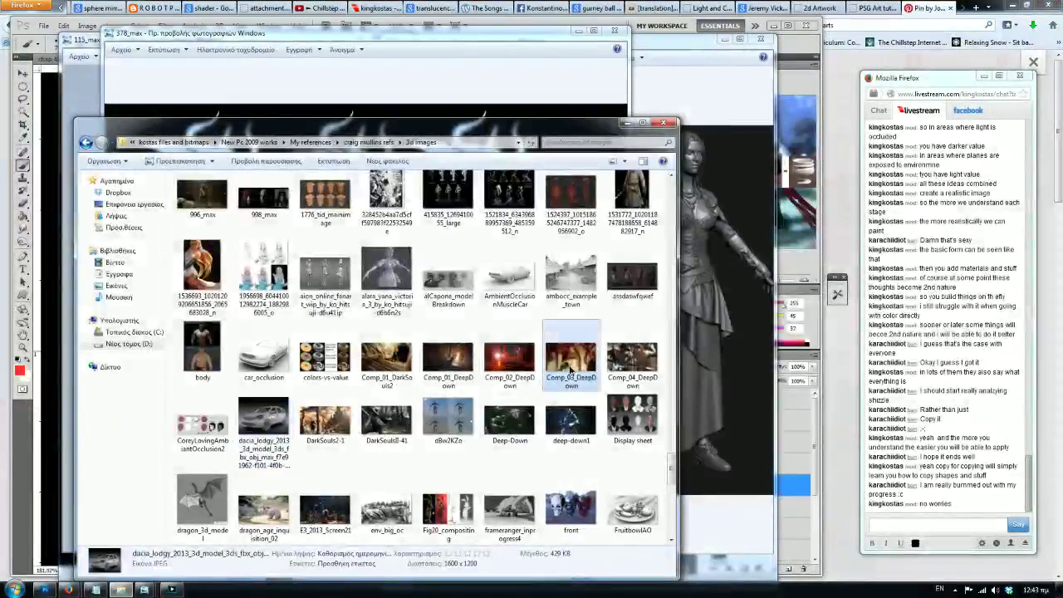
left_click(635, 365)
double_click(646, 366)
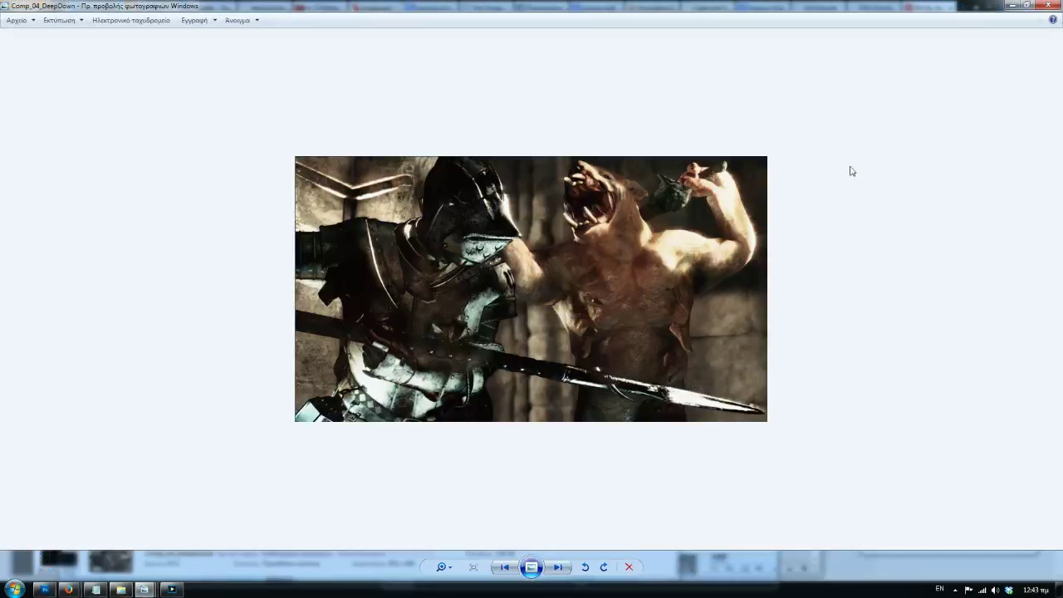
left_click(1038, 10)
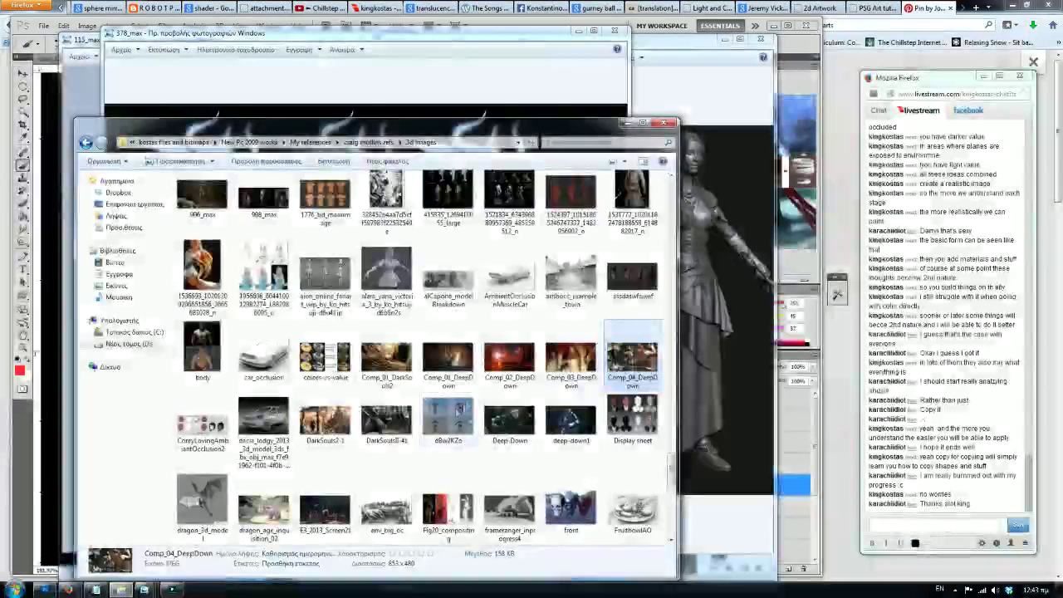
Step: Send a chat reply hoping things become easier for the viewer
left_click(915, 525)
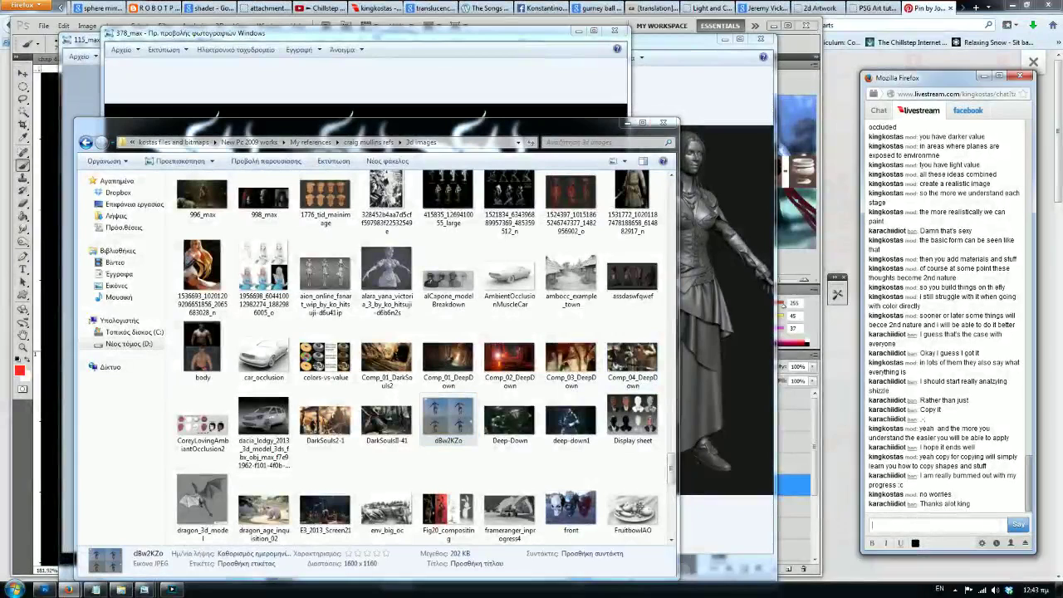
type("no problem mate, i hope things can become ea")
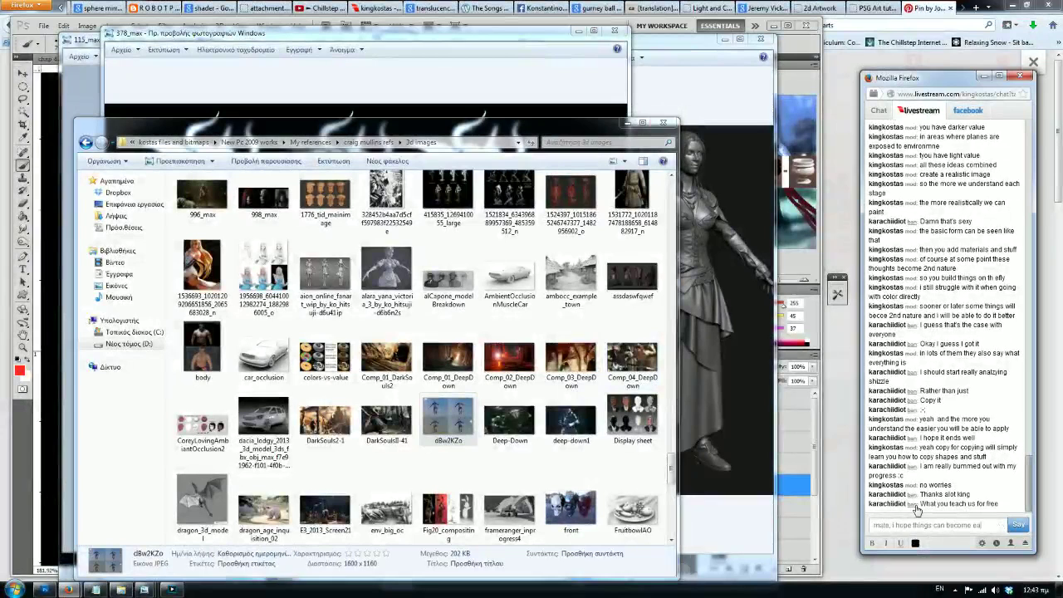
type("sier for you")
key("Return")
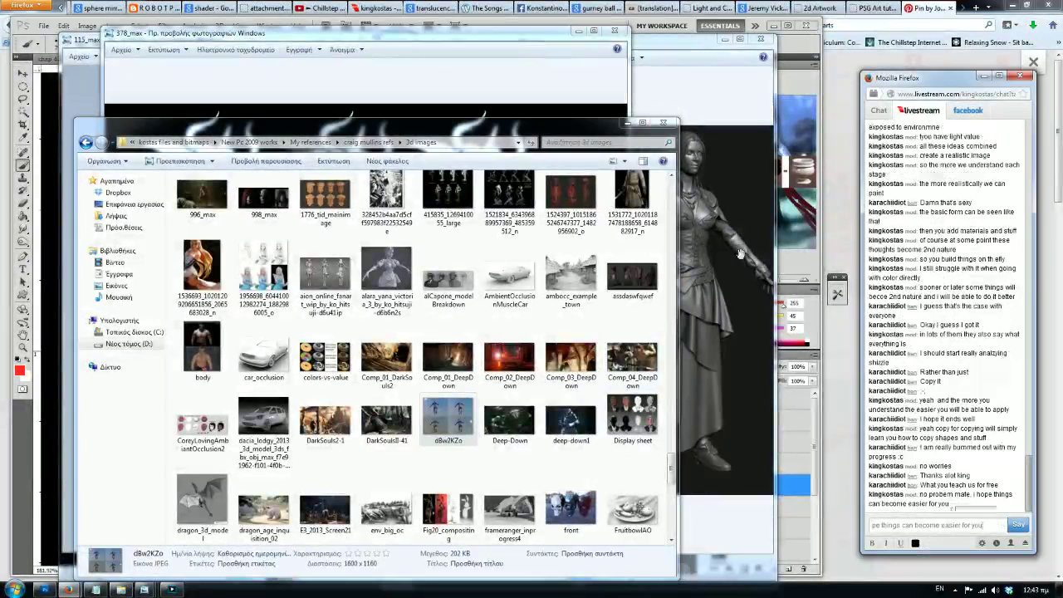
Step: View alCapone_modelBreakdown and DarkSoulsII-41 full-screen, posting ':P' in chat between them
left_click(452, 276)
double_click(451, 276)
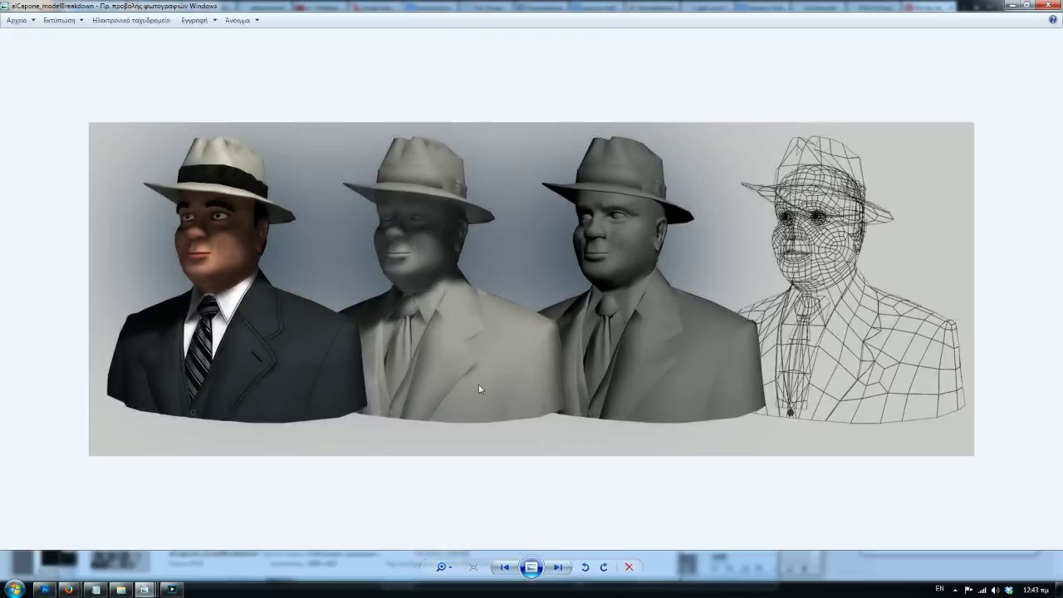
left_click(1058, 6)
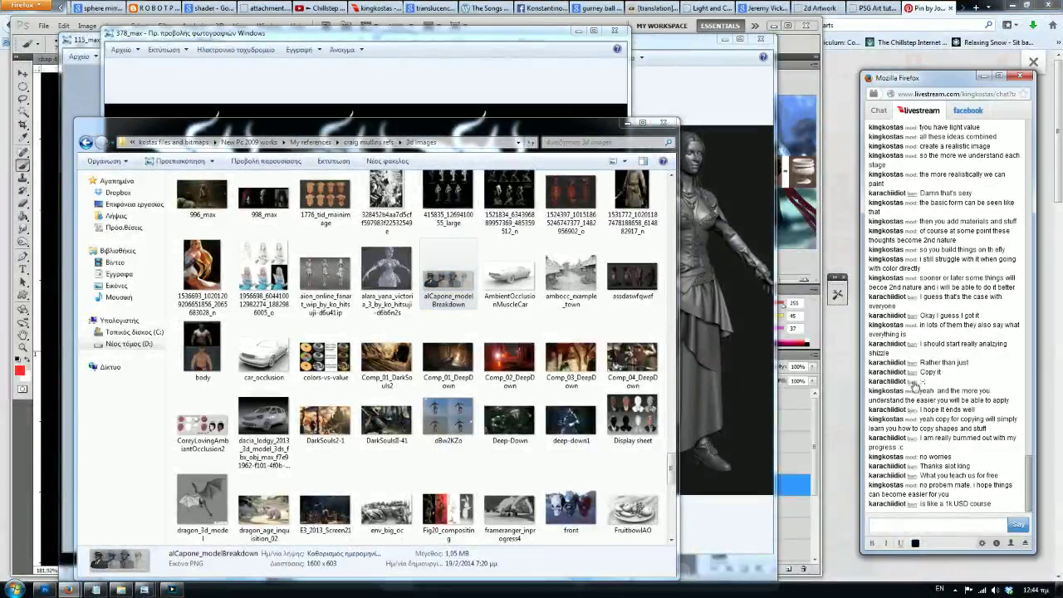
type(":P")
key("Return")
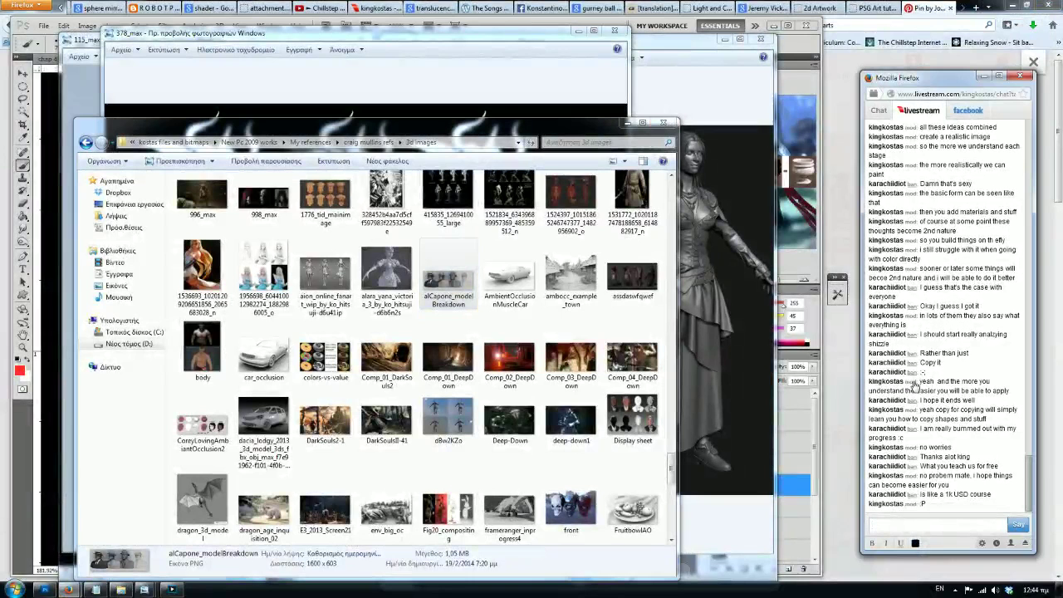
double_click(403, 438)
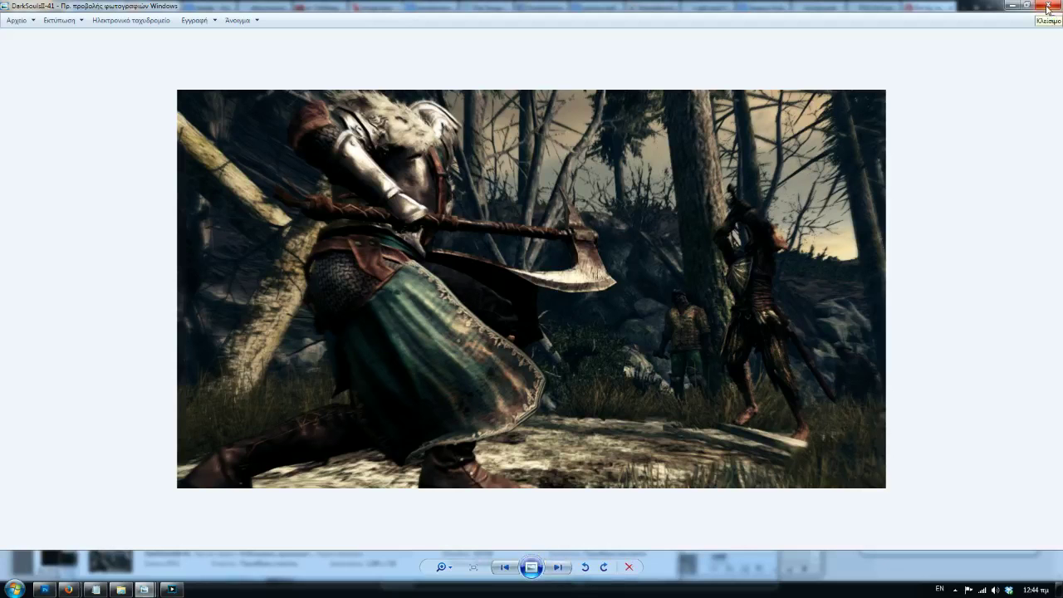
left_click(1047, 6)
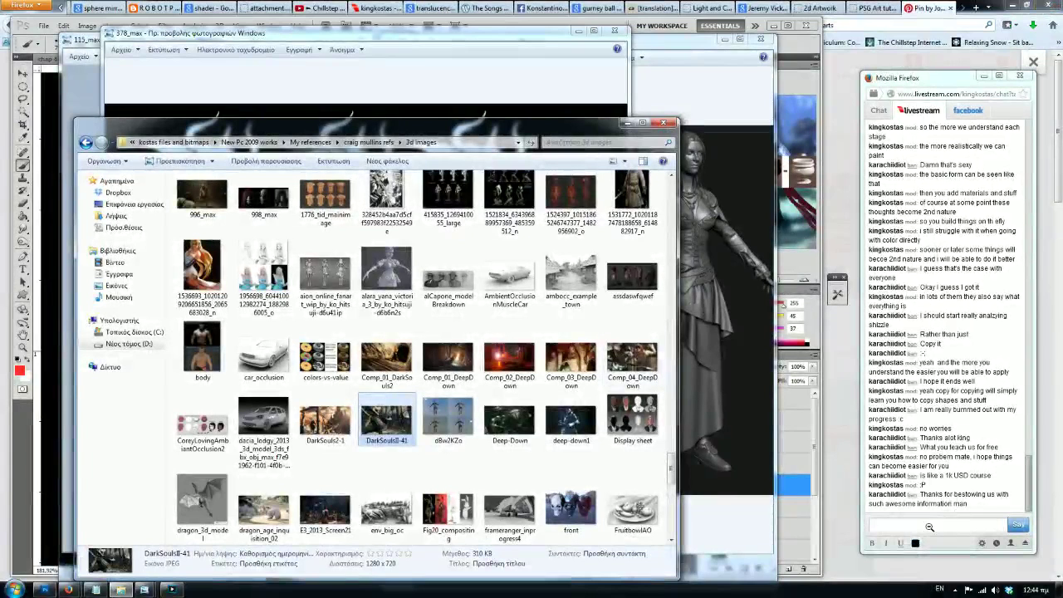
left_click(573, 421)
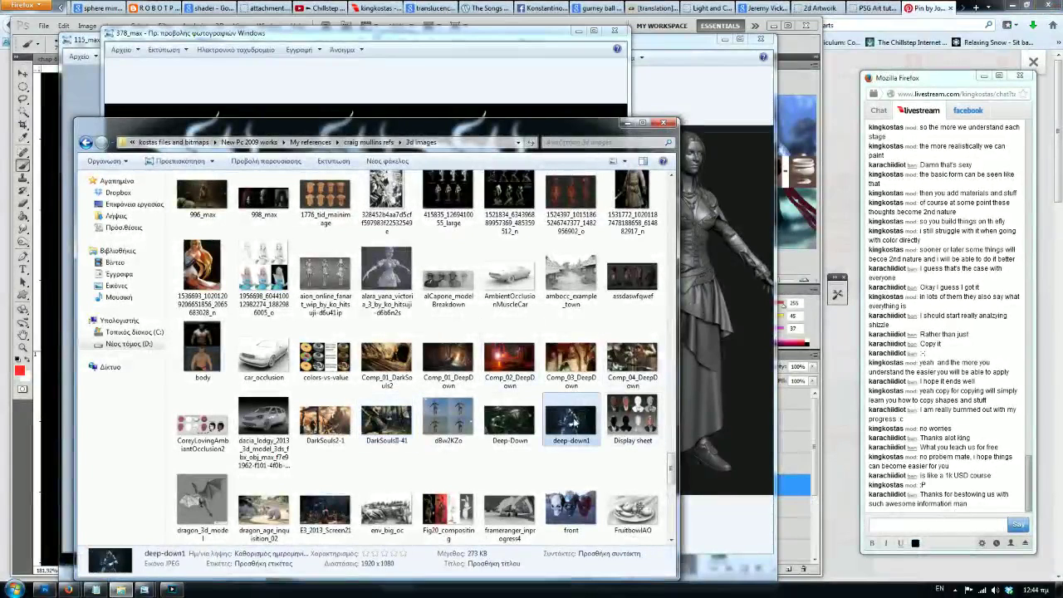
type("i am glad it can be helpful mate")
key("Return")
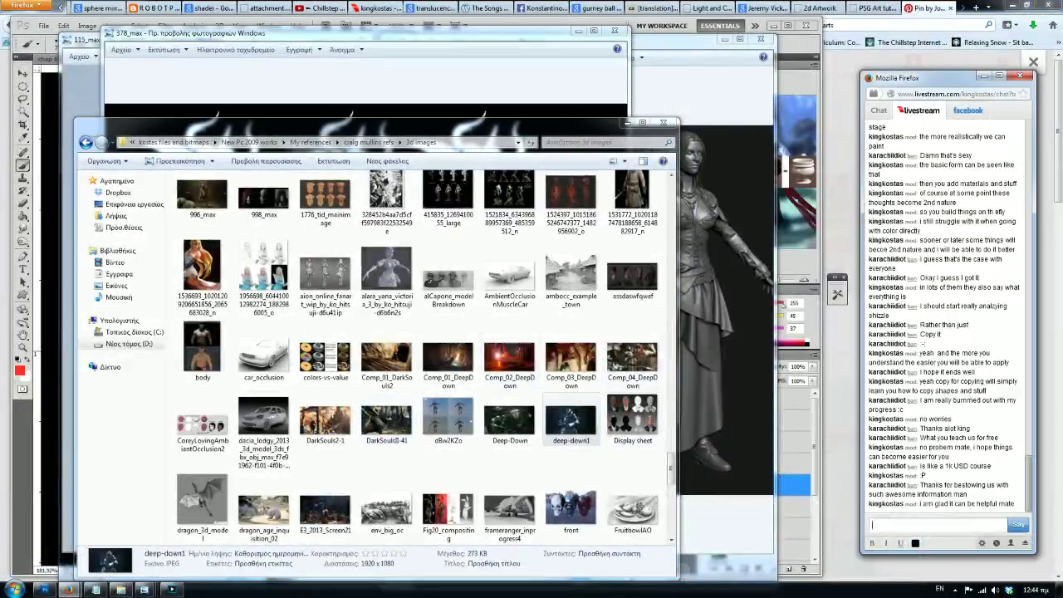
type("but keep in mind i also learn")
key("Return")
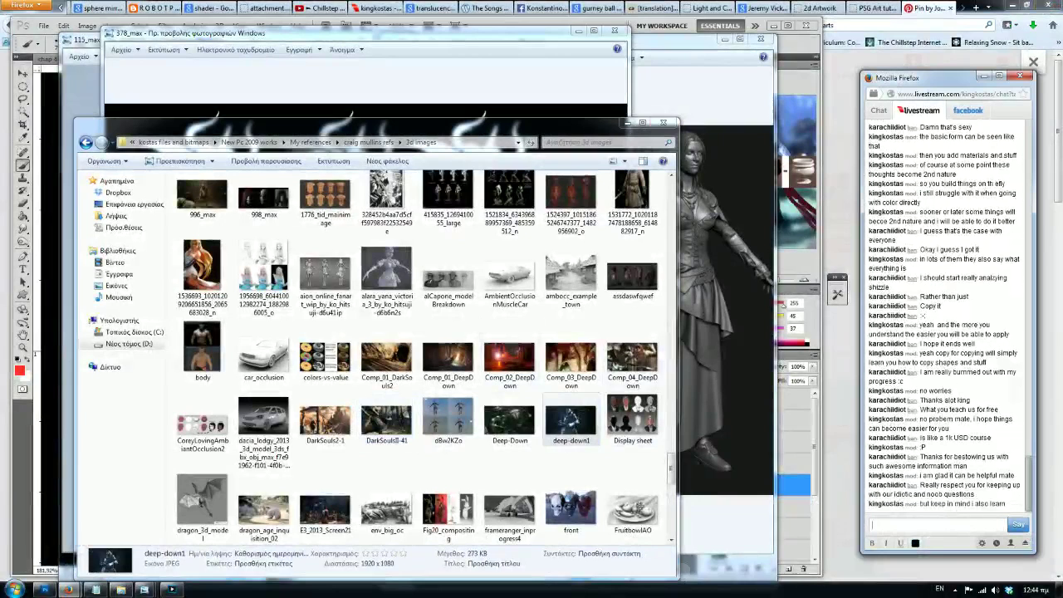
type("lol no")
key("Return")
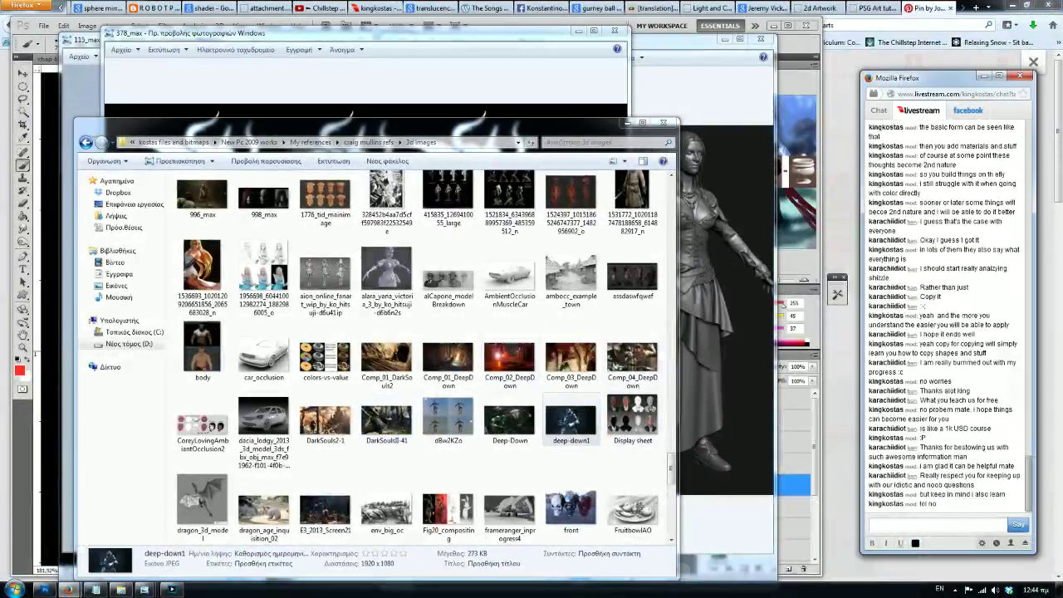
type("eve")
type("ryone does that")
key("Return")
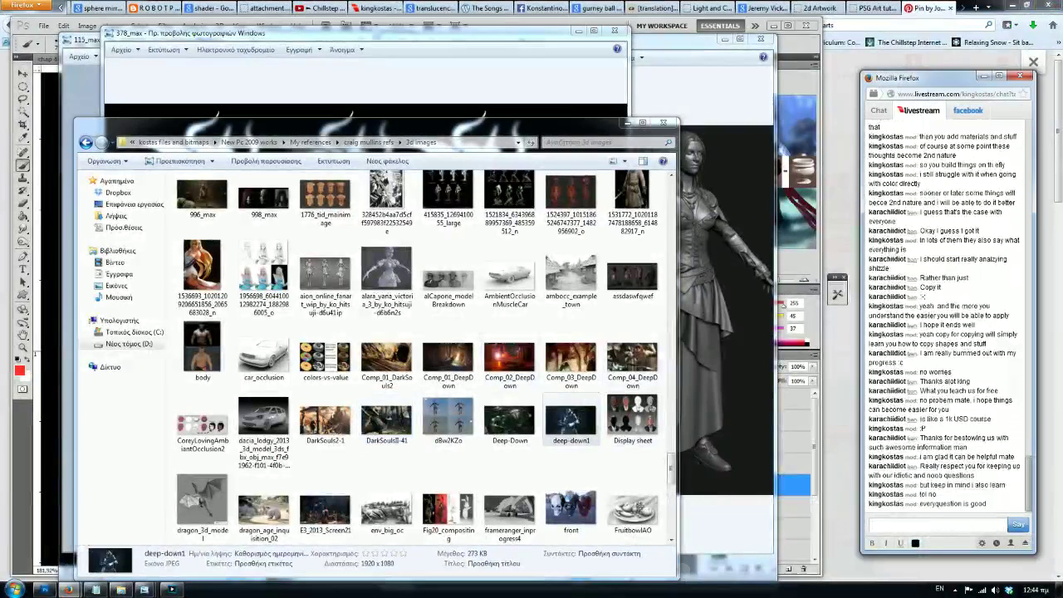
type("and when we")
key("BackSpace")
key("BackSpace")
type("you see me not being able to say something on a thing manner it means i dtill dont understand it properly")
key("Return")
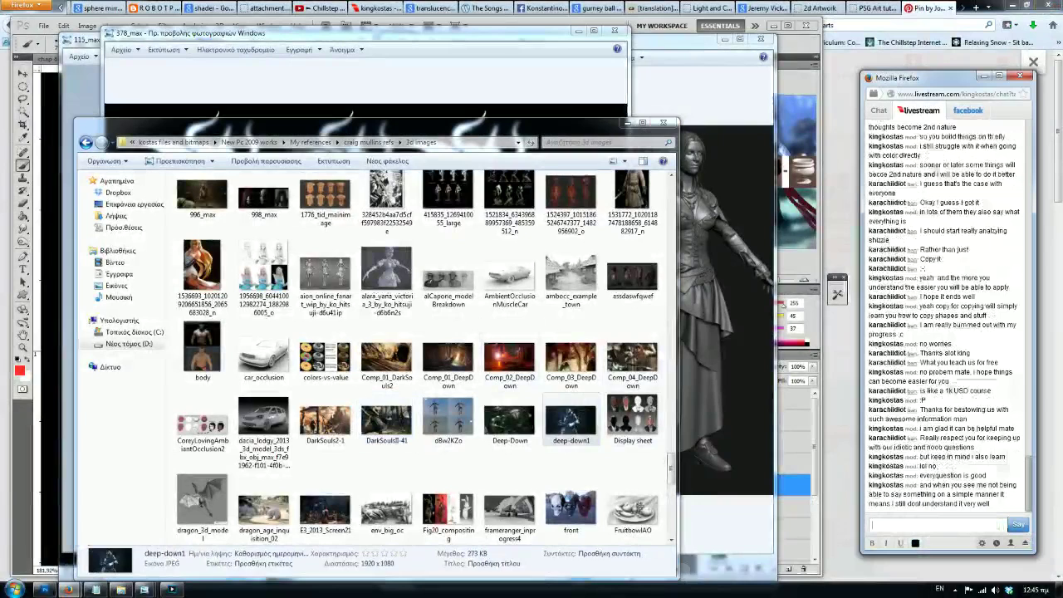
left_click(531, 297)
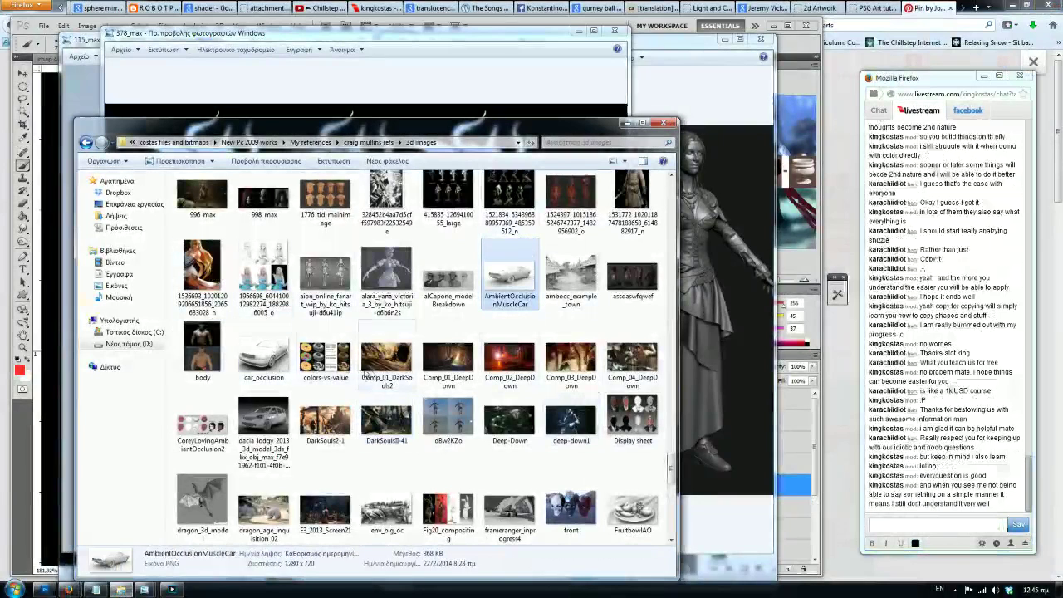
Step: Open geo_passes_small in Photo Viewer and restore its window to non-maximized size
scroll(370, 361, "down", 3)
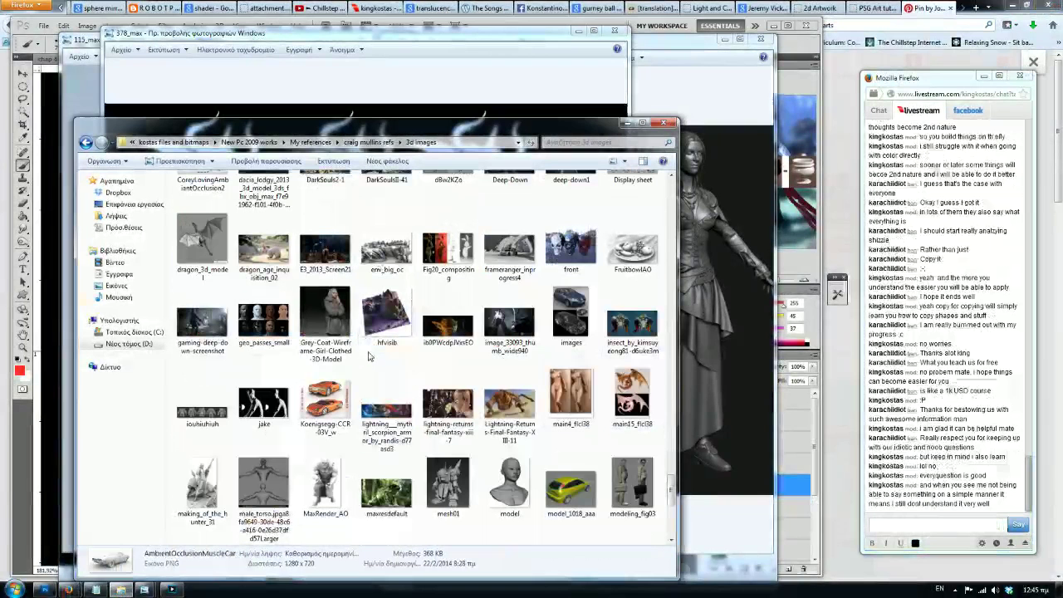
double_click(282, 333)
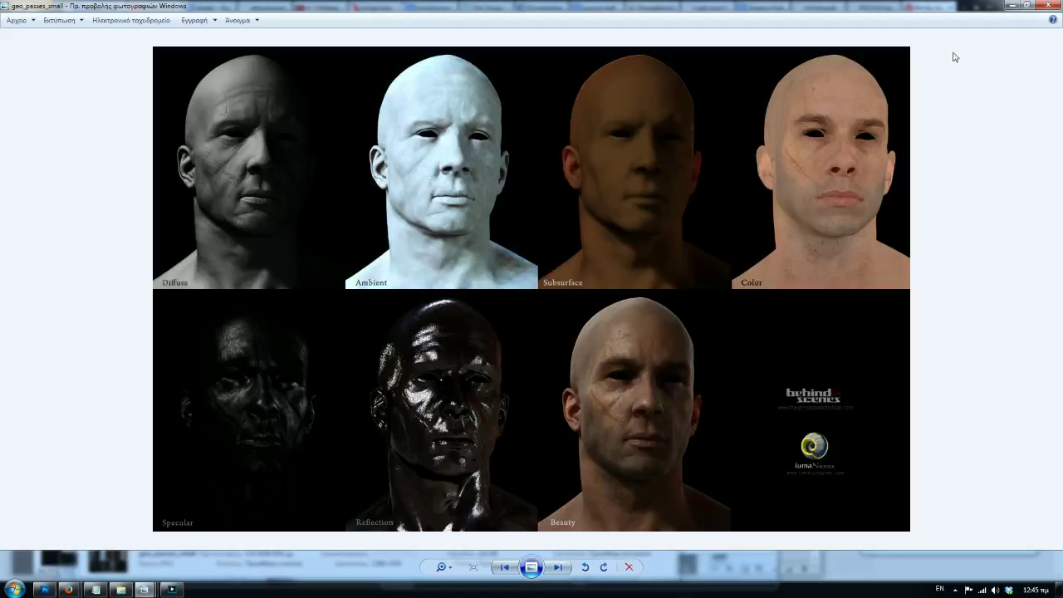
left_click(1028, 5)
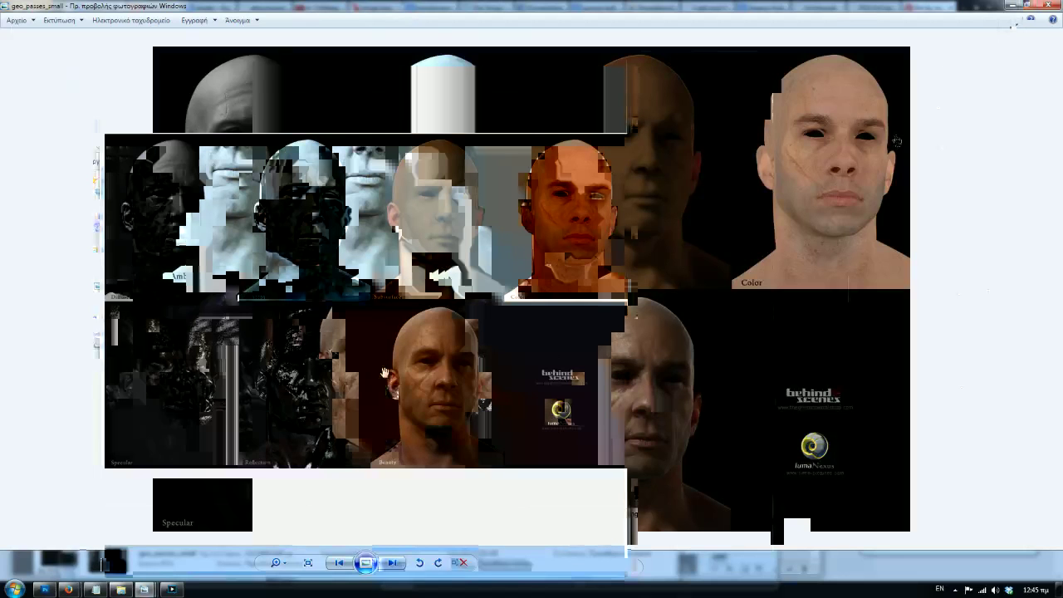
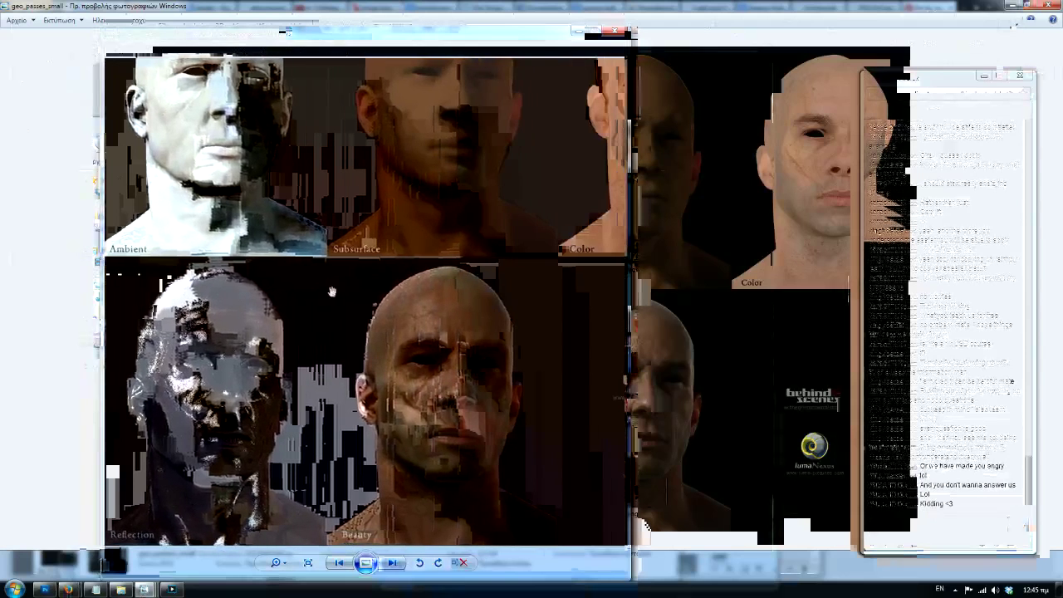
Step: Close the geo_passes_small image, return to the 3d images folder, and send two chat messages
scroll(370, 306, "down", 2)
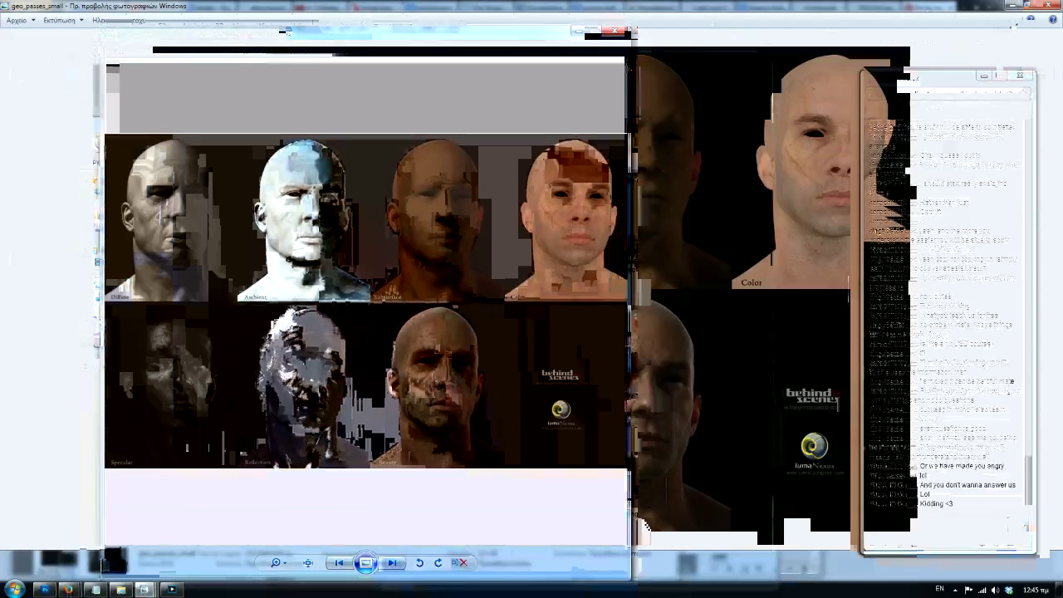
left_click(614, 31)
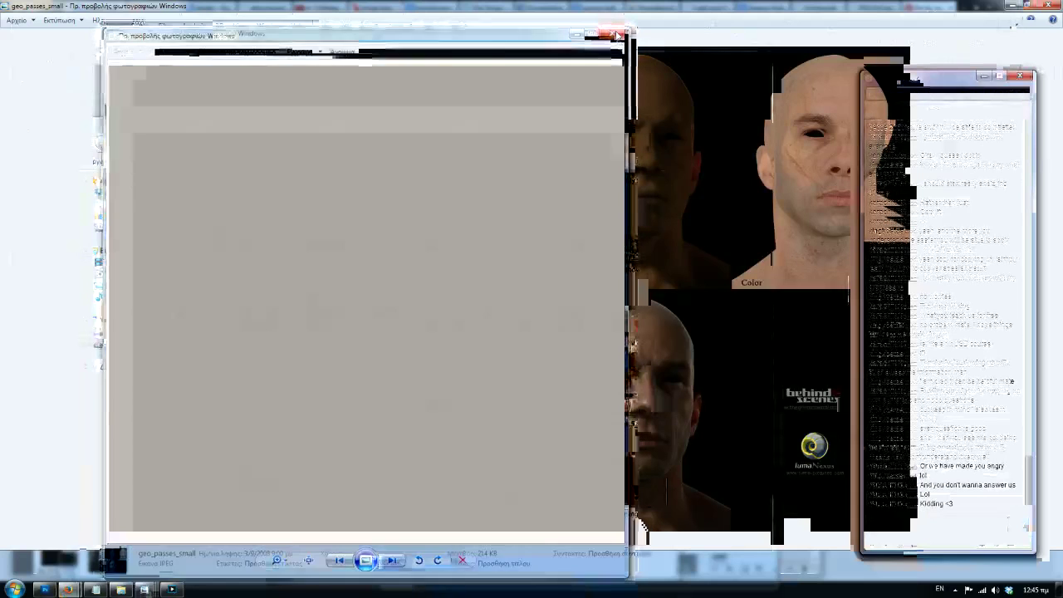
left_click(449, 406)
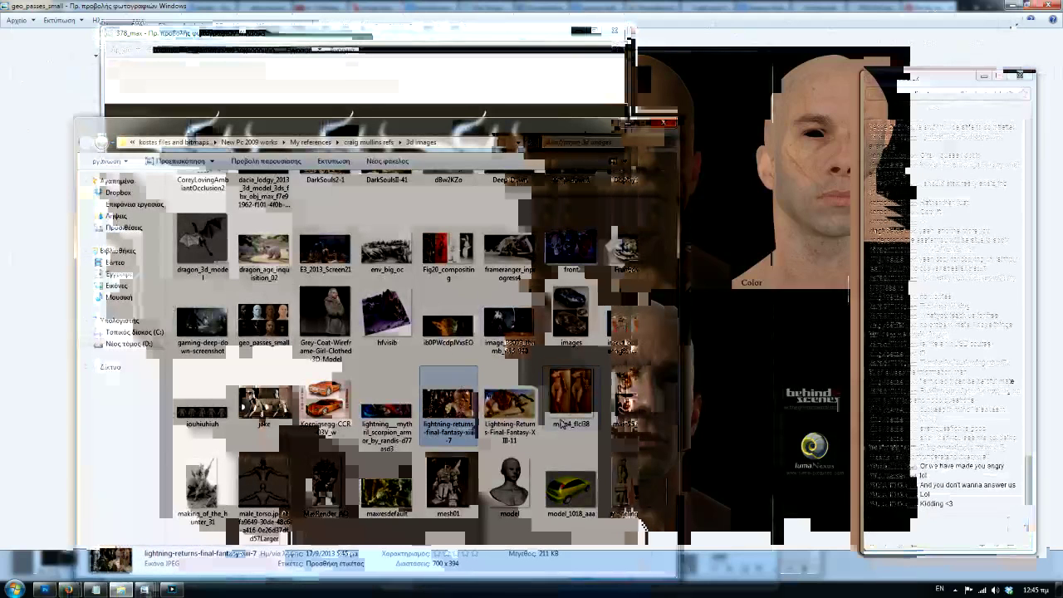
scroll(404, 320, "down", 3)
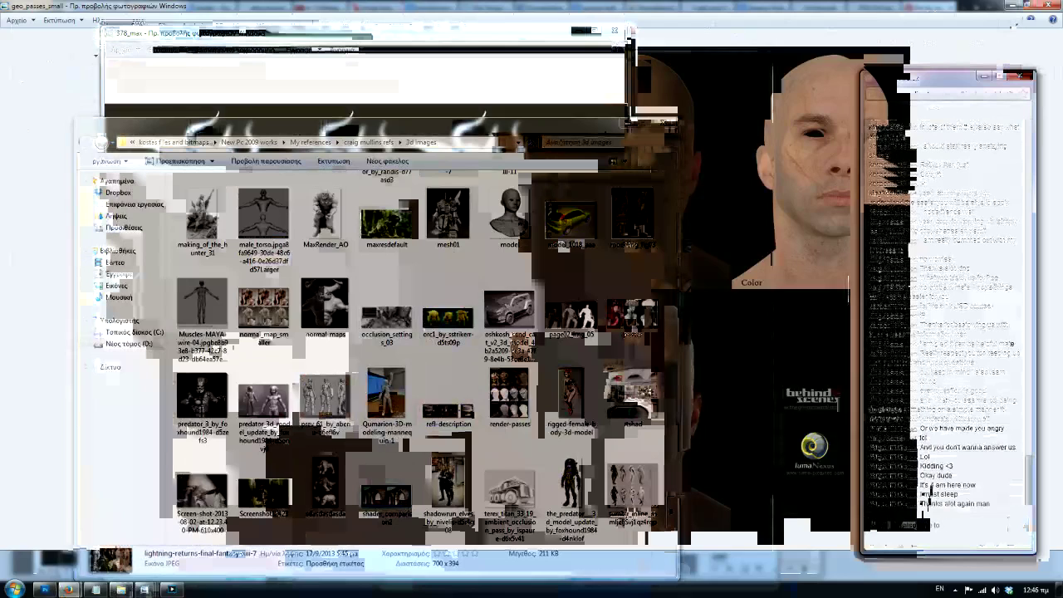
key("Return")
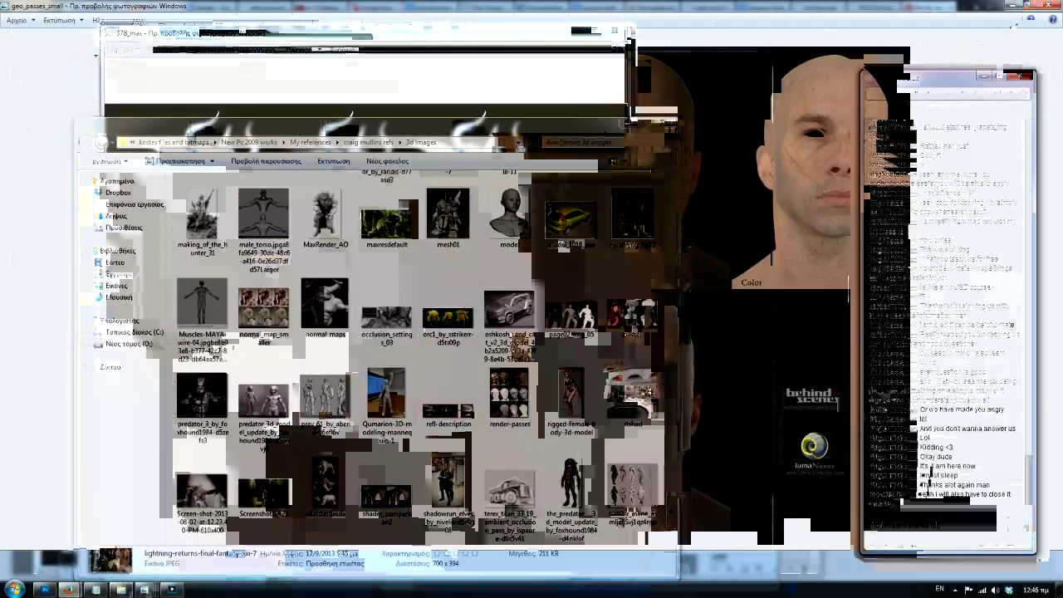
key("Return")
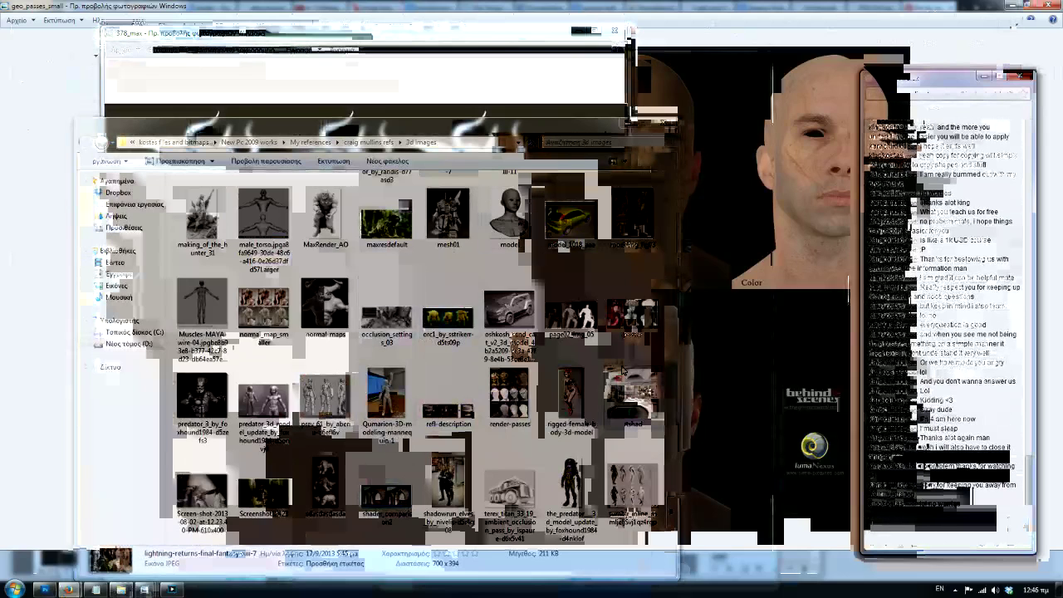
Step: View the tumblr, rshad and normal-maps references, then open the dragon screenshot
left_click(627, 491)
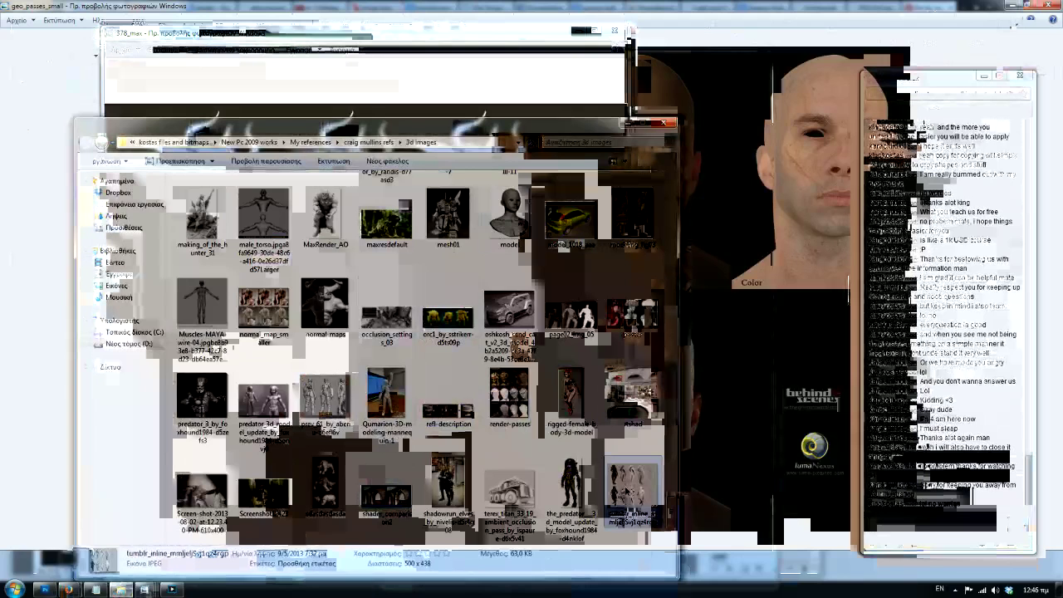
double_click(628, 490)
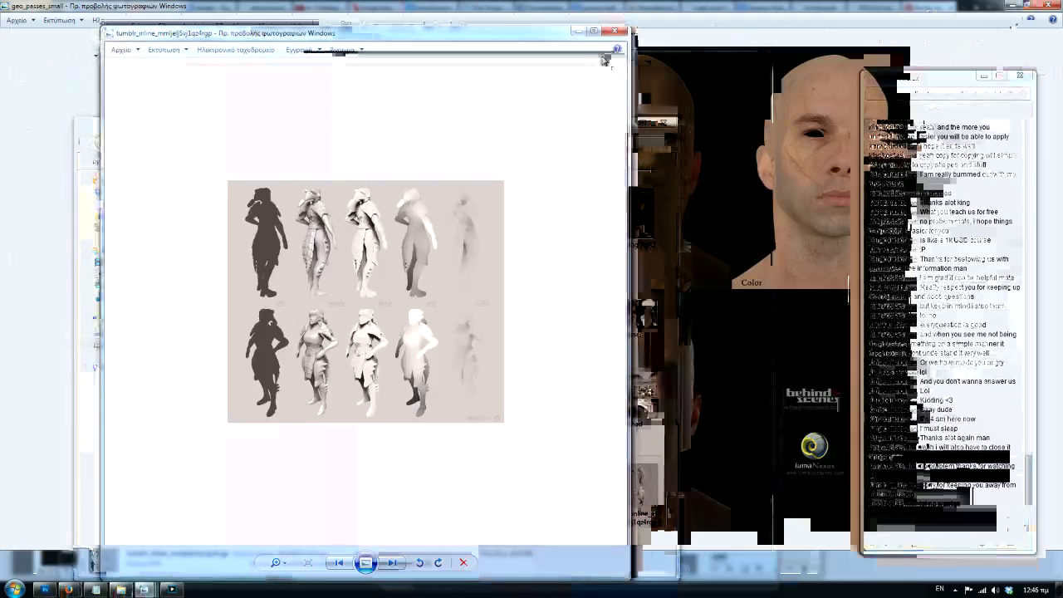
left_click(617, 33)
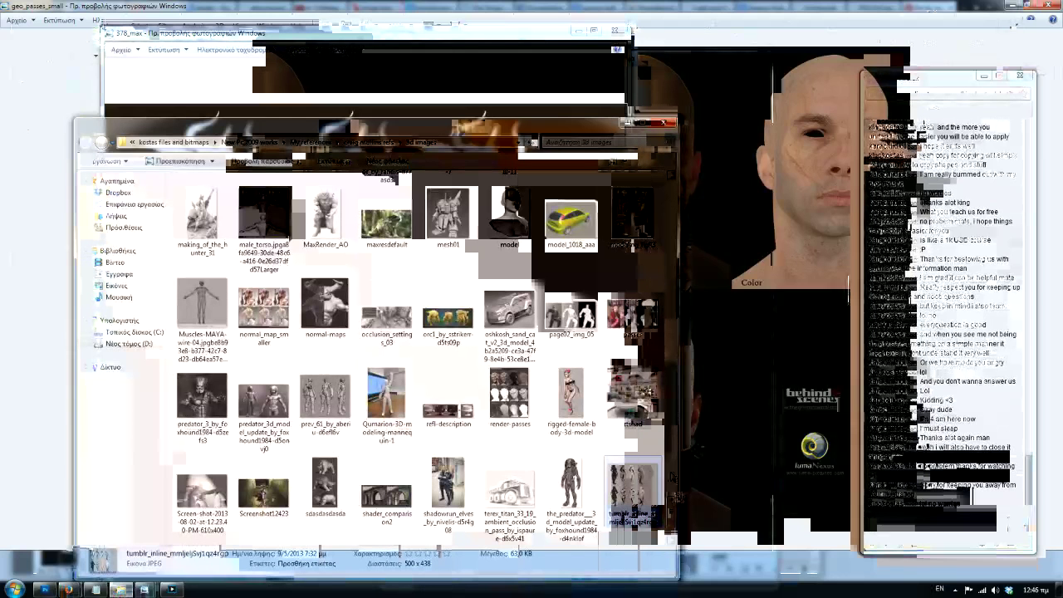
double_click(632, 390)
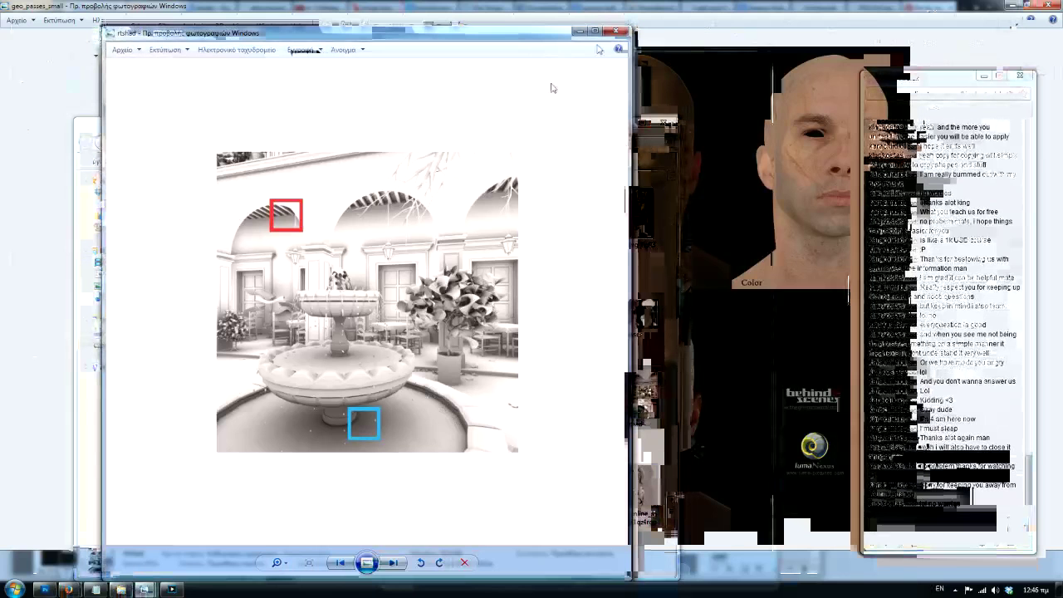
key("alt+Tab")
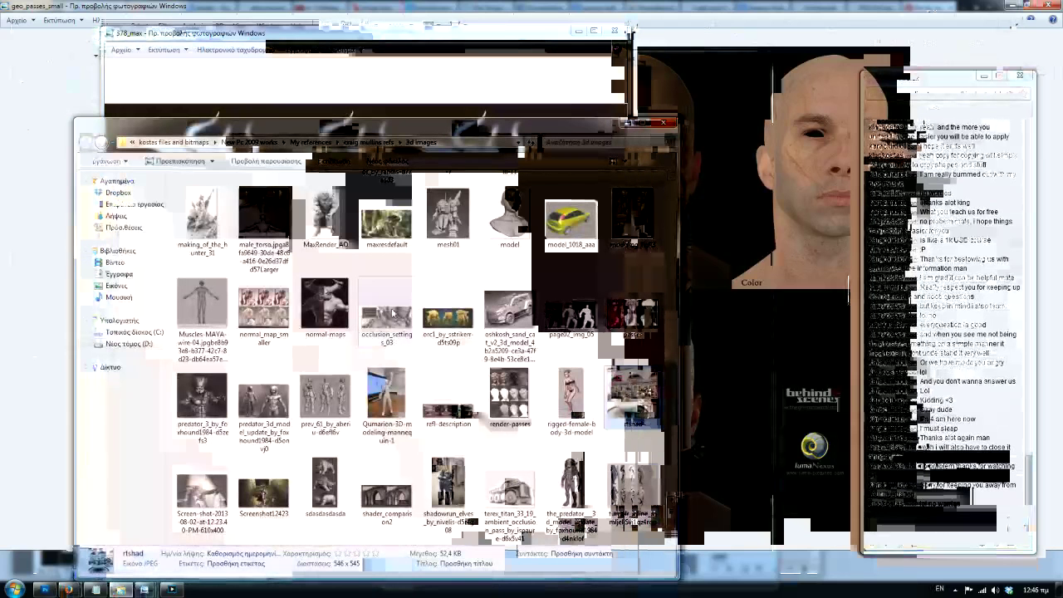
double_click(339, 322)
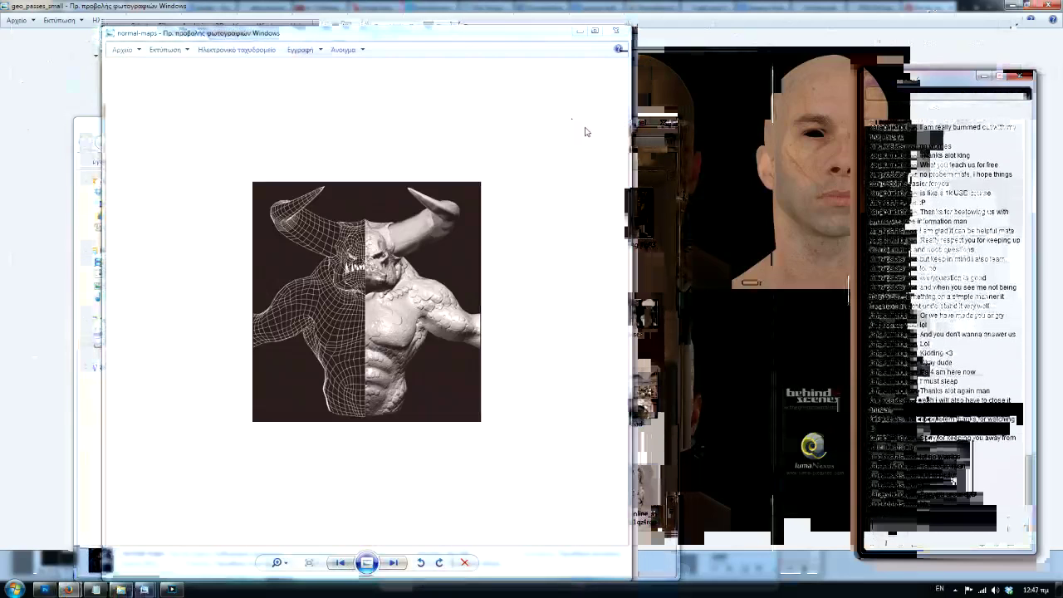
left_click(615, 32)
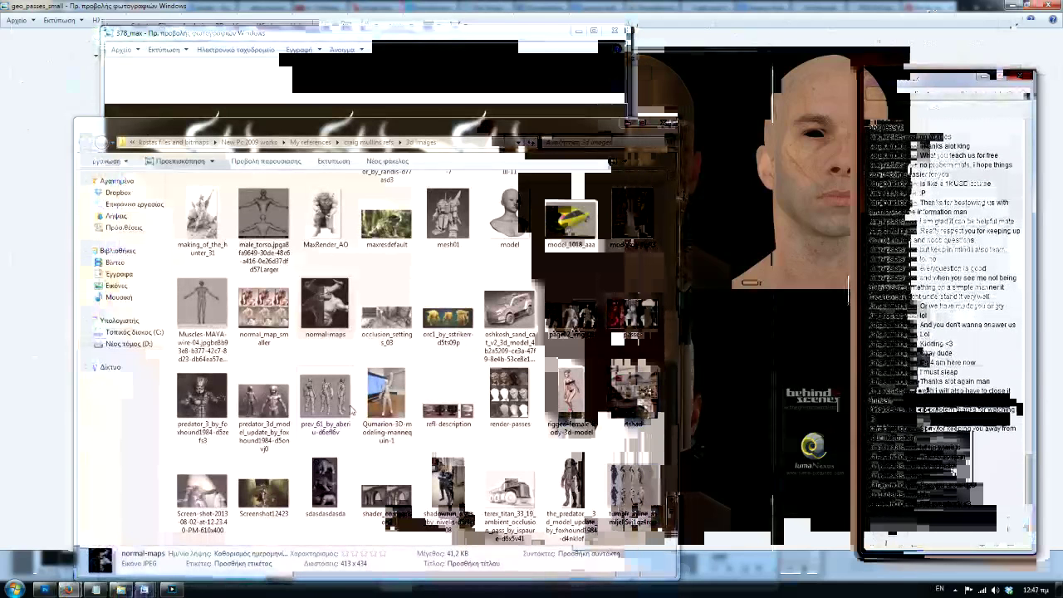
double_click(213, 488)
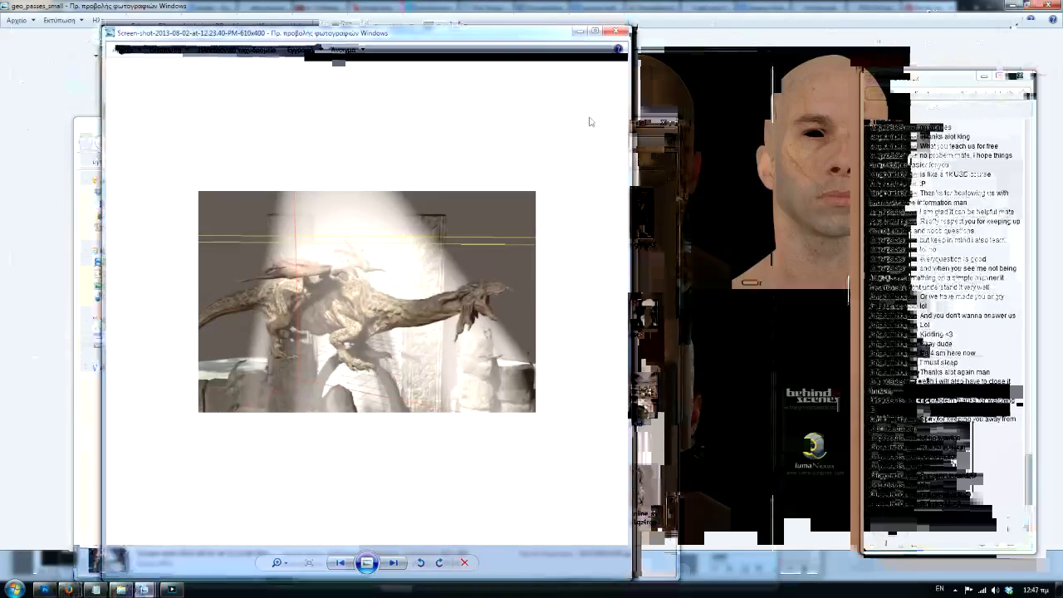
Step: Close the dragon and passes images, view MaxRender_AO, then open the wanderer_0825_full_dlally1 sheet
left_click(615, 32)
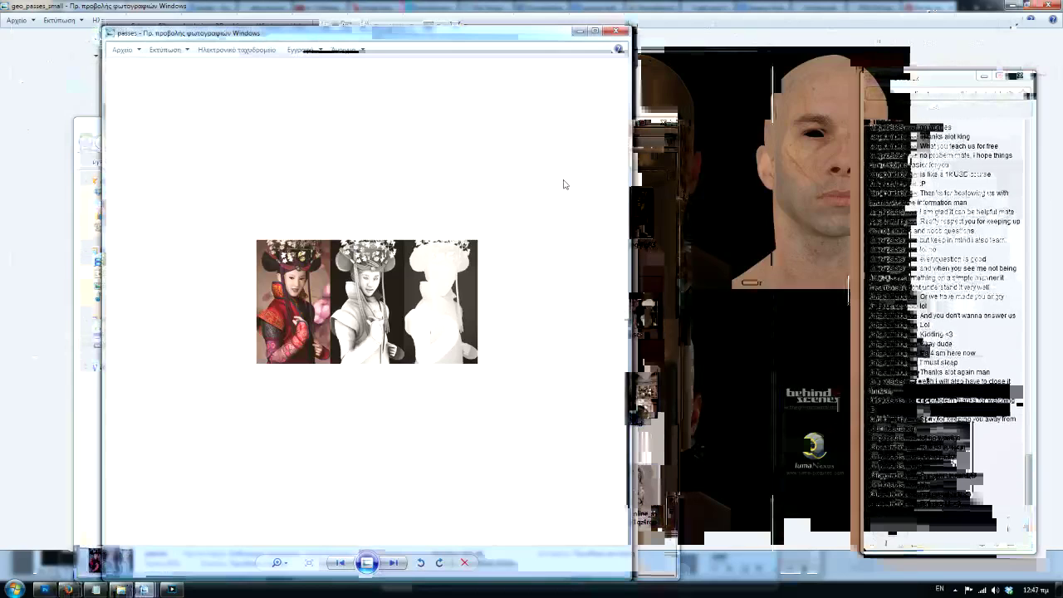
left_click(615, 32)
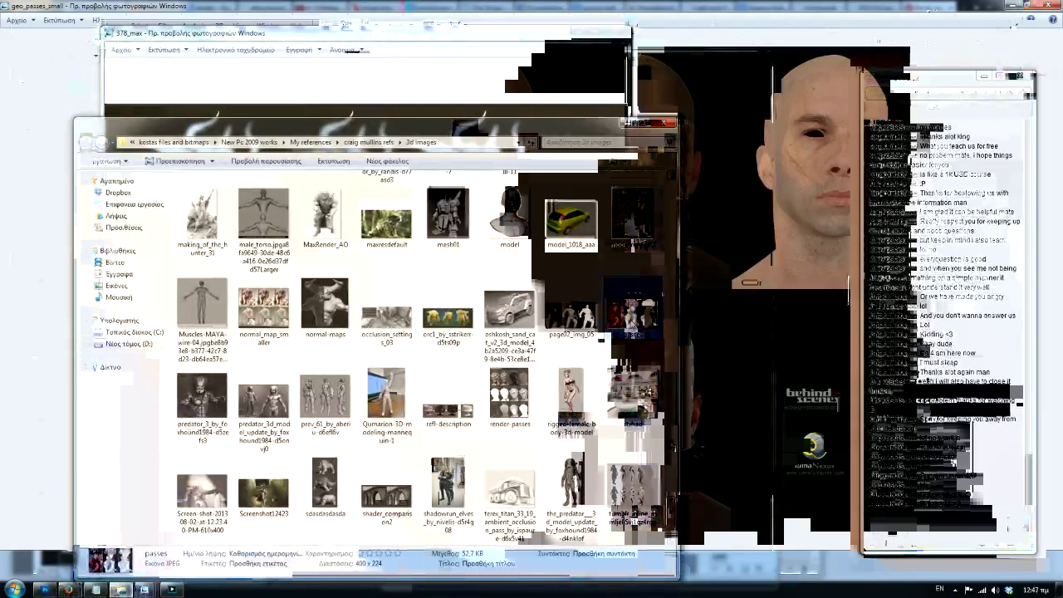
left_click(340, 201)
double_click(340, 200)
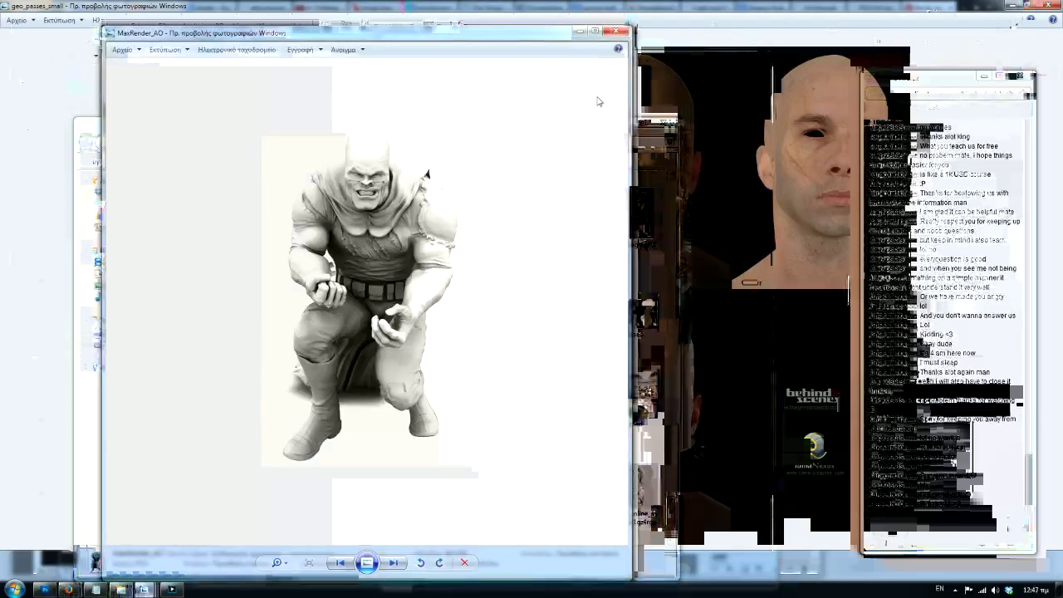
left_click(614, 32)
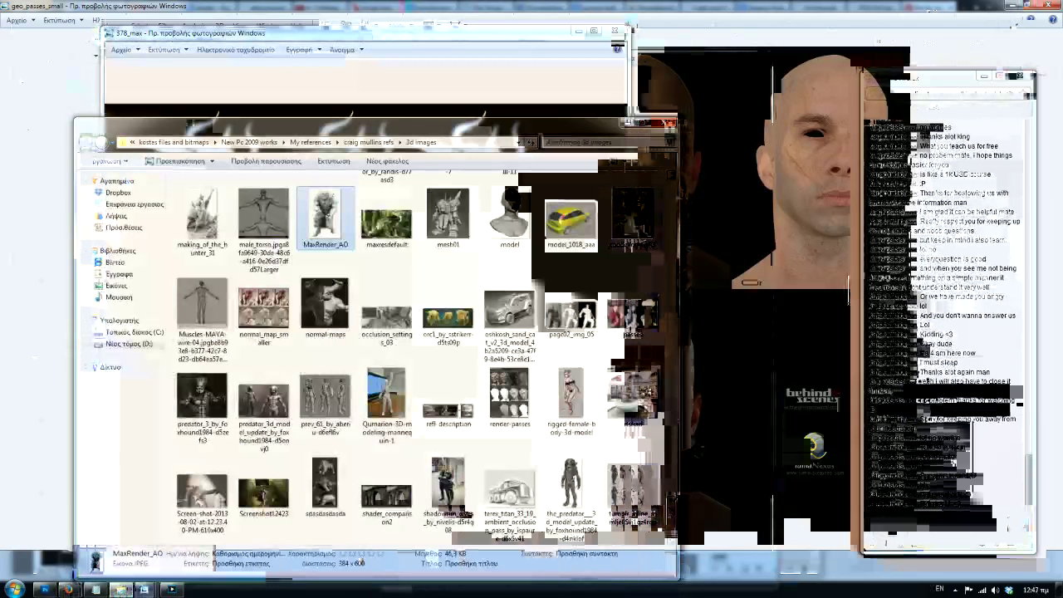
scroll(573, 496, "down", 3)
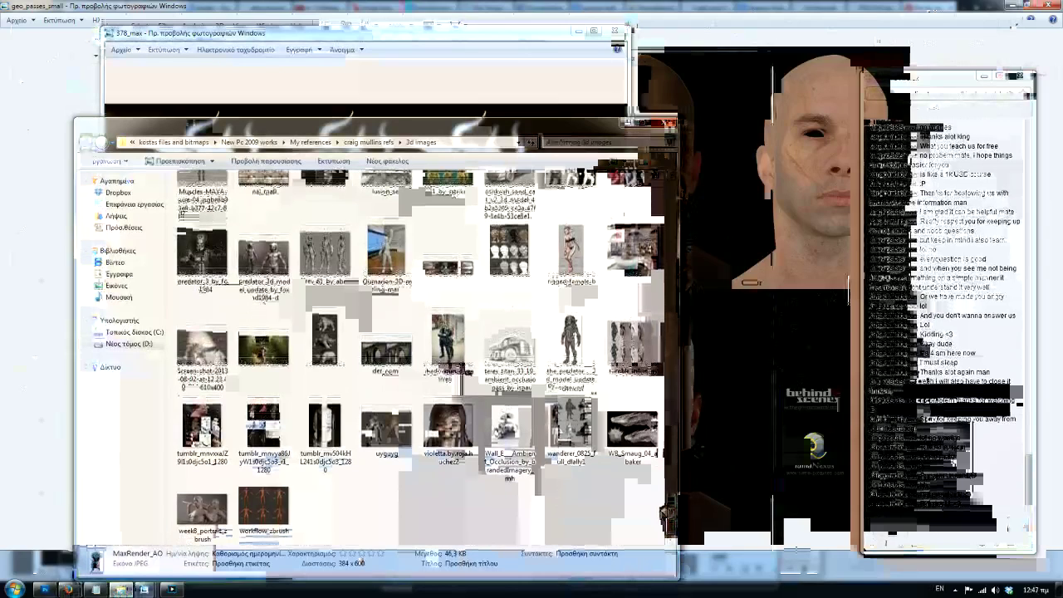
double_click(578, 421)
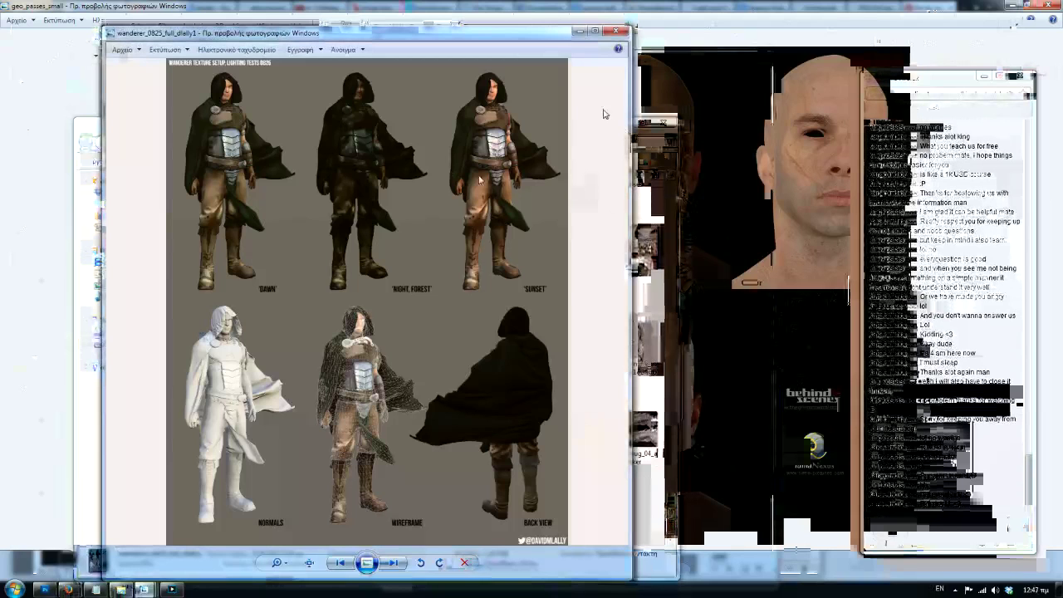
Step: Close the wanderer sheet and open the 3d_model render, zooming in to inspect it
left_click(615, 32)
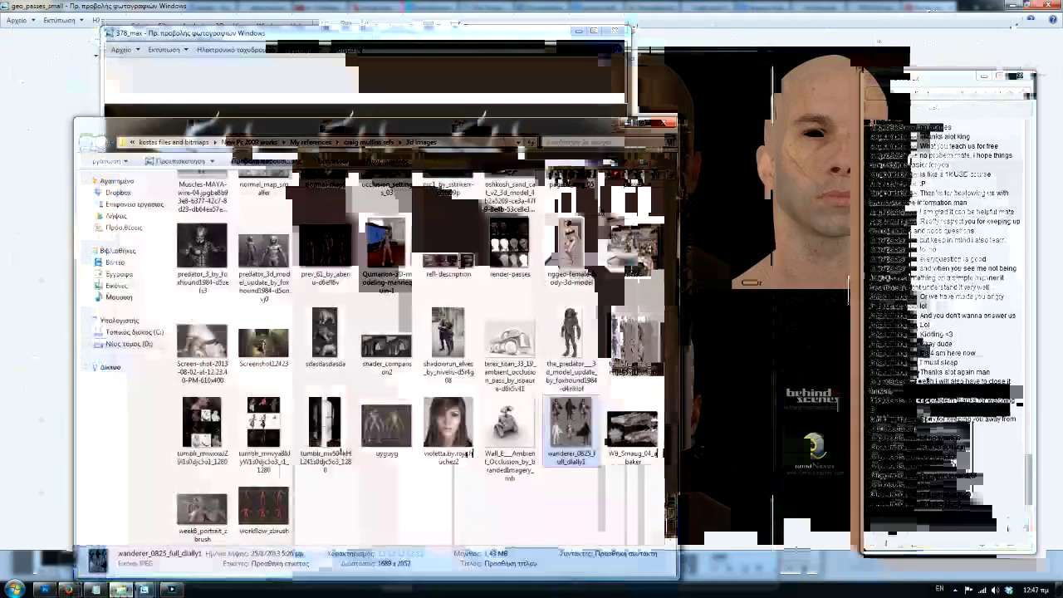
scroll(541, 357, "down", 15)
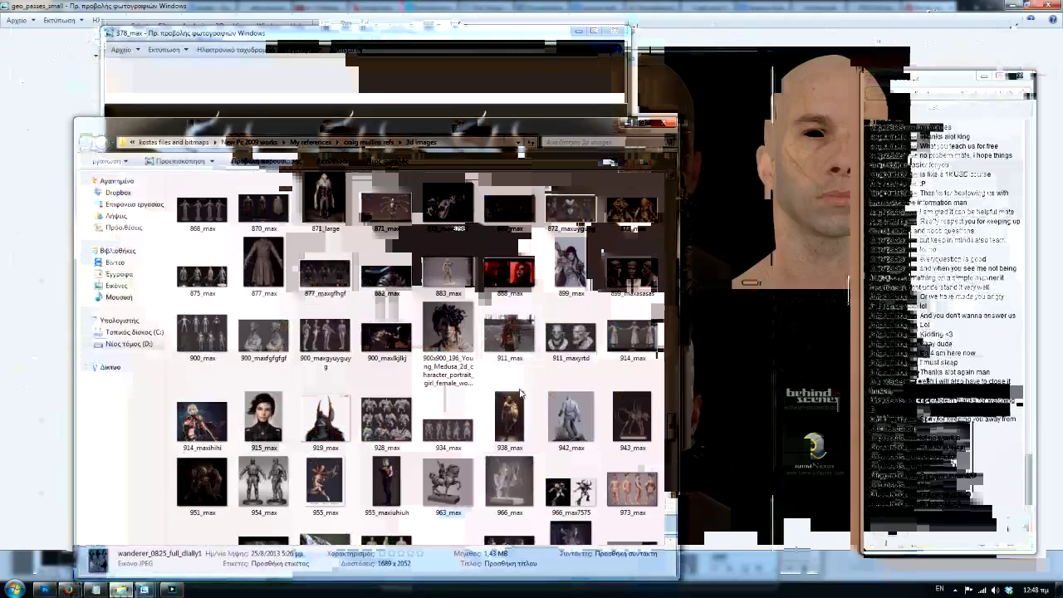
scroll(532, 400, "up", 15)
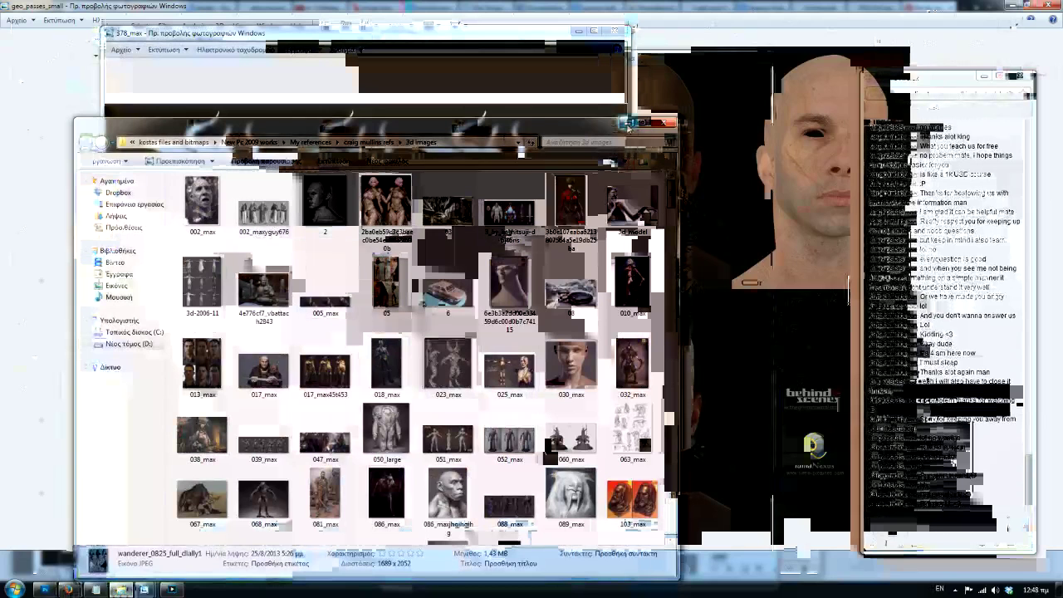
double_click(629, 204)
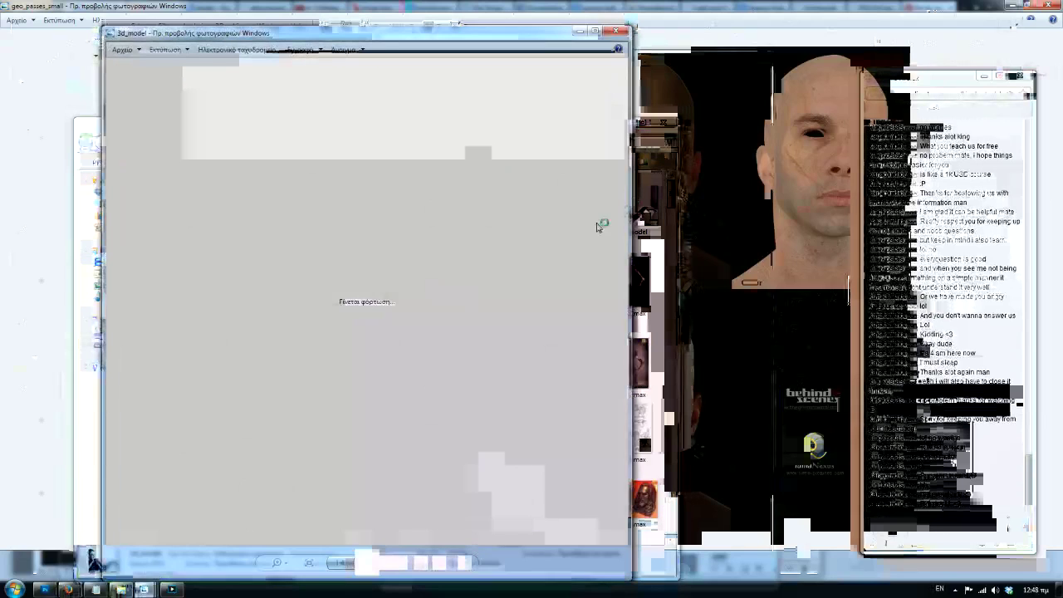
scroll(256, 273, "up", 4)
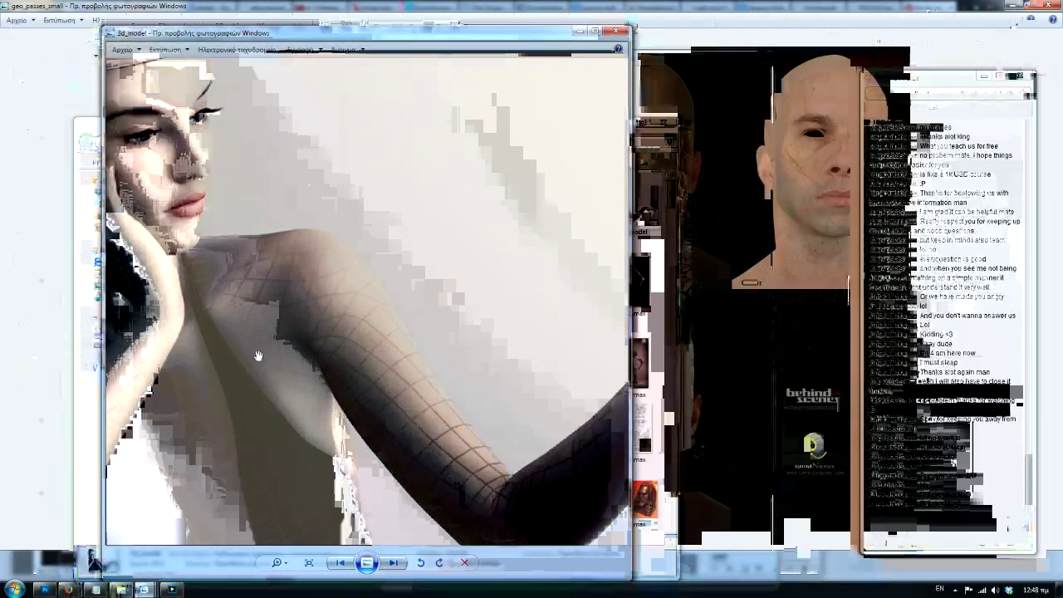
scroll(386, 382, "down", 4)
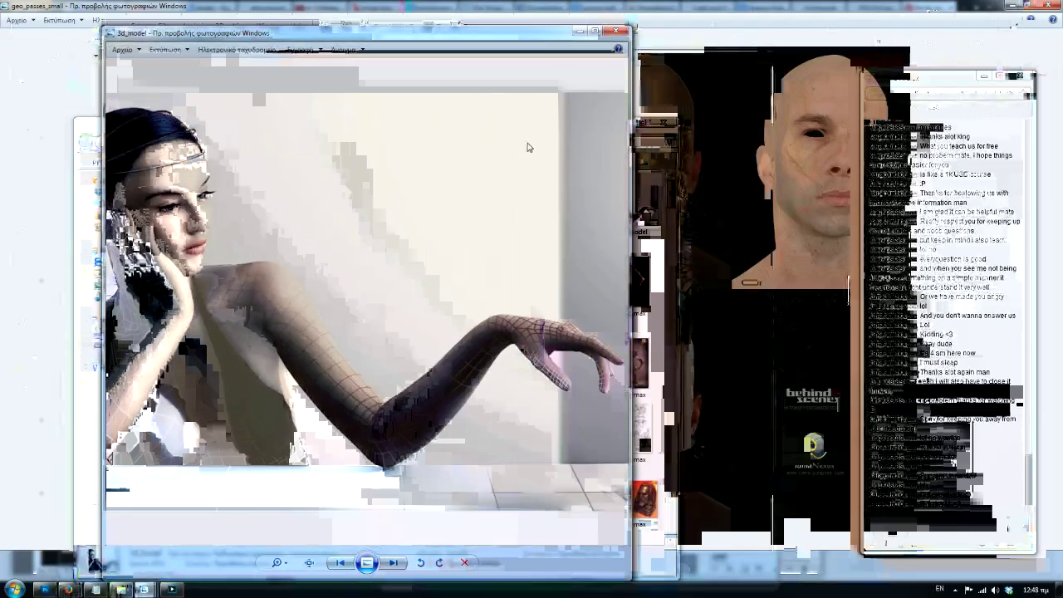
Step: Close the 3d_model image and the 378_max image viewer
left_click(616, 30)
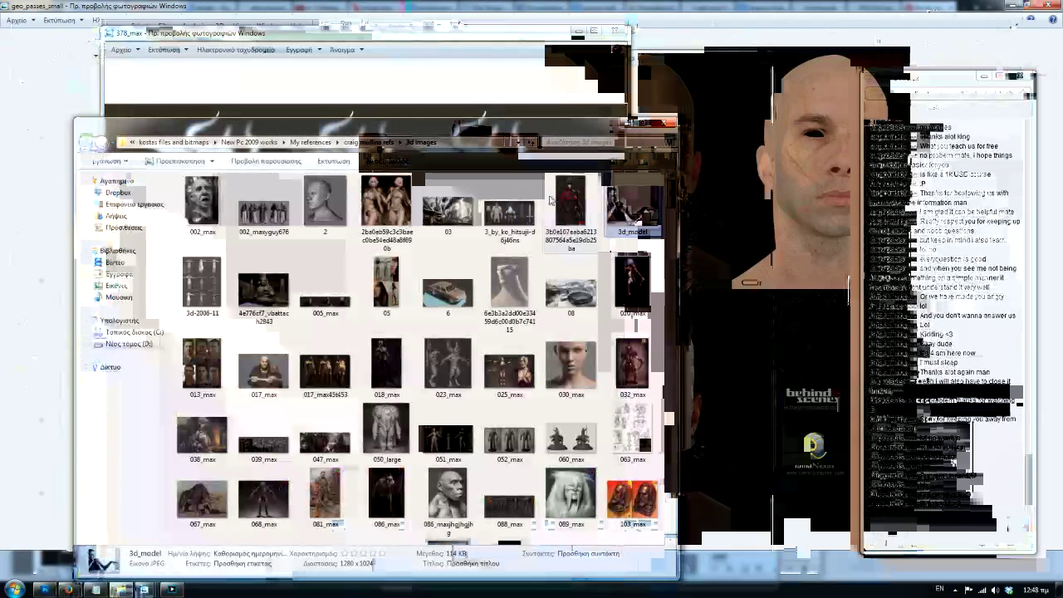
left_click(543, 50)
left_click(612, 32)
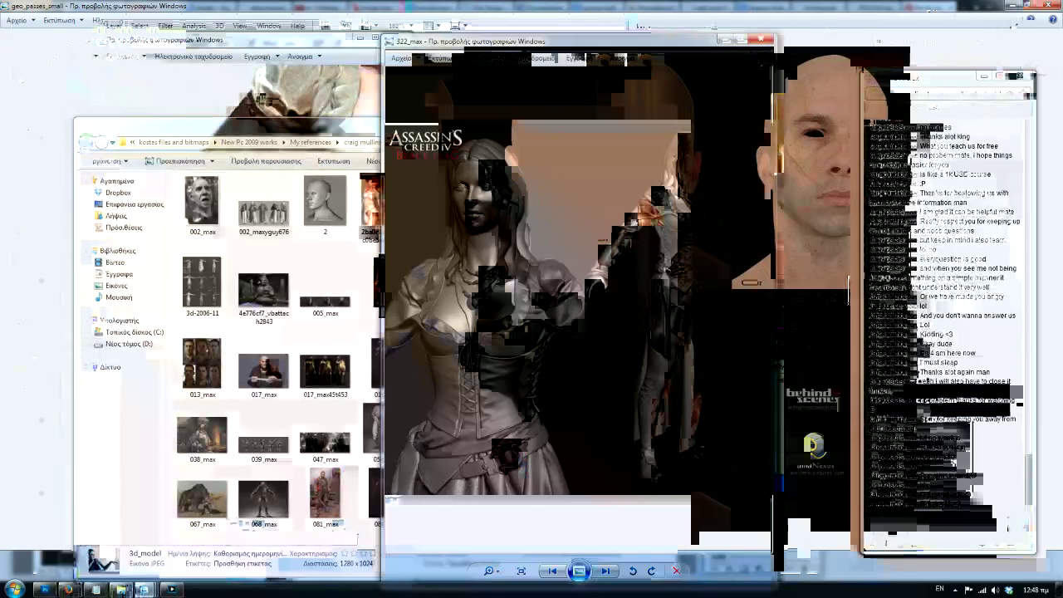
Step: Close the leftover image viewer and return to the Photoshop painting
left_click(340, 36)
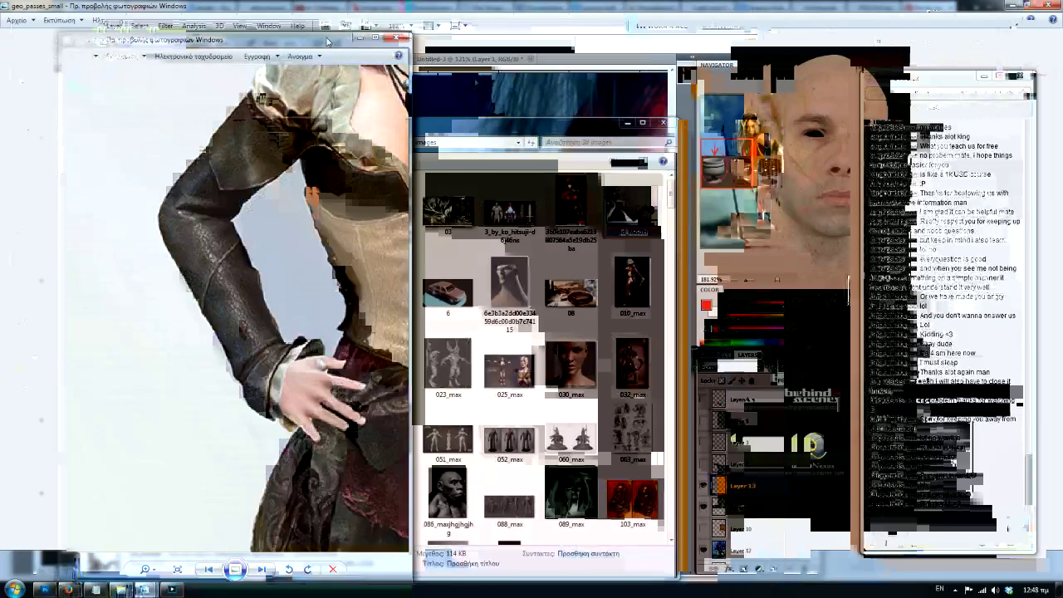
left_click(397, 38)
left_click(332, 60)
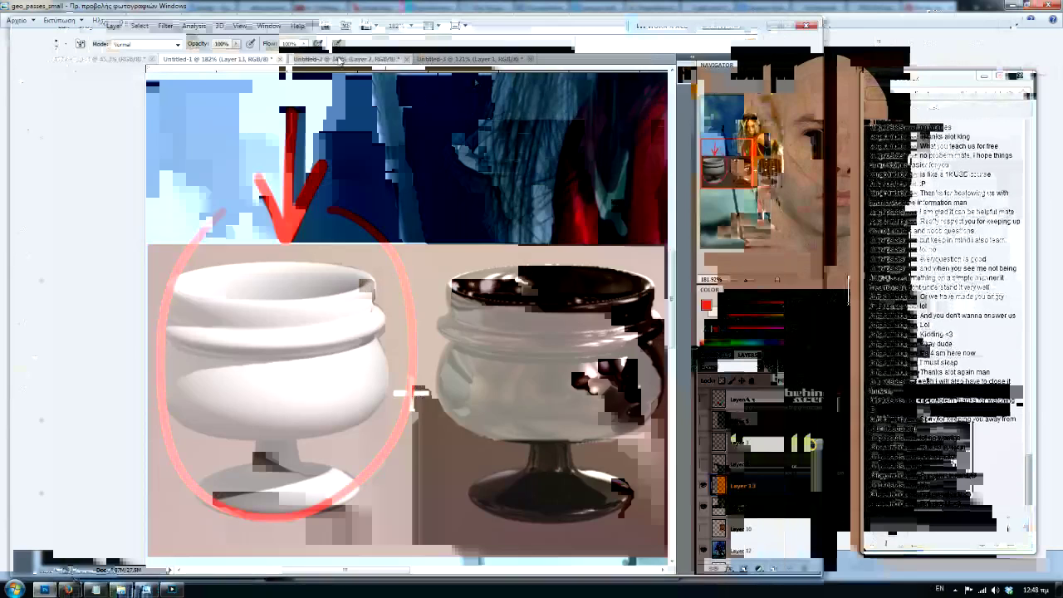
Step: Close Untitled-2 without saving, then close the blank Untitled-3 document
left_click(342, 59)
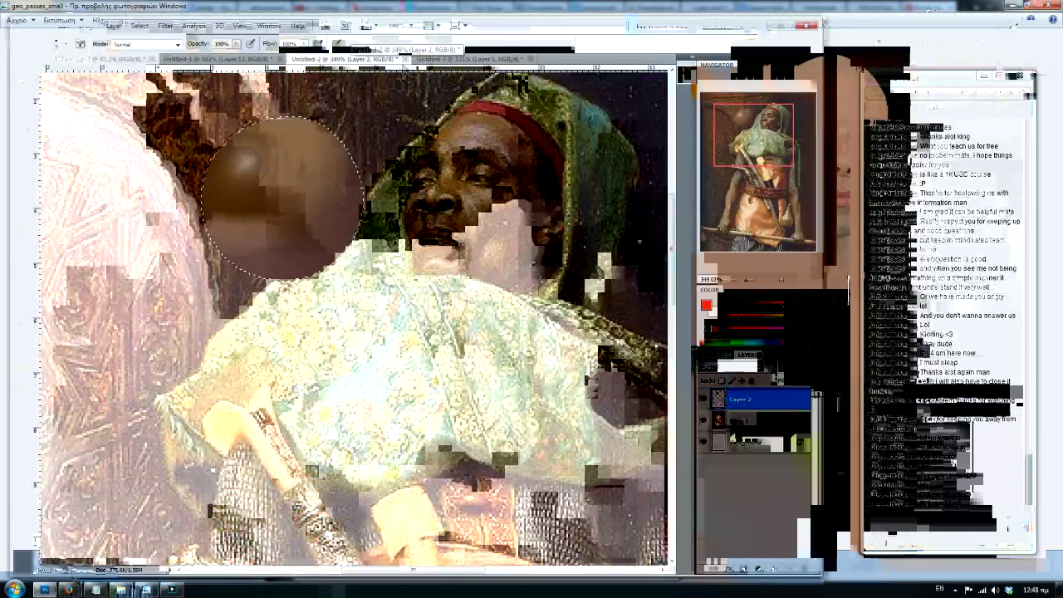
left_click(404, 59)
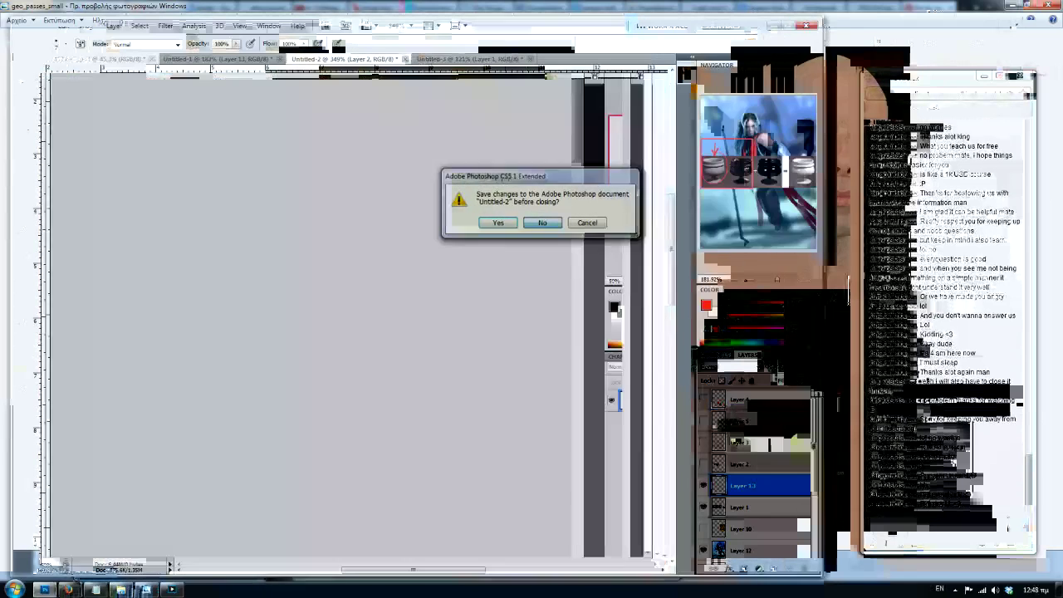
key("n")
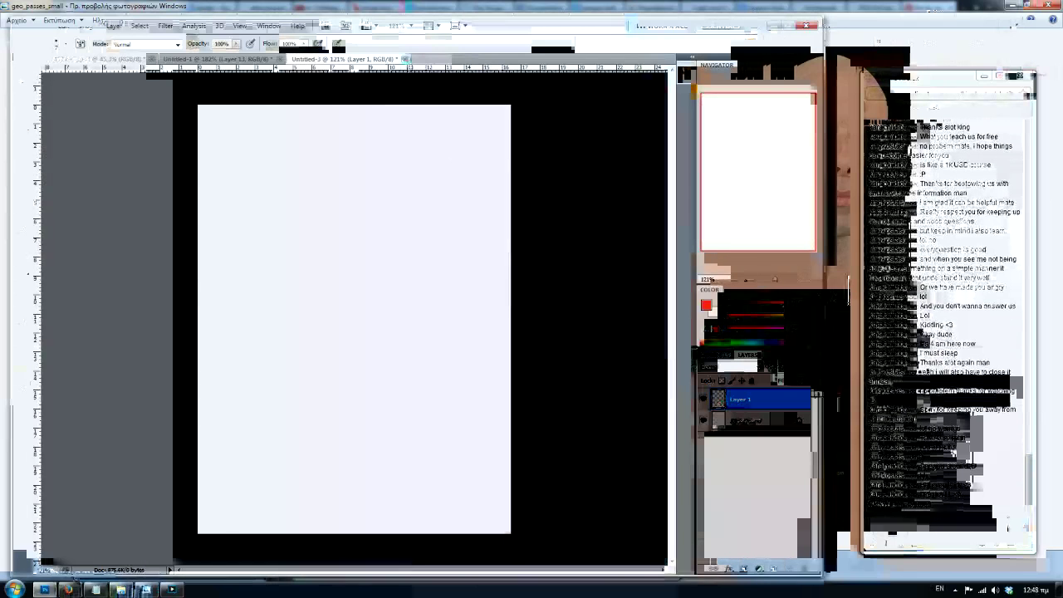
left_click(405, 59)
Step: Discard Untitled-3's changes, then delete the red-circle annotation, cups strip and Layer 10 inset layers
key("n")
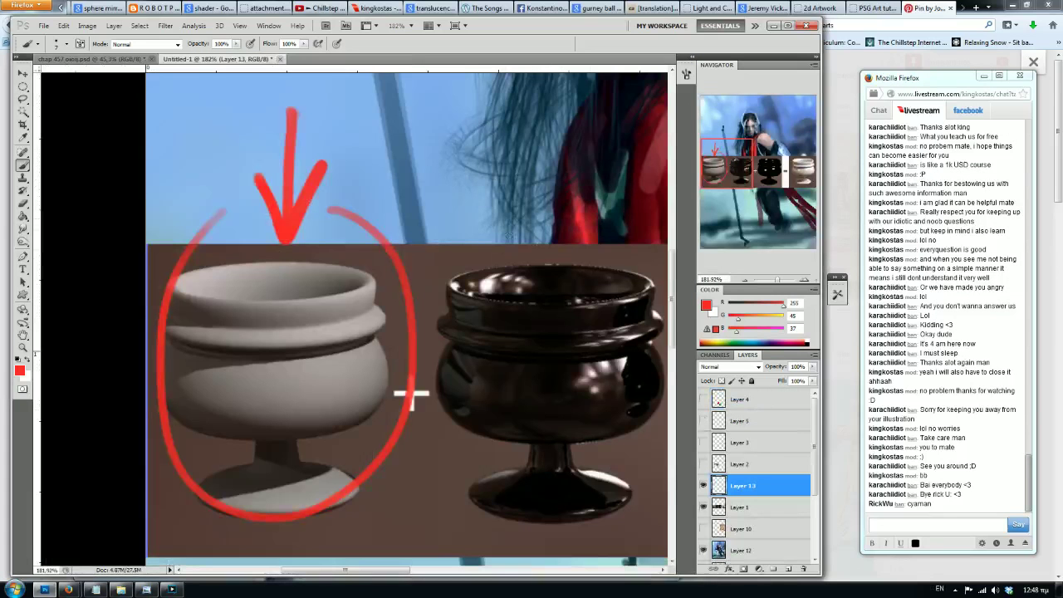
left_click_drag(774, 285, 764, 282)
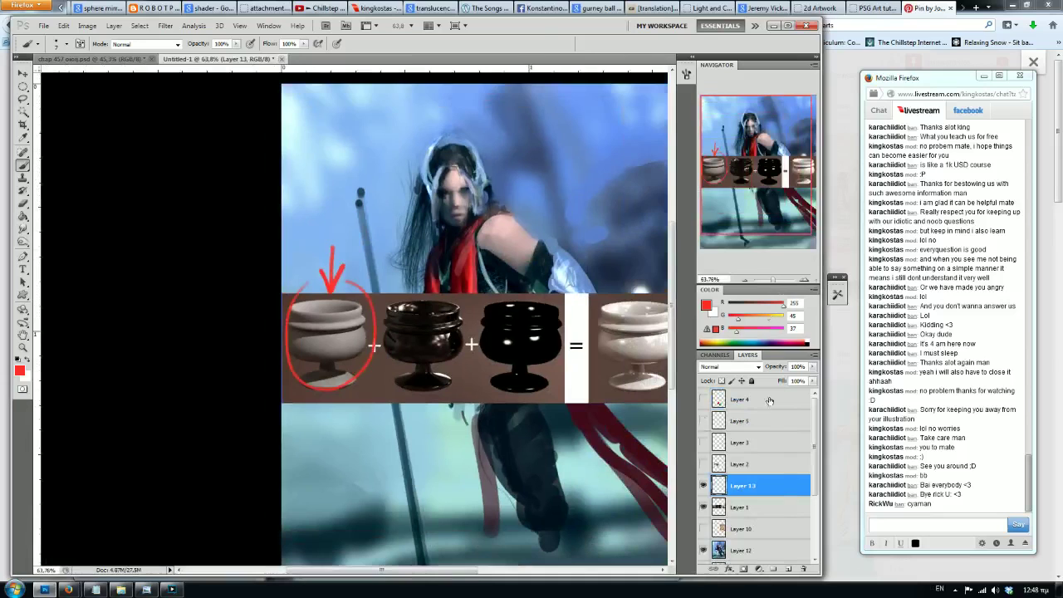
left_click(703, 485)
left_click(704, 485)
left_click(803, 568)
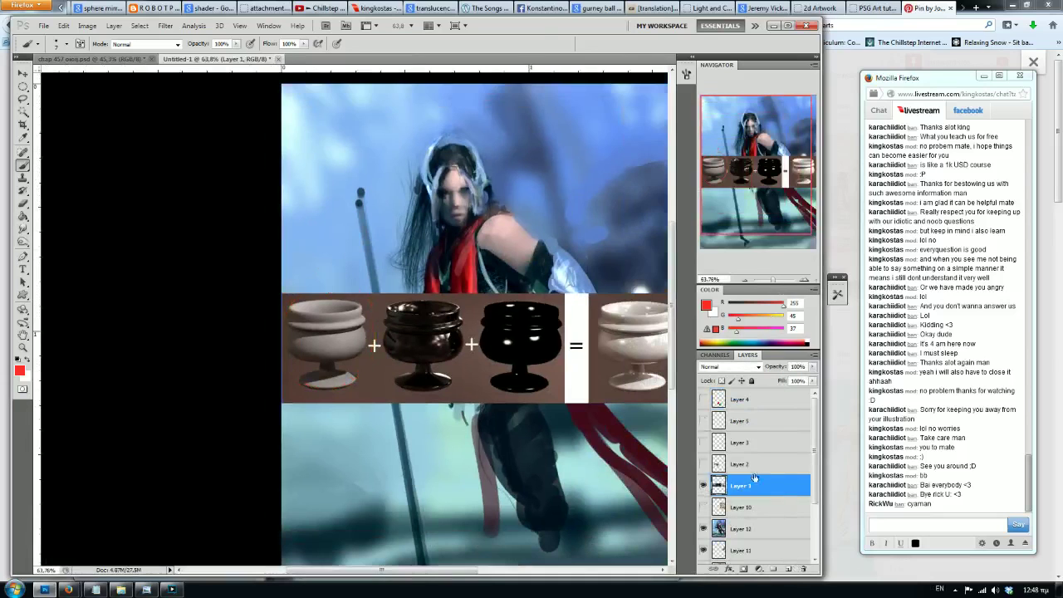
left_click(704, 485)
left_click(704, 486)
key("Delete")
left_click(704, 486)
left_click(704, 485)
key("Delete")
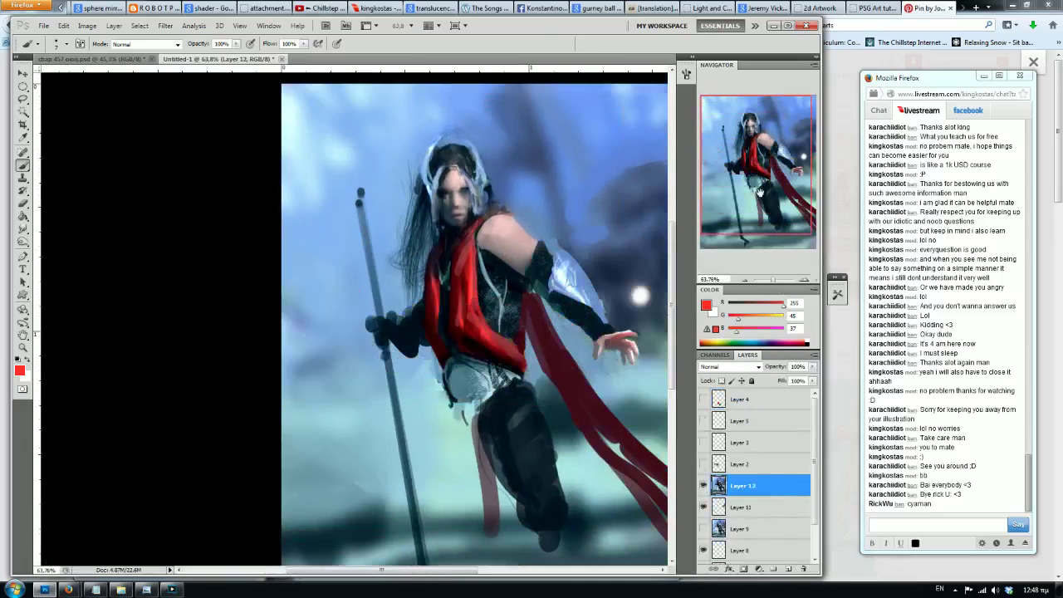
Step: Toggle the Layer 2 sphere-lighting inset's visibility to check it, leaving it shown
left_click(704, 464)
left_click(704, 464)
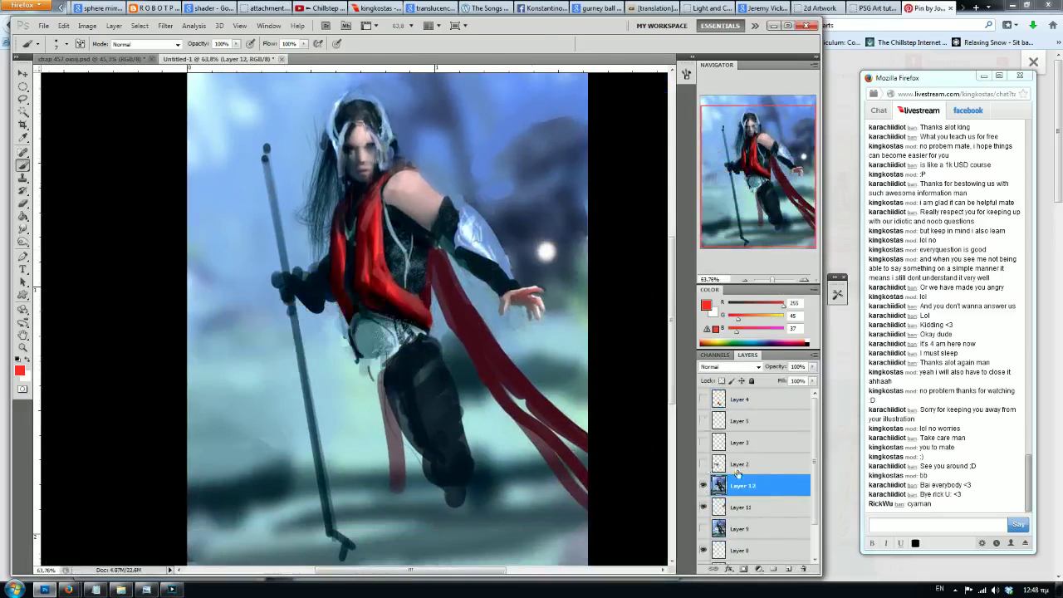
left_click(710, 469)
left_click(704, 464)
left_click(704, 464)
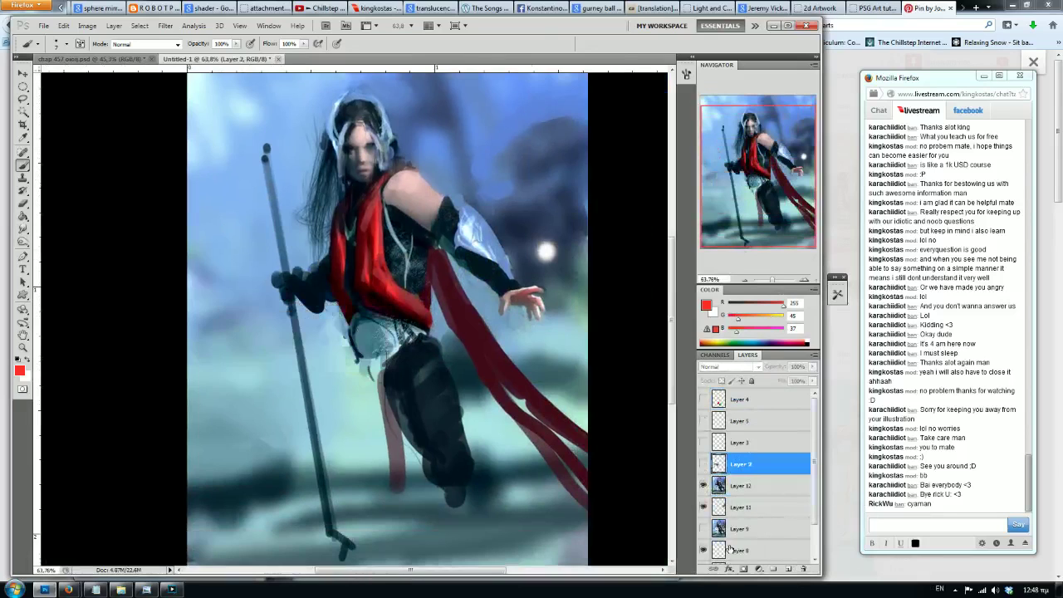
left_click(704, 464)
left_click(704, 464)
left_click(703, 464)
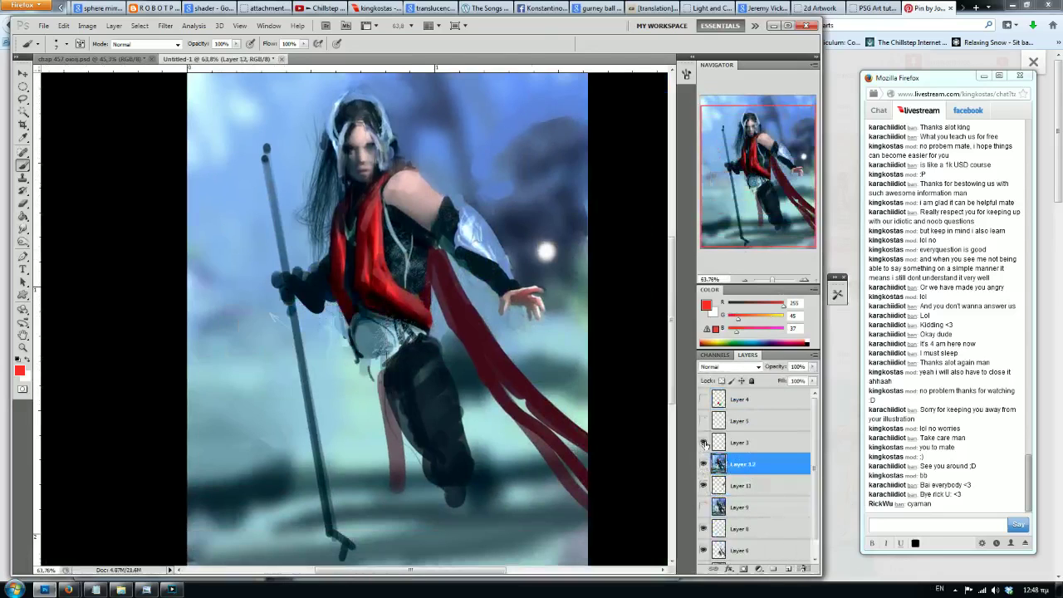
Step: Delete Layer 3, Layer 5 and the colour-circles Layer 4
left_click(719, 443)
key("ctrl+e")
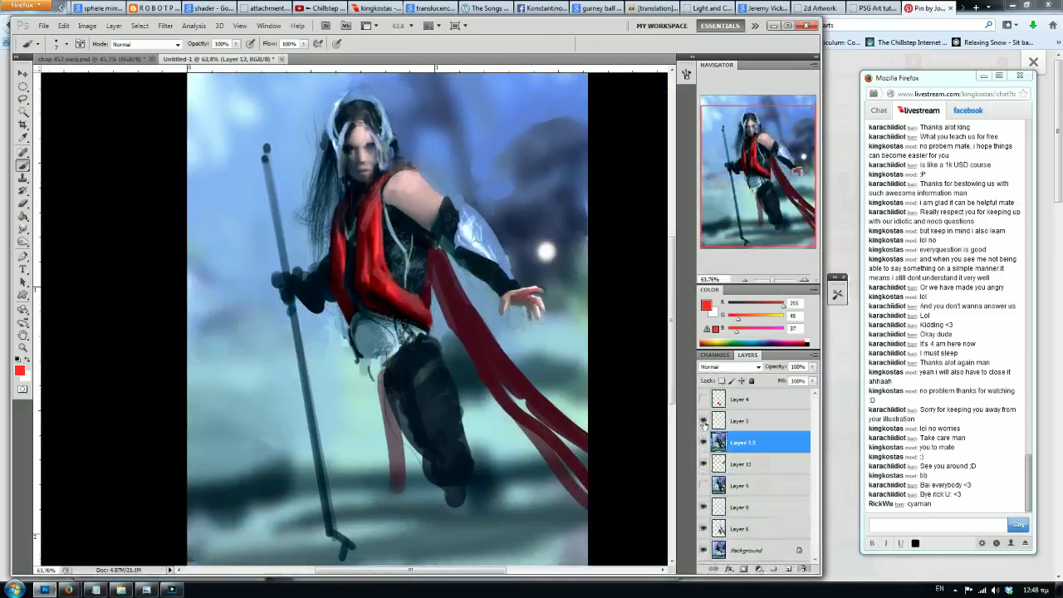
left_click(719, 422)
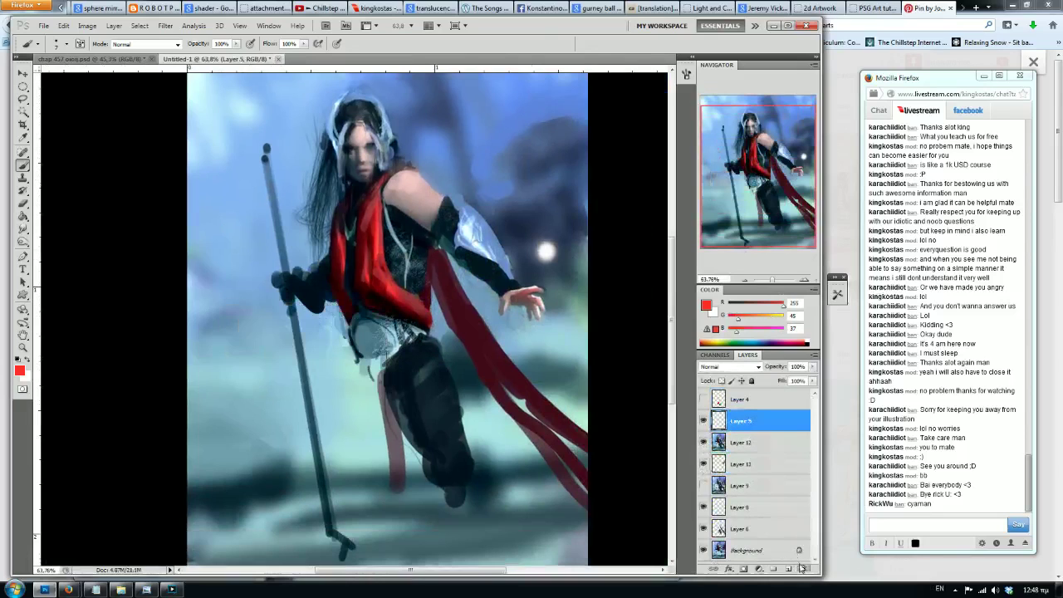
left_click(800, 566)
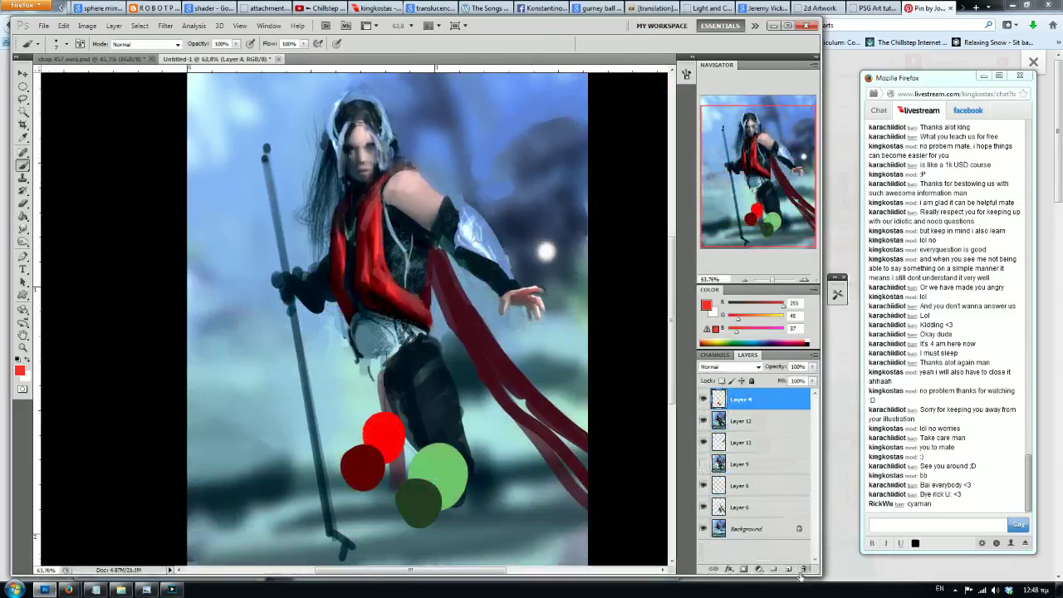
left_click(802, 568)
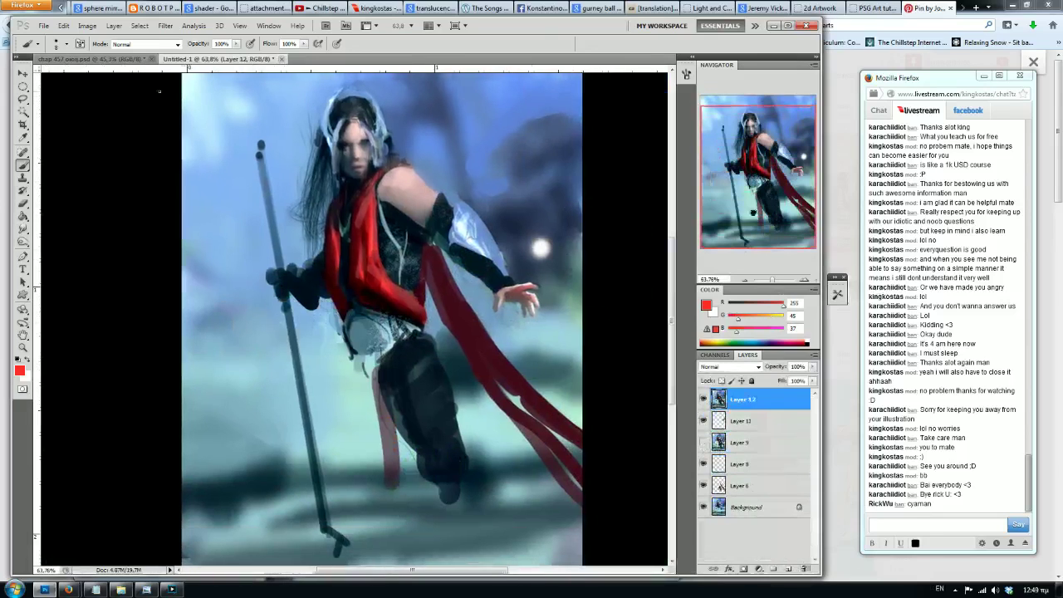
scroll(676, 290, "left", 1)
Step: Paint dark armour strokes over the left leg, then type chat replies to viewers
left_click(392, 366, "alt")
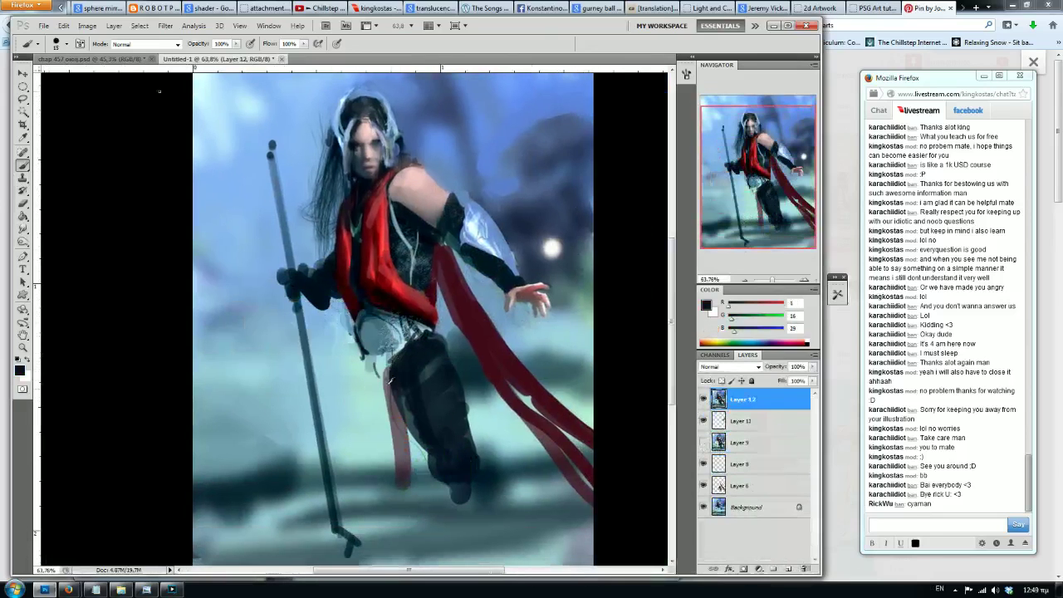
mouse_move(357, 352)
left_mouse_down()
mouse_move(323, 427)
mouse_move(330, 434)
mouse_move(361, 367)
mouse_move(363, 412)
mouse_move(374, 410)
mouse_move(328, 480)
mouse_move(356, 394)
mouse_move(332, 481)
left_mouse_up()
key("alt+Tab")
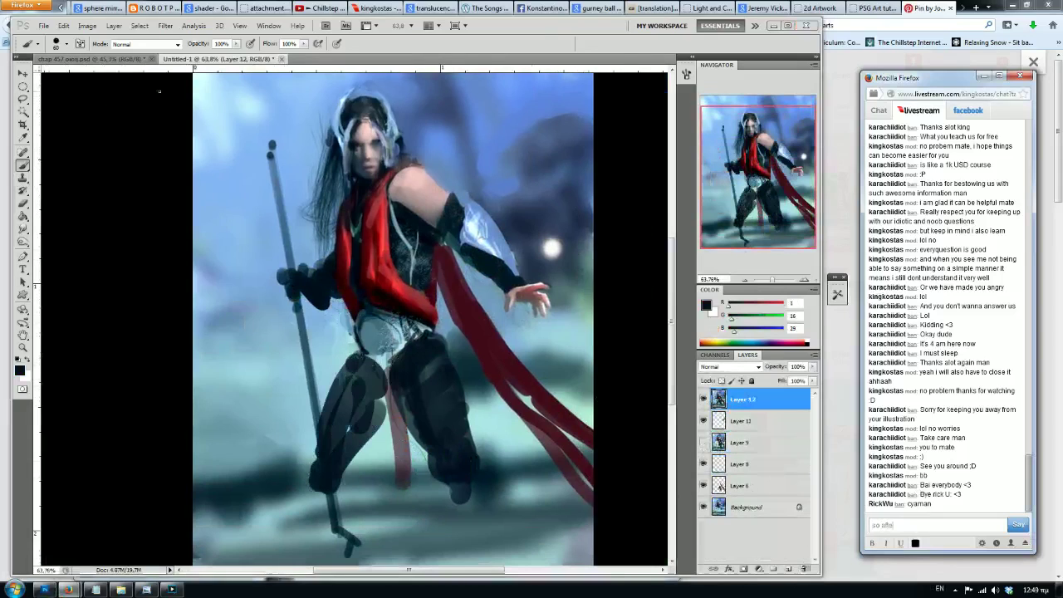
type("ff")
key("Return")
type("you Ca")
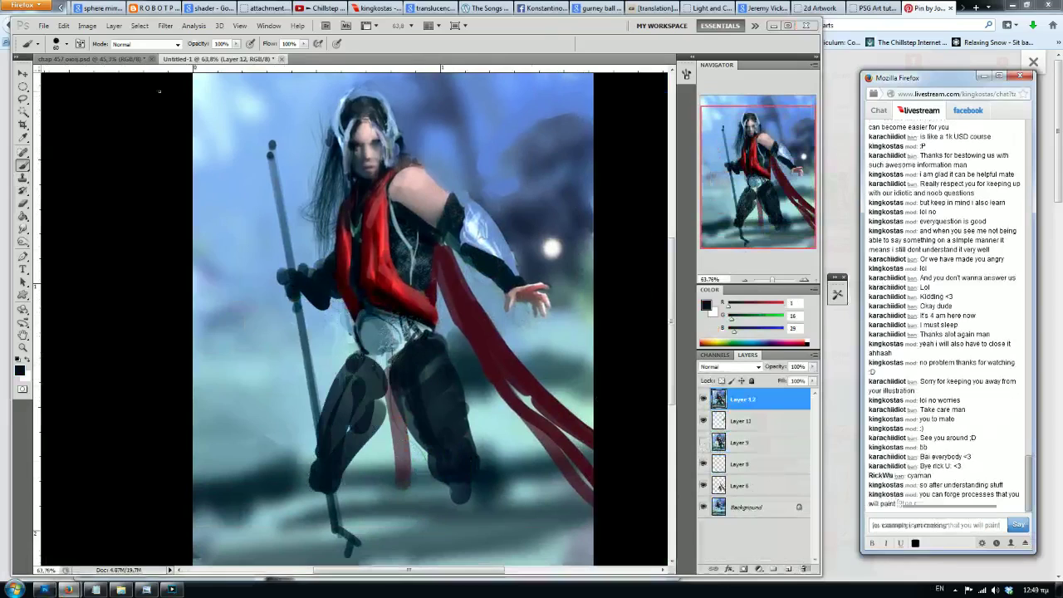
type("indic")
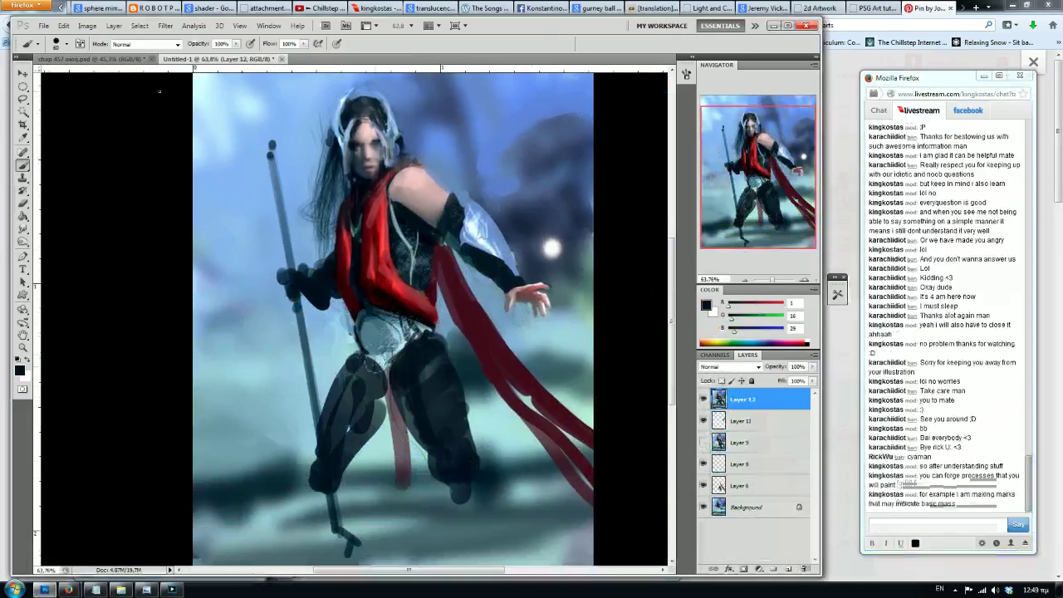
Step: Darken the shin, add light grey-blue strokes on both thighs, and paint the far leg dark to a larger boot
mouse_move(365, 415)
left_mouse_down()
mouse_move(317, 497)
mouse_move(317, 546)
left_mouse_up()
left_click(369, 365, "alt")
mouse_move(772, 321)
left_mouse_down()
mouse_move(754, 339)
mouse_move(739, 317)
left_mouse_up()
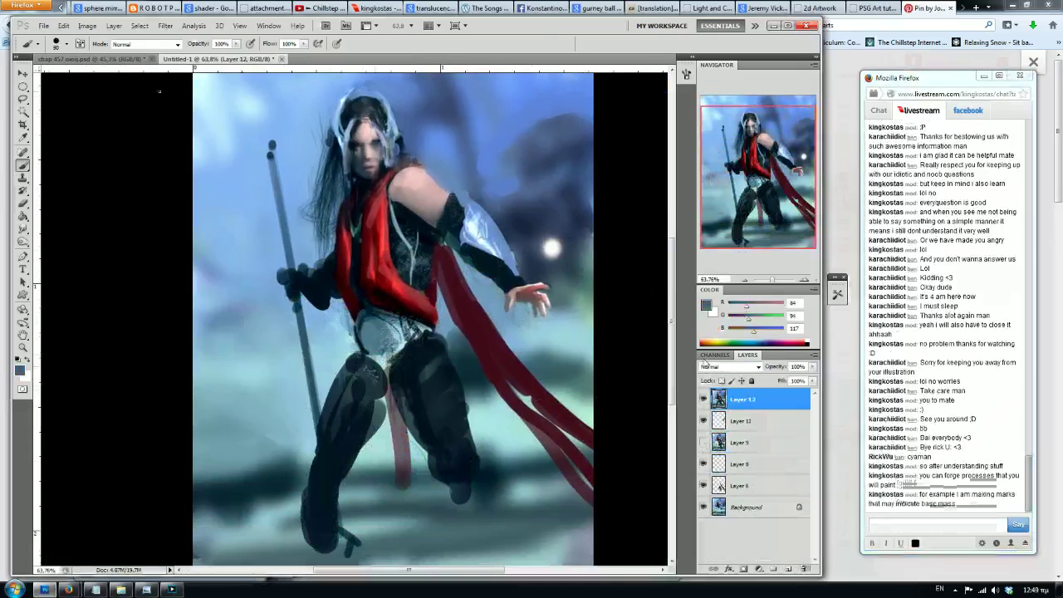
left_click_drag(367, 380, 325, 468)
left_click_drag(352, 402, 311, 508)
left_click_drag(421, 364, 448, 472)
left_click(413, 400, "alt")
mouse_move(414, 400)
left_mouse_down()
mouse_move(465, 506)
mouse_move(494, 531)
left_mouse_up()
Step: Send the chat message 'and move from there' and return to the painting
left_click(899, 521)
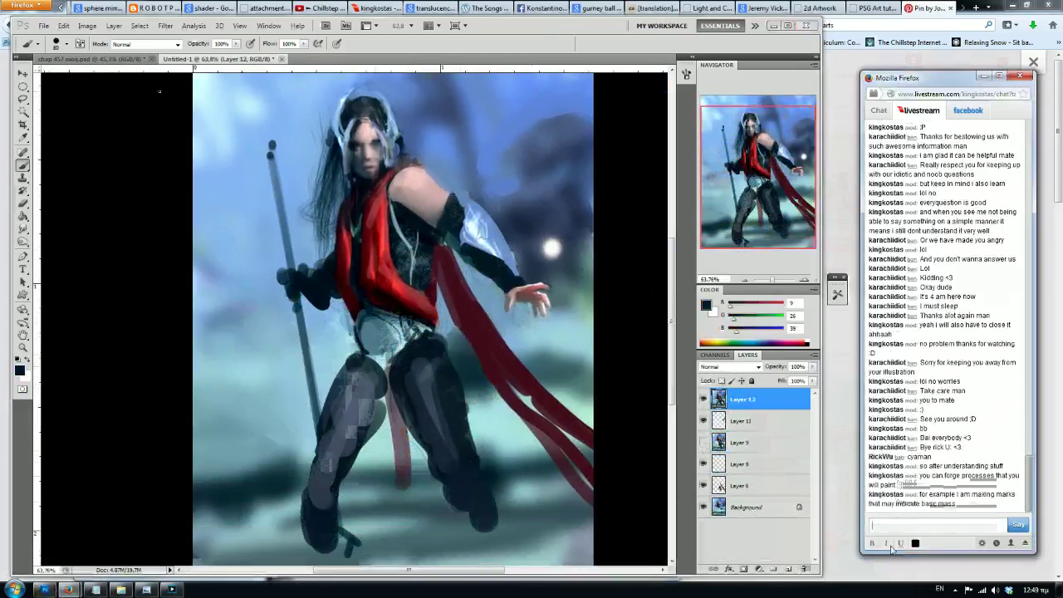
type("and move from there")
key("Return")
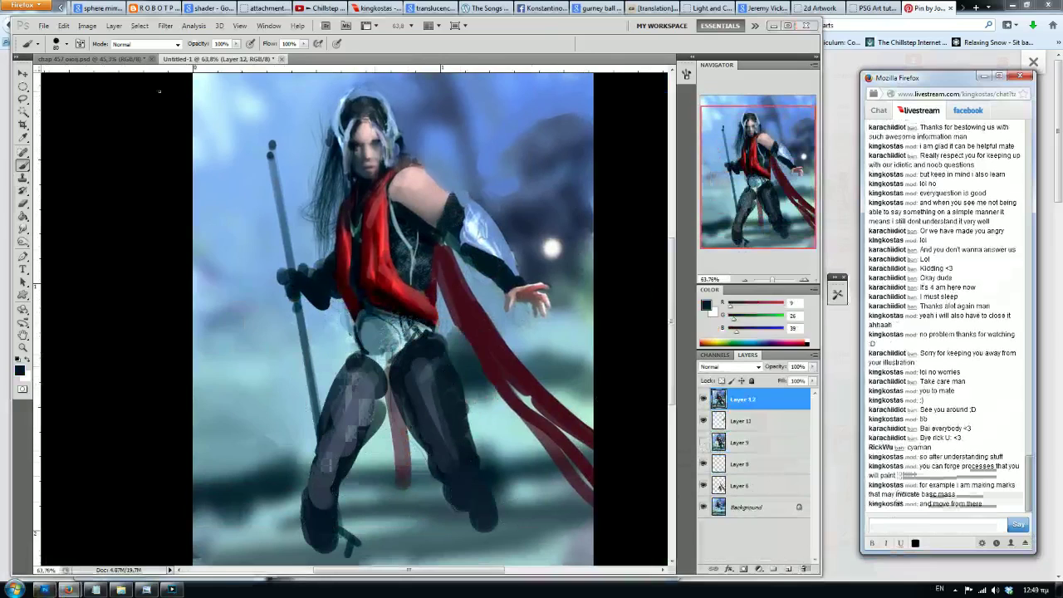
left_click(489, 154)
Step: Darken and extend both boots in navy, then add lighter blue-grey strokes down the right leg
left_click(339, 470, "alt")
mouse_move(339, 470)
left_mouse_down()
mouse_move(325, 513)
mouse_move(291, 555)
mouse_move(309, 568)
left_mouse_up()
left_click_drag(494, 523, 496, 566)
left_click(373, 372, "alt")
left_click_drag(431, 348, 453, 452)
mouse_move(411, 388)
left_mouse_down()
mouse_move(473, 496)
mouse_move(480, 543)
left_mouse_up()
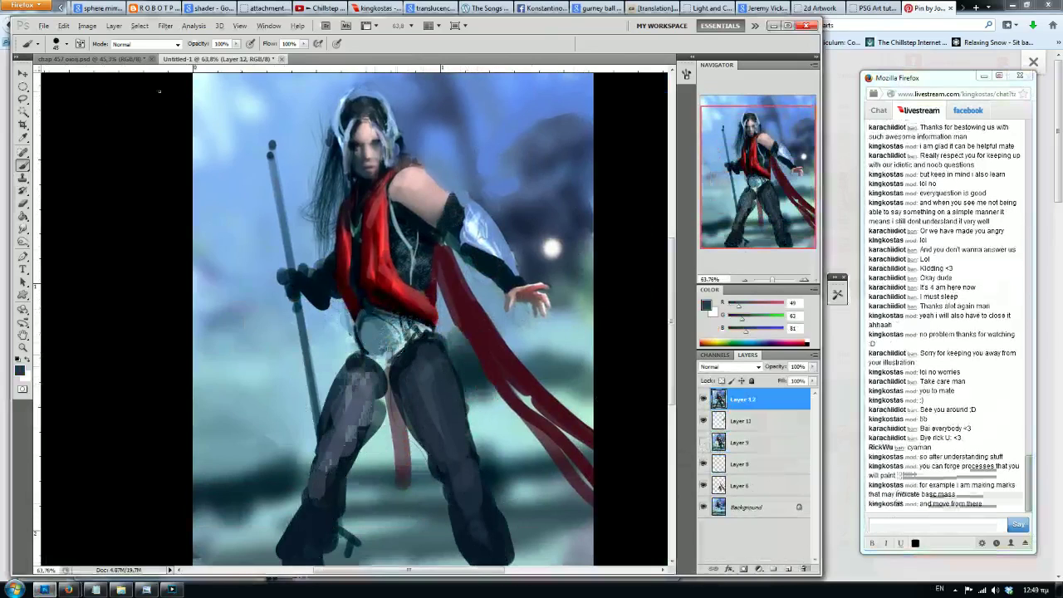
Step: Dodge the highlights on both legs from thigh to shin
key("o")
left_click_drag(419, 353, 457, 481)
mouse_move(428, 403)
left_mouse_down()
mouse_move(471, 477)
mouse_move(474, 510)
left_mouse_up()
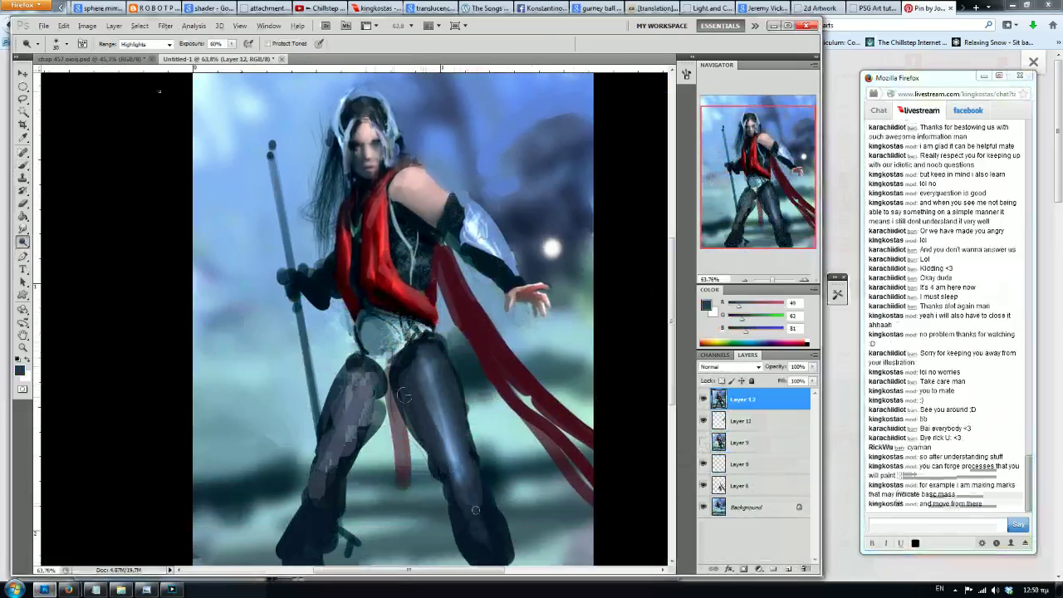
mouse_move(345, 390)
left_mouse_down()
mouse_move(326, 473)
mouse_move(347, 440)
mouse_move(314, 498)
mouse_move(309, 536)
mouse_move(323, 485)
left_mouse_up()
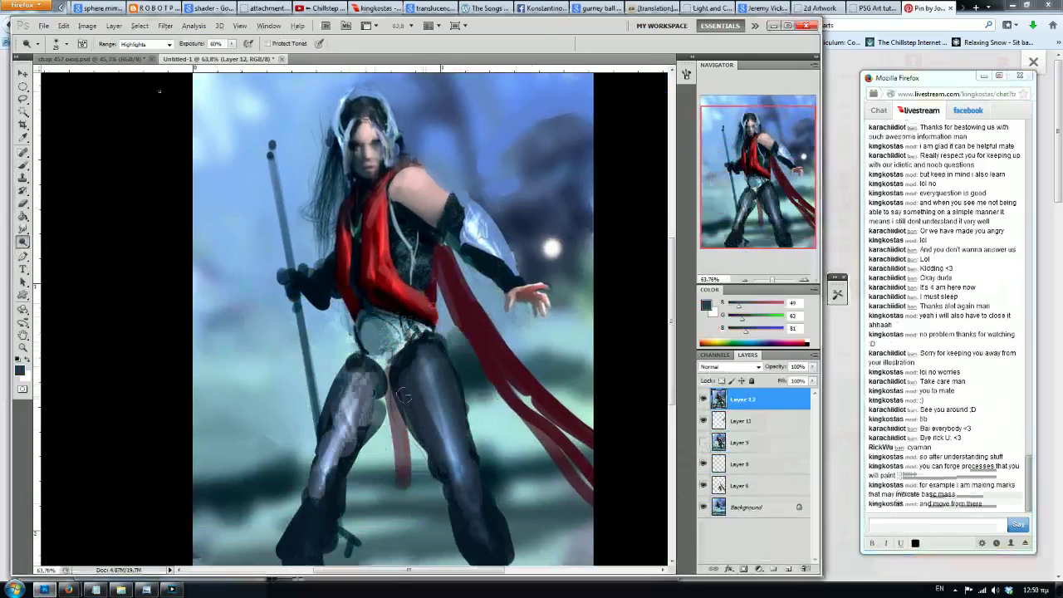
Step: Paint dark strokes over the crotch and inner legs, then light blue highlights on the left thigh
left_click(23, 164)
left_click(402, 367, "alt")
mouse_move(390, 366)
left_mouse_down()
mouse_move(380, 383)
mouse_move(395, 411)
mouse_move(436, 373)
mouse_move(448, 415)
mouse_move(422, 420)
left_mouse_up()
mouse_move(369, 390)
left_mouse_down()
mouse_move(365, 427)
mouse_move(347, 390)
mouse_move(355, 481)
mouse_move(366, 479)
left_mouse_up()
left_click(336, 361, "alt")
left_click_drag(336, 361, 324, 425)
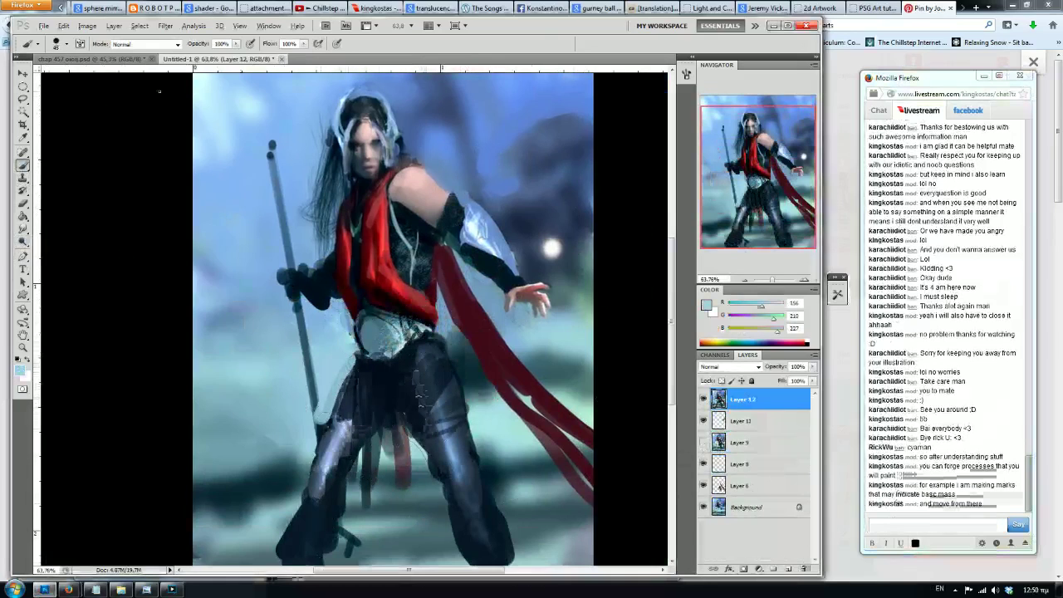
Step: Mirror the painting, then paint dark navy around crotch and hip, pale cyan on the left leg, and darken the thigh
key("h")
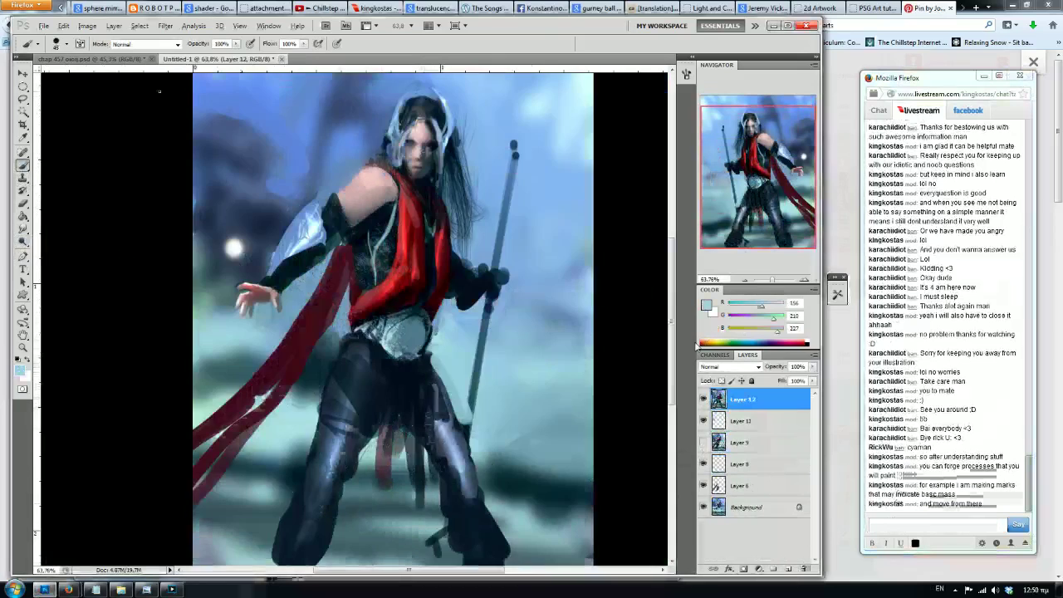
left_click(347, 347, "alt")
mouse_move(349, 349)
left_mouse_down()
mouse_move(363, 374)
mouse_move(347, 332)
mouse_move(336, 369)
mouse_move(352, 381)
mouse_move(427, 358)
mouse_move(415, 375)
mouse_move(340, 390)
left_mouse_up()
left_click(353, 345, "alt")
left_click(274, 390, "alt")
mouse_move(249, 365)
left_mouse_down()
mouse_move(356, 465)
mouse_move(290, 507)
left_mouse_up()
mouse_move(436, 363)
left_mouse_down()
mouse_move(448, 385)
mouse_move(384, 478)
mouse_move(438, 405)
mouse_move(352, 486)
left_mouse_up()
Step: Paint light-blue strokes across the hip and belt, undoing an earlier pale squiggle attempt
left_click(394, 331, "alt")
mouse_move(344, 353)
left_mouse_down()
mouse_move(440, 353)
mouse_move(345, 357)
mouse_move(415, 382)
mouse_move(453, 349)
mouse_move(427, 374)
mouse_move(453, 328)
mouse_move(444, 336)
mouse_move(460, 377)
mouse_move(481, 349)
mouse_move(436, 394)
left_mouse_up()
key("ctrl+z")
left_click(390, 368, "alt")
left_click(308, 193, "alt")
mouse_move(427, 336)
left_mouse_down()
mouse_move(391, 359)
mouse_move(421, 336)
mouse_move(403, 355)
mouse_move(345, 370)
mouse_move(403, 335)
mouse_move(328, 364)
left_mouse_up()
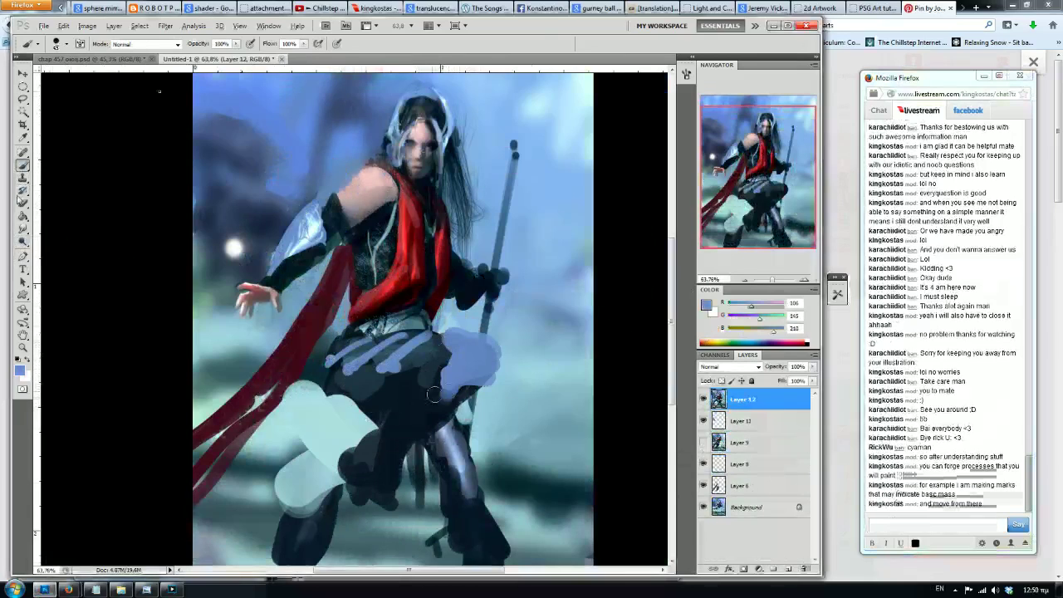
Step: Dodge the light-blue belt strokes, flip the painting back horizontally, and resume brushing with dark navy
left_click(23, 242)
mouse_move(415, 349)
left_mouse_down()
mouse_move(340, 352)
mouse_move(469, 350)
mouse_move(444, 336)
mouse_move(465, 345)
mouse_move(455, 349)
left_mouse_up()
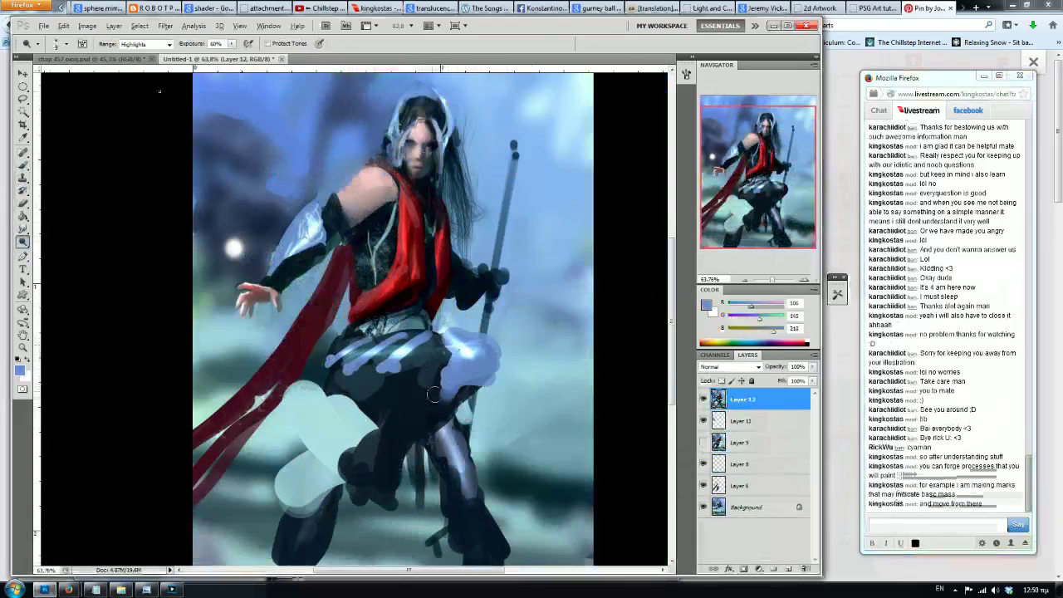
key("ctrl+shift+h")
key("b")
left_click(453, 371, "alt")
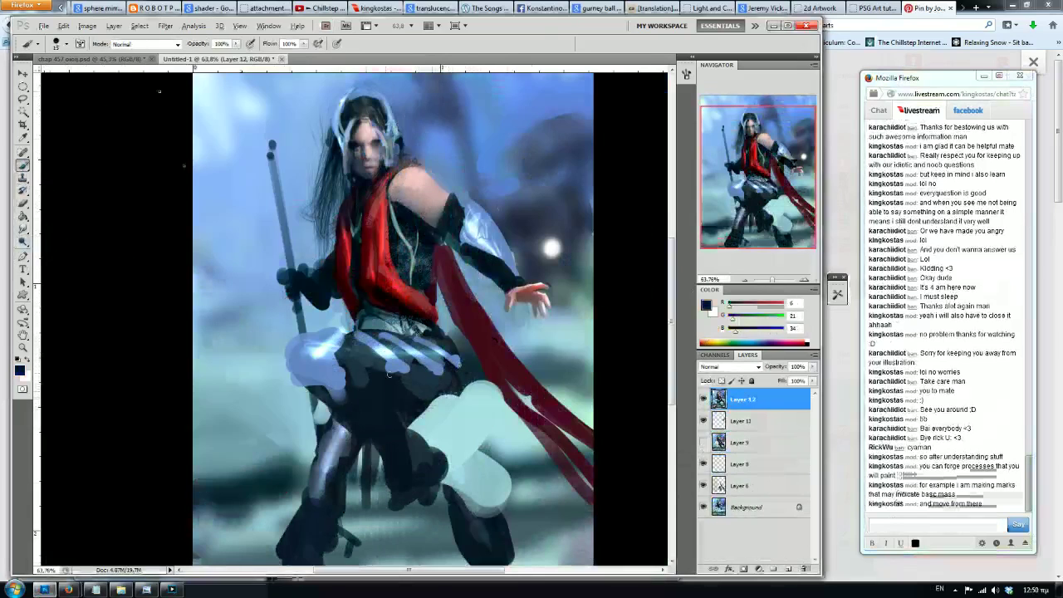
Step: Shrink the brush to 200 and paint dark and pale cyan strokes over the skirt streaks
key("z")
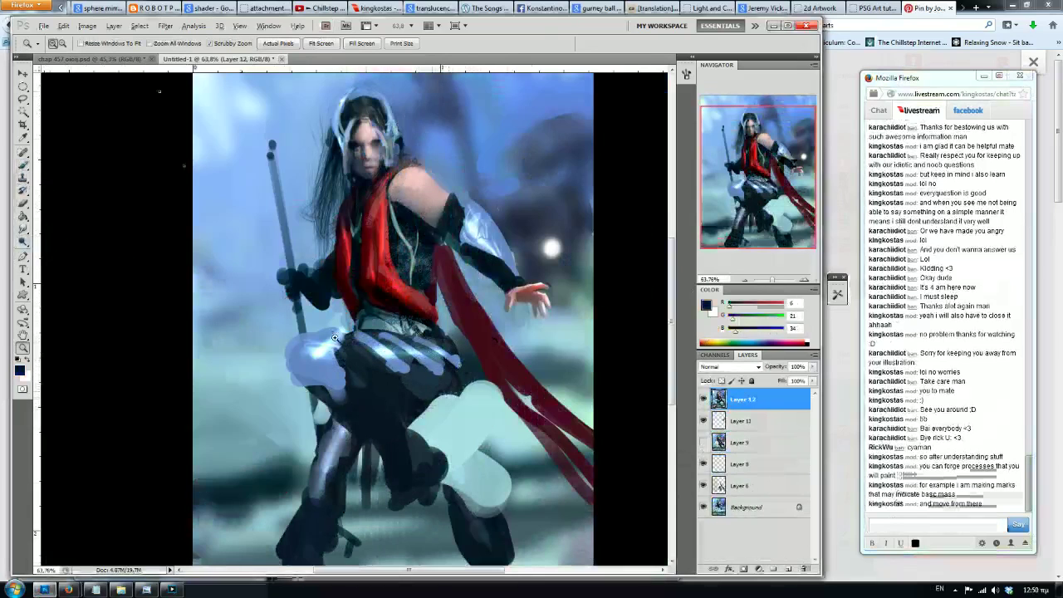
key("b")
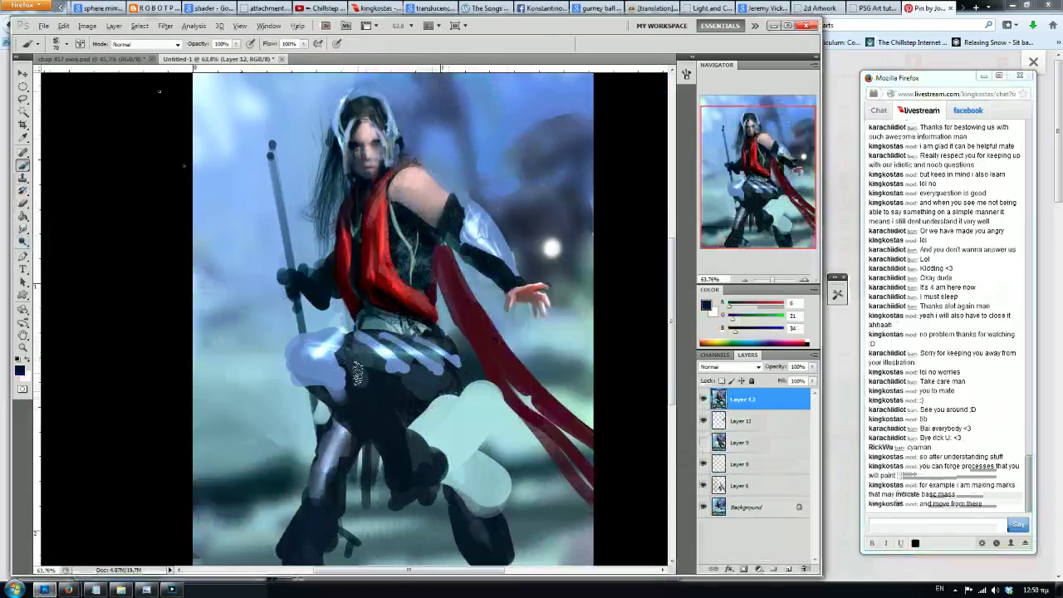
key("bracketright")
key("bracketright")
key("bracketright")
key("bracketright")
key("bracketright")
key("bracketright")
key("bracketright")
key("bracketright")
key("bracketright")
key("bracketright")
key("bracketright")
key("bracketright")
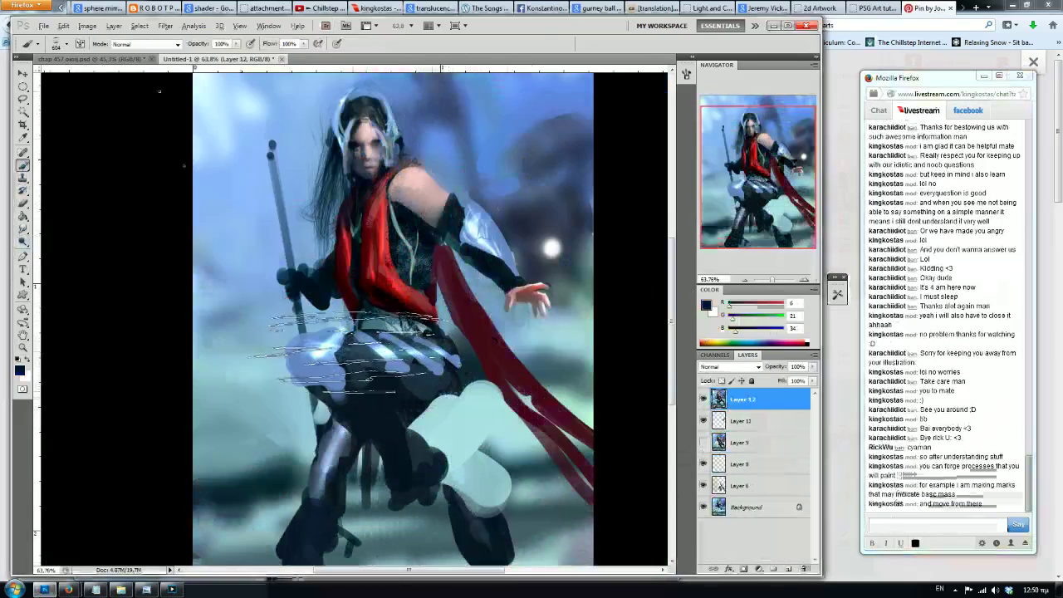
key("bracketleft")
key("bracketleft")
key("bracketleft")
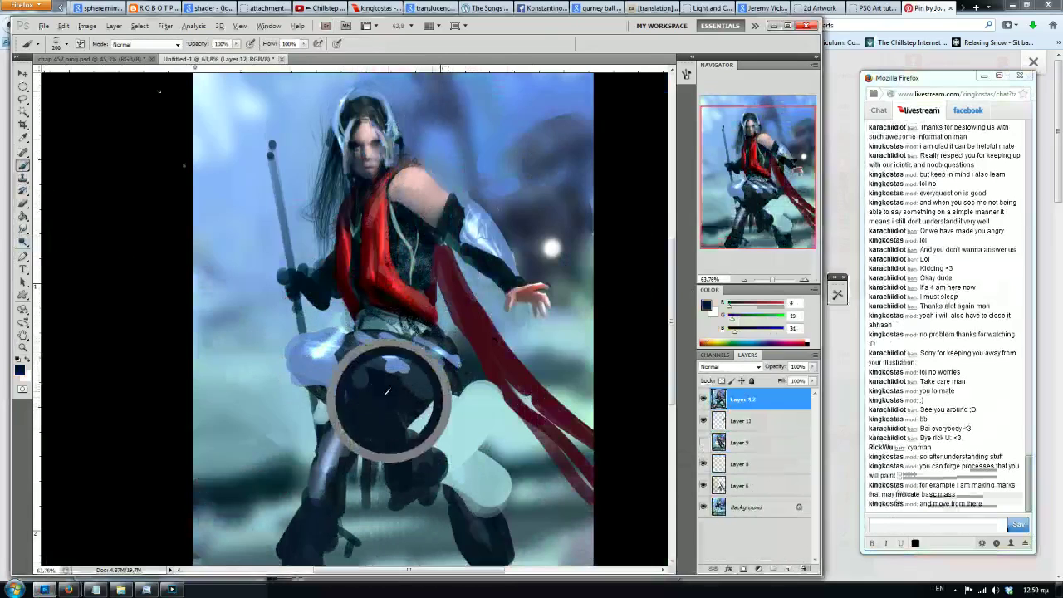
key("bracketleft")
left_click_drag(440, 374, 374, 386)
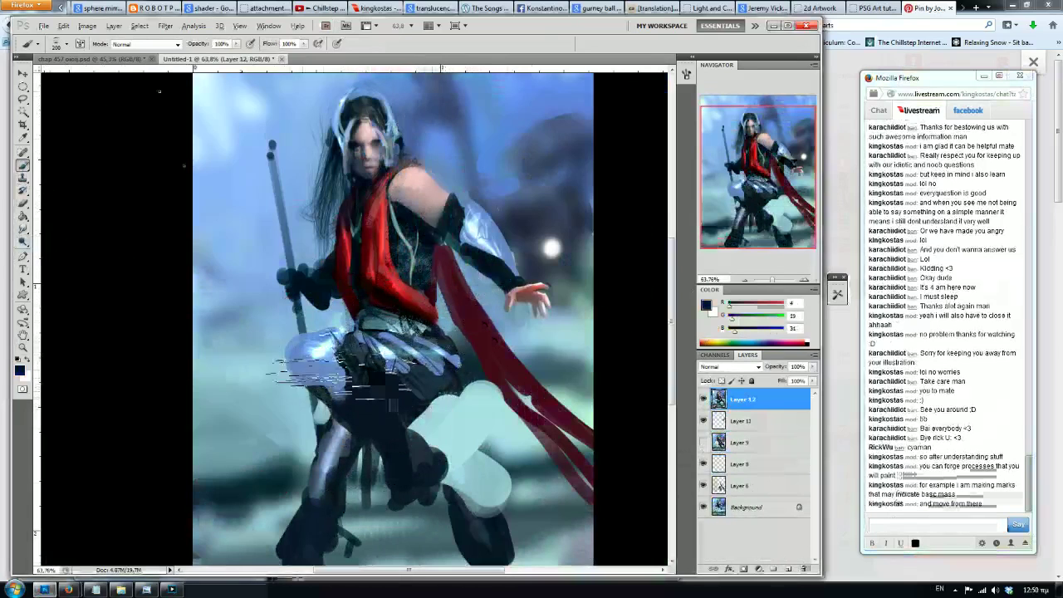
left_click(322, 362, "alt")
mouse_move(294, 365)
left_mouse_down()
mouse_move(340, 377)
mouse_move(398, 361)
left_mouse_up()
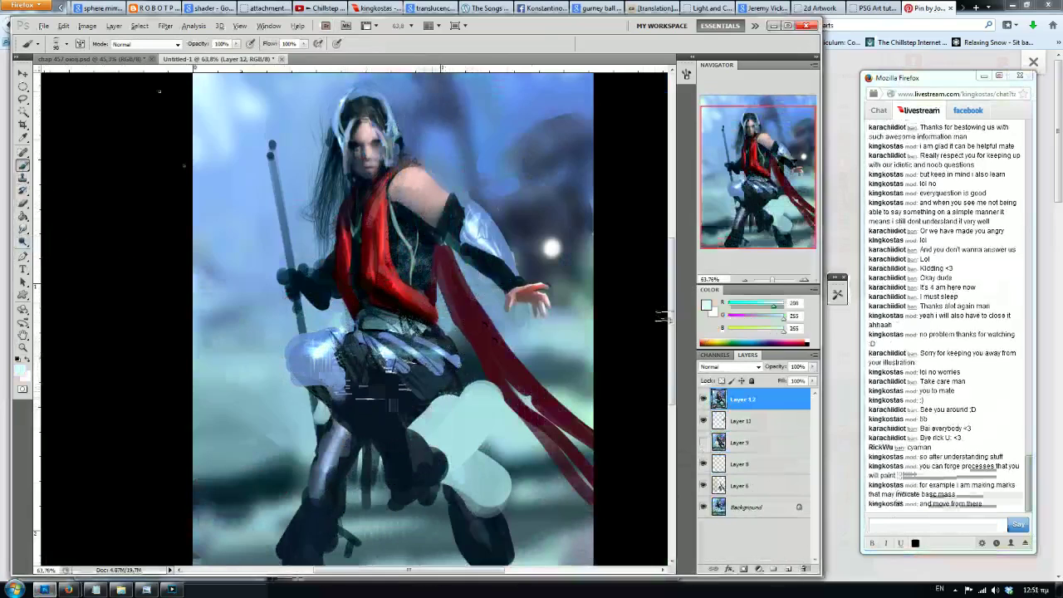
Step: With a hard round 90 brush preset, paint near-black over the light skirt patch
left_click(837, 293)
mouse_move(820, 351)
left_mouse_down()
mouse_move(809, 472)
mouse_move(805, 451)
left_mouse_up()
left_click(759, 425)
left_click(356, 366, "alt")
mouse_move(352, 392)
left_mouse_down()
mouse_move(307, 380)
mouse_move(323, 391)
left_mouse_up()
left_click(288, 380, "alt")
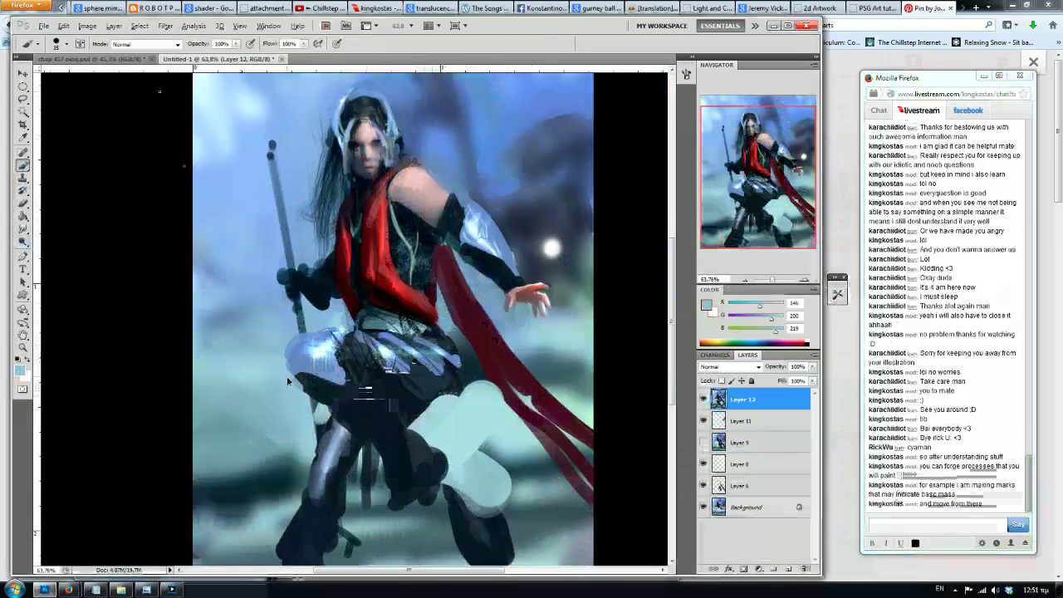
left_click_drag(755, 217, 745, 213)
left_click_drag(550, 231, 562, 209)
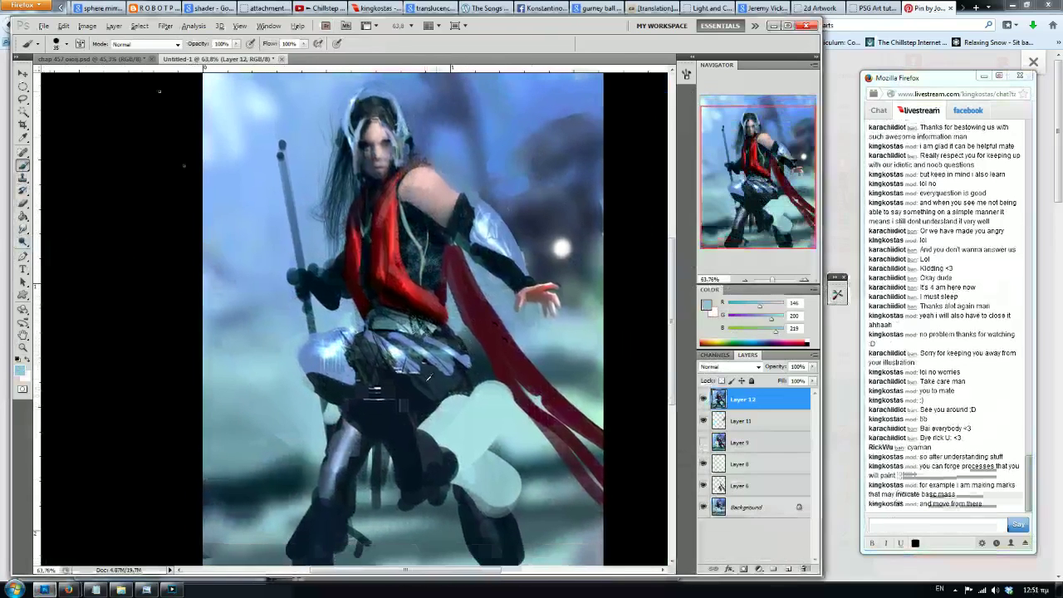
Step: Paint dark blue strokes on the leg and smudge the leg areas softer
left_click(442, 385, "alt")
mouse_move(485, 370)
left_mouse_down()
mouse_move(466, 397)
mouse_move(480, 388)
left_mouse_up()
left_click(498, 382, "alt")
left_click(505, 402, "alt")
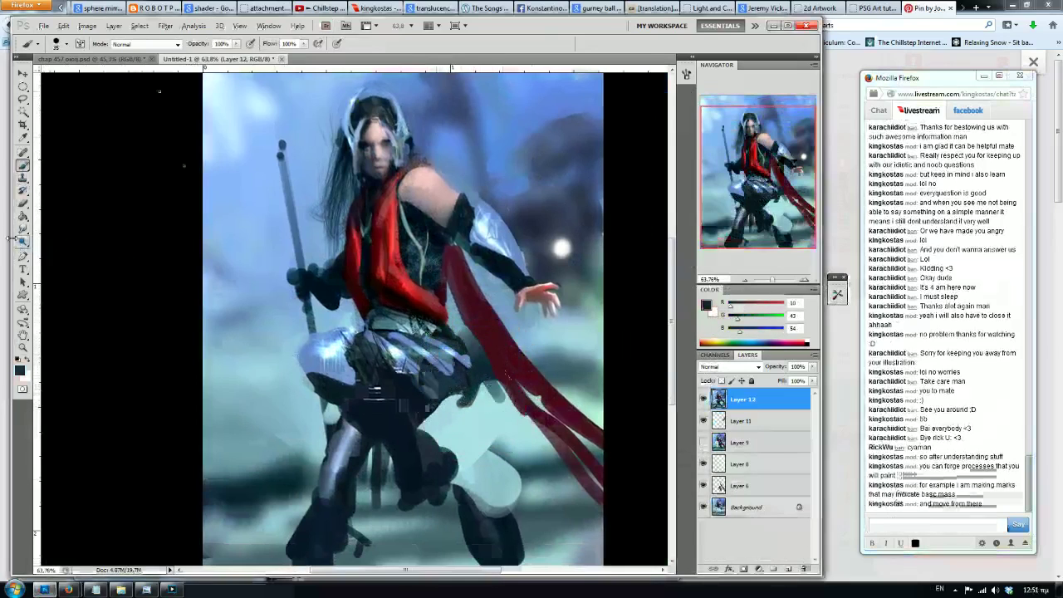
key("r")
mouse_move(492, 384)
left_mouse_down()
mouse_move(459, 415)
mouse_move(479, 396)
mouse_move(494, 407)
left_mouse_up()
left_click_drag(484, 442, 528, 504)
scroll(507, 478, "right", 1)
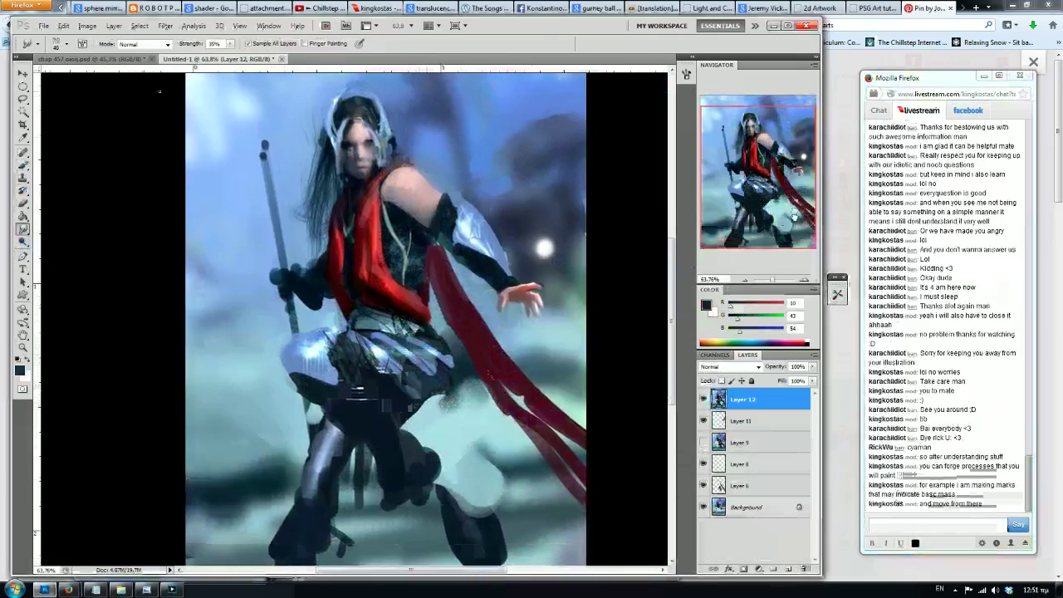
Step: Paint a light grey-blue stroke from the ground colour near the lower leg
key("s")
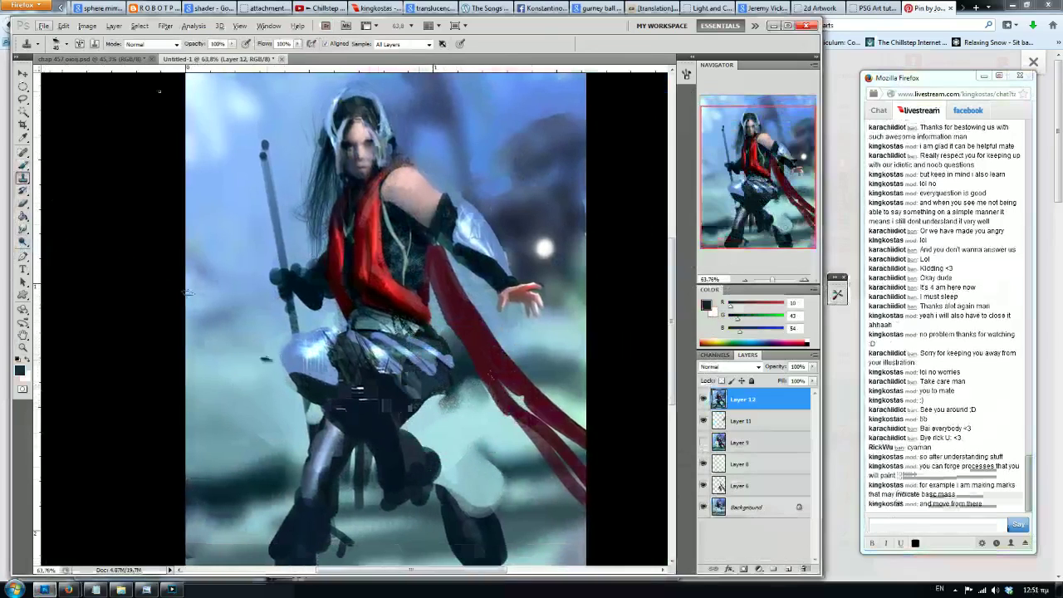
key("b")
left_click_drag(498, 515, 425, 534)
left_click(526, 487, "alt")
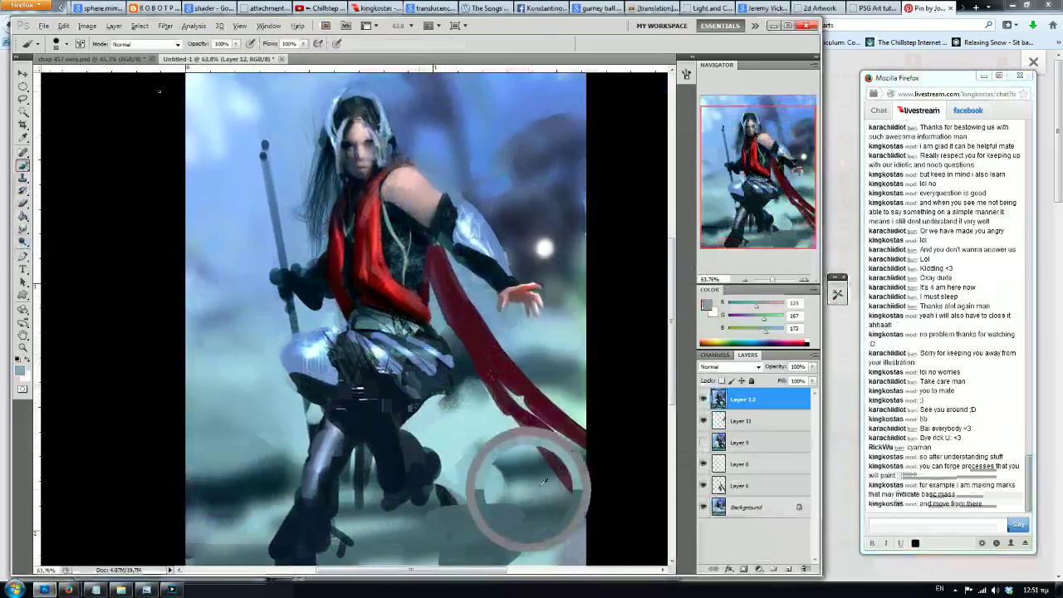
left_click_drag(440, 496, 449, 506)
left_click(24, 229)
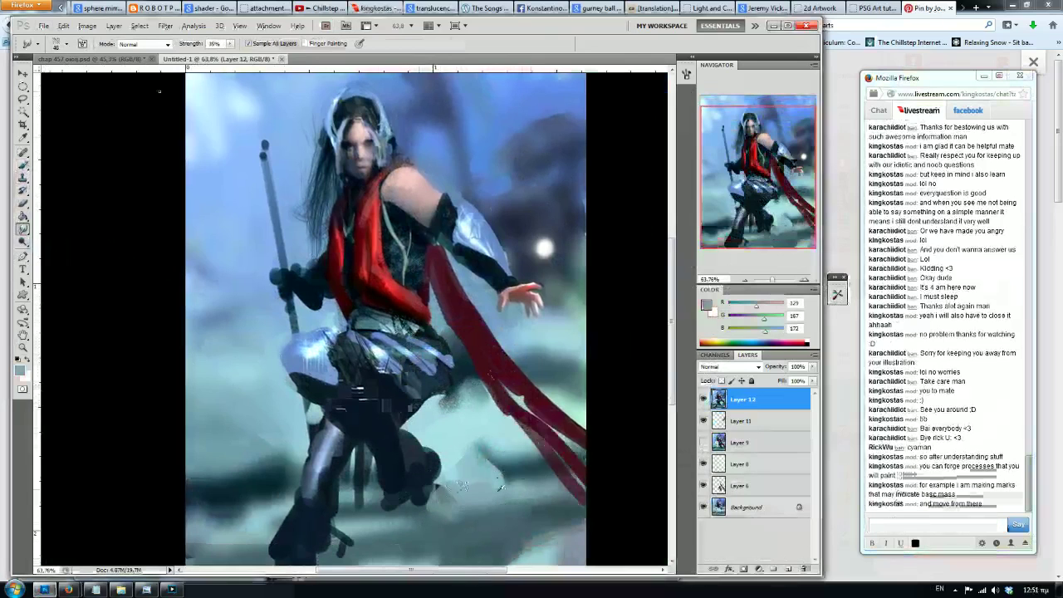
Step: Mirror the canvas and paint a light-blue armour highlight and a dark belt stroke
key("ctrl+shift+h")
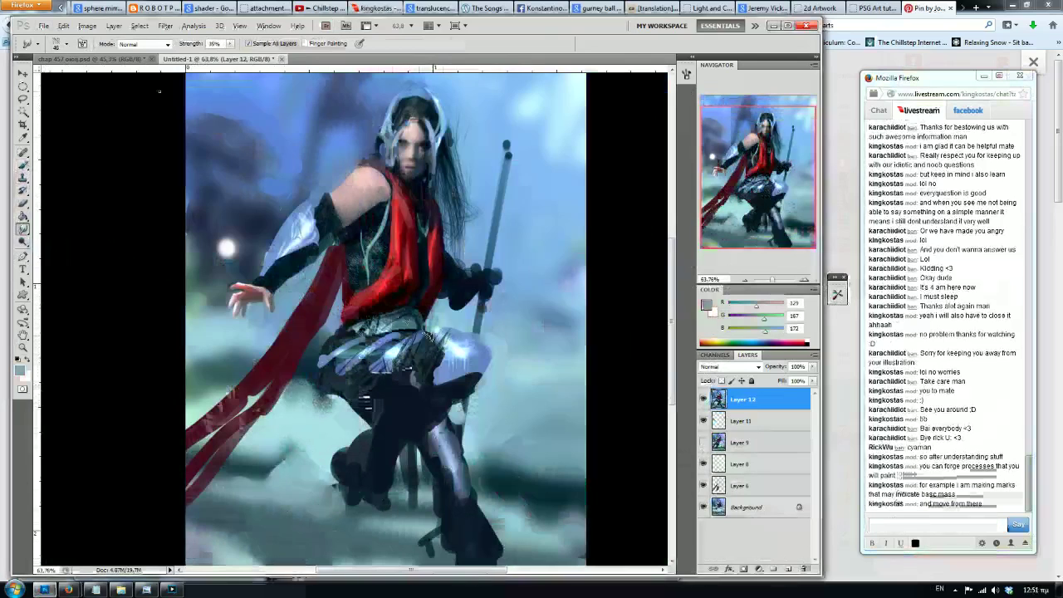
left_click(23, 165)
left_click(387, 340, "alt")
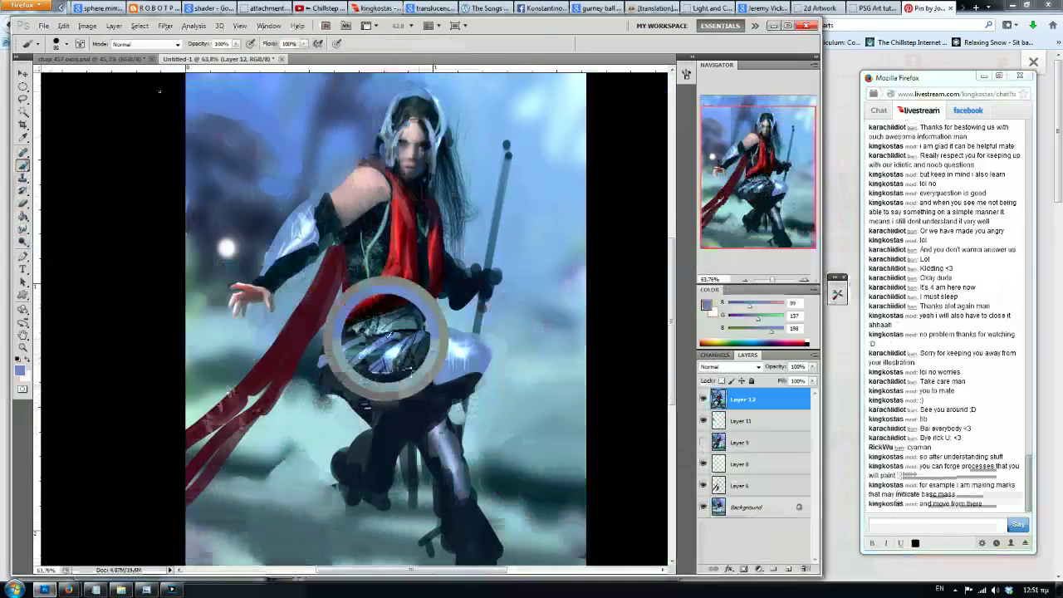
left_click(391, 366, "alt")
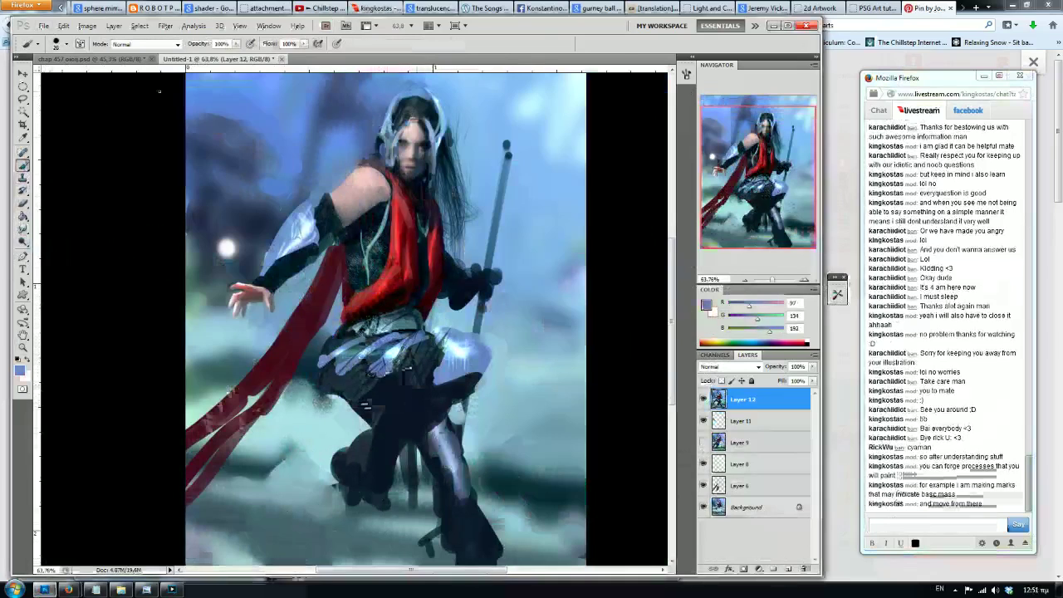
left_click_drag(436, 344, 379, 380)
left_click(366, 344, "alt")
left_click(422, 336, "alt")
left_click_drag(395, 342, 410, 336)
left_click(387, 374, "alt")
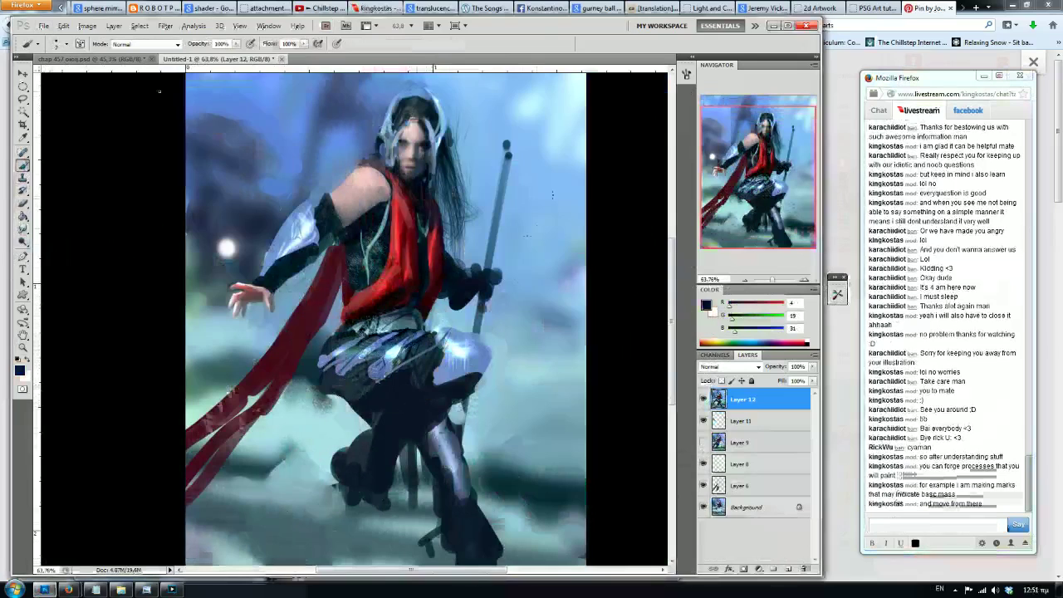
Step: Mix an olive-brown colour and paint small tassels along the hip and skirt
left_click_drag(378, 357, 411, 358)
left_click(411, 358, "alt")
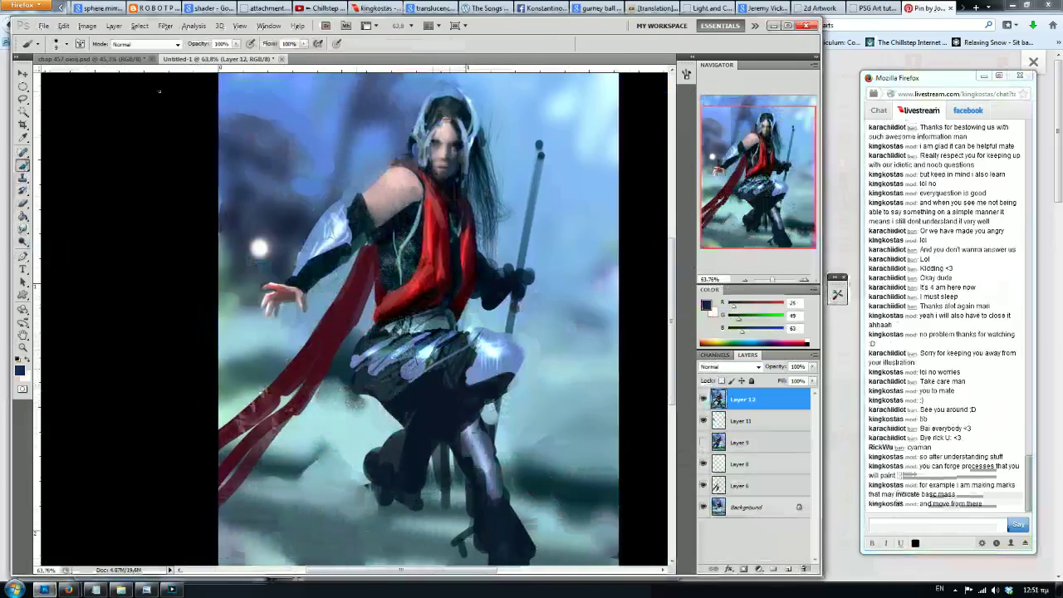
left_click(357, 357, "alt")
left_click(352, 382, "alt")
left_click_drag(375, 387, 397, 387)
left_click_drag(733, 303, 762, 303)
left_click_drag(738, 315, 765, 317)
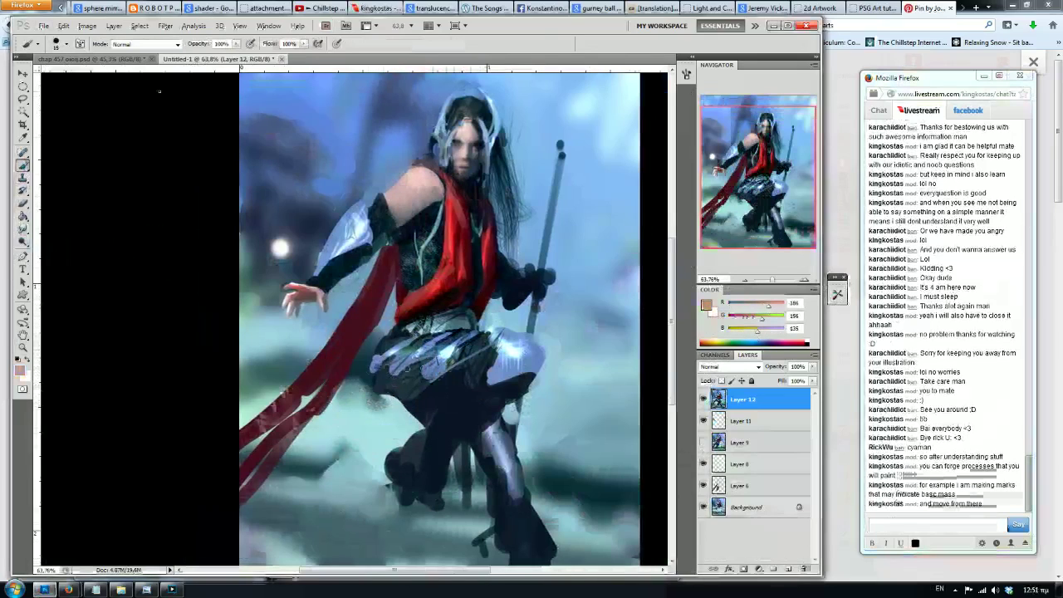
left_click_drag(369, 371, 356, 381)
left_click_drag(417, 383, 420, 402)
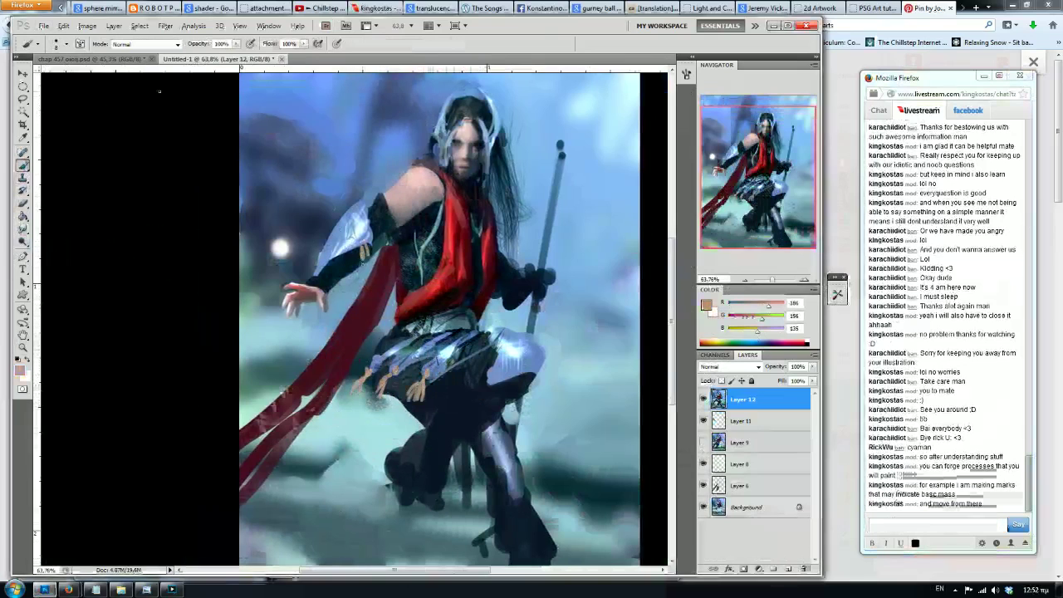
Step: Flip the canvas back, darken the red drape with red-brown strokes, and choose Flatten Image
left_click_drag(774, 311, 782, 309)
left_click(769, 340)
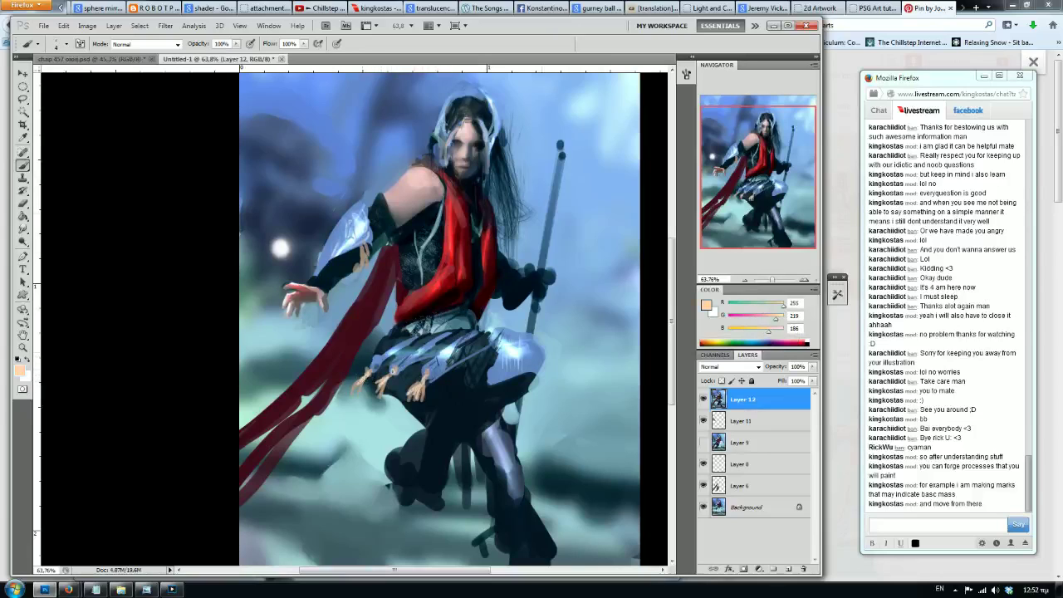
left_click(740, 340)
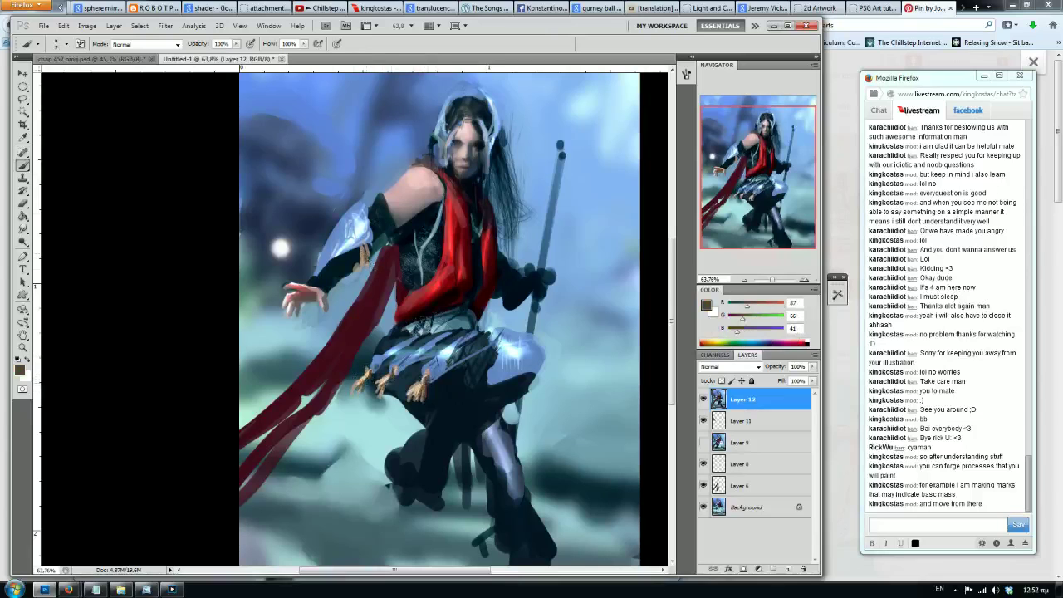
key("h")
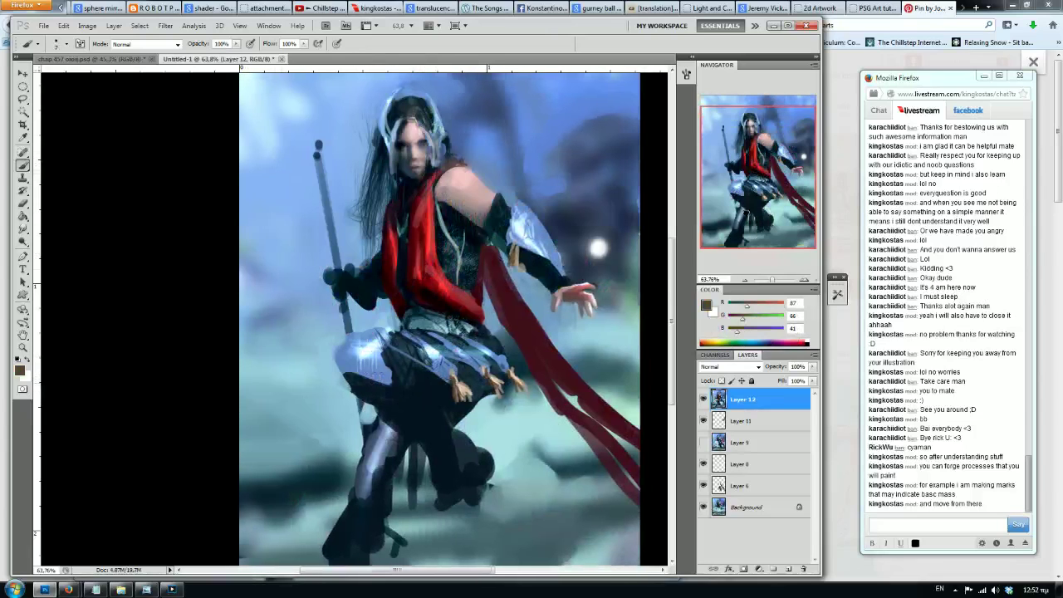
left_click(743, 216)
left_click(411, 403, "alt")
left_click(471, 262, "alt")
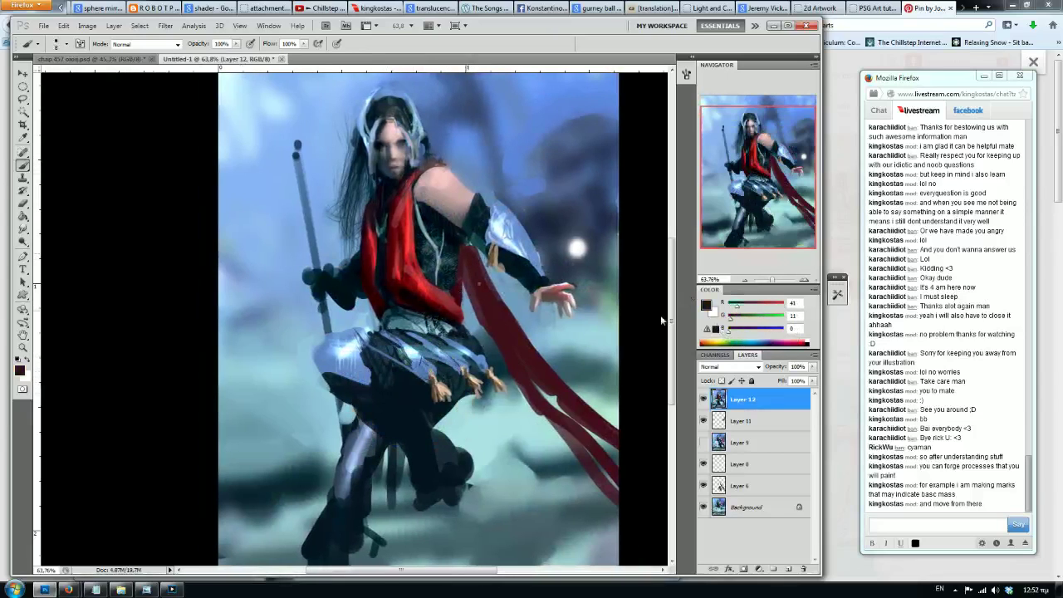
mouse_move(480, 284)
left_mouse_down()
mouse_move(465, 246)
mouse_move(498, 297)
mouse_move(469, 300)
left_mouse_up()
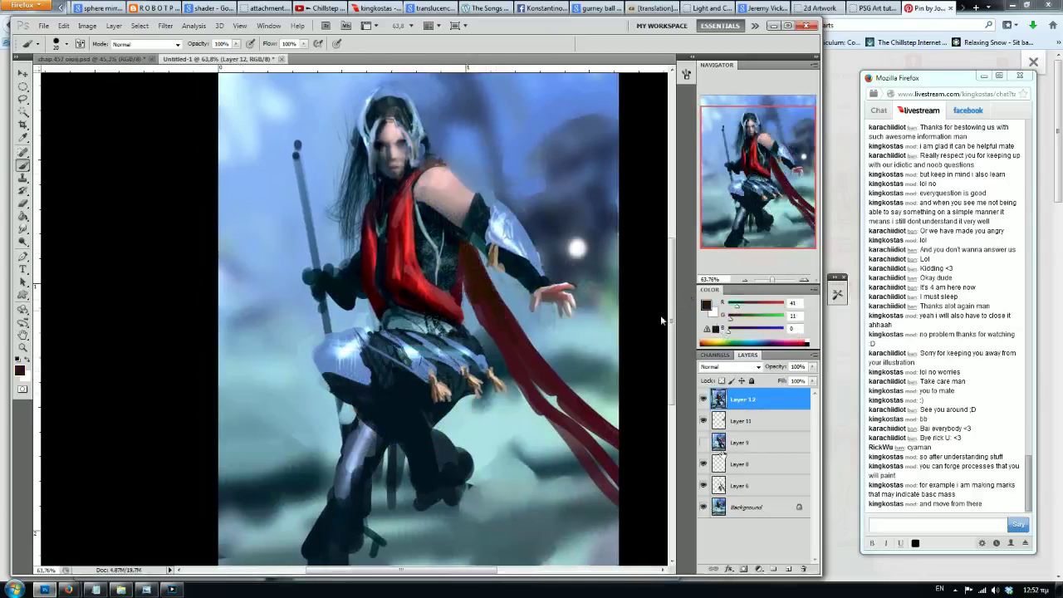
right_click(744, 510)
left_click(768, 503)
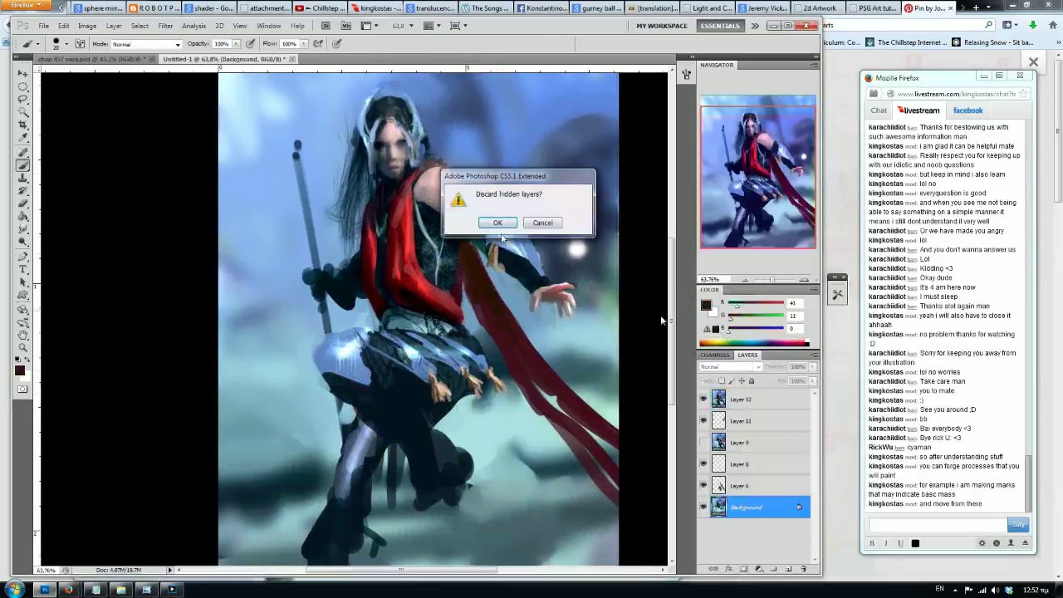
Step: Discard hidden layers to flatten, then open Brightness/Contrast, leaving both at 0
key("Return")
left_click_drag(773, 280, 770, 280)
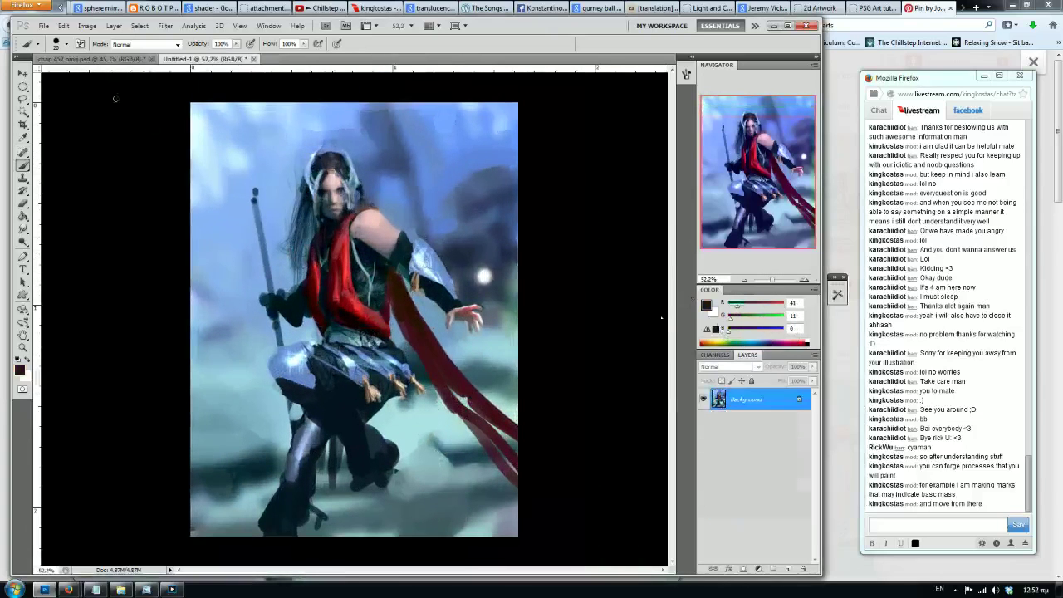
left_click(87, 25)
left_click(223, 52)
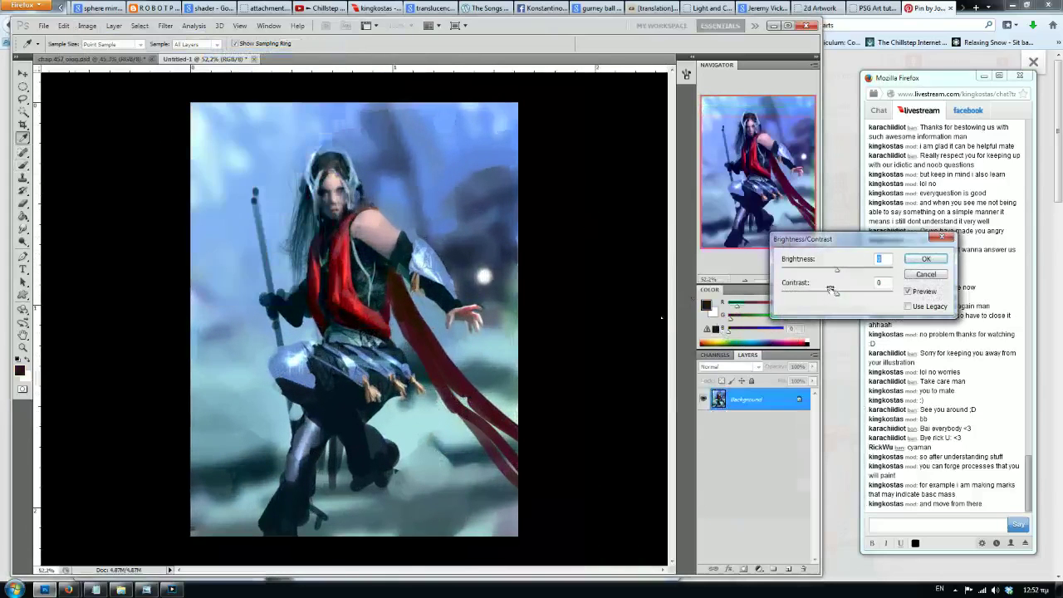
key("Tab")
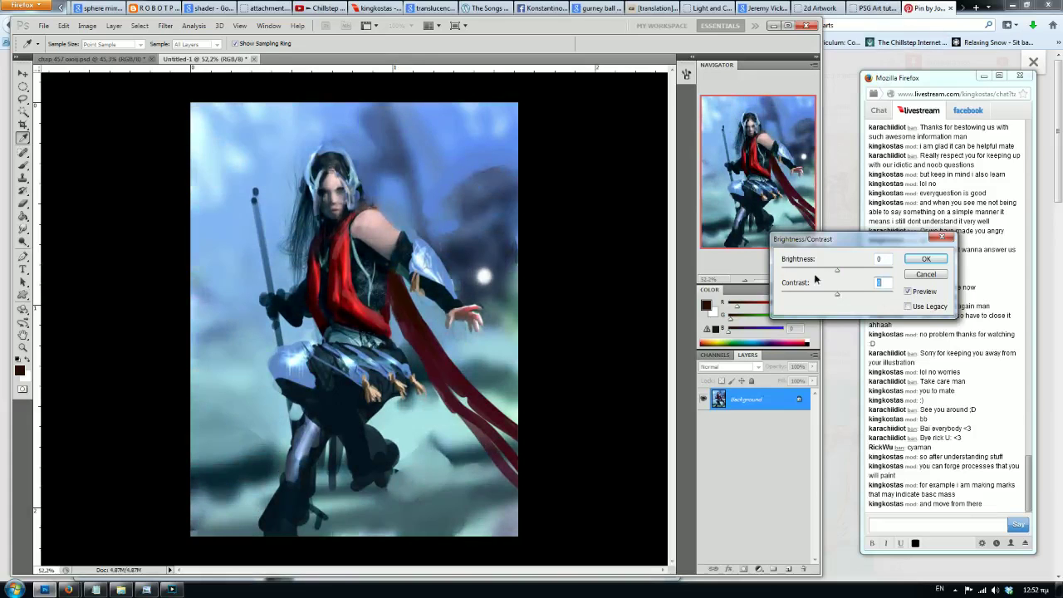
Step: Cancel the adjustment, mirror the canvas, and add small red and light marks on the belt
key("Escape")
key("h")
key("b")
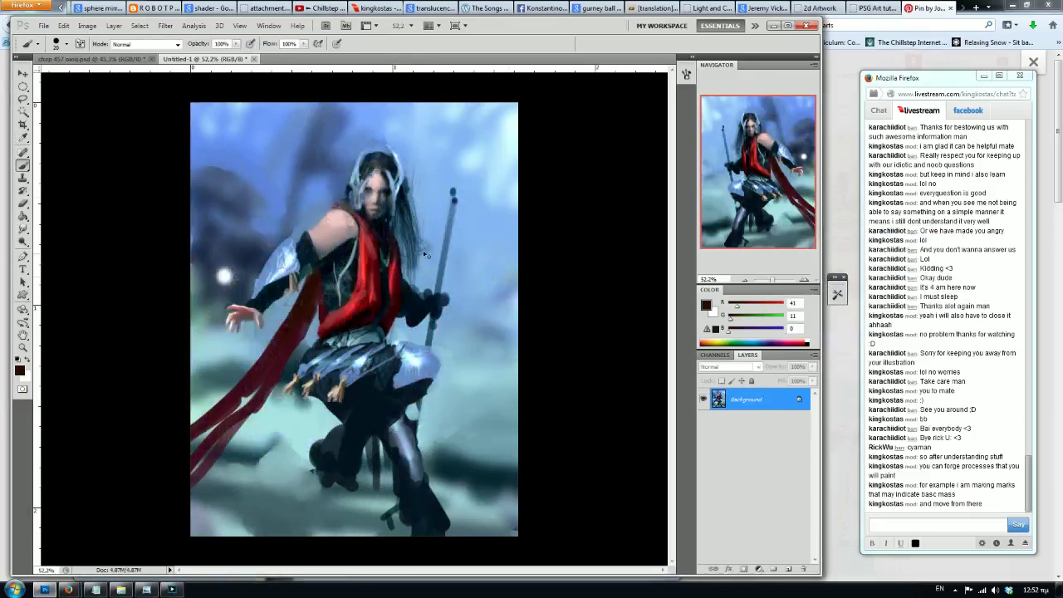
left_click(393, 396, "alt")
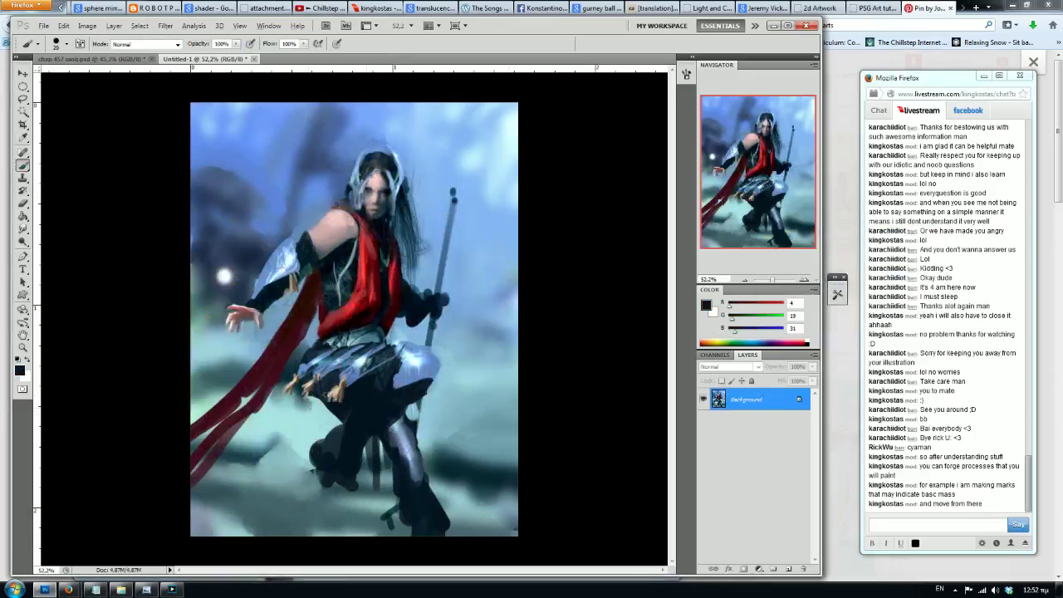
left_click(332, 274, "alt")
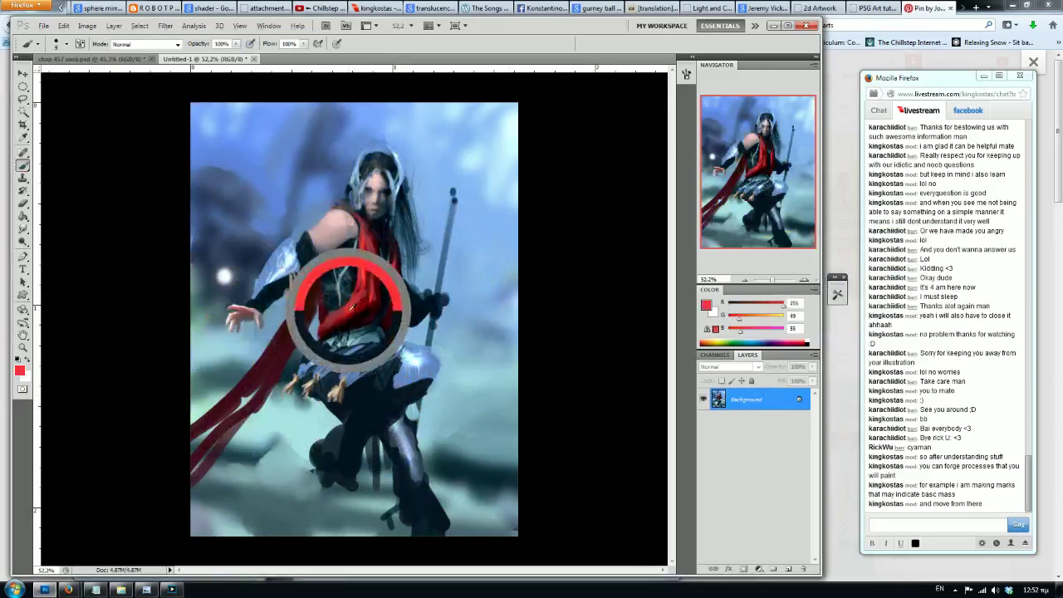
left_click_drag(355, 353, 370, 347)
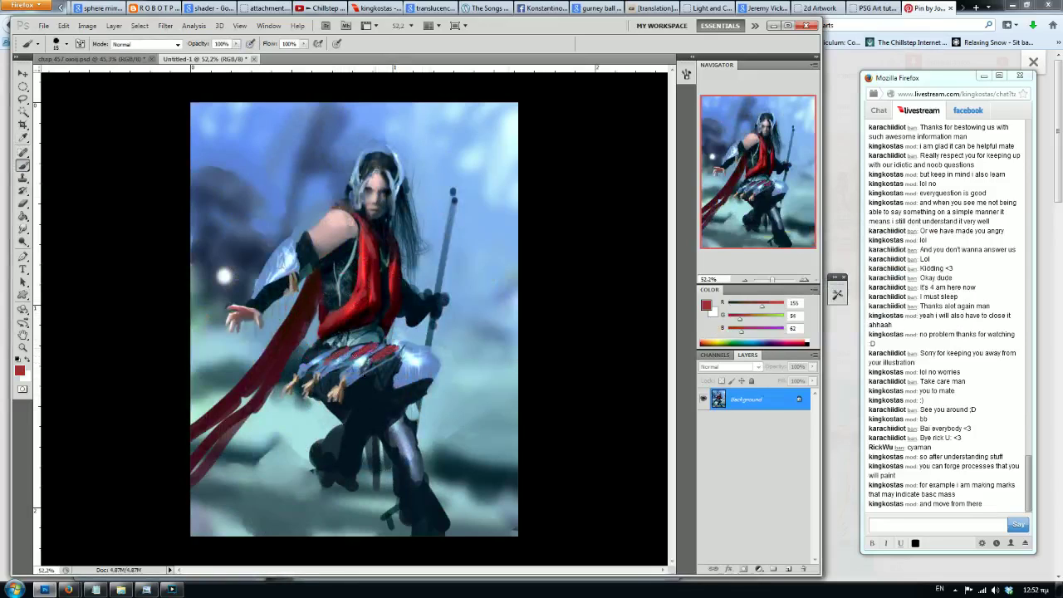
left_click_drag(325, 350, 317, 355)
Step: Mirror the canvas again and dab pale blue, red and blue touches onto the belt
key("h")
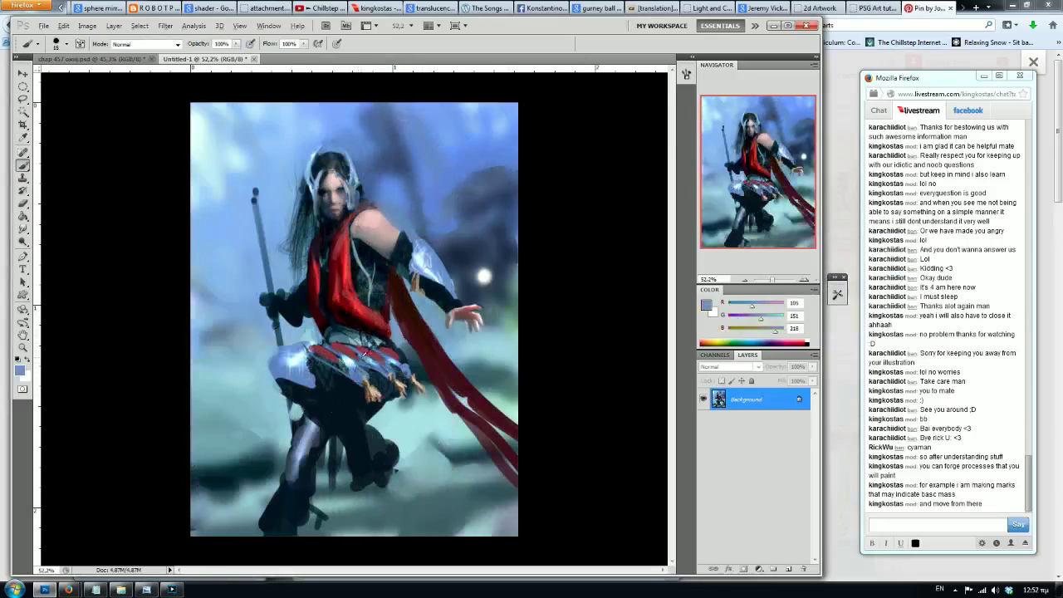
left_click(357, 351, "alt")
left_click(331, 344, "alt")
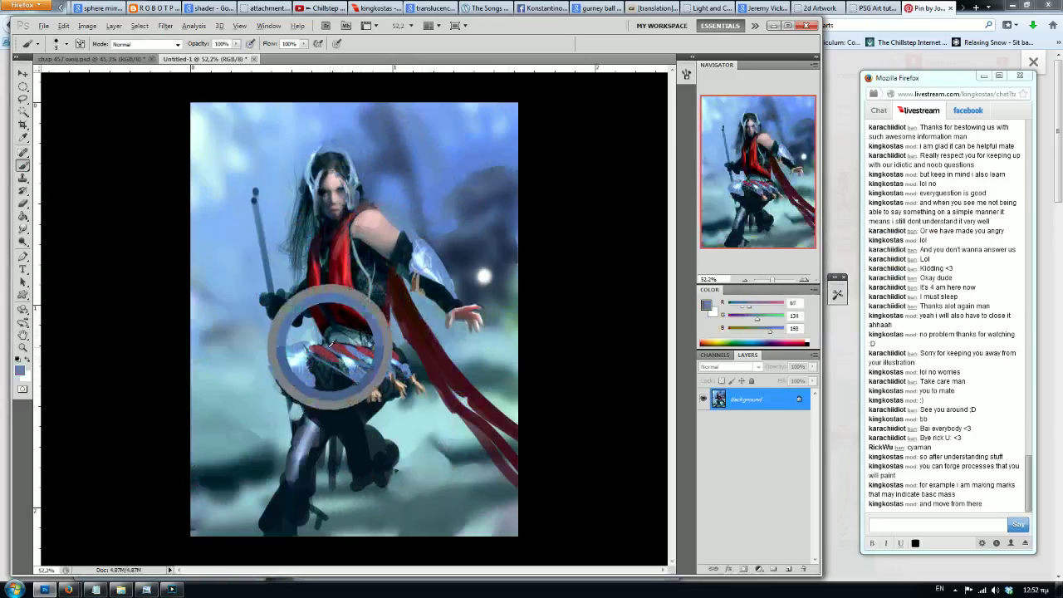
left_click(364, 349, "alt")
left_click(356, 350, "alt")
left_click(362, 352)
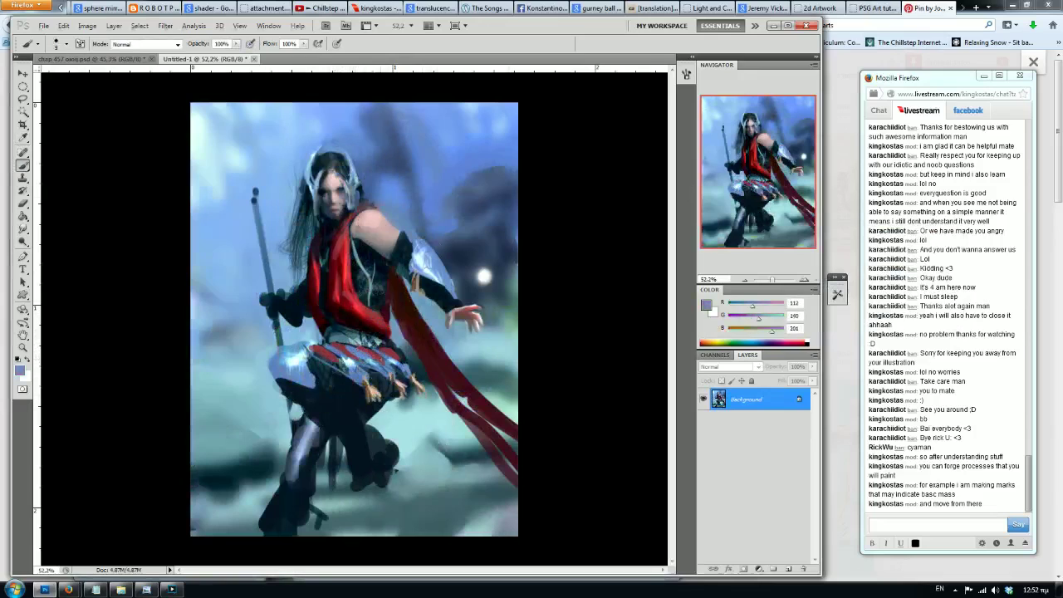
left_click(369, 345, "alt")
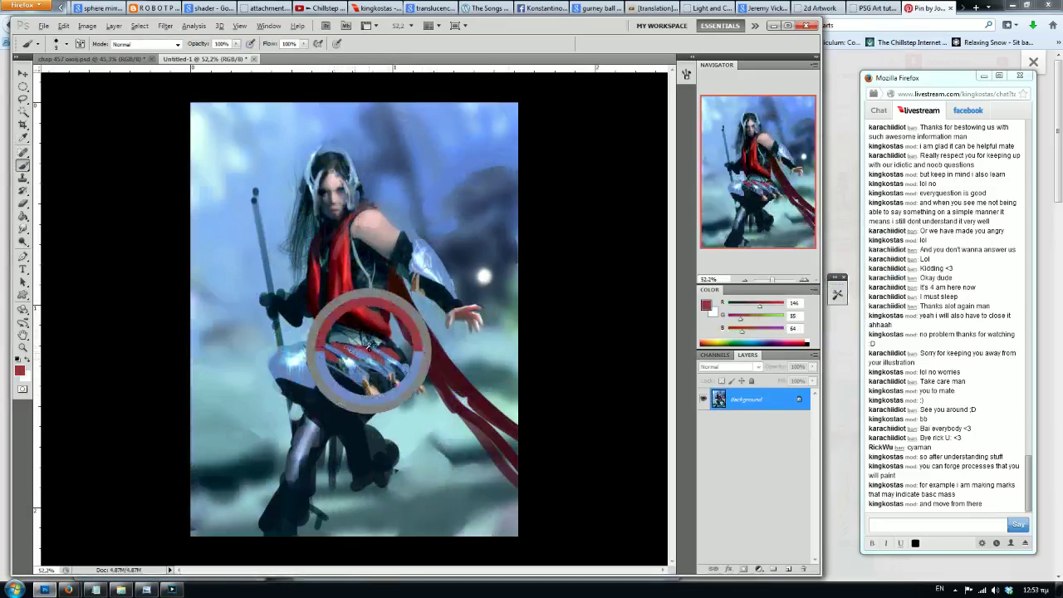
left_click(324, 351, "alt")
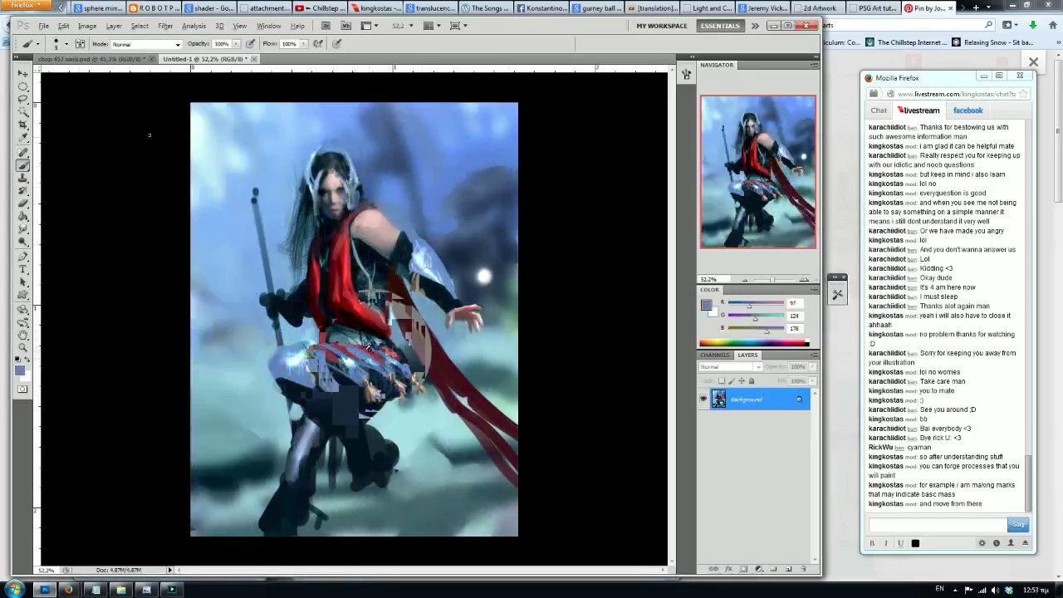
left_click(23, 240)
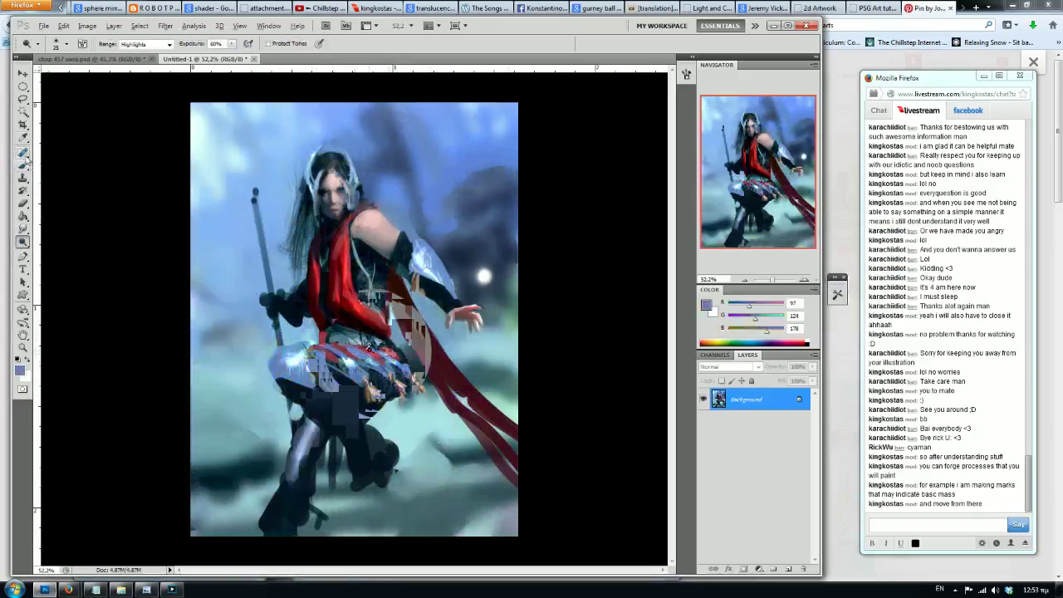
Step: Paint a dark stroke and small purple and light violet touches on the belt
left_click(24, 165)
left_click(309, 400, "alt")
left_click(241, 460, "alt")
left_click_drag(269, 362, 308, 395)
left_click(303, 329, "alt")
left_click(299, 344, "alt")
left_click_drag(299, 343, 287, 365)
left_click(301, 347, "alt")
left_click(309, 341, "alt")
Step: Add light-blue strokes along the skirt's left edge and mirror the canvas back
left_click(301, 346, "alt")
left_click(272, 239, "alt")
left_click(340, 336, "alt")
left_click(259, 339, "alt")
left_click_drag(283, 357, 271, 378)
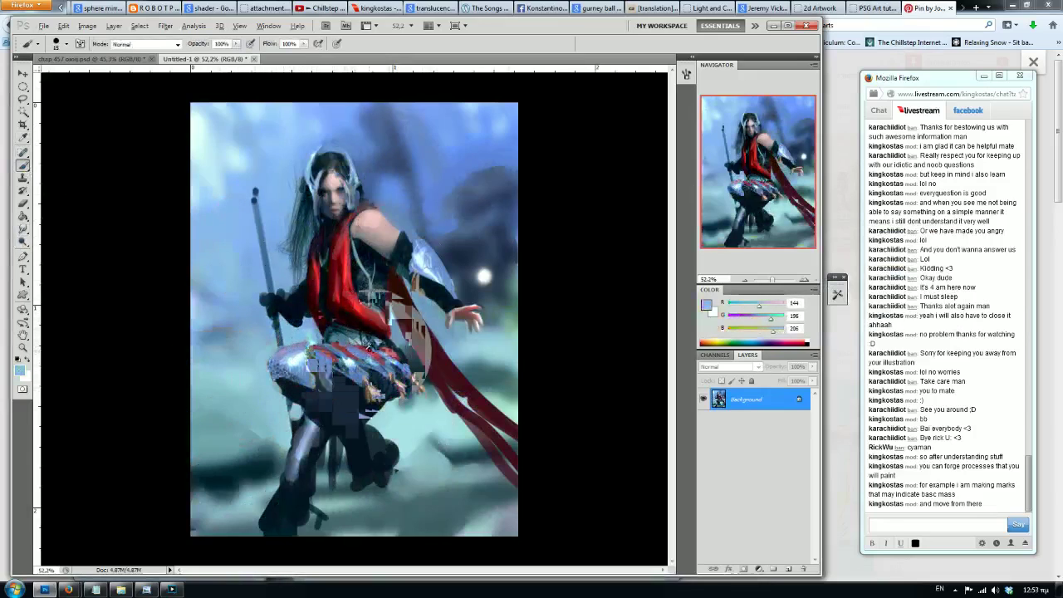
left_click(297, 461, "alt")
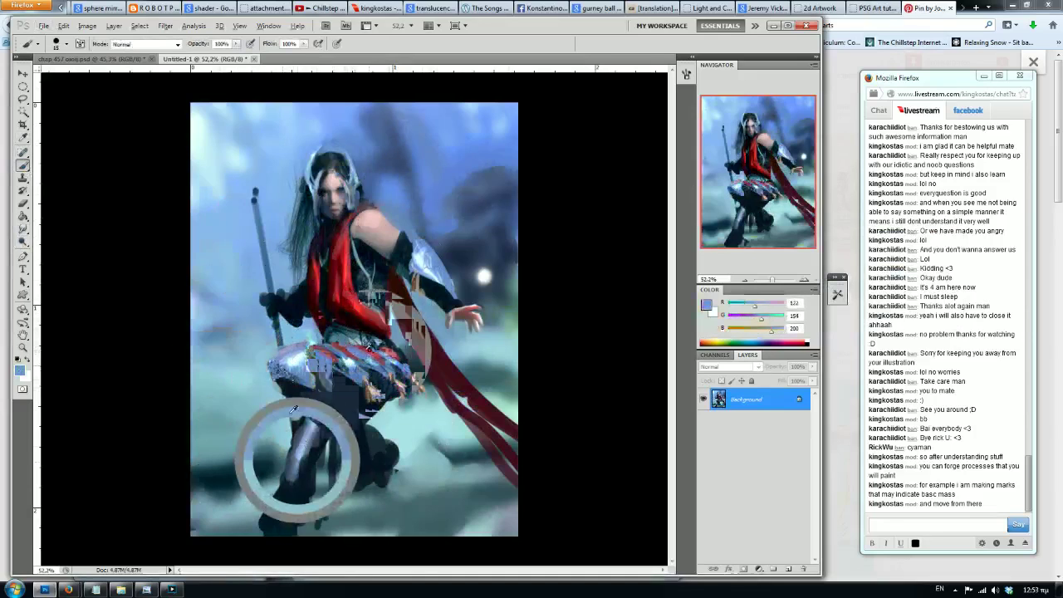
left_click(294, 390, "alt")
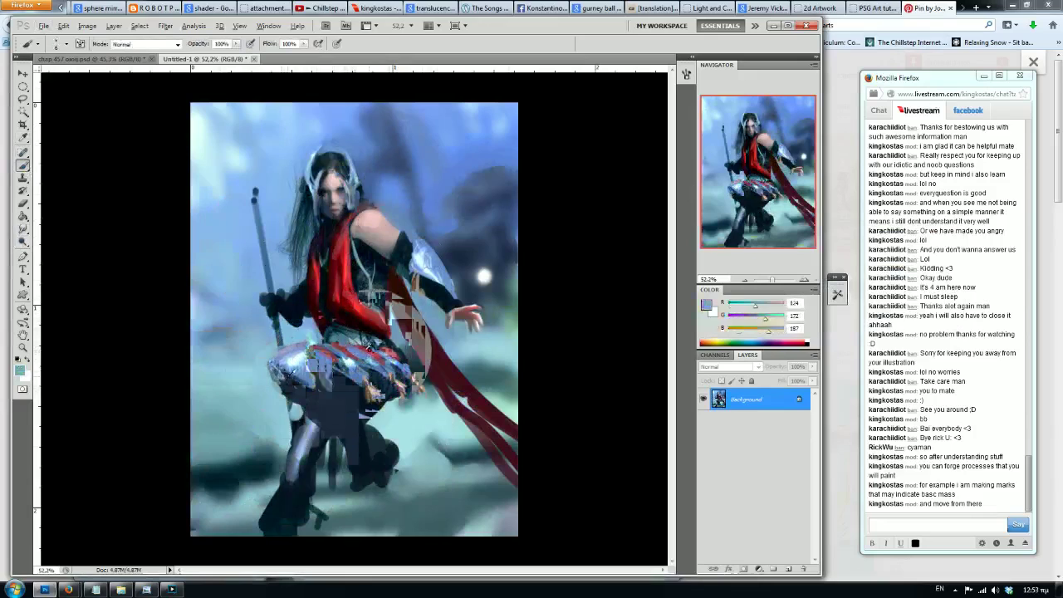
left_click(335, 363, "alt")
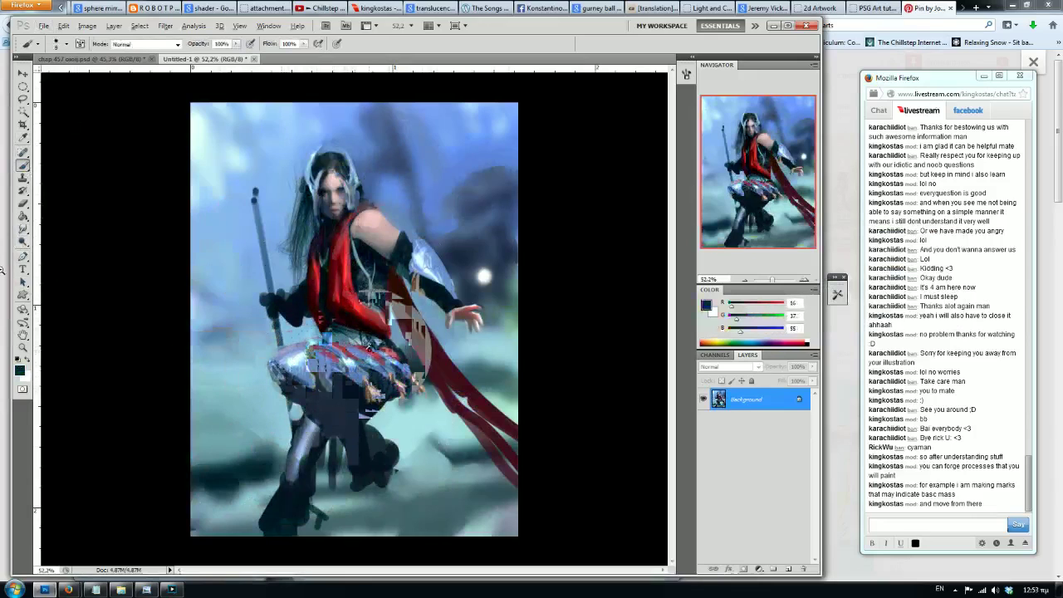
left_click(23, 229)
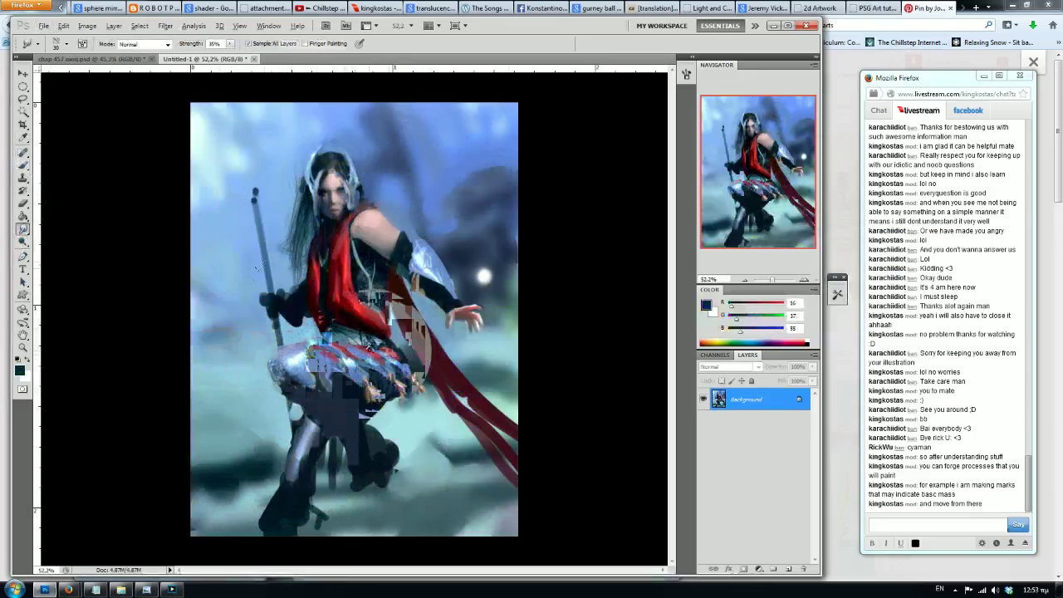
key("h")
left_click(23, 242)
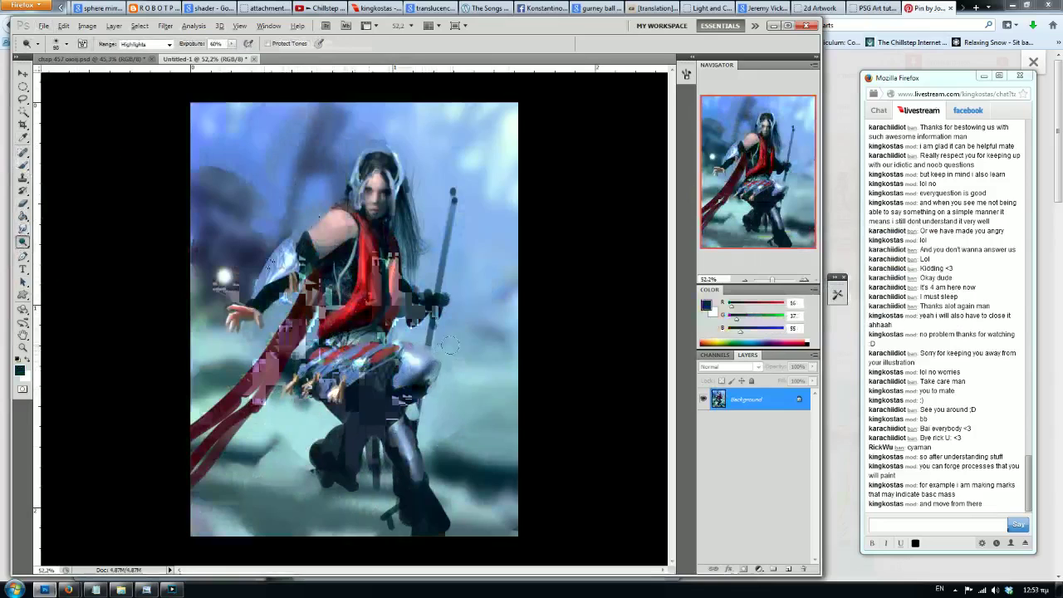
Step: Dodge the headdress and top of the hair with a smaller brush, undoing torso and hand glows
left_click_drag(432, 370, 415, 332)
key("ctrl+z")
key("bracketleft")
key("bracketleft")
key("bracketleft")
key("bracketleft")
key("bracketleft")
key("bracketleft")
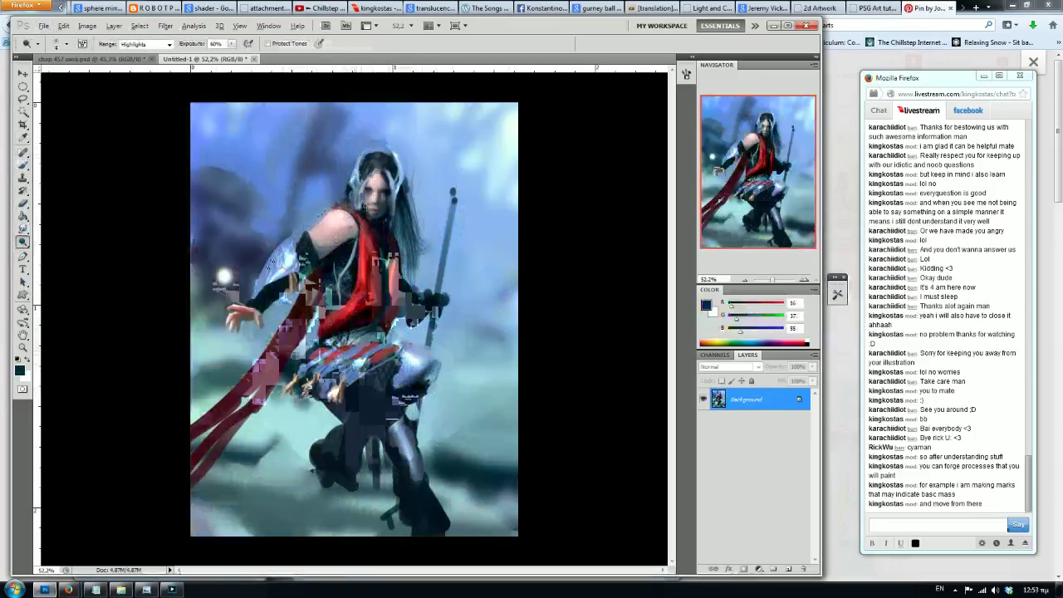
mouse_move(379, 136)
left_mouse_down()
mouse_move(372, 154)
mouse_move(390, 148)
mouse_move(382, 160)
mouse_move(387, 108)
left_mouse_up()
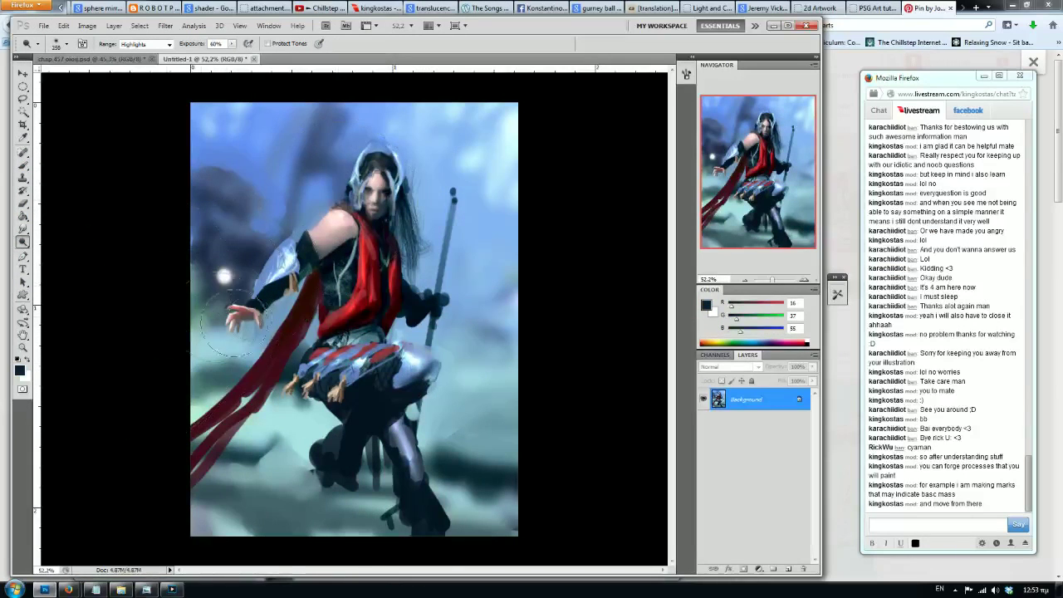
key("bracketleft")
key("bracketleft")
key("bracketleft")
mouse_move(239, 326)
left_mouse_down()
mouse_move(245, 332)
mouse_move(241, 316)
left_mouse_up()
key("ctrl+alt+z")
key("ctrl+alt+z")
Step: Lasso the raised arm, deselect it, and mirror the canvas horizontally
left_click(24, 101)
mouse_move(294, 229)
left_mouse_down()
mouse_move(303, 262)
mouse_move(220, 345)
mouse_move(285, 206)
mouse_move(262, 304)
left_mouse_up()
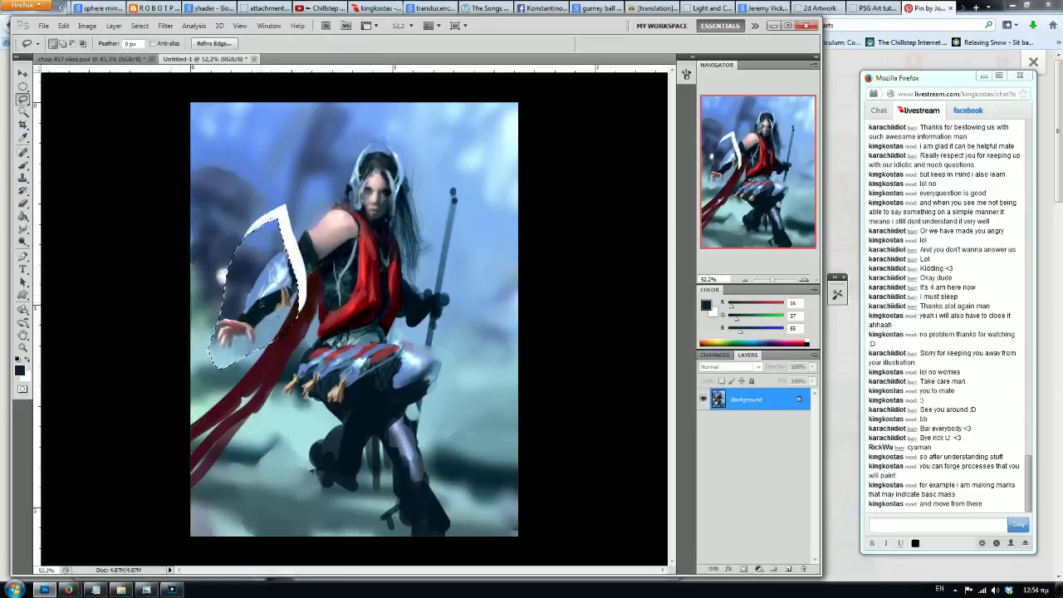
key("ctrl+d")
key("ctrl+shift+h")
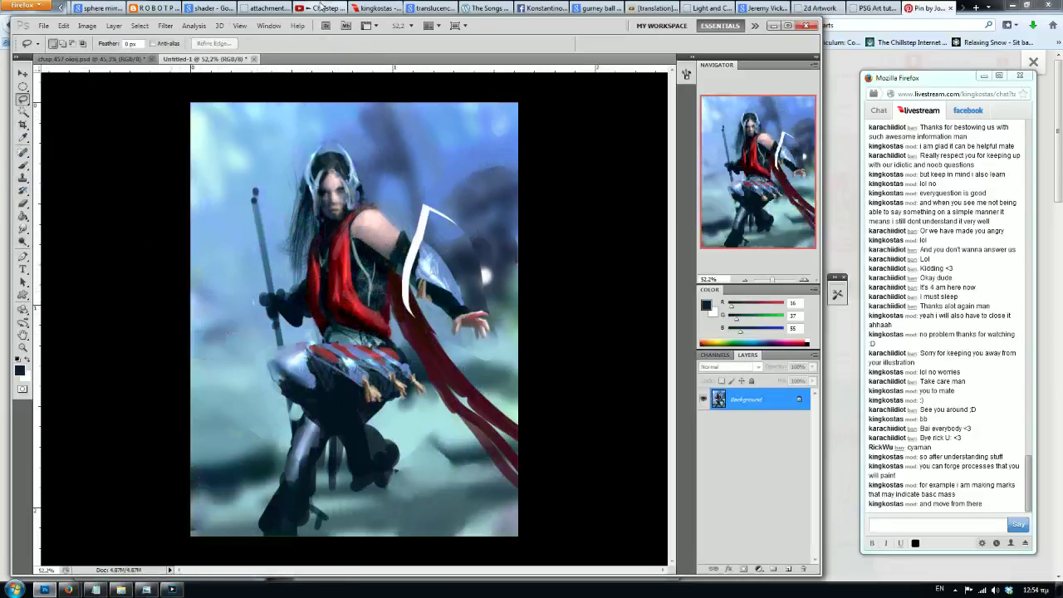
Step: Sample blues from the arm and try a curved white stroke across it, then undo it
left_click(23, 163)
left_click(464, 268, "alt")
left_click(497, 301, "alt")
left_click(462, 246, "alt")
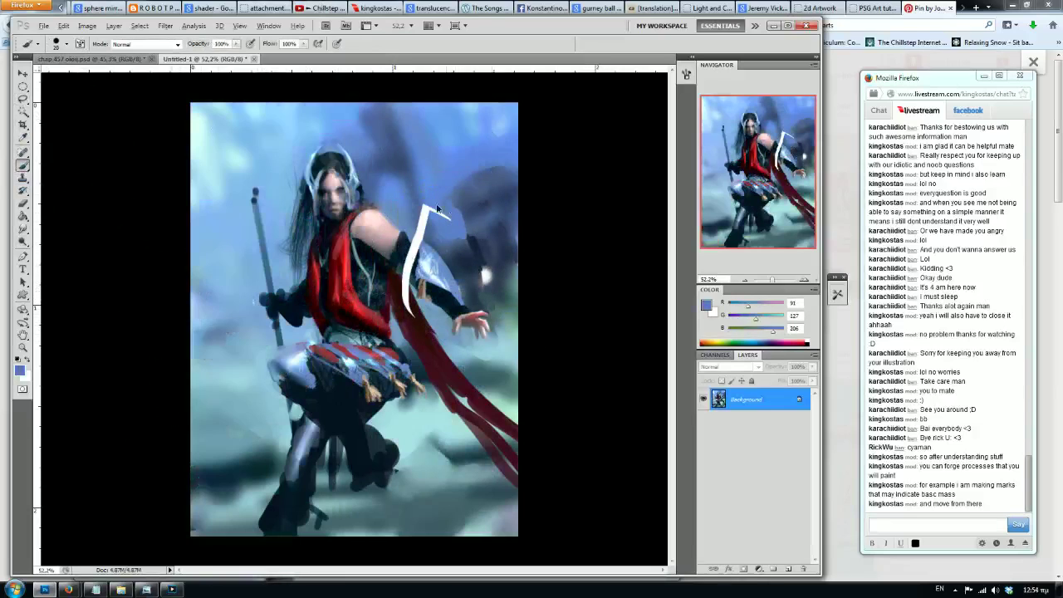
left_click(423, 207, "alt")
left_click(411, 219, "alt")
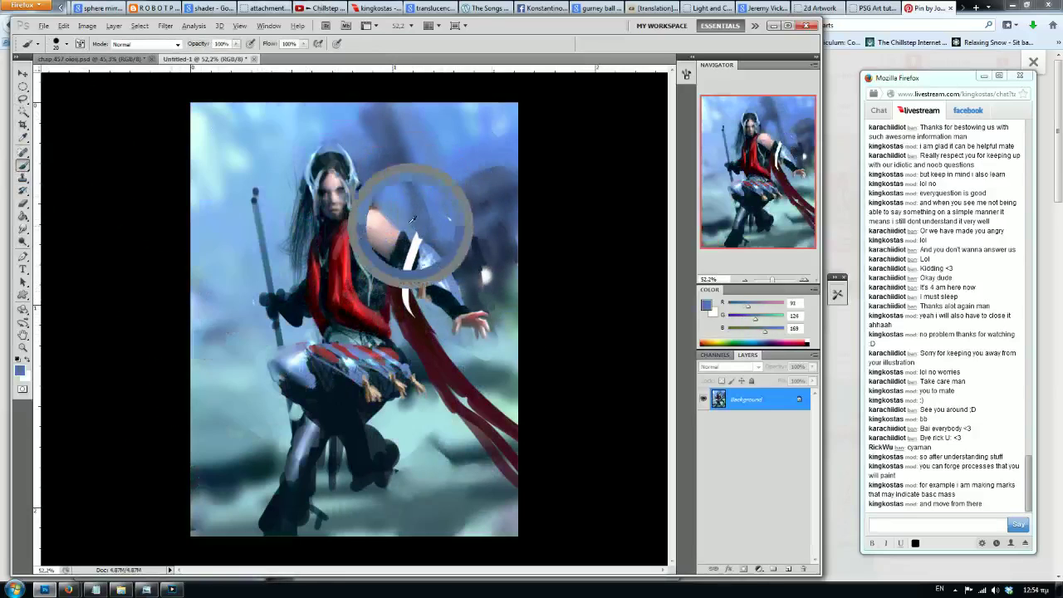
left_click(23, 230)
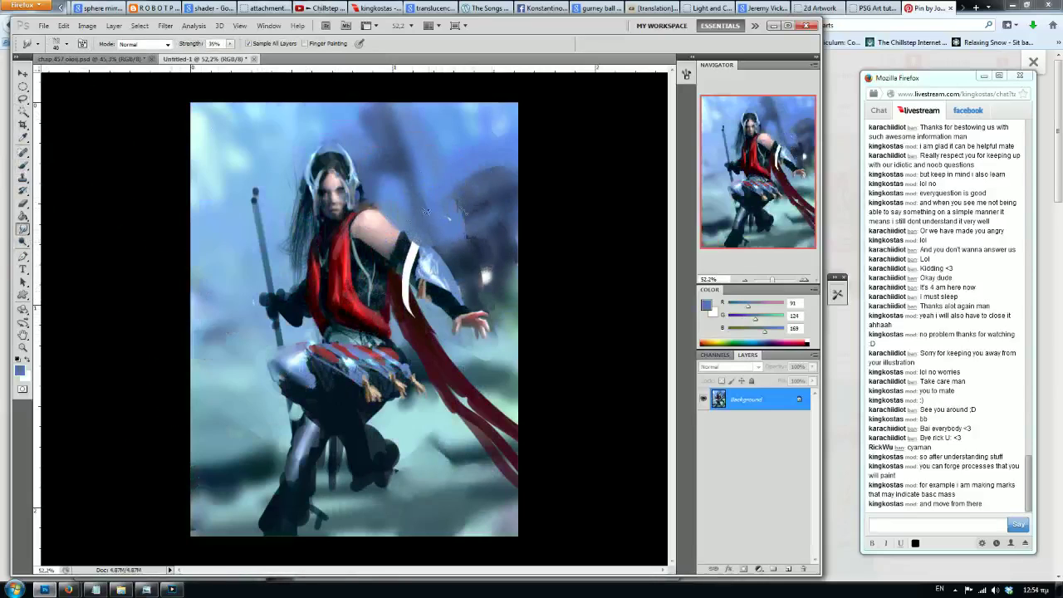
left_click(23, 165)
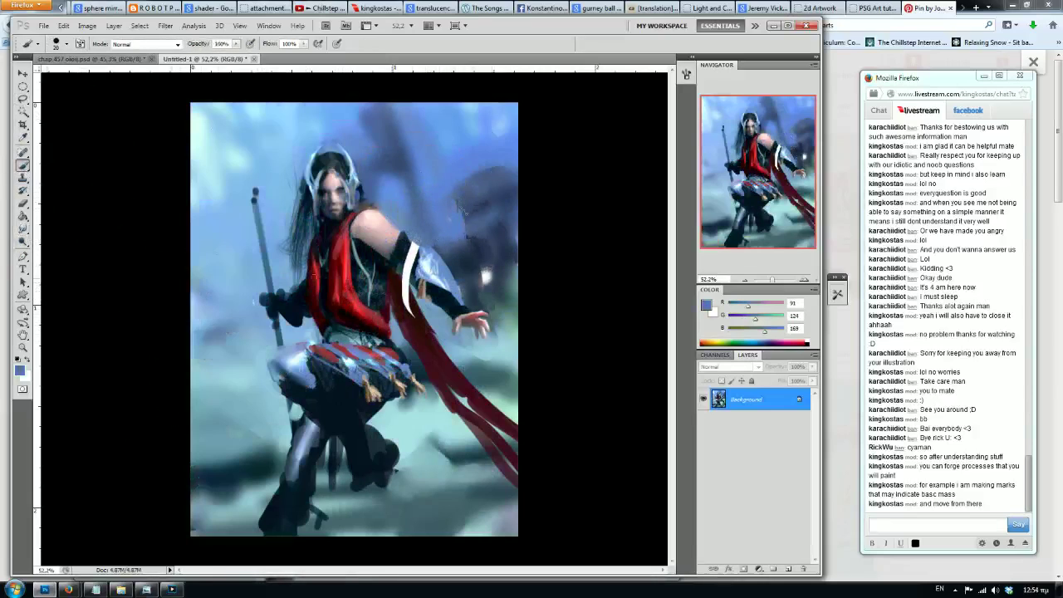
left_click(409, 265, "alt")
left_click_drag(410, 299, 471, 308)
key("ctrl+z")
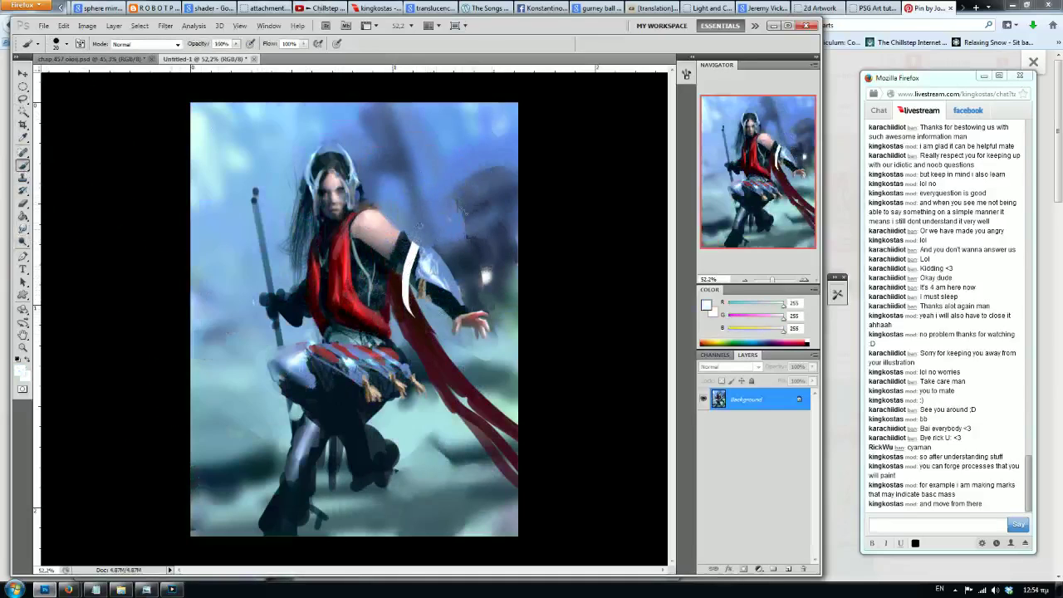
Step: Repaint the upper-arm band with dark blue and red-brown strokes
left_click(409, 246, "alt")
left_click(413, 228, "alt")
left_click(410, 279, "alt")
left_click(408, 280, "alt")
mouse_move(404, 270)
left_mouse_down()
mouse_move(418, 324)
mouse_move(395, 260)
left_mouse_up()
key("ctrl+shift+h")
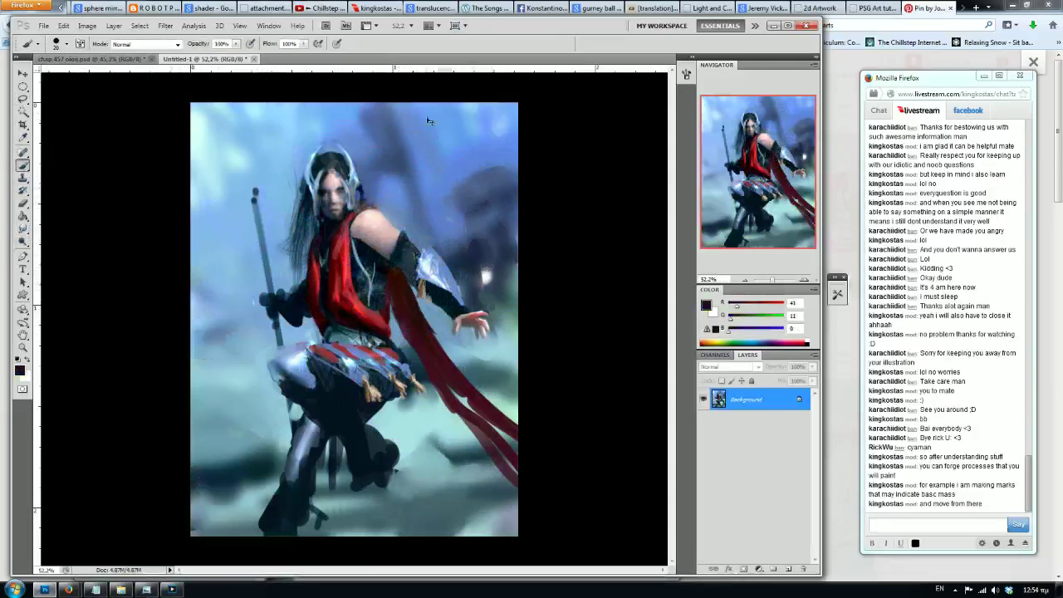
left_click(240, 269, "alt")
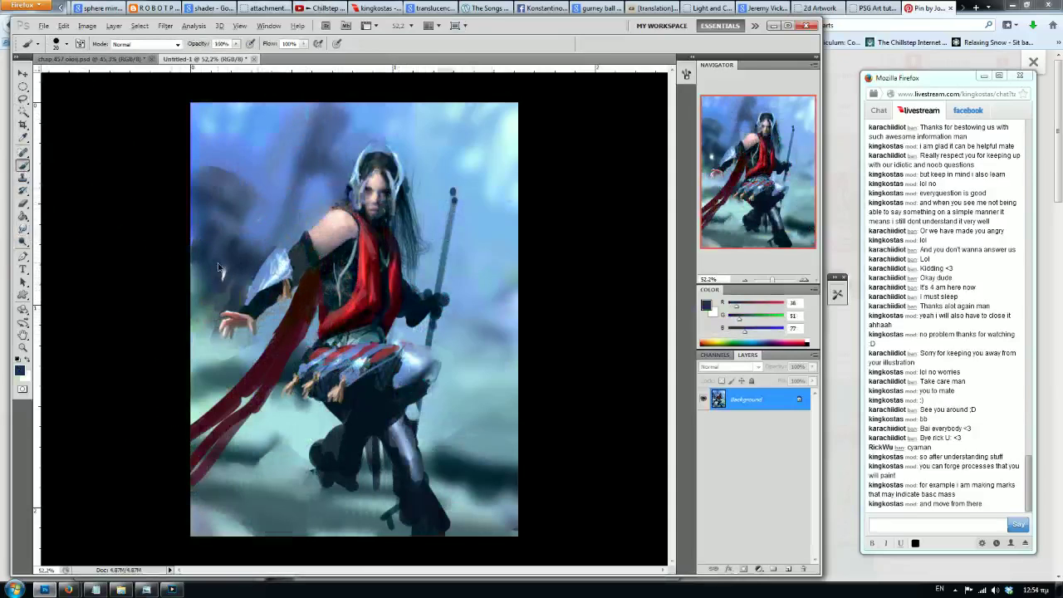
left_click(232, 265, "alt")
key("r")
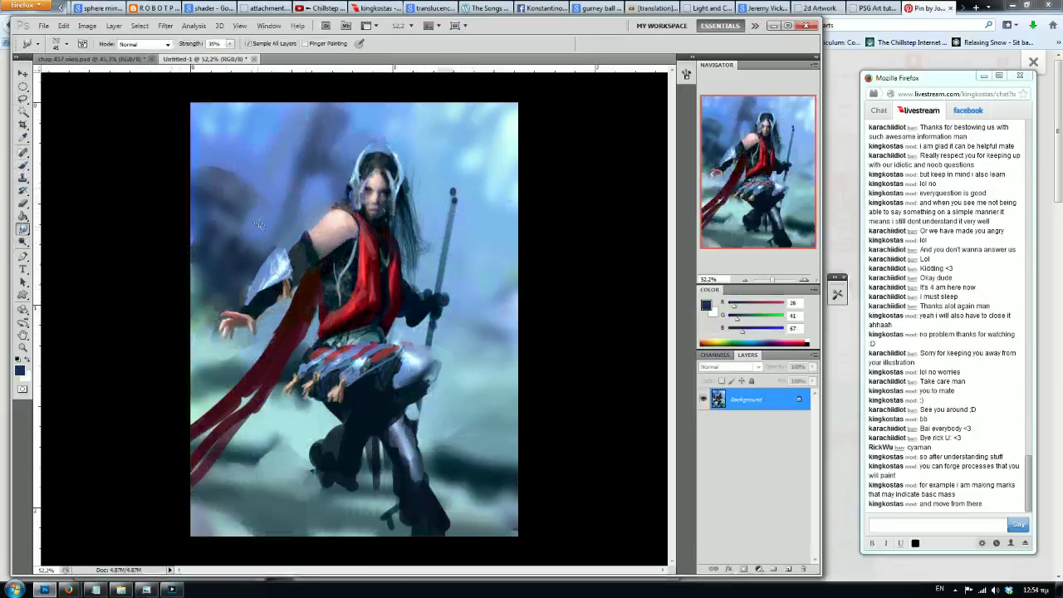
key("b")
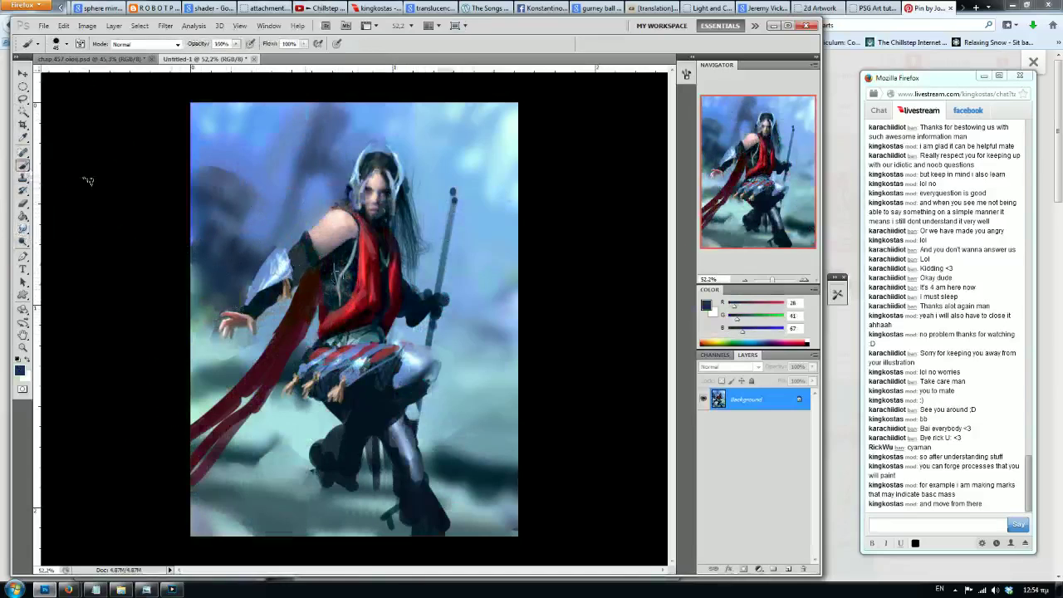
left_click(386, 355, "alt")
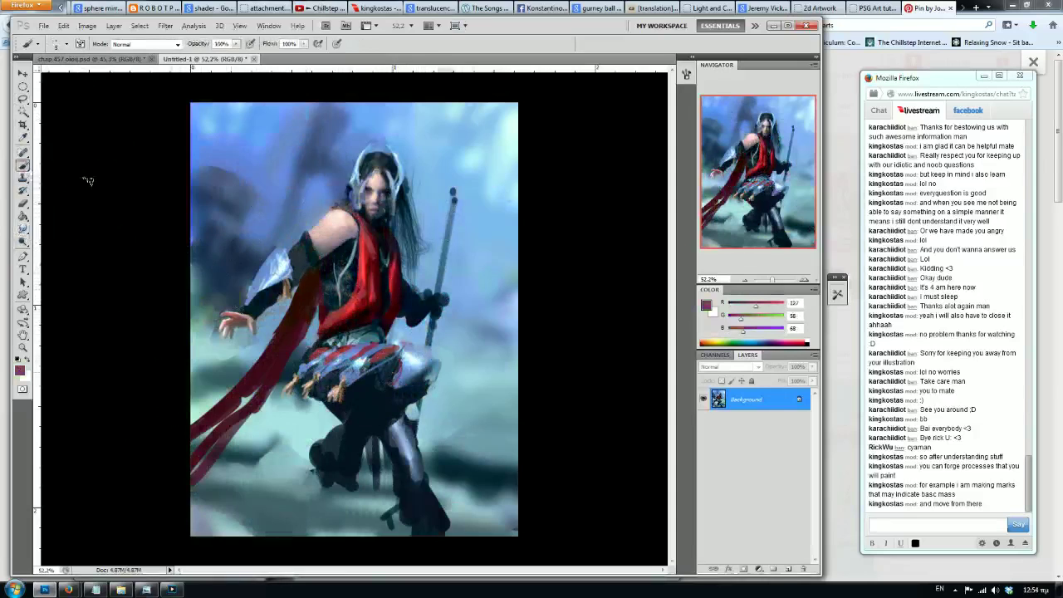
left_click(349, 269, "alt")
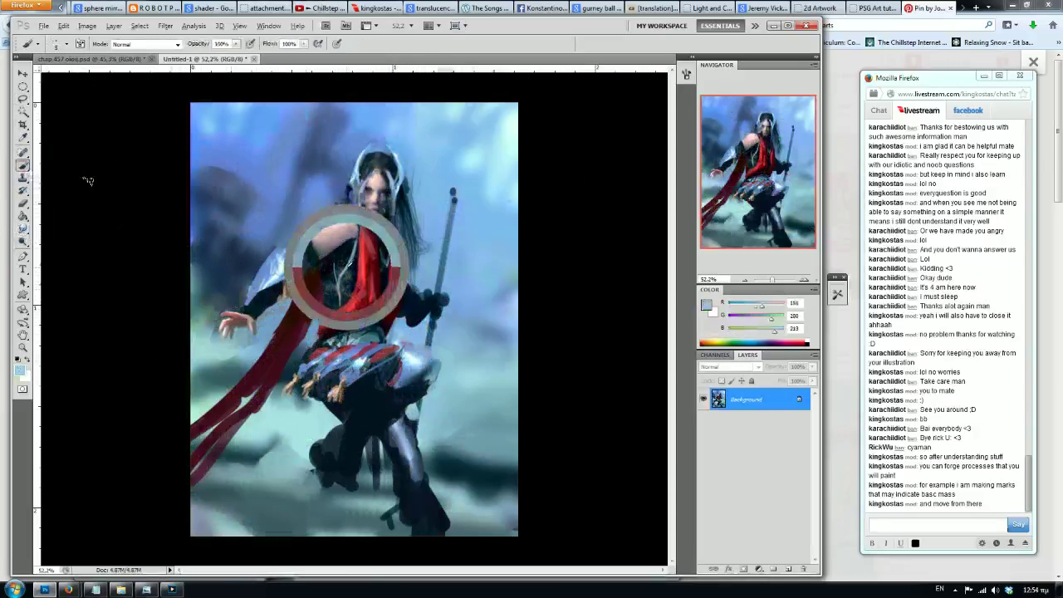
mouse_move(324, 291)
left_mouse_down()
mouse_move(342, 269)
mouse_move(332, 295)
mouse_move(328, 264)
mouse_move(336, 283)
left_mouse_up()
left_click(348, 286, "alt")
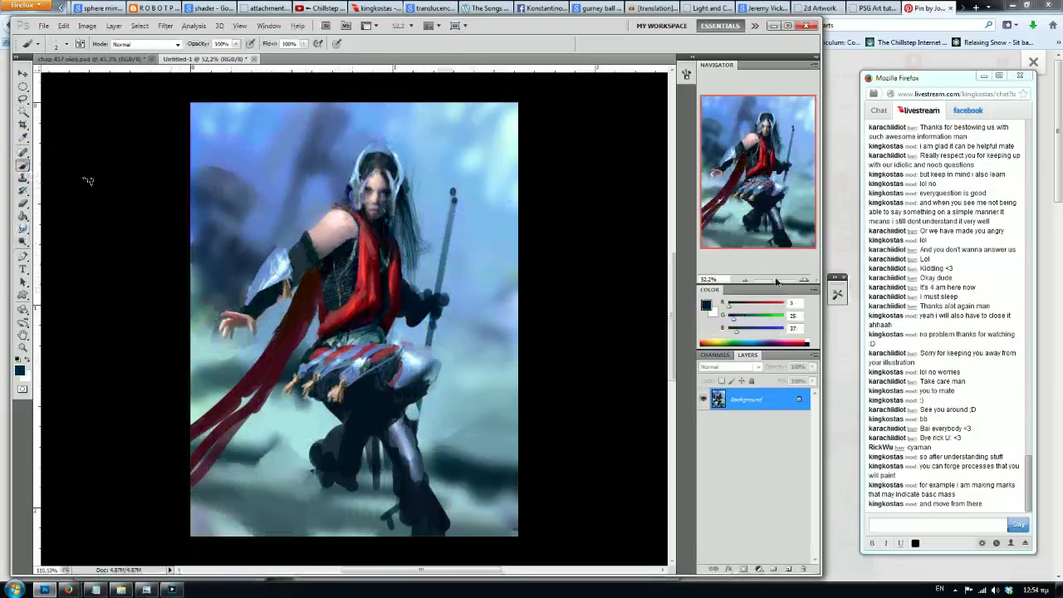
key("ctrl+plus")
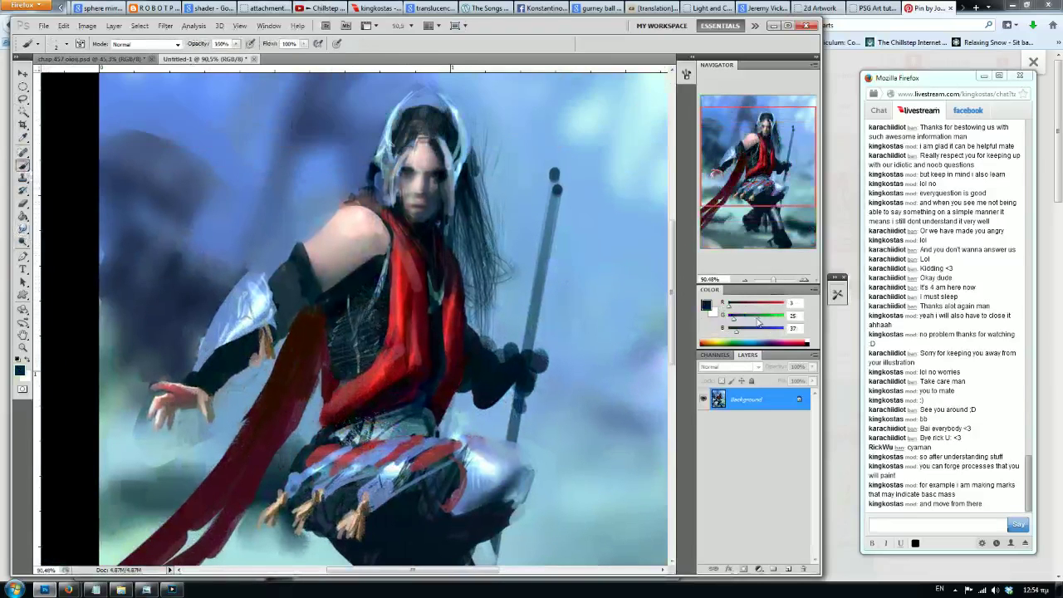
left_click(404, 272, "alt")
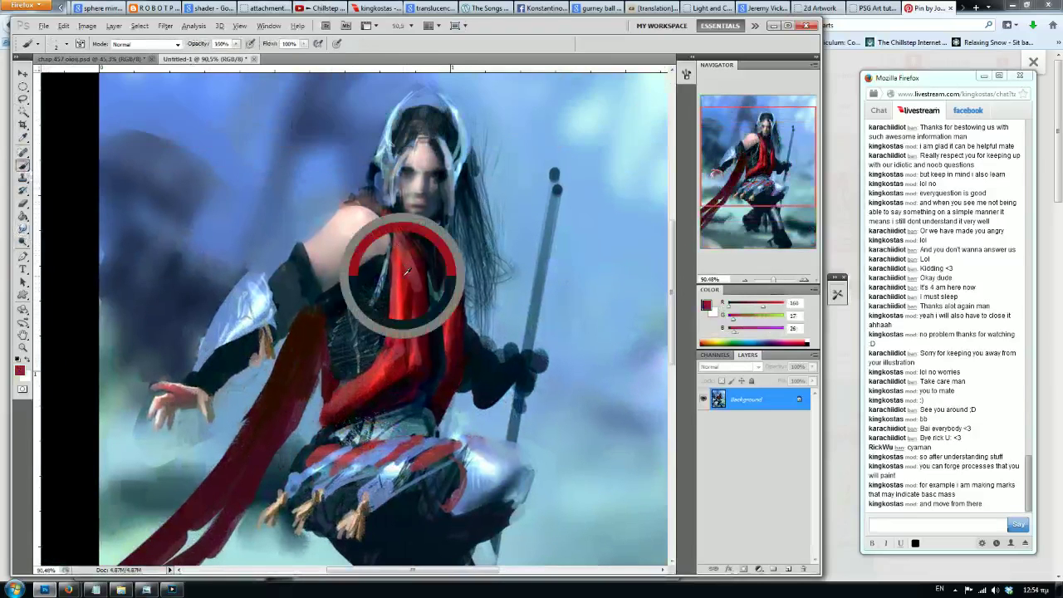
left_click(764, 318)
left_click(753, 330)
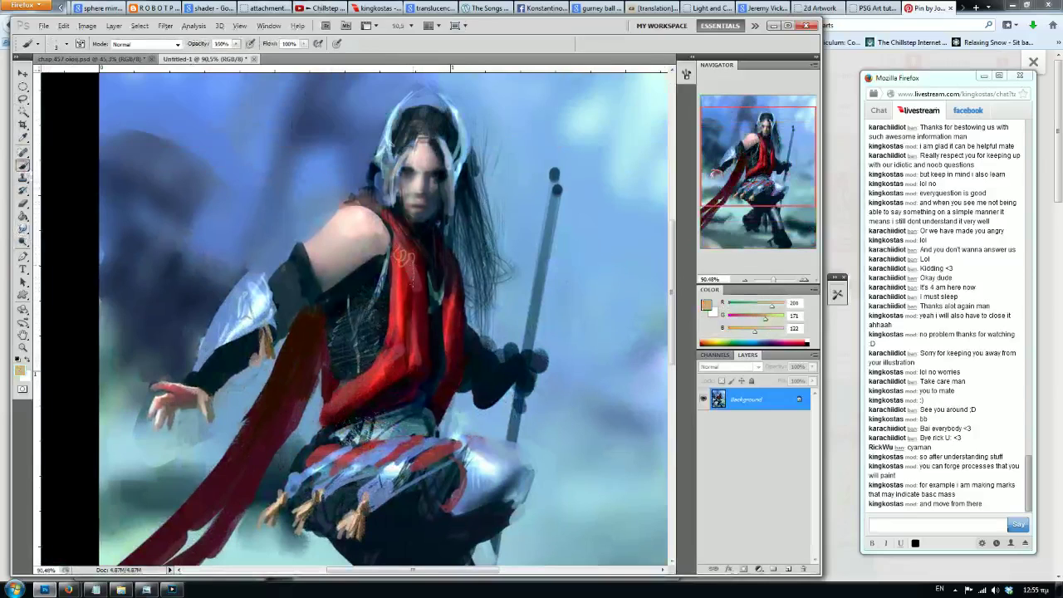
left_click_drag(404, 285, 409, 291)
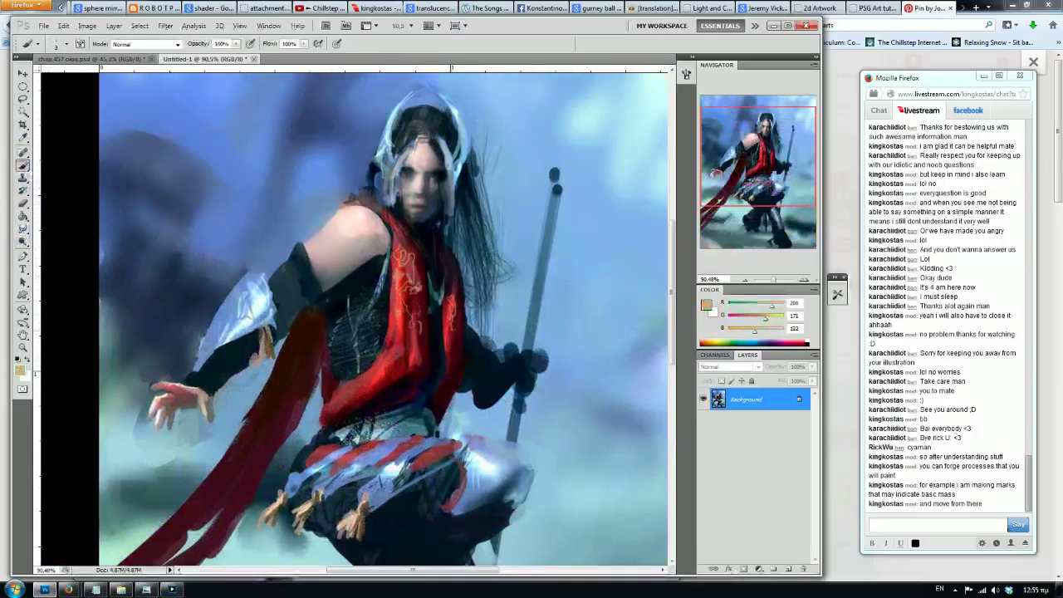
left_click(751, 303)
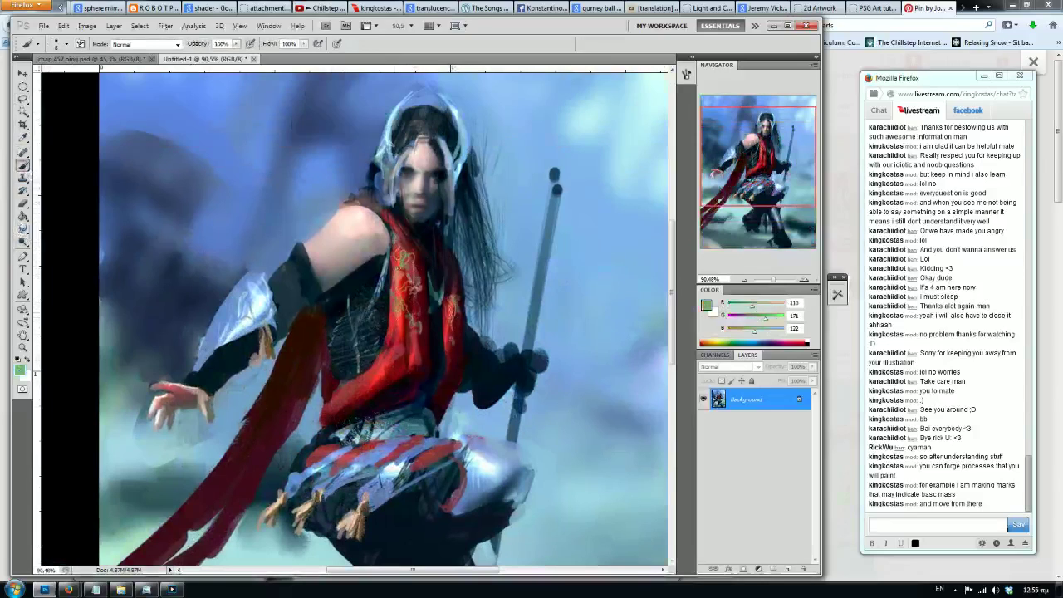
left_click(770, 307)
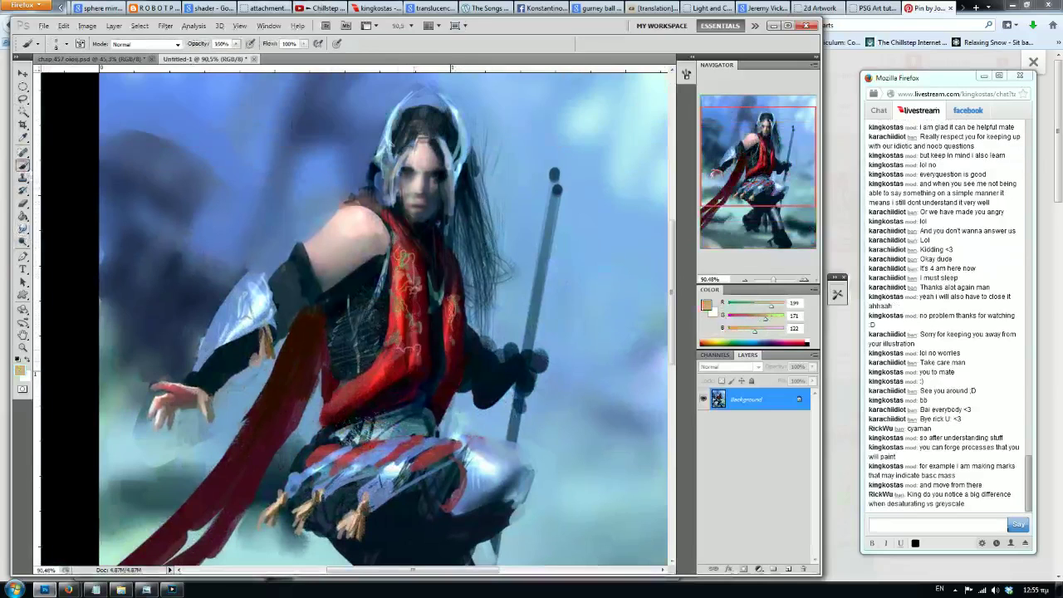
left_click(945, 518)
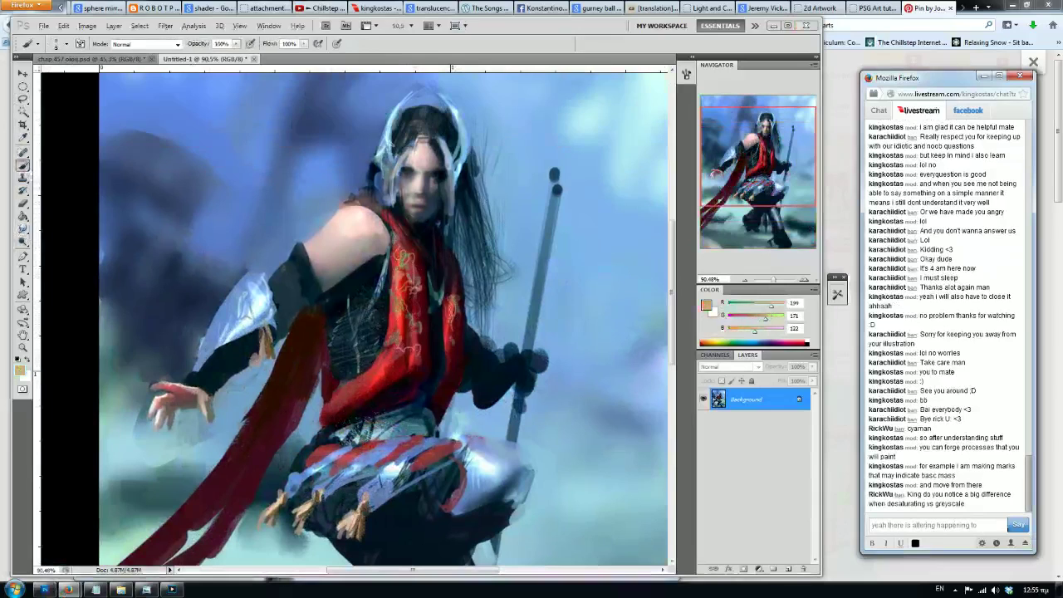
key("Return")
left_click(749, 189)
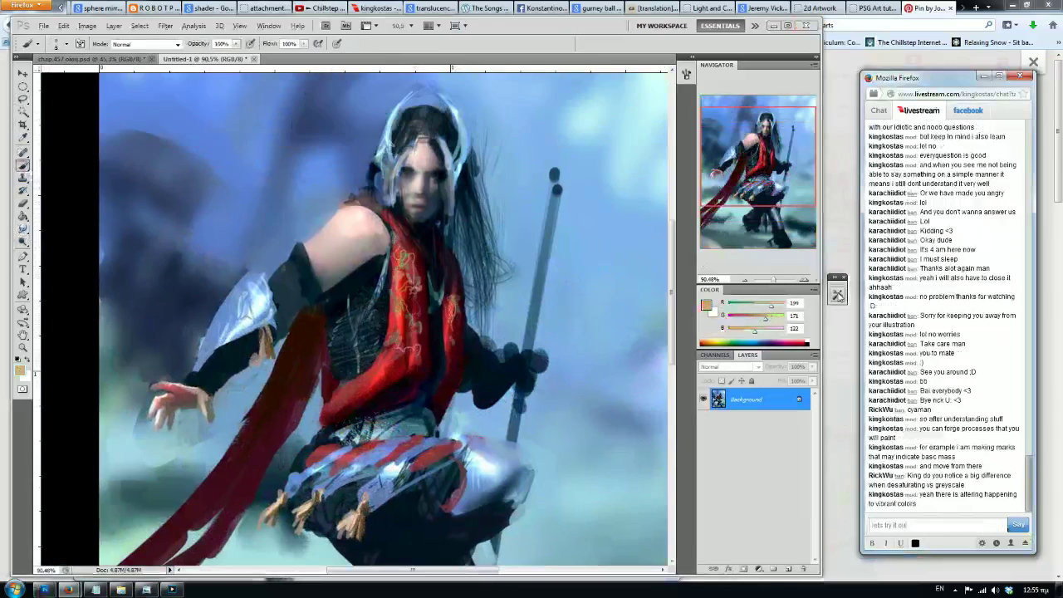
key("Return")
type("maybe we can see some")
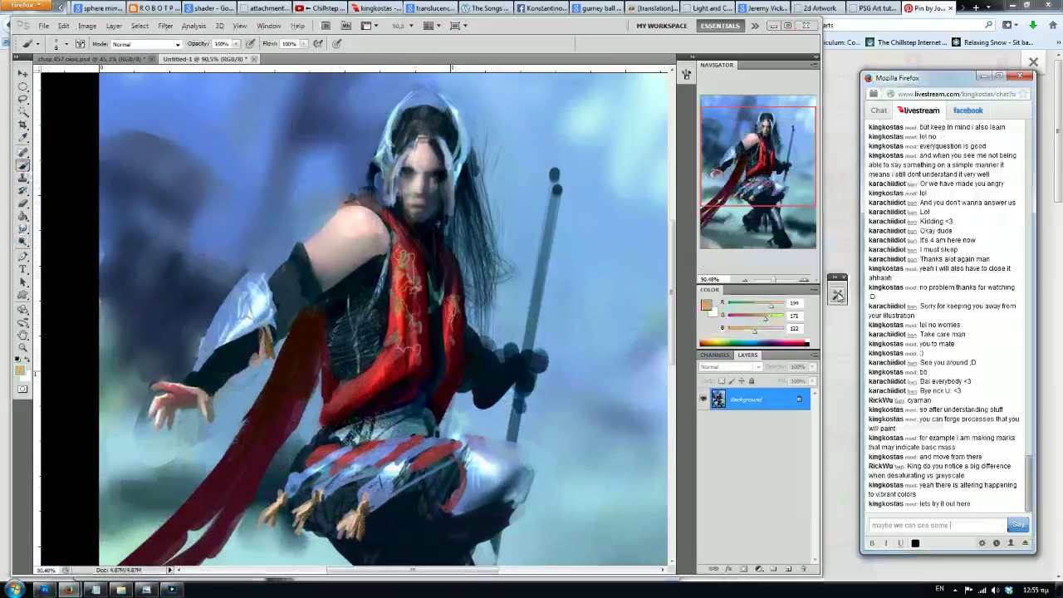
type("ce")
key("Return")
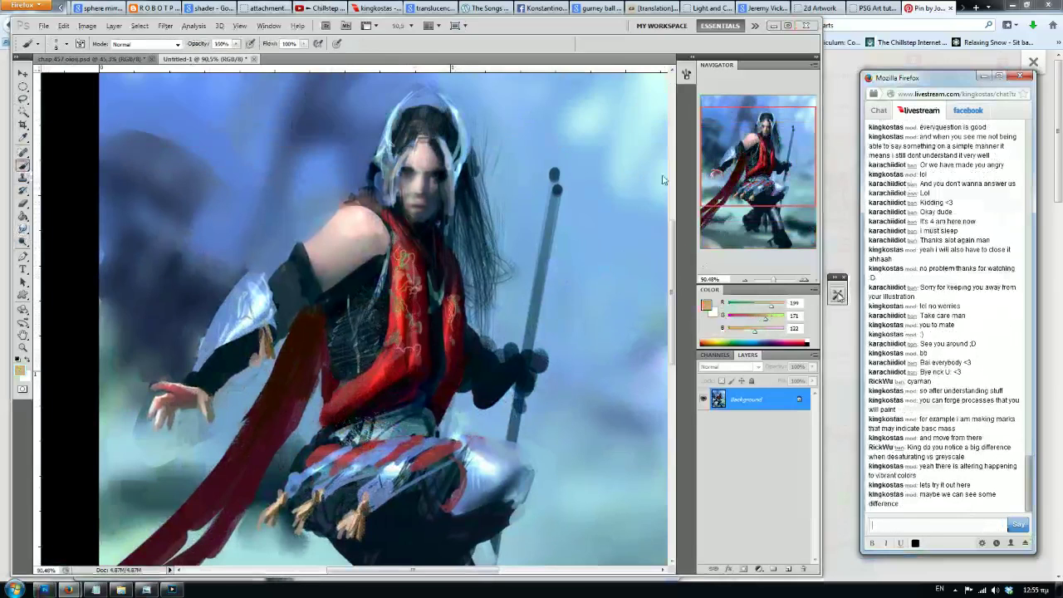
scroll(384, 320, "down", 3)
scroll(384, 319, "up", 1)
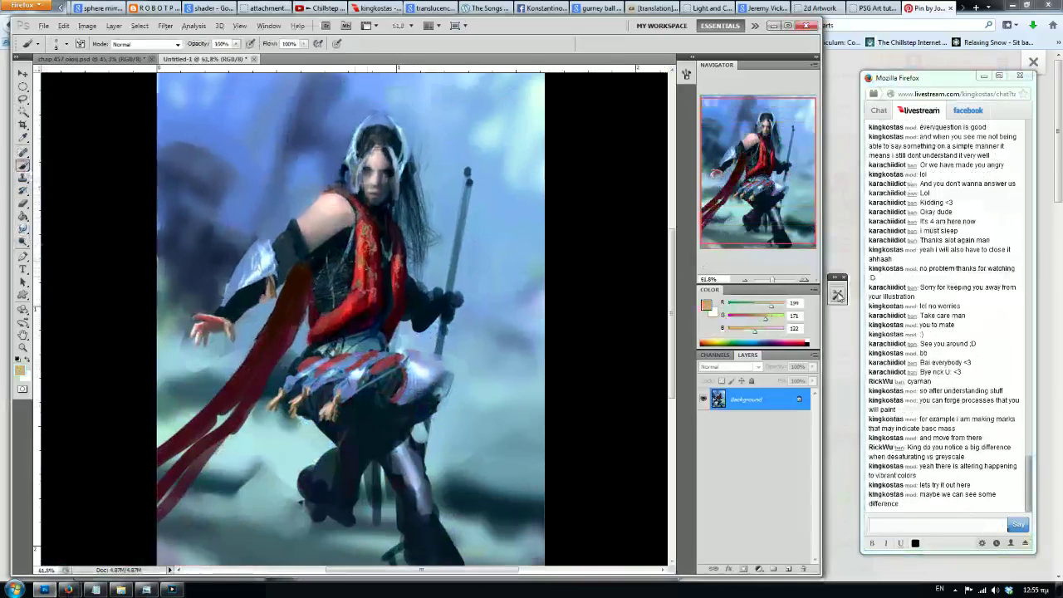
scroll(367, 319, "down", 1)
Step: Paste the whole painting into a new clipboard-sized 1134×1500 document
key("ctrl+a")
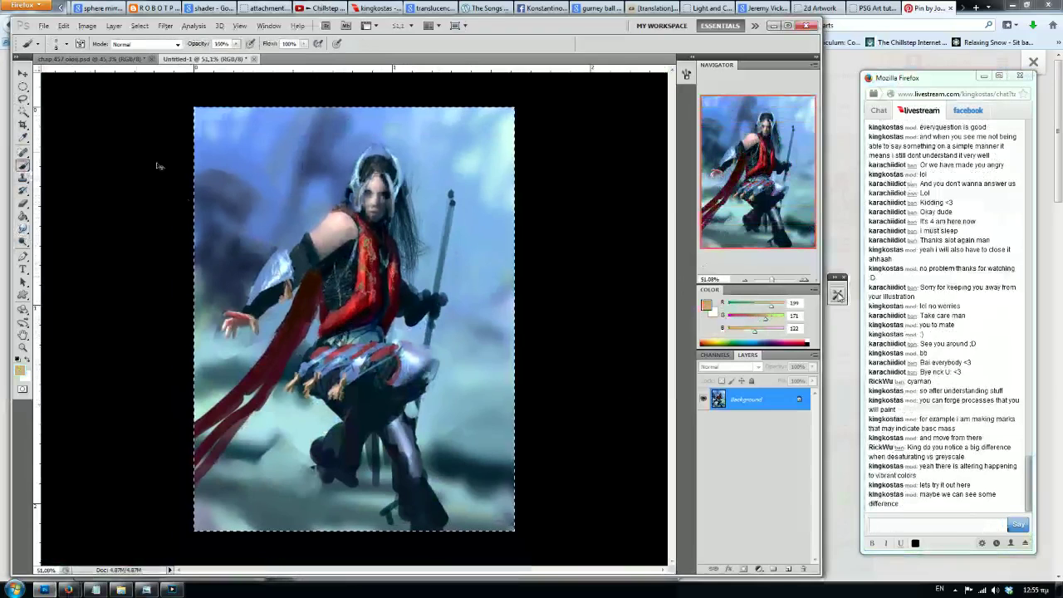
left_click(43, 25)
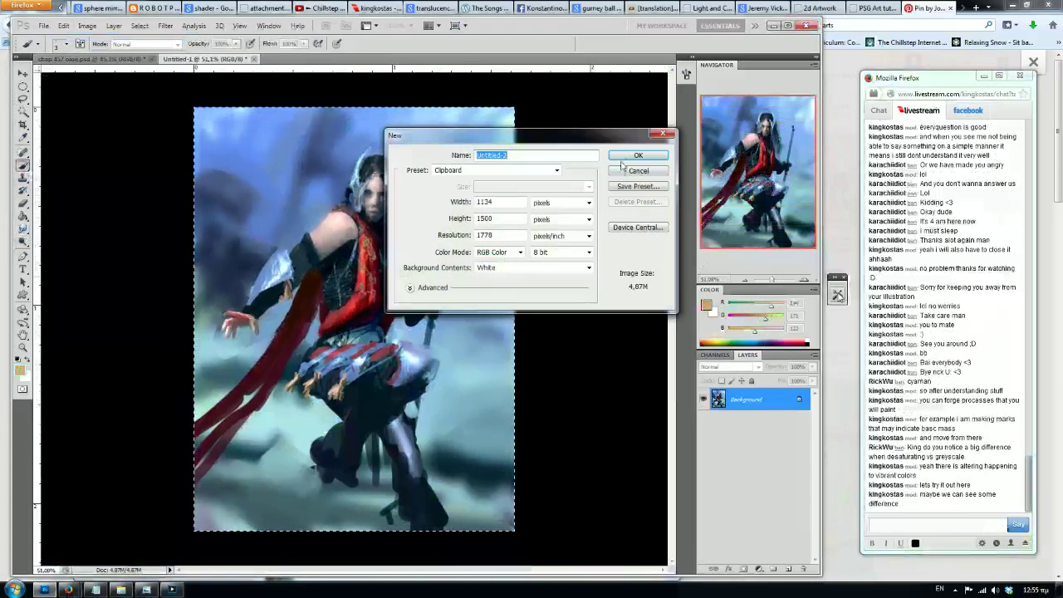
left_click(624, 156)
key("ctrl+v")
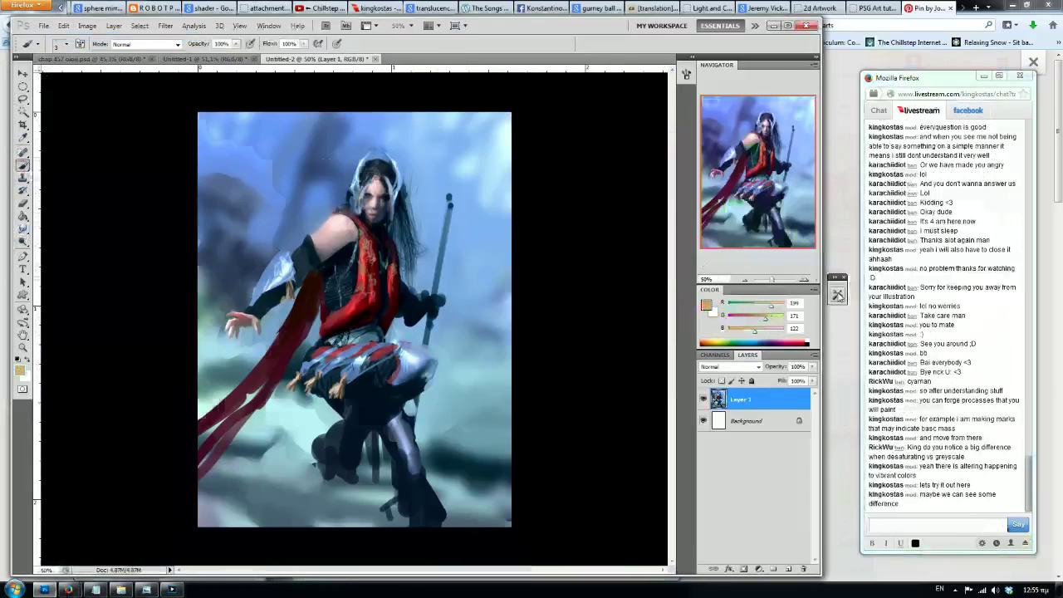
Step: Convert Untitled-2 to Grayscale, choosing Don't Flatten and Discard colour information
left_click(87, 26)
left_click(88, 26)
left_click(87, 25)
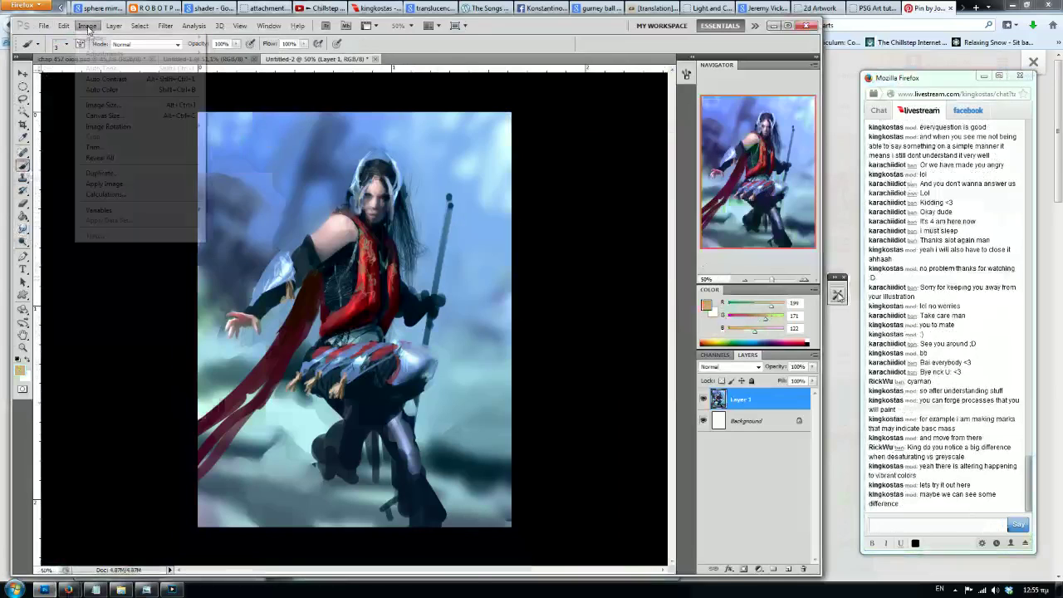
mouse_move(104, 53)
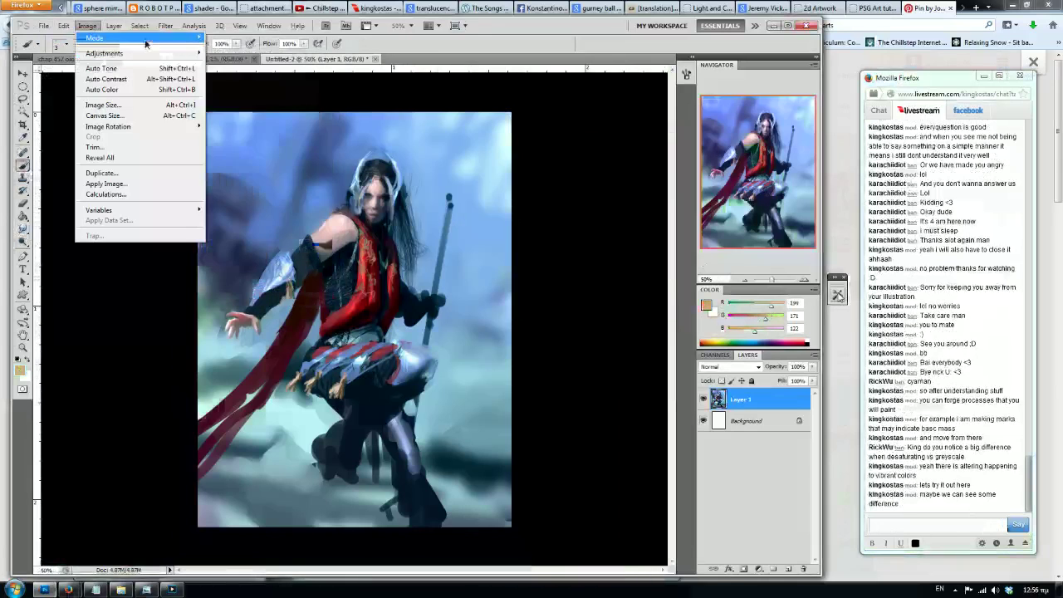
left_click(474, 218)
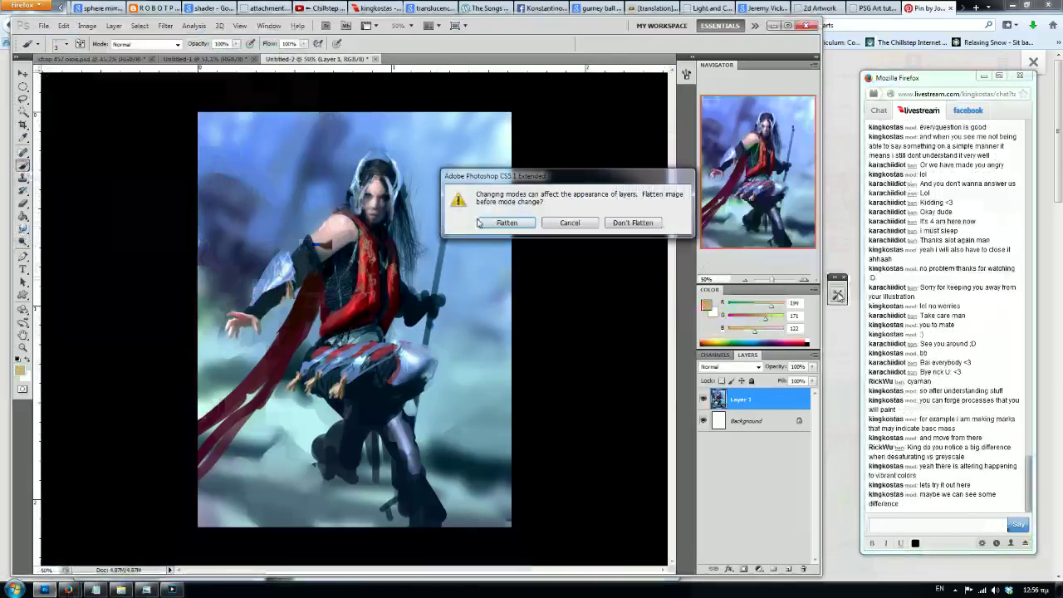
left_click(624, 222)
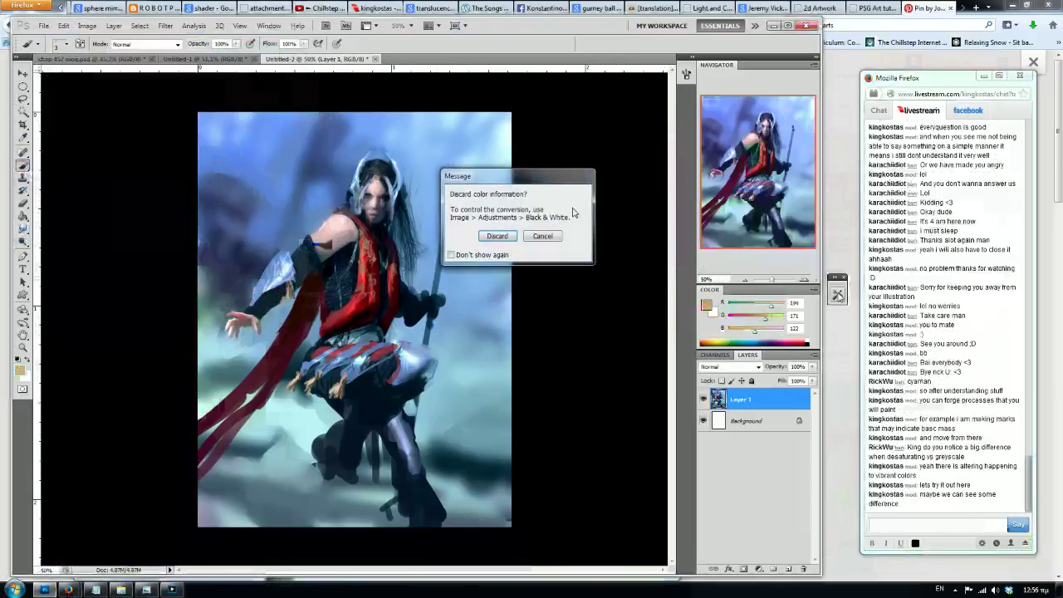
left_click(496, 236)
left_click(195, 60)
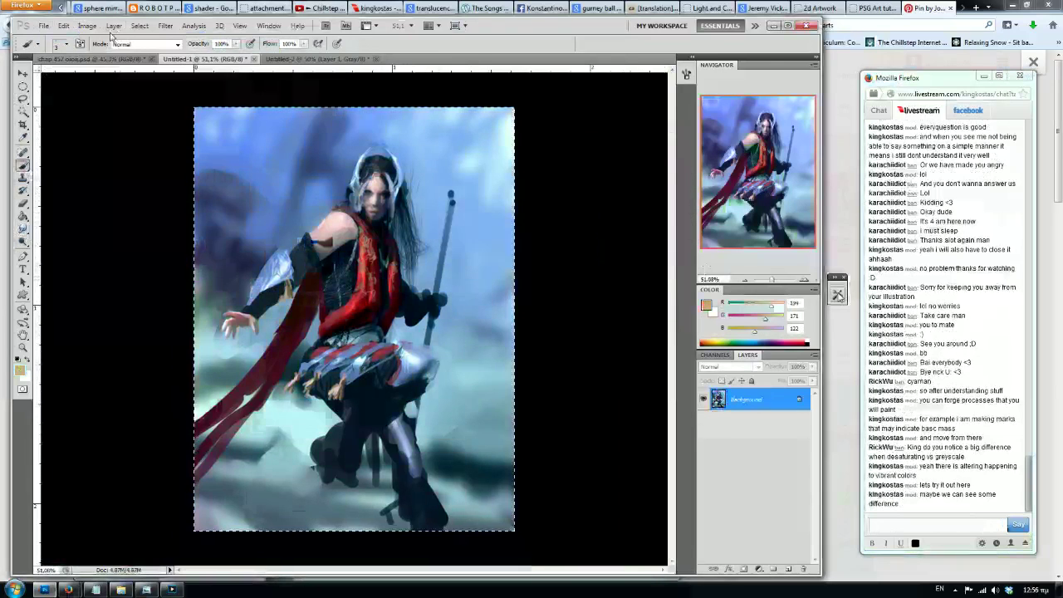
Step: Add a new Color-blend layer above the painting and fill it with black to grey it out
left_click(787, 569)
left_click(728, 367)
left_click(716, 355)
key("g")
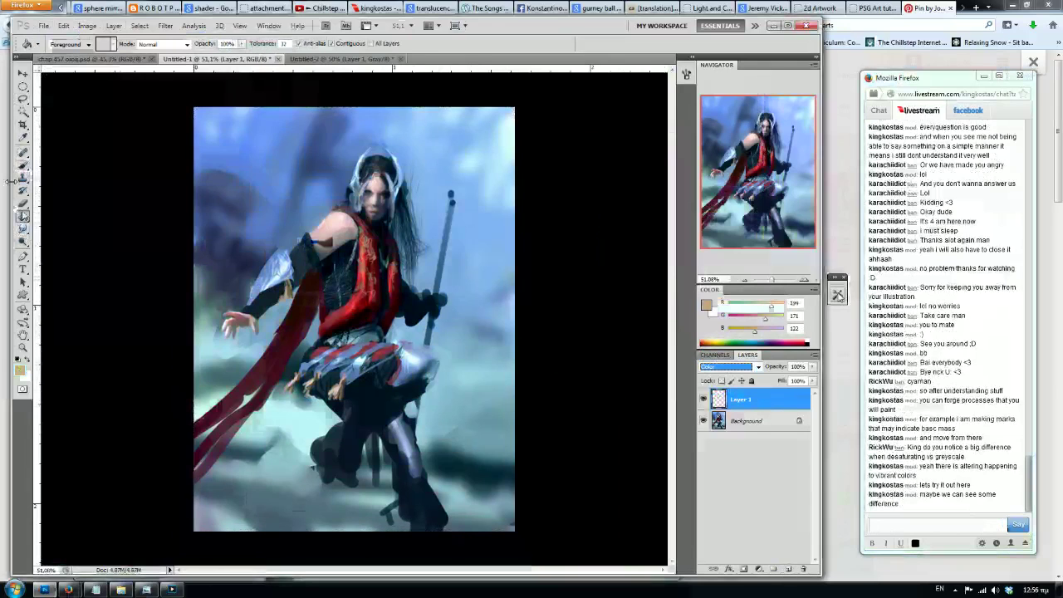
left_click(432, 265)
key("ctrl+z")
key("d")
left_click(426, 274)
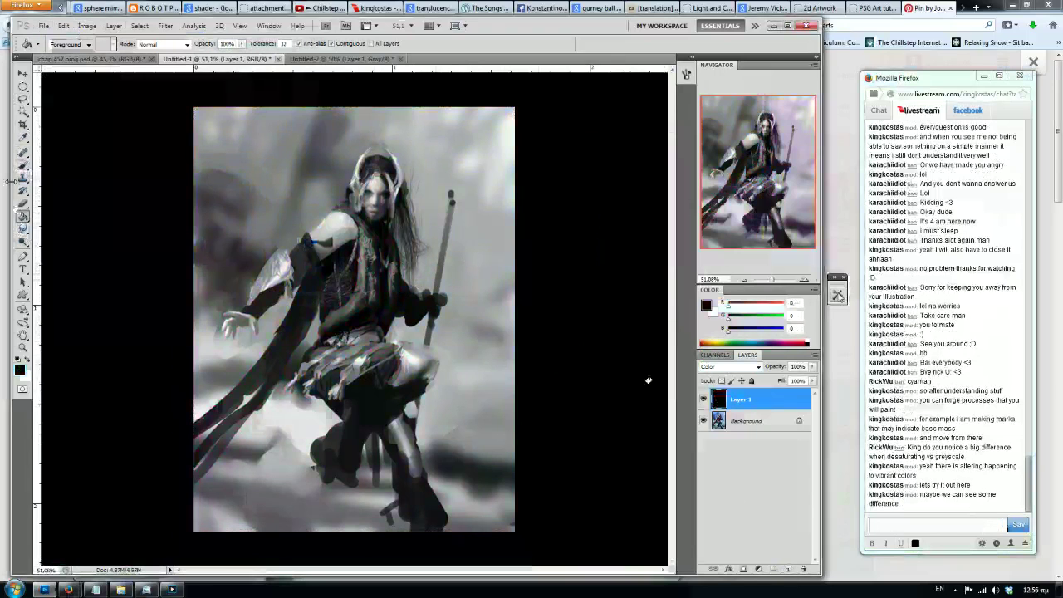
Step: Compare the black-layer painting with the grayscale copy, toggling its Layer 2 on and off
left_click_drag(344, 295, 374, 295)
left_click(325, 61)
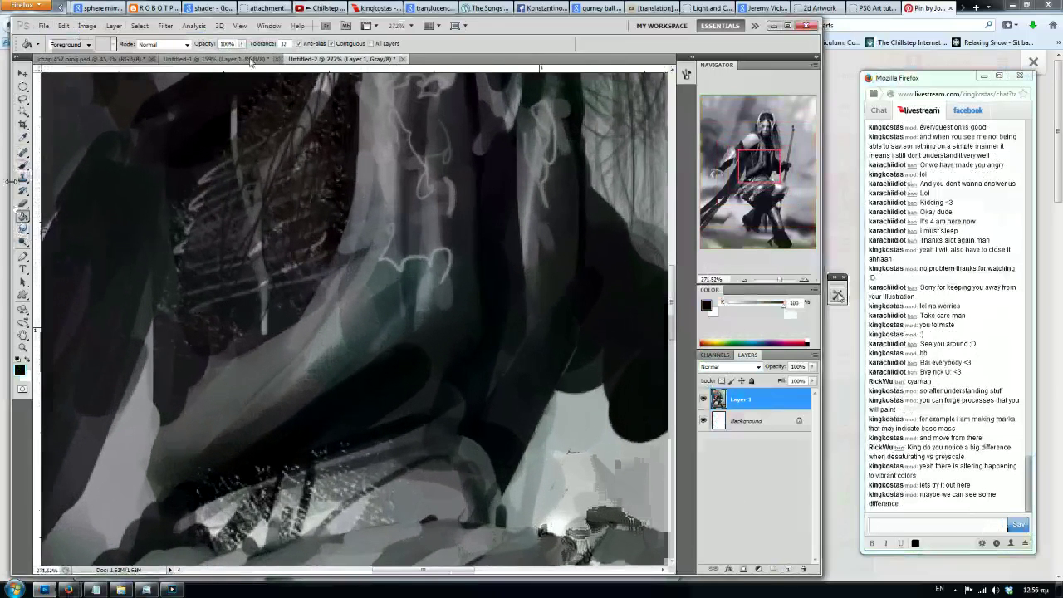
left_click(249, 60)
left_click_drag(280, 142, 330, 163)
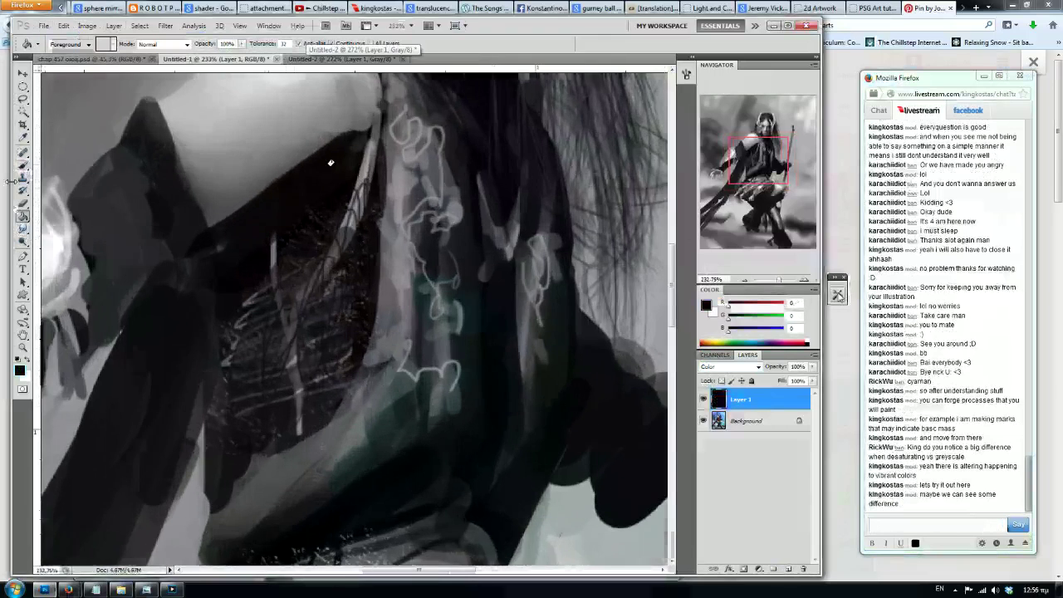
left_click(337, 60)
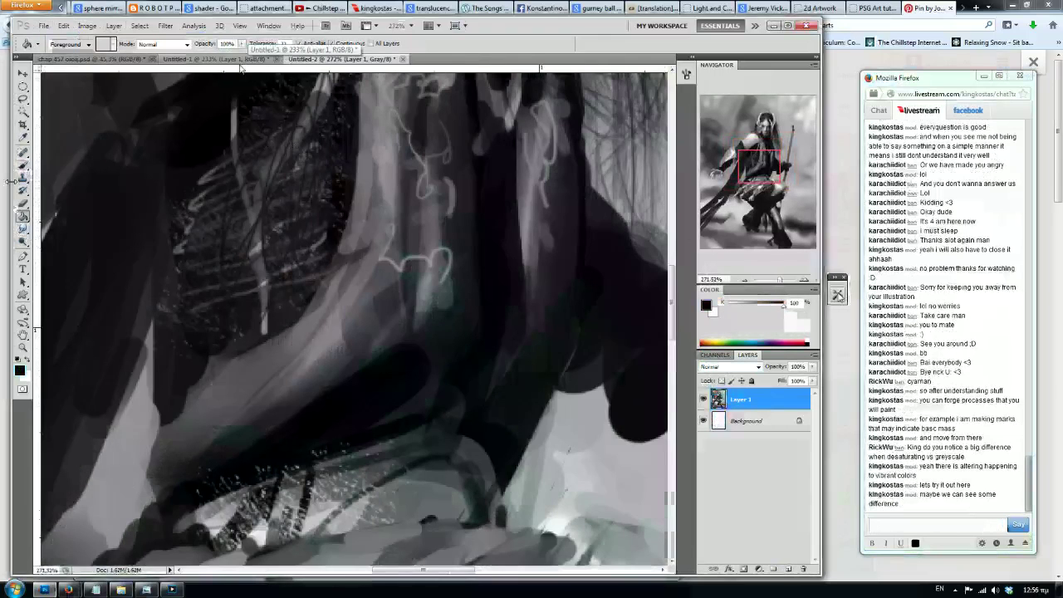
key("ctrl+0")
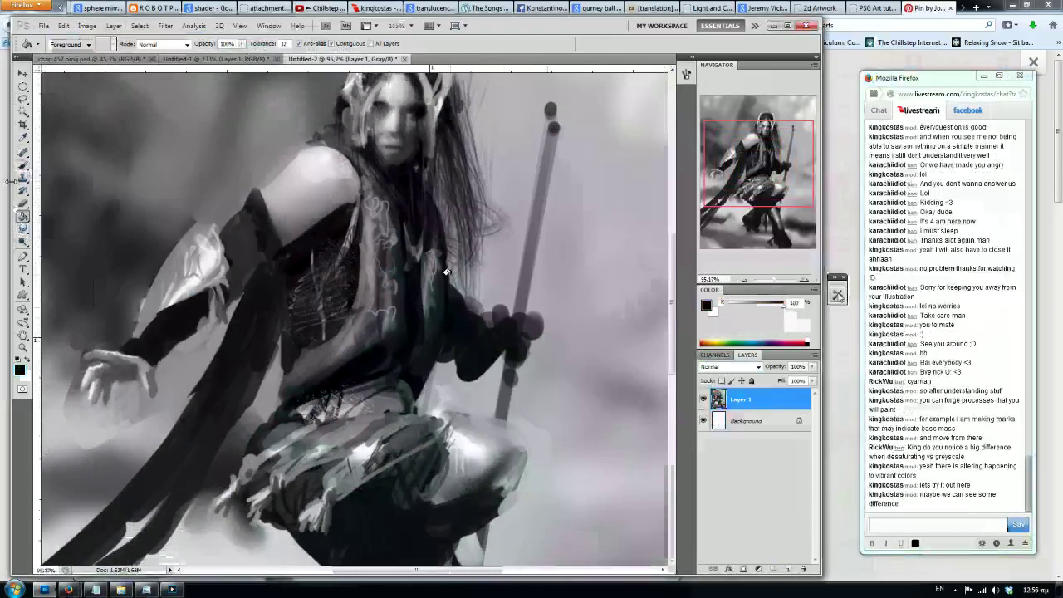
left_click(234, 60)
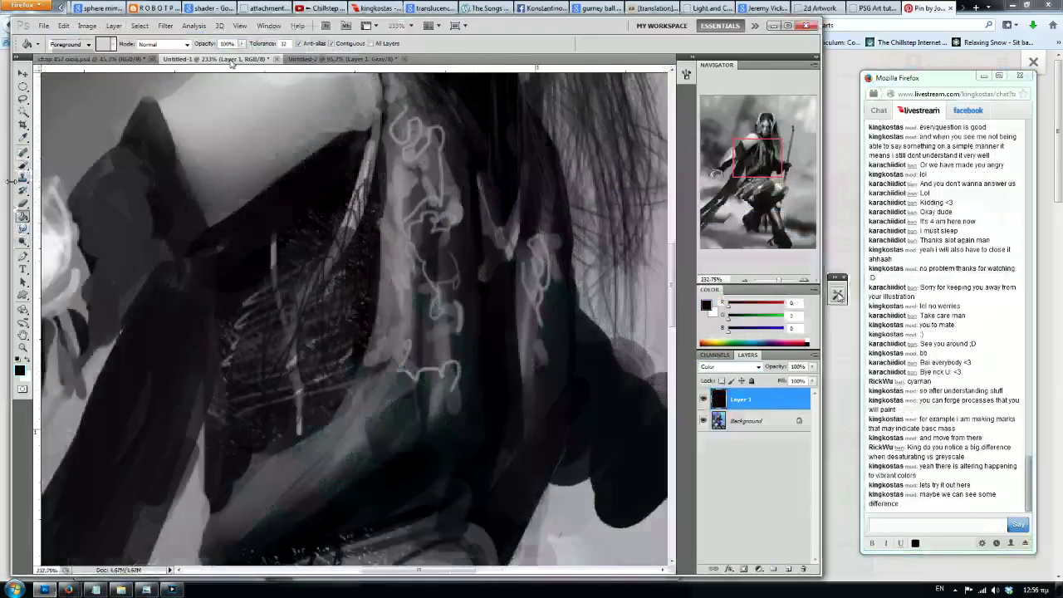
left_click(719, 422)
left_click(396, 59)
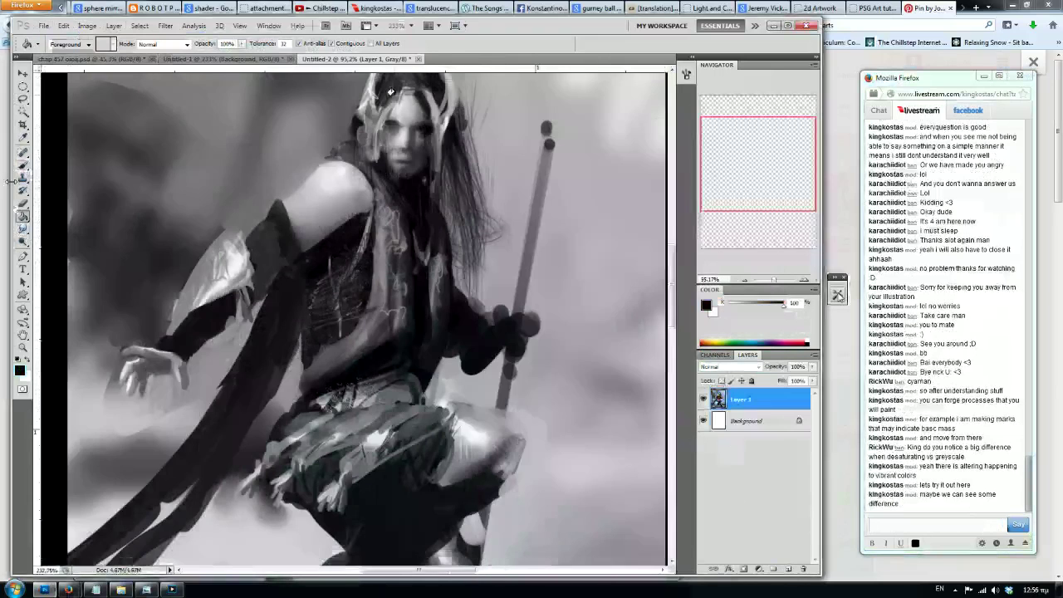
left_click(703, 399)
left_click(703, 400)
left_click(704, 400)
left_click(703, 399)
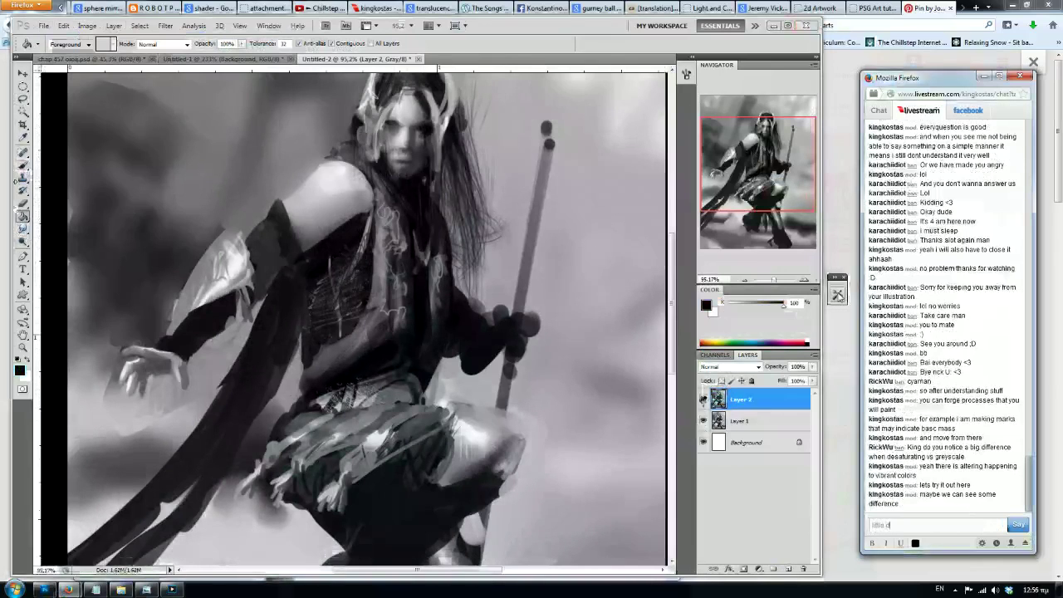
Step: Send chat messages clarifying 'i mean the desaturate' method
key("Return")
type("but anyway we know that")
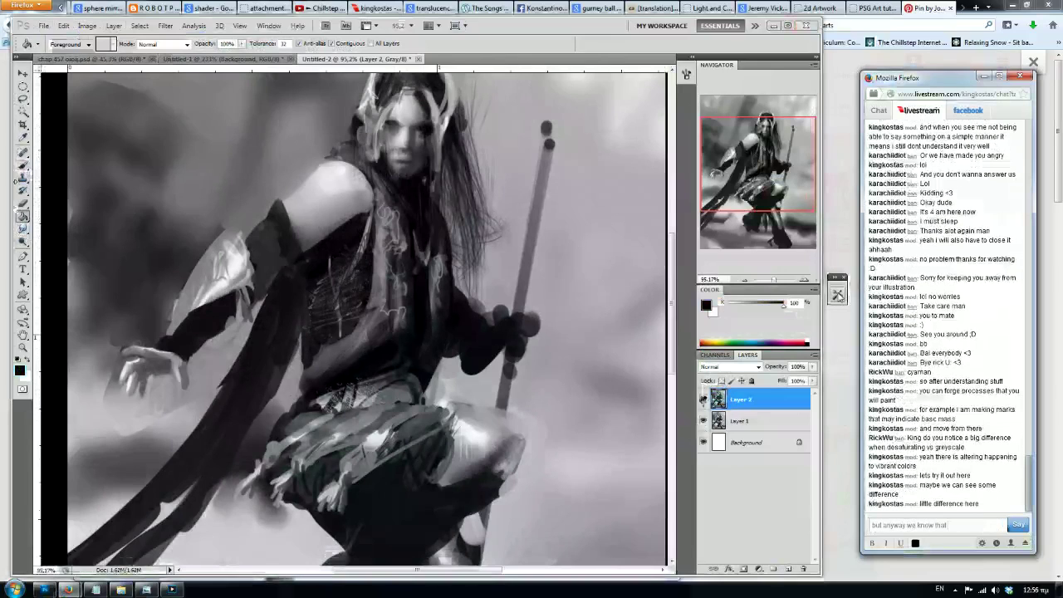
type("l")
key("Return")
type("i mean the desa")
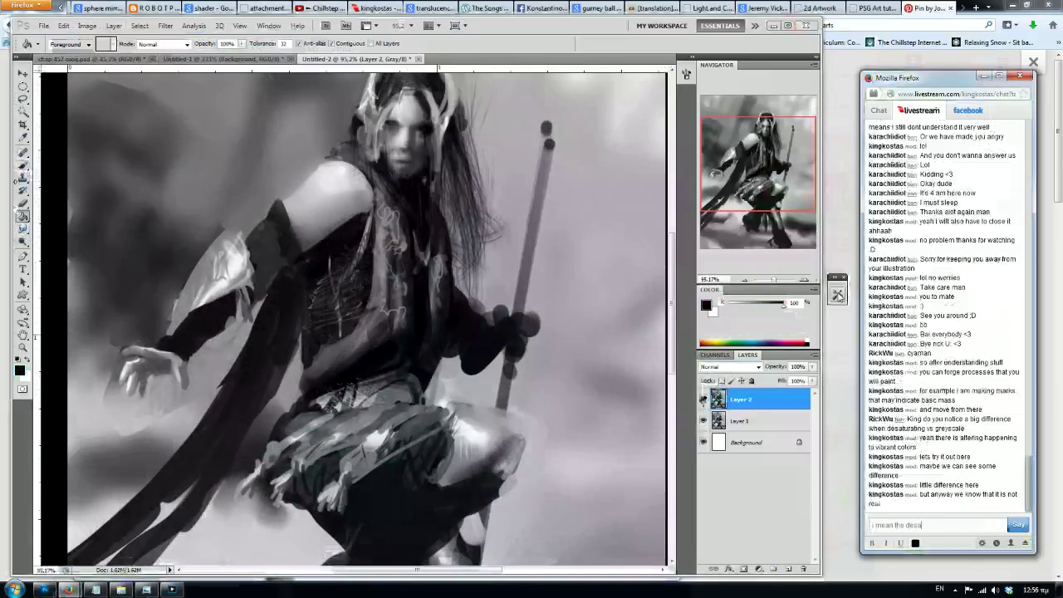
type("turate")
key("Return")
Step: Repeatedly toggle Layer 2 visibility to compare the greys, leaving it turned back on
left_click(702, 399)
left_click(702, 399)
left_click(702, 400)
left_click(702, 399)
left_click(703, 399)
left_click(702, 399)
left_click(702, 400)
left_click(703, 399)
left_click(702, 399)
left_click(702, 399)
left_click(703, 400)
left_click(702, 399)
left_click(702, 399)
left_click(702, 400)
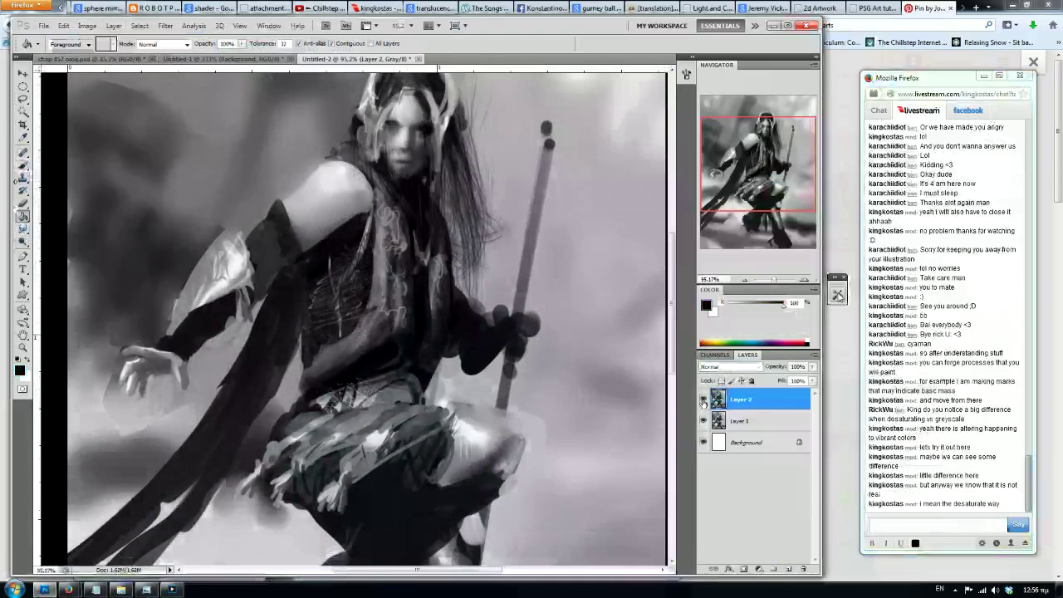
left_click(702, 399)
left_click(702, 399)
left_click(702, 399)
left_click(702, 399)
left_click(702, 399)
left_click(702, 399)
left_click(702, 399)
left_click(702, 399)
left_click(702, 400)
left_click(702, 400)
left_click(702, 400)
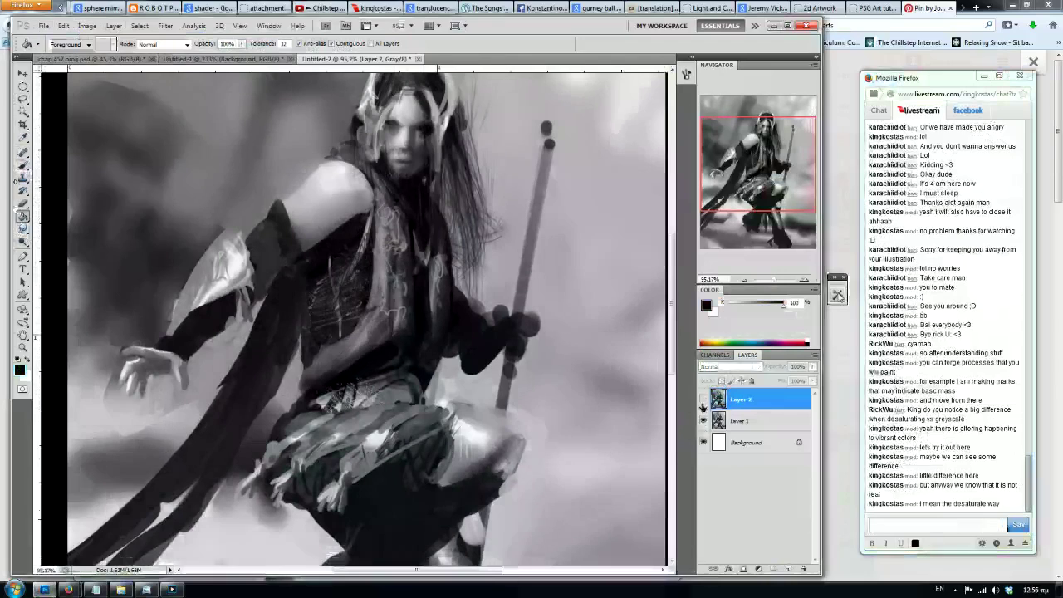
left_click(703, 400)
left_click(877, 526)
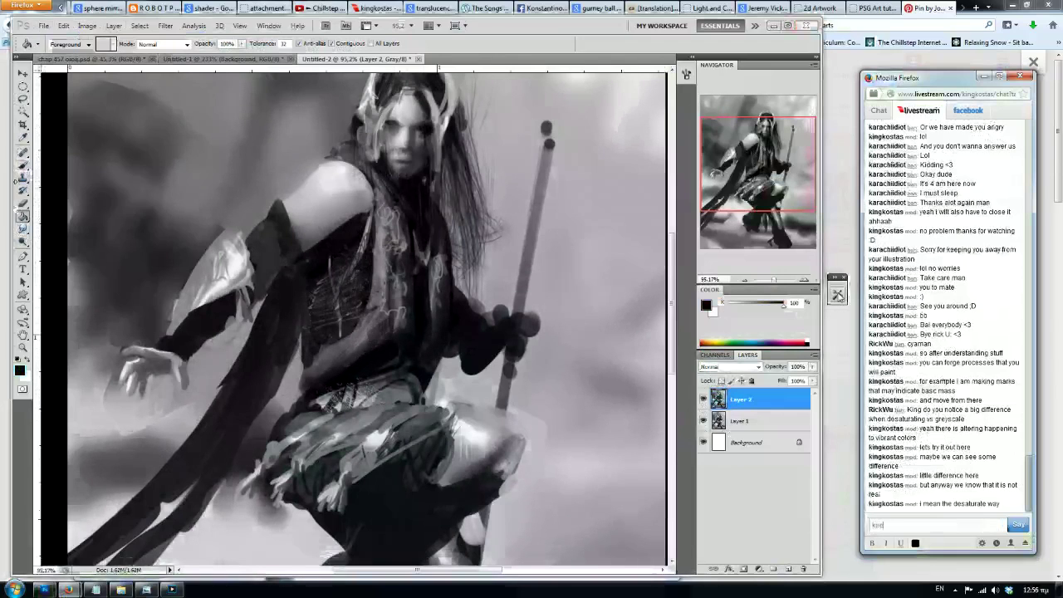
Step: Send a 'keep it in' chat note, then return to the Untitled-1 painting document
type("keep it in")
key("Return")
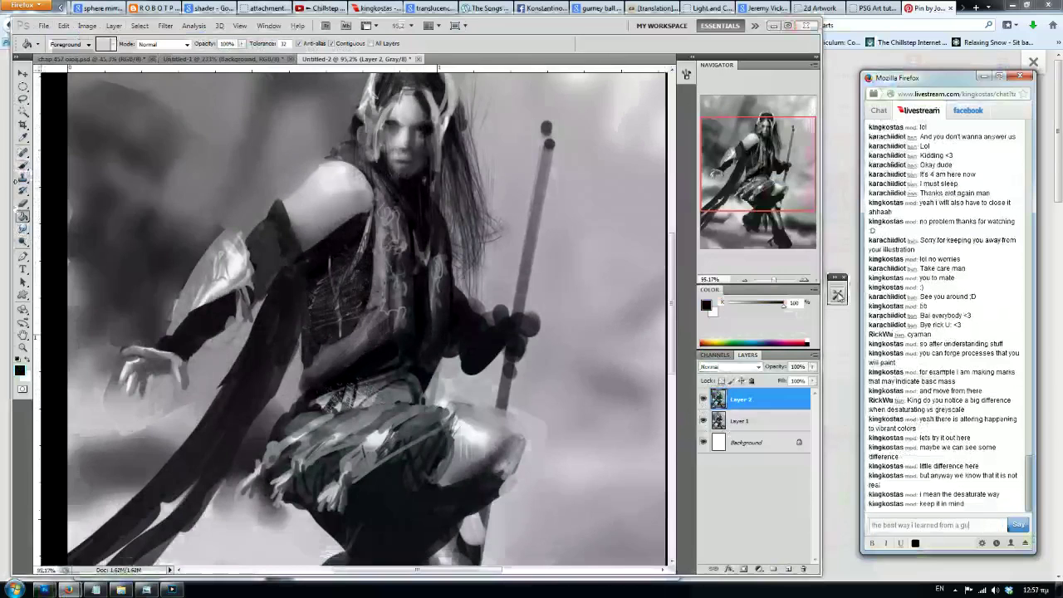
key("Return")
type("s")
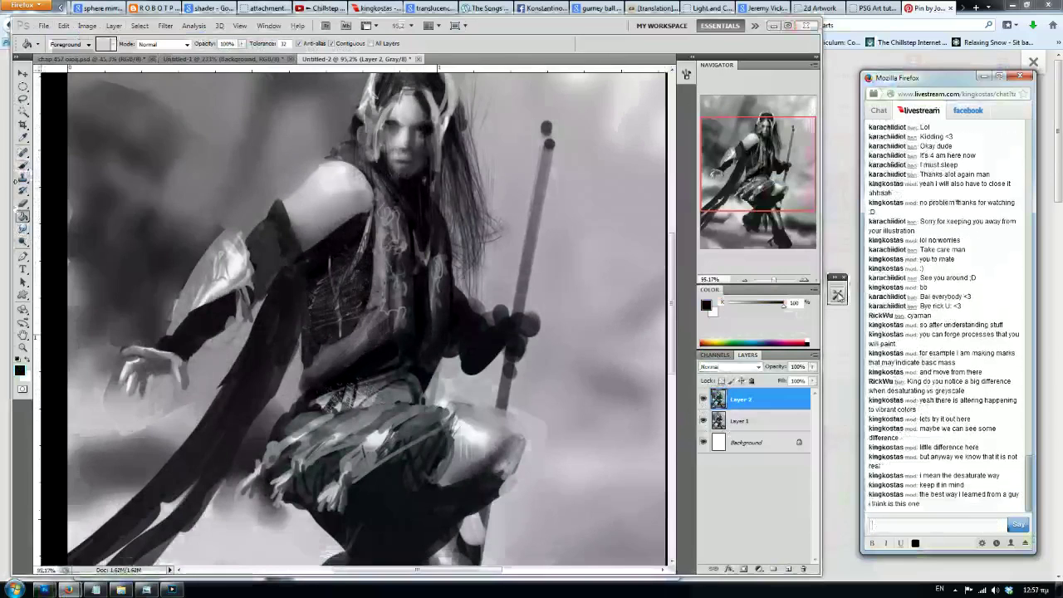
left_click(281, 60)
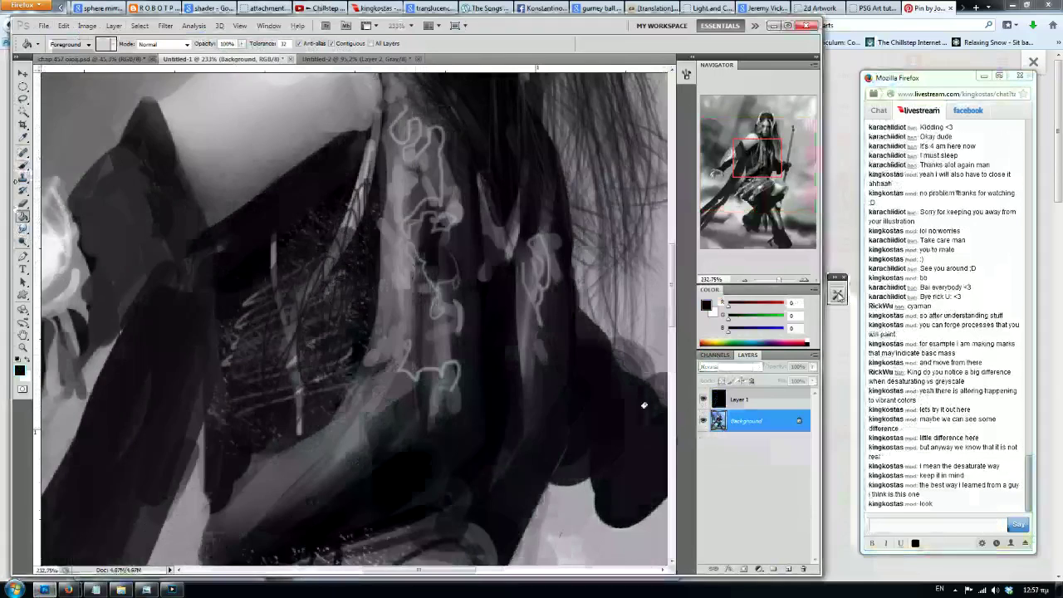
Step: Hide Layer 1, fit the painting on screen, and post 'you open a new window' in chat
left_click(703, 400)
key("ctrl+0")
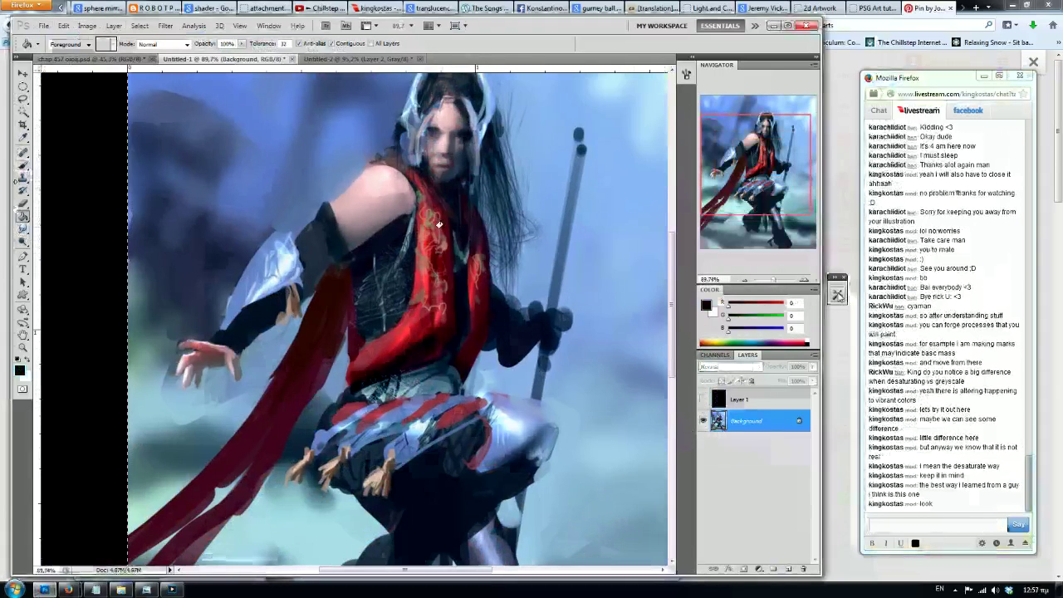
left_click(871, 525)
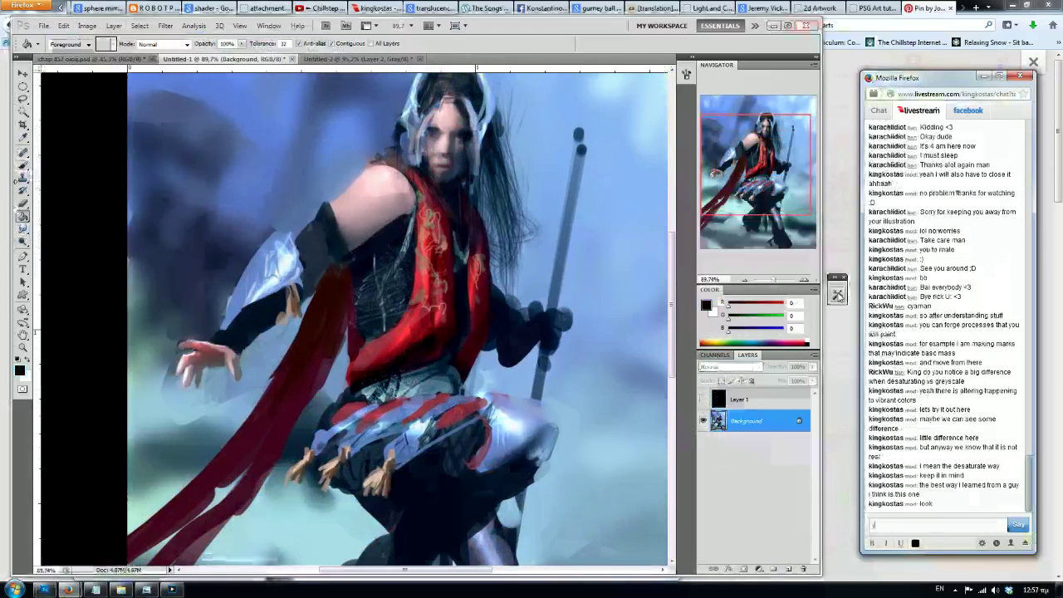
type("you open a new window")
key("Return")
Step: Open a second window of Untitled-1 and explain going to proof, custom in chat
left_click(240, 26)
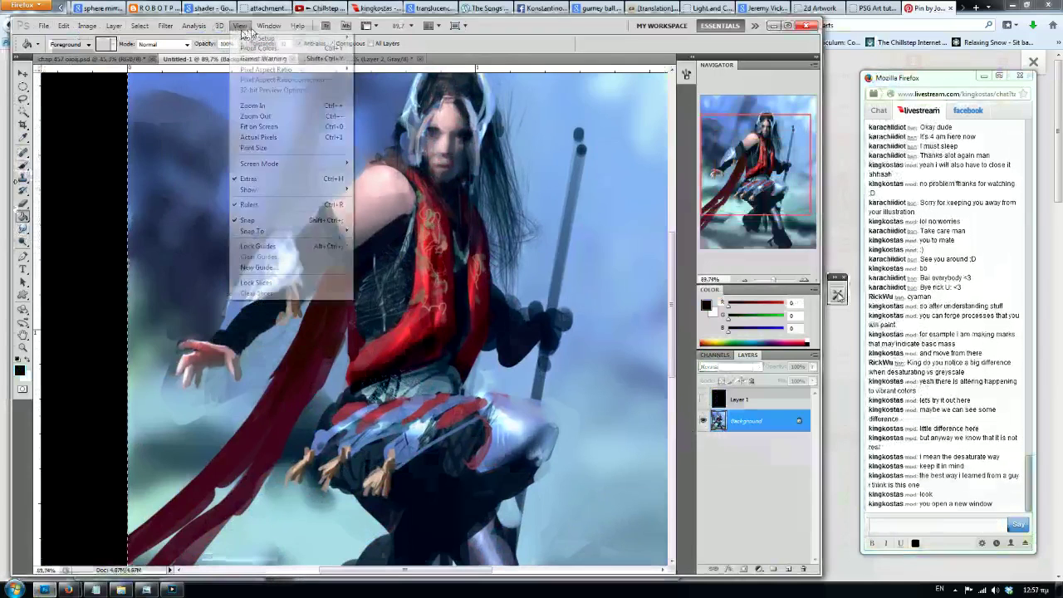
mouse_move(268, 26)
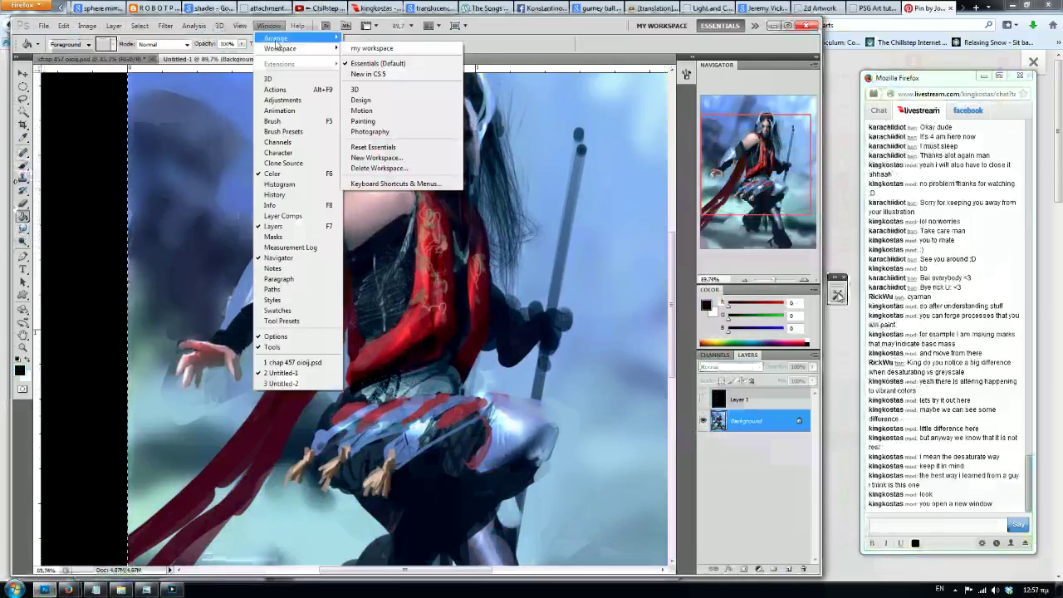
left_click(365, 141)
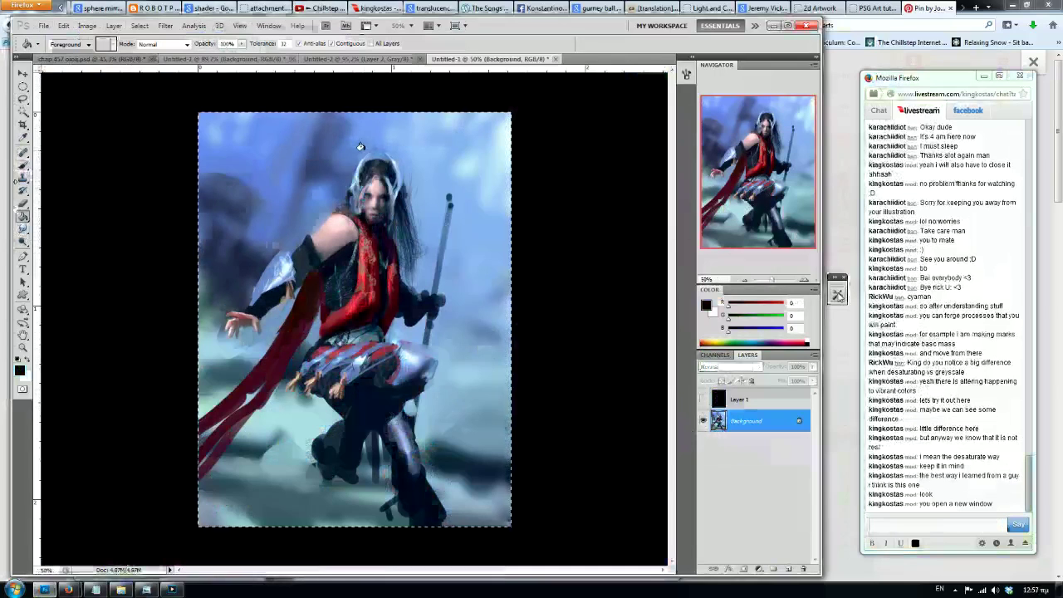
left_click(872, 524)
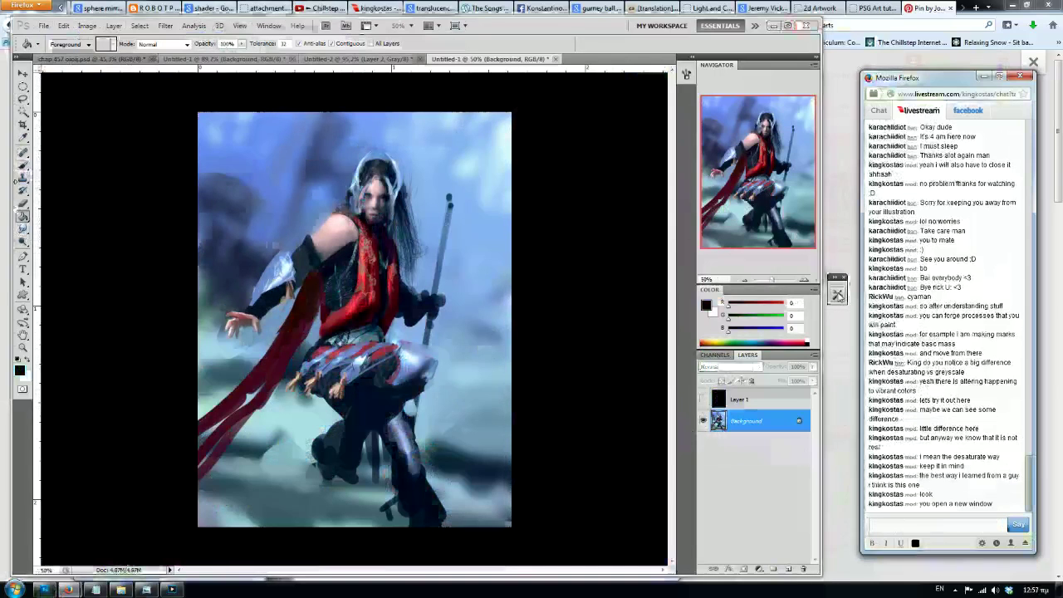
type("then you go to proof")
key("Return")
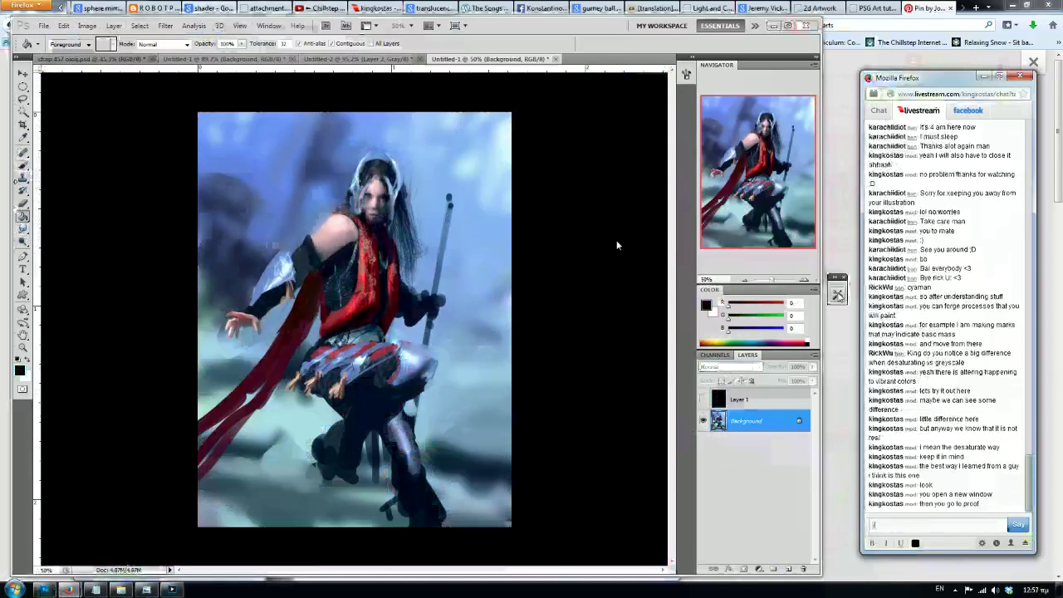
type("you go custom")
key("Return")
Step: Set a custom proof setup simulating sGray so the new window previews in greyscale
left_click(268, 26)
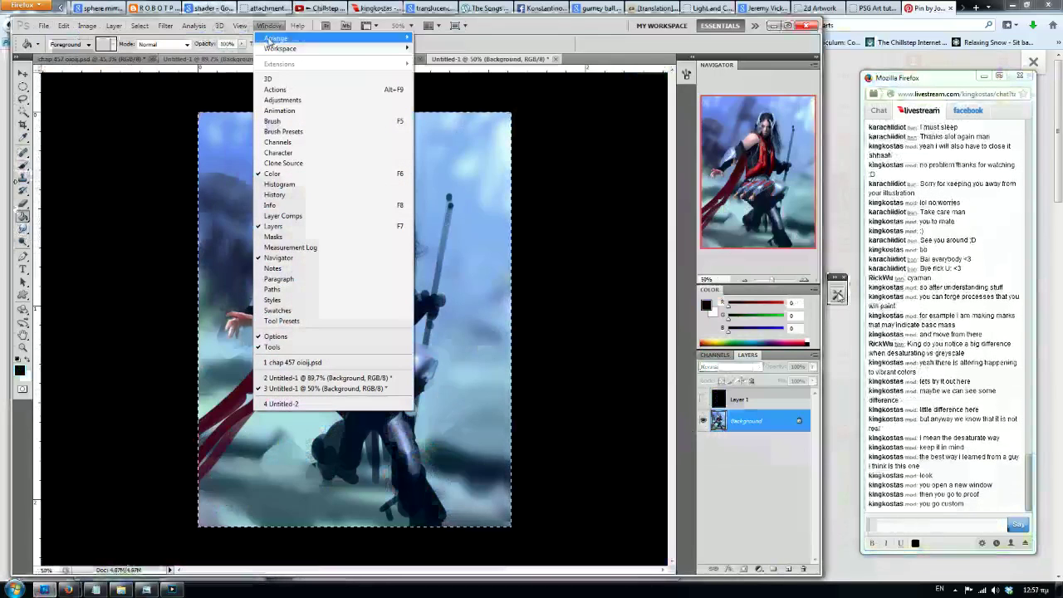
mouse_move(240, 26)
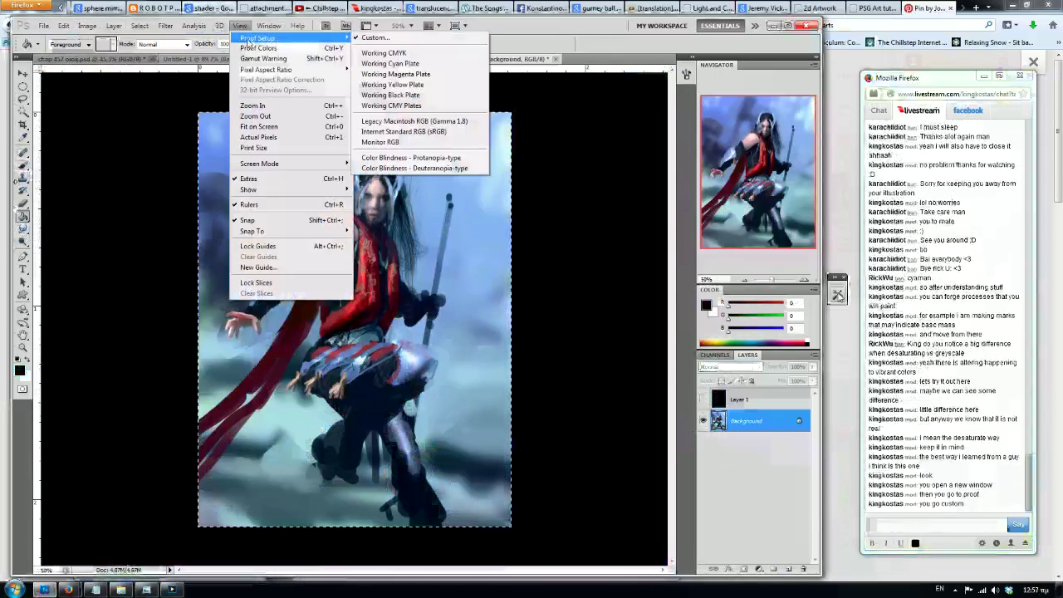
left_click(379, 39)
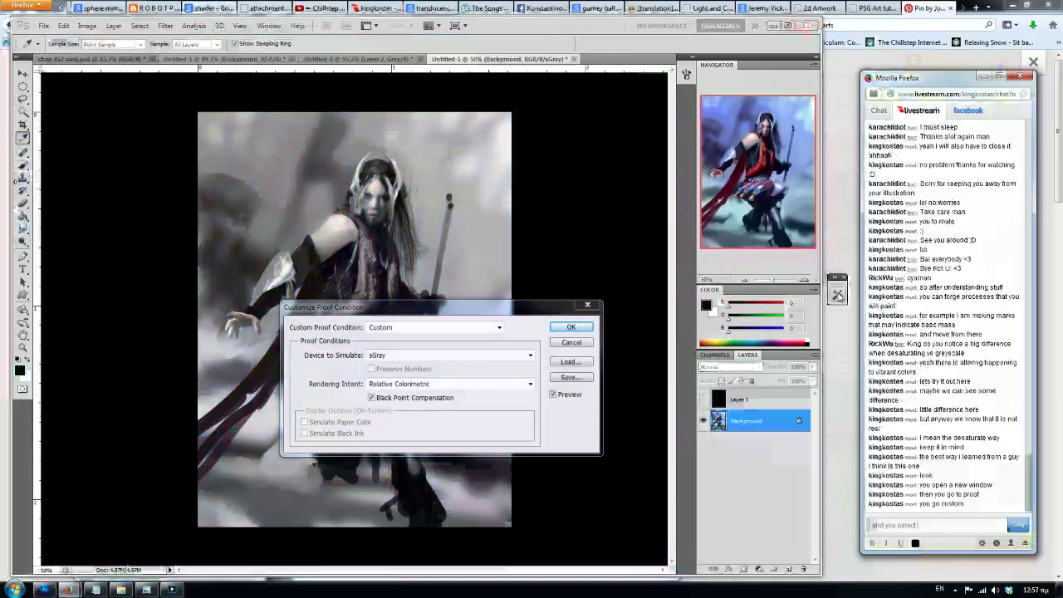
type("y")
key("Return")
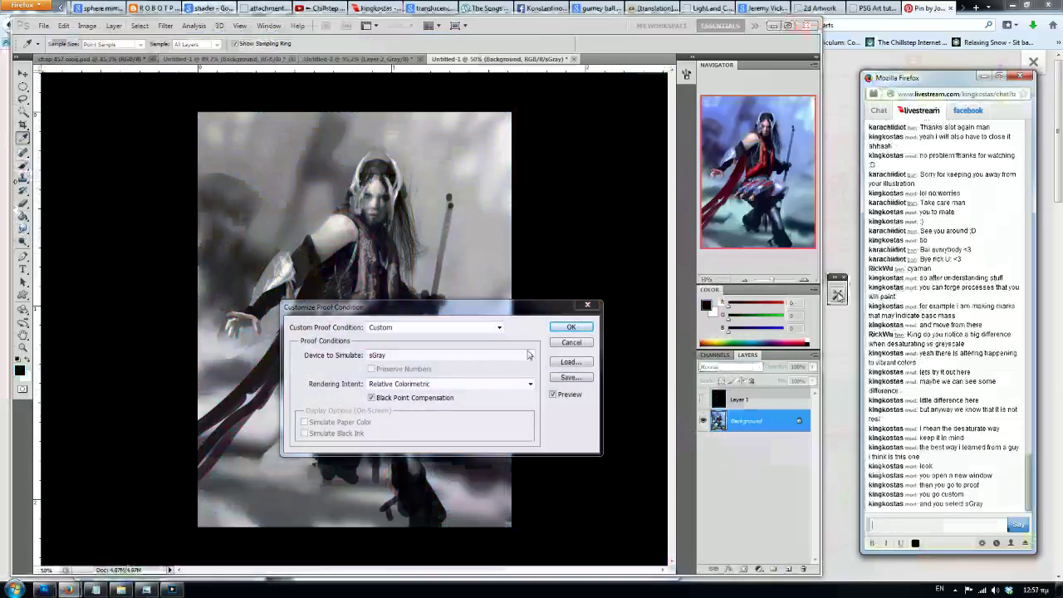
left_click(530, 356)
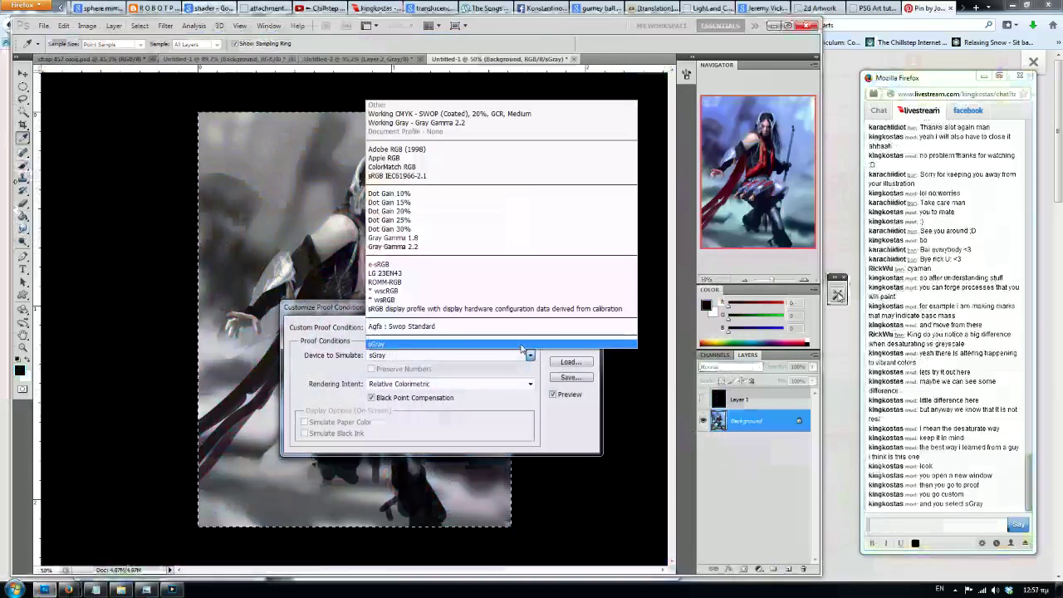
left_click(528, 344)
left_click(571, 330)
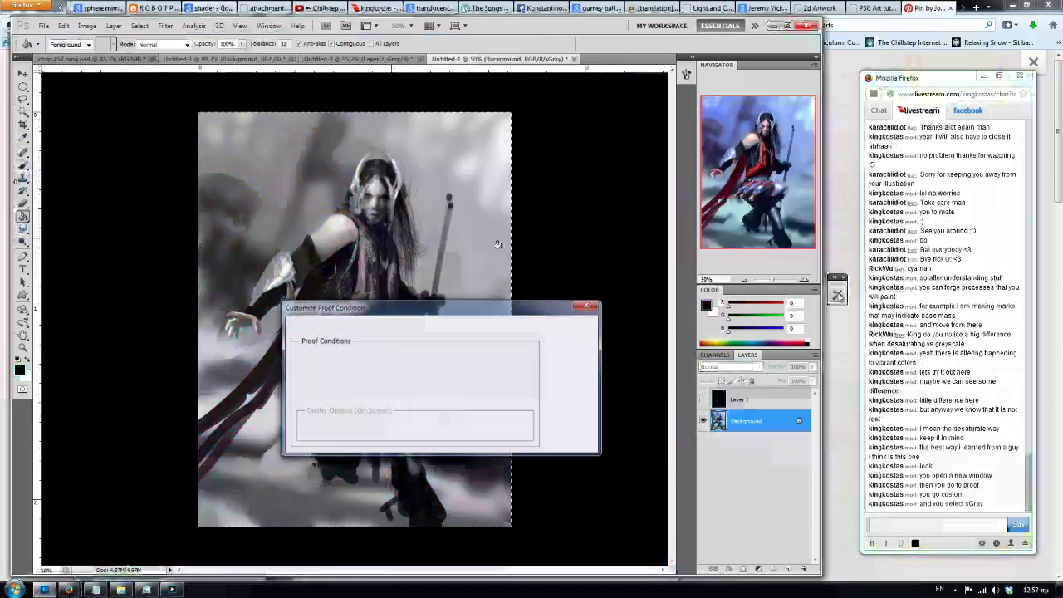
Step: Float the sGray proof window to the left and add a new empty layer above Background
left_click_drag(489, 73, 527, 113)
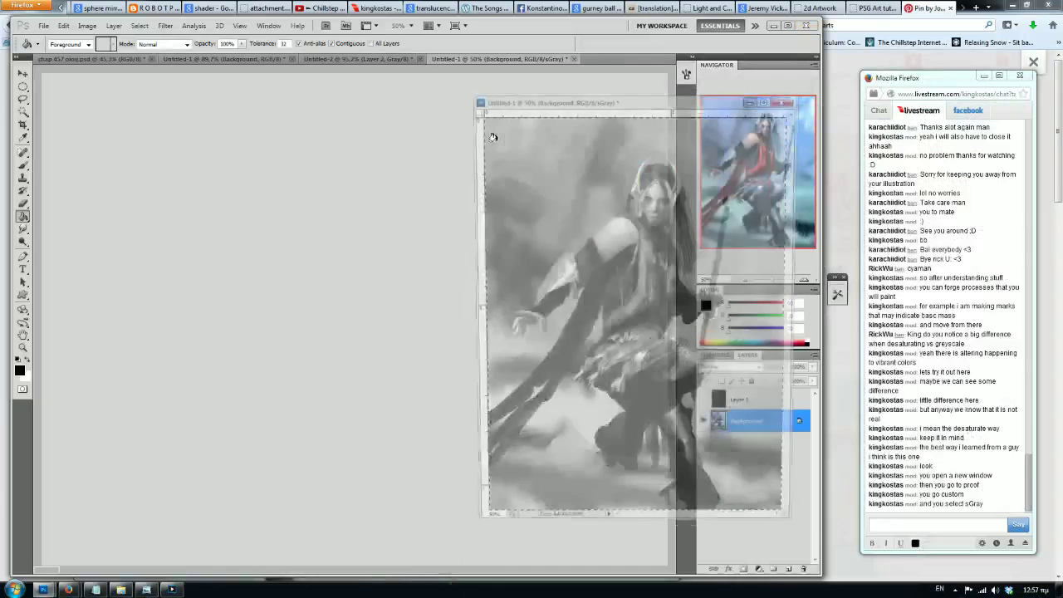
left_click(362, 142)
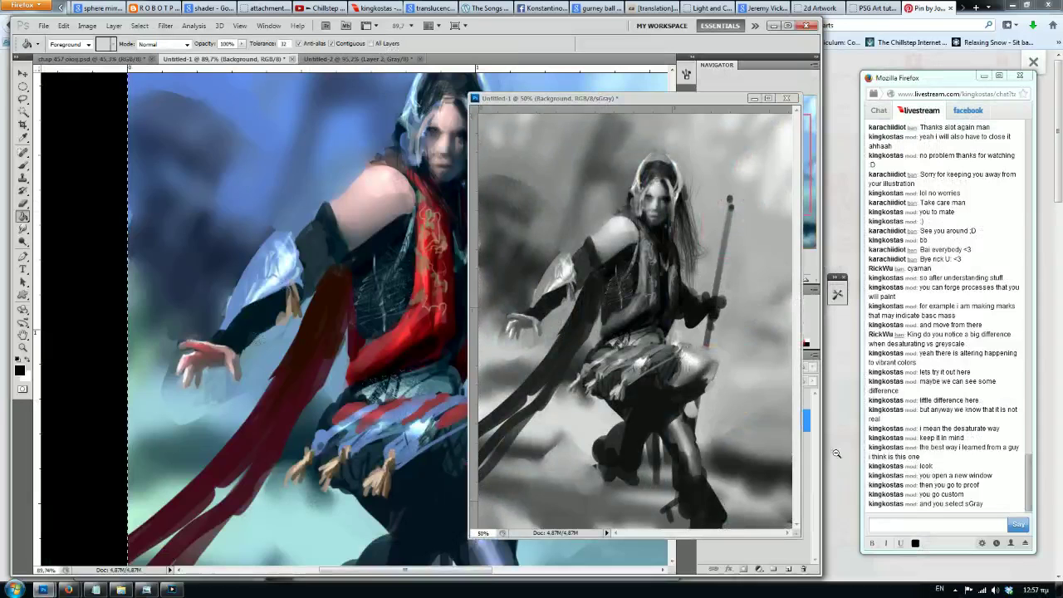
left_click_drag(664, 99, 304, 122)
left_click(780, 568)
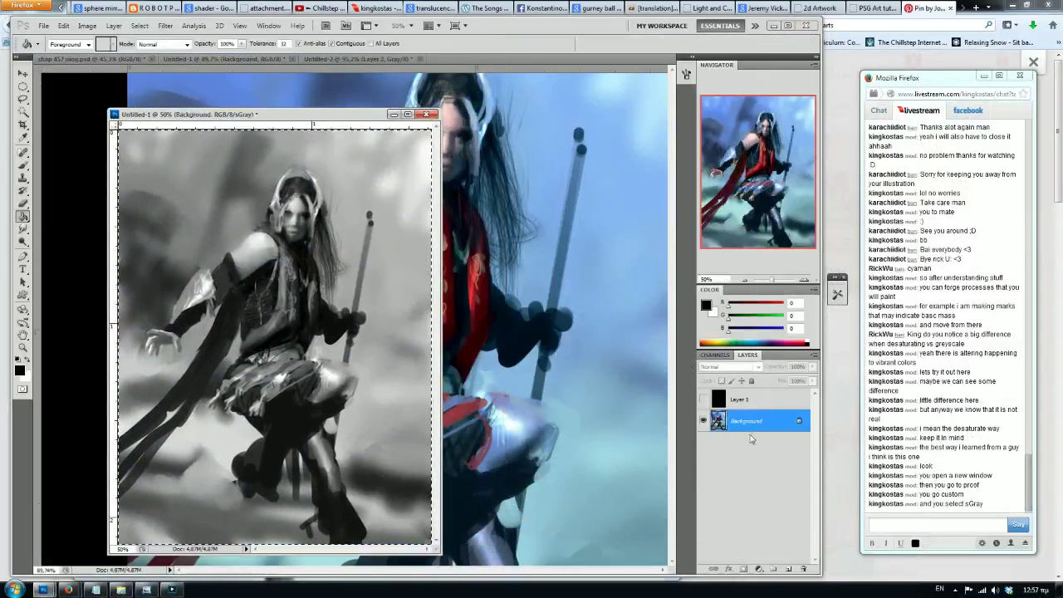
Step: Paint a dark red test stroke beside the staff with the Brush, then undo it
key("b")
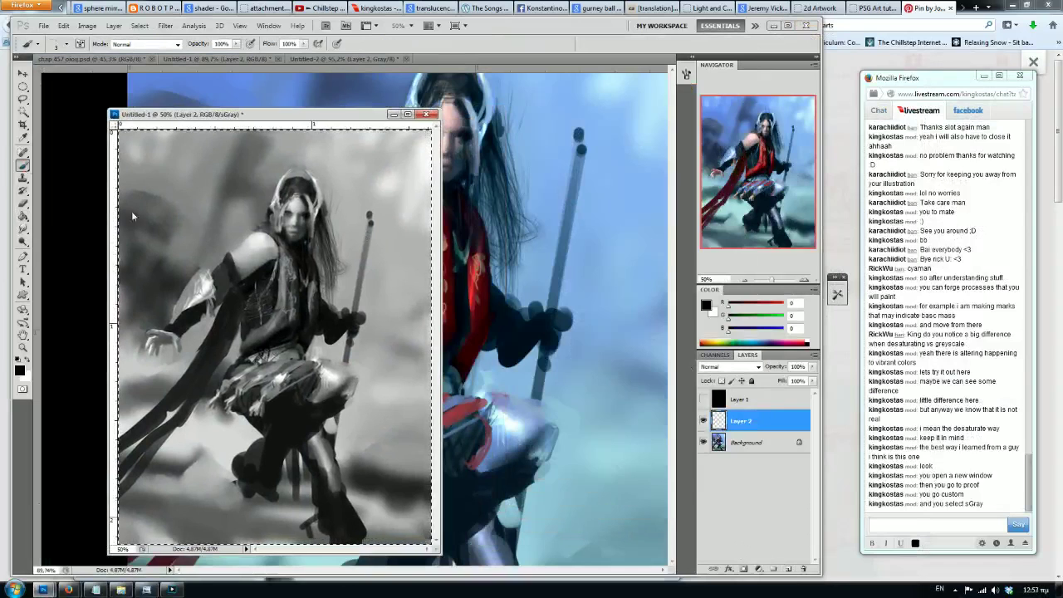
left_click(475, 279, "alt")
key("bracketright")
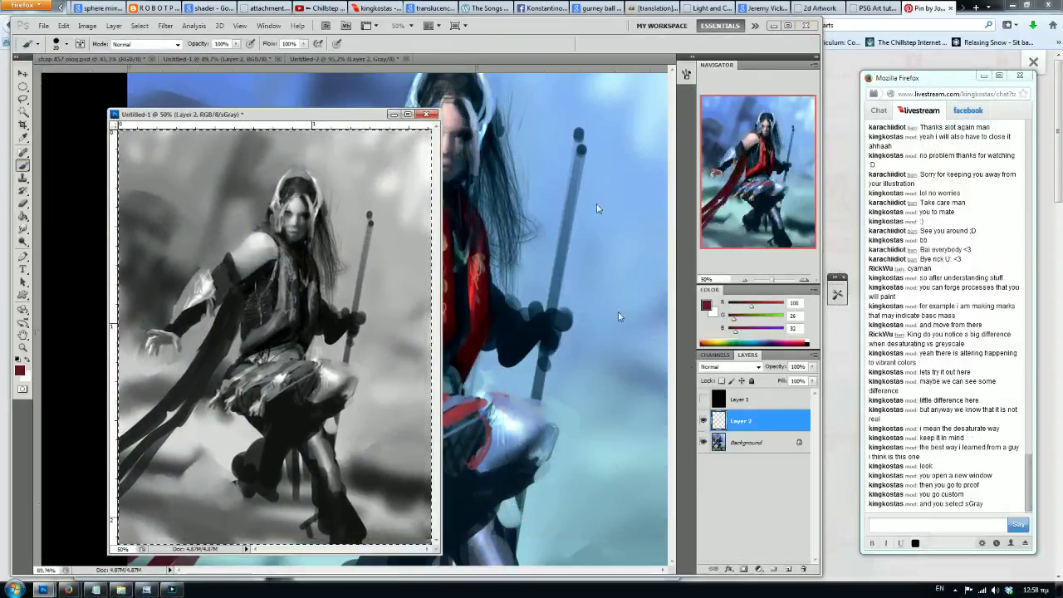
left_click(596, 205)
mouse_move(626, 176)
left_mouse_down()
mouse_move(612, 278)
mouse_move(572, 407)
left_mouse_up()
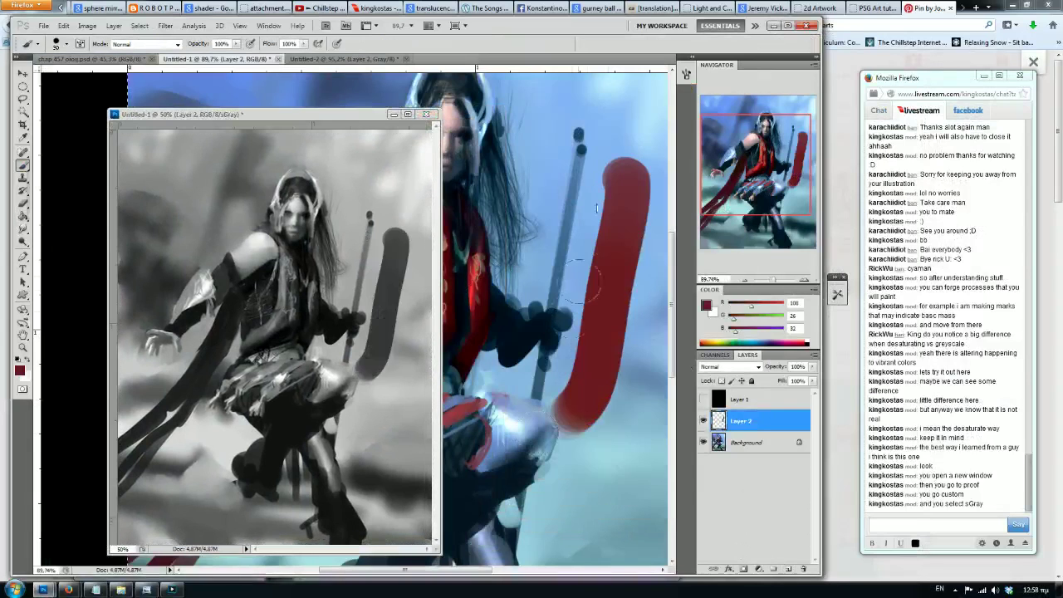
left_click(901, 525)
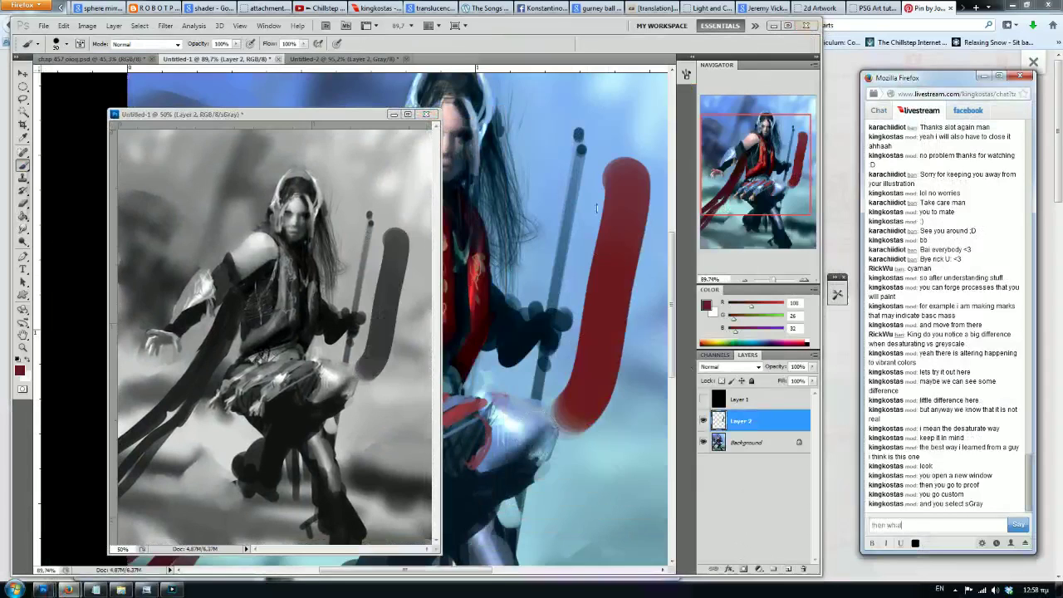
key("Return")
type("you can al")
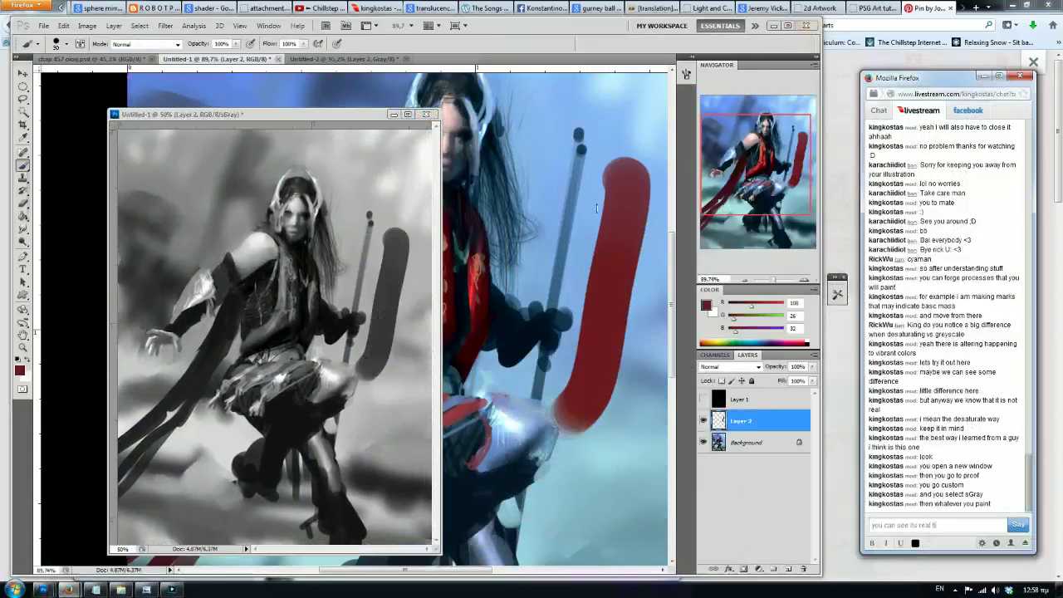
key("Return")
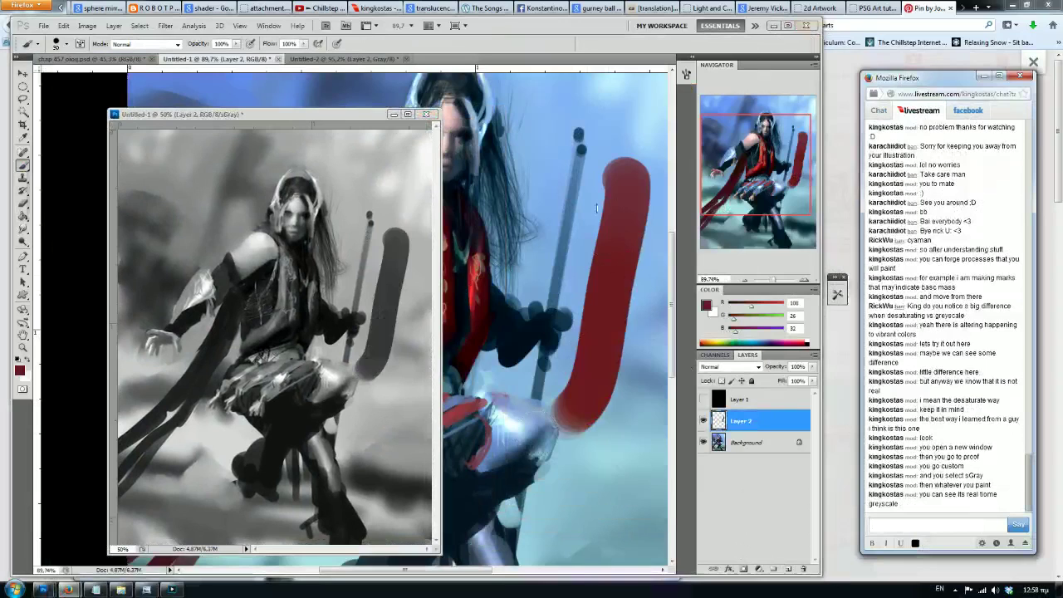
left_click(593, 242)
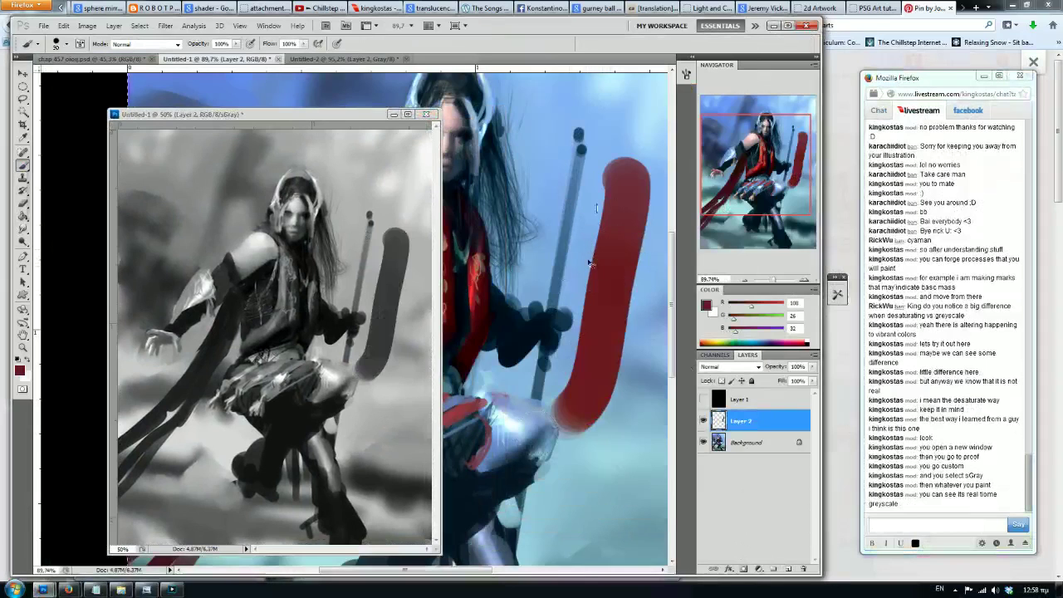
key("ctrl+z")
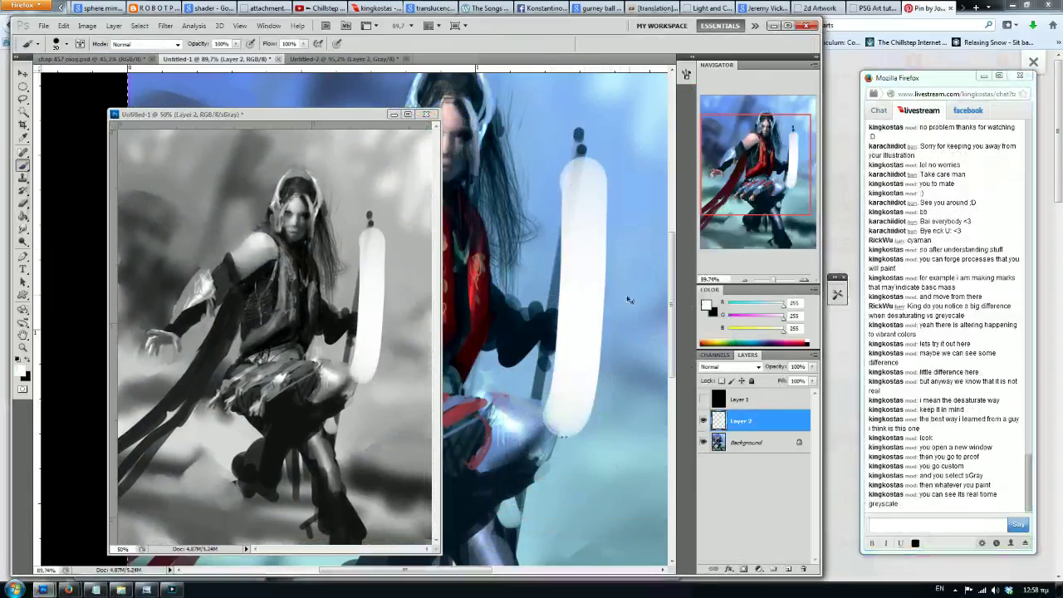
Step: Try several orange test strokes right of the staff, undoing each, then frame the head
left_click(749, 321)
left_click(731, 329)
left_click_drag(552, 166, 544, 448)
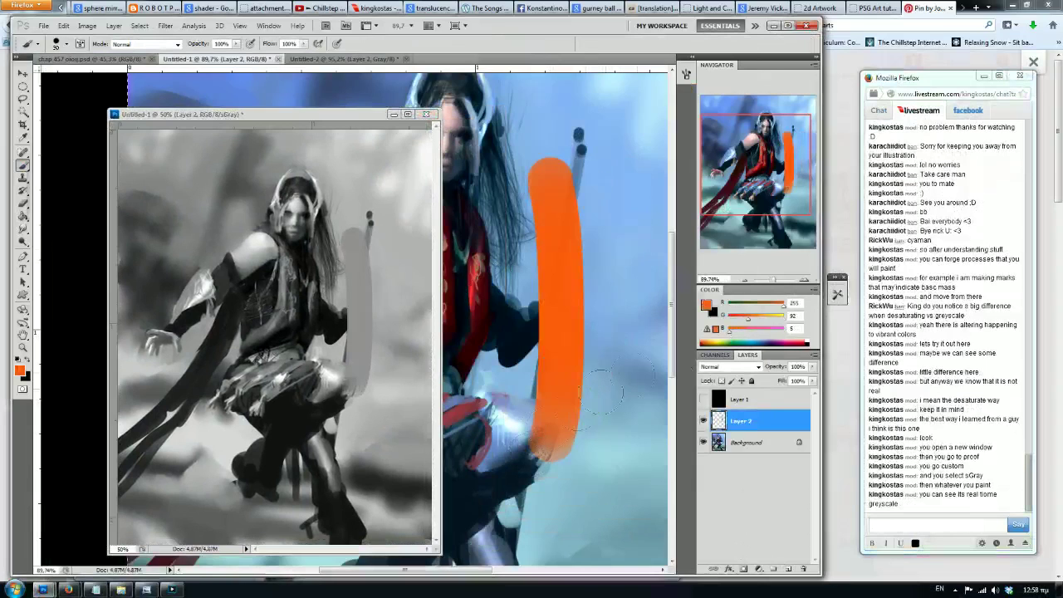
key("ctrl+z")
left_click_drag(581, 187, 581, 407)
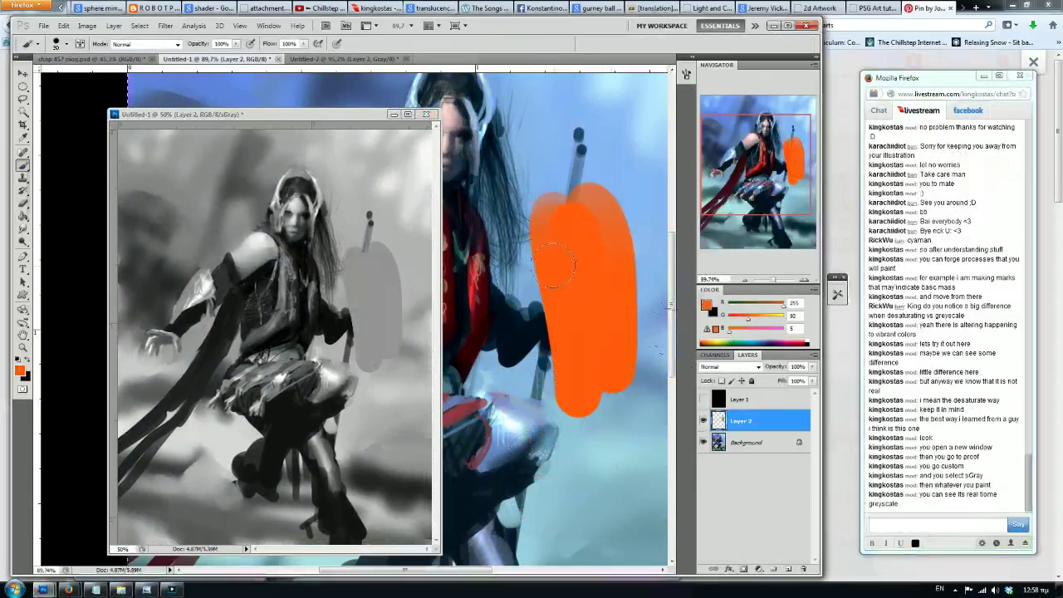
left_click_drag(748, 318, 759, 317)
key("ctrl+z")
left_click_drag(593, 189, 571, 503)
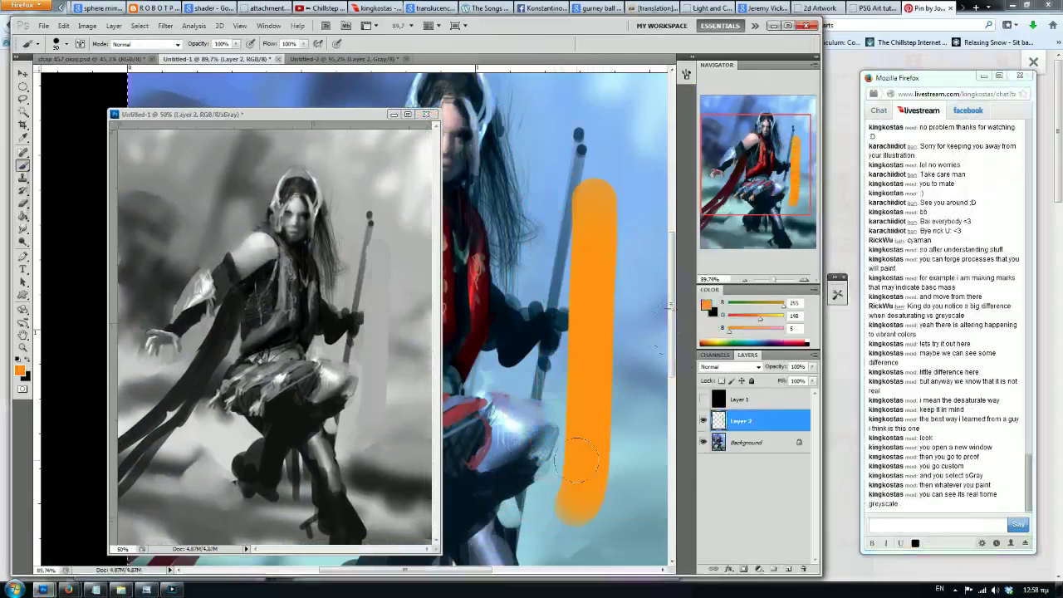
key("ctrl+z")
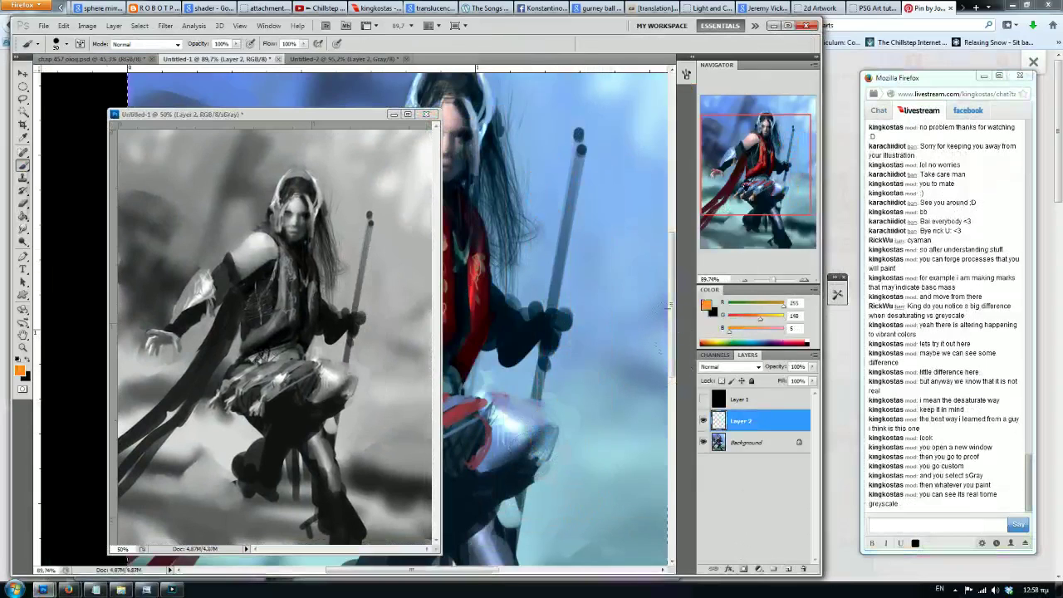
left_click_drag(732, 179, 737, 176)
left_click_drag(458, 193, 615, 198)
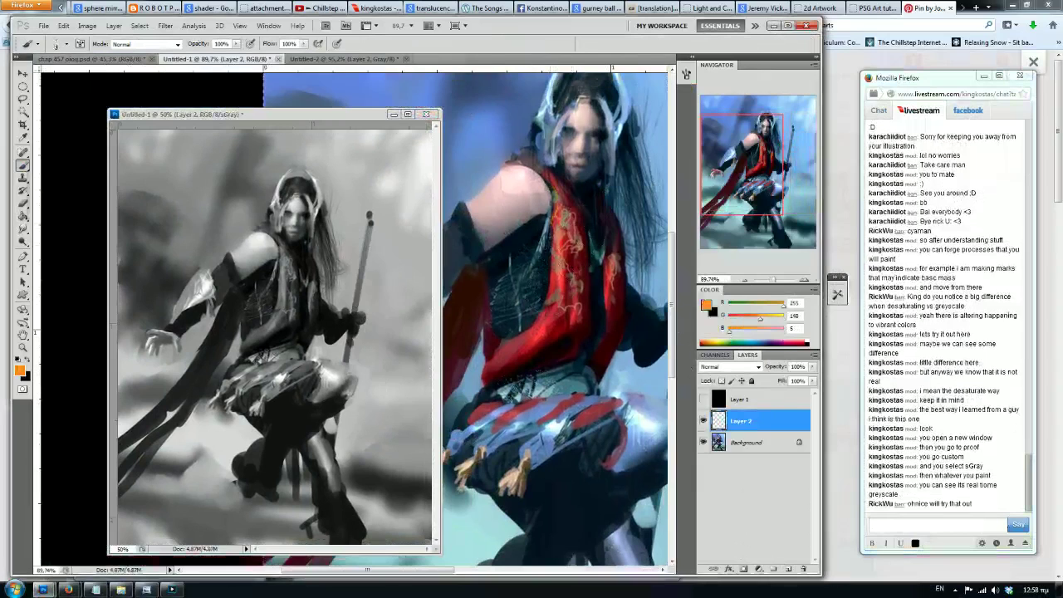
left_click(910, 525)
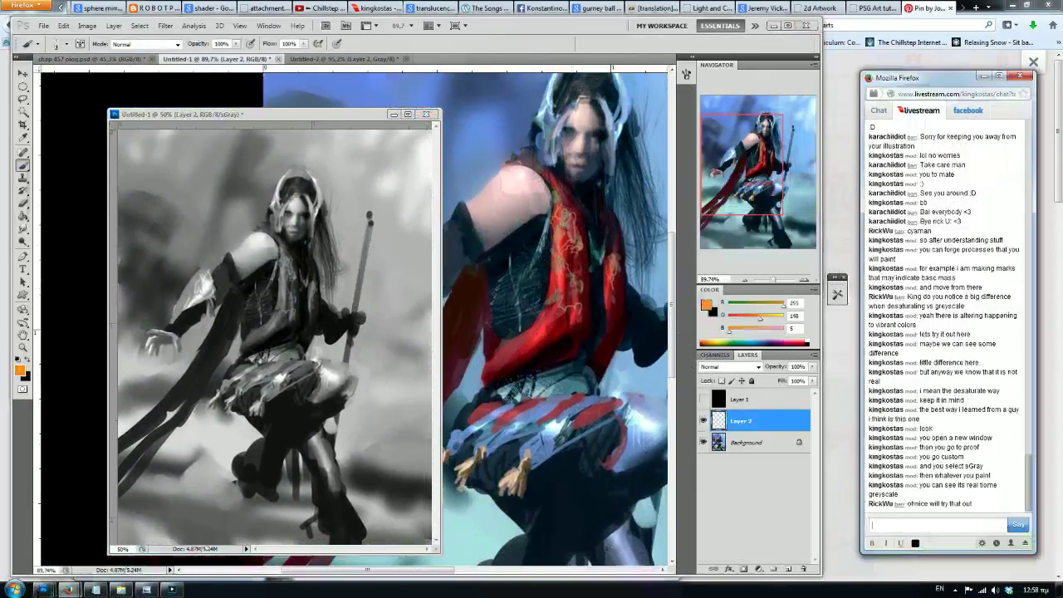
type(":)")
key("Return")
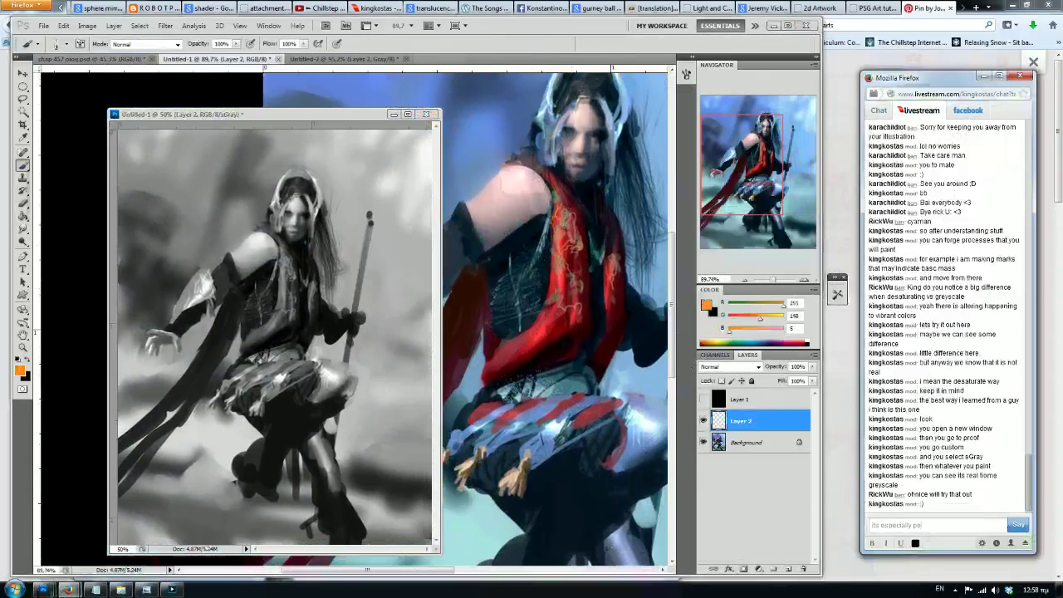
type("its especially perfect for some")
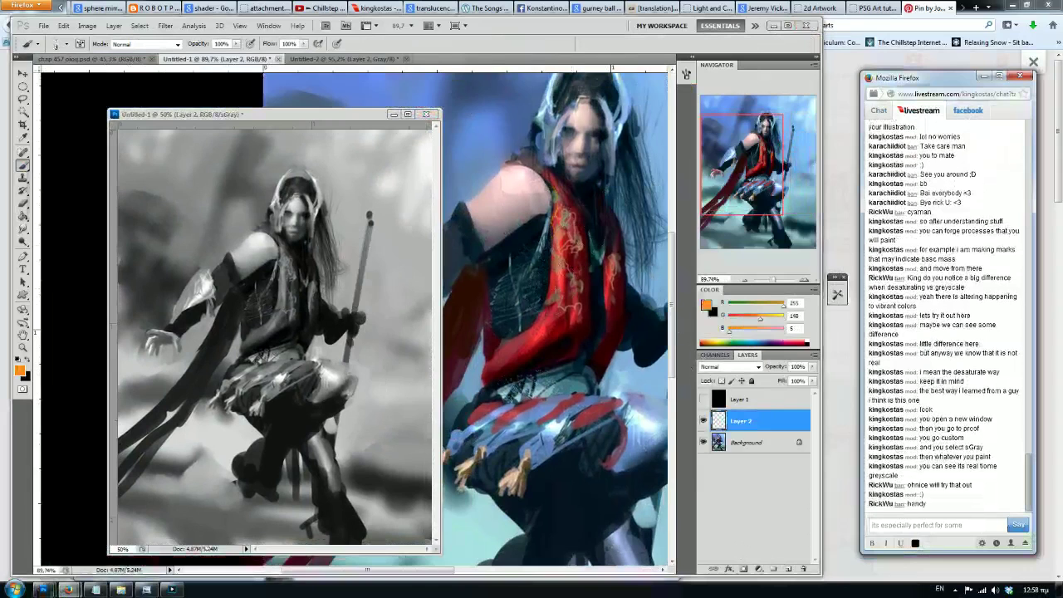
type(" research reasons")
key("Return")
type("yeavery g")
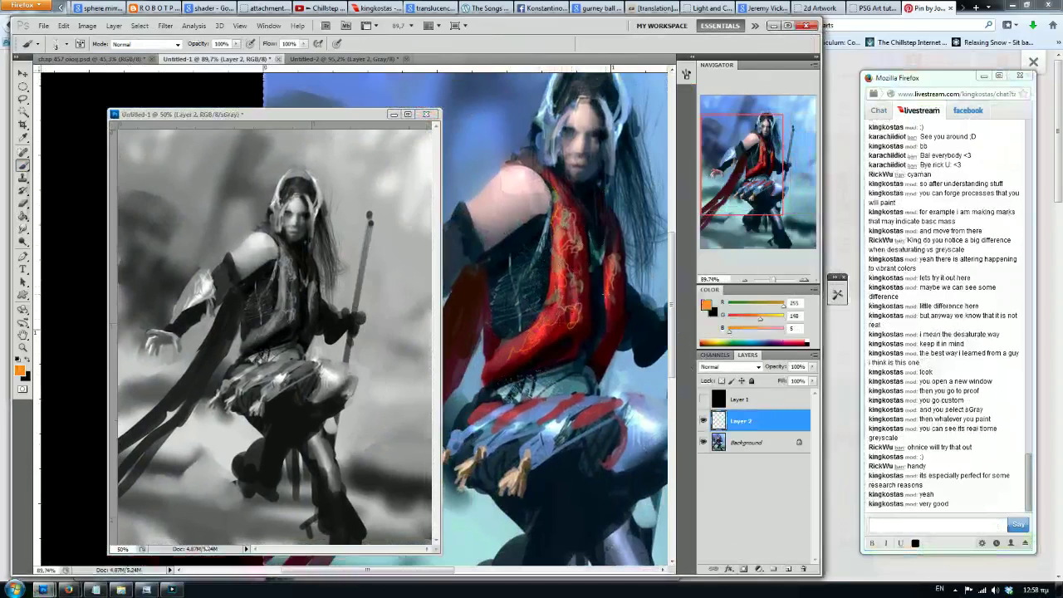
Step: Paint orange strokes on the hair beside the face and by the forehead
left_click_drag(562, 123, 561, 146)
left_click_drag(597, 101, 606, 156)
scroll(581, 174, "right", 5)
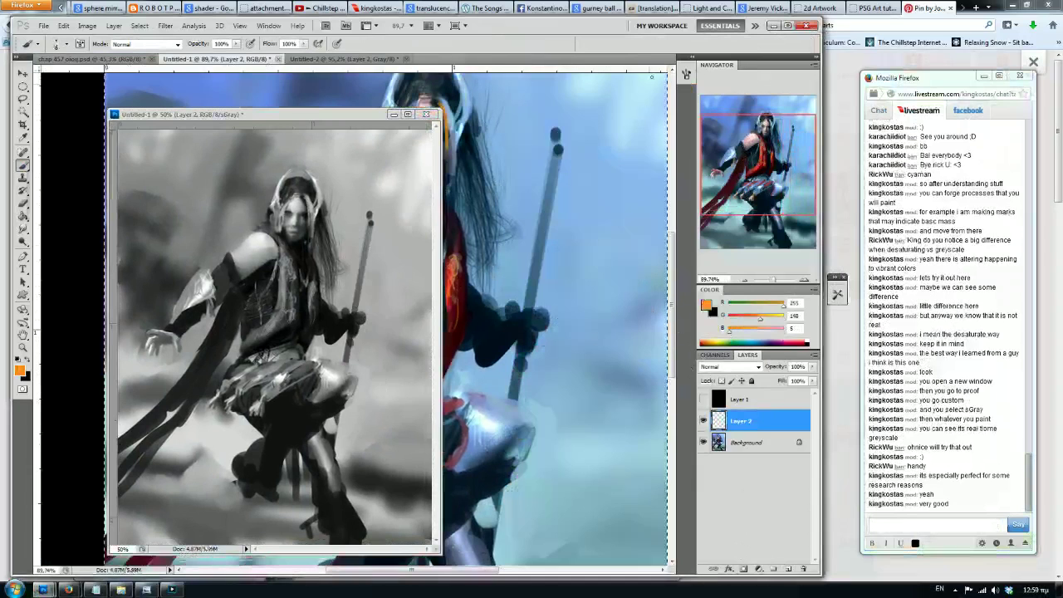
scroll(548, 143, "left", 5)
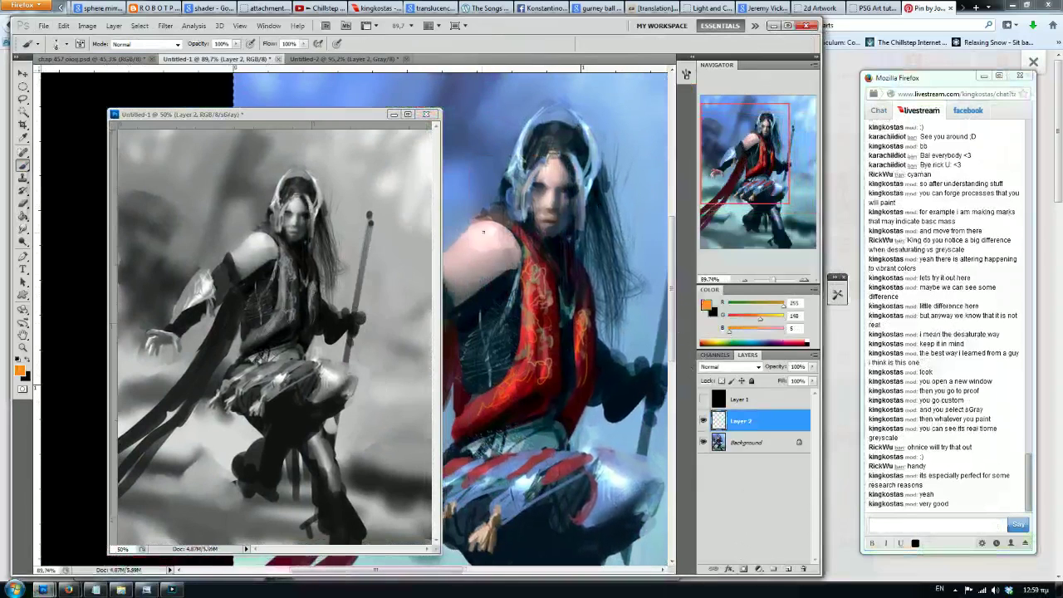
left_click_drag(524, 181, 519, 198)
left_click_drag(591, 164, 585, 181)
Step: Pick a dark blue and paint the top of the staff with a curl
left_click(23, 241)
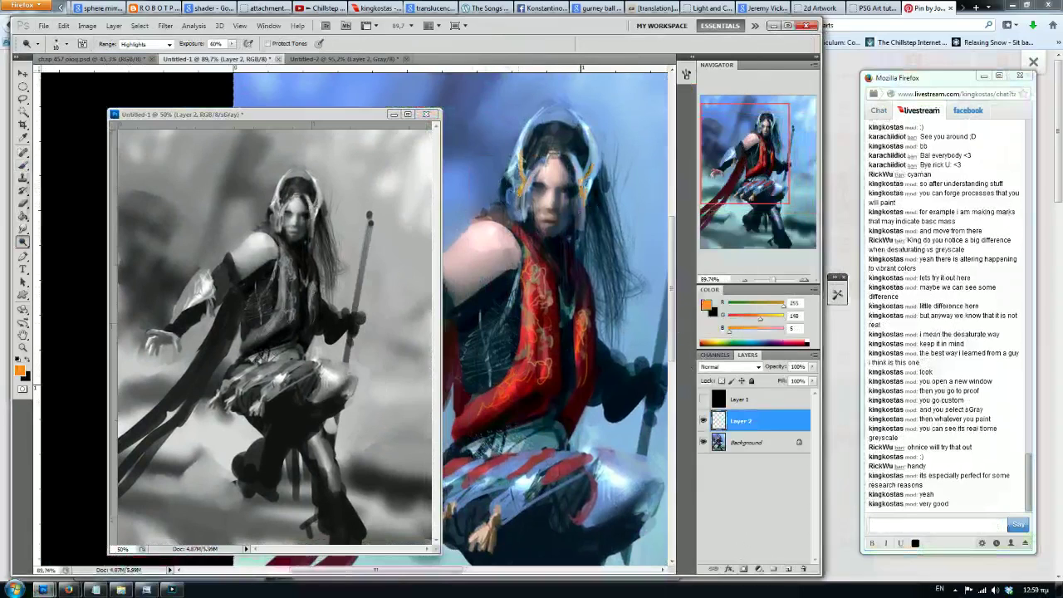
left_click(747, 203)
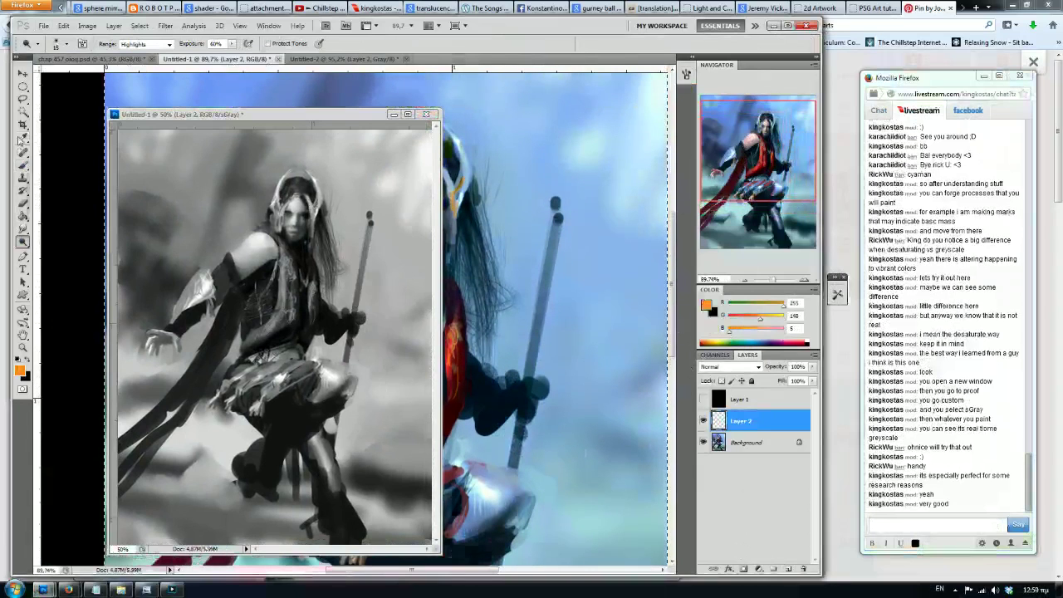
left_click(22, 165)
left_click(556, 204, "alt")
left_click_drag(554, 199, 565, 254)
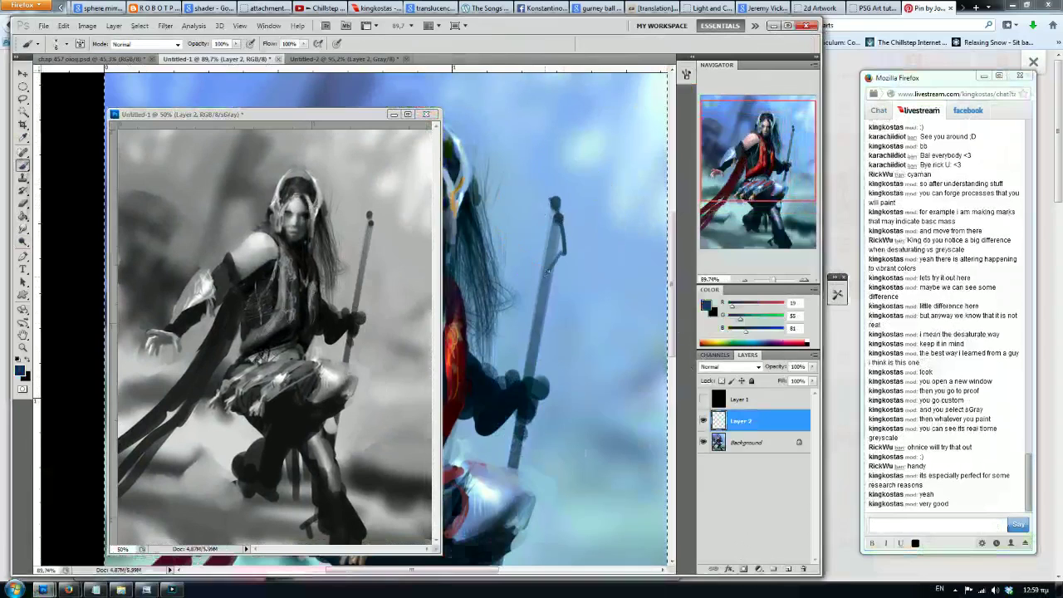
mouse_move(544, 298)
left_mouse_down()
mouse_move(532, 340)
mouse_move(552, 227)
mouse_move(575, 244)
left_mouse_up()
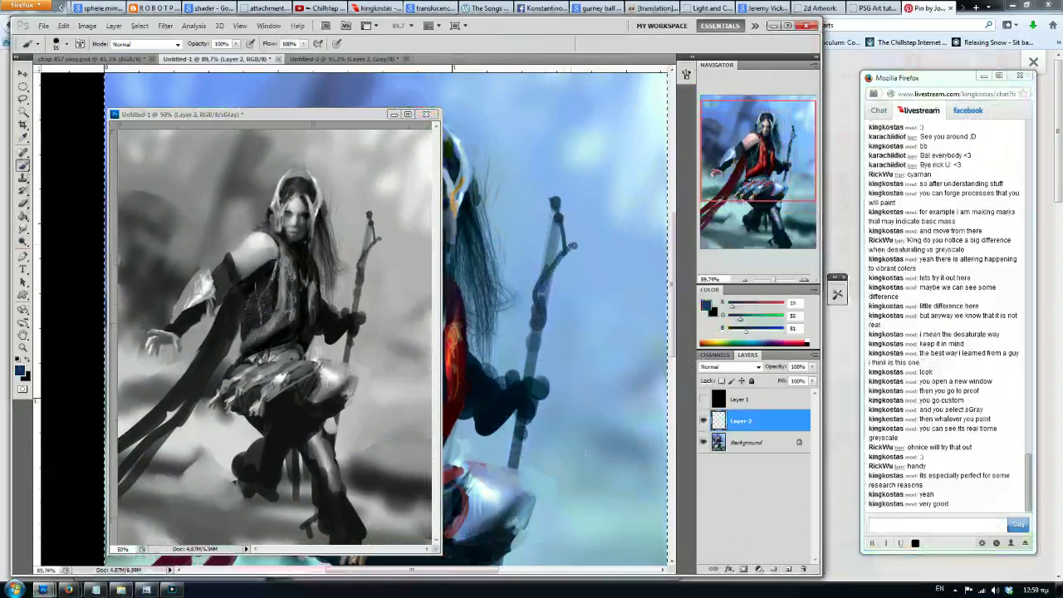
Step: Paint the trident's left and right prongs, lighten the tips with light blue, and mirror the canvas
left_click_drag(589, 129, 567, 249)
left_click_drag(543, 145, 540, 278)
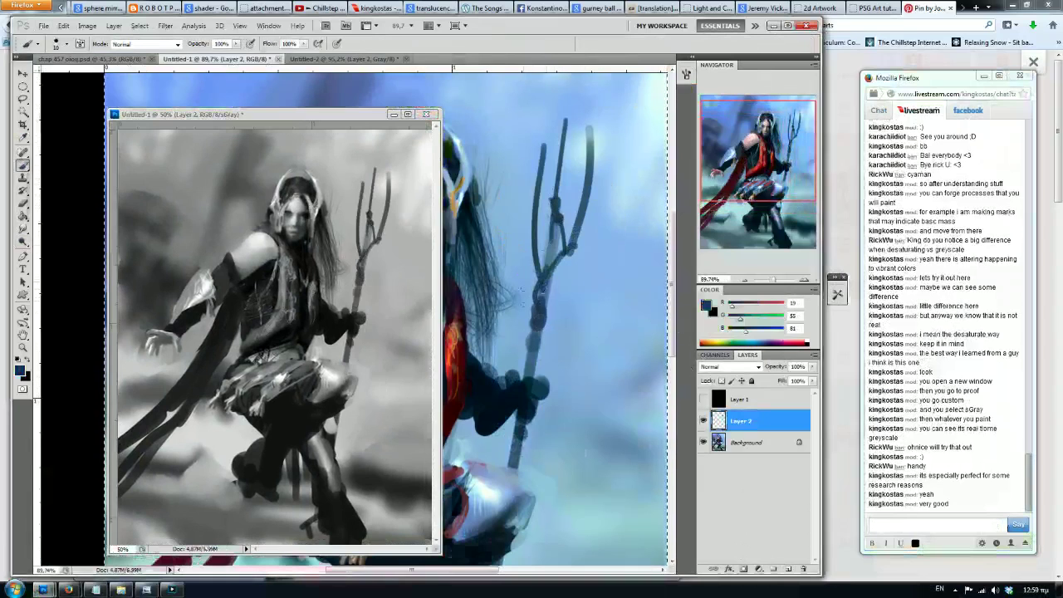
left_click(575, 170, "alt")
left_click_drag(588, 133, 565, 145)
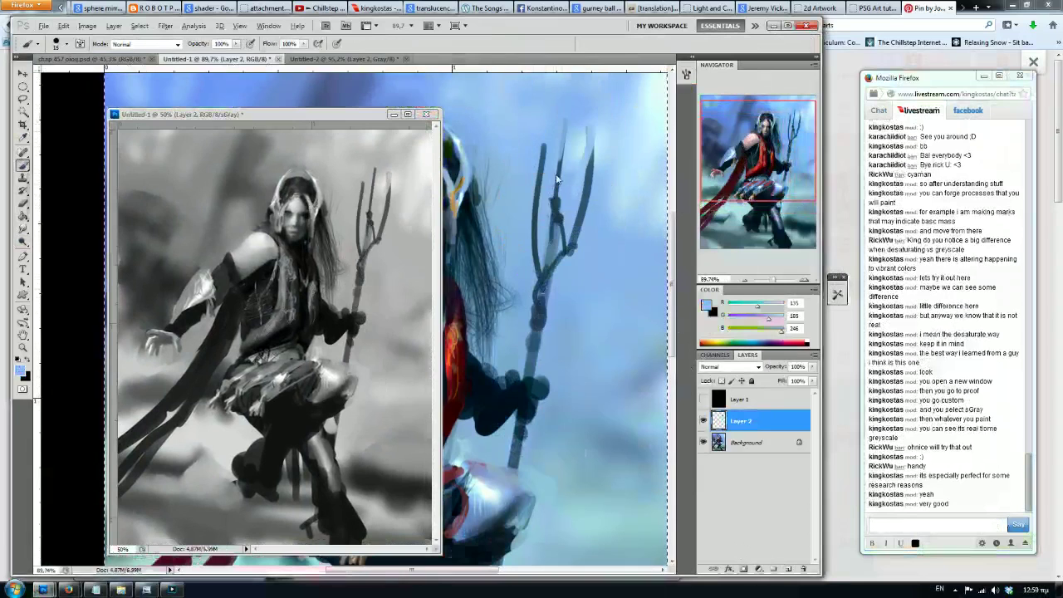
left_click_drag(730, 178, 730, 183)
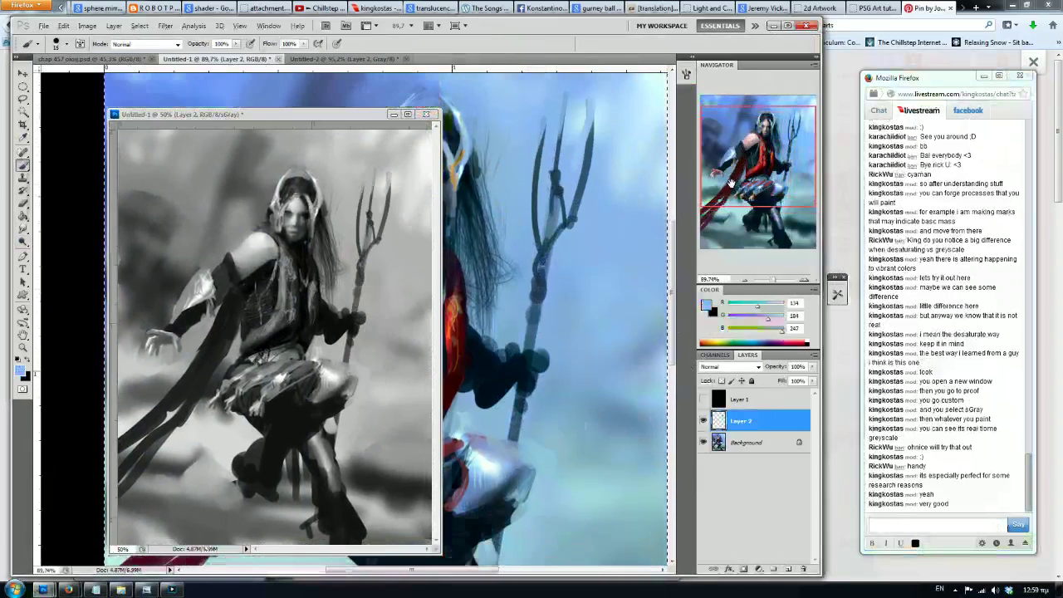
key("ctrl+shift+h")
Step: Fit the image on screen, flip the canvas horizontally, and paint light blue strokes down the trident prong
key("ctrl+0")
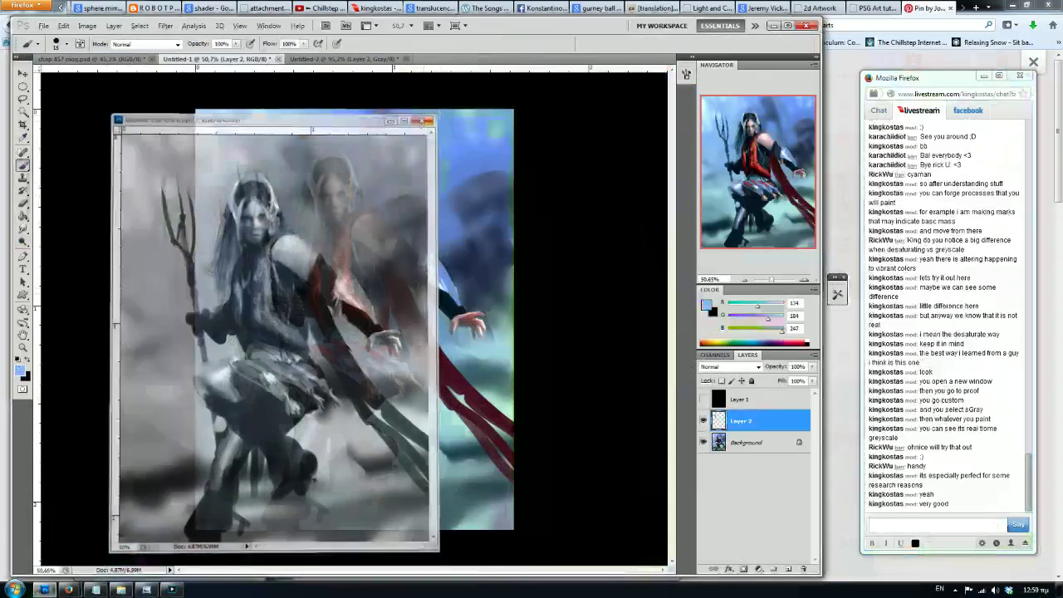
key("ctrl+shift+h")
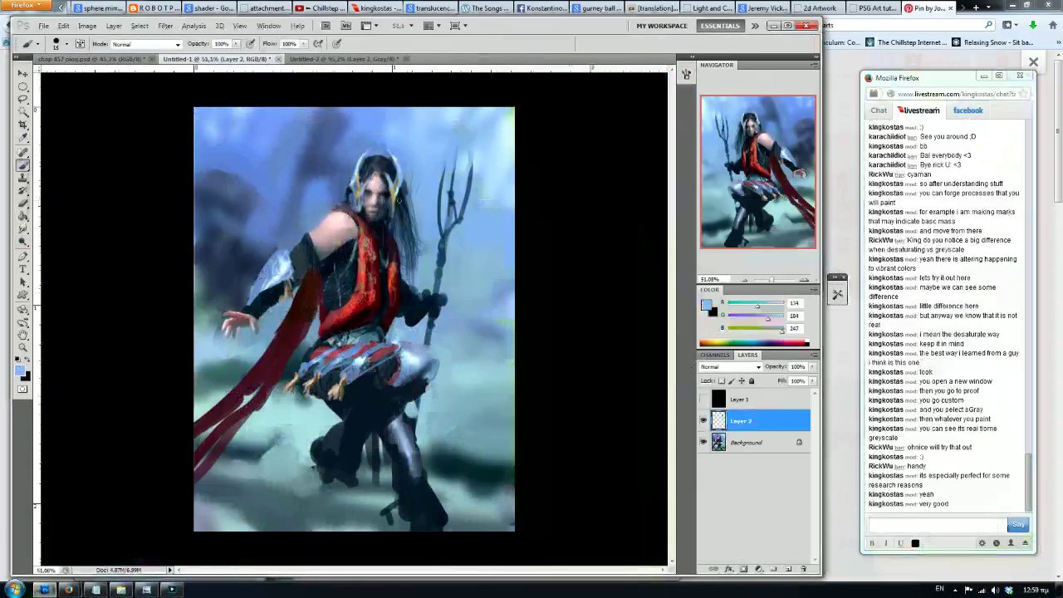
left_click(463, 206, "alt")
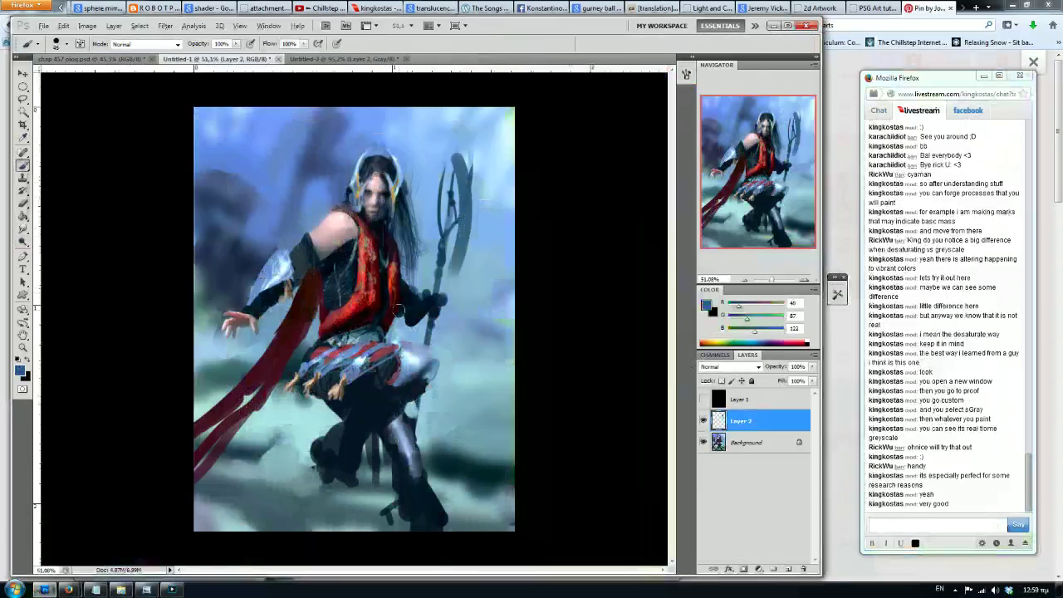
left_click(456, 158, "alt")
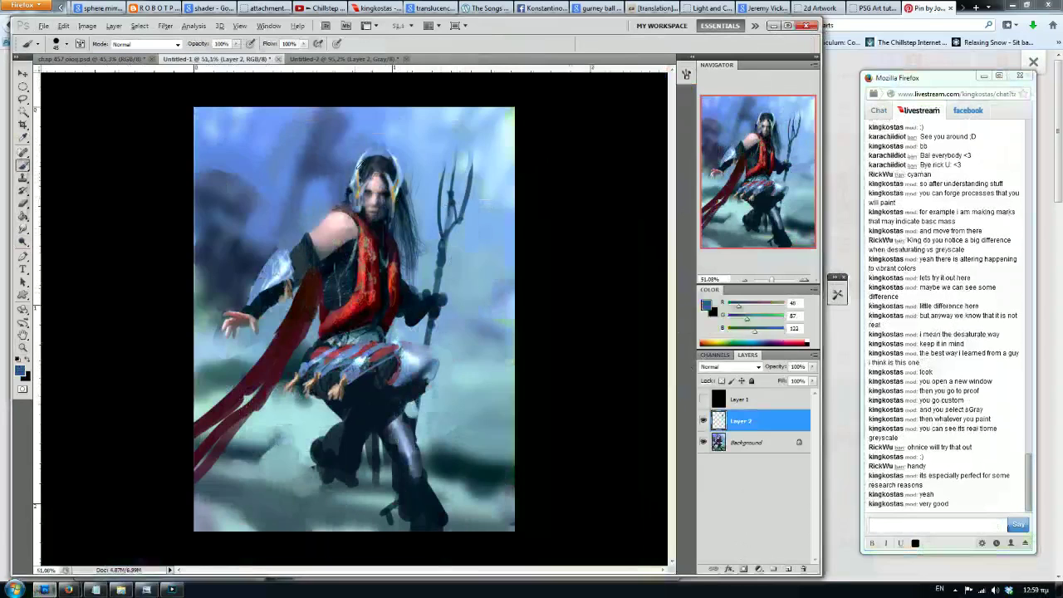
left_click(362, 166, "alt")
mouse_move(459, 155)
left_mouse_down()
mouse_move(442, 253)
mouse_move(461, 162)
left_mouse_up()
Step: Model the trident shaft and top with dark and light blue strokes, then Dodge-brighten the shaft
left_click(440, 253, "alt")
mouse_move(446, 226)
left_mouse_down()
mouse_move(461, 166)
mouse_move(455, 147)
mouse_move(444, 168)
mouse_move(464, 148)
left_mouse_up()
left_click(438, 150, "alt")
left_click(452, 212, "alt")
left_click_drag(445, 219, 469, 142)
left_click(457, 208, "alt")
left_click_drag(470, 185, 468, 156)
mouse_move(448, 212)
left_mouse_down()
mouse_move(465, 146)
mouse_move(470, 166)
left_mouse_up()
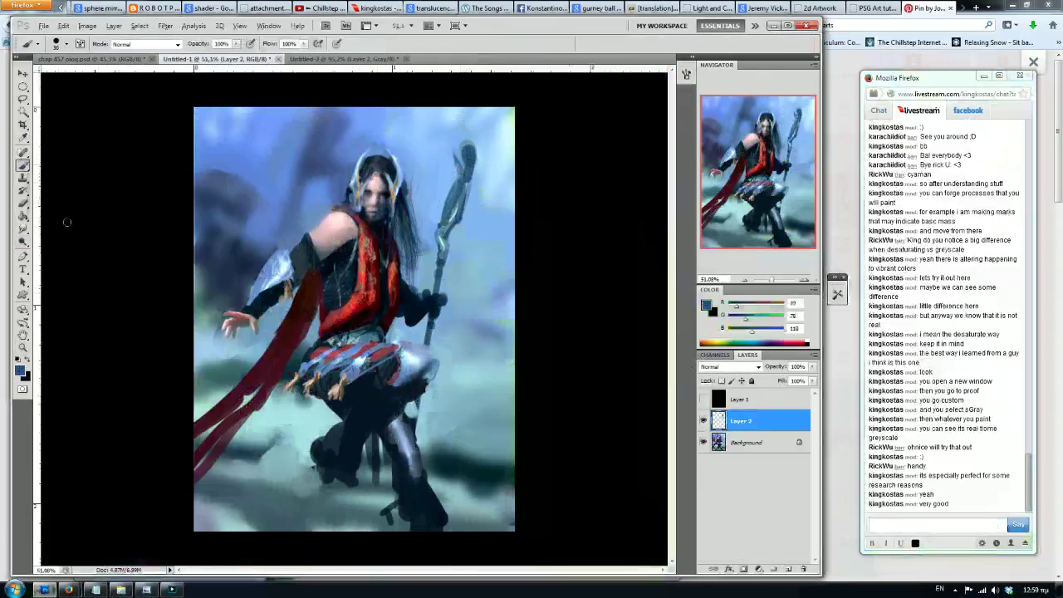
left_click(25, 243)
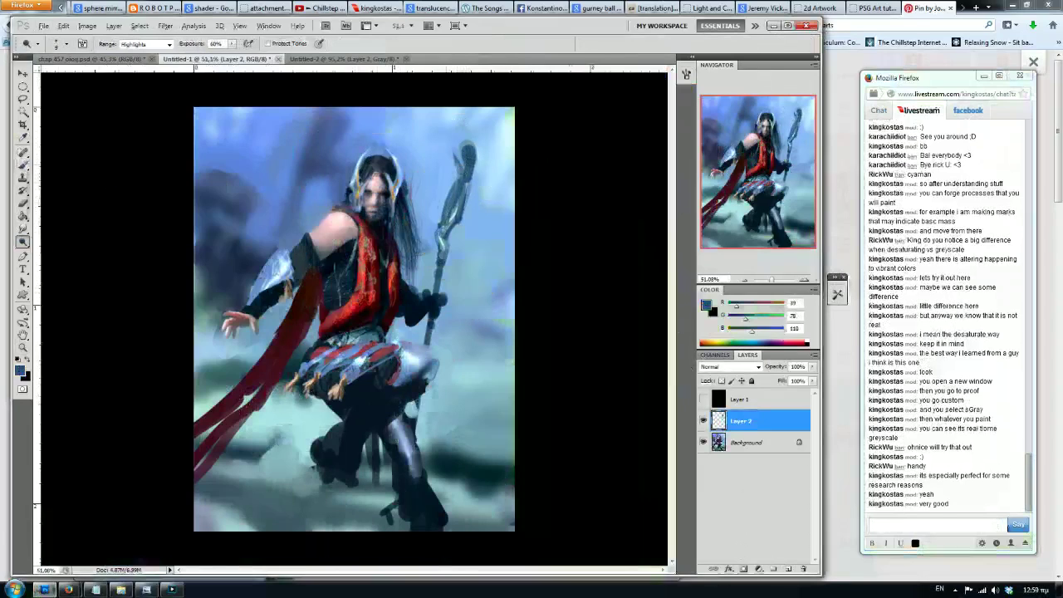
mouse_move(454, 208)
left_mouse_down()
mouse_move(452, 177)
mouse_move(458, 200)
mouse_move(469, 154)
mouse_move(457, 216)
mouse_move(474, 161)
mouse_move(472, 133)
left_mouse_up()
Step: Mirror the view, then paint light cyan strokes over the legs and ground and smudge them
key("h")
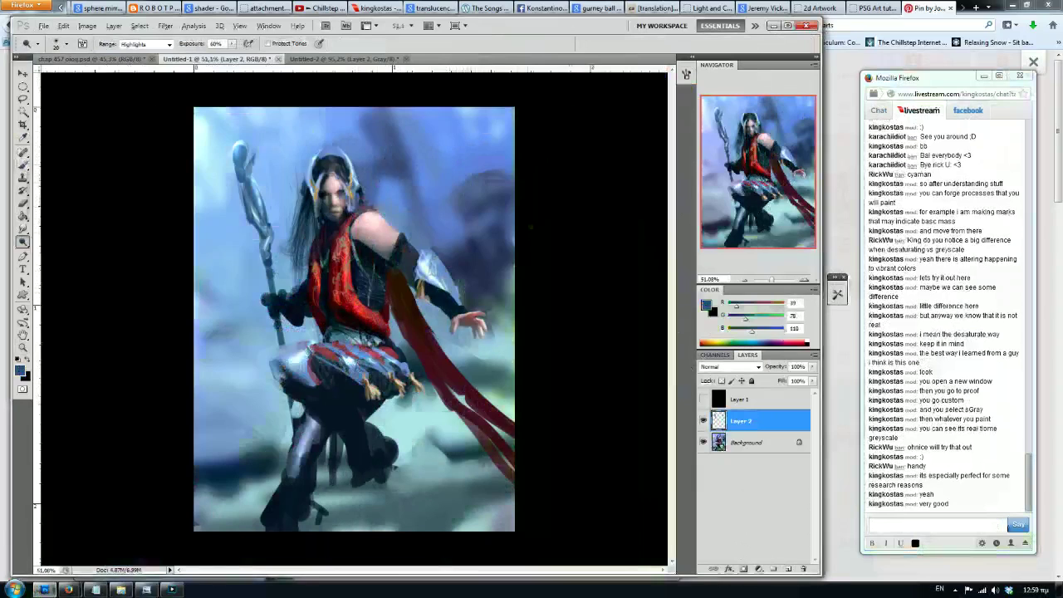
left_click(24, 165)
left_click(275, 301, "alt")
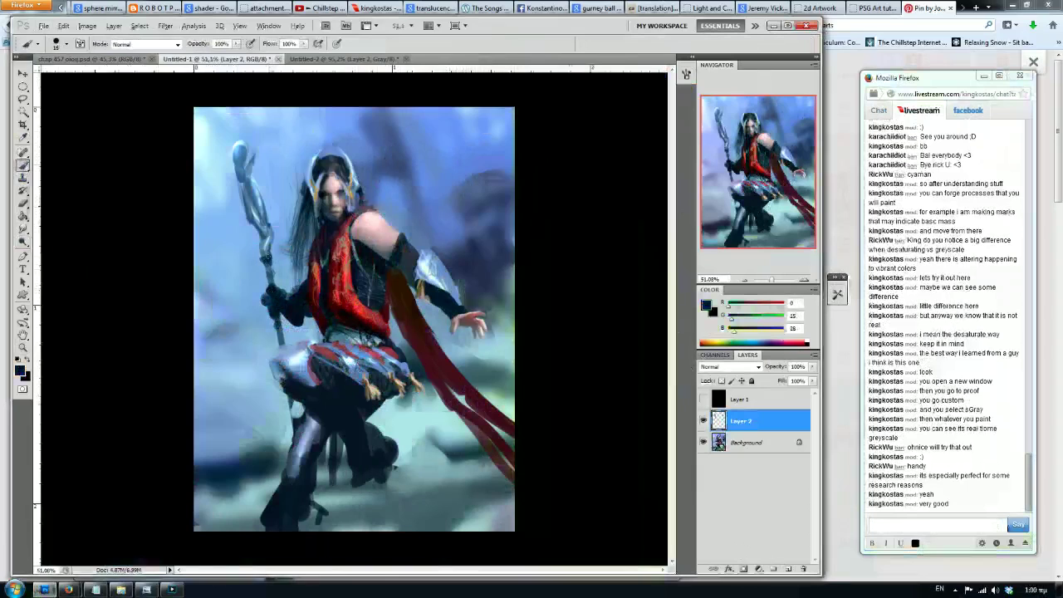
left_click(241, 168, "alt")
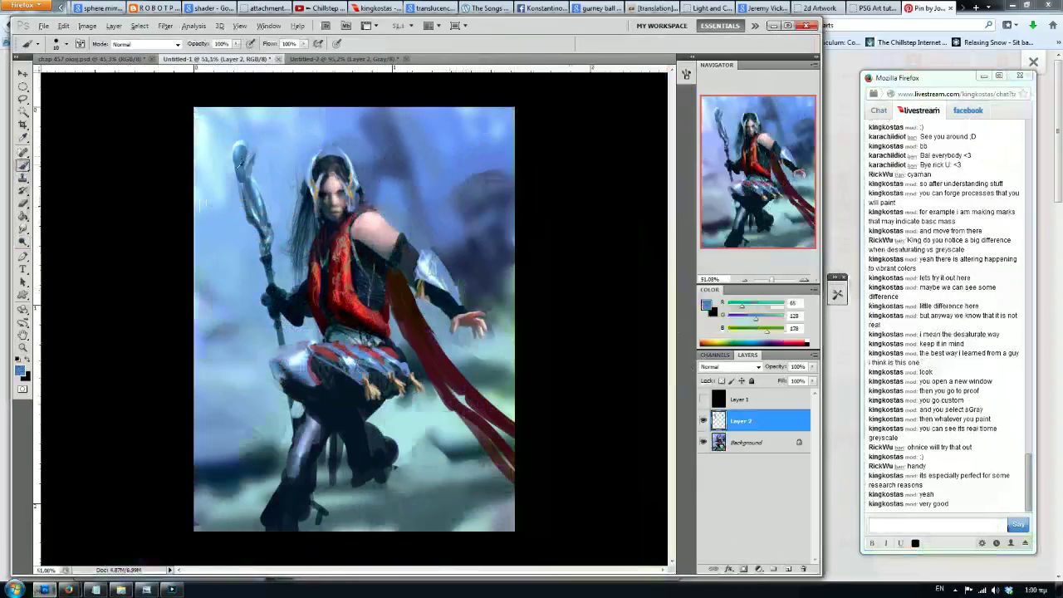
left_click(231, 206, "alt")
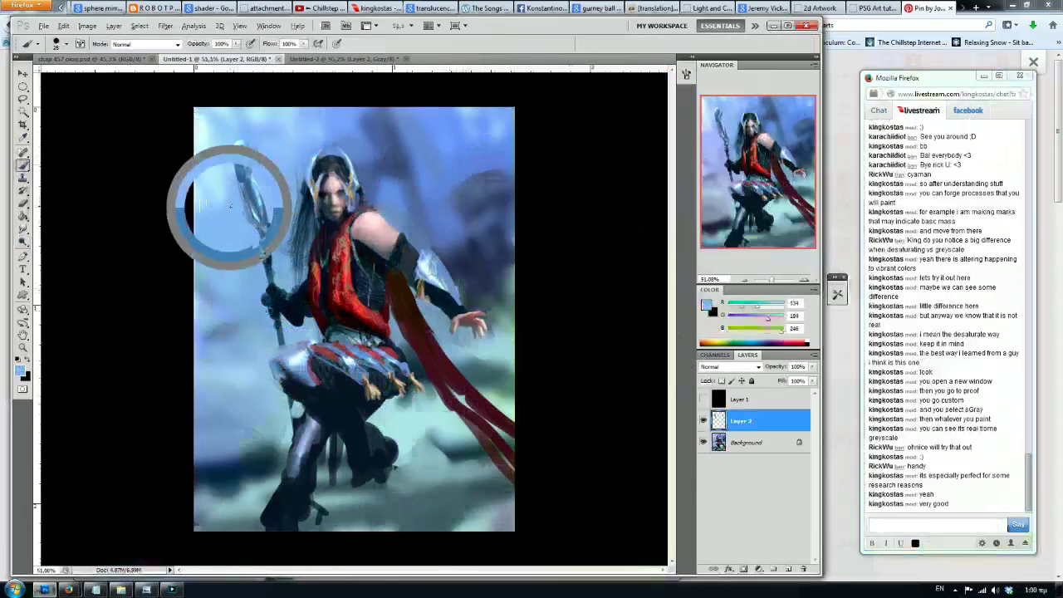
left_click(296, 391, "alt")
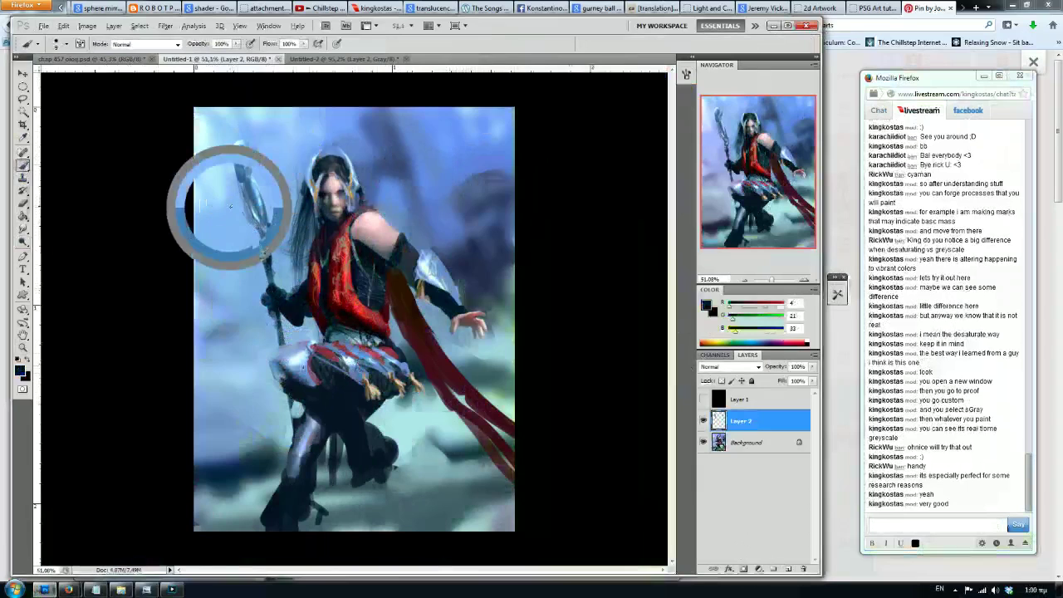
left_click(451, 310, "alt")
left_click(358, 450, "alt")
left_click(407, 443, "alt")
mouse_move(369, 486)
left_mouse_down()
mouse_move(431, 465)
mouse_move(482, 477)
mouse_move(415, 503)
mouse_move(407, 459)
mouse_move(448, 453)
mouse_move(473, 470)
mouse_move(458, 440)
mouse_move(498, 454)
left_mouse_up()
left_click(23, 229)
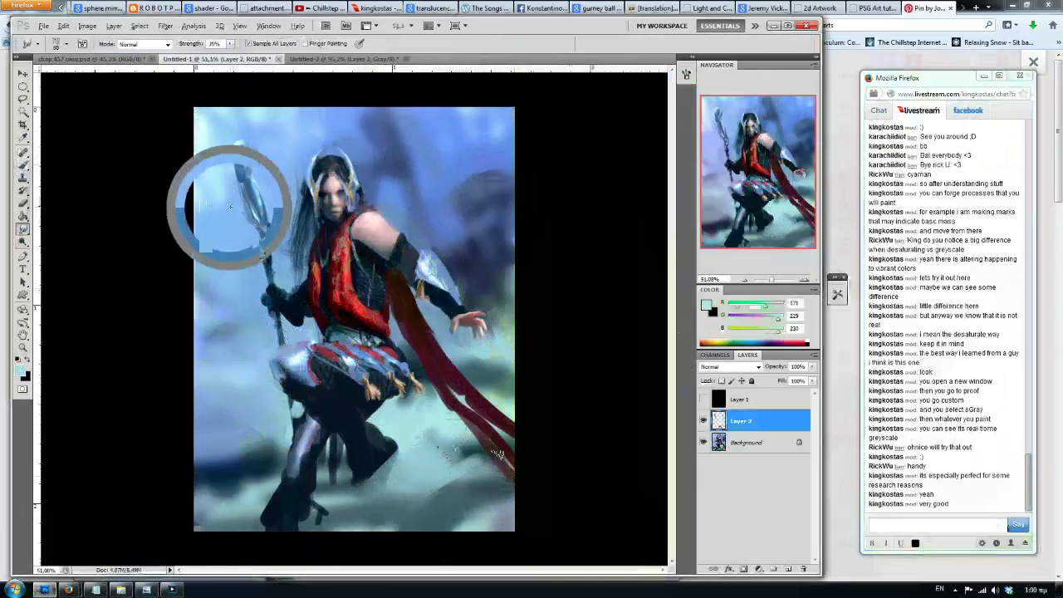
Step: Brush dark red-brown strokes down the legs and ground, then flip the canvas back
left_click(23, 164)
left_click(366, 343, "alt")
mouse_move(328, 463)
left_mouse_down()
mouse_move(308, 508)
mouse_move(222, 536)
mouse_move(337, 447)
left_mouse_up()
left_click(249, 514, "alt")
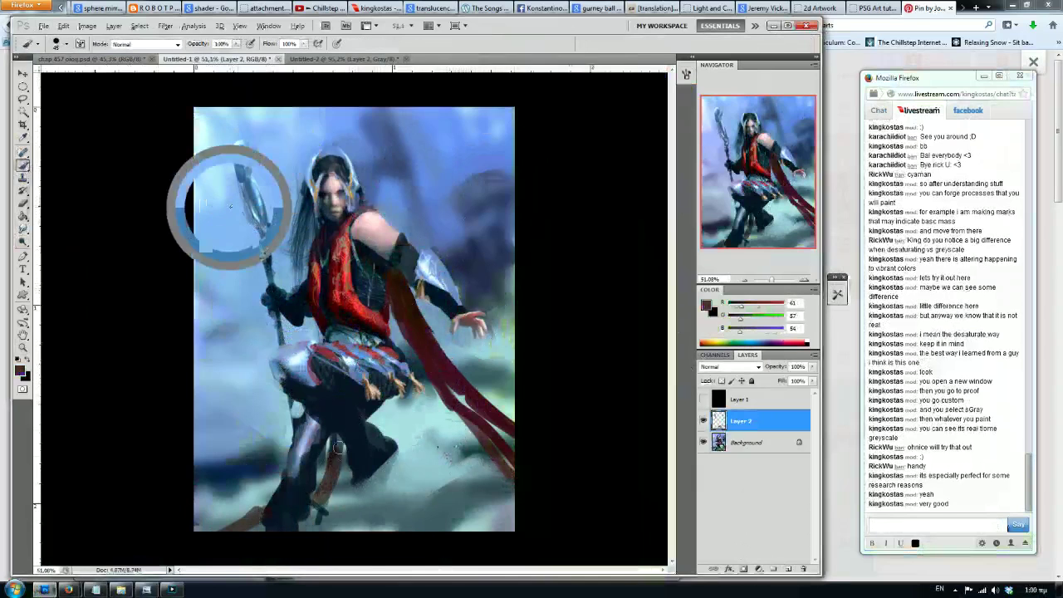
left_click(332, 498, "alt")
key("h")
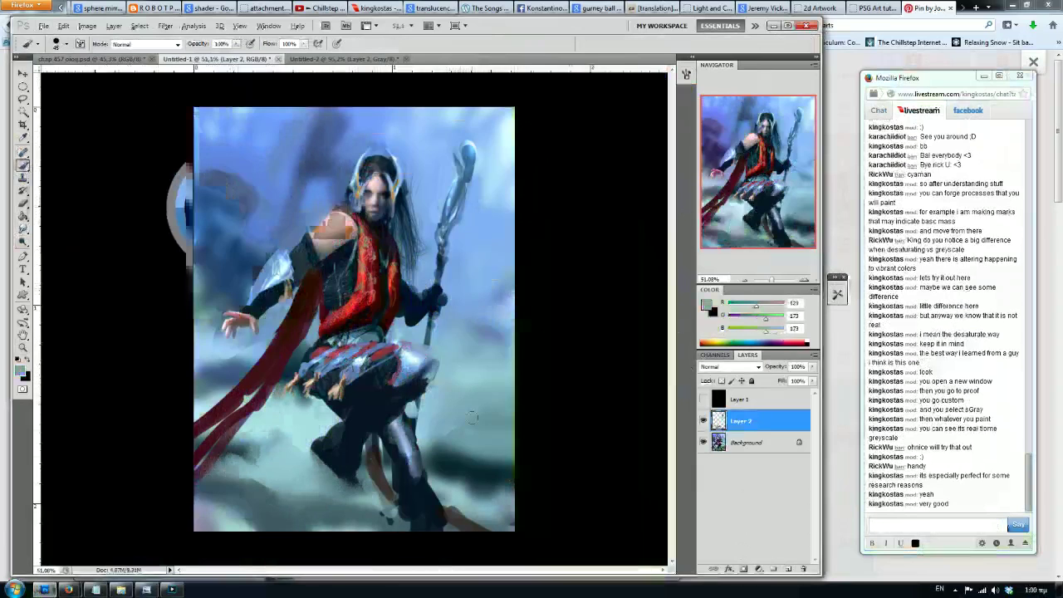
right_click(728, 444)
left_click(747, 540)
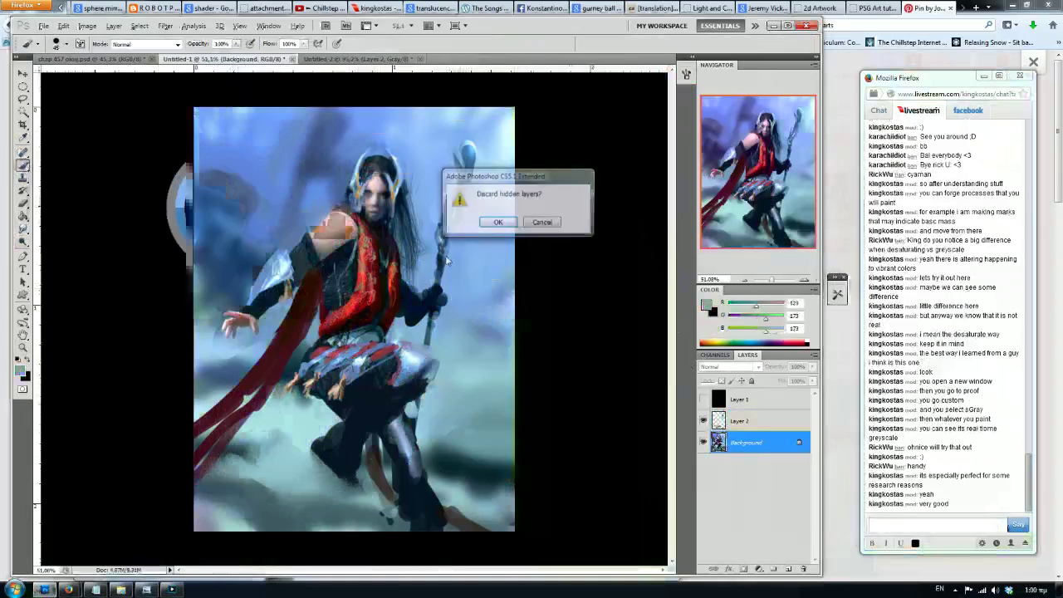
left_click(498, 221)
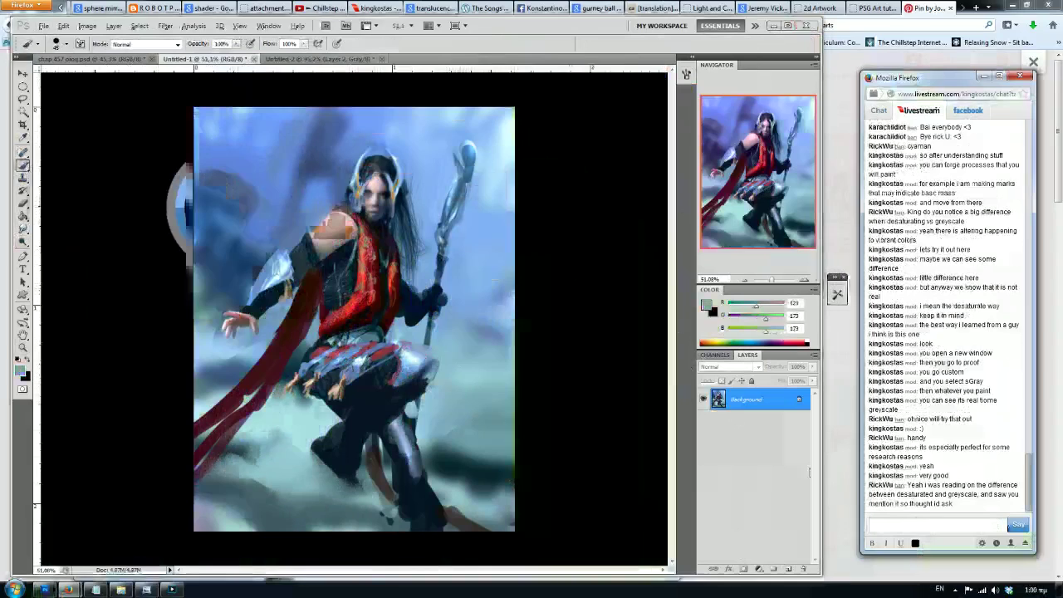
left_click(871, 524)
type("yeah i wa")
type("s doing false rescal")
type("chese back then")
key("Return")
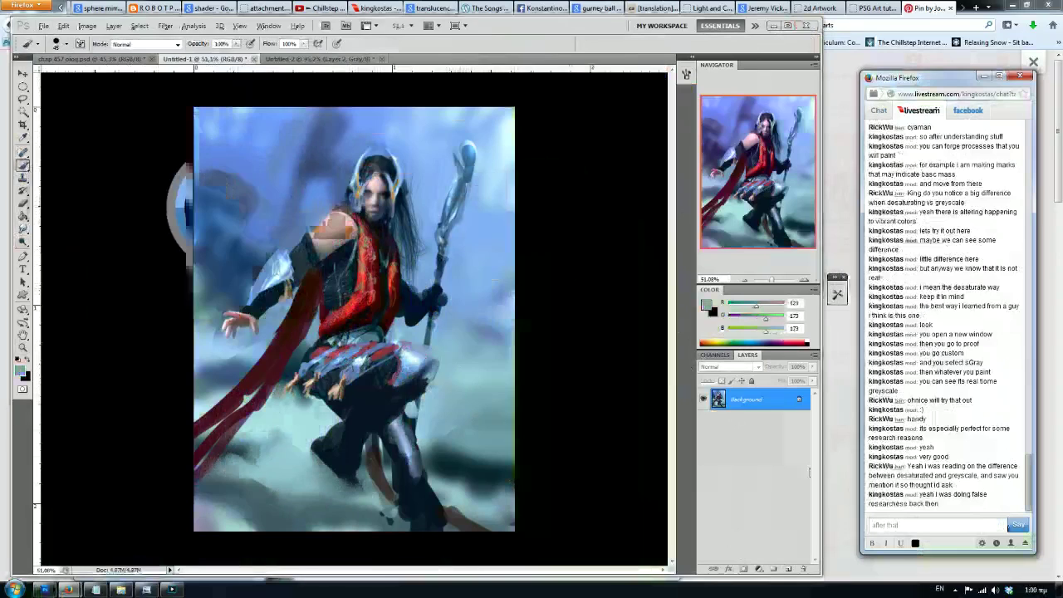
type("after that i re-arrangem")
key("Return")
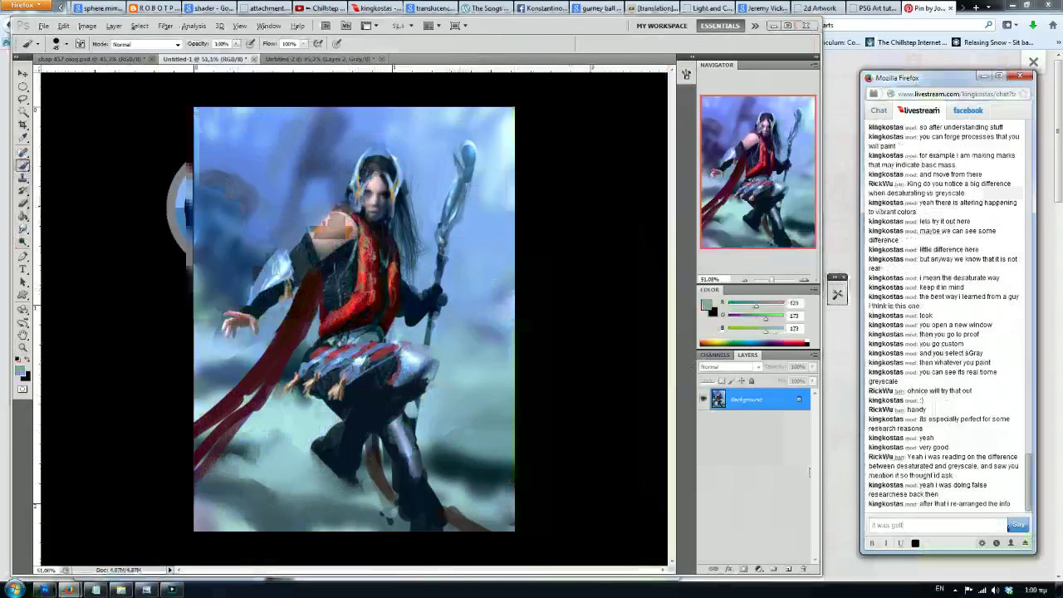
type("it was getting confused w/i")
type("n i was trying to translate co")
type("lor into value")
key("Return")
type("i w")
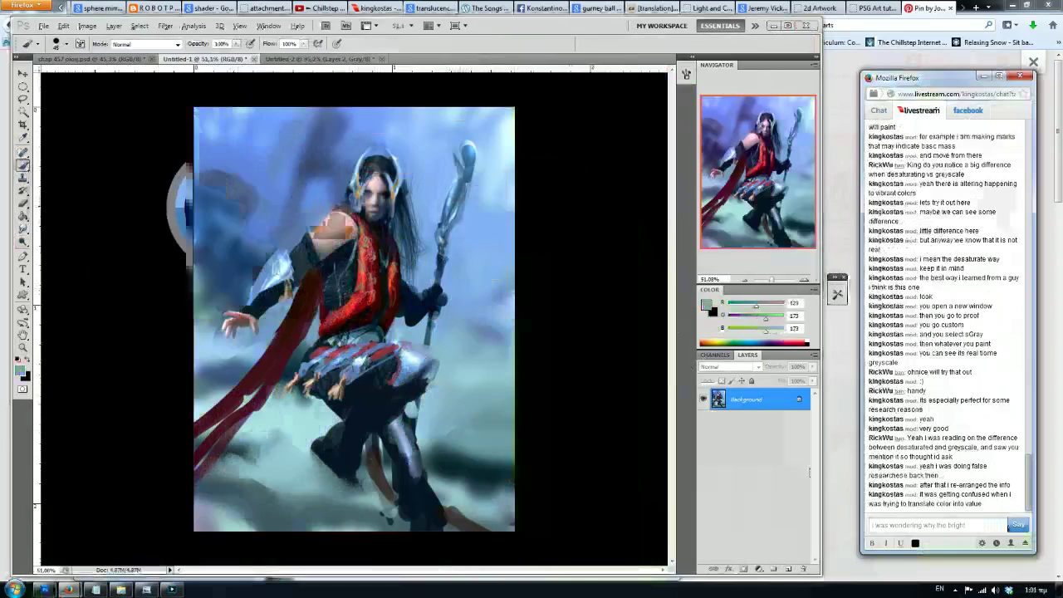
type("pearing sl")
key("Return")
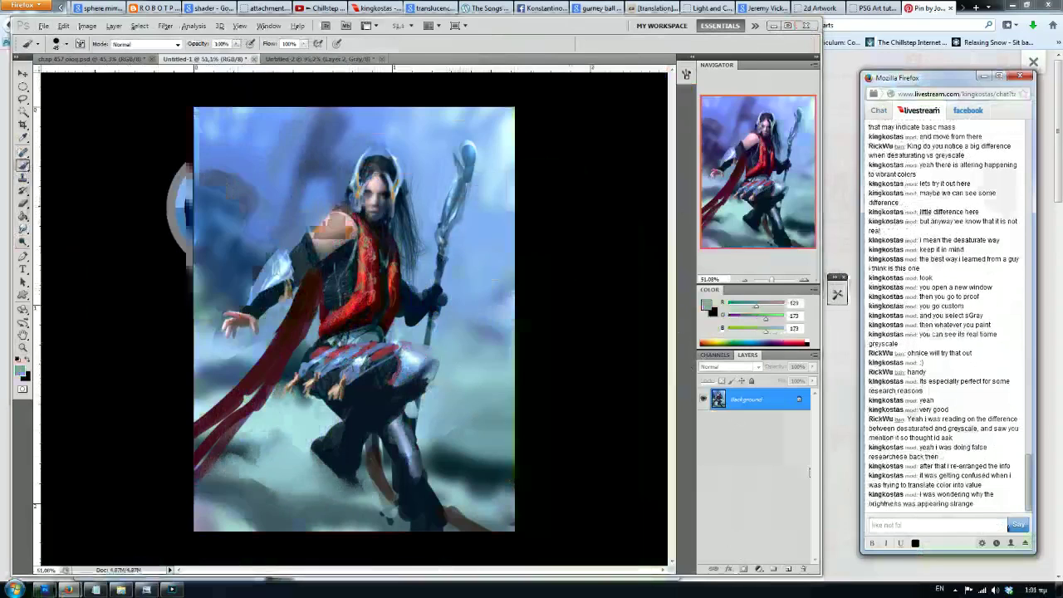
type("like not following what i knew")
key("Return")
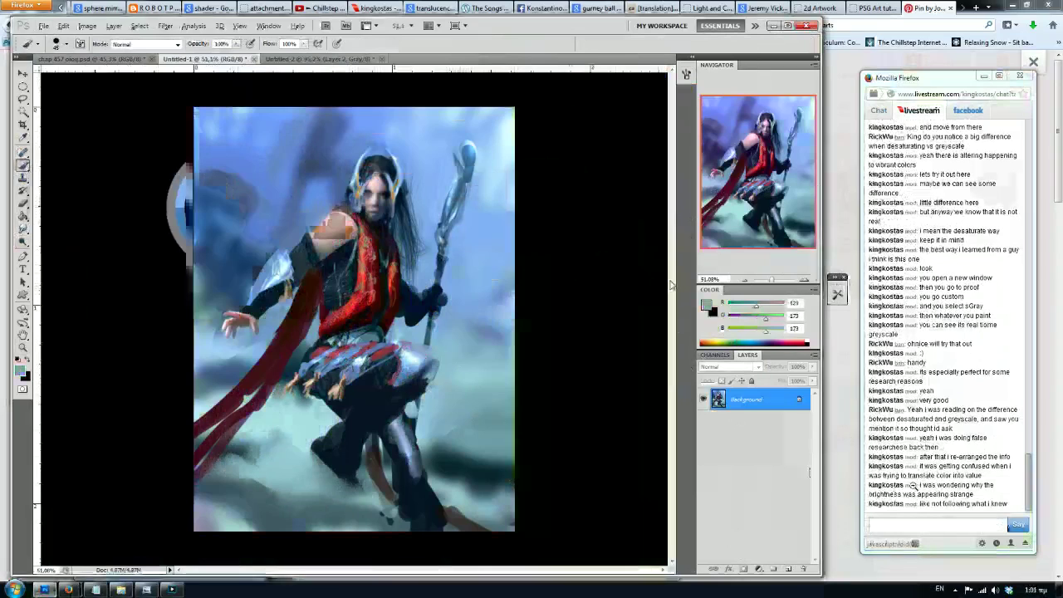
left_click(898, 528)
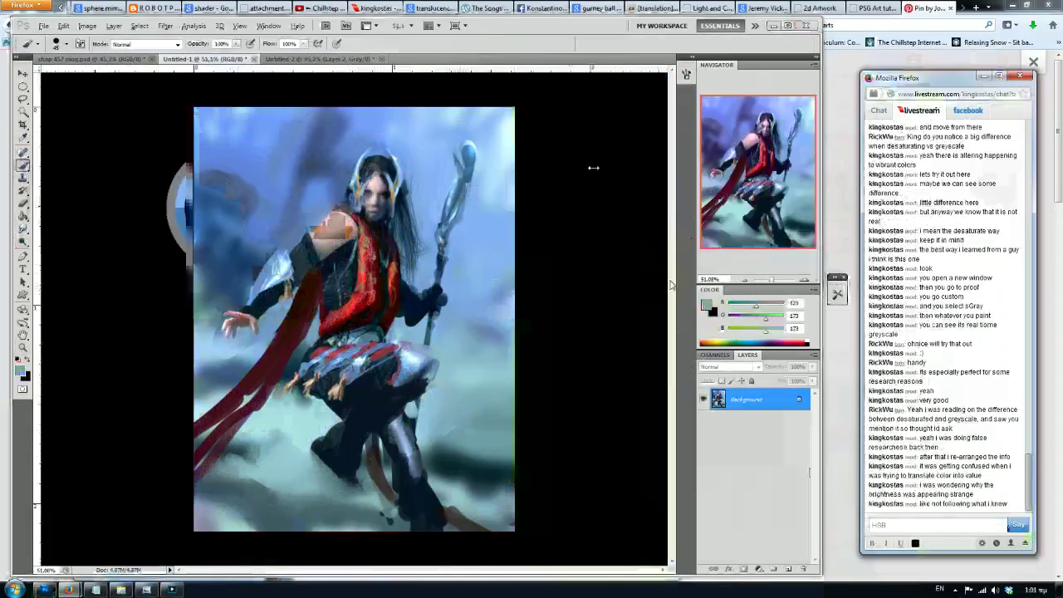
type("HSB is bricky in that aspect")
key("Return")
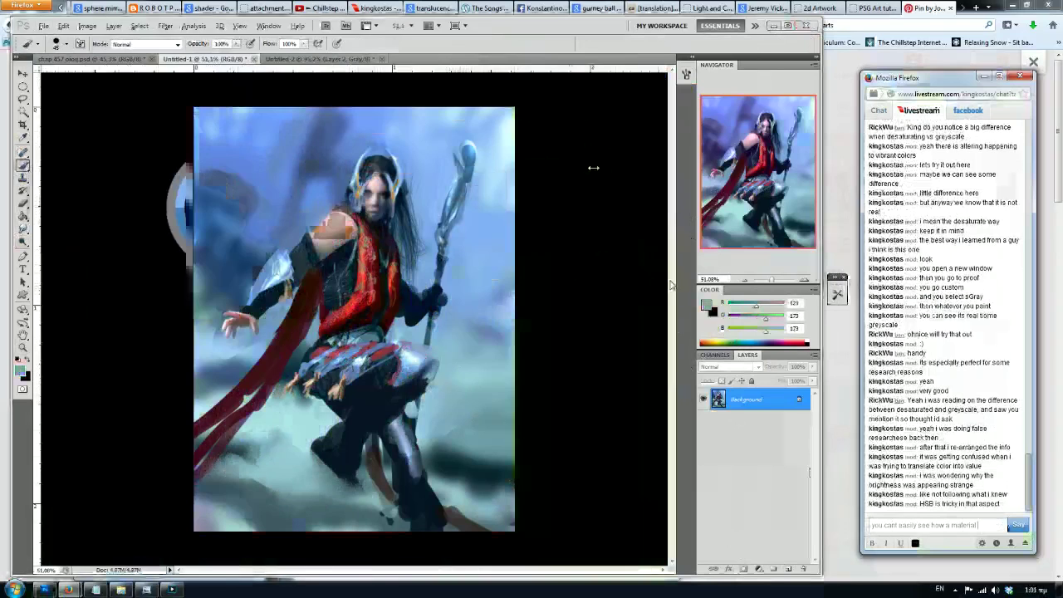
type("pear when it diluted from")
key("Return")
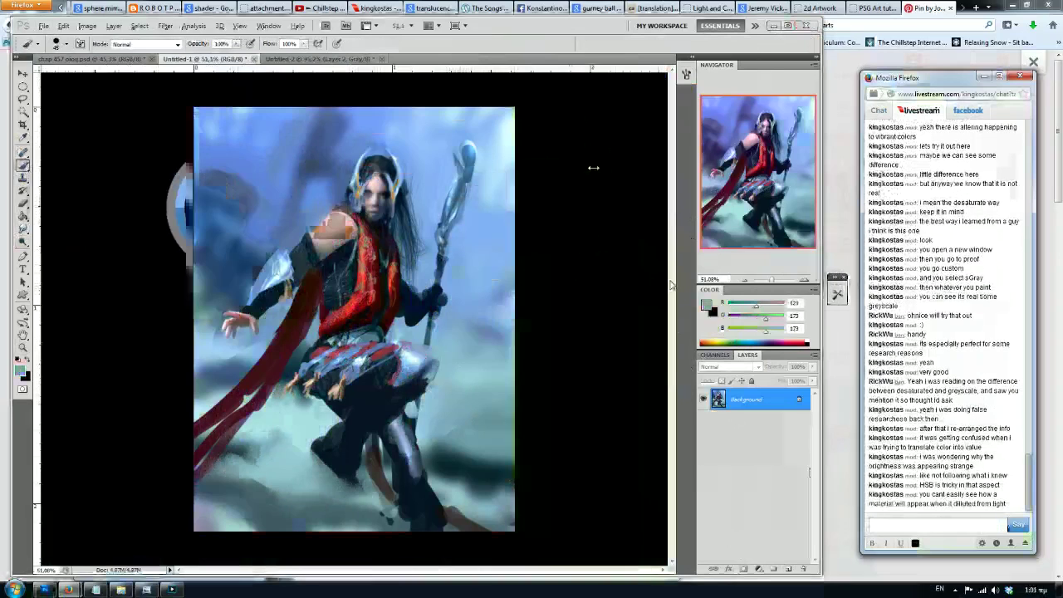
type("the saturation slid")
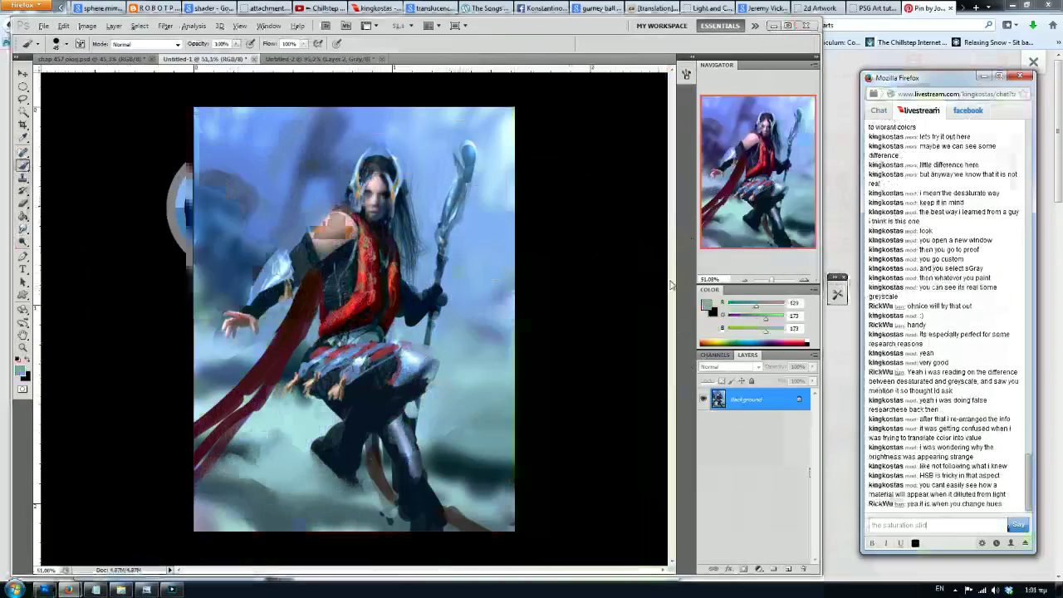
type("er doesnt stay put")
key("Return")
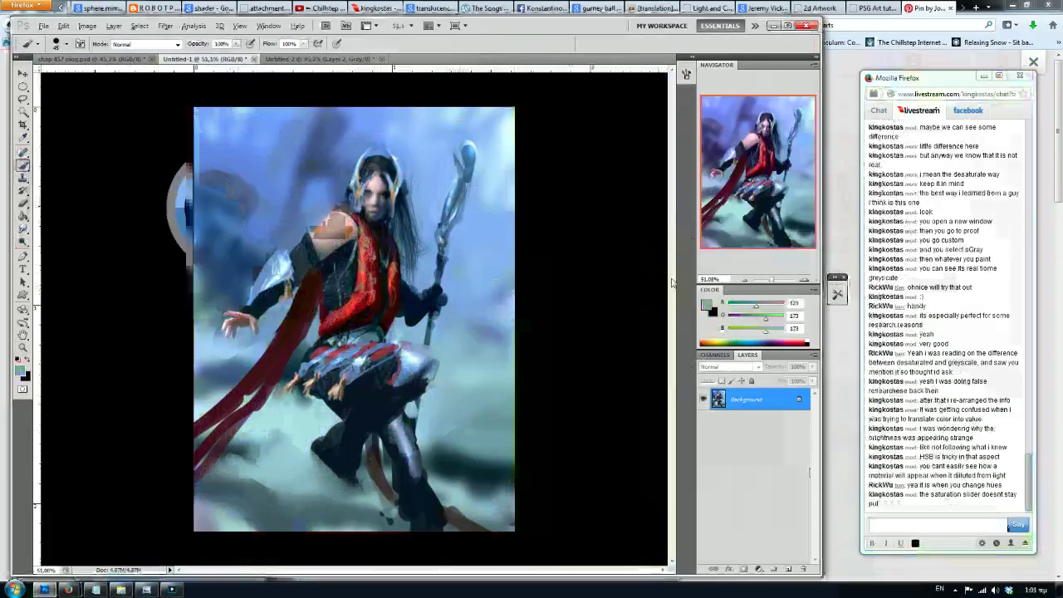
Step: Switch the Color panel to HSB Sliders and sample pale pink and muted tones from the face
left_click(811, 291)
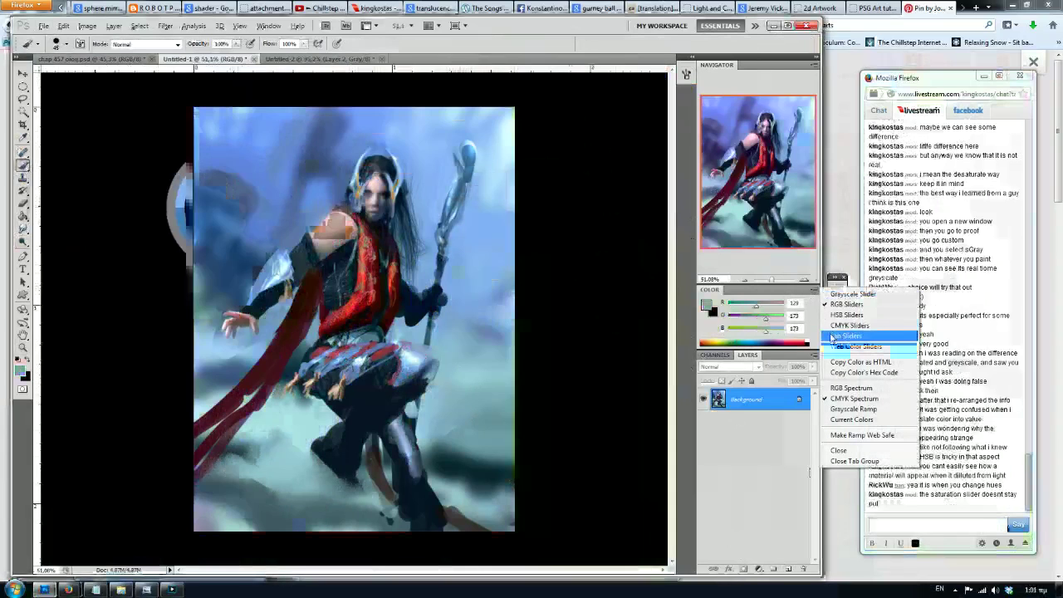
left_click(838, 315)
left_click_drag(757, 340, 769, 305)
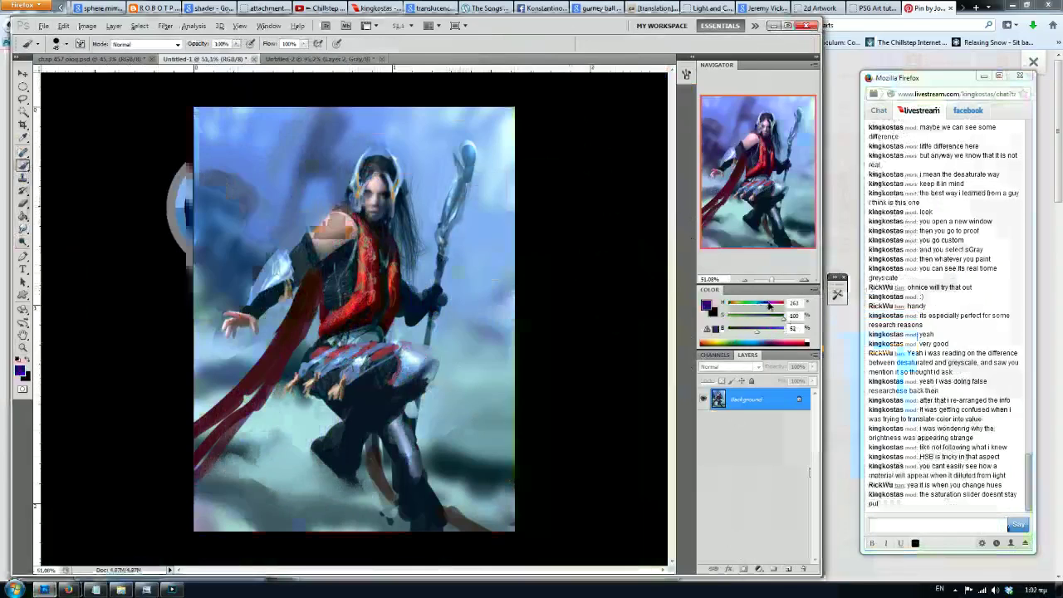
left_click(328, 220, "alt")
left_click_drag(328, 220, 340, 246)
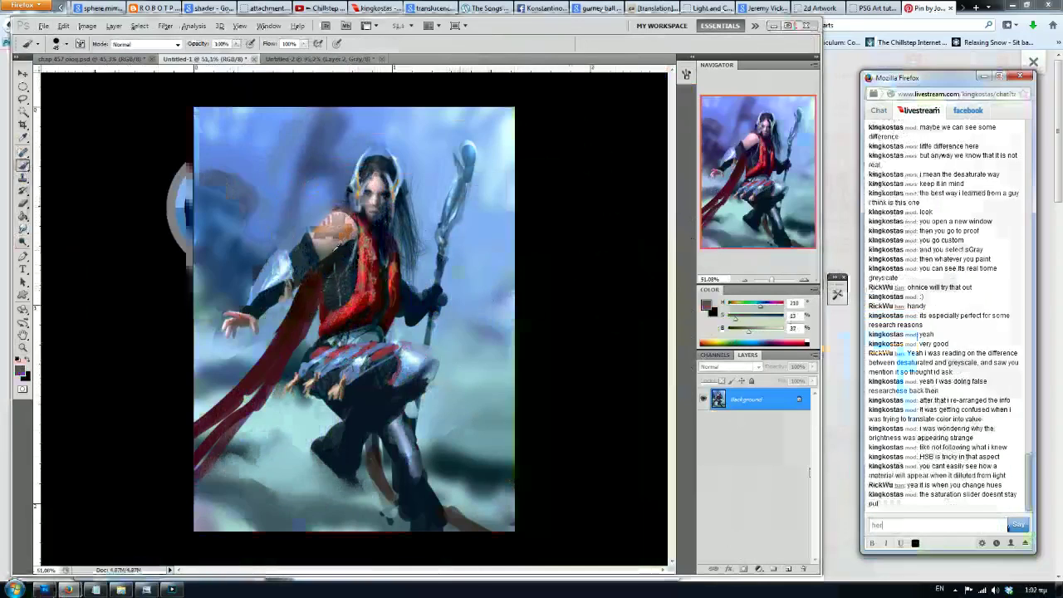
Step: Send two chat messages about working in RGB, then flip the canvas horizontally
key("BackSpace")
key("BackSpace")
type("its v")
type("isible in some")
type(" kind of stuff")
type(", here i have eve")
type("rything")
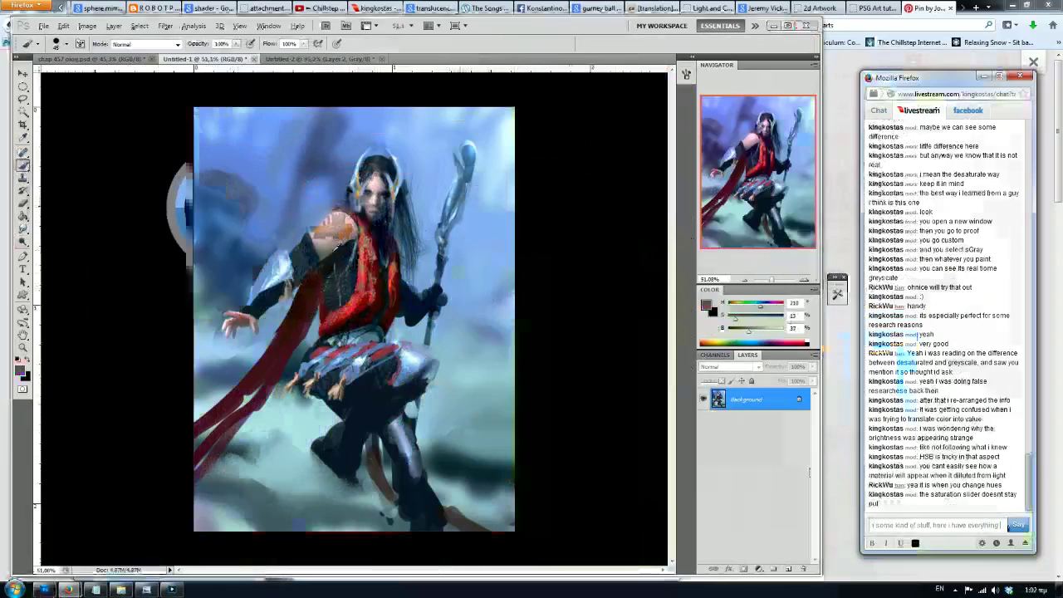
type(" co")
type("one in r")
key("Return")
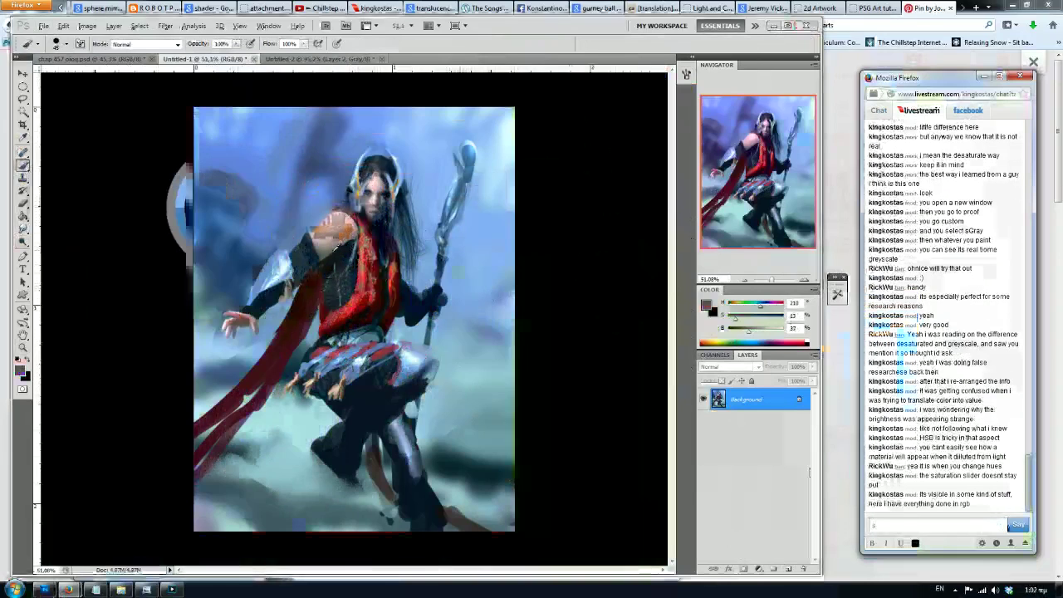
type("so it would work beter")
key("Return")
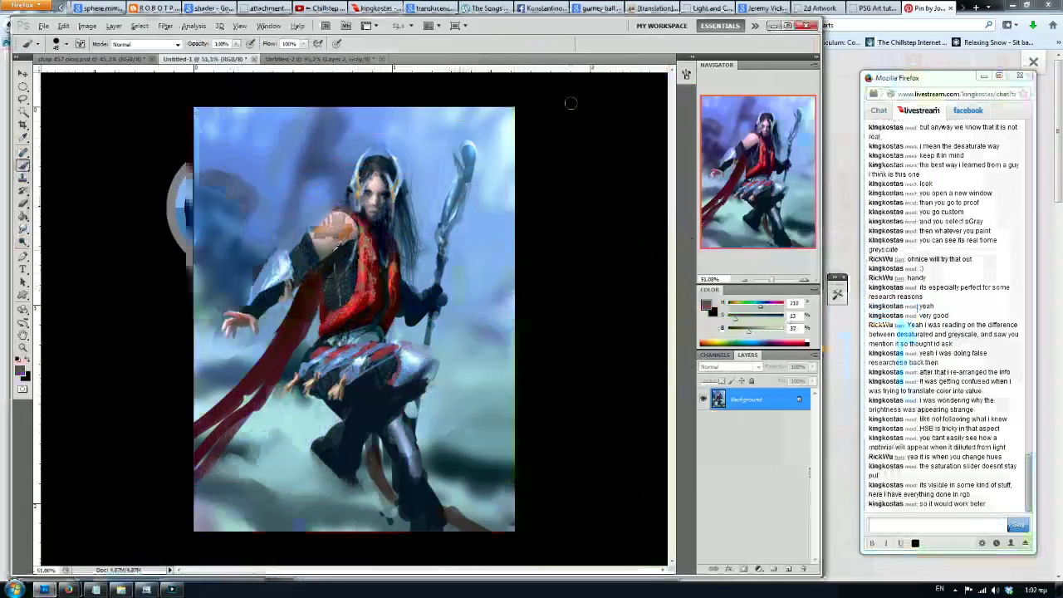
key("ctrl+shift+v")
key("ctrl+shift+v")
key("ctrl+shift+h")
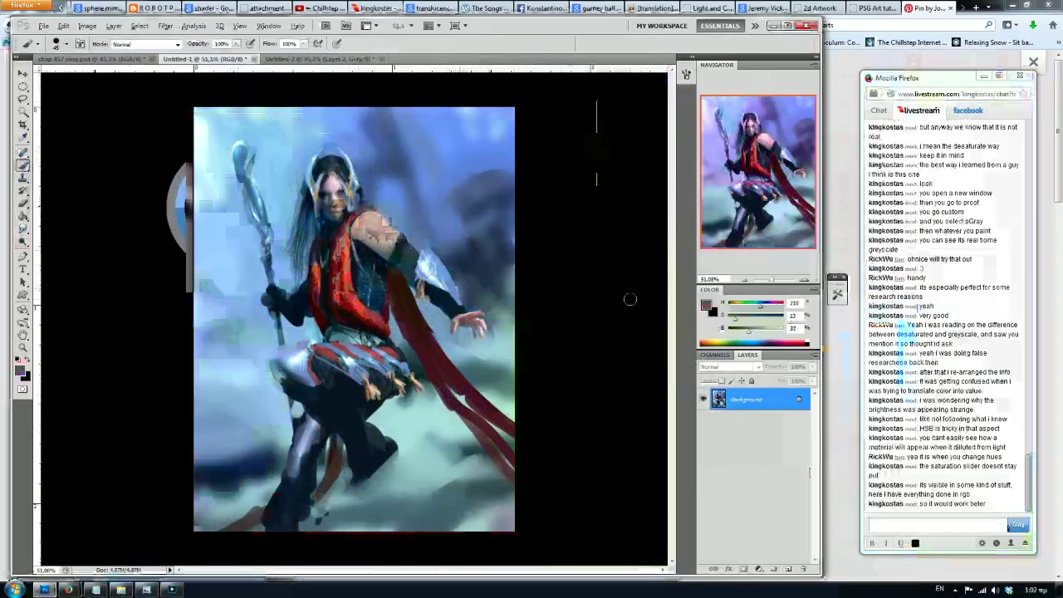
left_click(888, 525)
type("anywa")
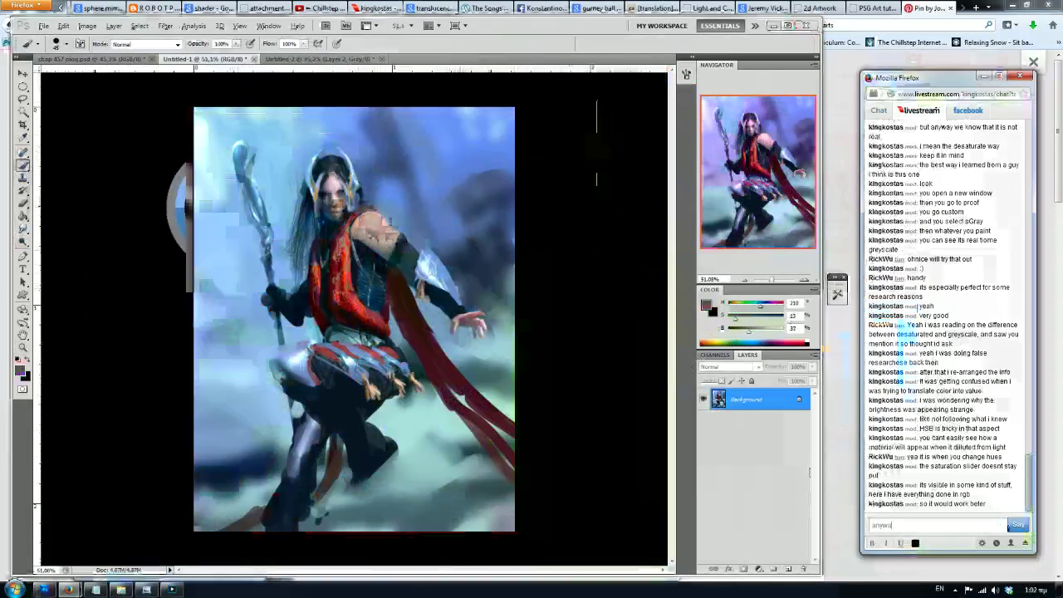
type("y overall its how well it let us follow what you")
key("BackSpace")
key("BackSpace")
type("e know about values and stuff")
key("Return")
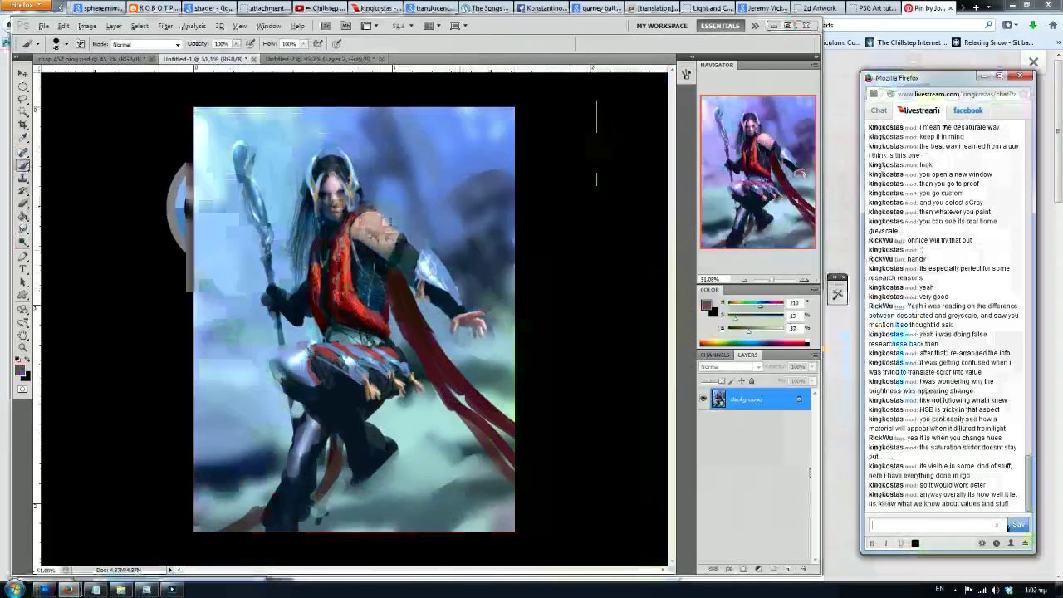
type("so if we")
type(" read that saturatio")
type("n stays the same an")
type("d only altered")
type(" in shadow because of")
type(" light")
key("Return")
type("when we want to ex")
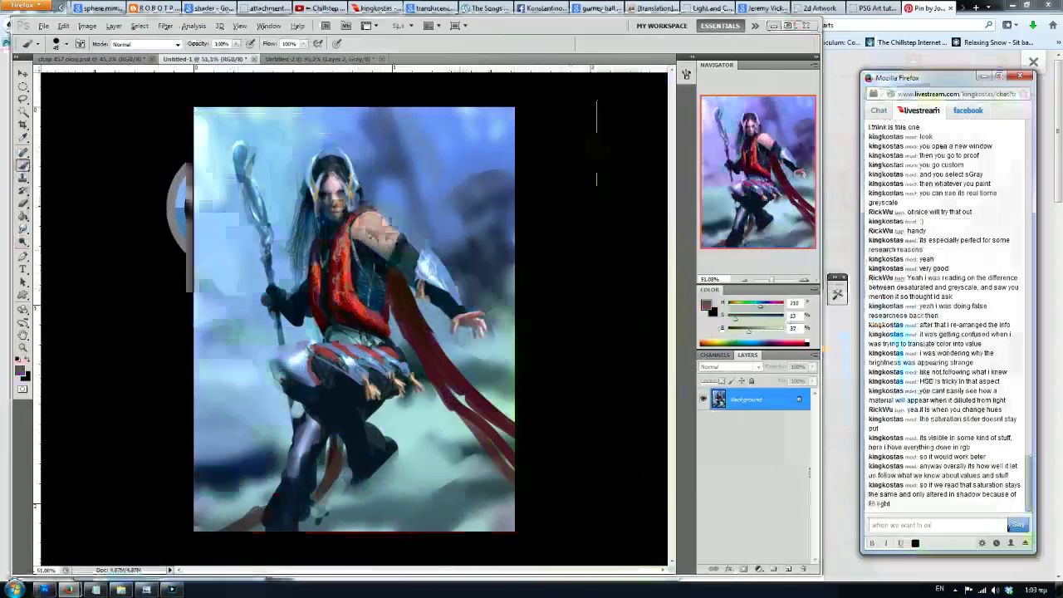
type("periment with this")
key("Return")
type("we ca")
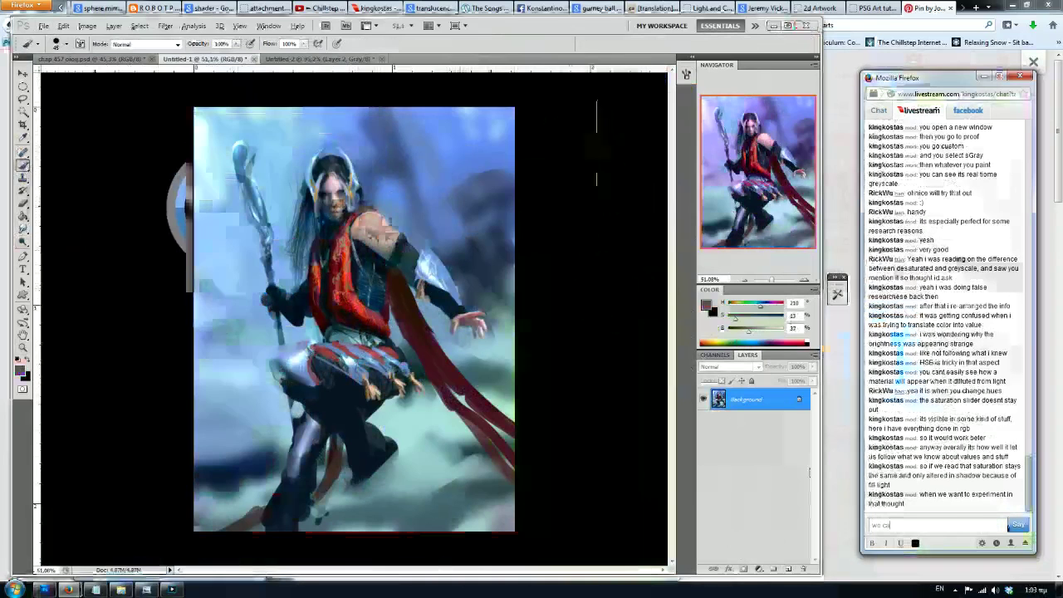
type("n' lose track of it if we dont know the tool we are working with")
key("Return")
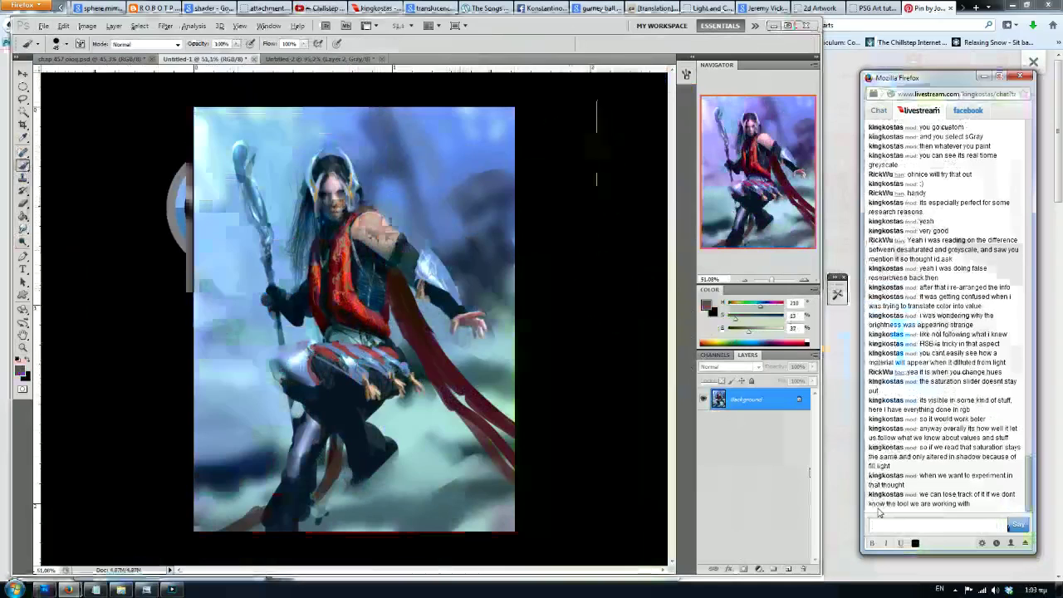
type("for example in HSB it looks like we maintain")
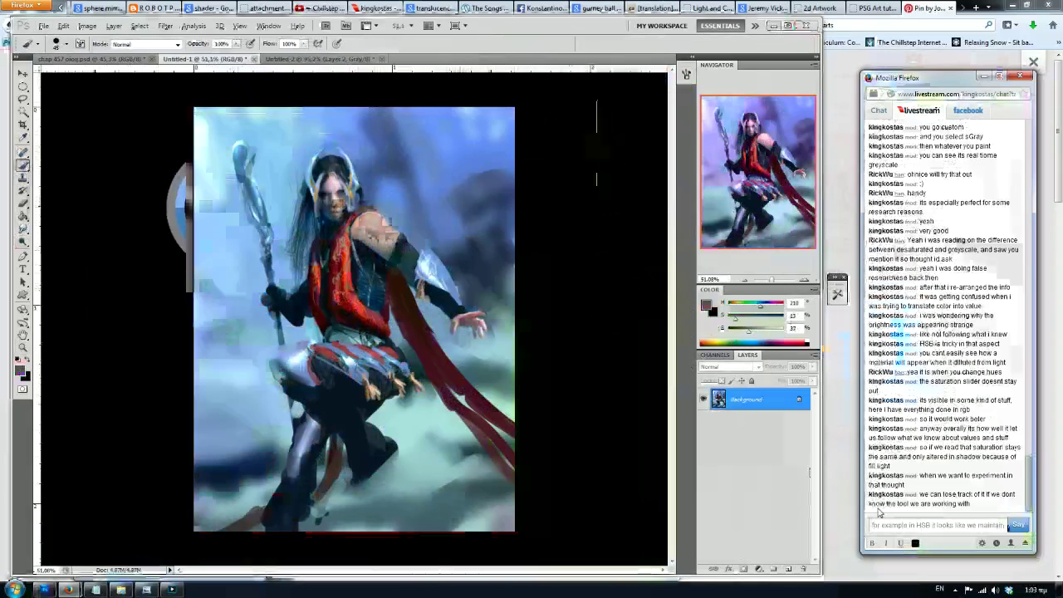
type(" a stable saturation")
key("Return")
type("but")
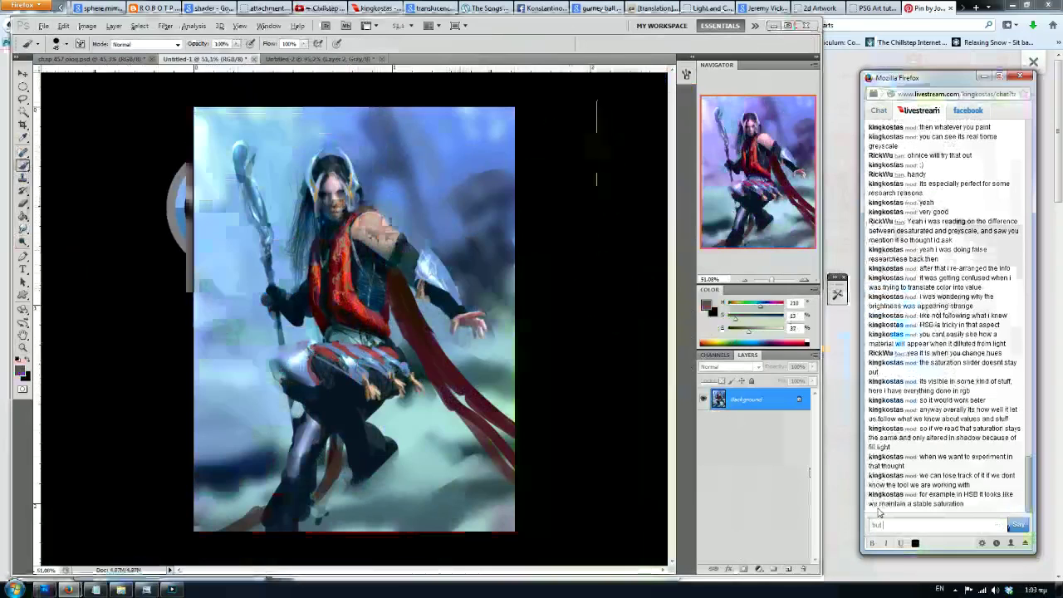
type(" when we turn into rg")
type("b it doesnt sho")
type("w like that")
key("Return")
type("hello ben :)")
key("Return")
type("although")
type(" i a")
type("e")
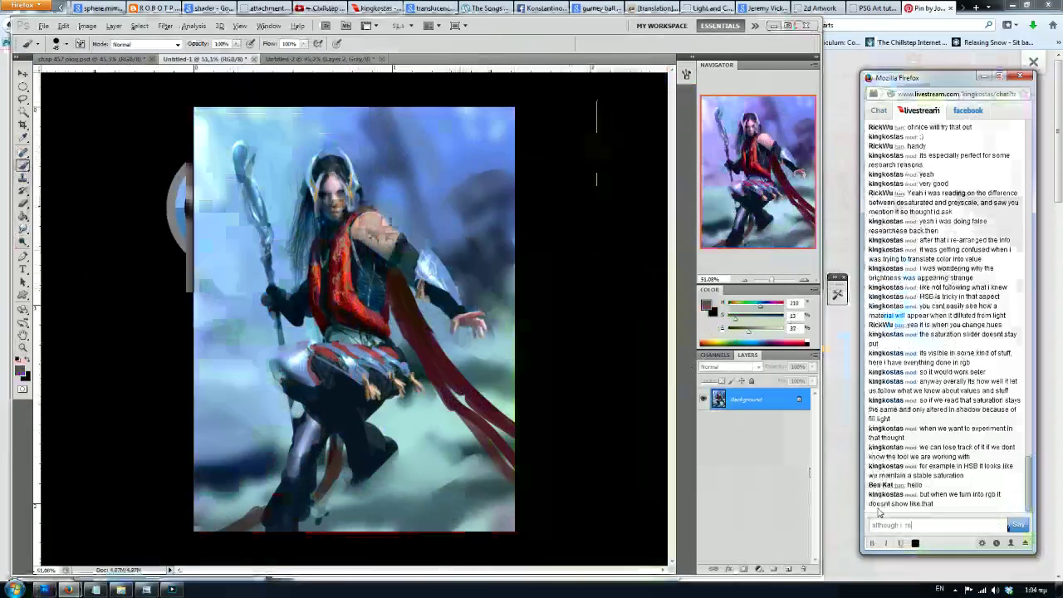
type("peat i am still researching")
key("Return")
type("but after that i think i sc")
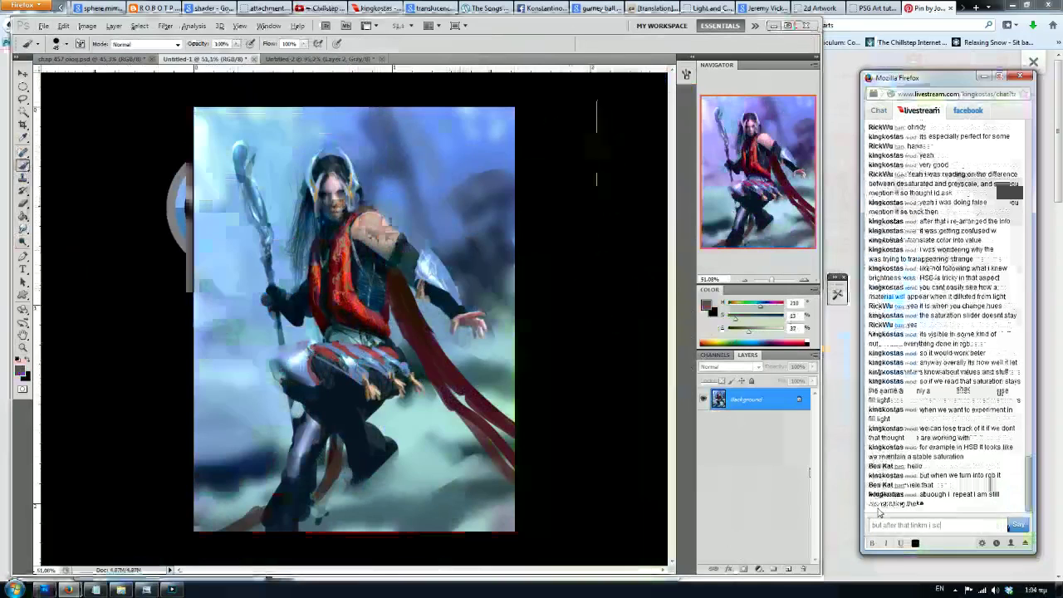
type(" on colors from programmers and stuff")
key("Return")
type("and ut")
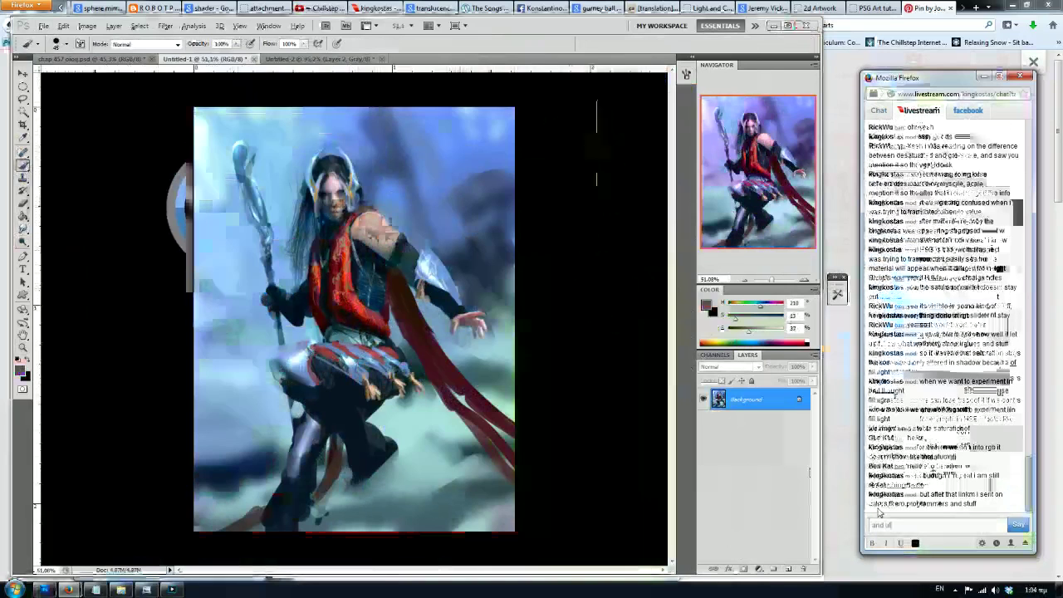
type("ilizing rgb again")
key("Return")
type("things")
type(" in photoshop")
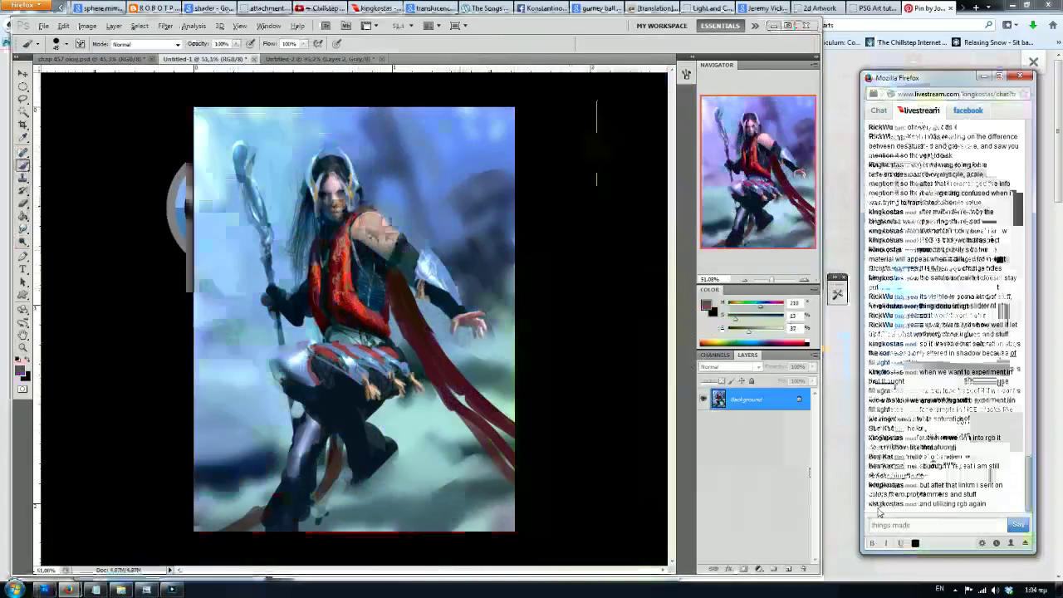
key("Return")
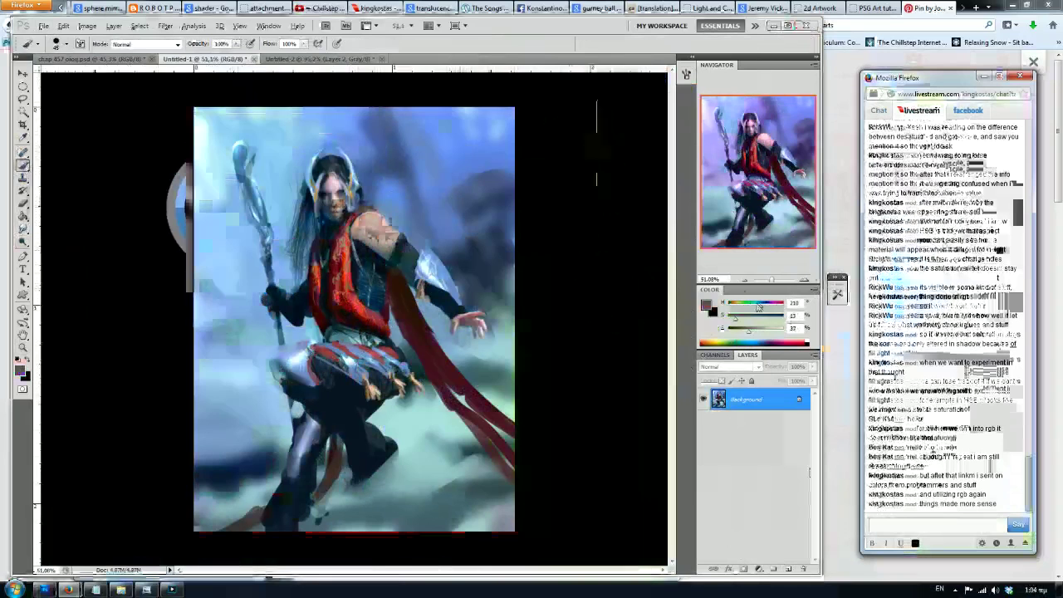
Step: Switch the Color panel readout from HSB to RGB Sliders
left_click(813, 290)
left_click(804, 290)
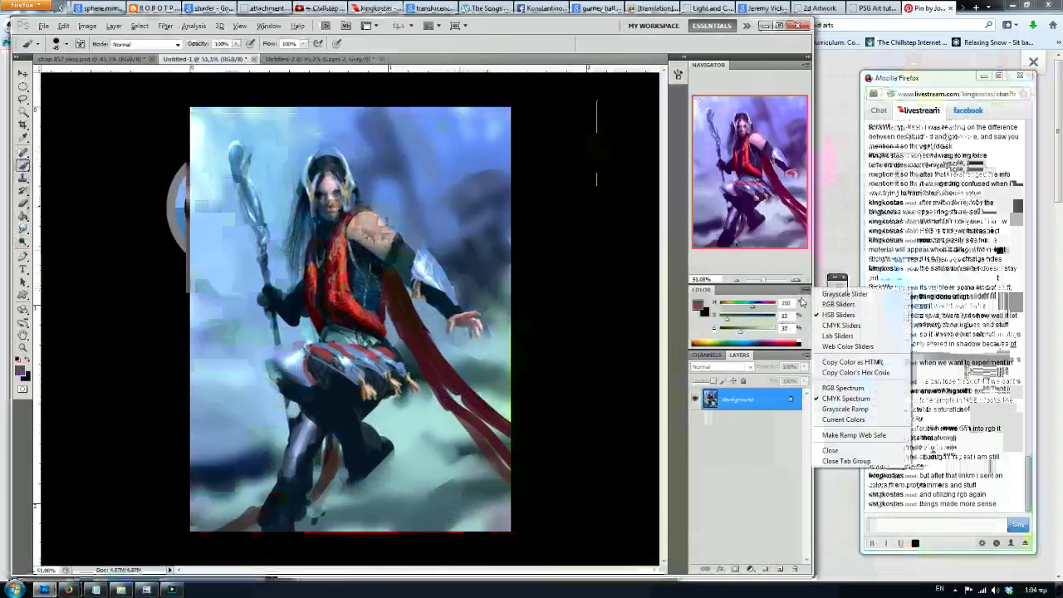
left_click(837, 304)
Step: Post chat replies 'because we have these sliders in our eyes' and 'read linrans tutorial again and see it'
left_click(929, 525)
type("be")
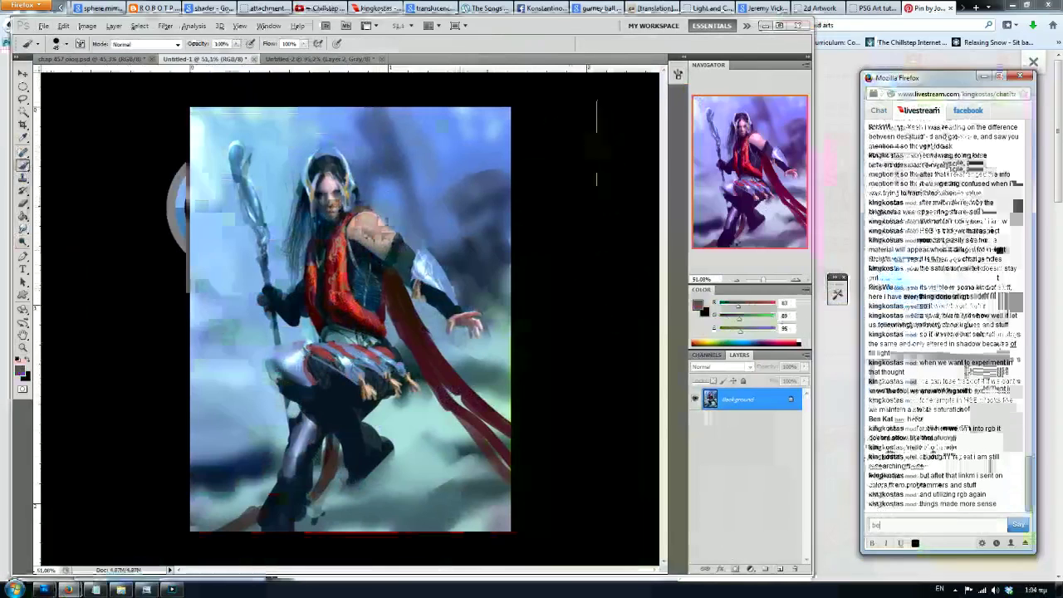
type("cause we have these sliders in our eyes")
key("Return")
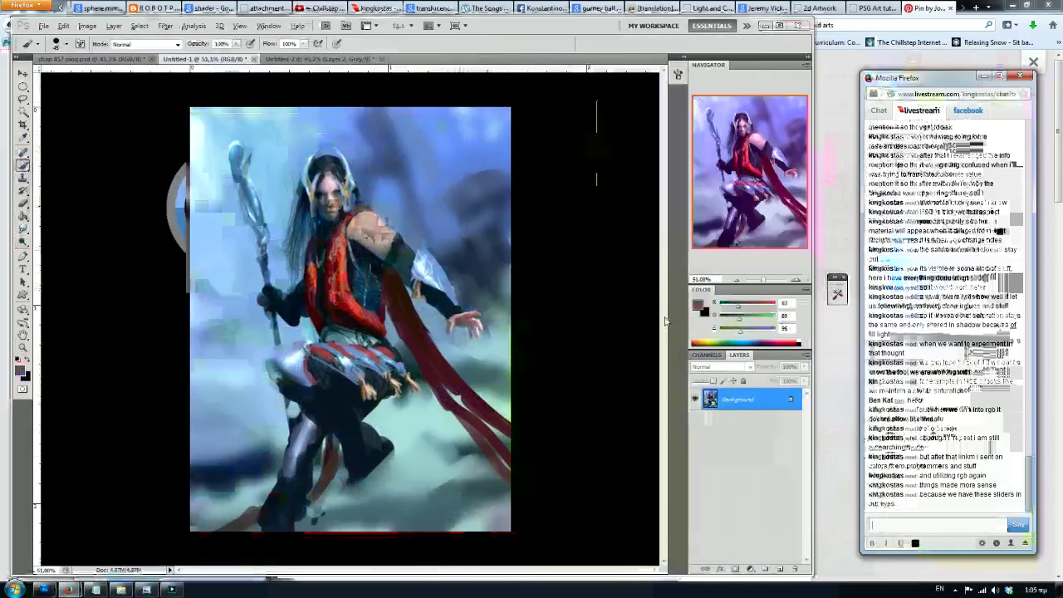
left_click(629, 233)
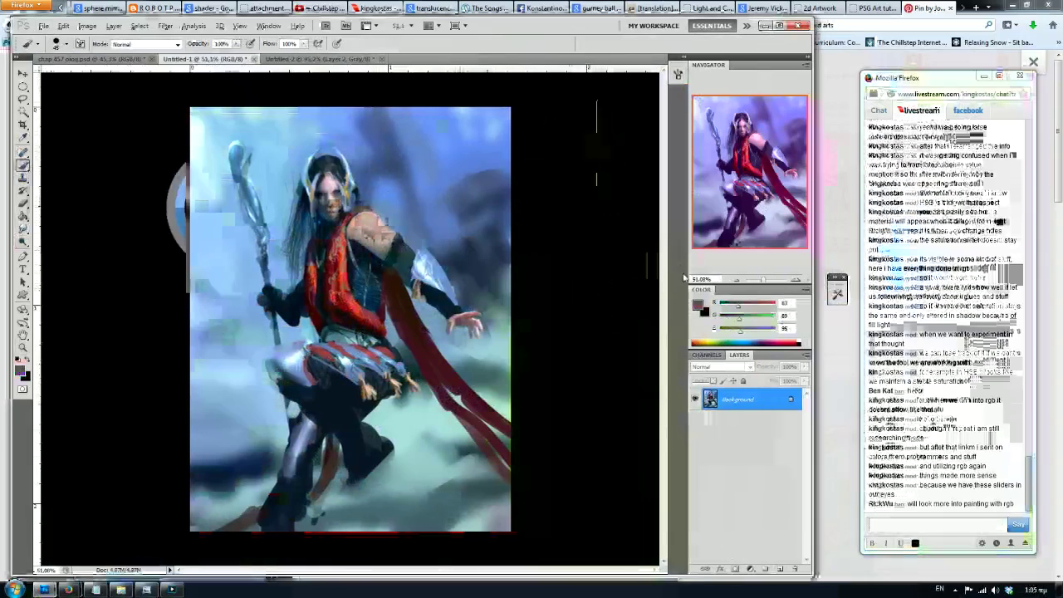
left_click(872, 524)
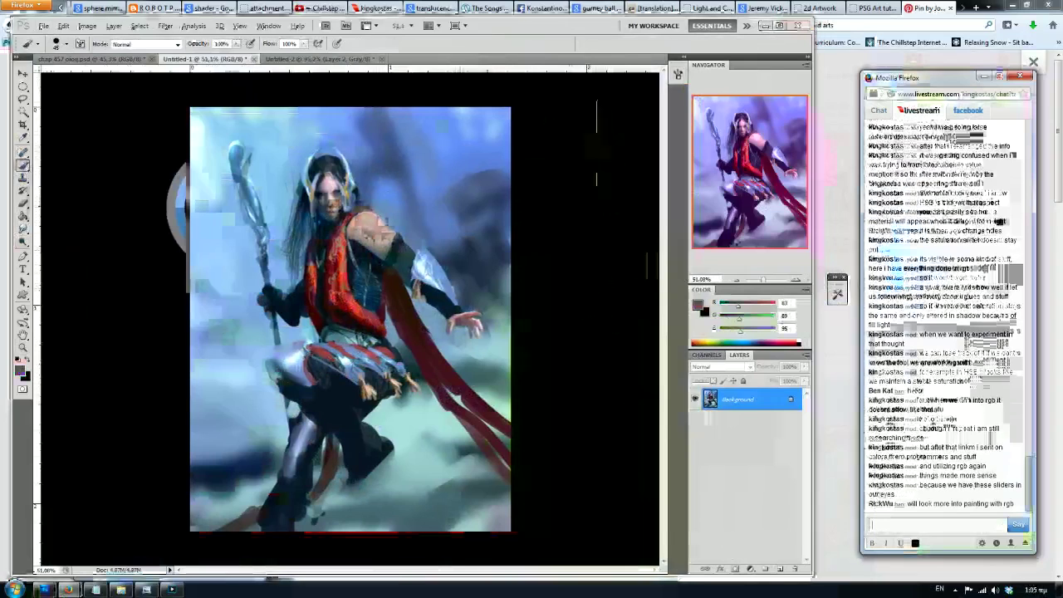
type("read linrans")
type(" tutorial again and")
type(" see it")
key("Return")
Step: Show the Light and Color tutorial, then post 'it will give lots of info to play with' in chat
key("alt+Tab")
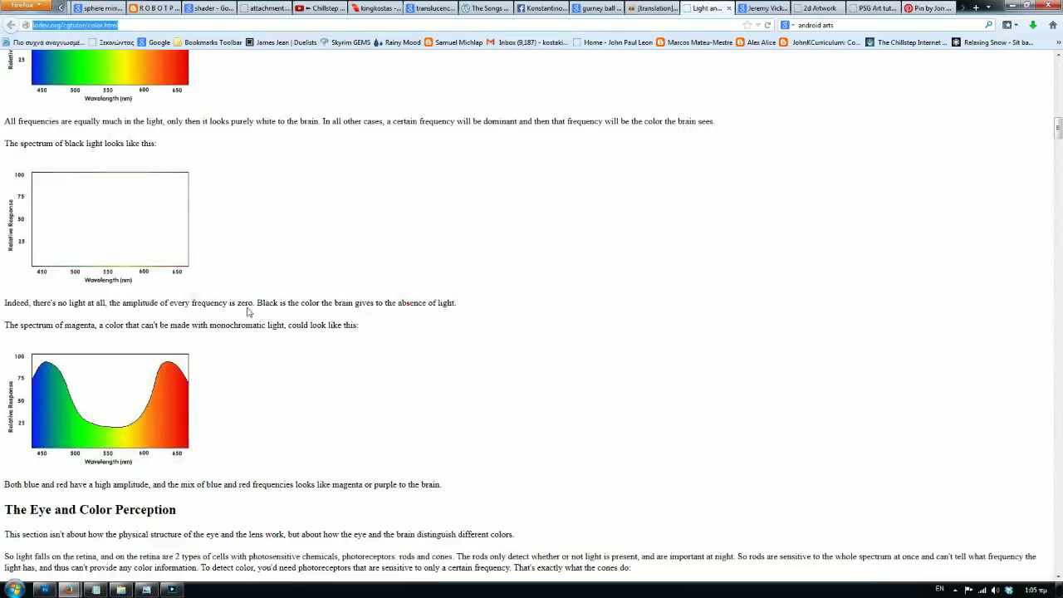
left_click(70, 589)
left_click(170, 536)
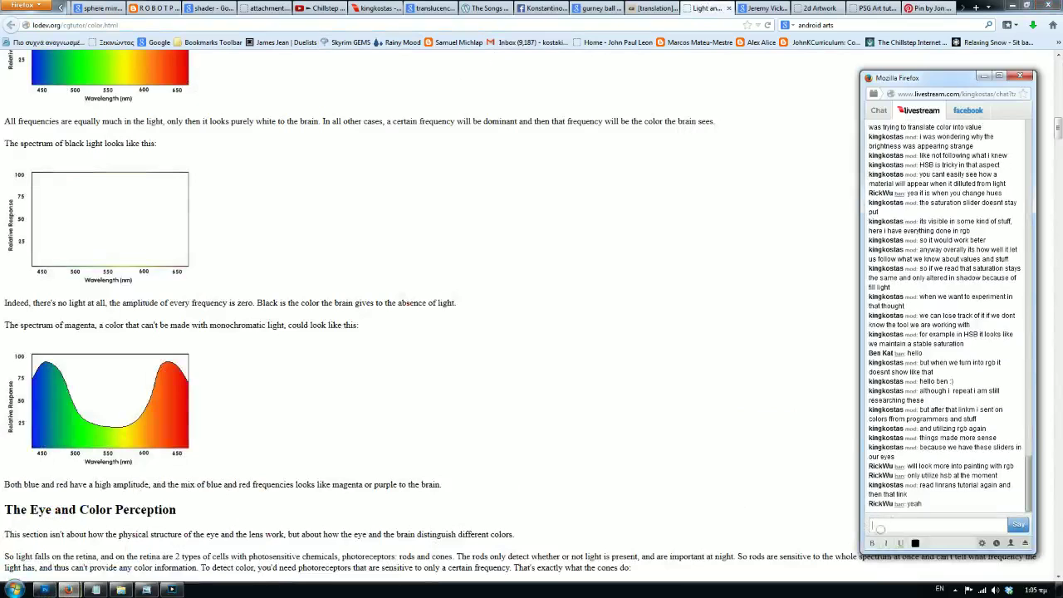
type("it will give you")
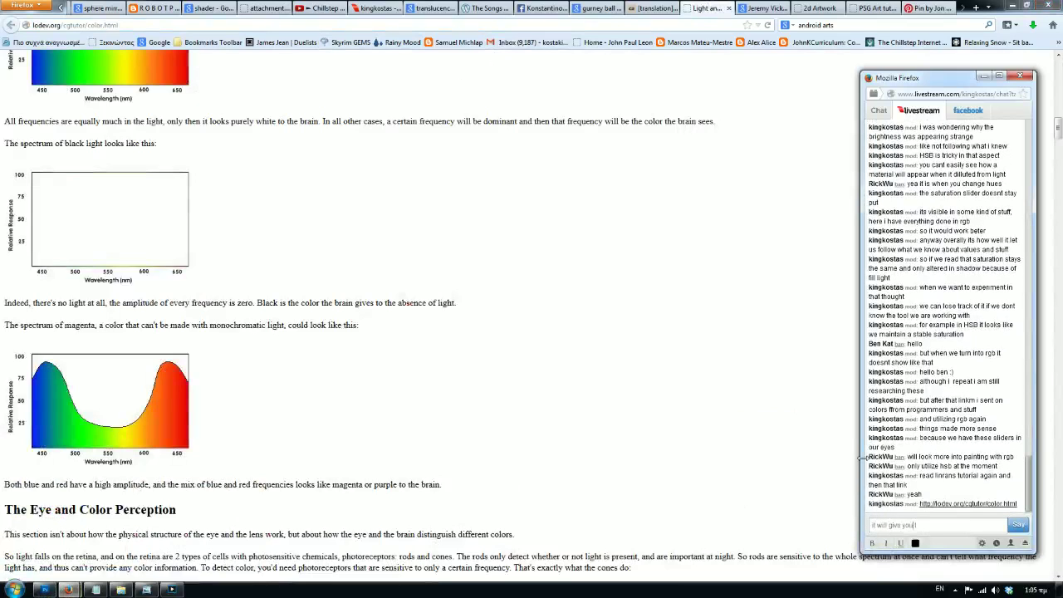
type("lots of info to play with")
key("Return")
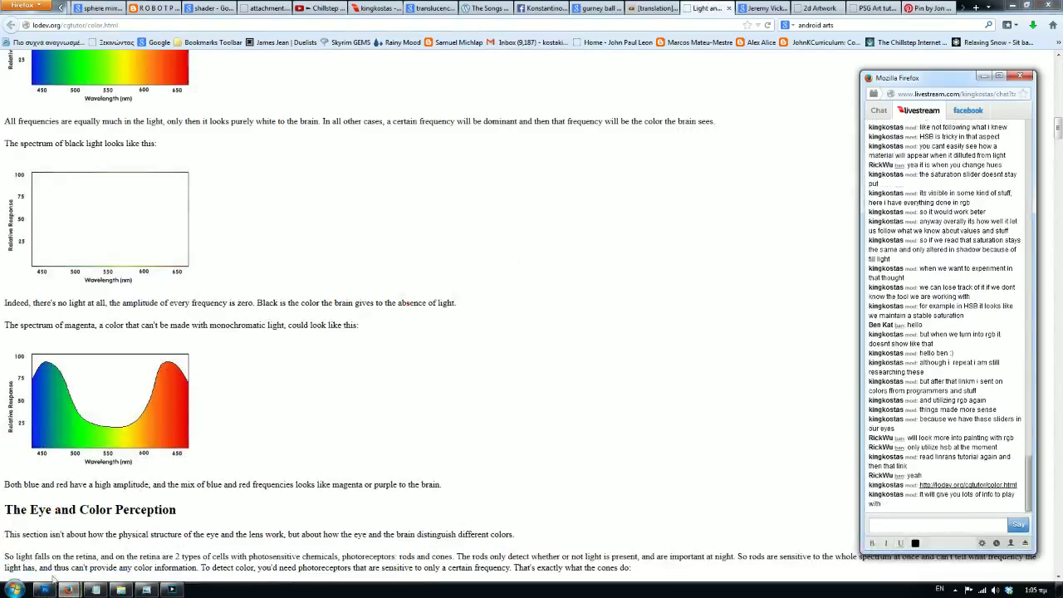
Step: Return to the painting and post 'hmm time passed' and 'i better go sleep' in chat
mouse_move(46, 590)
left_click(194, 531)
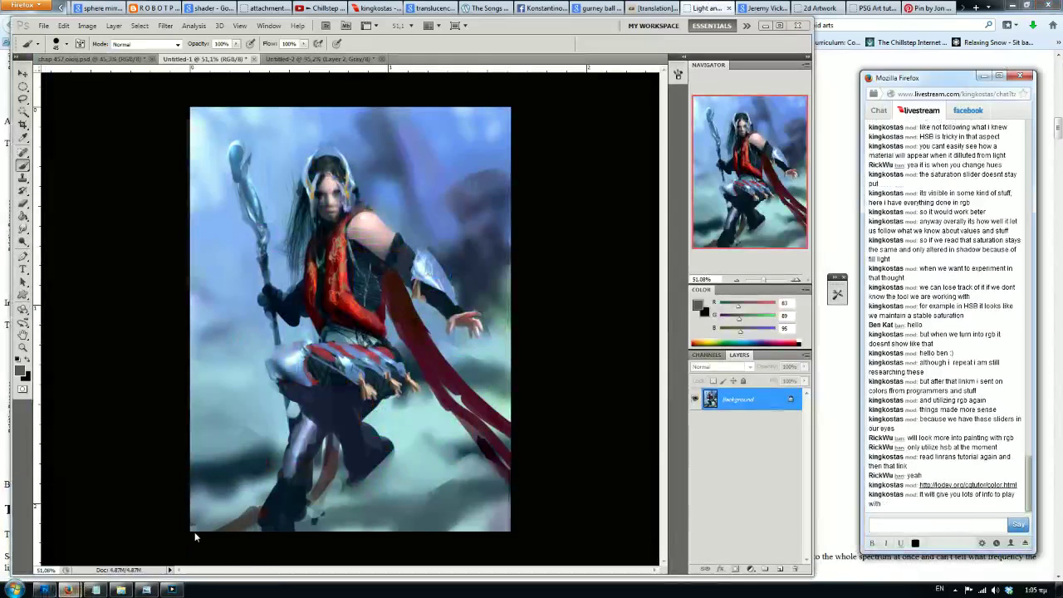
left_click(904, 525)
type("hmm time passed")
key("Return")
type("i better go sleep")
key("Return")
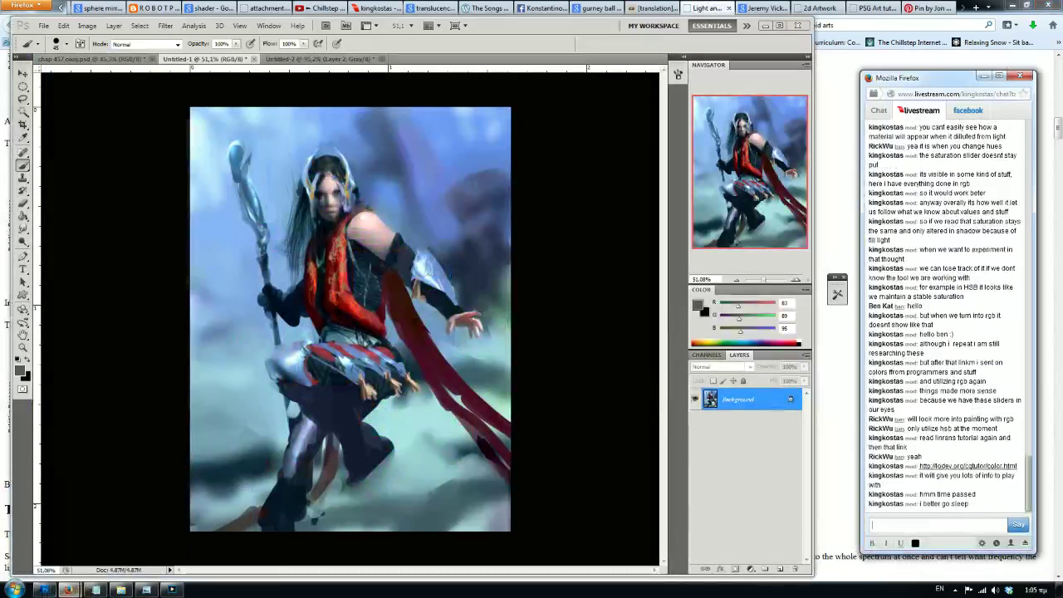
Step: Post 'thanks very much for watching :D' and 'wish i could stay more but have to get up earl'
type("thanks very much for watching :D")
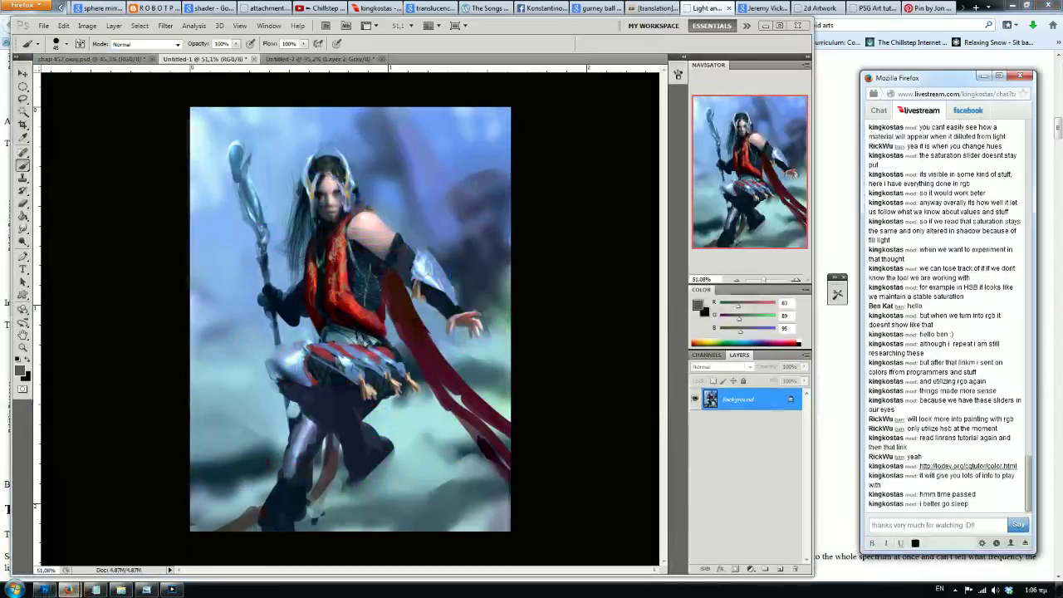
key("Return")
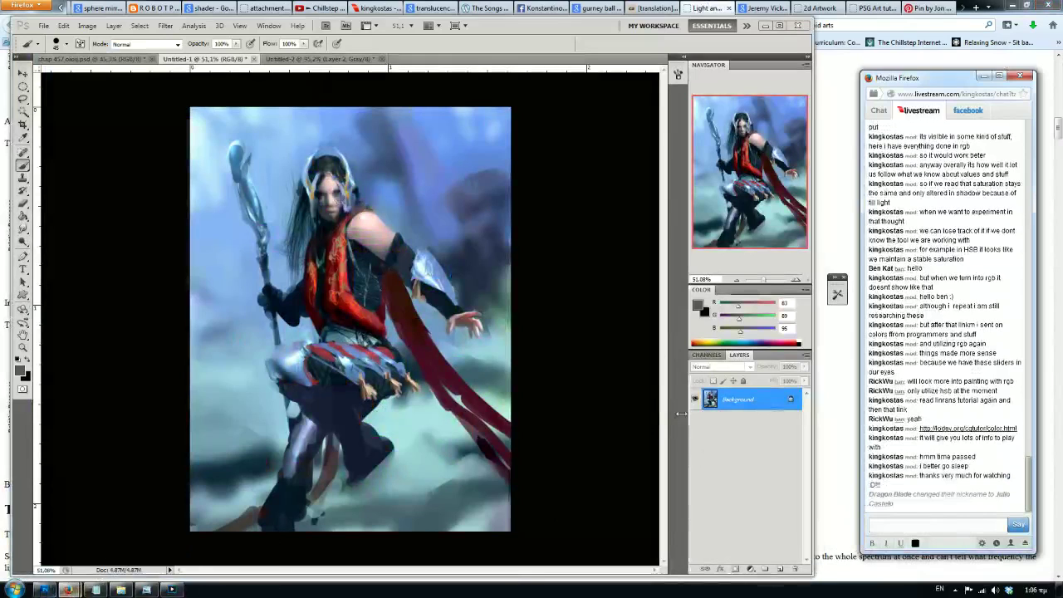
type("wish i could stay m")
type("ore but have to get ")
type("up early")
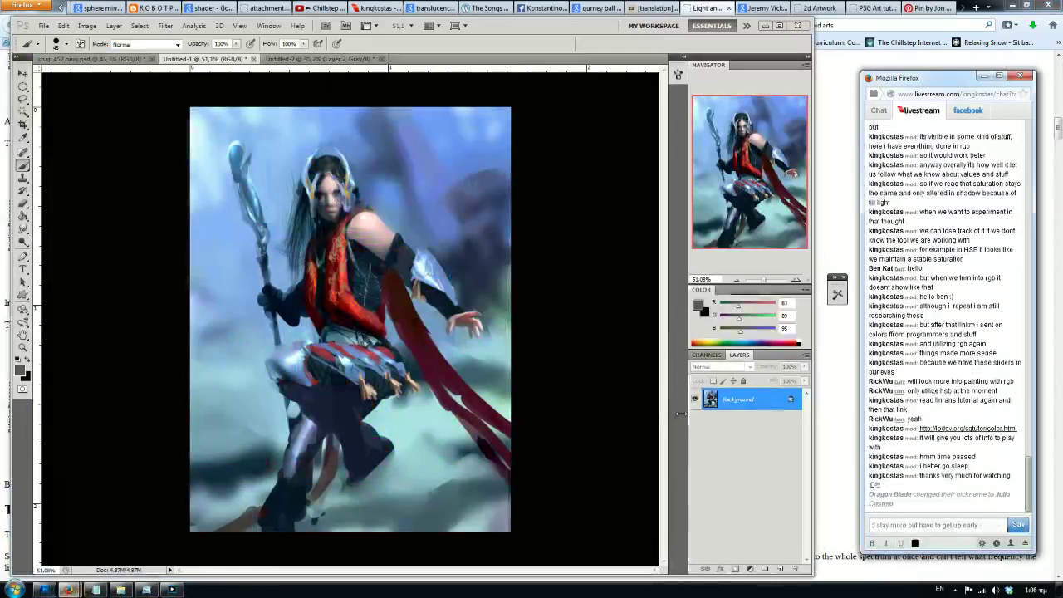
key("Return")
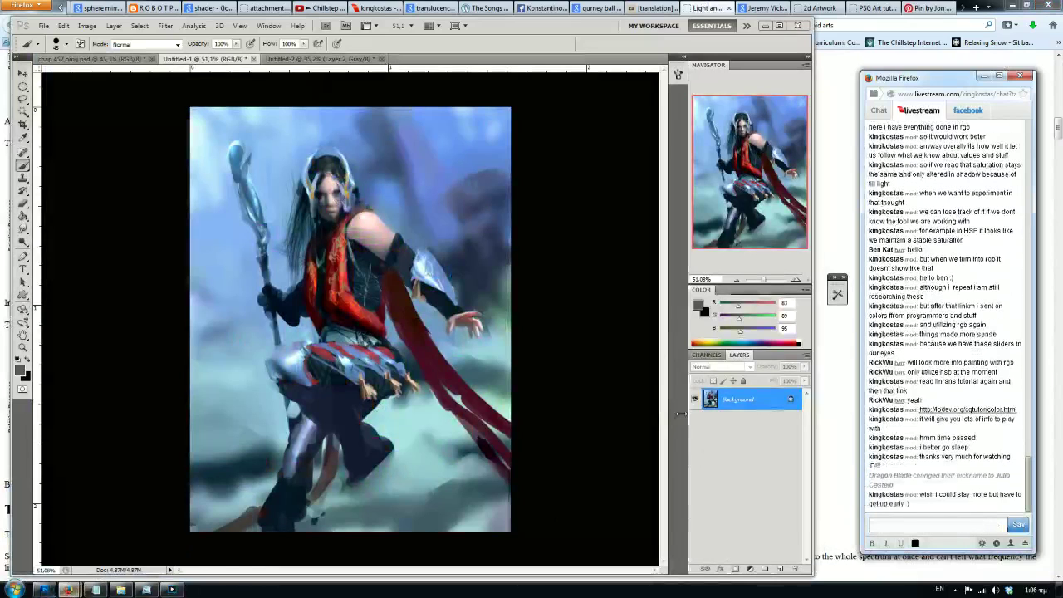
Step: Sign off with 'so, later all' and 'bb :D', then bring up the Livestream broadcaster window
type("so, later all")
key("Return")
type("bb :D")
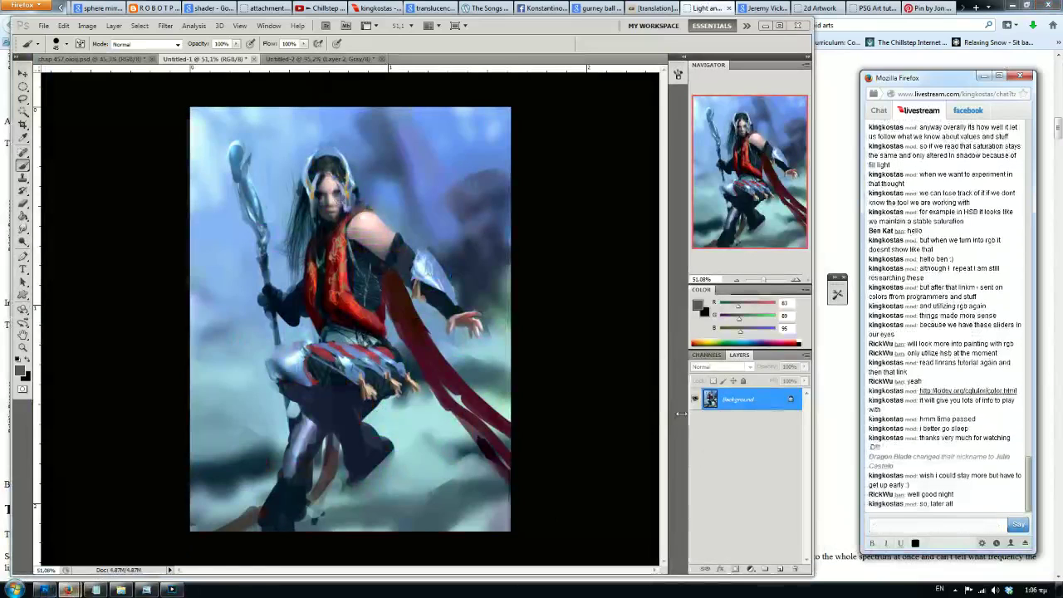
key("Return")
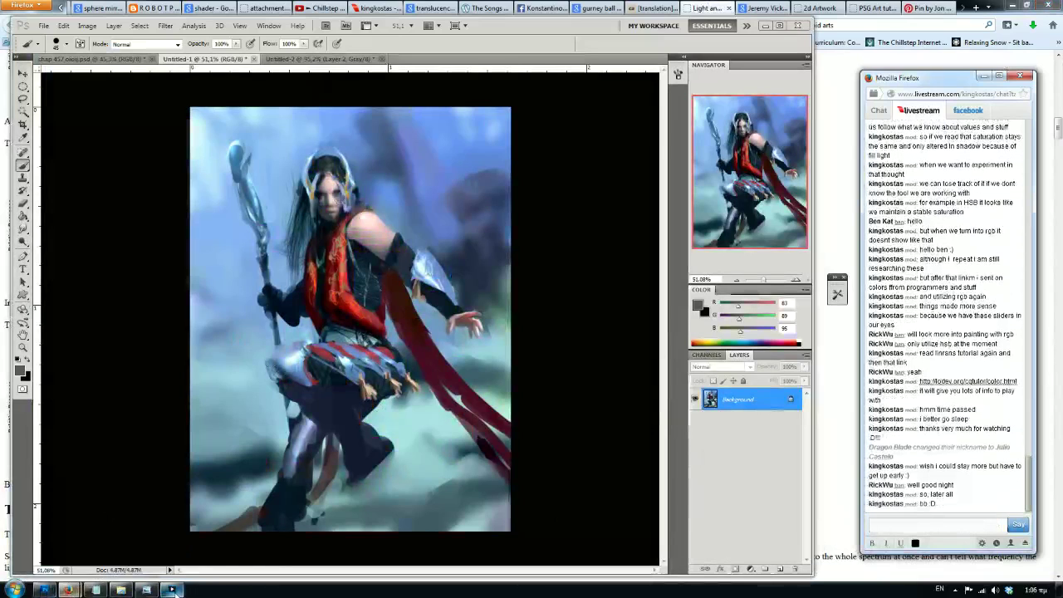
left_click(171, 589)
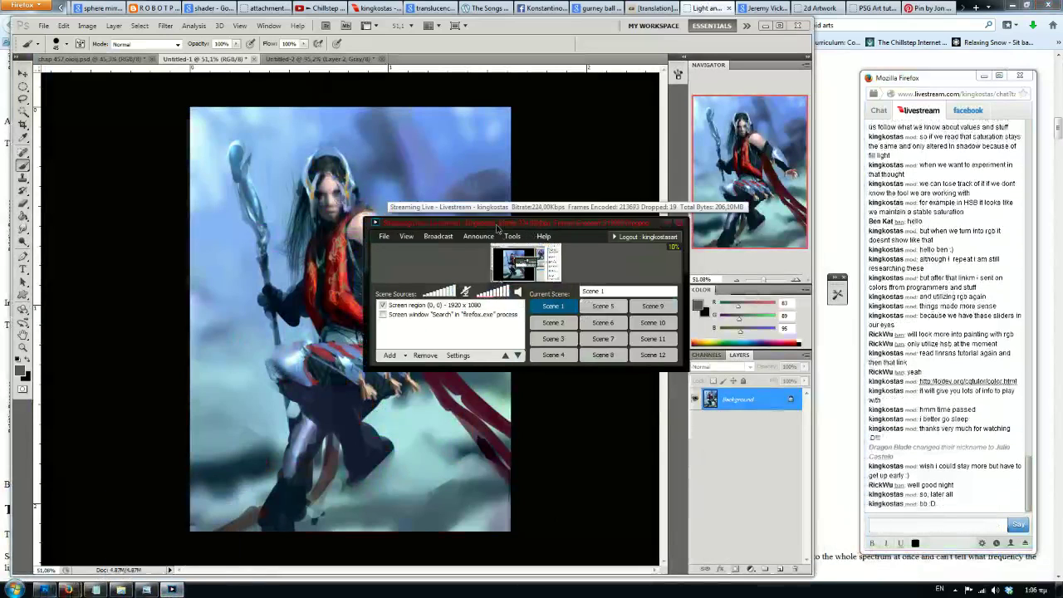